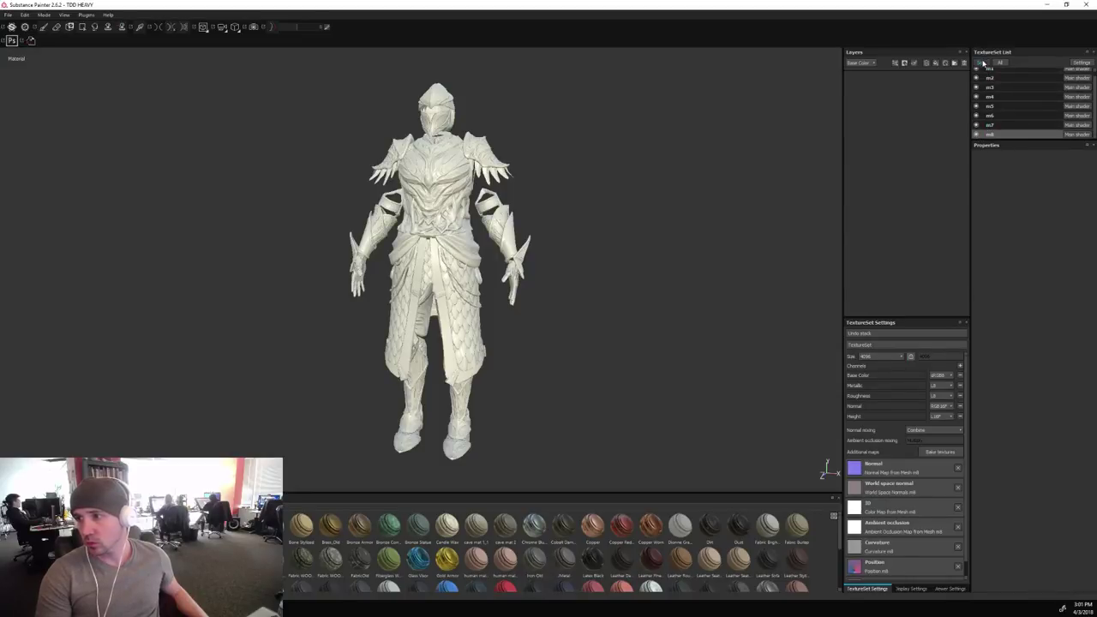
Apply the Base Mat_2 smart material to the m8 texture set.
click(981, 63)
click(981, 62)
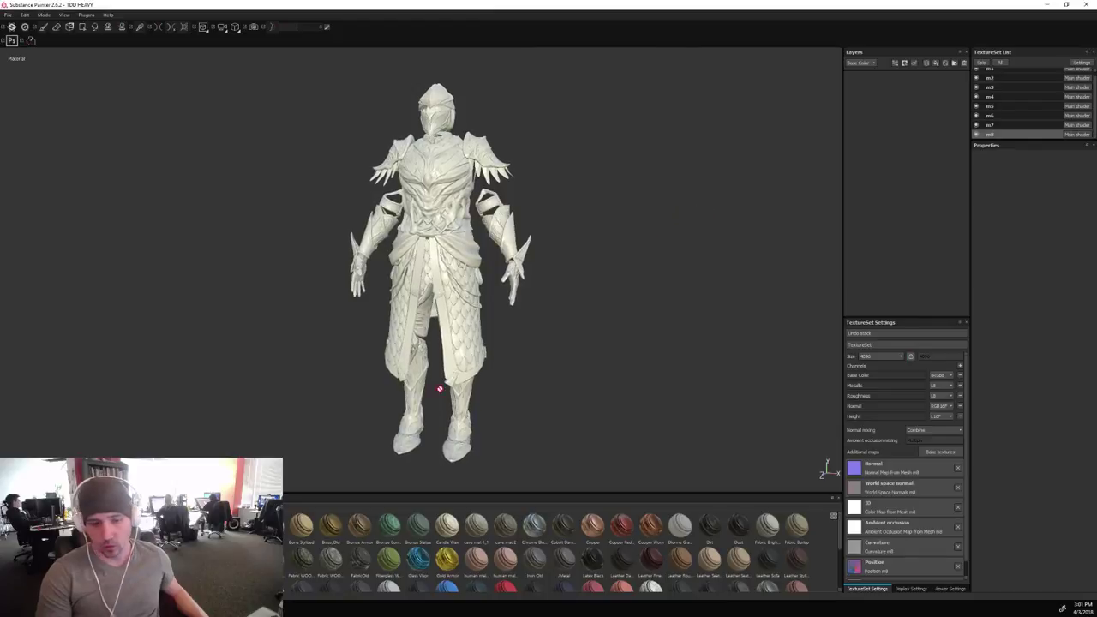
drag(272, 526, 898, 211)
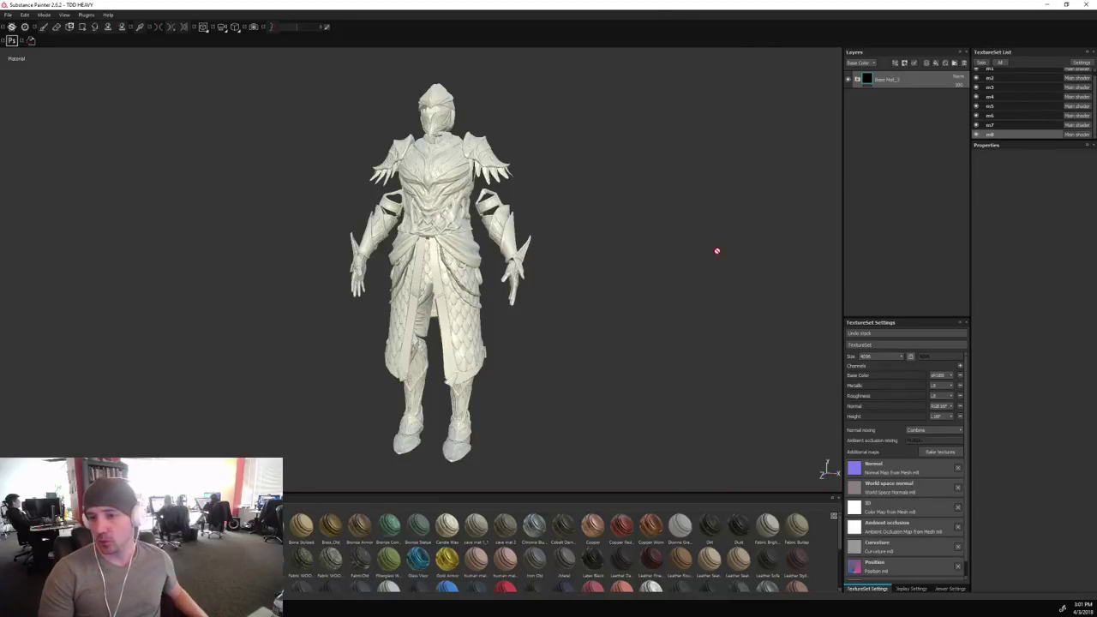
alt+drag(717, 251, 656, 242)
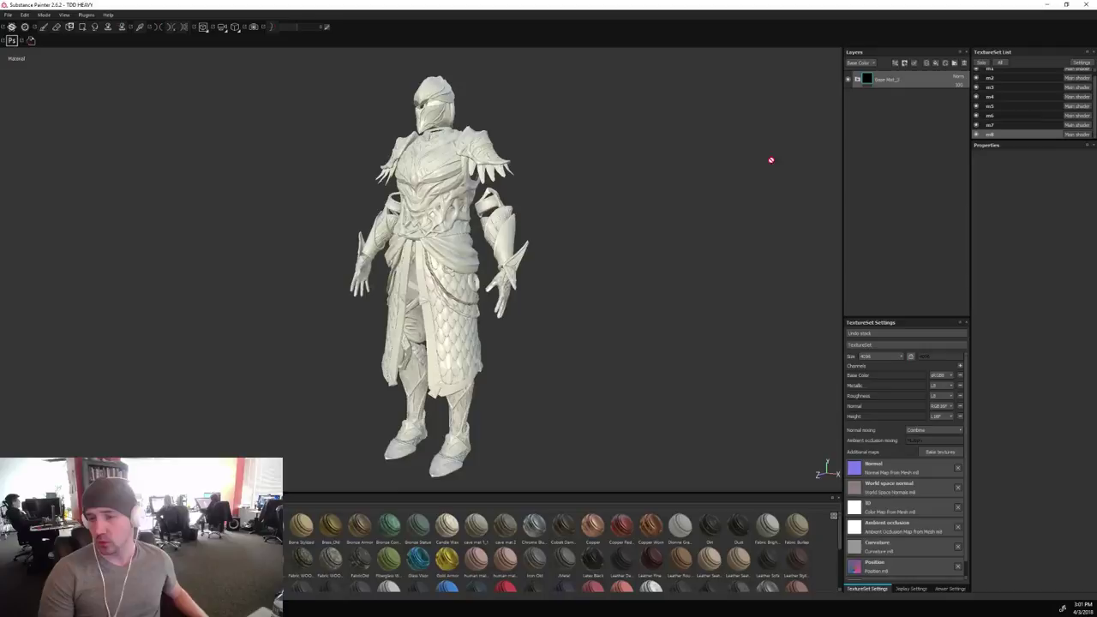
Expand the Base Mat_2 folder on m8 and delete its dirt drips layer.
click(858, 80)
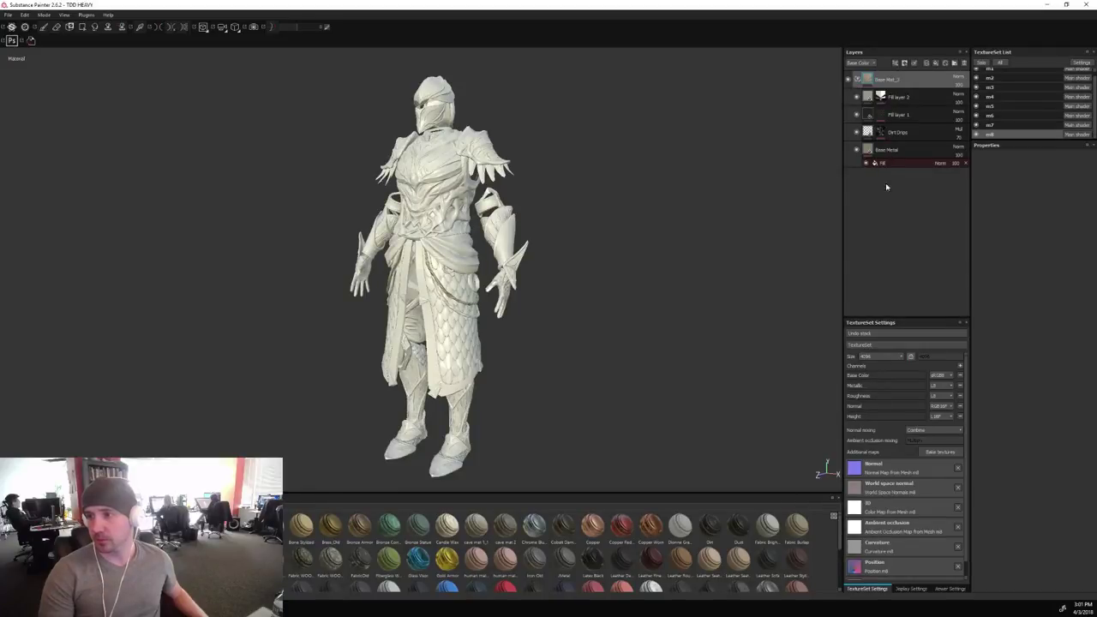
click(901, 133)
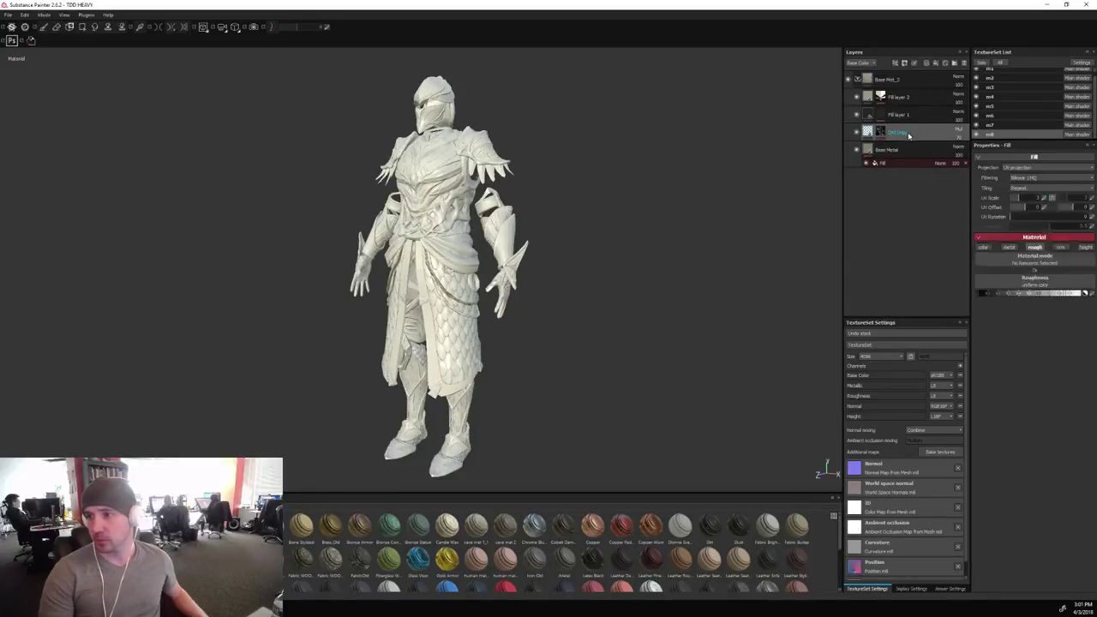
click(964, 63)
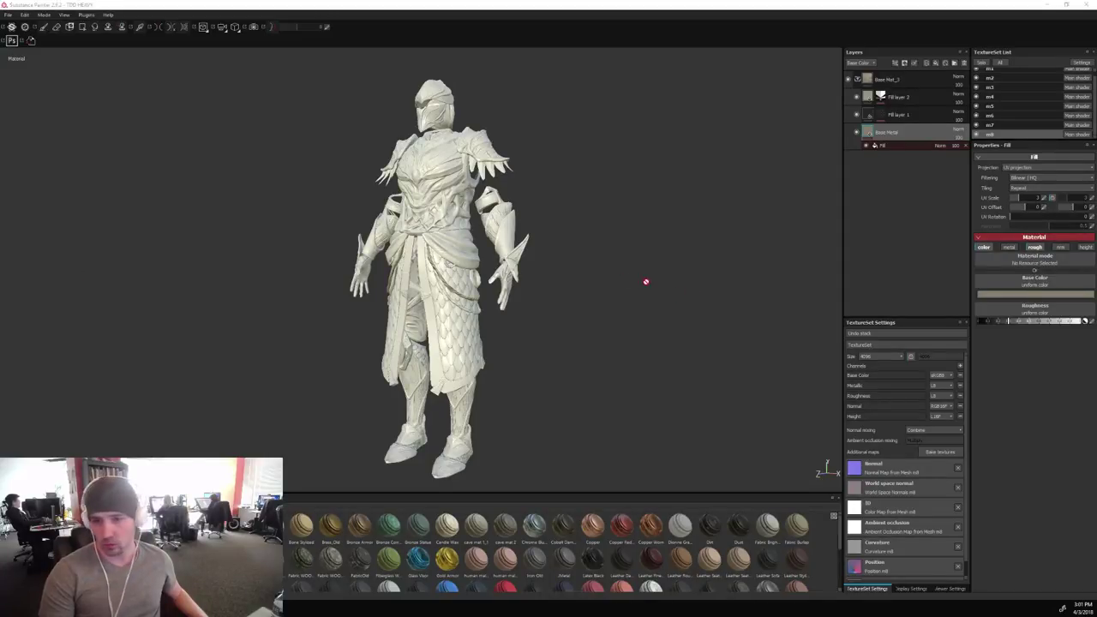
scroll(646, 281, up, 5)
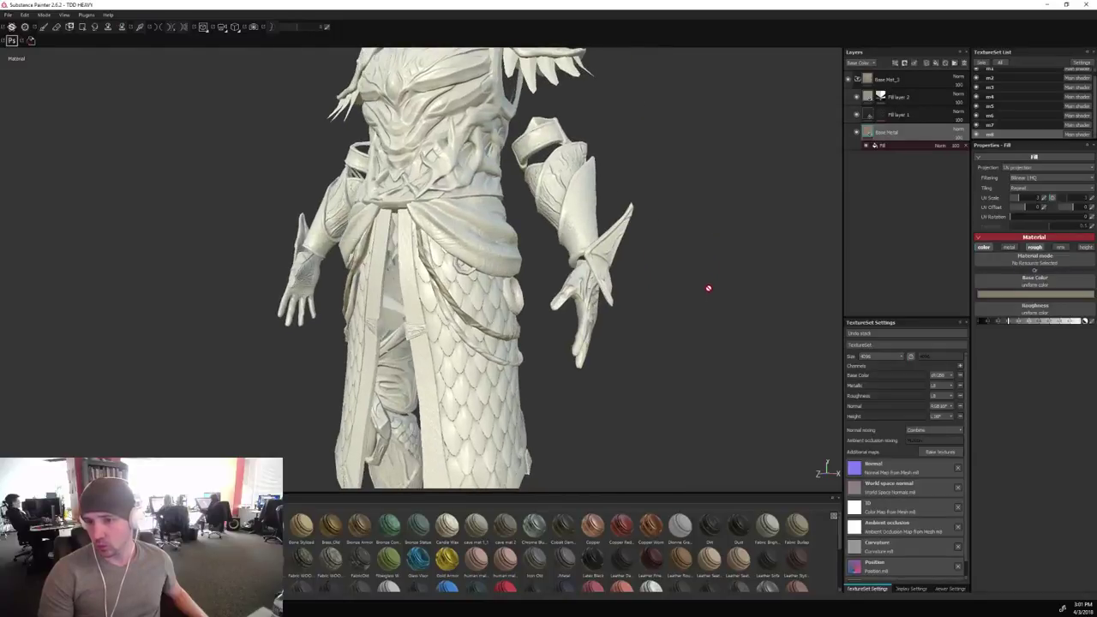
scroll(678, 283, down, 5)
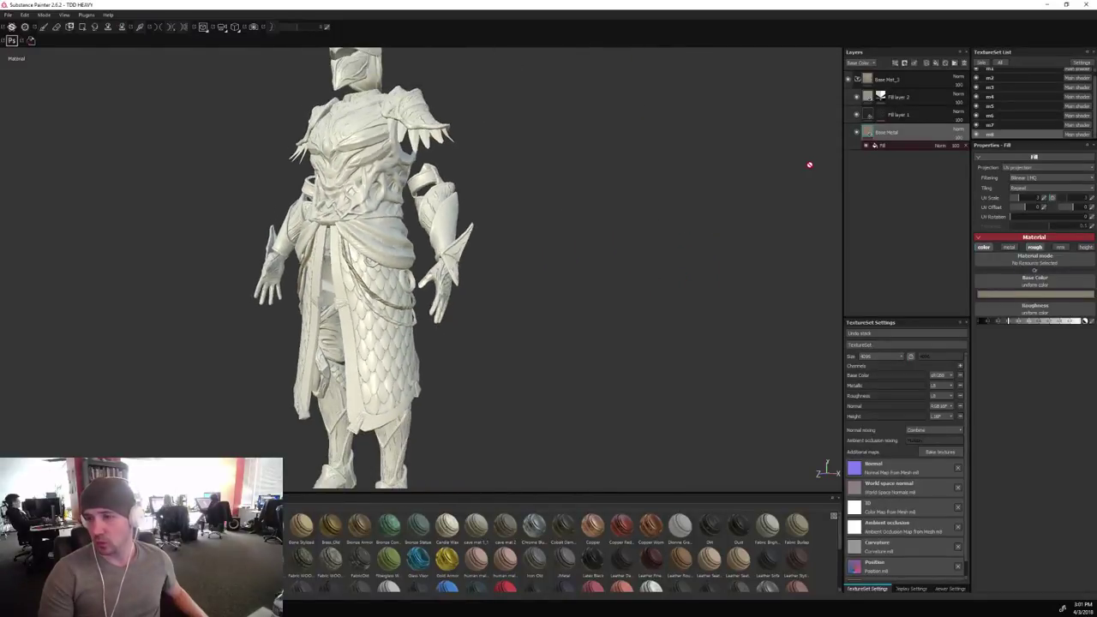
Recolor the Base Metal layer's base color to a dark reddish brown, about R 0.159, G 0.063, B 0.045.
click(1036, 294)
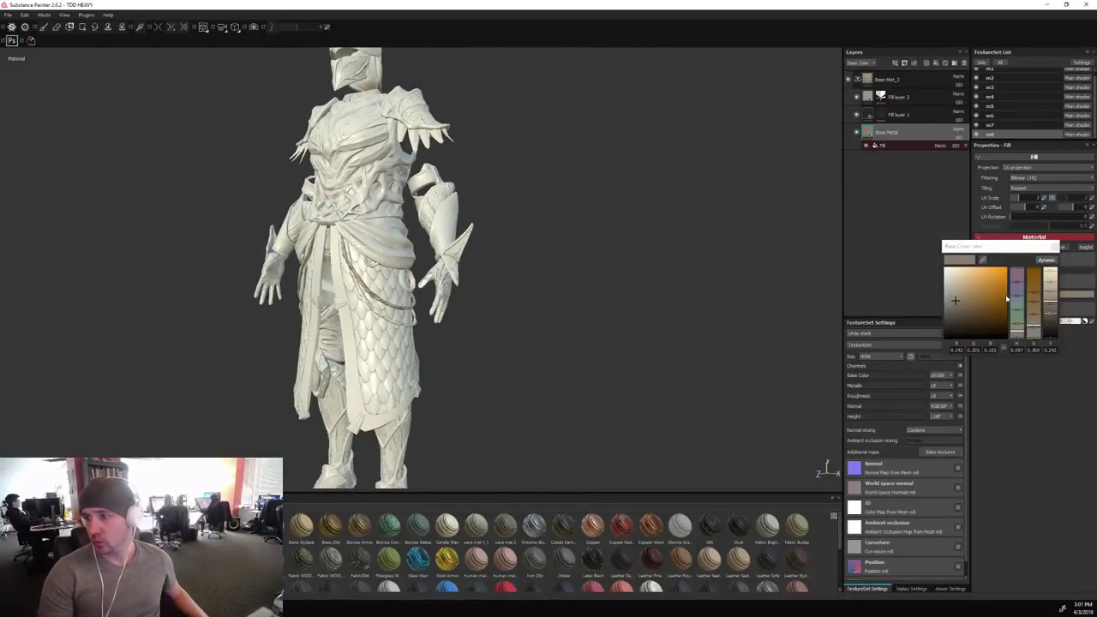
click(1020, 338)
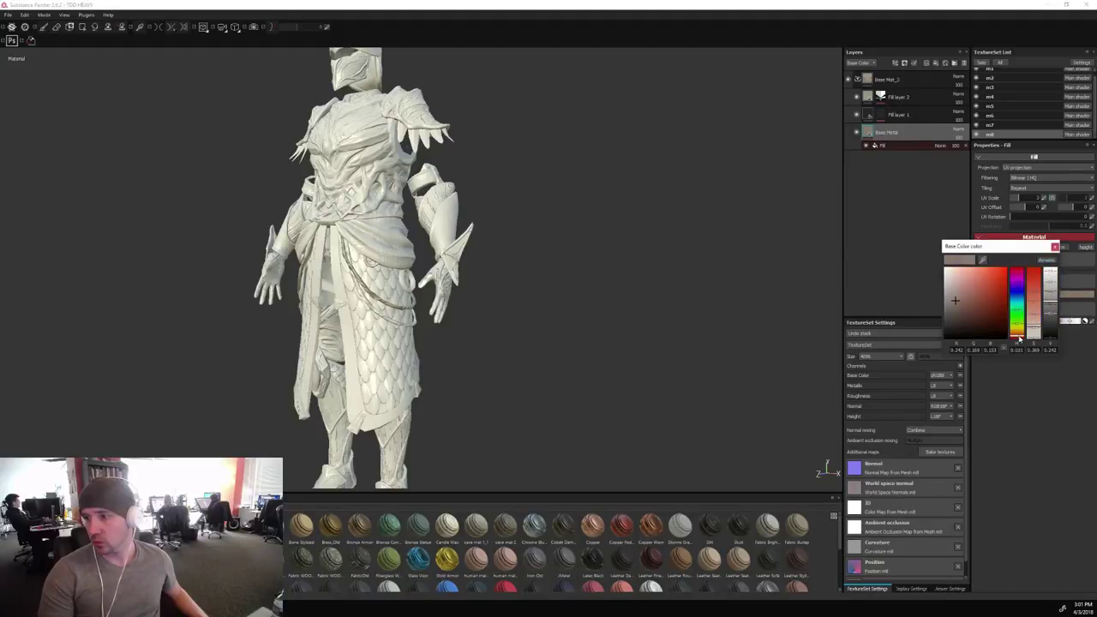
click(968, 313)
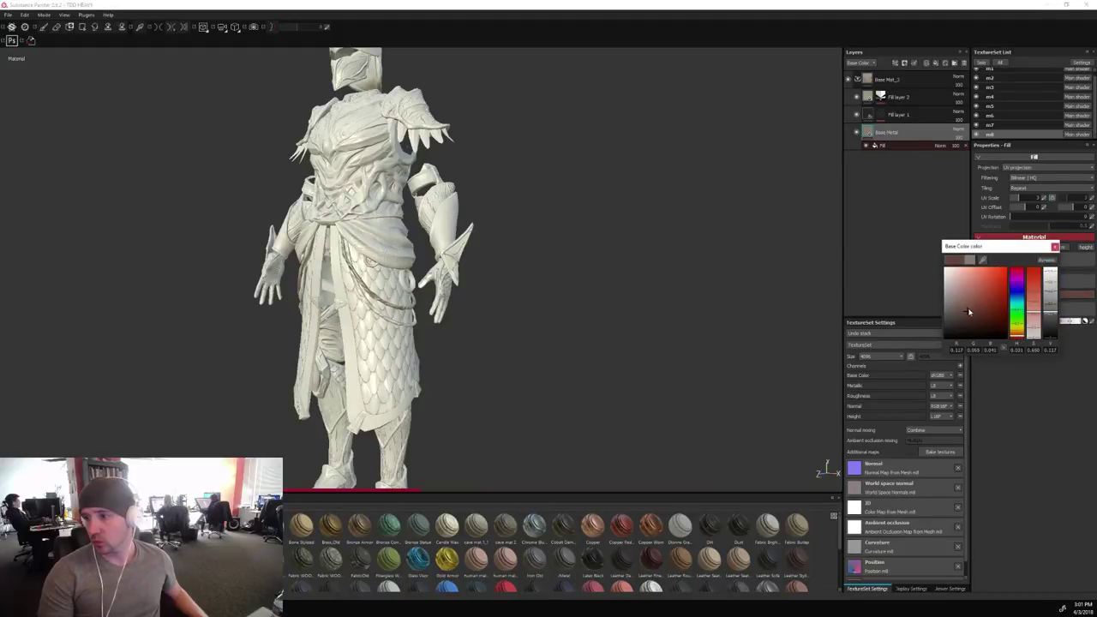
click(972, 311)
click(880, 272)
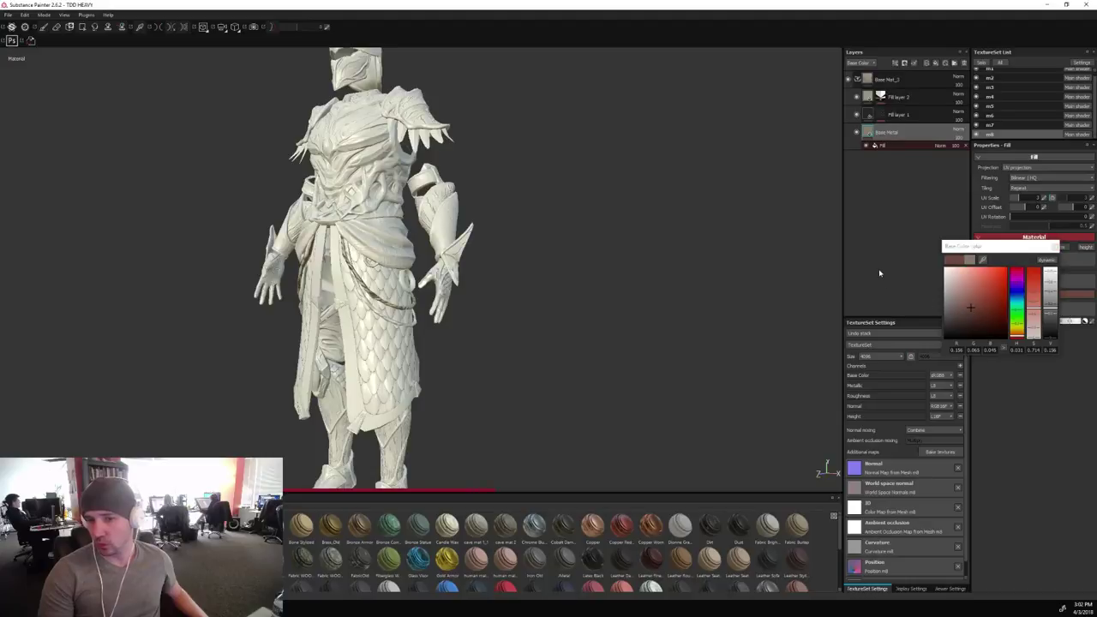
Set Fill layer 2's base color by sampling the model's brown rope and brightening it to a value of about 0.253.
click(873, 97)
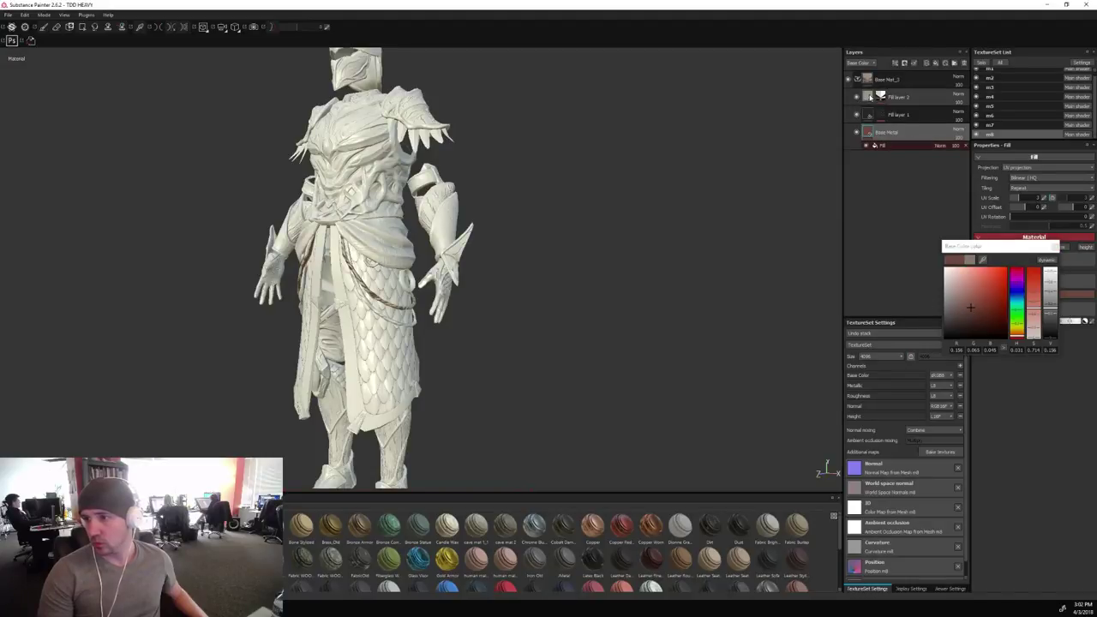
click(995, 295)
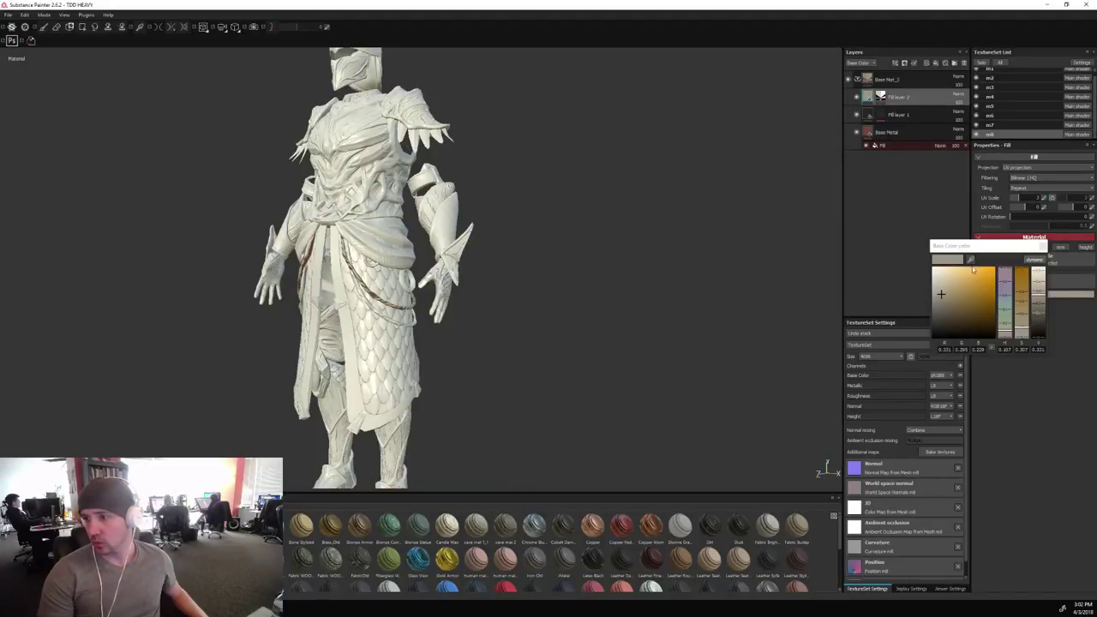
drag(970, 260, 376, 293)
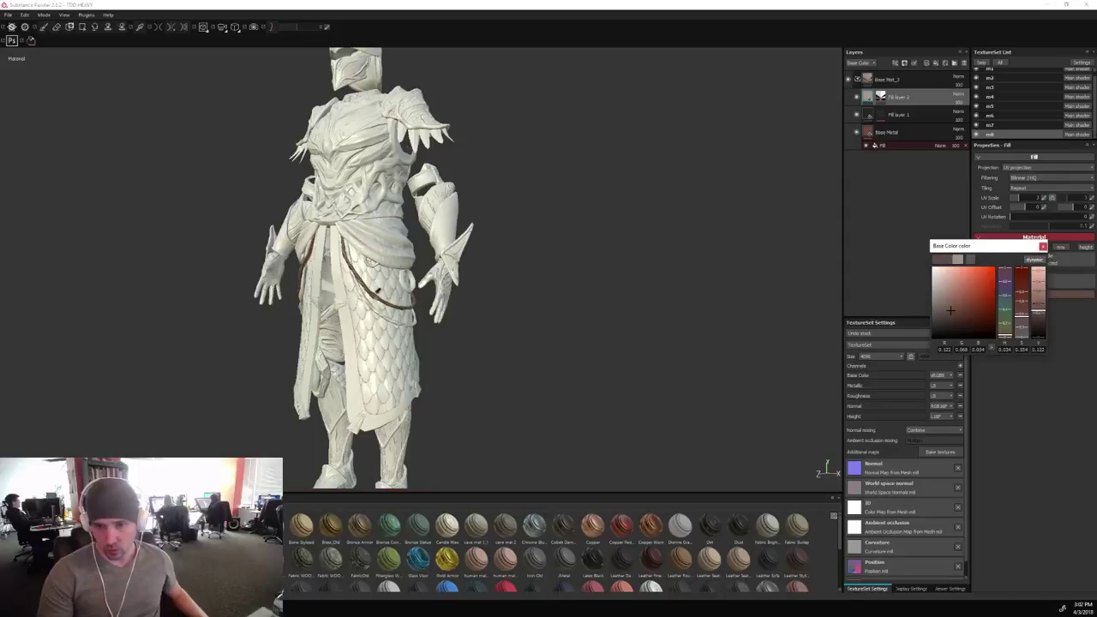
drag(1042, 310, 1042, 299)
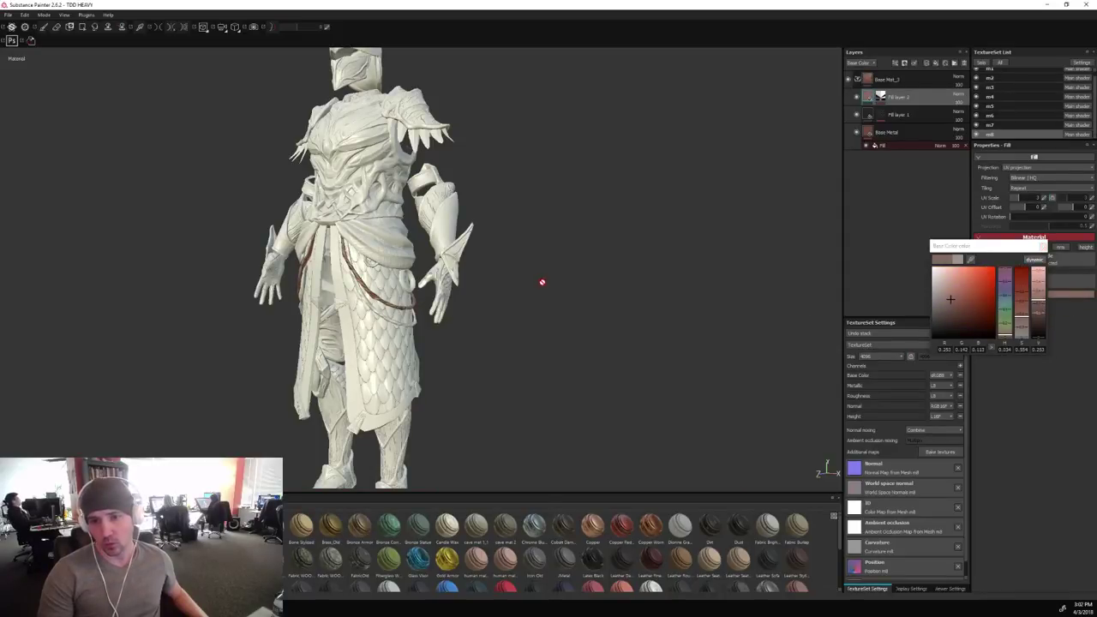
alt+drag(542, 282, 576, 291)
Increase the roughness of the Base Metal layer.
click(887, 132)
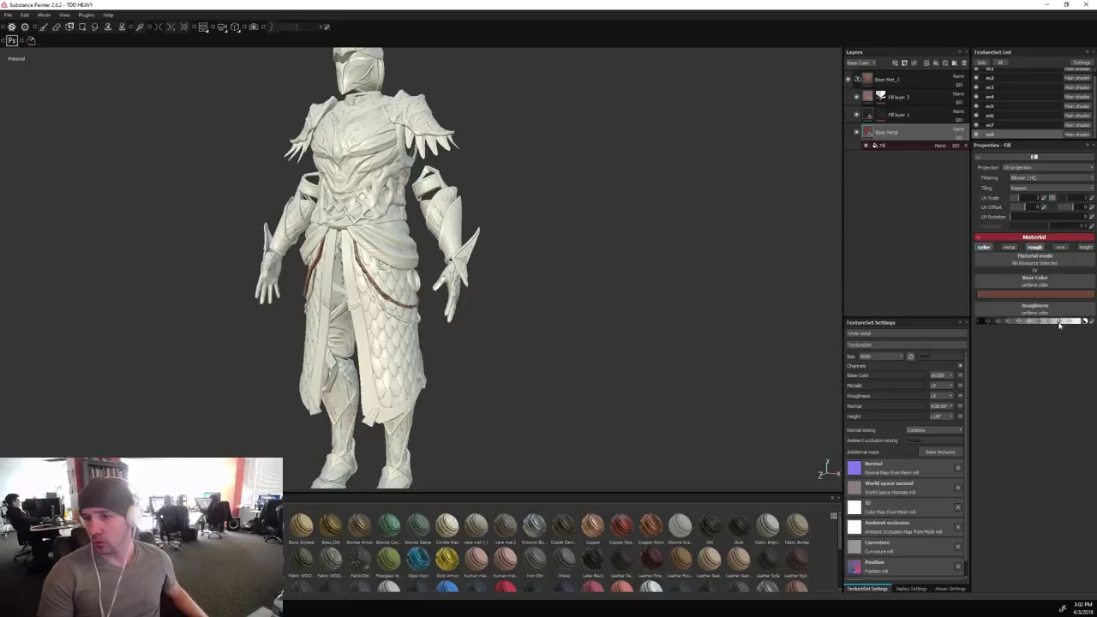
alt+drag(600, 252, 805, 216)
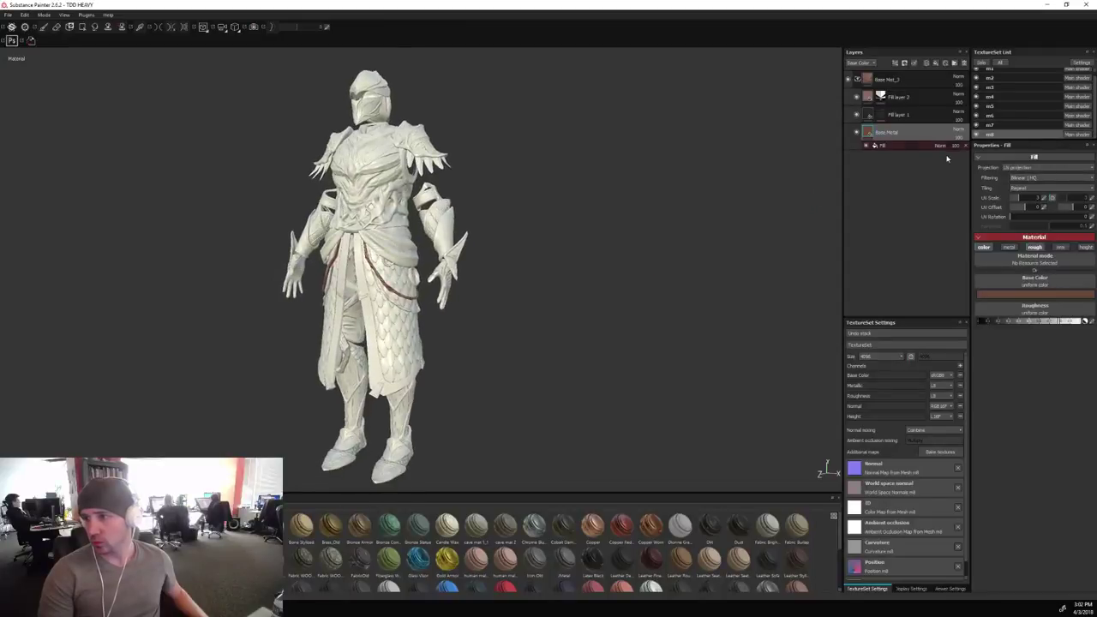
click(977, 126)
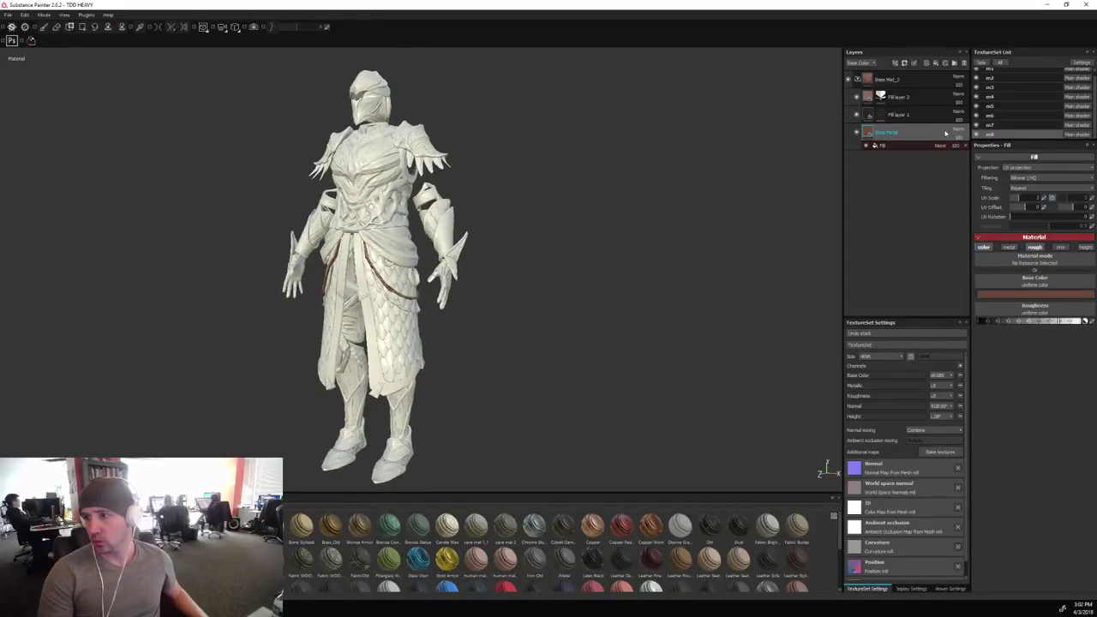
Copy the Base Mat_2 folder from m8 and paste it into the m7 texture set.
click(859, 80)
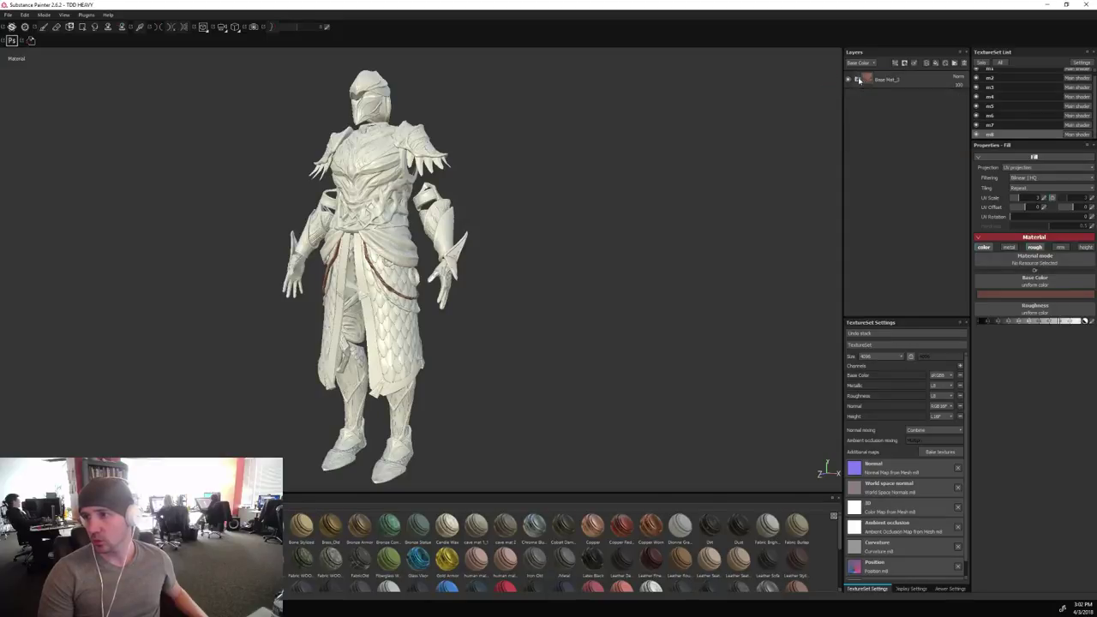
right_click(888, 80)
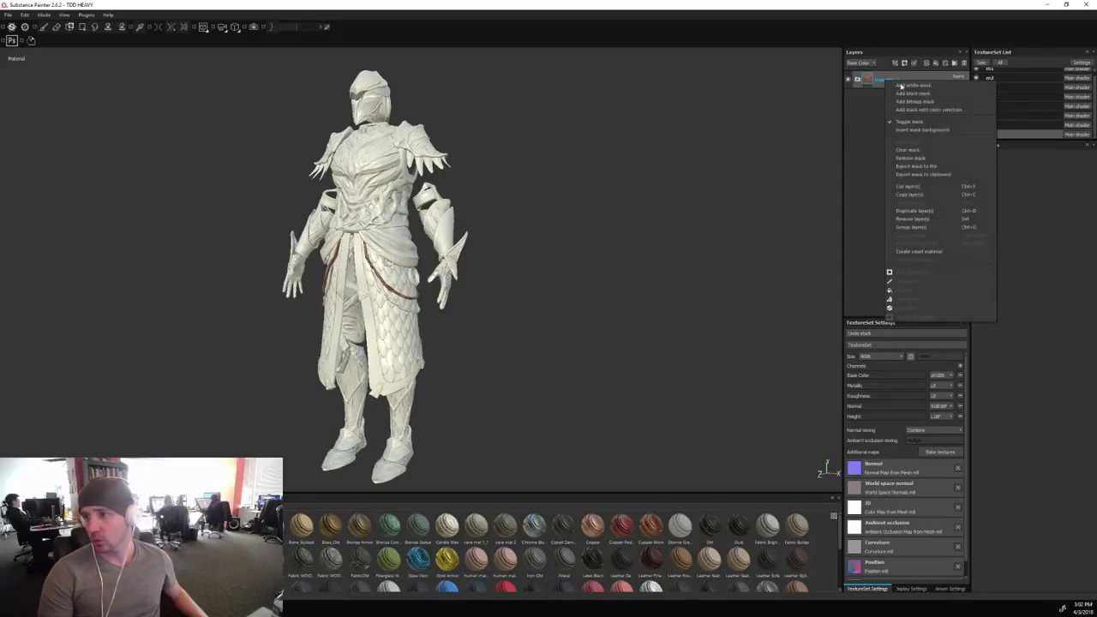
click(911, 195)
click(992, 137)
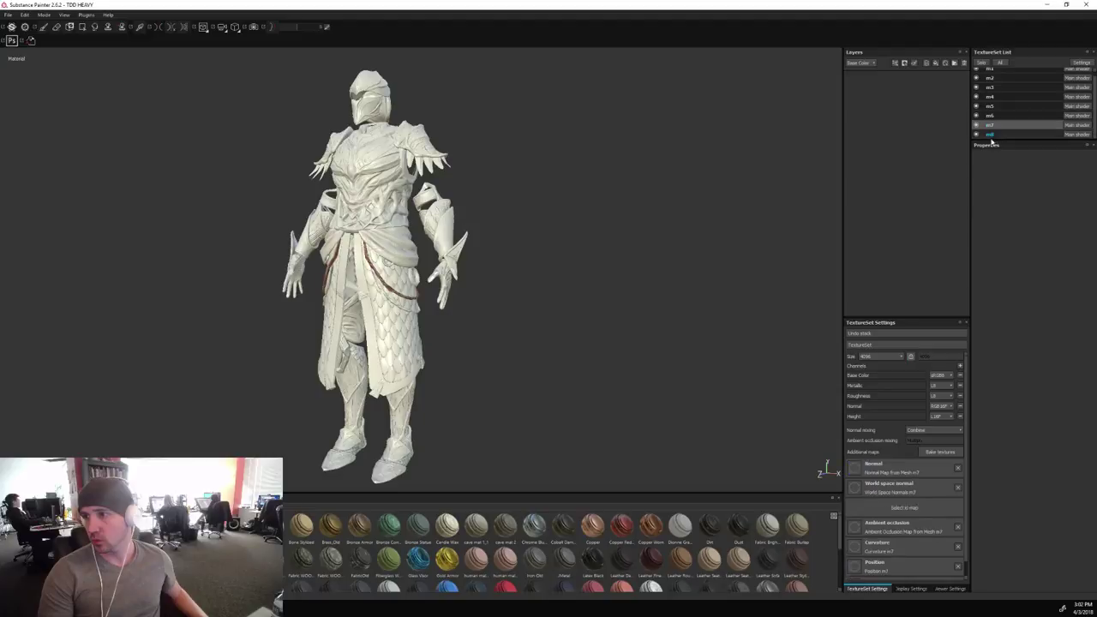
right_click(888, 125)
click(919, 248)
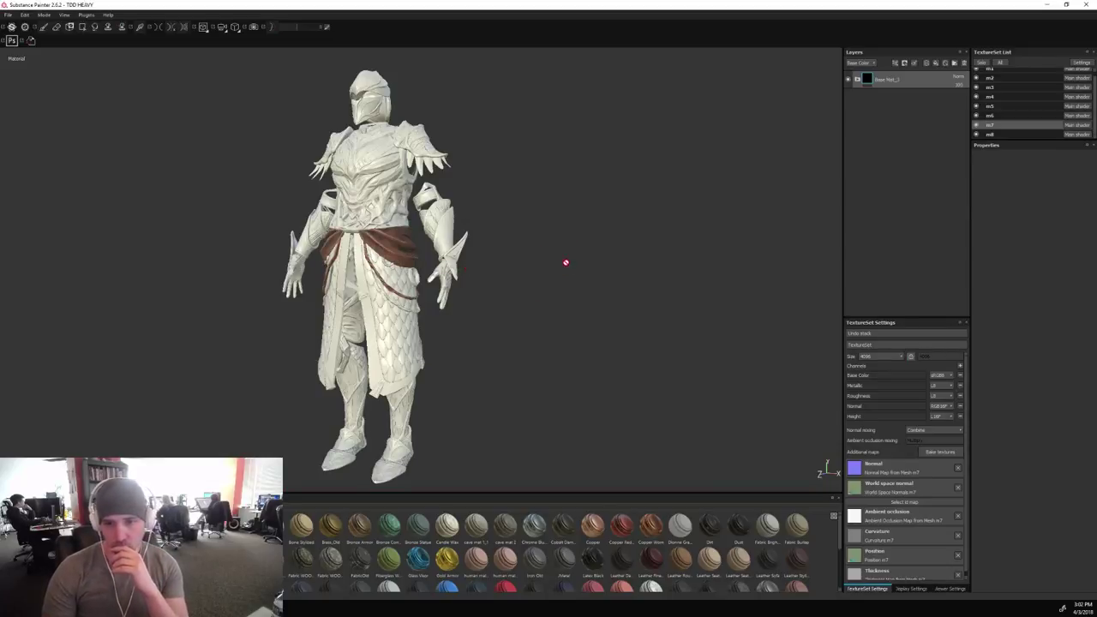
Set Fill layer 1's base color on the m7 waist cloth to a very dark brown, about R 0.032, G 0.015, B 0.009.
alt+drag(566, 223, 172, 266)
alt+middle_drag(440, 286, 489, 241)
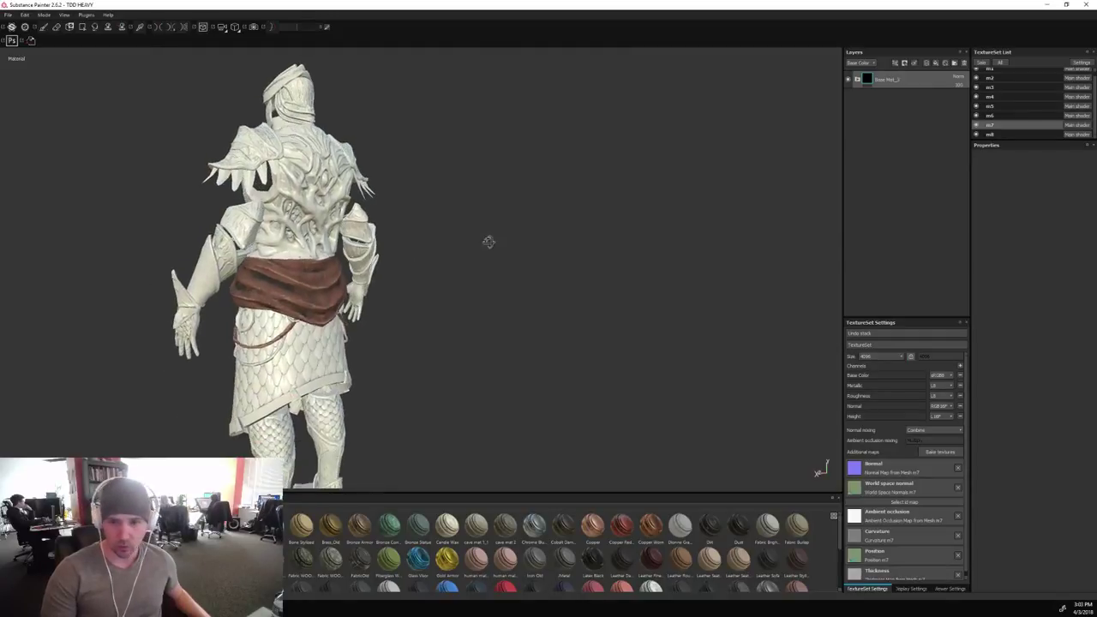
click(858, 78)
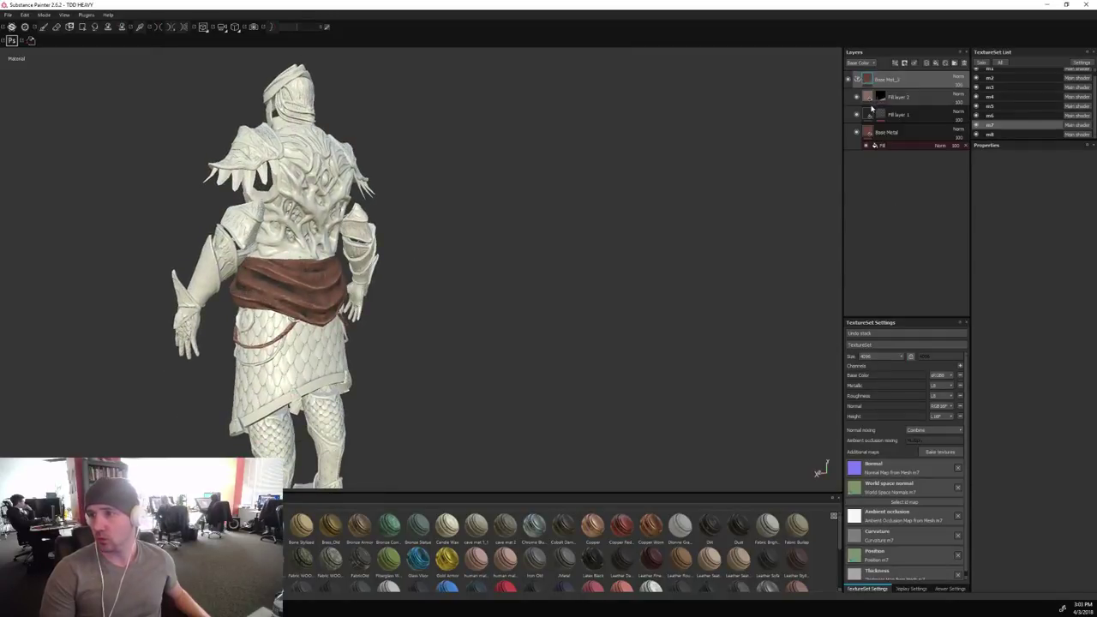
click(873, 116)
click(991, 300)
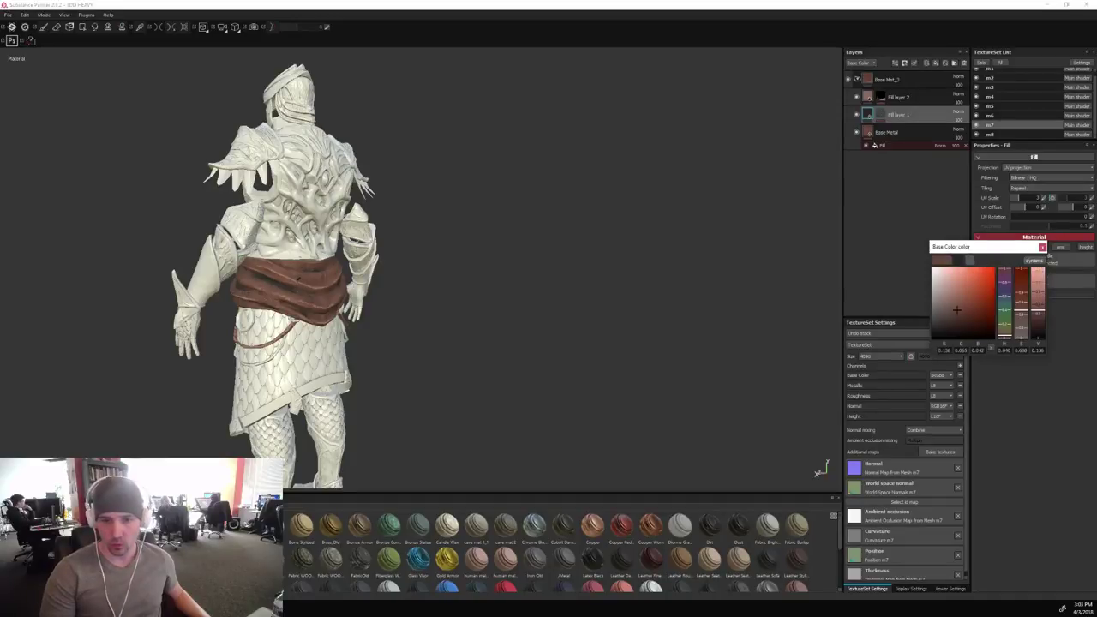
drag(882, 372, 952, 335)
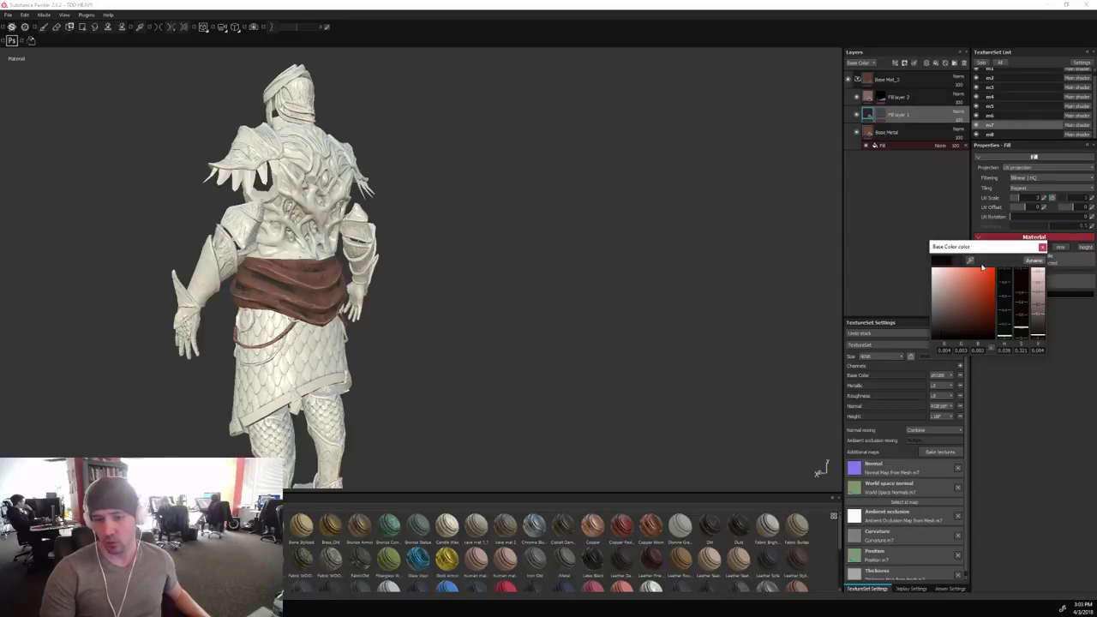
click(502, 295)
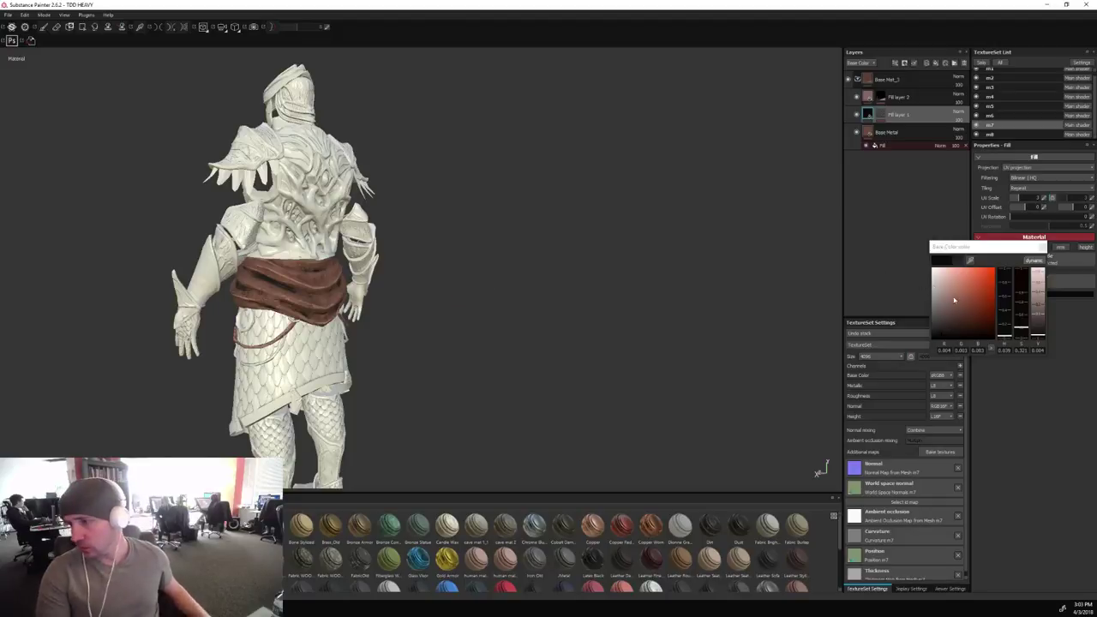
click(959, 324)
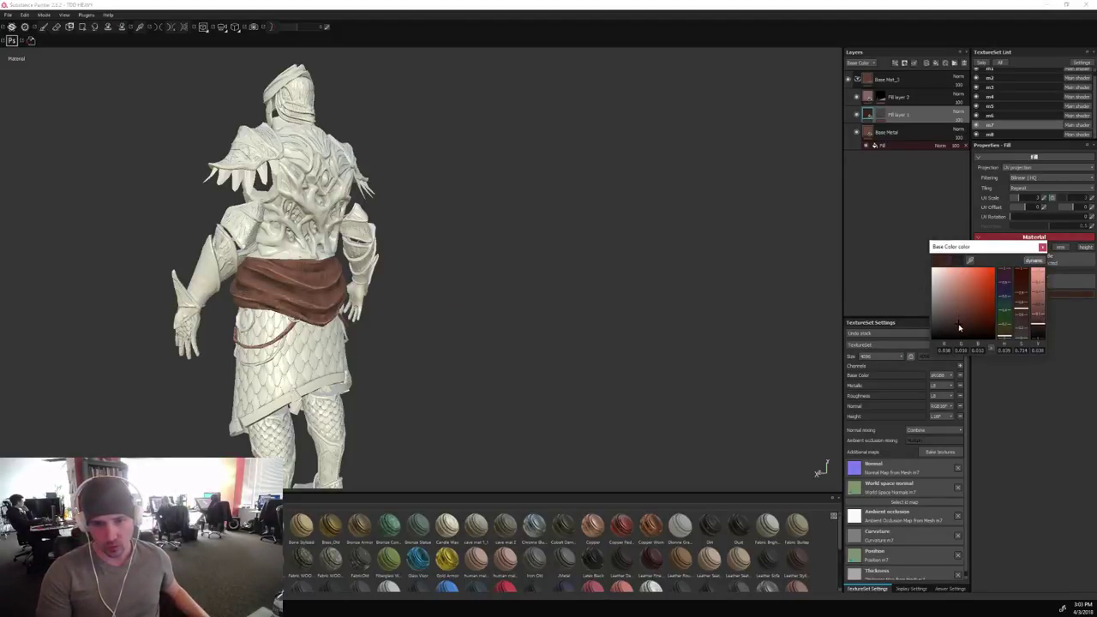
alt+drag(625, 282, 523, 272)
click(858, 79)
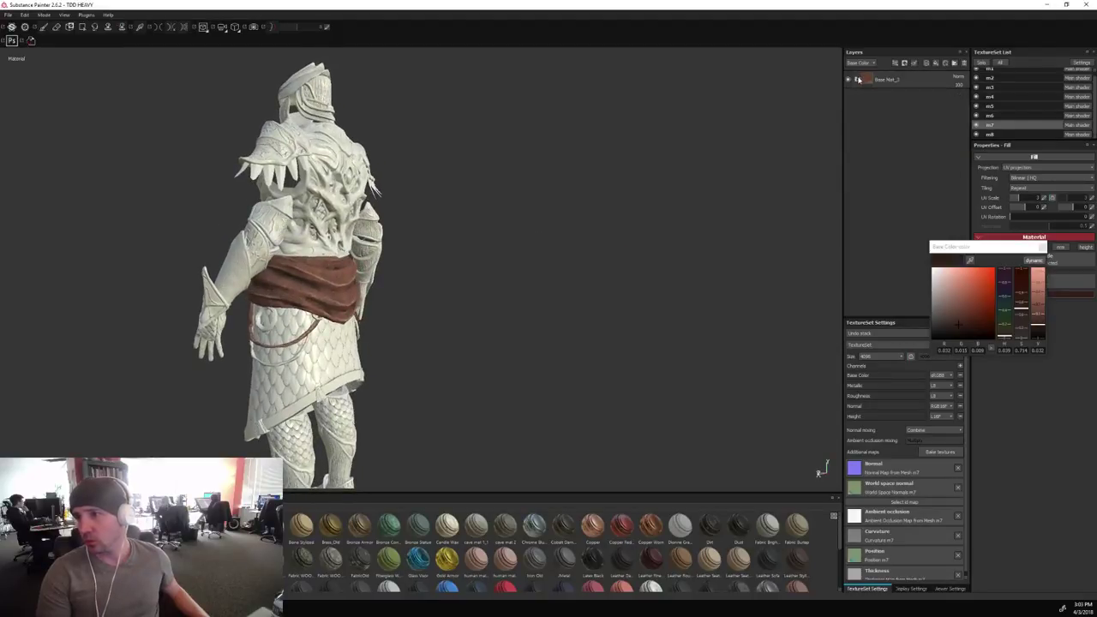
Apply the Base Mat_1 smart material to the m6 texture set.
click(983, 64)
click(983, 64)
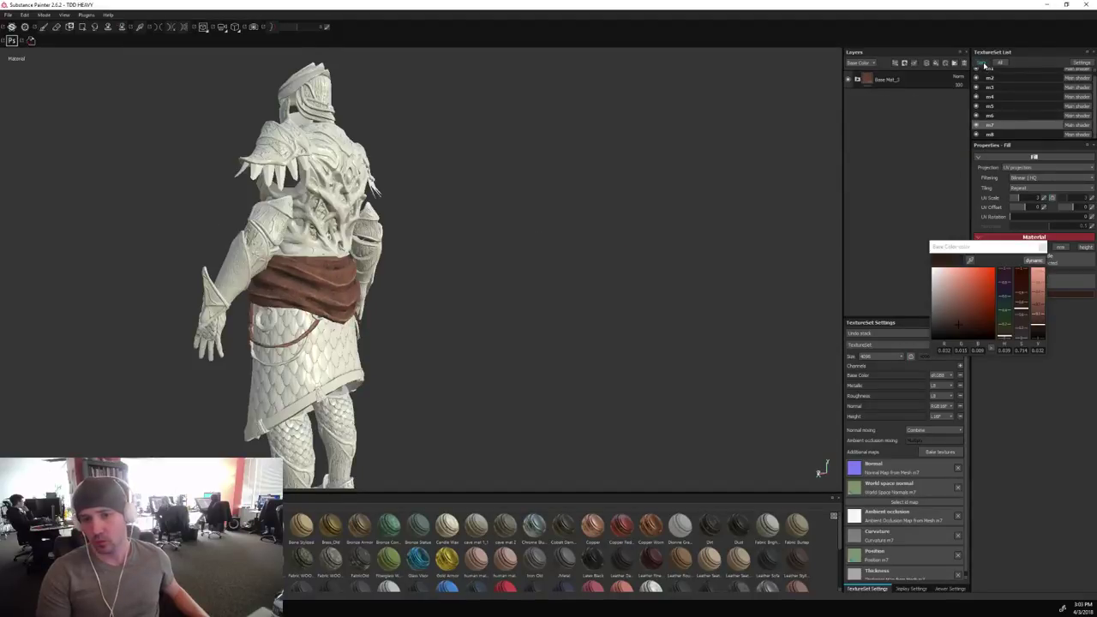
click(975, 116)
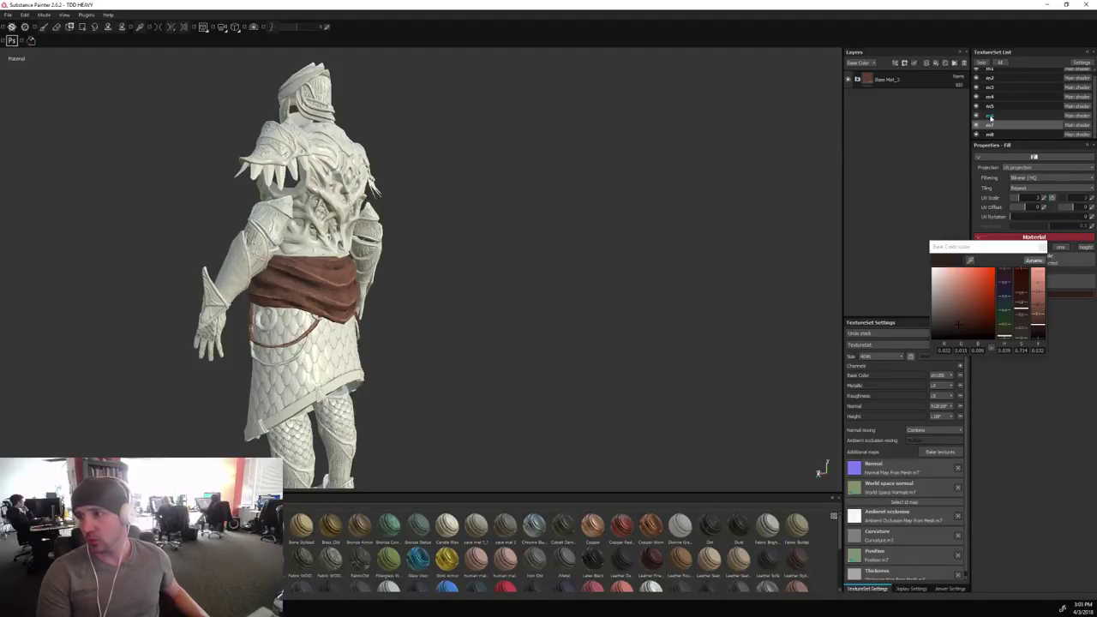
click(991, 116)
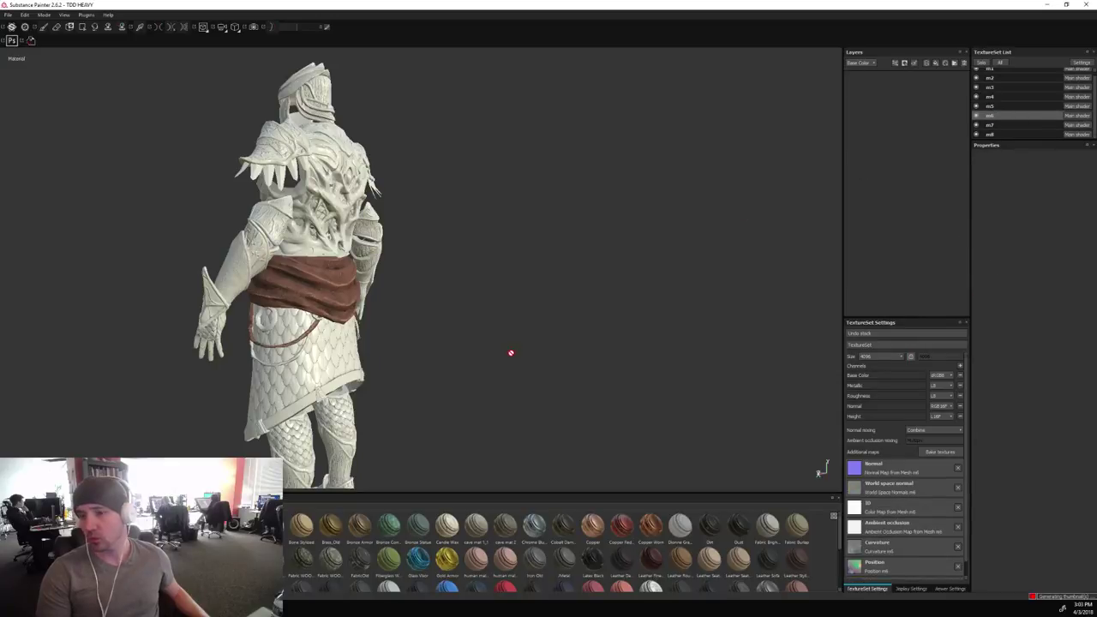
alt+drag(511, 353, 654, 337)
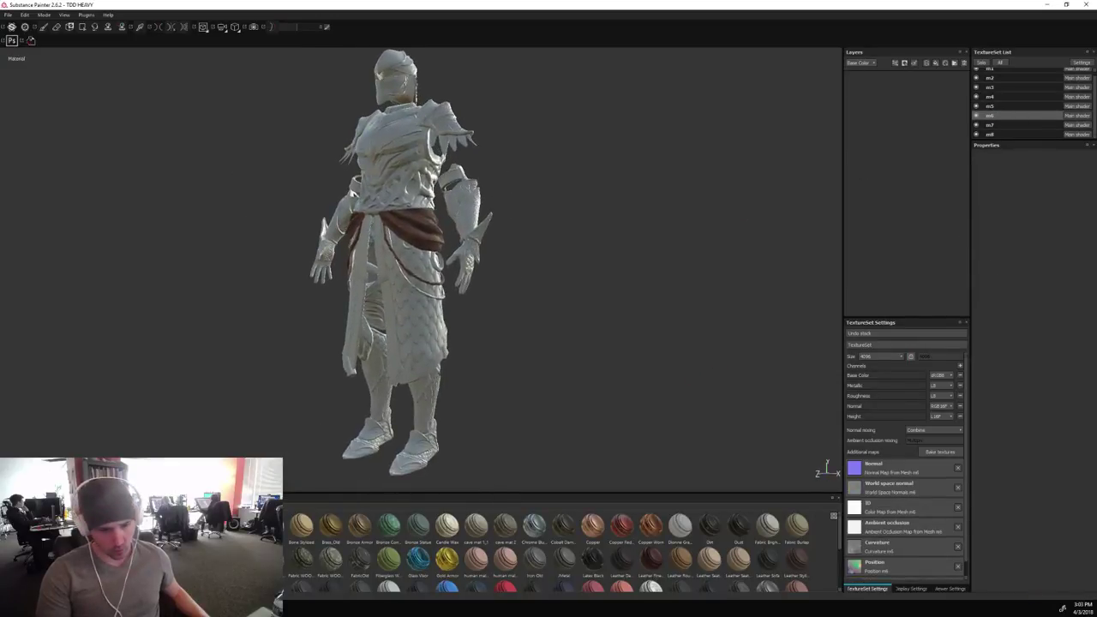
drag(272, 526, 889, 182)
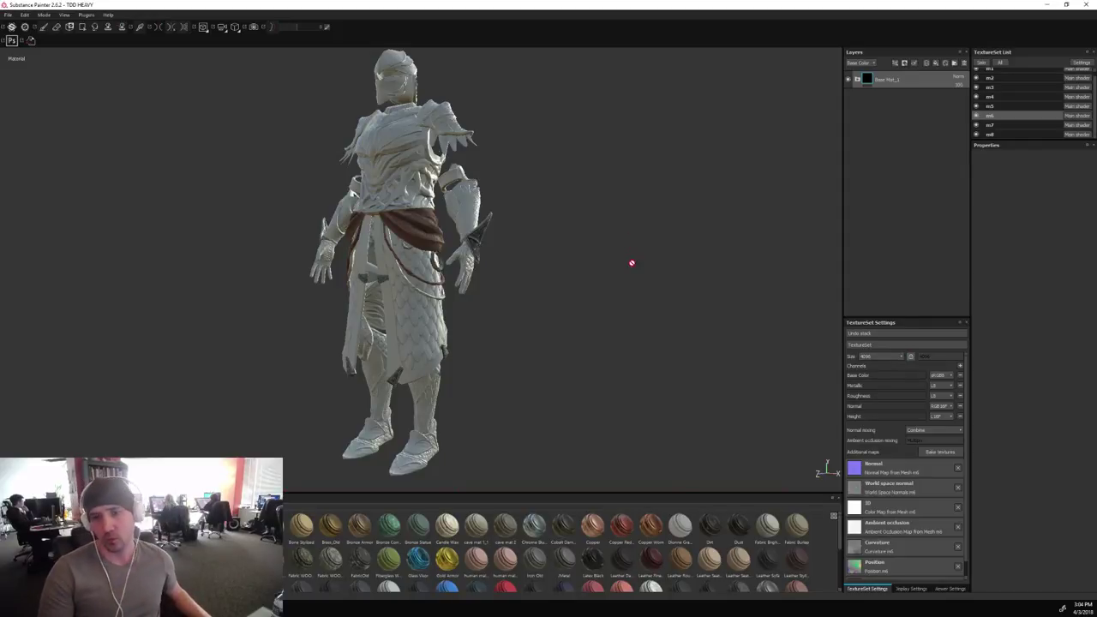
Delete the Dirt Drips layer from the Base Mat_1 folder in the m6 texture set.
mouse_move(641, 210)
alt+mouse_down()
mouse_move(674, 208)
mouse_move(632, 209)
alt+mouse_up()
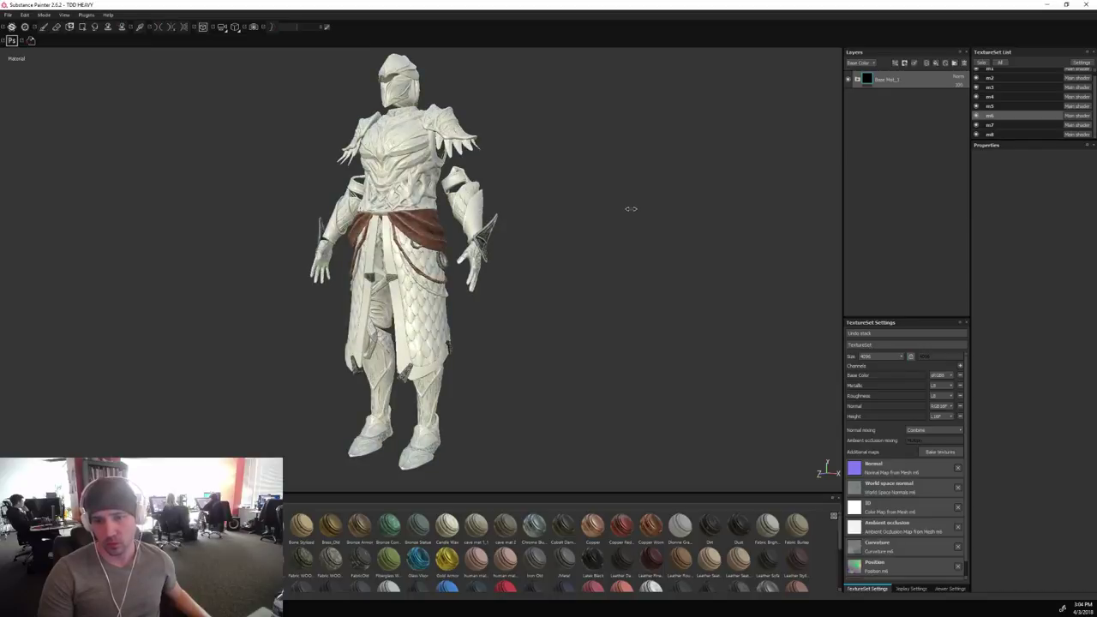
scroll(630, 209, up, 3)
alt+middle_drag(678, 300, 671, 291)
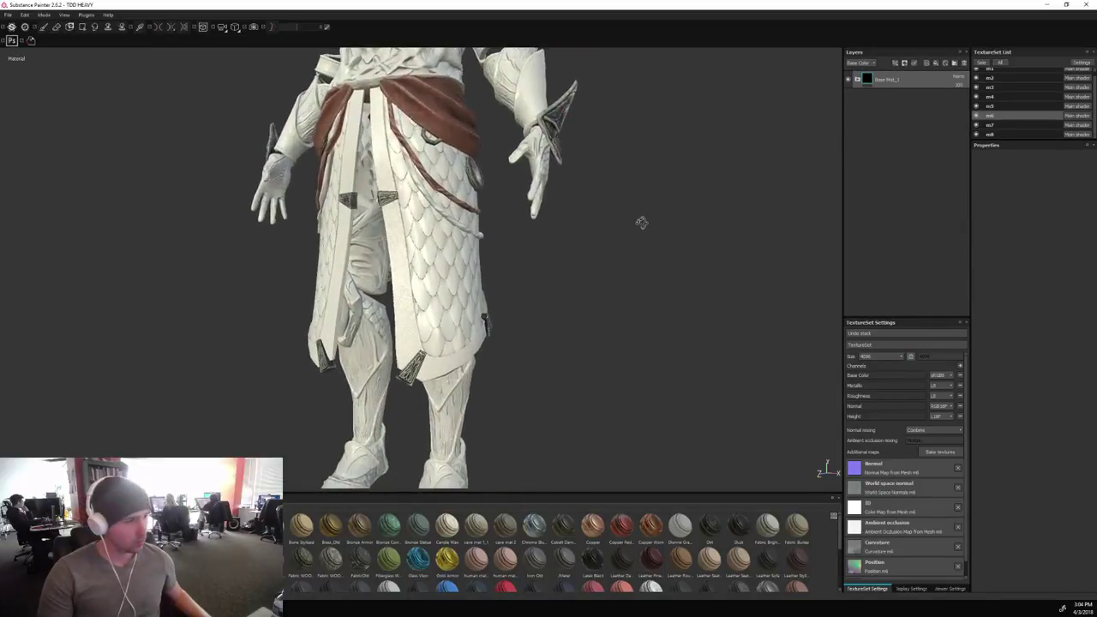
alt+middle_drag(652, 227, 644, 232)
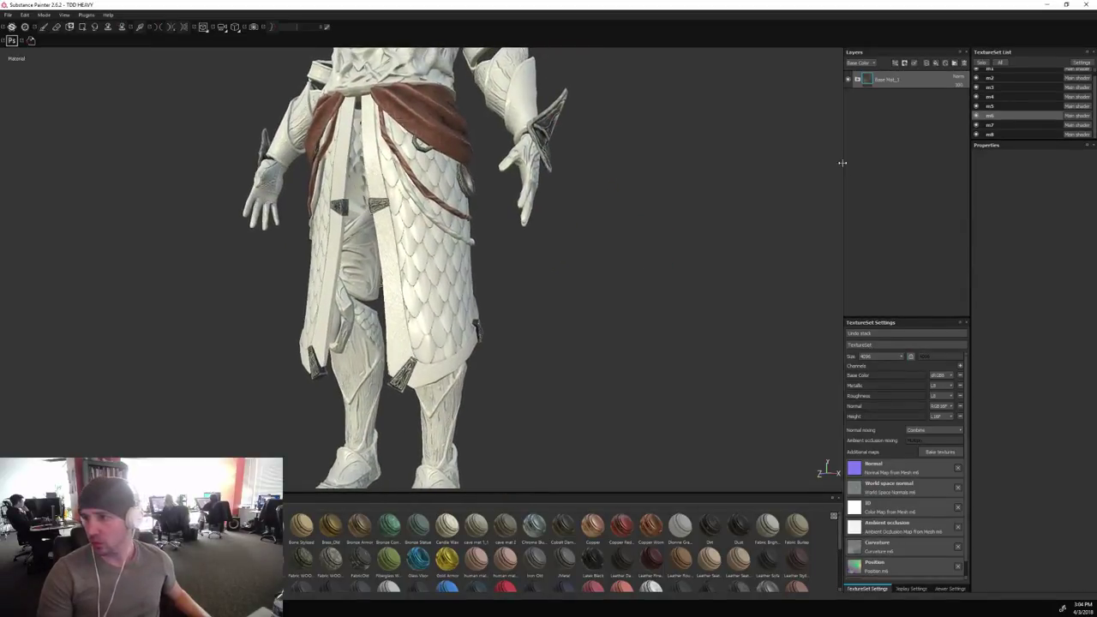
click(858, 79)
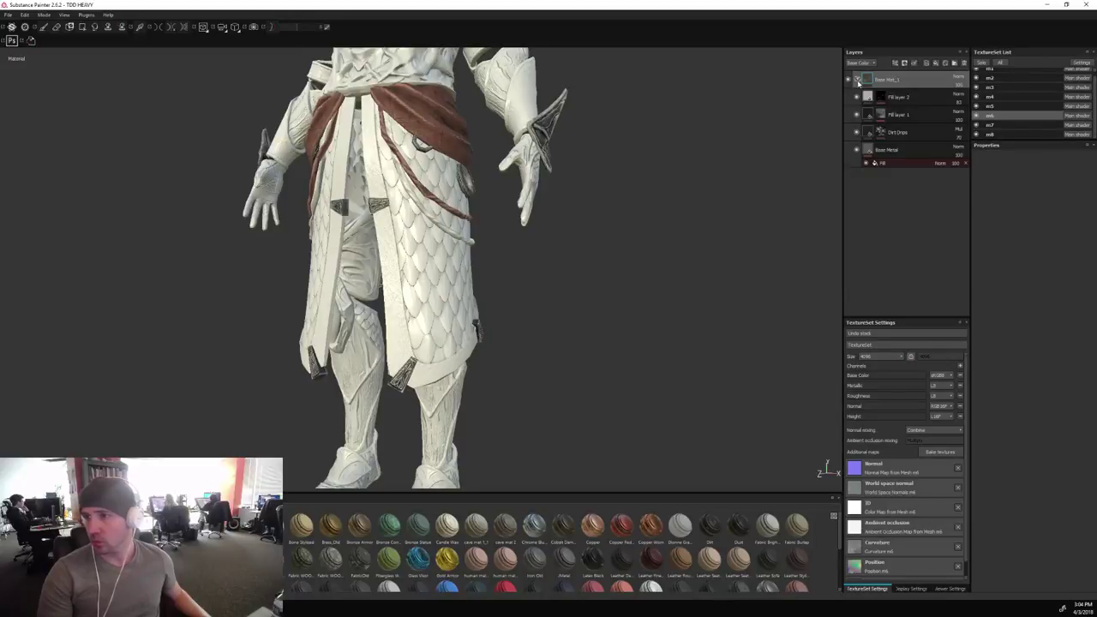
click(897, 133)
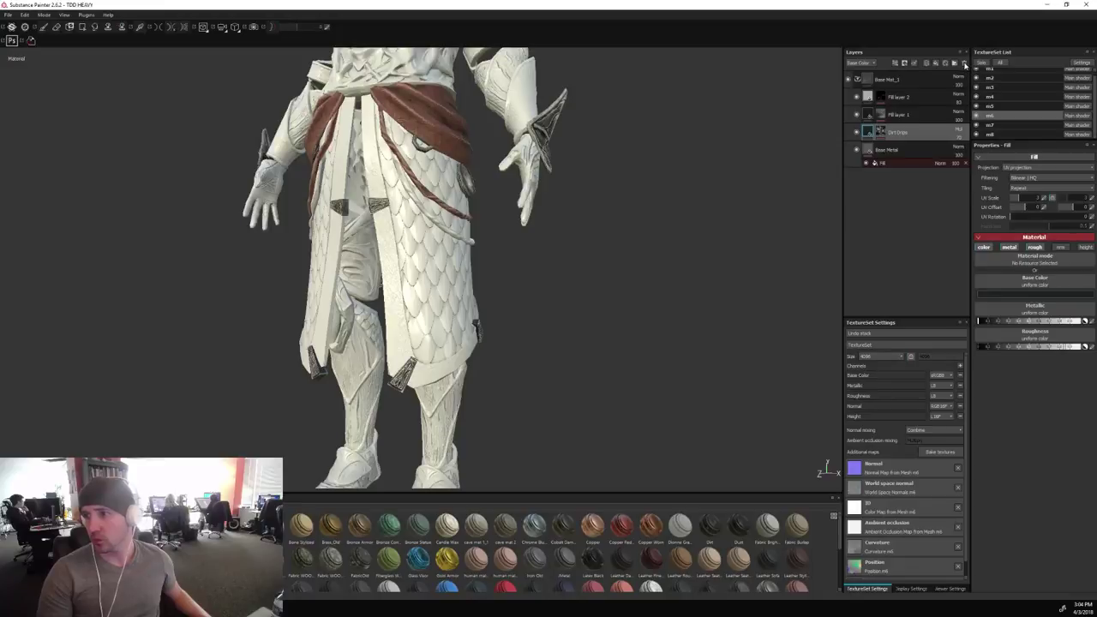
key(Delete)
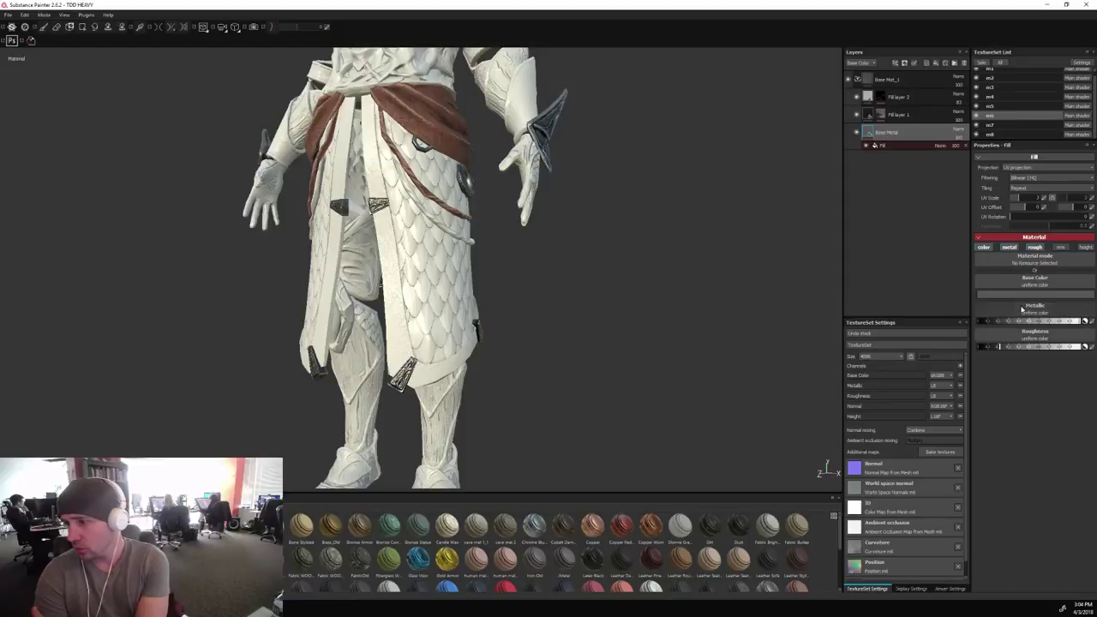
Set Base Metal's base color to dark yellow, about R 0.175, G 0.146, B 0.025, and Fill layer 2's base color to a brighter gold.
click(1015, 293)
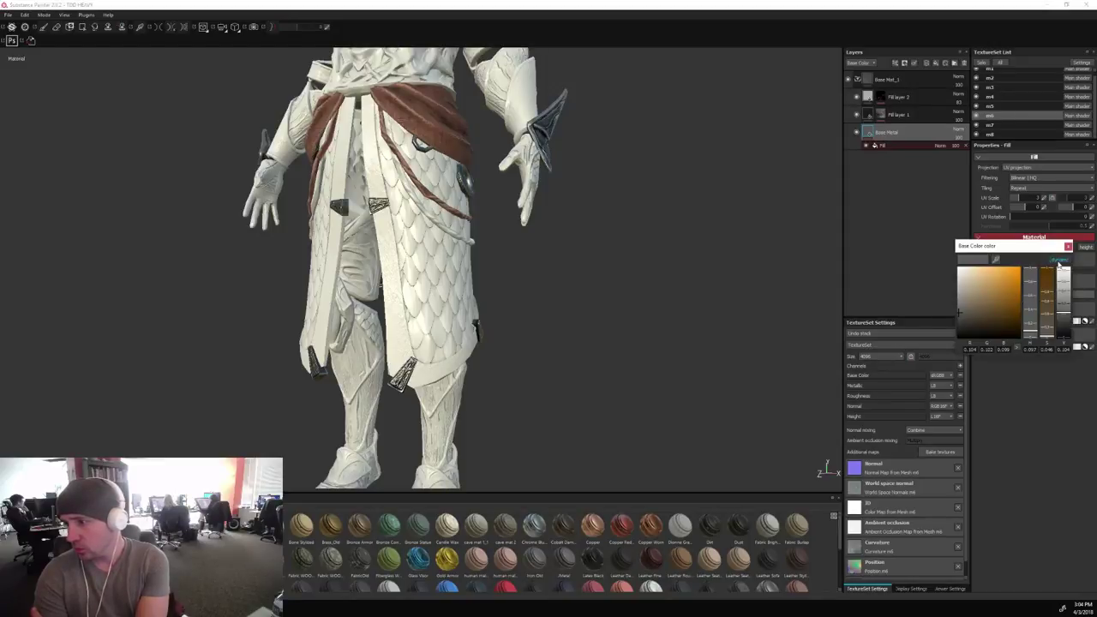
drag(1031, 332, 994, 308)
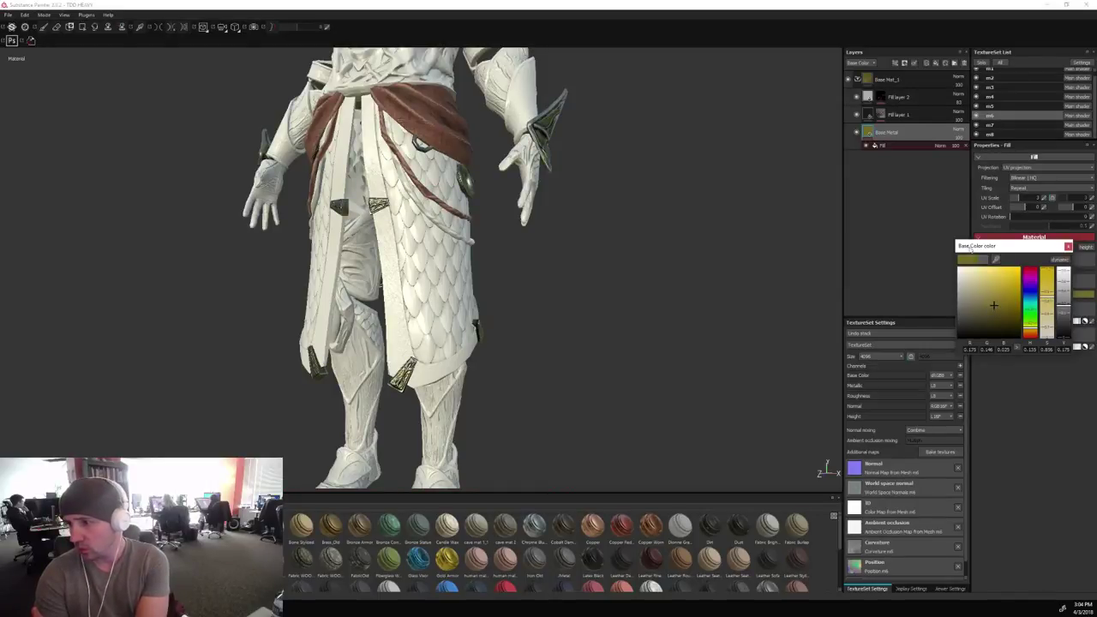
click(869, 97)
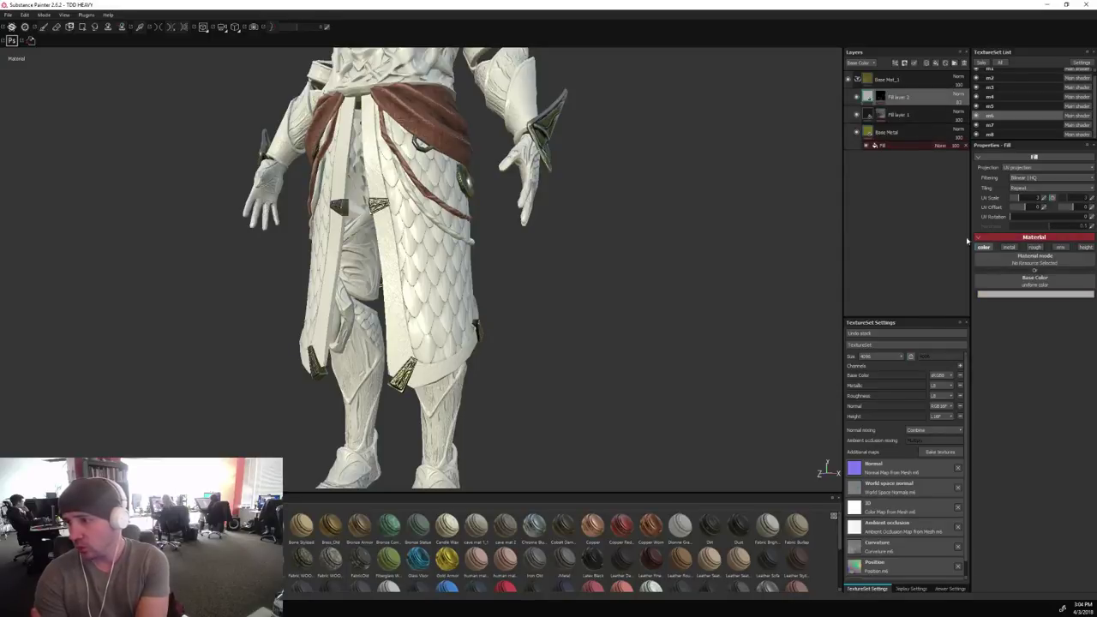
click(1017, 295)
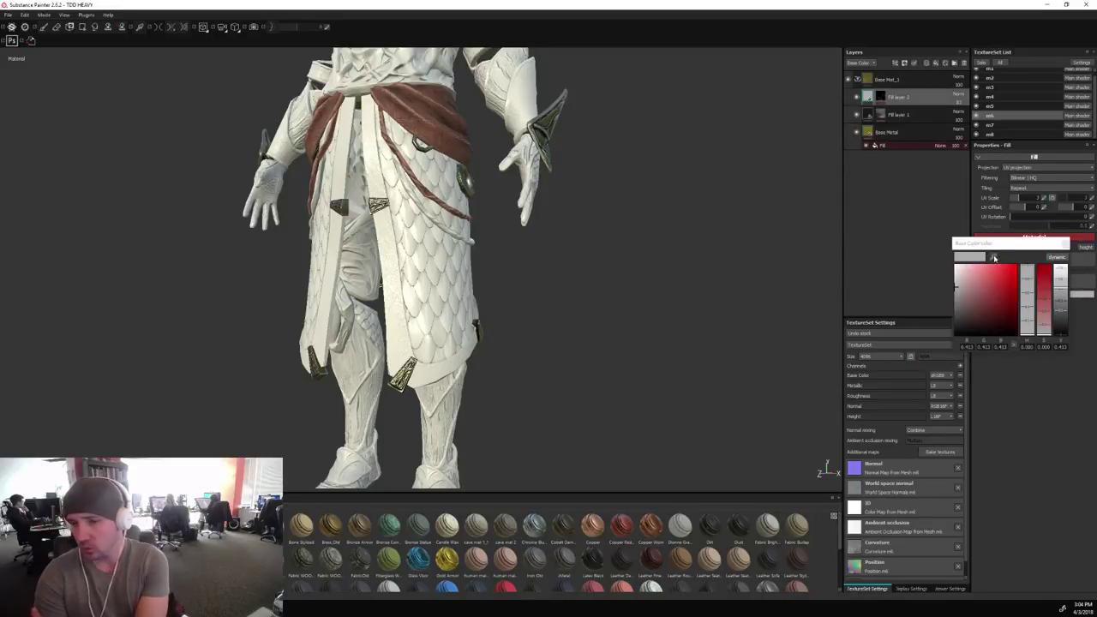
drag(995, 258, 402, 376)
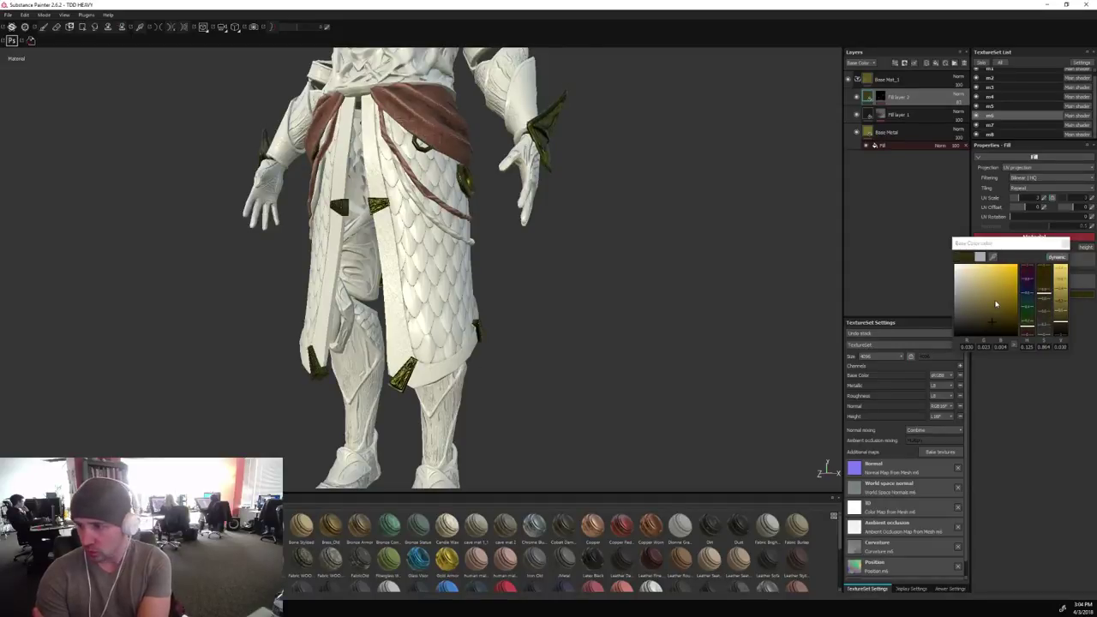
drag(992, 296, 991, 284)
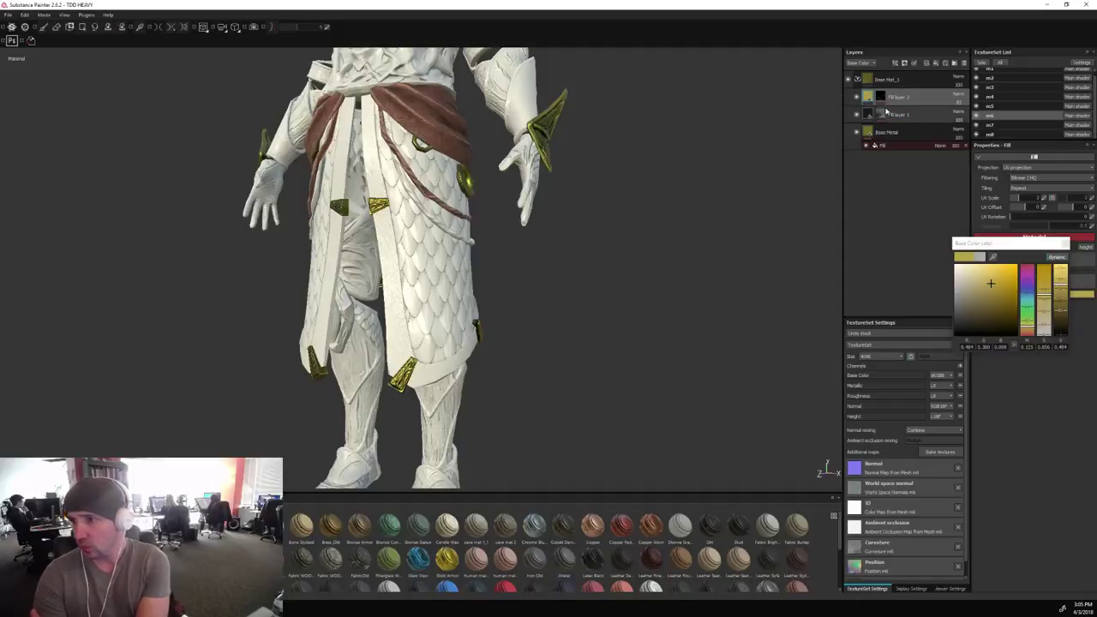
Lower the wear level of the MG Metal Edge Wear generator in Fill layer 2's mask to about 0.33.
click(882, 98)
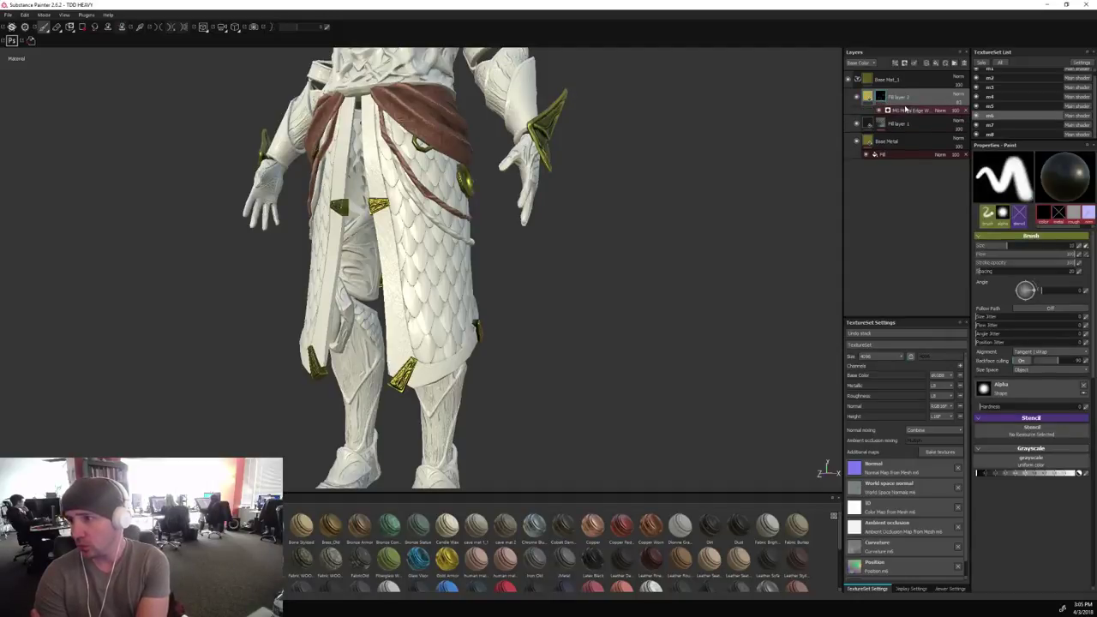
click(913, 111)
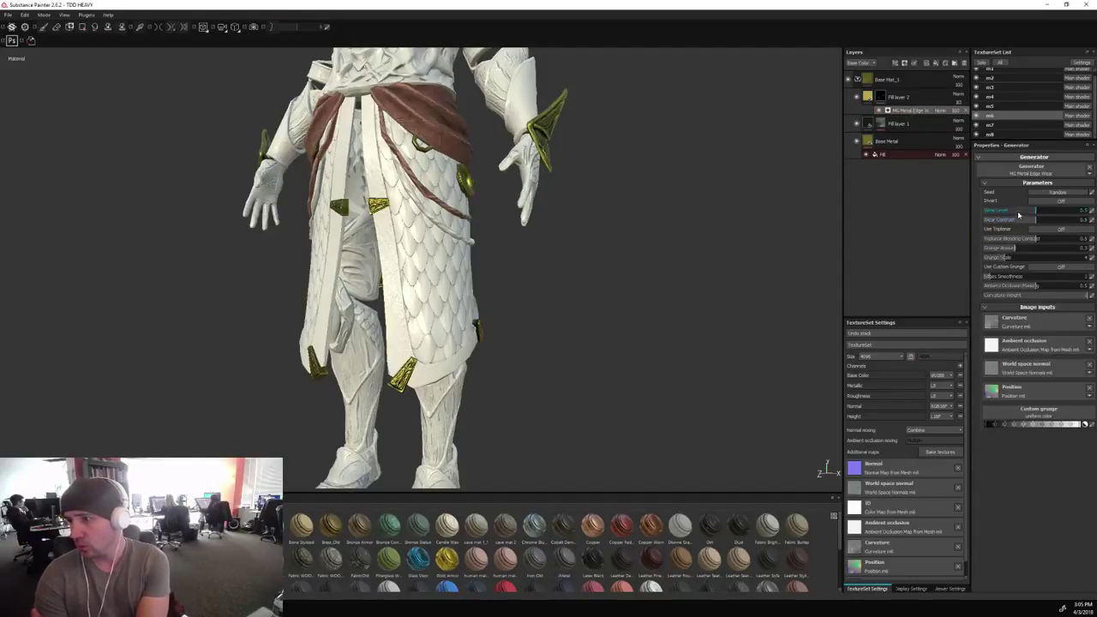
drag(1020, 211, 1019, 212)
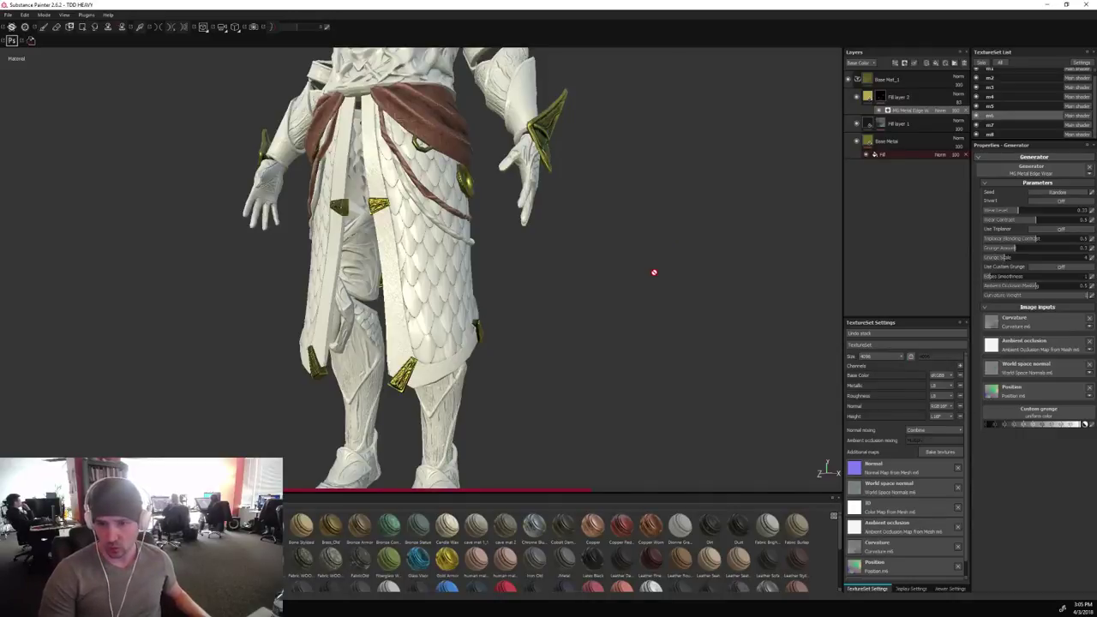
Isolate the m6 texture set and set Fill layer 2's base color to pale gold, about R 0.73, G 0.58, B 0.16.
mouse_move(659, 279)
alt+mouse_down()
mouse_move(686, 279)
mouse_move(664, 351)
mouse_move(639, 306)
mouse_move(570, 289)
mouse_move(609, 240)
mouse_move(681, 262)
mouse_move(675, 279)
mouse_move(683, 269)
alt+mouse_up()
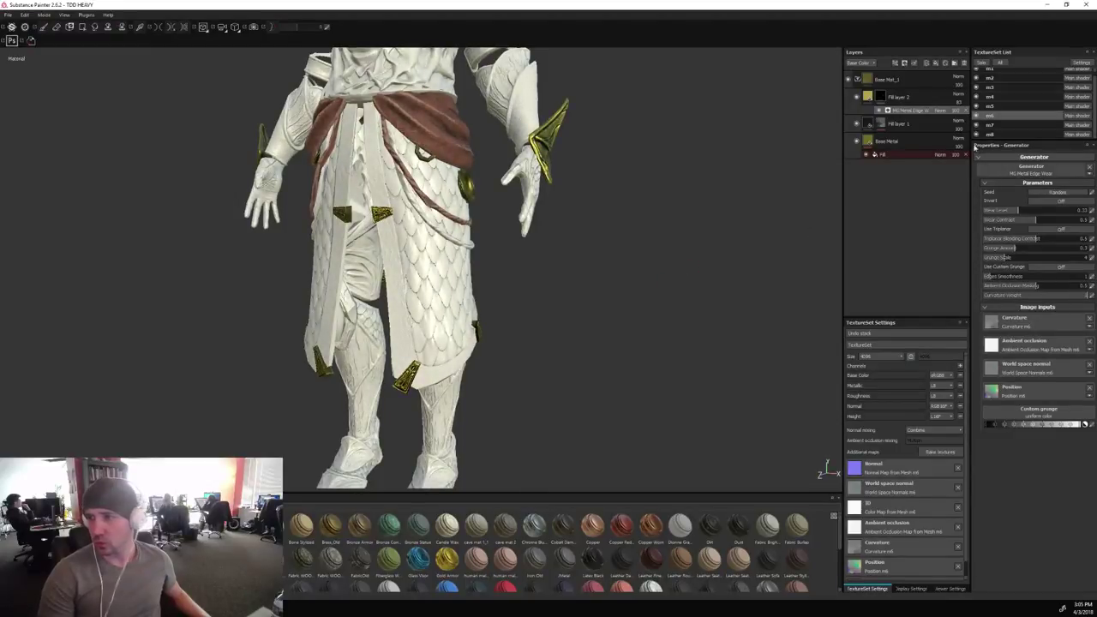
click(981, 63)
scroll(492, 299, up, 3)
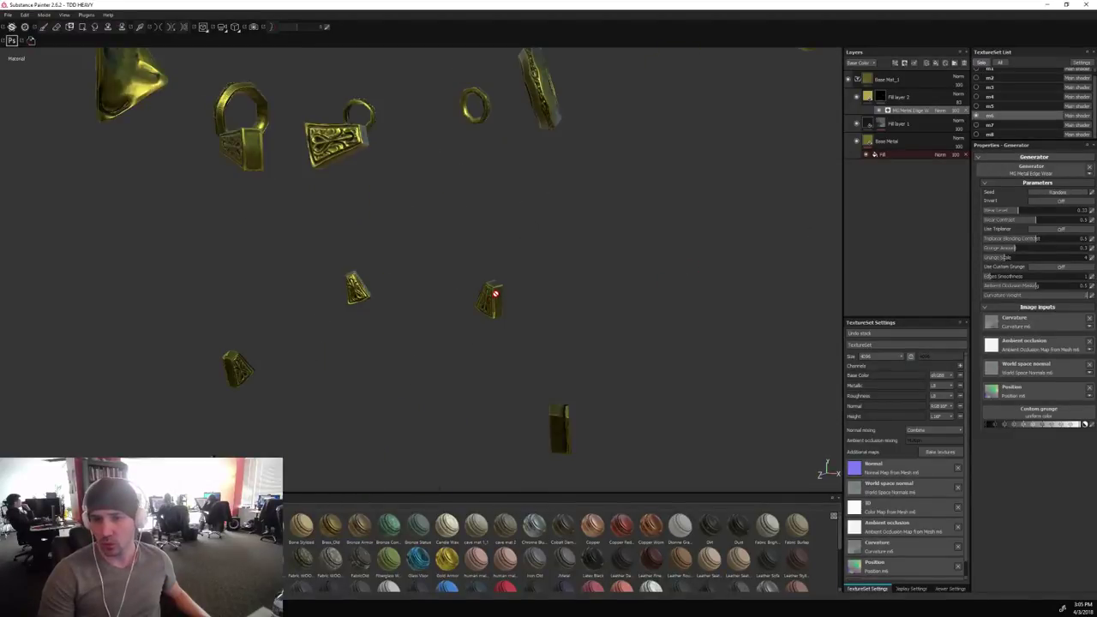
mouse_move(468, 226)
alt+mouse_down()
mouse_move(490, 242)
mouse_move(463, 200)
mouse_move(497, 269)
mouse_move(496, 258)
alt+mouse_up()
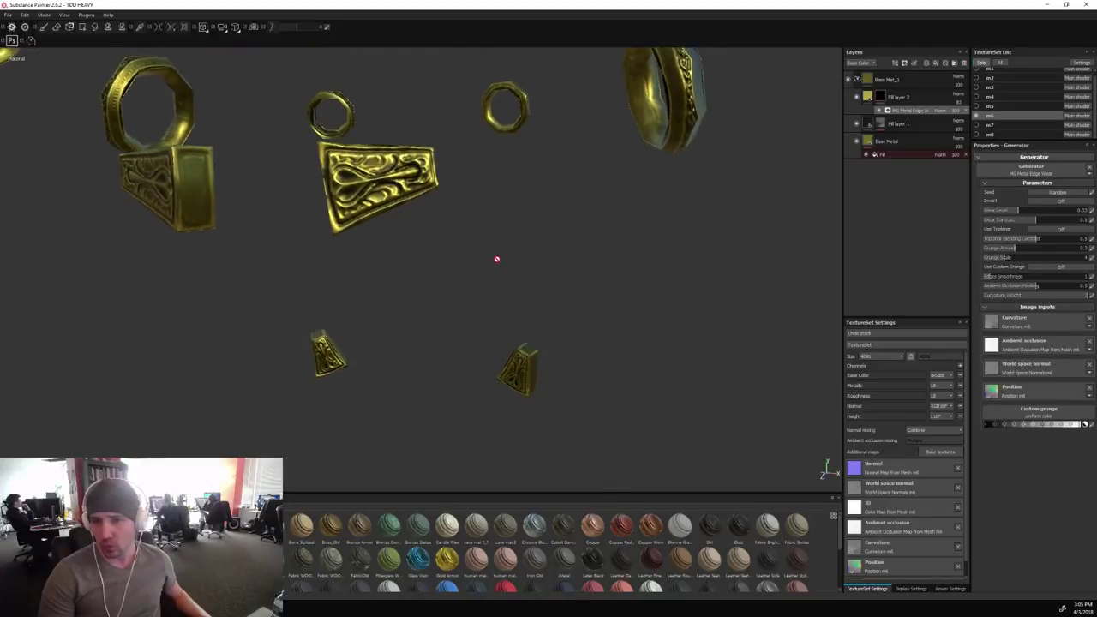
click(864, 102)
click(999, 297)
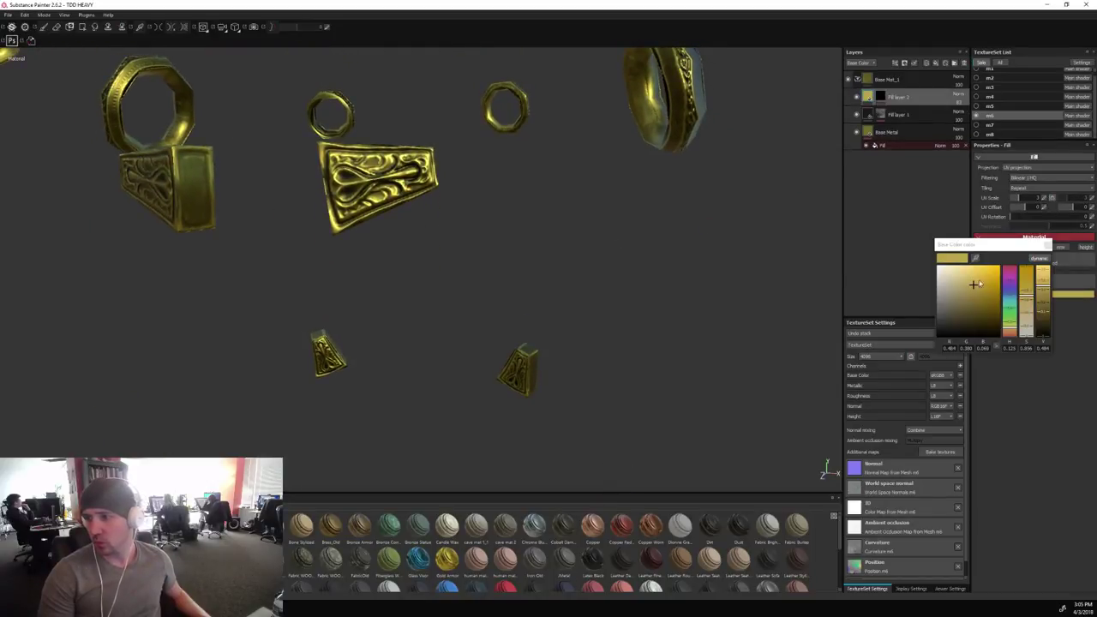
drag(972, 282, 968, 275)
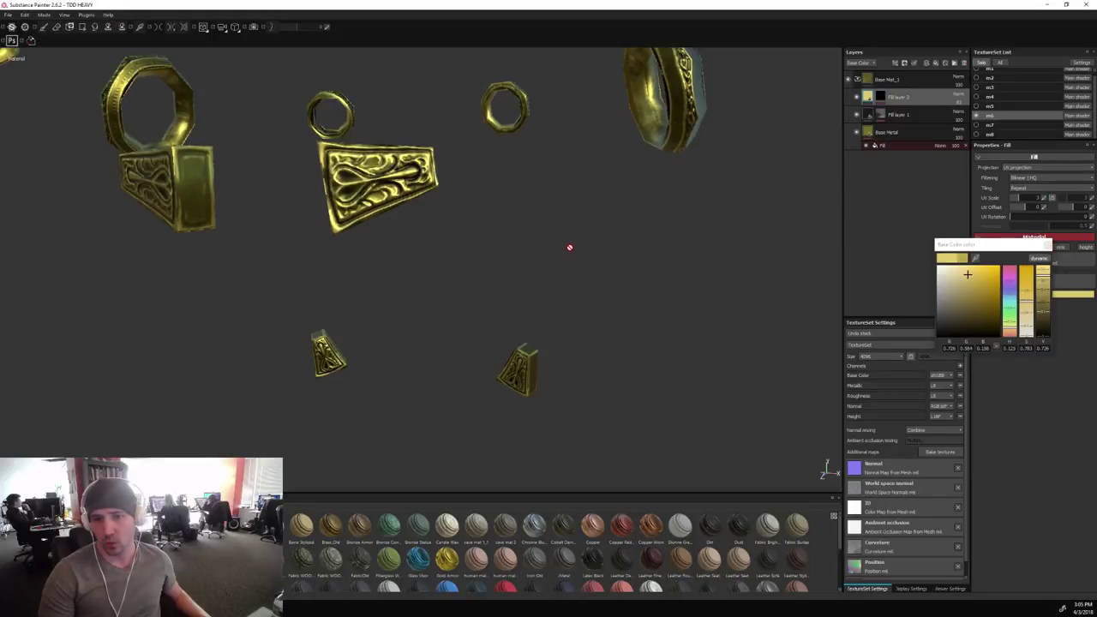
Display only the base color channel and reduce the wear level of Fill layer 2's MG Metal Edge Wear generator to about 0.11.
alt+drag(569, 245, 583, 271)
key(c)
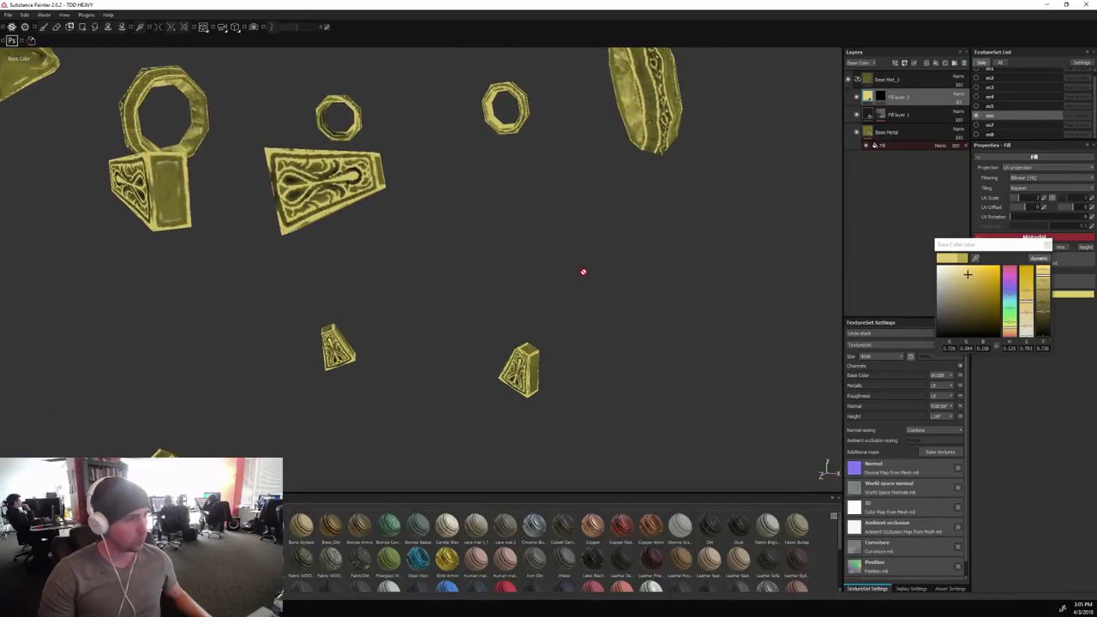
mouse_move(453, 254)
alt+mouse_down()
mouse_move(490, 245)
mouse_move(506, 228)
mouse_move(505, 206)
mouse_move(509, 233)
mouse_move(698, 255)
alt+mouse_up()
scroll(653, 252, down, 4)
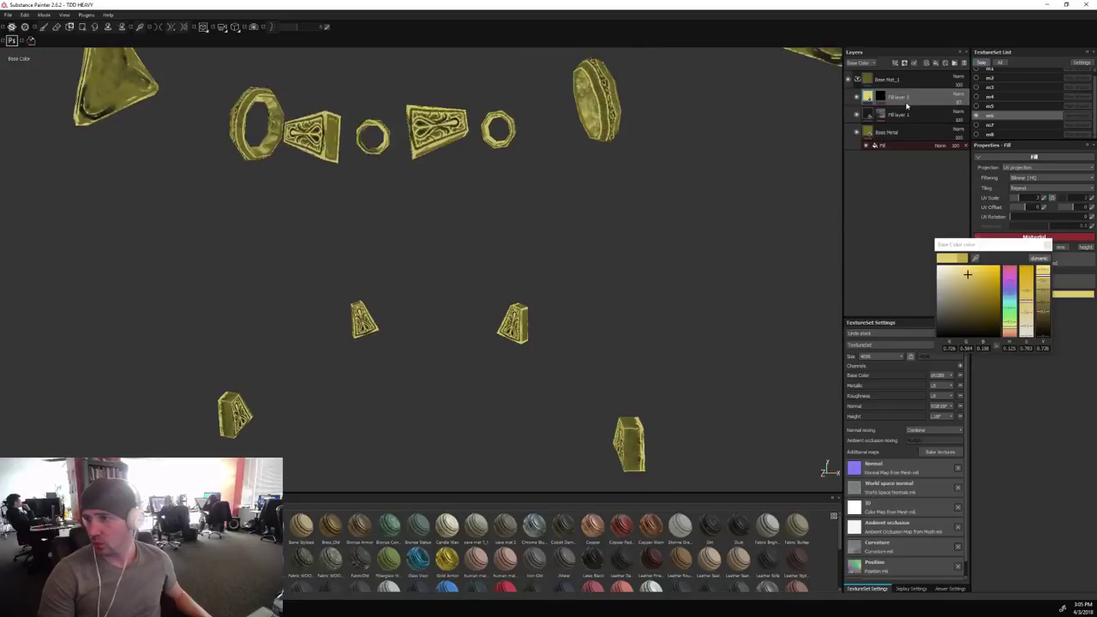
click(882, 97)
click(912, 110)
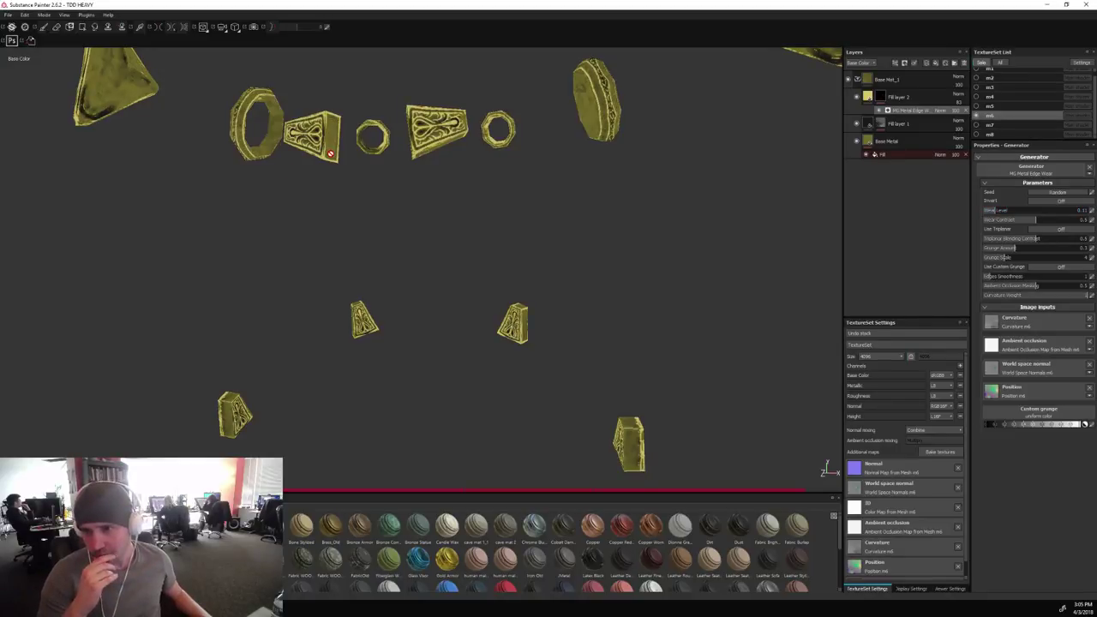
Return to the full material display and increase the roughness of m6's Base Metal layer.
mouse_move(551, 166)
alt+mouse_down()
mouse_move(586, 211)
mouse_move(544, 252)
mouse_move(627, 208)
alt+mouse_up()
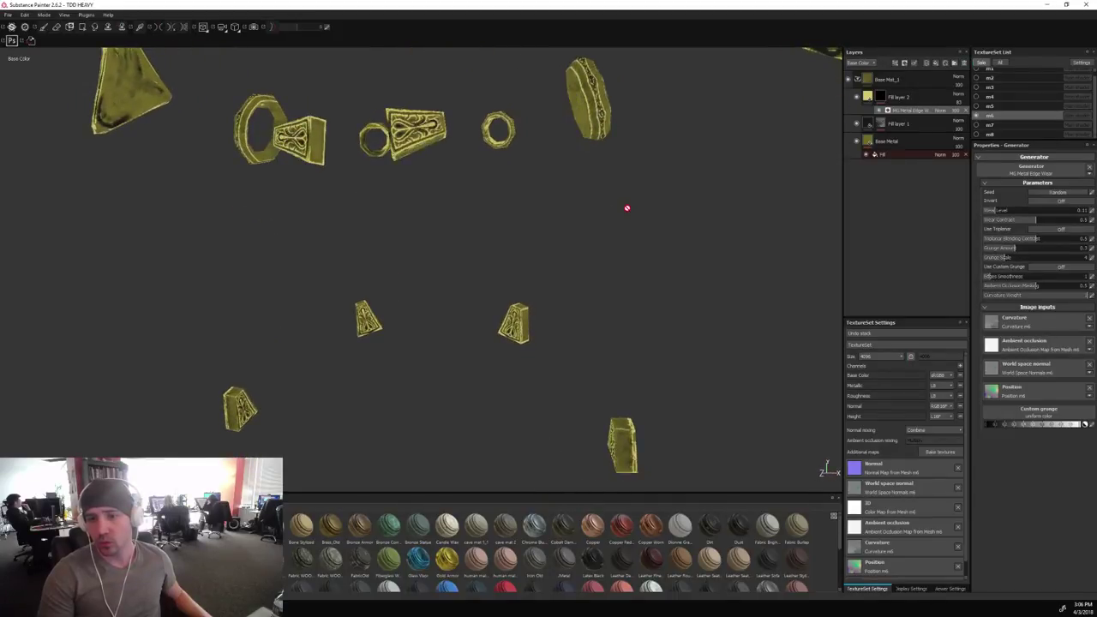
alt+right_drag(622, 218, 640, 252)
alt+middle_drag(640, 252, 625, 166)
mouse_move(625, 166)
alt+mouse_down()
mouse_move(632, 235)
mouse_move(665, 227)
alt+mouse_up()
key(m)
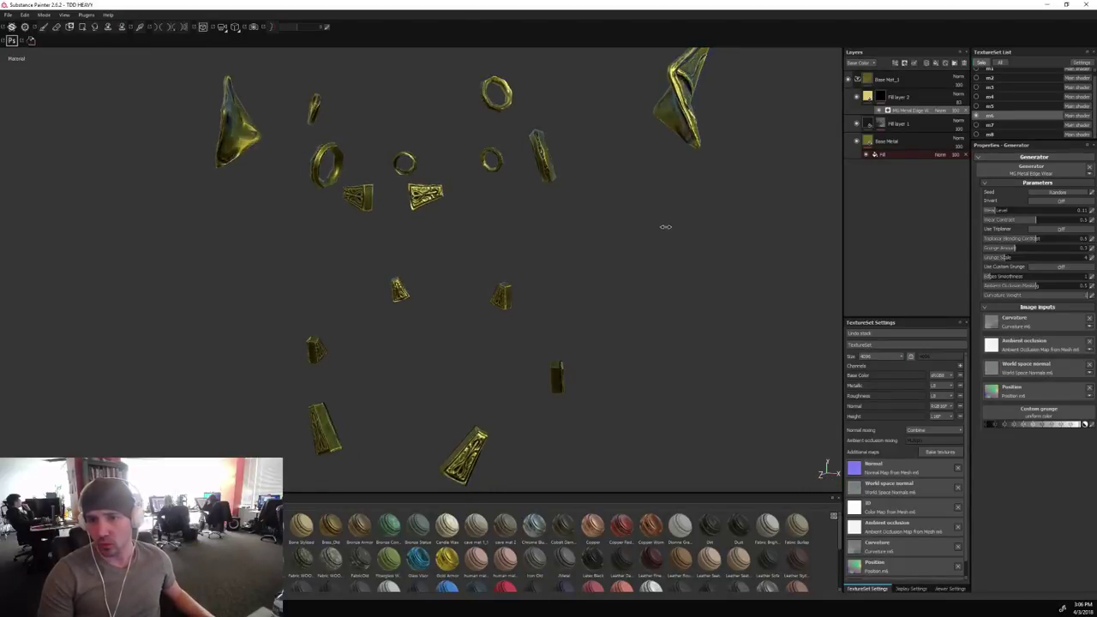
double_click(898, 142)
double_click(897, 124)
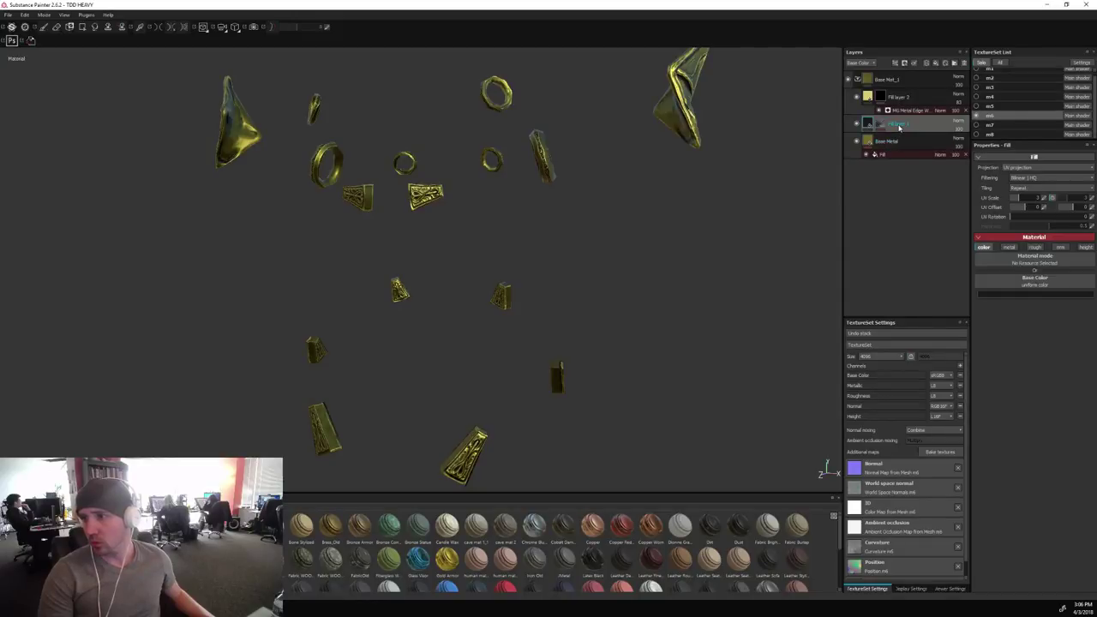
double_click(880, 143)
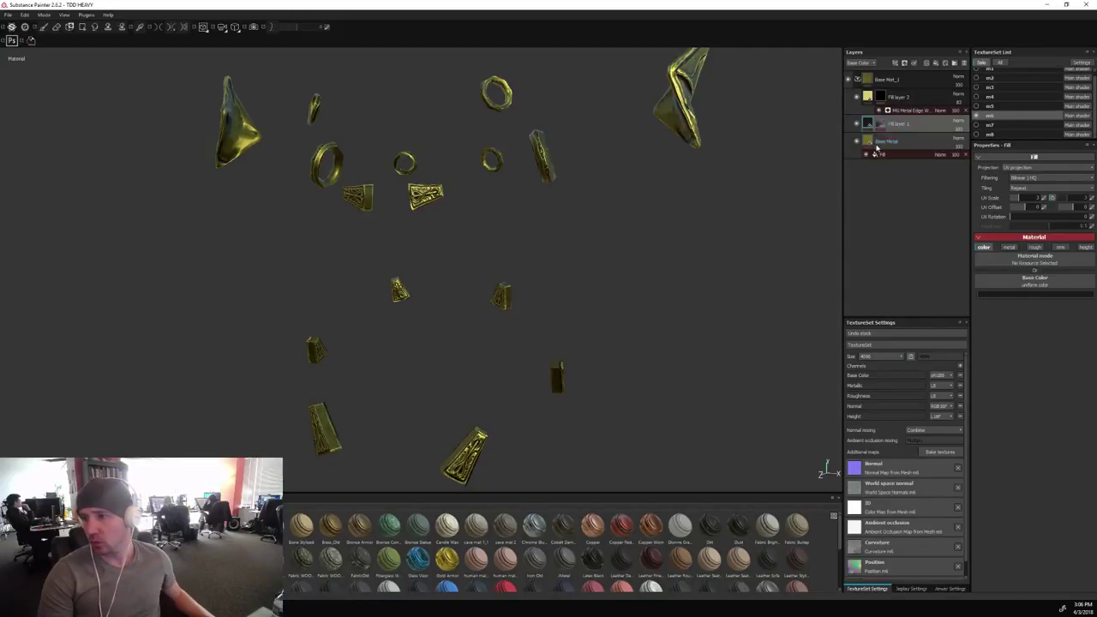
click(871, 142)
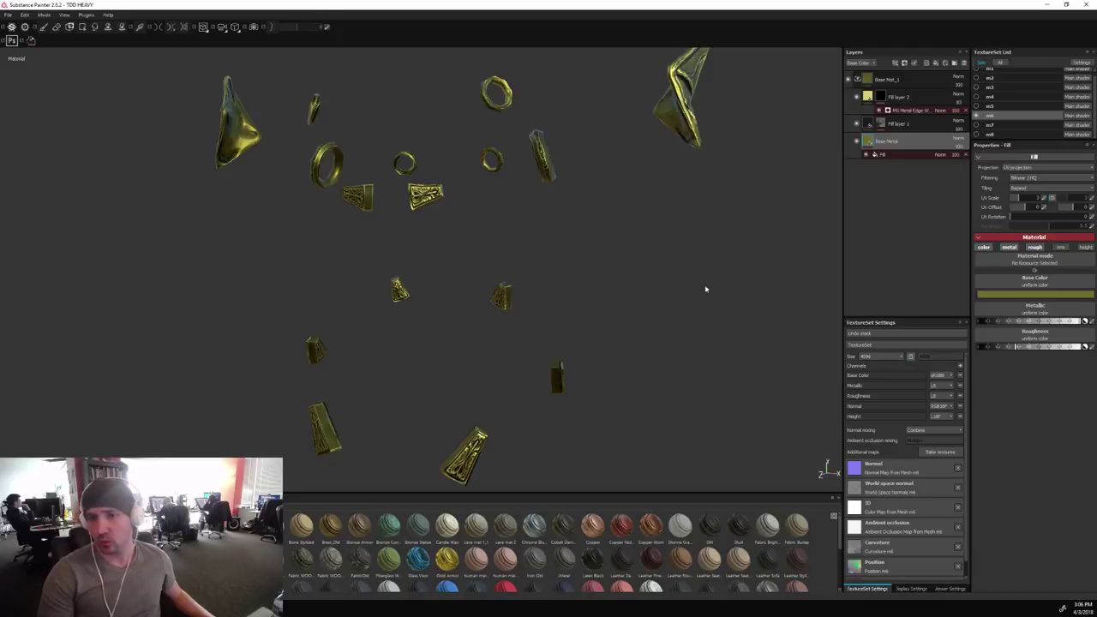
Show all texture sets again and examine the gold trim against the rest of the character.
key(alt+q)
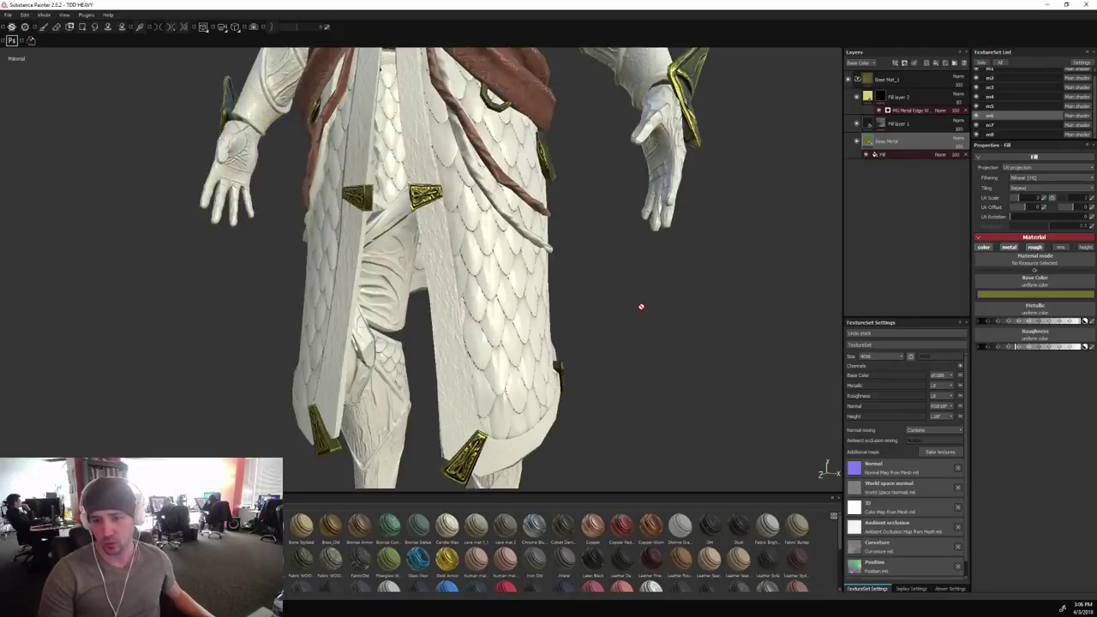
scroll(641, 306, down, 2)
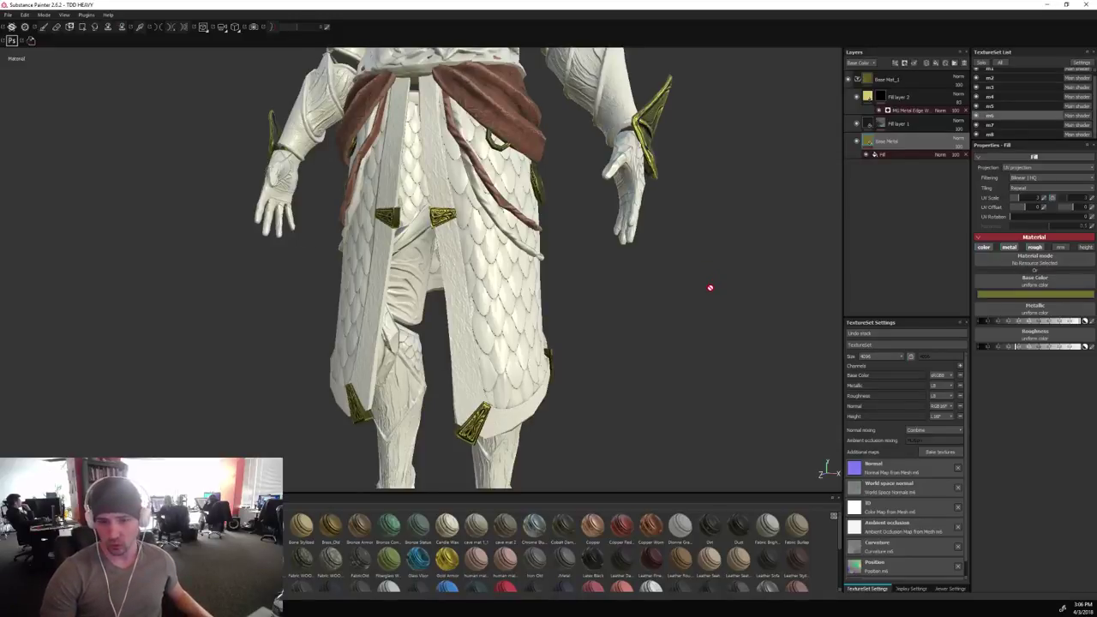
alt+right_drag(710, 288, 715, 306)
alt+middle_drag(715, 306, 657, 282)
alt+middle_drag(694, 235, 695, 253)
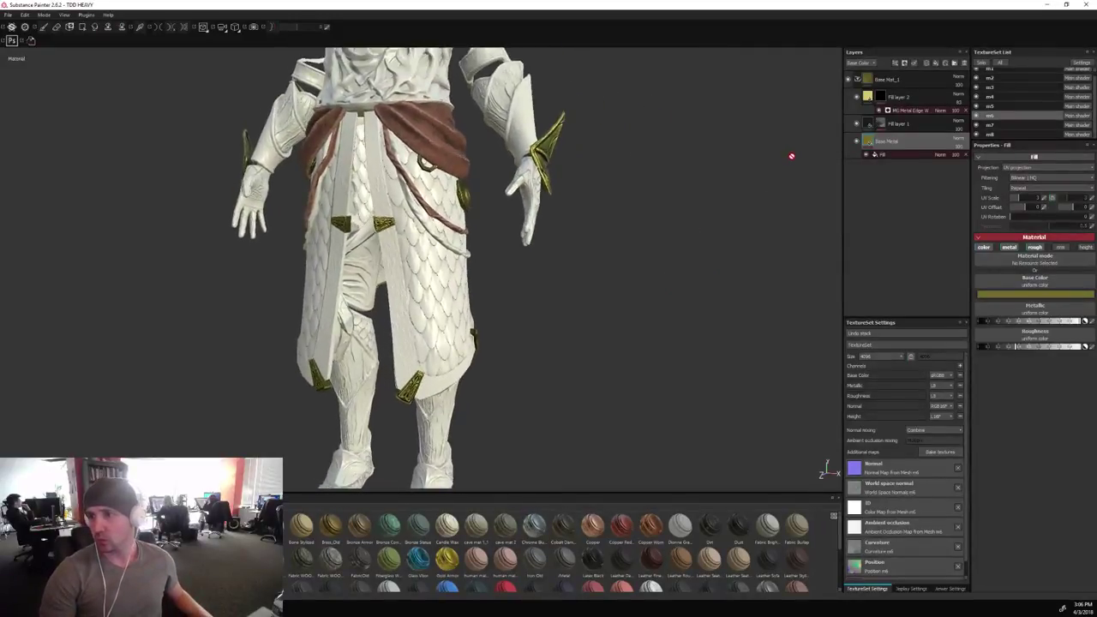
Collapse the Base Mat_1 folder and add a black mask to it.
click(859, 79)
right_click(896, 80)
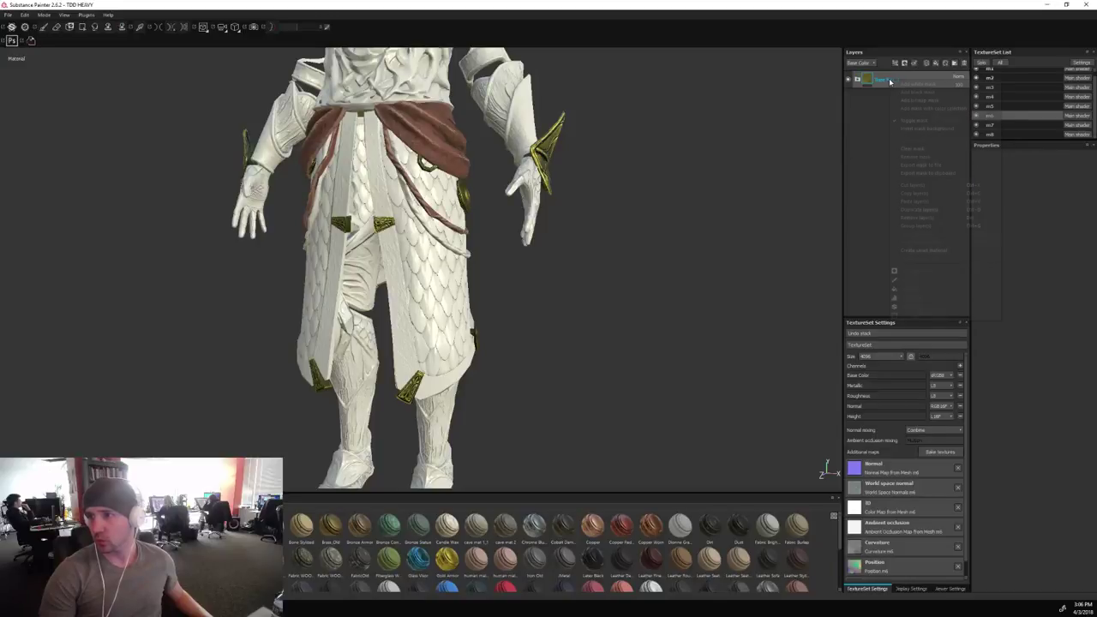
click(920, 92)
key(1)
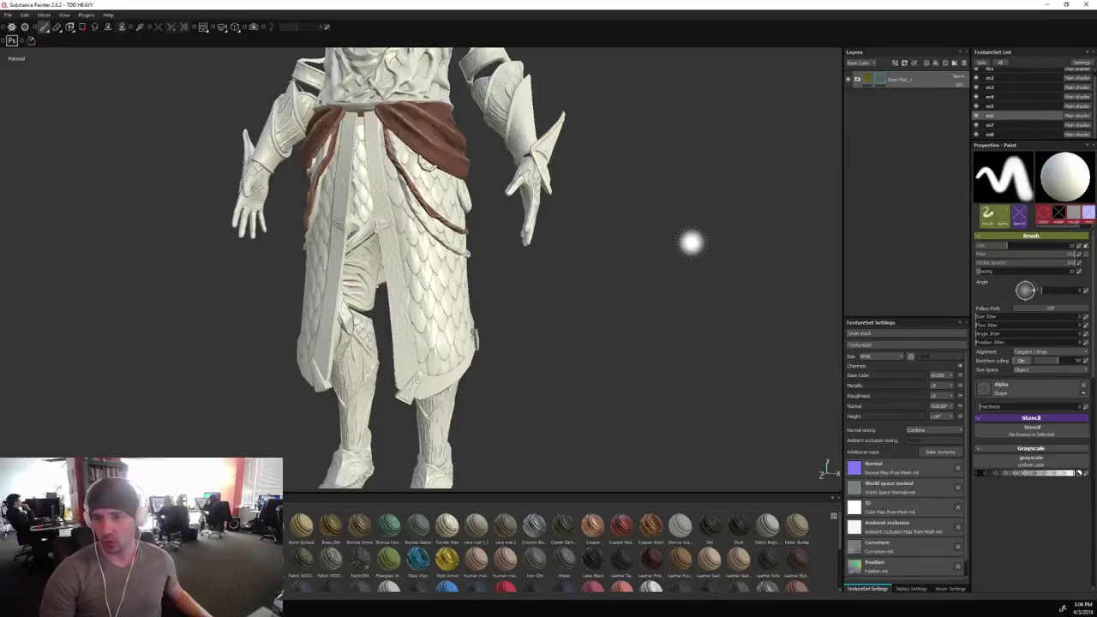
Isolate the m6 texture set and use Polygon Fill to reveal the gold folder on the rings and trim caps, leaving out the arm spikes.
click(980, 64)
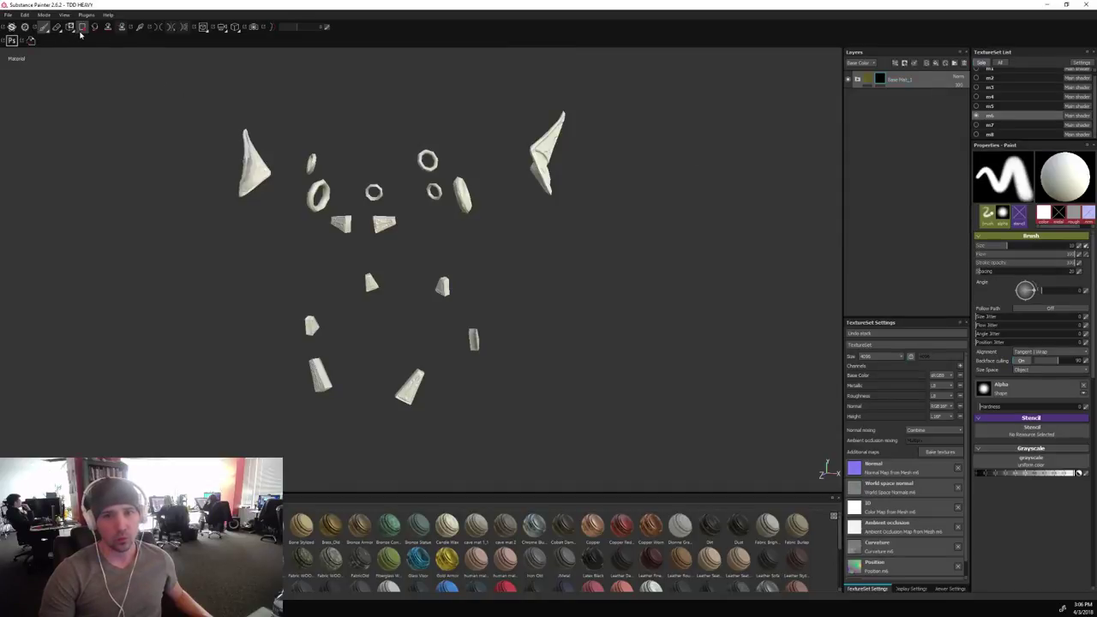
click(82, 27)
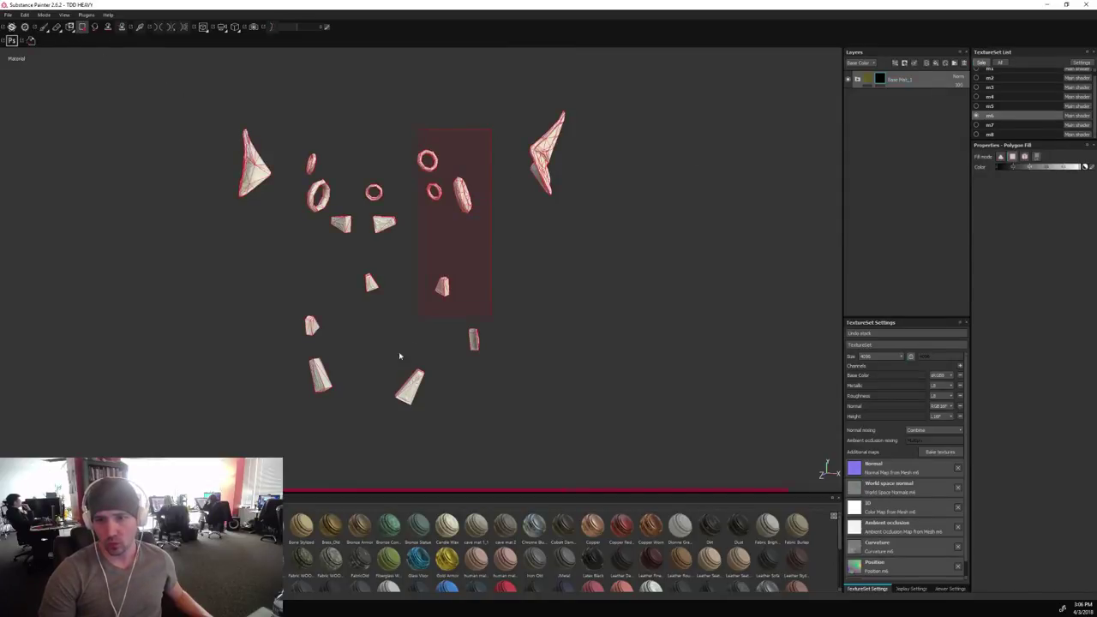
drag(398, 352, 289, 438)
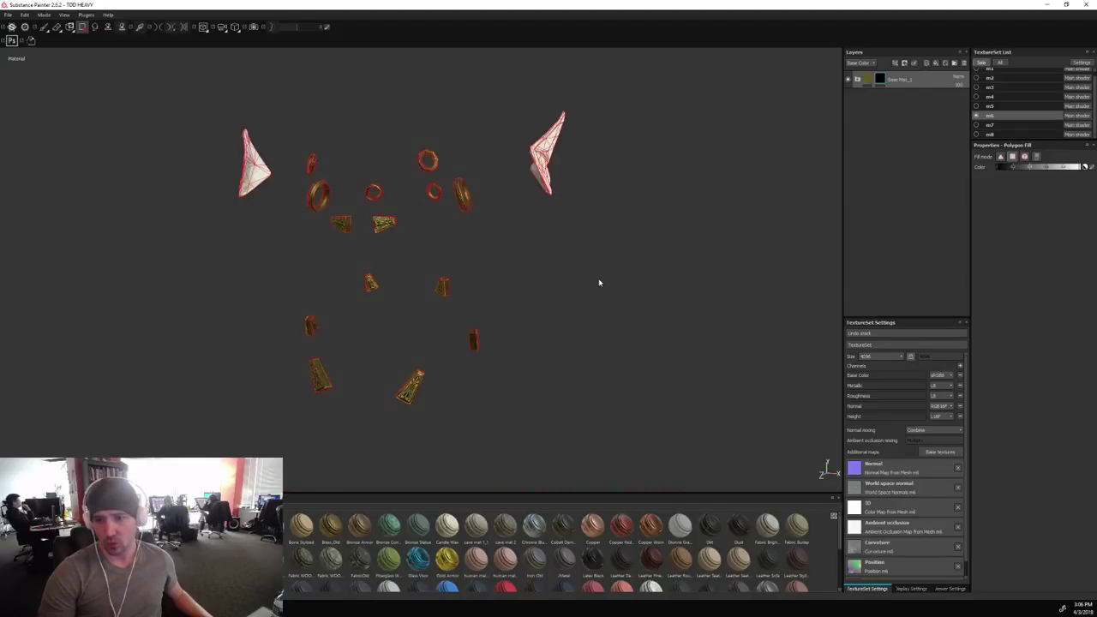
Show all texture sets, return to the Paint tool and examine the masked gold trim on the whole character from several angles.
click(980, 63)
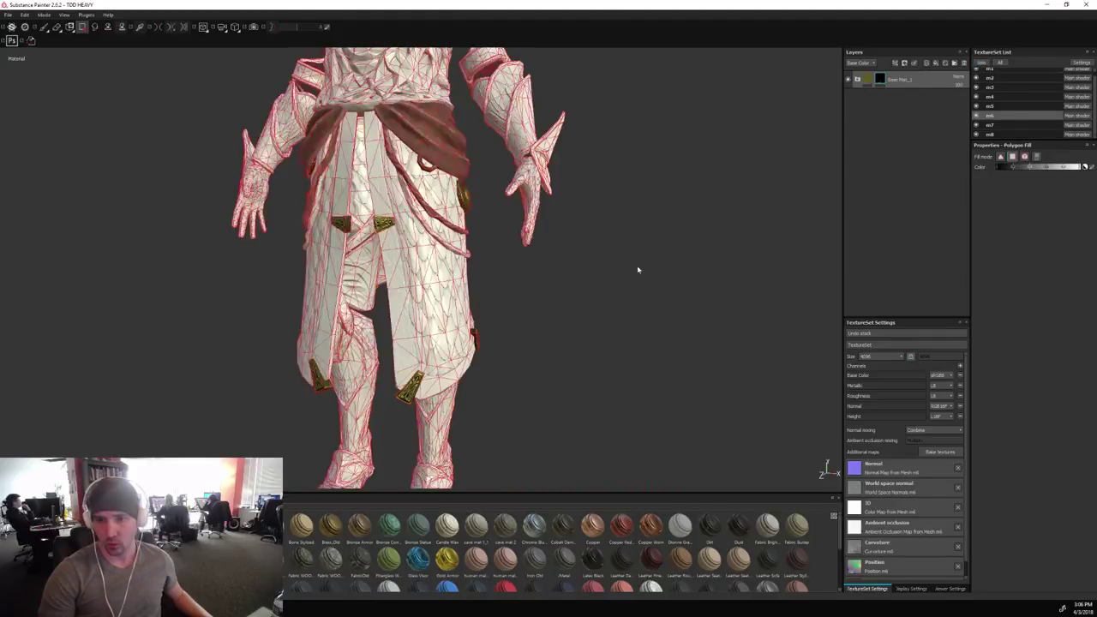
mouse_move(638, 270)
alt+mouse_down()
mouse_move(578, 270)
mouse_move(617, 265)
alt+mouse_up()
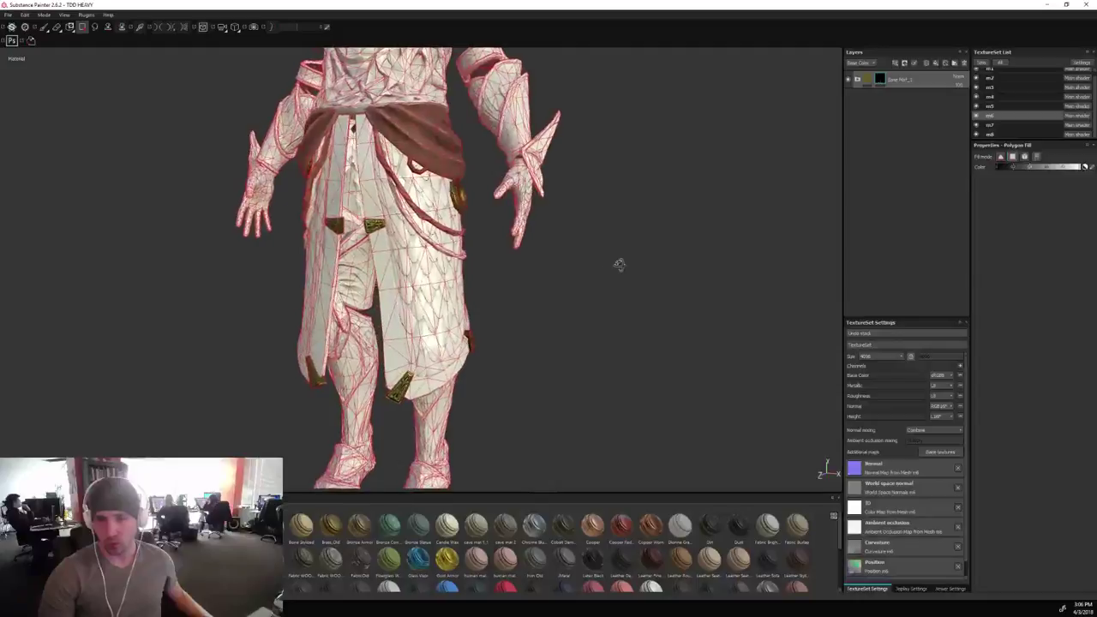
click(43, 28)
mouse_move(618, 351)
alt+mouse_down()
mouse_move(262, 315)
mouse_move(209, 325)
mouse_move(619, 328)
alt+mouse_up()
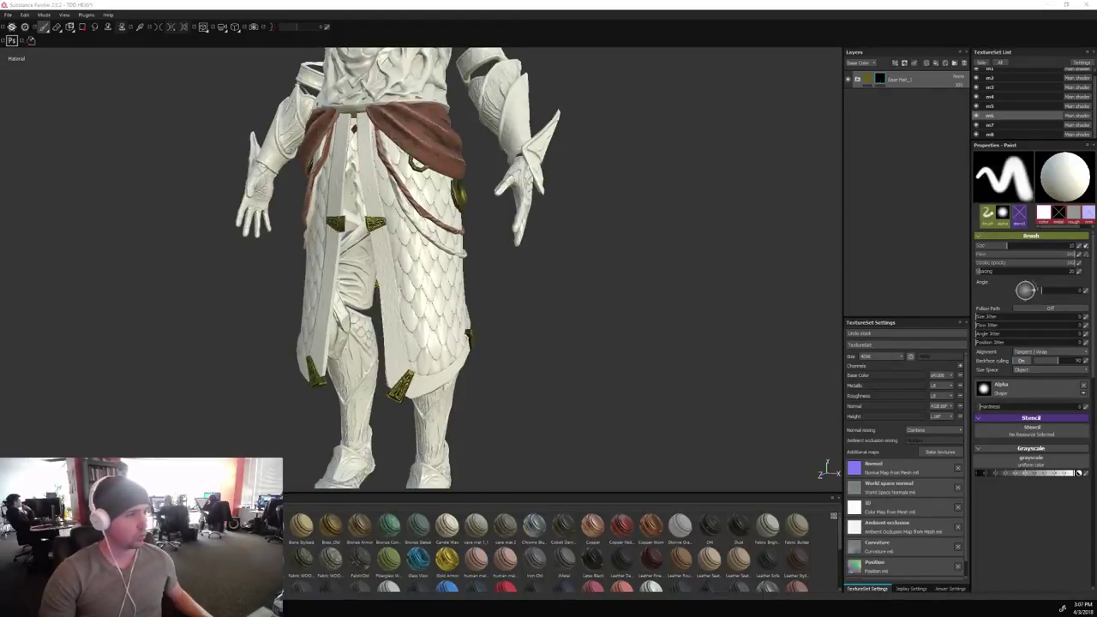
mouse_move(601, 284)
alt+mouse_down()
mouse_move(636, 220)
mouse_move(627, 277)
alt+mouse_up()
scroll(571, 283, down, 3)
alt+middle_drag(615, 277, 617, 302)
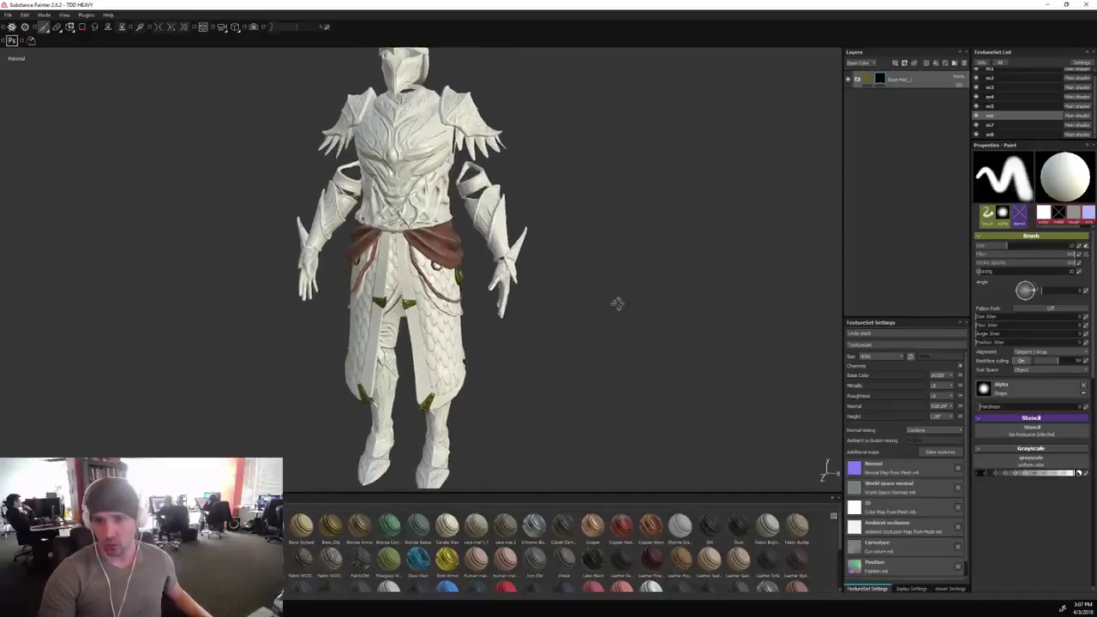
alt+drag(618, 304, 530, 315)
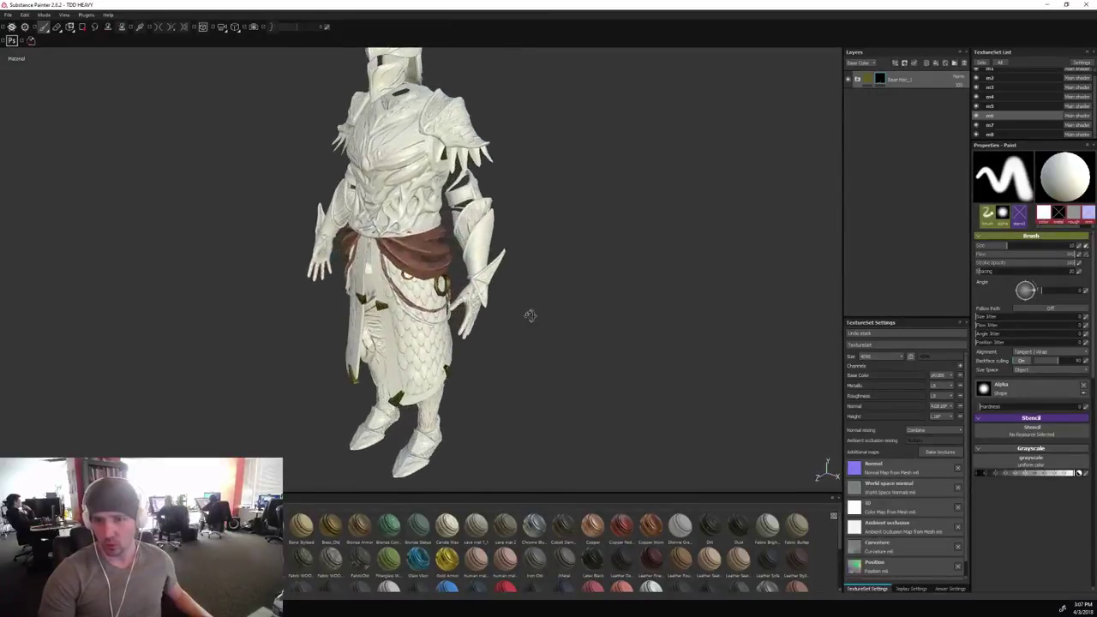
mouse_move(593, 272)
alt+mouse_down()
mouse_move(652, 269)
mouse_move(656, 257)
mouse_move(491, 262)
mouse_move(521, 261)
alt+mouse_up()
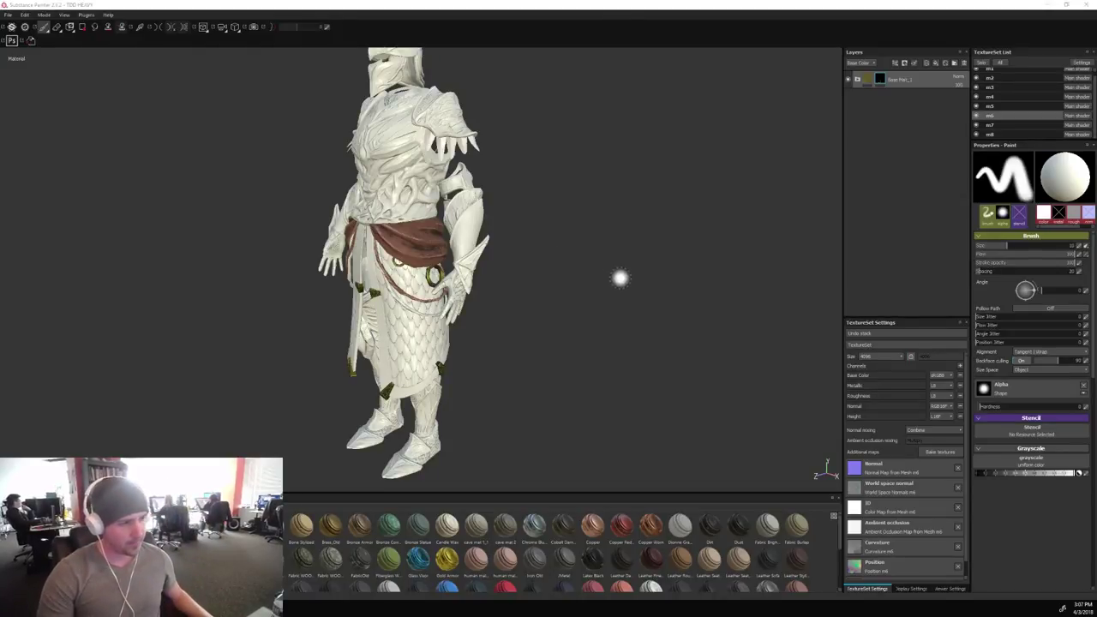
alt+drag(621, 276, 730, 270)
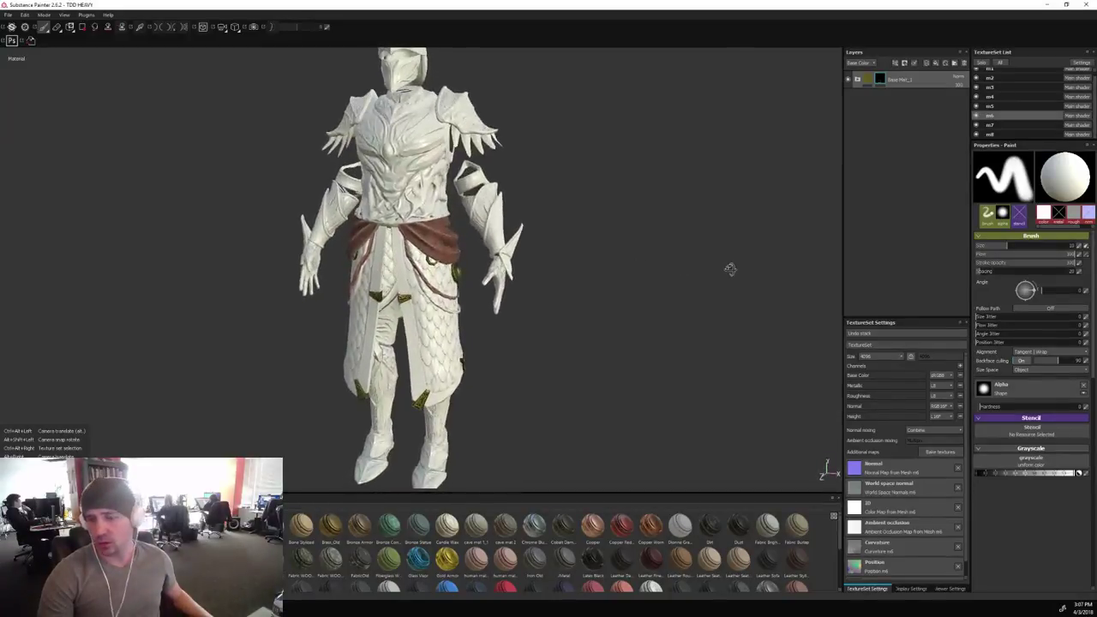
Inspect the base color of the Base Metal layer inside the gold Base Mat_1 folder, leaving the folder collapsed and selected.
click(858, 79)
click(868, 142)
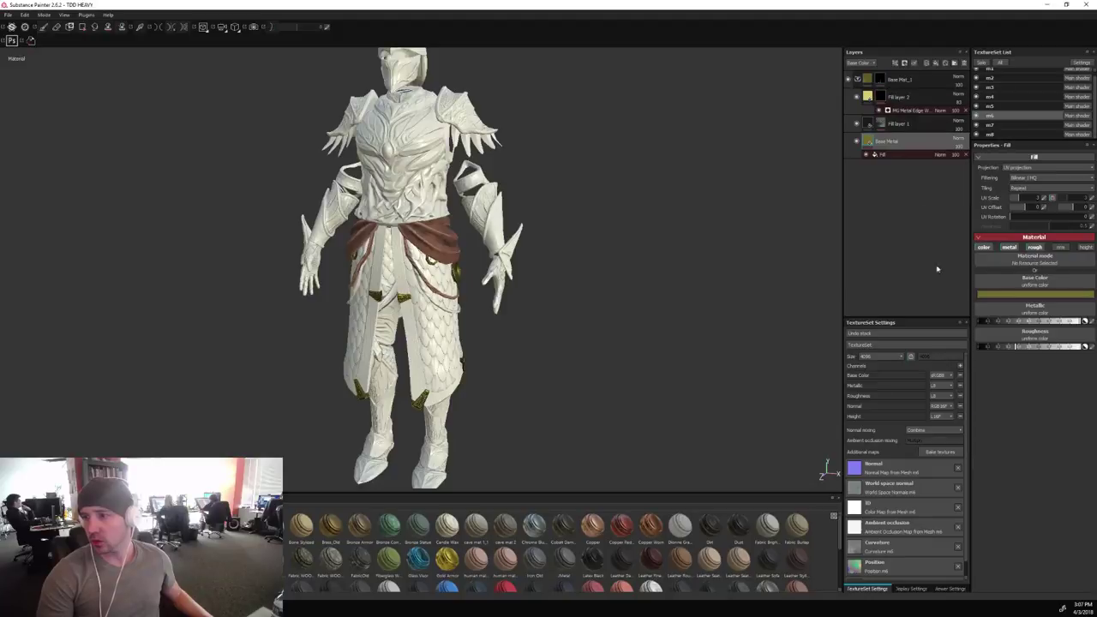
click(1009, 295)
click(1057, 245)
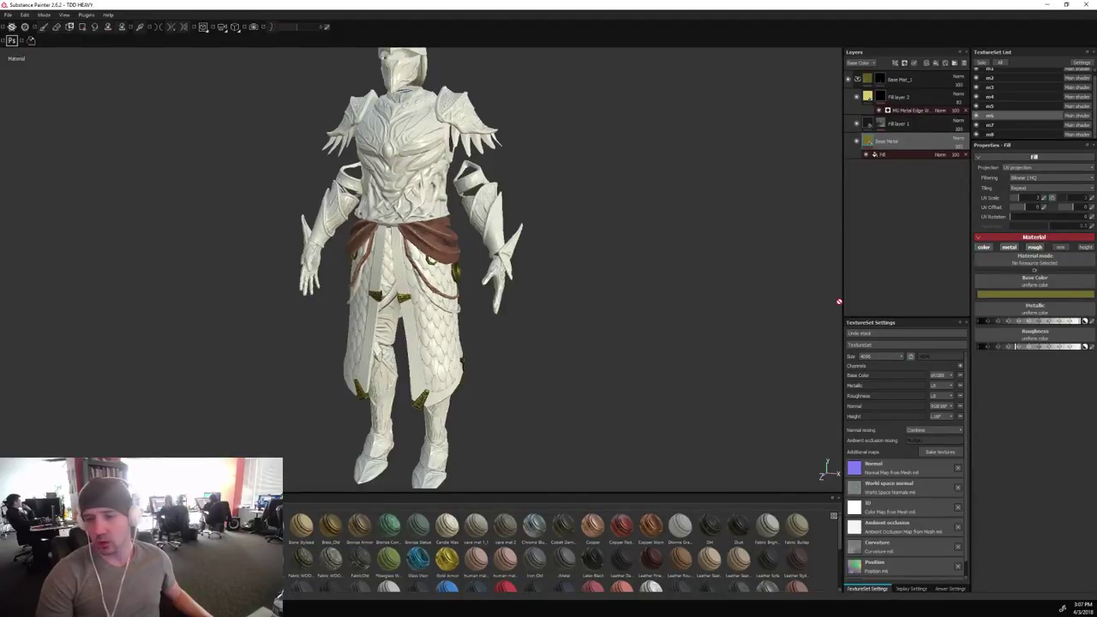
alt+drag(619, 323, 618, 306)
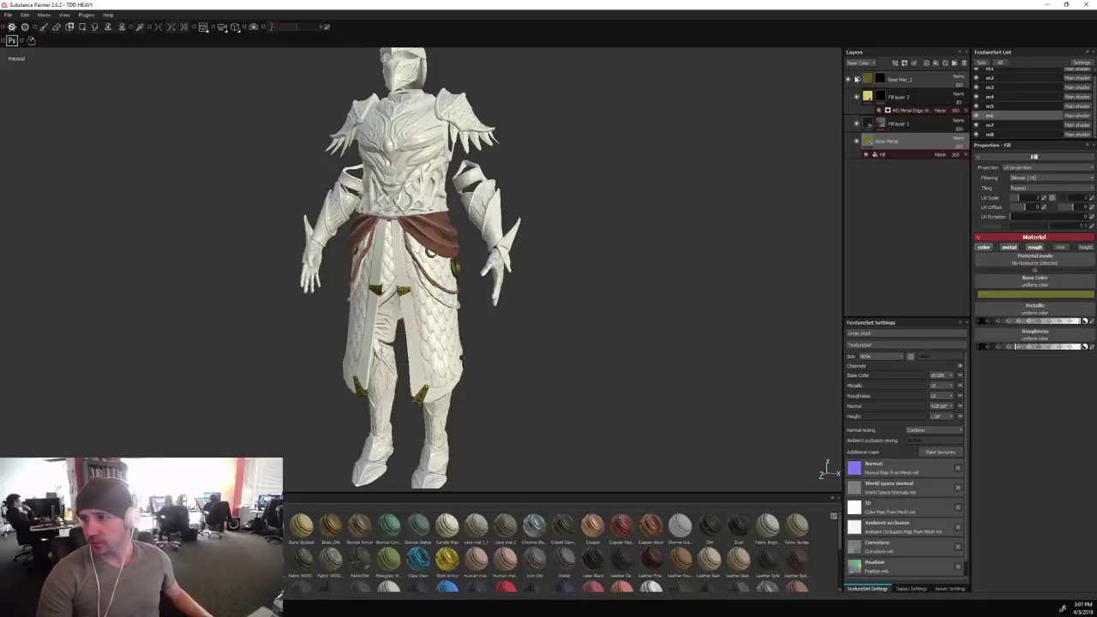
click(859, 78)
click(920, 79)
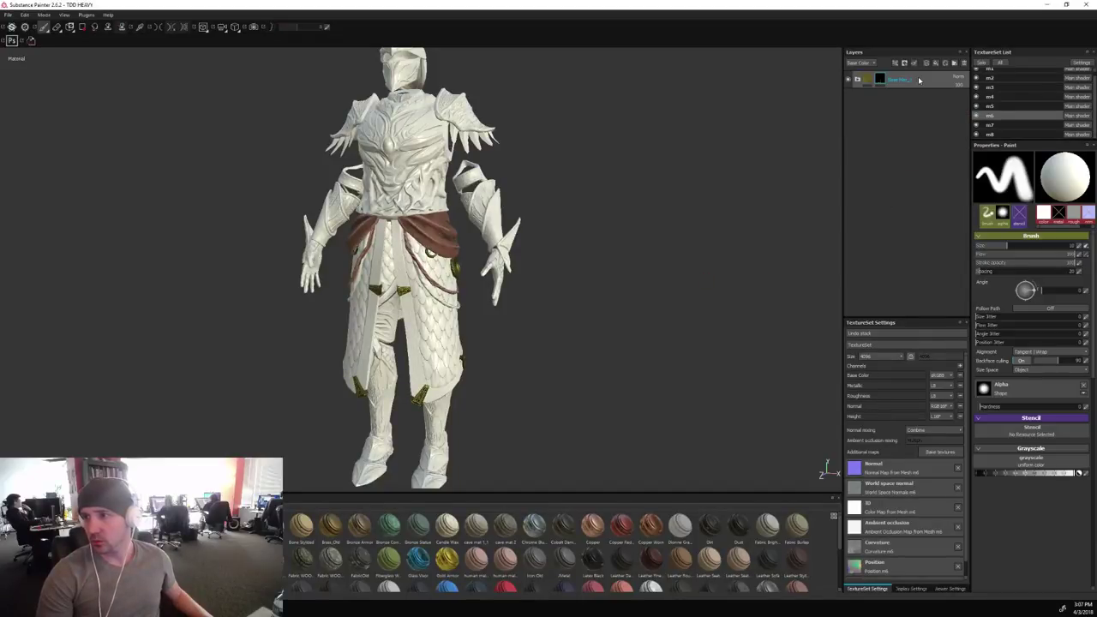
Add the grey metal base smart material to m6 and move its folder above the gold Base Mat_1 folder.
mouse_move(654, 309)
alt+mouse_down()
mouse_move(669, 306)
mouse_move(664, 320)
alt+mouse_up()
scroll(674, 304, up, 1)
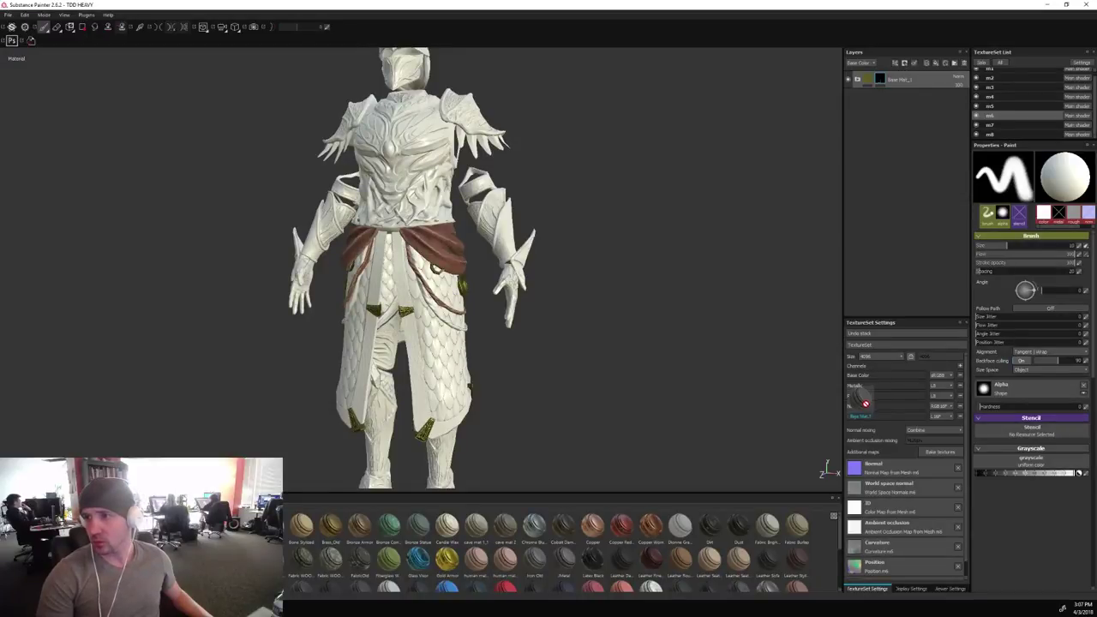
key(ctrl+d)
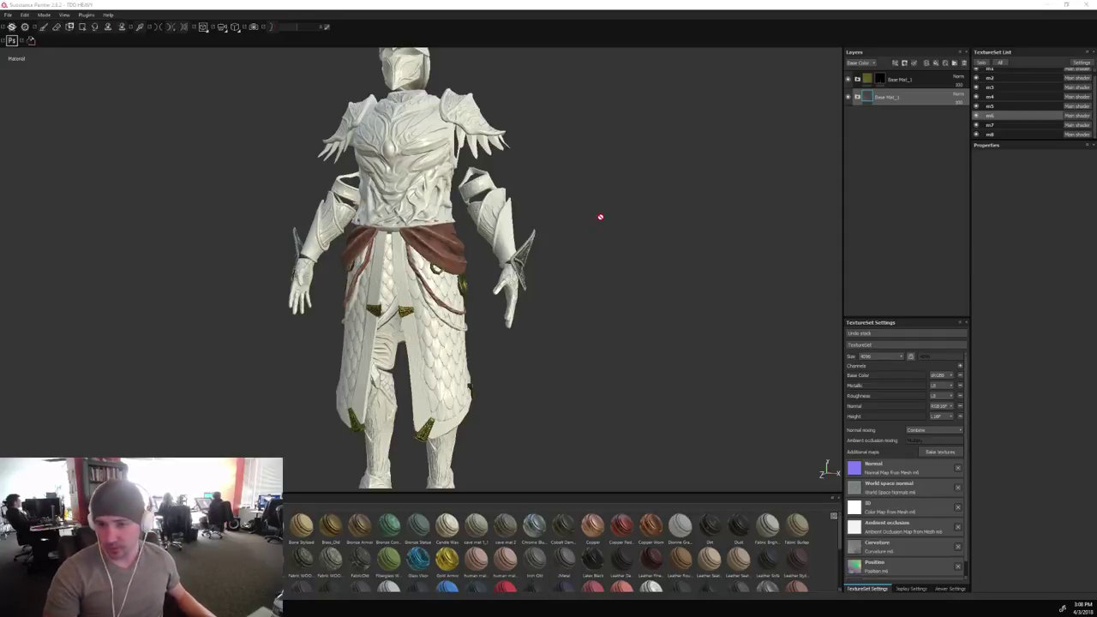
alt+middle_drag(604, 211, 612, 246)
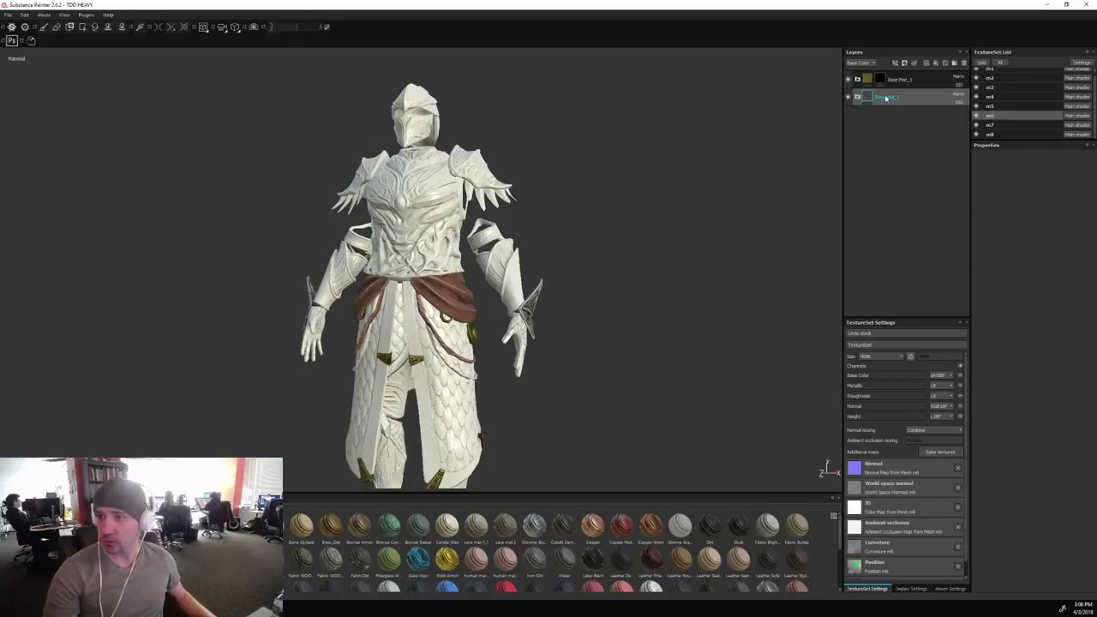
drag(888, 98, 895, 76)
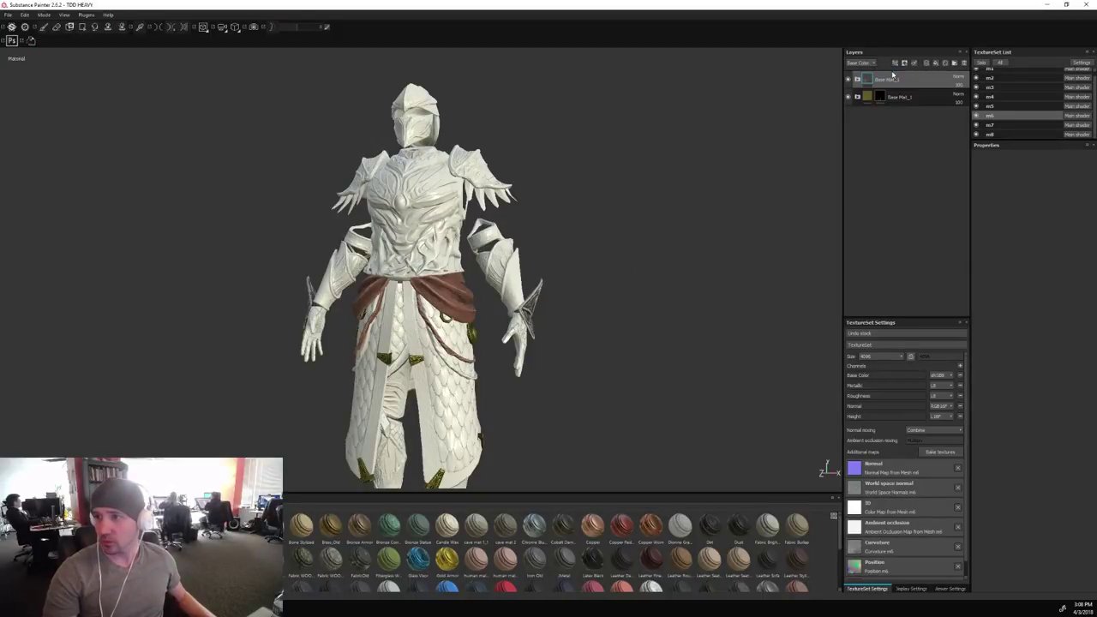
Add a black mask to the grey Base Mat_1 folder at the top of m6's layer stack.
double_click(887, 80)
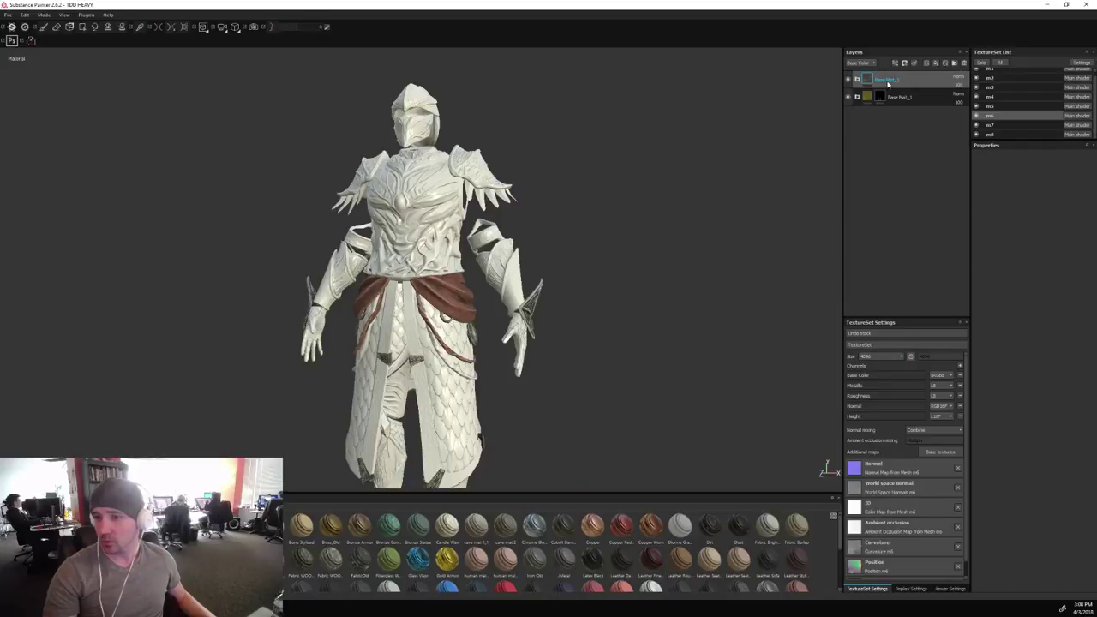
right_click(888, 82)
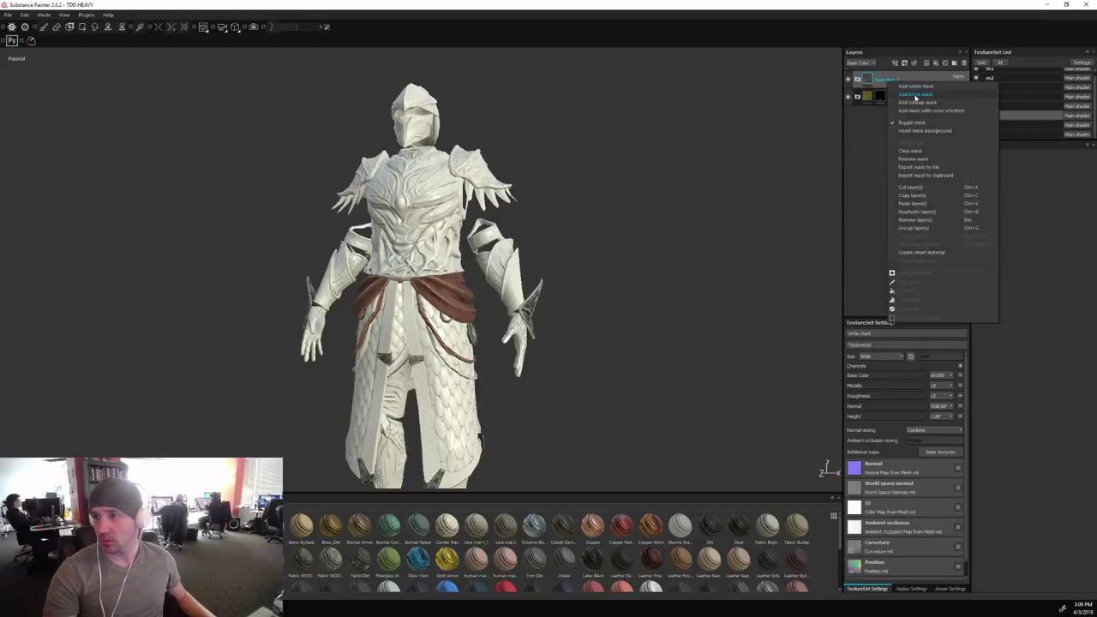
click(913, 103)
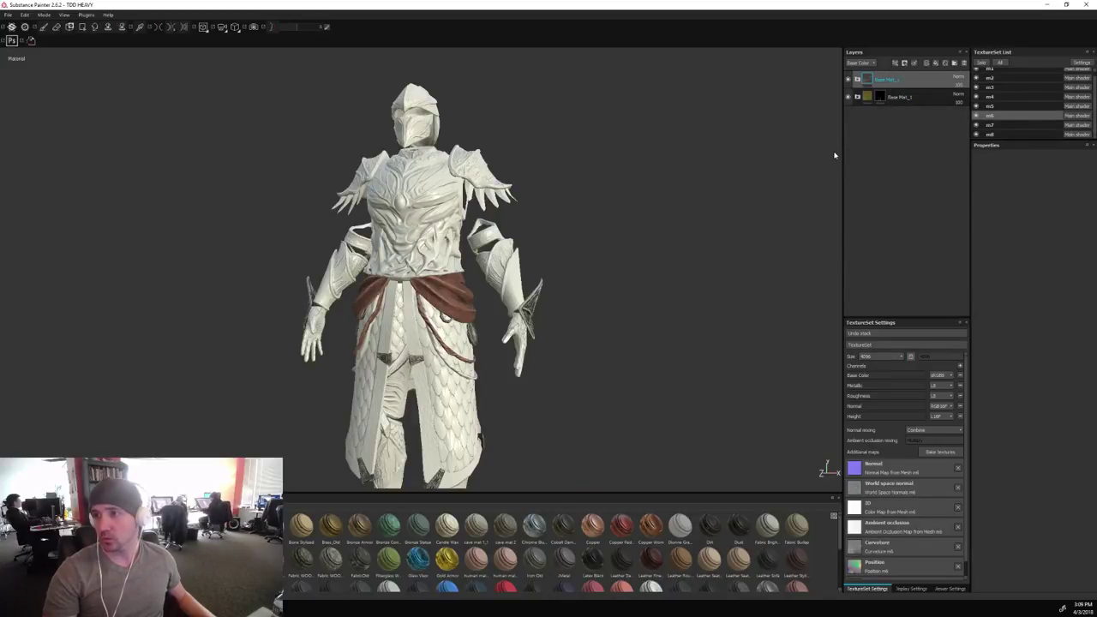
key(1)
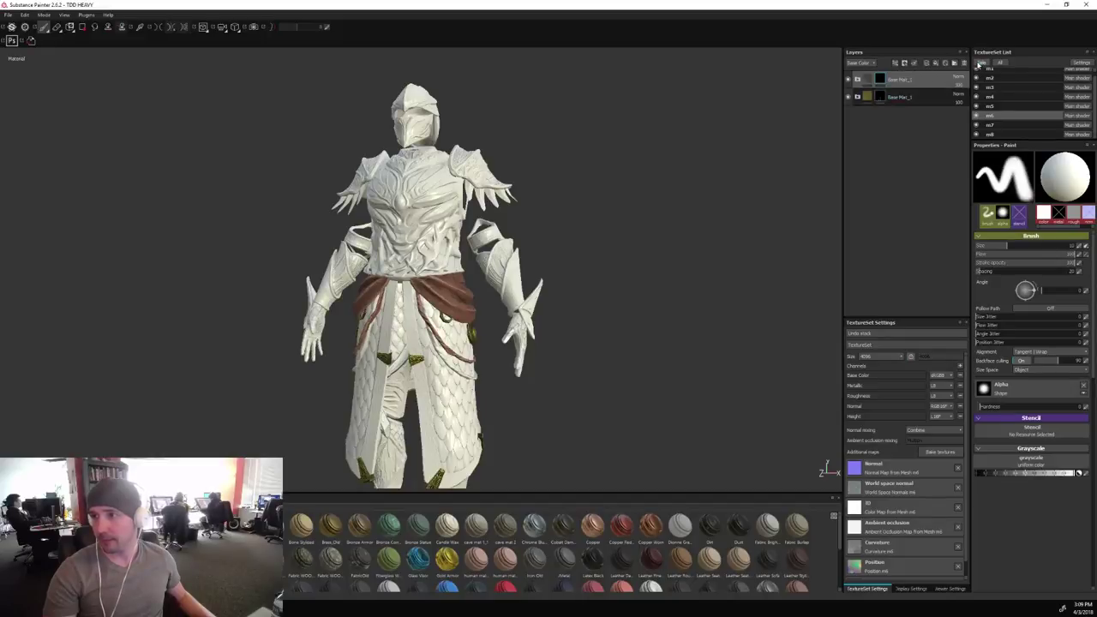
Isolate m6, turn on symmetry and use Polygon Fill to reveal the grey metal folder on the arm spikes.
click(981, 63)
alt+middle_drag(612, 257, 539, 153)
scroll(540, 155, up, 2)
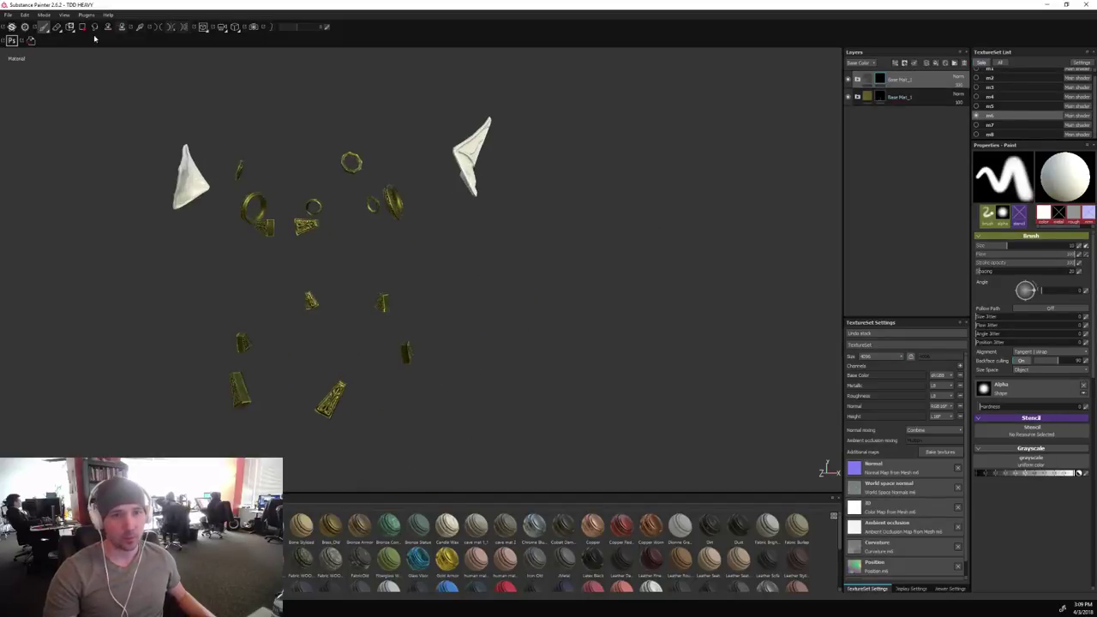
click(163, 26)
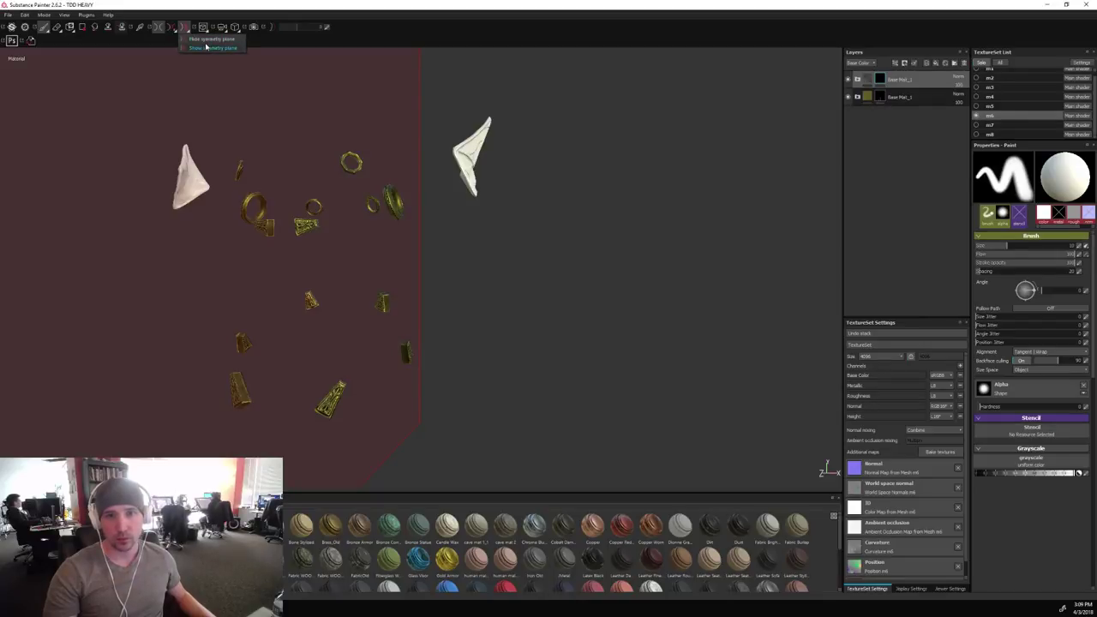
click(82, 27)
drag(530, 106, 446, 226)
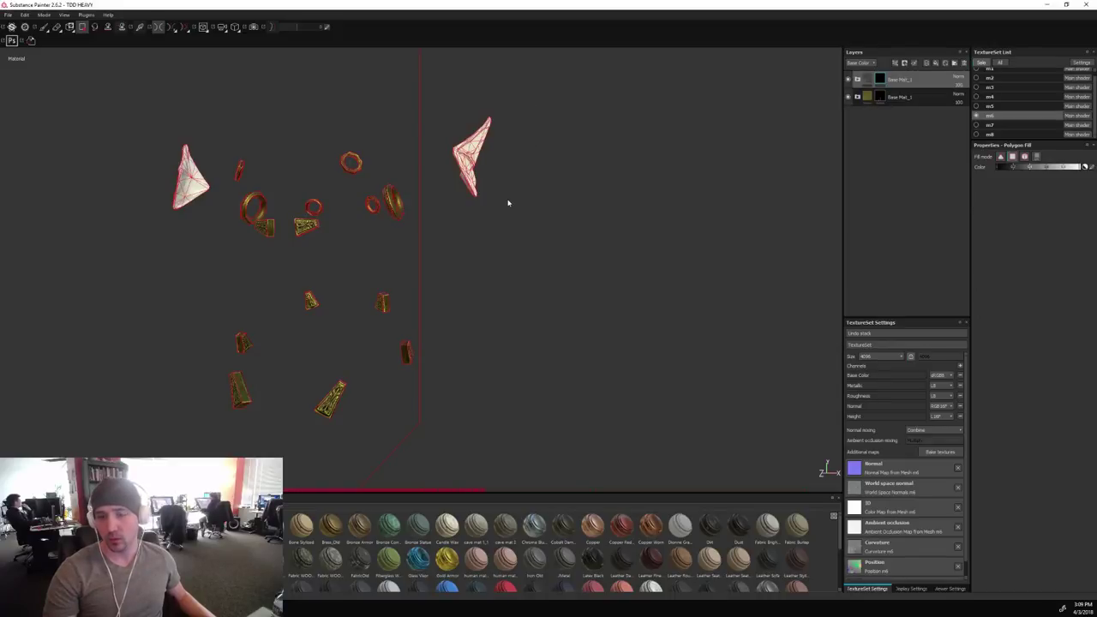
Return to the Paint tool and examine the grey metal on the arm spikes up close without the wireframe.
alt+middle_drag(576, 223, 639, 298)
alt+drag(639, 299, 558, 260)
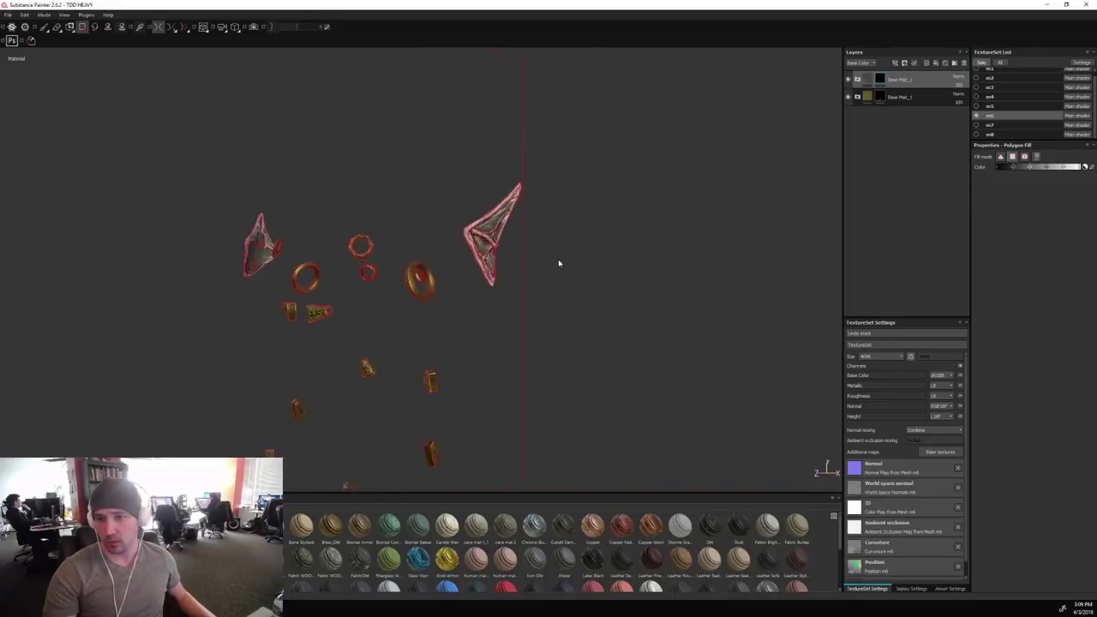
alt+right_drag(559, 260, 640, 311)
alt+middle_drag(640, 311, 641, 381)
alt+drag(641, 382, 509, 316)
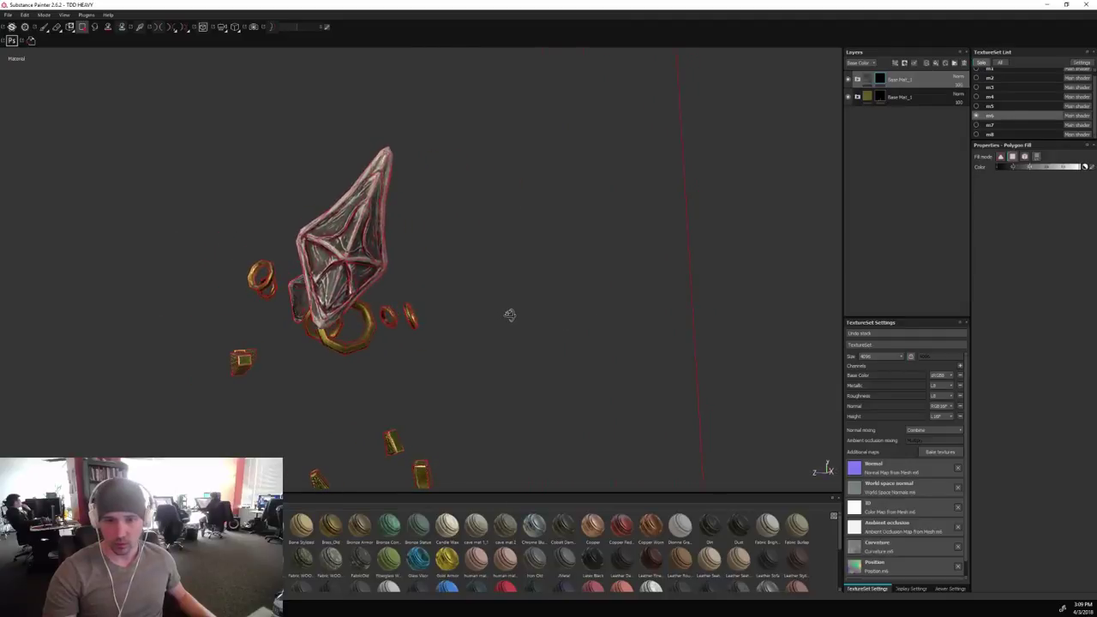
click(44, 26)
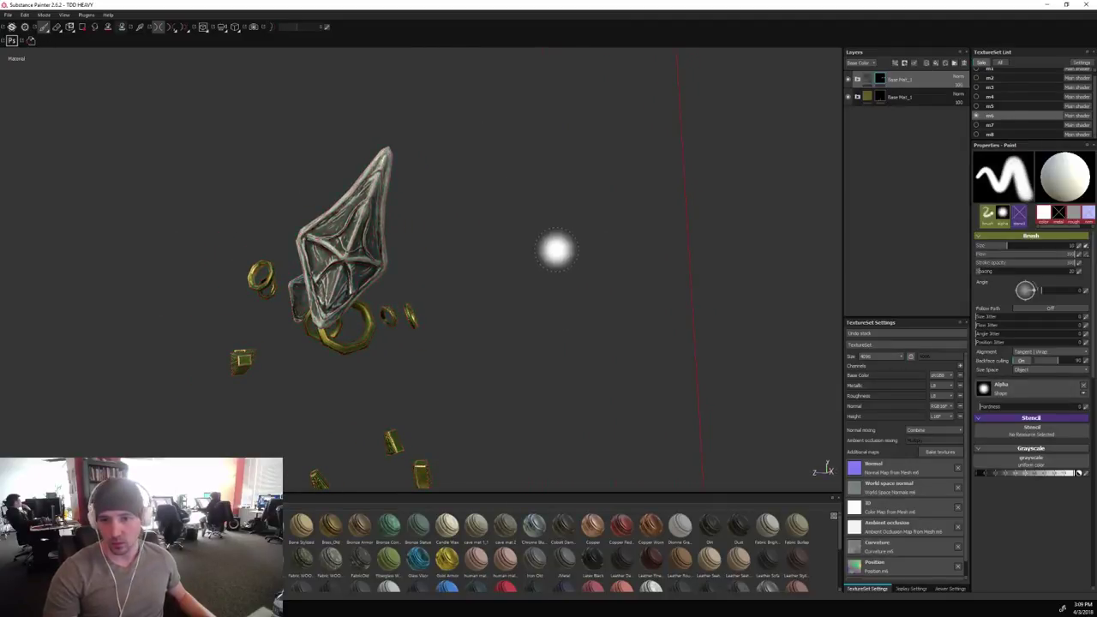
alt+drag(555, 248, 577, 243)
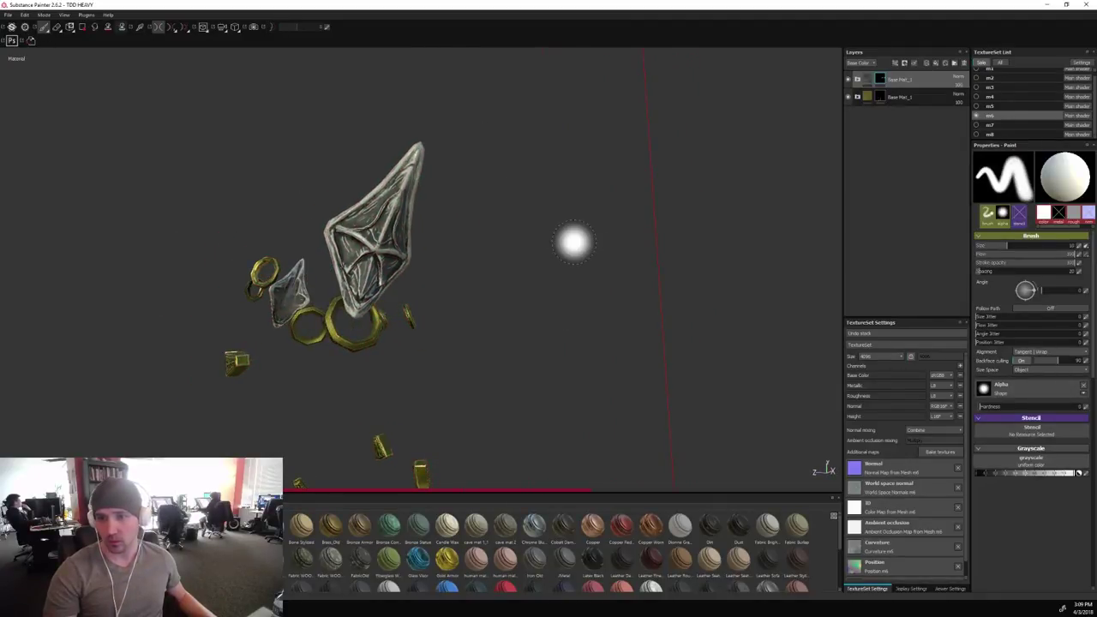
Expand the grey Base Mat_1 folder and lighten its Base Metal layer's base color to a value of about 0.709.
click(857, 79)
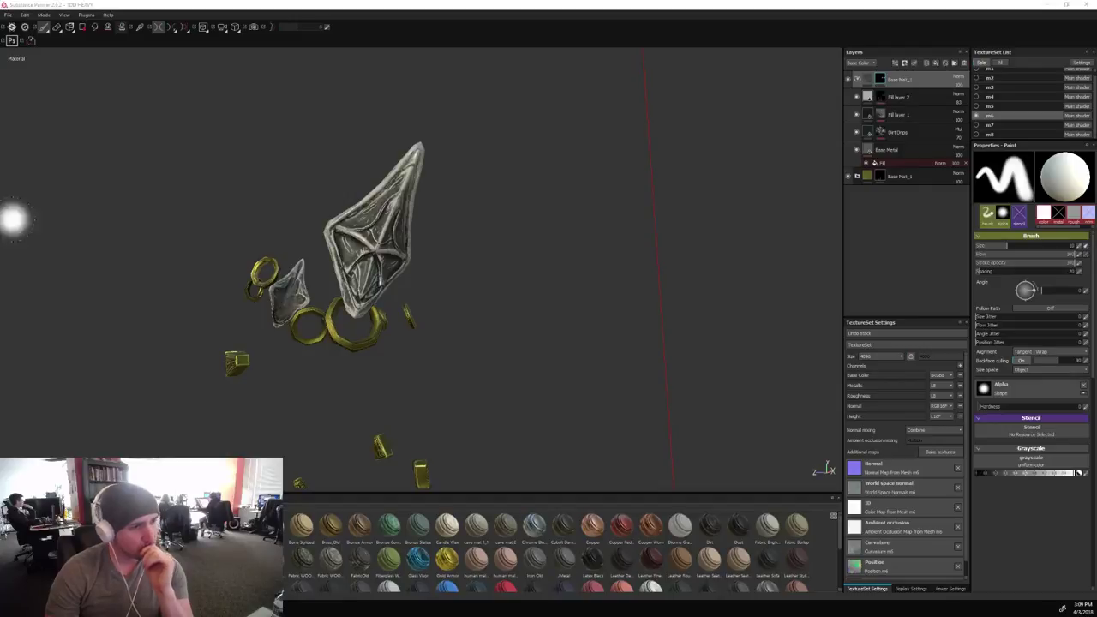
click(868, 151)
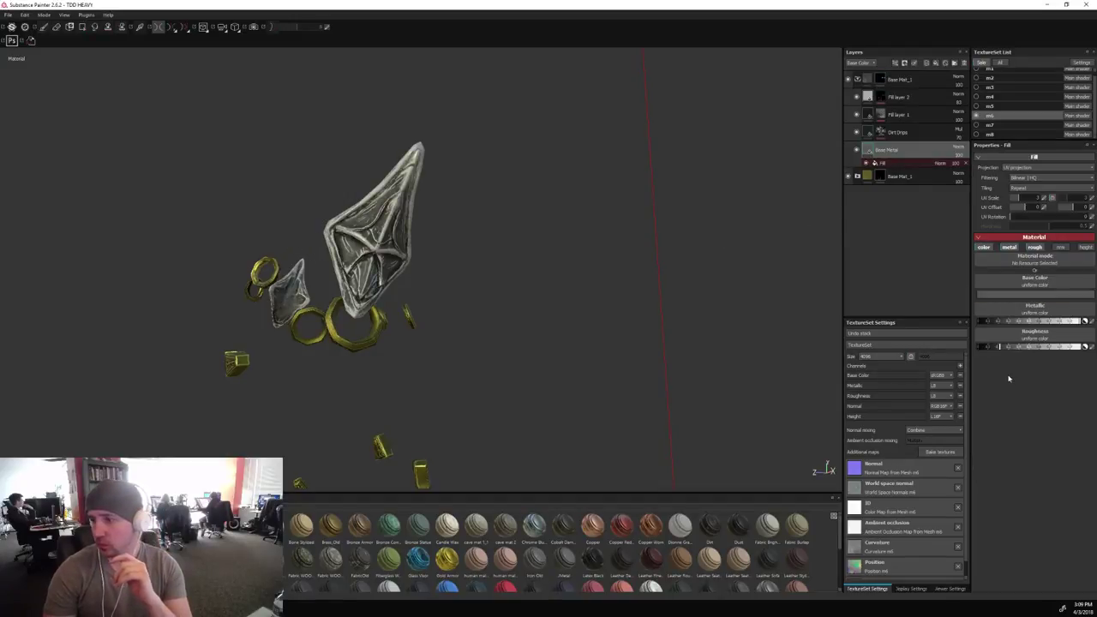
click(1019, 295)
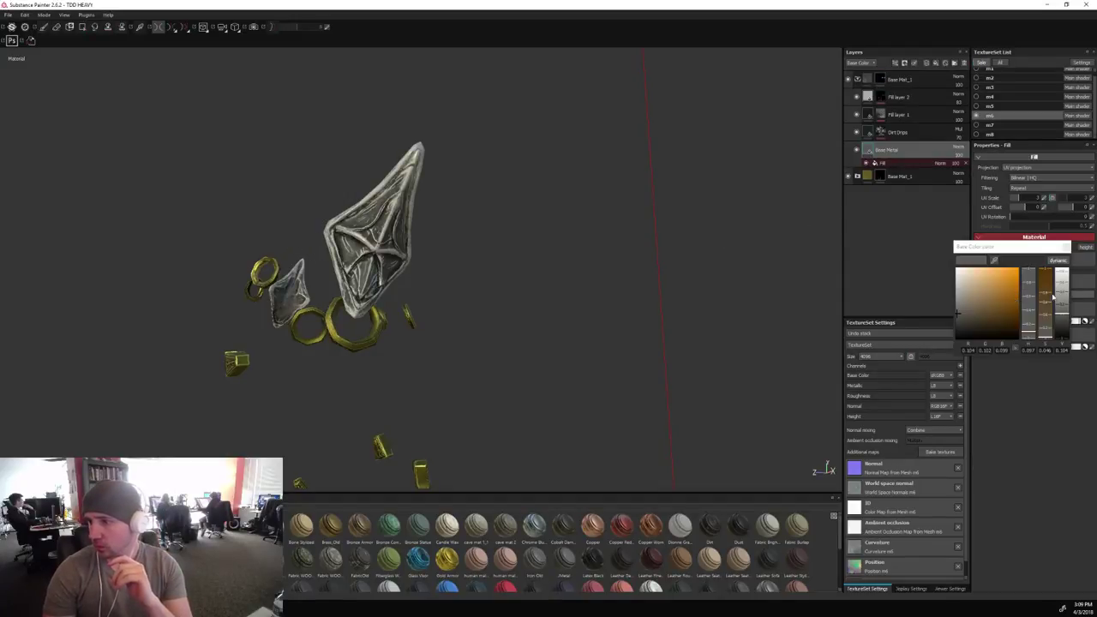
drag(1062, 302, 1063, 290)
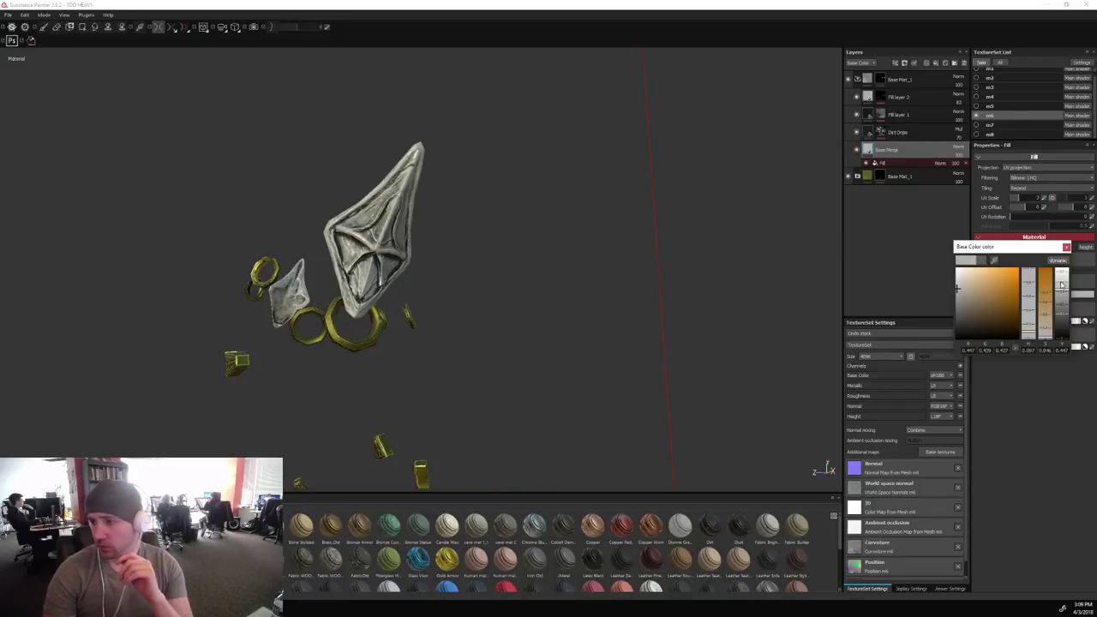
click(1061, 282)
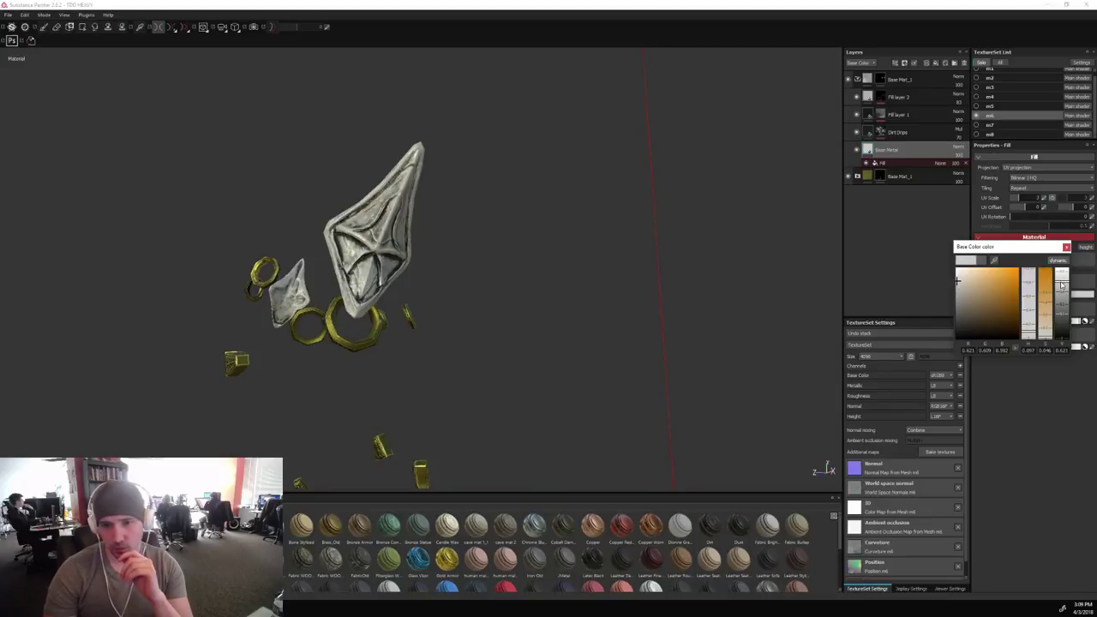
drag(1061, 286, 1063, 282)
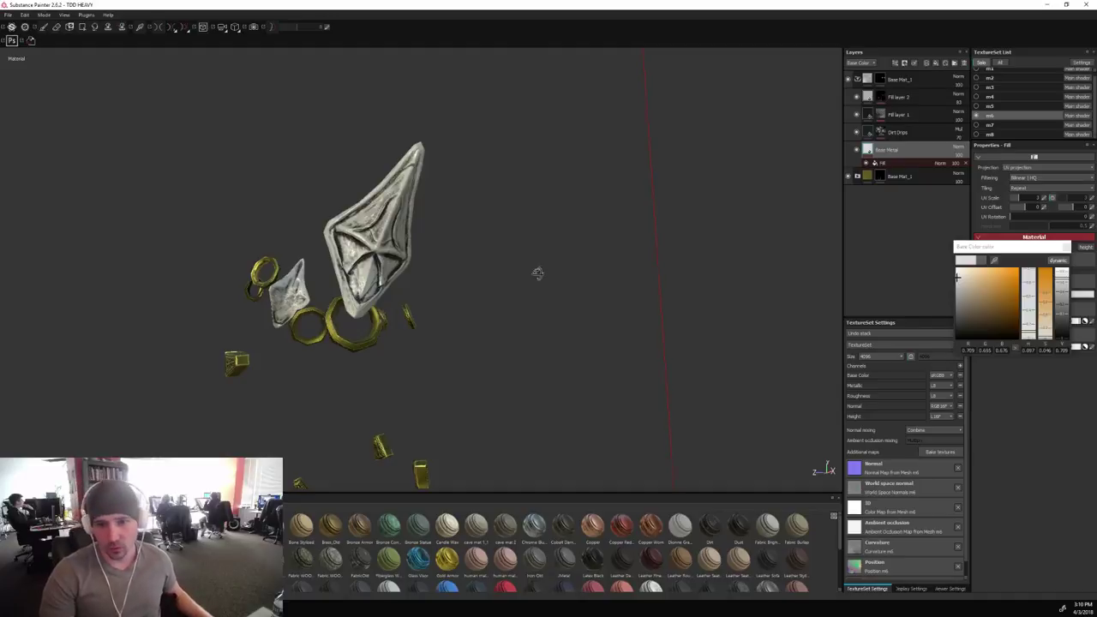
Turn off the metallic channel of the Dirt Drips layer, checking the metallic view before returning to the material view.
alt+drag(537, 273, 627, 282)
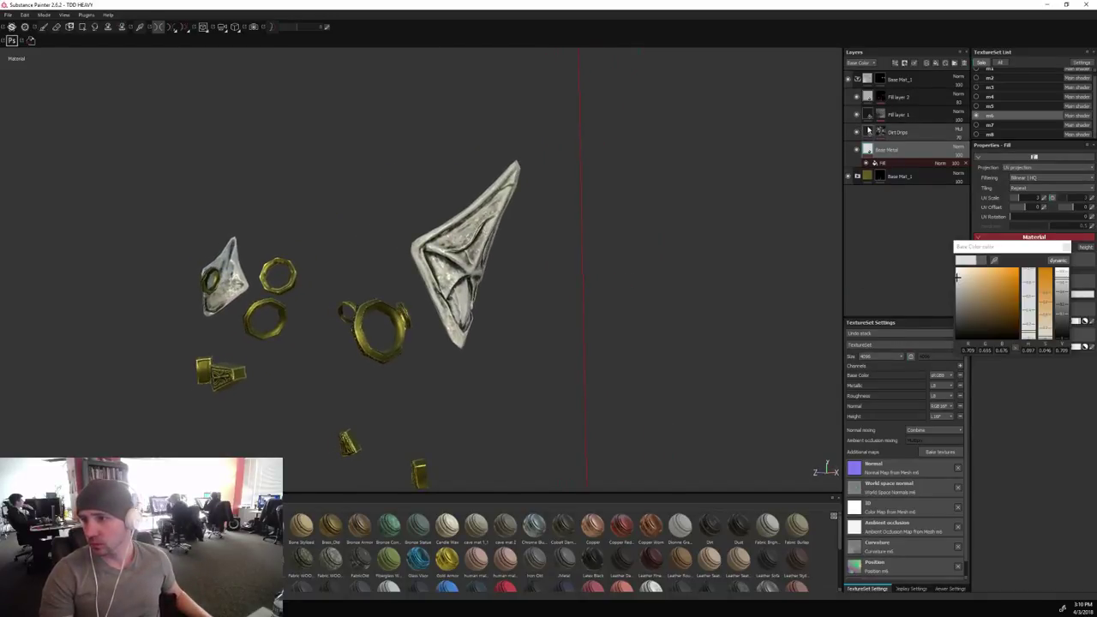
click(911, 135)
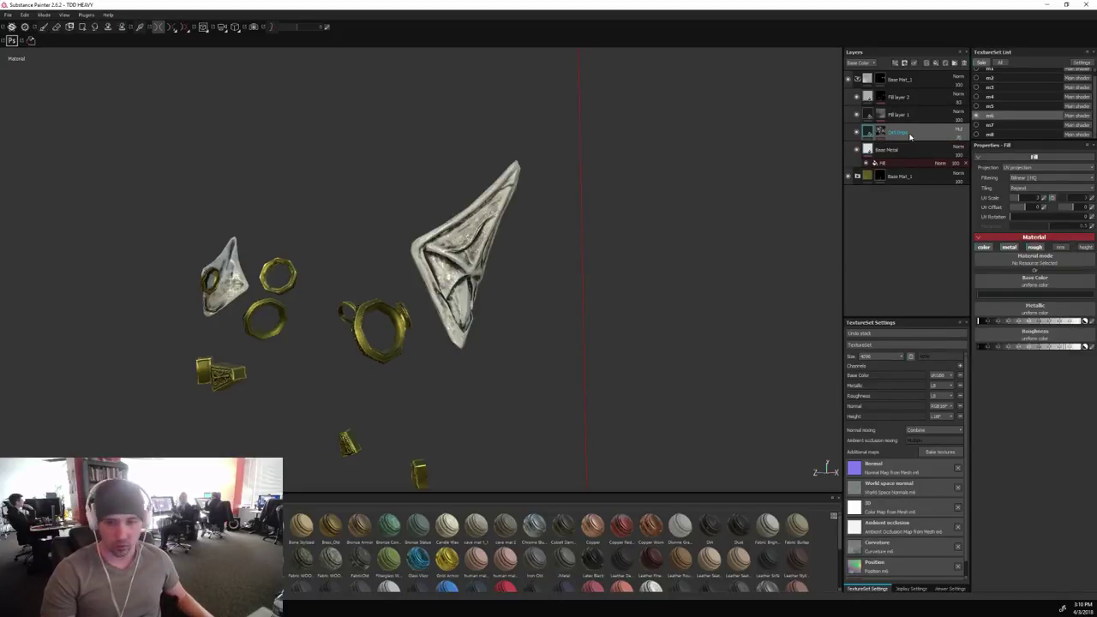
key(c)
key(c)
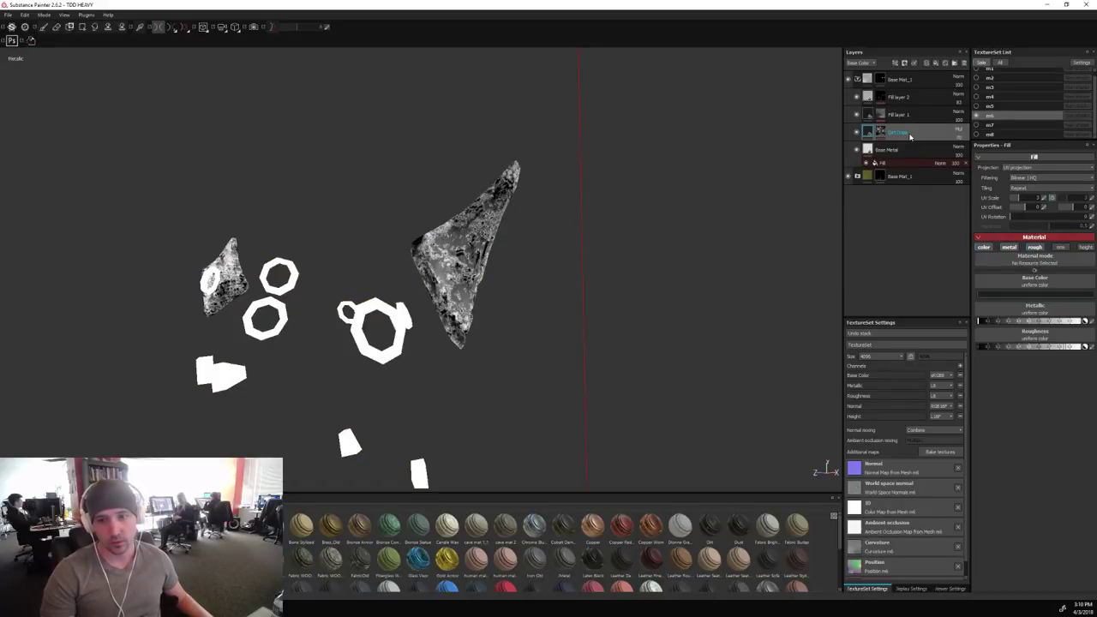
click(1003, 247)
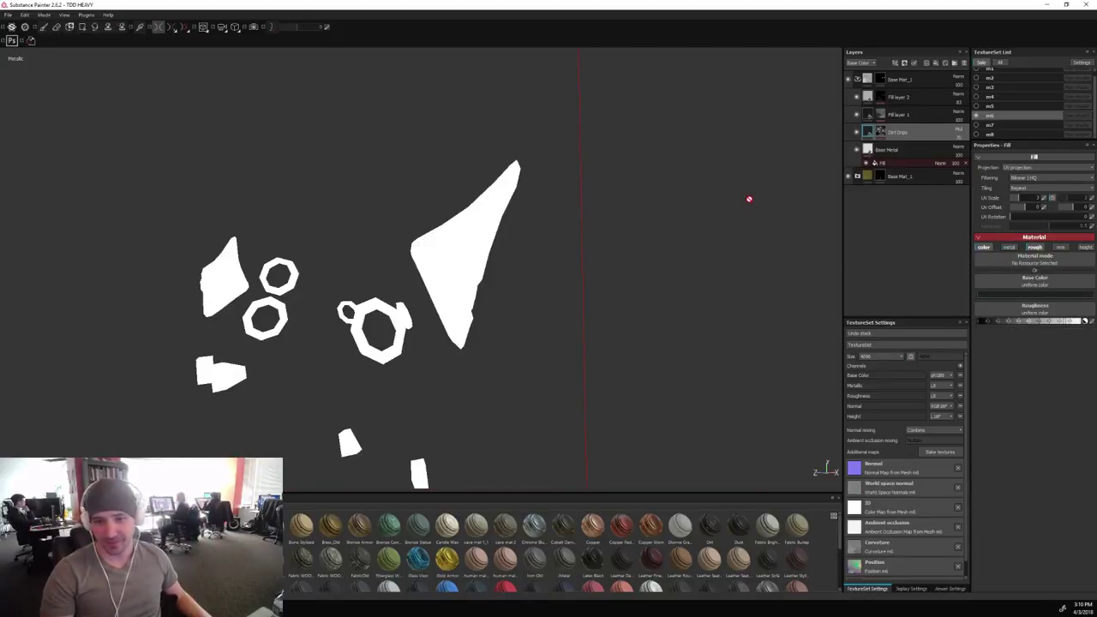
key(m)
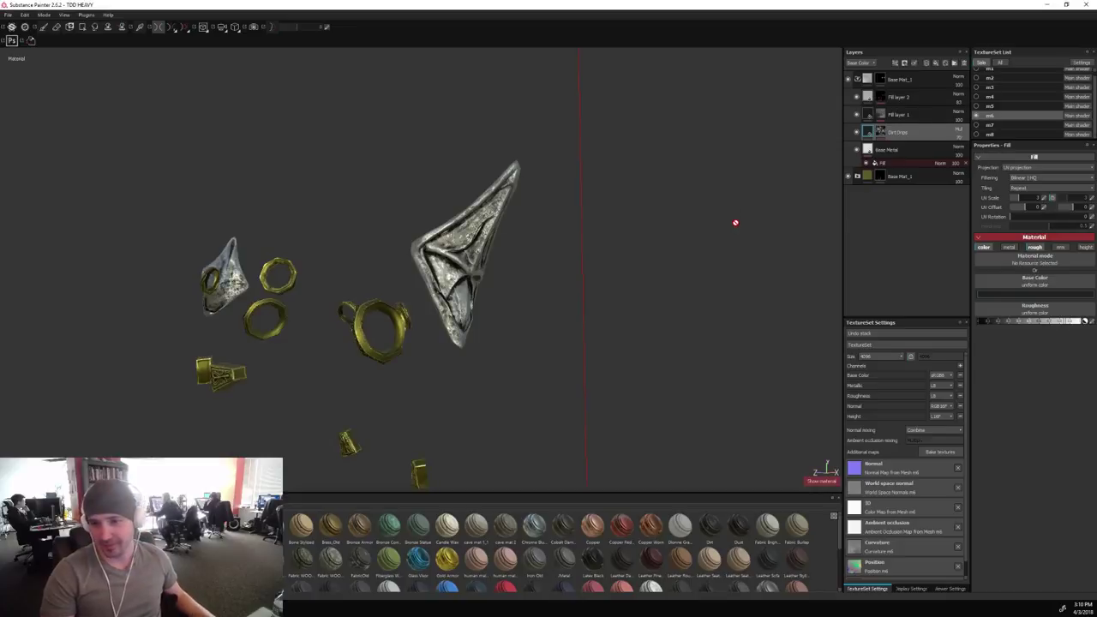
alt+drag(735, 222, 759, 211)
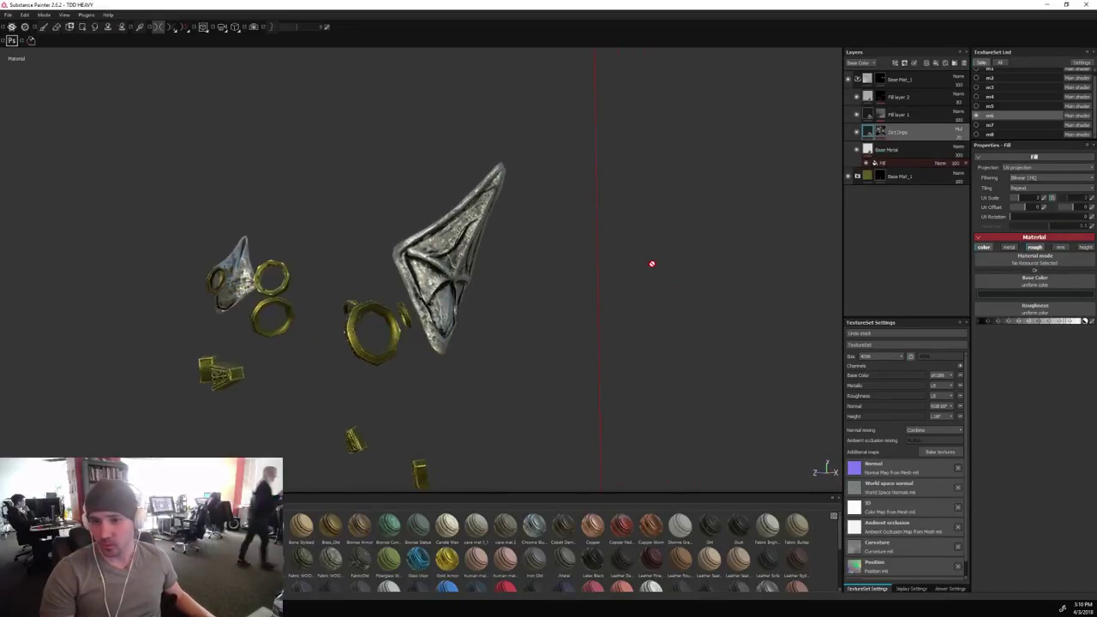
alt+drag(652, 265, 753, 219)
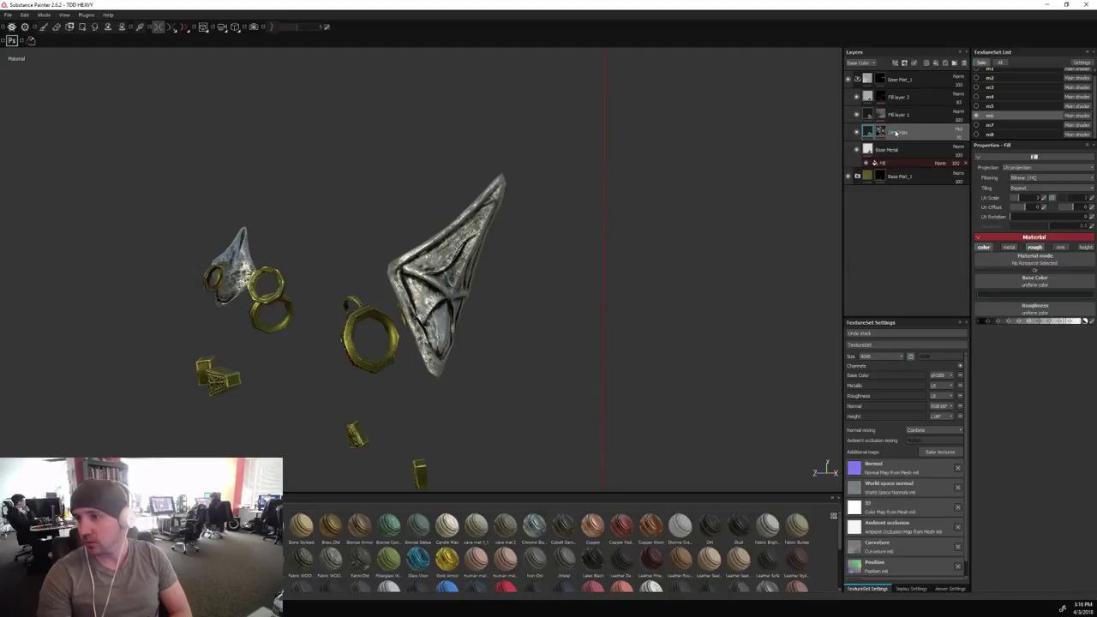
Set Fill layer 1's base color to a dark olive yellow, about R 0.079, G 0.075, B 0.044.
click(890, 152)
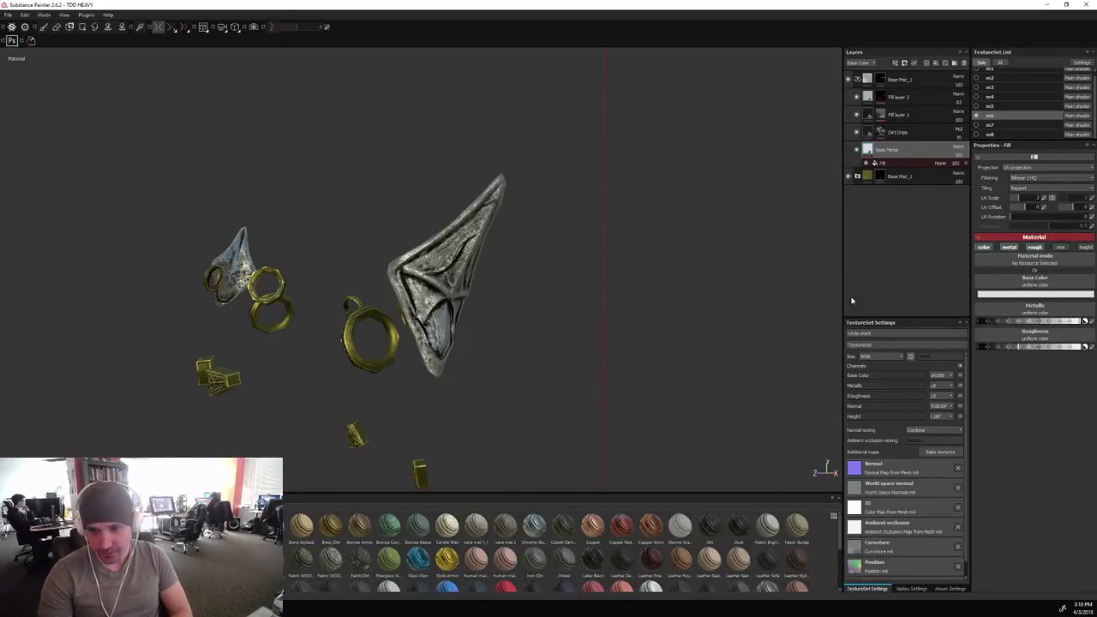
mouse_move(700, 280)
shift+right_down()
mouse_move(683, 284)
mouse_move(712, 275)
shift+right_up()
alt+drag(712, 274, 746, 296)
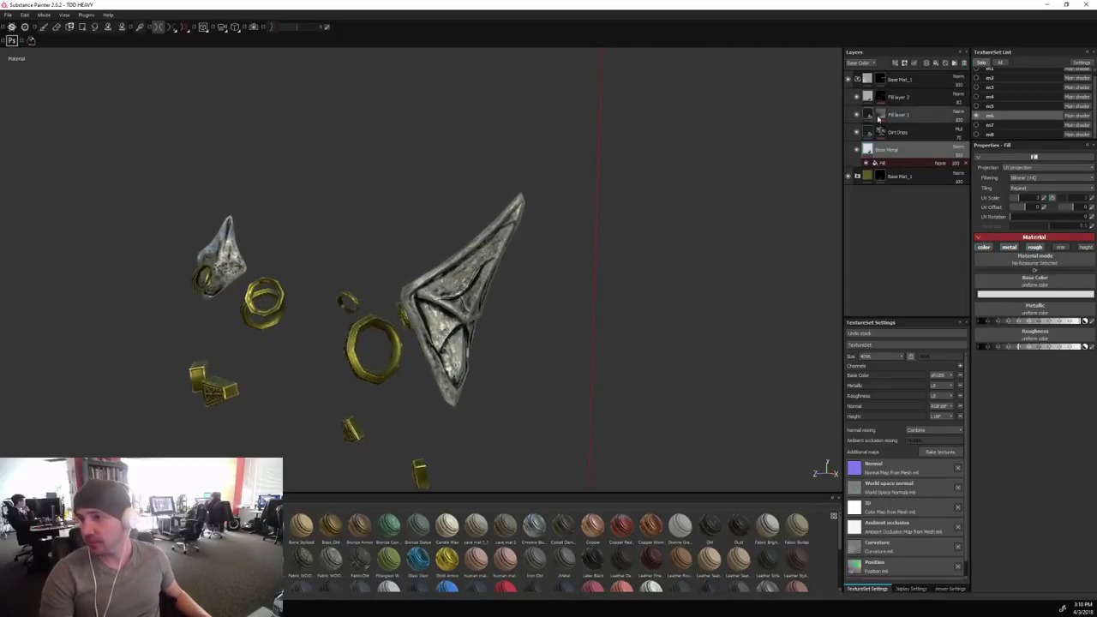
alt+drag(815, 214, 805, 192)
click(875, 118)
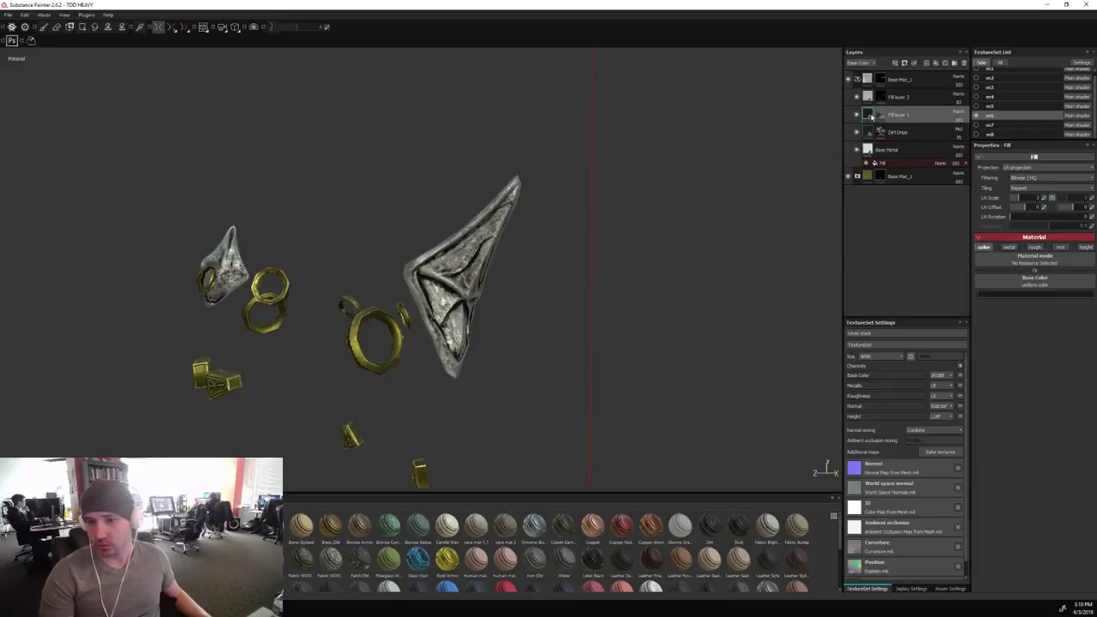
click(997, 279)
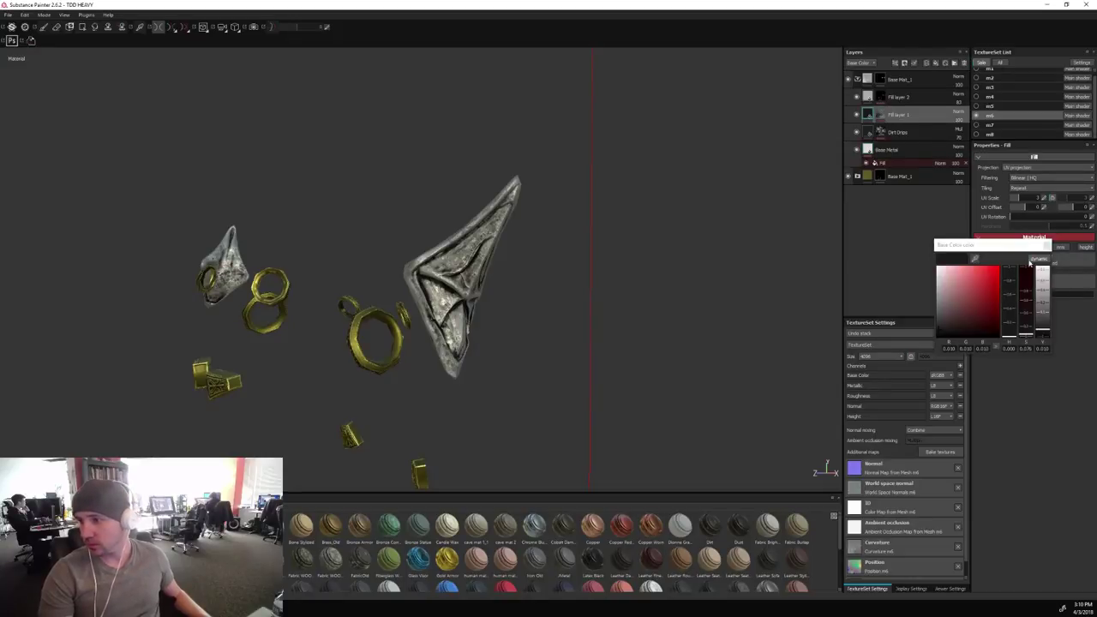
click(1011, 328)
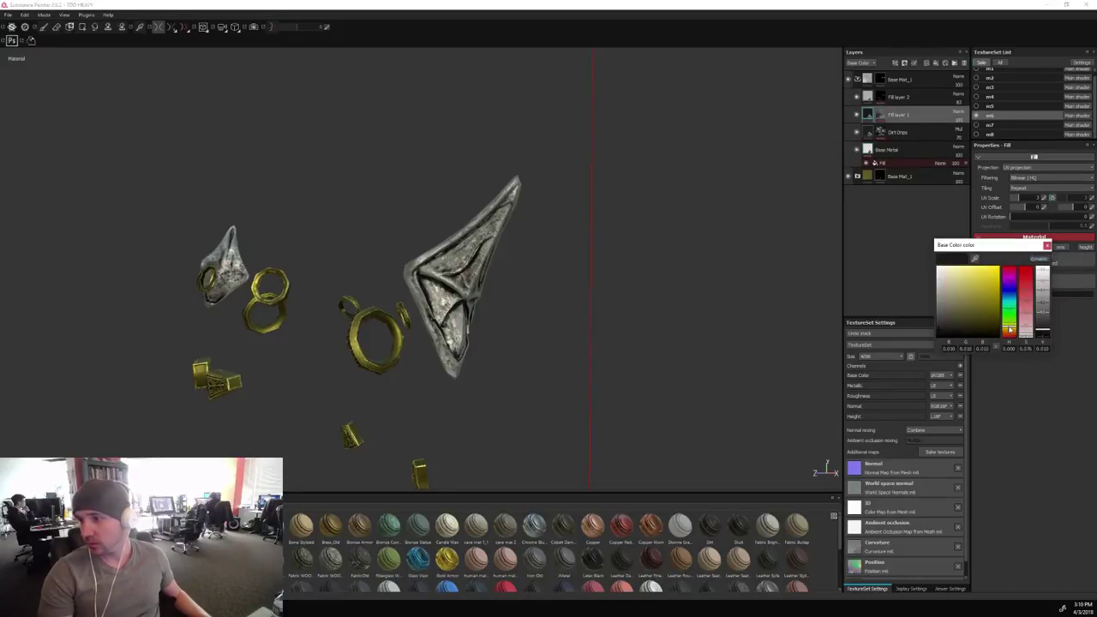
click(956, 316)
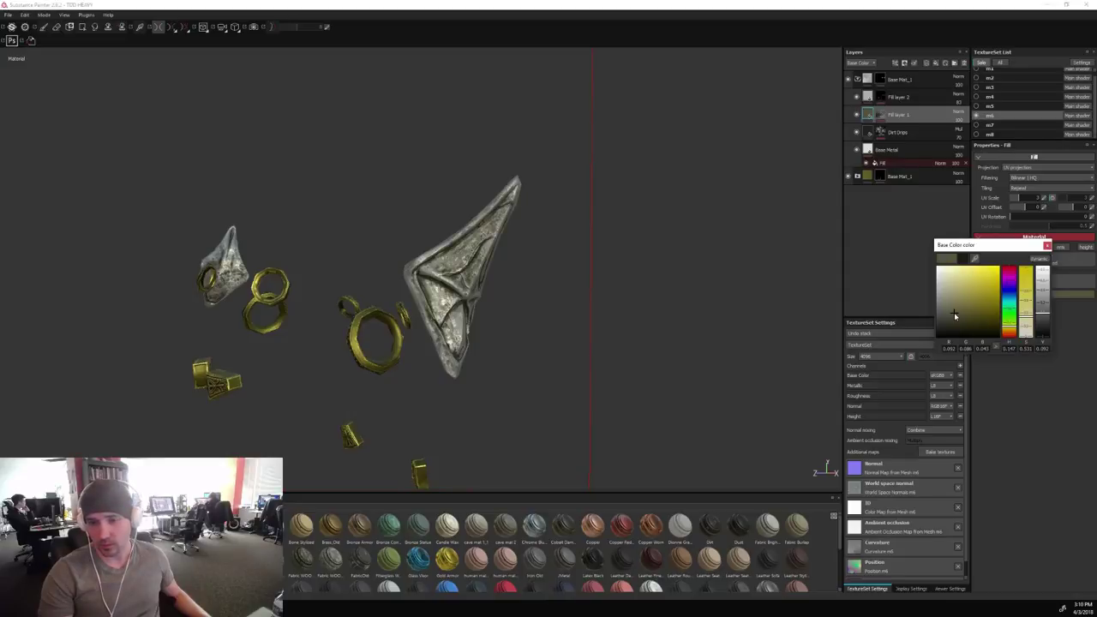
drag(956, 316, 952, 316)
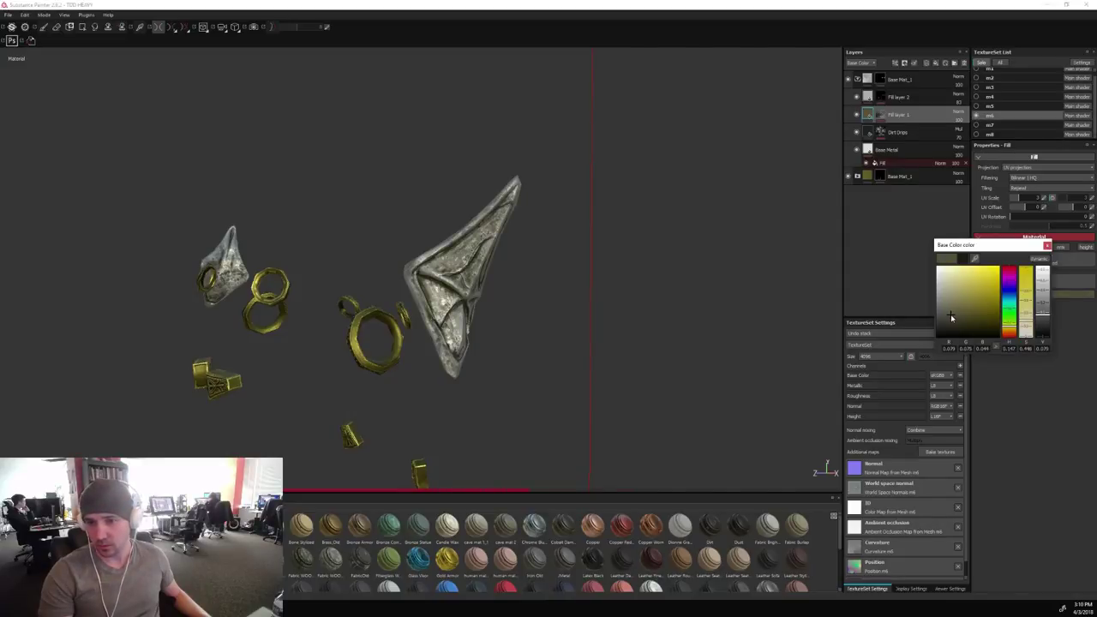
mouse_move(745, 257)
alt+mouse_down()
mouse_move(751, 267)
mouse_move(754, 257)
alt+mouse_up()
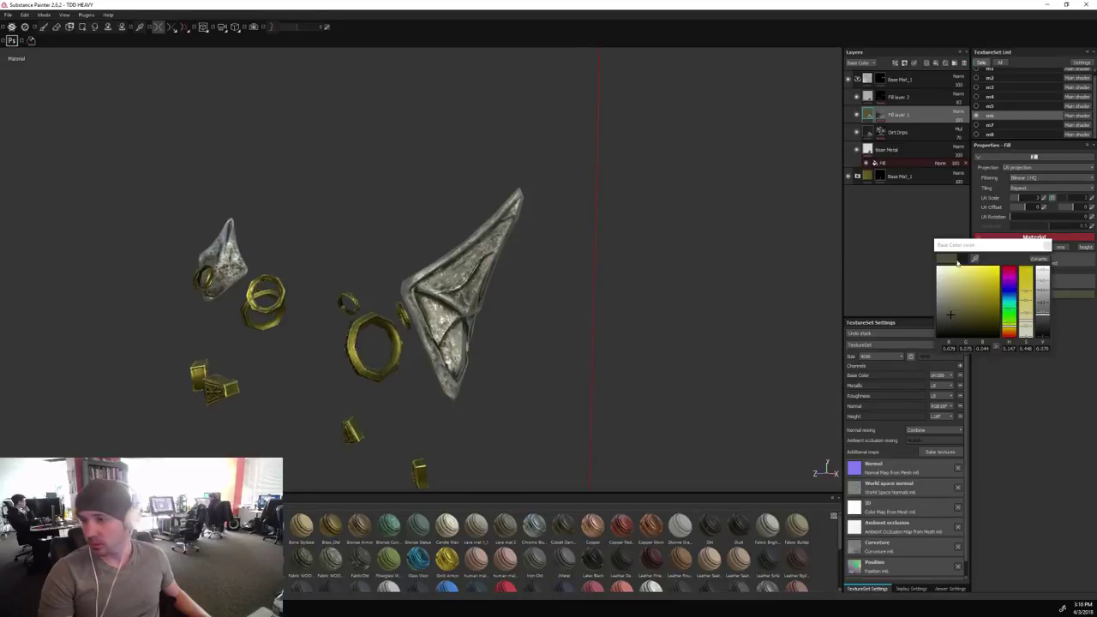
Set Fill layer 2's base color to a pale yellowish grey, about R 0.639, G 0.634, B 0.572.
click(869, 97)
click(986, 294)
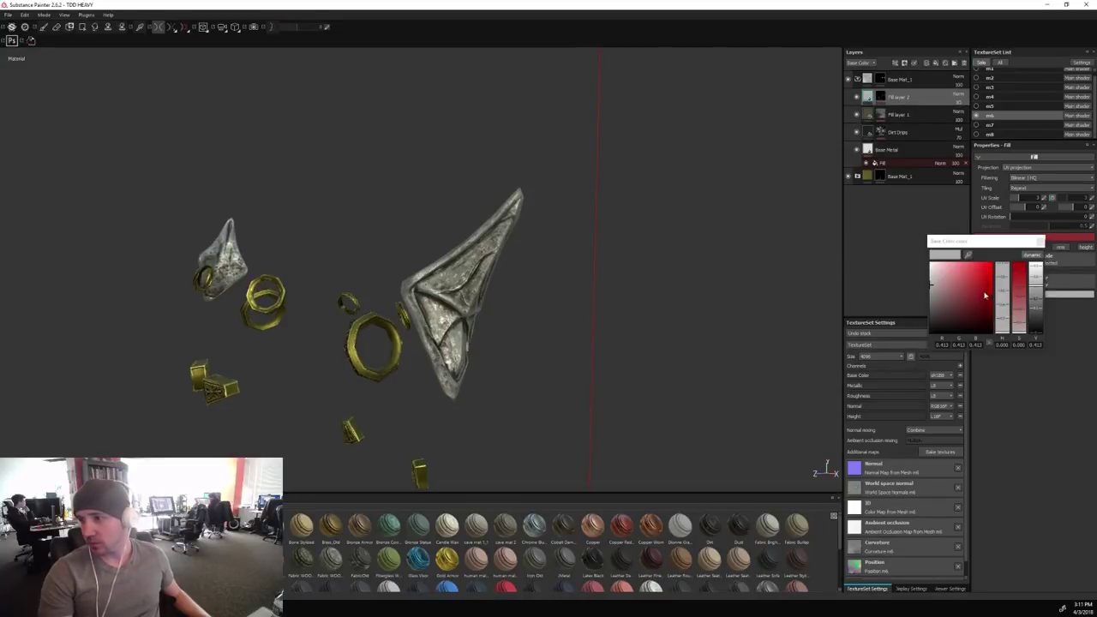
click(1001, 323)
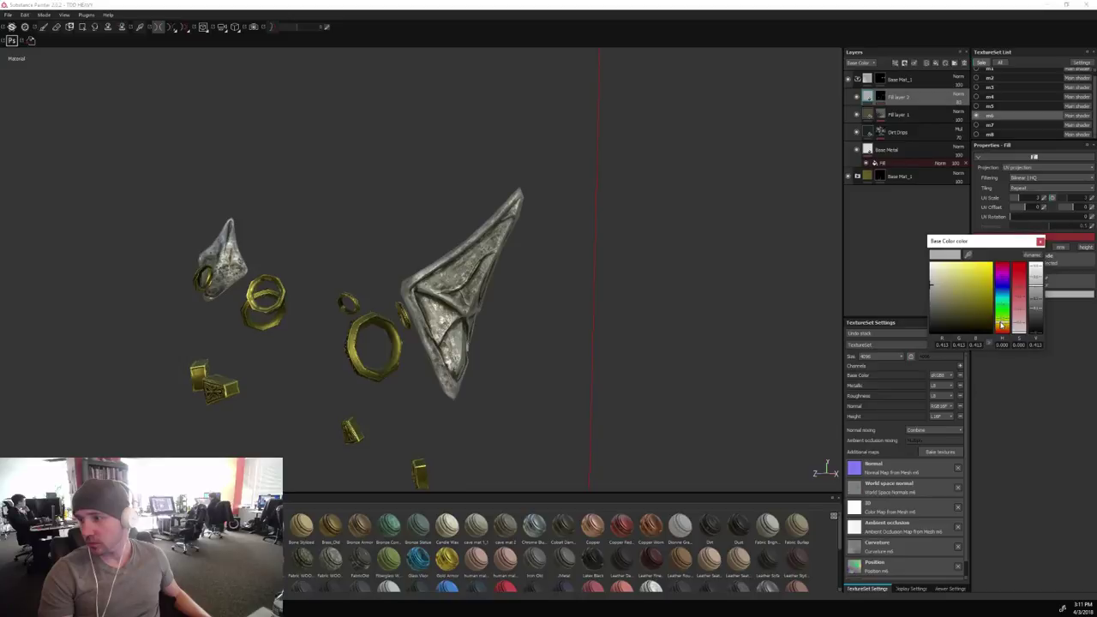
click(943, 276)
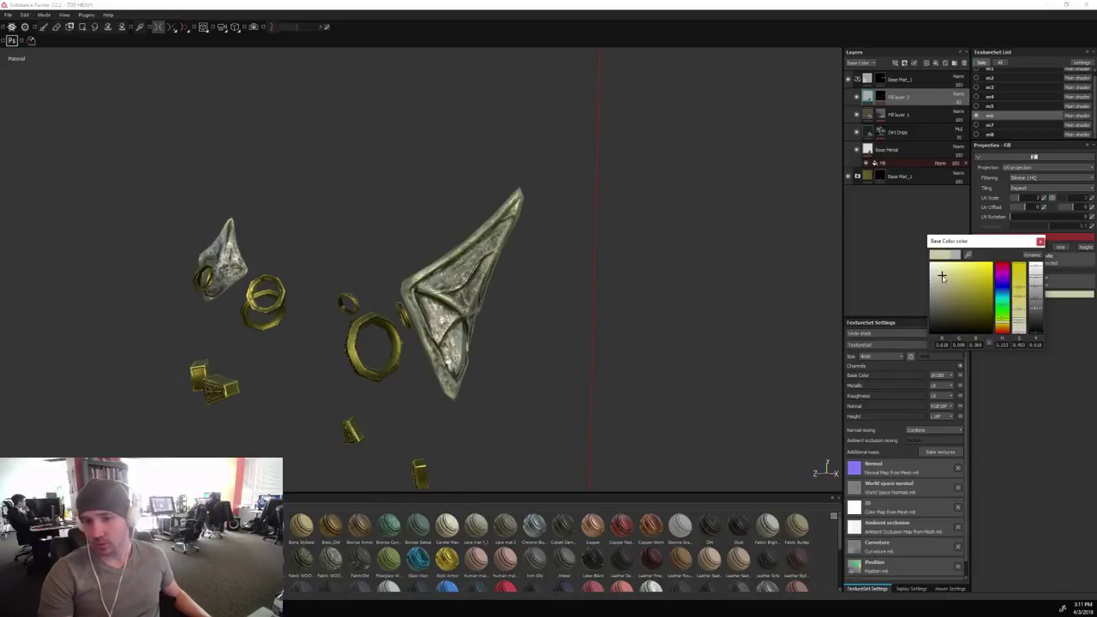
drag(943, 276, 933, 274)
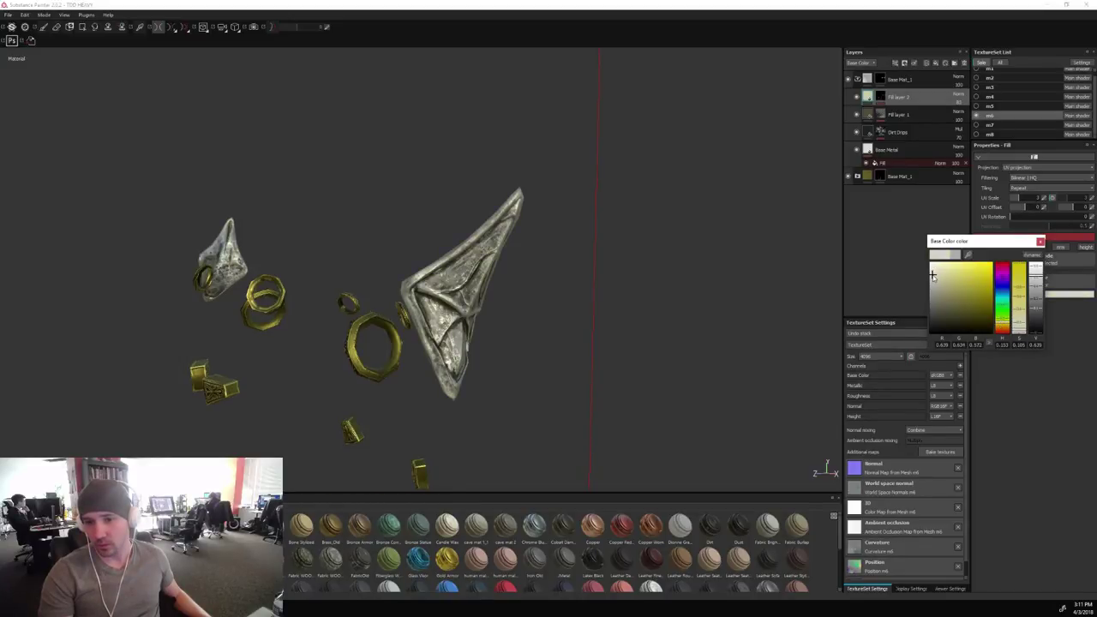
click(638, 280)
mouse_move(638, 279)
alt+mouse_down()
mouse_move(688, 246)
mouse_move(678, 284)
mouse_move(715, 291)
mouse_move(683, 273)
mouse_move(576, 272)
alt+mouse_up()
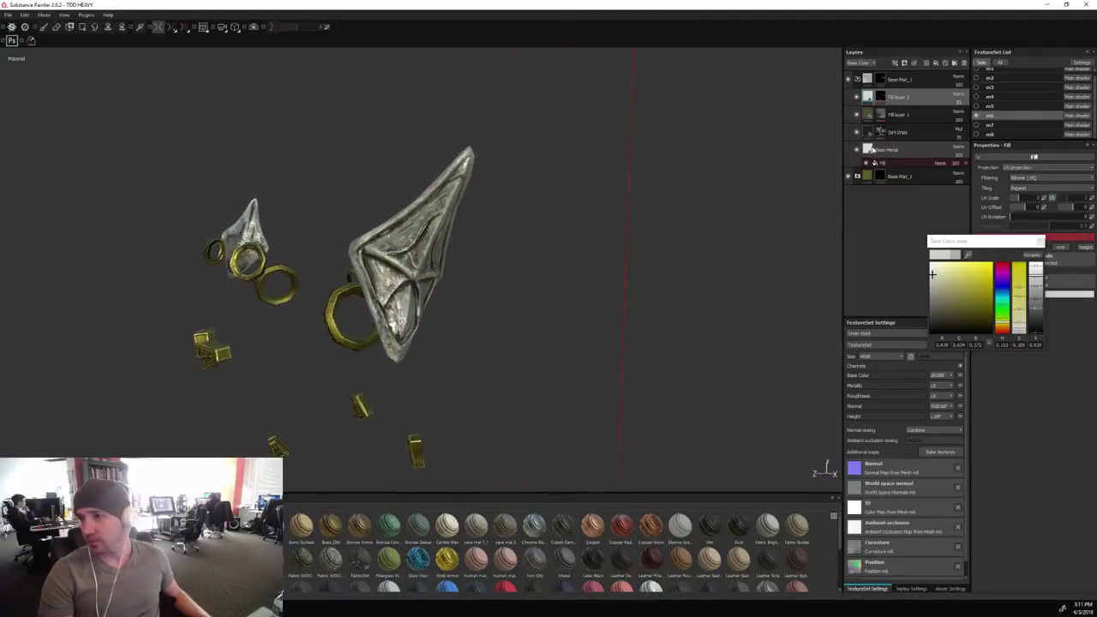
Tint the Base Metal layer's base color pale yellow, about R 0.693, G 0.651, B 0.533, and show the whole character again.
click(870, 151)
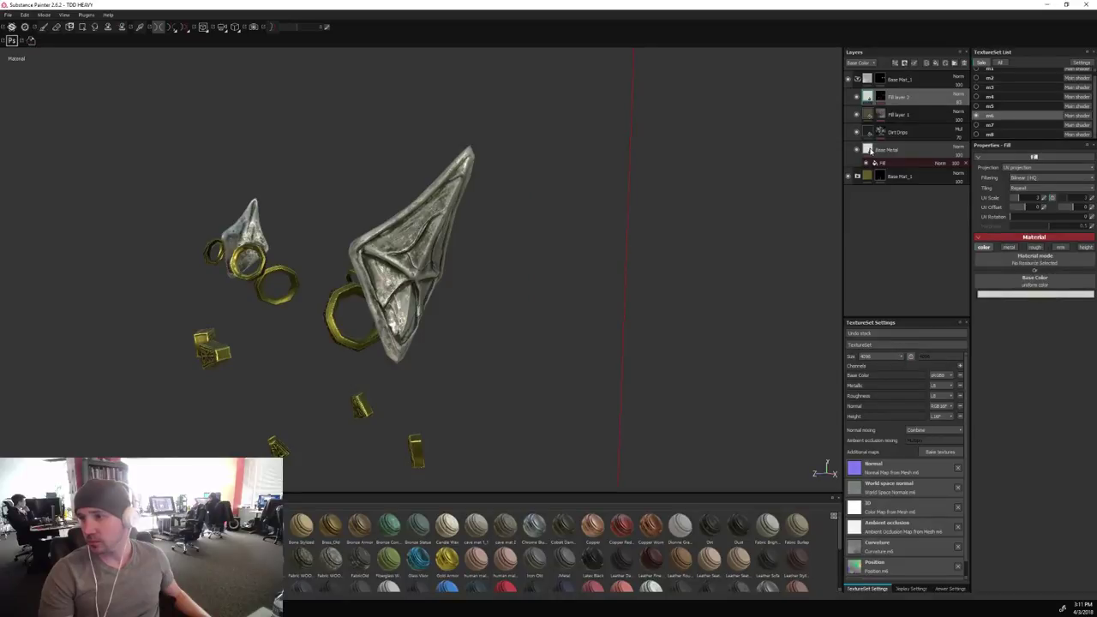
click(1024, 294)
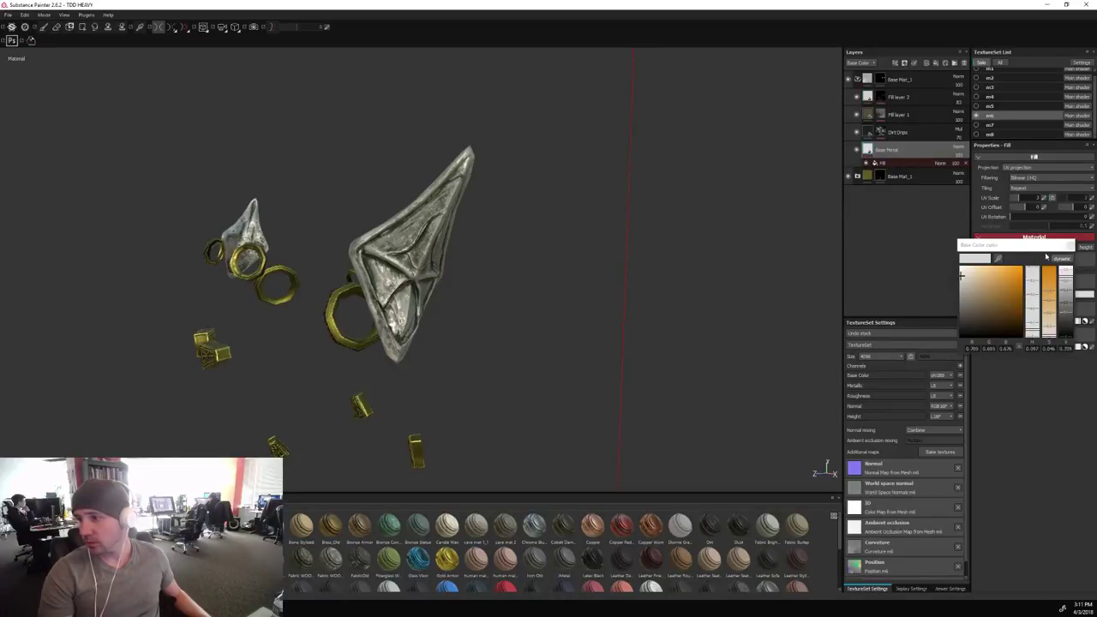
drag(1031, 328, 1032, 318)
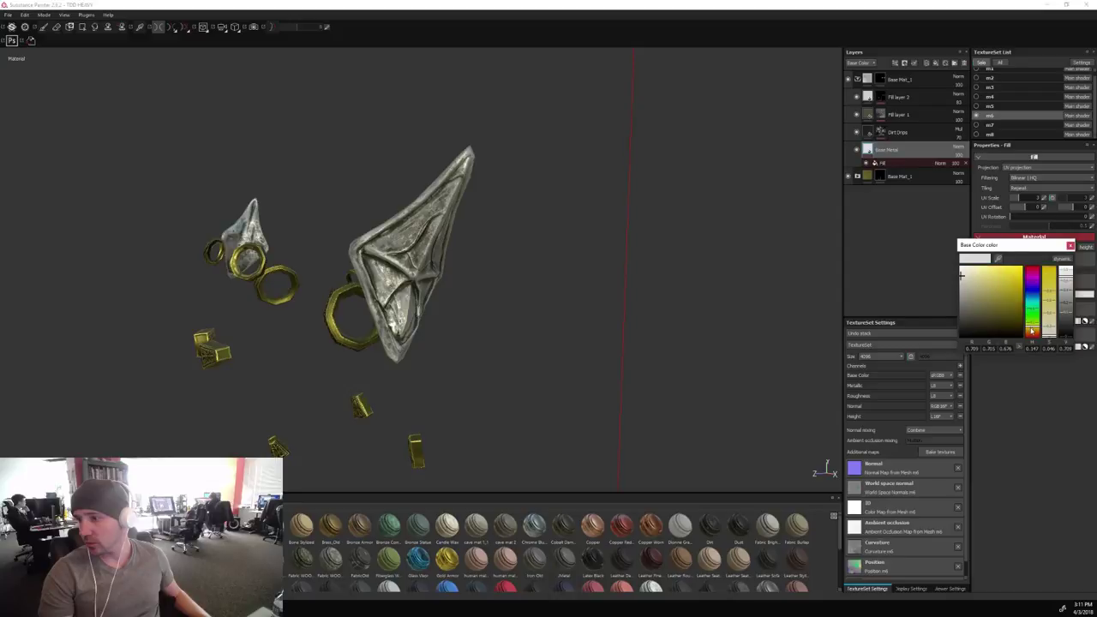
drag(964, 276, 966, 277)
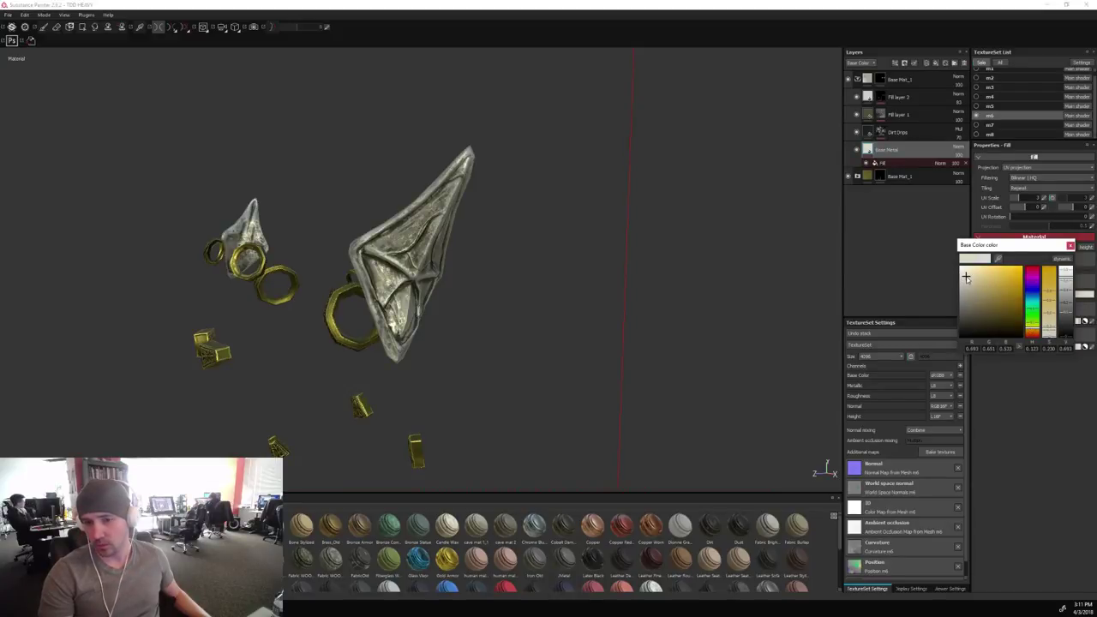
alt+drag(532, 291, 585, 297)
alt+right_drag(586, 296, 598, 315)
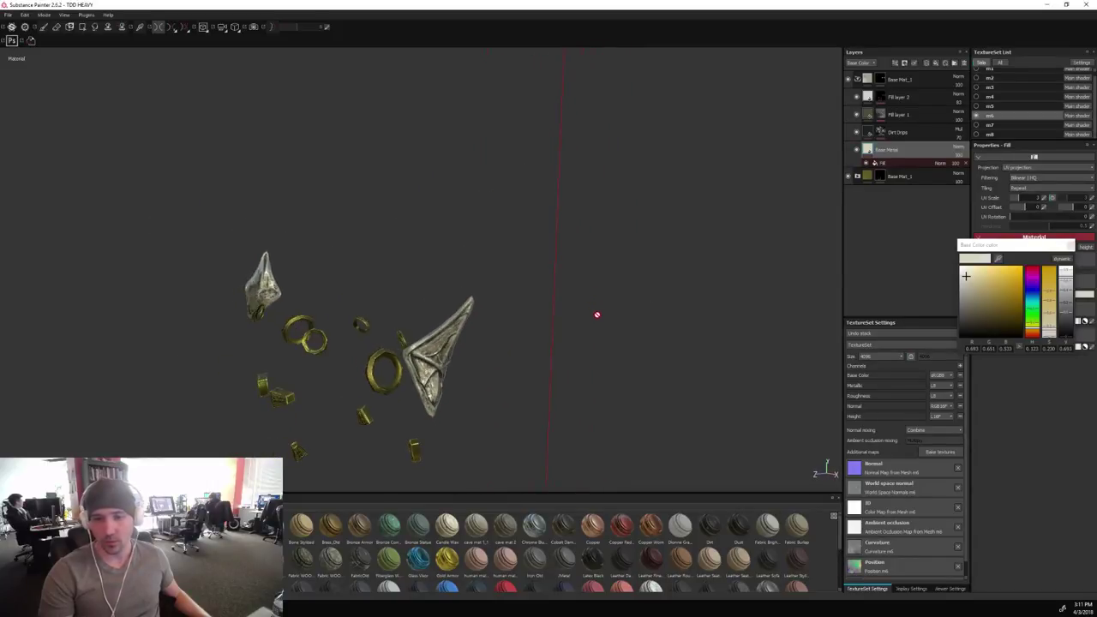
alt+drag(598, 314, 616, 239)
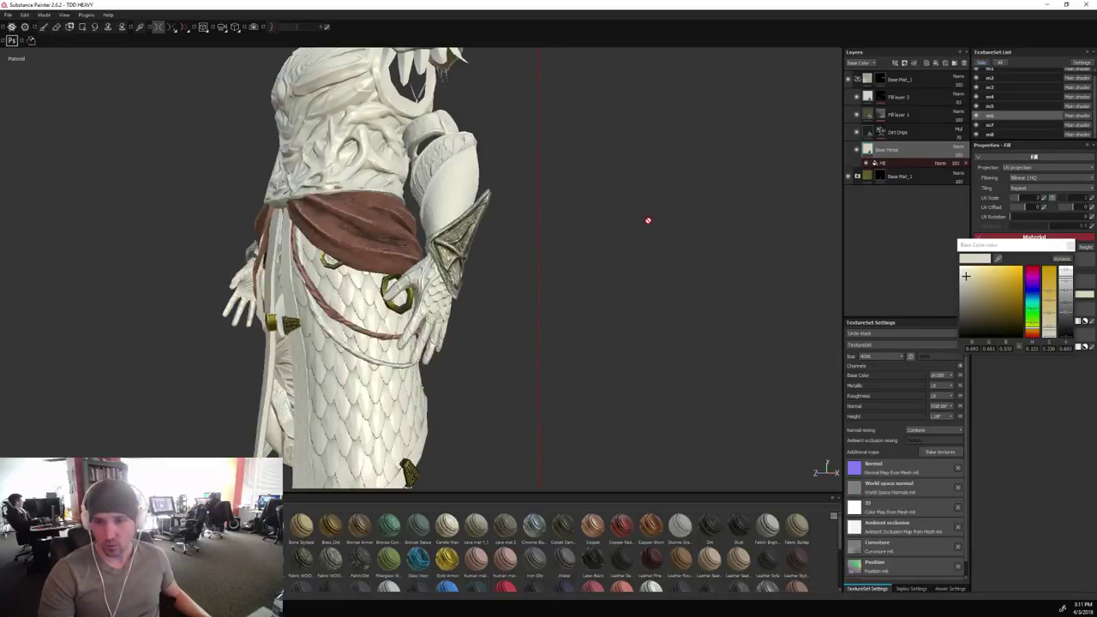
alt+drag(647, 220, 617, 228)
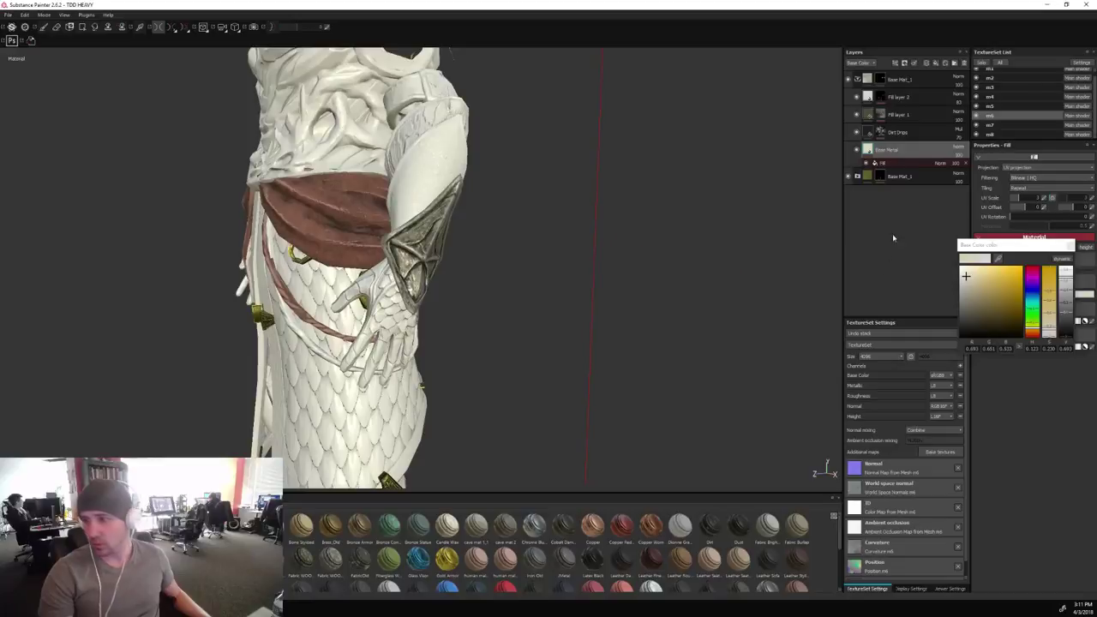
Try the Dirt Drips layer without its color channel, compare the arm spike up close, and restore the channel.
click(871, 135)
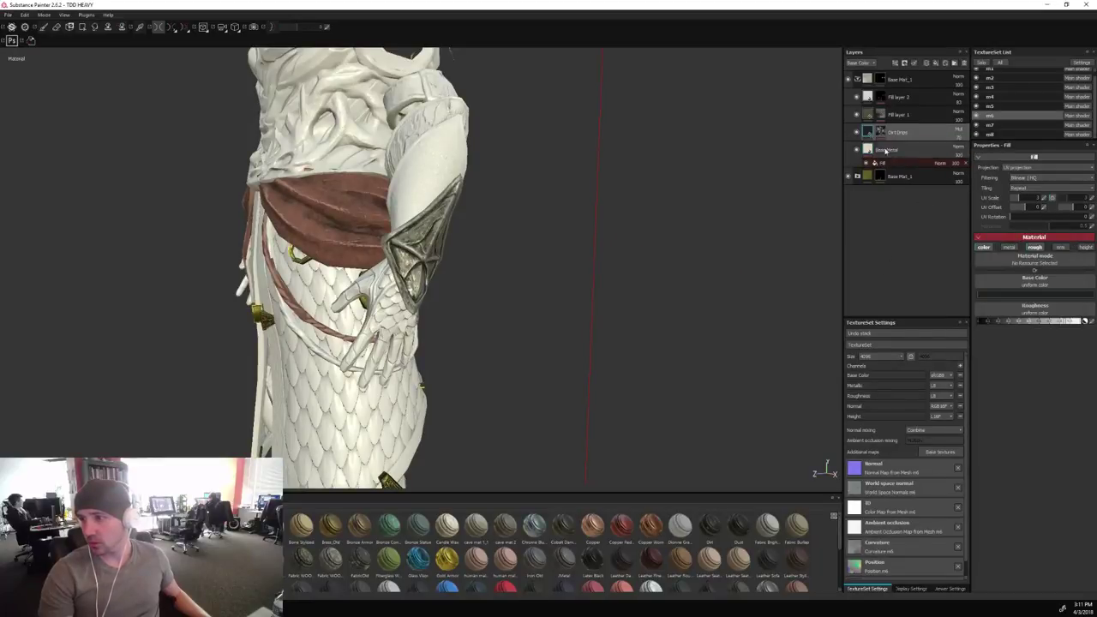
click(982, 248)
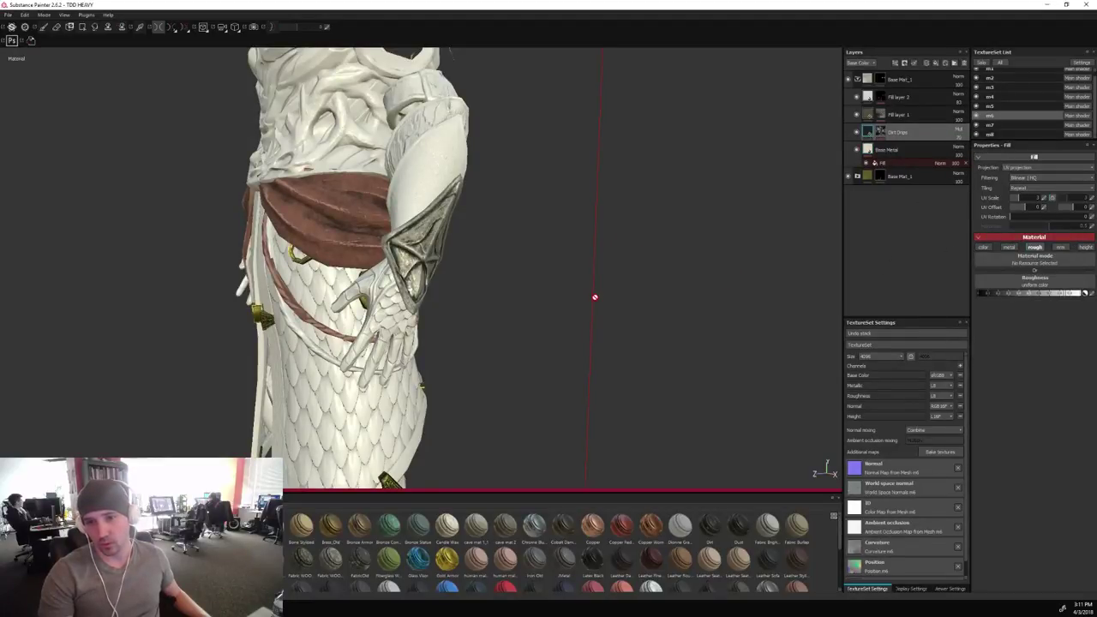
alt+drag(595, 296, 626, 263)
alt+right_drag(625, 262, 573, 267)
alt+middle_drag(574, 266, 600, 309)
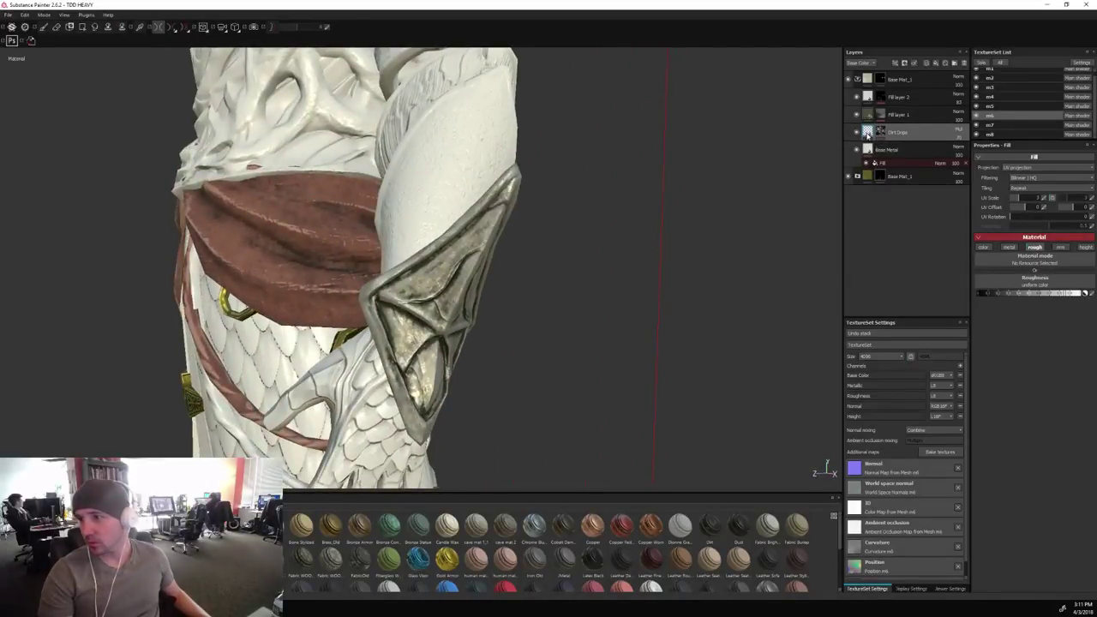
click(984, 247)
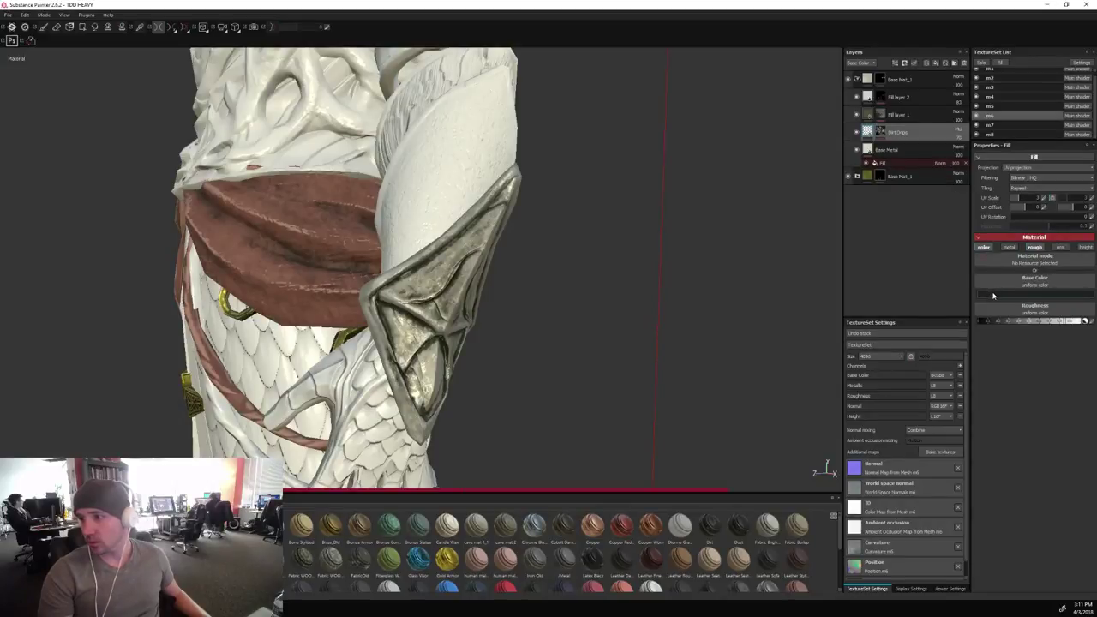
Set the Dirt Drips layer's base color to a light olive yellow, about R 0.391, G 0.378, B 0.223.
click(995, 297)
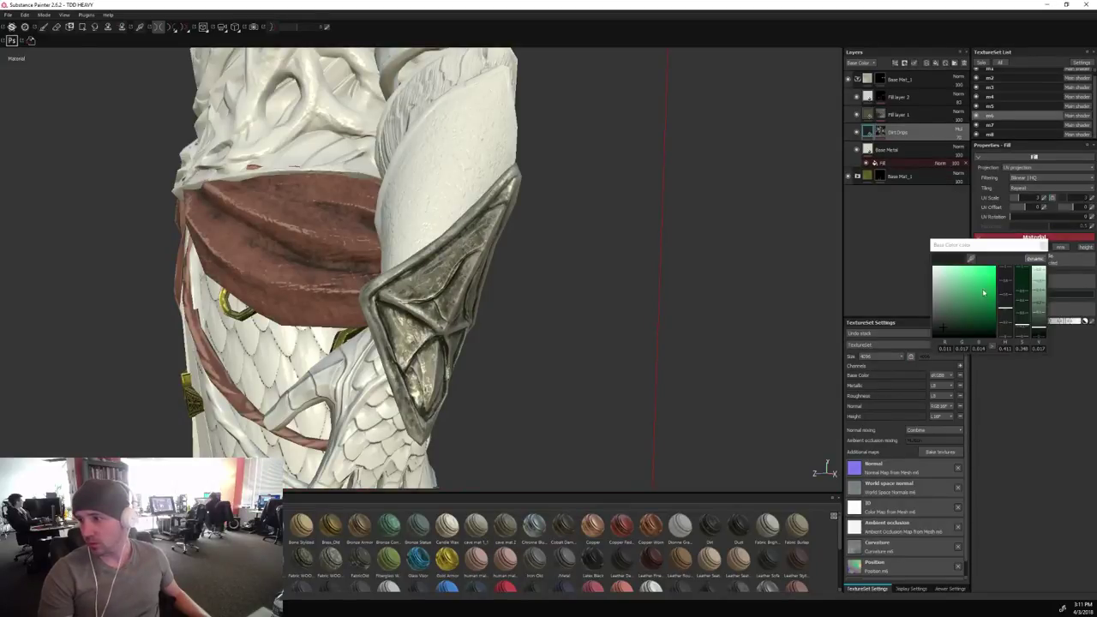
drag(1006, 333, 1005, 329)
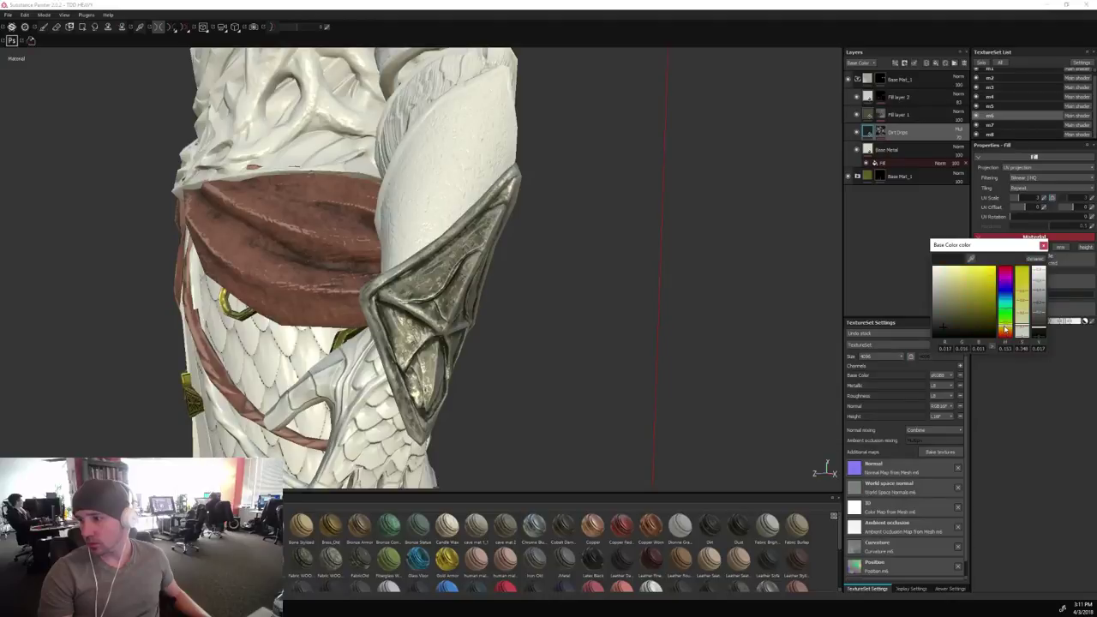
drag(948, 307, 949, 301)
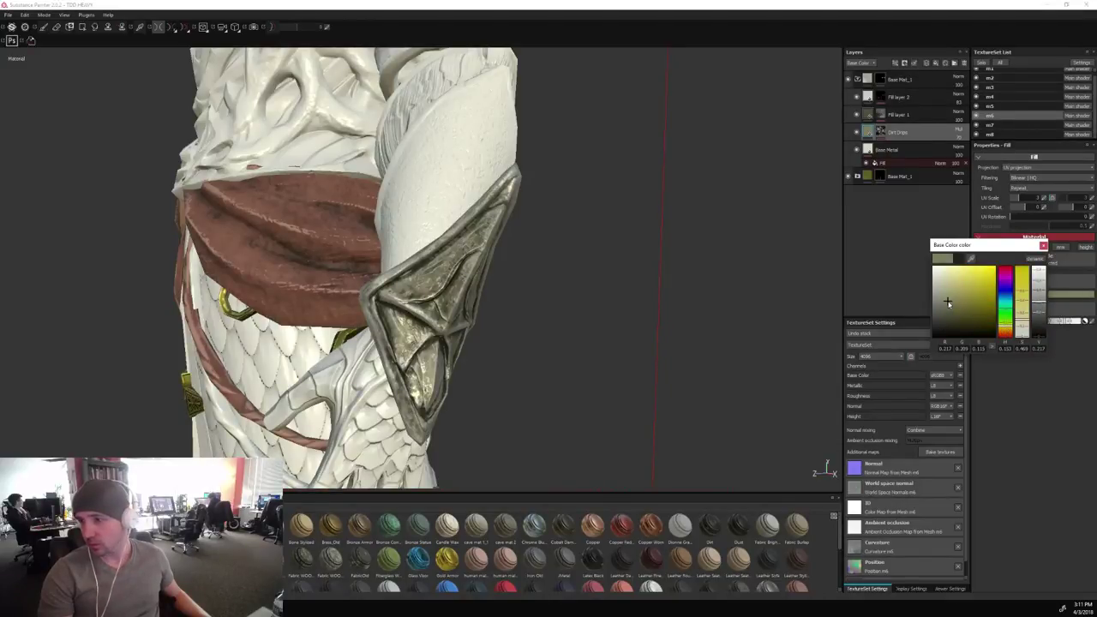
drag(948, 300, 946, 291)
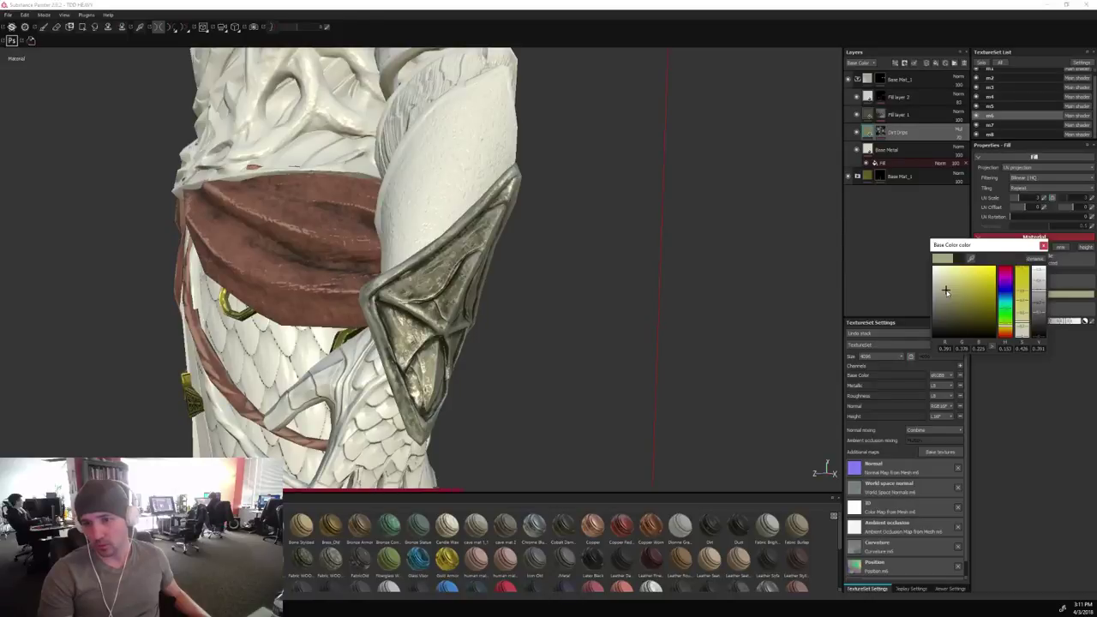
Inspect the arm spike and cloth up close, and cycle the character's channel views through roughness to the combined normal.
scroll(635, 314, up, 3)
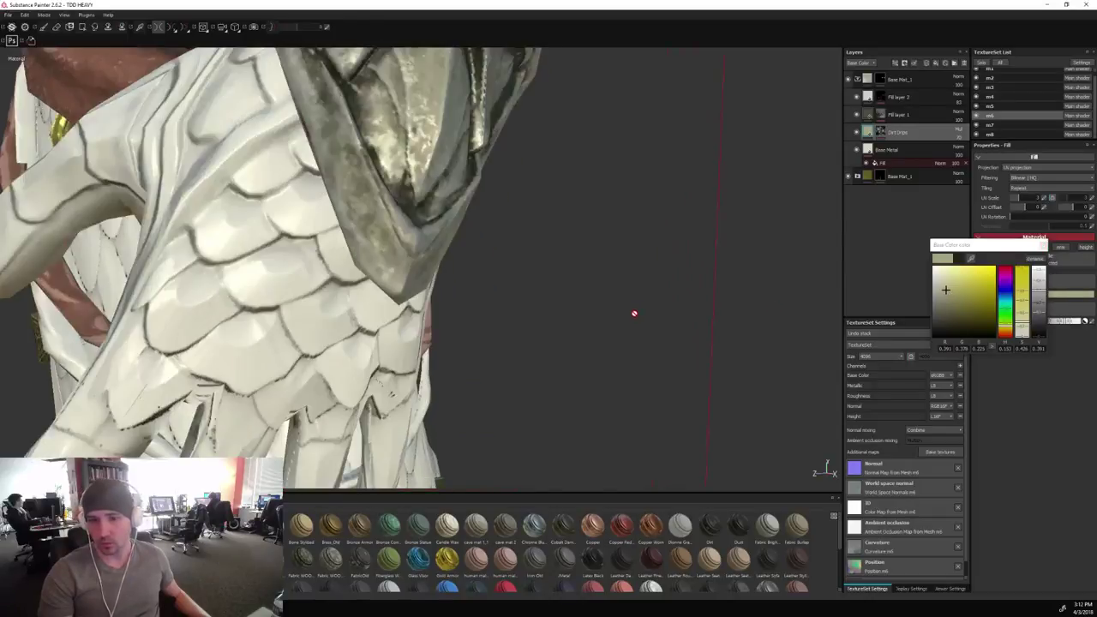
scroll(595, 323, down, 6)
alt+middle_drag(597, 323, 590, 246)
alt+drag(590, 246, 566, 226)
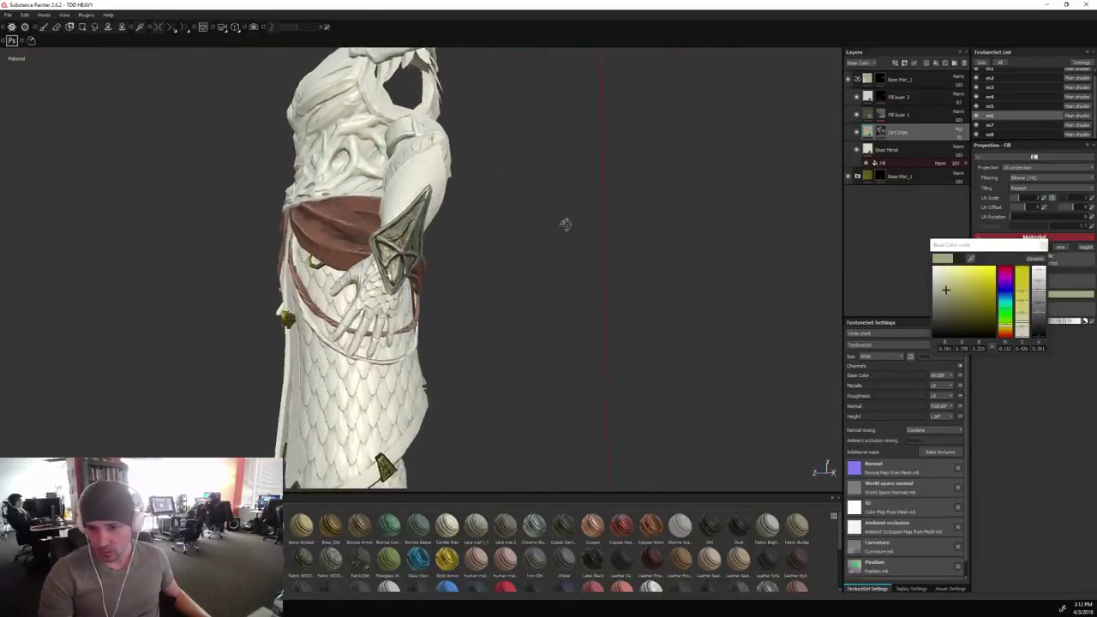
key(c)
key(c)
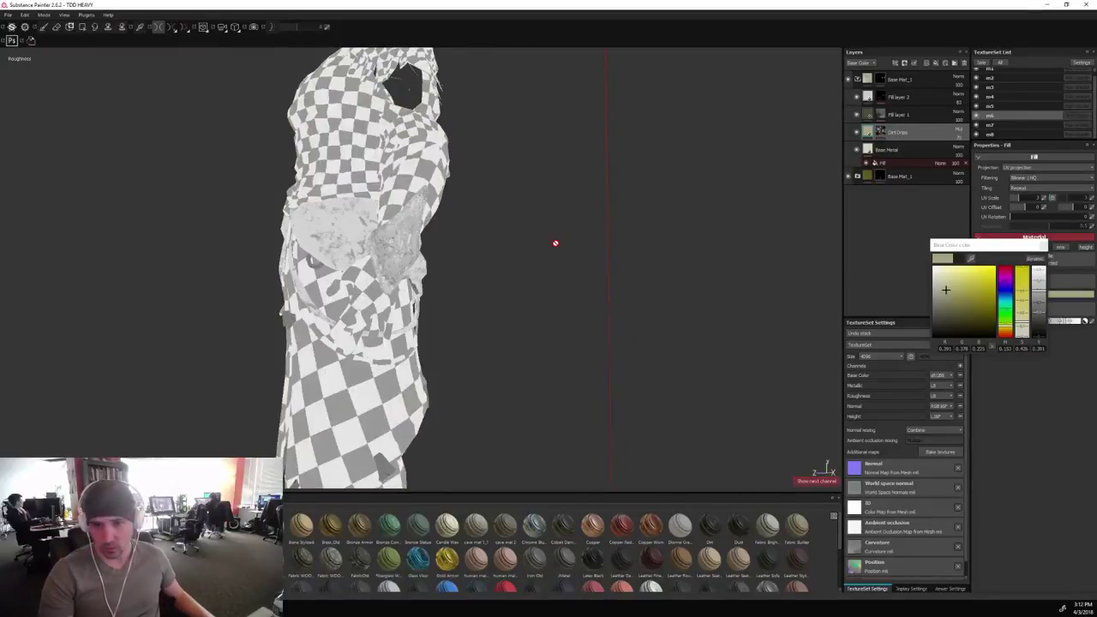
key(c)
key(c)
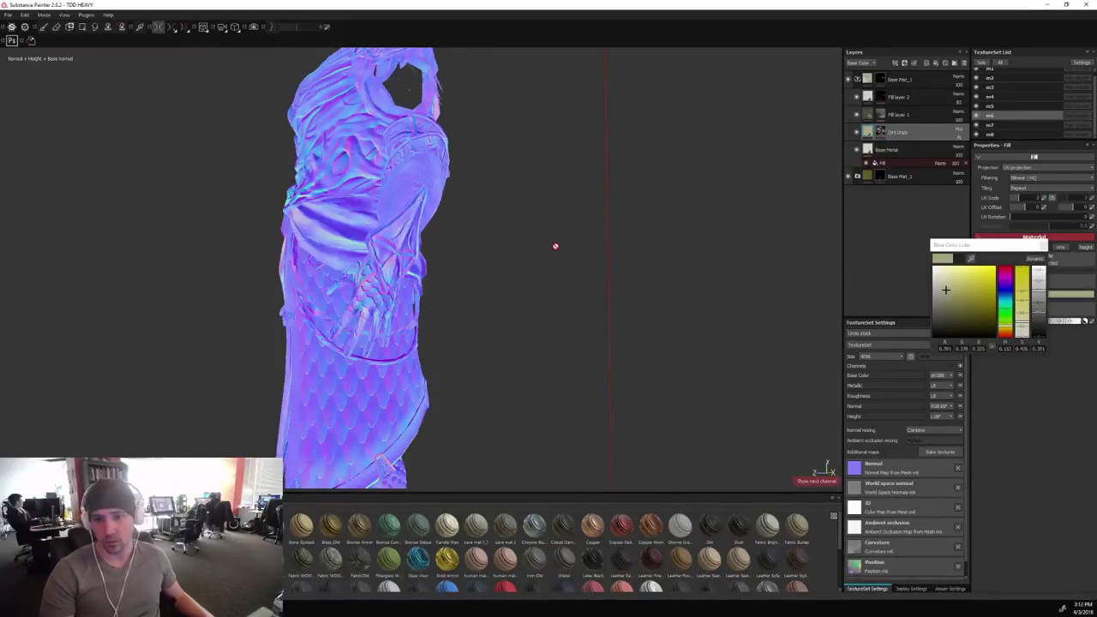
Compare the arm spike and waist parts in base color only and in the full material view from several angles.
key(c)
scroll(557, 249, up, 3)
alt+middle_drag(580, 338, 584, 282)
alt+drag(584, 281, 691, 301)
scroll(709, 304, down, 3)
alt+middle_drag(709, 303, 687, 230)
key(l)
alt+drag(688, 231, 747, 265)
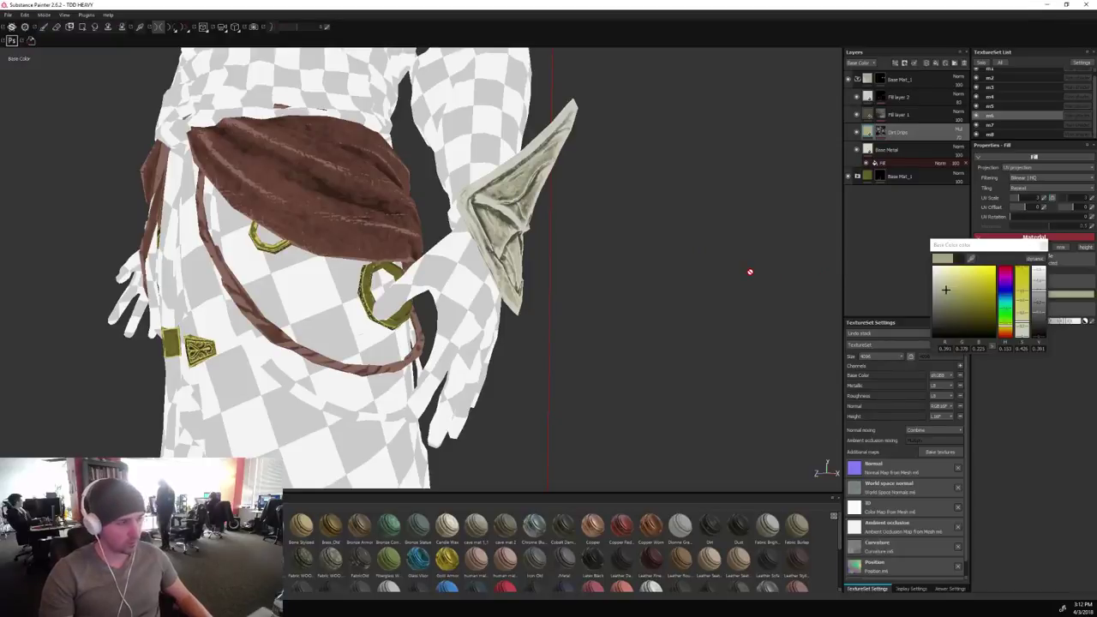
key(m)
alt+drag(745, 272, 652, 294)
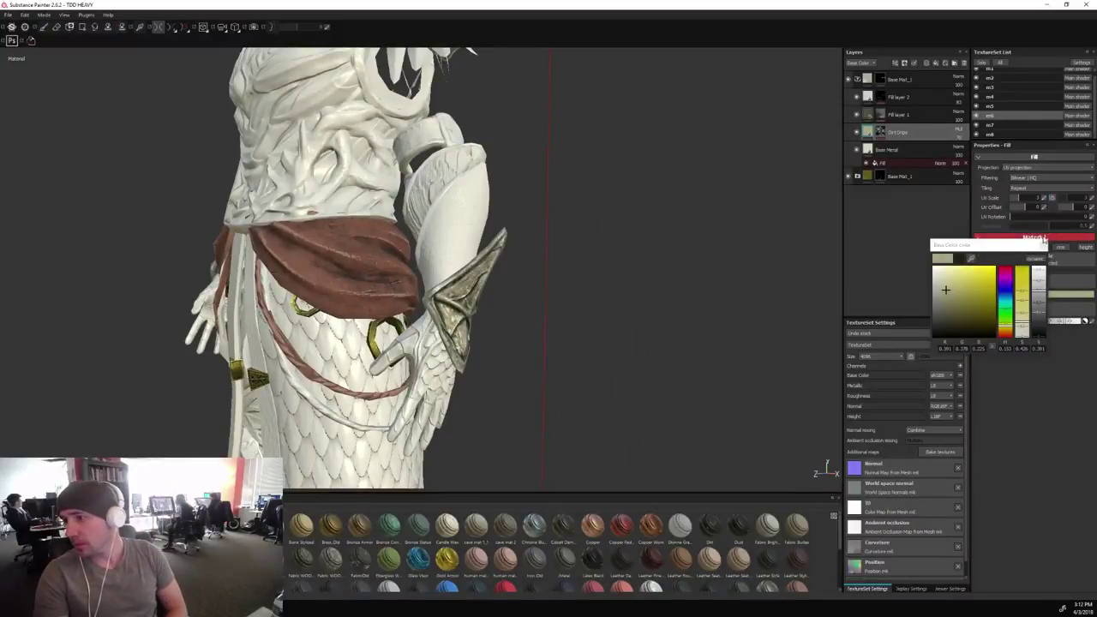
click(1043, 245)
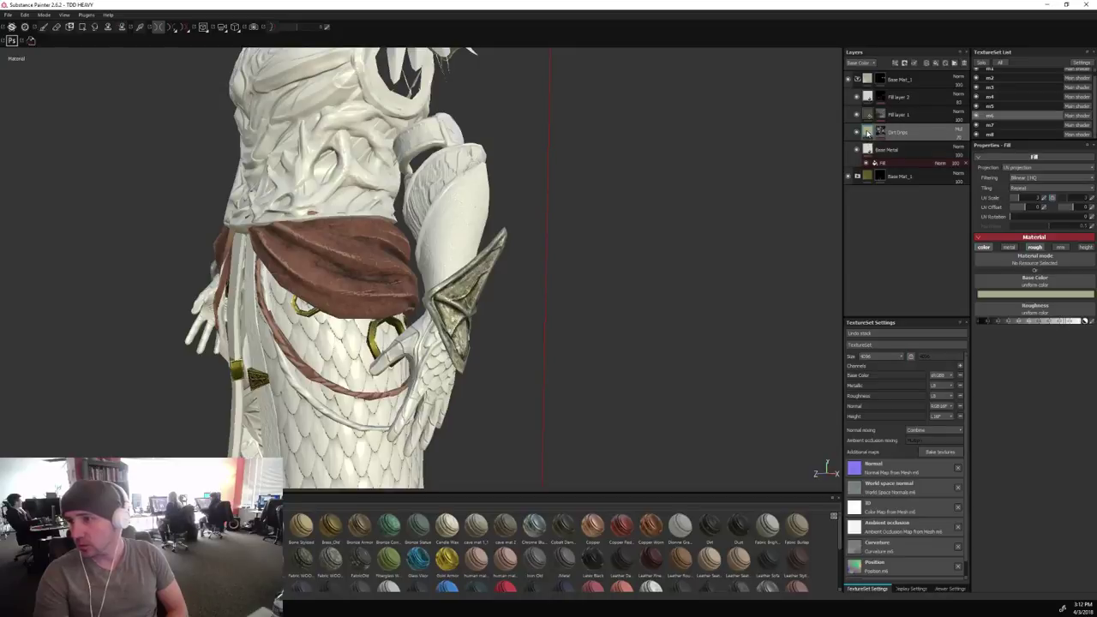
Set Fill layer 1's base color to a dark olive, about R 0.116, G 0.109, B 0.064.
click(869, 115)
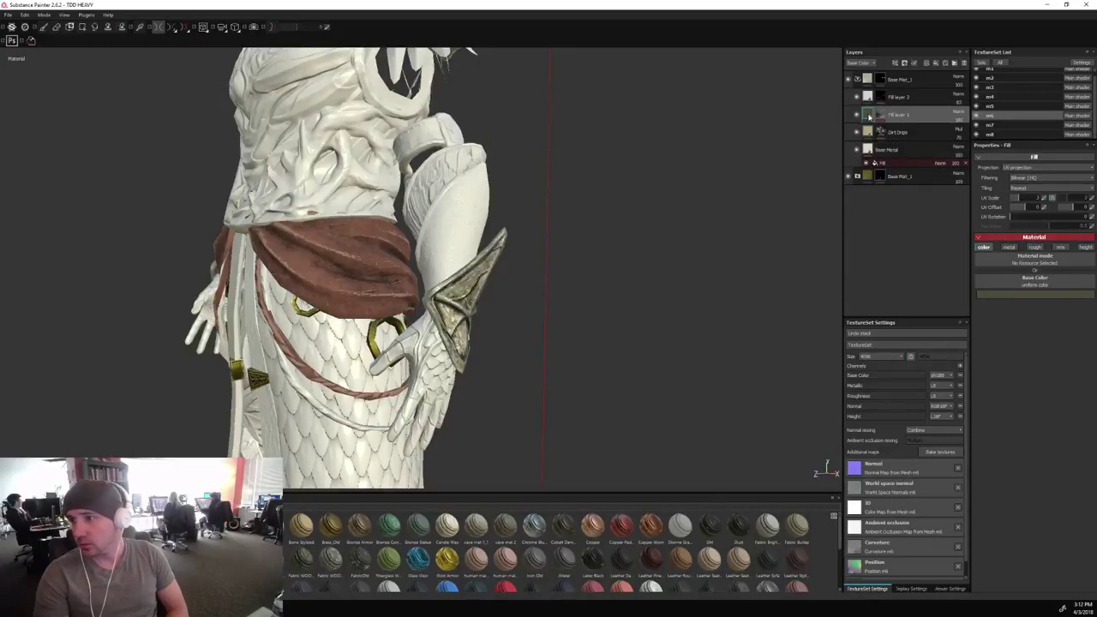
click(1005, 295)
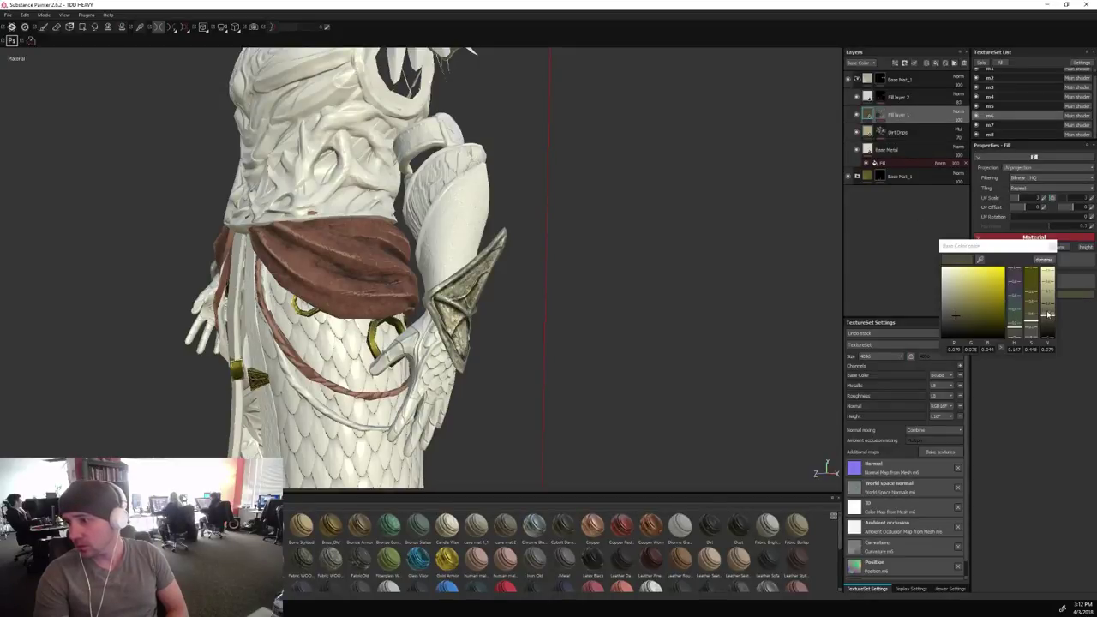
drag(1047, 316, 1048, 314)
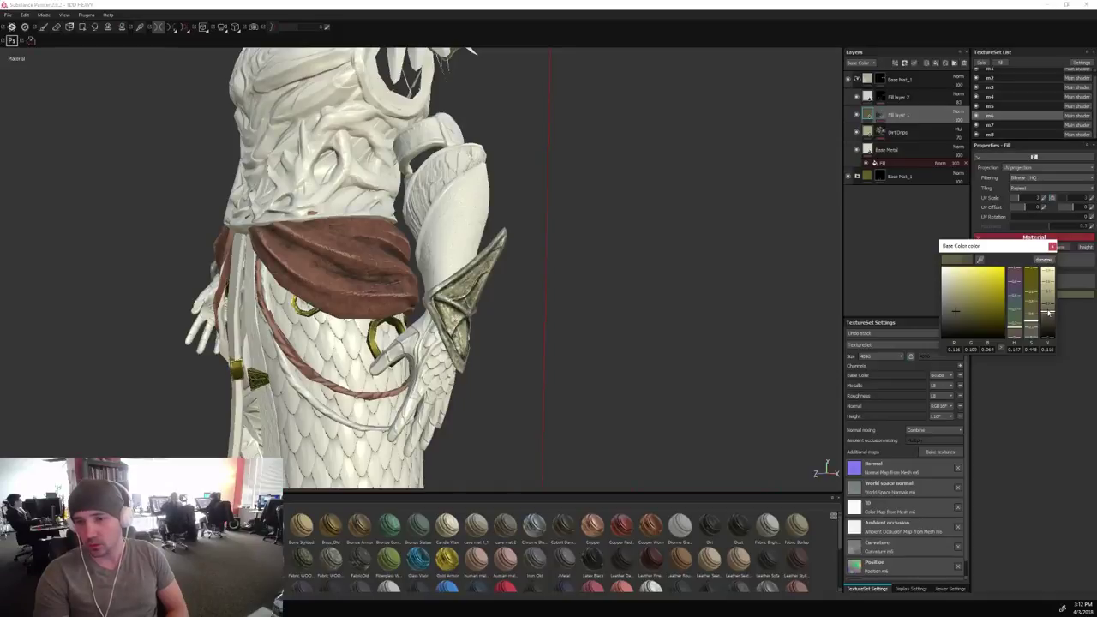
click(599, 303)
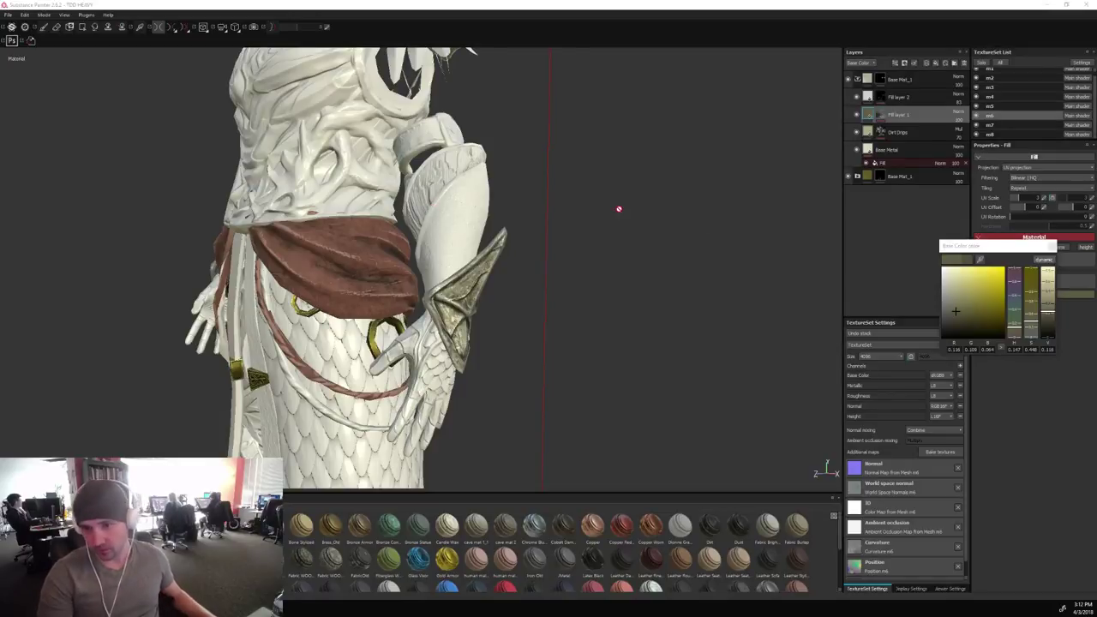
mouse_move(676, 209)
alt+mouse_down()
mouse_move(748, 207)
mouse_move(489, 215)
mouse_move(475, 192)
mouse_move(676, 201)
alt+mouse_up()
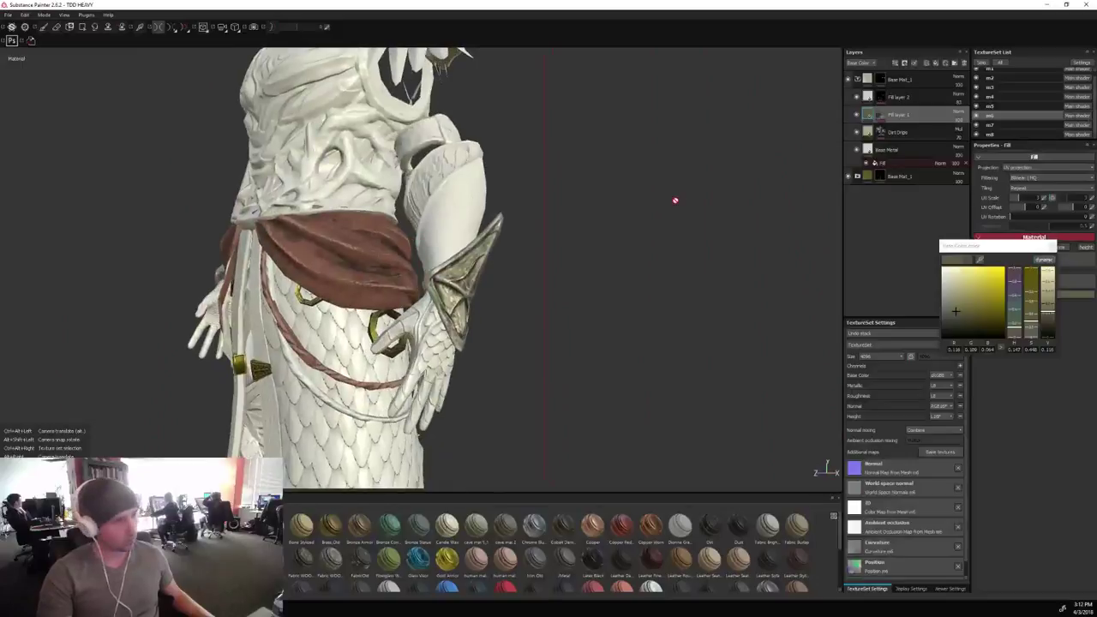
Lighten the Base Metal layer's base color to a pale cream, about R 0.844, G 0.787, B 0.628.
scroll(669, 206, down, 3)
alt+drag(638, 244, 673, 239)
click(883, 163)
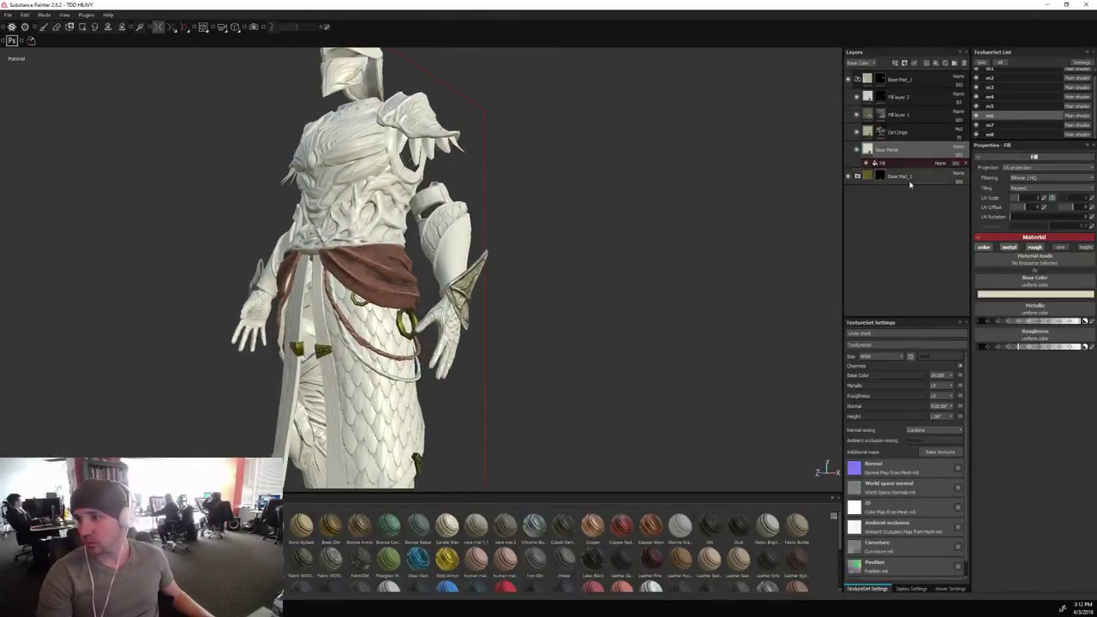
click(1015, 301)
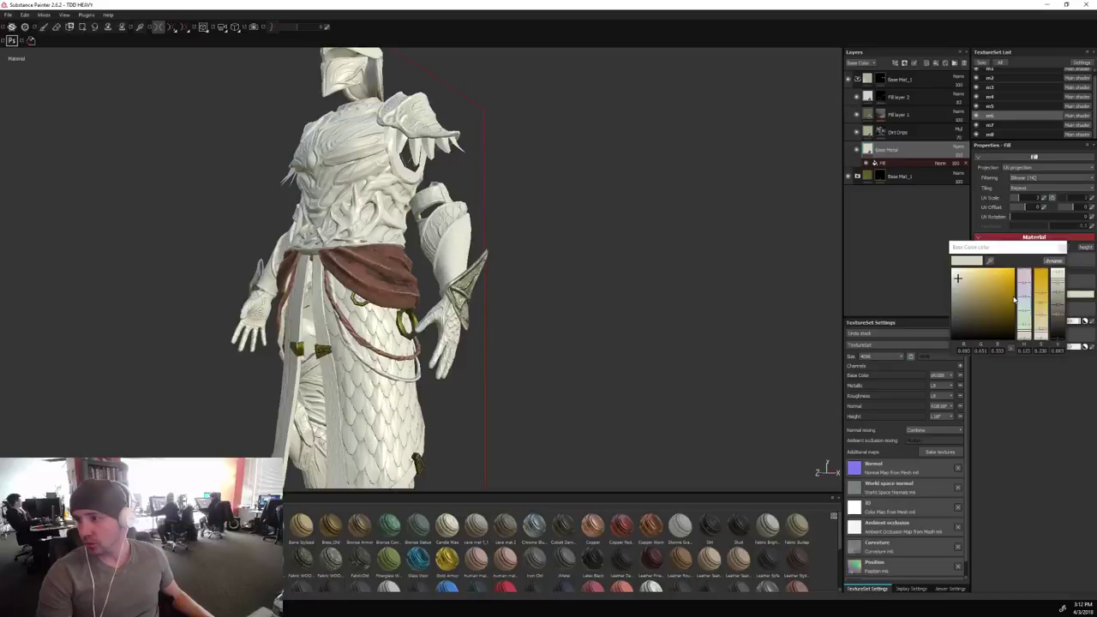
click(959, 276)
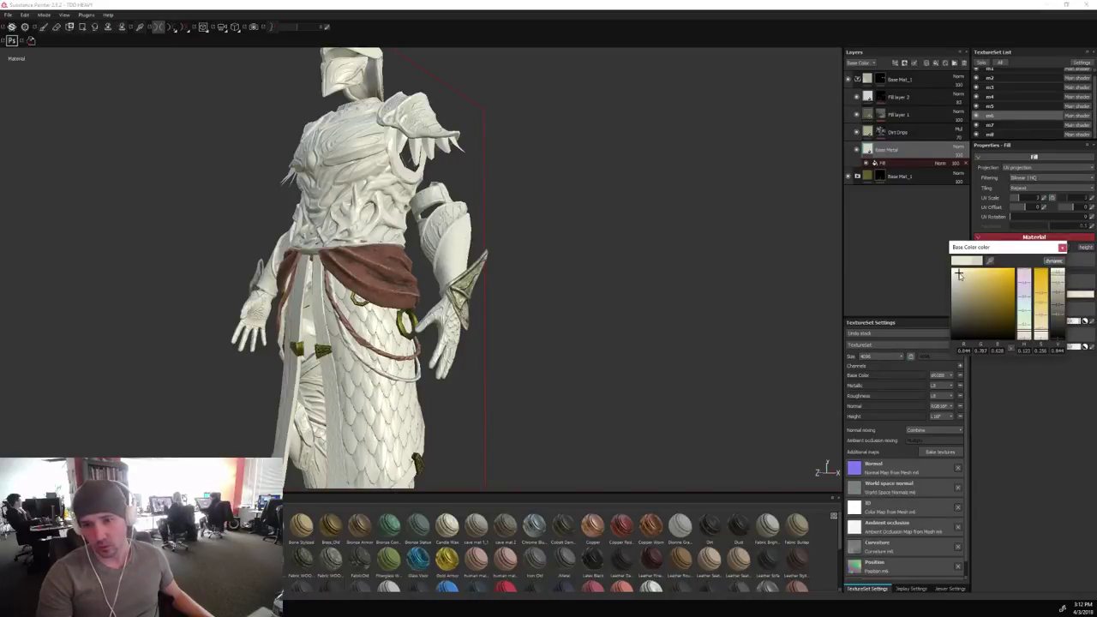
scroll(718, 270, up, 1)
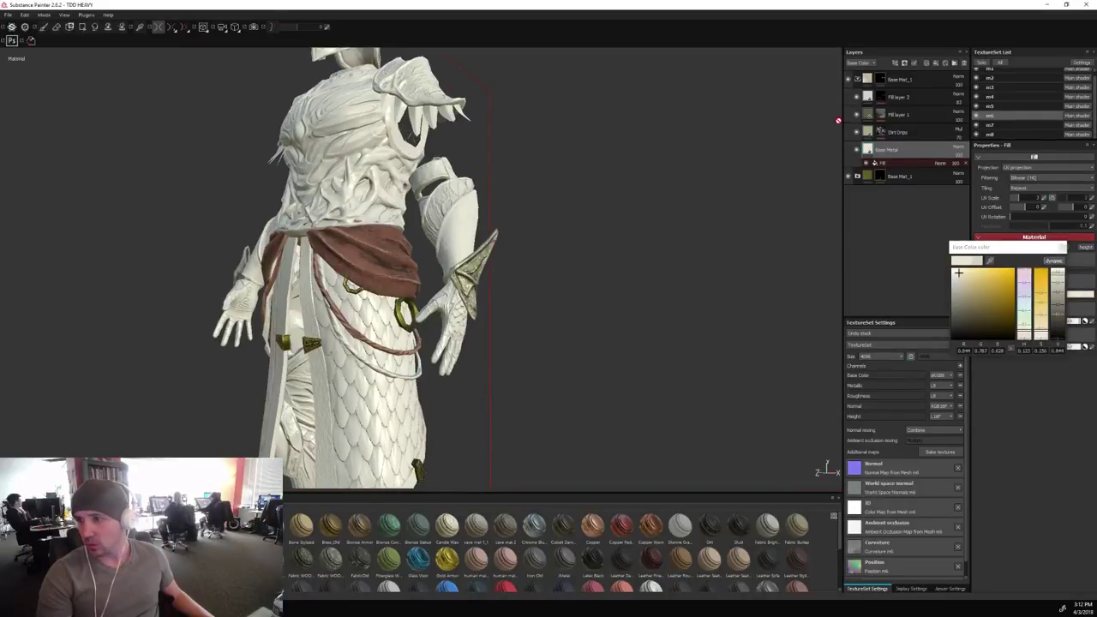
Lighten the Dirt Drips layer's base color to a pale yellow, about R 0.639, G 0.620, B 0.404.
click(864, 132)
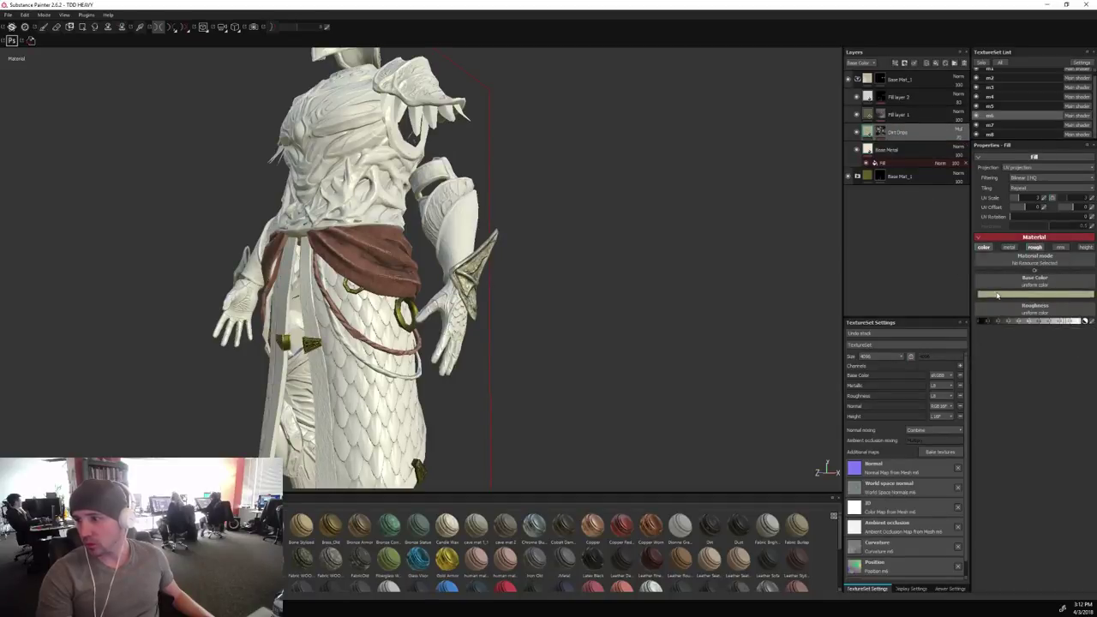
click(997, 295)
drag(948, 288, 946, 279)
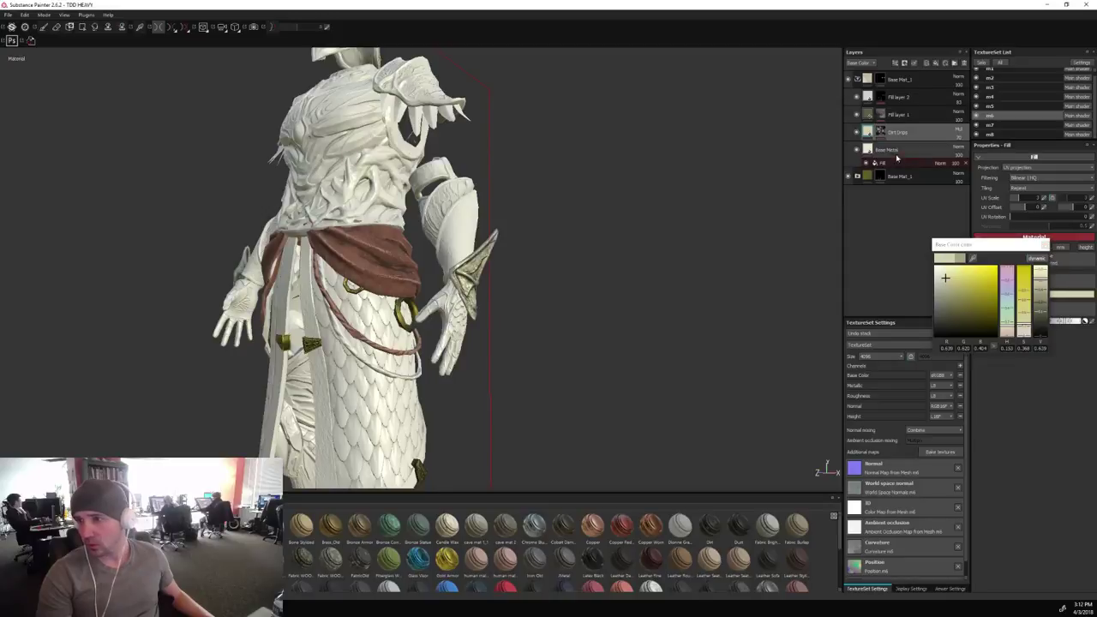
Lighten Fill layer 1's base color to a greyish olive, about R 0.297, G 0.282, B 0.174.
click(870, 115)
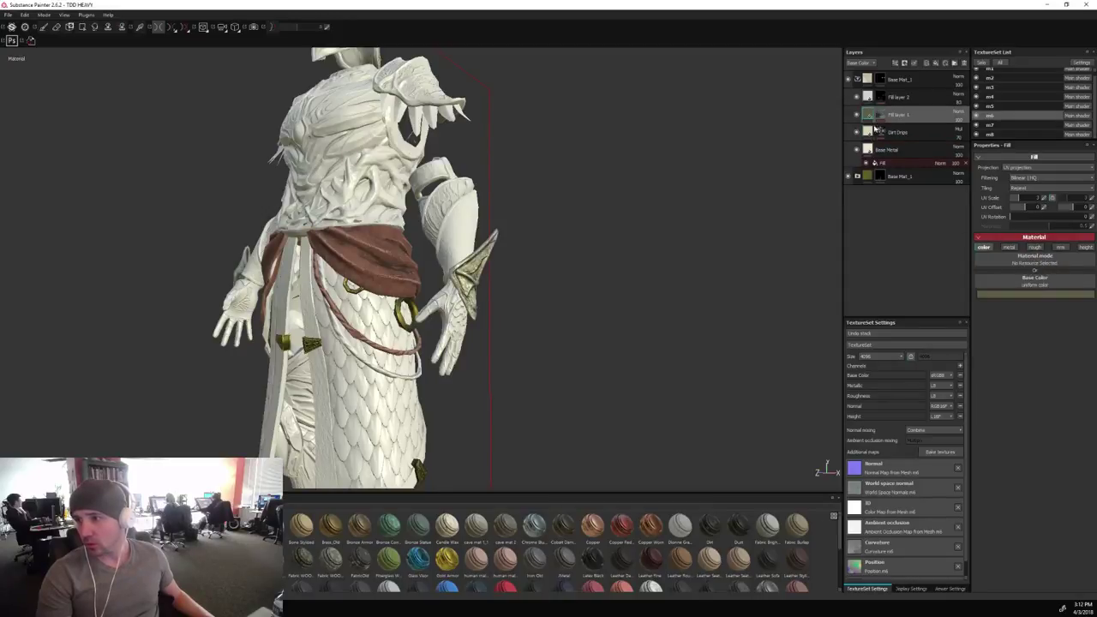
click(1015, 295)
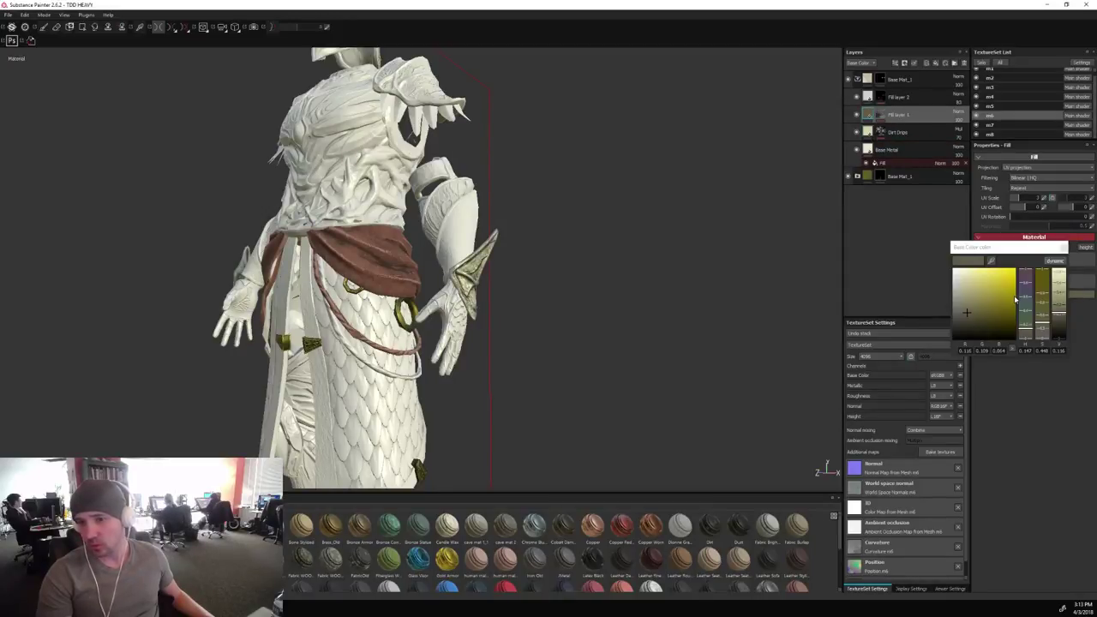
click(964, 301)
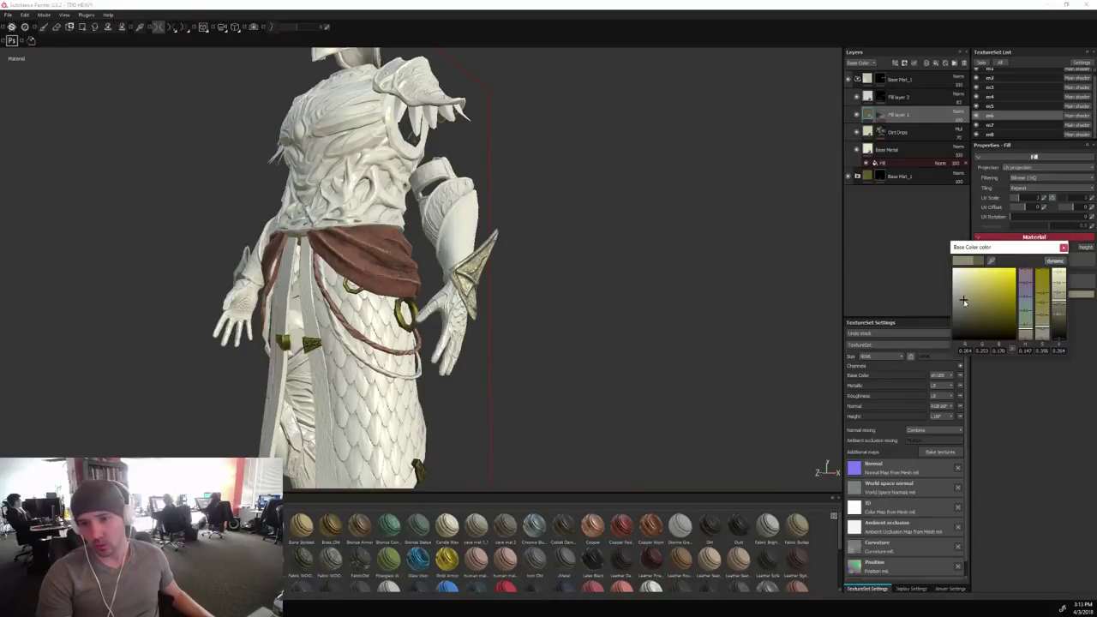
mouse_move(966, 296)
mouse_down()
mouse_move(967, 285)
mouse_move(966, 299)
mouse_up()
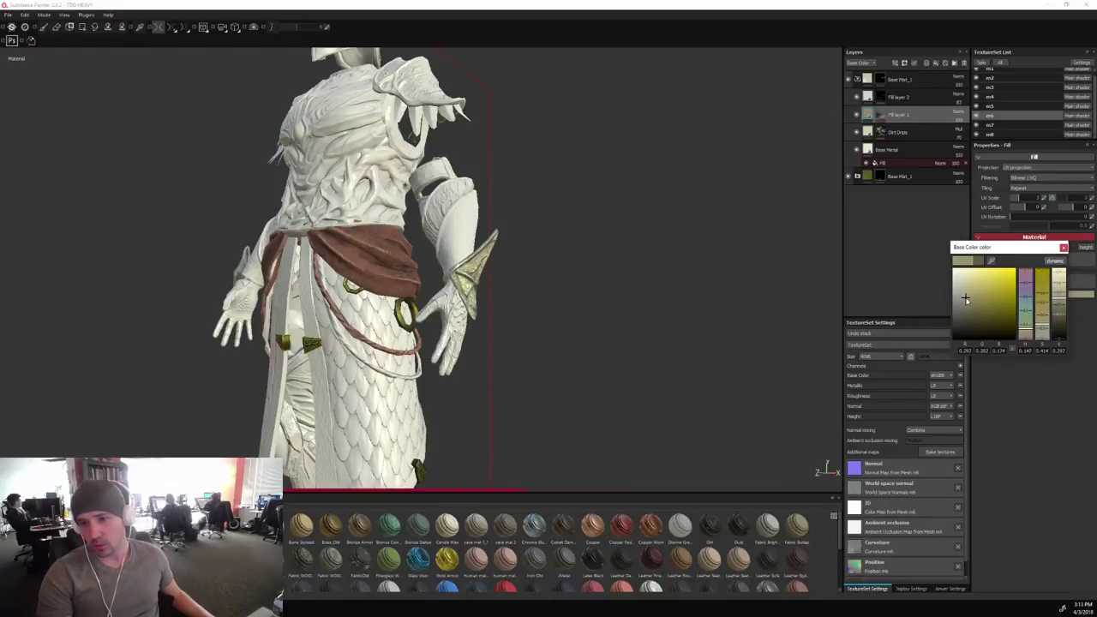
alt+drag(722, 306, 605, 340)
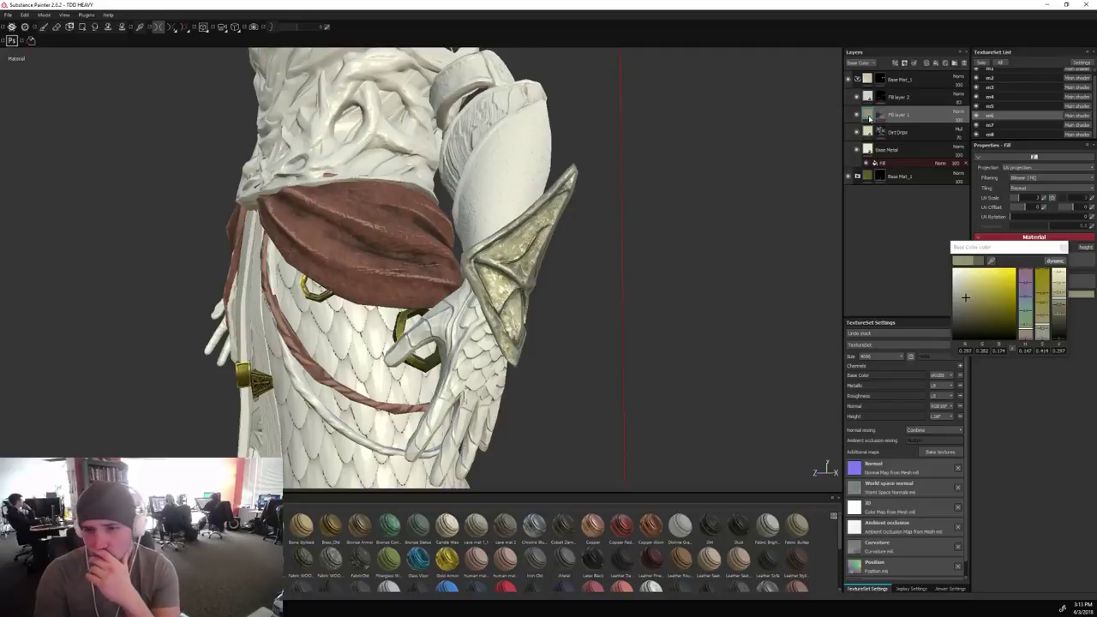
mouse_move(869, 118)
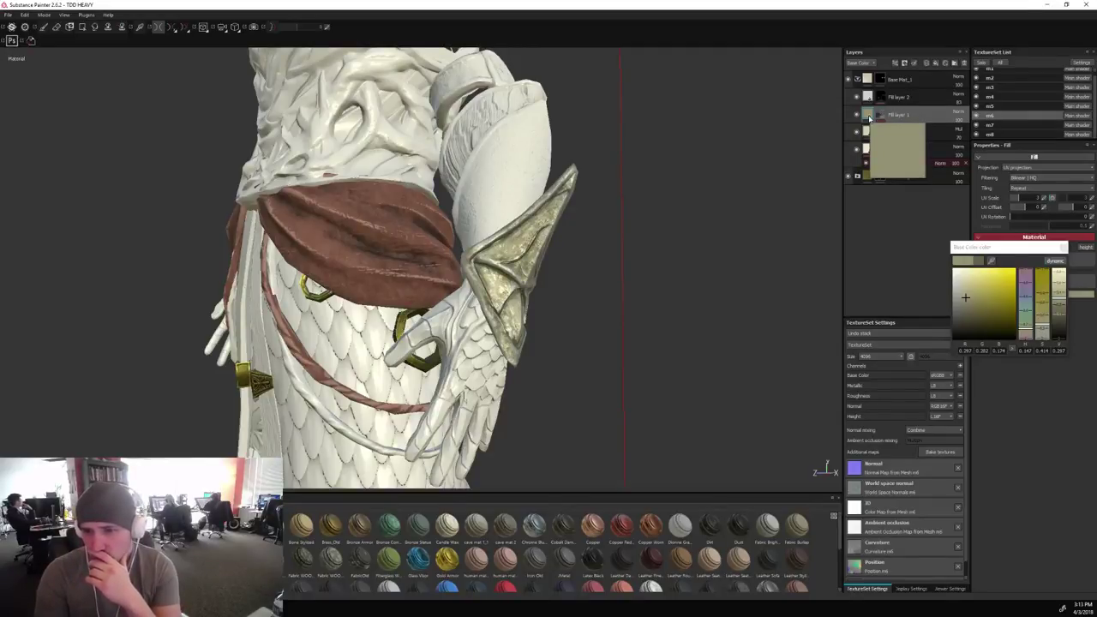
click(1065, 248)
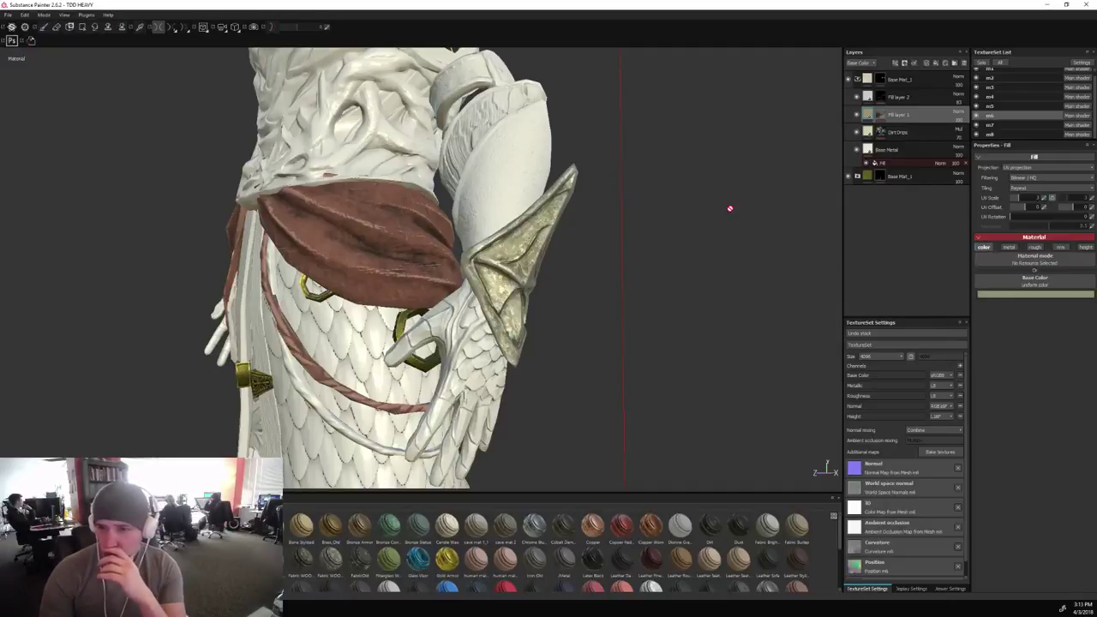
Isolate the m6 texture set, compare its base color with the full material, and show the whole character again.
click(983, 63)
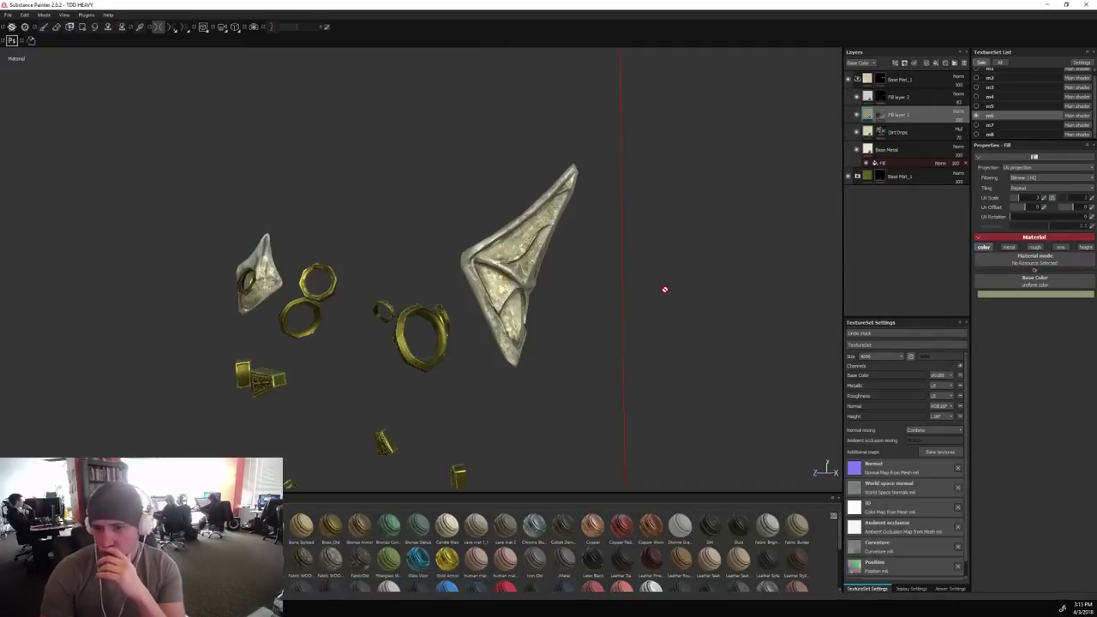
alt+drag(712, 240, 678, 233)
key(c)
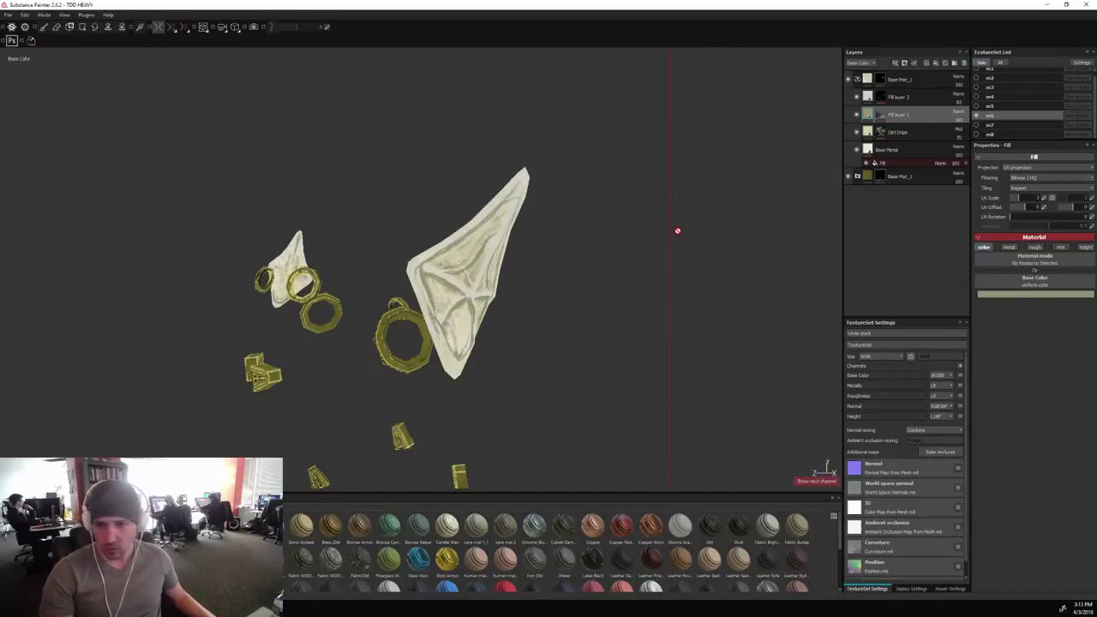
mouse_move(678, 238)
alt+mouse_down()
mouse_move(752, 240)
mouse_move(609, 236)
mouse_move(698, 238)
alt+mouse_up()
key(m)
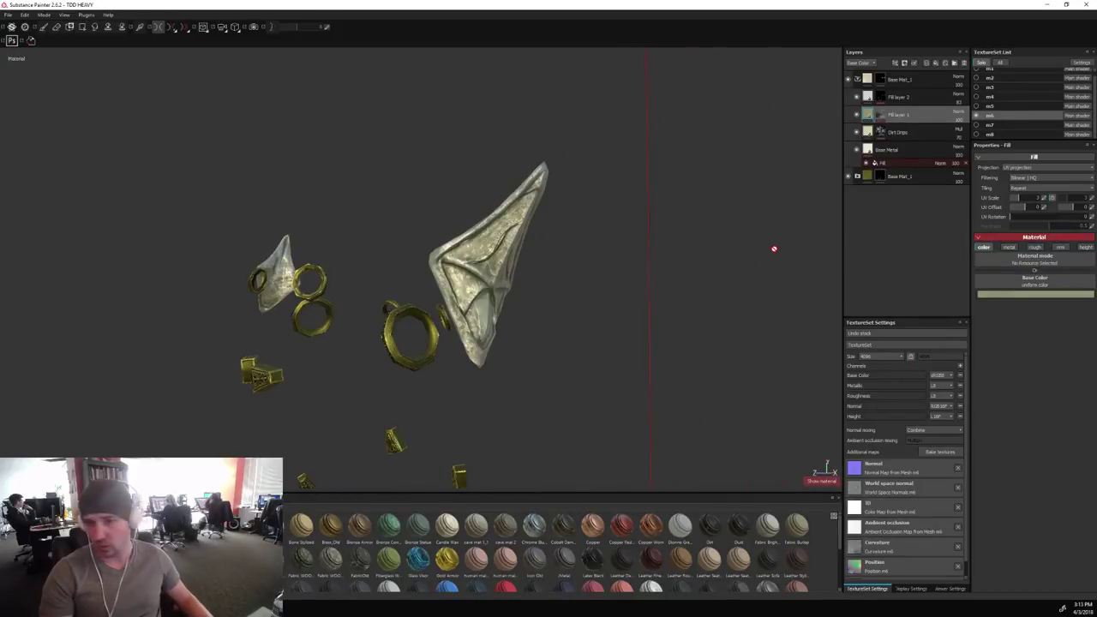
click(868, 149)
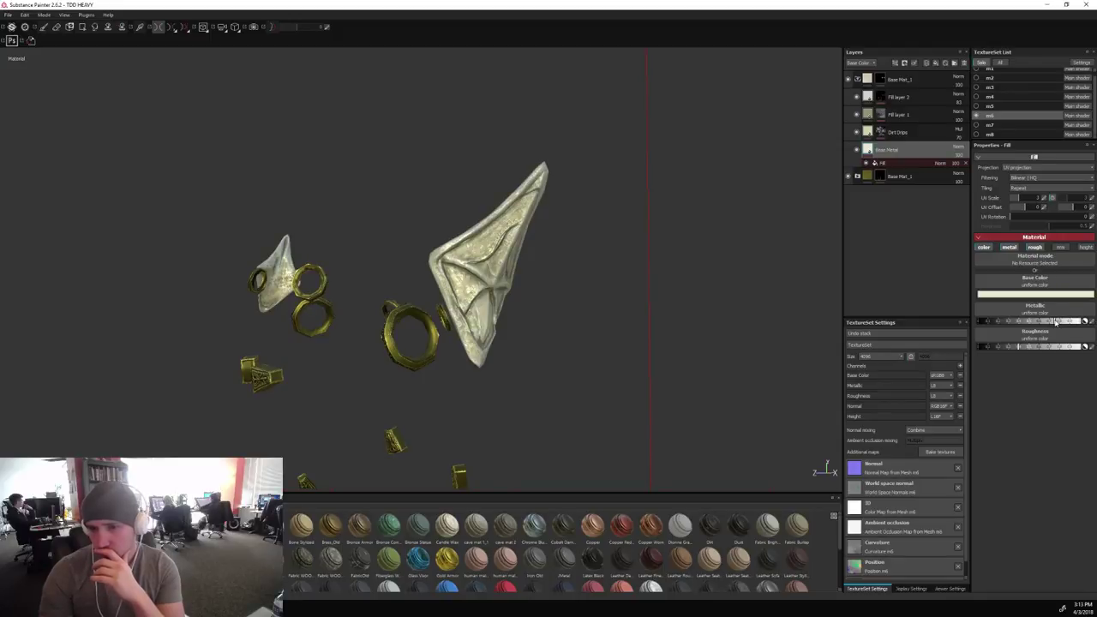
click(981, 63)
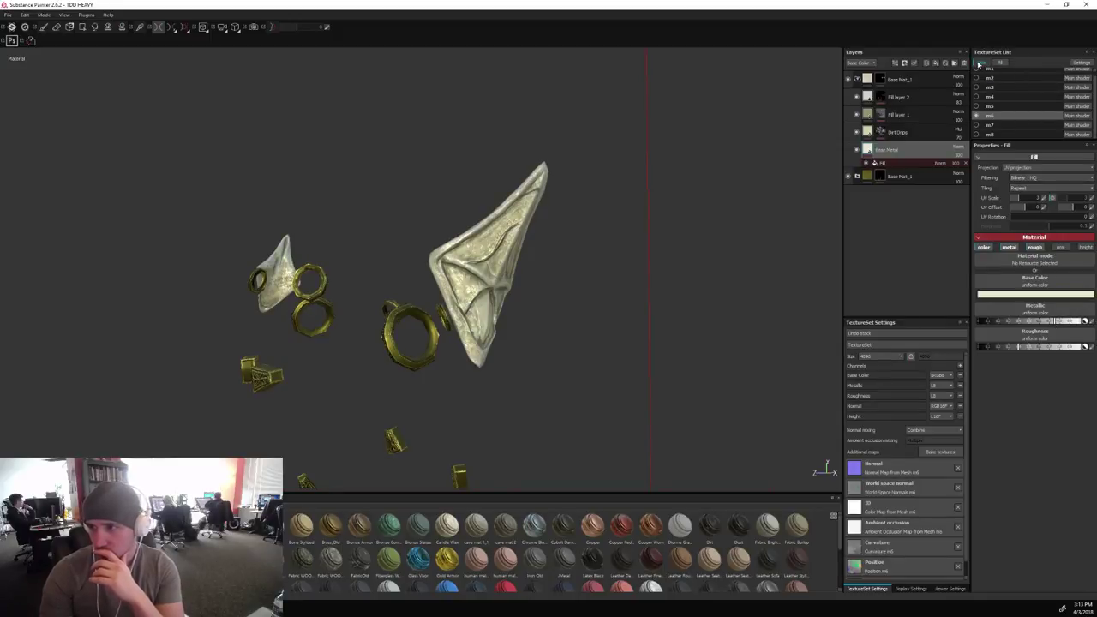
Collapse the upper Base Mat folder in the m6 texture set and copy it with its layers.
scroll(619, 357, down, 5)
alt+middle_drag(620, 357, 605, 245)
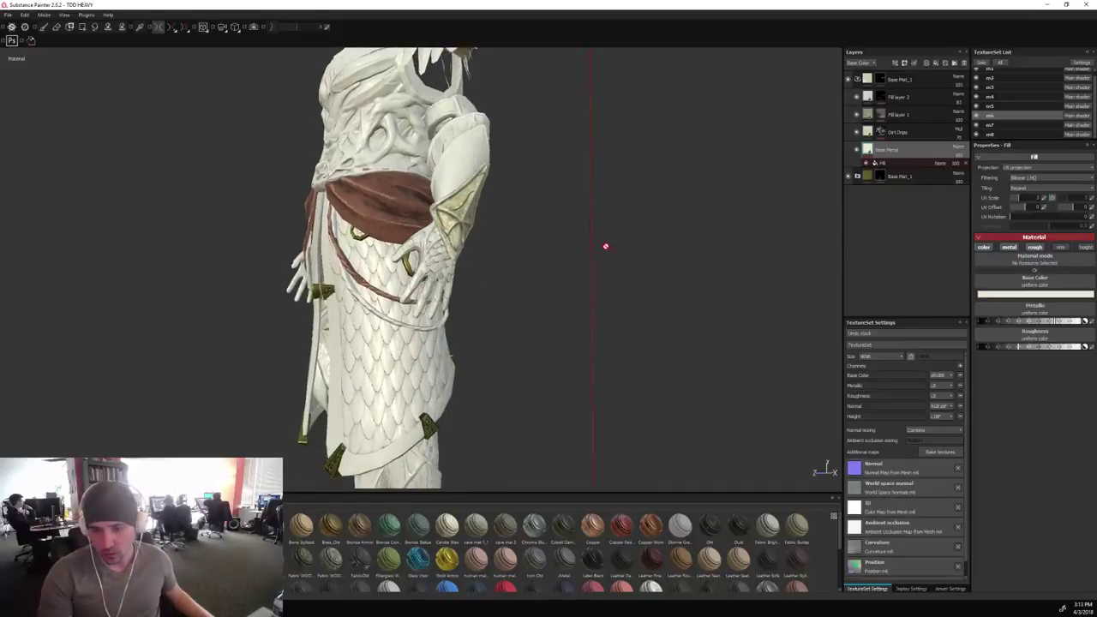
alt+drag(606, 246, 715, 248)
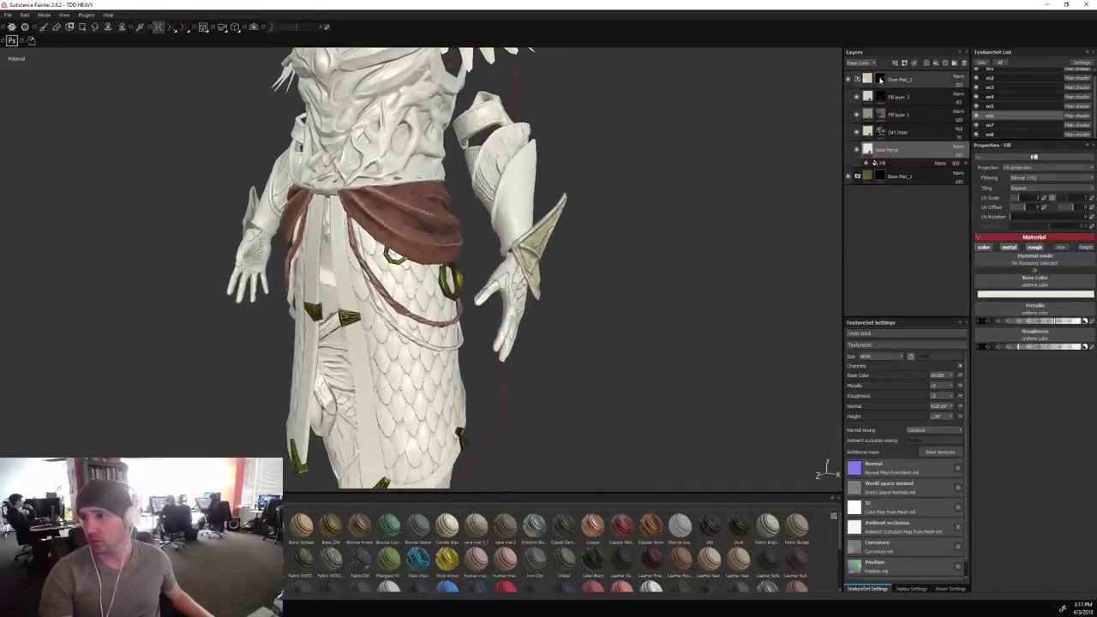
click(859, 79)
click(903, 84)
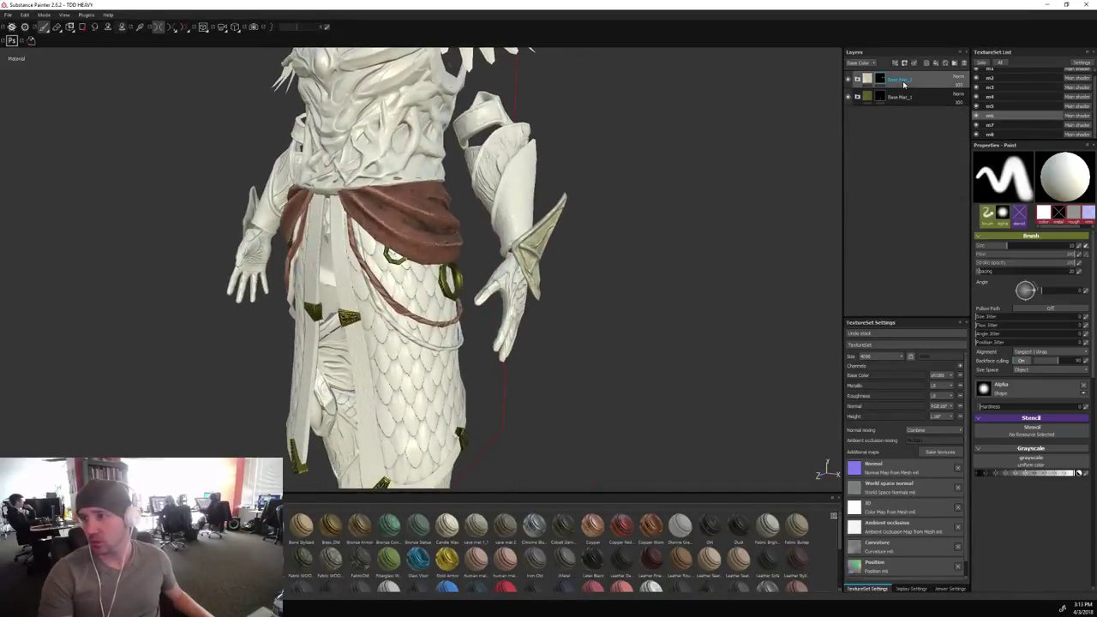
right_click(907, 82)
click(931, 198)
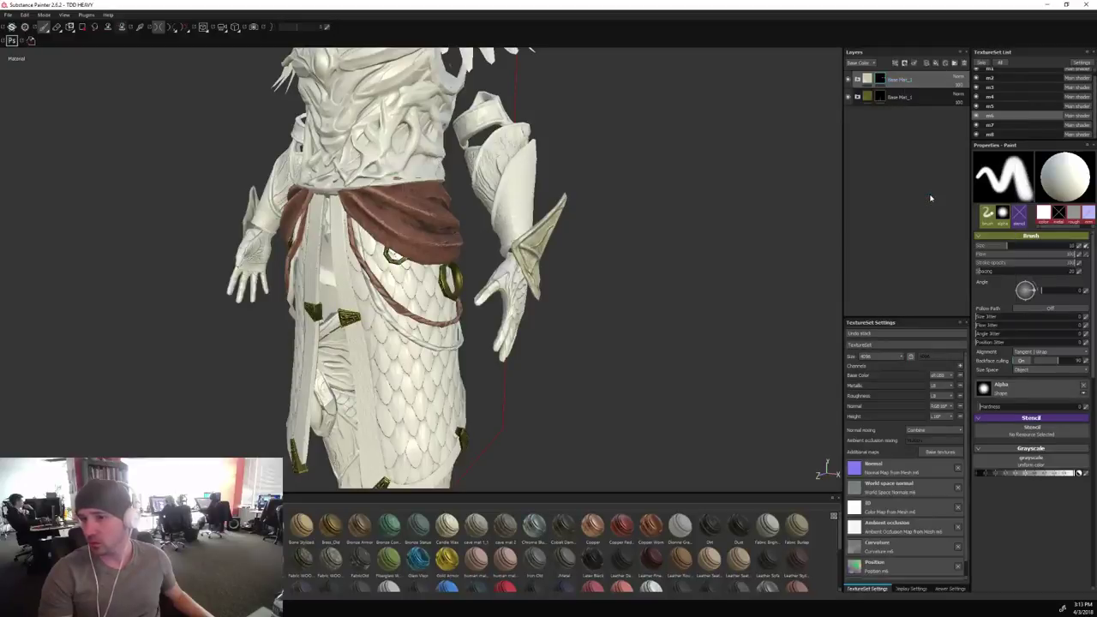
alt+drag(666, 263, 712, 275)
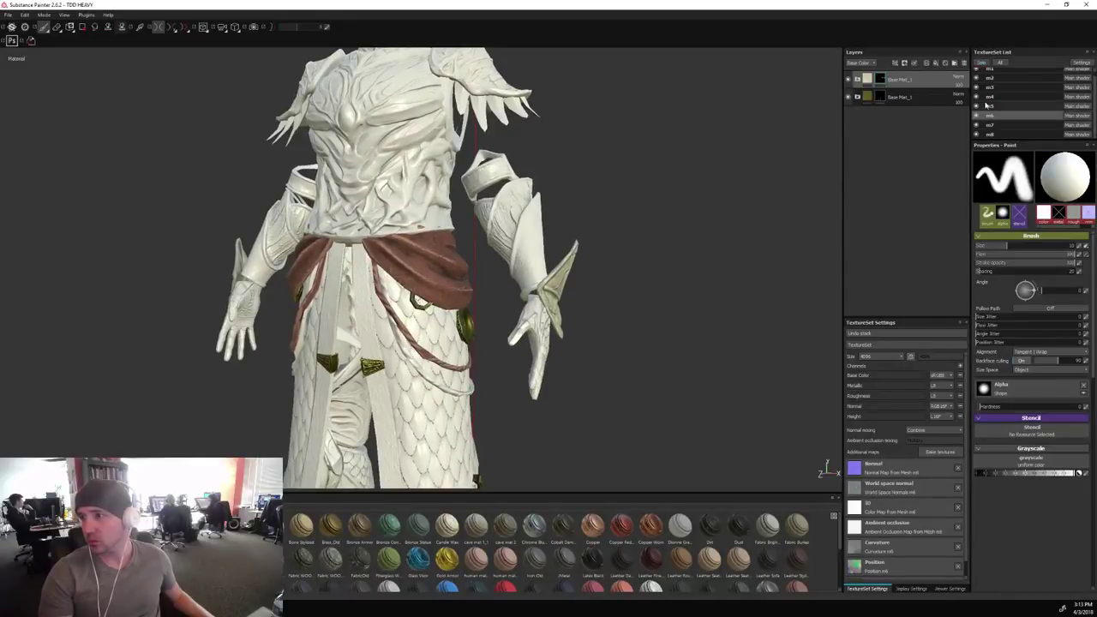
Toggle the visibility of the m5, m4 and m3 texture sets to find the chestplate's set, and select m3.
click(977, 106)
click(977, 106)
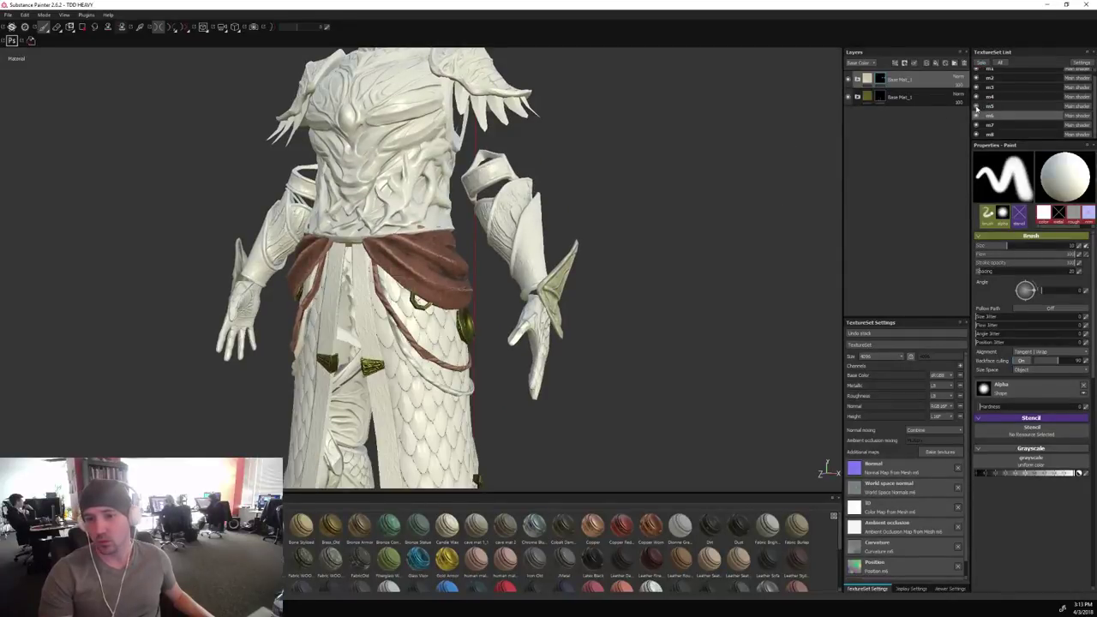
click(976, 97)
click(976, 97)
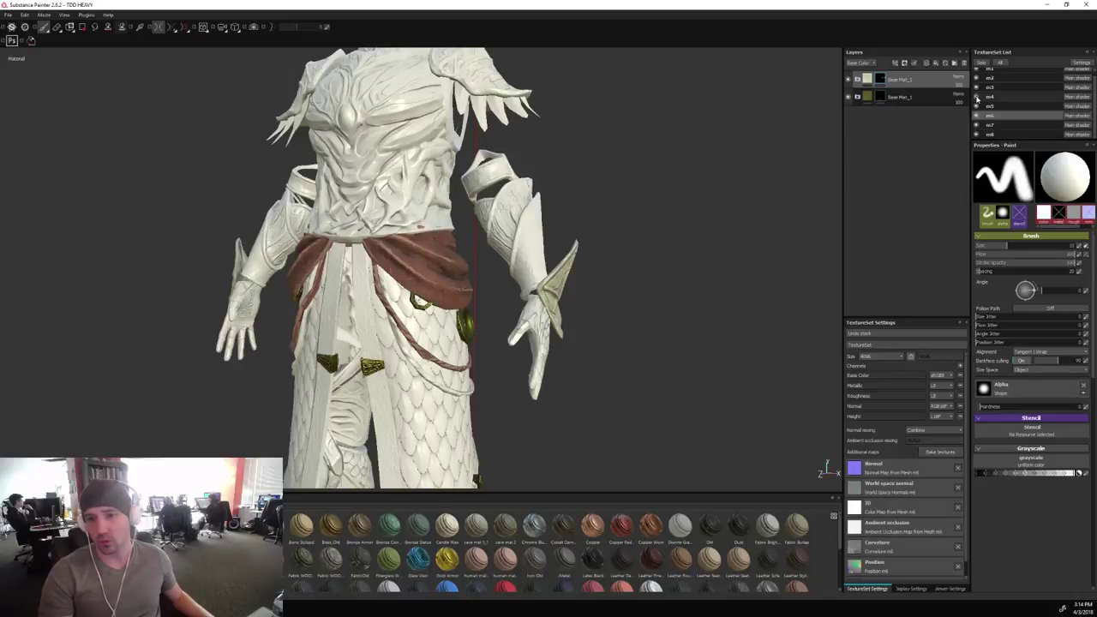
click(977, 87)
click(976, 87)
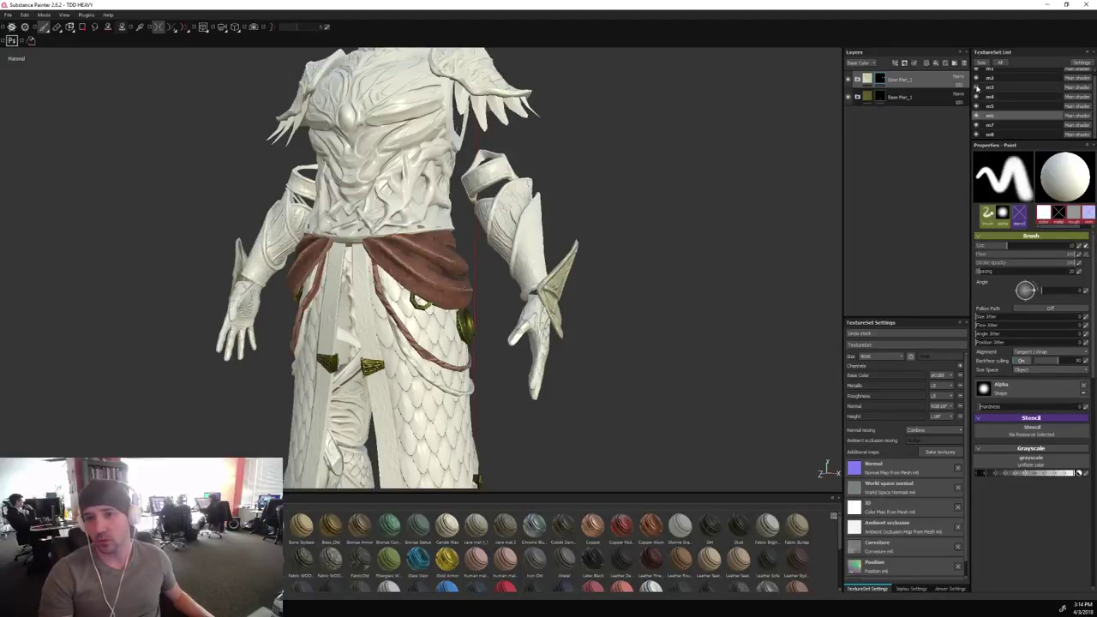
click(996, 88)
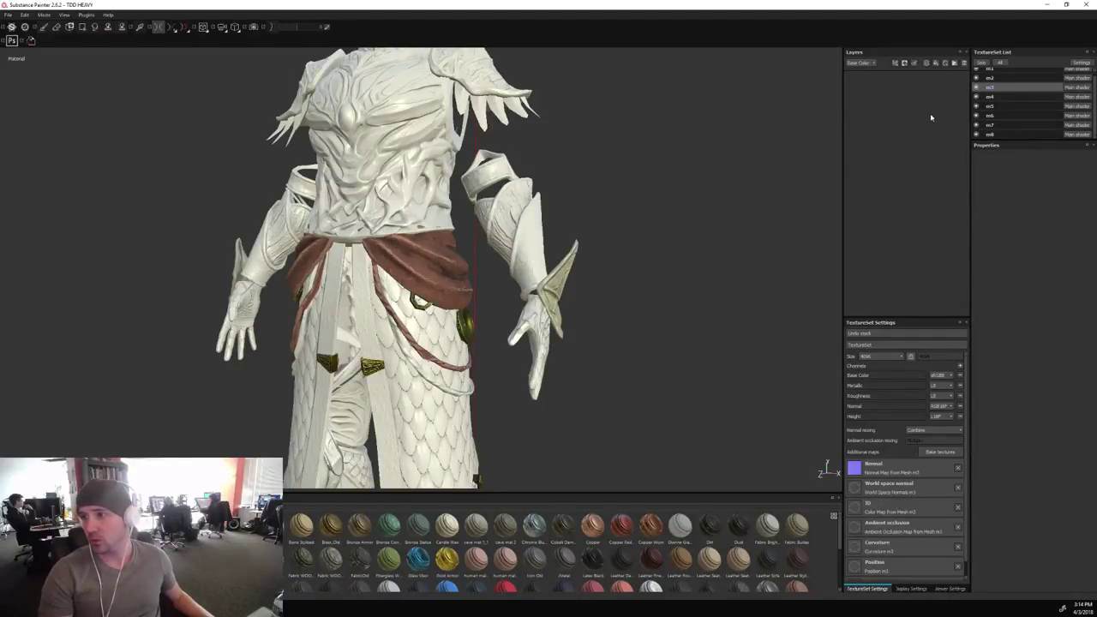
Paste the copied Base Mat folder into the m3 texture set and clear its mask.
right_click(918, 112)
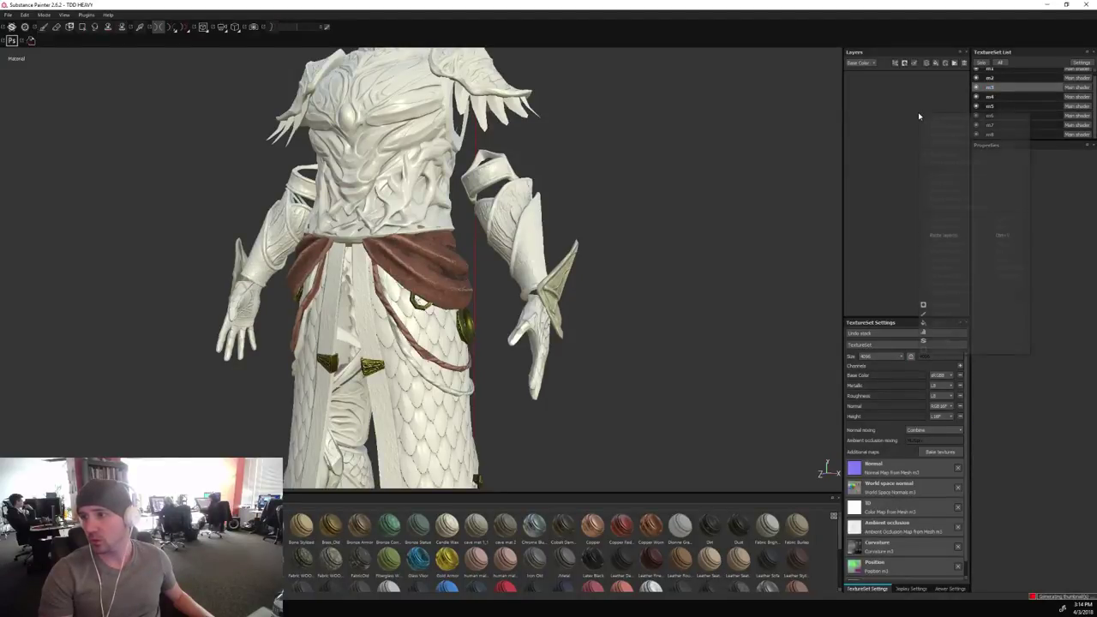
click(940, 236)
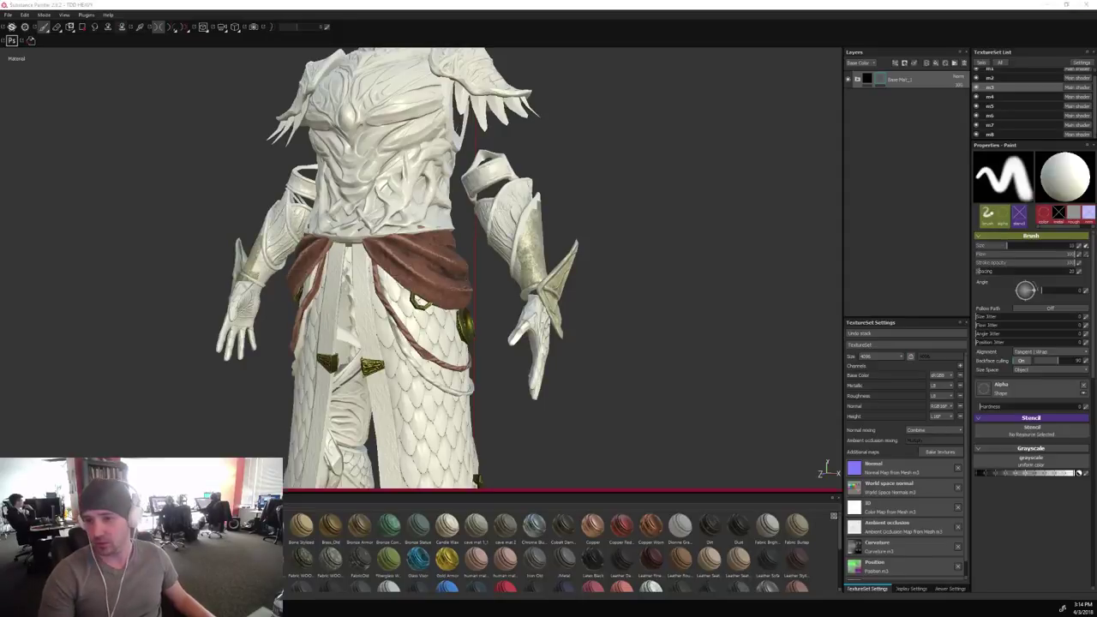
right_click(884, 82)
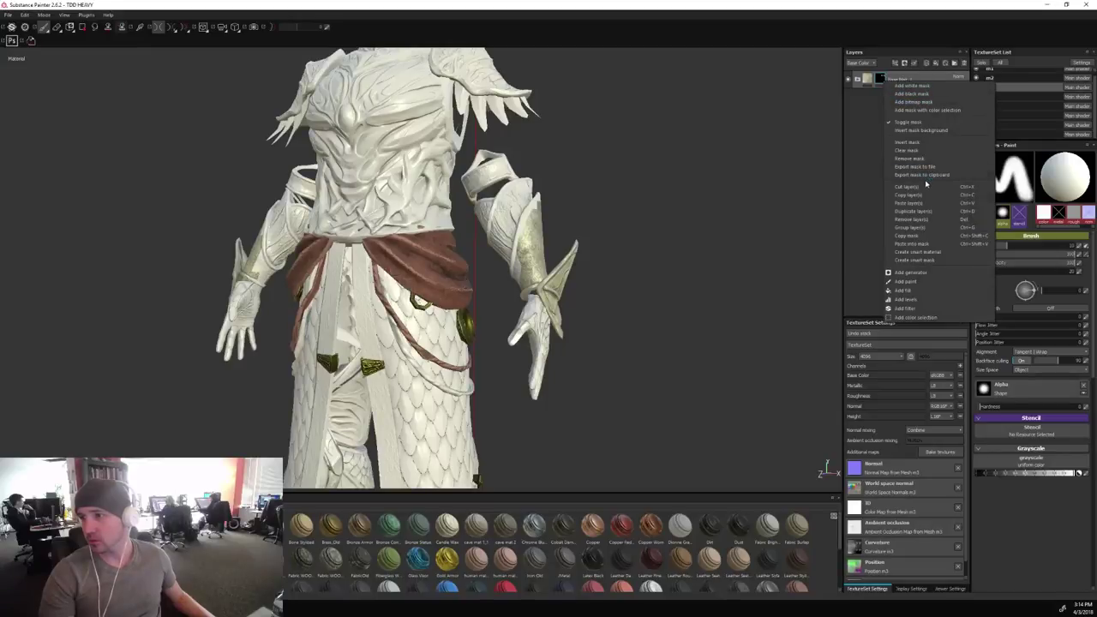
click(914, 152)
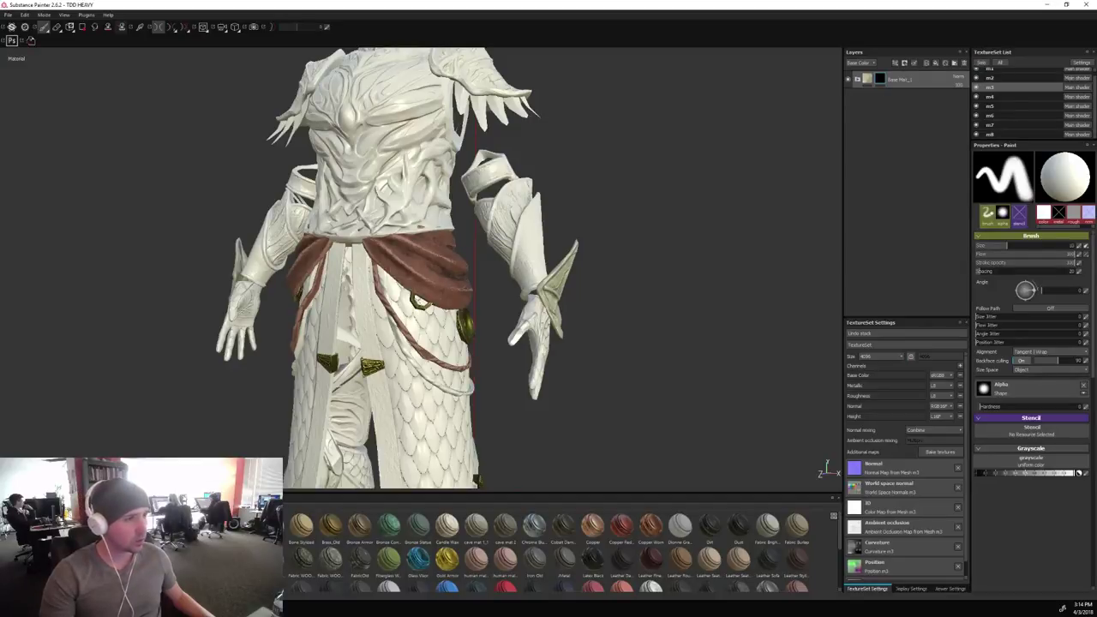
Isolate the m3 texture set and polygon-fill the whole chestplate into the Base Mat folder's mask.
alt+drag(600, 133, 632, 182)
click(982, 63)
scroll(659, 133, down, 3)
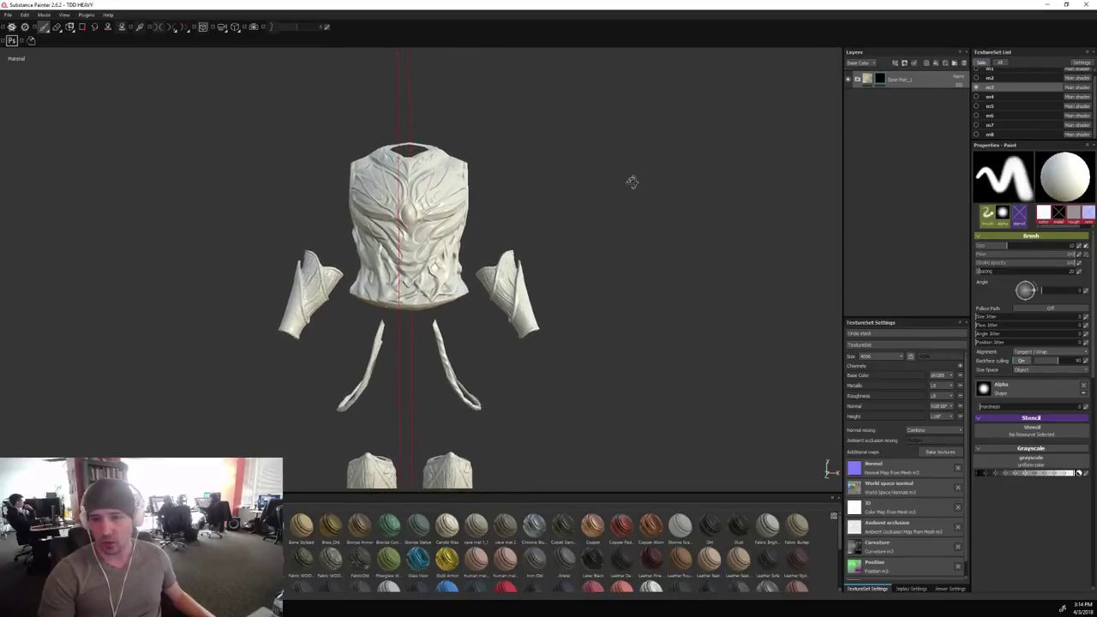
click(82, 26)
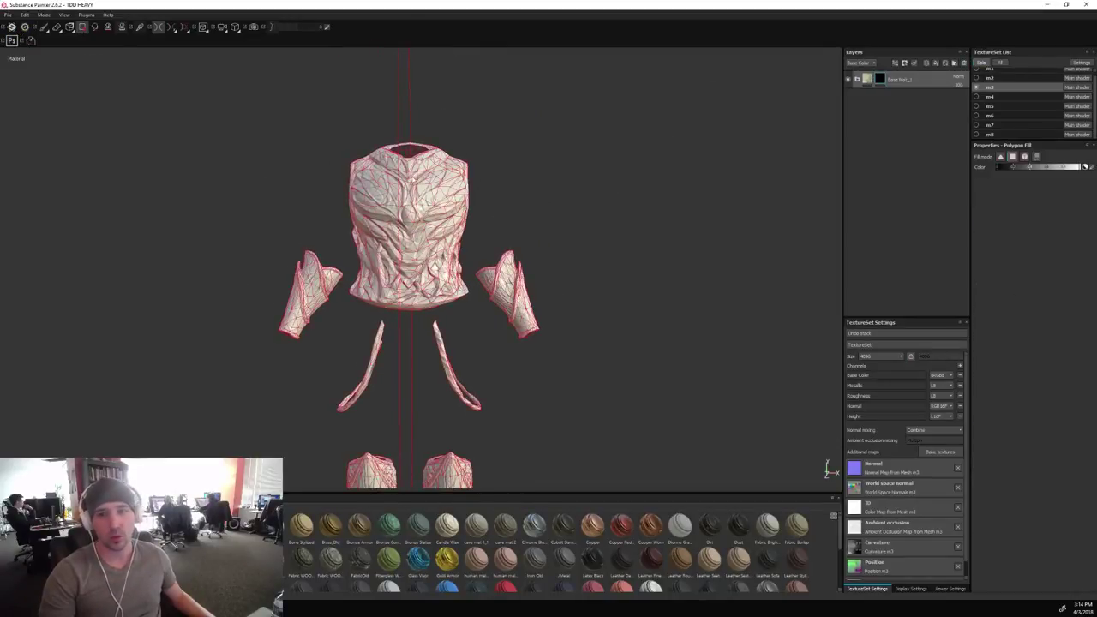
mouse_move(476, 131)
mouse_down()
mouse_move(417, 296)
mouse_move(371, 330)
mouse_move(348, 319)
mouse_up()
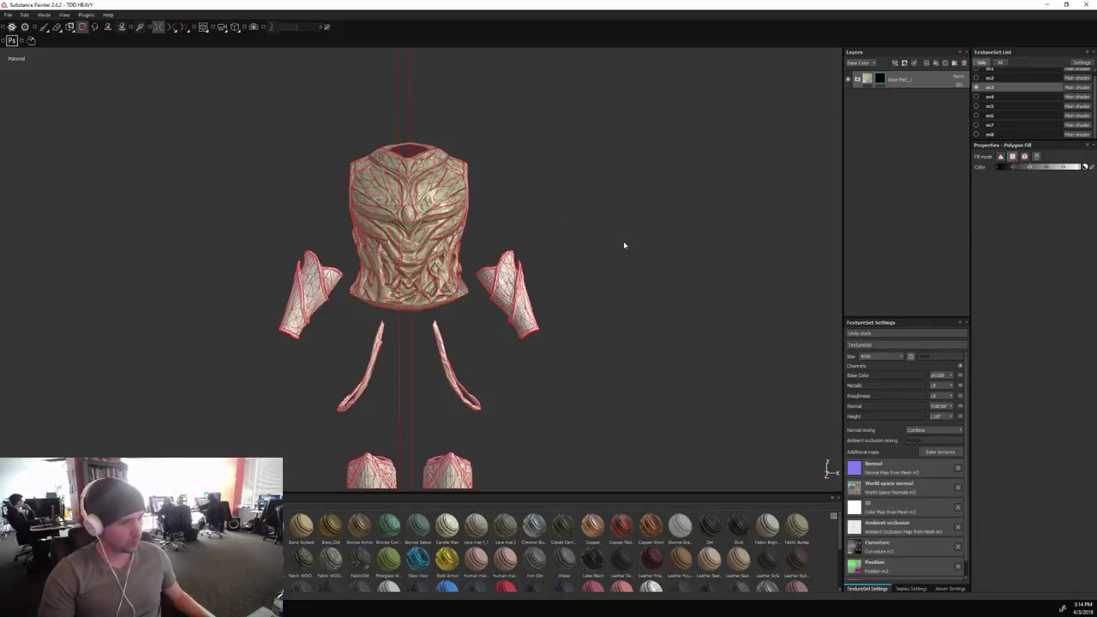
Examine the isolated m3 bracers, straps and greaves with the paint tool active, and show the whole character again.
middle_drag(623, 241, 615, 119)
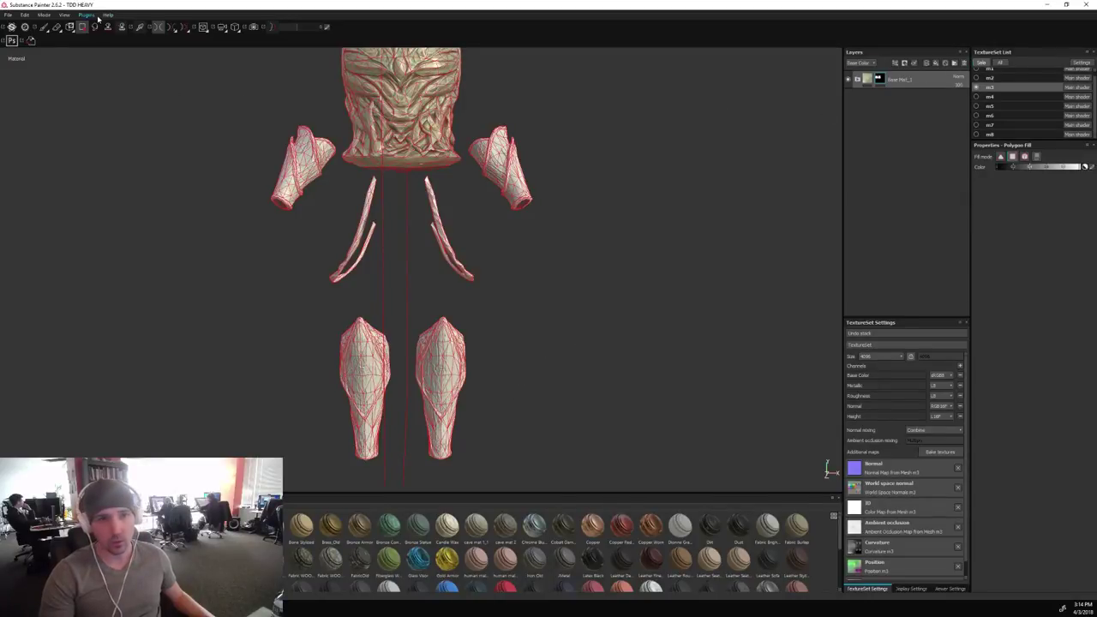
click(44, 27)
mouse_move(549, 321)
alt+mouse_down()
mouse_move(608, 232)
mouse_move(721, 226)
mouse_move(679, 233)
alt+mouse_up()
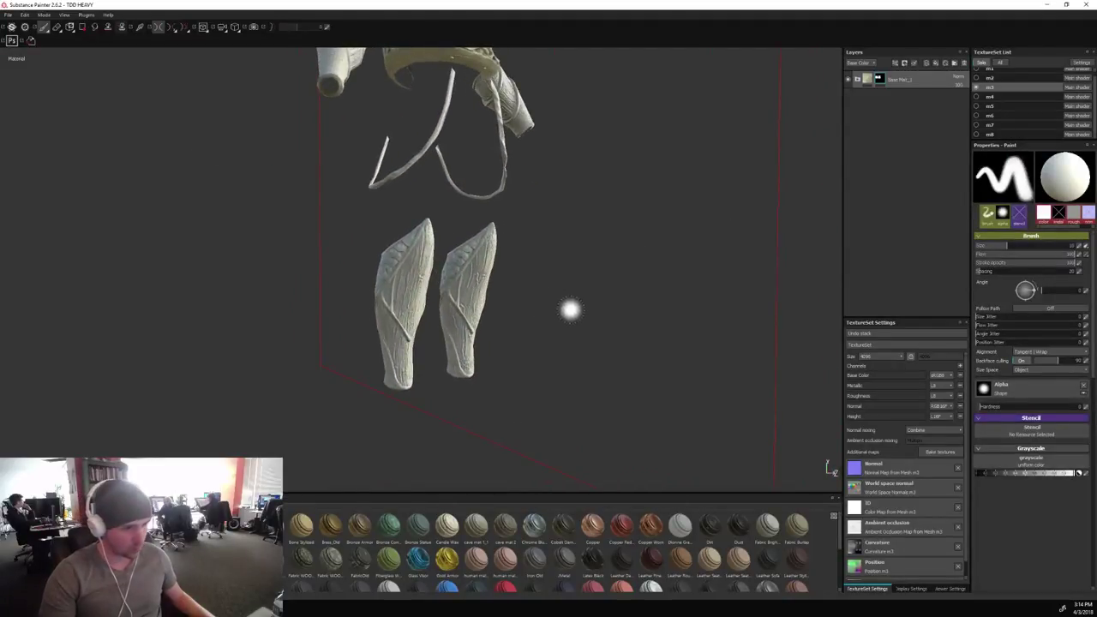
alt+drag(617, 284, 614, 281)
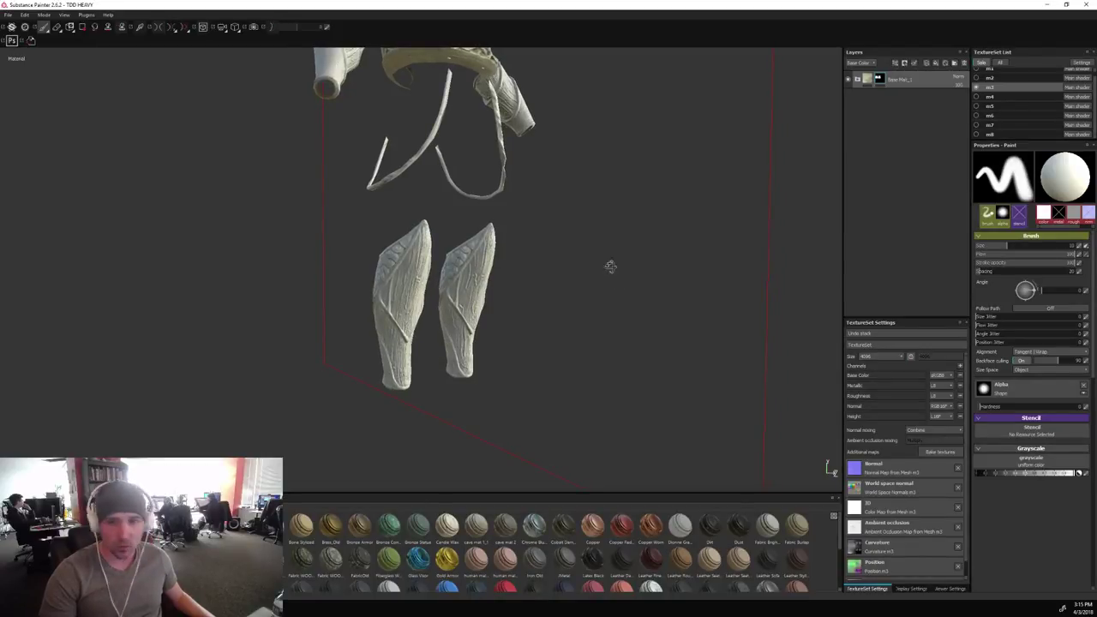
alt+drag(610, 265, 581, 217)
alt+middle_drag(580, 218, 564, 351)
alt+drag(623, 215, 649, 226)
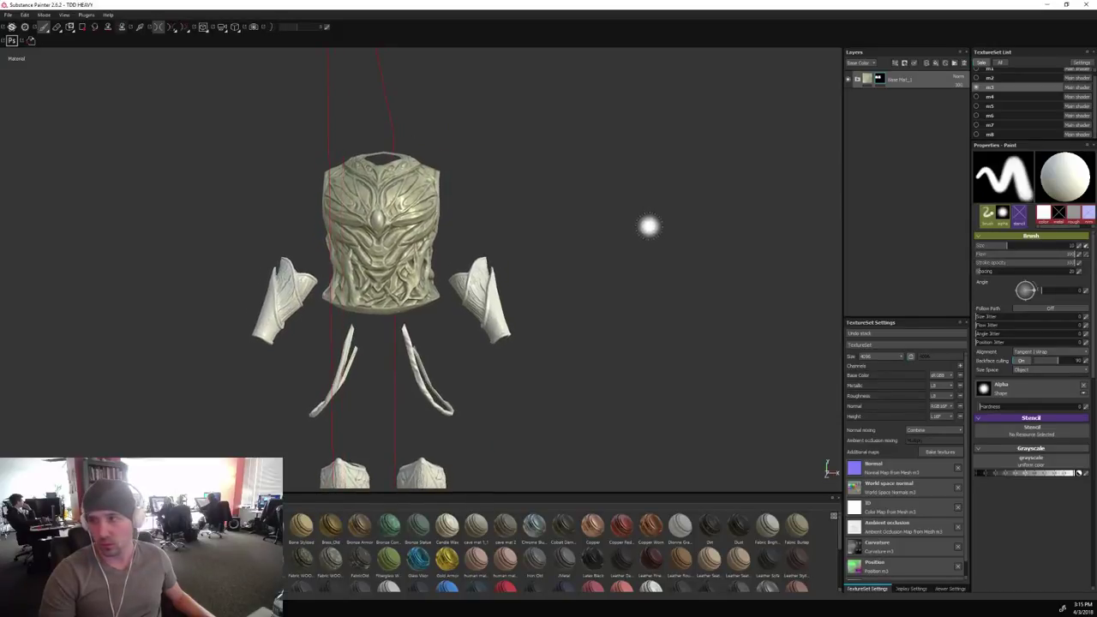
click(983, 62)
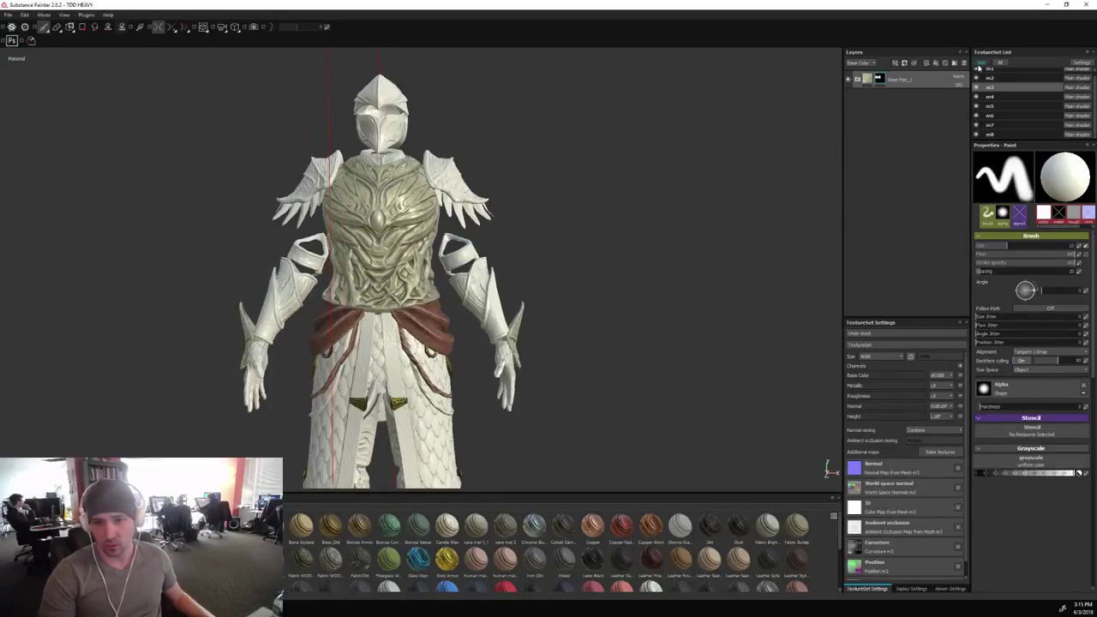
Examine the chestplate's material from the back and front against the rest of the armor.
alt+drag(605, 301, 100, 262)
shift+right_drag(100, 262, 152, 250)
alt+middle_drag(272, 229, 269, 287)
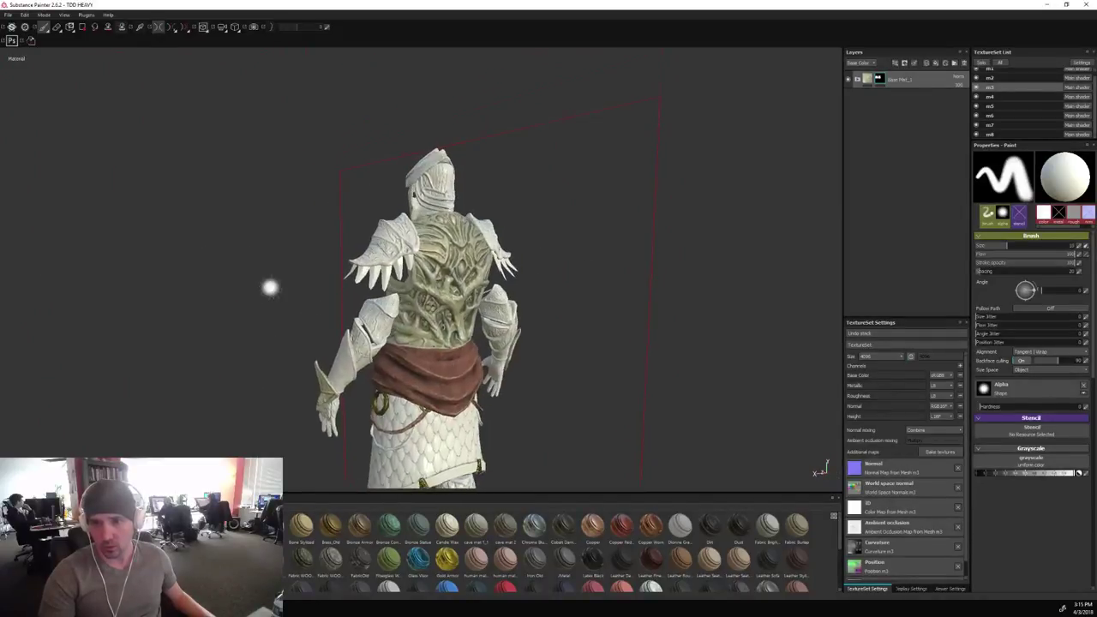
alt+drag(269, 286, 671, 287)
scroll(557, 278, up, 3)
alt+drag(562, 267, 712, 215)
shift+right_drag(712, 215, 307, 199)
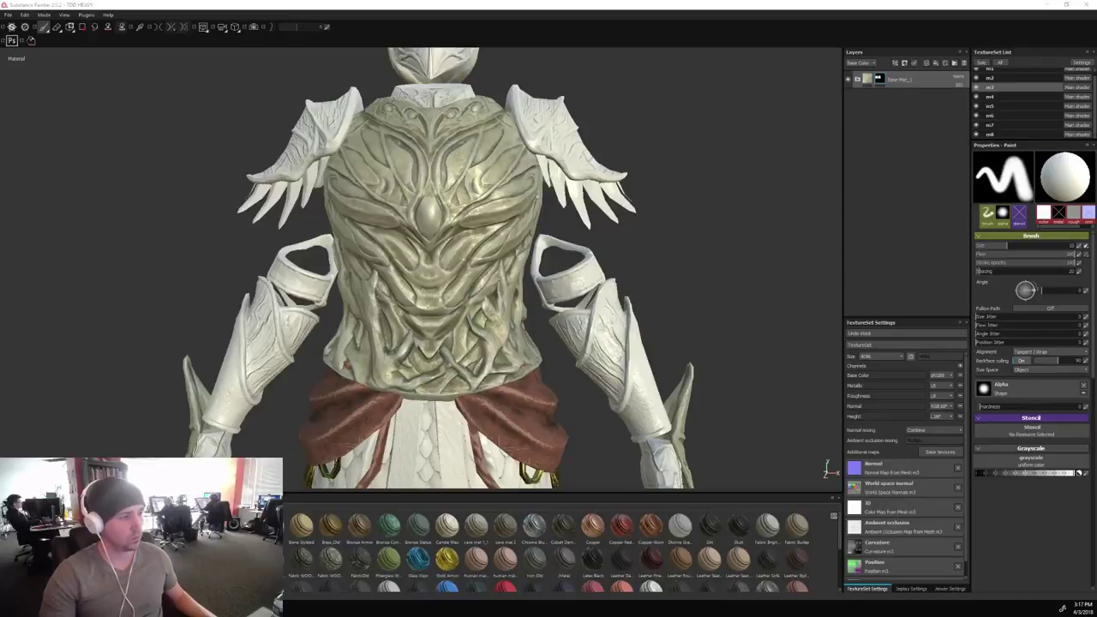
alt+drag(706, 177, 401, 289)
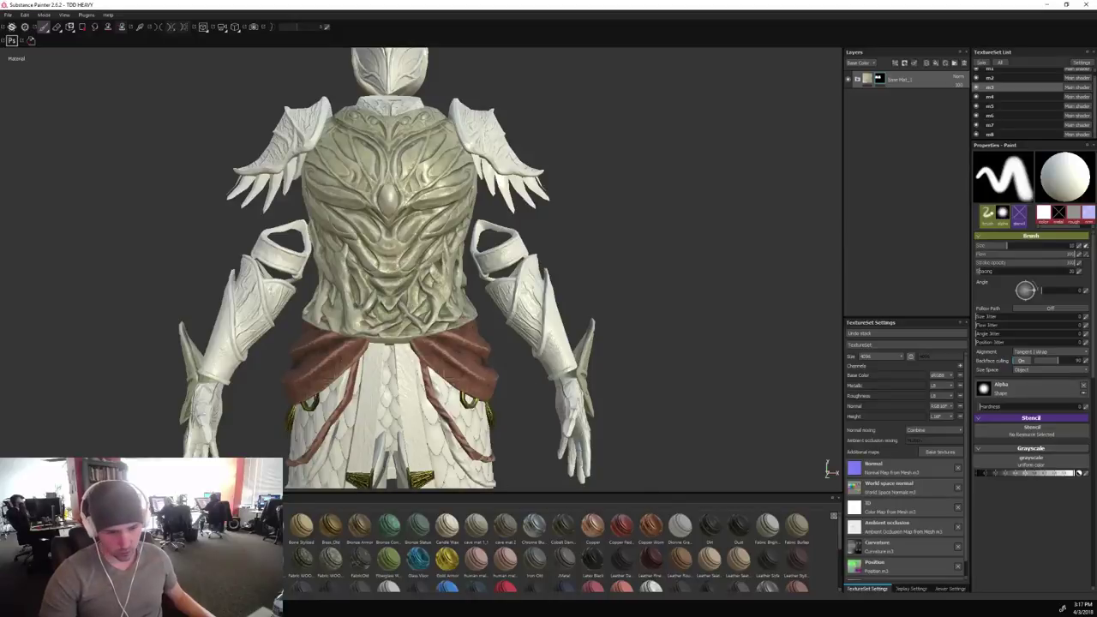
Choose the Default Hard brush and reduce its size to about 3.
click(102, 532)
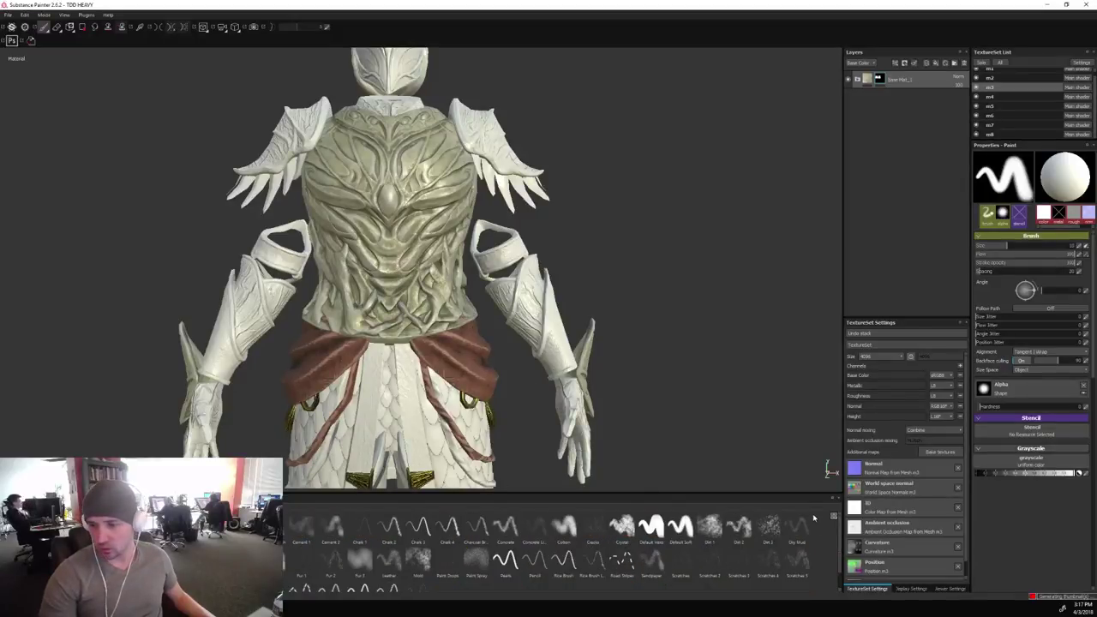
click(651, 526)
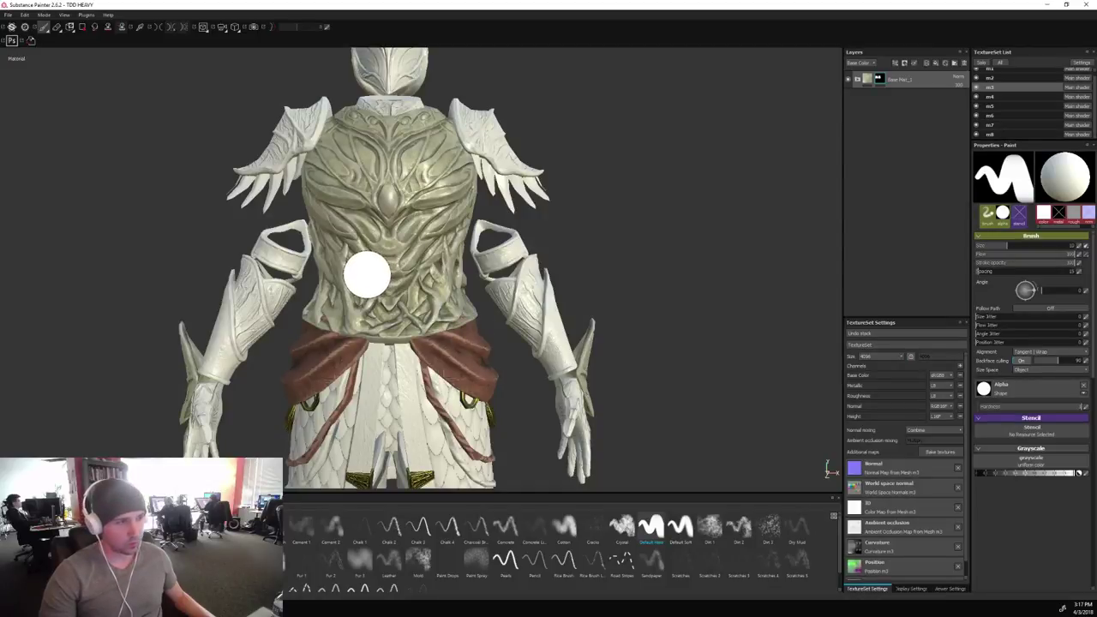
key(bracketleft)
key(bracketleft)
key(bracketleft)
key(bracketleft)
key(bracketleft)
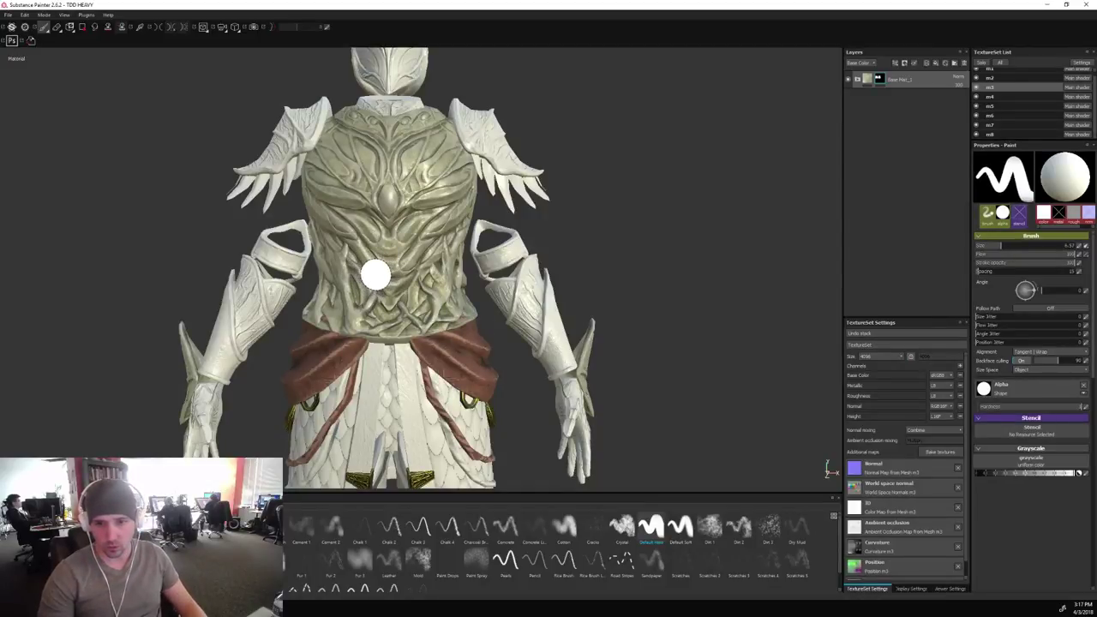
key(bracketleft)
key(bracketleft)
key(bracketleft)
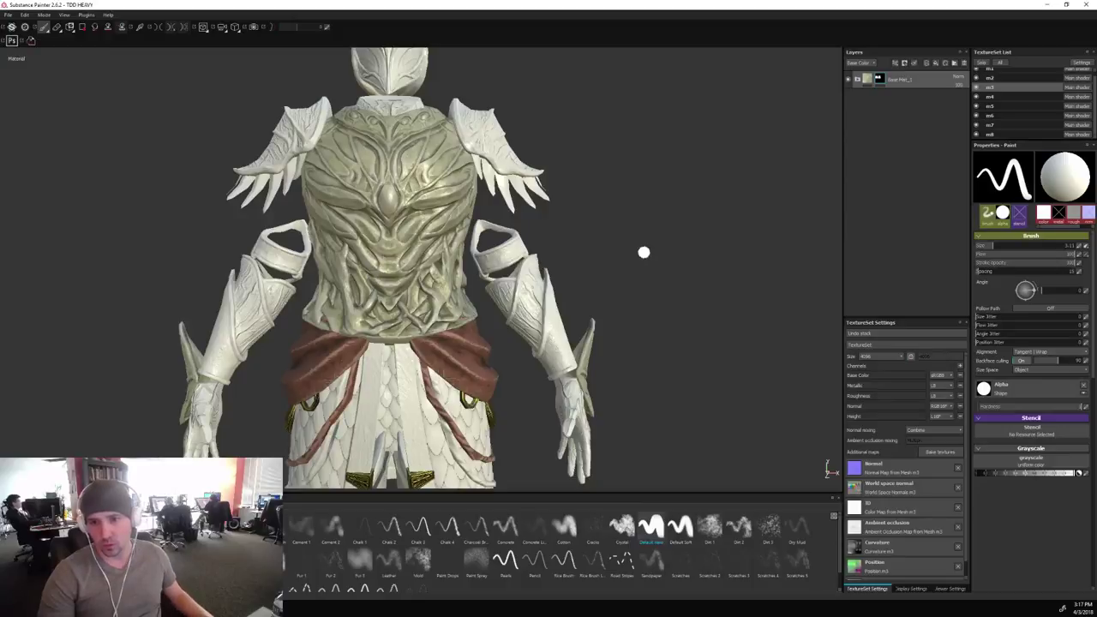
Add the Base Mat_2 smart material above the existing folder in the m3 texture set and give it a black mask.
alt+drag(647, 236, 586, 238)
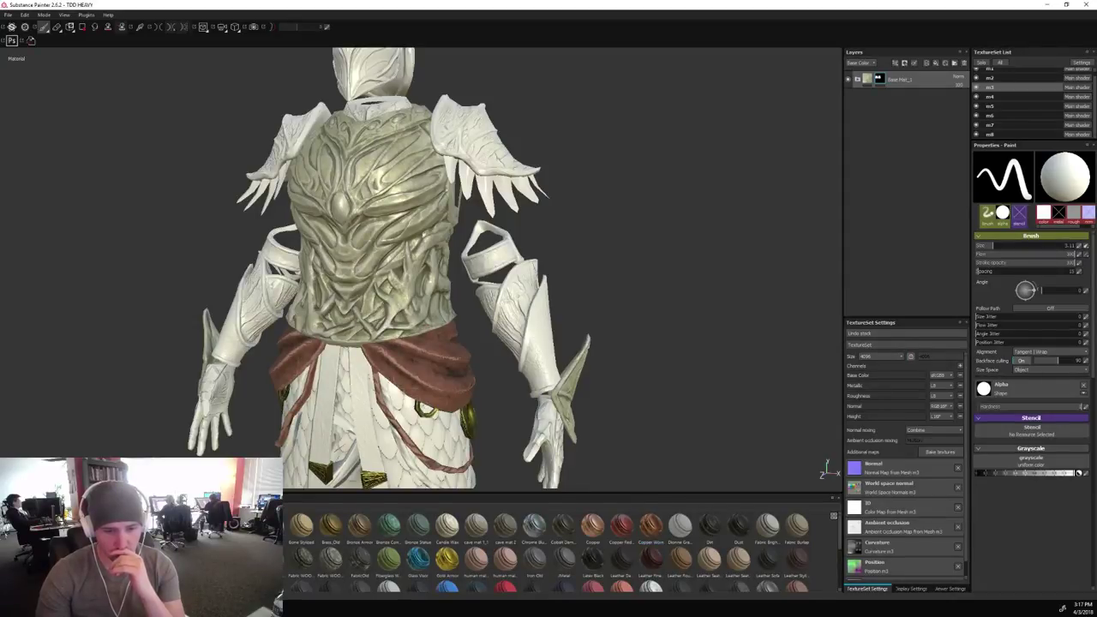
drag(273, 528, 904, 79)
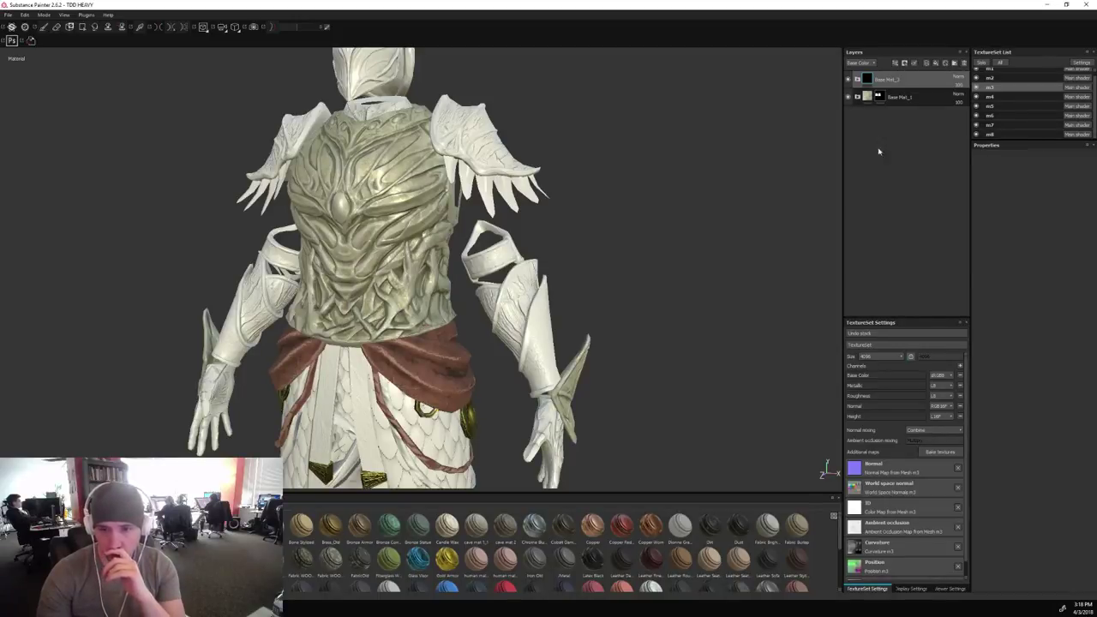
scroll(632, 255, down, 3)
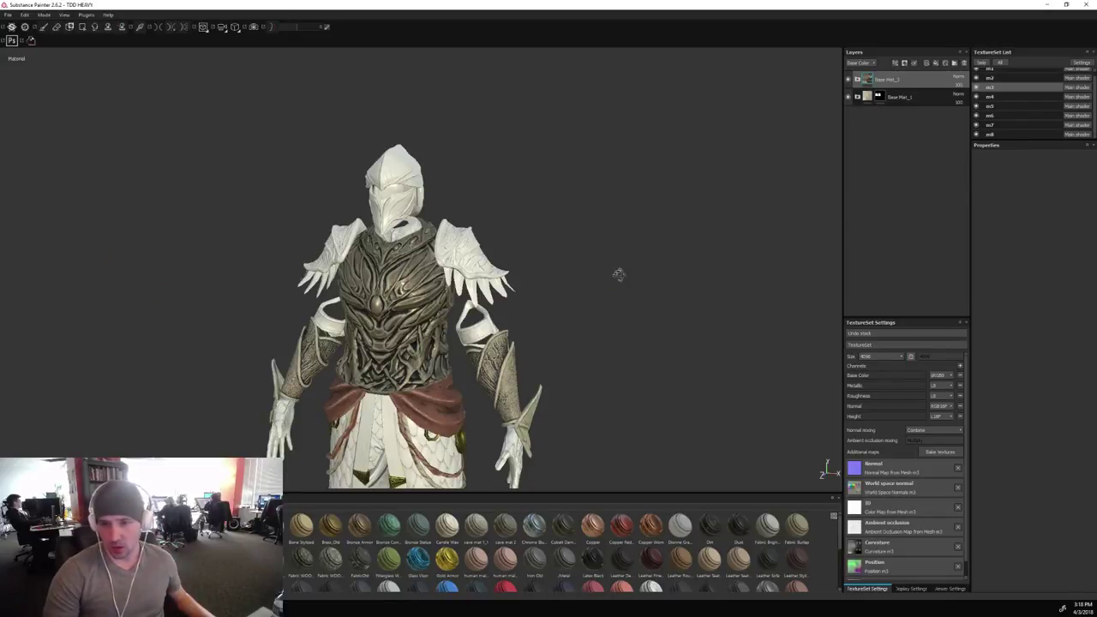
alt+drag(617, 275, 675, 257)
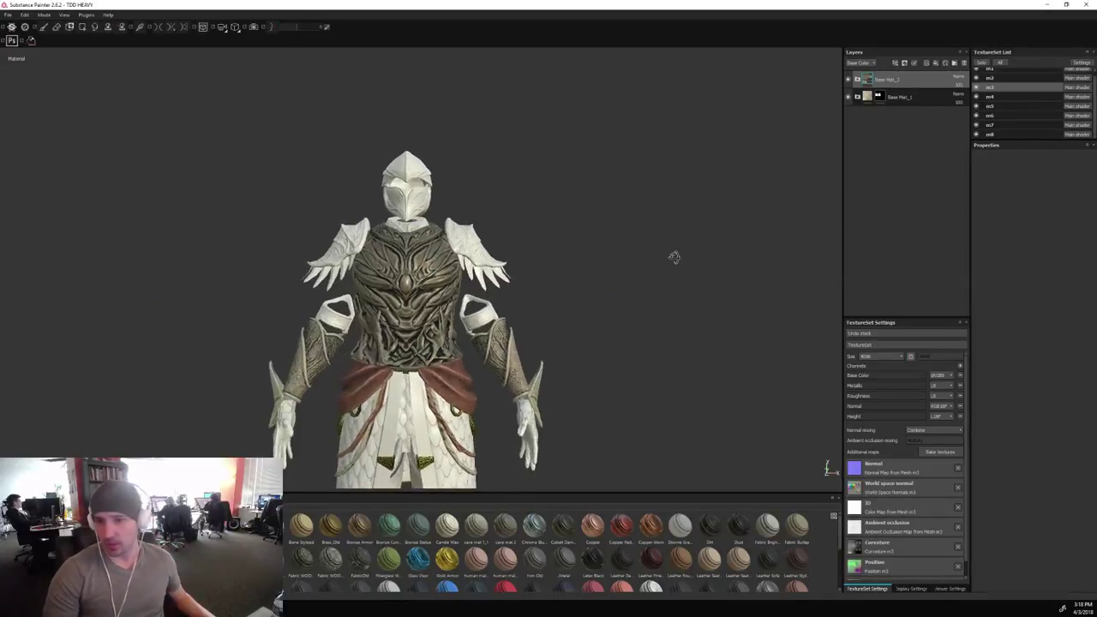
right_click(883, 81)
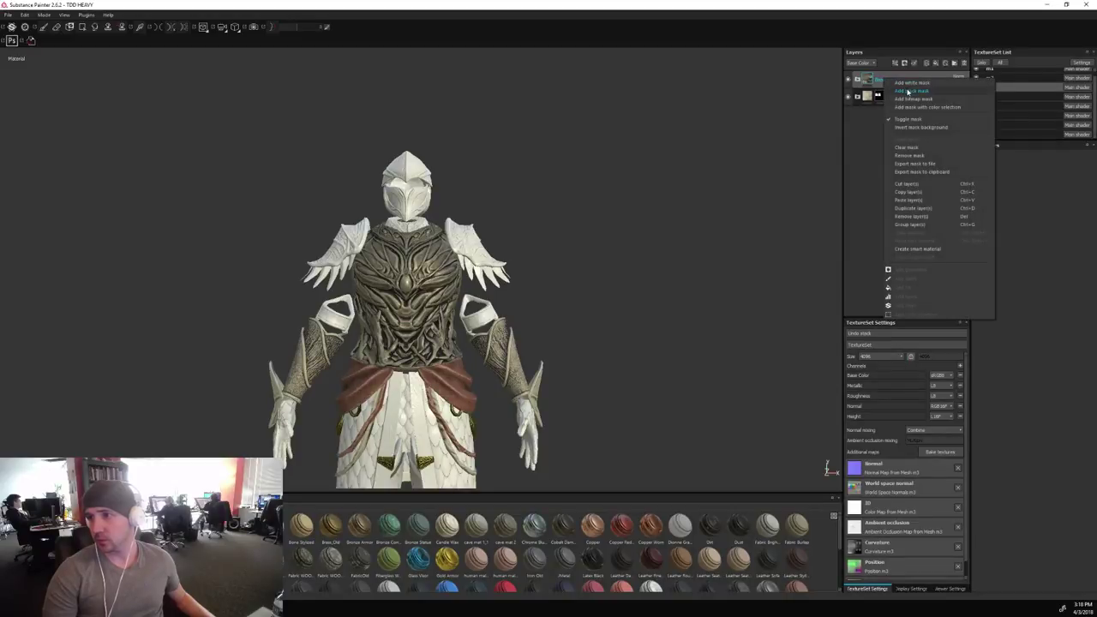
click(906, 93)
Expand the Base Mat_2 folder and delete its Dirt Drips layer.
click(856, 80)
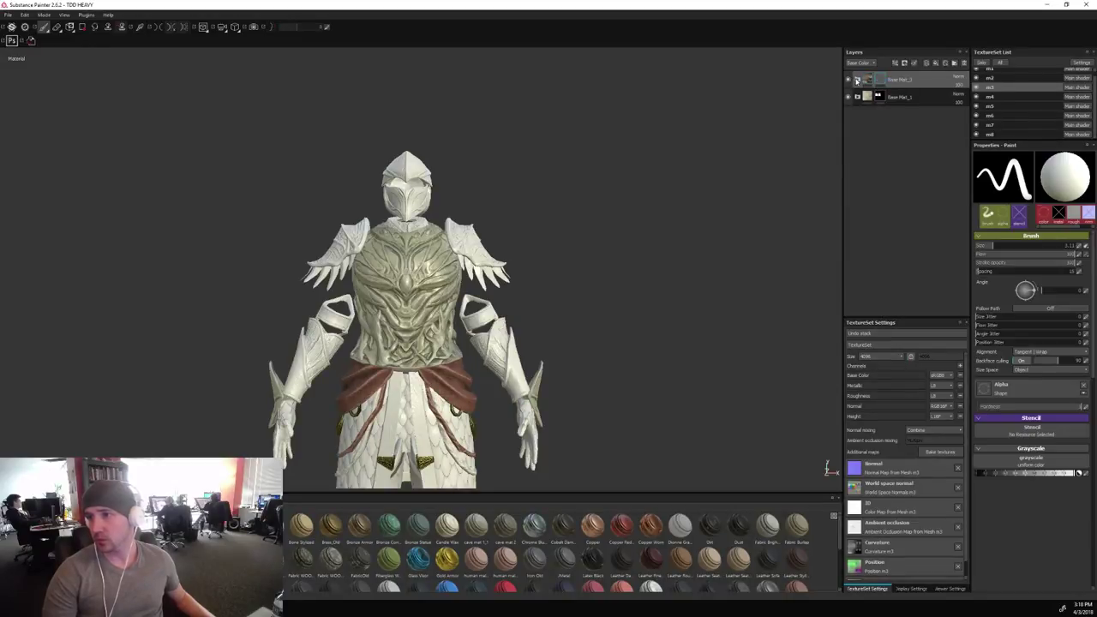
click(856, 80)
click(902, 151)
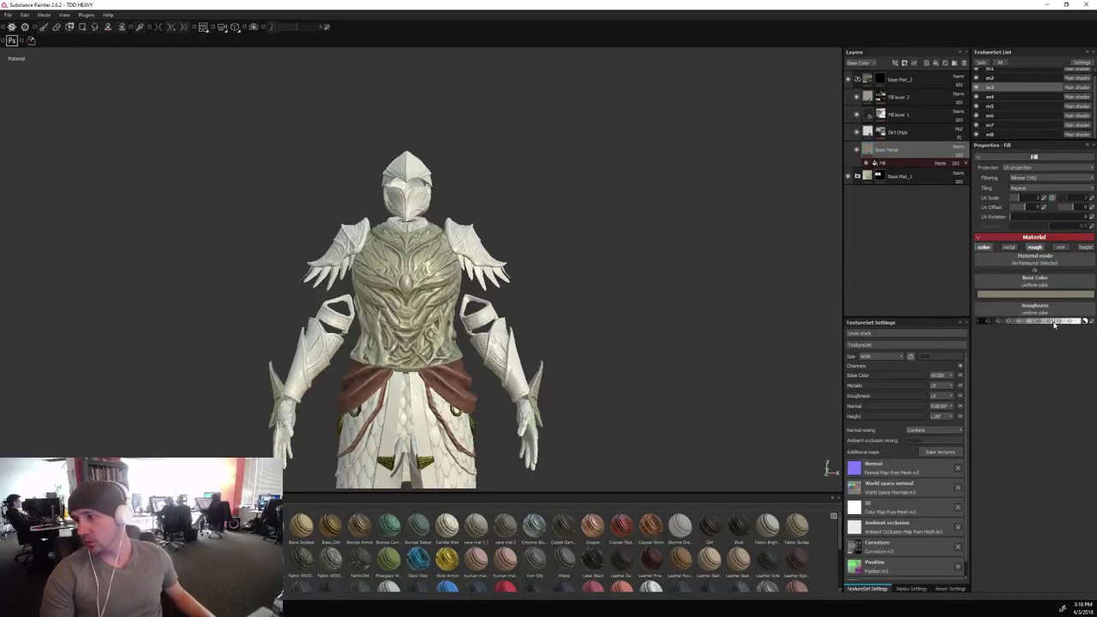
double_click(908, 133)
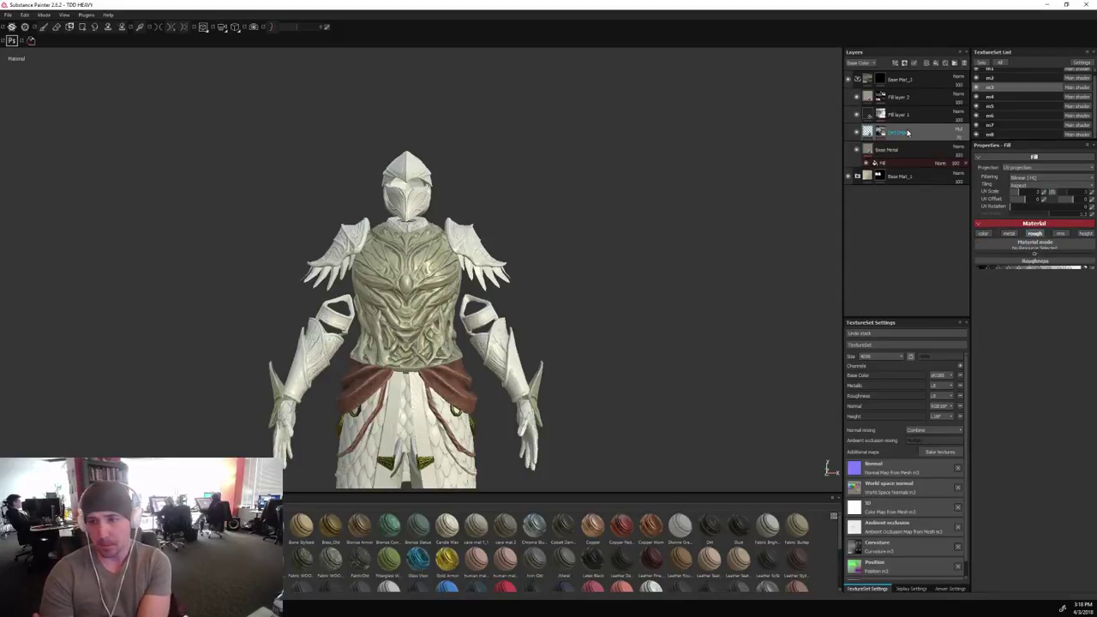
key(Return)
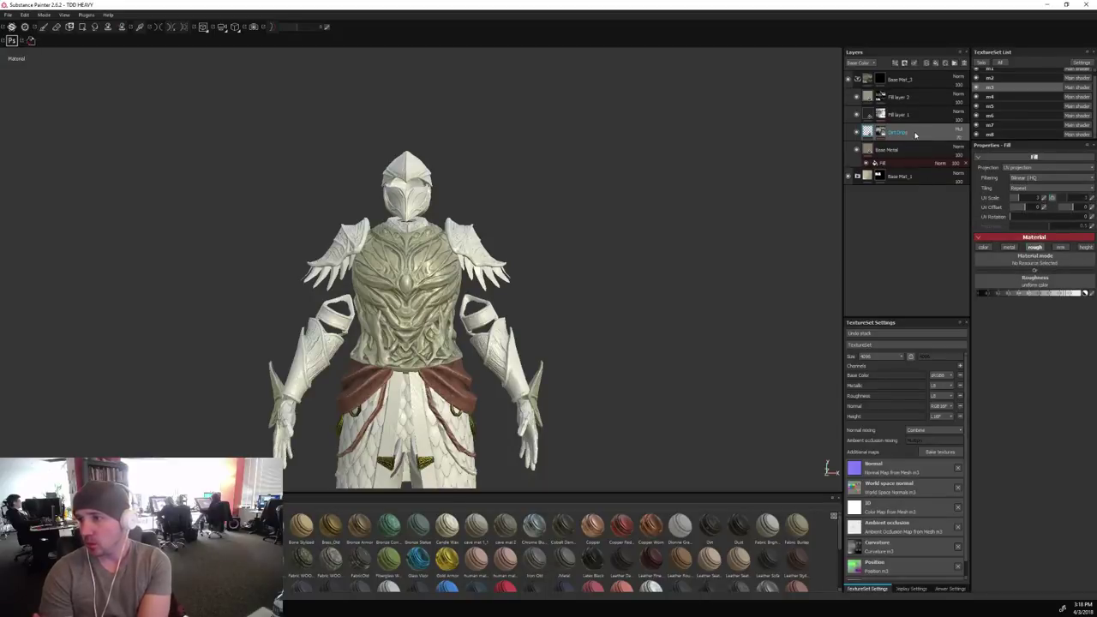
click(965, 63)
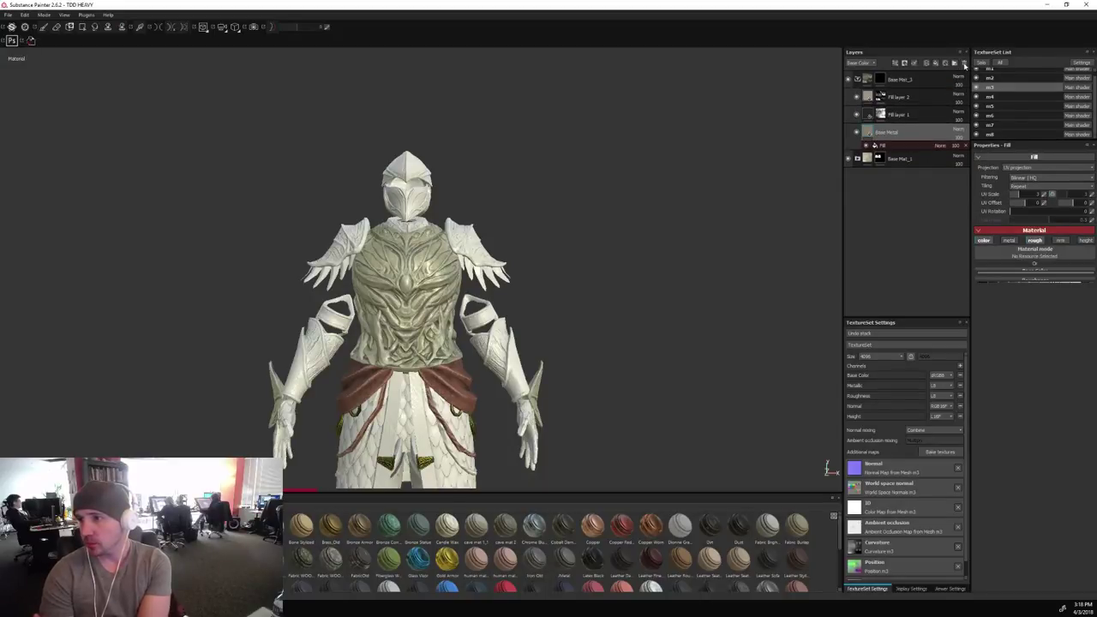
Hide Fill layer 2 in the Base Mat_2 folder and select the Base Metal layer.
click(858, 97)
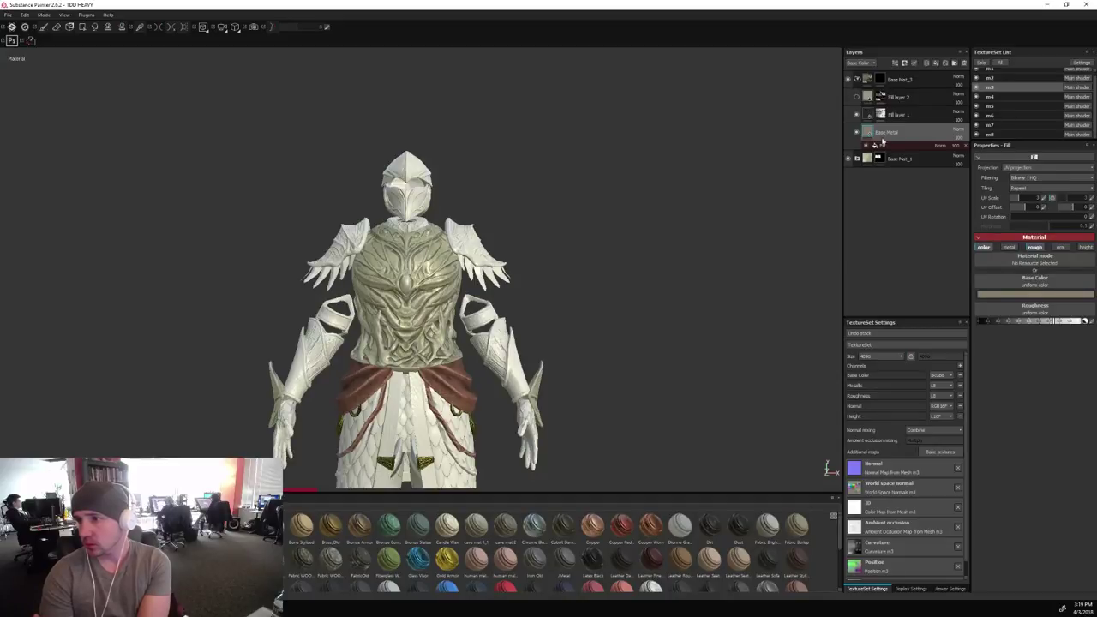
double_click(877, 133)
key(Return)
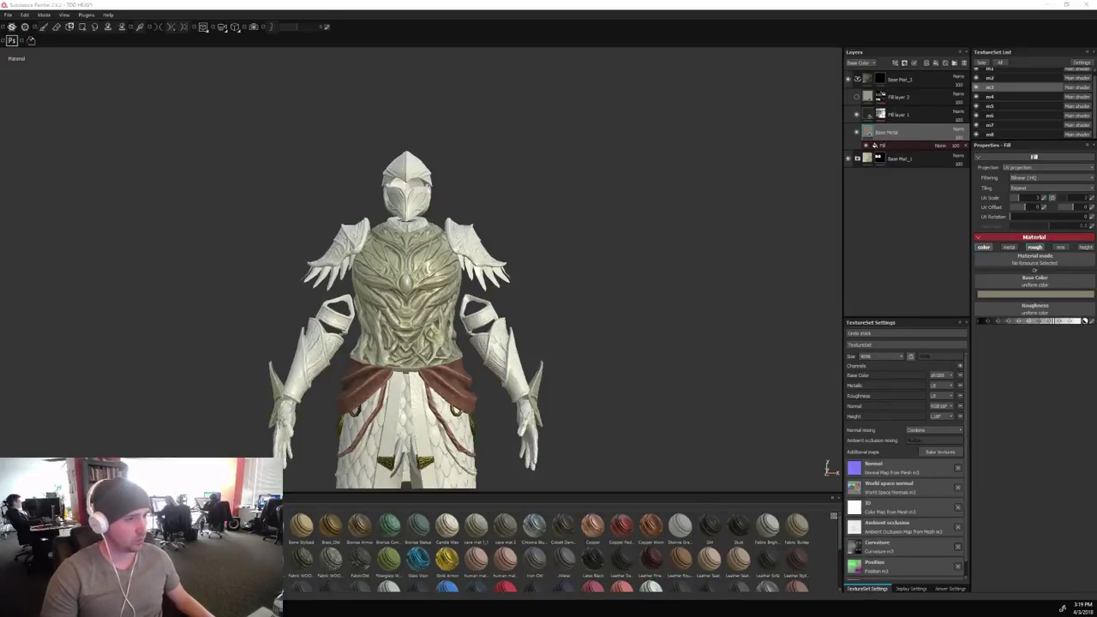
Set the Base Metal layer's base color to a saturated crimson pink.
alt+drag(664, 223, 618, 227)
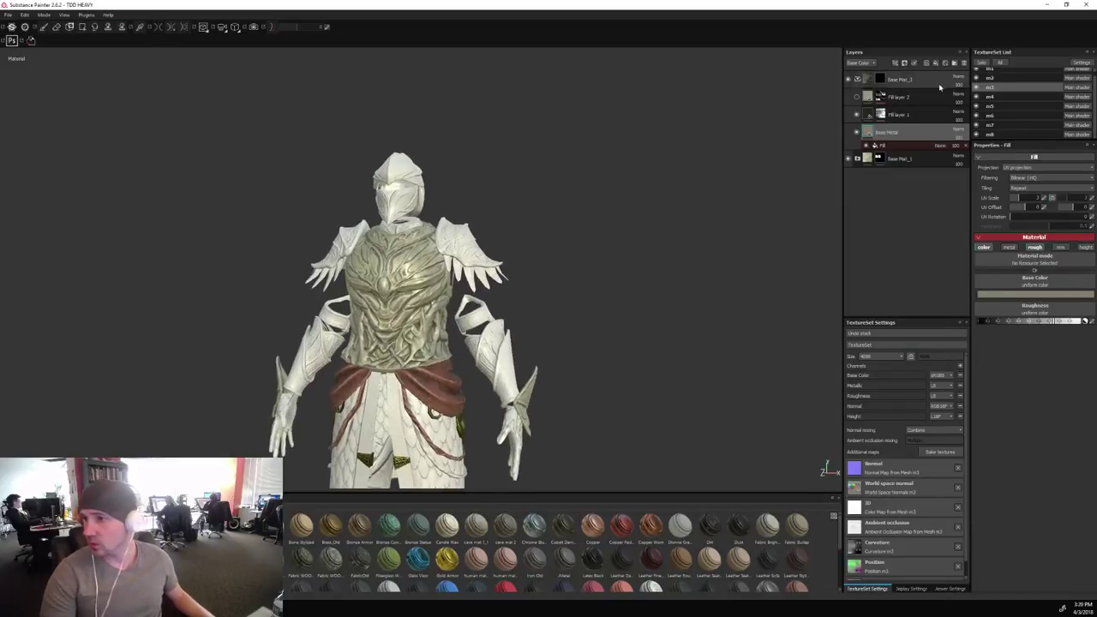
alt+right_drag(565, 205, 728, 177)
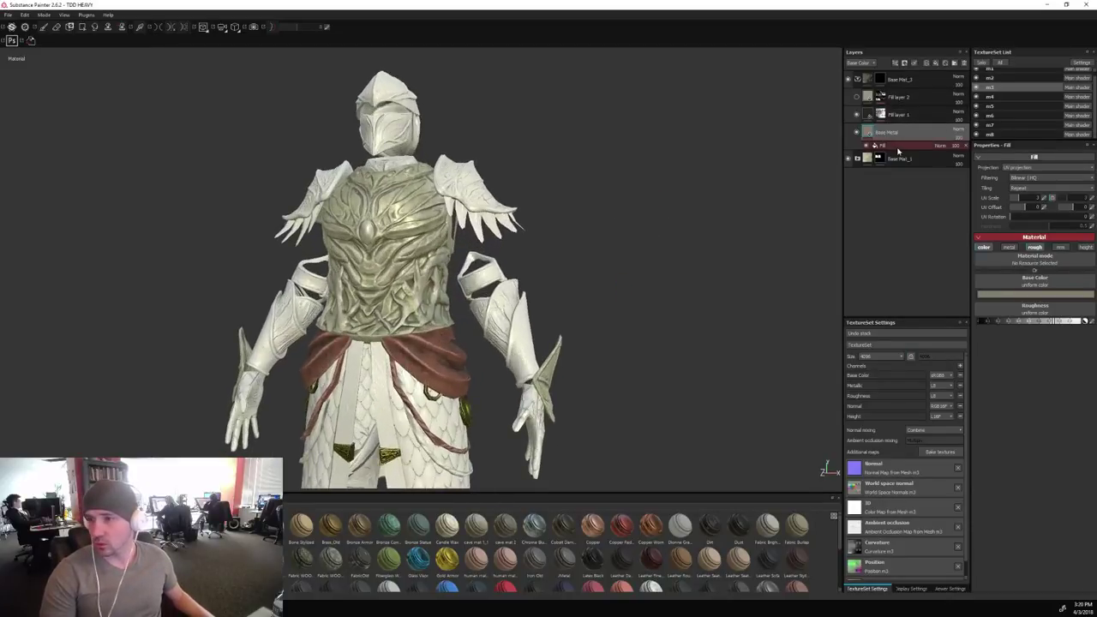
click(1021, 295)
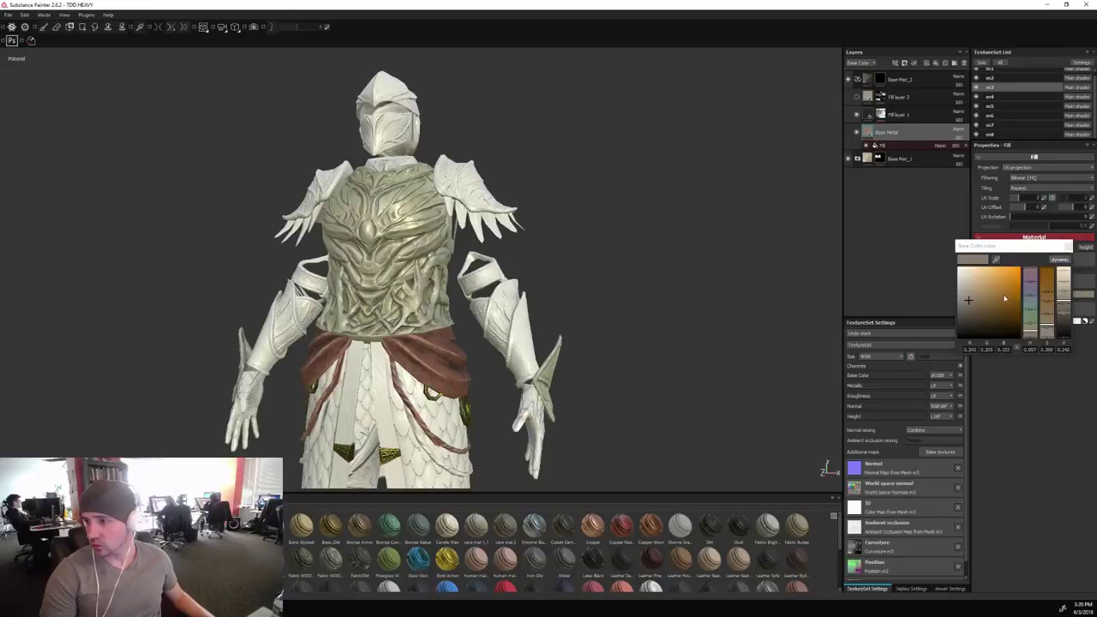
click(1060, 259)
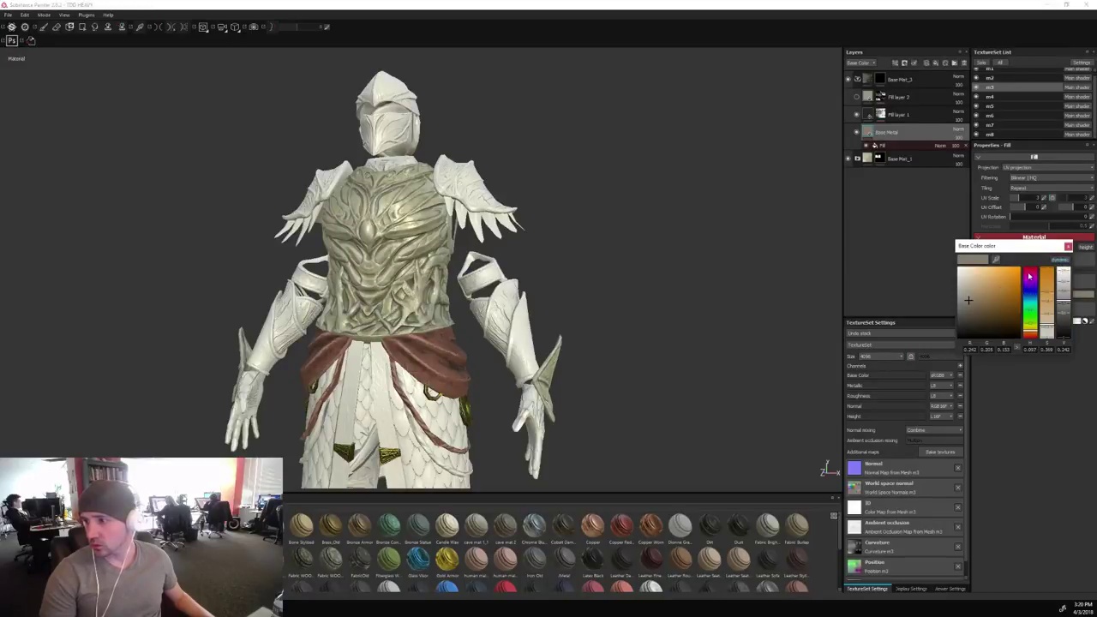
click(1030, 276)
click(1003, 288)
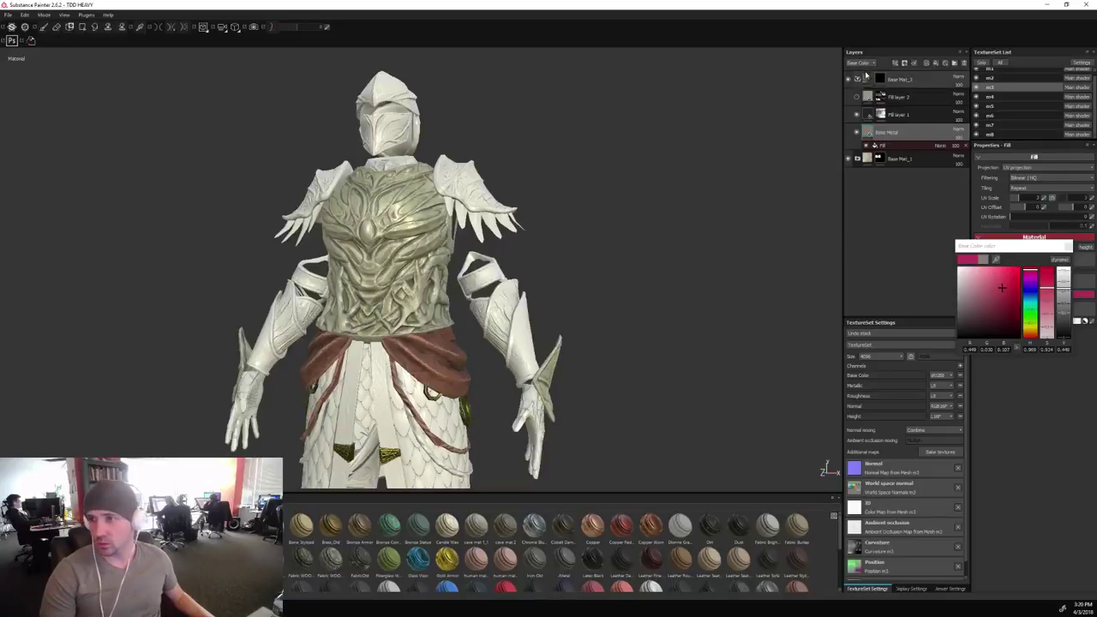
Select the Base Mat_2 mask and paint the thin roots at the chest armor's lower front in white with a brush of about 0.3.
key(1)
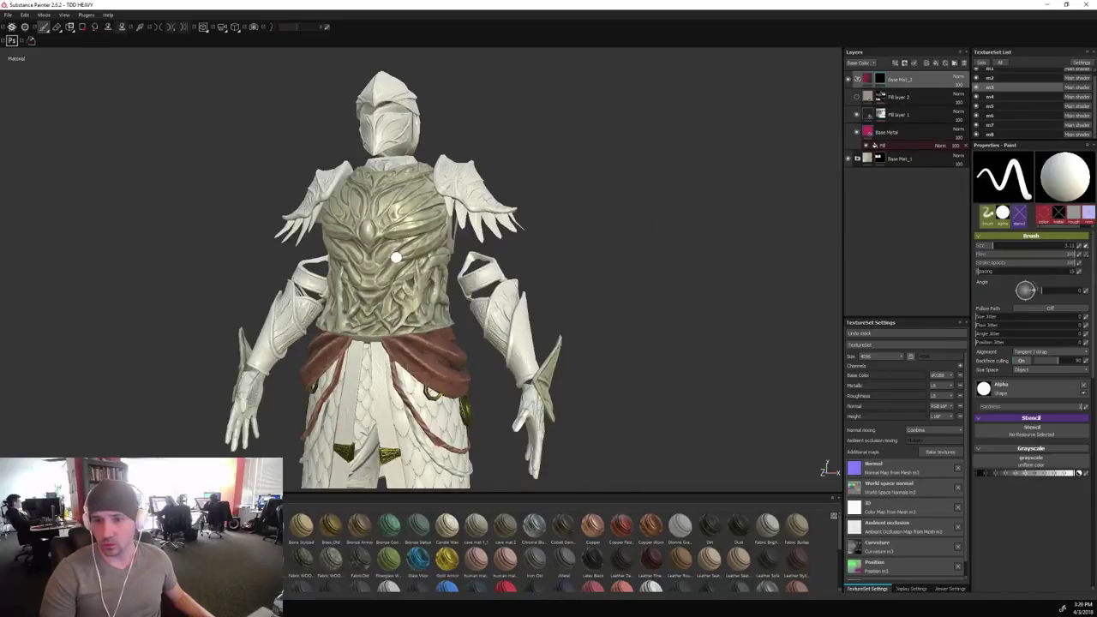
scroll(397, 258, up, 5)
alt+middle_drag(759, 219, 739, 174)
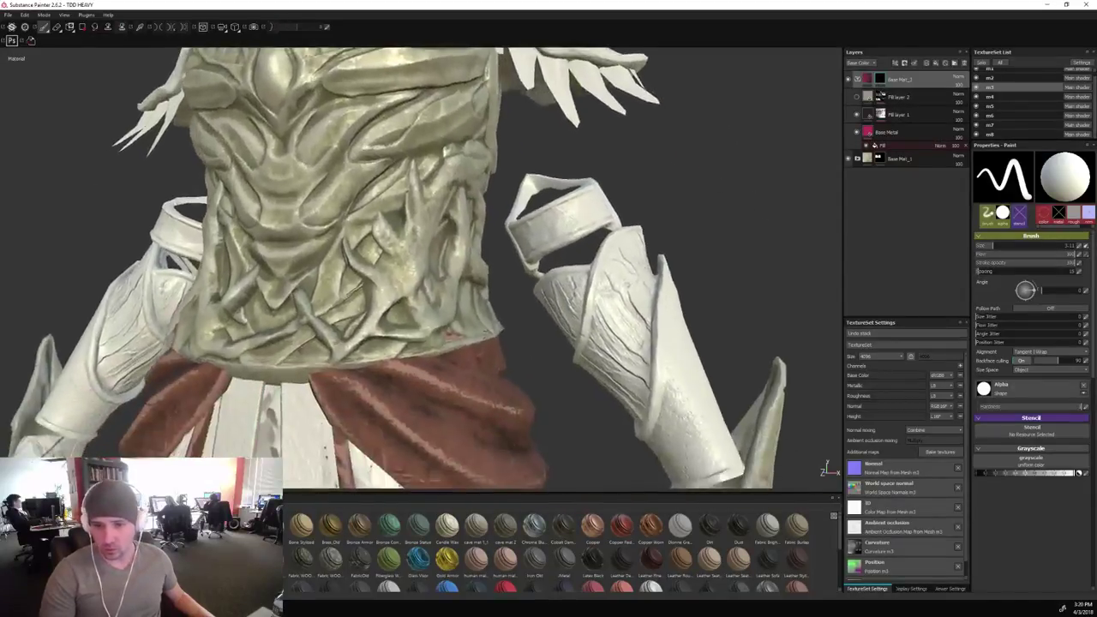
scroll(421, 277, up, 1)
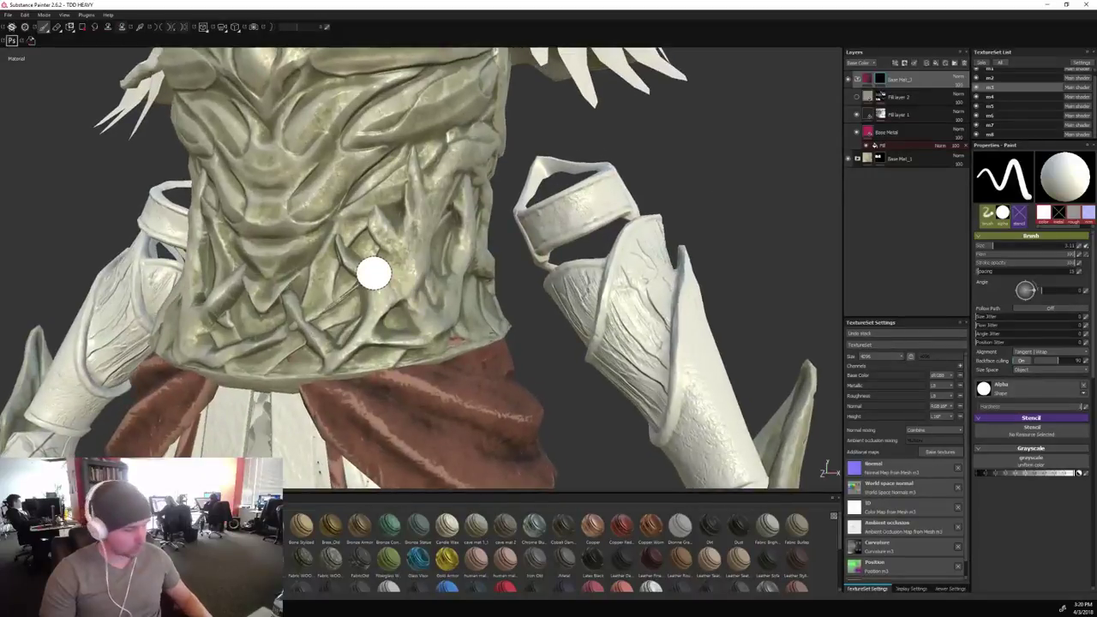
key([)
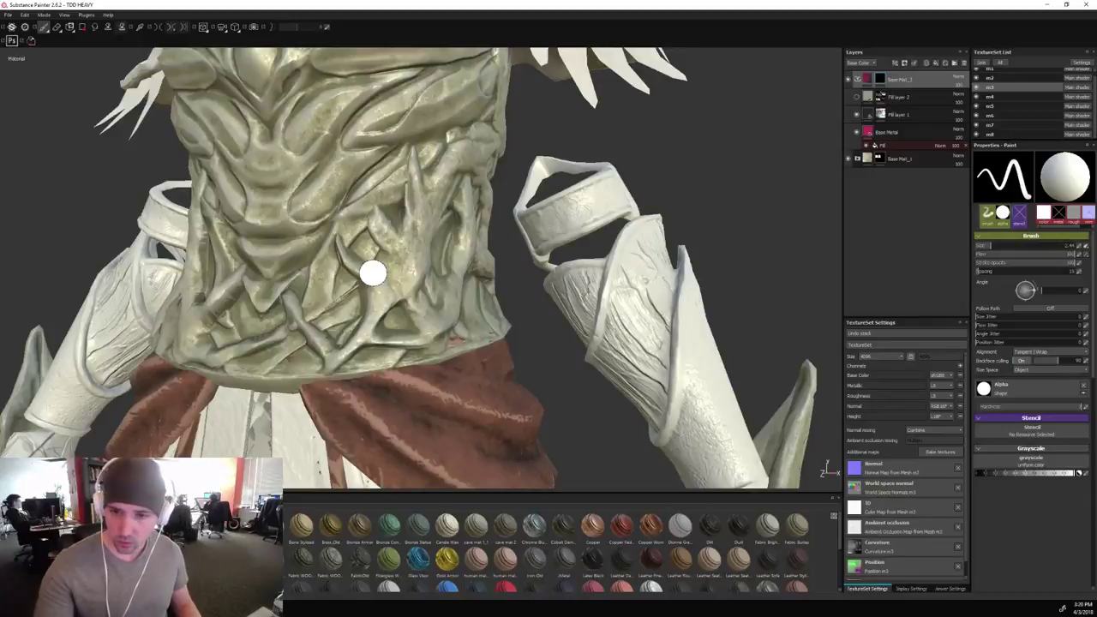
key([)
key([)
key([)
key([)
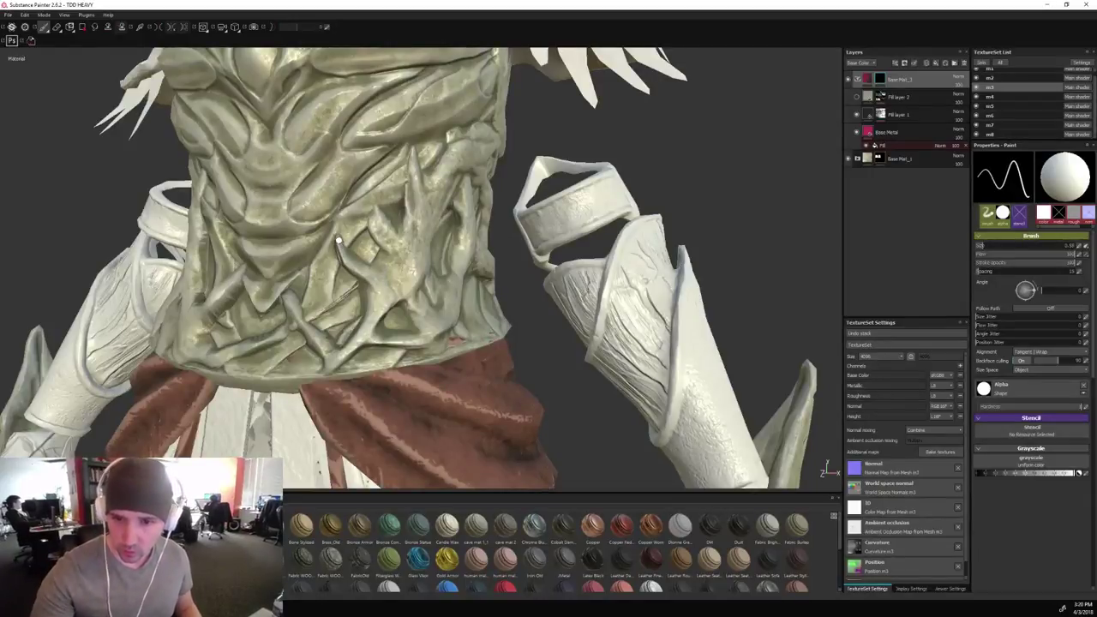
mouse_move(339, 241)
mouse_down()
mouse_move(348, 266)
mouse_move(345, 250)
mouse_move(366, 264)
mouse_move(352, 271)
mouse_up()
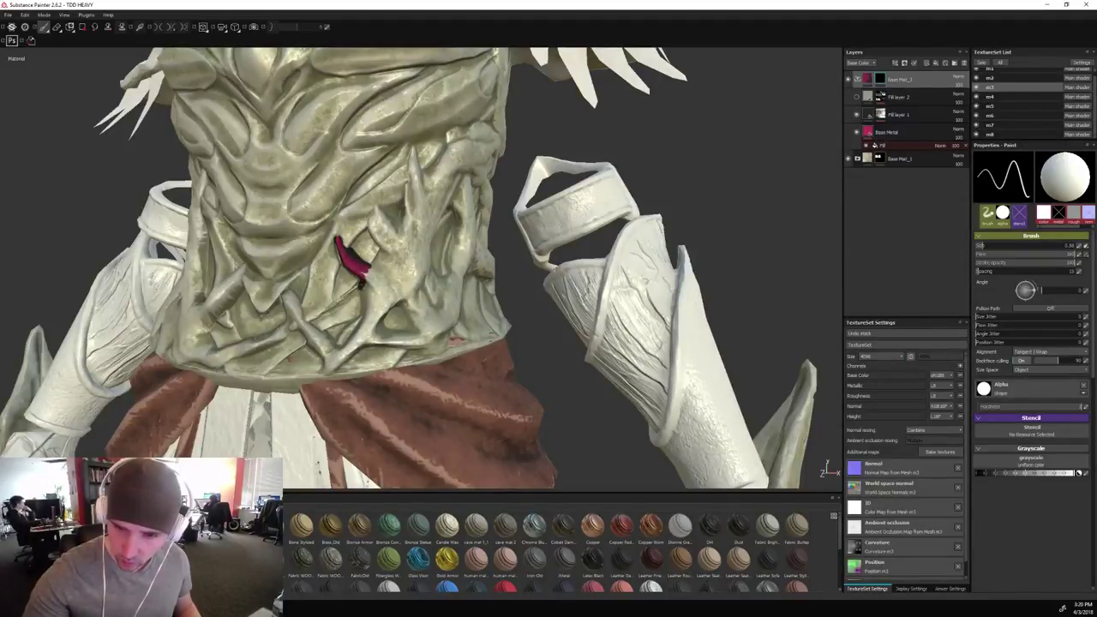
mouse_move(361, 284)
mouse_down()
mouse_move(364, 329)
mouse_move(325, 374)
mouse_move(367, 338)
mouse_move(333, 362)
mouse_up()
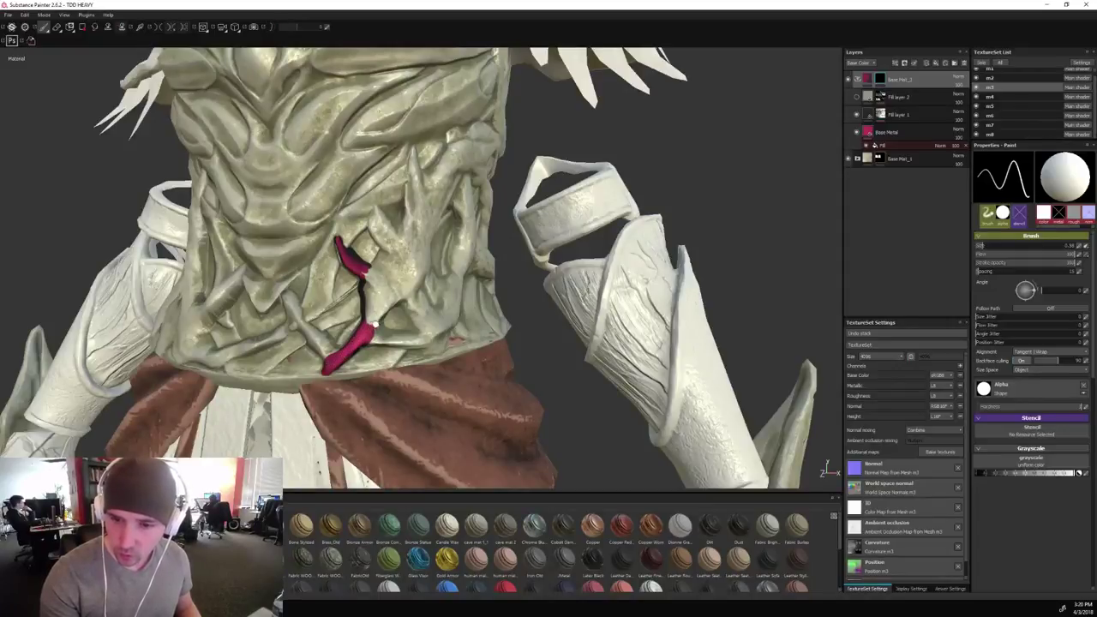
Fill in the thick roots beside the painted branch on the Base Mat_2 mask, adjusting the brush size up to about 1.3.
mouse_move(370, 327)
mouse_down()
mouse_move(409, 281)
mouse_move(393, 241)
mouse_up()
ctrl+right_drag(392, 260, 413, 259)
mouse_move(387, 288)
mouse_down()
mouse_move(383, 261)
mouse_move(391, 273)
mouse_move(413, 250)
mouse_move(418, 224)
mouse_move(420, 301)
mouse_move(416, 259)
mouse_move(443, 310)
mouse_move(433, 330)
mouse_move(450, 296)
mouse_move(443, 276)
mouse_up()
ctrl+right_drag(377, 279, 369, 273)
mouse_move(367, 272)
mouse_down()
mouse_move(377, 338)
mouse_move(383, 322)
mouse_up()
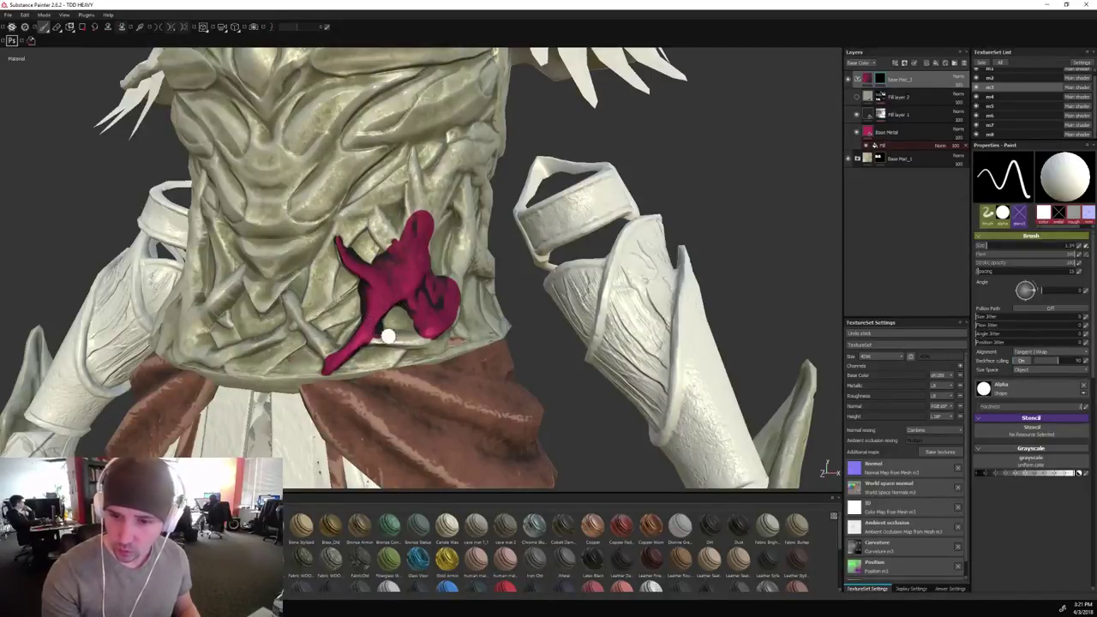
mouse_move(388, 336)
mouse_down()
mouse_move(376, 339)
mouse_move(396, 341)
mouse_up()
drag(417, 332, 384, 333)
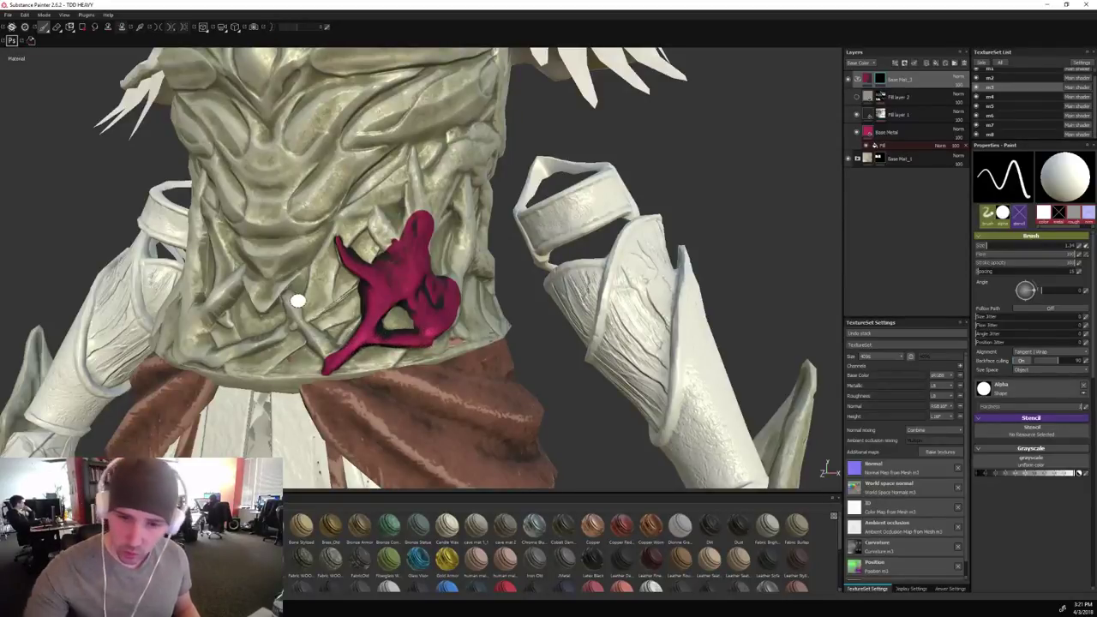
Reduce the brush slightly and paint the thin roots branching off both sides and the top of the masked area.
key(bracketleft)
drag(288, 300, 324, 350)
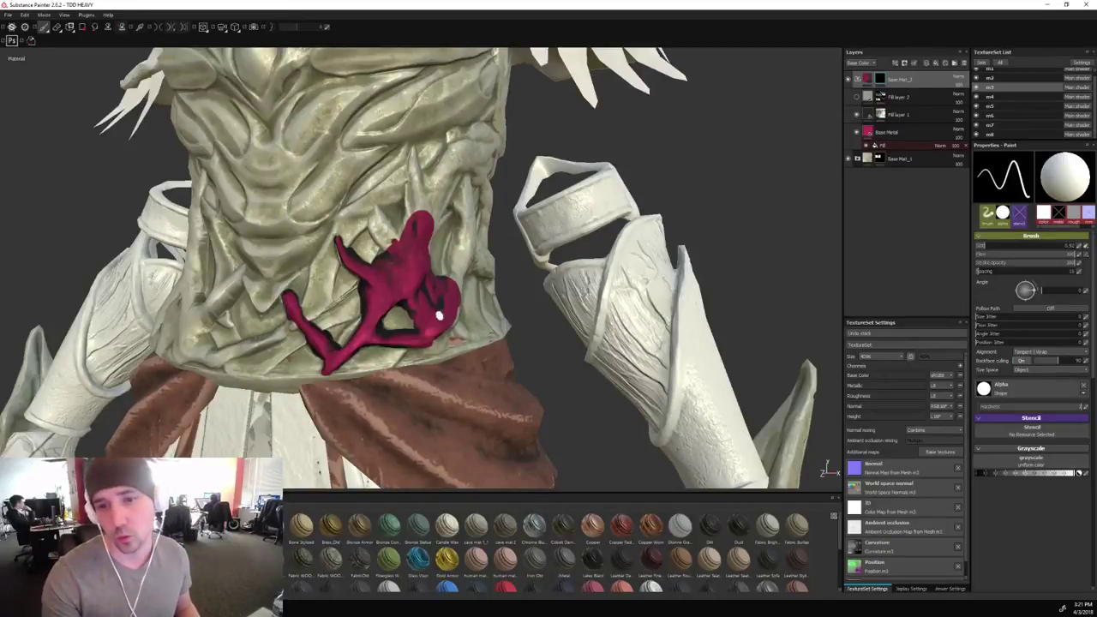
scroll(446, 282, down, 2)
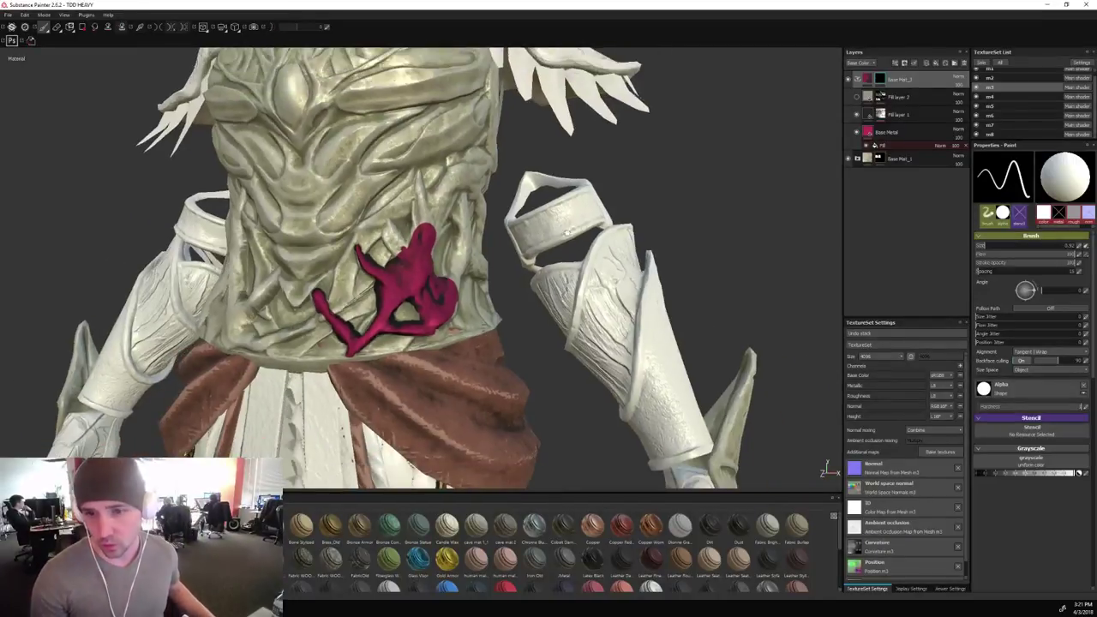
mouse_move(665, 167)
alt+mouse_down()
mouse_move(695, 166)
mouse_move(686, 181)
mouse_move(638, 178)
alt+mouse_up()
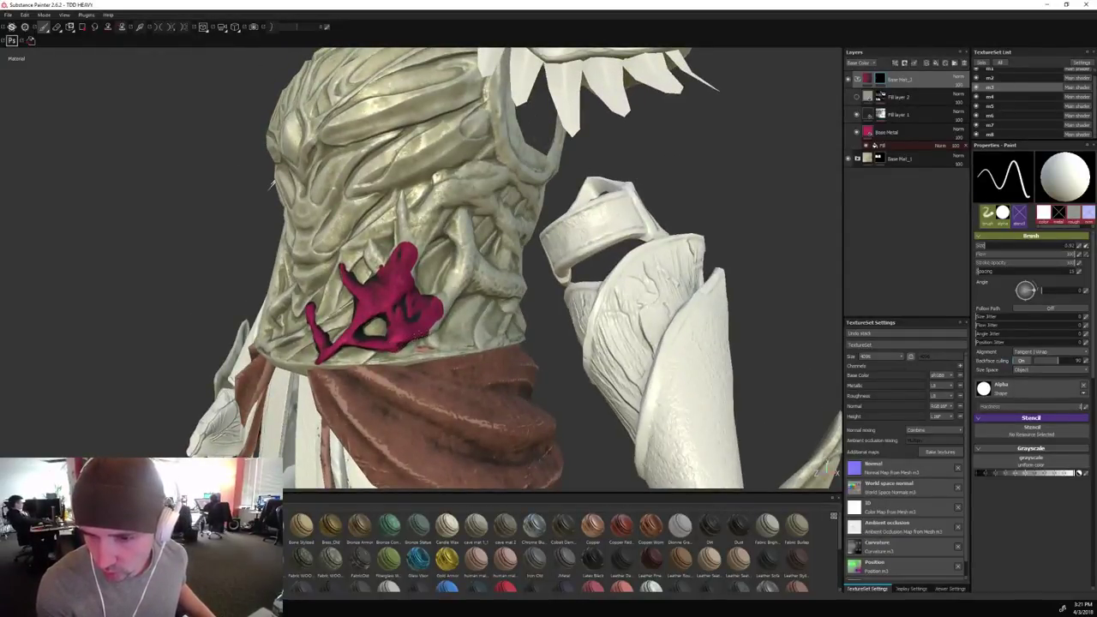
mouse_move(439, 326)
mouse_down()
mouse_move(467, 276)
mouse_move(454, 275)
mouse_move(440, 297)
mouse_move(463, 268)
mouse_up()
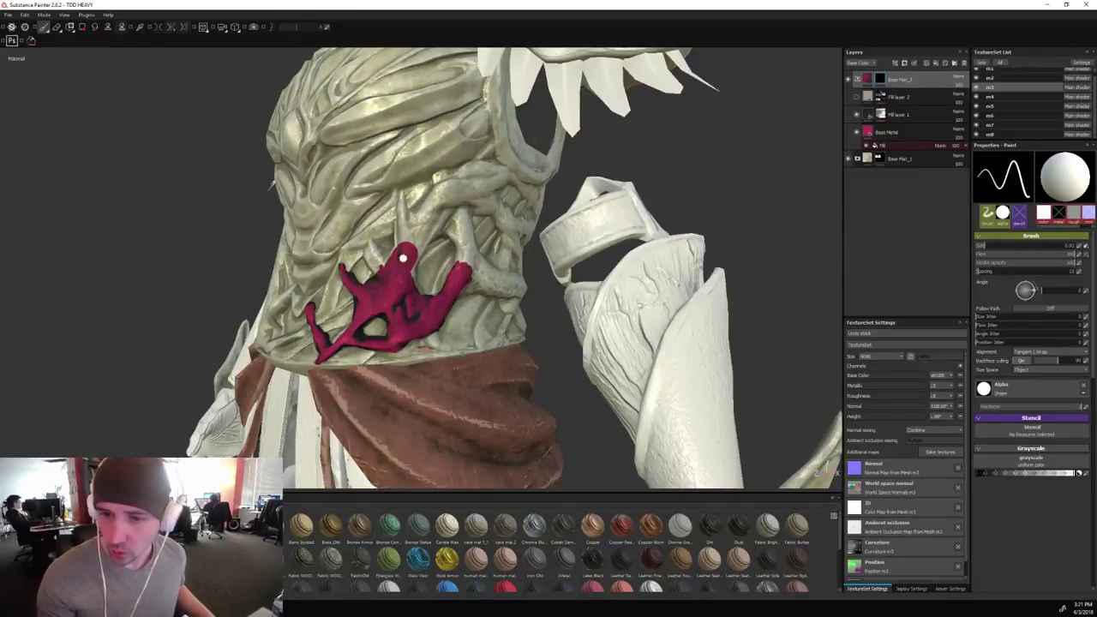
mouse_move(371, 242)
mouse_down()
mouse_move(379, 265)
mouse_move(369, 255)
mouse_up()
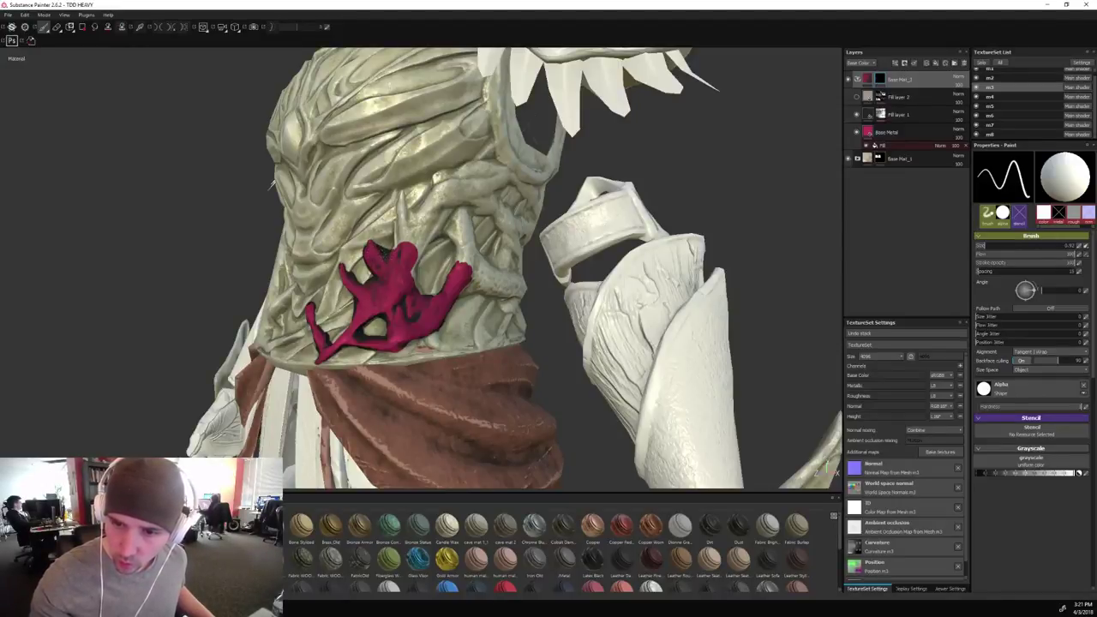
mouse_move(397, 233)
mouse_down()
mouse_move(399, 202)
mouse_move(406, 245)
mouse_up()
key(x)
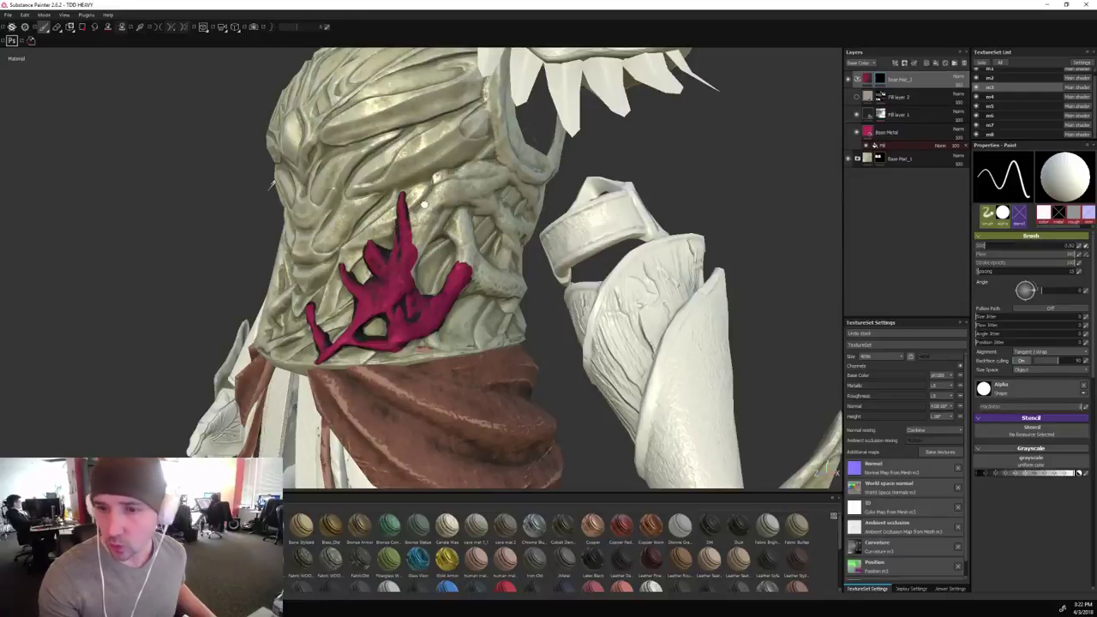
Extend the mask along the upper root running from the masked area toward the armhole.
drag(414, 215, 447, 184)
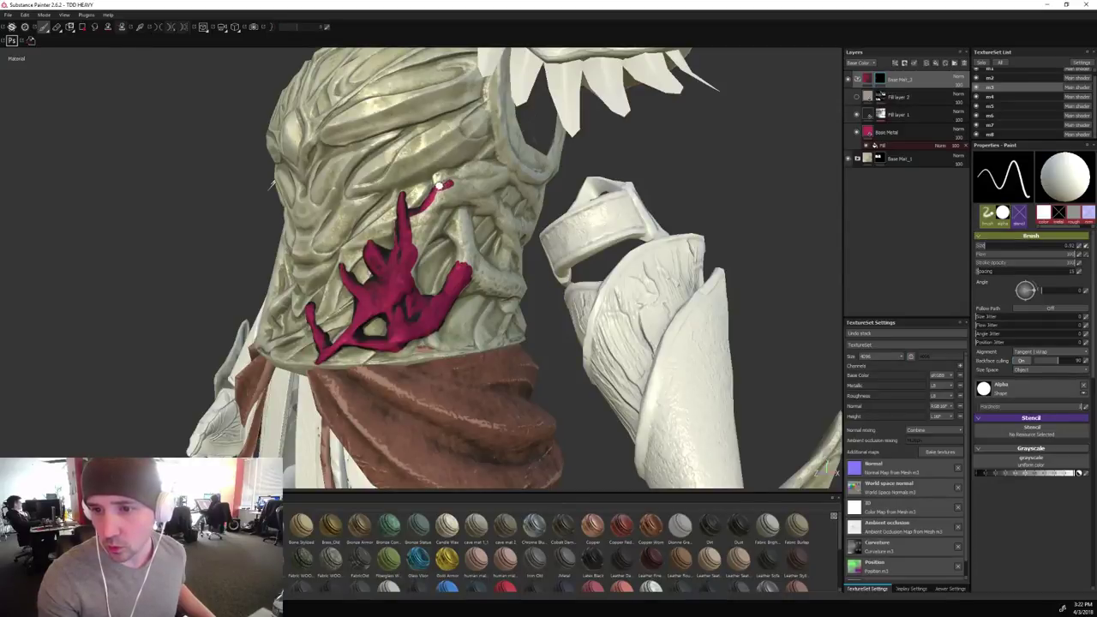
drag(458, 183, 499, 175)
mouse_move(693, 166)
alt+mouse_down()
mouse_move(666, 213)
mouse_move(681, 195)
alt+mouse_up()
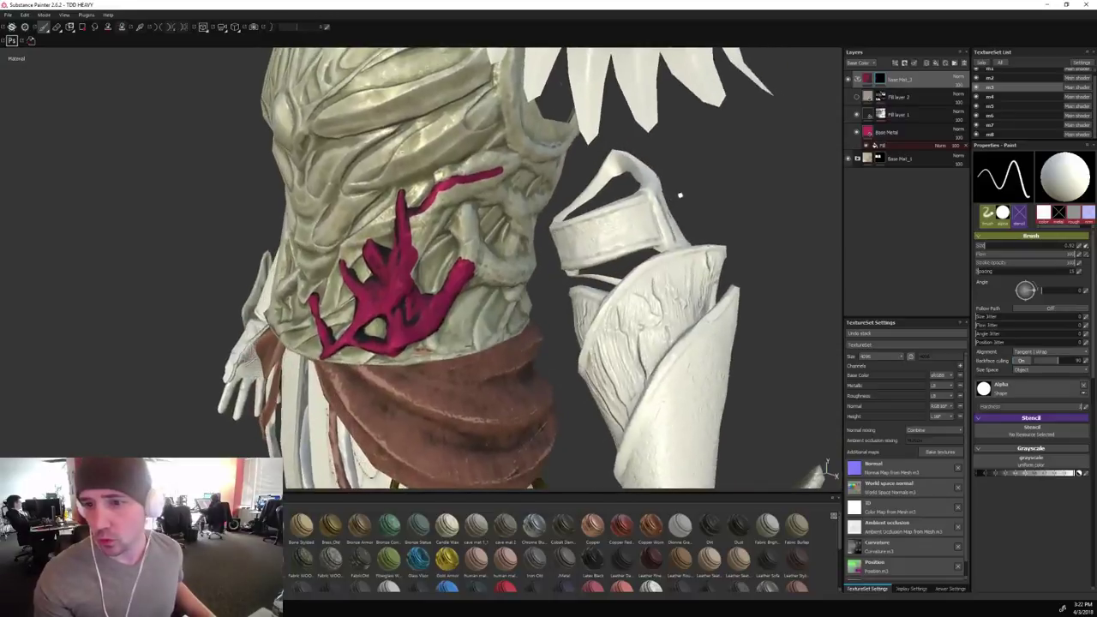
mouse_move(437, 176)
mouse_down()
mouse_move(495, 151)
mouse_move(446, 176)
mouse_move(488, 167)
mouse_up()
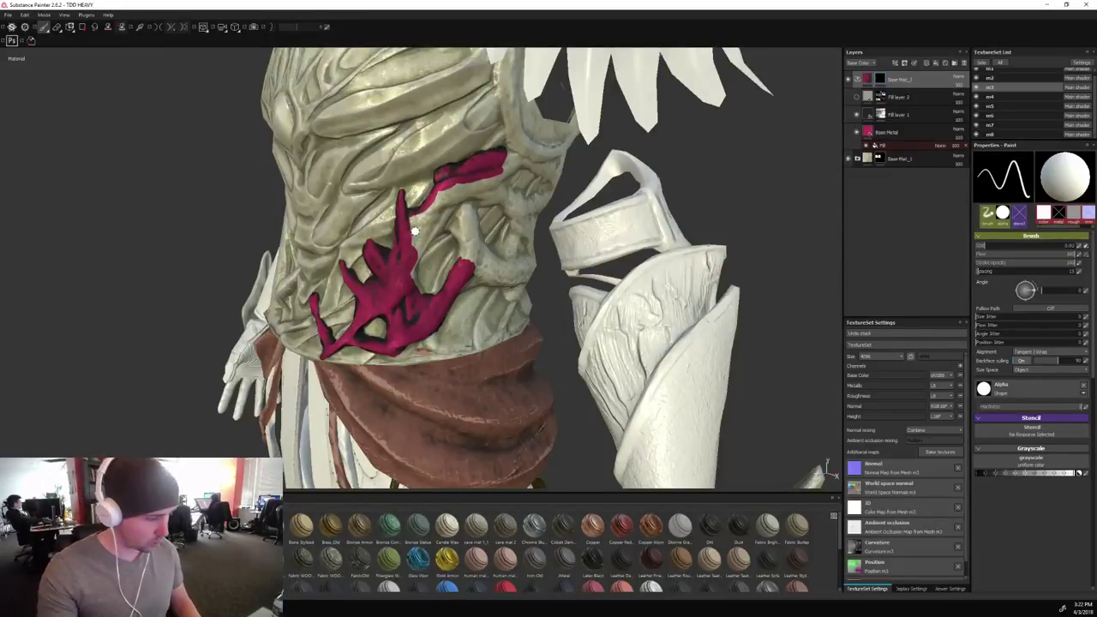
Enlarge the brush and fill the roots connecting the upper branch with the lower masked area.
key(bracketright)
key(bracketright)
key(bracketright)
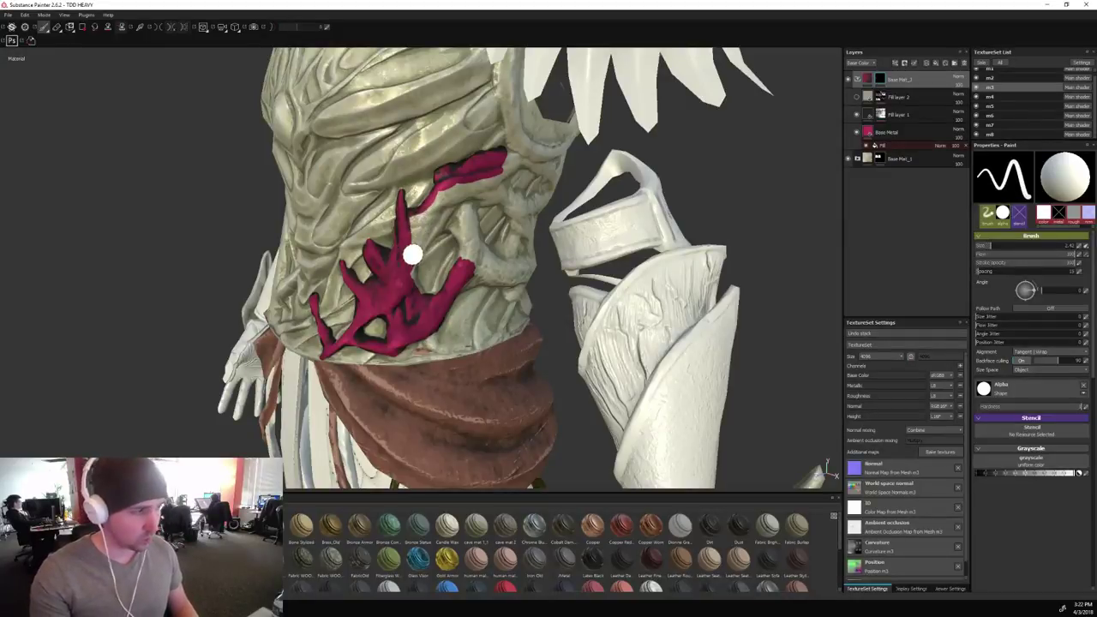
mouse_move(407, 248)
mouse_down()
mouse_move(456, 190)
mouse_move(423, 232)
mouse_up()
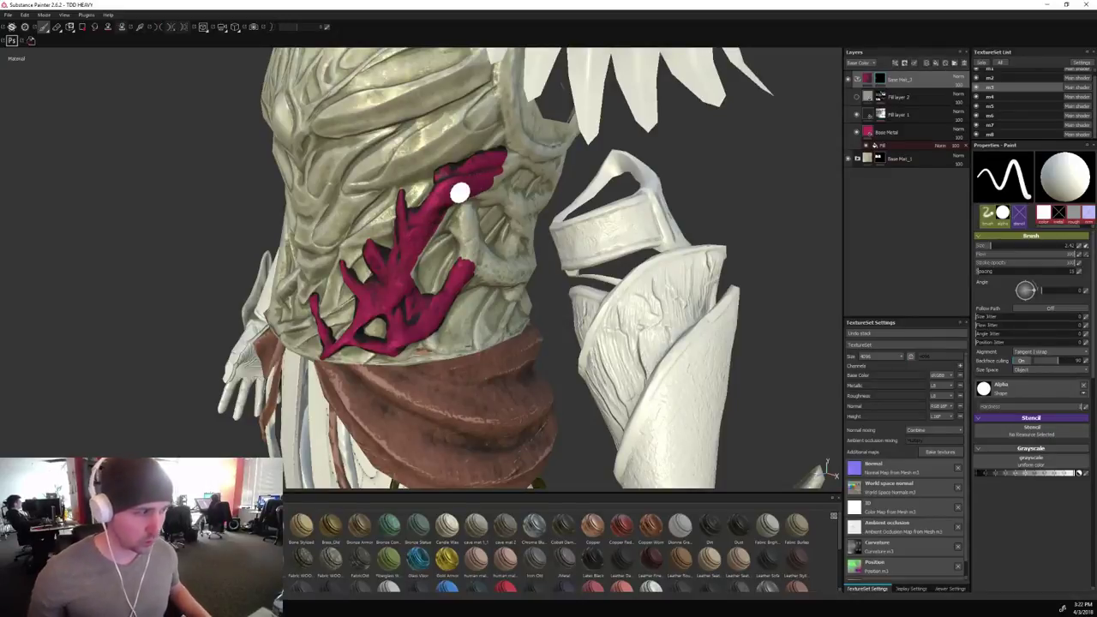
drag(463, 206, 466, 259)
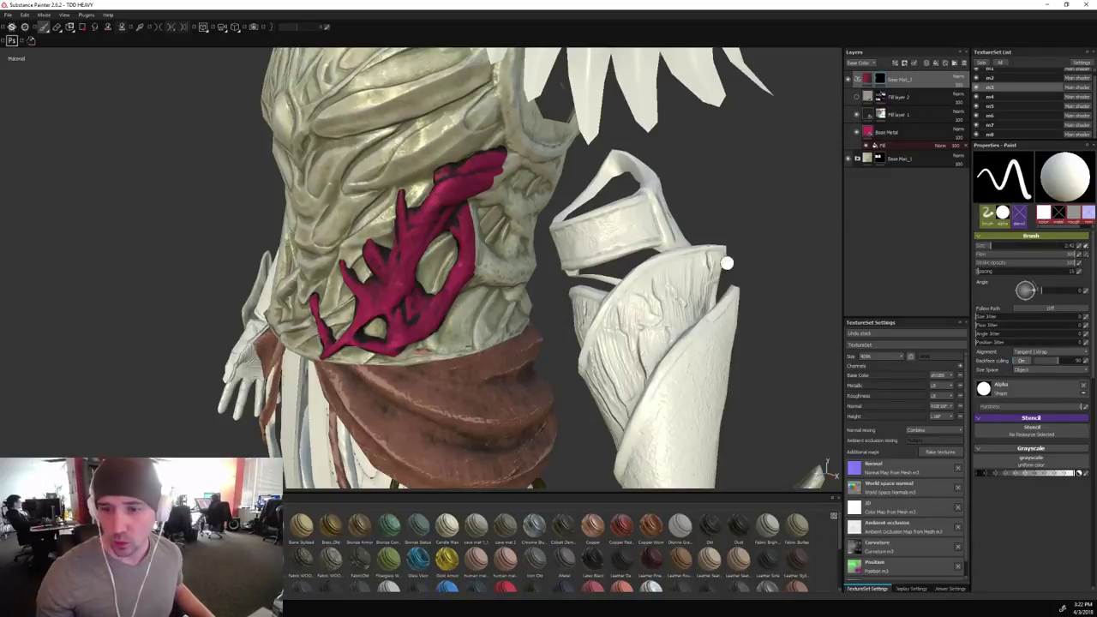
Paint the root down to the chest armor's lower edge and switch to a small black brush of about 0.3 for trimming the mask.
mouse_move(774, 211)
alt+mouse_down()
mouse_move(757, 186)
mouse_move(775, 183)
mouse_move(668, 187)
alt+mouse_up()
drag(436, 322, 426, 348)
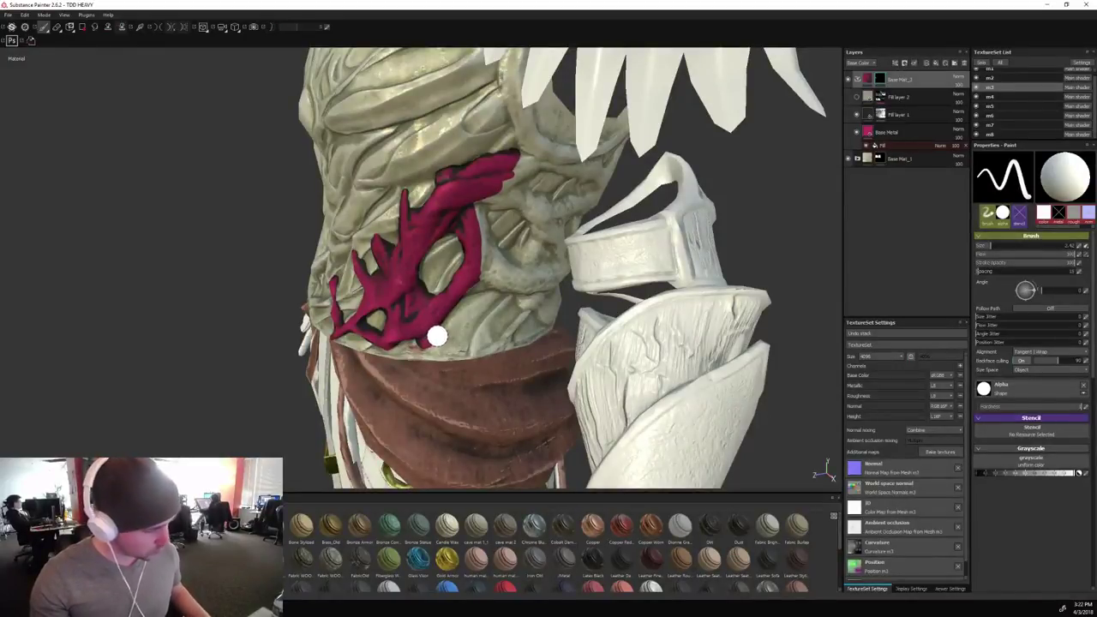
key(x)
key(bracketleft)
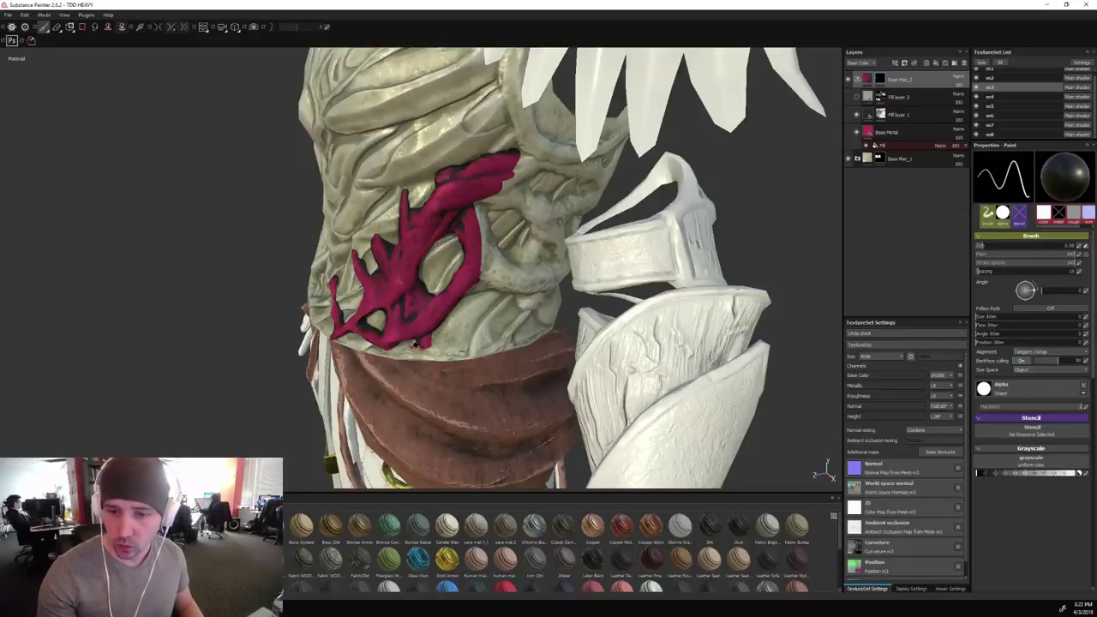
alt+drag(766, 198, 789, 203)
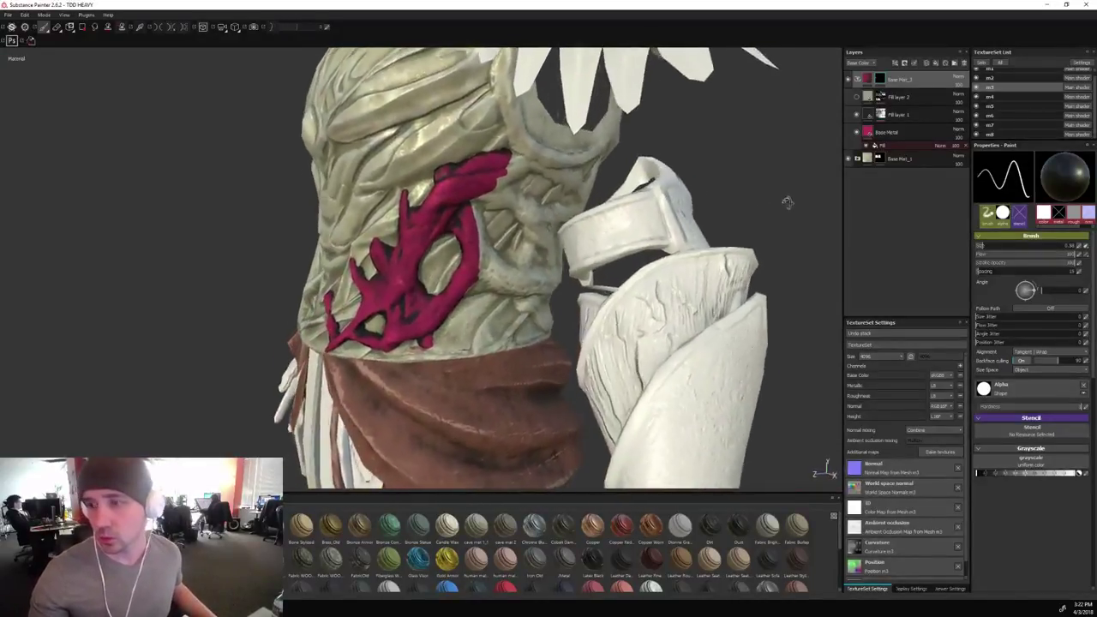
Isolate the chest armor's texture set and paint the roots beside the masked area below the armhole with a white brush of about 1.8.
click(984, 63)
alt+drag(702, 196, 511, 186)
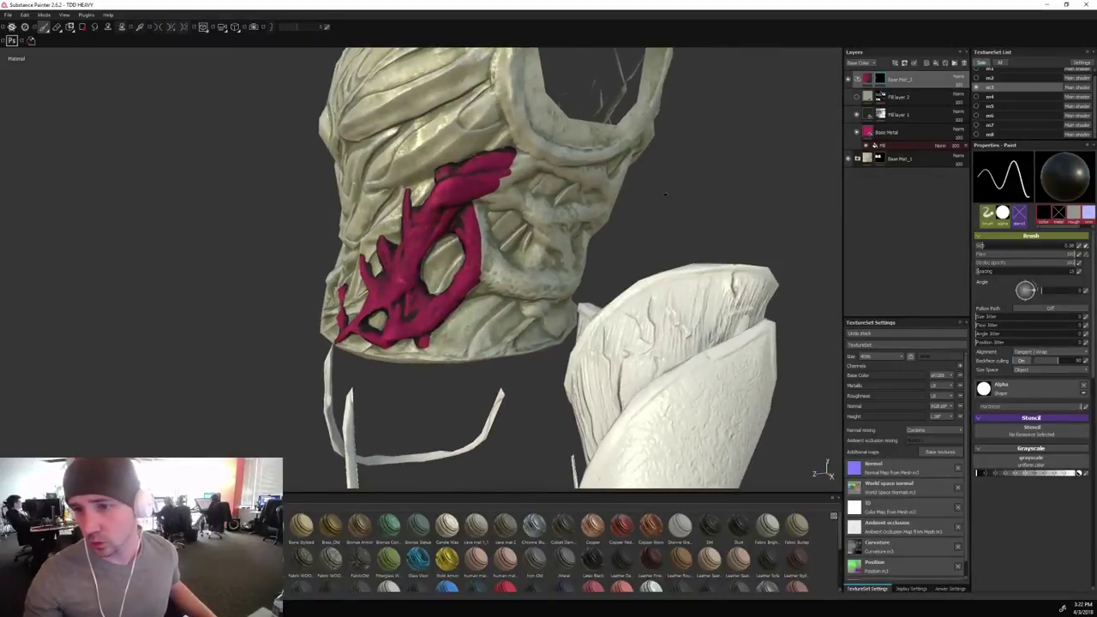
key(x)
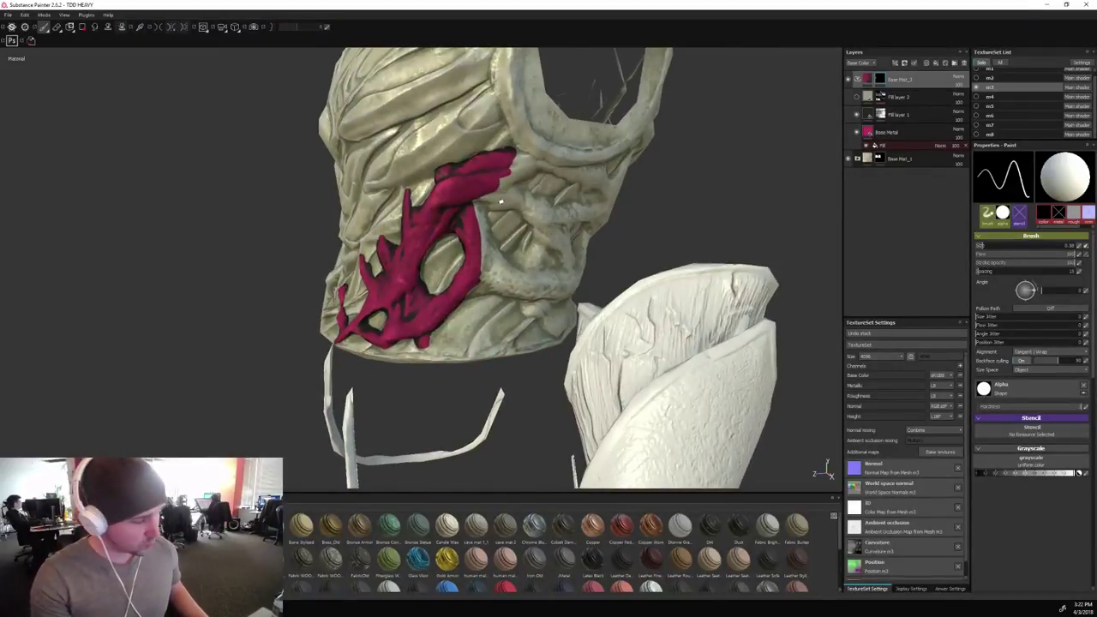
key(bracketright)
key(bracketright)
key(bracketright)
key(bracketright)
key(bracketright)
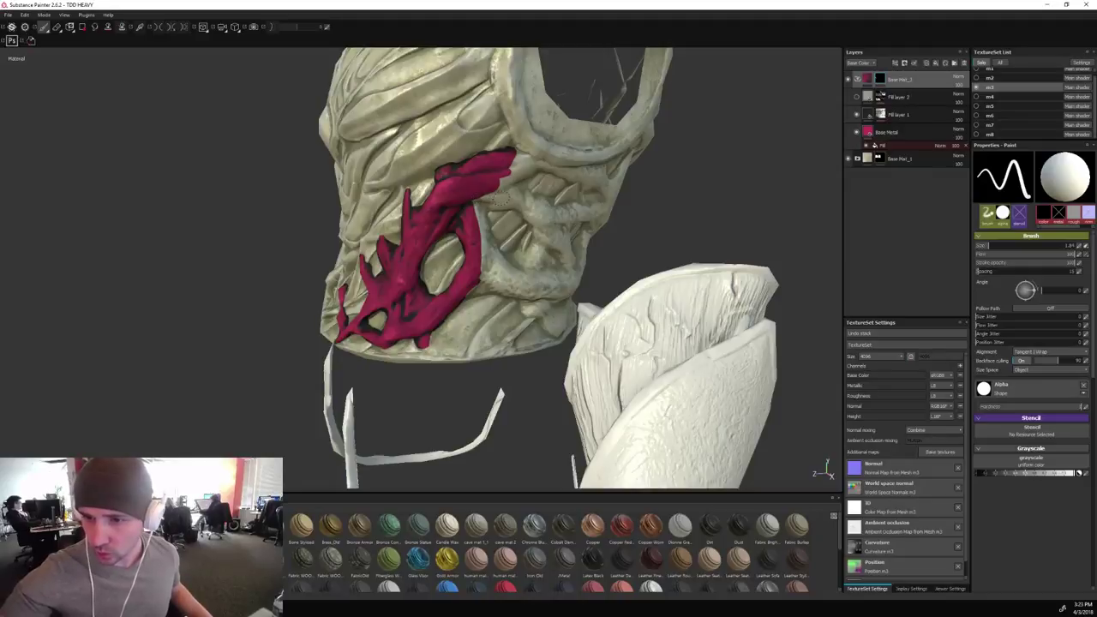
mouse_move(505, 197)
mouse_down()
mouse_move(477, 210)
mouse_move(504, 273)
mouse_move(493, 219)
mouse_move(510, 279)
mouse_move(482, 273)
mouse_move(487, 288)
mouse_move(507, 285)
mouse_move(492, 279)
mouse_move(536, 291)
mouse_move(502, 250)
mouse_move(541, 258)
mouse_move(521, 254)
mouse_move(542, 232)
mouse_move(511, 182)
mouse_move(523, 187)
mouse_move(532, 169)
mouse_move(518, 162)
mouse_up()
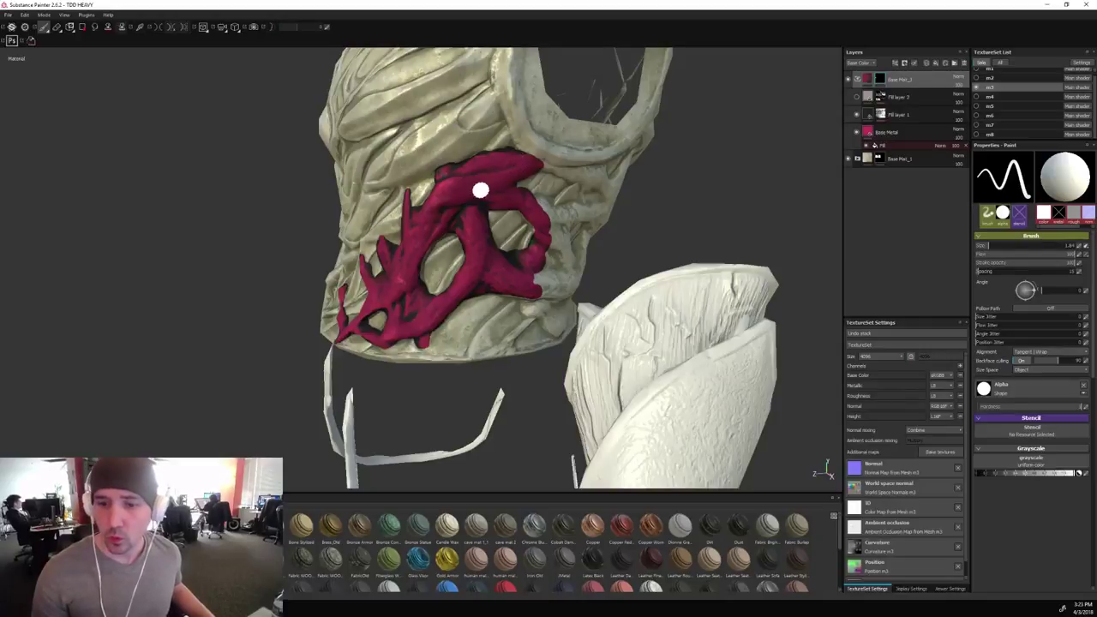
Extend the mask across the interlacing roots on the armor's side beneath the armhole, reducing the brush for the finer parts.
mouse_move(747, 196)
alt+mouse_down()
mouse_move(677, 211)
mouse_move(738, 228)
mouse_move(551, 203)
alt+mouse_up()
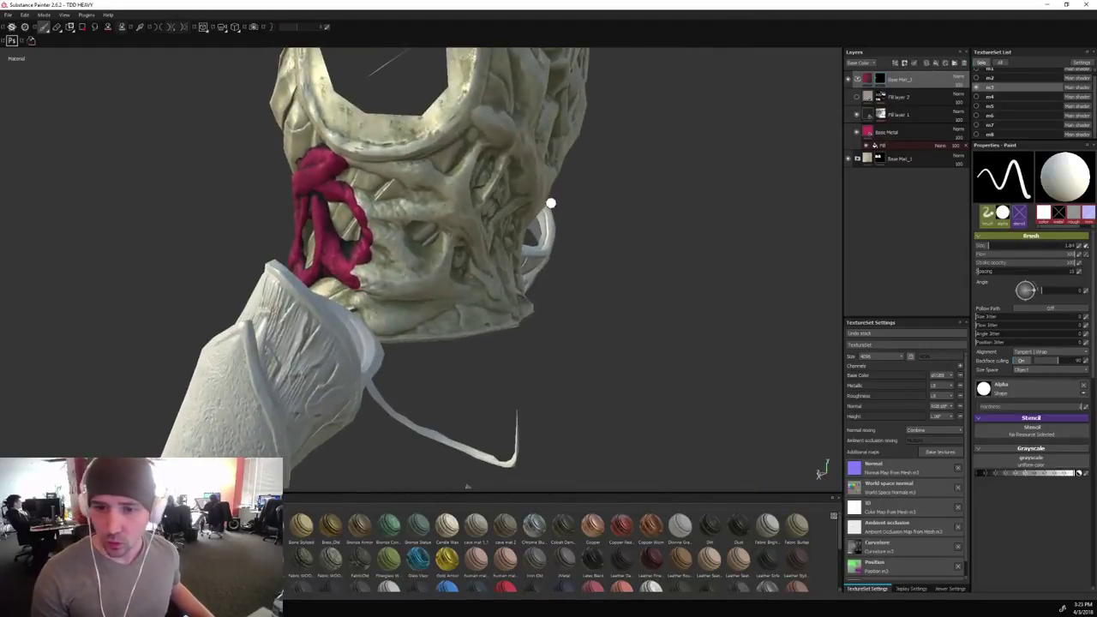
mouse_move(360, 201)
mouse_down()
mouse_move(386, 235)
mouse_move(377, 249)
mouse_move(412, 279)
mouse_move(395, 262)
mouse_move(355, 281)
mouse_move(403, 287)
mouse_move(394, 274)
mouse_move(381, 298)
mouse_move(433, 292)
mouse_move(383, 208)
mouse_move(416, 208)
mouse_move(406, 219)
mouse_move(439, 206)
mouse_move(402, 168)
mouse_move(454, 202)
mouse_move(460, 212)
mouse_move(444, 218)
mouse_move(459, 220)
mouse_move(445, 221)
mouse_move(453, 235)
mouse_move(468, 223)
mouse_move(438, 185)
mouse_up()
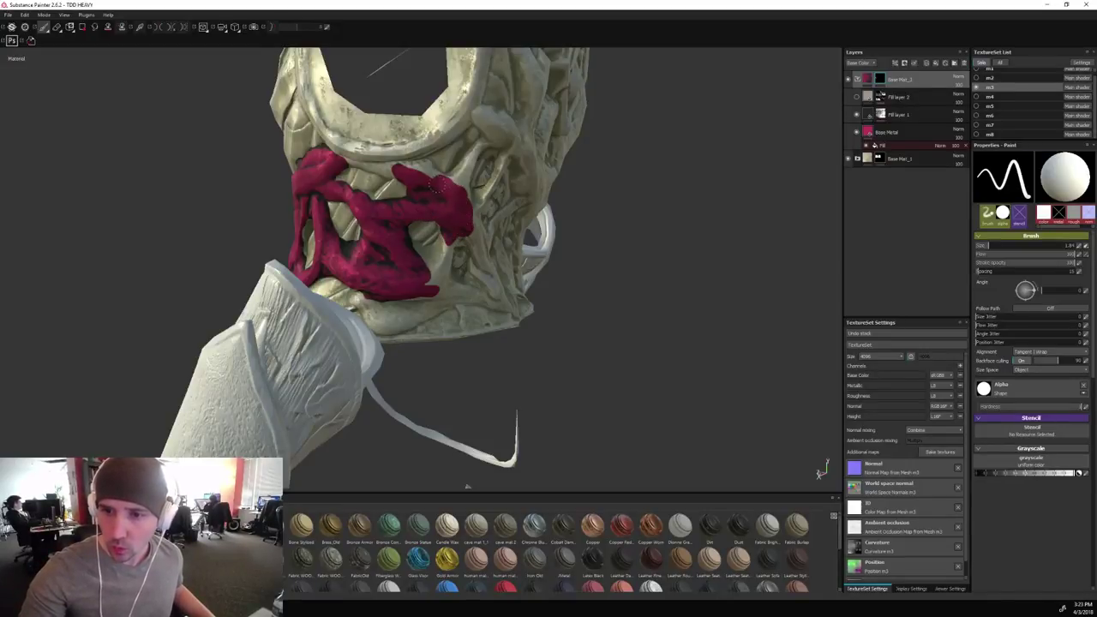
ctrl+right_drag(433, 181, 371, 173)
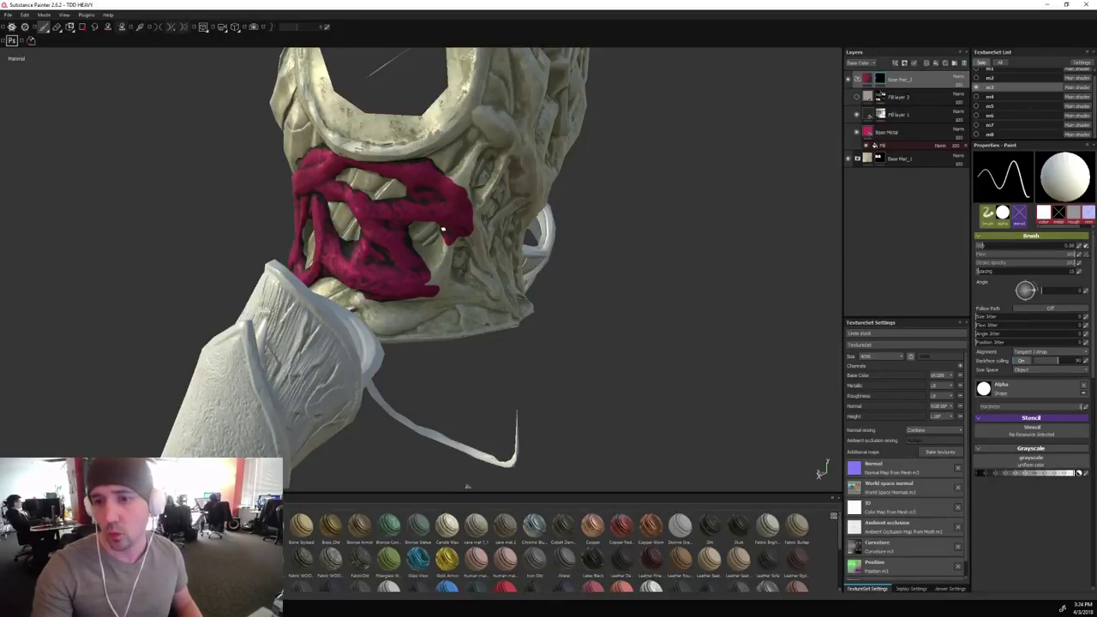
Paint the branch rising beside the armhole and the roots running down from it with a brush of about 1.34.
alt+drag(654, 266, 611, 265)
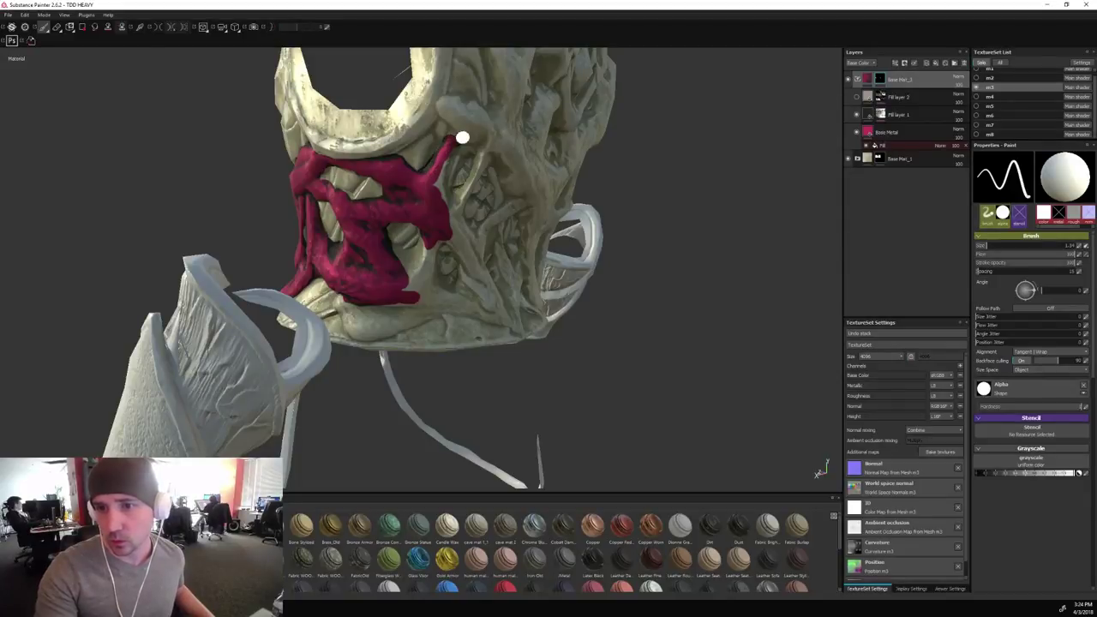
click(446, 109)
mouse_move(446, 110)
mouse_down()
mouse_move(465, 102)
mouse_move(454, 122)
mouse_move(463, 133)
mouse_move(498, 137)
mouse_move(485, 126)
mouse_move(441, 162)
mouse_move(470, 276)
mouse_move(465, 264)
mouse_up()
mouse_move(465, 271)
mouse_down()
mouse_move(467, 286)
mouse_move(450, 289)
mouse_move(433, 272)
mouse_move(440, 241)
mouse_move(440, 281)
mouse_move(454, 289)
mouse_move(425, 261)
mouse_move(420, 273)
mouse_move(415, 244)
mouse_move(411, 293)
mouse_up()
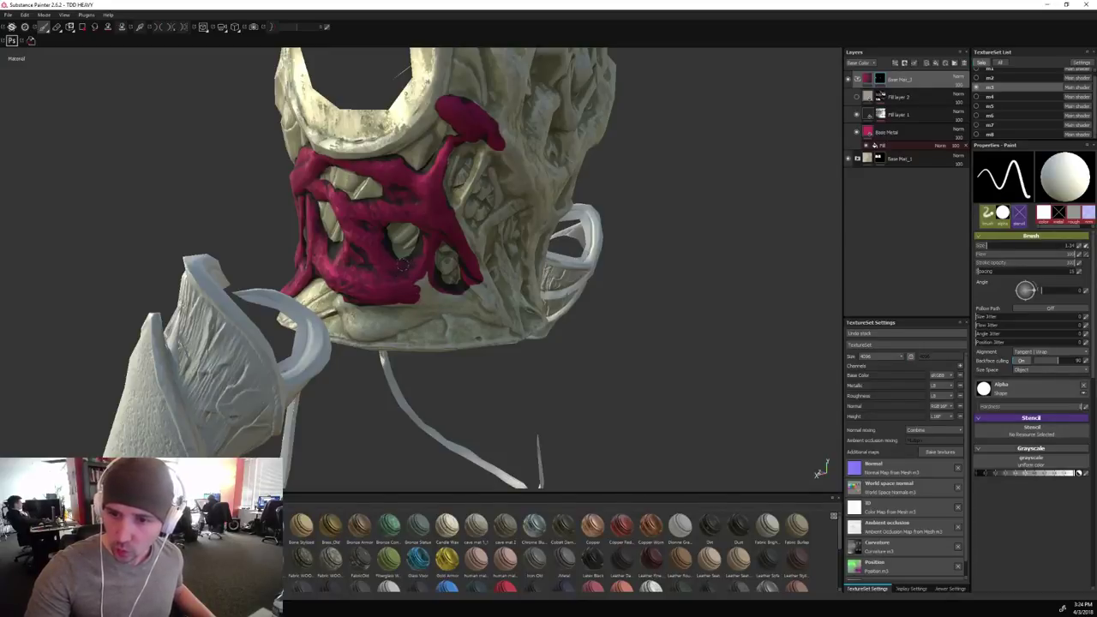
Fill the lower side roots and extend the mask along the roots just above the chest armor's bottom edge.
mouse_move(654, 262)
alt+mouse_down()
mouse_move(683, 215)
mouse_move(675, 189)
alt+mouse_up()
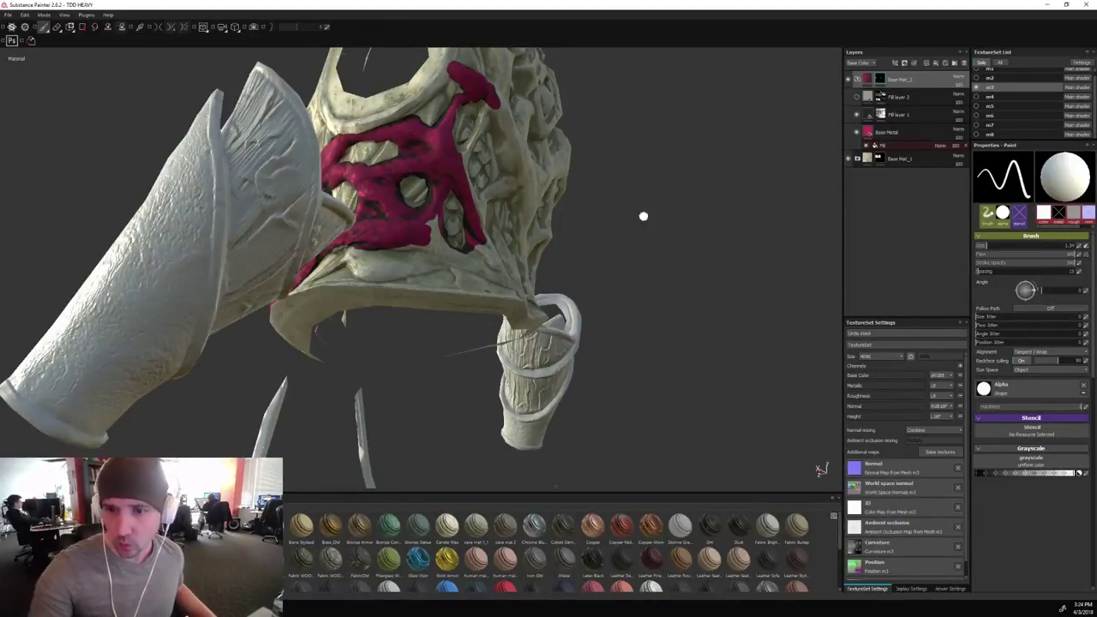
mouse_move(644, 215)
alt+mouse_down()
mouse_move(624, 263)
mouse_move(595, 269)
alt+mouse_up()
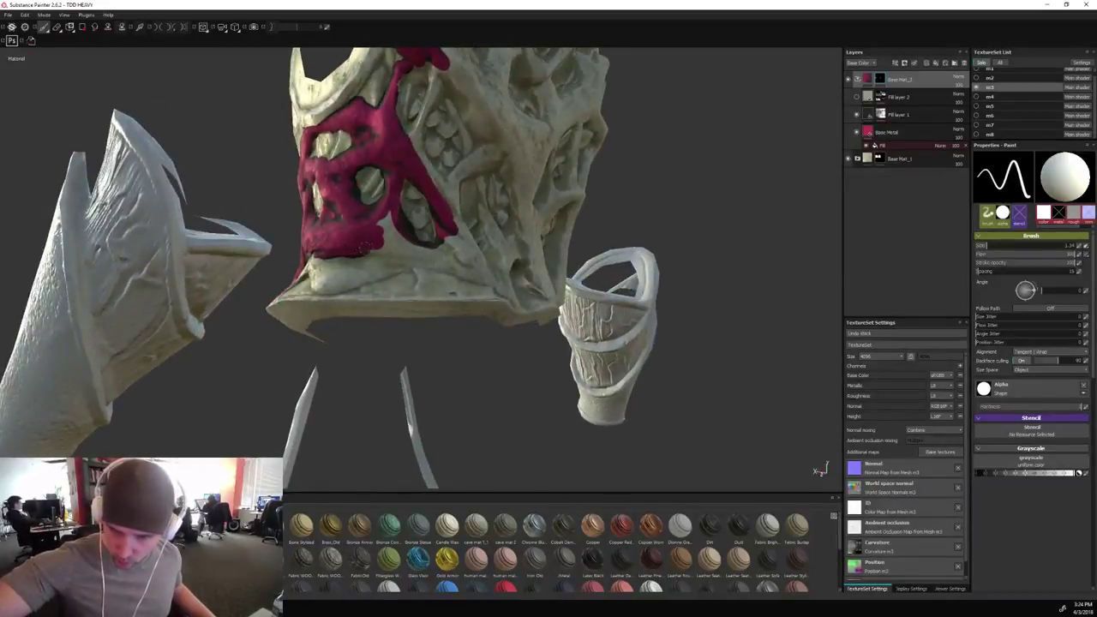
drag(403, 247, 327, 262)
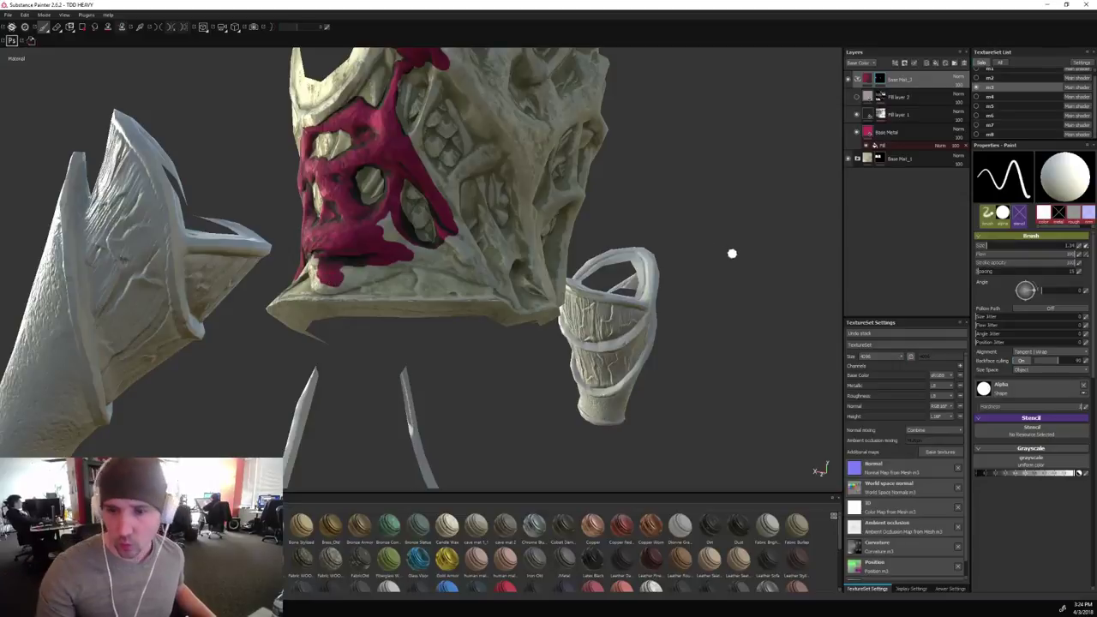
alt+drag(729, 250, 707, 261)
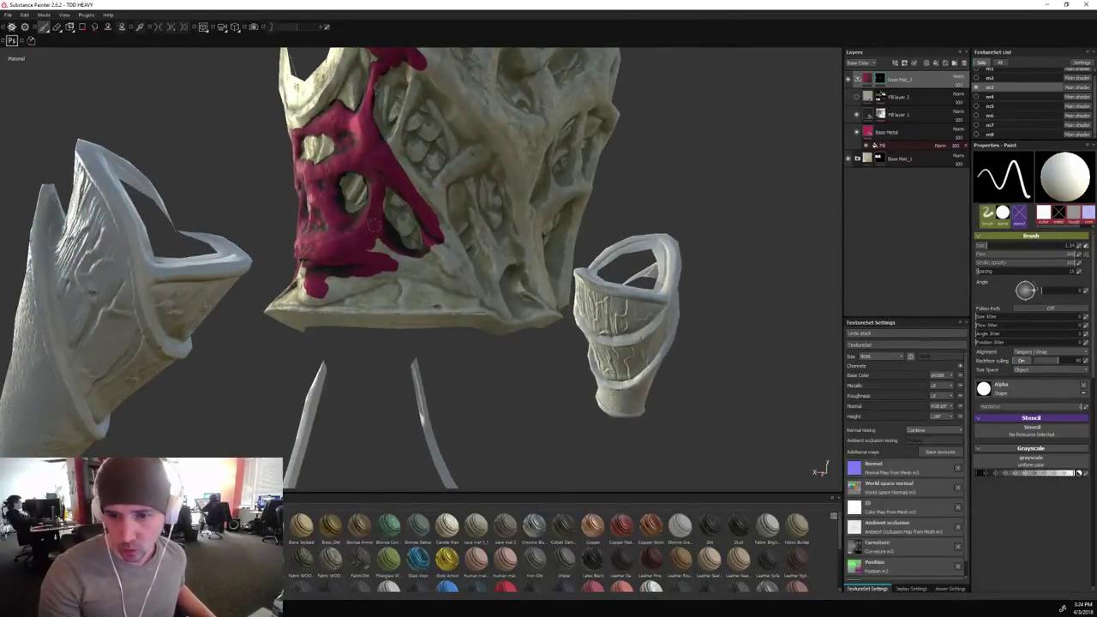
mouse_move(386, 253)
mouse_down()
mouse_move(428, 264)
mouse_move(435, 254)
mouse_move(455, 270)
mouse_move(445, 259)
mouse_move(449, 241)
mouse_move(463, 266)
mouse_move(451, 230)
mouse_move(477, 284)
mouse_move(442, 281)
mouse_move(450, 289)
mouse_move(463, 276)
mouse_up()
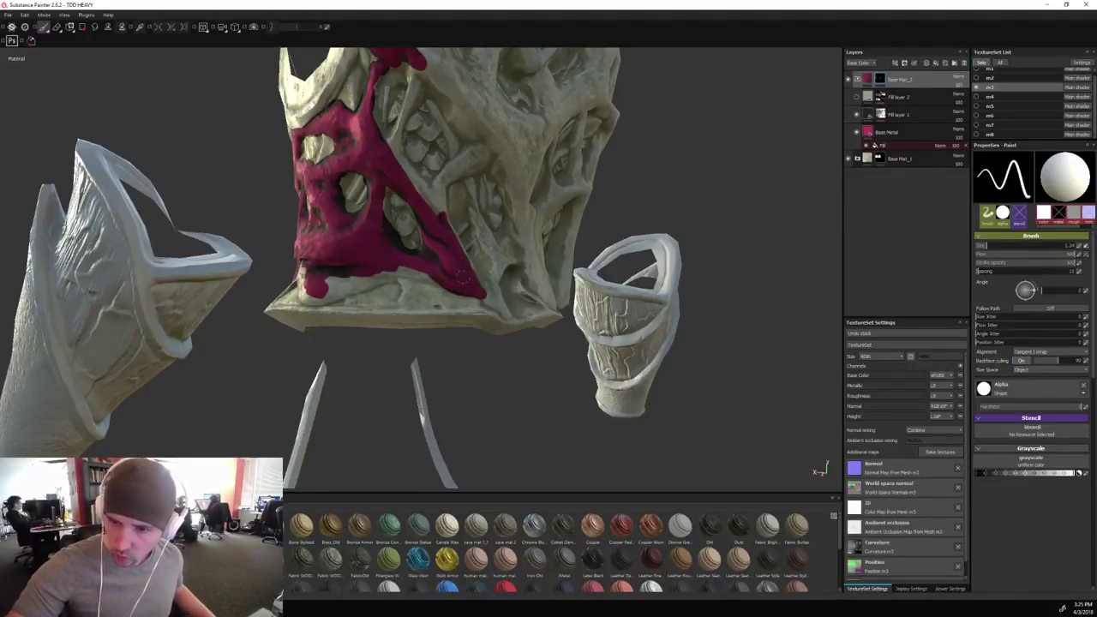
mouse_move(385, 265)
mouse_down()
mouse_move(431, 273)
mouse_move(320, 286)
mouse_move(310, 300)
mouse_move(390, 280)
mouse_move(331, 285)
mouse_move(336, 270)
mouse_move(374, 273)
mouse_up()
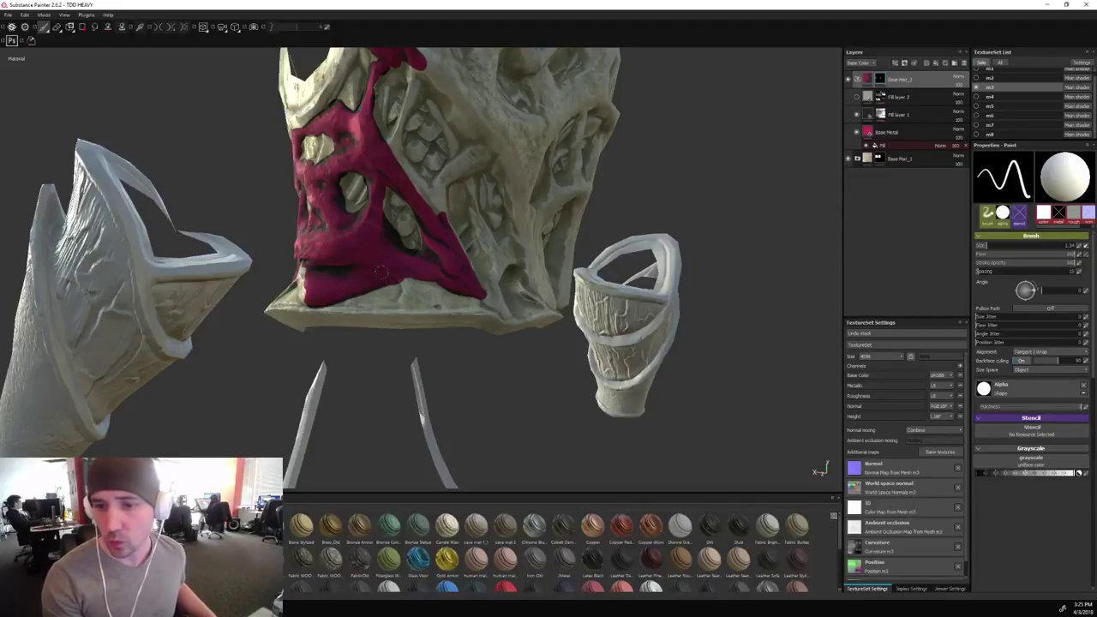
Reduce the brush to about 0.3 and refine the mask around the side root openings, alternating between black and white.
key(x)
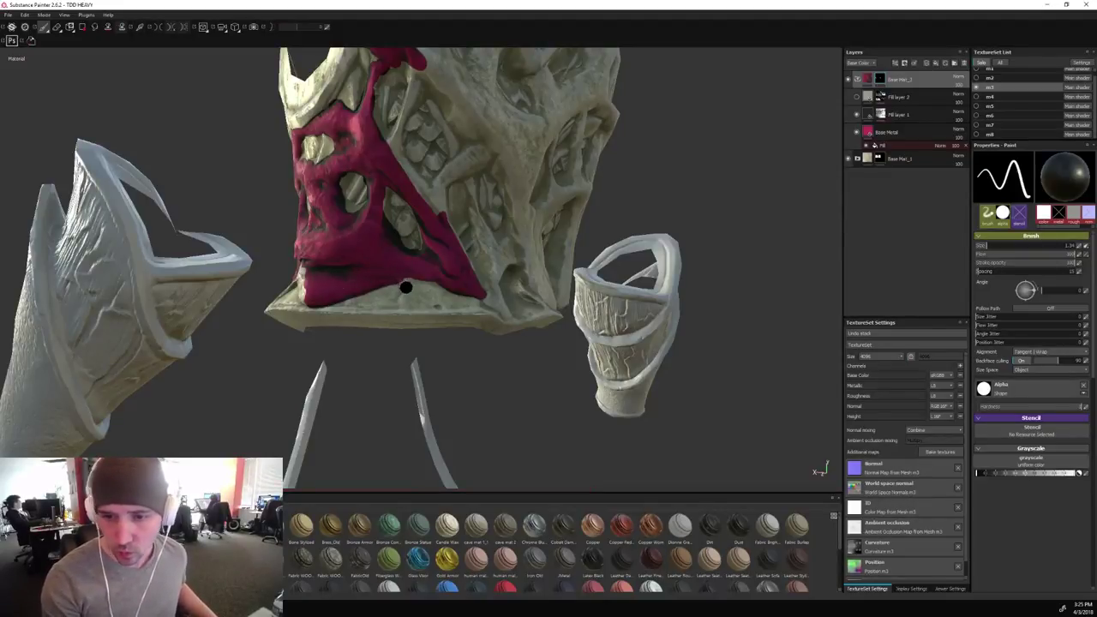
key(bracketleft)
key(bracketleft)
key(bracketleft)
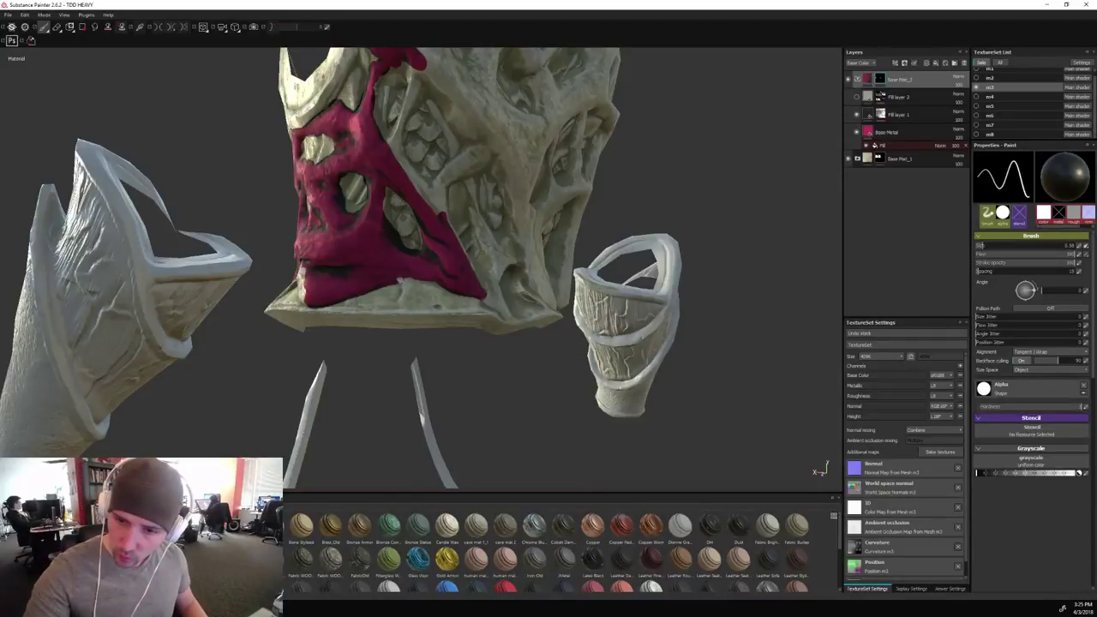
mouse_move(686, 257)
alt+mouse_down()
mouse_move(730, 197)
mouse_move(780, 161)
mouse_move(781, 177)
alt+mouse_up()
key(x)
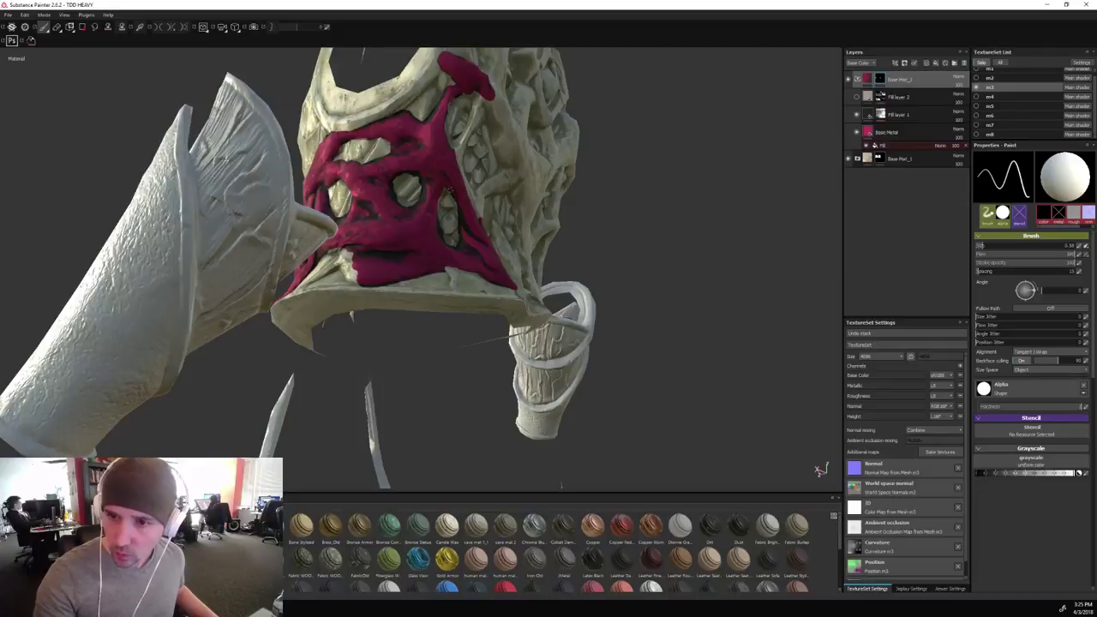
alt+drag(676, 169, 698, 182)
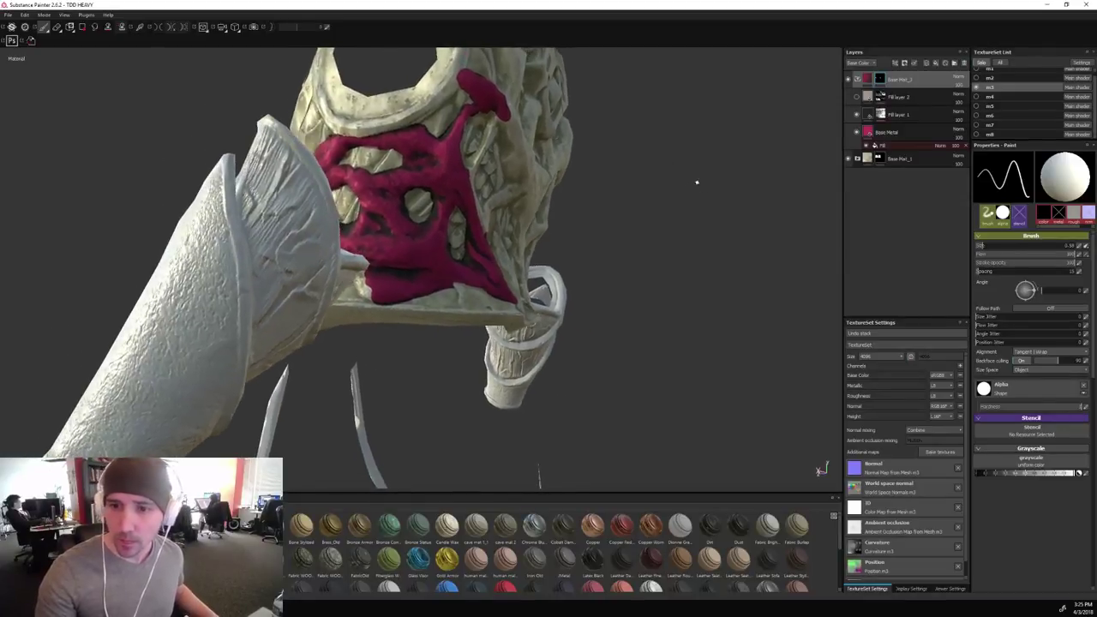
key(x)
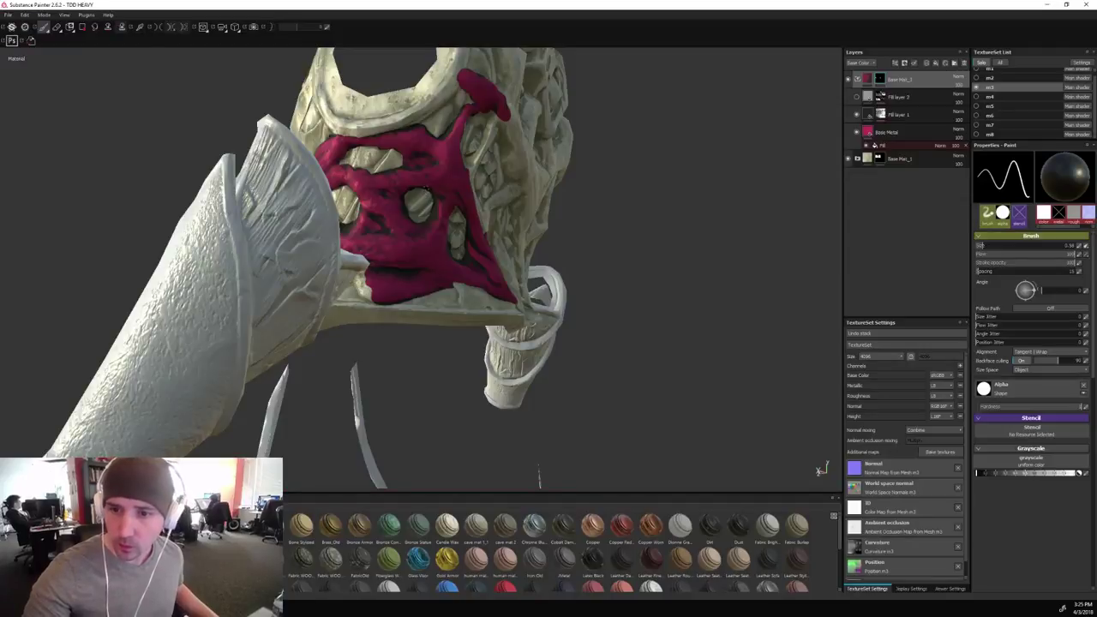
Touch up the upper branch beside the armhole and paint the small root near the side's lower edge with the small white brush.
alt+drag(668, 241, 661, 292)
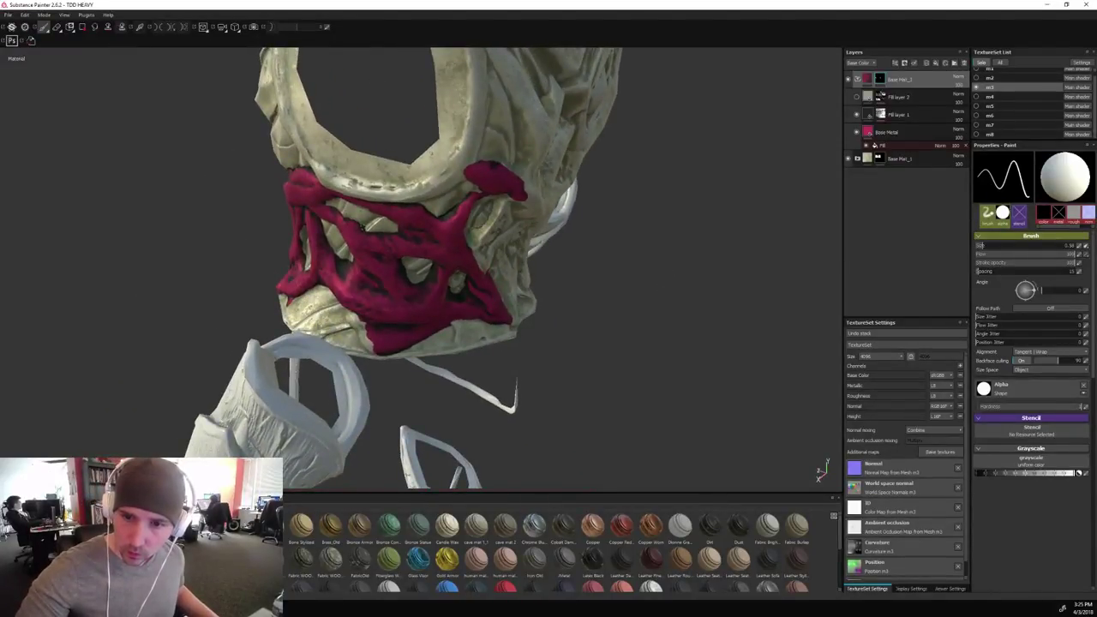
mouse_move(654, 307)
alt+mouse_down()
mouse_move(620, 309)
mouse_move(649, 304)
mouse_move(654, 289)
alt+mouse_up()
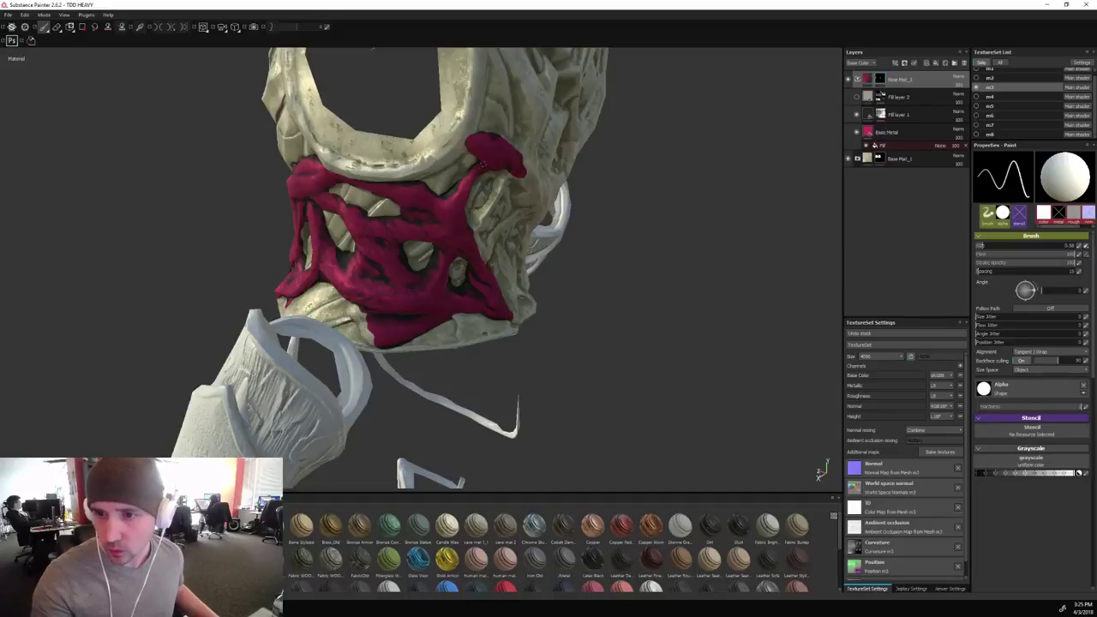
mouse_move(652, 300)
alt+mouse_down()
mouse_move(808, 343)
mouse_move(611, 262)
mouse_move(695, 243)
mouse_move(711, 186)
alt+mouse_up()
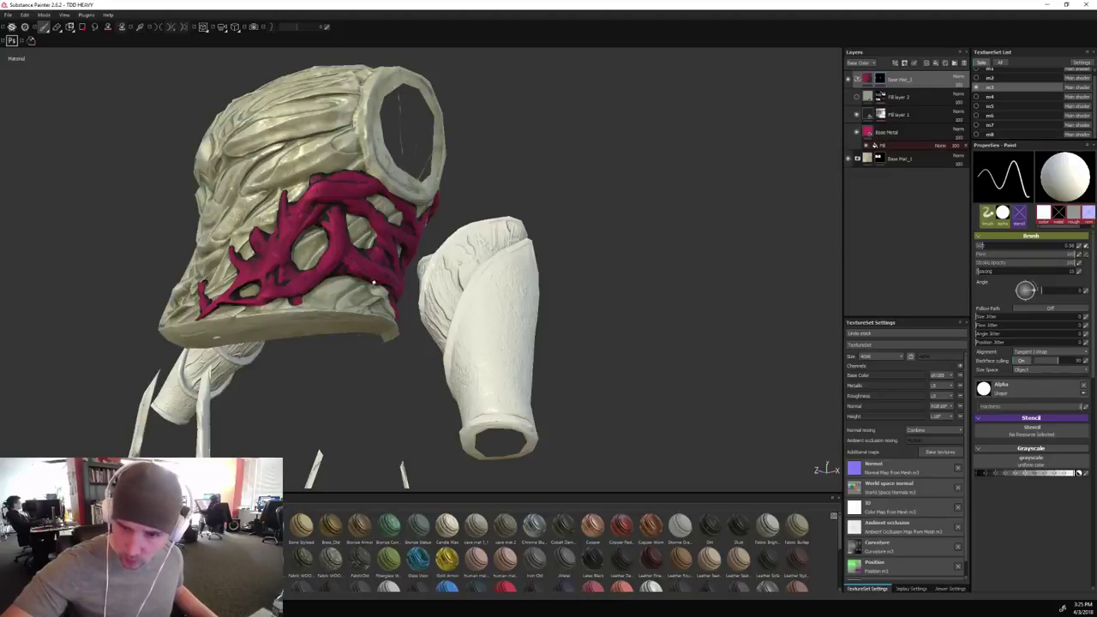
drag(372, 288, 378, 292)
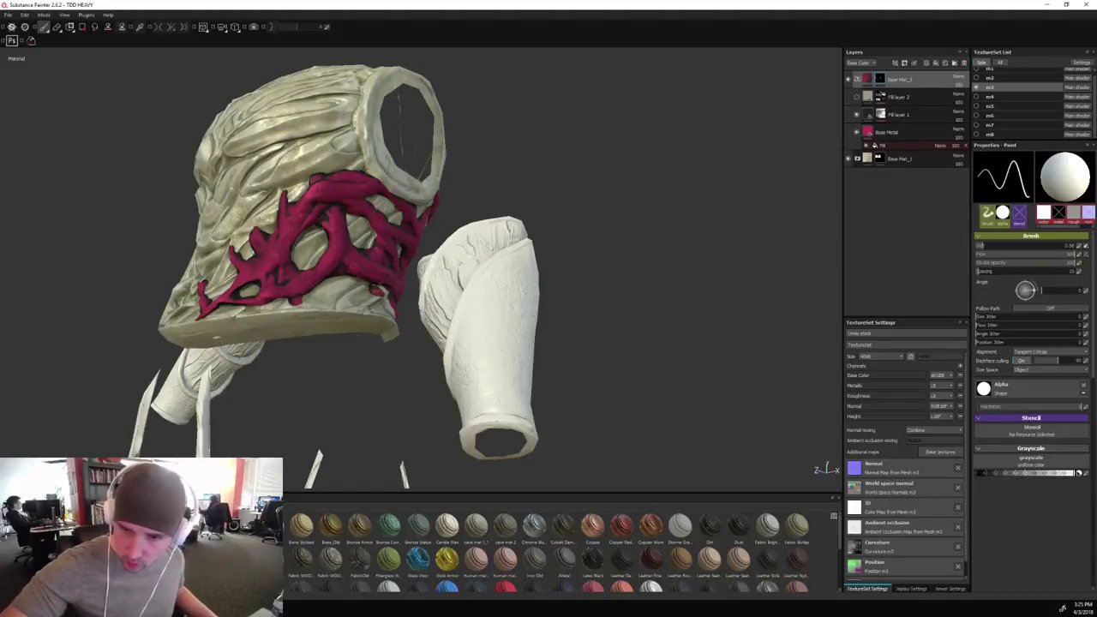
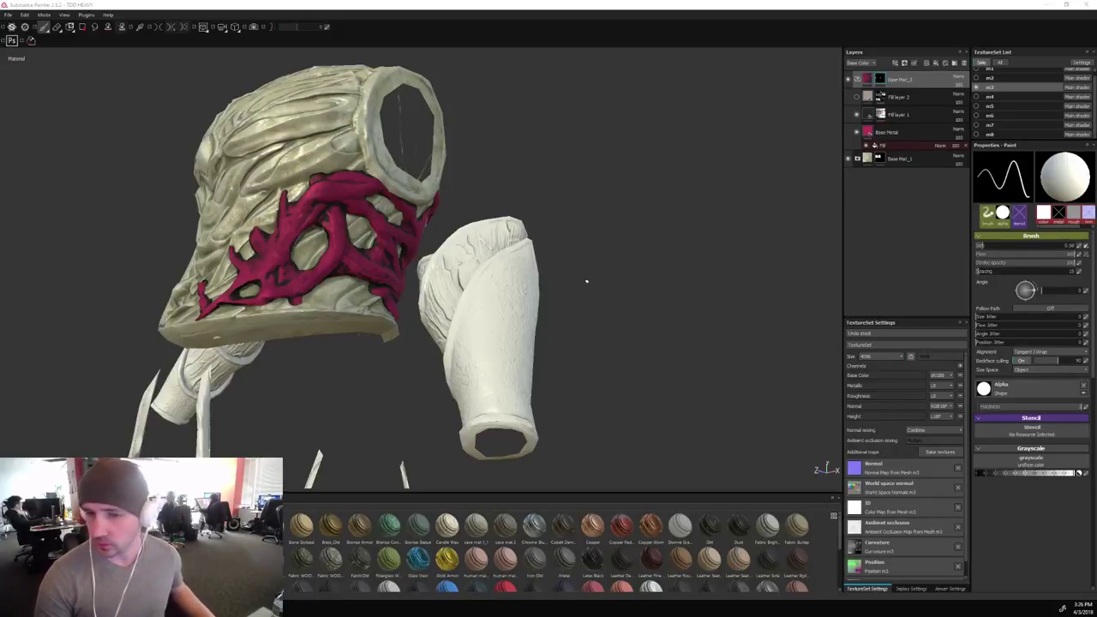
Set the brush to about 1.34 and mask the root descending beside the armhole on the eye side, joining it to the lower roots.
alt+drag(586, 281, 188, 324)
scroll(634, 323, down, 4)
alt+drag(635, 323, 583, 324)
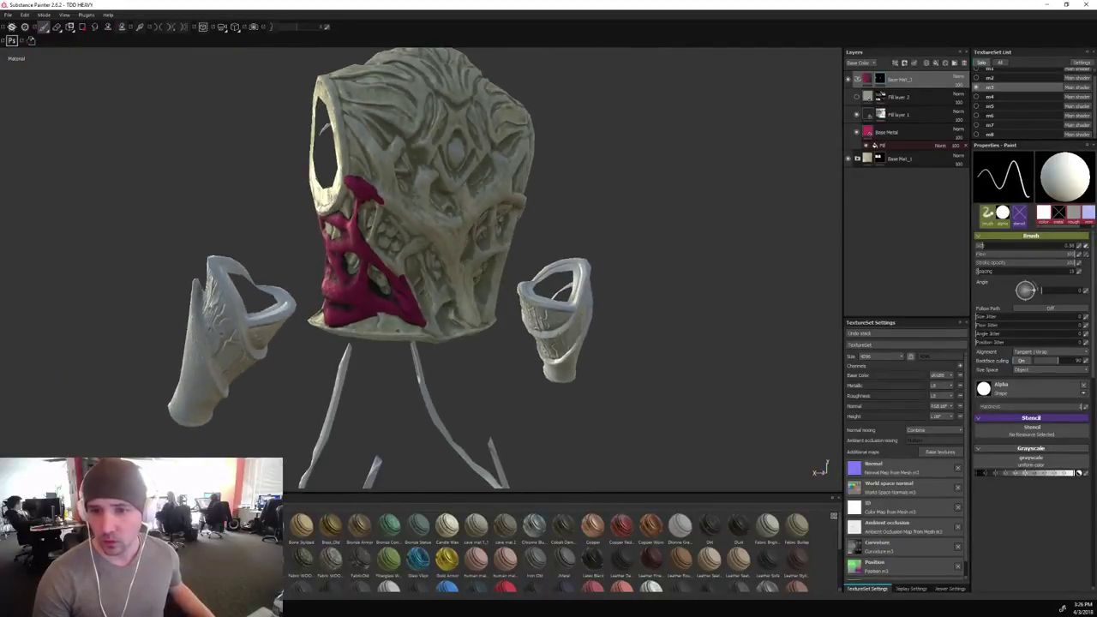
shift+right_drag(583, 324, 666, 280)
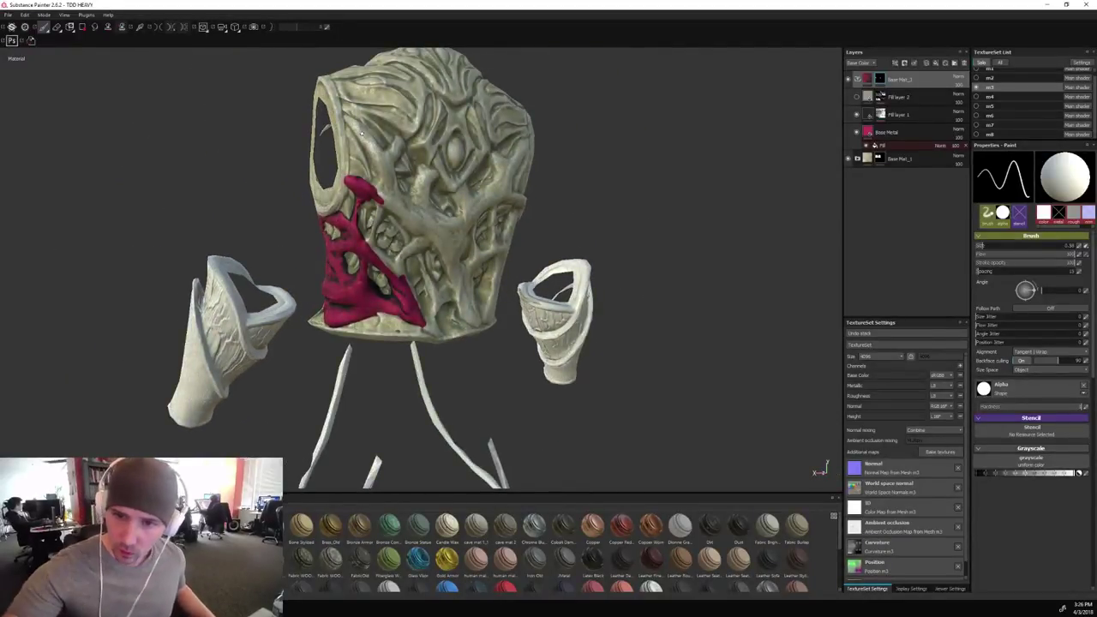
key(bracketright)
key(bracketright)
key(bracketright)
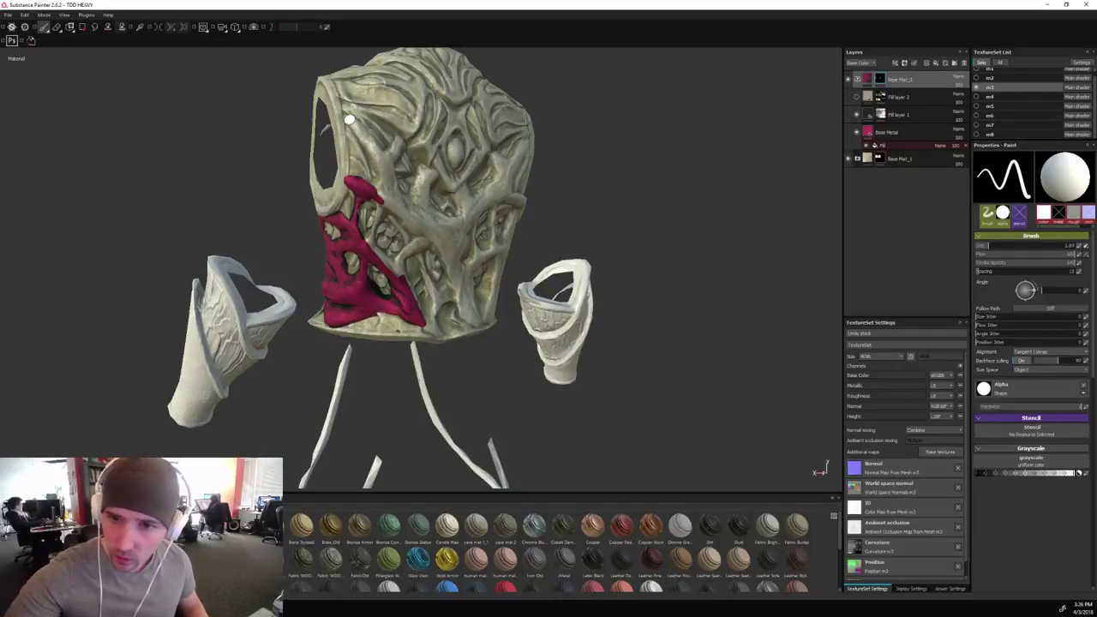
key(bracketleft)
drag(351, 122, 376, 171)
mouse_move(353, 129)
mouse_down()
mouse_move(375, 184)
mouse_move(427, 227)
mouse_move(357, 122)
mouse_up()
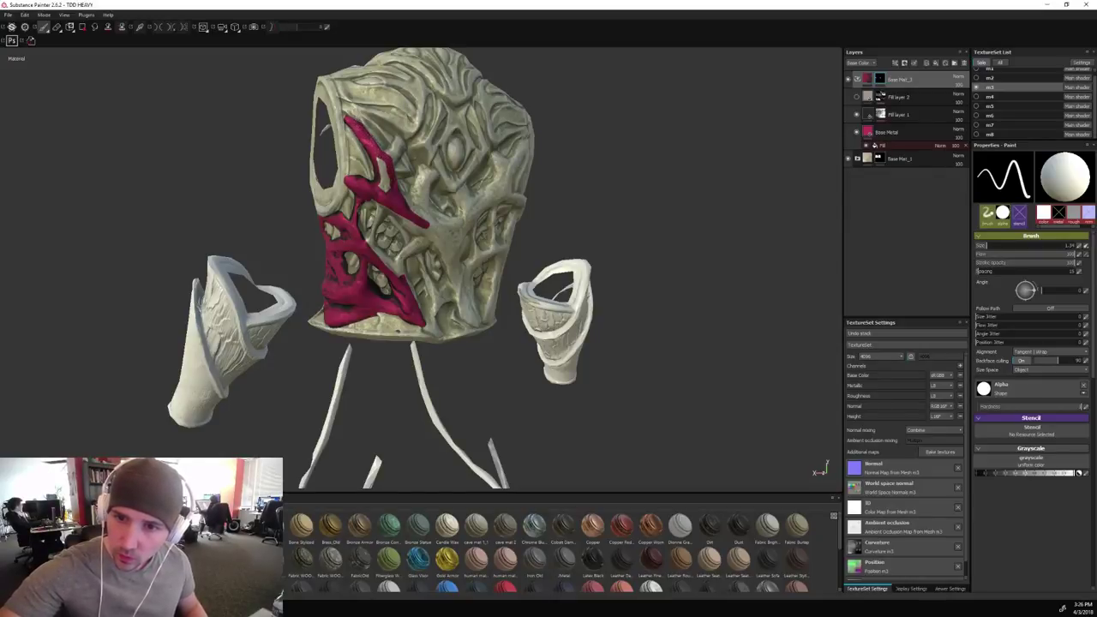
mouse_move(380, 160)
mouse_down()
mouse_move(370, 243)
mouse_move(358, 208)
mouse_up()
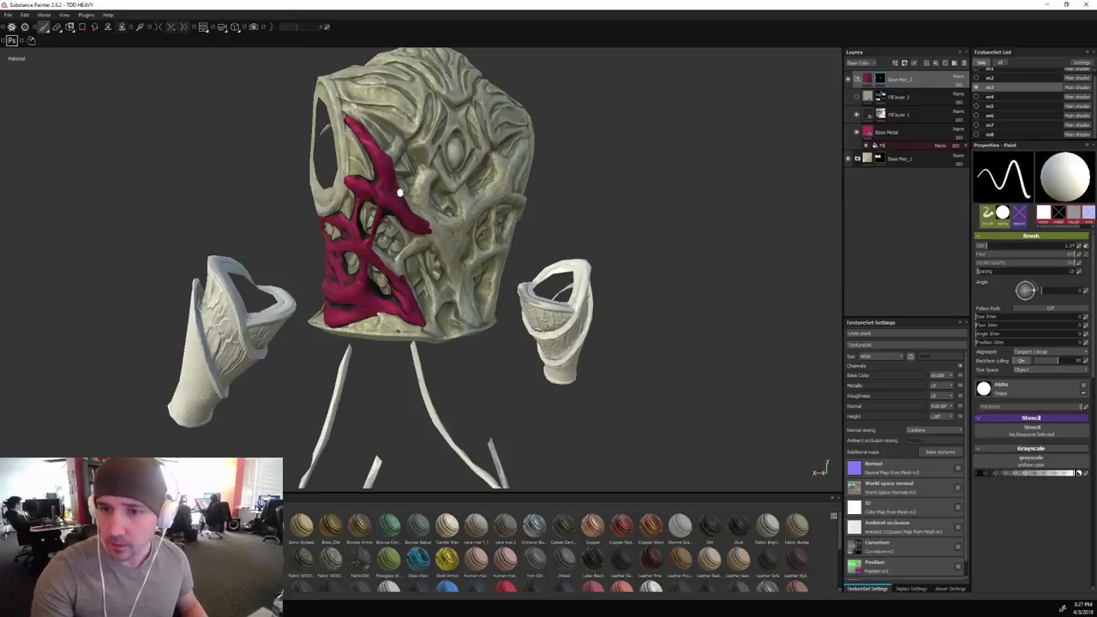
Paint the root branching up toward the eye and the thin roots bordering the openings between the upper and lower masked areas.
mouse_move(418, 180)
mouse_down()
mouse_move(421, 170)
mouse_move(415, 206)
mouse_up()
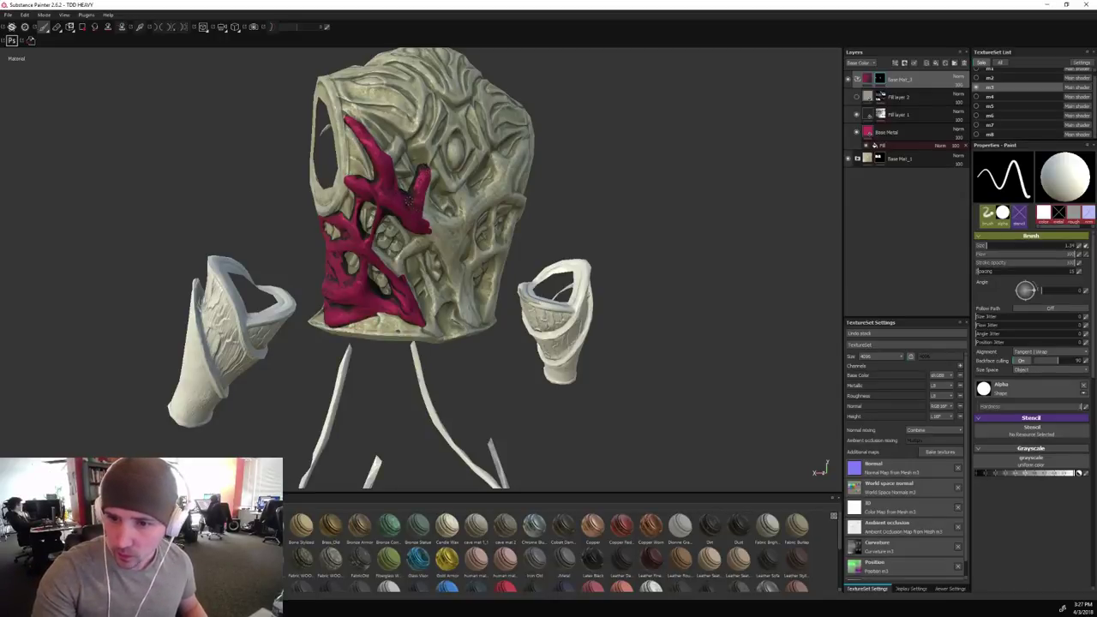
alt+drag(661, 225, 635, 211)
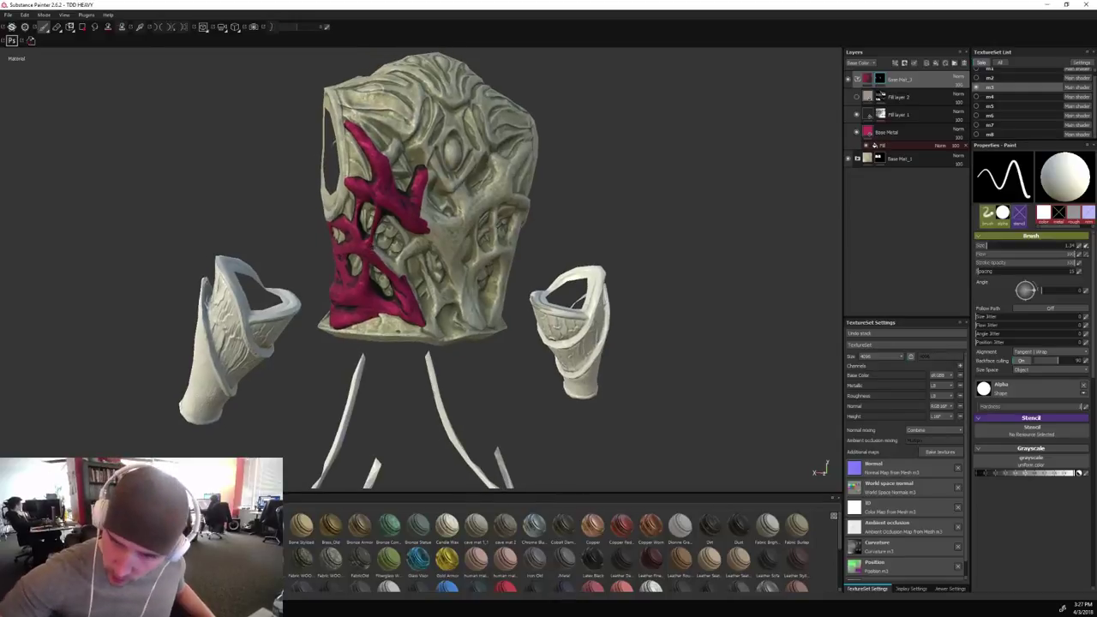
mouse_move(378, 250)
mouse_down()
mouse_move(398, 273)
mouse_move(372, 246)
mouse_up()
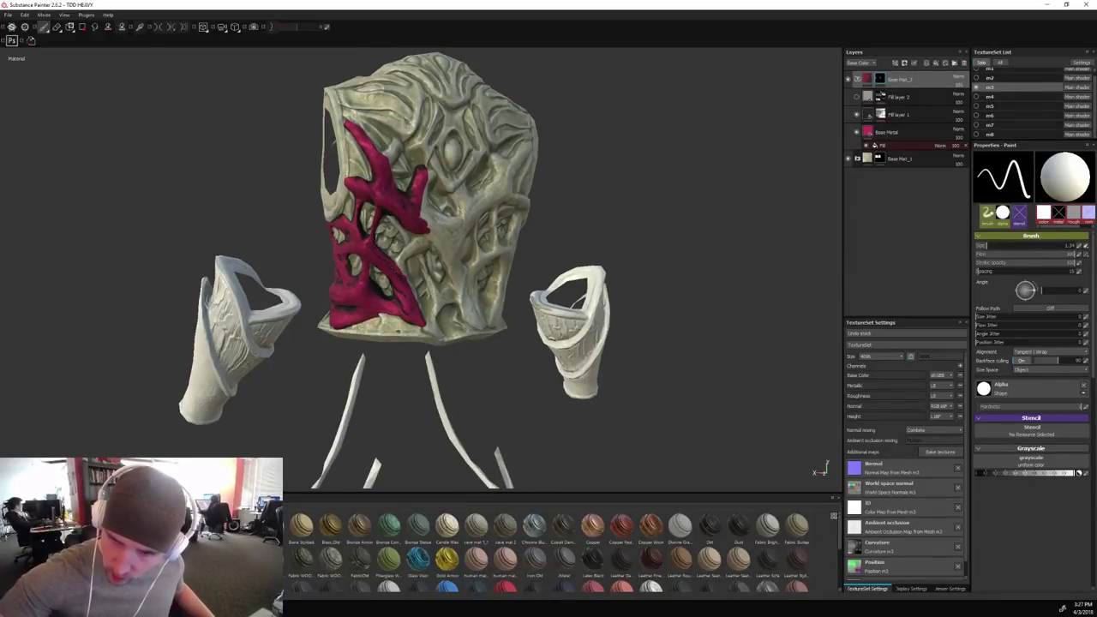
drag(392, 265, 404, 255)
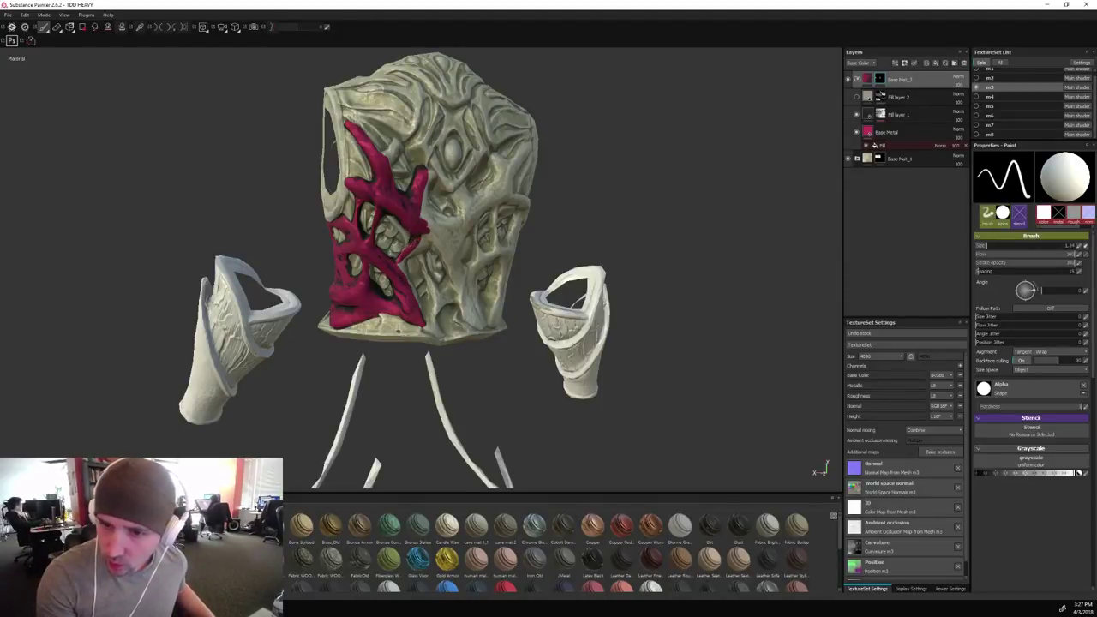
drag(400, 265, 434, 240)
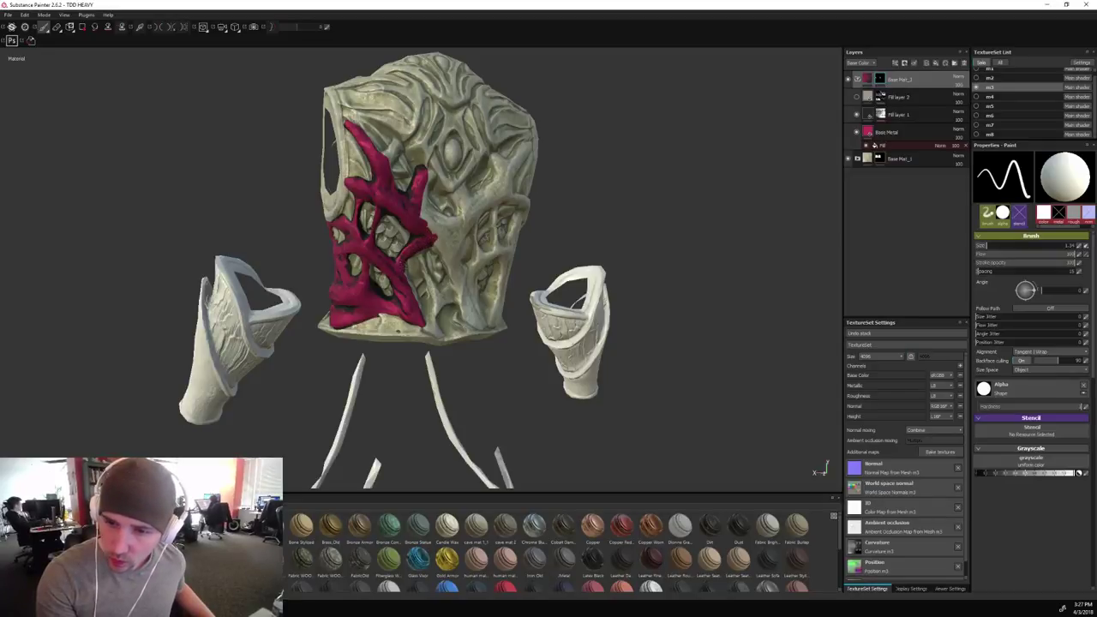
Paint the roots bordering the lower central opening and the diagonal root descending from below the eye to the chest armor's lower edge.
alt+drag(635, 196, 598, 178)
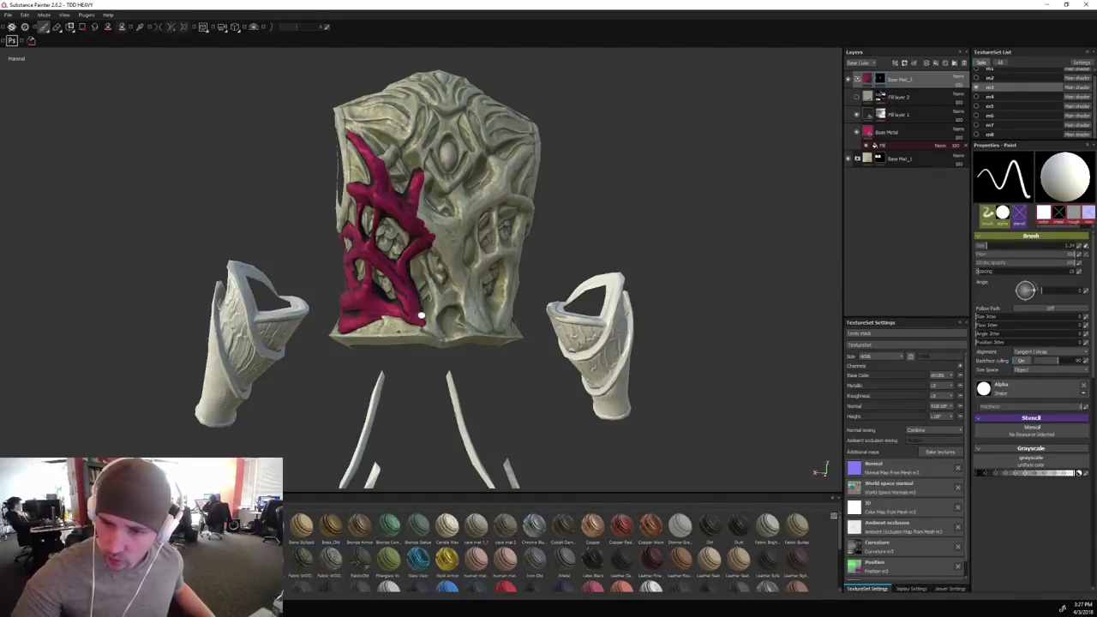
mouse_move(420, 326)
mouse_down()
mouse_move(442, 338)
mouse_move(425, 318)
mouse_move(428, 277)
mouse_up()
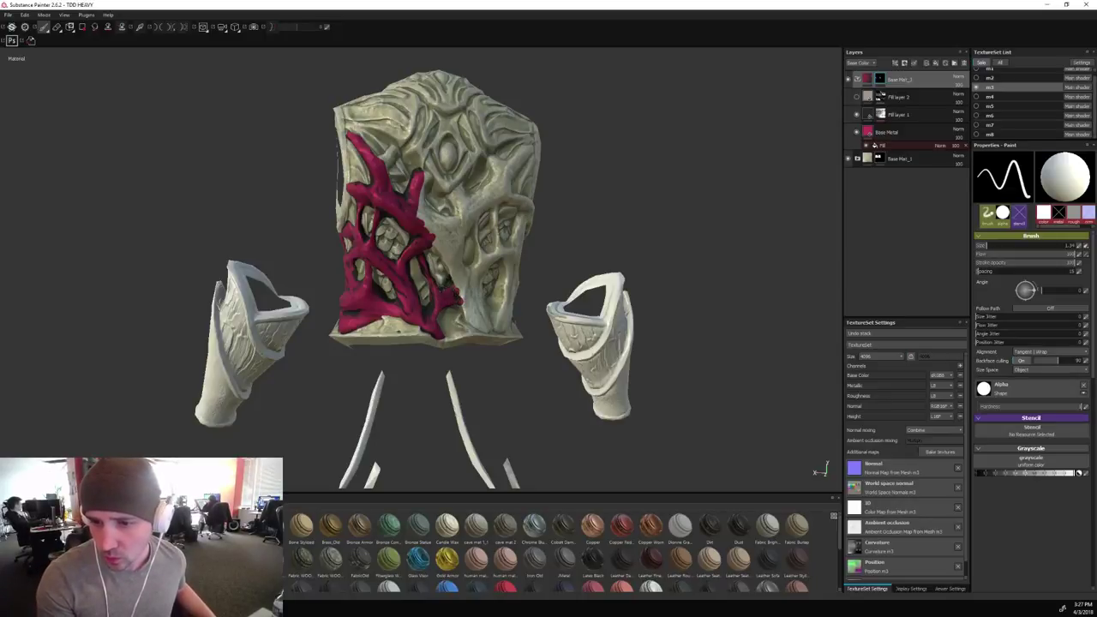
alt+drag(622, 204, 632, 150)
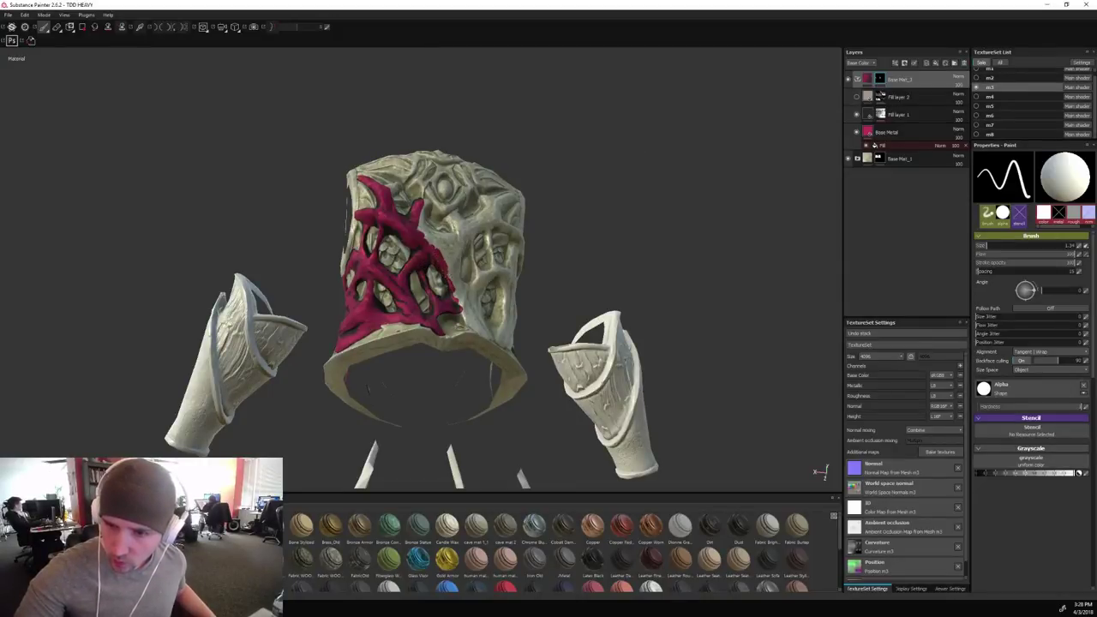
alt+drag(642, 203, 554, 263)
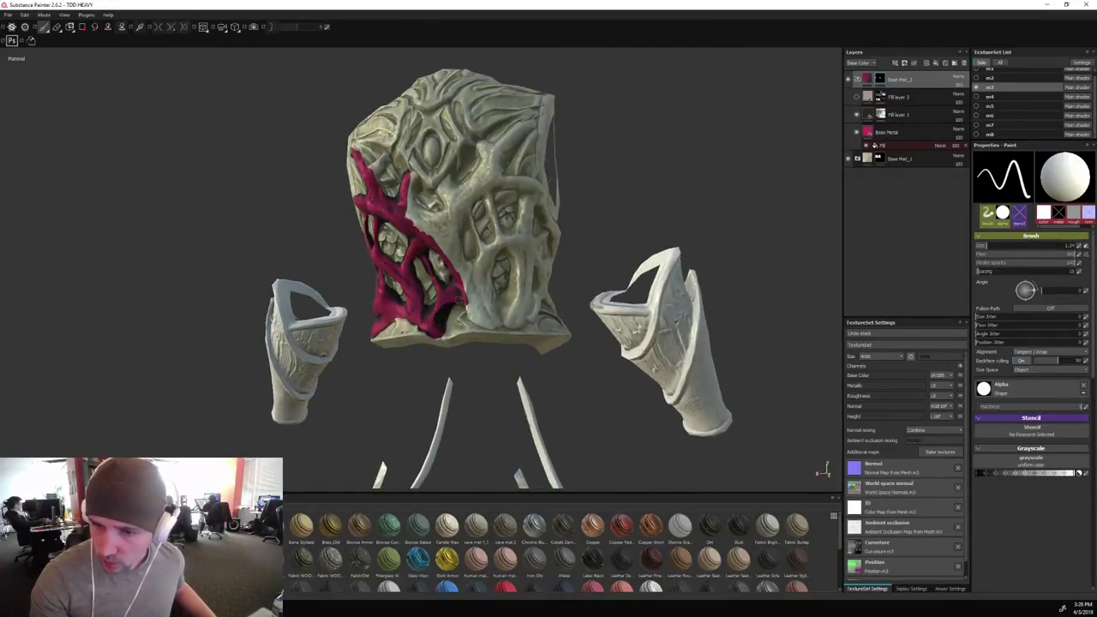
alt+drag(658, 203, 452, 310)
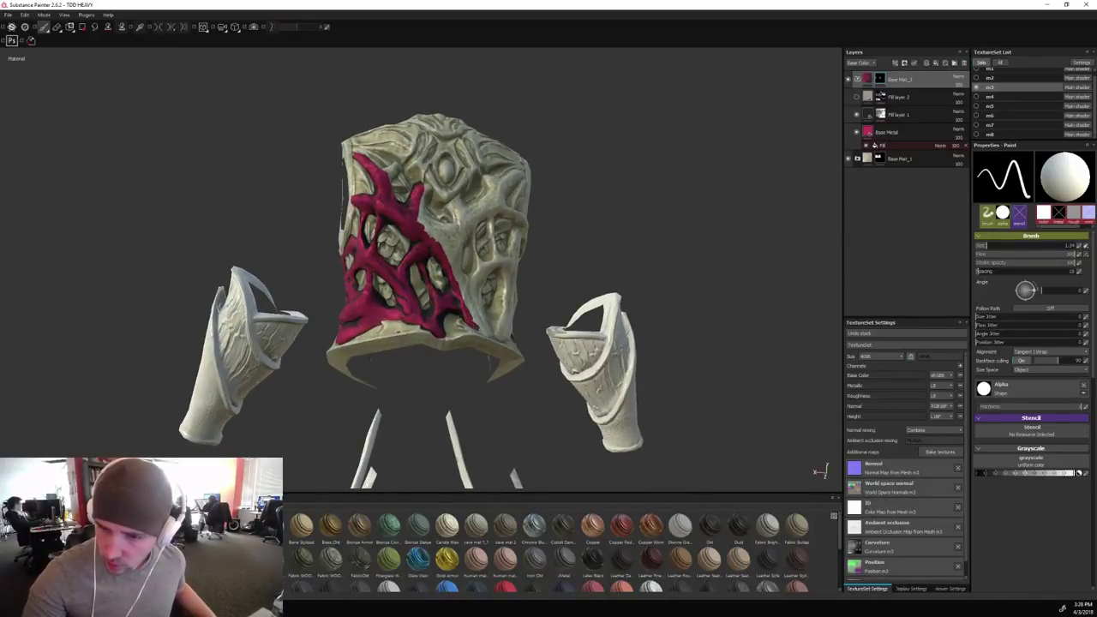
alt+drag(678, 220, 617, 240)
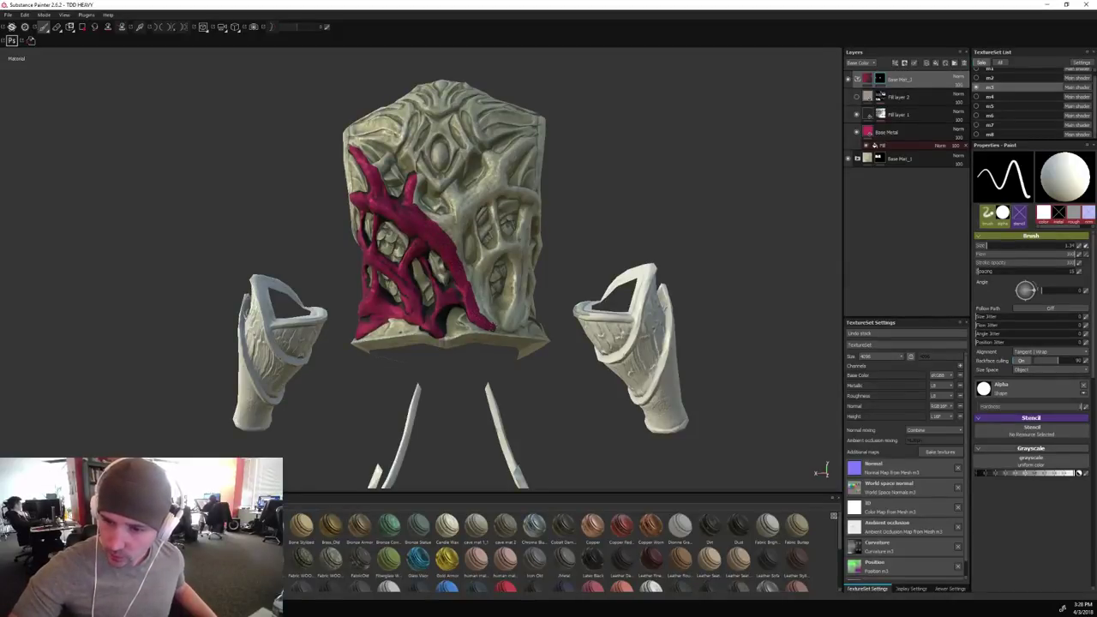
Enlarge the brush to about 2.42 and mask the wide lower central root and the branch rising past the far side of the eye.
mouse_move(497, 324)
mouse_down()
mouse_move(486, 263)
mouse_move(477, 283)
mouse_move(467, 267)
mouse_move(493, 319)
mouse_up()
key(bracketright)
key(bracketright)
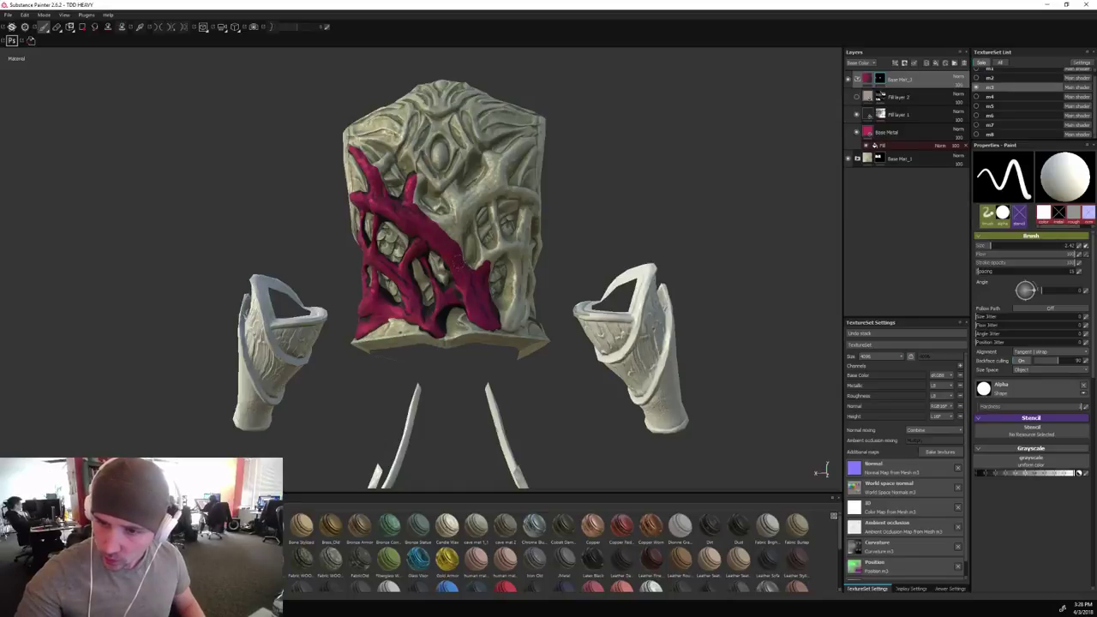
mouse_move(456, 247)
mouse_down()
mouse_move(468, 206)
mouse_move(453, 225)
mouse_move(480, 194)
mouse_move(489, 159)
mouse_move(461, 206)
mouse_up()
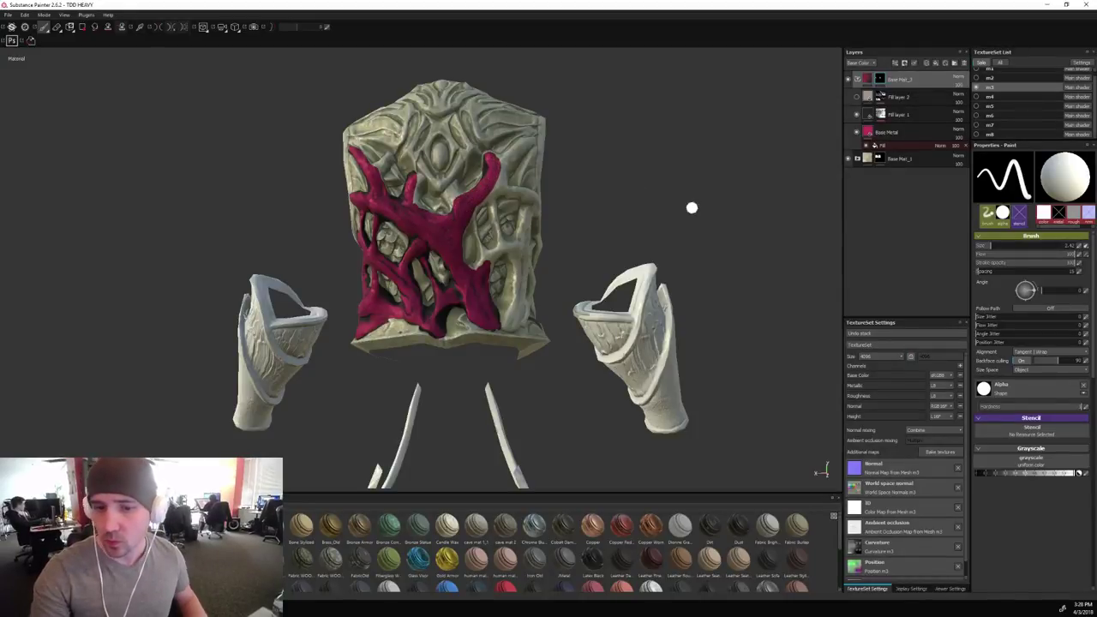
Fill in the short root branch beside the eye and mask the one forking off the upper root near the first armhole.
mouse_move(688, 189)
alt+mouse_down()
mouse_move(666, 229)
mouse_move(648, 225)
alt+mouse_up()
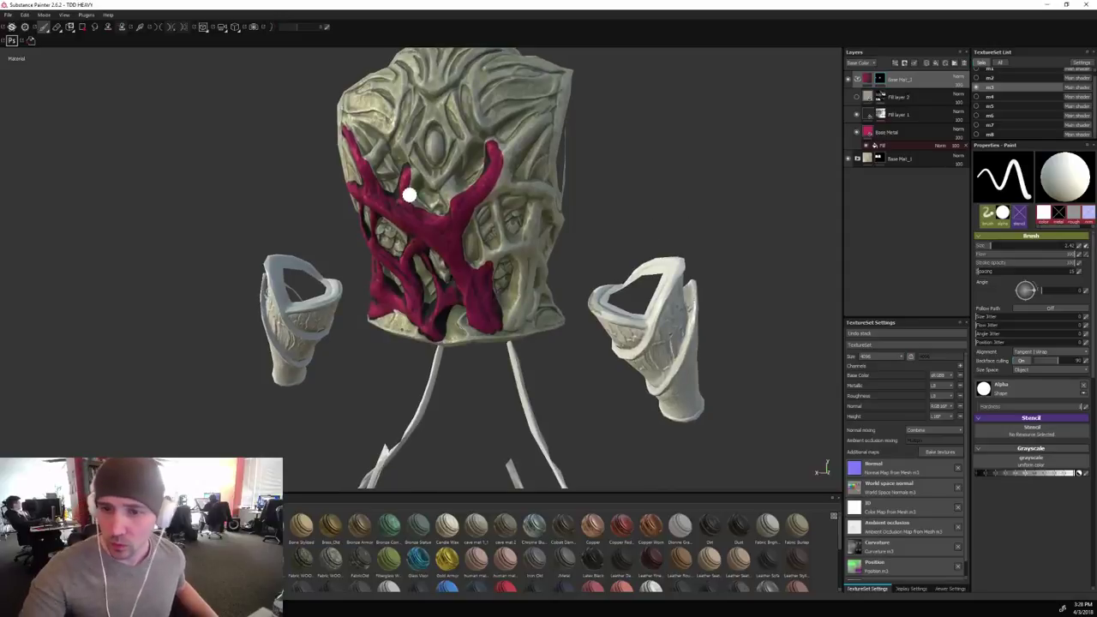
mouse_move(409, 196)
mouse_down()
mouse_move(423, 210)
mouse_move(411, 187)
mouse_up()
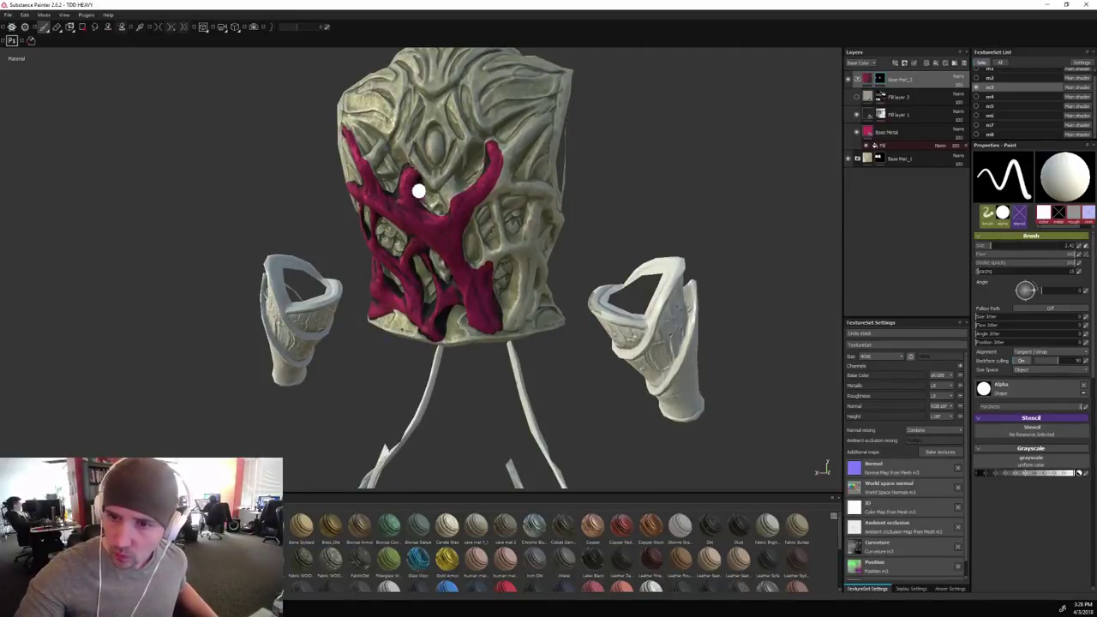
drag(365, 164, 380, 148)
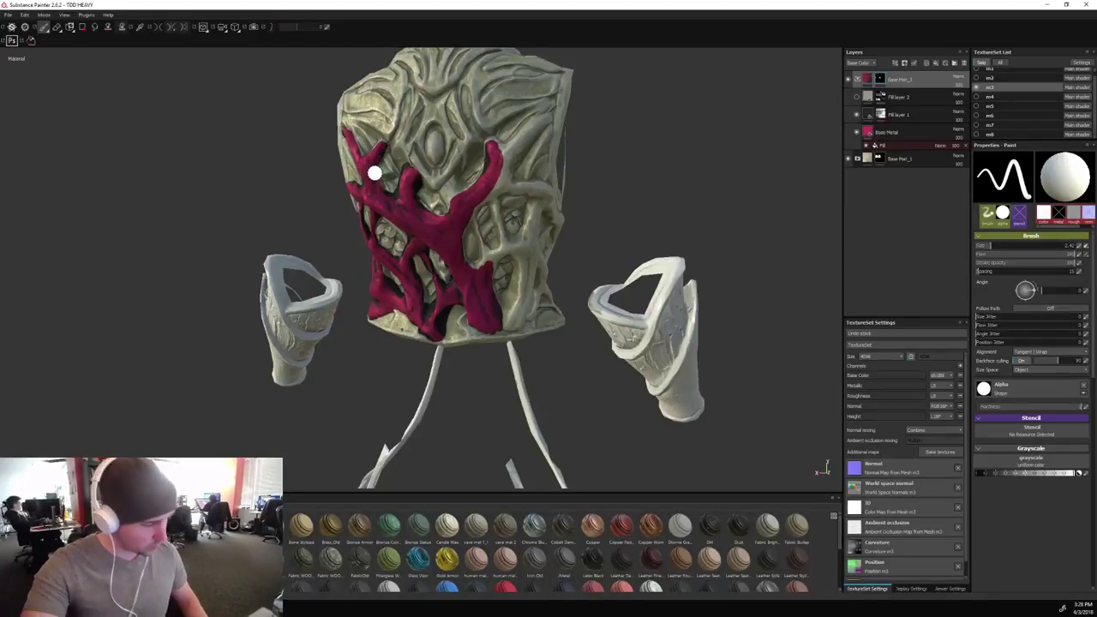
Reduce the brush to about 1.34, mask the branch toward the opposite armhole and the thin roots below it, and clean their edges with black.
key(bracketleft)
key(bracketleft)
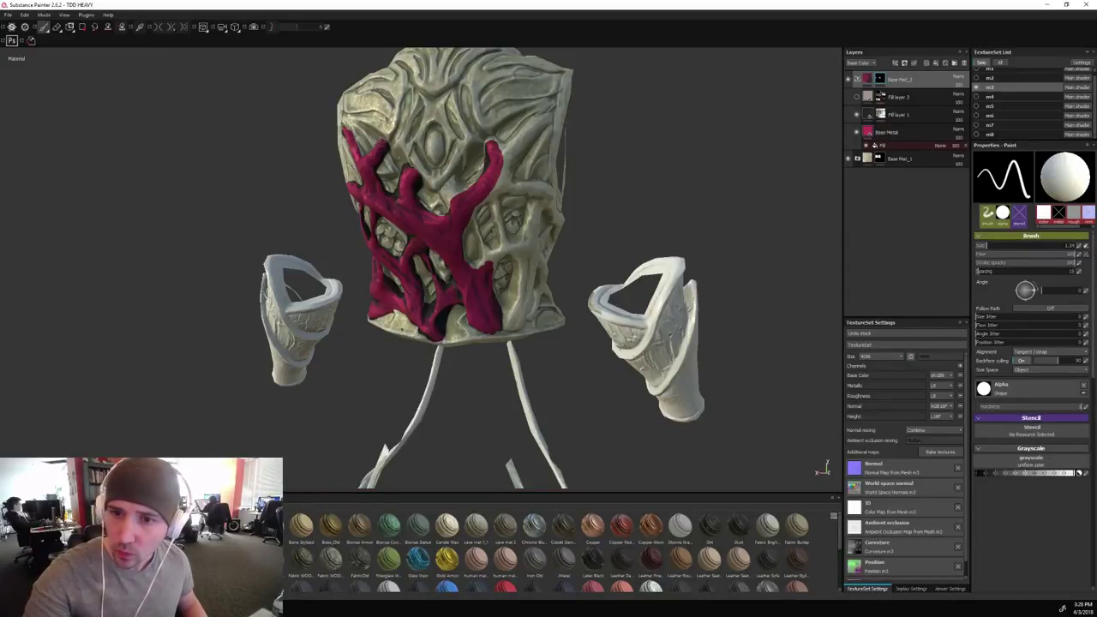
mouse_move(649, 171)
alt+mouse_down()
mouse_move(728, 179)
mouse_move(805, 224)
alt+mouse_up()
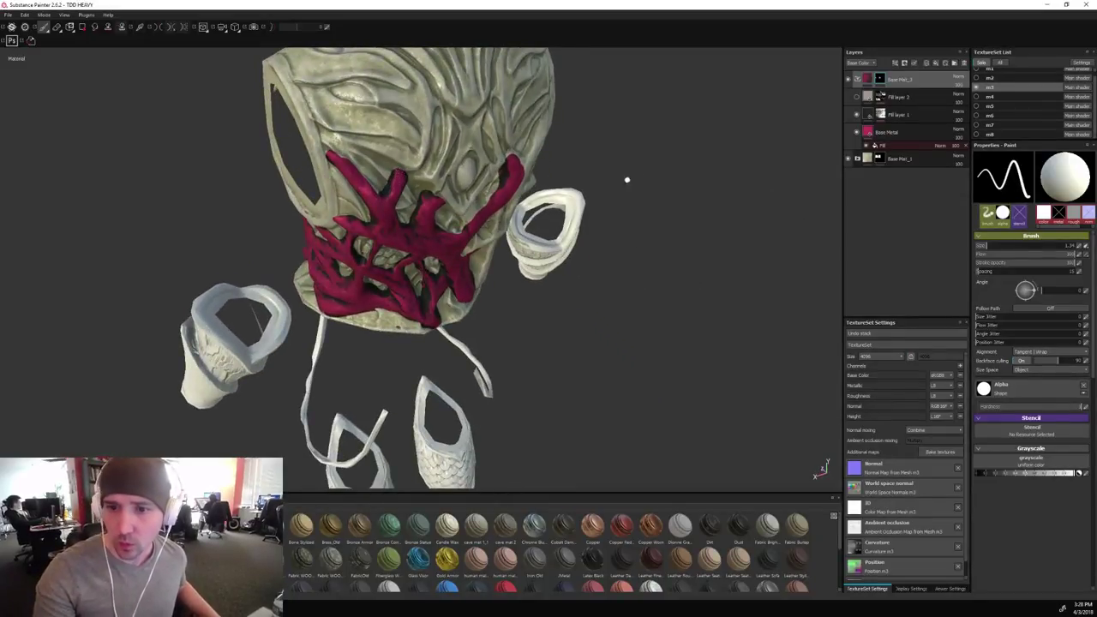
alt+drag(627, 176, 561, 215)
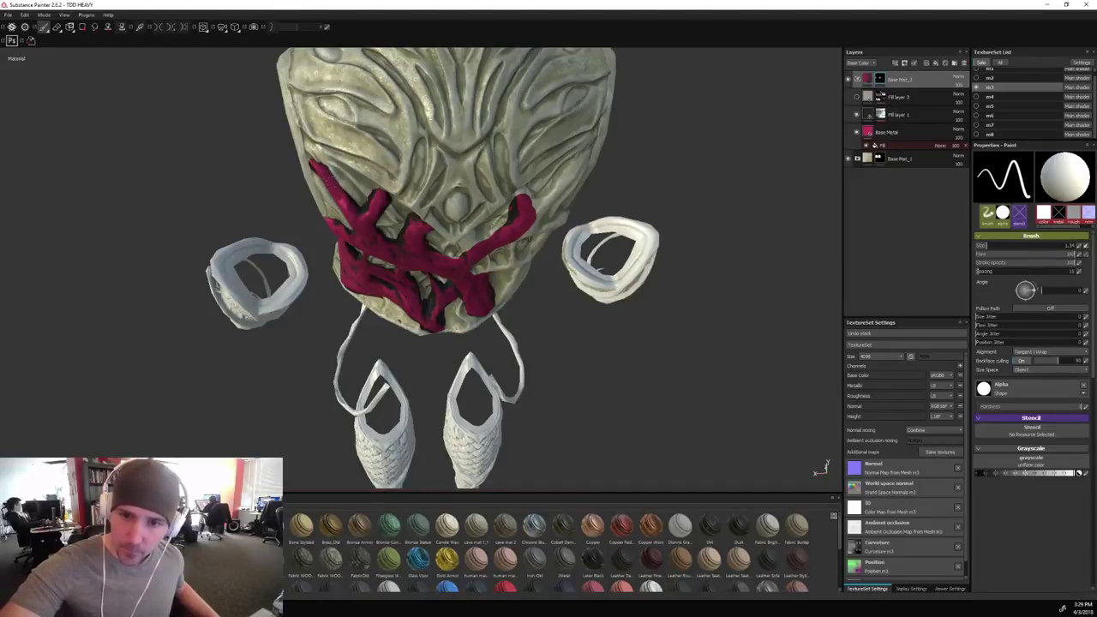
mouse_move(688, 343)
alt+mouse_down()
mouse_move(668, 348)
mouse_move(696, 283)
mouse_move(646, 385)
mouse_move(561, 351)
mouse_move(597, 167)
mouse_move(729, 164)
mouse_move(678, 165)
mouse_move(681, 118)
mouse_move(647, 137)
alt+mouse_up()
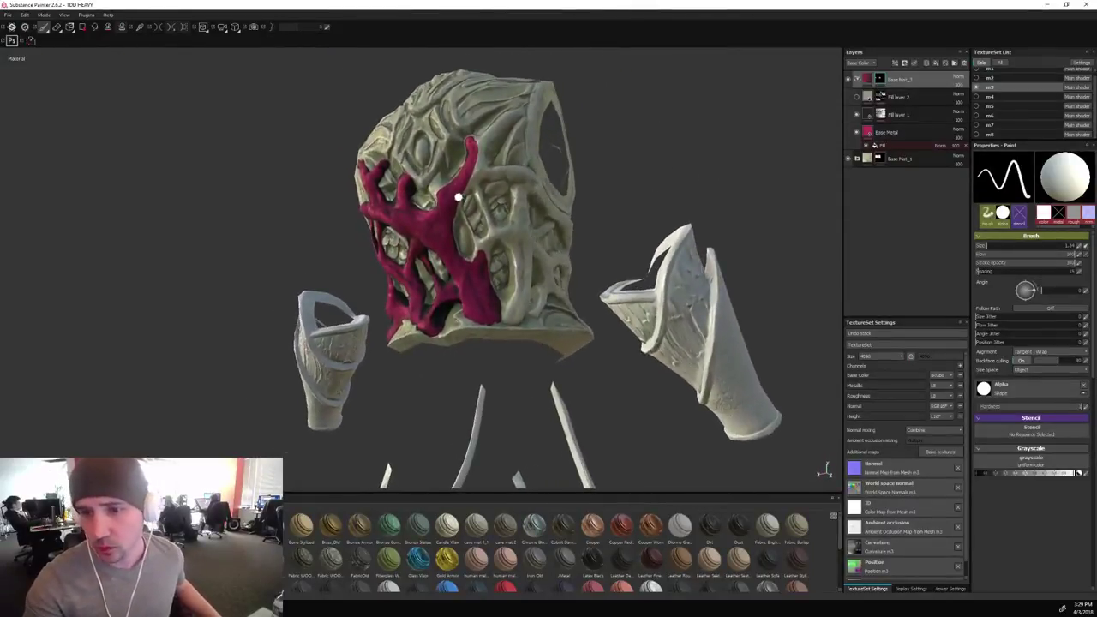
mouse_move(452, 229)
mouse_down()
mouse_move(483, 137)
mouse_move(511, 119)
mouse_move(499, 127)
mouse_up()
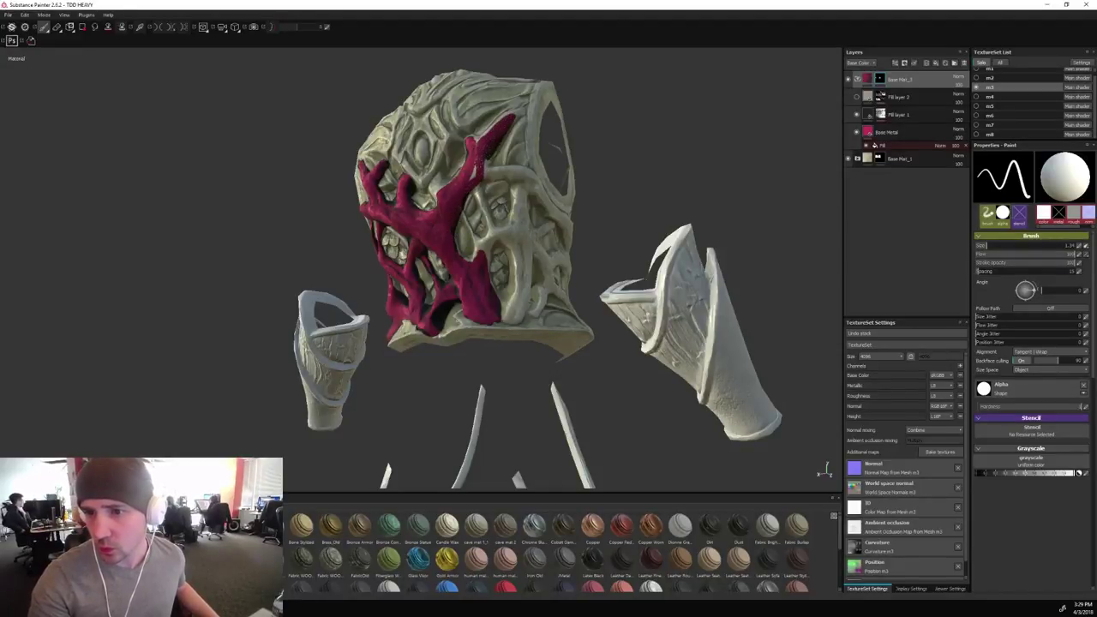
drag(474, 182, 490, 231)
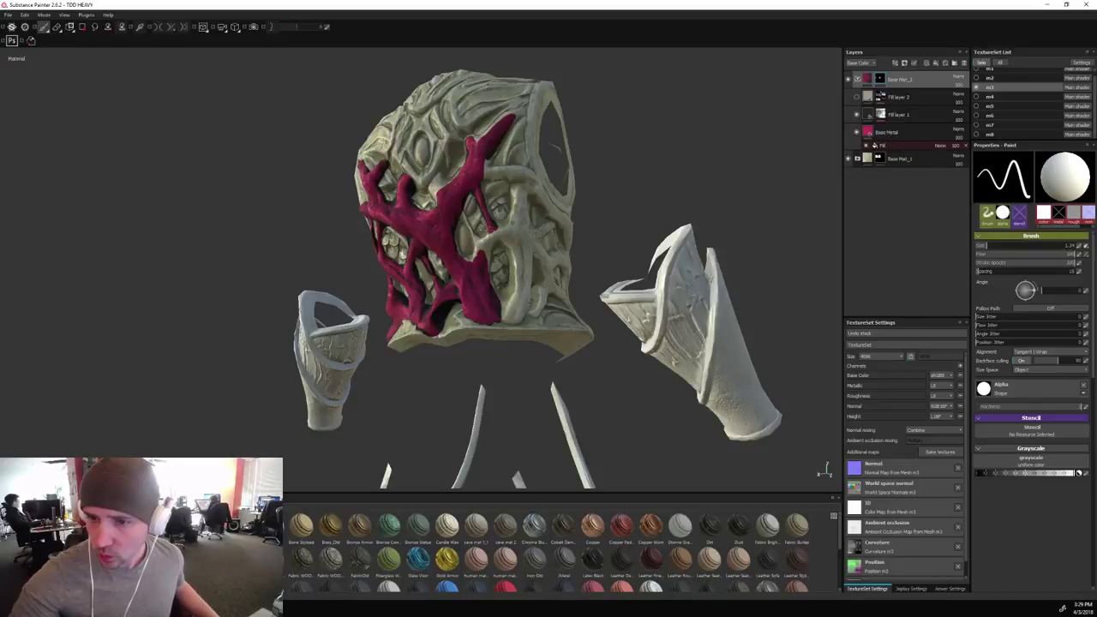
mouse_move(491, 231)
mouse_down()
mouse_move(482, 246)
mouse_move(466, 218)
mouse_move(476, 248)
mouse_up()
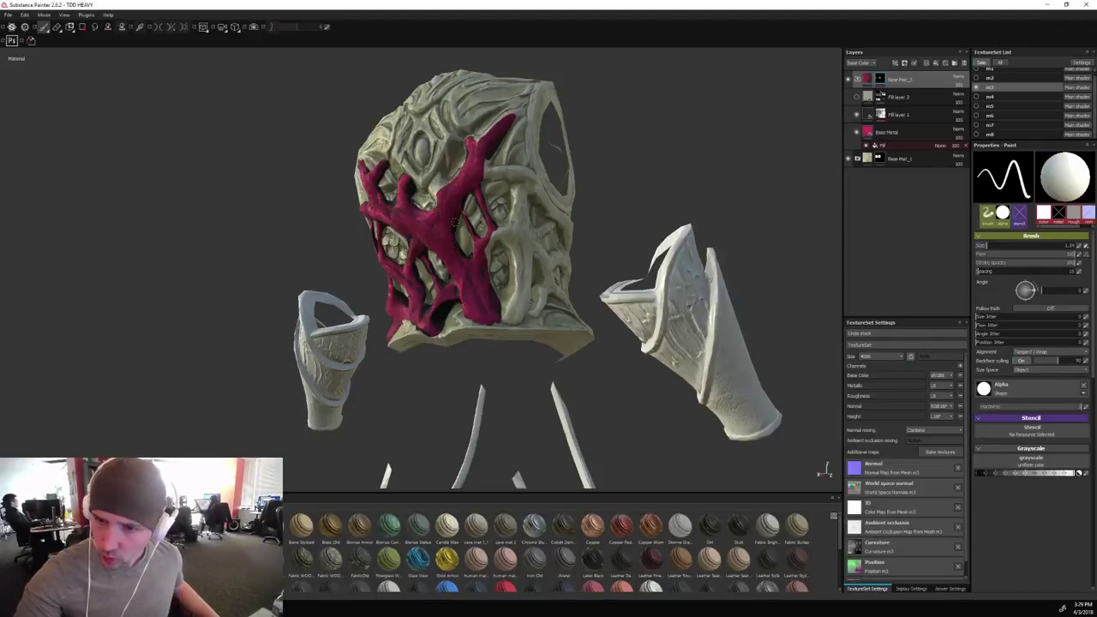
key(x)
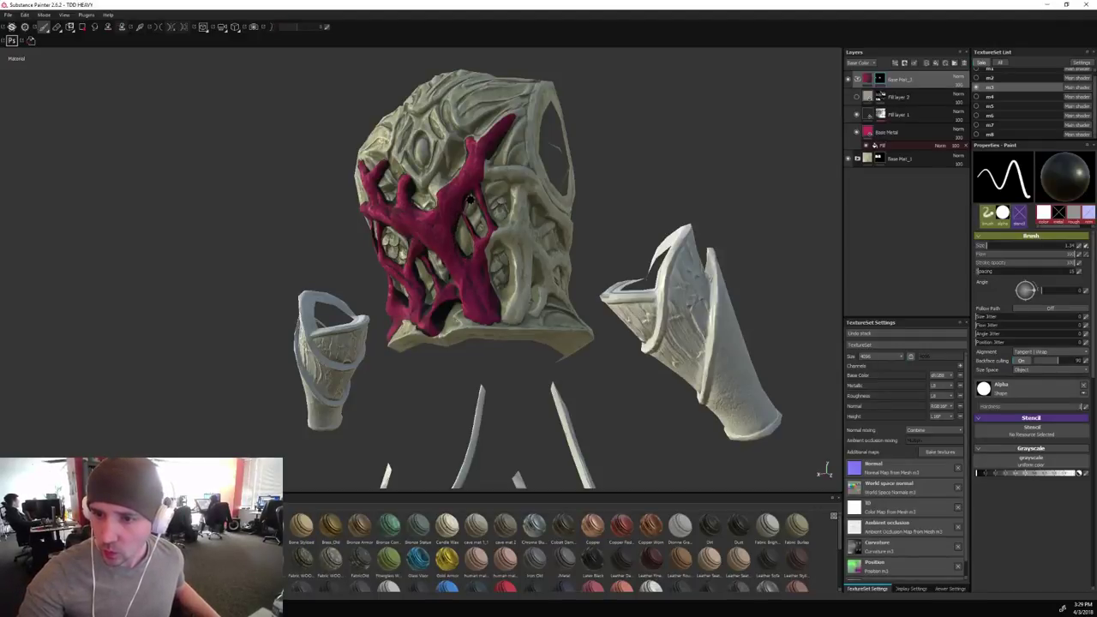
Paint in white the roots enclosing the lower opening on the opposite side, including the tall outer root and its link to the thin roots.
mouse_move(555, 148)
alt+mouse_down()
mouse_move(623, 128)
mouse_move(737, 169)
mouse_move(668, 166)
alt+mouse_up()
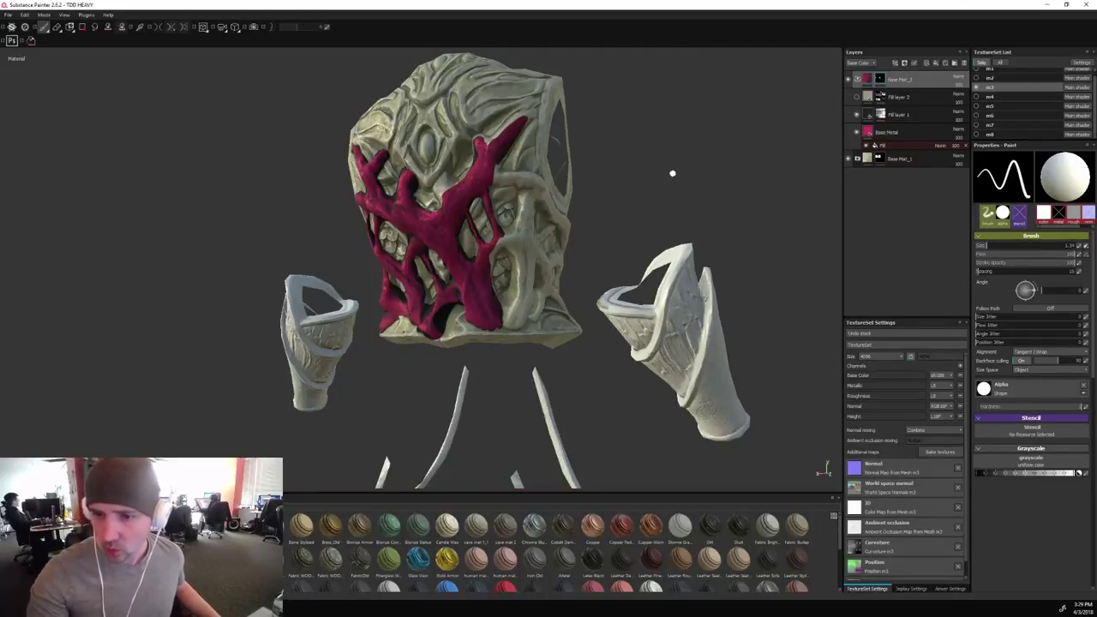
alt+drag(672, 171, 634, 184)
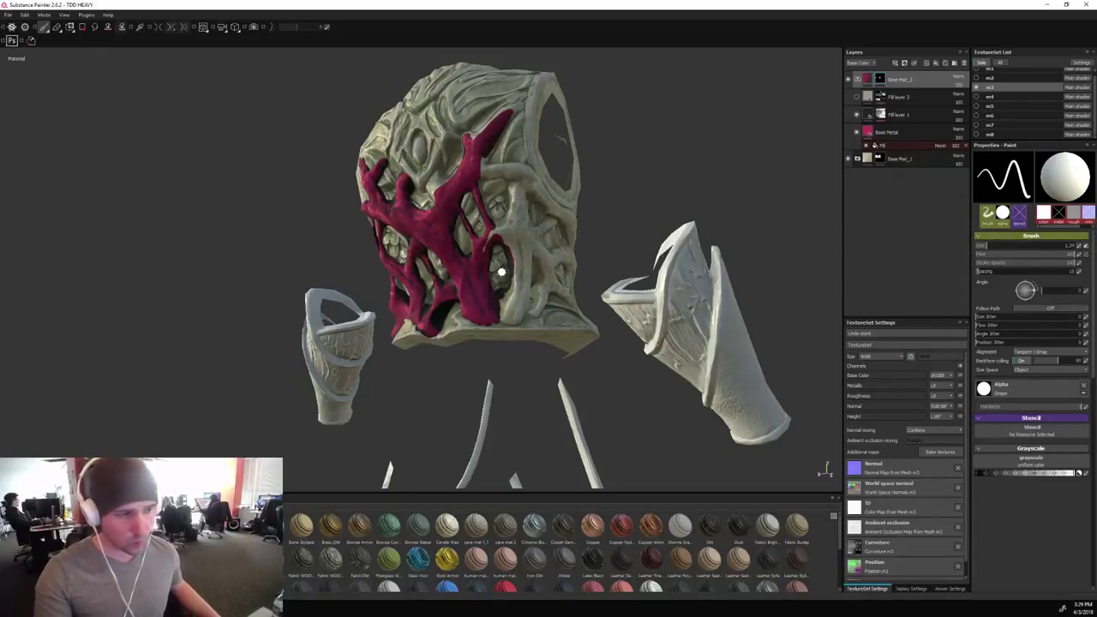
alt+drag(605, 220, 651, 165)
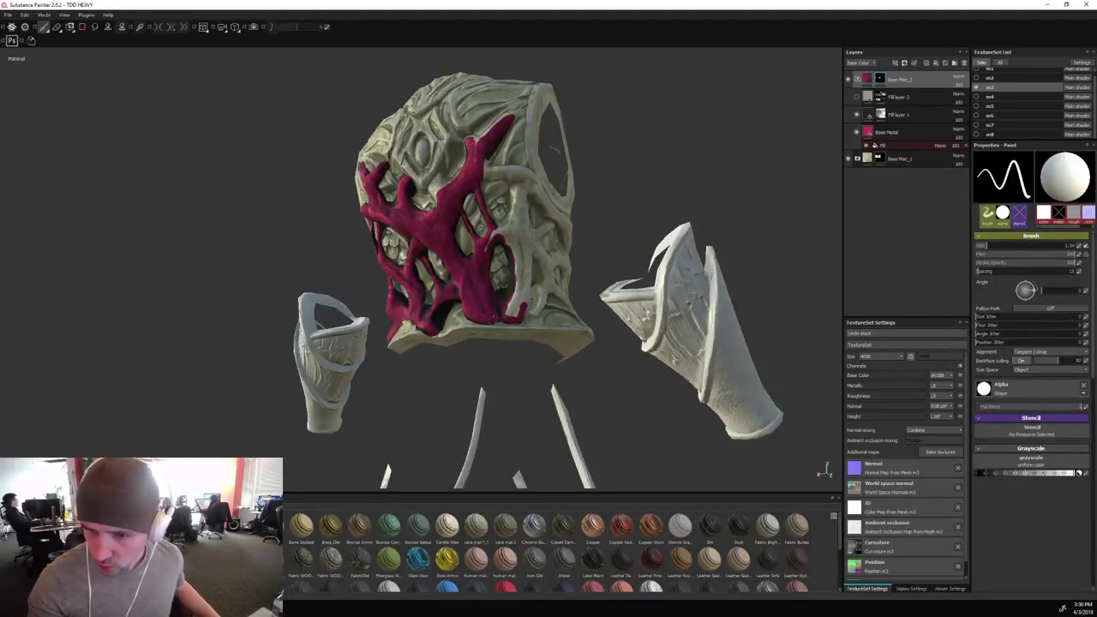
mouse_move(501, 317)
mouse_down()
mouse_move(523, 287)
mouse_move(520, 251)
mouse_move(678, 171)
mouse_move(639, 183)
mouse_up()
mouse_move(503, 191)
mouse_down()
mouse_move(507, 269)
mouse_move(510, 248)
mouse_move(516, 300)
mouse_move(511, 217)
mouse_move(522, 300)
mouse_up()
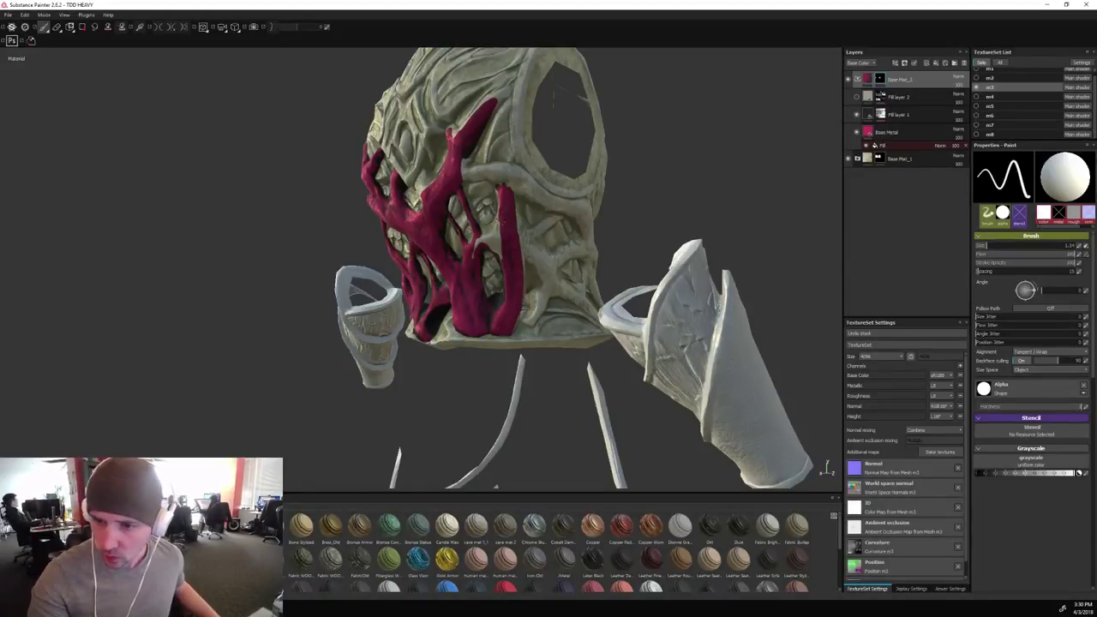
mouse_move(500, 221)
mouse_down()
mouse_move(491, 237)
mouse_move(500, 255)
mouse_move(495, 244)
mouse_up()
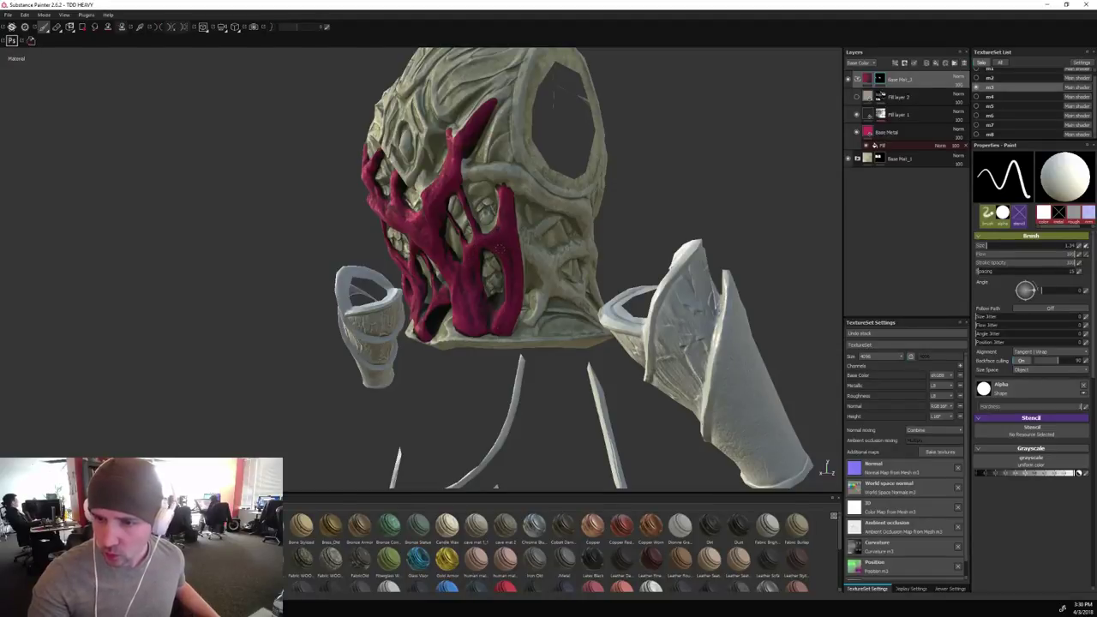
Mask the small root stub just below the eye and touch up the central branch it joins.
alt+drag(686, 159, 740, 197)
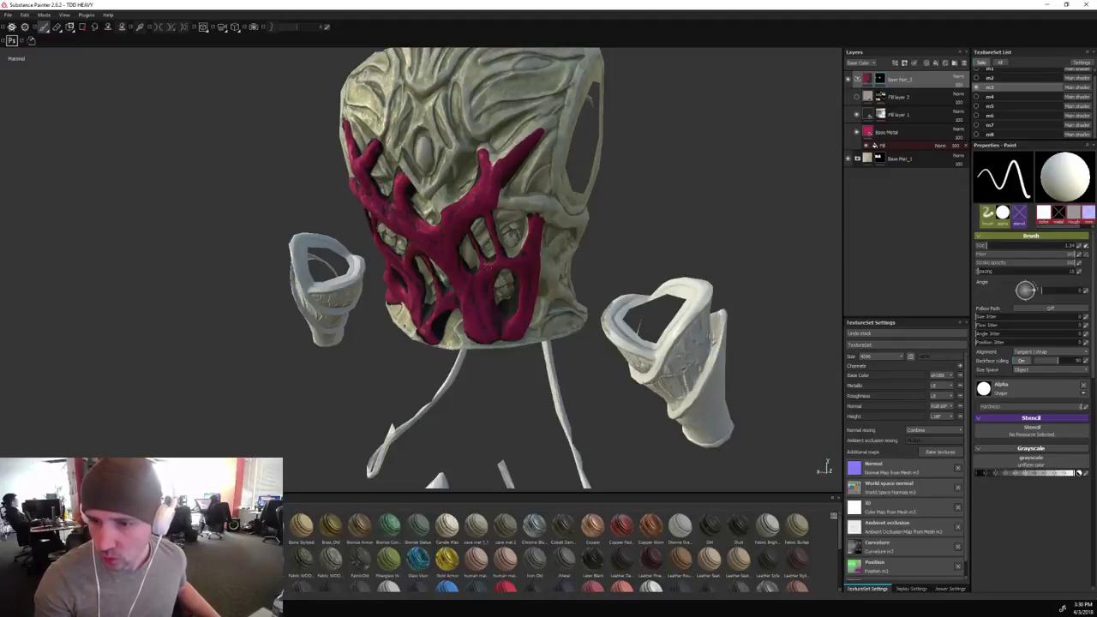
alt+drag(678, 200, 815, 210)
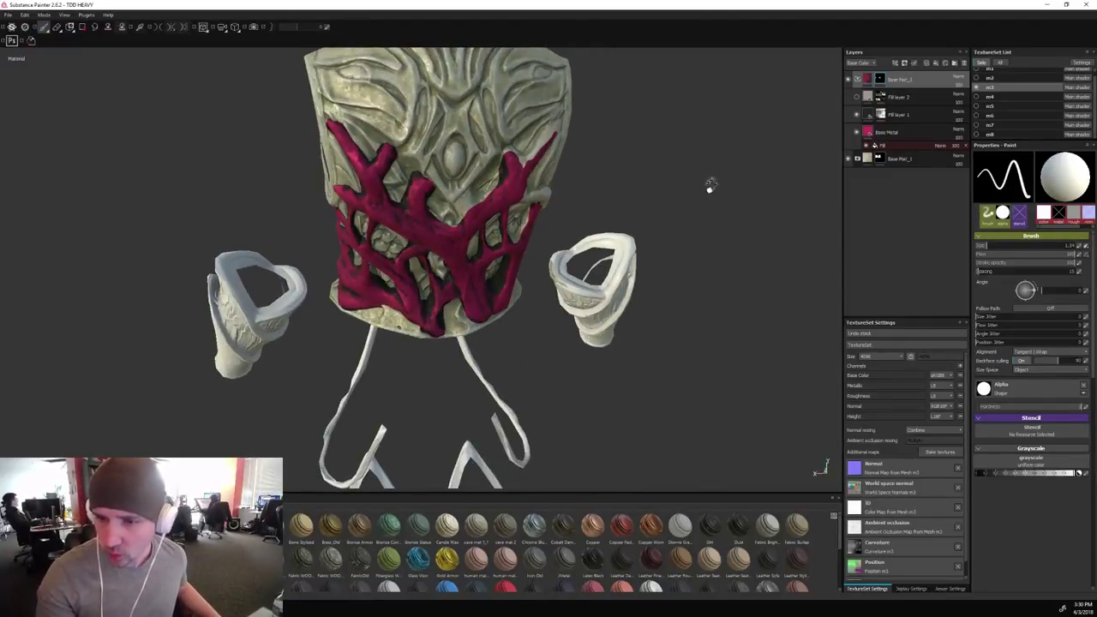
alt+drag(711, 183, 735, 151)
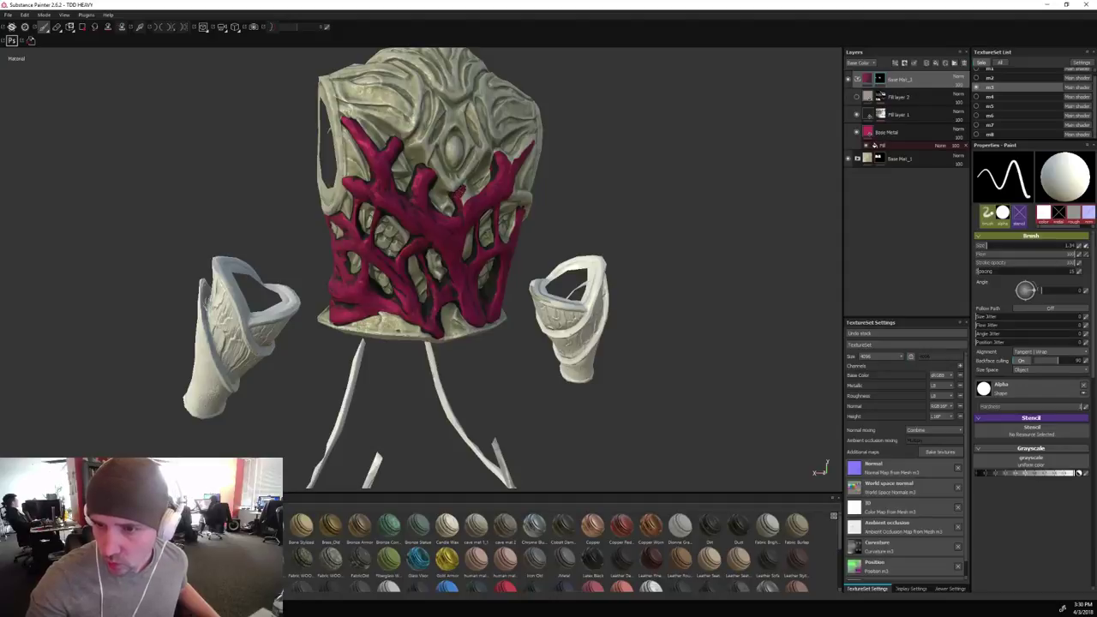
alt+drag(625, 140, 446, 189)
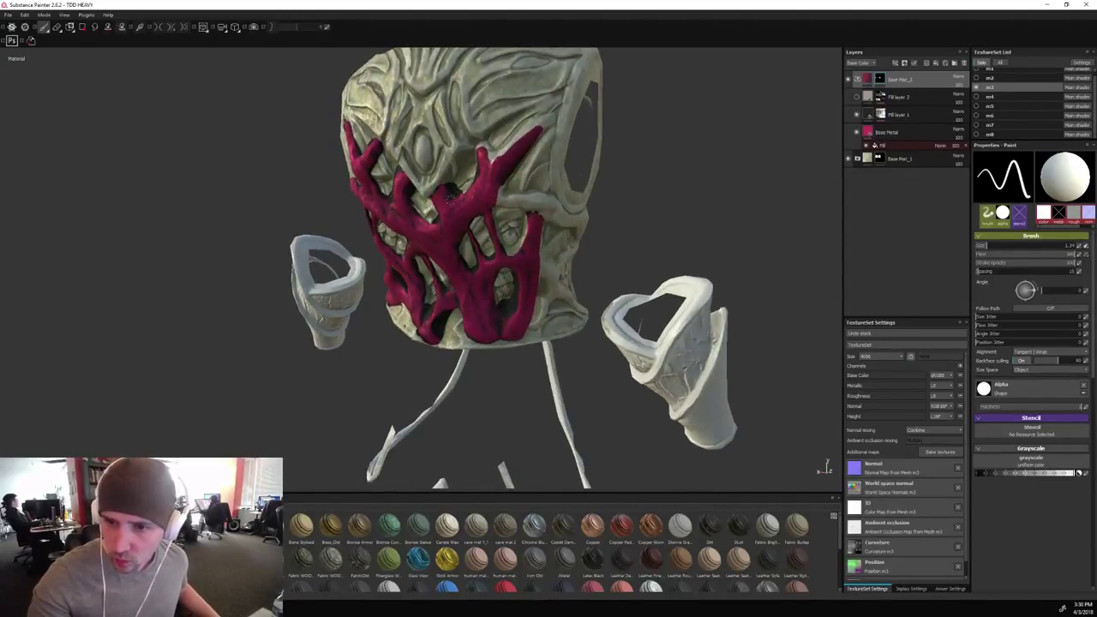
mouse_move(752, 184)
alt+mouse_down()
mouse_move(815, 201)
mouse_move(679, 194)
mouse_move(692, 200)
alt+mouse_up()
drag(502, 212, 493, 216)
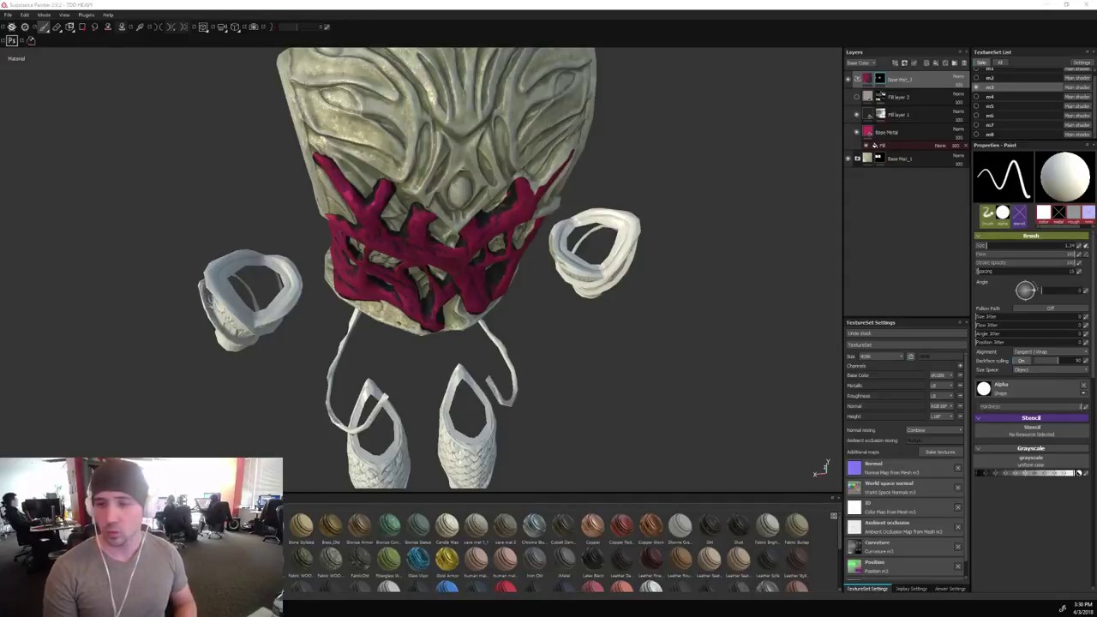
Mask the root arching over the upper opening on the opposite side and widen the branch rising toward that armhole.
alt+drag(663, 348, 473, 157)
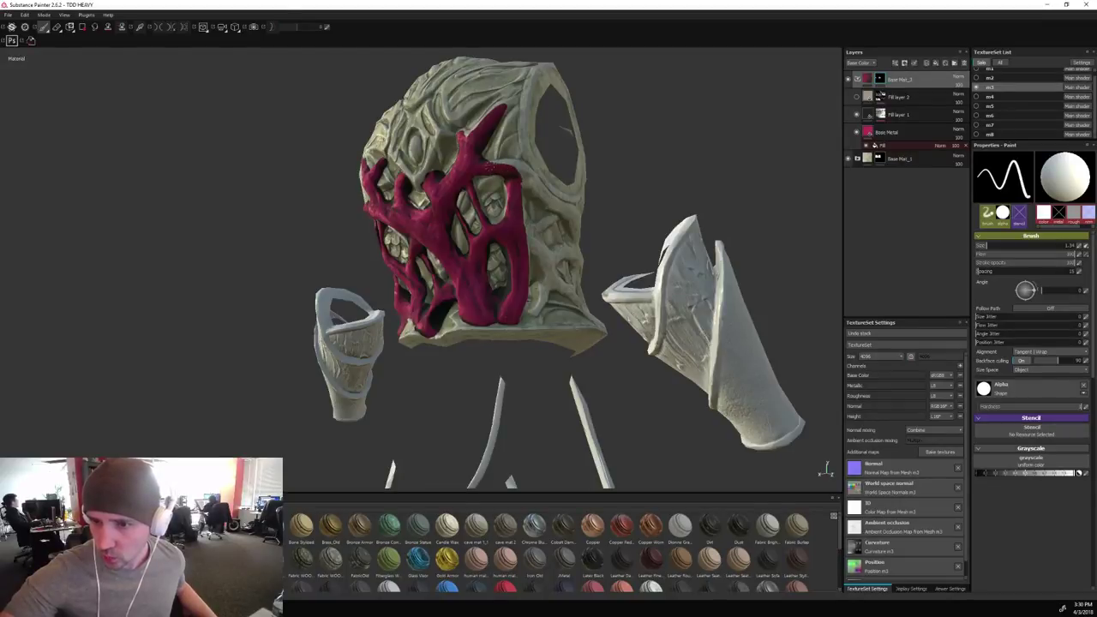
alt+drag(549, 117, 528, 202)
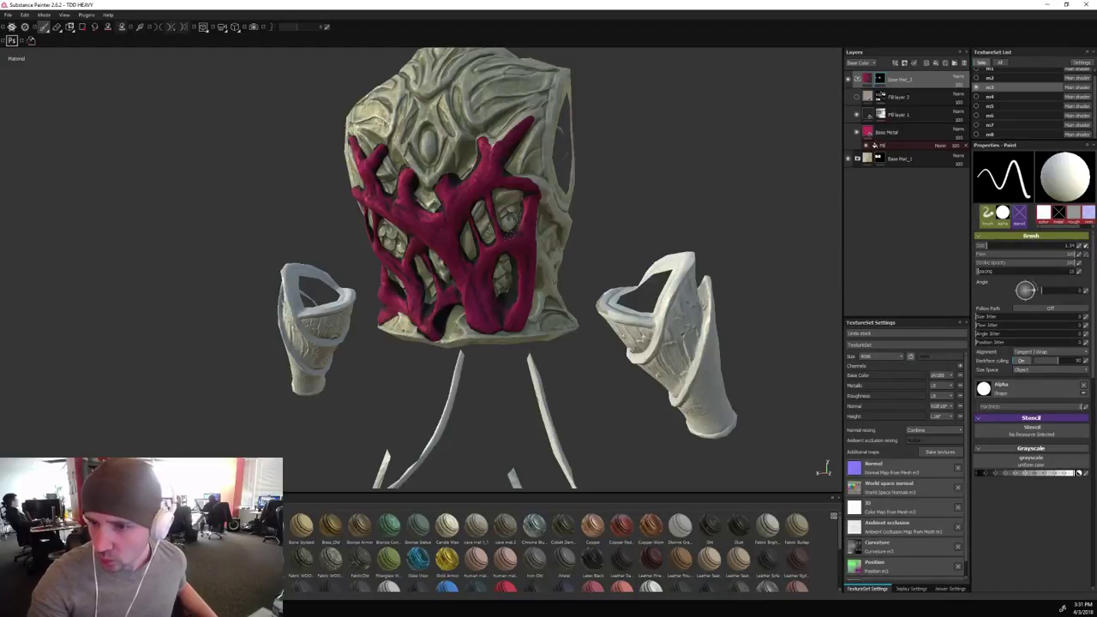
alt+drag(522, 226, 467, 195)
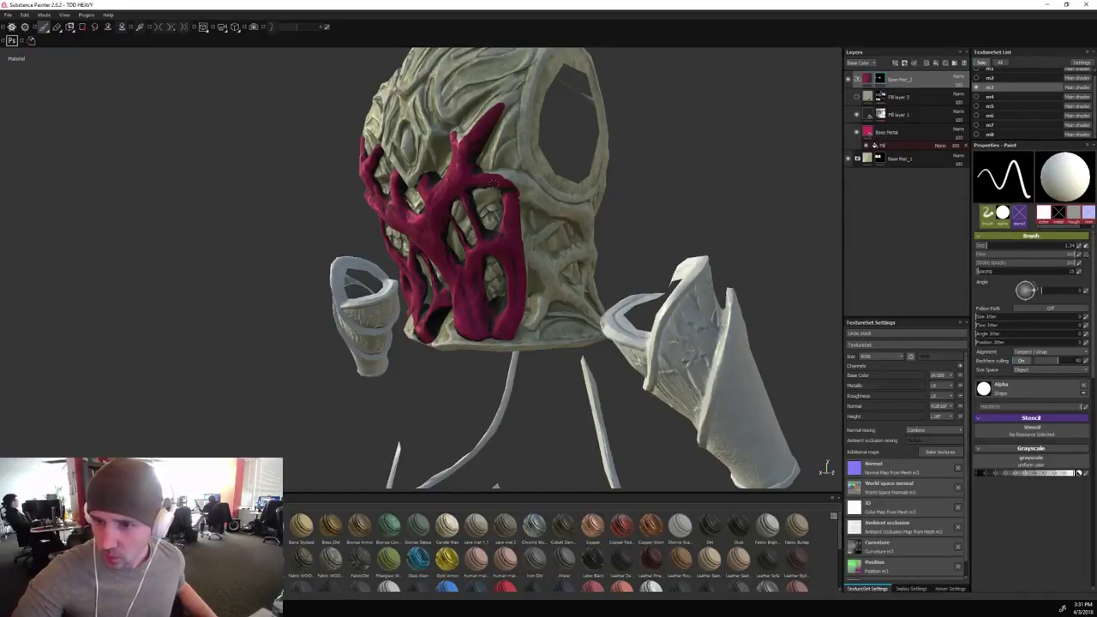
alt+drag(675, 168, 761, 220)
click(491, 187)
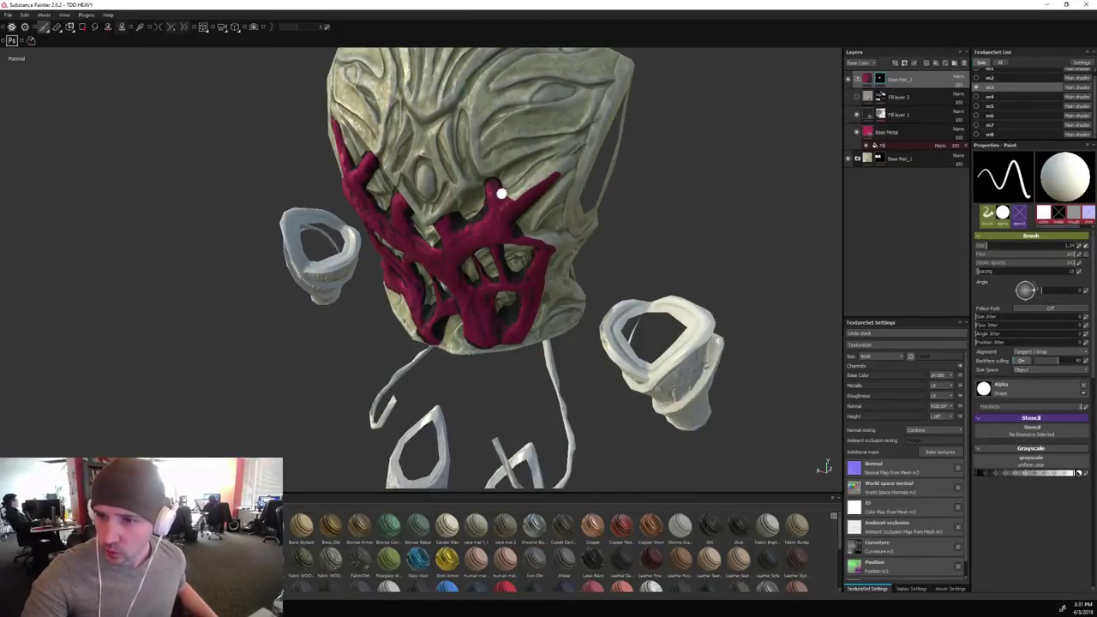
drag(514, 195, 554, 164)
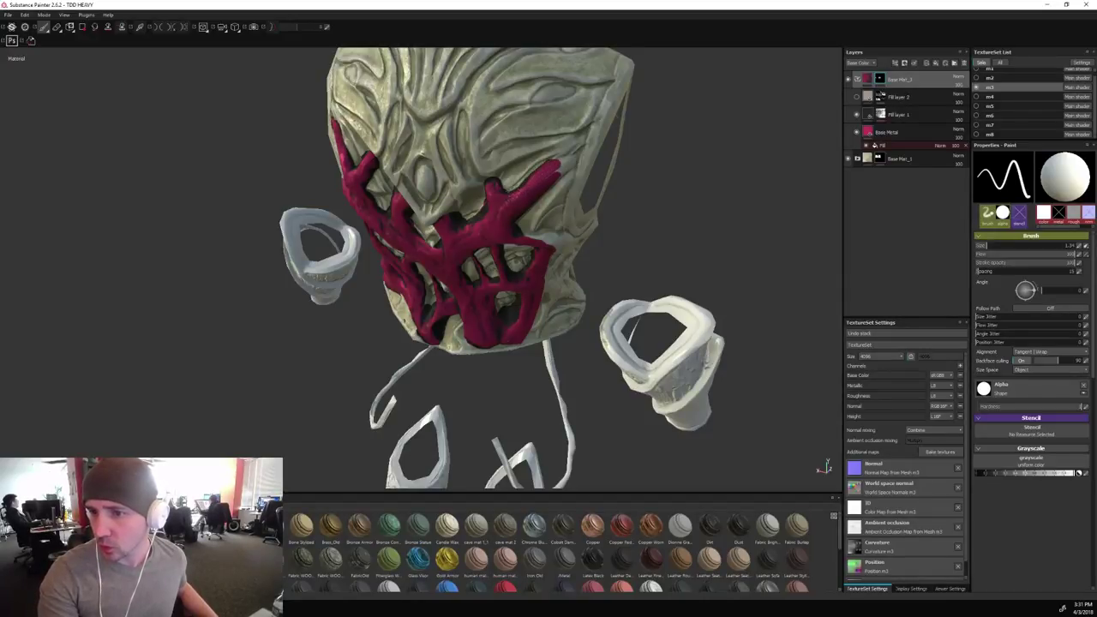
mouse_move(538, 185)
alt+mouse_down()
mouse_move(674, 166)
mouse_move(488, 198)
mouse_move(539, 147)
mouse_move(516, 152)
mouse_move(737, 135)
mouse_move(763, 83)
mouse_move(695, 109)
mouse_move(655, 169)
mouse_move(712, 78)
mouse_move(711, 61)
mouse_move(642, 100)
mouse_move(639, 203)
mouse_move(797, 177)
mouse_move(710, 193)
alt+mouse_up()
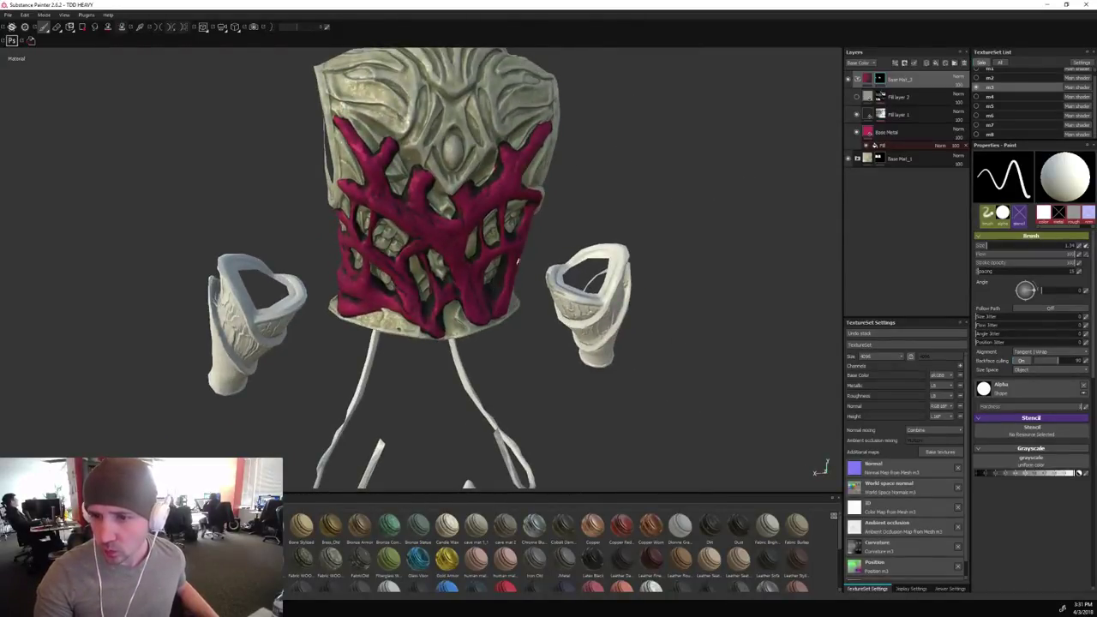
Touch up the mask at the tip of the root rising beside the near armhole.
mouse_move(699, 189)
alt+mouse_down()
mouse_move(691, 213)
mouse_move(598, 209)
mouse_move(708, 201)
mouse_move(757, 214)
mouse_move(789, 194)
mouse_move(656, 238)
mouse_move(694, 152)
mouse_move(677, 240)
alt+mouse_up()
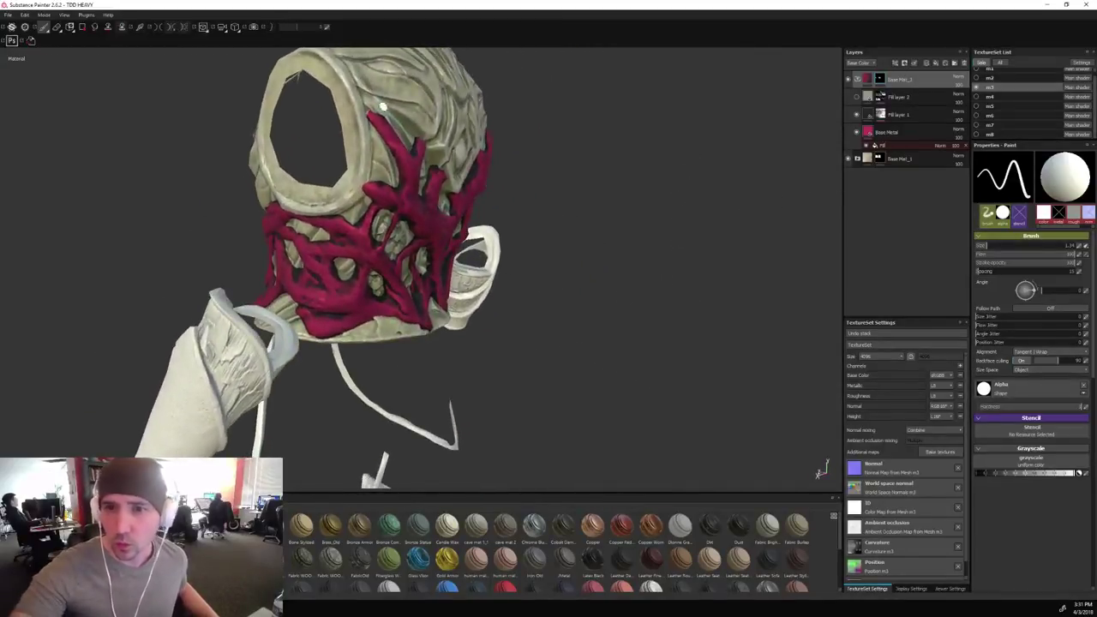
mouse_move(563, 130)
alt+mouse_down()
mouse_move(574, 198)
mouse_move(566, 192)
alt+mouse_up()
mouse_move(362, 157)
mouse_down()
mouse_move(392, 196)
mouse_move(385, 172)
mouse_up()
key(x)
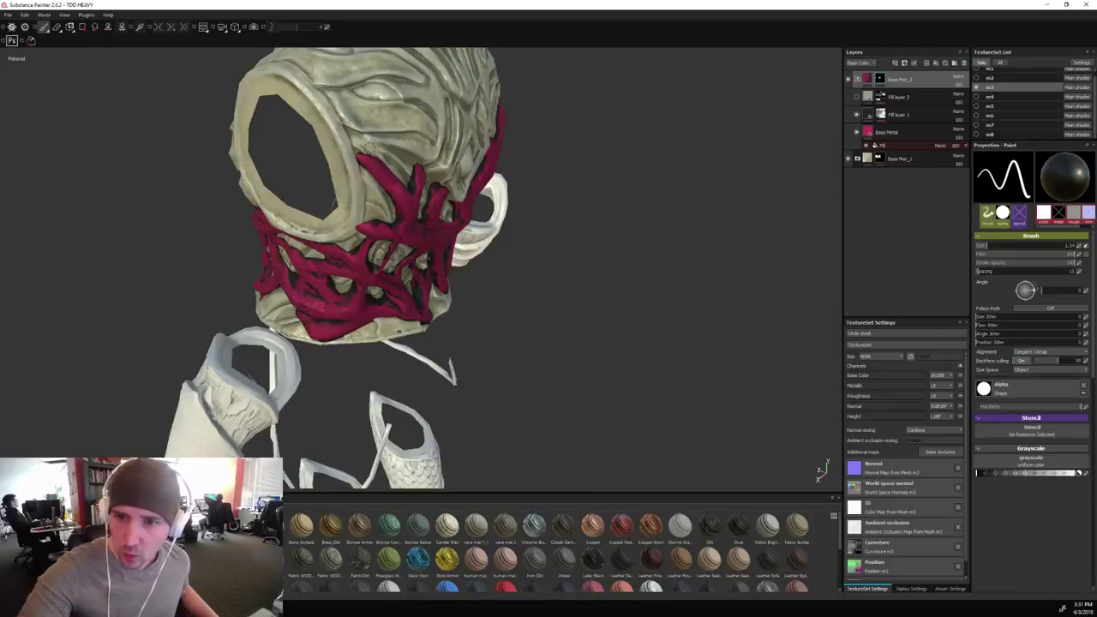
Clean the edges and gaps of the masked roots beneath the opposite armhole in black, using a smaller brush.
alt+drag(645, 237, 564, 142)
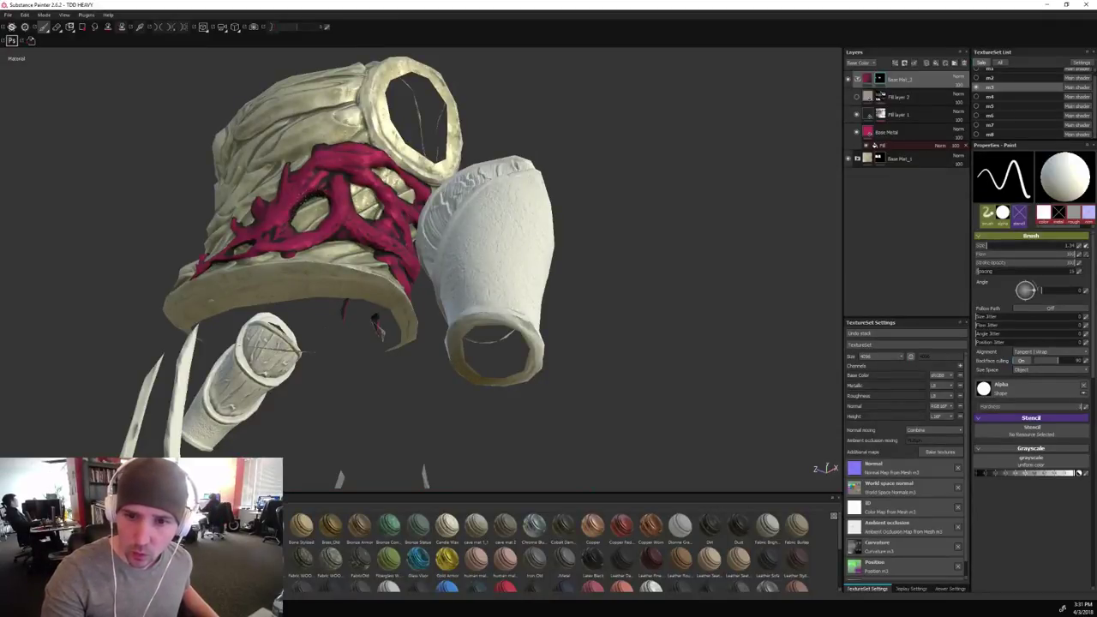
alt+drag(563, 142, 666, 152)
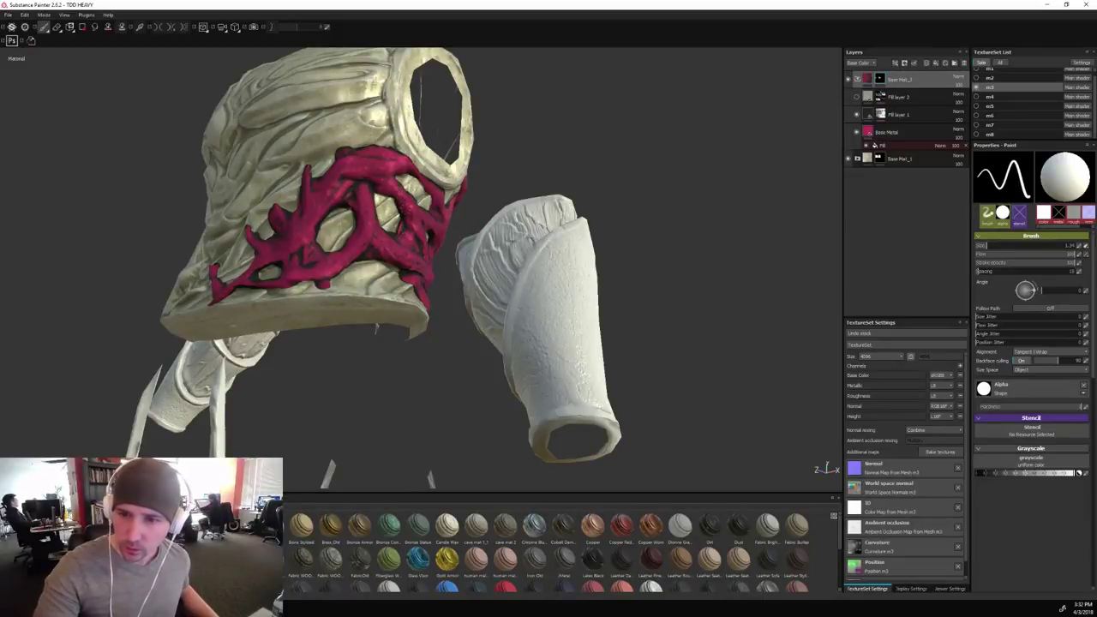
alt+drag(620, 192, 592, 213)
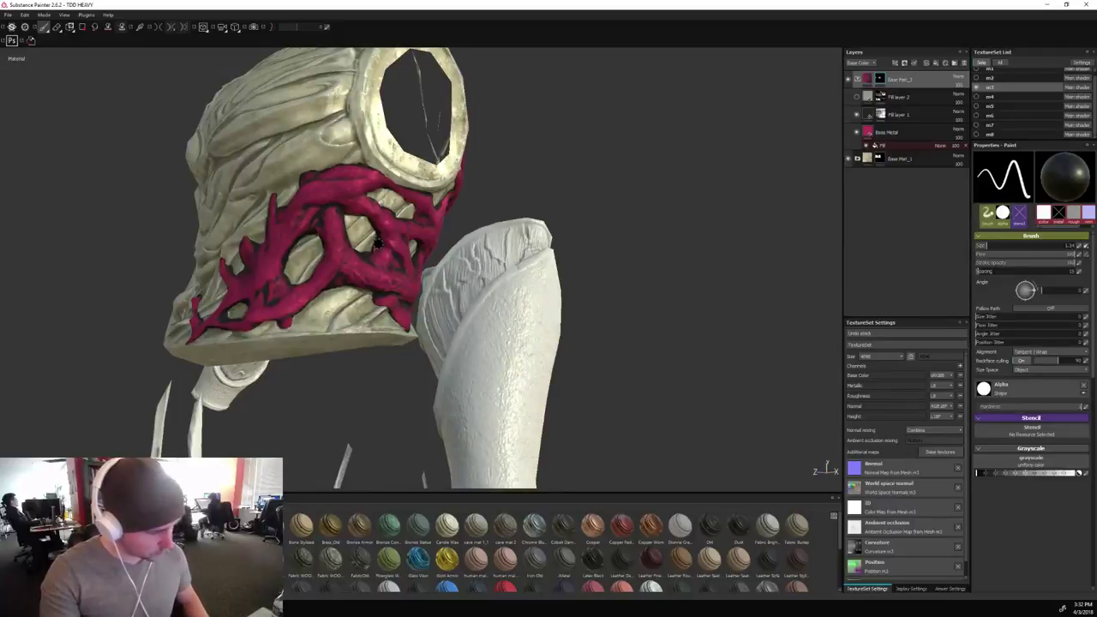
key([)
key([)
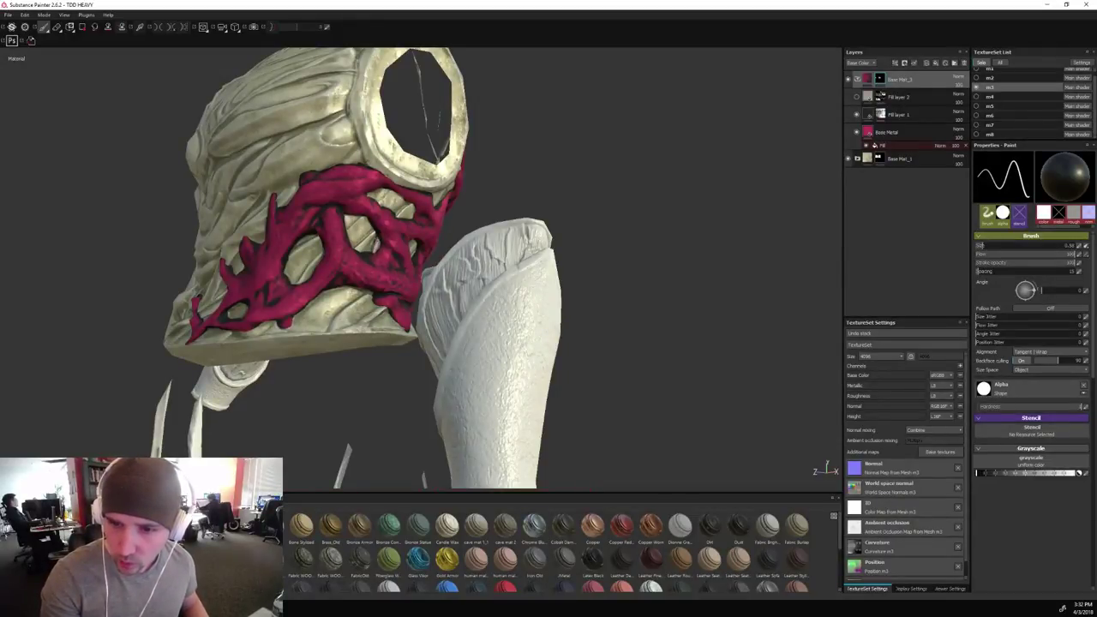
alt+drag(566, 172, 680, 155)
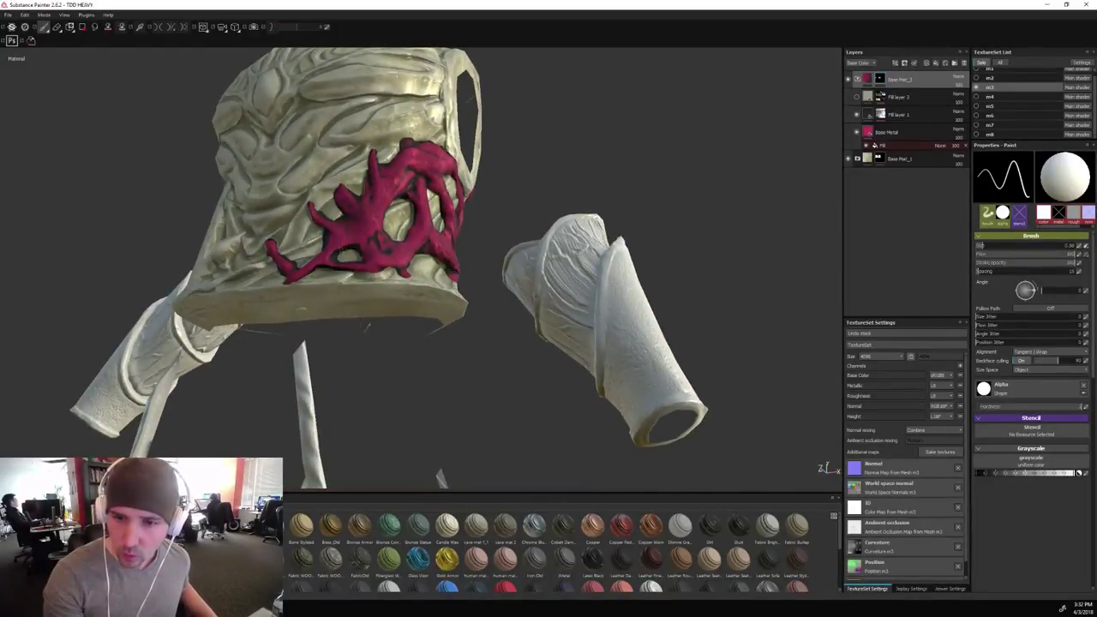
alt+drag(597, 163, 596, 147)
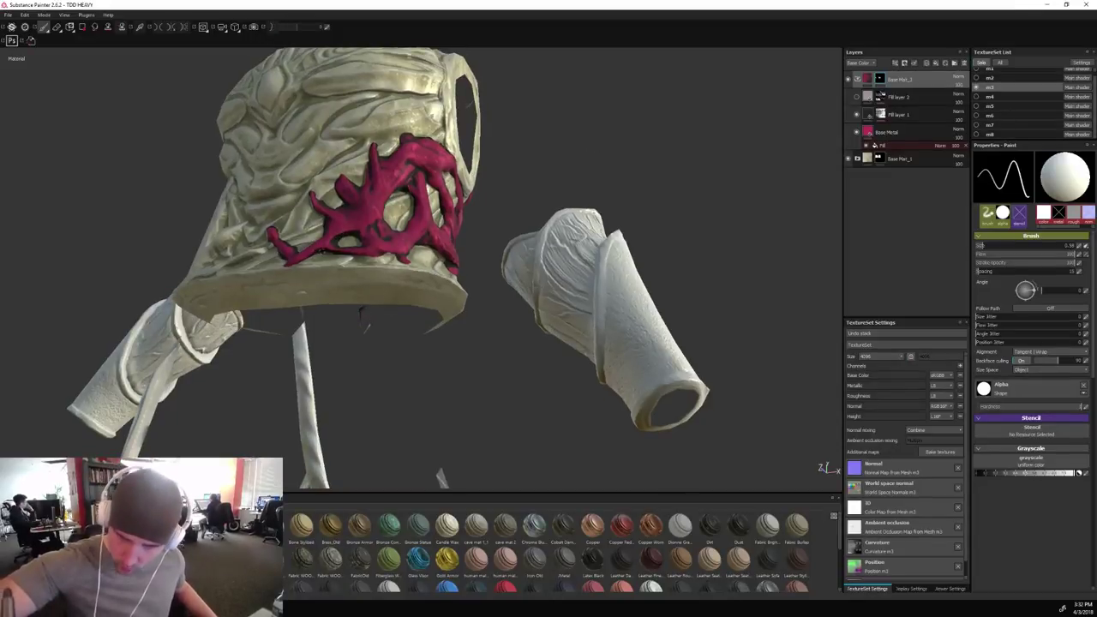
Outline in white the large root on the unmasked half of the gem side, from its small central prong up to its forked tip.
alt+drag(625, 142, 704, 197)
alt+drag(588, 221, 691, 199)
alt+drag(570, 254, 652, 226)
shift+right_drag(730, 201, 708, 203)
alt+drag(707, 206, 696, 216)
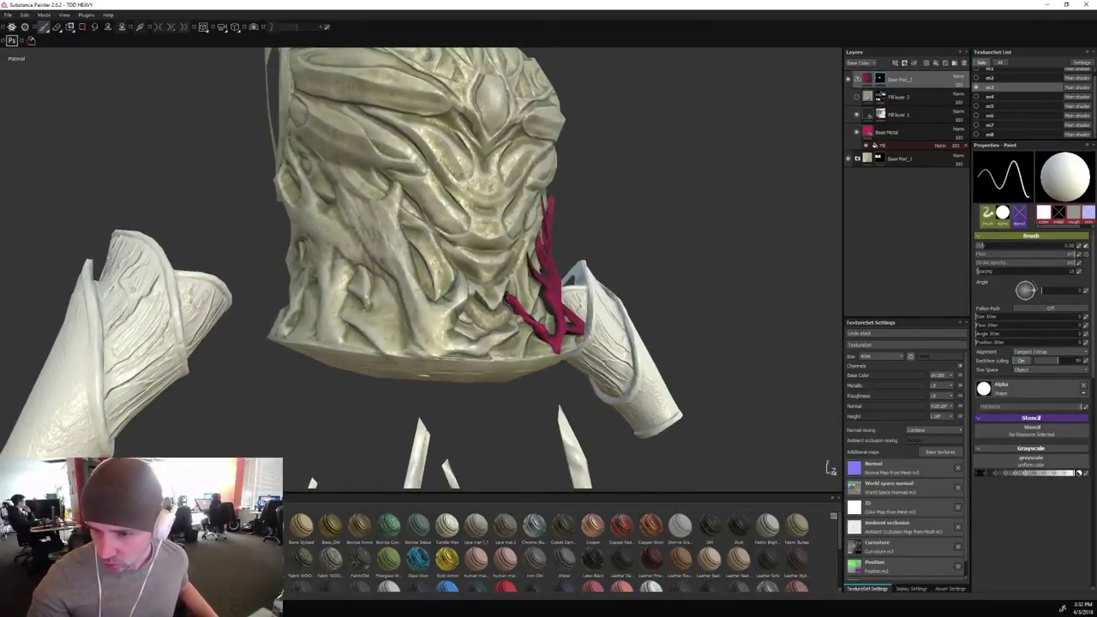
alt+drag(666, 232, 634, 249)
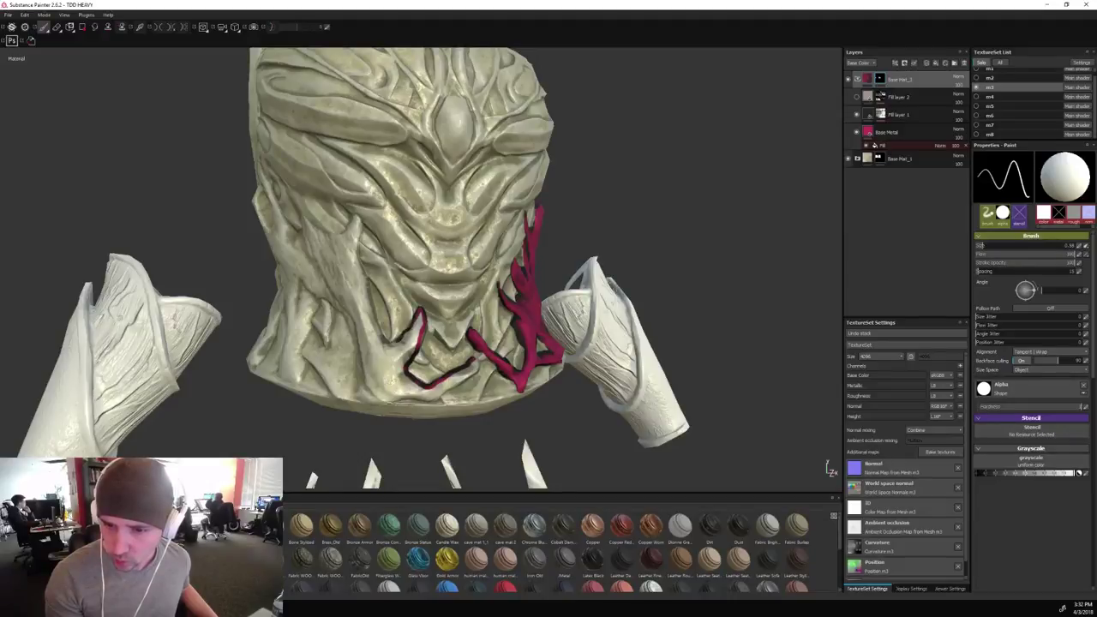
drag(363, 274, 386, 334)
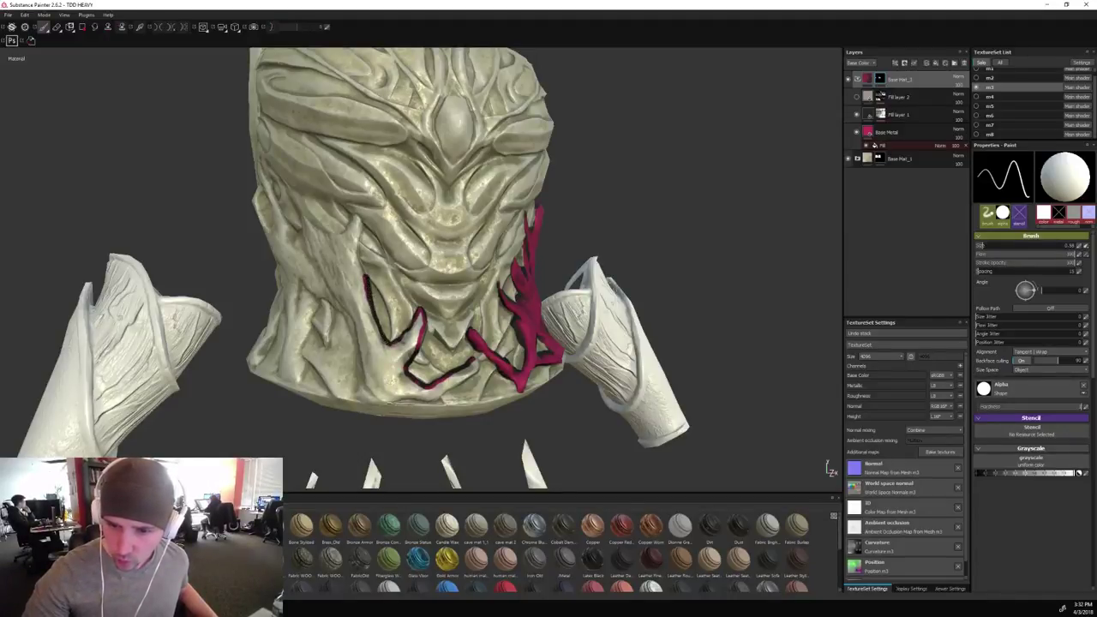
mouse_move(364, 276)
mouse_down()
mouse_move(355, 233)
mouse_move(336, 238)
mouse_move(350, 234)
mouse_move(363, 287)
mouse_up()
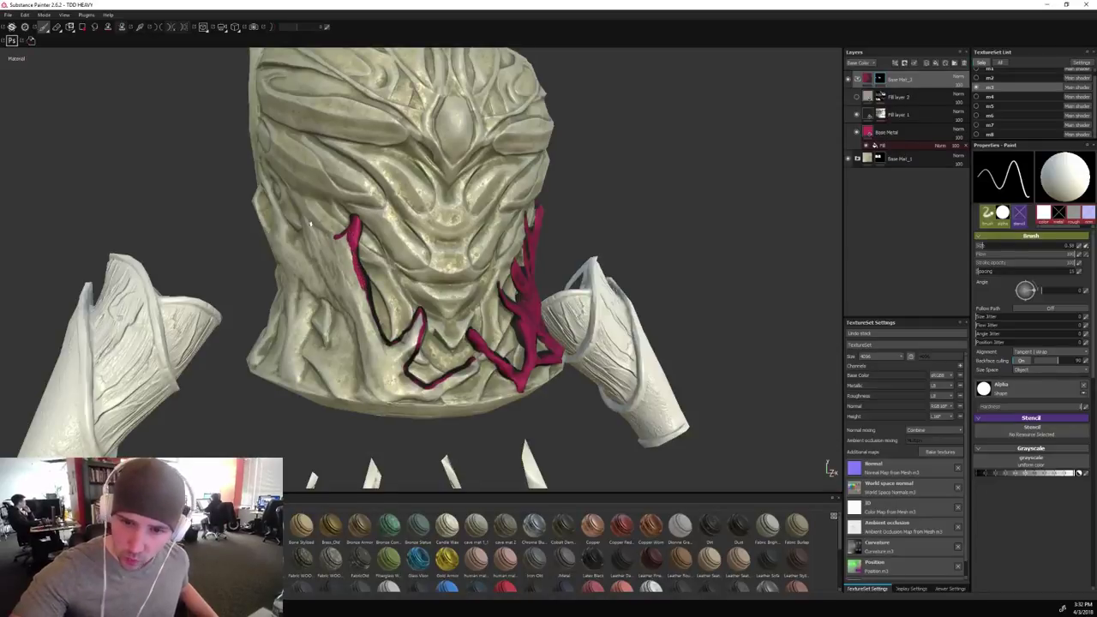
drag(302, 214, 331, 243)
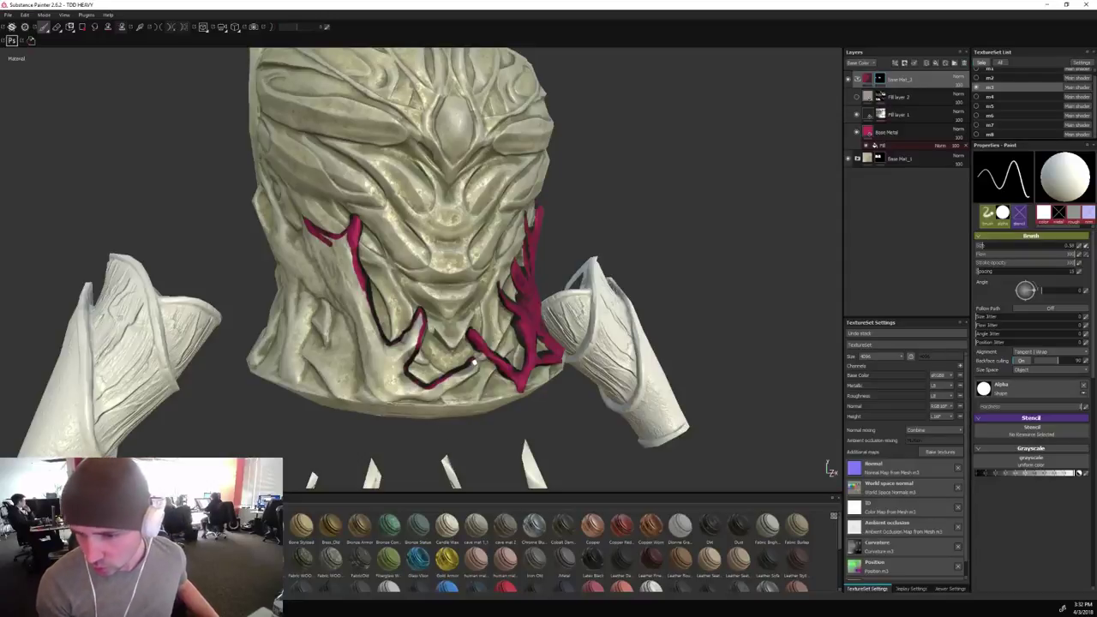
Mask the low branch reaching toward the centre and outline the large root's base along the hem and its outer edge.
drag(474, 371, 451, 386)
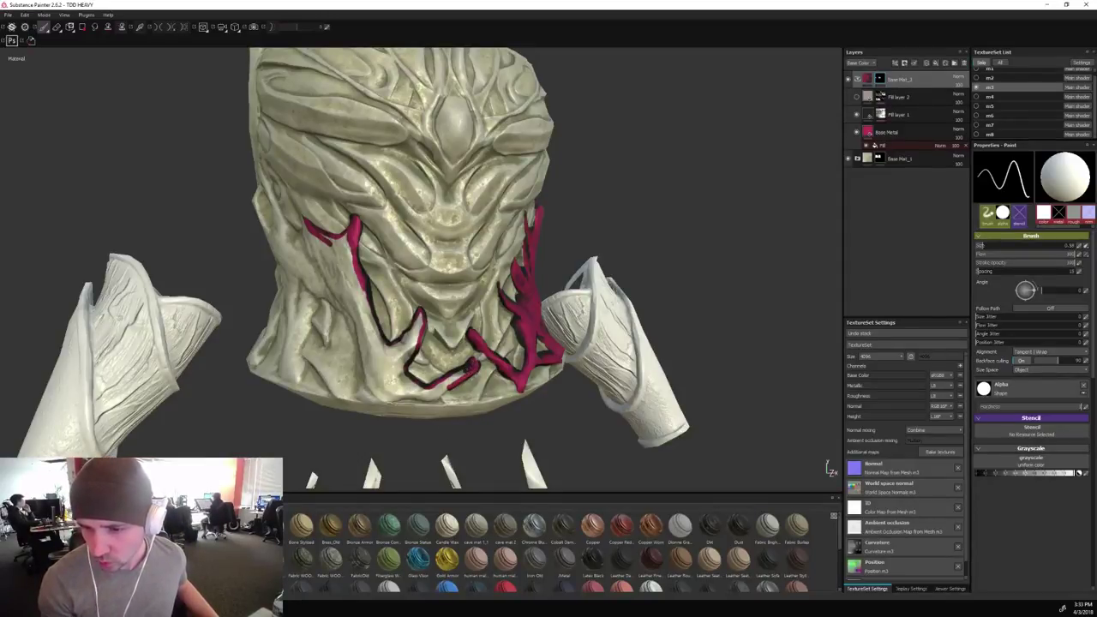
drag(472, 369, 452, 380)
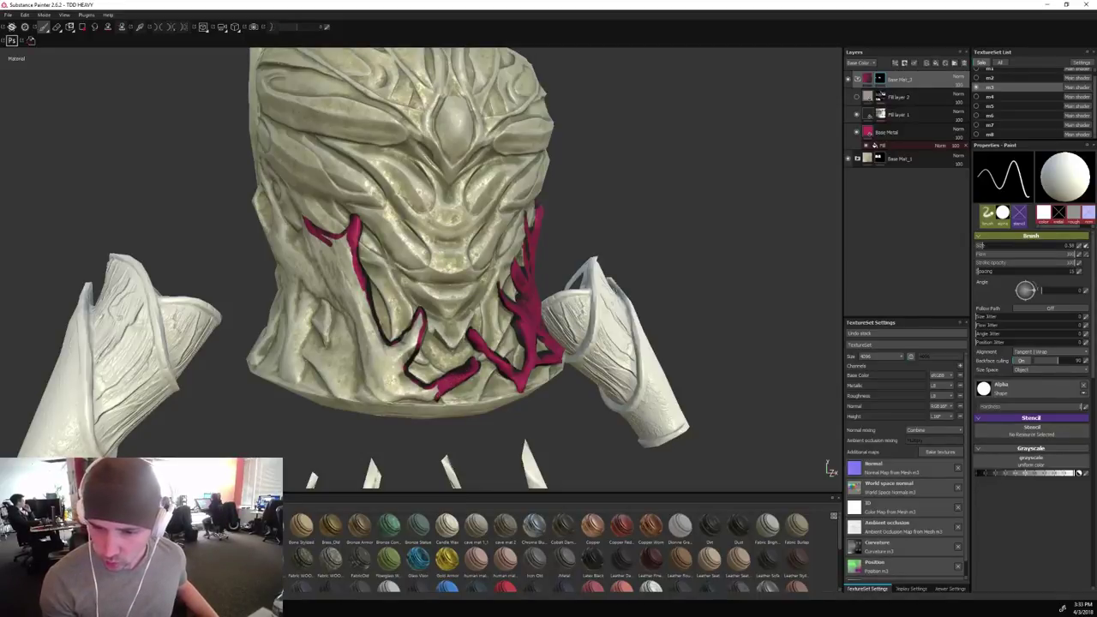
drag(435, 398, 417, 402)
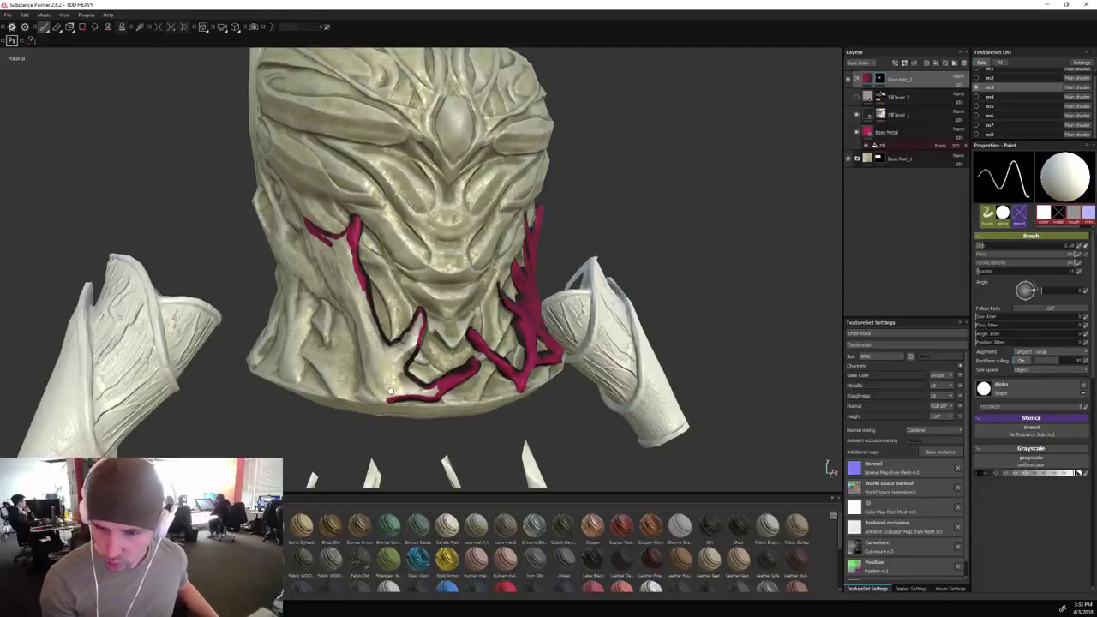
mouse_move(351, 316)
mouse_down()
mouse_move(374, 392)
mouse_move(390, 403)
mouse_up()
alt+drag(582, 199, 756, 170)
drag(457, 265, 485, 321)
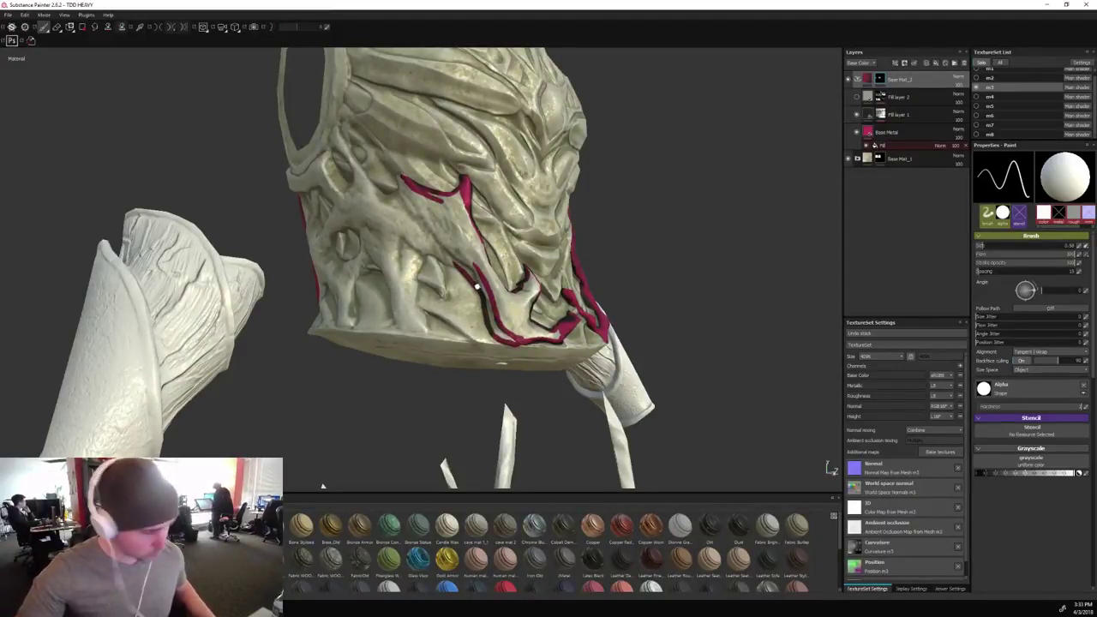
Enlarge the brush to about 2.42 and fill the outlined large root, continuing the mask across to the neighbouring outer root.
key(bracketright)
key(bracketright)
key(bracketright)
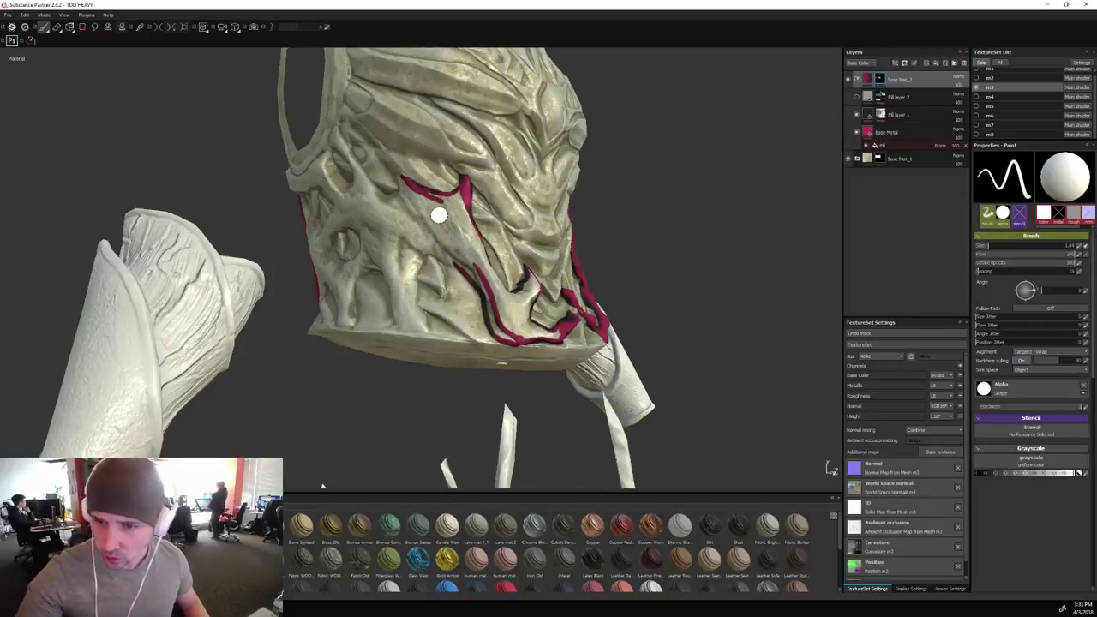
mouse_move(431, 208)
mouse_down()
mouse_move(458, 228)
mouse_move(478, 269)
mouse_up()
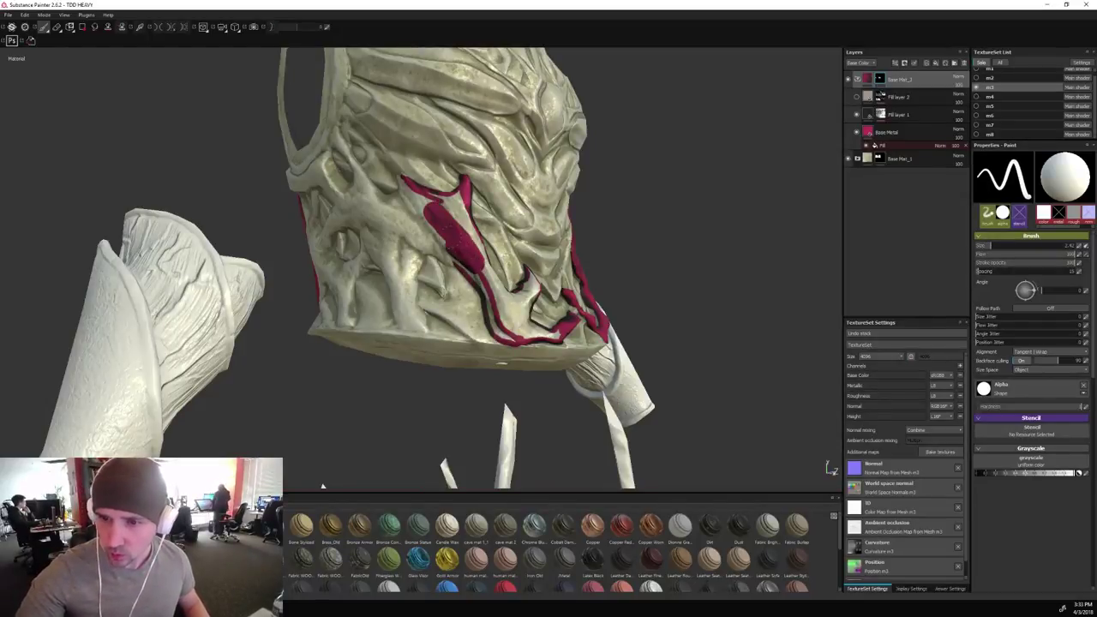
mouse_move(437, 236)
mouse_down()
mouse_move(425, 209)
mouse_move(454, 199)
mouse_move(493, 290)
mouse_move(456, 261)
mouse_move(501, 296)
mouse_move(515, 334)
mouse_move(522, 307)
mouse_up()
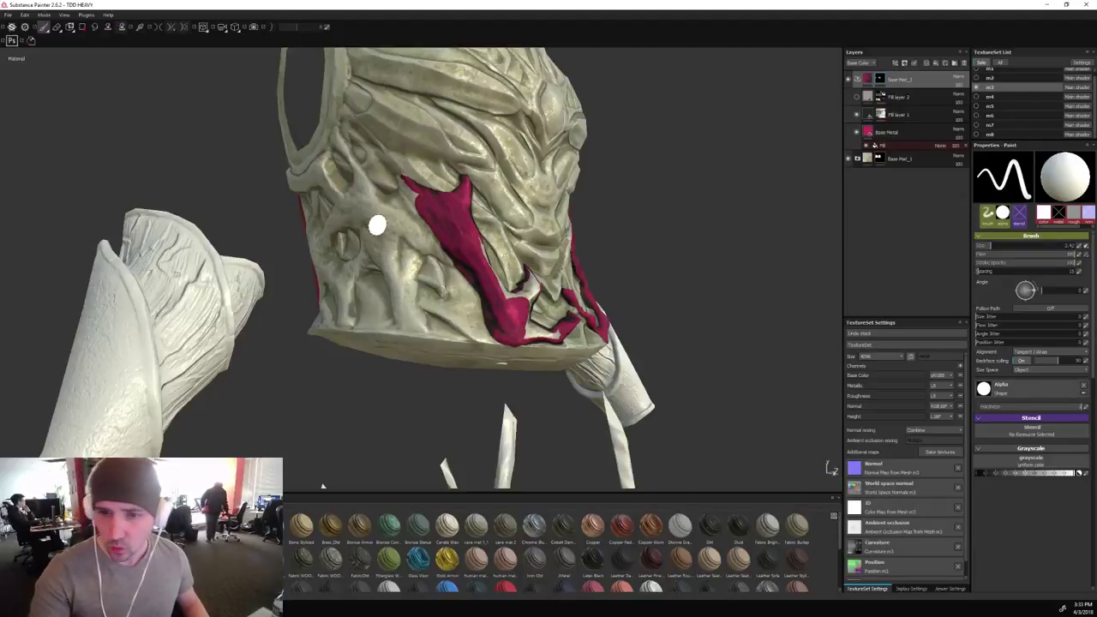
mouse_move(377, 228)
mouse_down()
mouse_move(390, 253)
mouse_move(357, 215)
mouse_move(405, 308)
mouse_move(407, 249)
mouse_move(393, 210)
mouse_move(416, 220)
mouse_move(400, 195)
mouse_move(444, 249)
mouse_move(420, 248)
mouse_move(416, 279)
mouse_move(422, 227)
mouse_up()
Reduce the brush size and fill the gap where the low central branch joins the large root's base.
alt+drag(713, 267, 647, 280)
key(bracketleft)
key(bracketleft)
key(bracketleft)
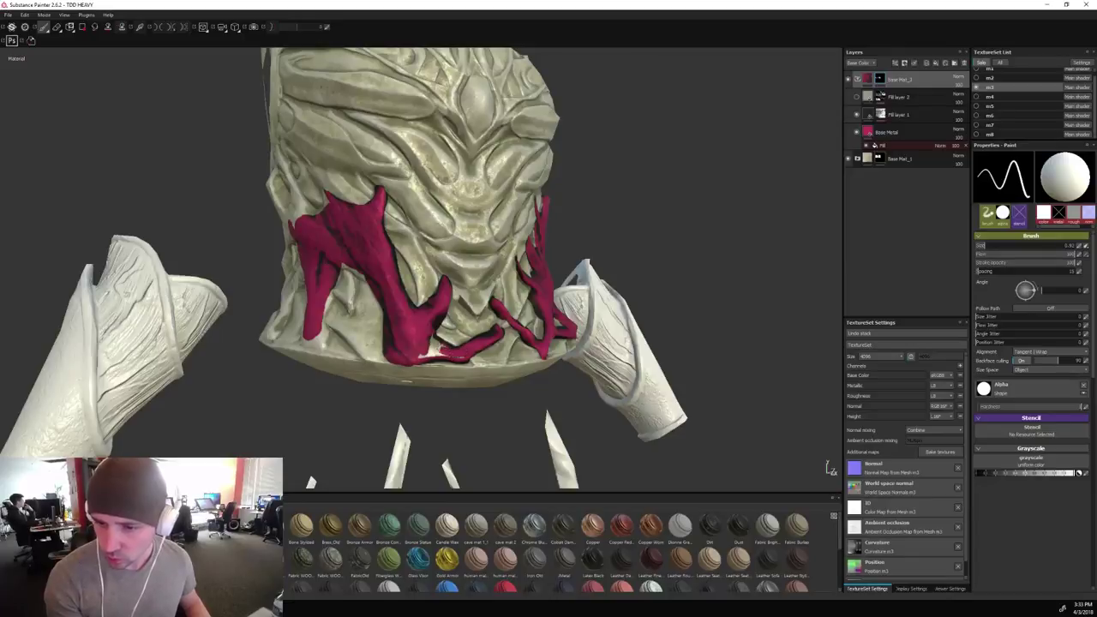
drag(442, 354, 429, 348)
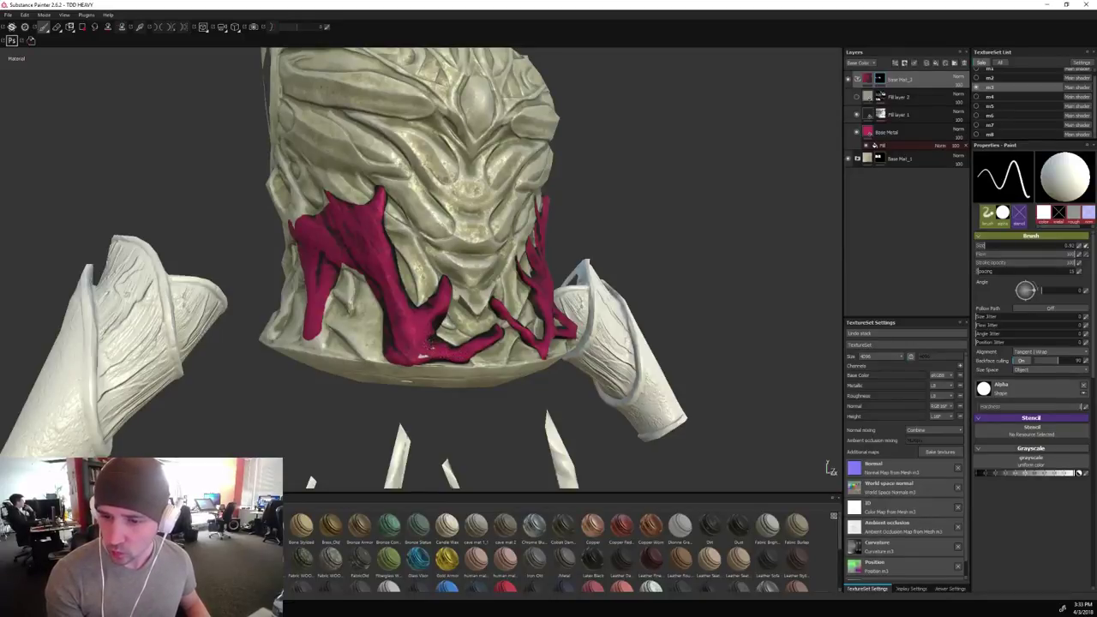
Extend the mask on the outer root's leg down to the hem and widen its foot.
alt+drag(695, 265, 614, 291)
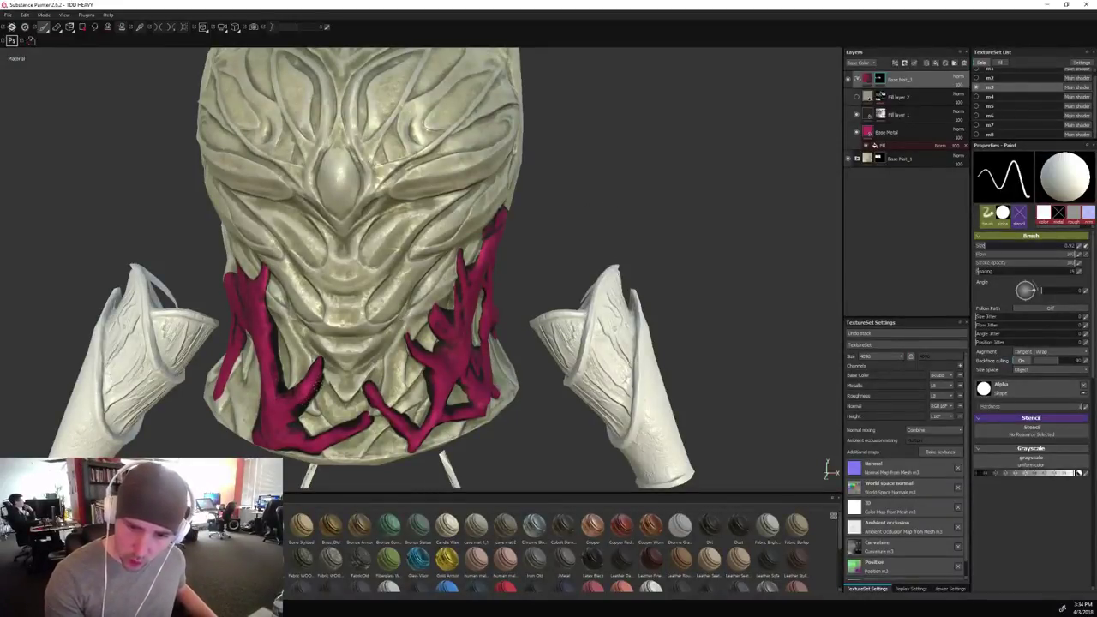
alt+drag(622, 191, 772, 177)
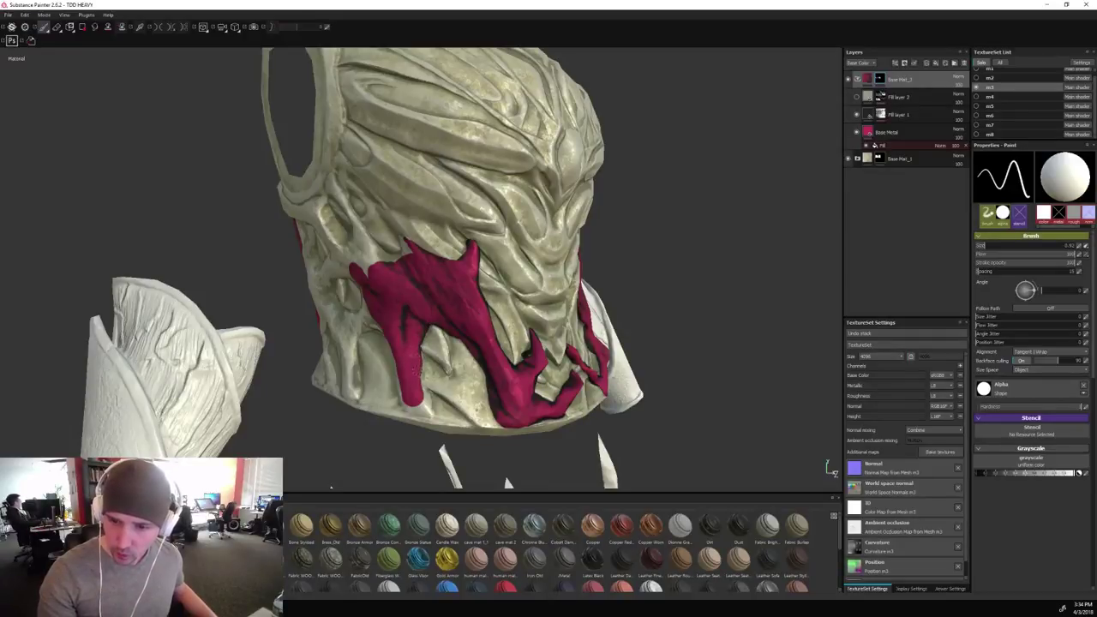
mouse_move(423, 392)
mouse_down()
mouse_move(431, 411)
mouse_move(416, 412)
mouse_move(403, 384)
mouse_up()
click(423, 400)
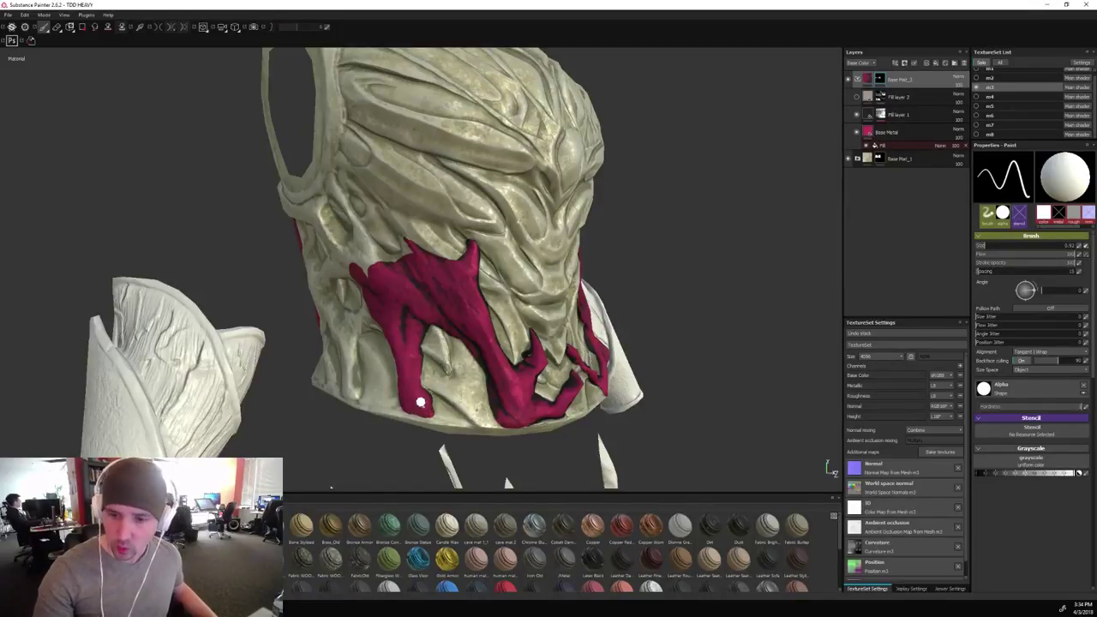
click(422, 401)
Mask the roots around the small opening below the armhole, join them to the large root, and clean the opening and edges with black.
alt+drag(803, 217, 826, 215)
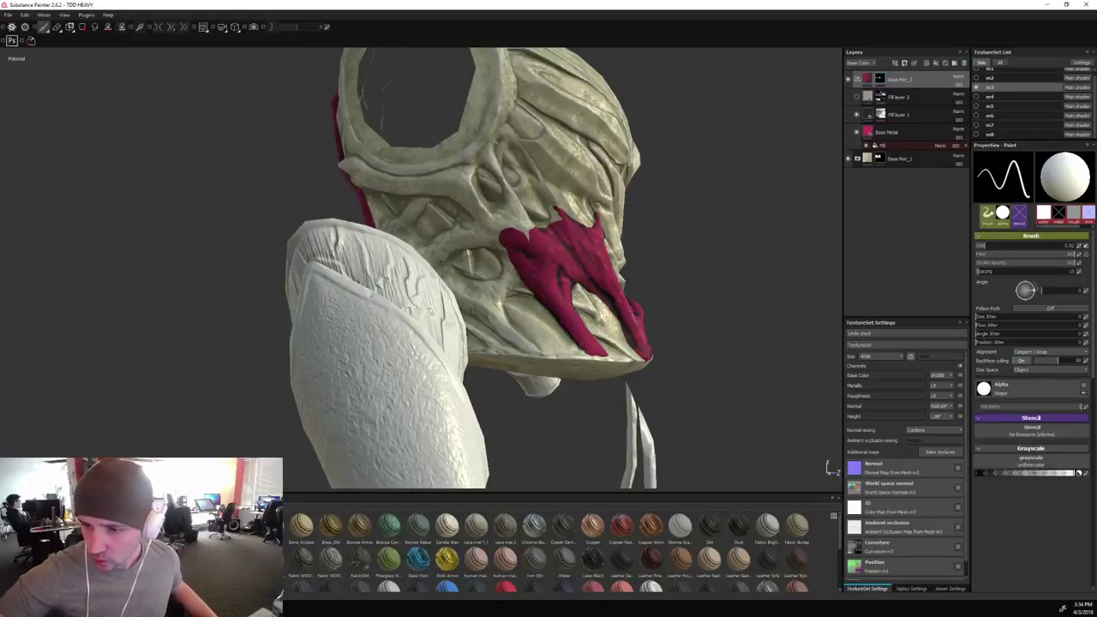
alt+drag(725, 245, 716, 277)
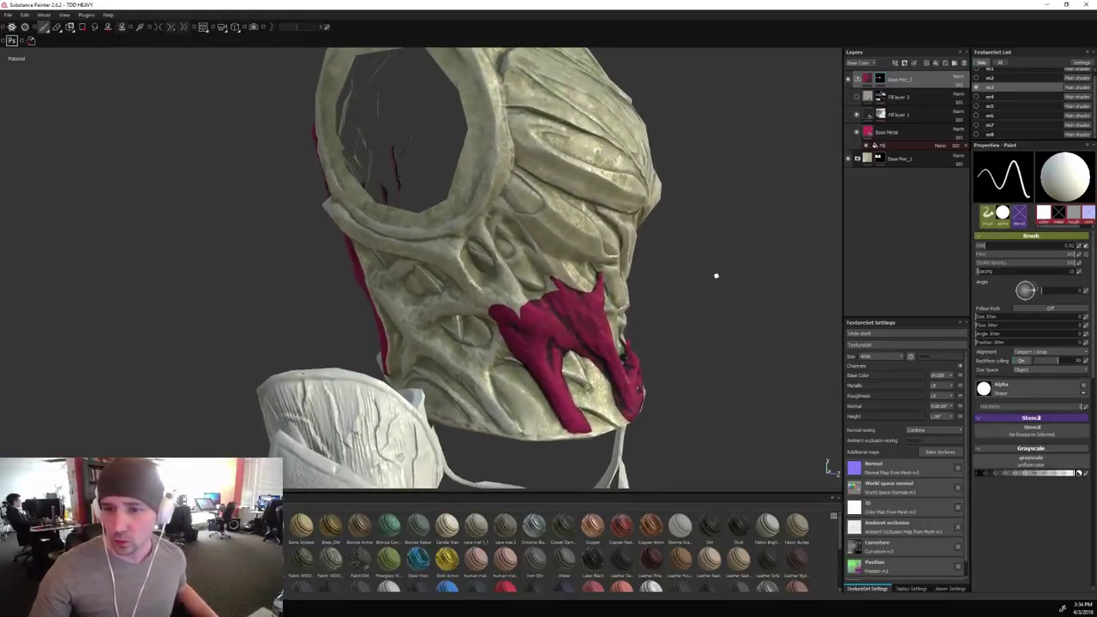
mouse_move(463, 237)
mouse_down()
mouse_move(469, 280)
mouse_move(502, 300)
mouse_up()
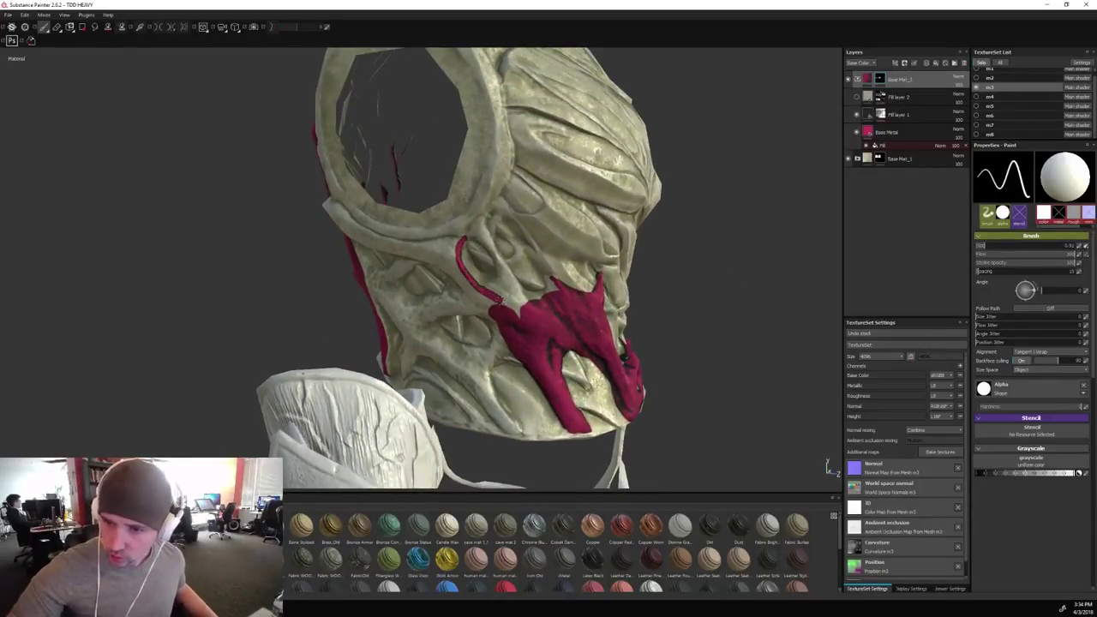
mouse_move(464, 240)
mouse_down()
mouse_move(482, 274)
mouse_move(498, 259)
mouse_move(477, 235)
mouse_move(484, 225)
mouse_move(524, 300)
mouse_up()
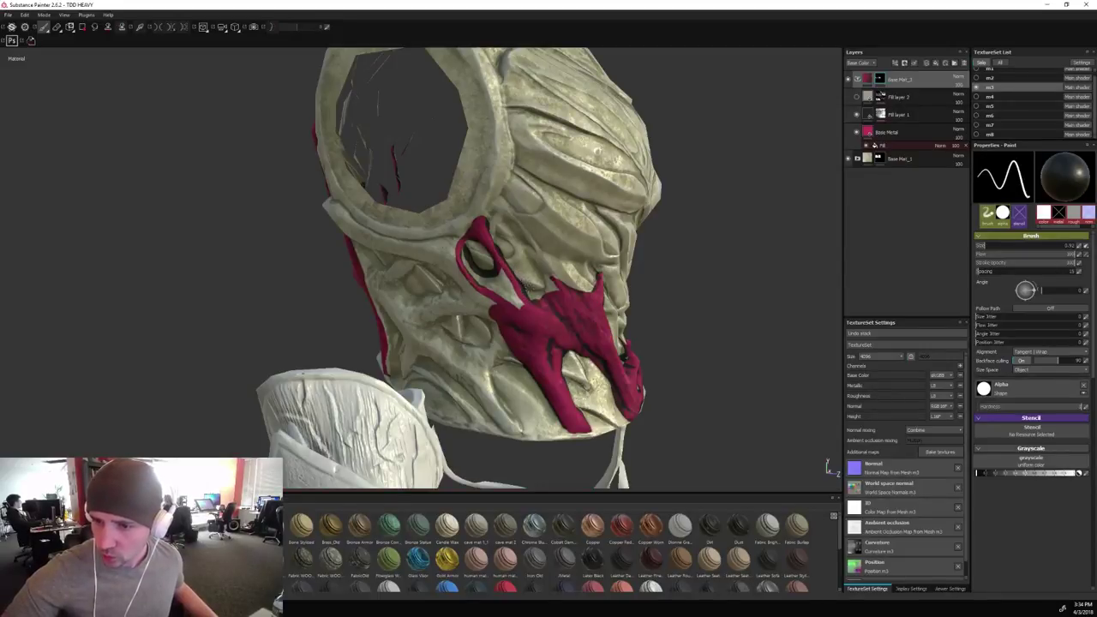
key(x)
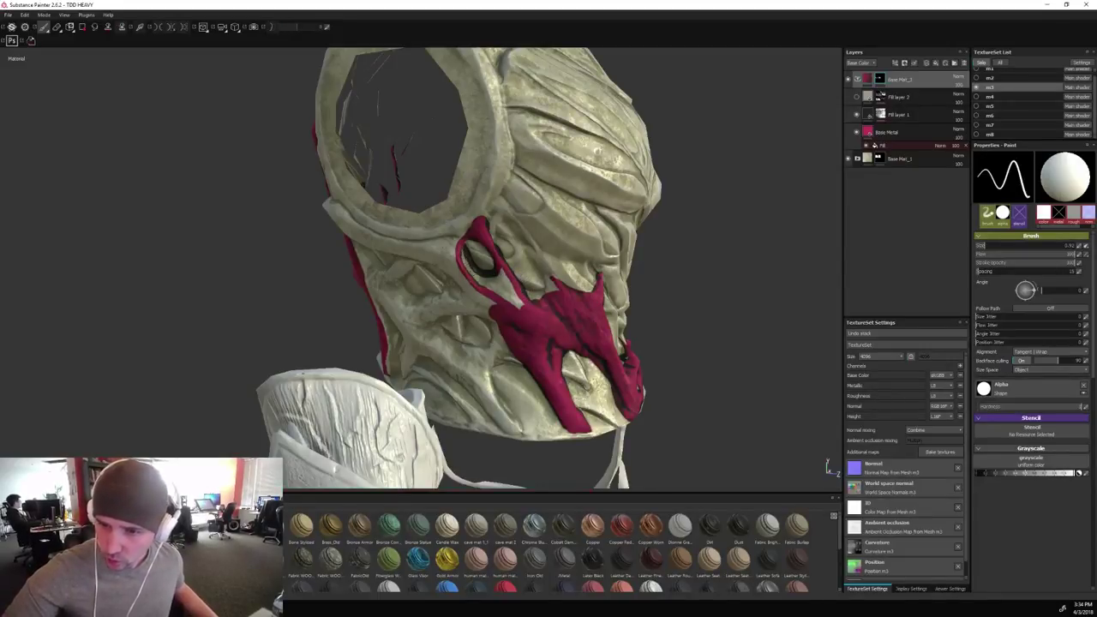
mouse_move(463, 251)
mouse_down()
mouse_move(516, 303)
mouse_move(503, 273)
mouse_move(504, 289)
mouse_move(490, 283)
mouse_move(684, 288)
mouse_move(669, 294)
mouse_move(669, 311)
mouse_move(643, 303)
mouse_up()
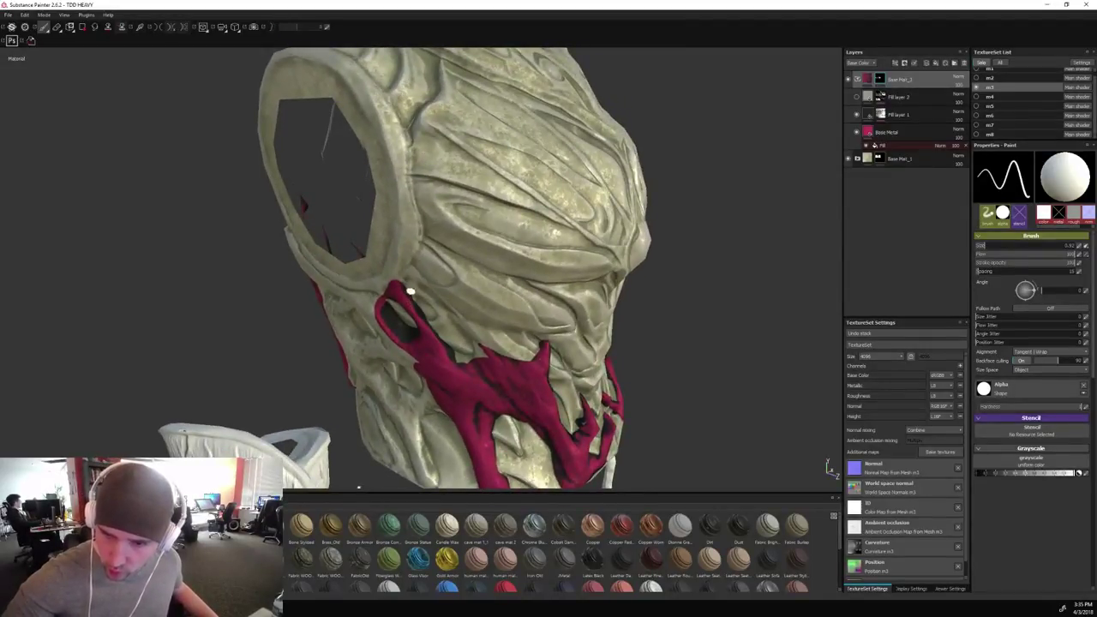
key(x)
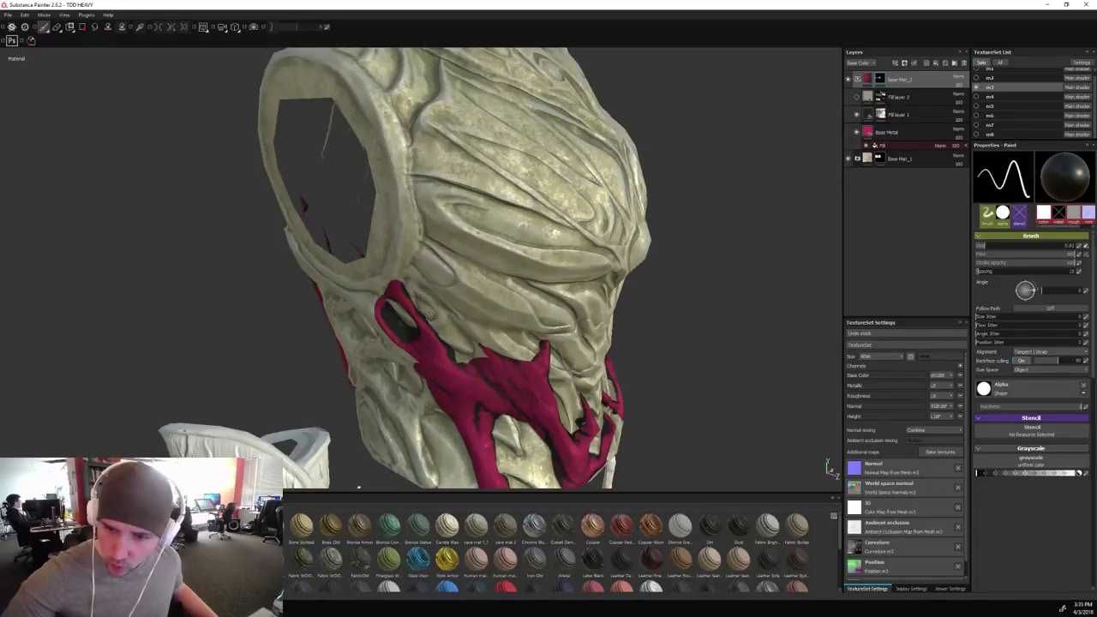
key(x)
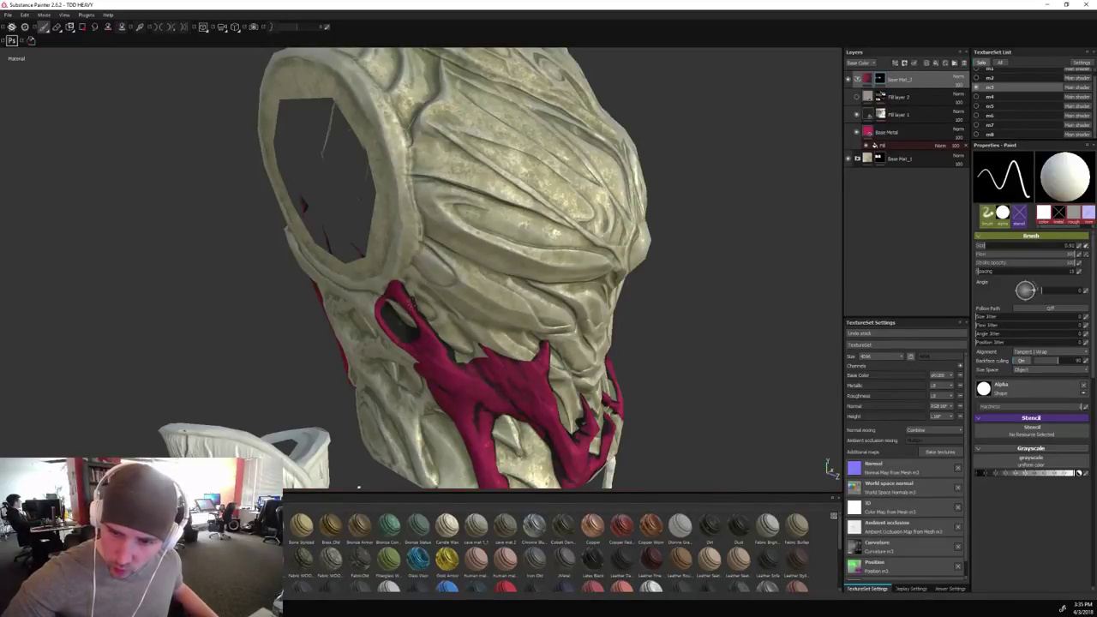
Mask the ridge running beneath the armhole so it links the roots of both sides, widening it along its lower edge.
alt+drag(395, 282, 815, 350)
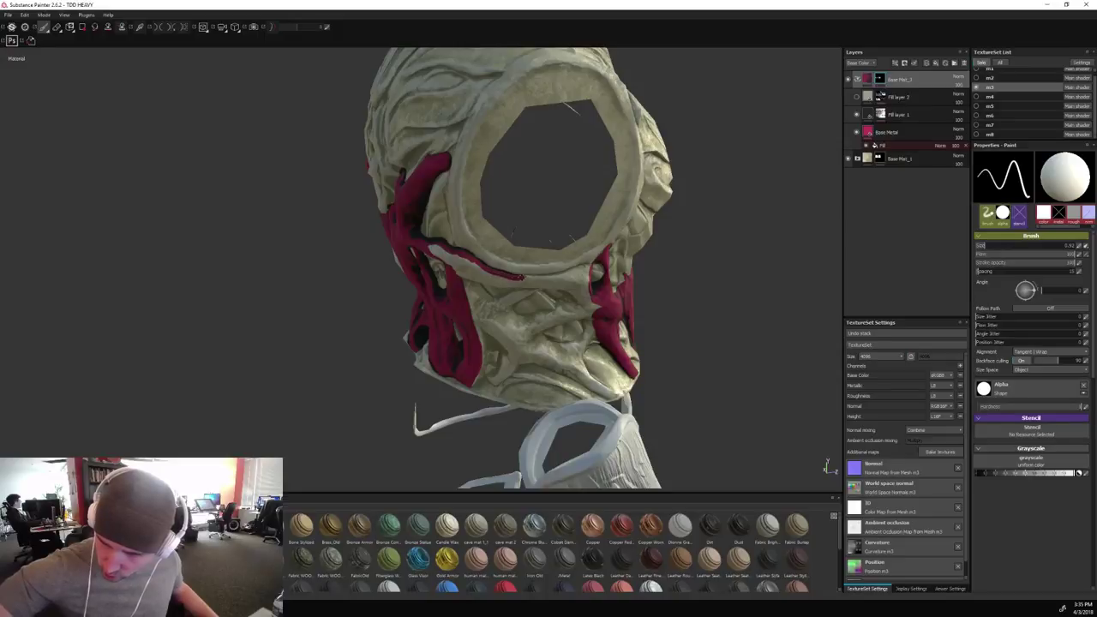
drag(534, 277, 578, 269)
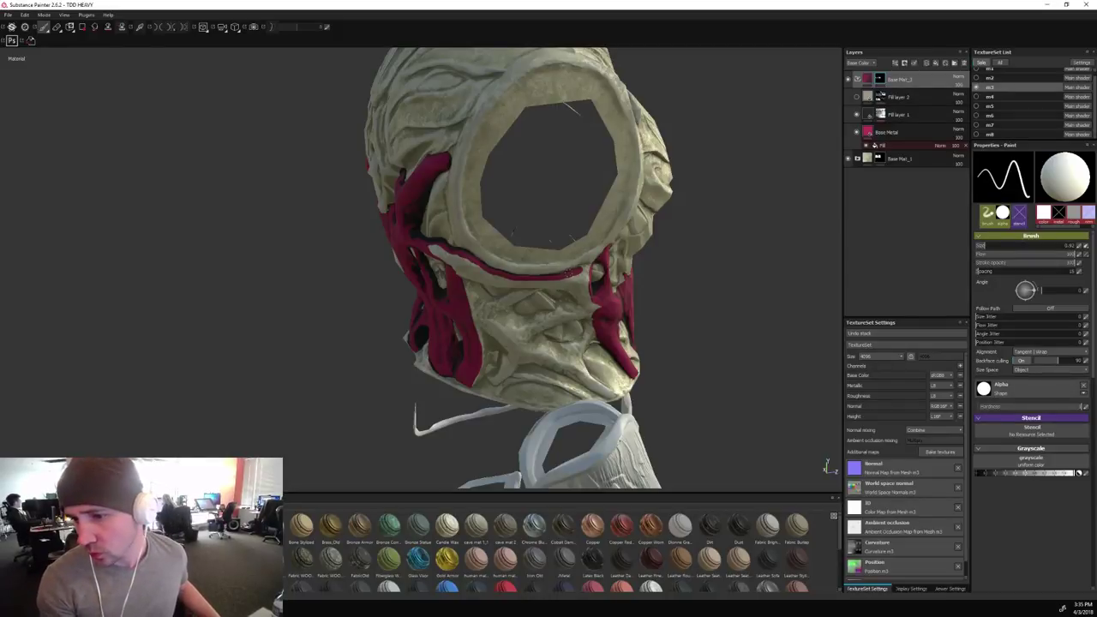
mouse_move(433, 249)
mouse_down()
mouse_move(447, 262)
mouse_move(735, 228)
mouse_move(752, 196)
mouse_move(797, 166)
mouse_move(725, 211)
mouse_up()
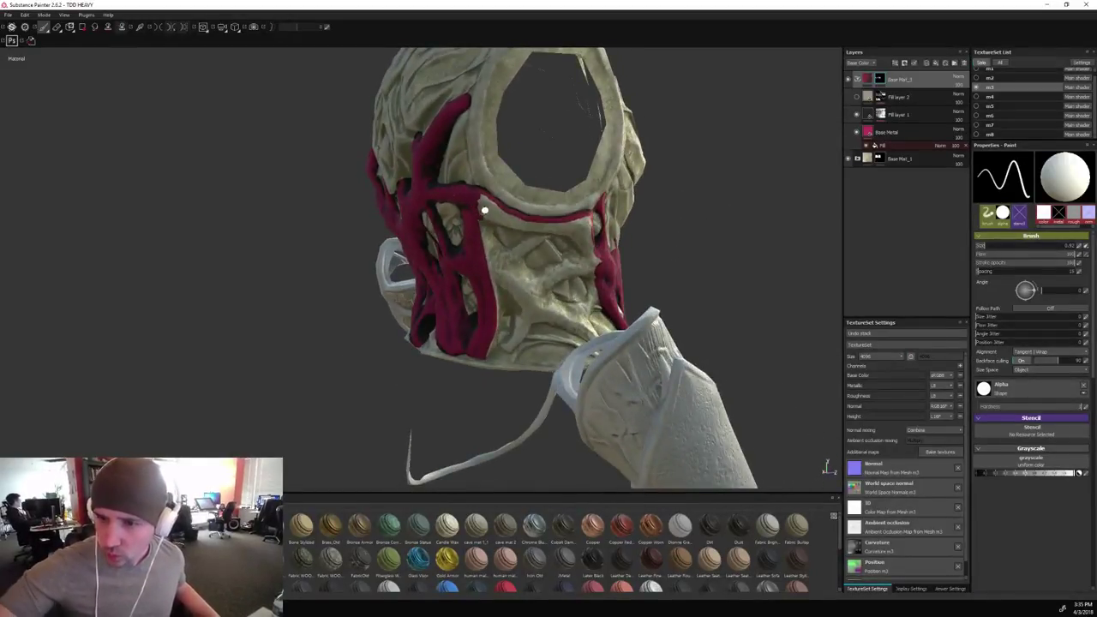
mouse_move(513, 225)
mouse_down()
mouse_move(477, 206)
mouse_move(564, 225)
mouse_move(754, 212)
mouse_move(774, 174)
mouse_move(760, 166)
mouse_up()
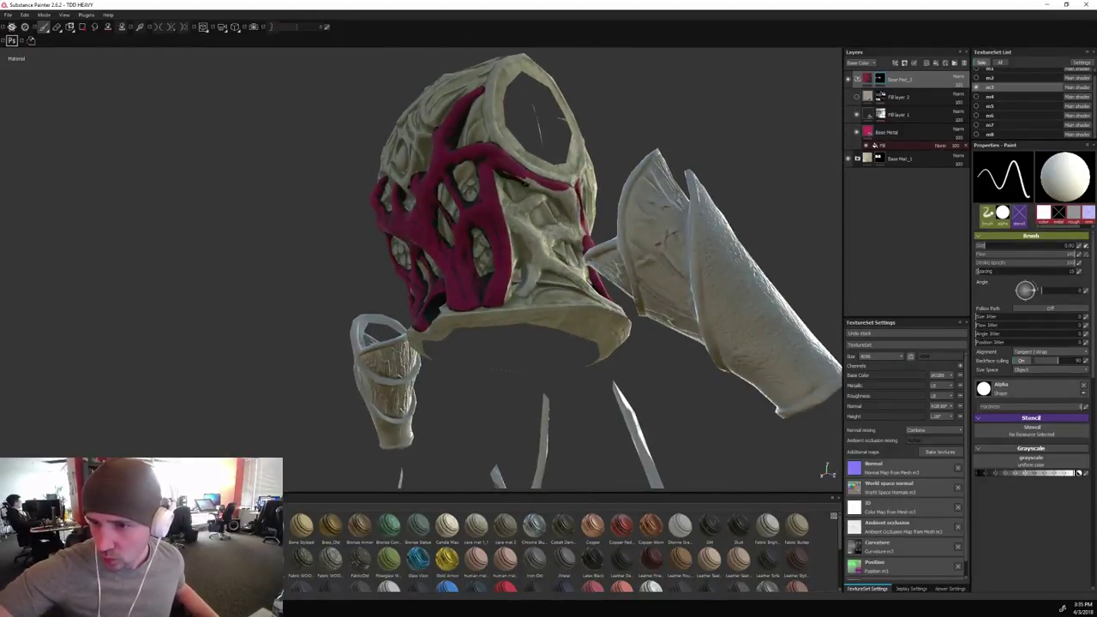
mouse_move(530, 187)
mouse_down()
mouse_move(562, 205)
mouse_move(544, 185)
mouse_up()
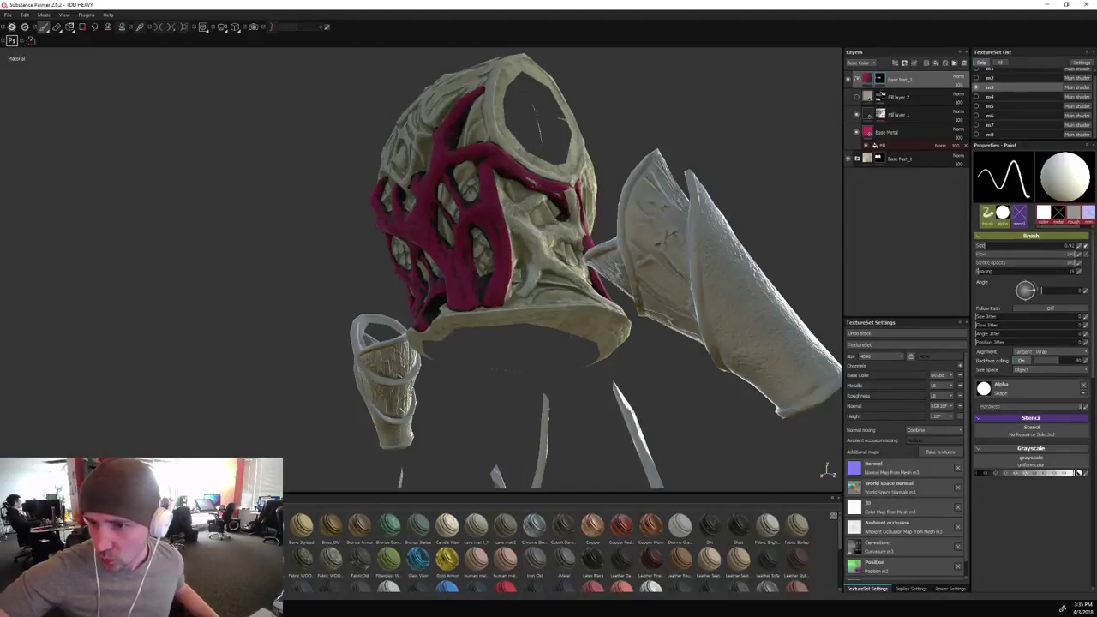
Extend the Base Mat_2 mask by painting over the raised root strands on the torso's side below the armhole.
alt+drag(754, 164, 728, 183)
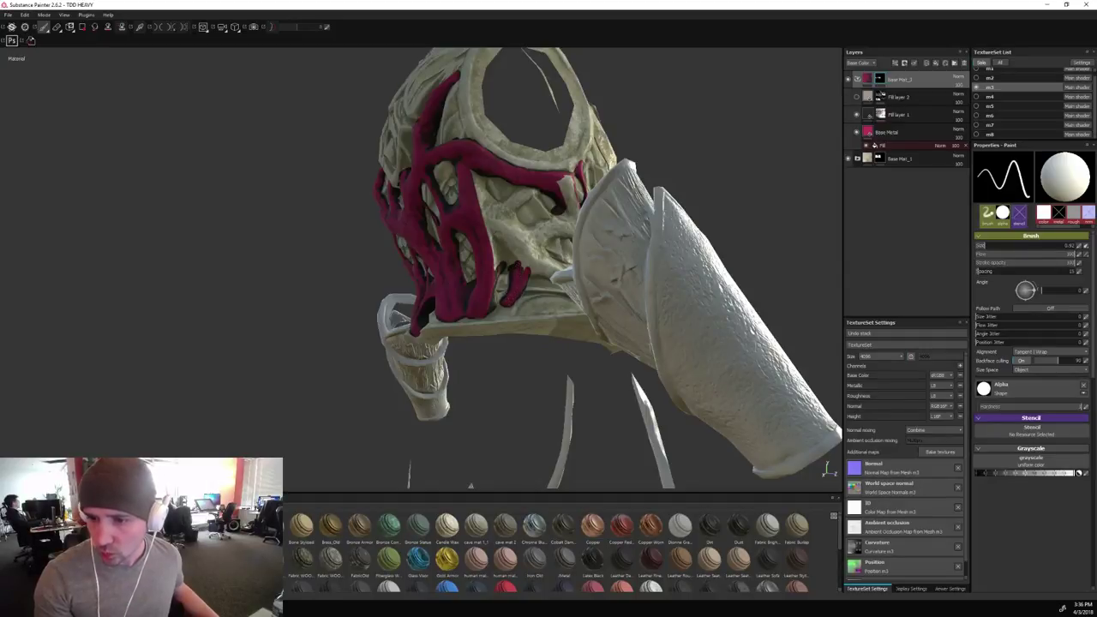
alt+drag(519, 264, 660, 152)
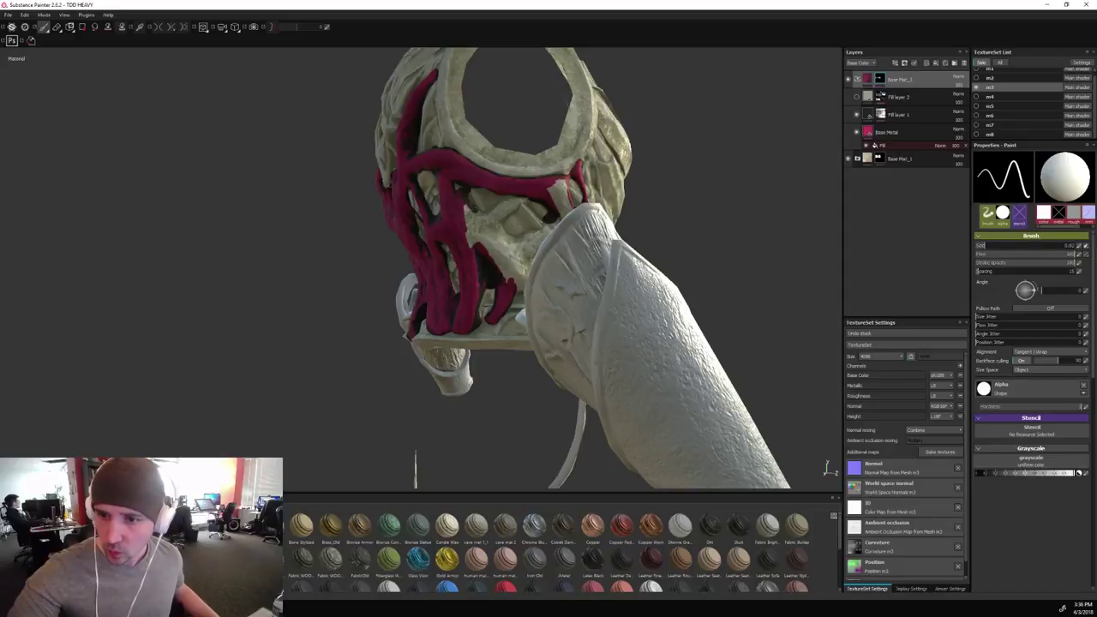
drag(481, 213, 470, 245)
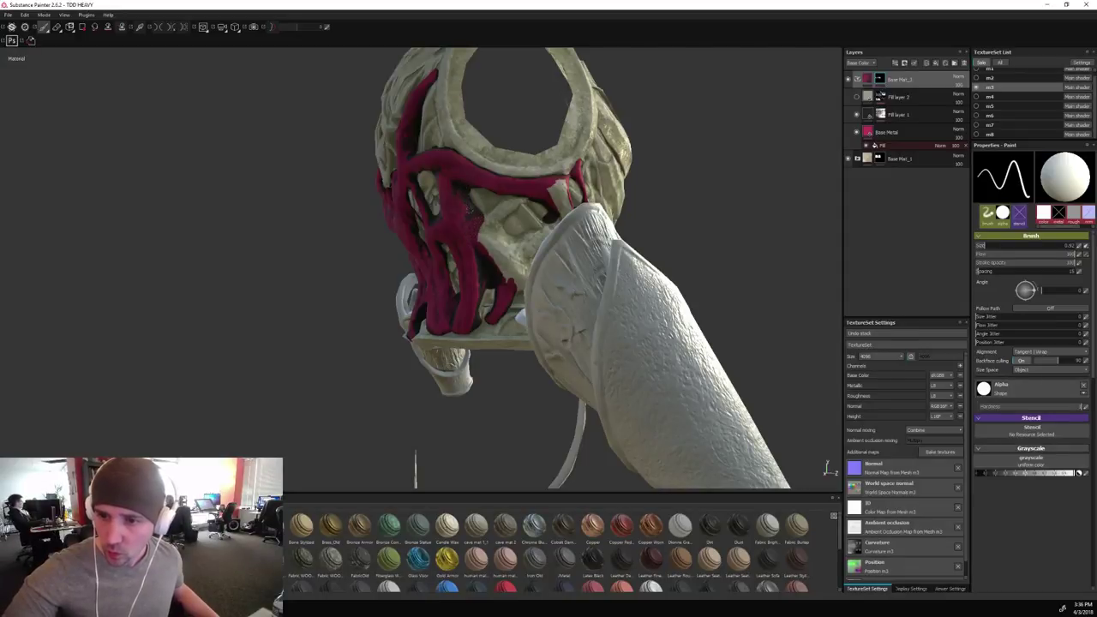
alt+drag(678, 159, 735, 169)
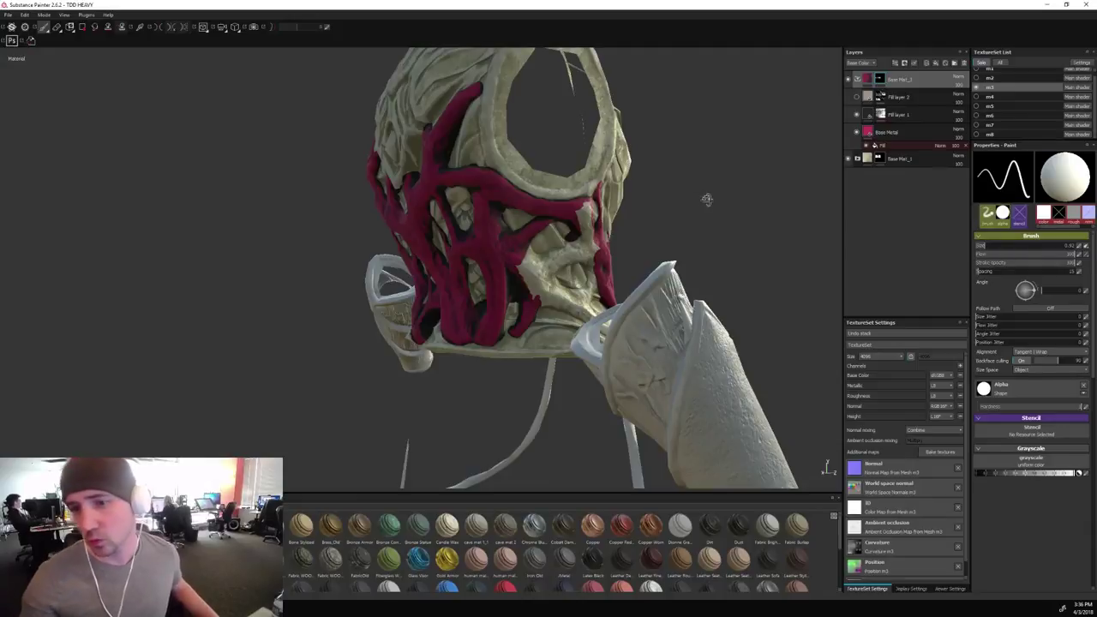
alt+drag(707, 199, 542, 225)
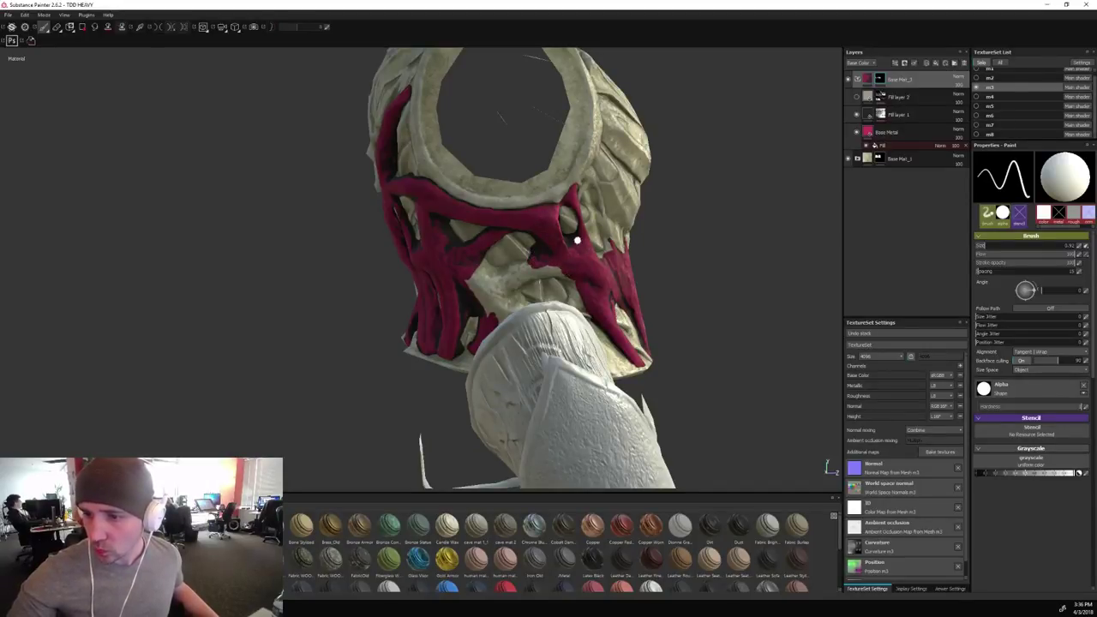
alt+drag(570, 275, 777, 269)
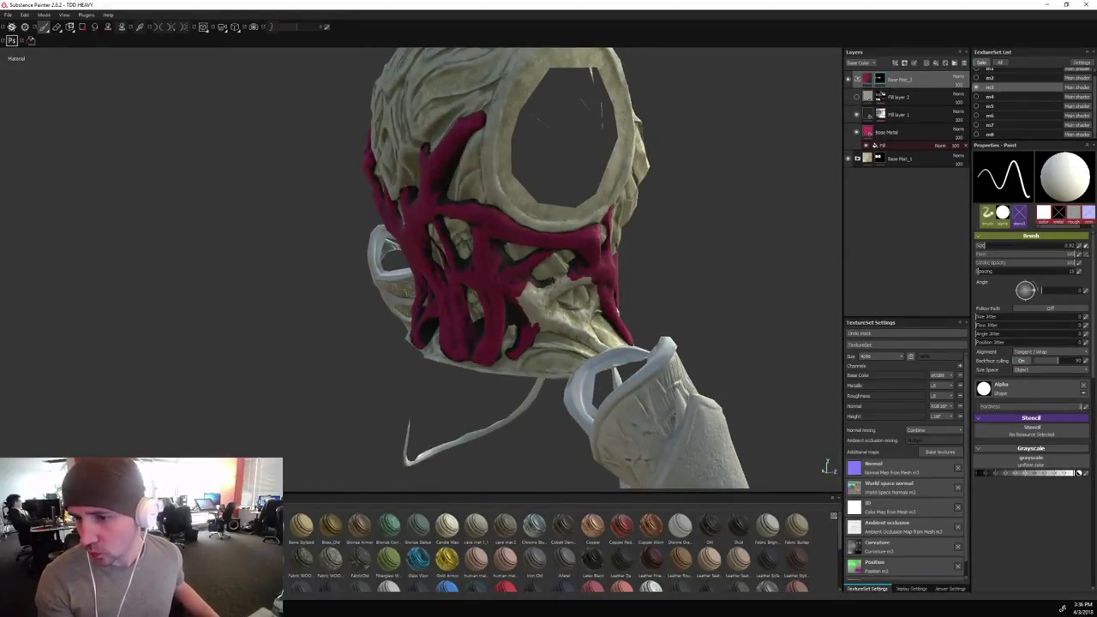
mouse_move(573, 276)
mouse_down()
mouse_move(529, 288)
mouse_move(533, 326)
mouse_move(527, 295)
mouse_move(523, 304)
mouse_move(686, 263)
mouse_move(555, 280)
mouse_up()
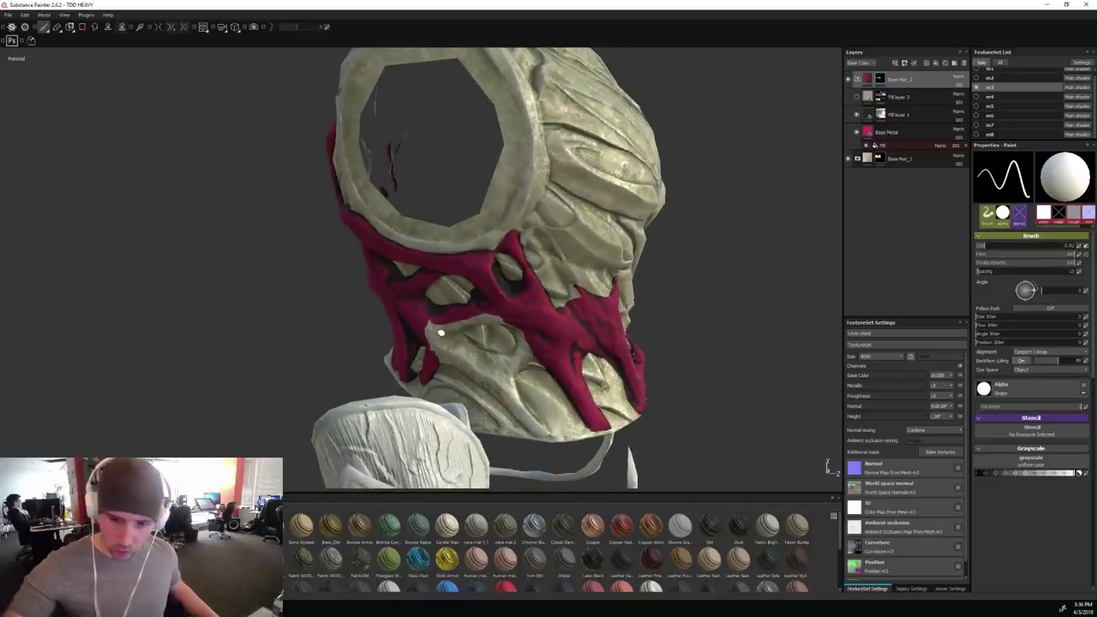
Enlarge the brush and paint the Base Mat_2 mask along the strand curving around the oval hollow below the armhole.
key(bracketright)
key(bracketright)
key(bracketright)
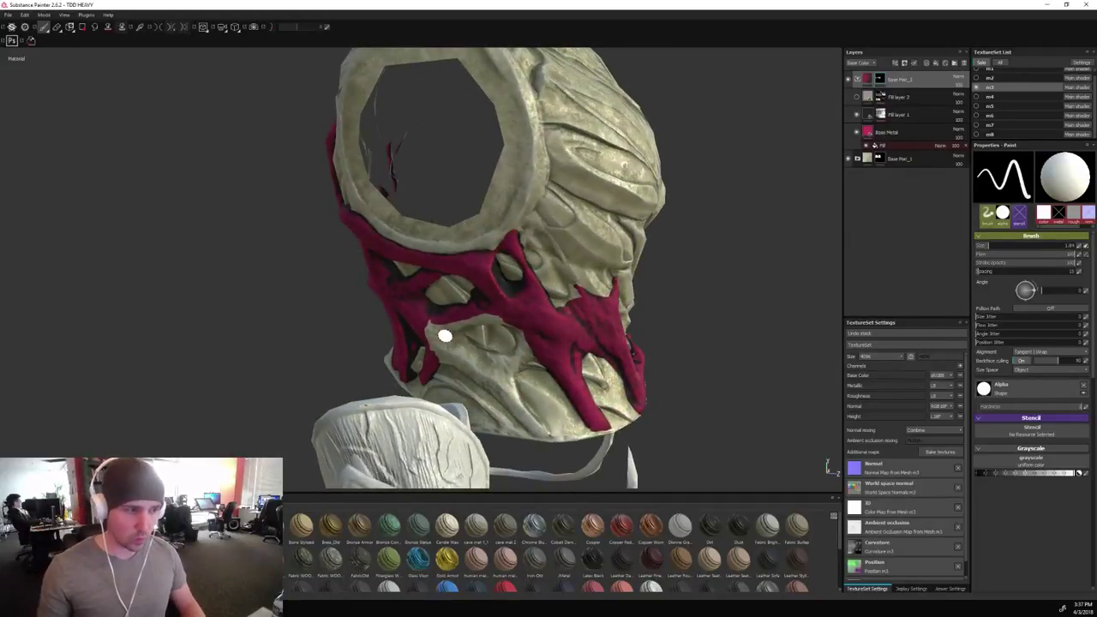
scroll(498, 310, down, 2)
mouse_move(627, 278)
alt+mouse_down()
mouse_move(660, 262)
mouse_move(652, 273)
mouse_move(577, 267)
mouse_move(605, 257)
alt+mouse_up()
mouse_move(372, 309)
mouse_down()
mouse_move(427, 367)
mouse_move(397, 301)
mouse_up()
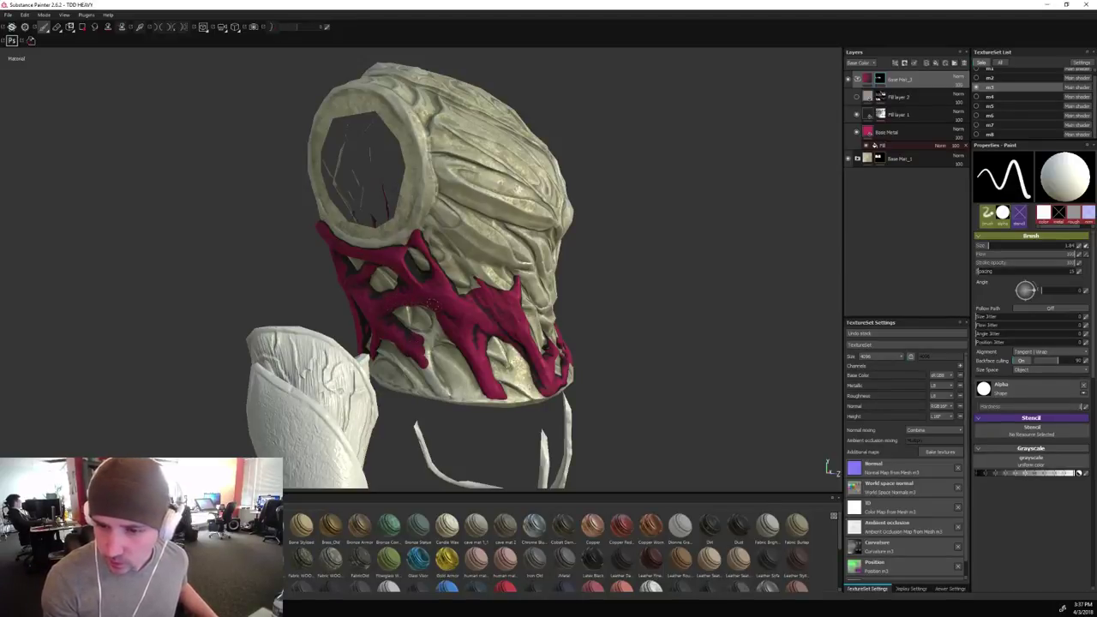
mouse_move(637, 300)
alt+mouse_down()
mouse_move(665, 244)
mouse_move(637, 225)
alt+mouse_up()
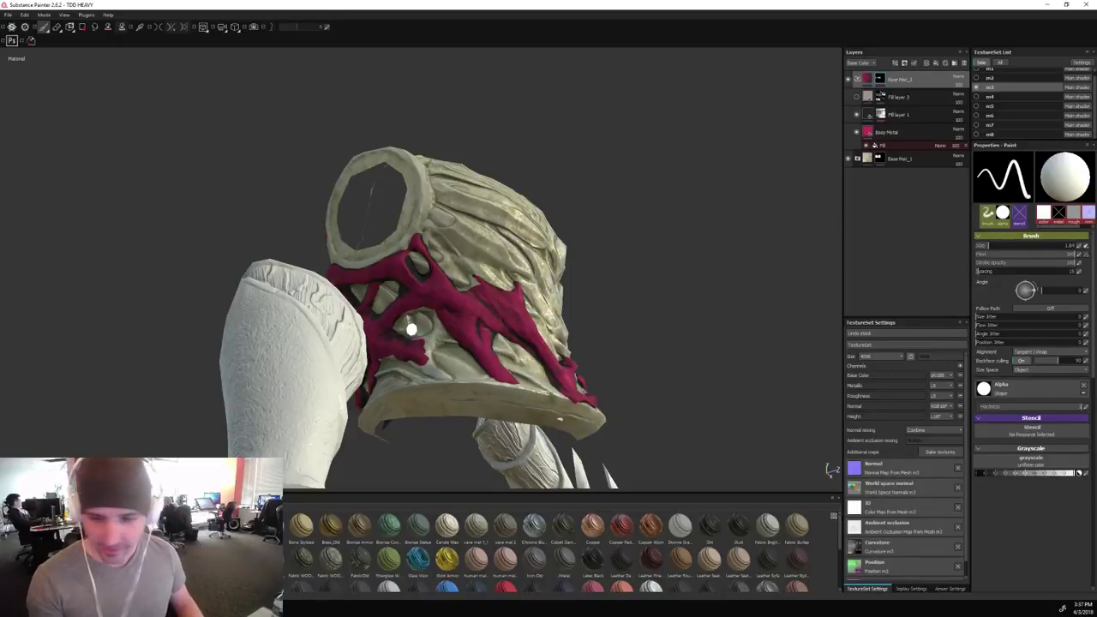
Reduce the brush size and continue the Base Mat_2 mask along the side strand down to the torso's lower rim.
ctrl+right_drag(411, 325, 392, 322)
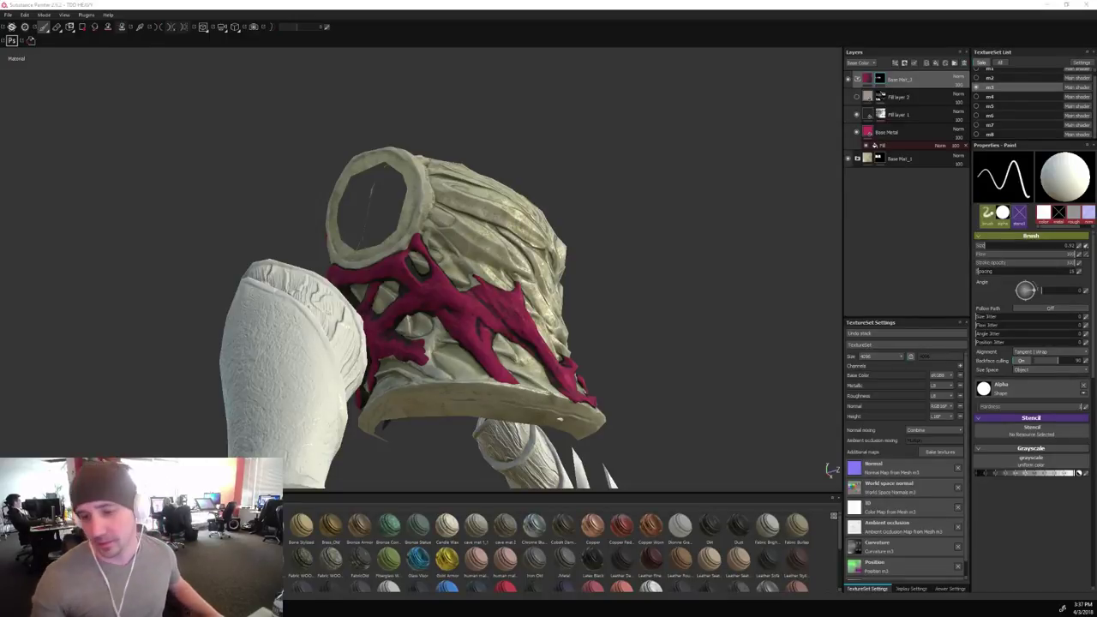
alt+drag(644, 293, 657, 312)
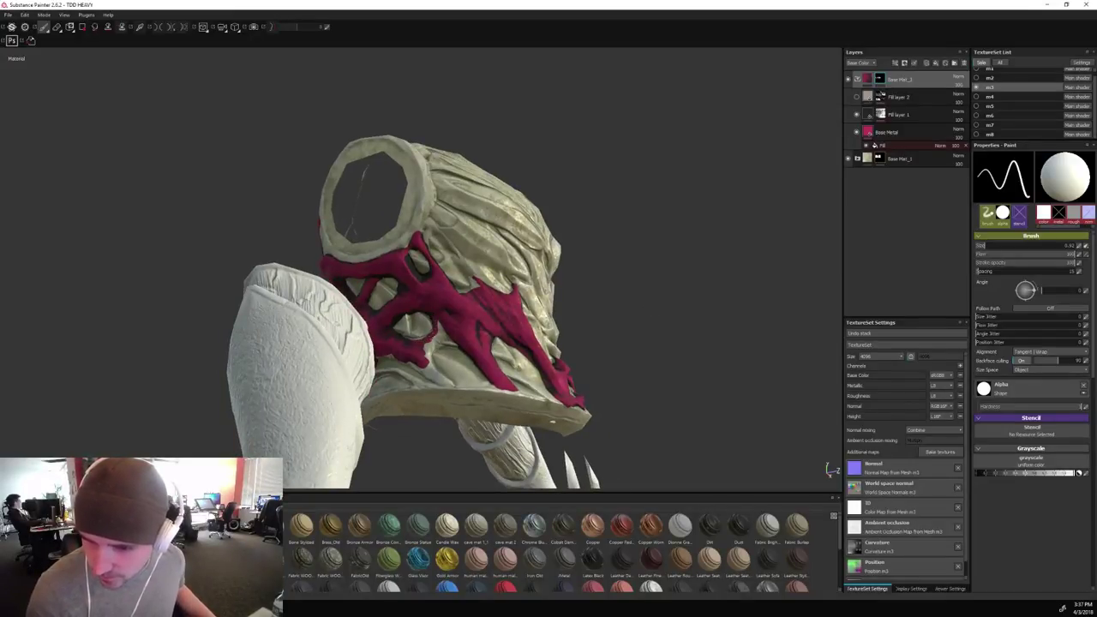
alt+drag(643, 298, 642, 342)
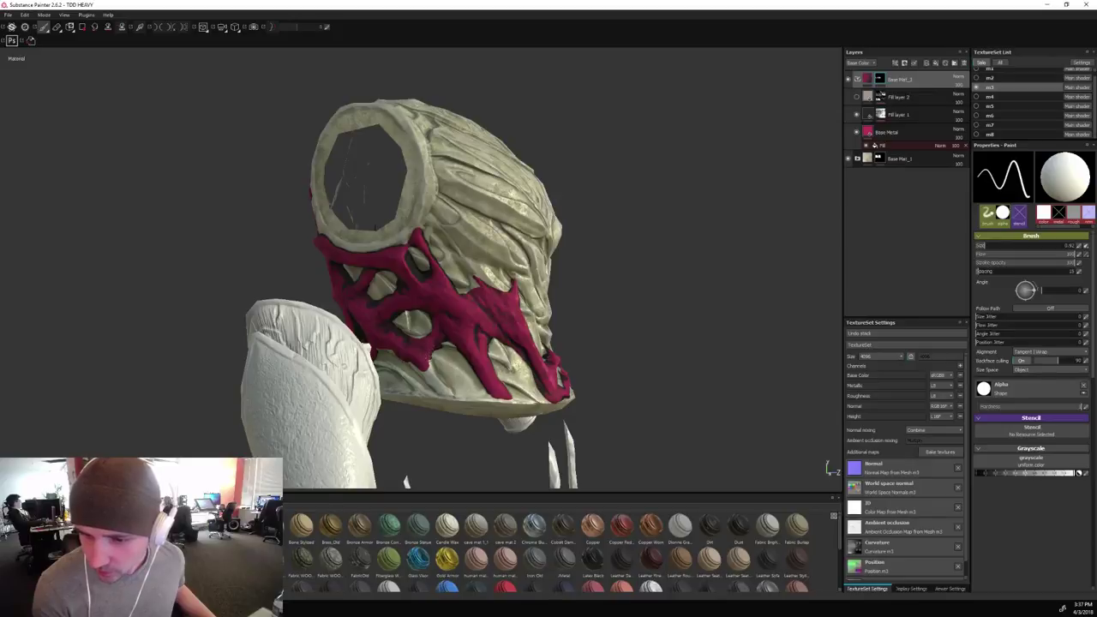
alt+drag(654, 257, 647, 163)
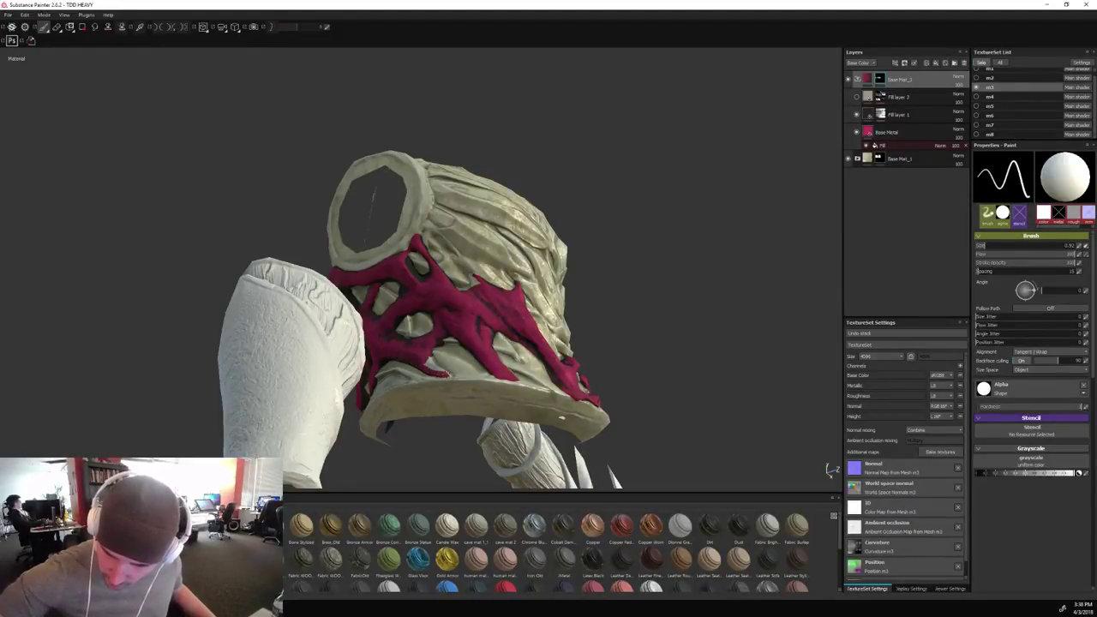
alt+drag(532, 171, 654, 313)
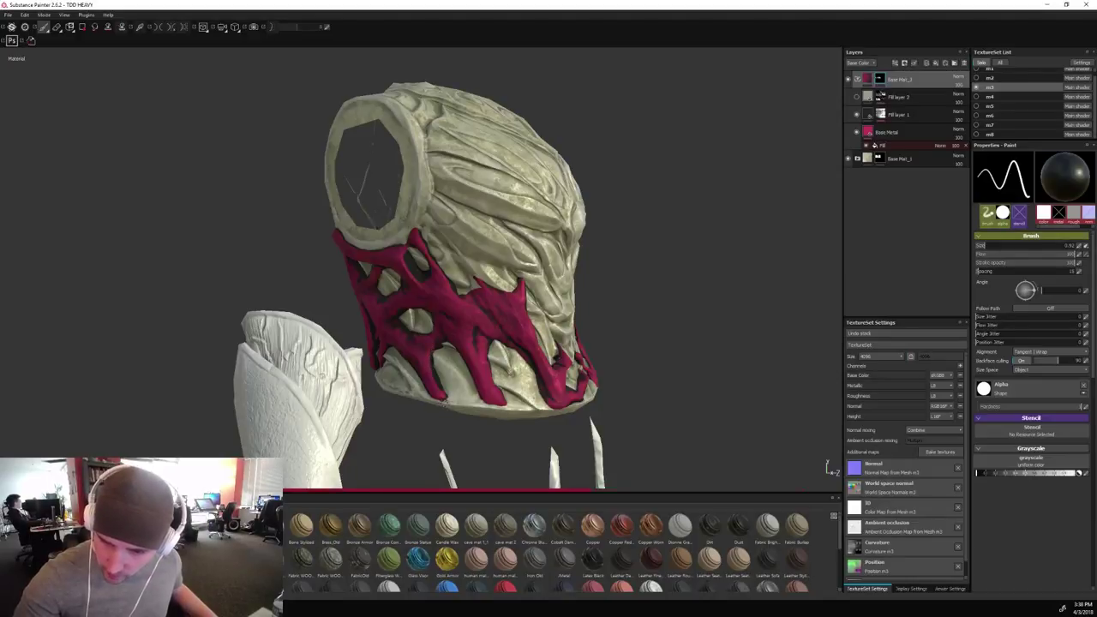
alt+drag(642, 286, 797, 306)
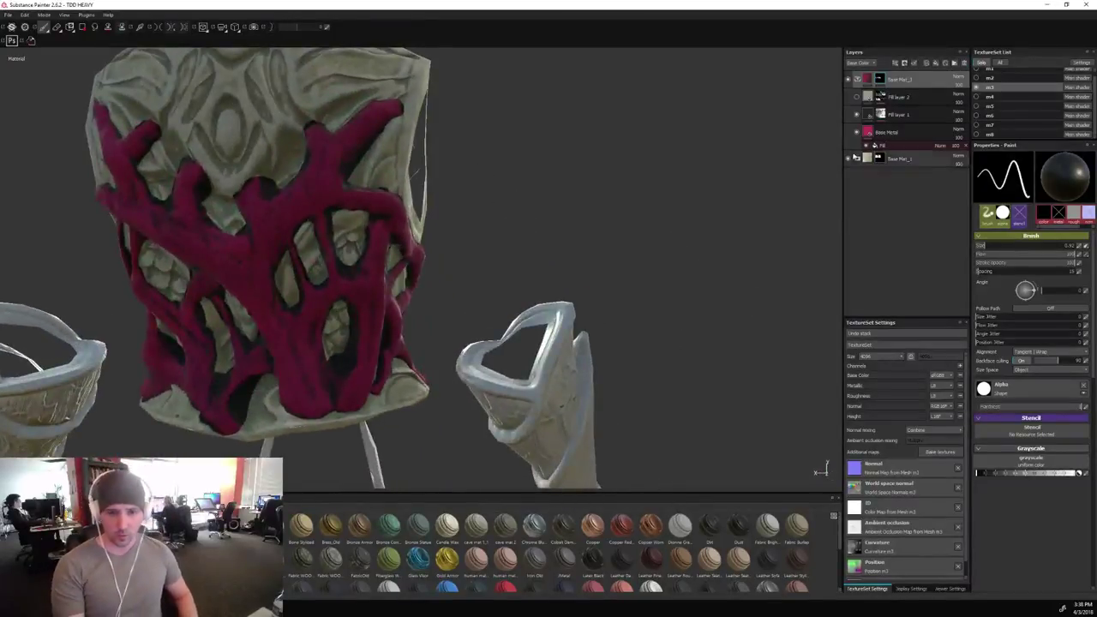
Change the Base Metal fill layer's base color to a dark olive brown and check it on the front of the armor.
key(f)
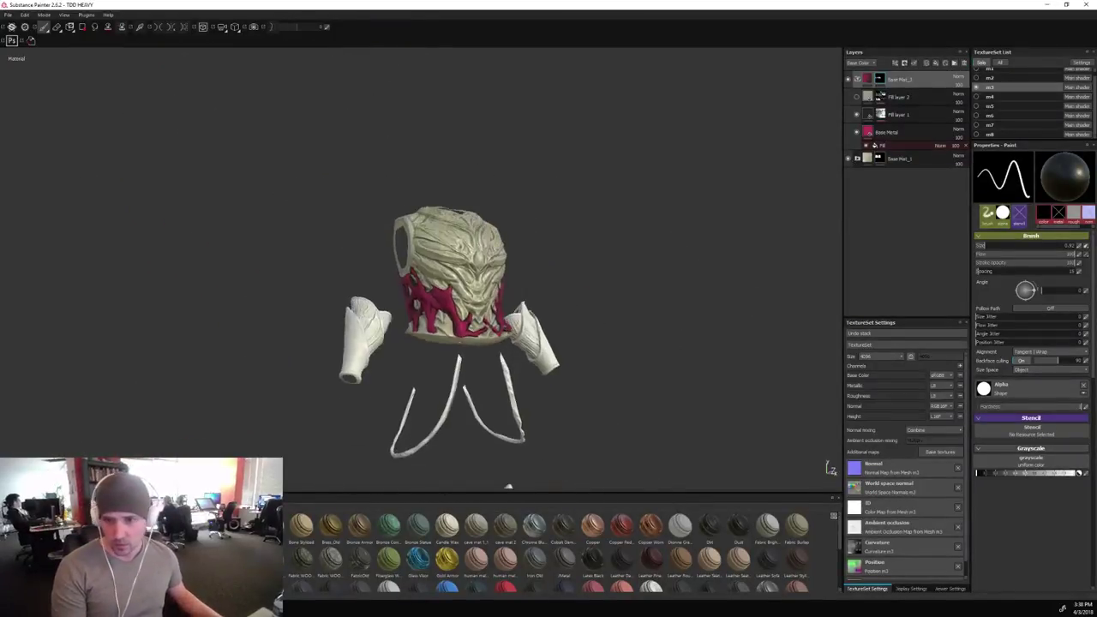
alt+drag(542, 221, 433, 224)
shift+right_drag(434, 224, 228, 244)
alt+drag(228, 244, 243, 233)
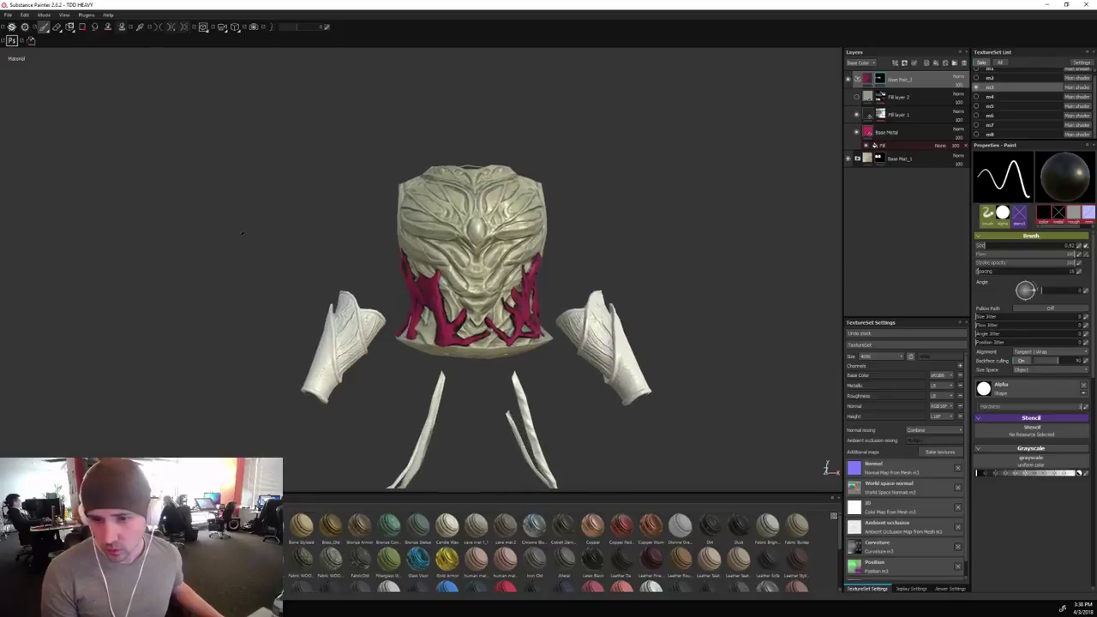
alt+right_drag(745, 208, 742, 214)
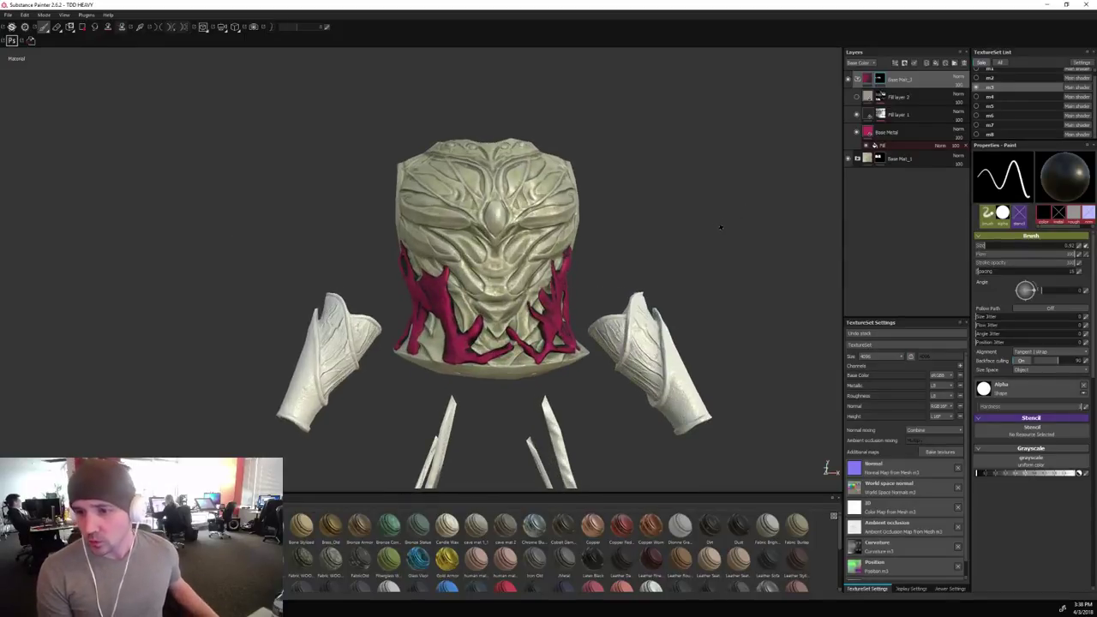
alt+middle_drag(720, 228, 677, 221)
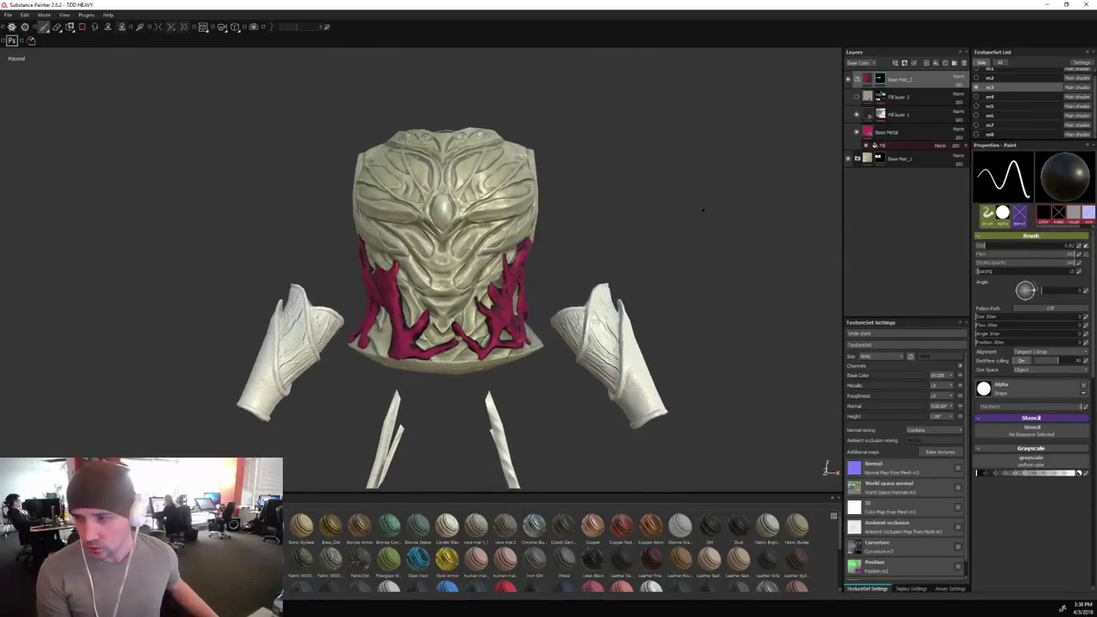
click(868, 131)
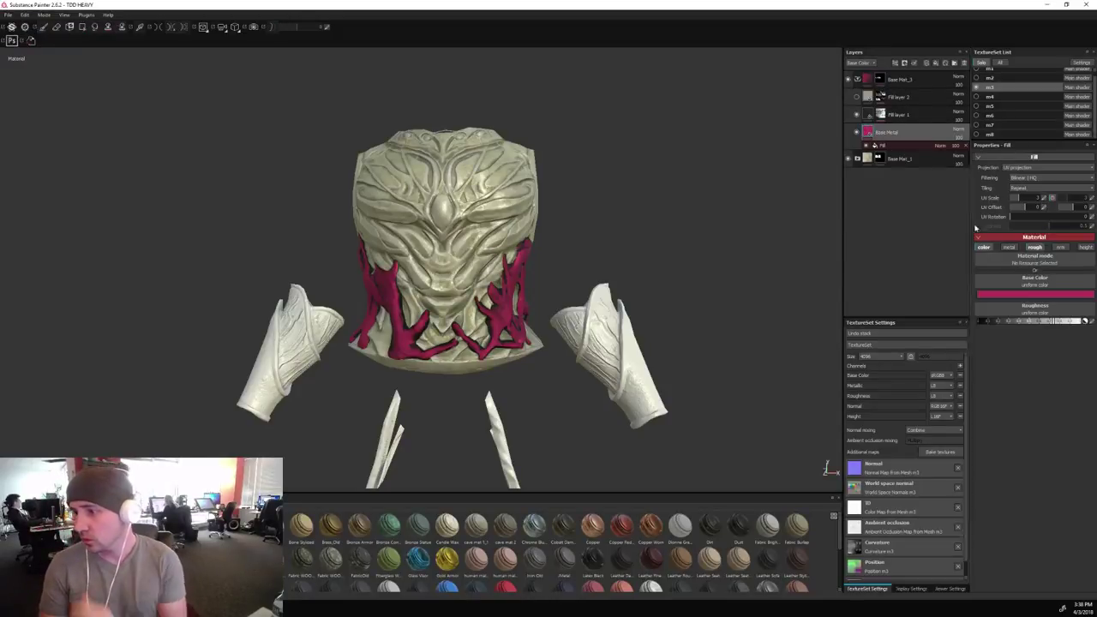
click(997, 294)
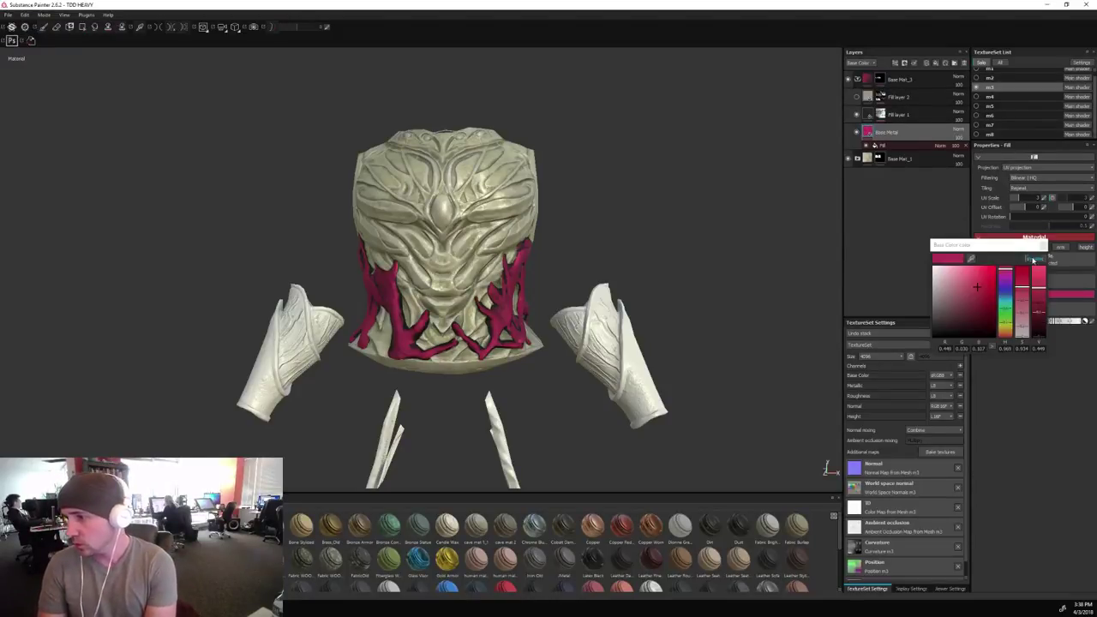
click(1008, 331)
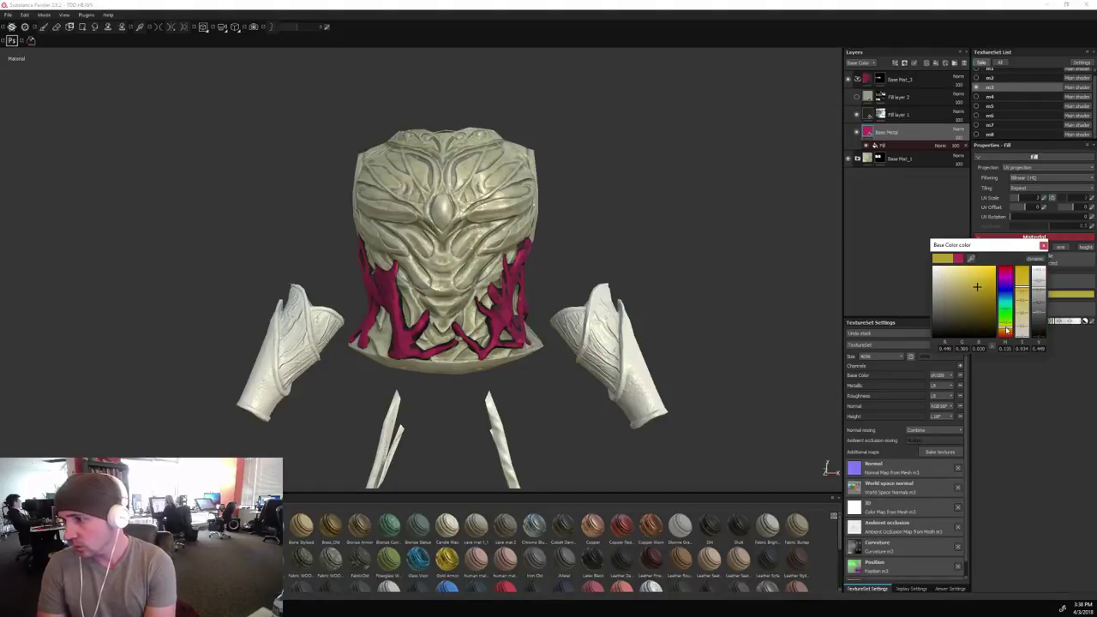
drag(967, 321, 958, 323)
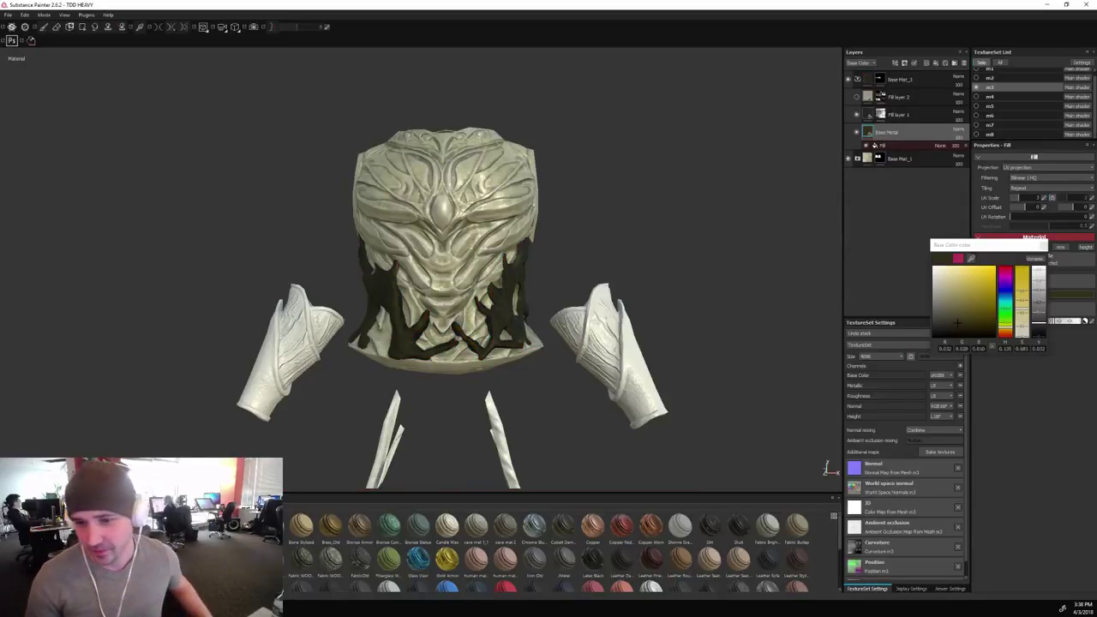
alt+drag(672, 221, 632, 226)
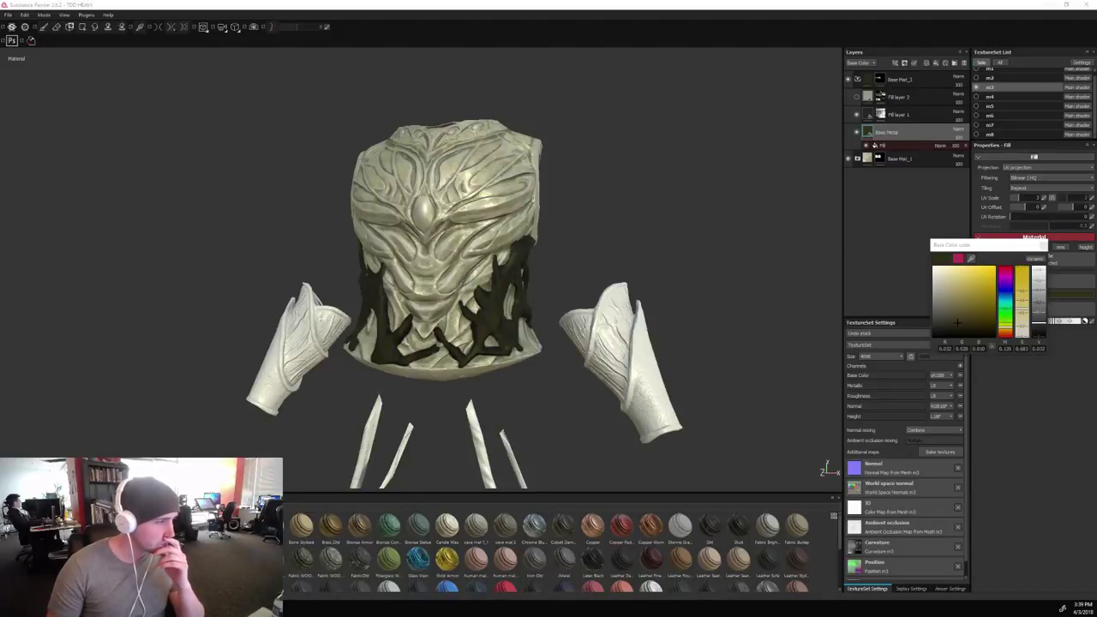
Import the JPG image as a texture resource into the TDD HEAVY project.
drag(276, 481, 307, 547)
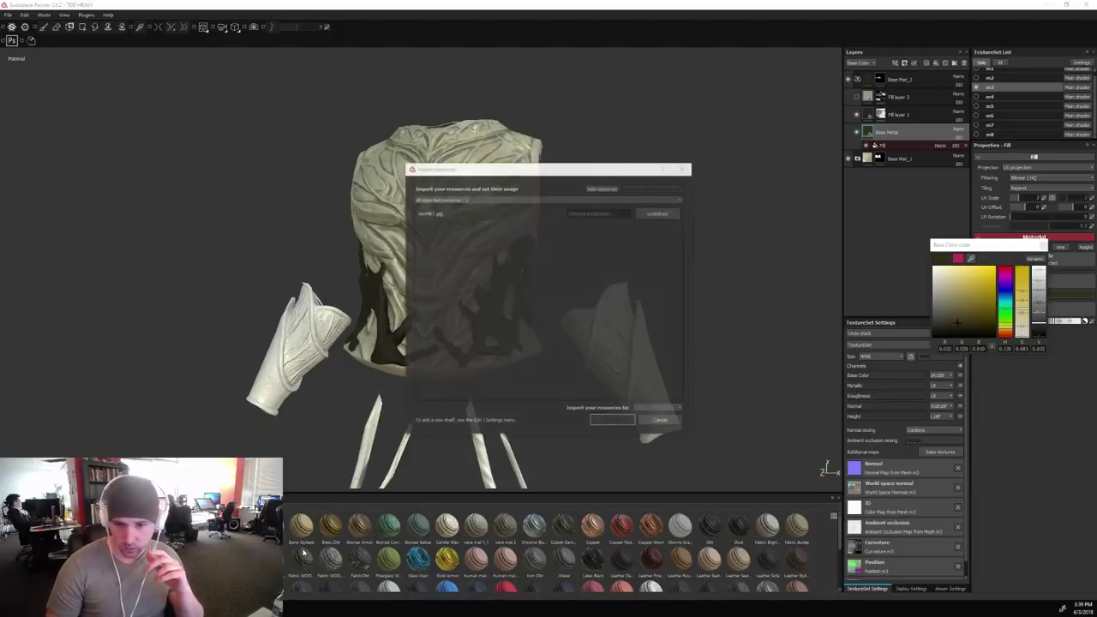
click(657, 214)
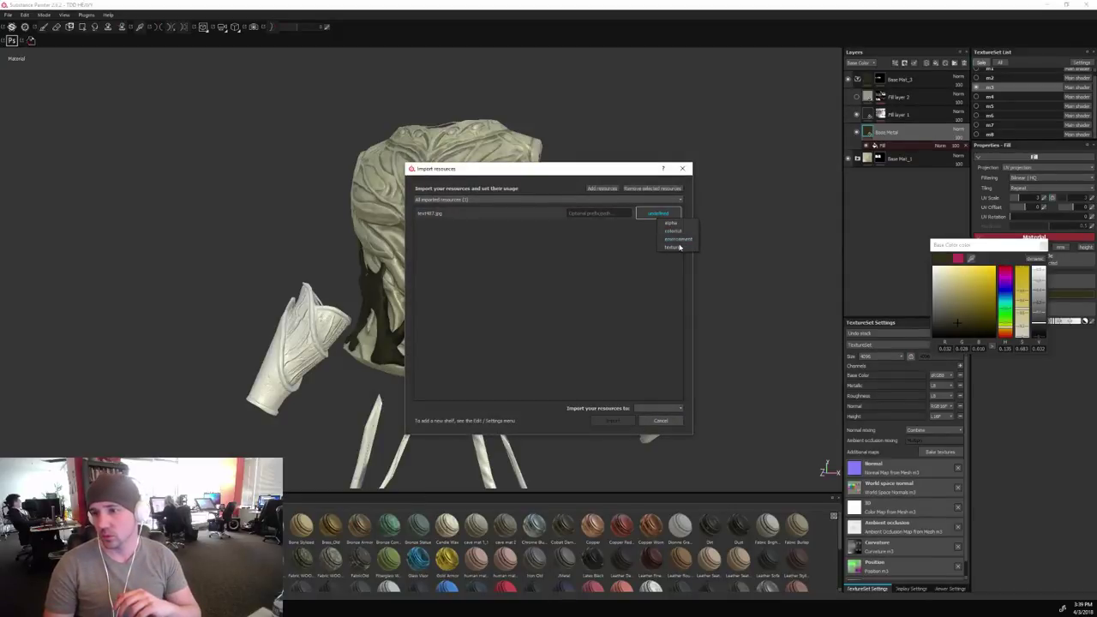
click(677, 248)
click(653, 409)
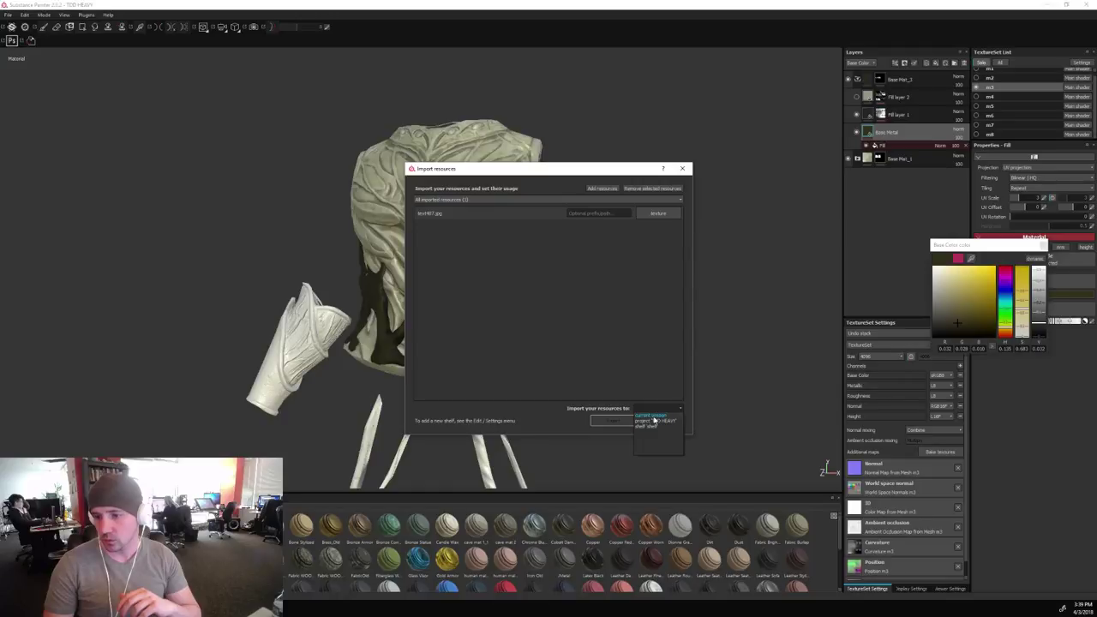
click(654, 421)
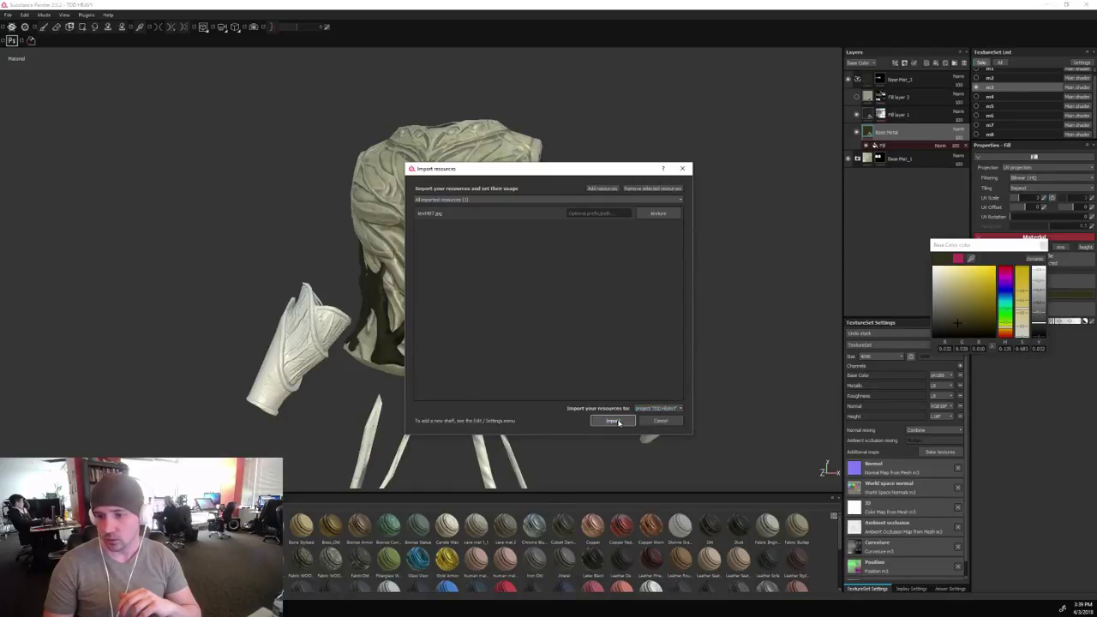
click(615, 420)
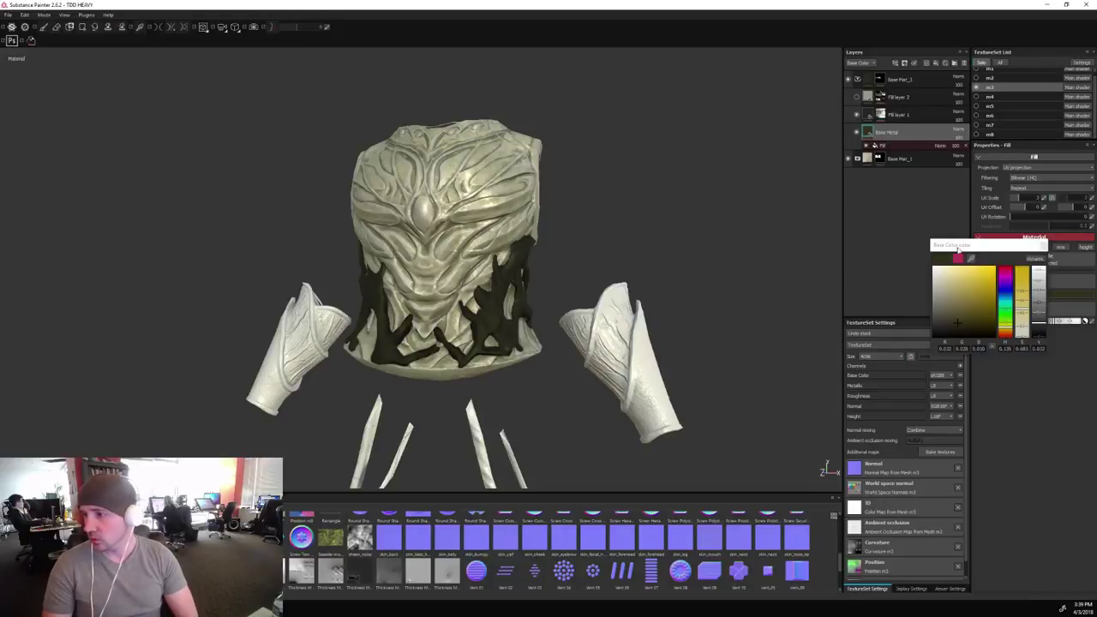
Assign the imported texture to the Base Metal fill's base color and set its UV scale to 12.
click(1043, 246)
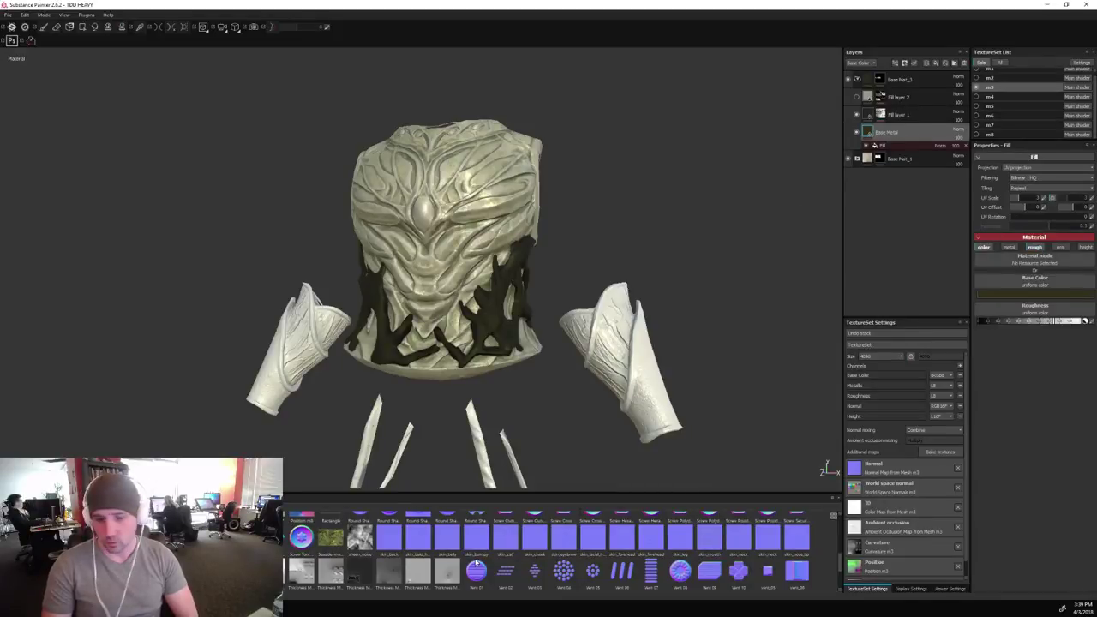
drag(318, 532, 1013, 281)
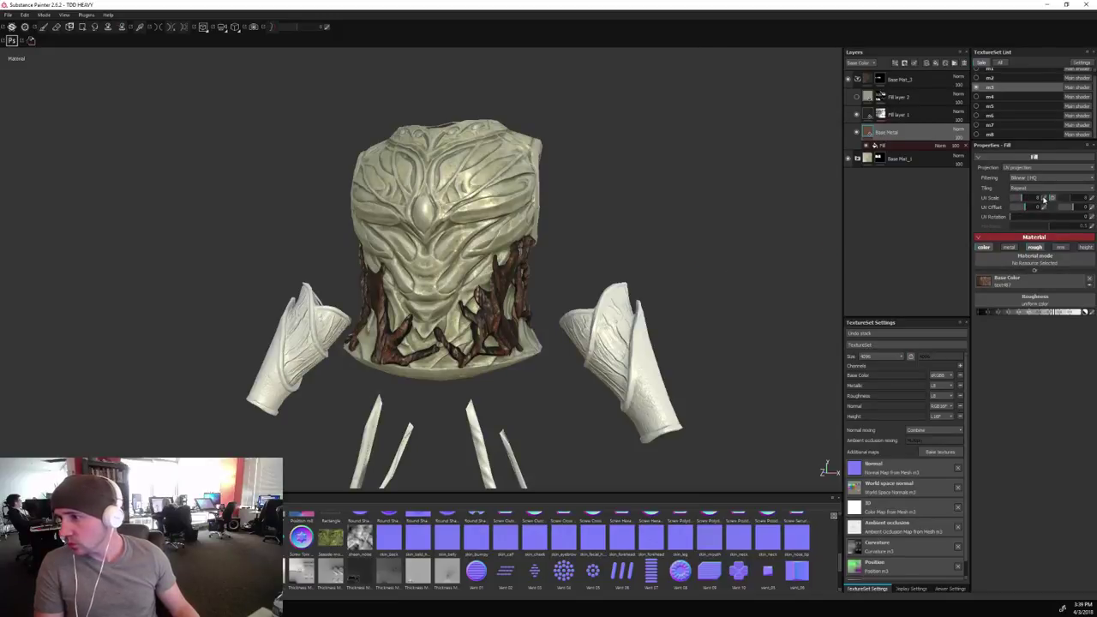
double_click(1034, 198)
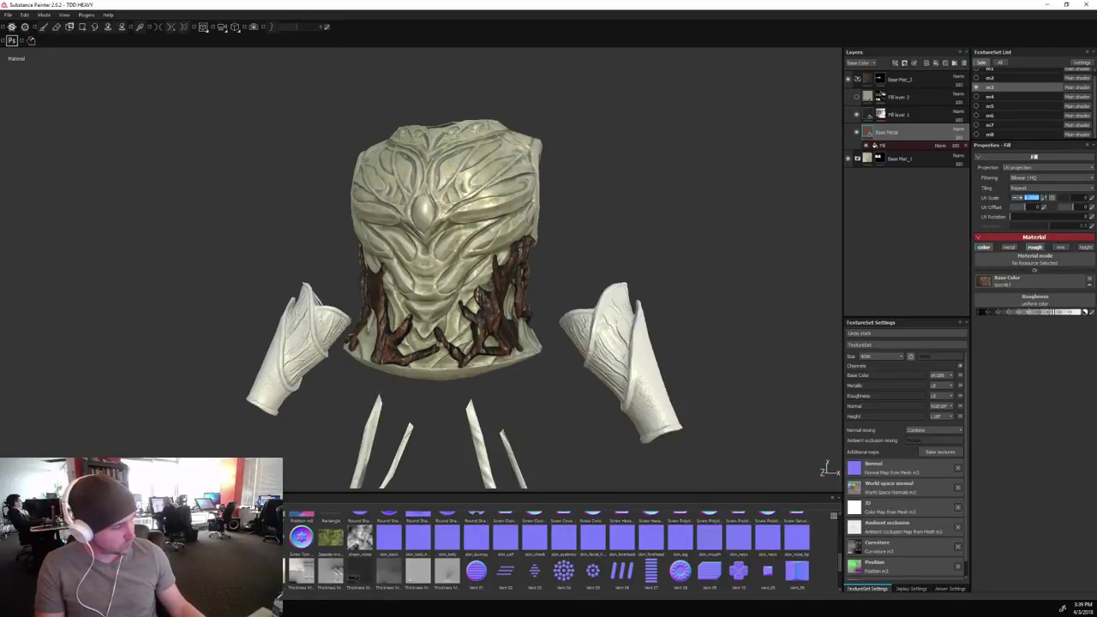
text(12)
key(Return)
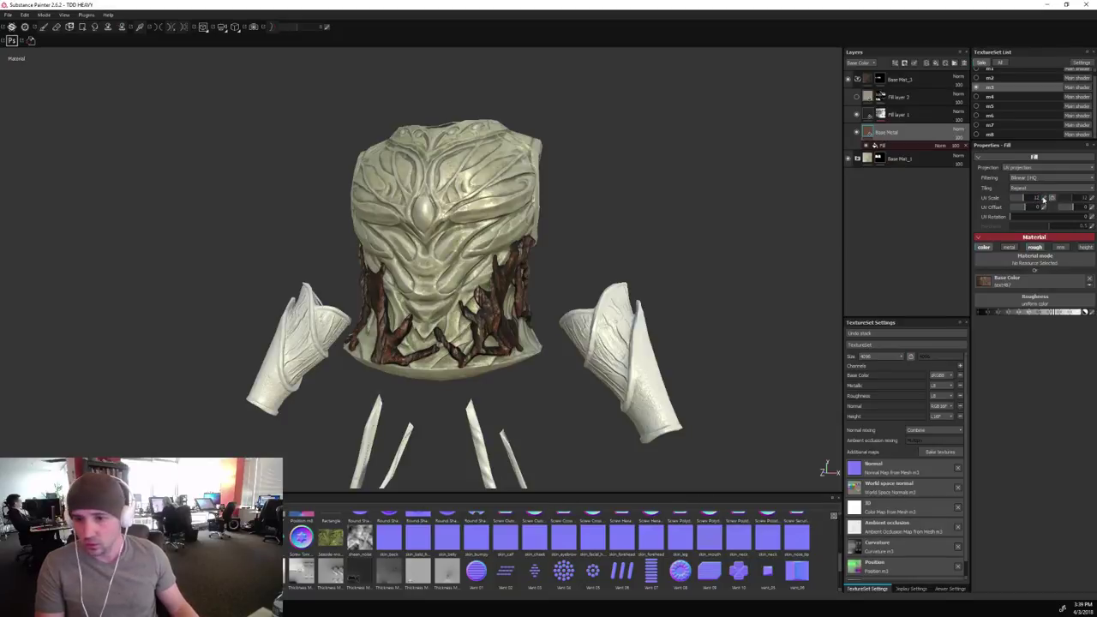
alt+drag(666, 268, 177, 272)
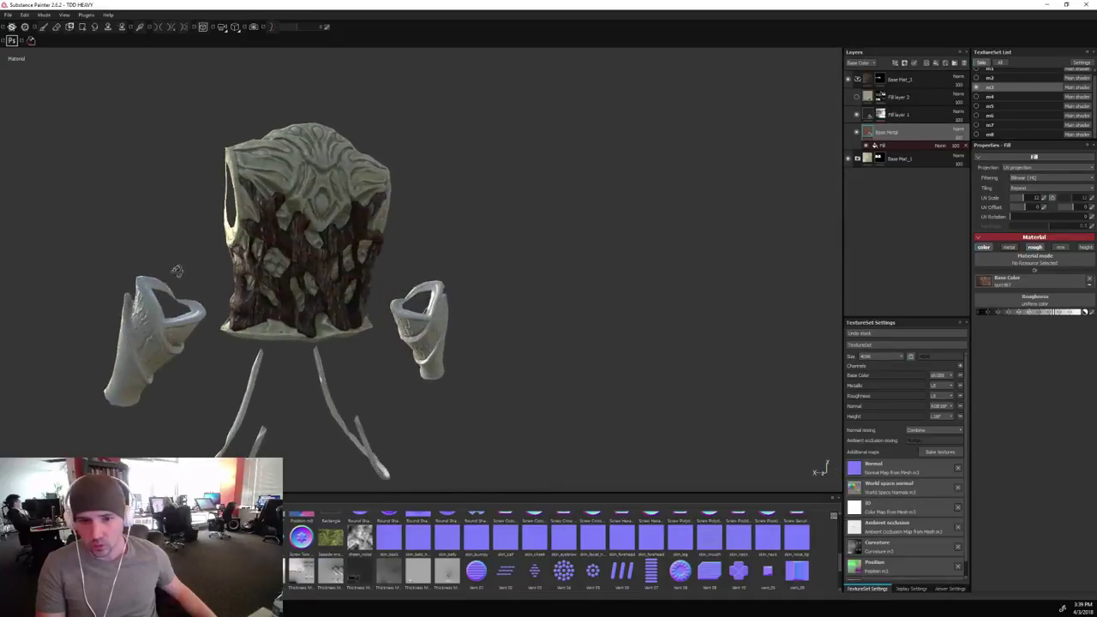
Import bark-1024-color.png as a texture into the TDD HEAVY project and assign it to the Base Metal fill's base color.
alt+middle_drag(166, 254, 240, 294)
alt+drag(632, 294, 628, 304)
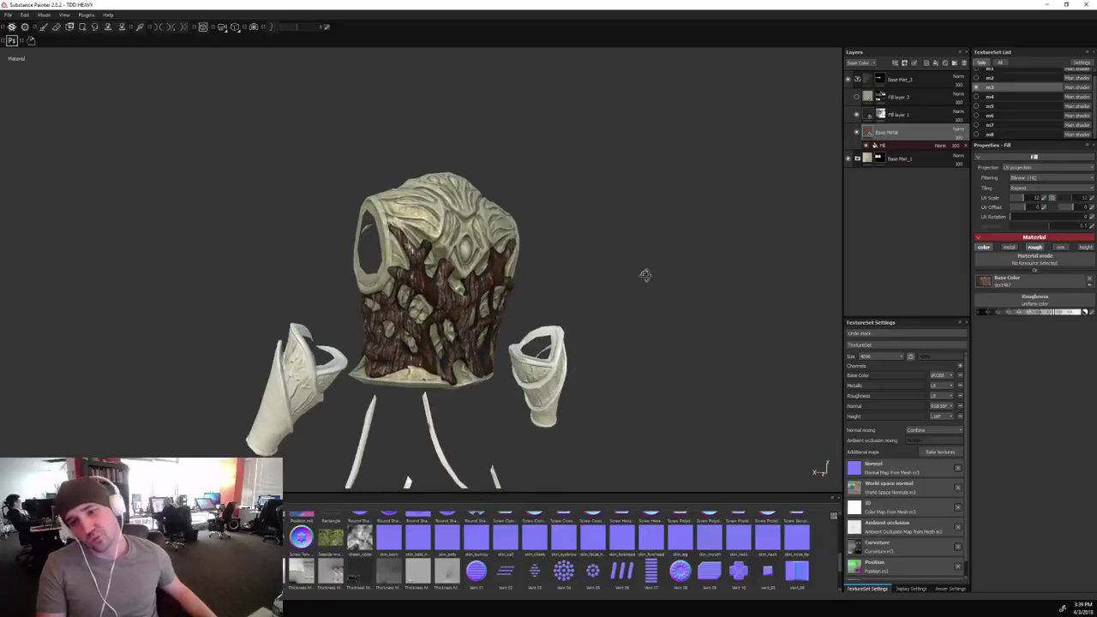
alt+drag(656, 269, 751, 255)
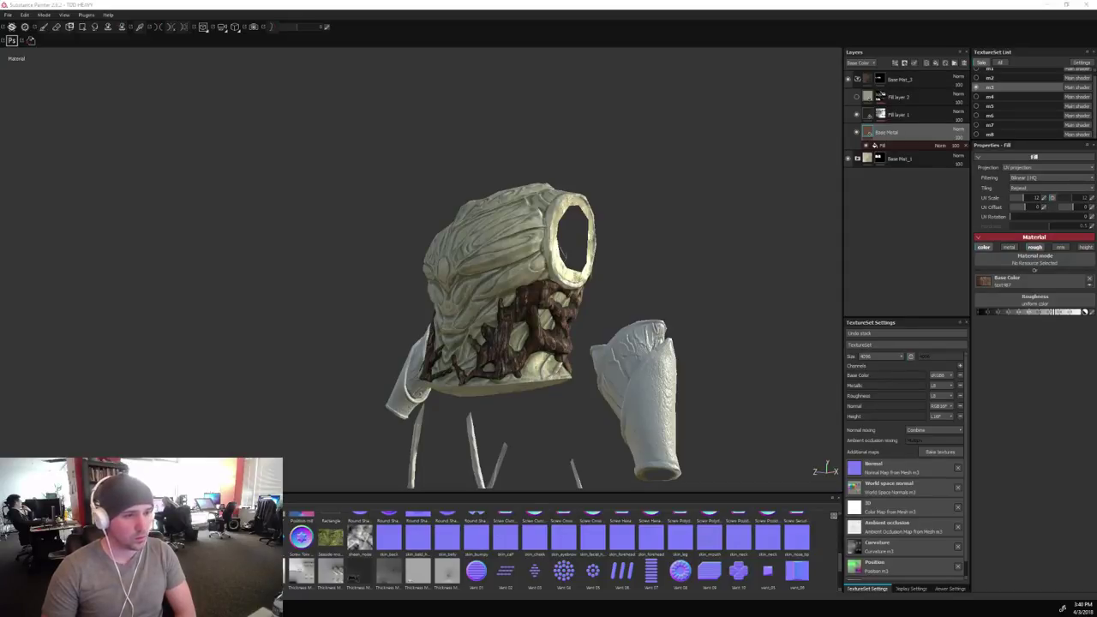
drag(69, 225, 399, 535)
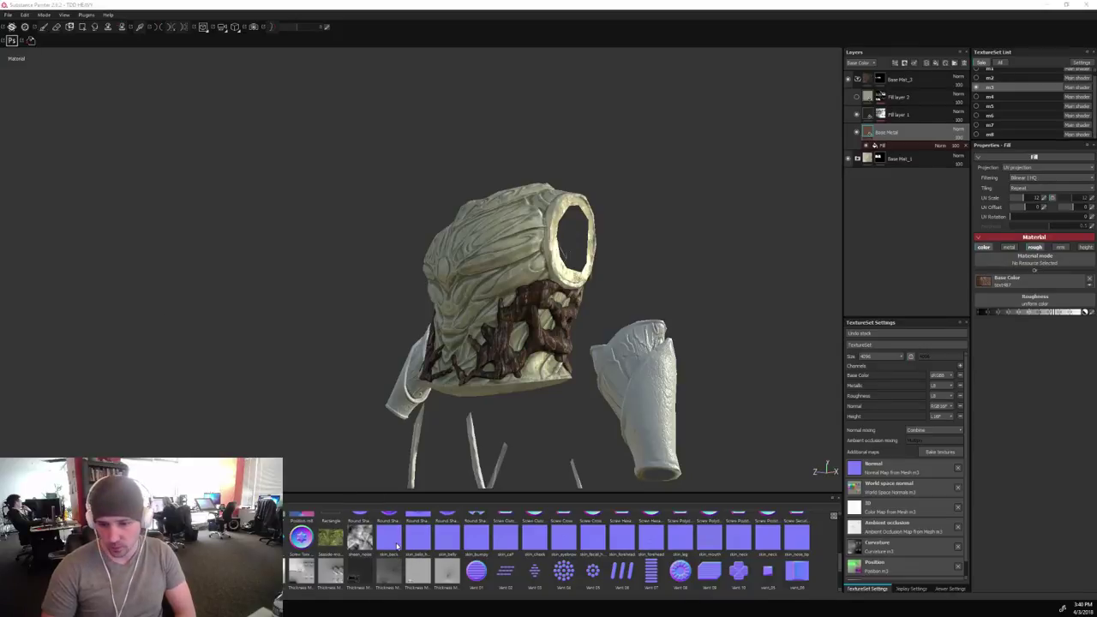
click(659, 213)
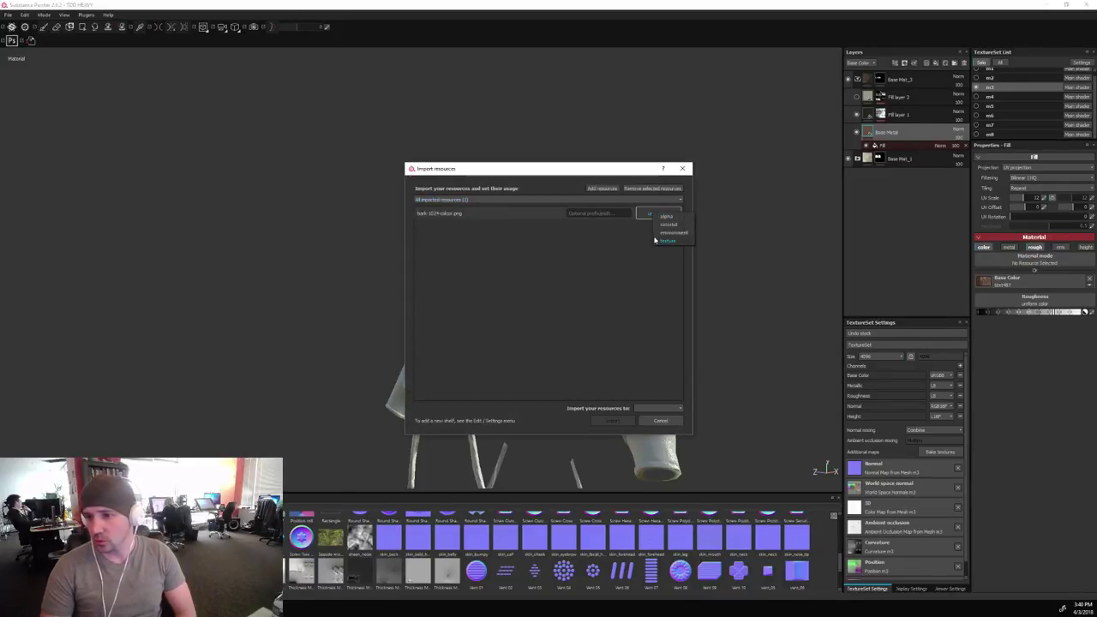
click(675, 240)
click(658, 408)
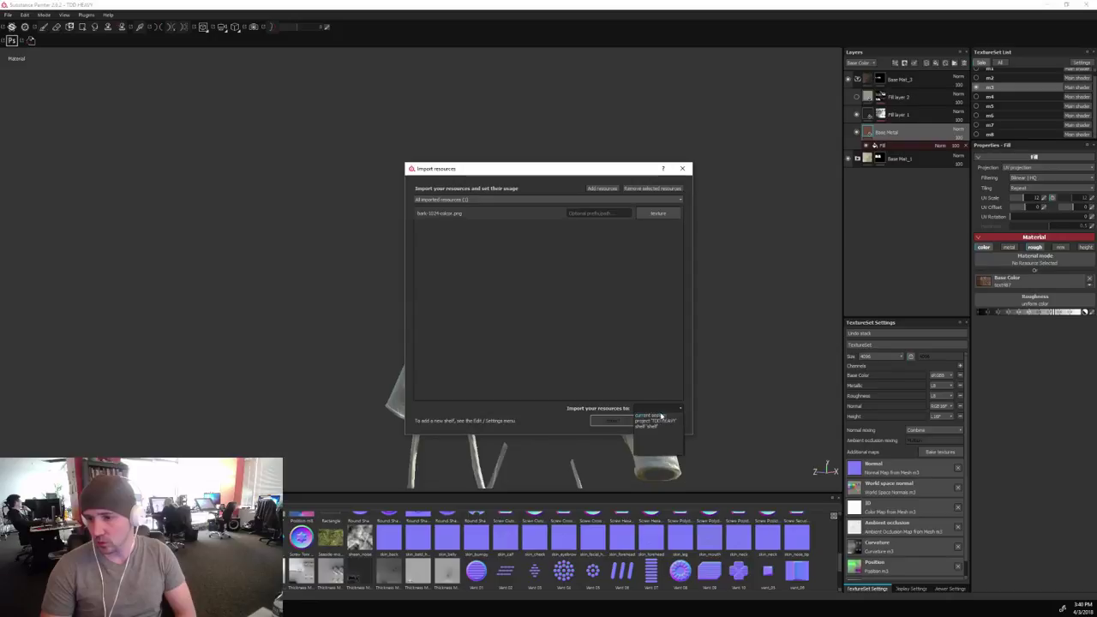
click(656, 421)
click(624, 422)
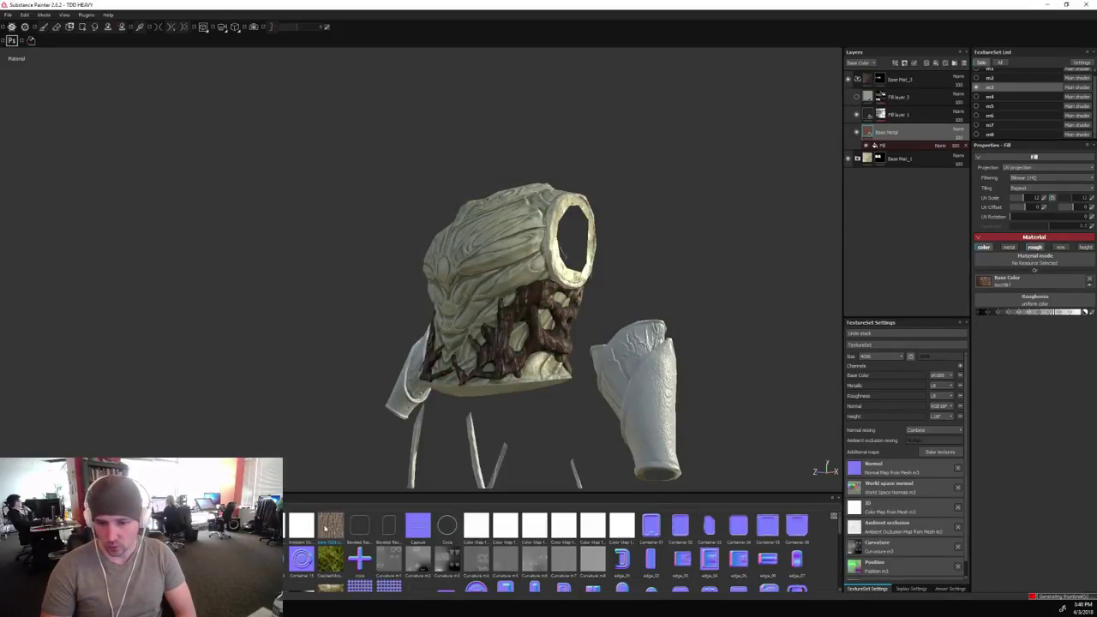
drag(330, 525, 1024, 285)
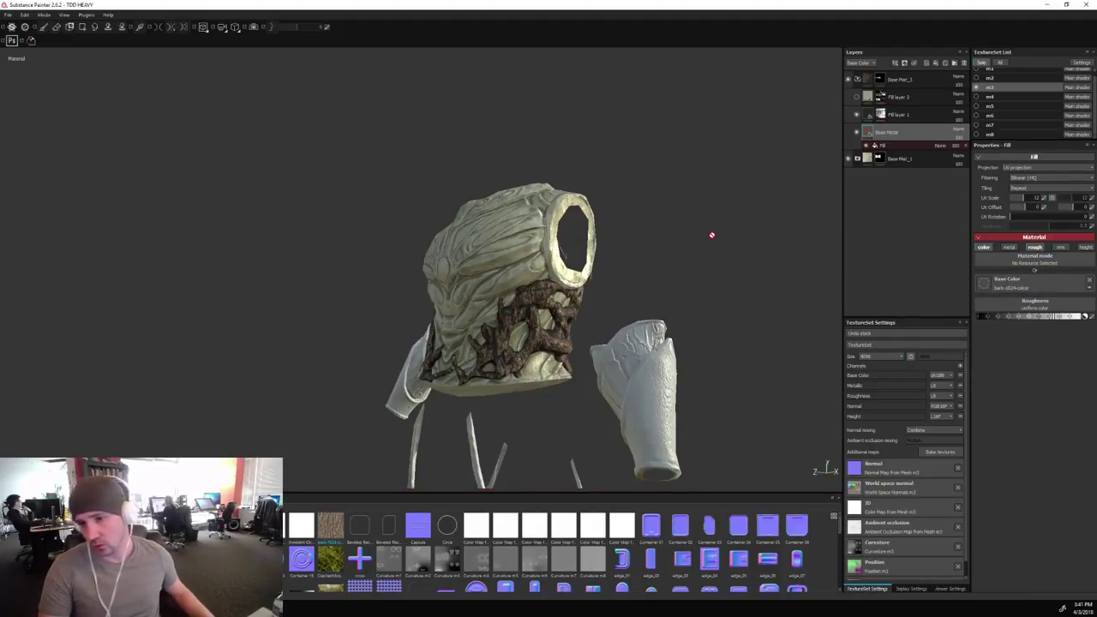
alt+drag(713, 235, 240, 262)
Set Fill layer 1's base color to a dark brown sampled from the bark strands on the torso.
click(864, 116)
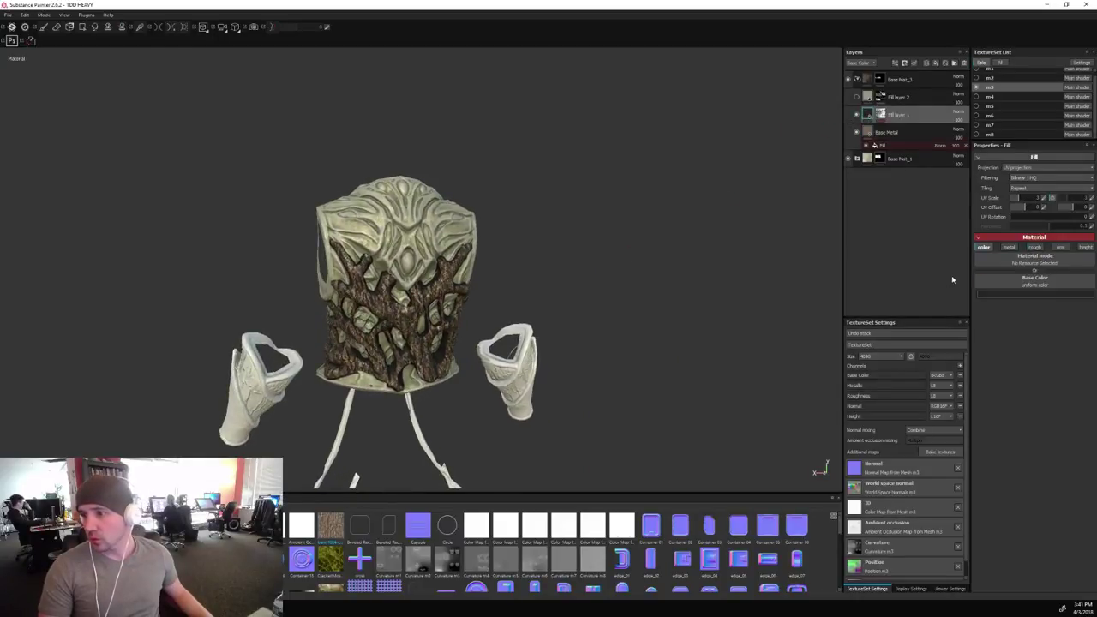
click(994, 287)
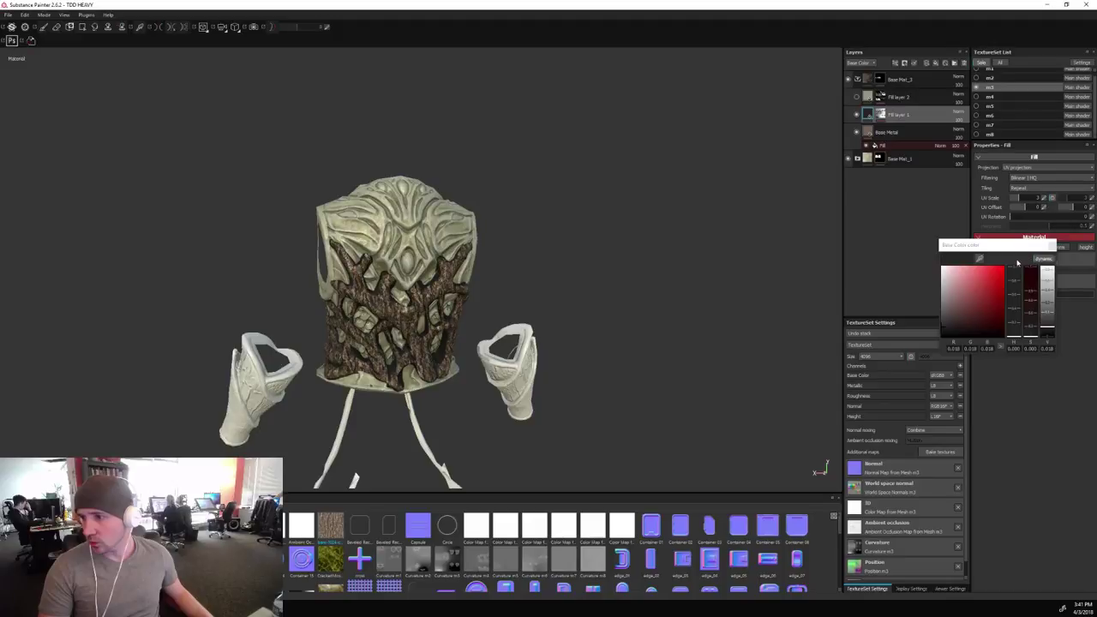
drag(980, 259, 412, 326)
scroll(515, 304, up, 4)
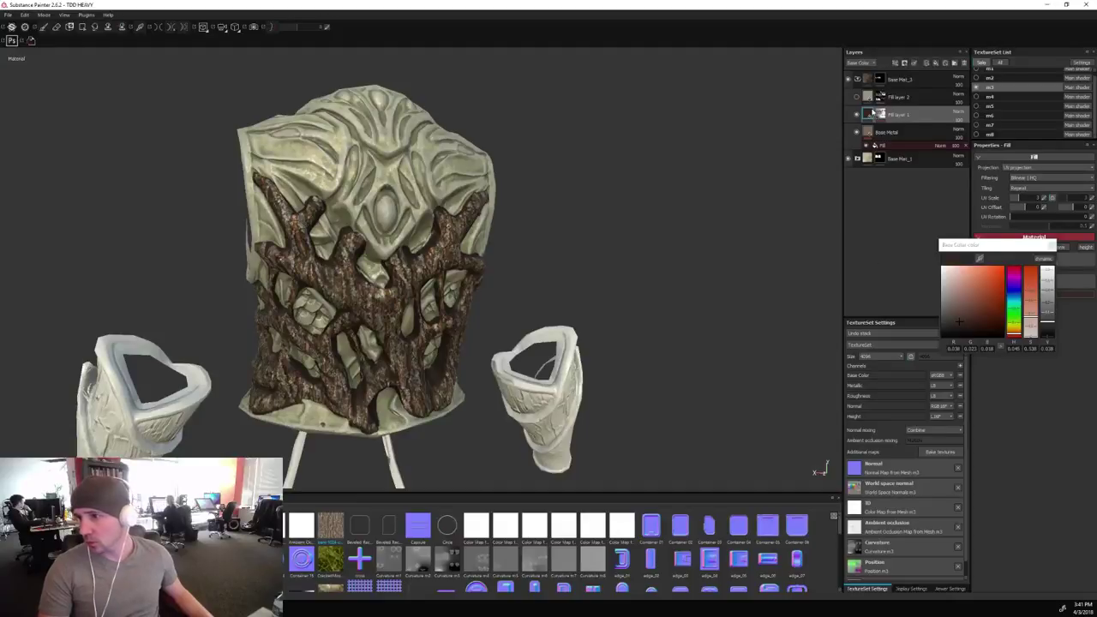
Open the settings of the MG Dirt generator on Fill layer 1's mask and view the bark strands.
click(881, 114)
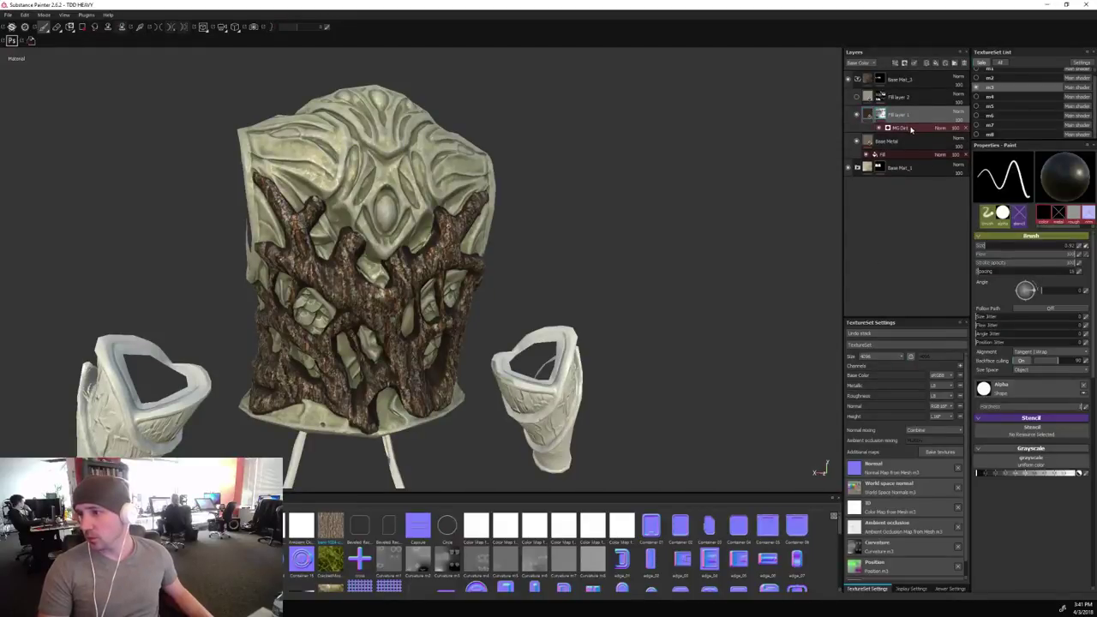
click(912, 128)
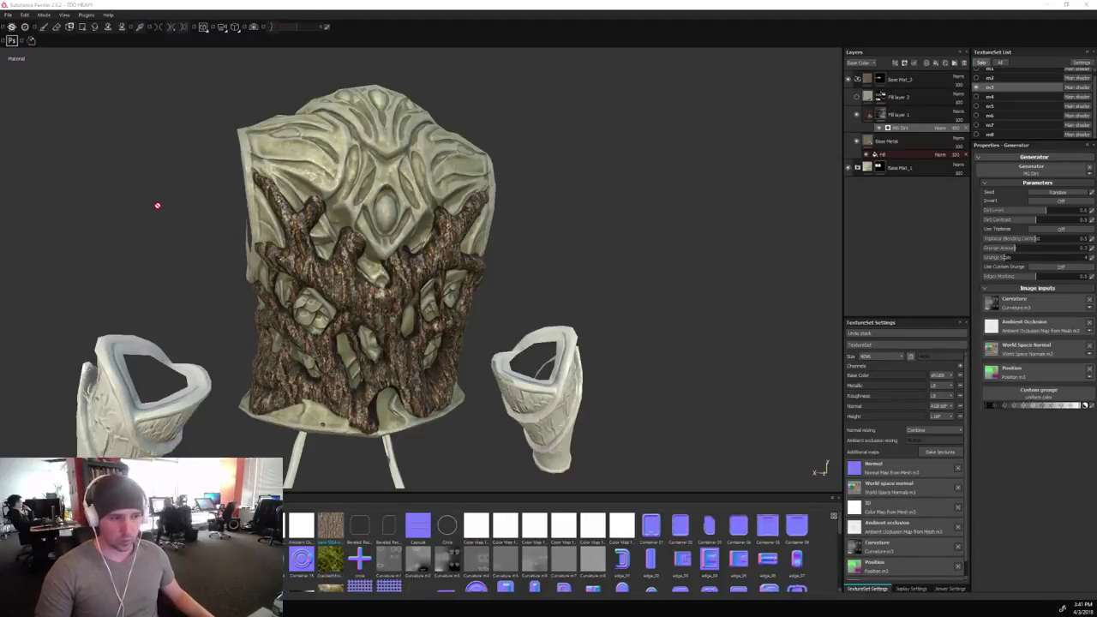
alt+drag(683, 260, 661, 265)
scroll(614, 282, down, 3)
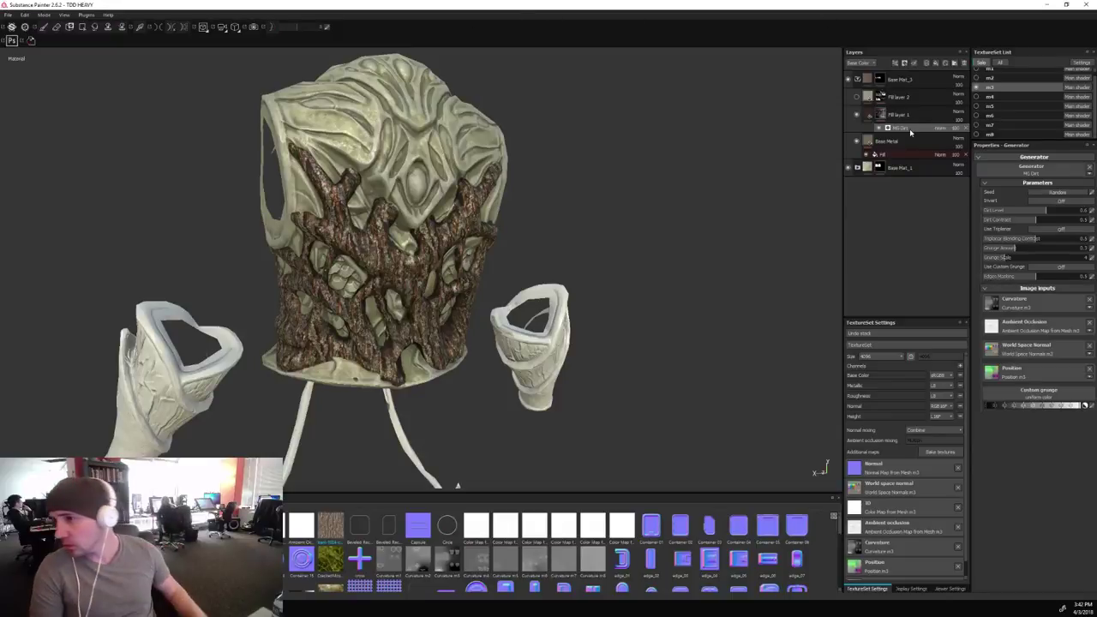
Compare the armor with Base Mat_2 hidden and shown, examine the bark strands from front and side, and select Fill layer 2.
click(849, 80)
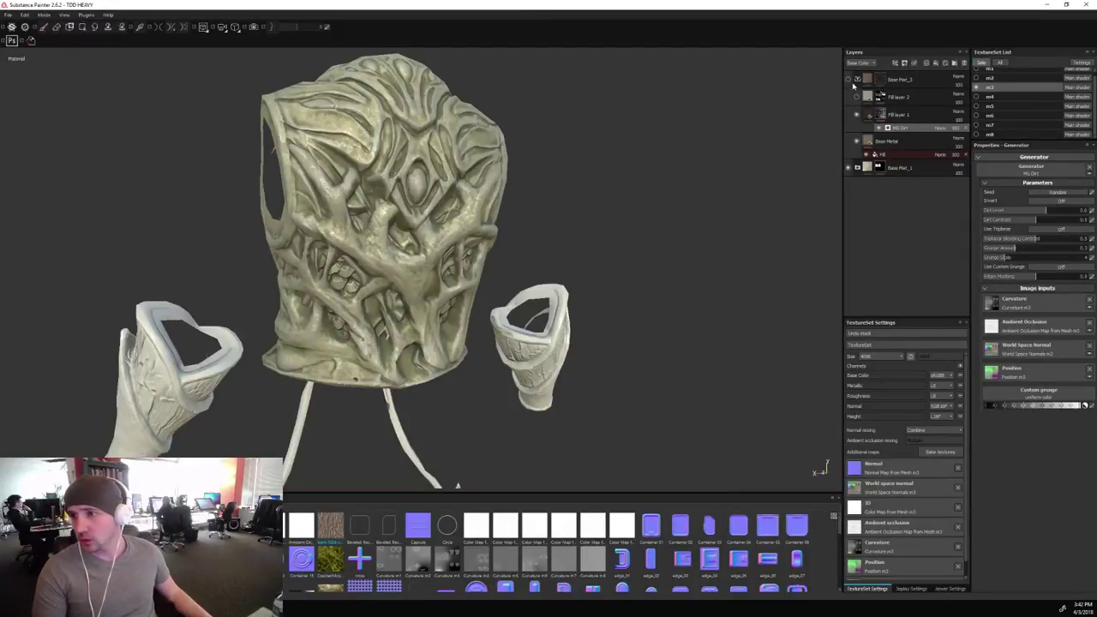
click(849, 80)
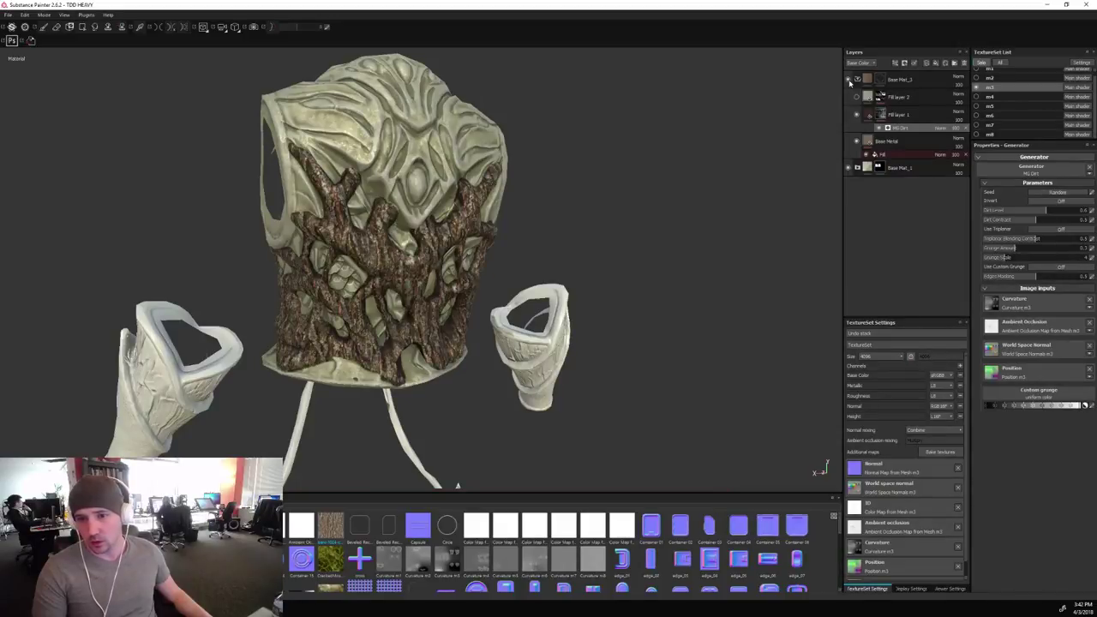
alt+drag(615, 265, 642, 245)
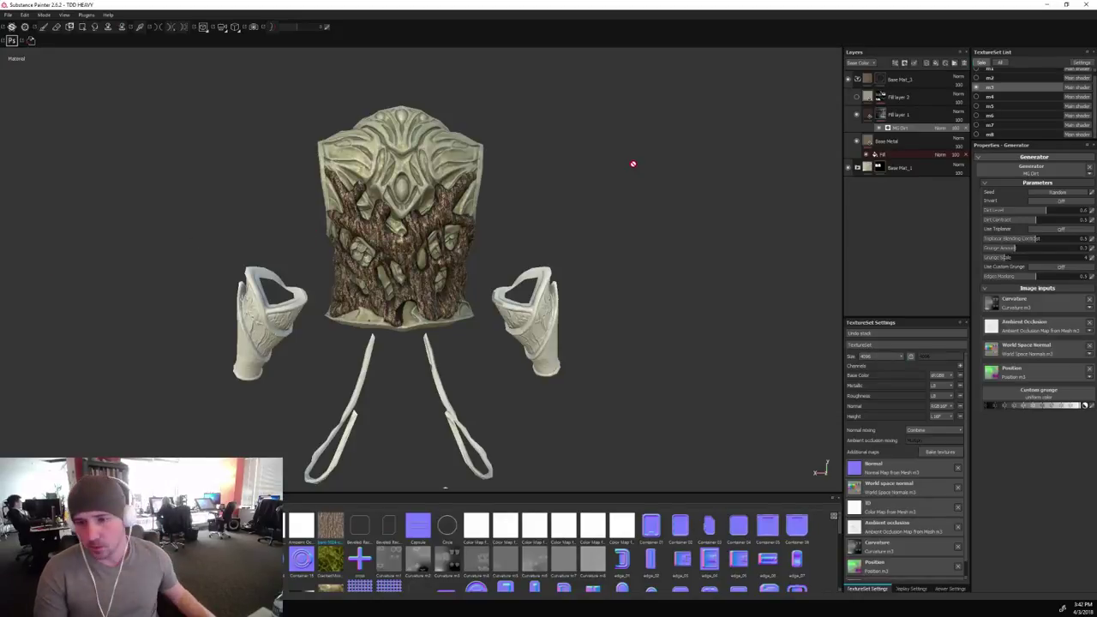
alt+drag(630, 194, 671, 201)
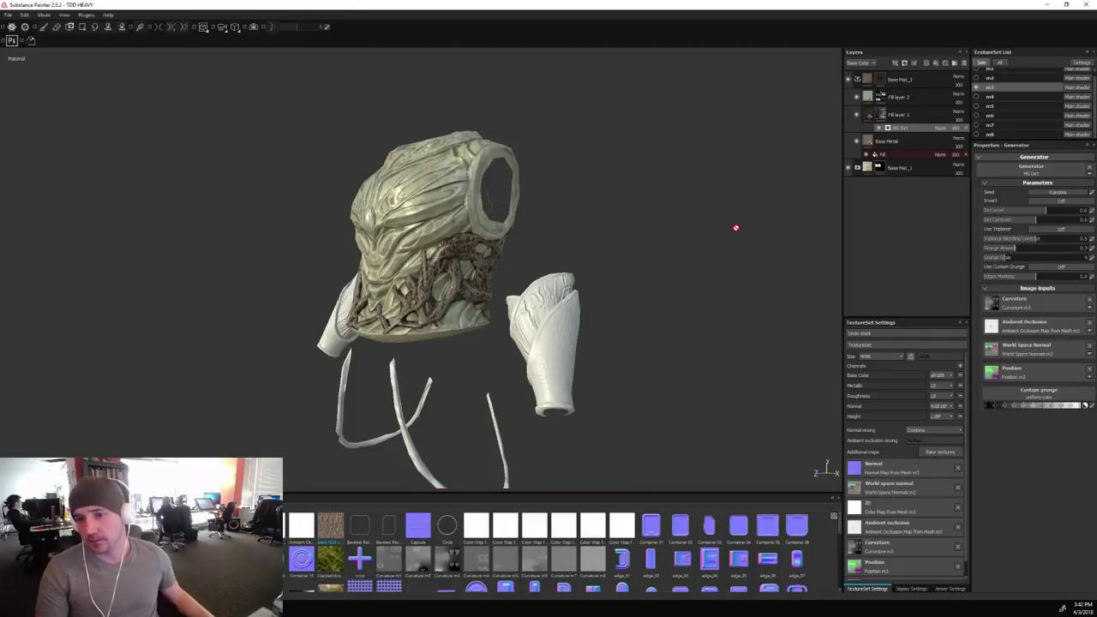
shift+right_drag(736, 228, 731, 232)
scroll(730, 231, up, 2)
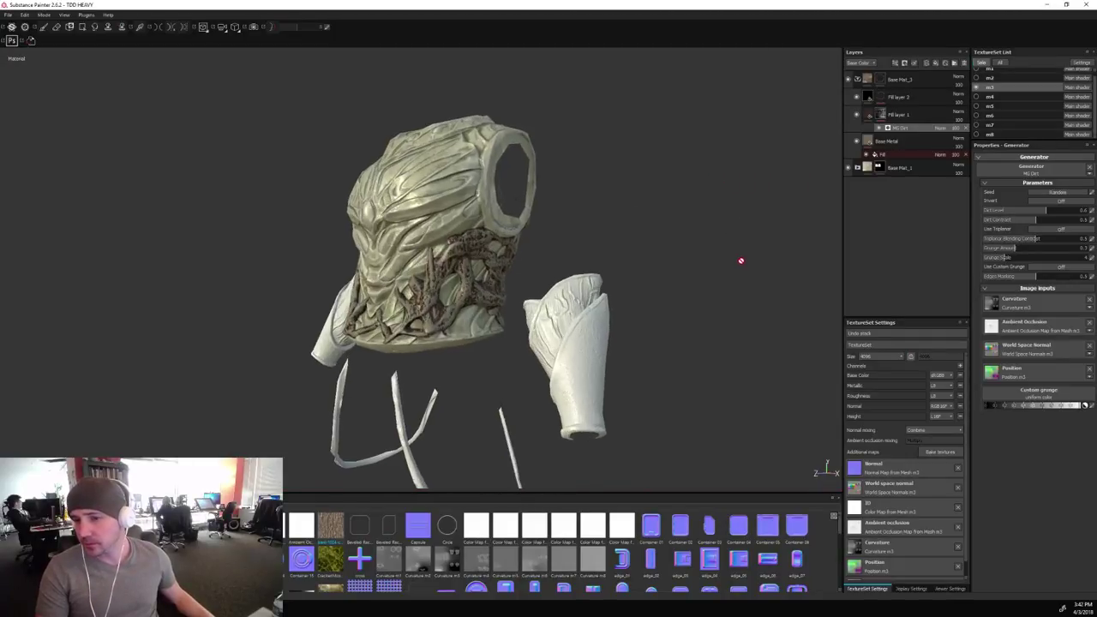
alt+middle_drag(731, 249, 701, 214)
alt+drag(702, 214, 736, 218)
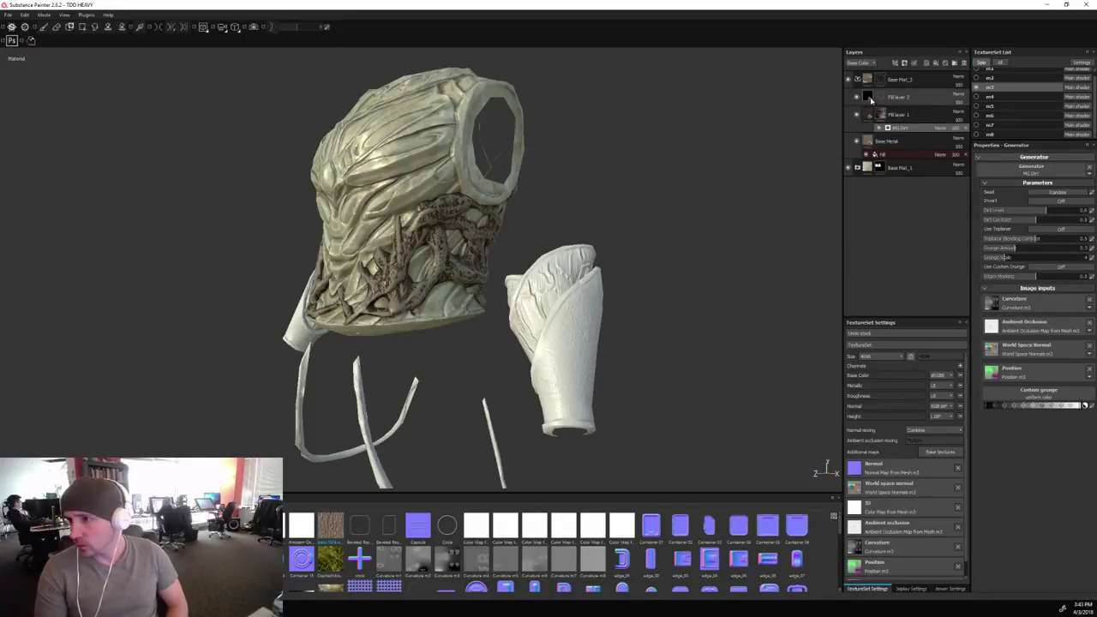
click(900, 100)
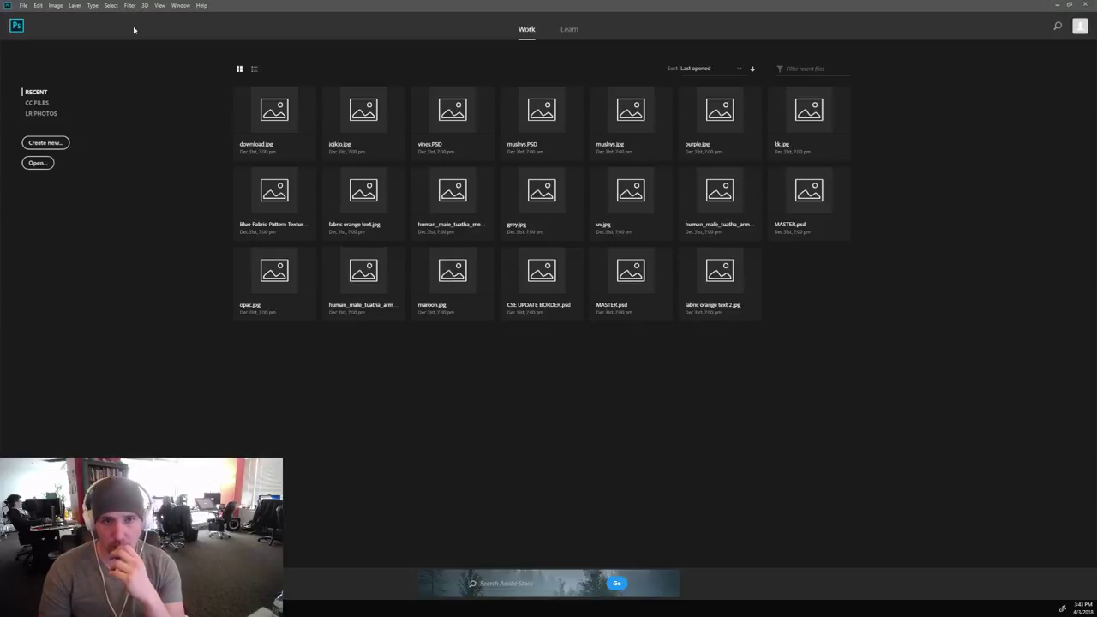
click(23, 5)
click(33, 18)
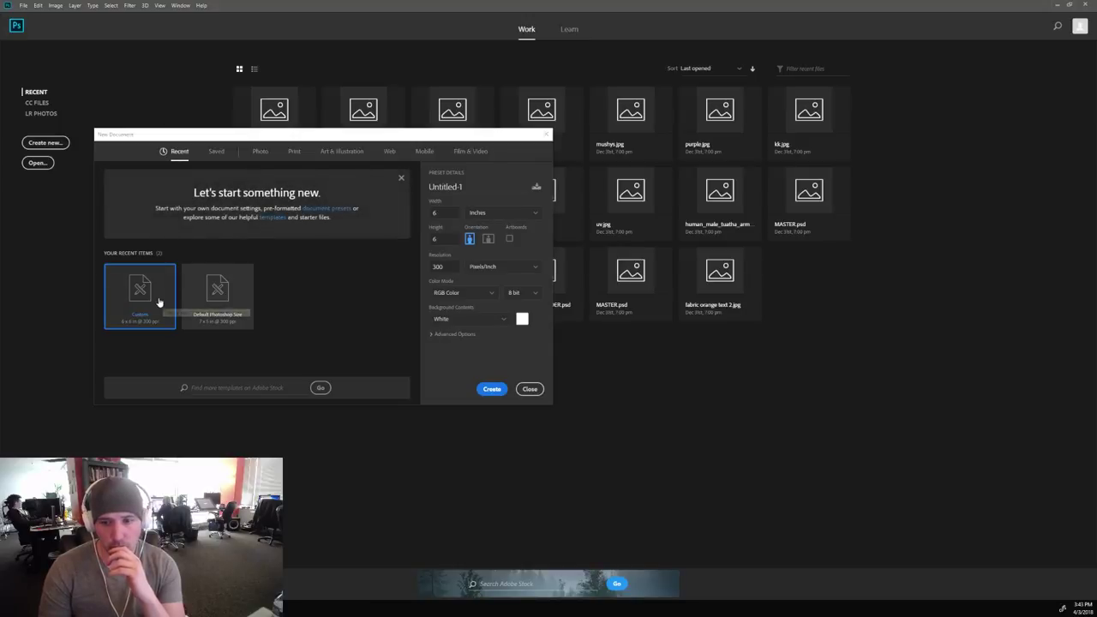
click(530, 389)
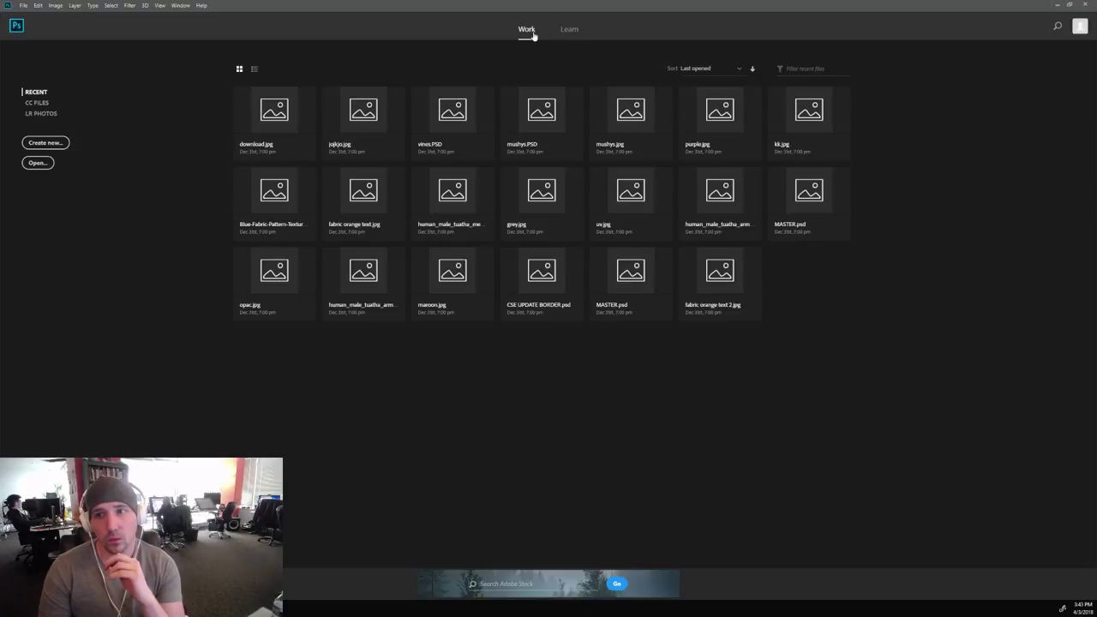
Create a blank 6 x 6 inch RGB document at 300 pixels/inch with a white background in Photoshop.
click(49, 143)
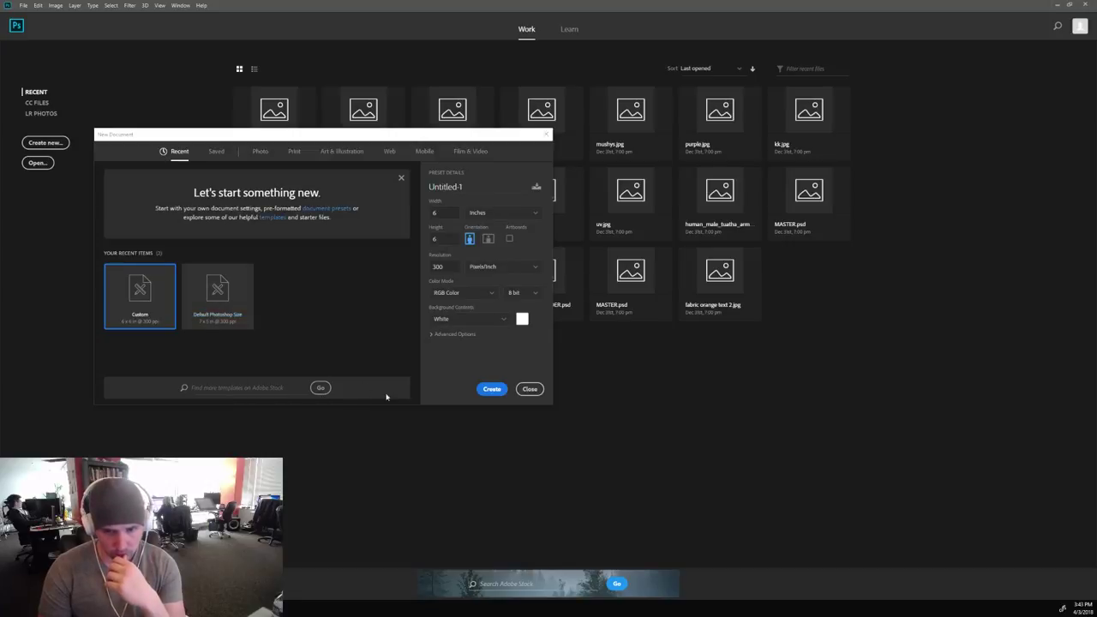
click(493, 389)
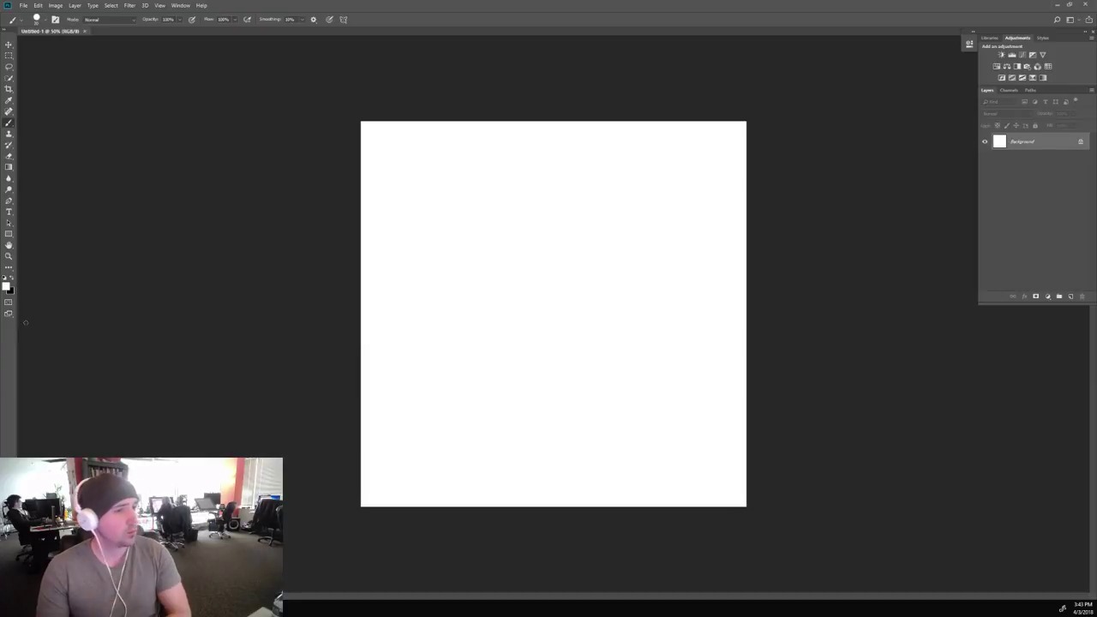
Open bark-1024-color.png in Photoshop and brighten it with a Brightness/Contrast adjustment layer.
drag(230, 11, 187, 31)
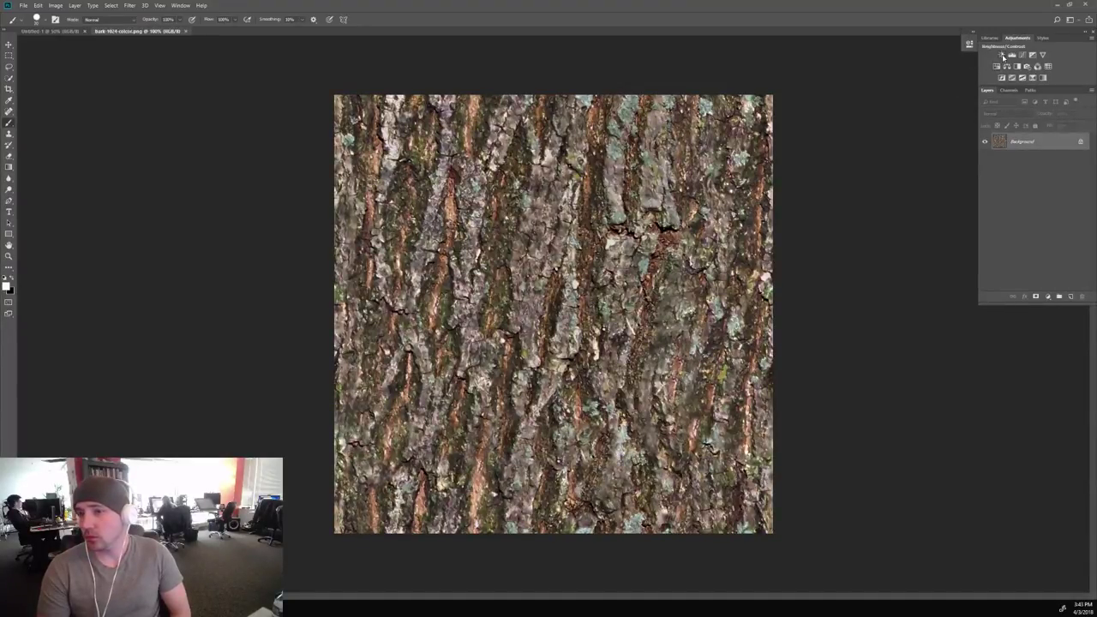
click(1003, 55)
drag(897, 87, 915, 86)
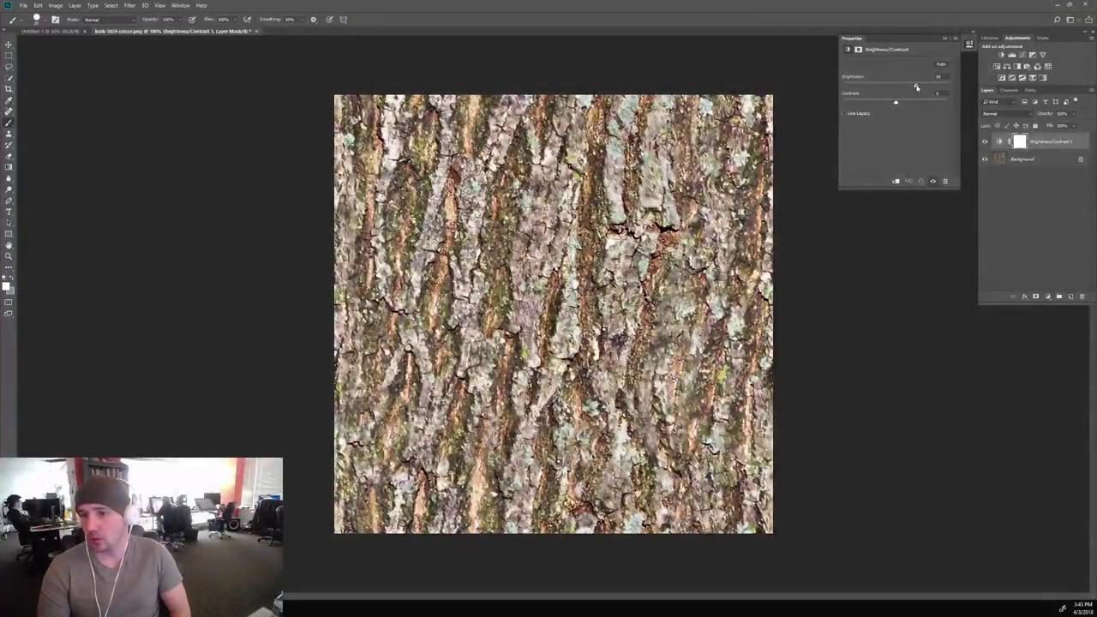
Save the brightened bark image as a new JPG file.
click(23, 6)
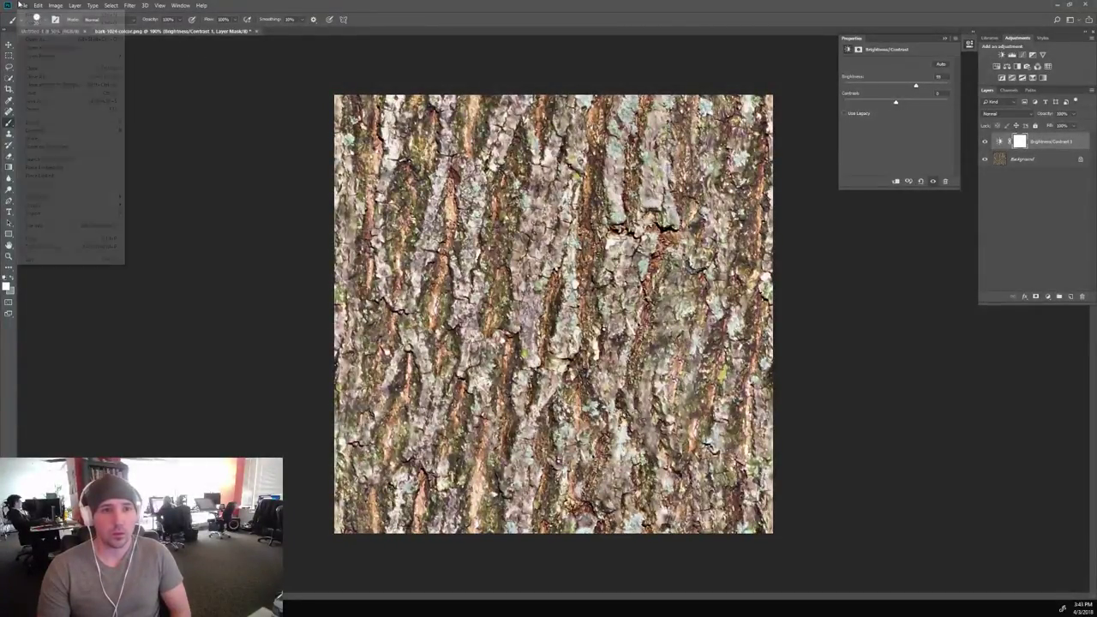
click(86, 100)
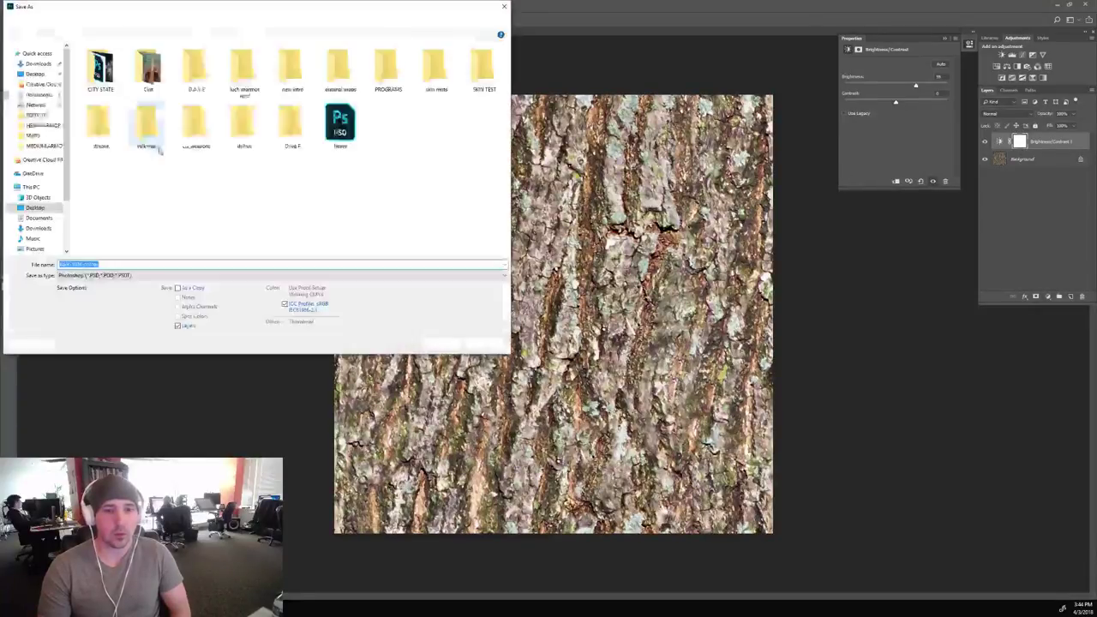
drag(296, 8, 0, 86)
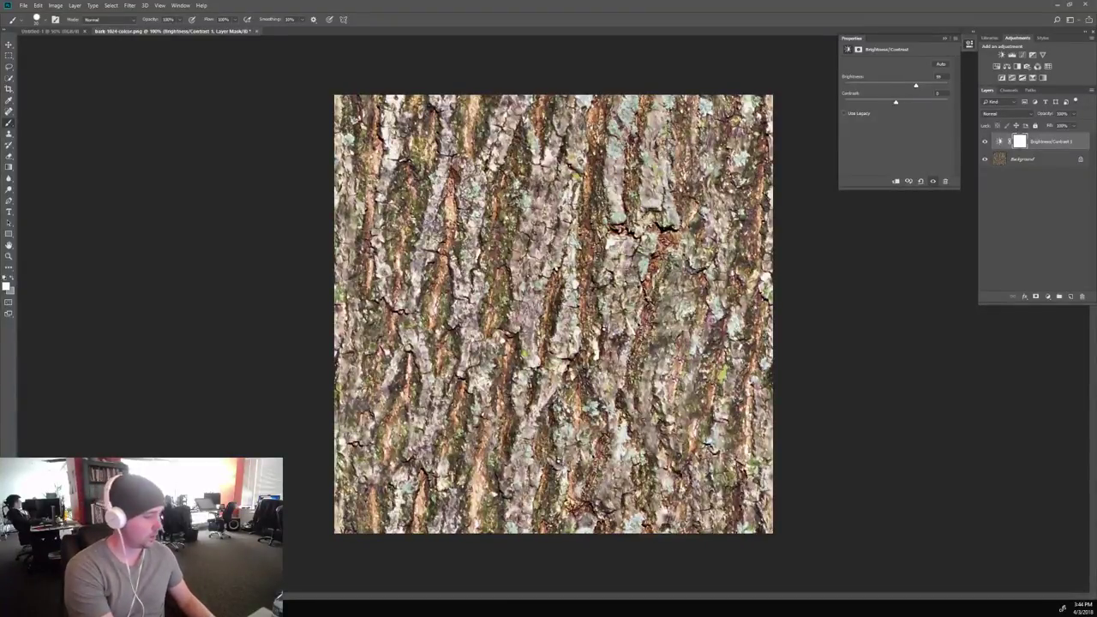
key(Return)
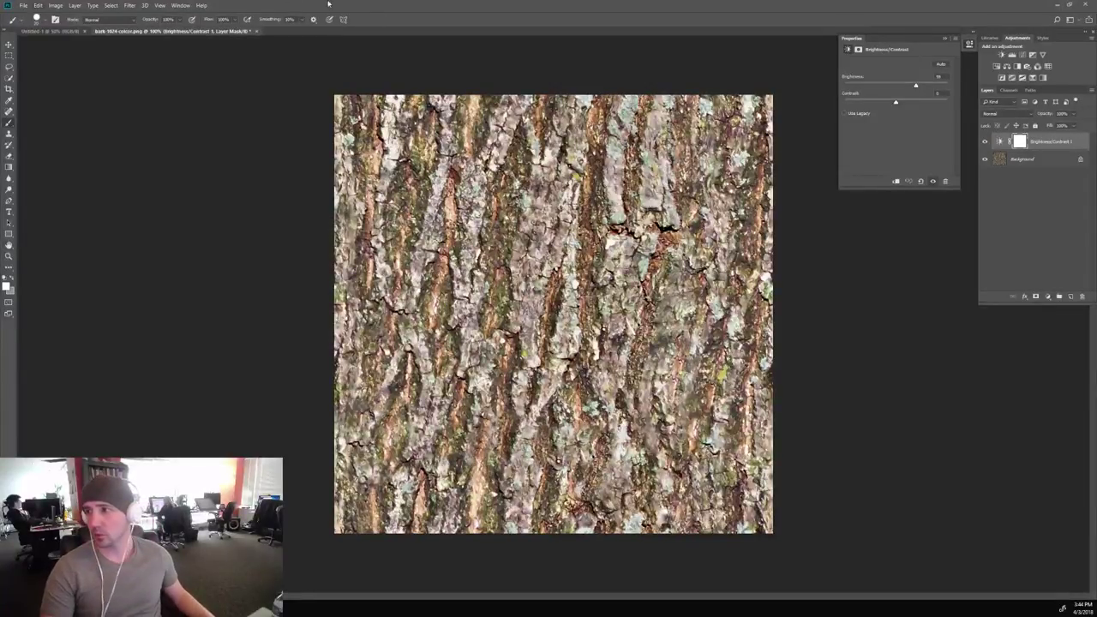
Switch back to Substance Painter and import the brightened bark JPG as a texture into the TDD HEAVY project.
click(1057, 5)
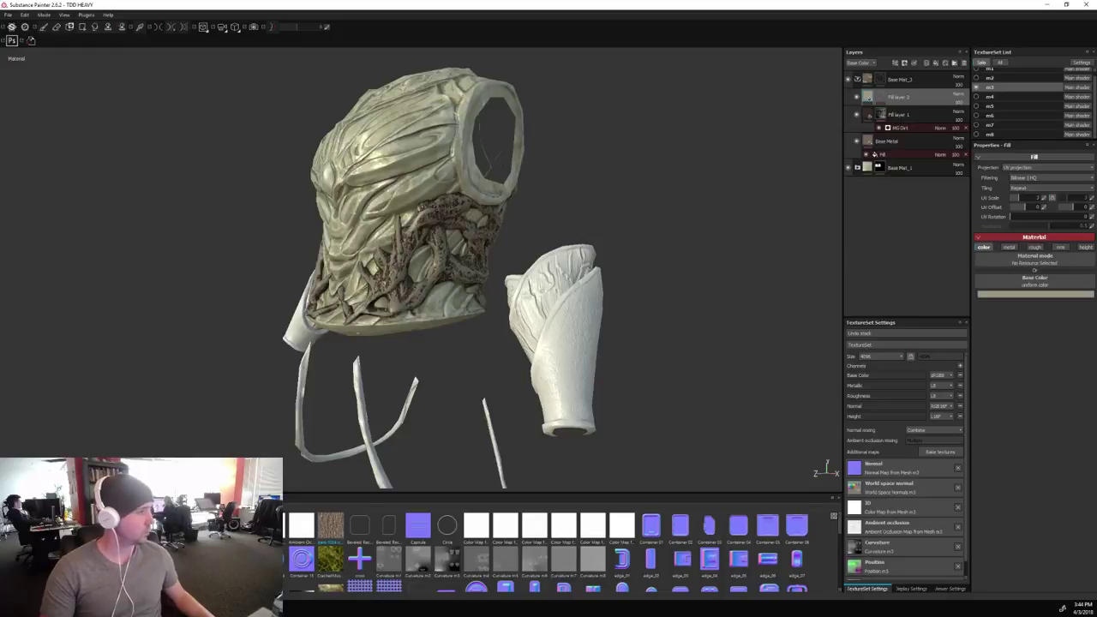
drag(292, 519, 393, 558)
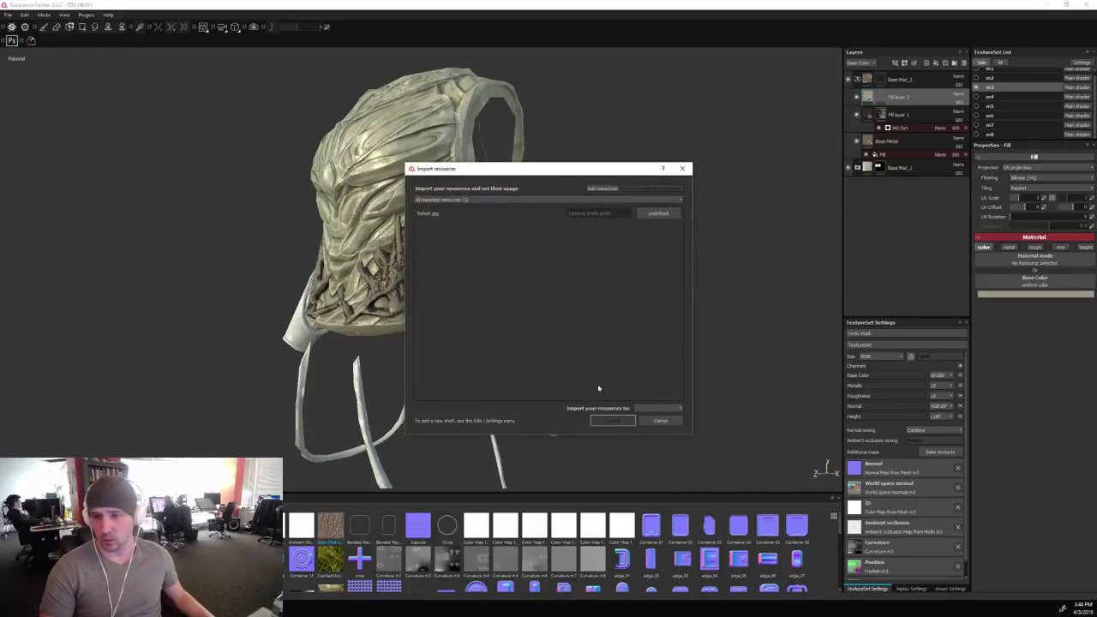
click(656, 214)
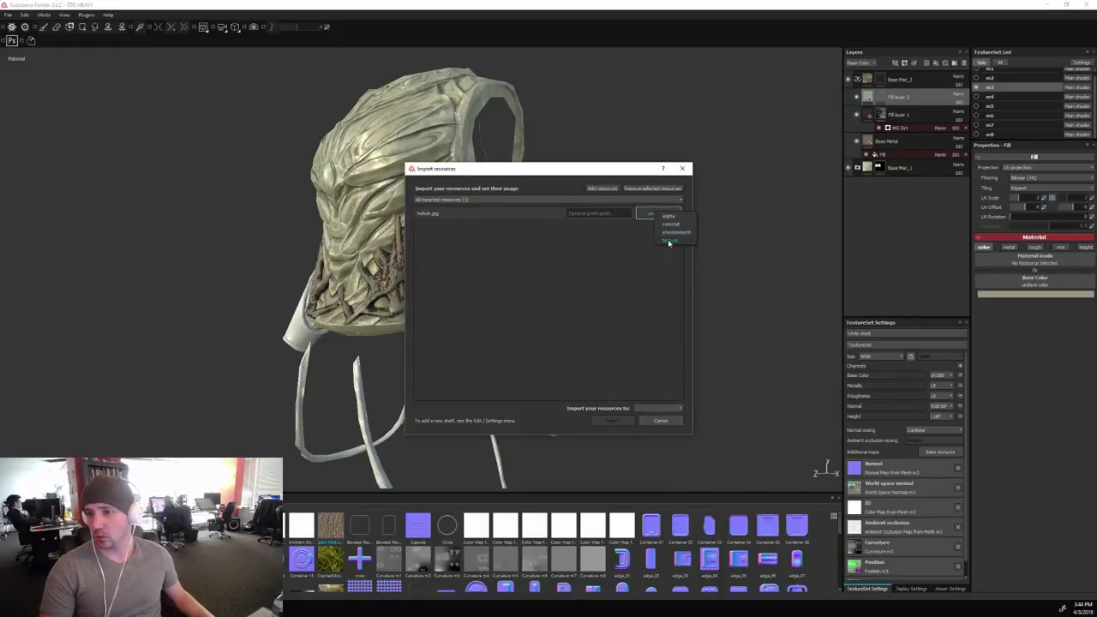
click(669, 243)
click(665, 408)
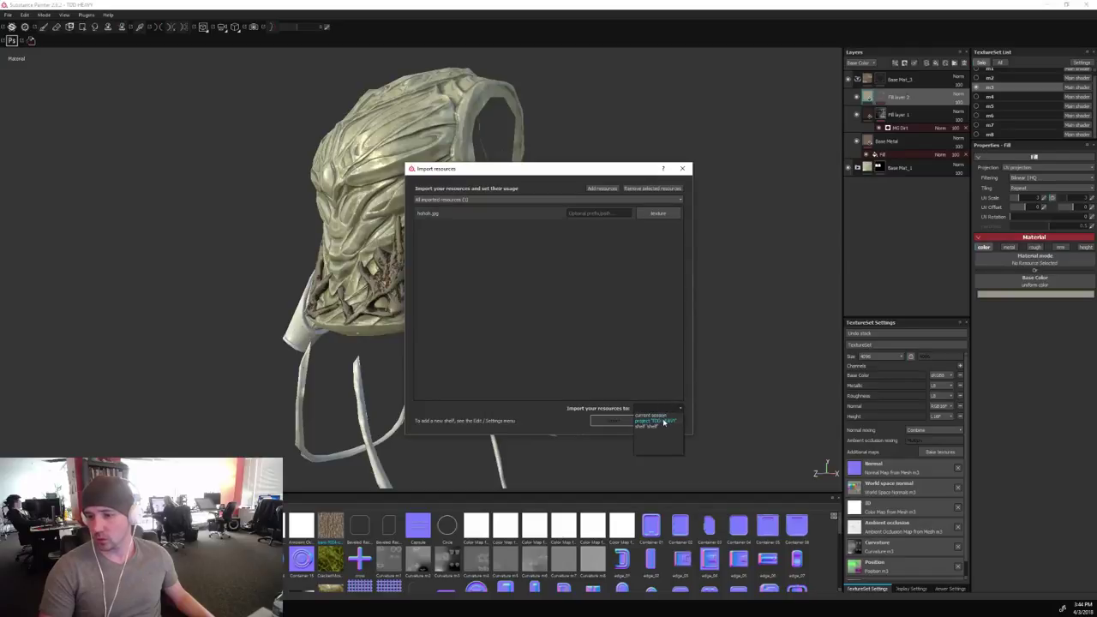
click(661, 420)
click(625, 420)
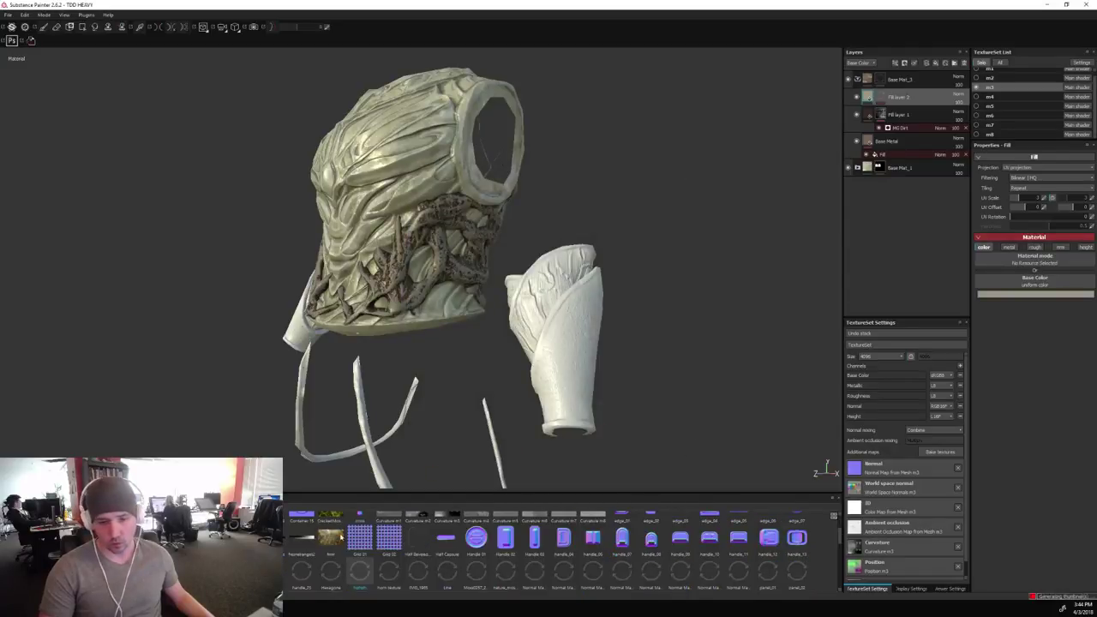
Apply the imported brightened bark texture to Fill layer 2's base color and set its UV scale to 15.
drag(361, 579, 1026, 284)
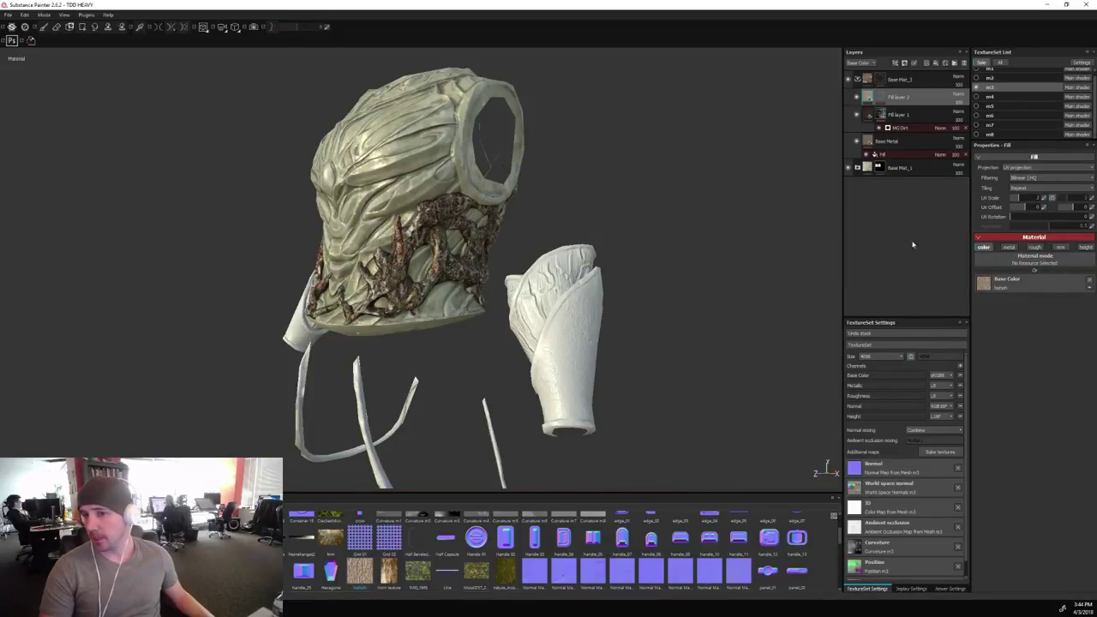
double_click(1033, 198)
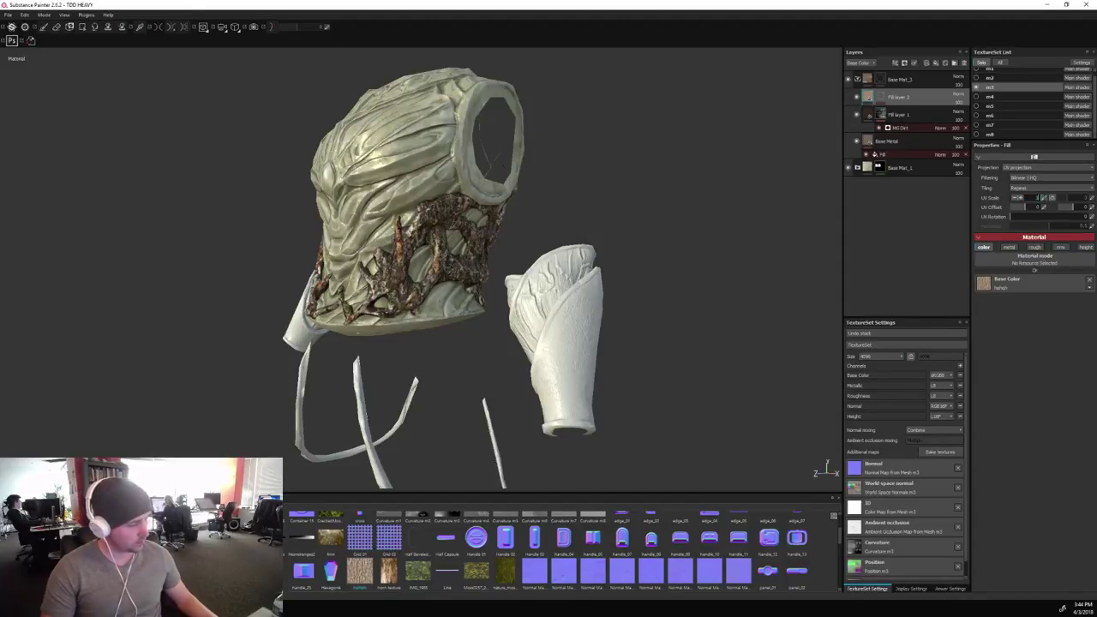
text(15)
key(Return)
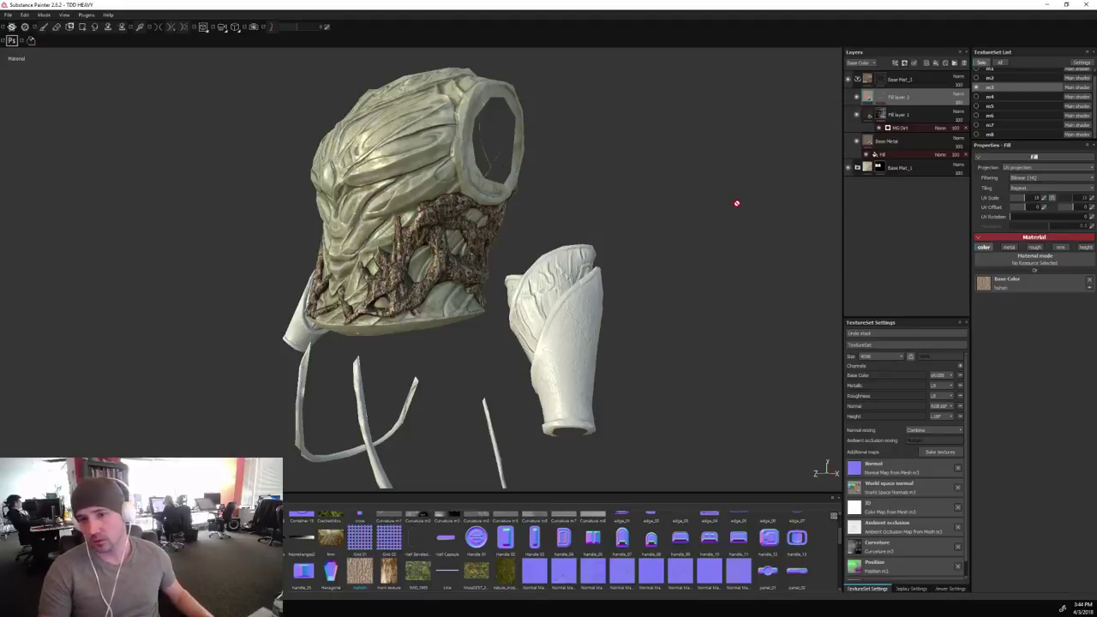
mouse_move(734, 203)
alt+mouse_down()
mouse_move(760, 205)
mouse_move(753, 211)
alt+mouse_up()
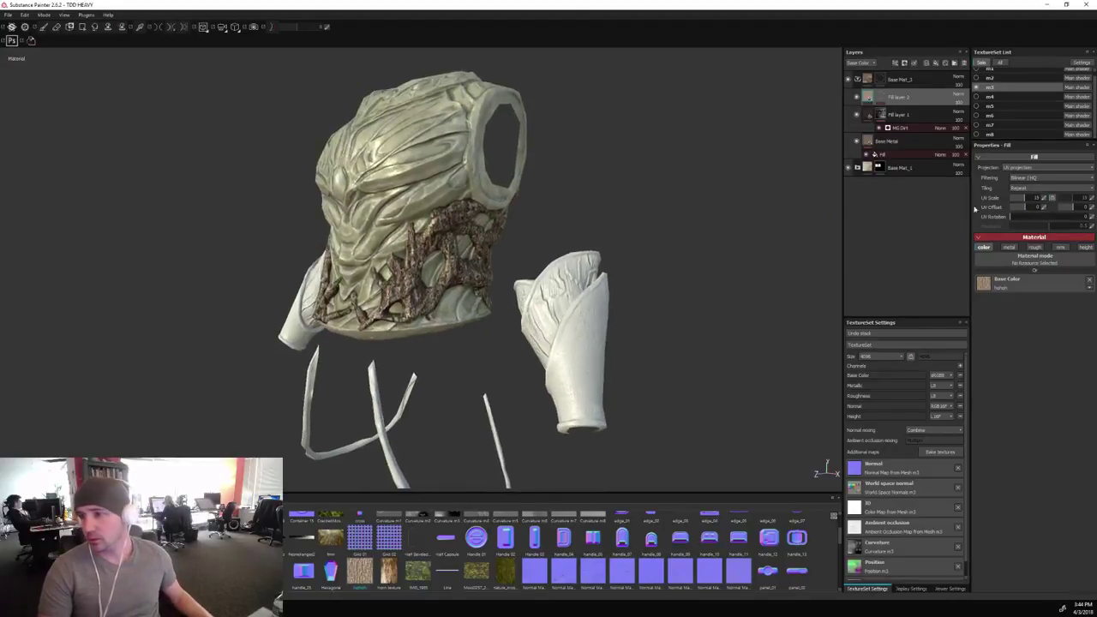
Rotate Fill layer 2's UV projection by about 28 degrees and set its UV scale to 12.
click(1018, 218)
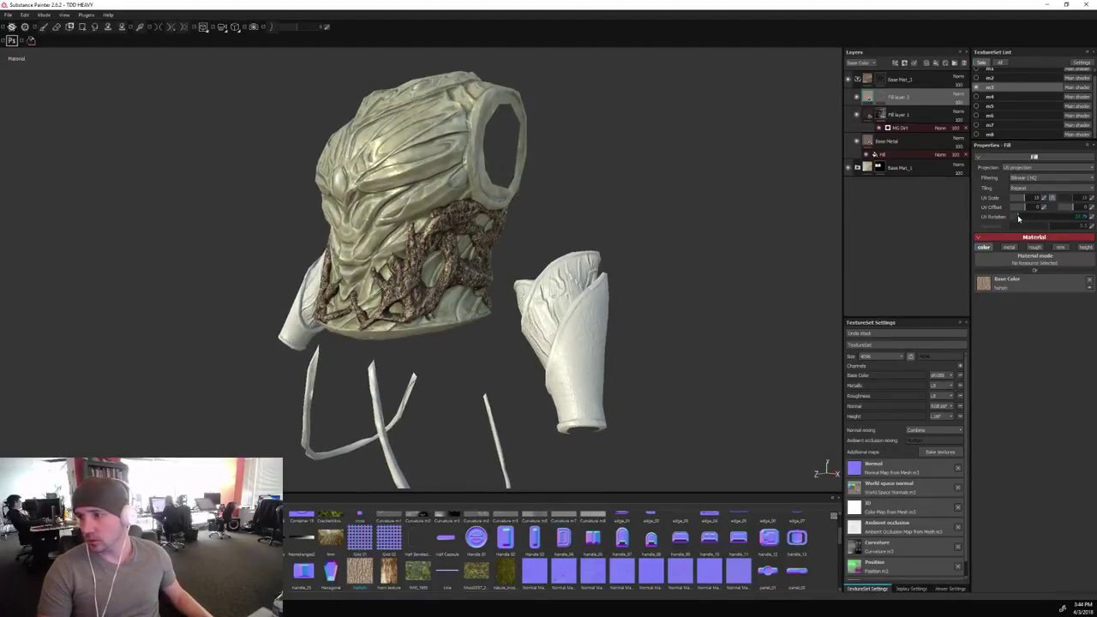
alt+drag(741, 223, 579, 202)
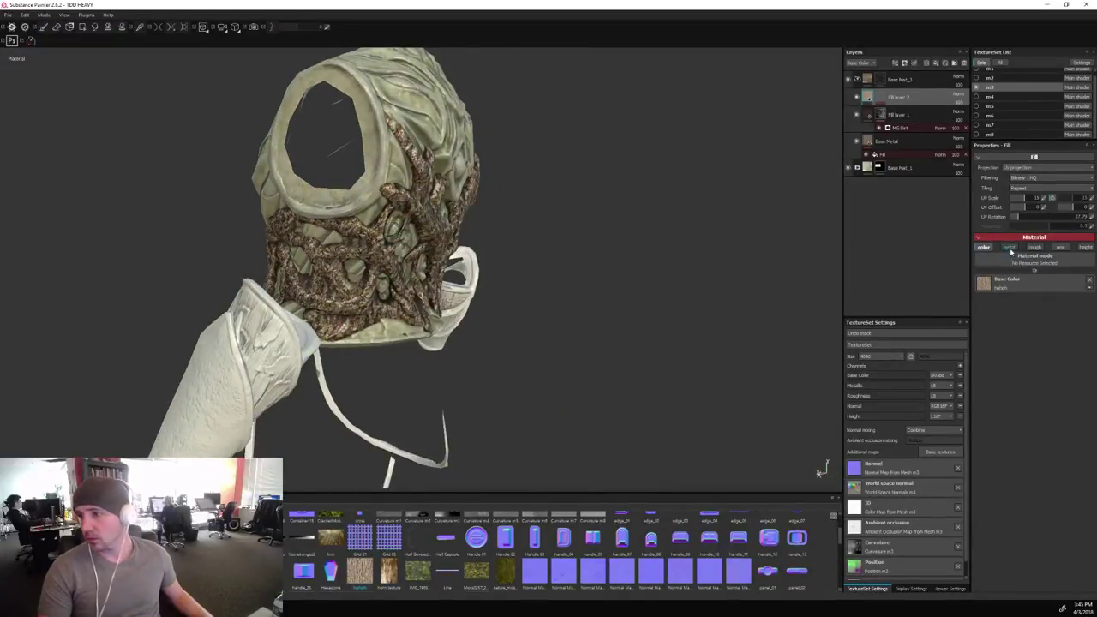
click(1034, 198)
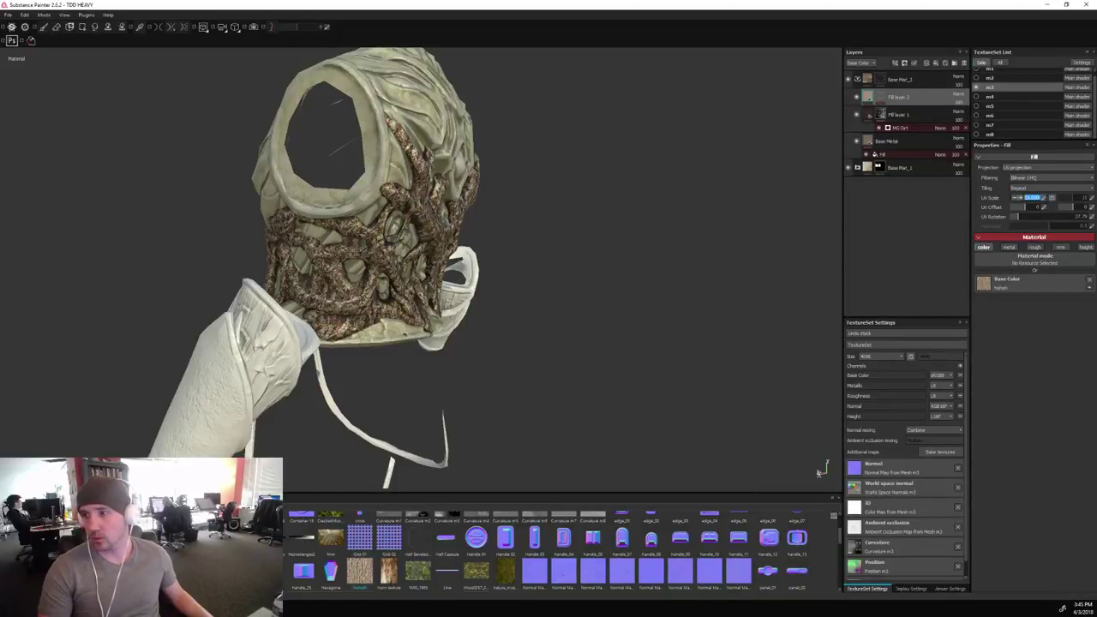
text(12)
key(Return)
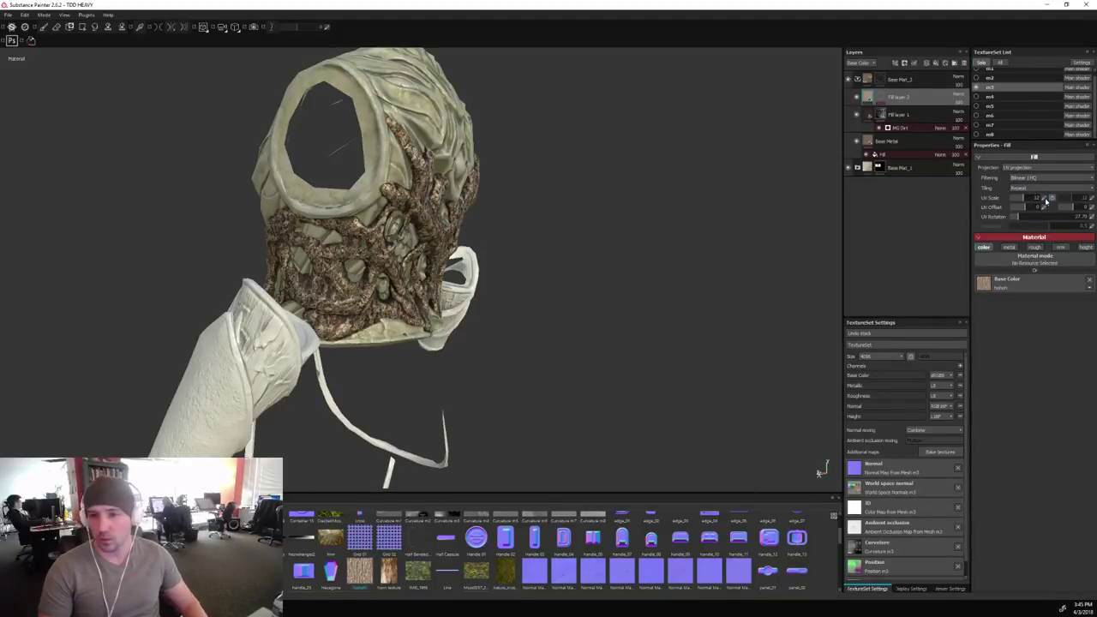
scroll(597, 191, down, 3)
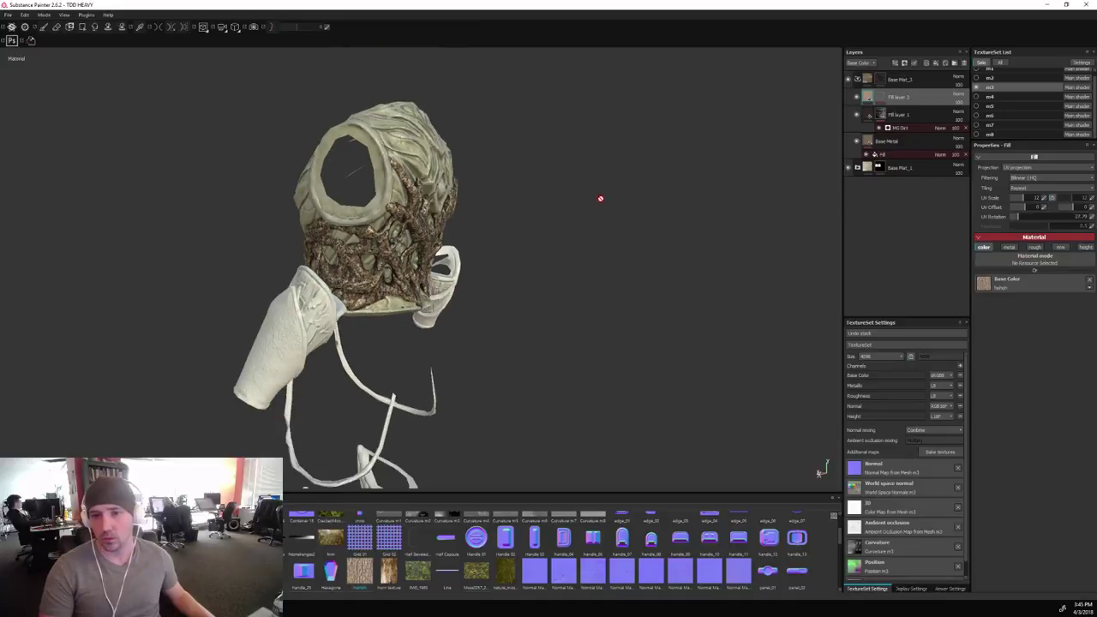
Clear Fill layer 2's mask and add an empty generator to it.
click(884, 101)
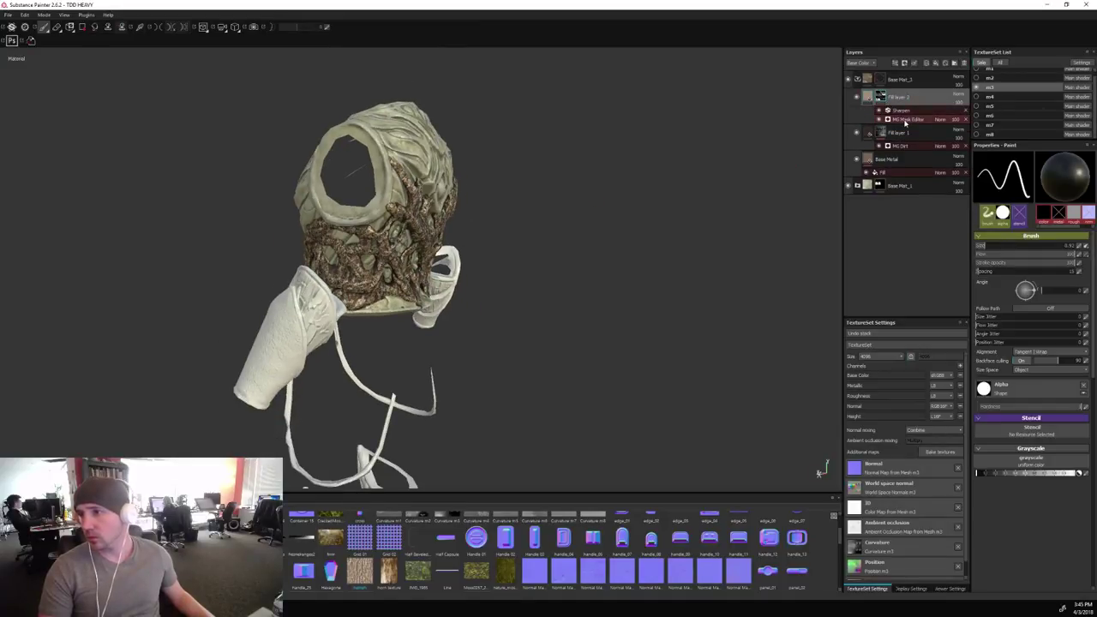
right_click(885, 100)
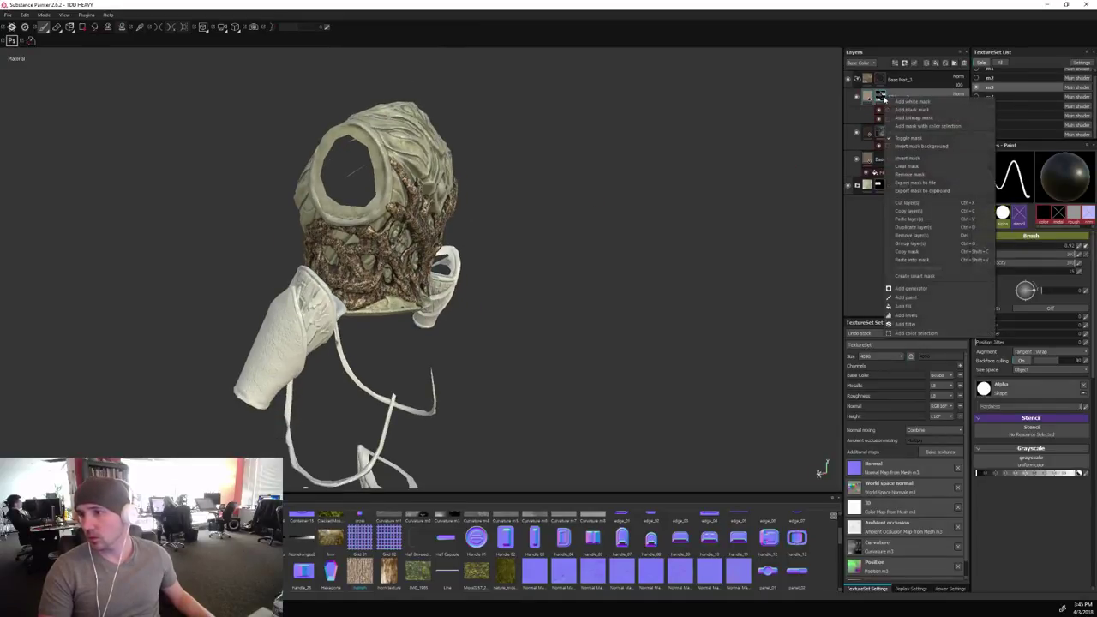
click(911, 167)
right_click(883, 101)
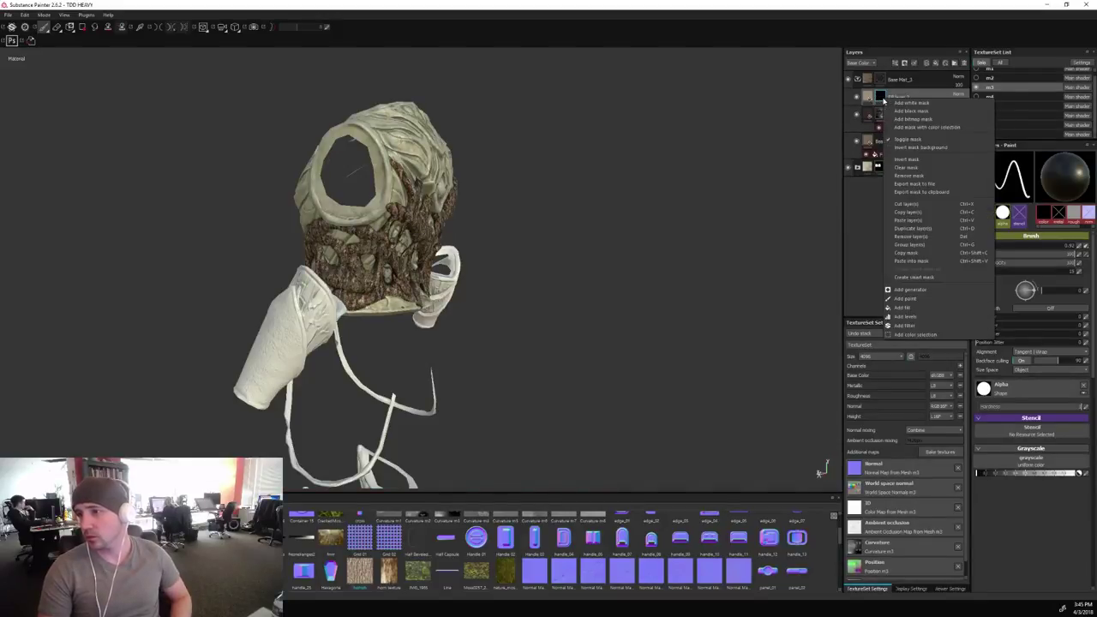
click(909, 290)
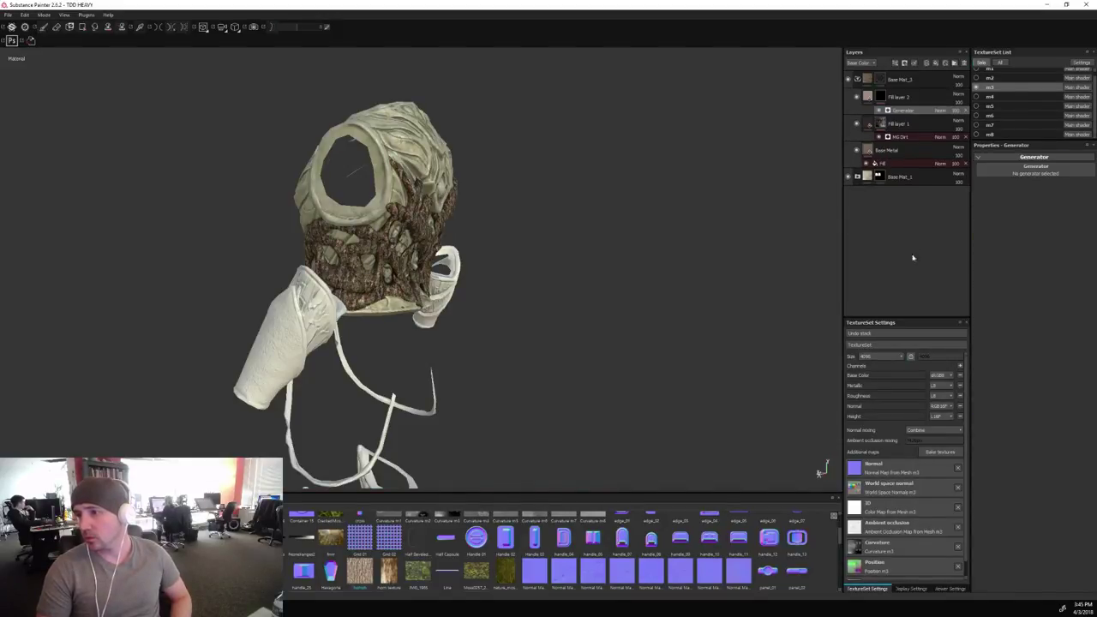
Try the MG Dirt generator on Fill layer 2's mask, check it on the torso strands, and undo the assignment.
click(1003, 174)
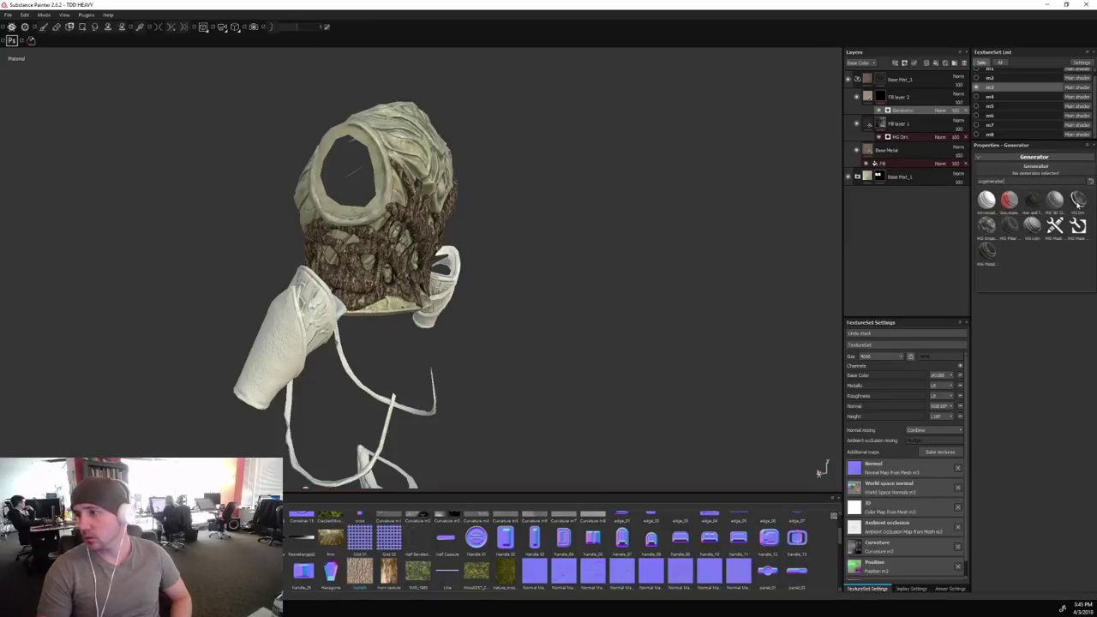
click(1079, 199)
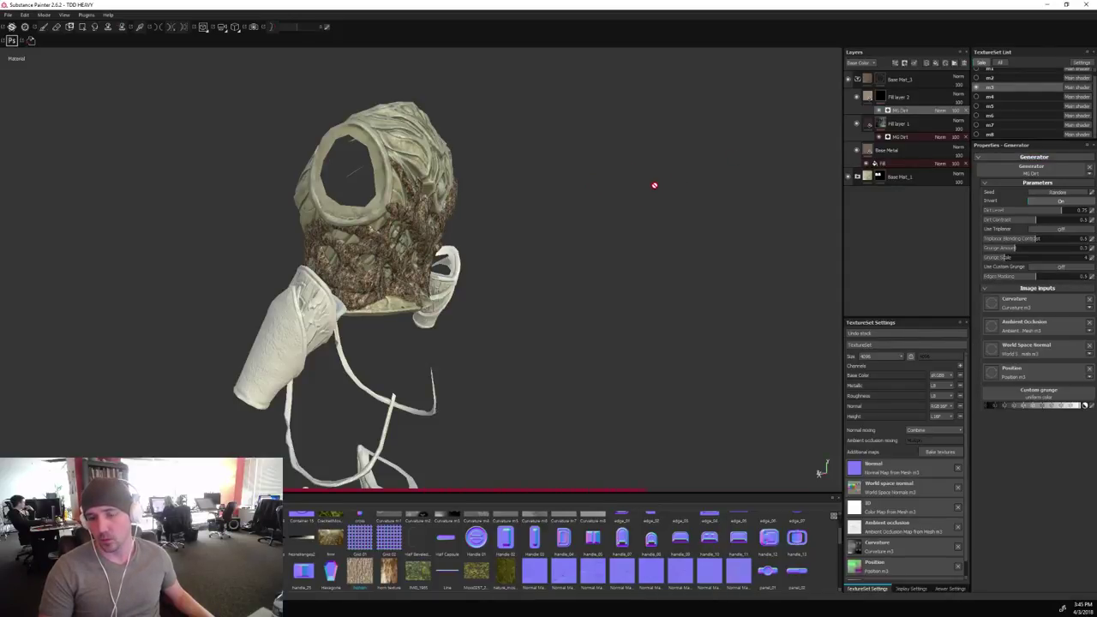
alt+drag(679, 206, 654, 191)
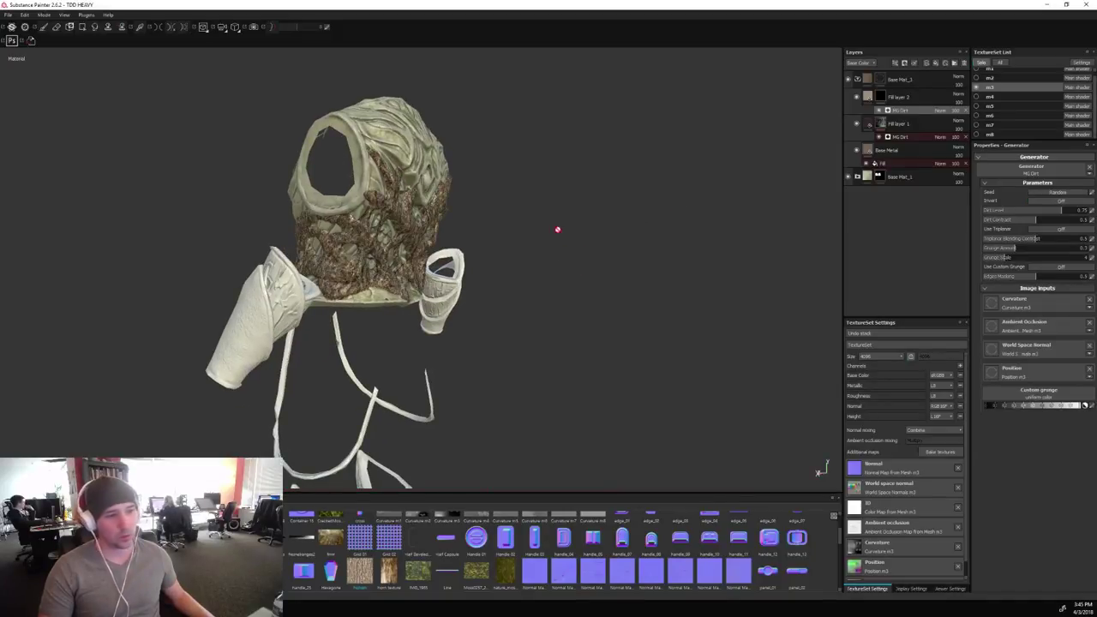
alt+drag(565, 253, 625, 233)
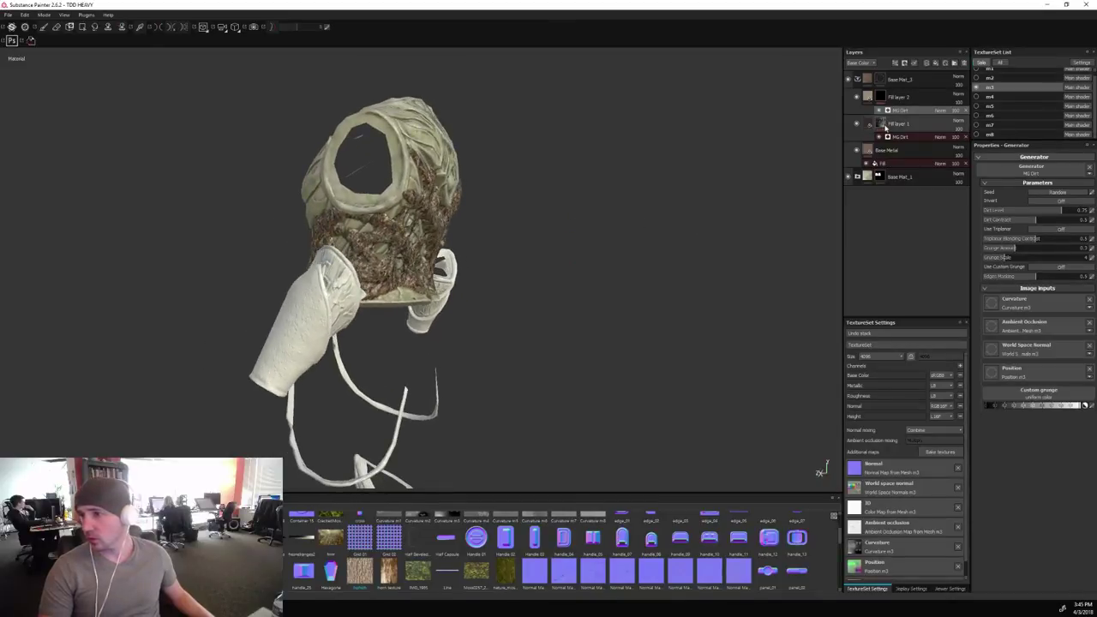
key(ctrl+z)
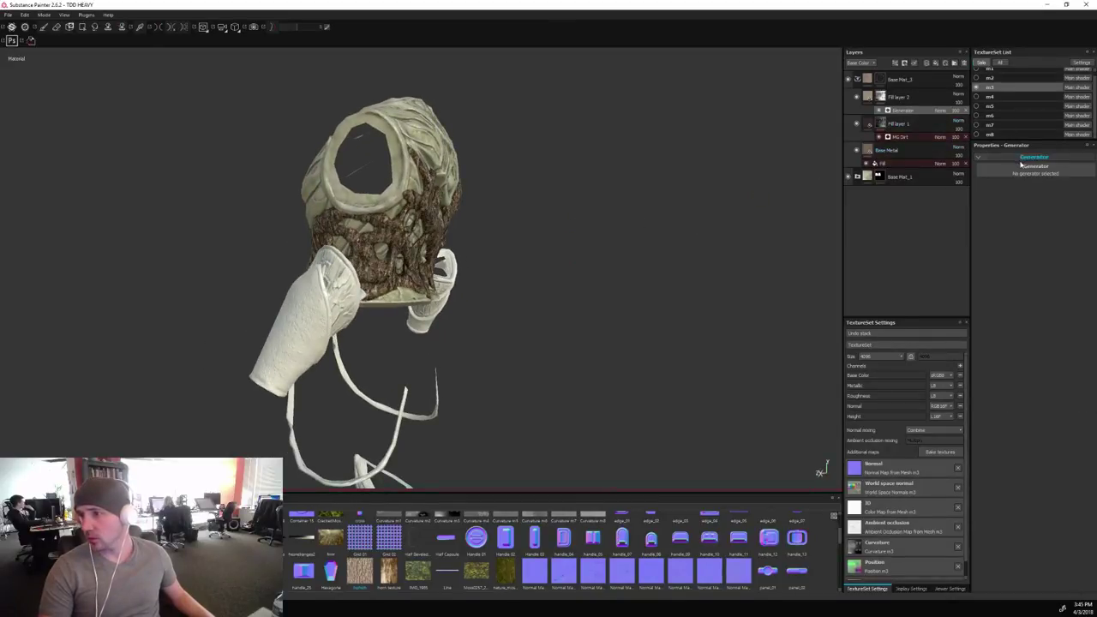
Assign the MG Metal Edge Wear generator to Fill layer 2's mask and set its wear level to 0.26.
click(1035, 168)
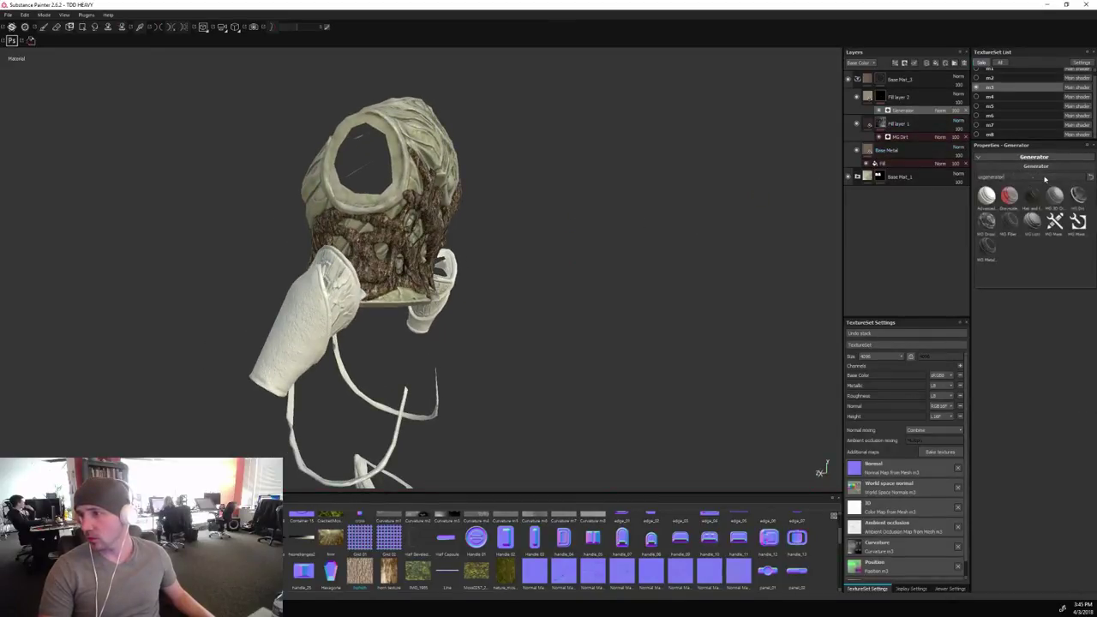
click(989, 249)
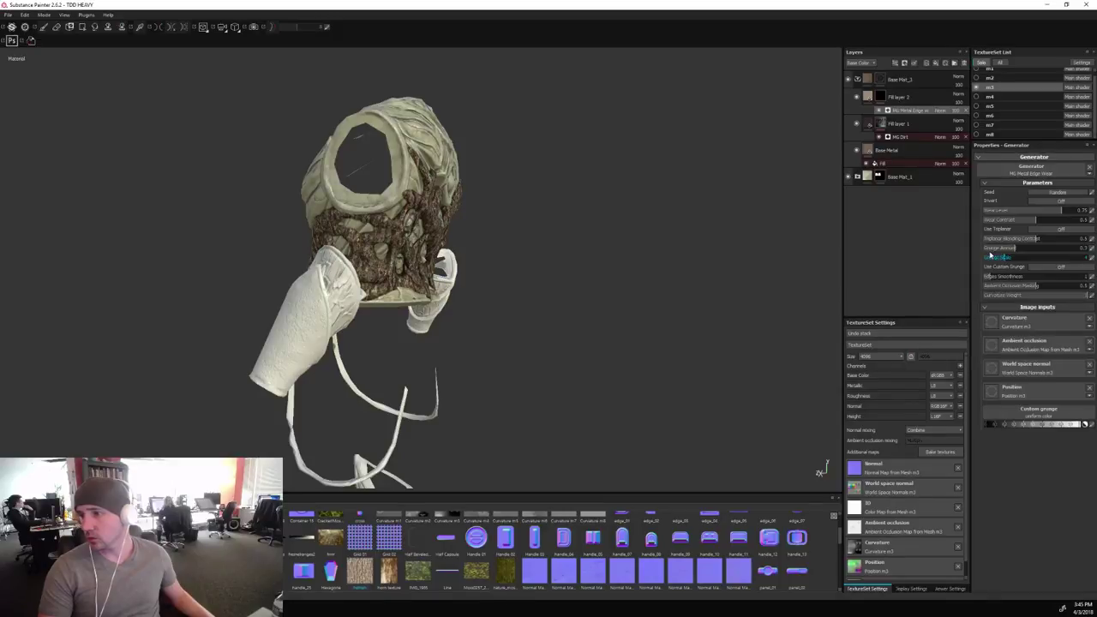
click(1030, 212)
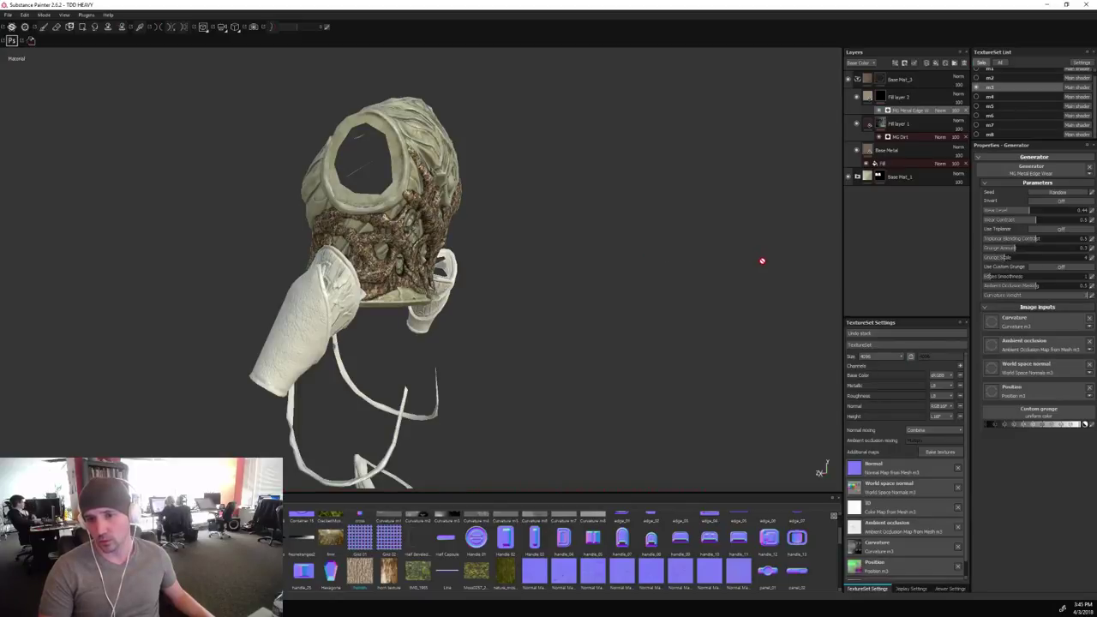
click(1011, 211)
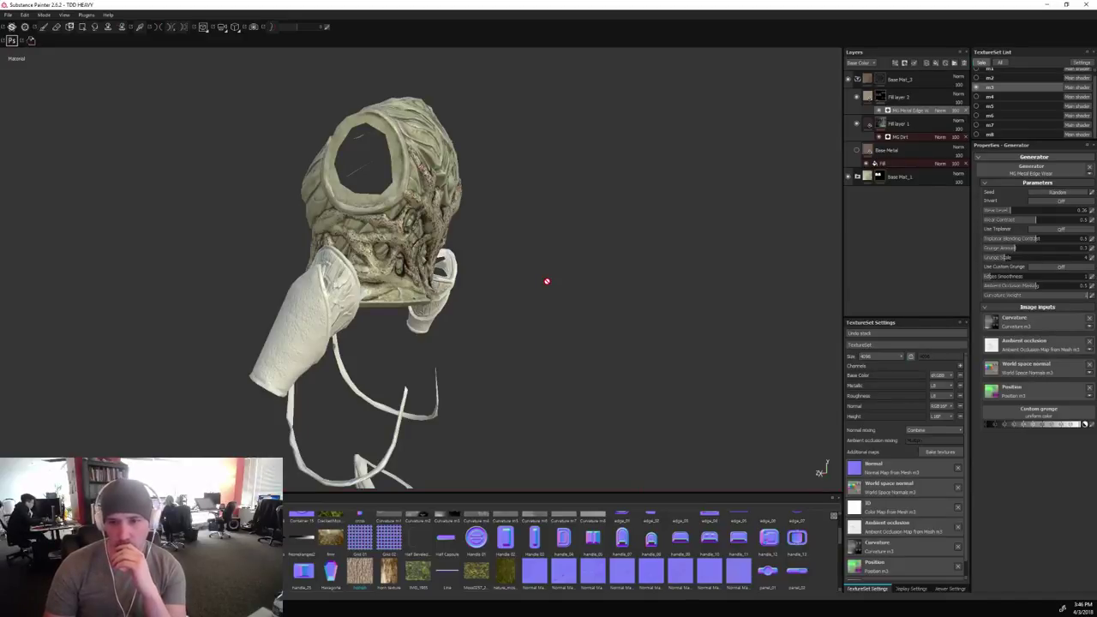
Raise the edge wear generator's wear level to 0.39 for the strands on the torso.
mouse_move(622, 242)
alt+mouse_down()
mouse_move(490, 252)
mouse_move(631, 242)
mouse_move(610, 242)
alt+mouse_up()
scroll(505, 247, up, 2)
scroll(613, 240, up, 1)
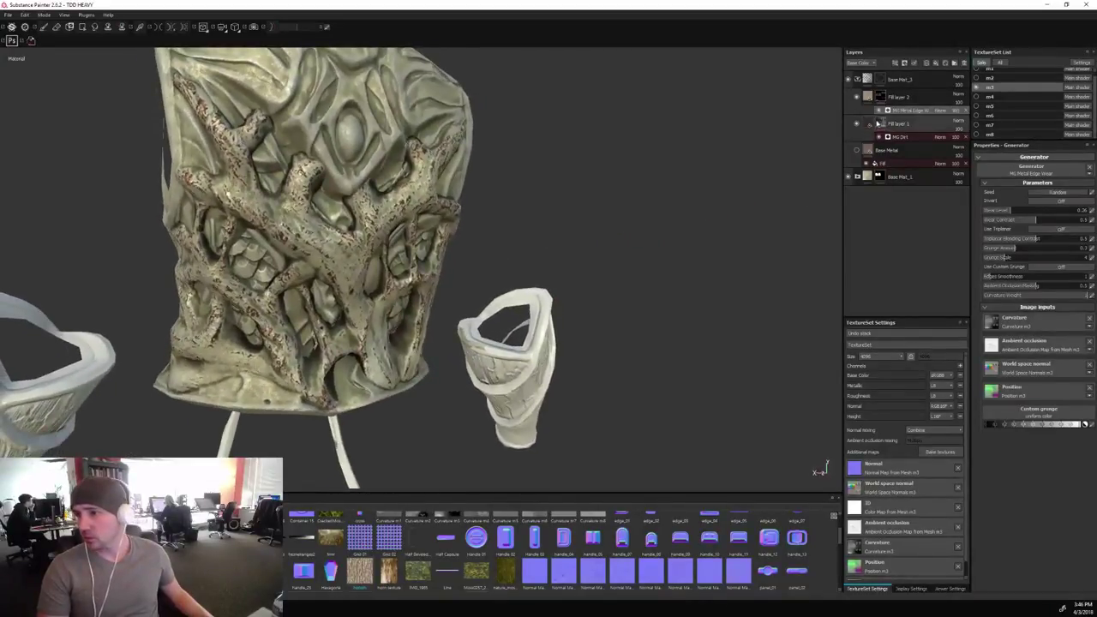
click(1025, 211)
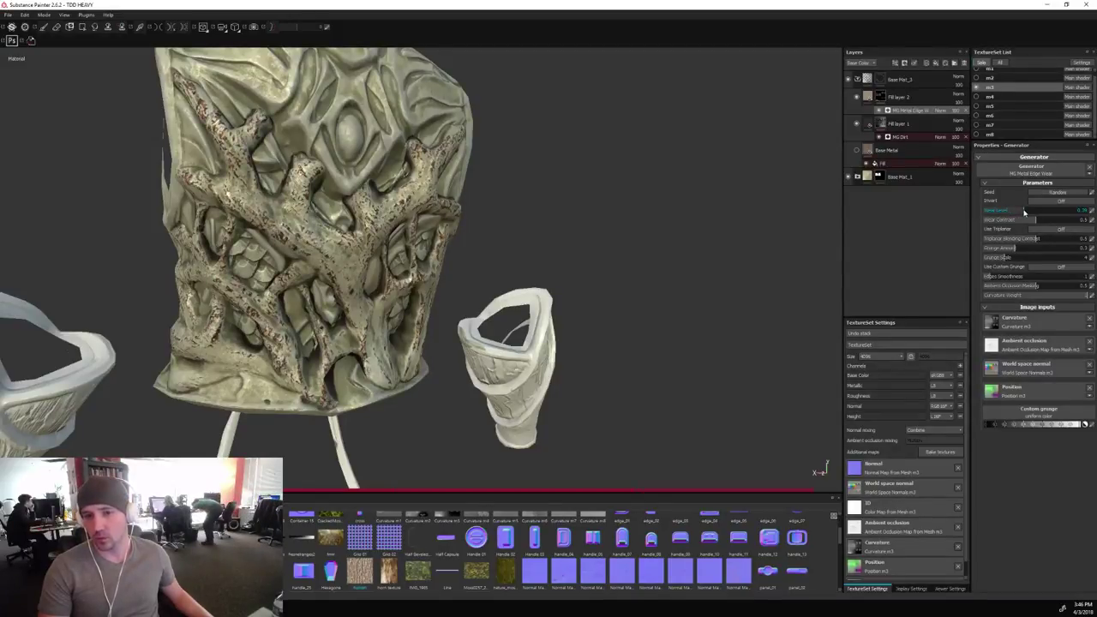
Increase the mask generator's wear level to 0.51 and check the coverage on the torso's side.
mouse_move(708, 225)
alt+mouse_down()
mouse_move(672, 249)
mouse_move(729, 195)
mouse_move(728, 169)
mouse_move(698, 248)
mouse_move(571, 215)
mouse_move(752, 230)
mouse_move(644, 237)
mouse_move(920, 240)
mouse_move(706, 243)
alt+mouse_up()
alt+right_drag(706, 243, 717, 230)
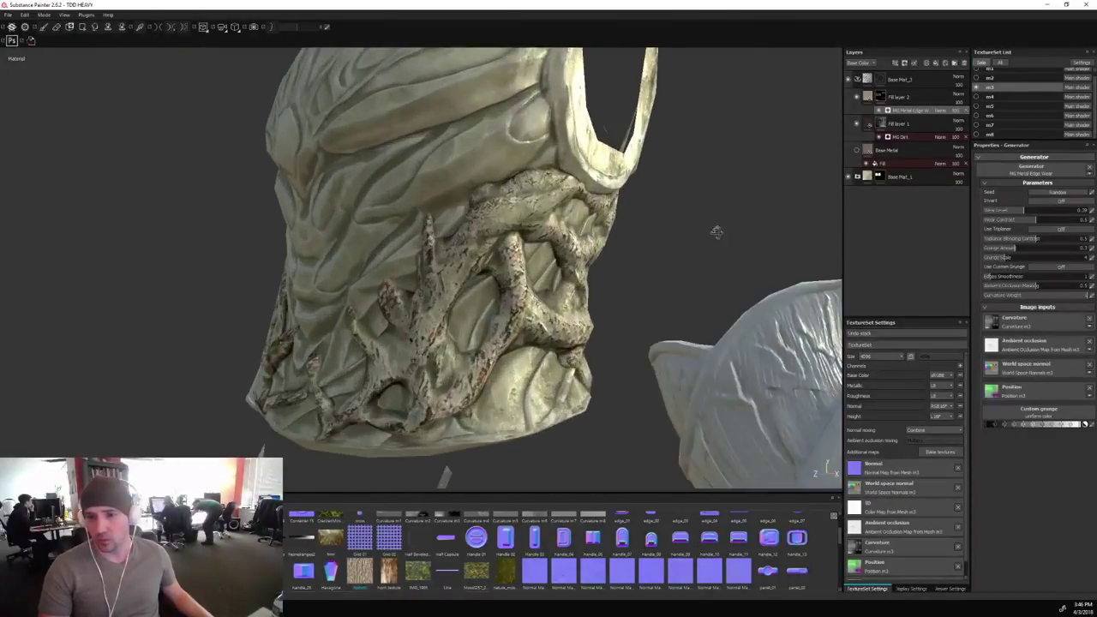
alt+middle_drag(717, 231, 723, 220)
click(1031, 213)
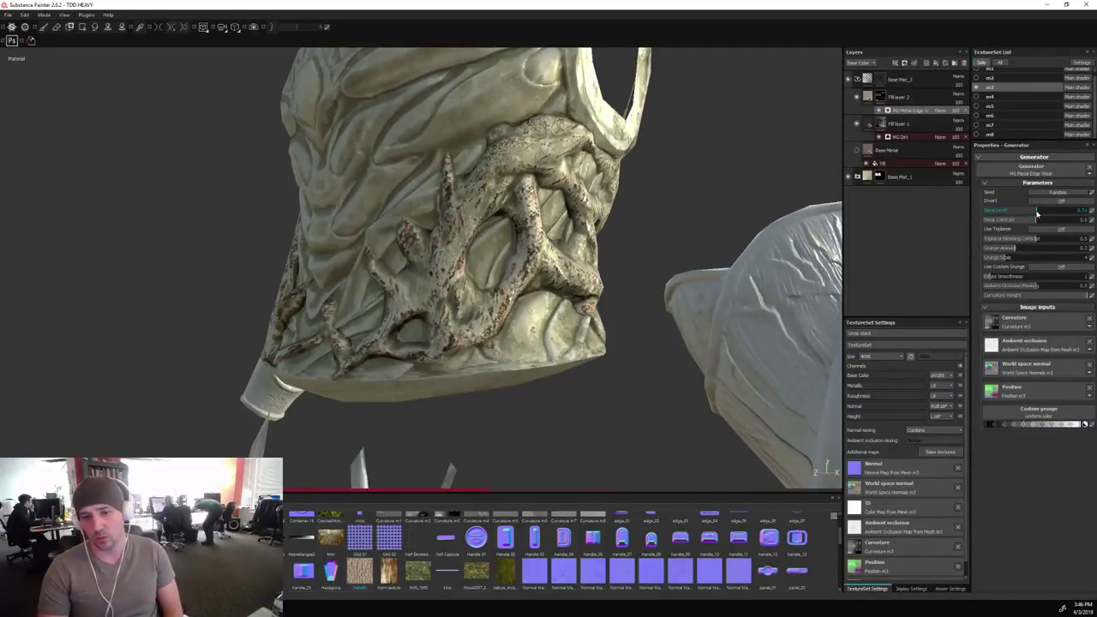
scroll(692, 184, down, 5)
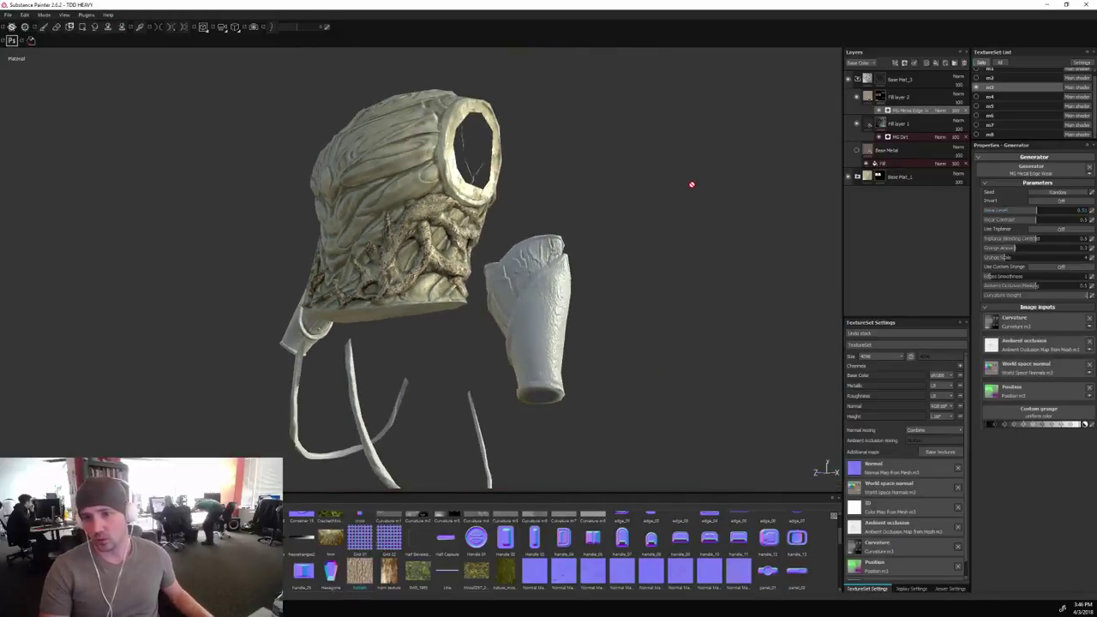
alt+drag(691, 184, 745, 193)
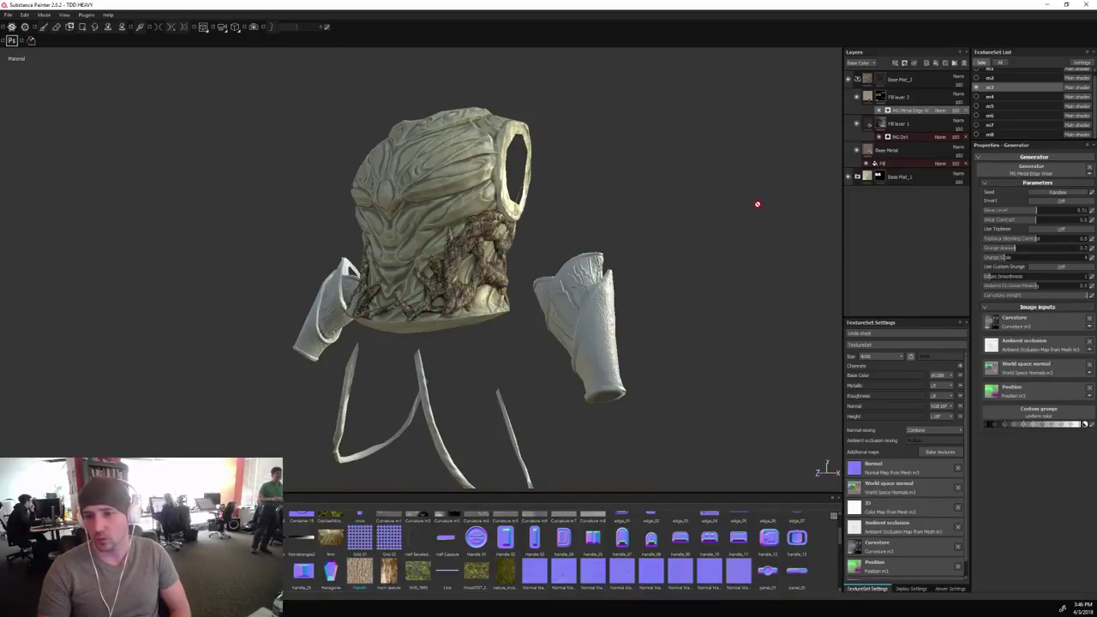
Remove the bark texture from Fill layer 2's base color, keeping the light gray uniform color instead.
click(894, 98)
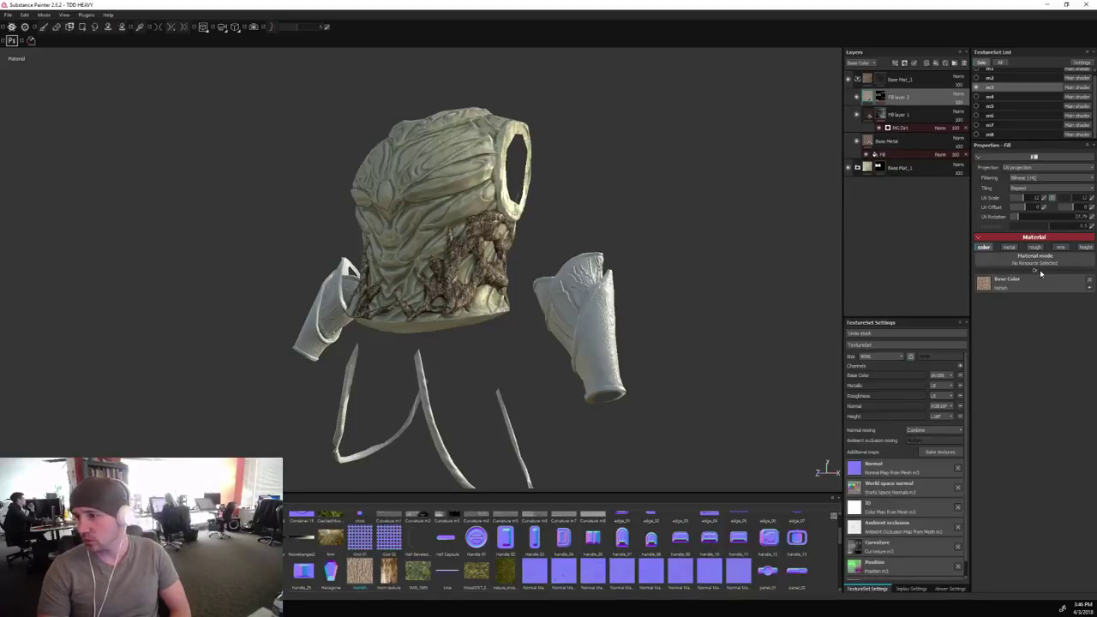
click(1091, 281)
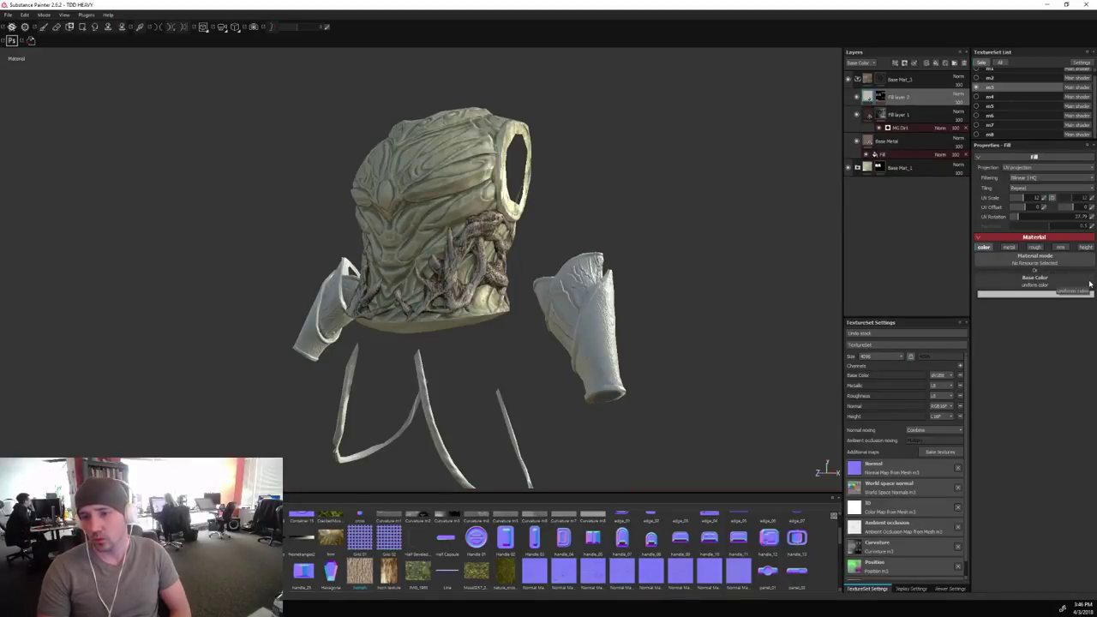
click(1026, 294)
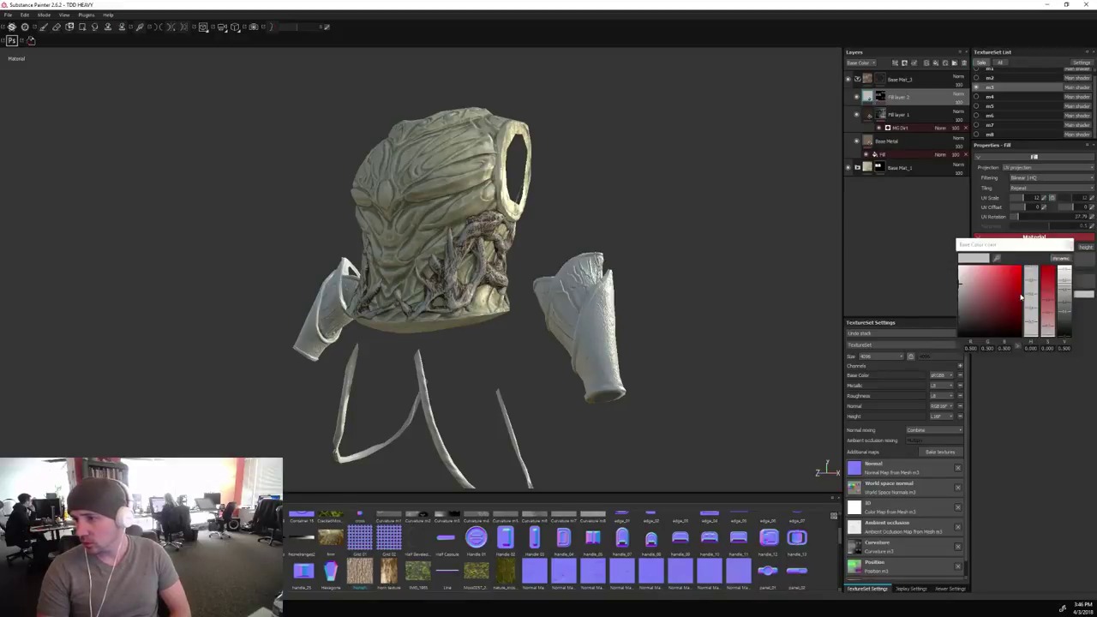
click(1069, 246)
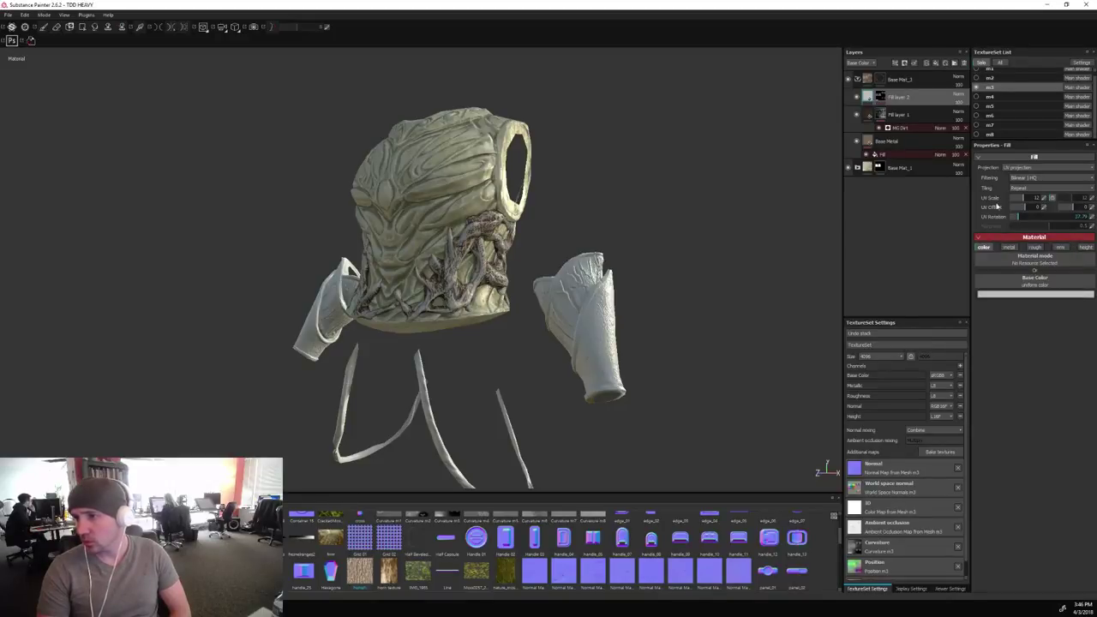
Lower the wear level of the MG Metal Edge Wear generator on Fill layer 2's mask.
click(880, 100)
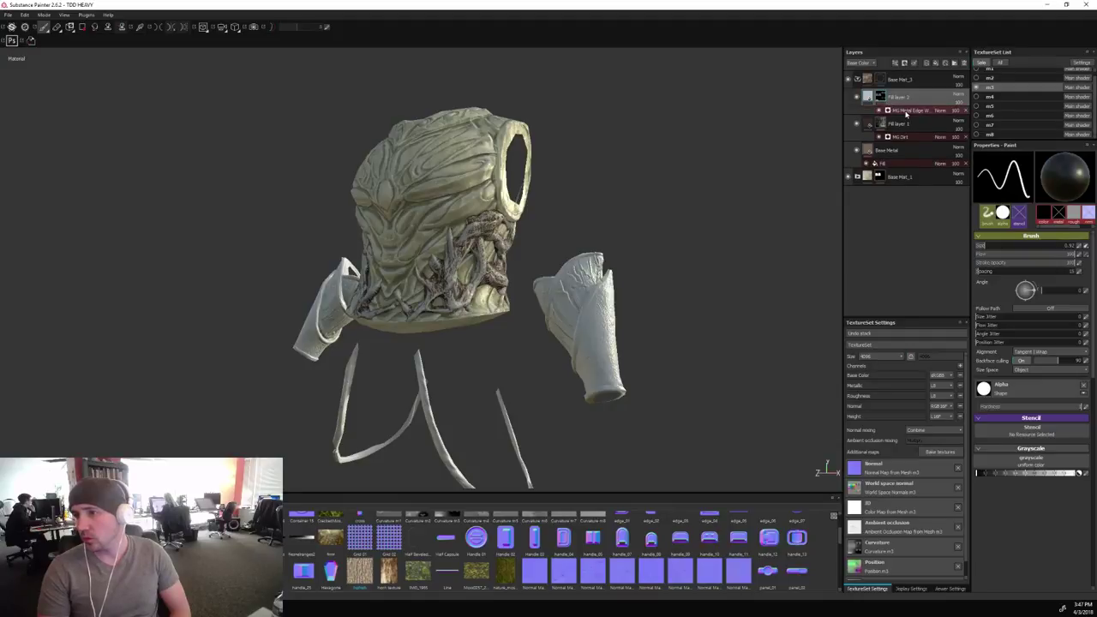
click(906, 111)
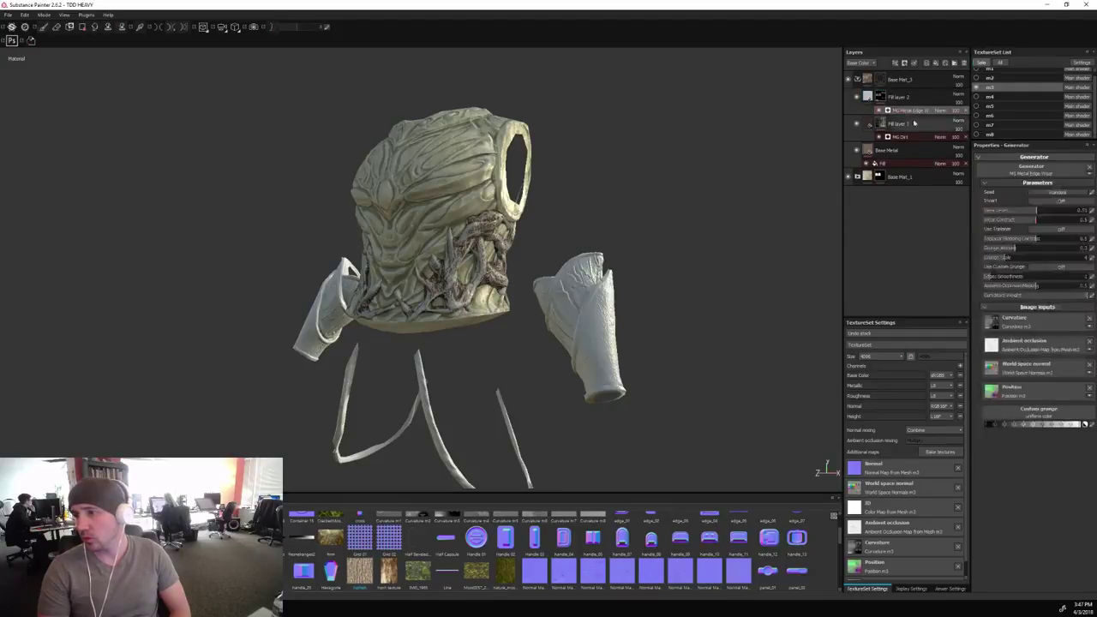
click(1015, 214)
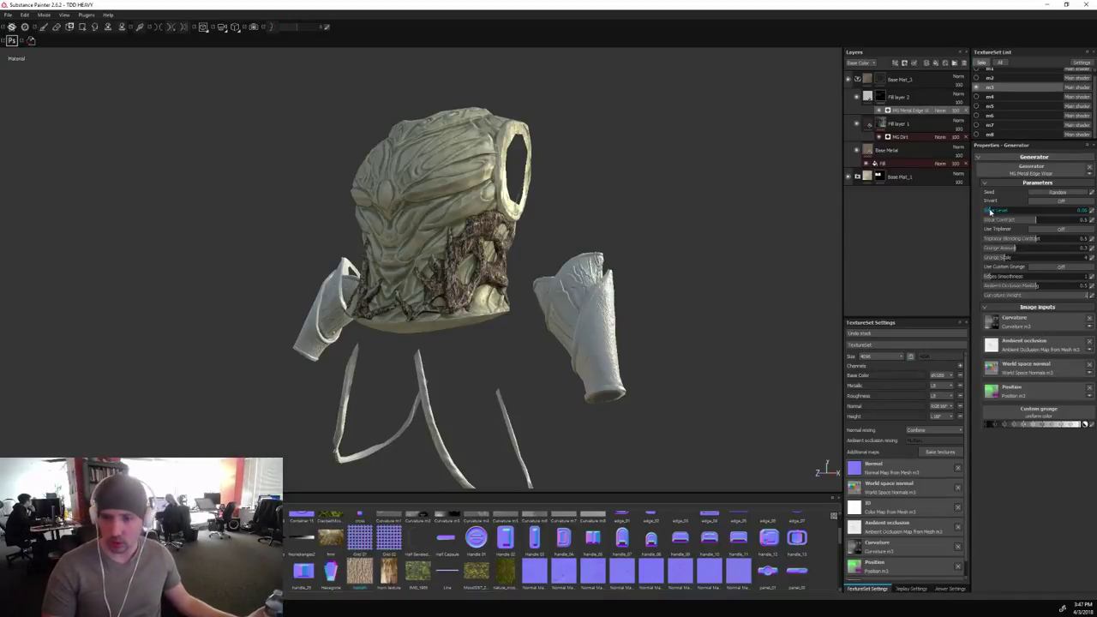
Lower the edge wear generator's wear level on Fill layer 2 further and check the wear on the torso strands.
click(990, 211)
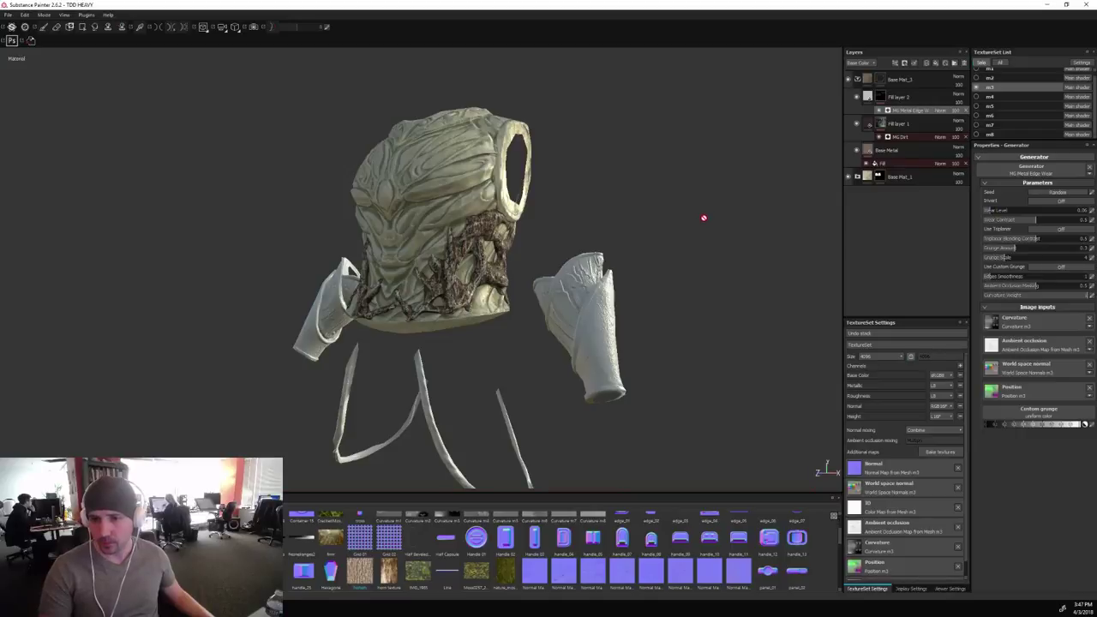
alt+drag(704, 218, 574, 244)
scroll(595, 254, up, 3)
Change Fill layer 2's uniform base color from light gray to a muted reddish brown.
click(869, 99)
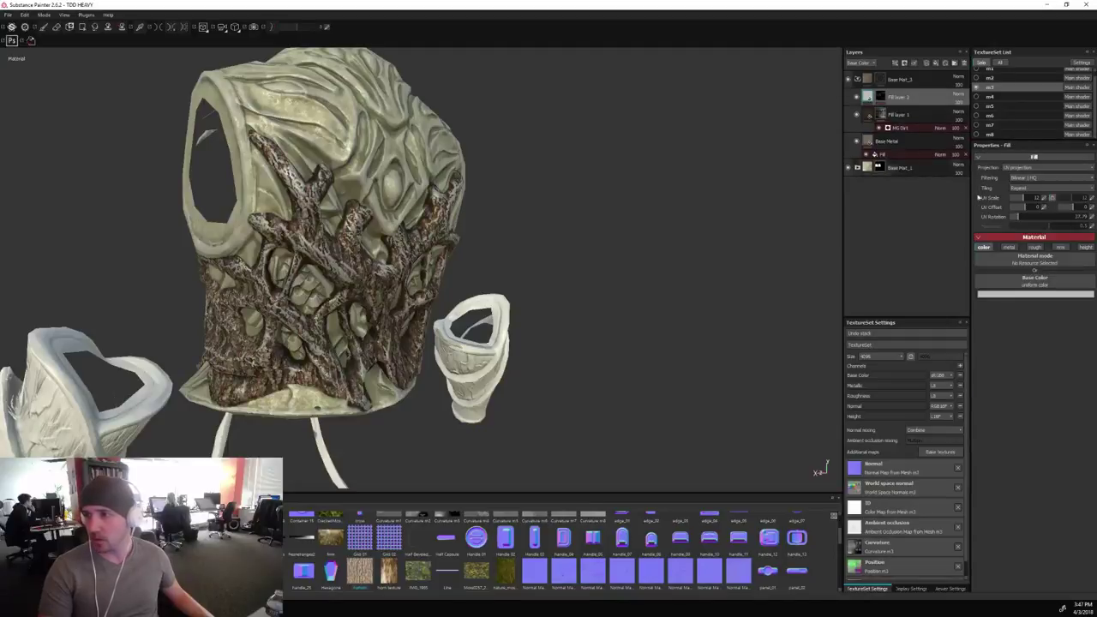
click(1004, 295)
click(978, 261)
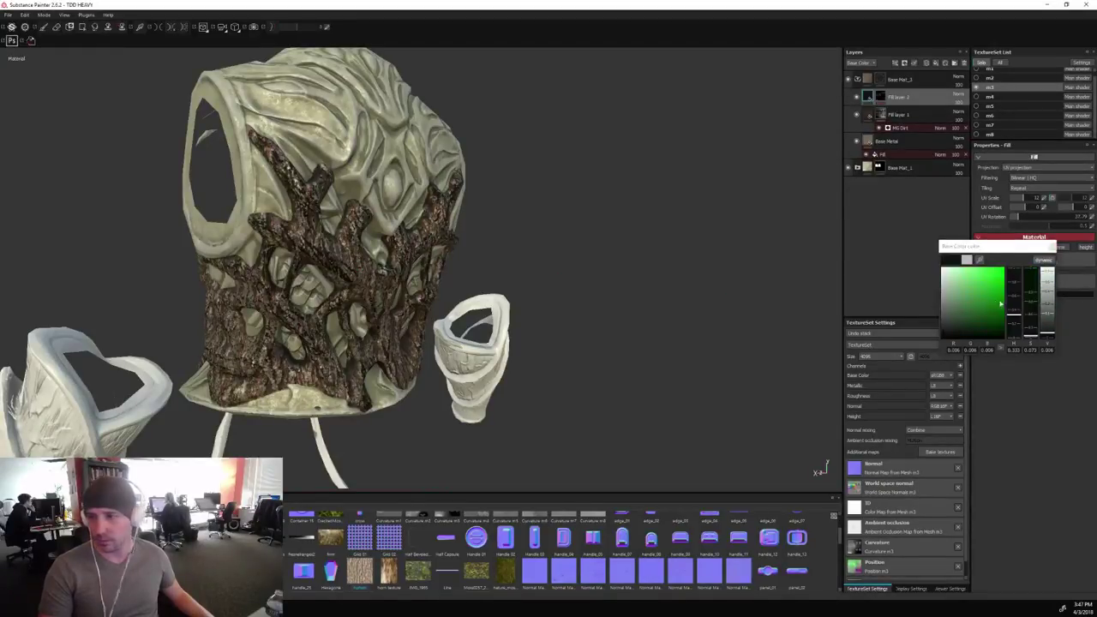
drag(1057, 327, 1052, 318)
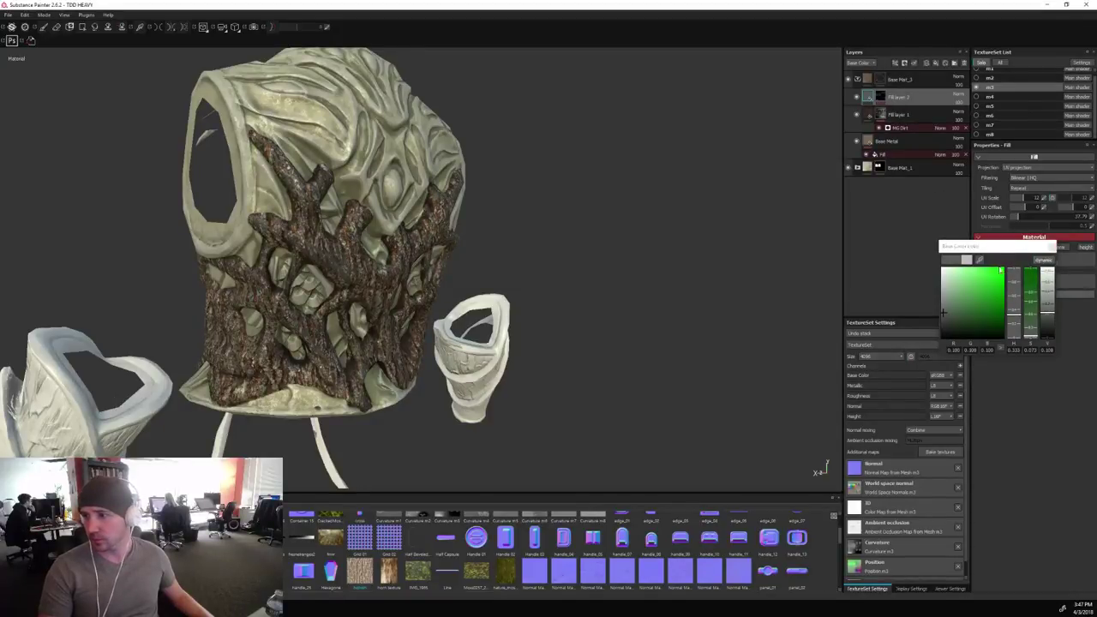
click(980, 261)
drag(964, 321, 958, 297)
alt+drag(814, 326, 768, 324)
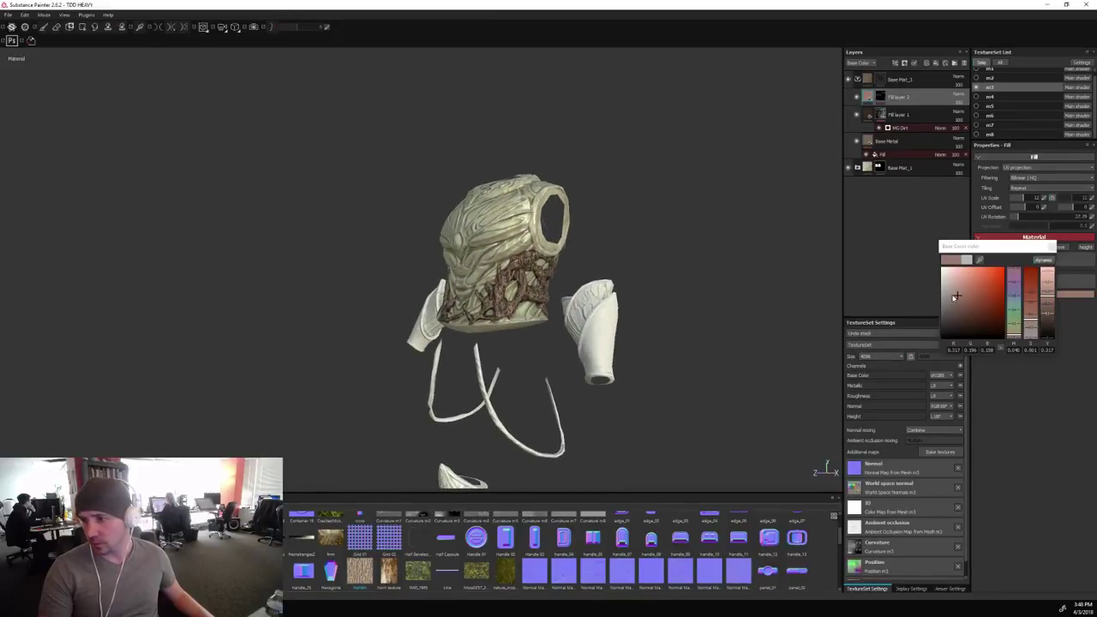
Lighten Fill layer 2's base color and shift its hue toward yellow, reaching RGB 0.424, 0.367, 0.273.
click(955, 294)
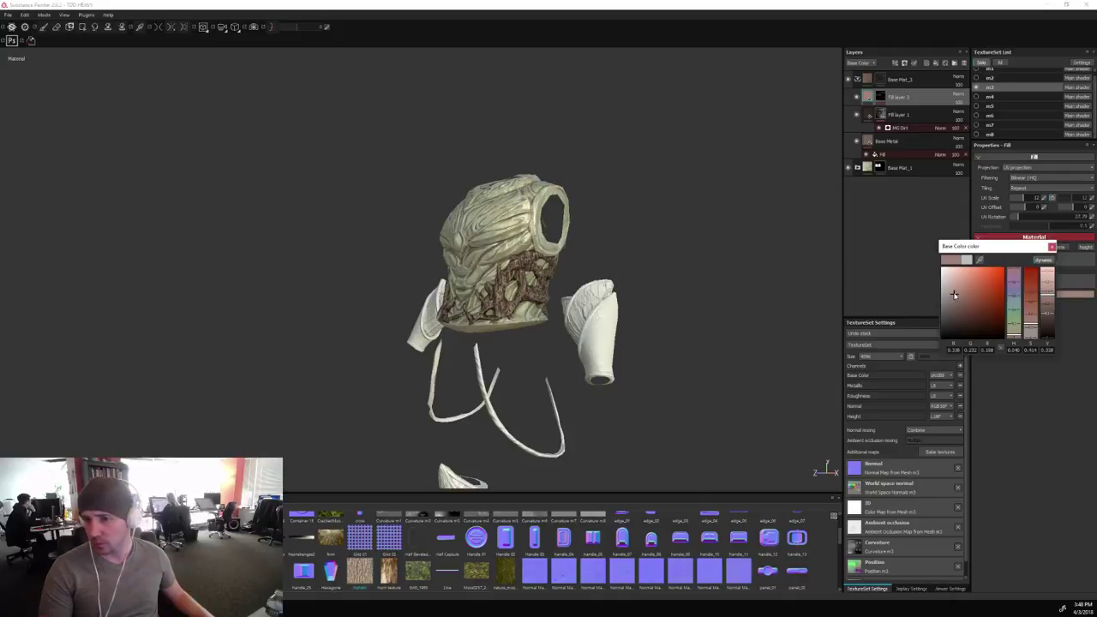
drag(954, 294, 952, 292)
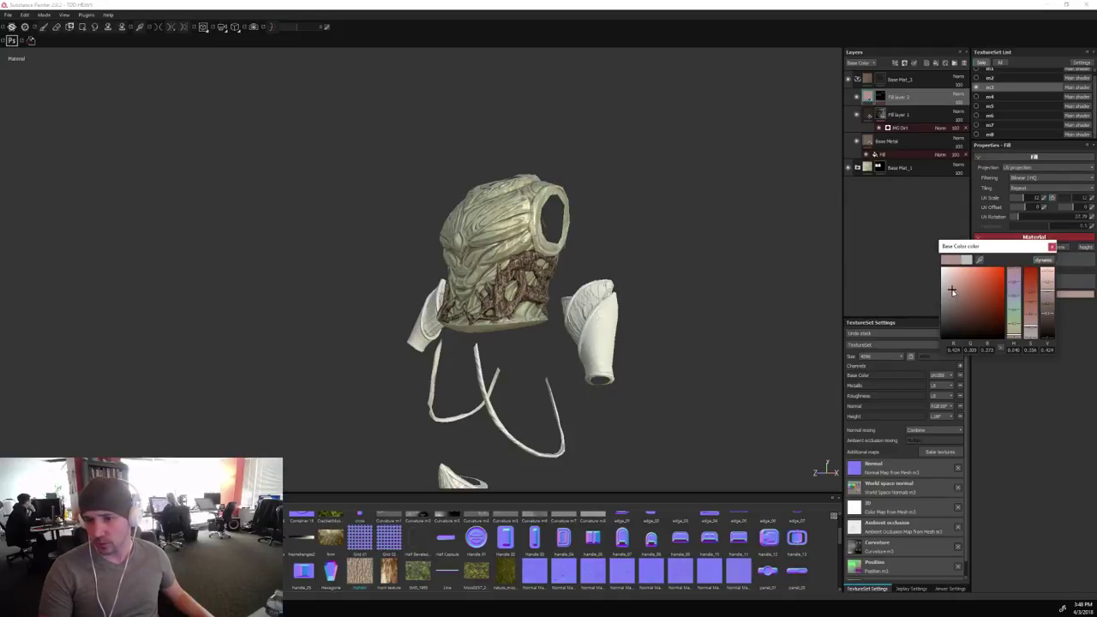
alt+drag(691, 312, 731, 311)
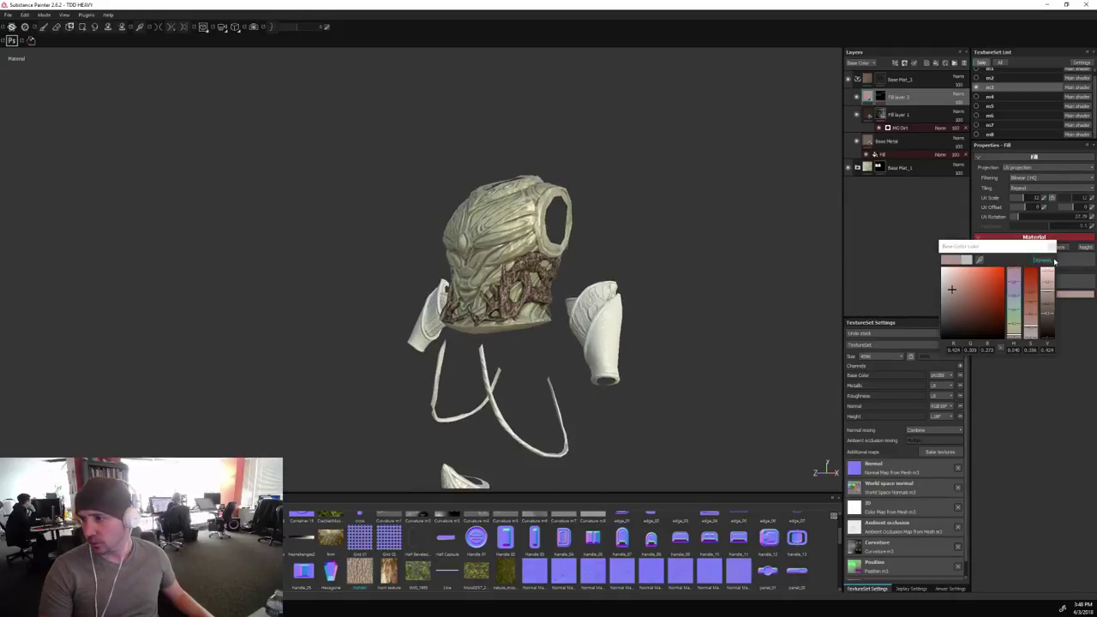
click(1048, 261)
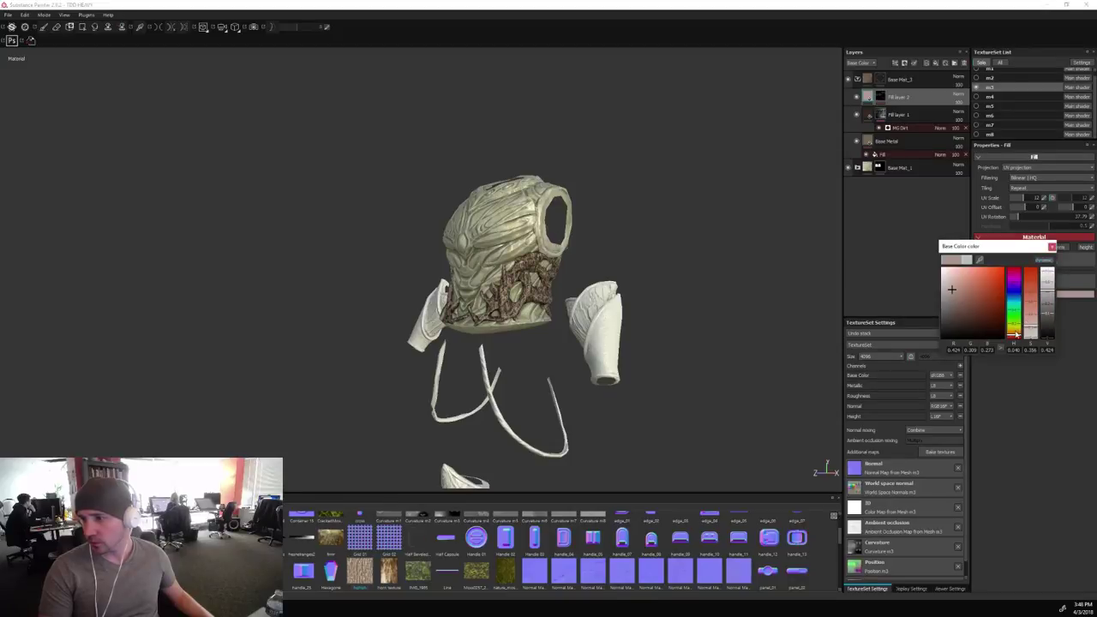
drag(1016, 335, 1014, 334)
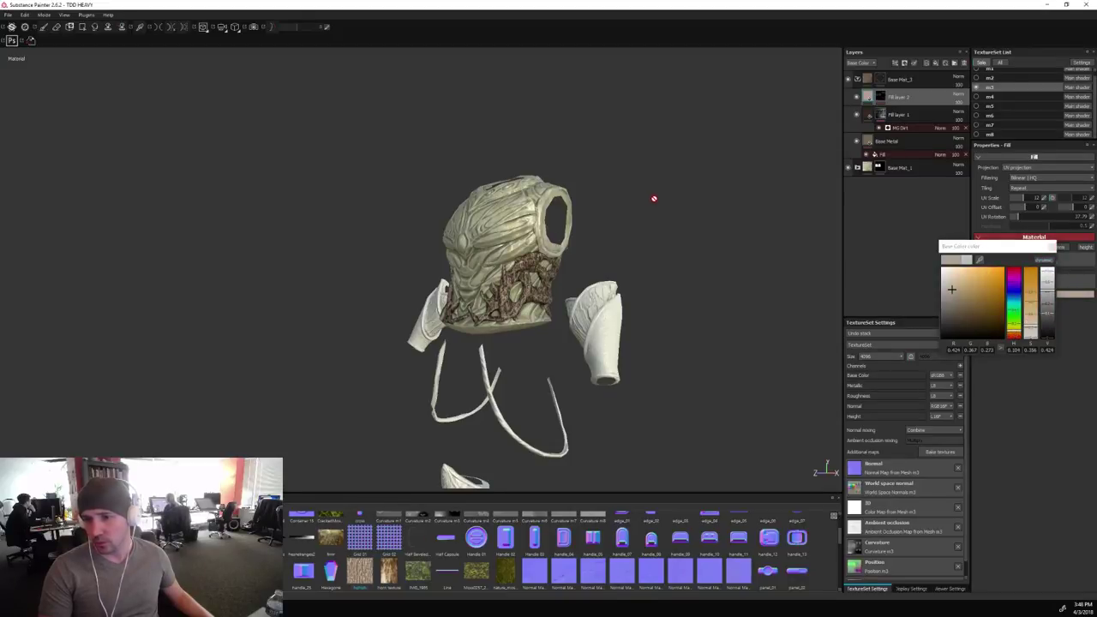
alt+drag(654, 196, 571, 257)
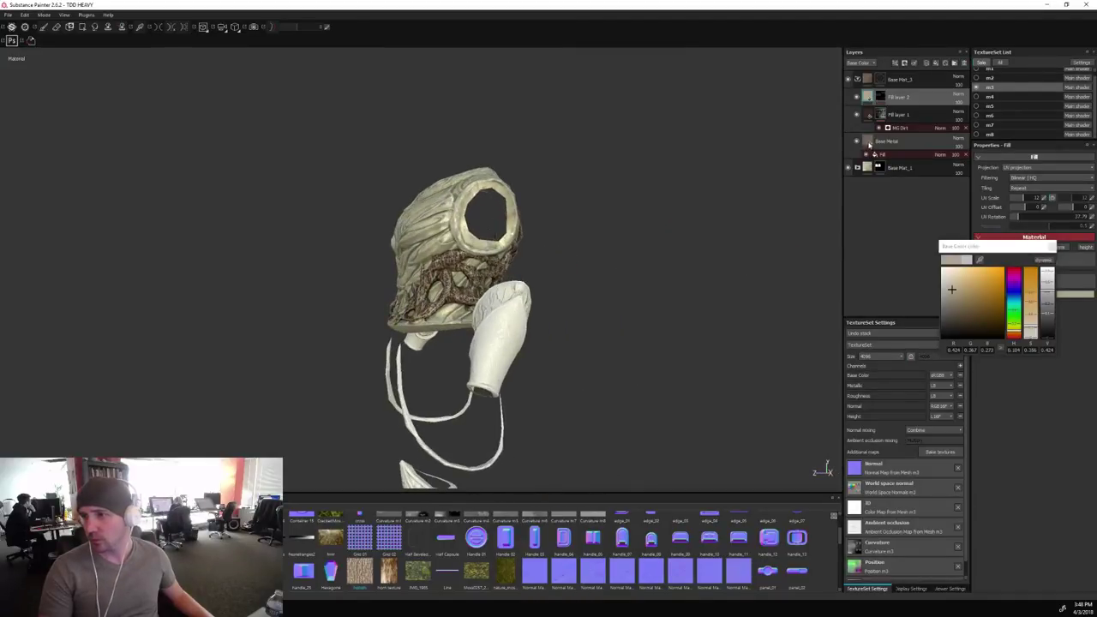
Try a plain uniform color instead of the bark texture on the Base Metal layer, and undo that removal.
click(869, 142)
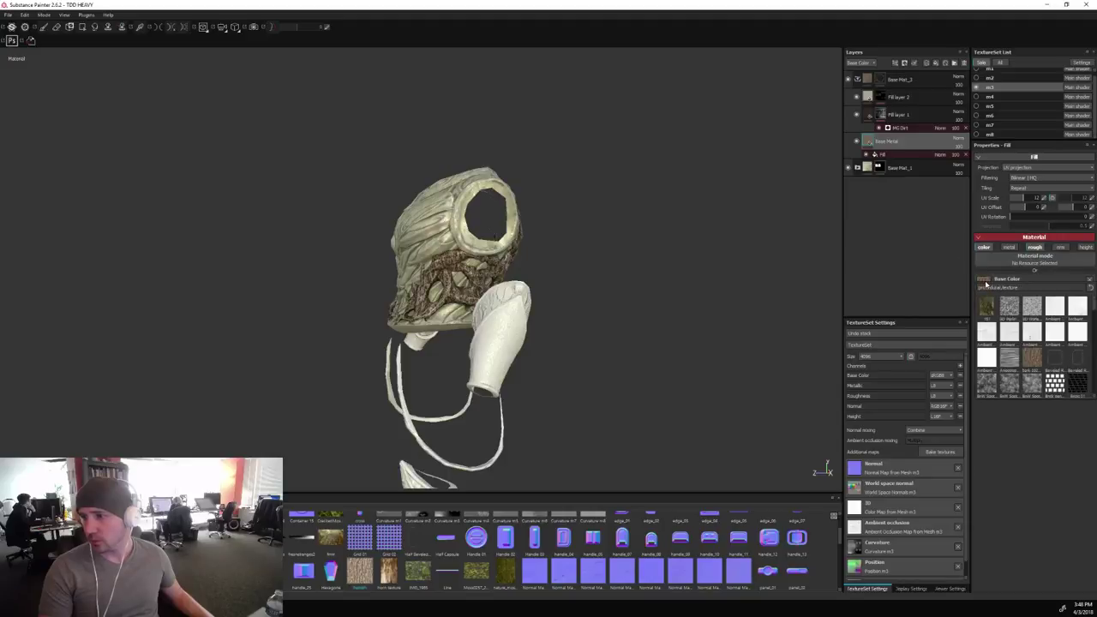
click(1091, 281)
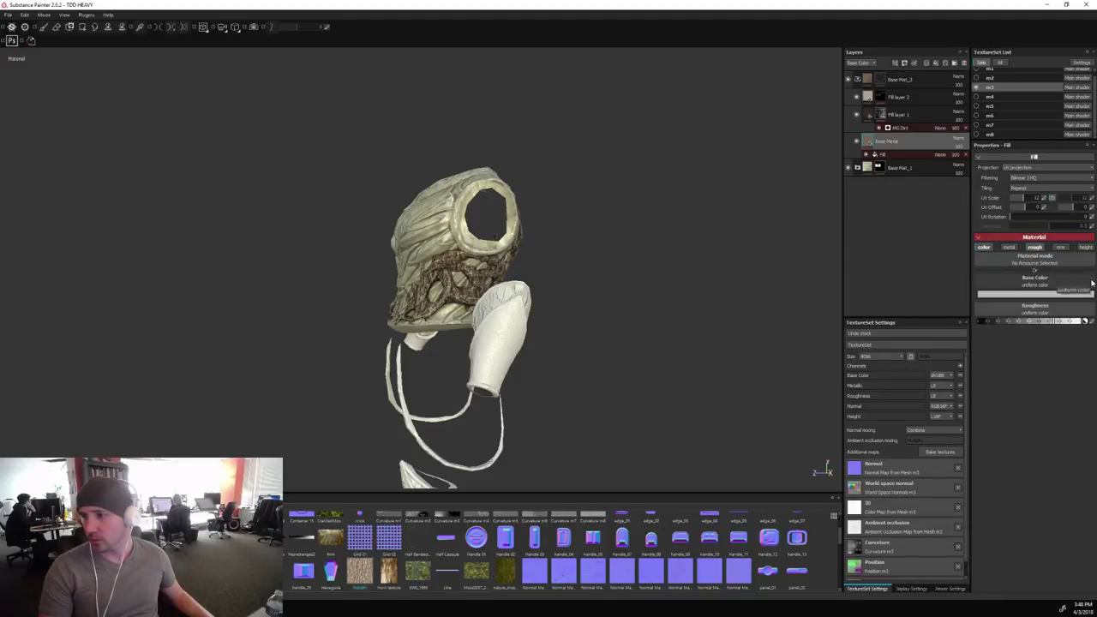
alt+drag(631, 258, 681, 240)
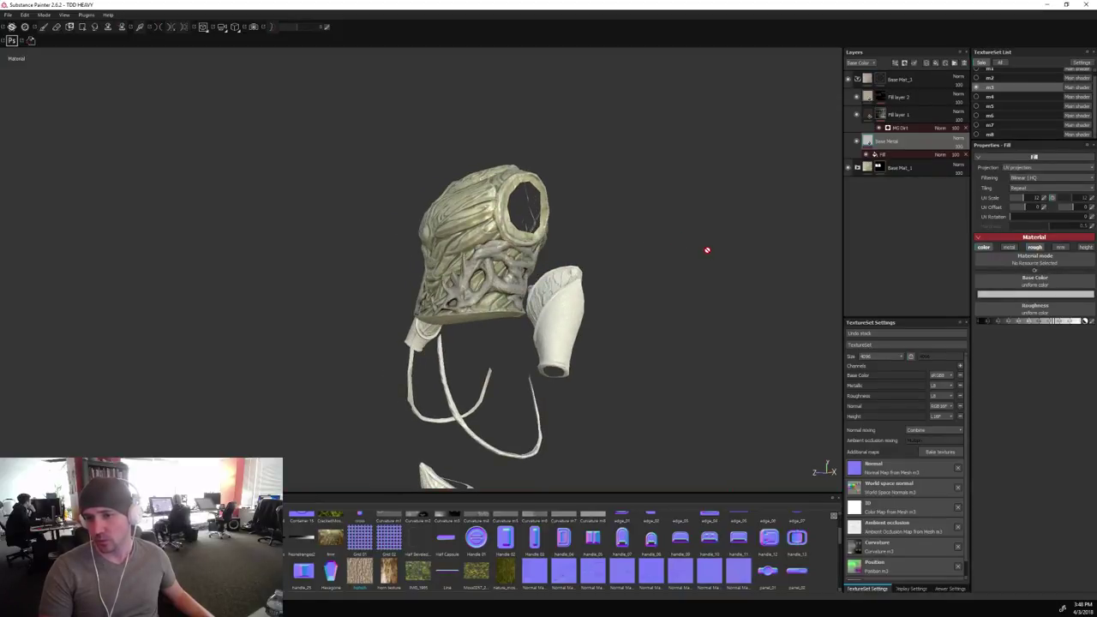
key(ctrl+z)
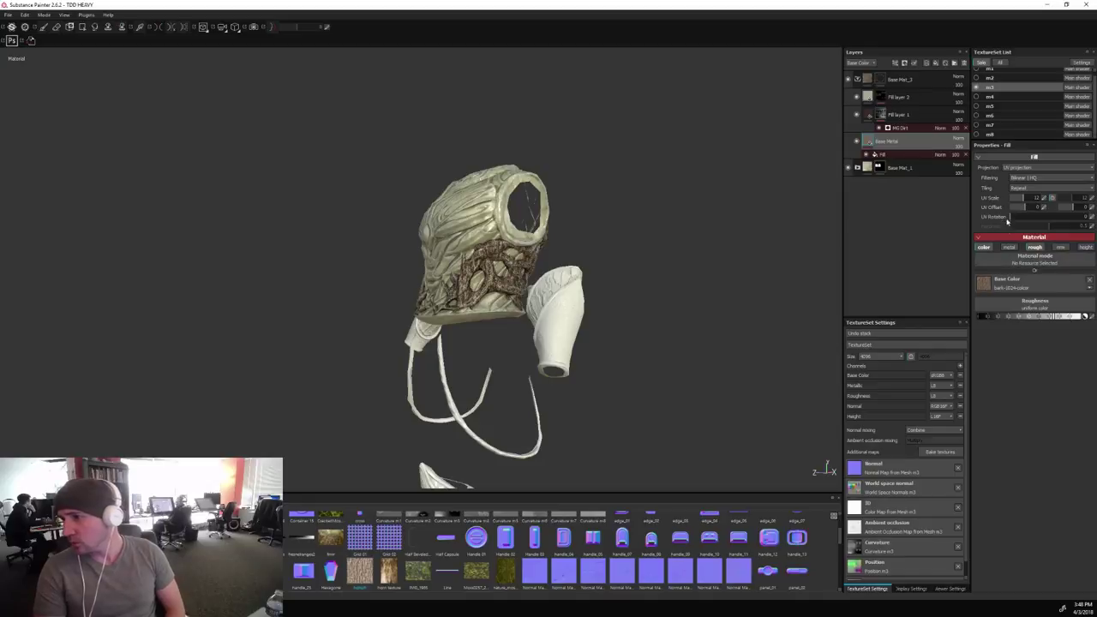
Set the Base Metal layer's UV scale to 10, reduce Fill layer 2's opacity to 50, and inspect the armor.
click(1042, 198)
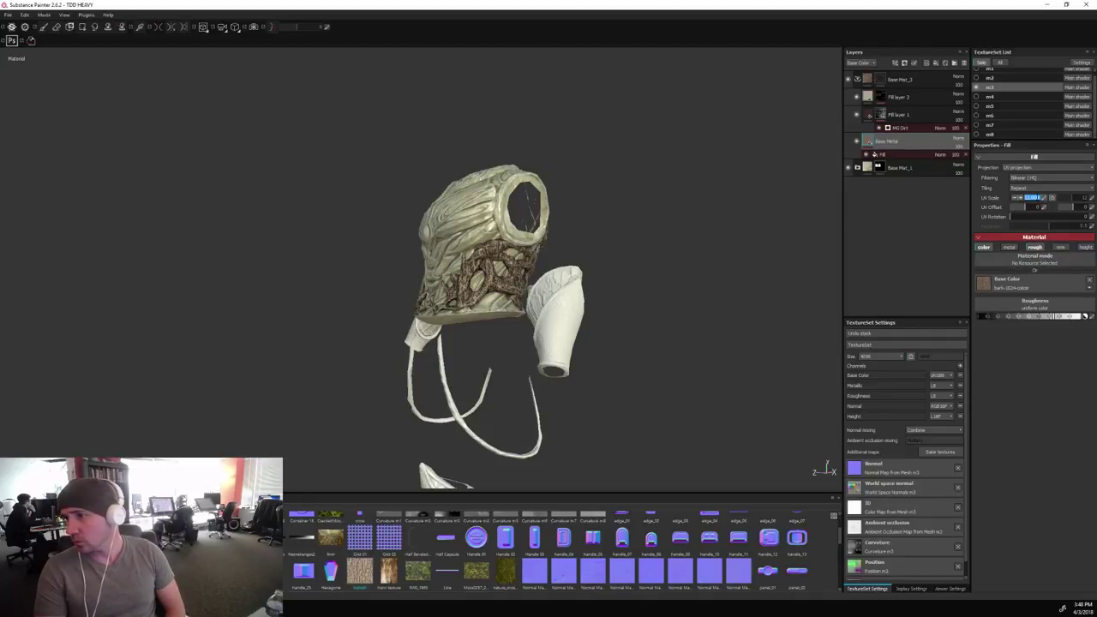
text(1)
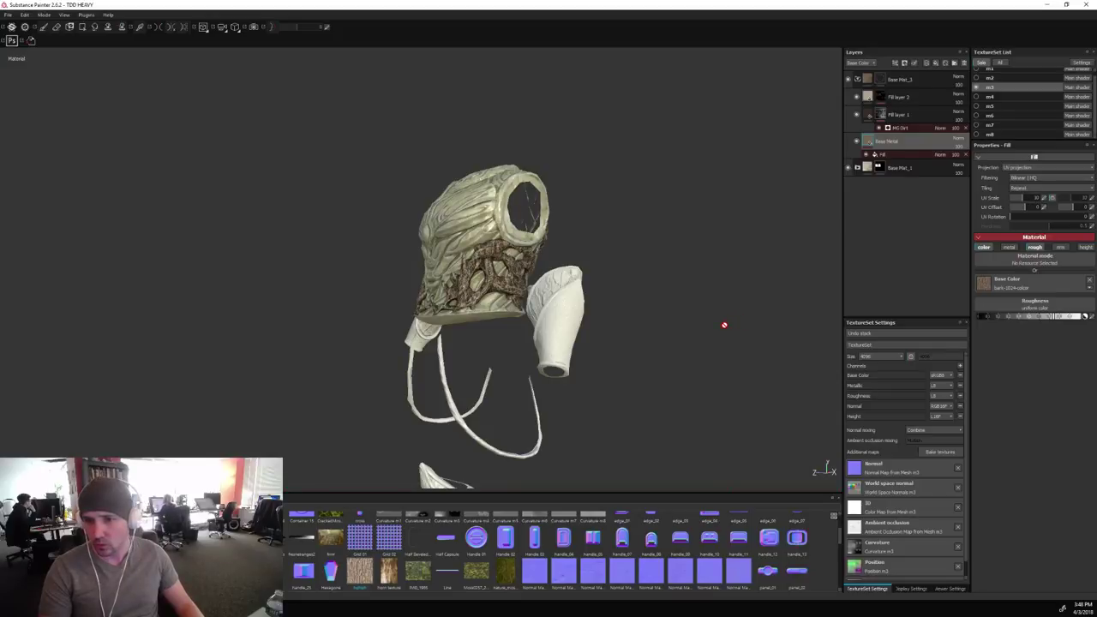
alt+drag(652, 255, 558, 251)
scroll(526, 280, up, 4)
scroll(631, 253, up, 3)
alt+drag(627, 248, 451, 287)
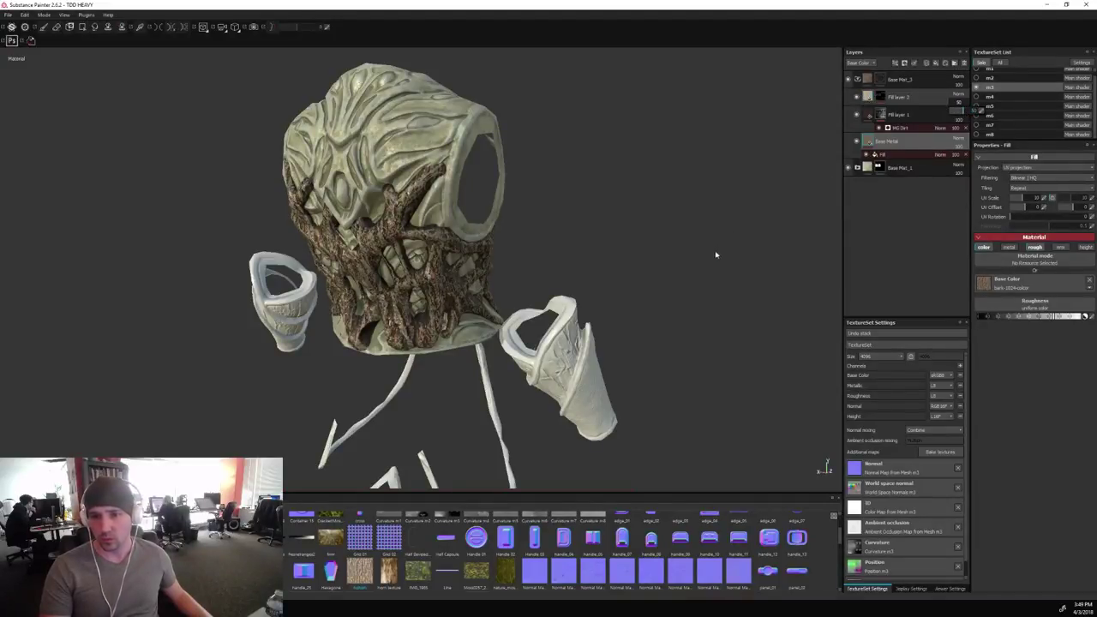
mouse_move(716, 255)
alt+mouse_down()
mouse_move(818, 228)
mouse_move(683, 248)
mouse_move(661, 201)
mouse_move(698, 243)
mouse_move(752, 252)
mouse_move(571, 246)
mouse_move(559, 271)
mouse_move(592, 240)
mouse_move(657, 223)
mouse_move(609, 250)
mouse_move(636, 216)
mouse_move(619, 230)
alt+mouse_up()
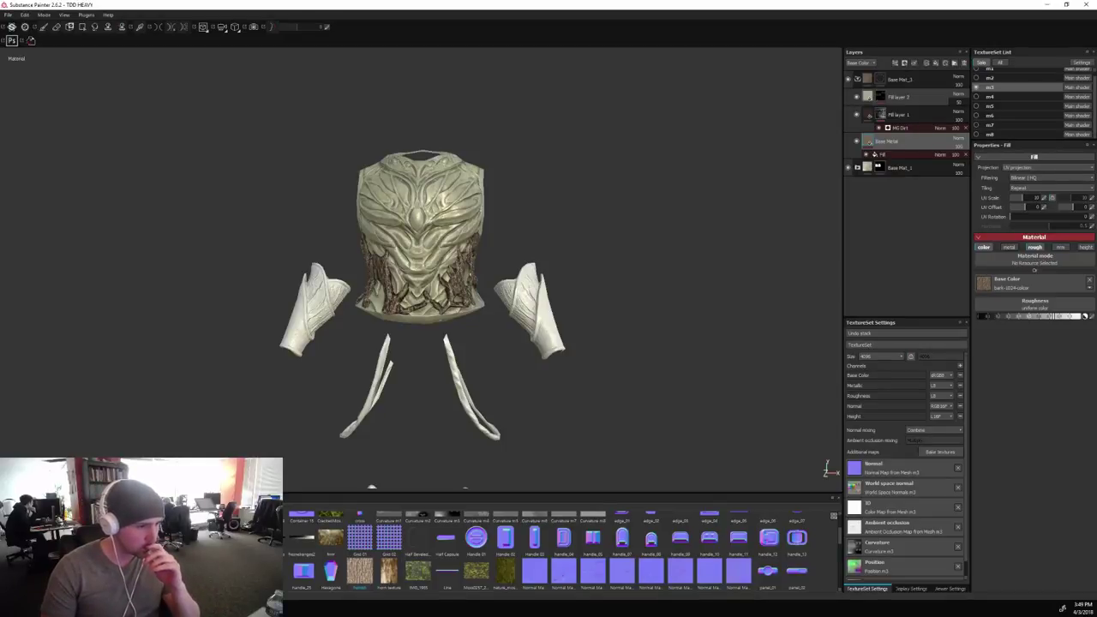
alt+drag(649, 193, 645, 204)
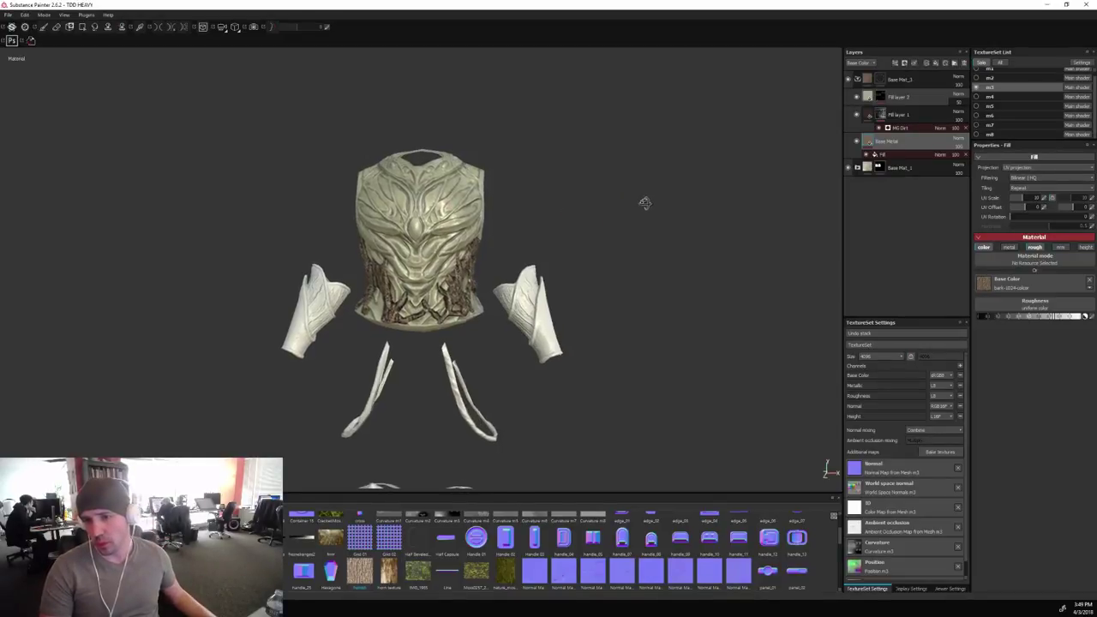
alt+middle_drag(645, 203, 611, 184)
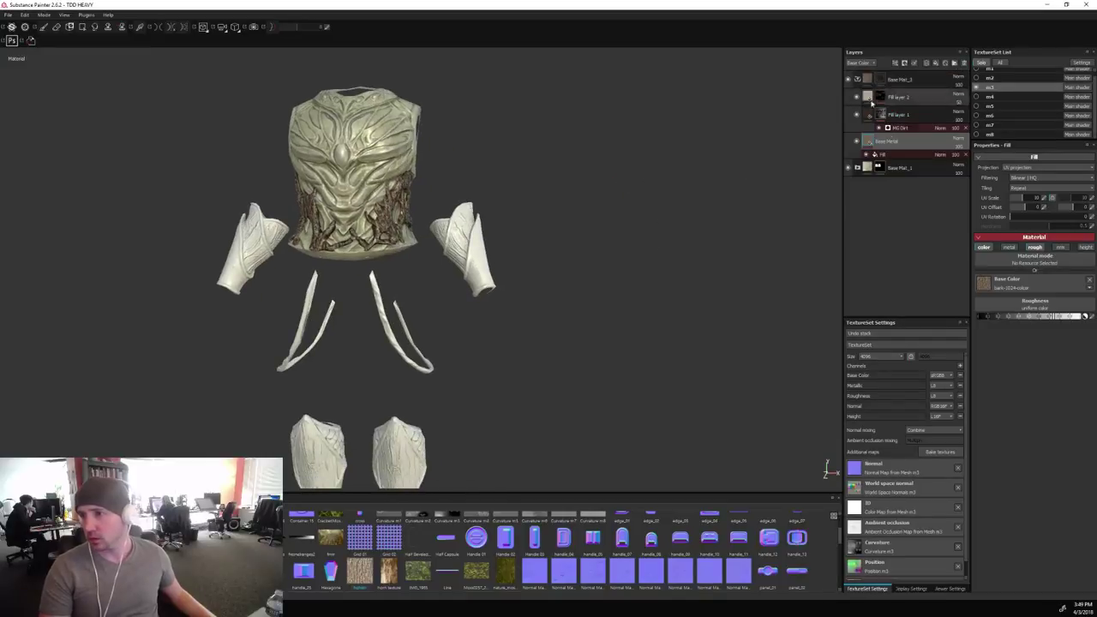
Collapse the bark material folder above Base Mat_1 and duplicate it.
double_click(890, 141)
right_click(894, 145)
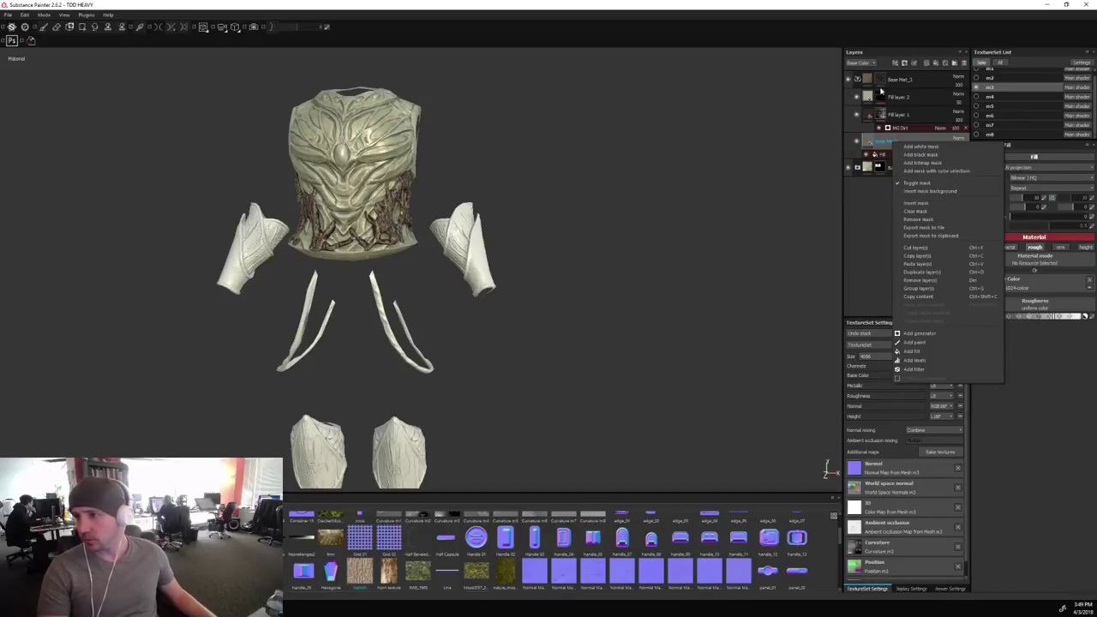
click(857, 79)
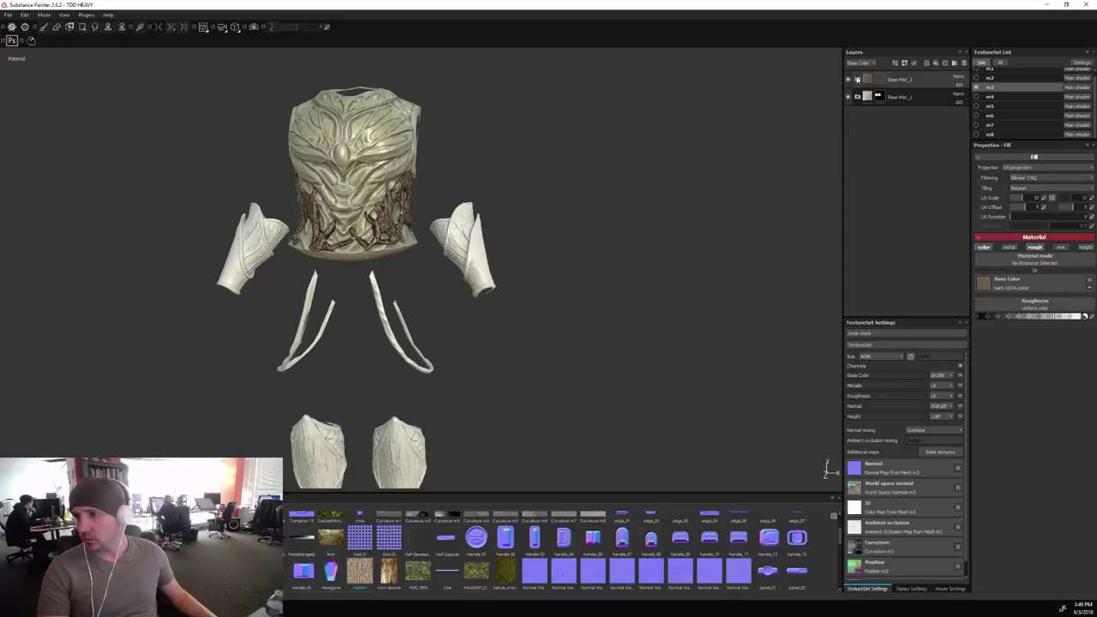
right_click(907, 80)
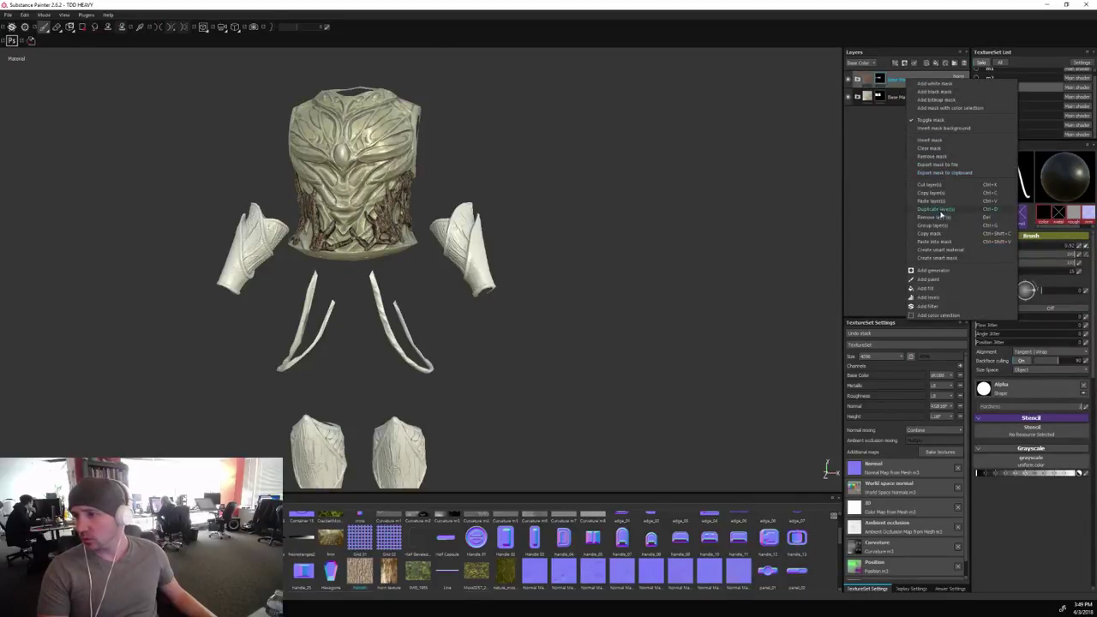
click(937, 210)
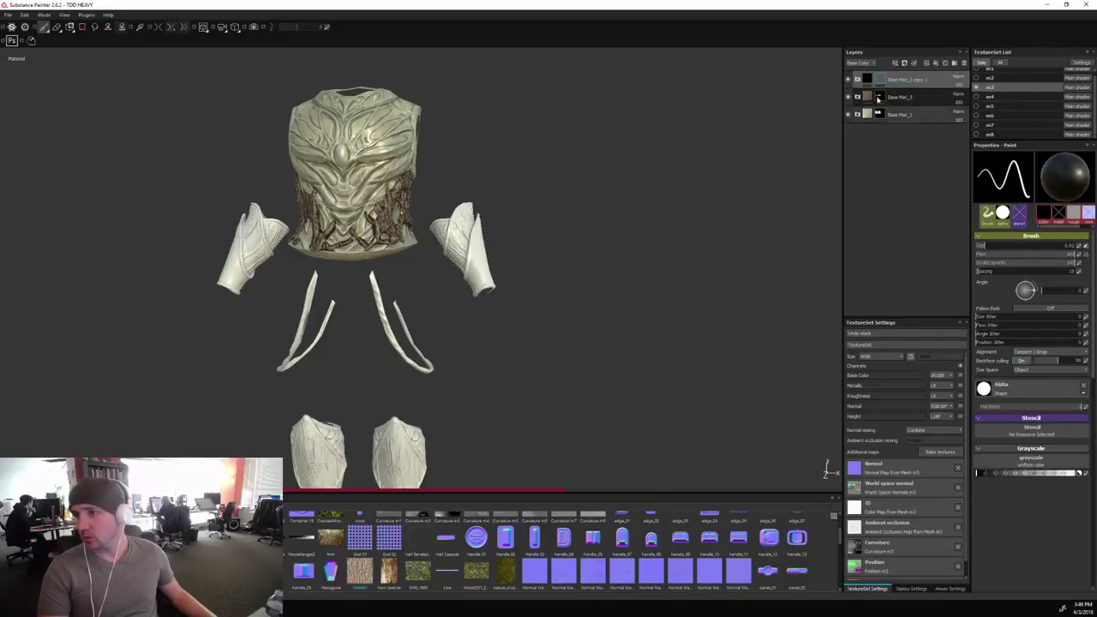
Clear the mask on the duplicated bark material folder.
mouse_move(879, 81)
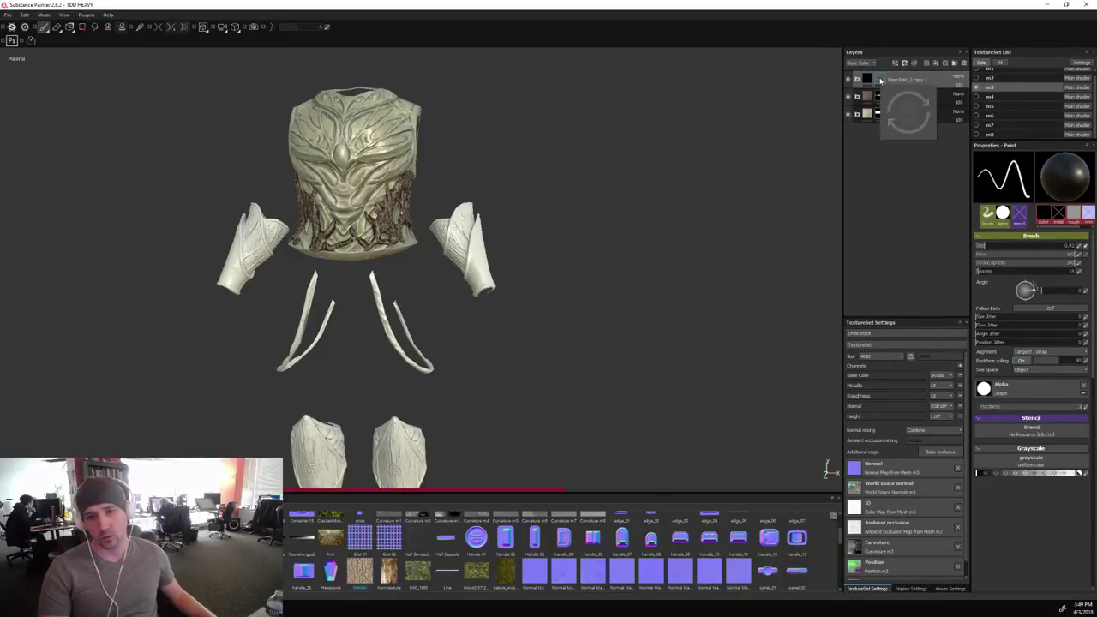
right_click(880, 81)
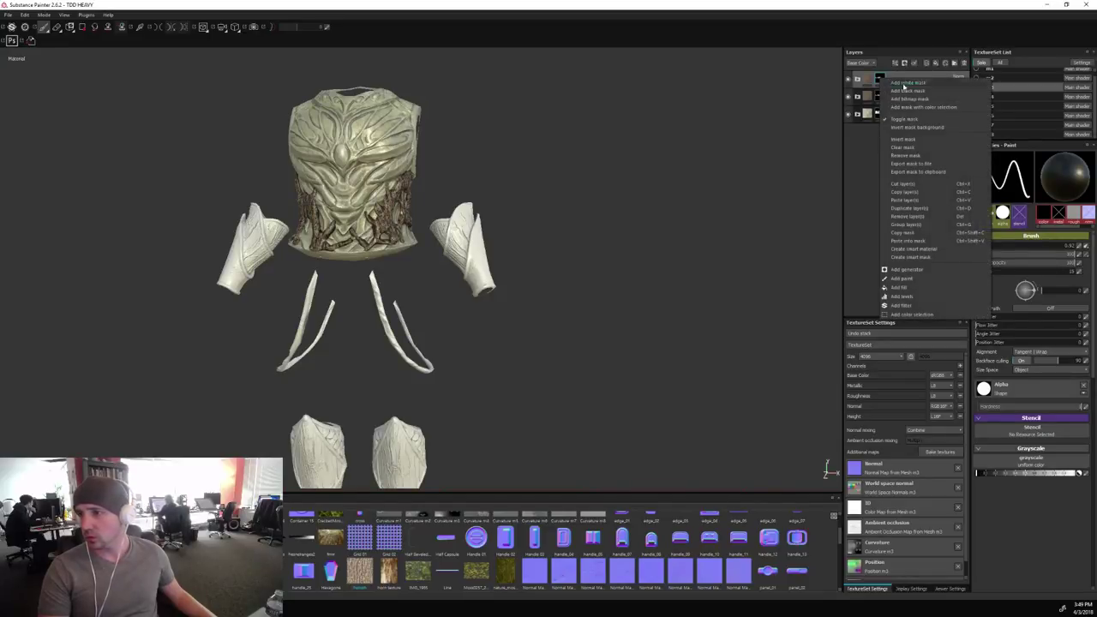
click(905, 149)
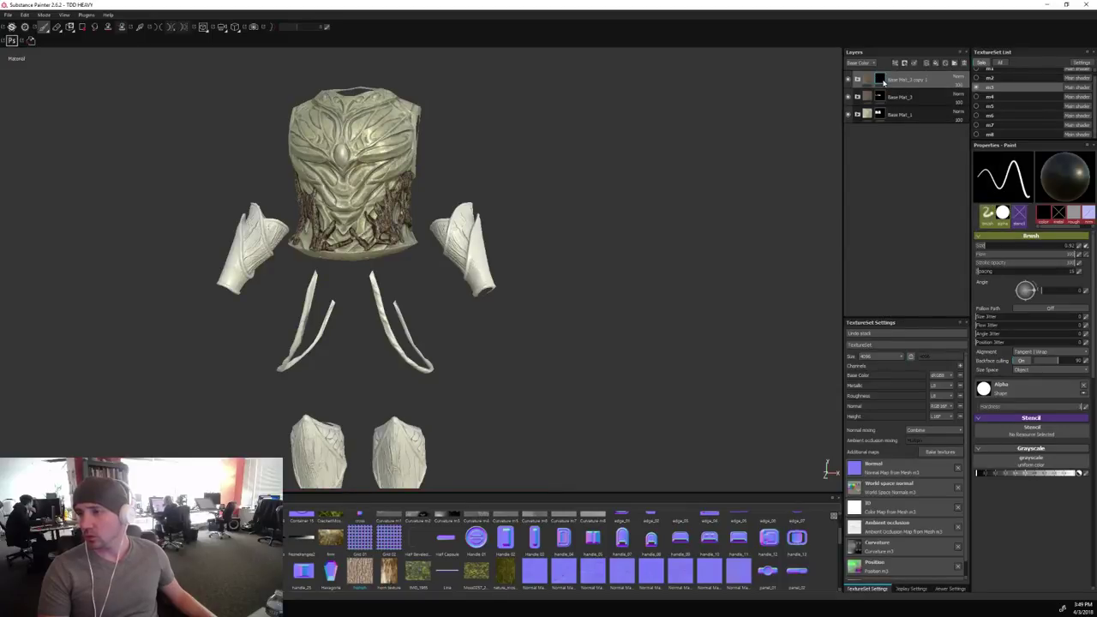
Import the JPG image as a texture into project TDD HEAVY and assign it to the duplicated folder's Base Metal base color.
click(858, 79)
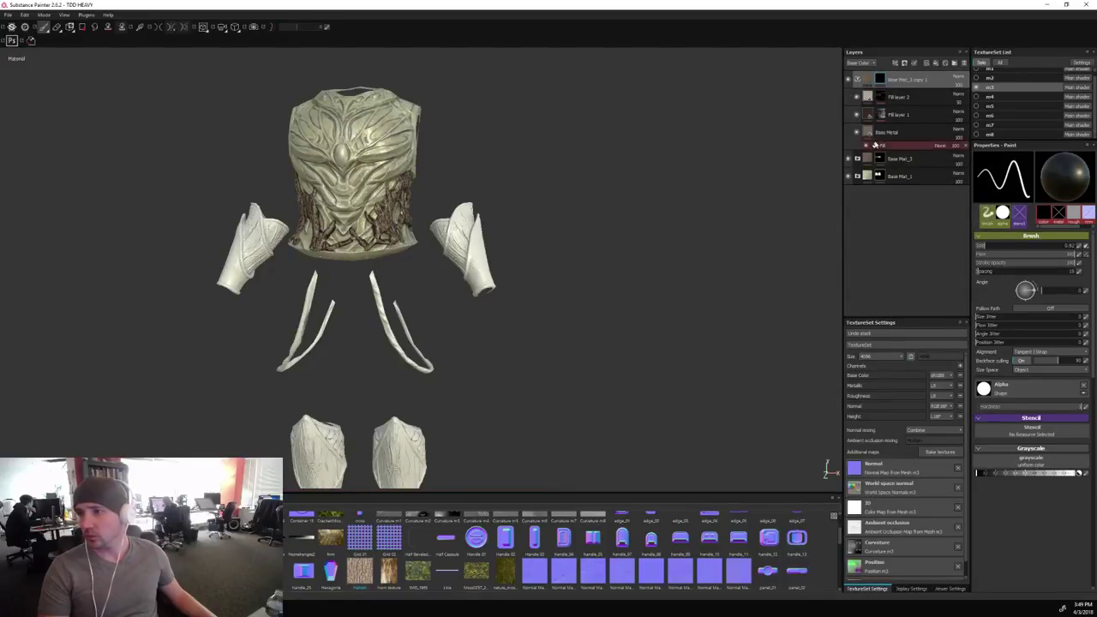
click(868, 132)
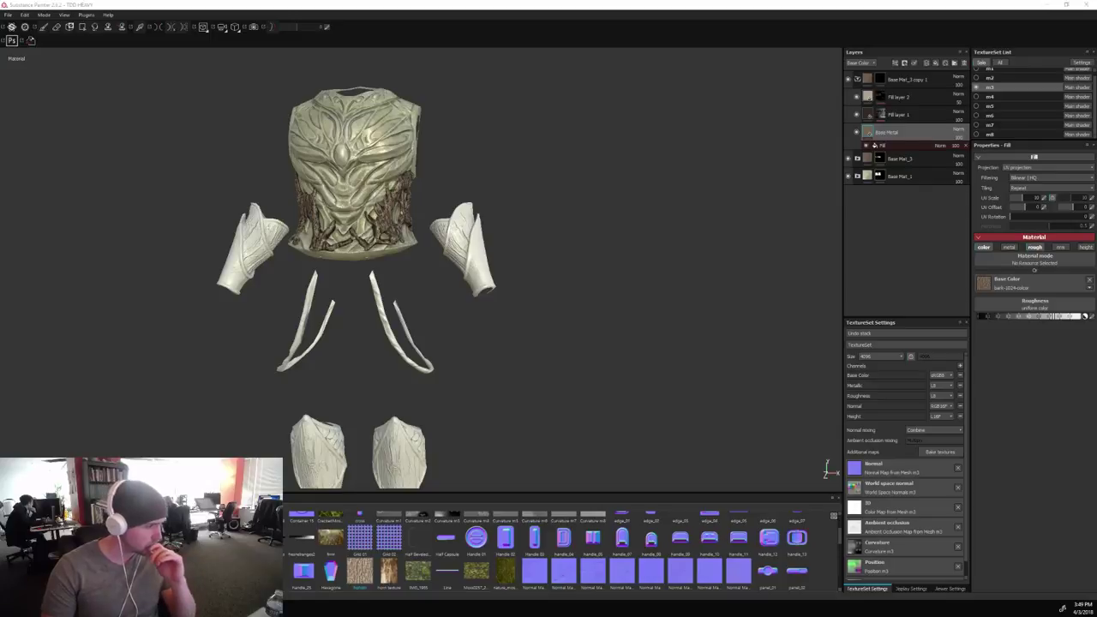
drag(249, 342, 428, 557)
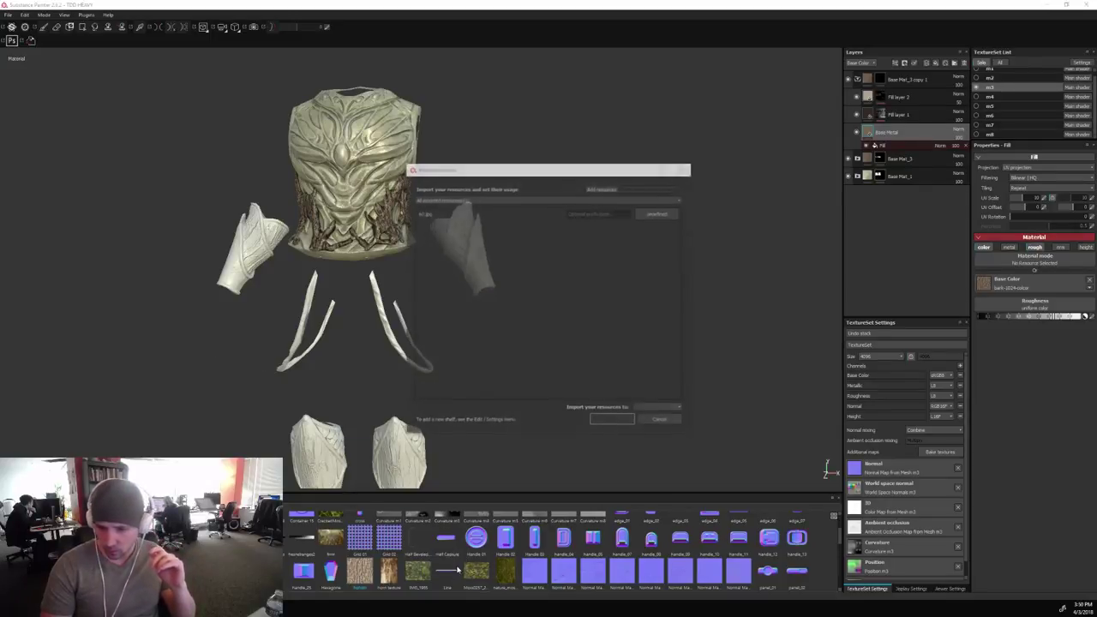
click(667, 216)
click(679, 245)
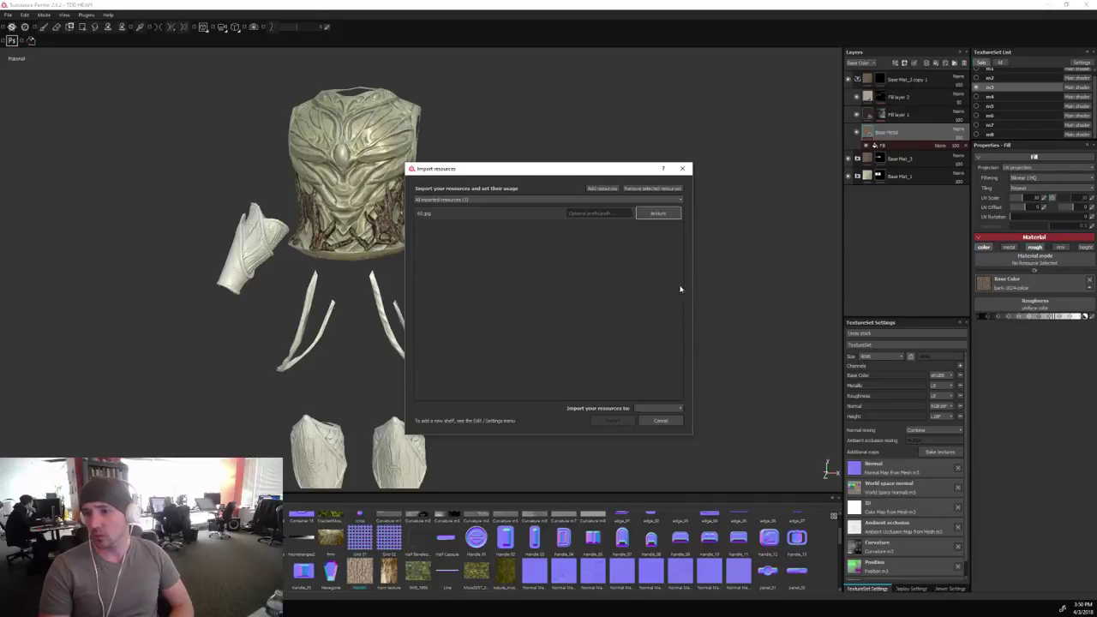
click(673, 410)
click(660, 420)
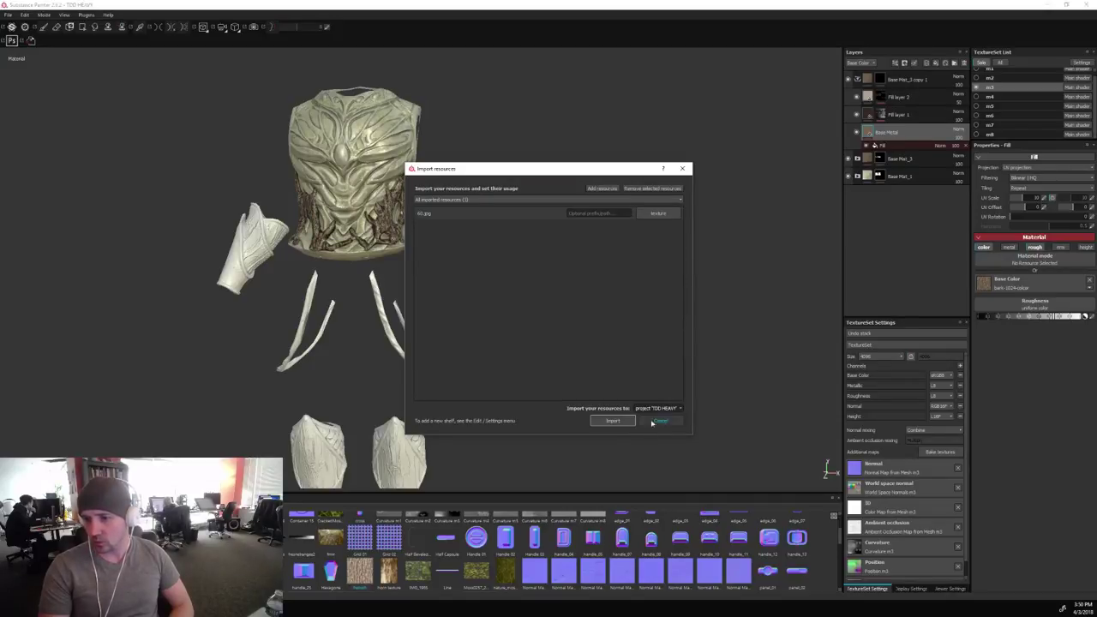
click(612, 420)
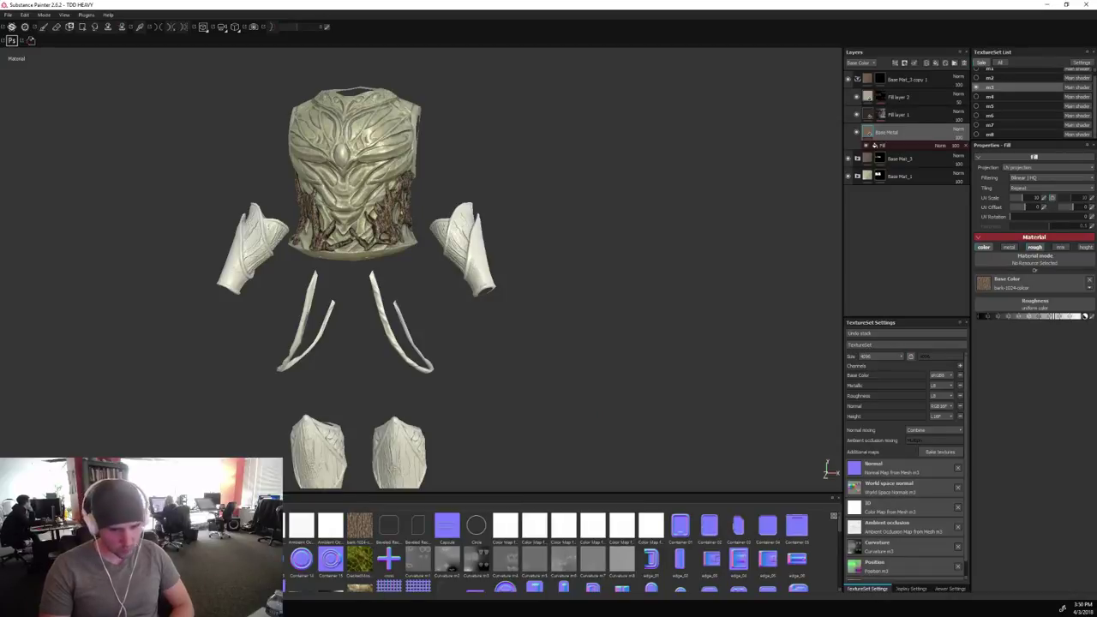
drag(281, 514, 1000, 288)
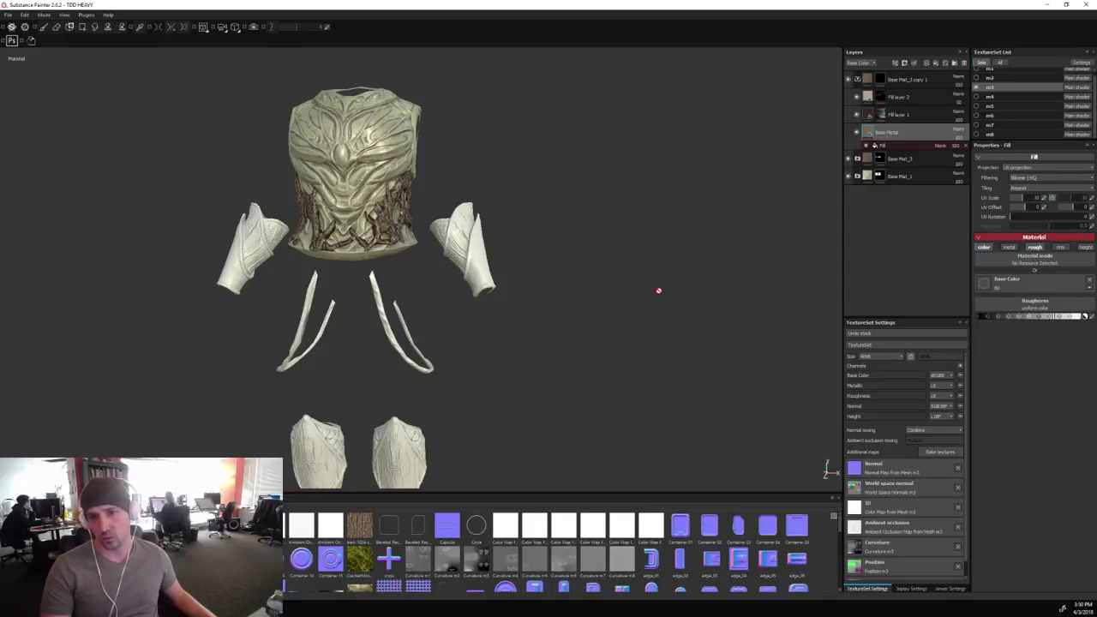
Hide Fill layer 2 inside the duplicated bark material folder.
mouse_move(659, 290)
alt+mouse_down()
mouse_move(711, 265)
mouse_move(816, 275)
mouse_move(652, 290)
alt+mouse_up()
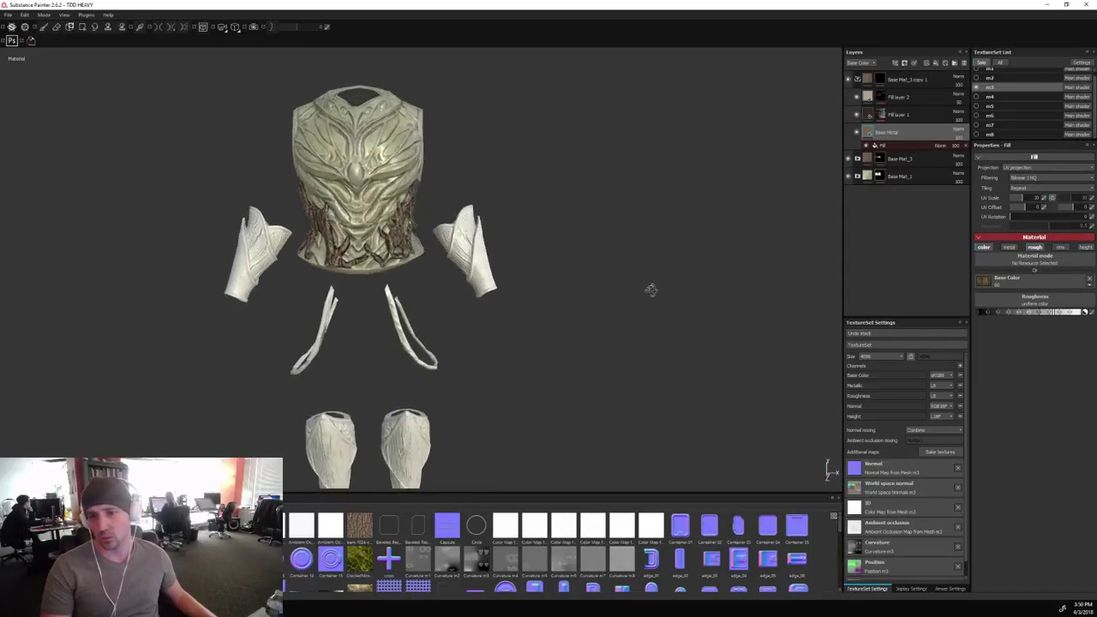
scroll(592, 262, up, 5)
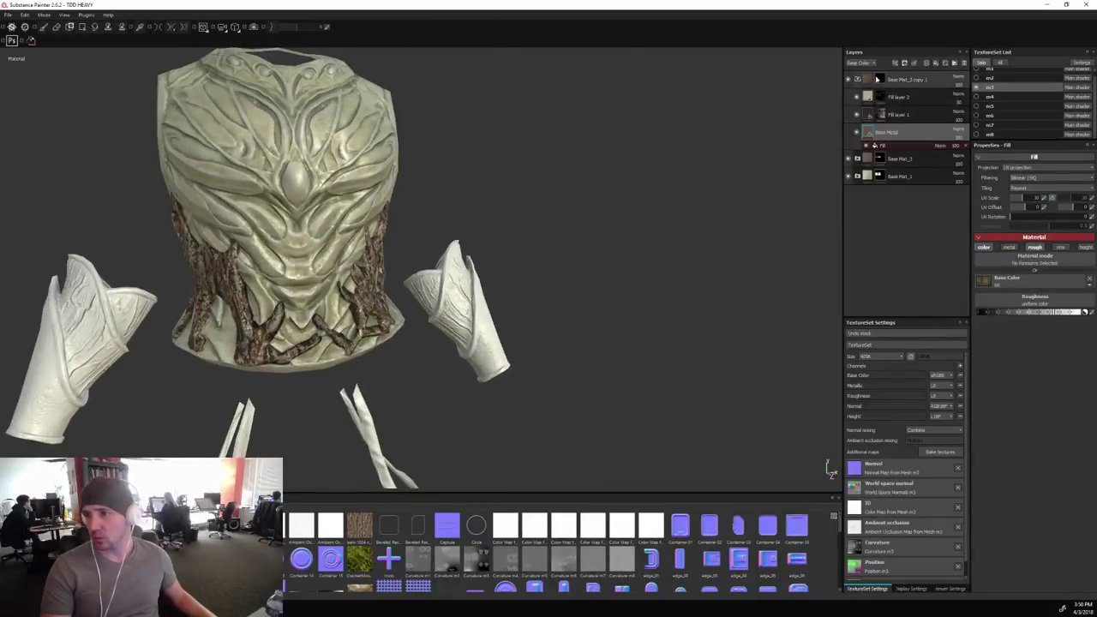
click(856, 97)
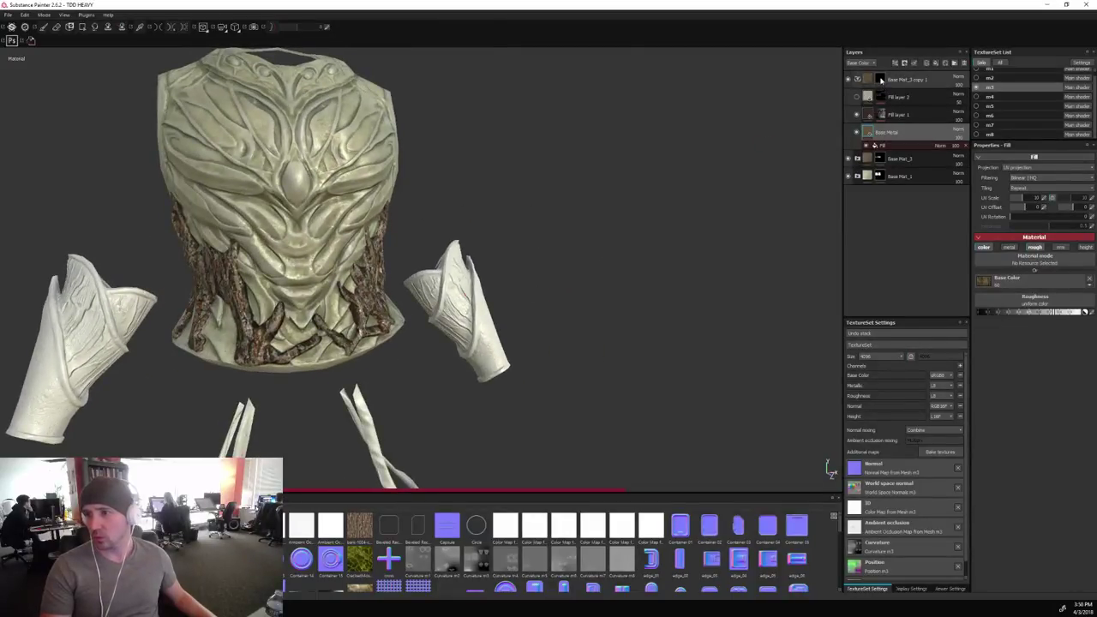
Paint the duplicated folder's mask with an enlarged brush over the front recessed panels of both forearm guards.
click(880, 80)
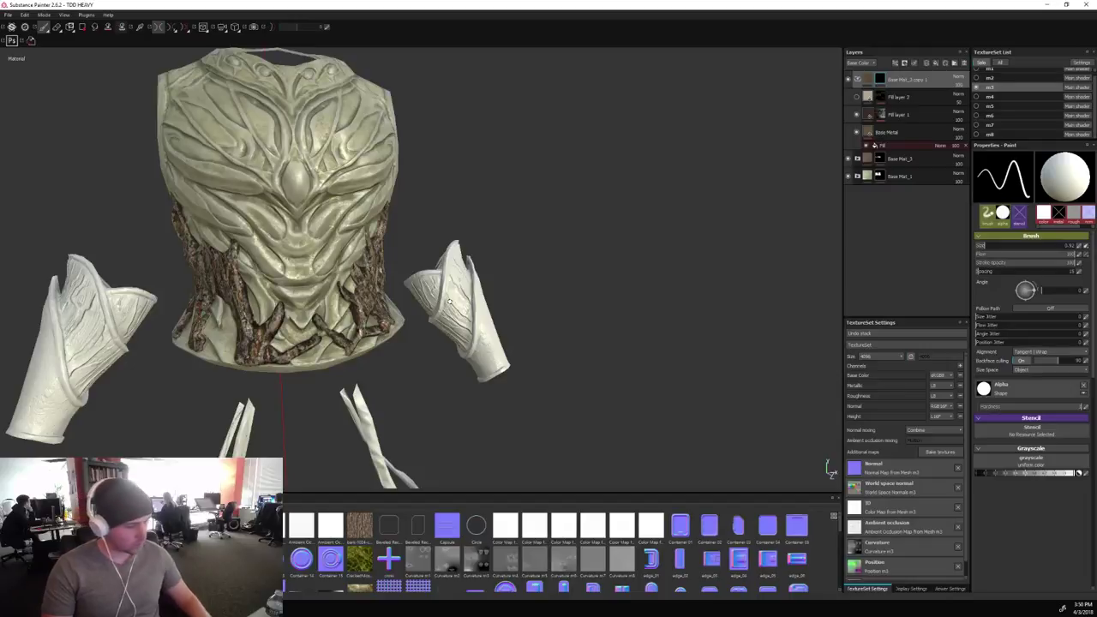
key(bracketright)
key(bracketright)
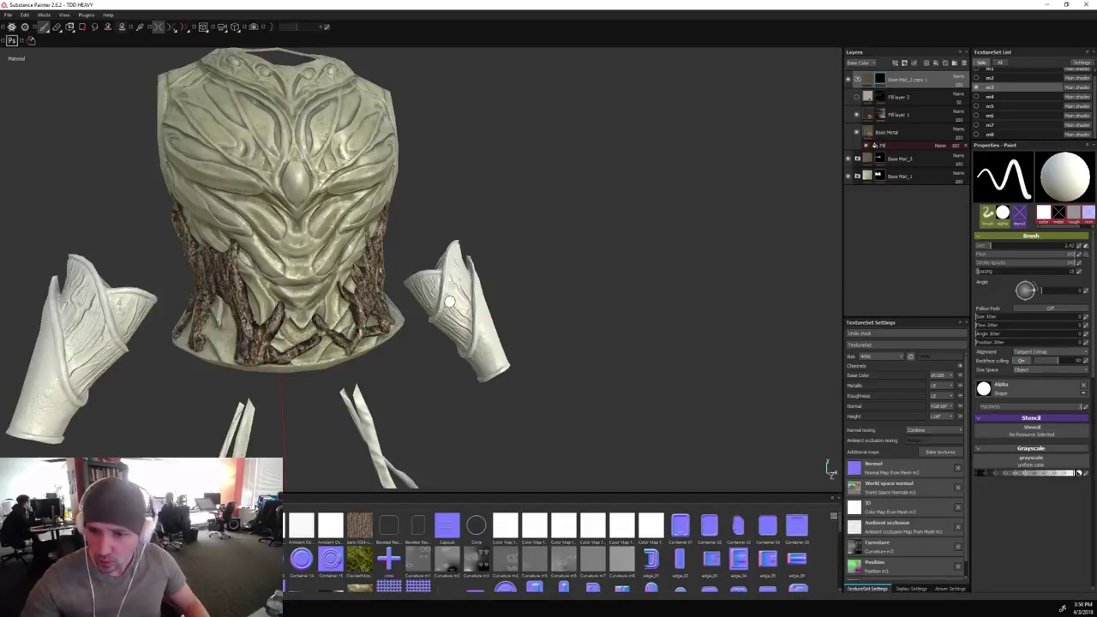
mouse_move(456, 307)
mouse_down()
mouse_move(466, 320)
mouse_move(451, 294)
mouse_move(456, 255)
mouse_move(468, 334)
mouse_move(420, 290)
mouse_move(431, 303)
mouse_move(437, 276)
mouse_move(426, 282)
mouse_up()
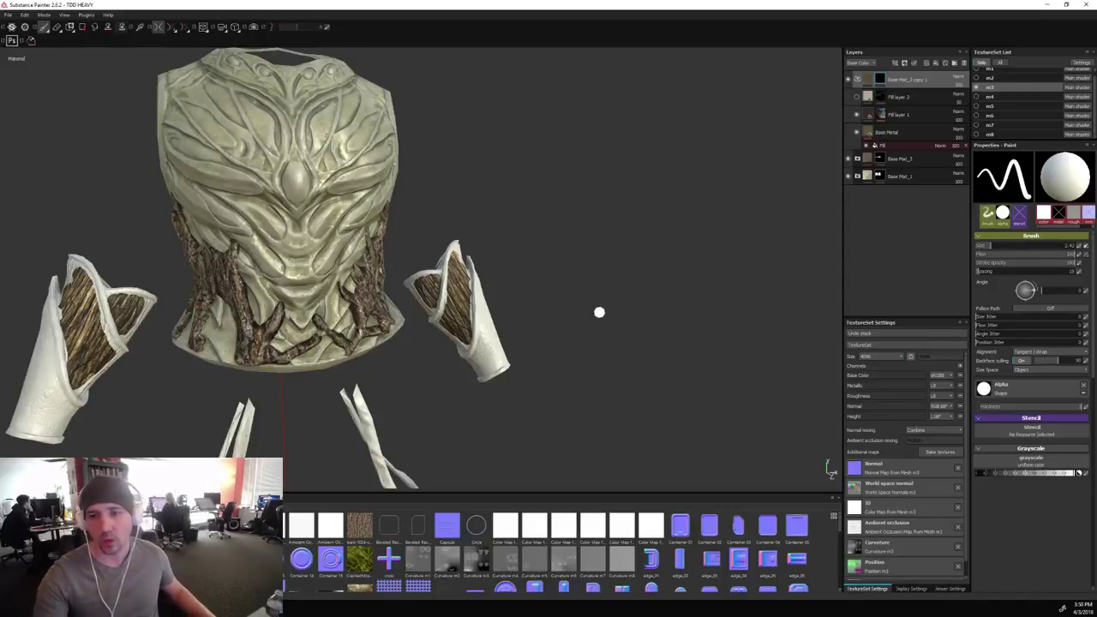
Paint the word "Rawr" across the upper chest plate in the duplicated folder's mask with a smaller brush.
alt+drag(600, 311, 575, 335)
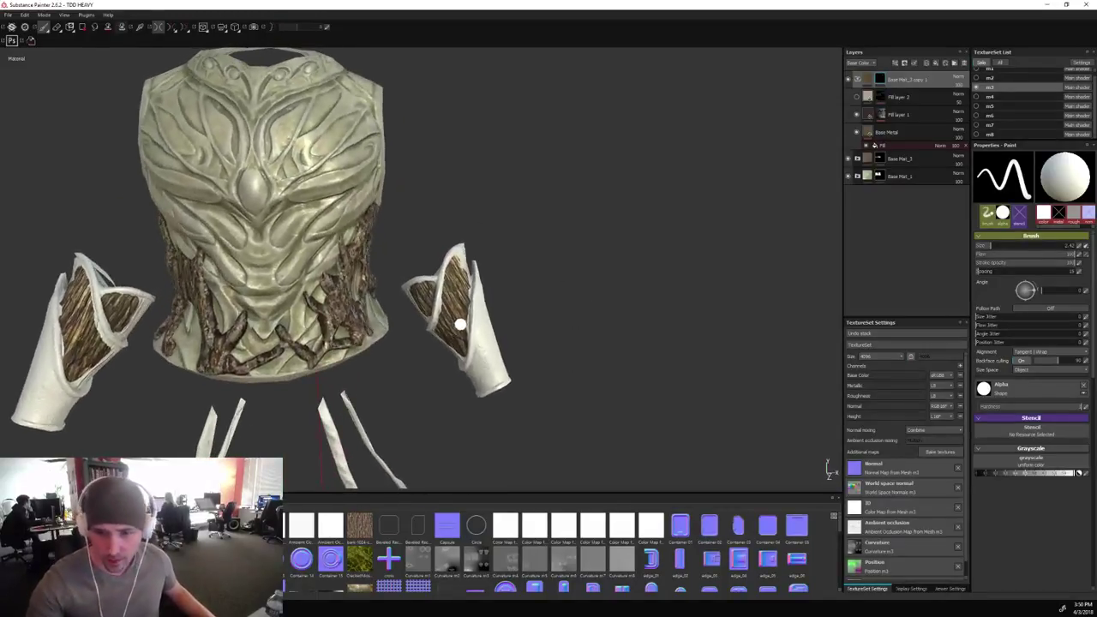
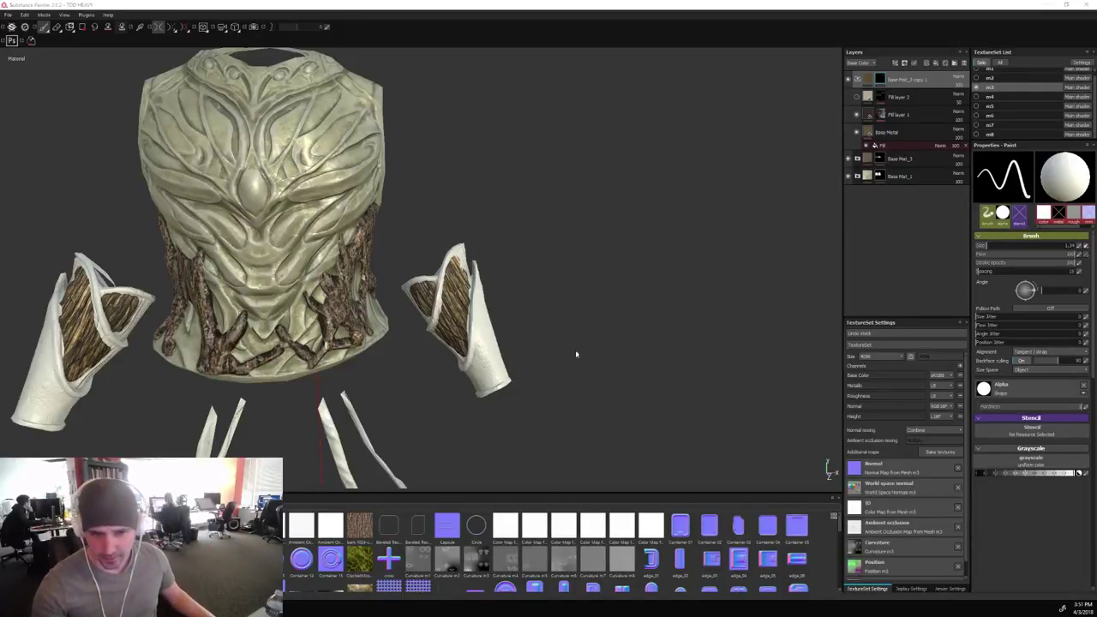
alt+drag(577, 355, 459, 314)
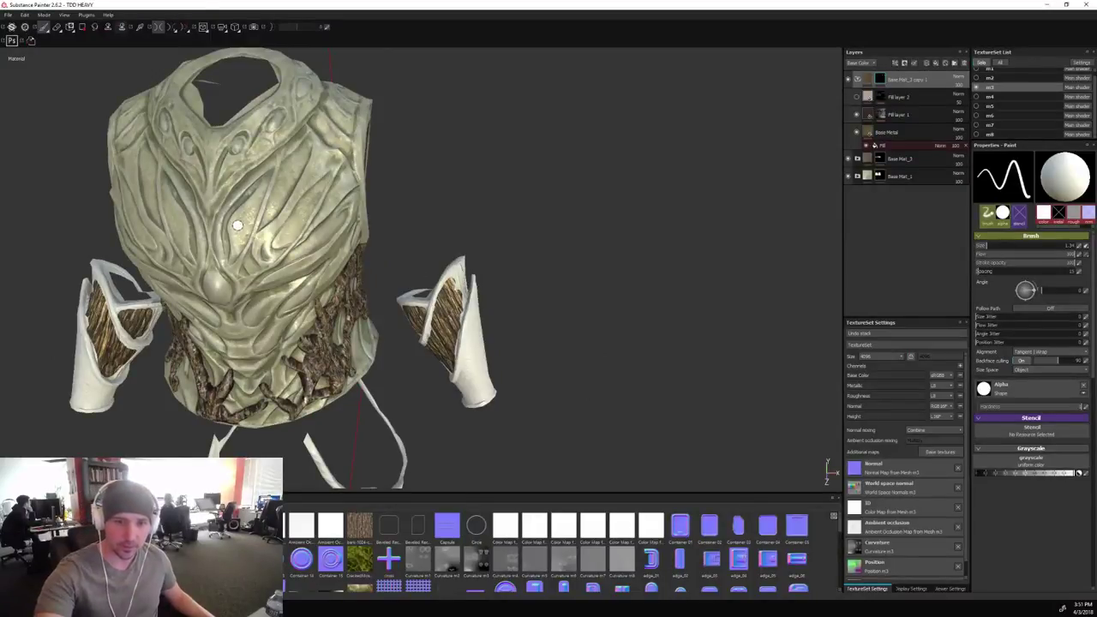
mouse_move(238, 226)
mouse_down()
mouse_move(252, 266)
mouse_move(236, 219)
mouse_move(255, 243)
mouse_move(297, 222)
mouse_move(327, 172)
mouse_move(337, 196)
mouse_up()
click(337, 188)
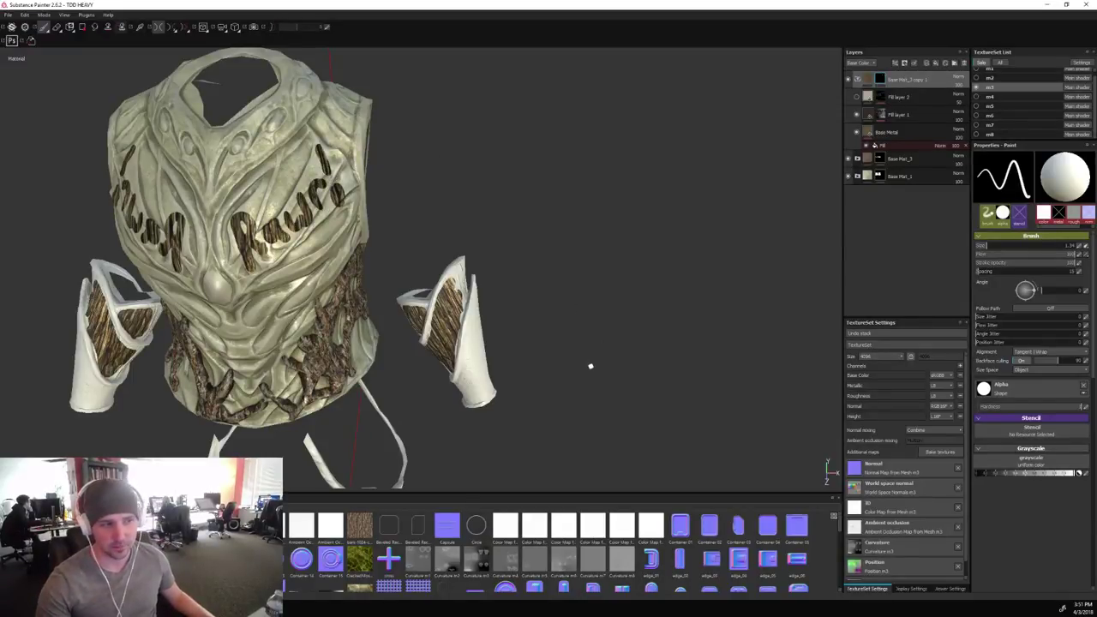
Extend the painted wood texture up to the rim of the forearm guard's recessed panel.
alt+drag(596, 375, 554, 335)
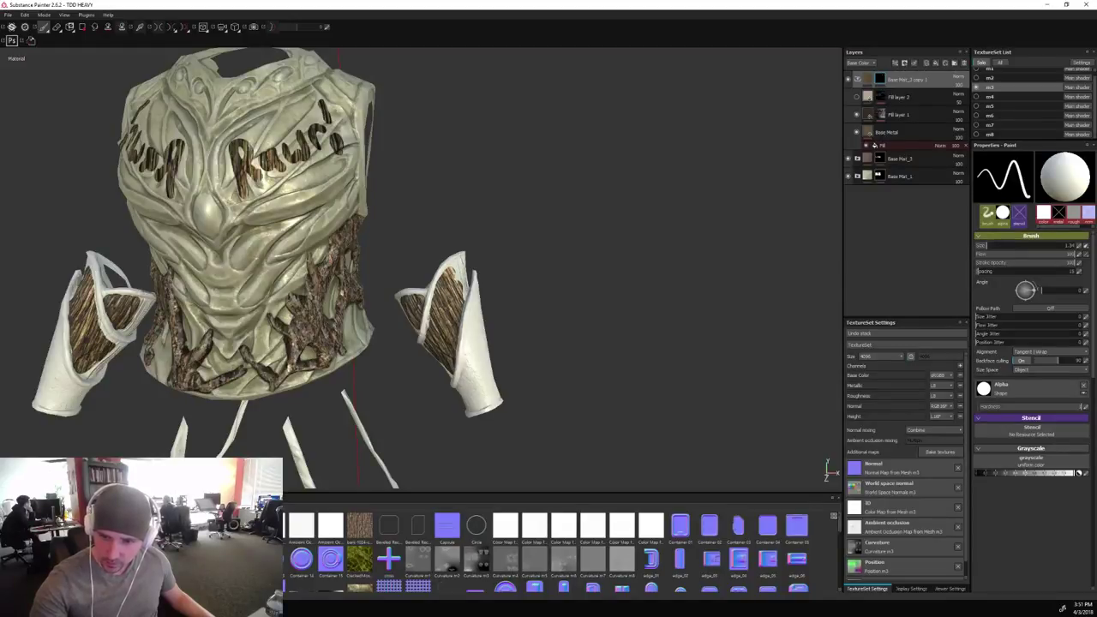
alt+drag(502, 240, 465, 294)
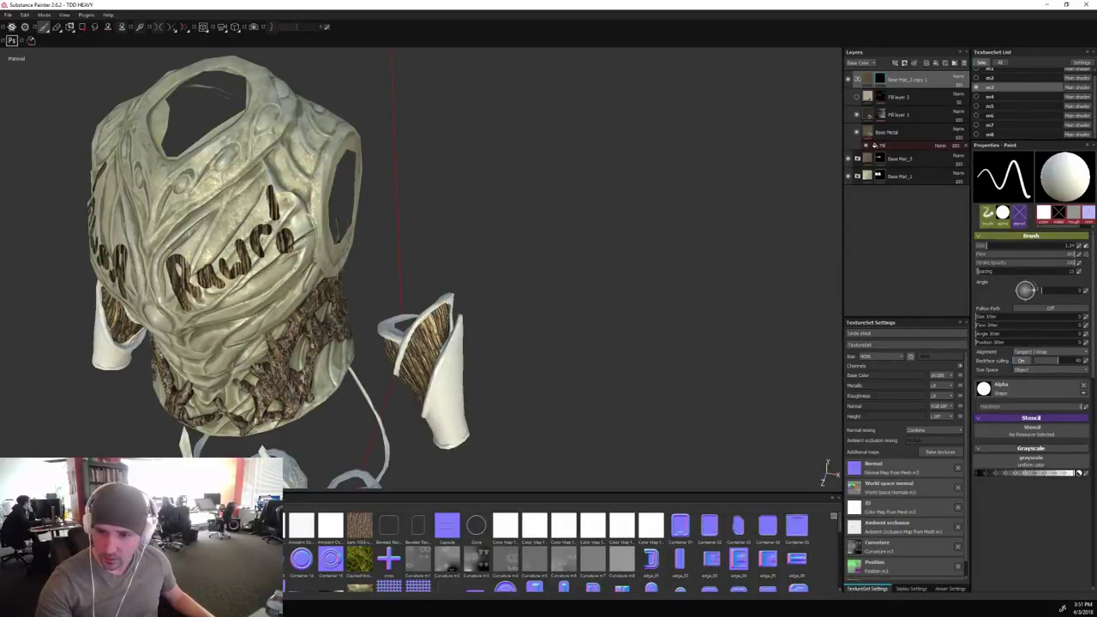
alt+drag(566, 308, 404, 281)
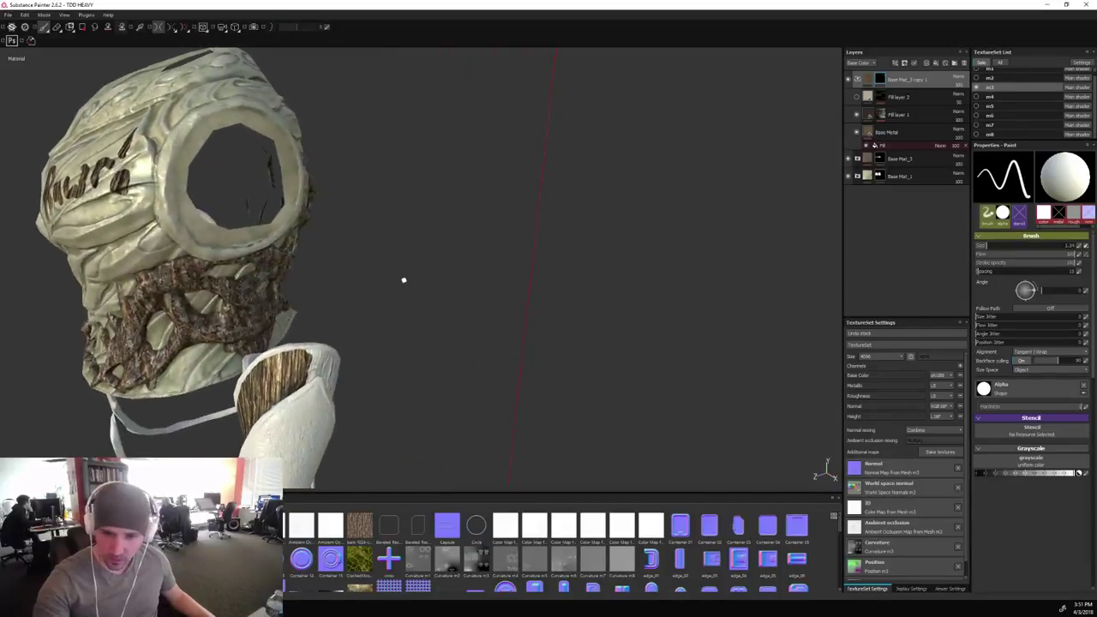
drag(307, 357, 318, 353)
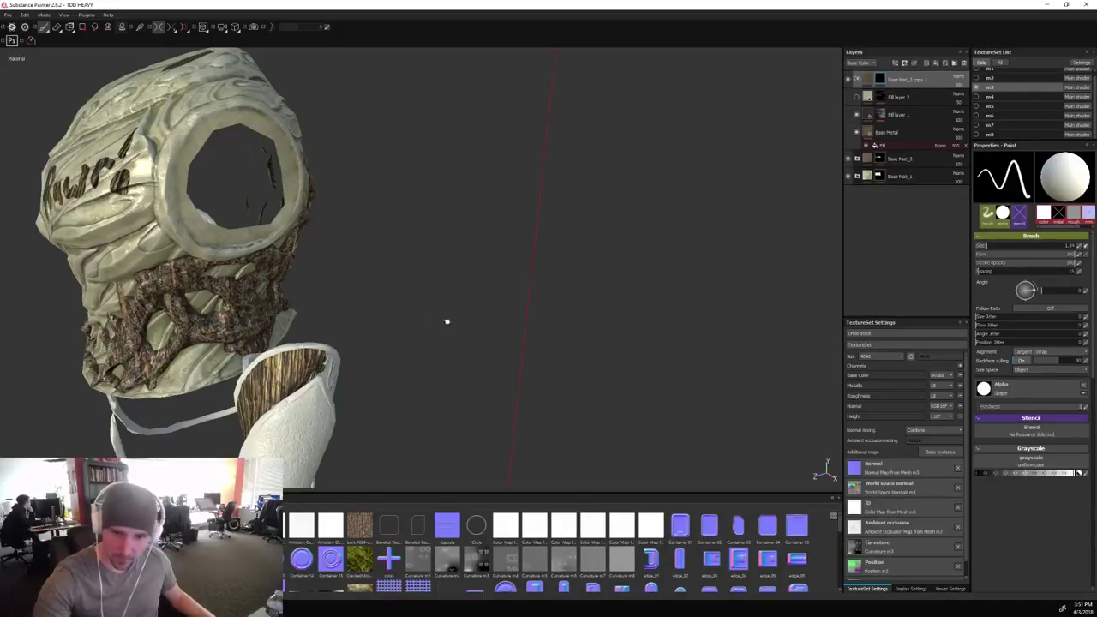
Paint the wood material over the rear recessed panels of the forearm guards in the duplicated folder's mask.
alt+drag(446, 321, 130, 274)
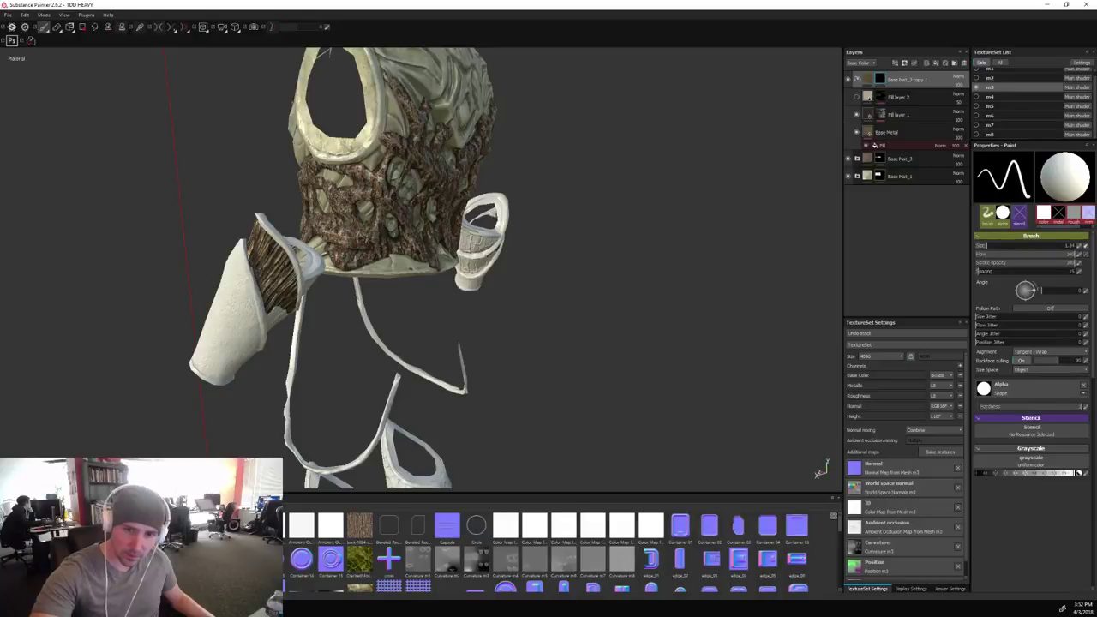
alt+drag(382, 235, 464, 234)
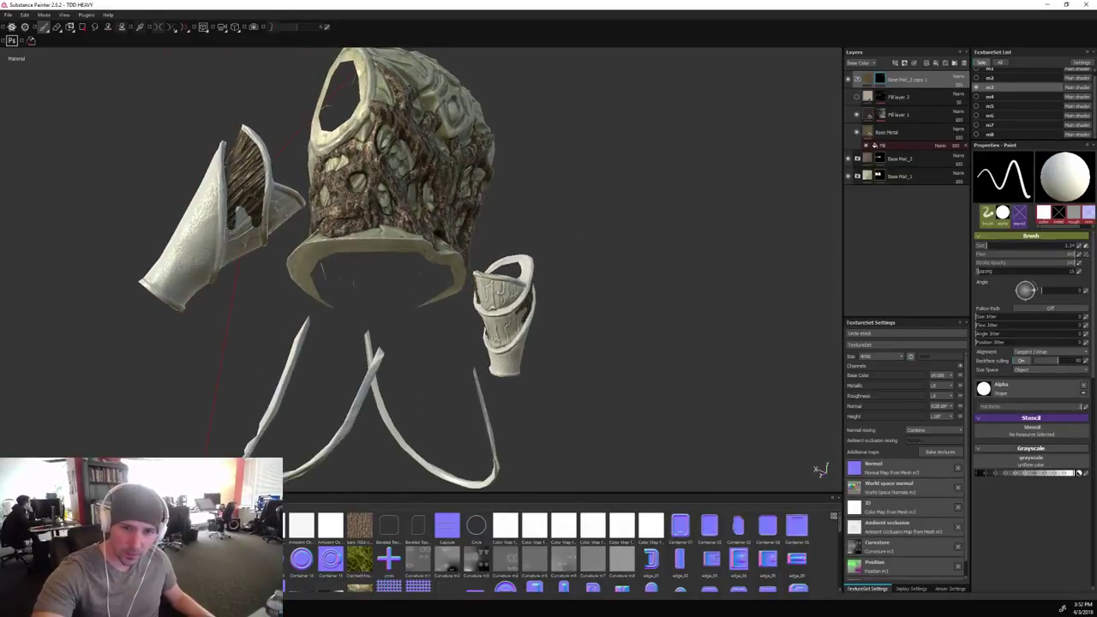
key(l)
alt+drag(620, 225, 594, 142)
mouse_move(231, 131)
mouse_down()
mouse_move(203, 172)
mouse_move(227, 143)
mouse_move(244, 147)
mouse_move(238, 176)
mouse_move(233, 159)
mouse_move(212, 167)
mouse_up()
click(295, 143)
drag(272, 122, 265, 157)
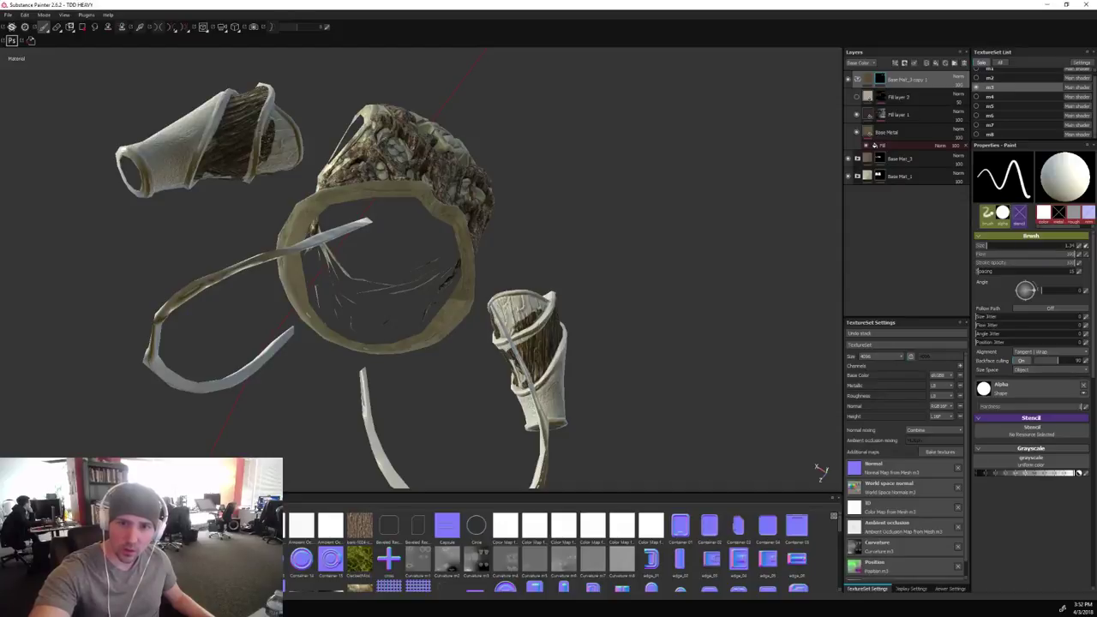
Fill the remaining unpainted patches on the back and underside panels of both forearm guards.
mouse_move(318, 58)
alt+mouse_down()
mouse_move(249, 135)
mouse_move(268, 239)
mouse_move(298, 242)
mouse_move(273, 242)
mouse_move(277, 254)
mouse_move(293, 246)
mouse_move(281, 258)
alt+mouse_up()
key(l)
click(284, 252)
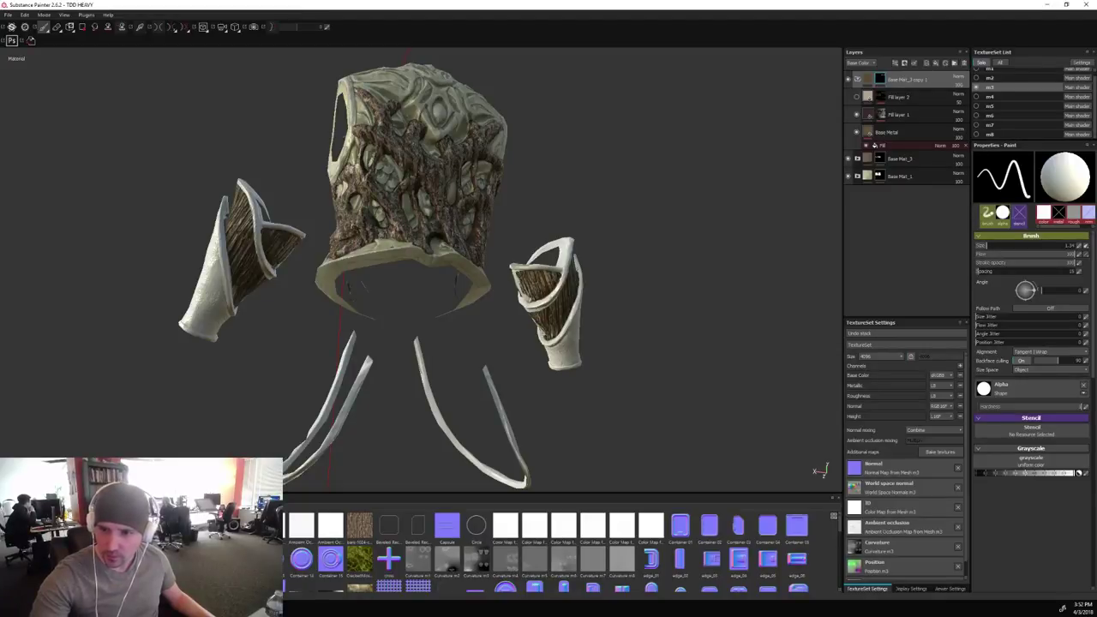
alt+drag(649, 277, 642, 226)
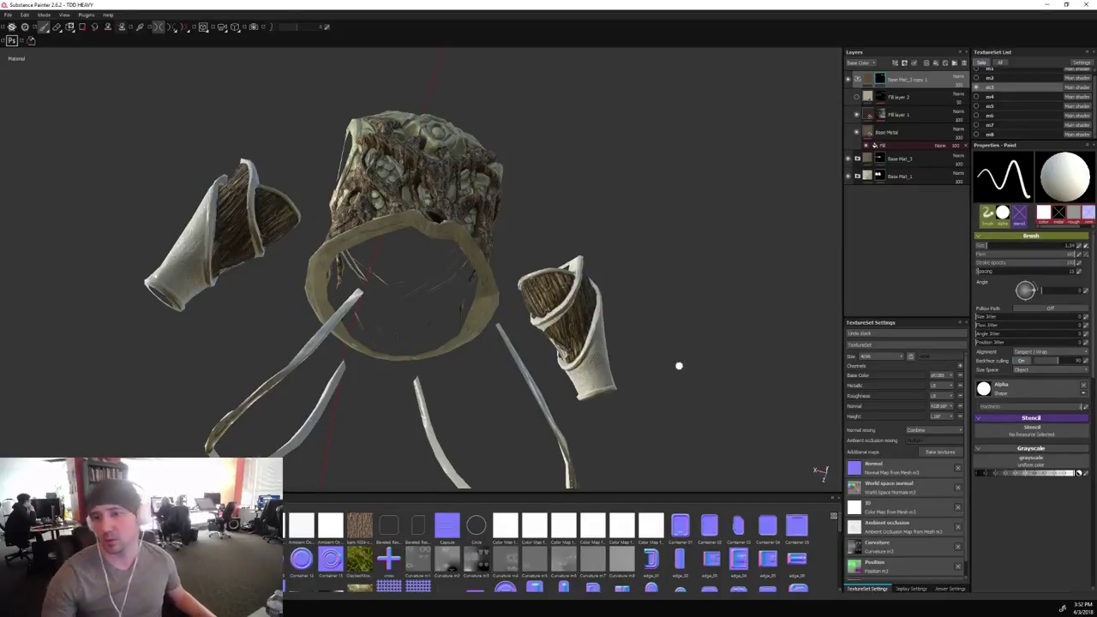
alt+drag(678, 365, 782, 308)
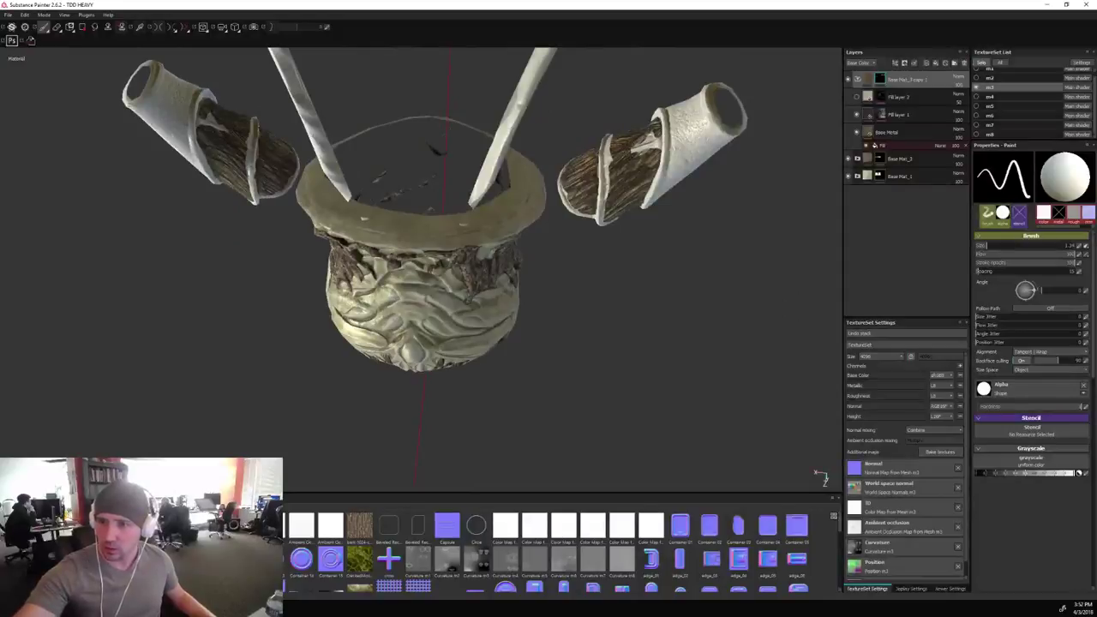
drag(627, 150, 651, 140)
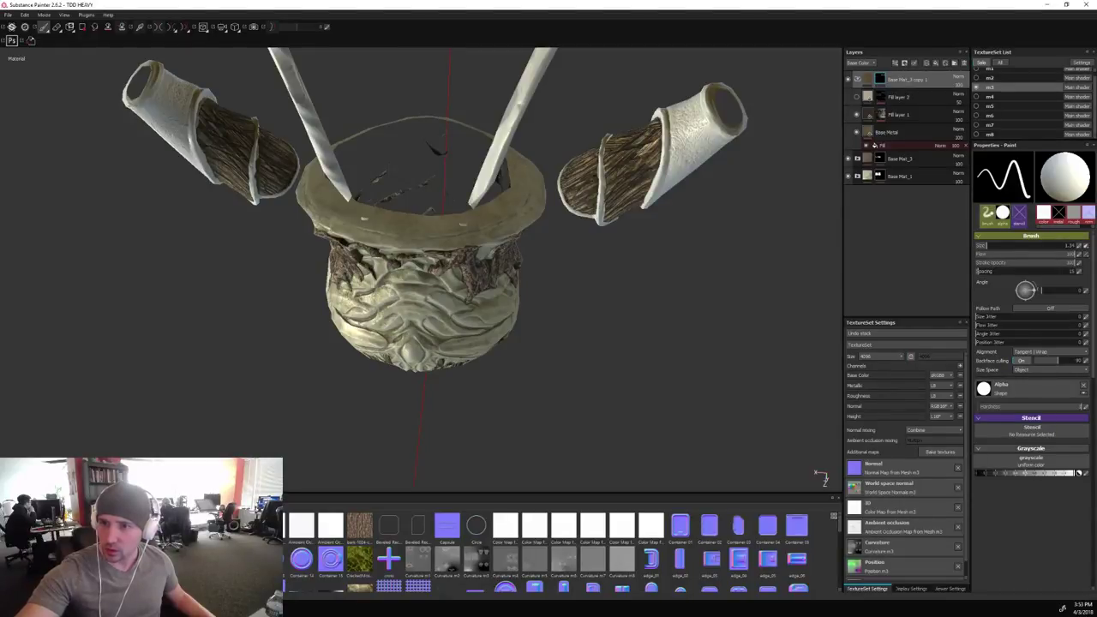
Inspect the painted forearm guards and chest plate from the back, underside and front.
alt+drag(657, 284, 606, 149)
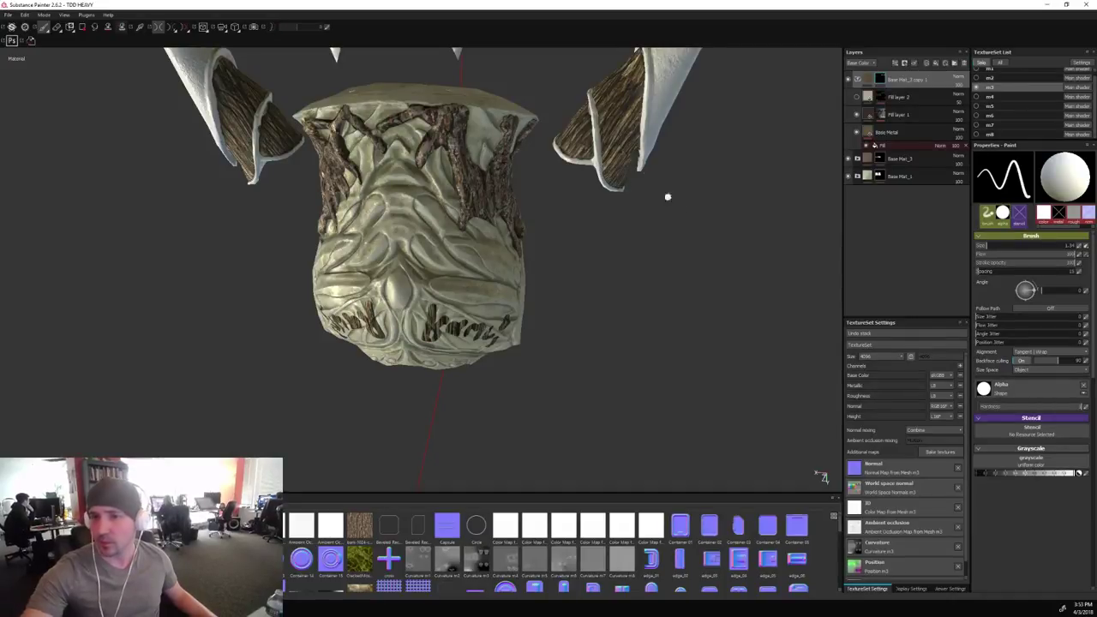
alt+drag(666, 191, 643, 360)
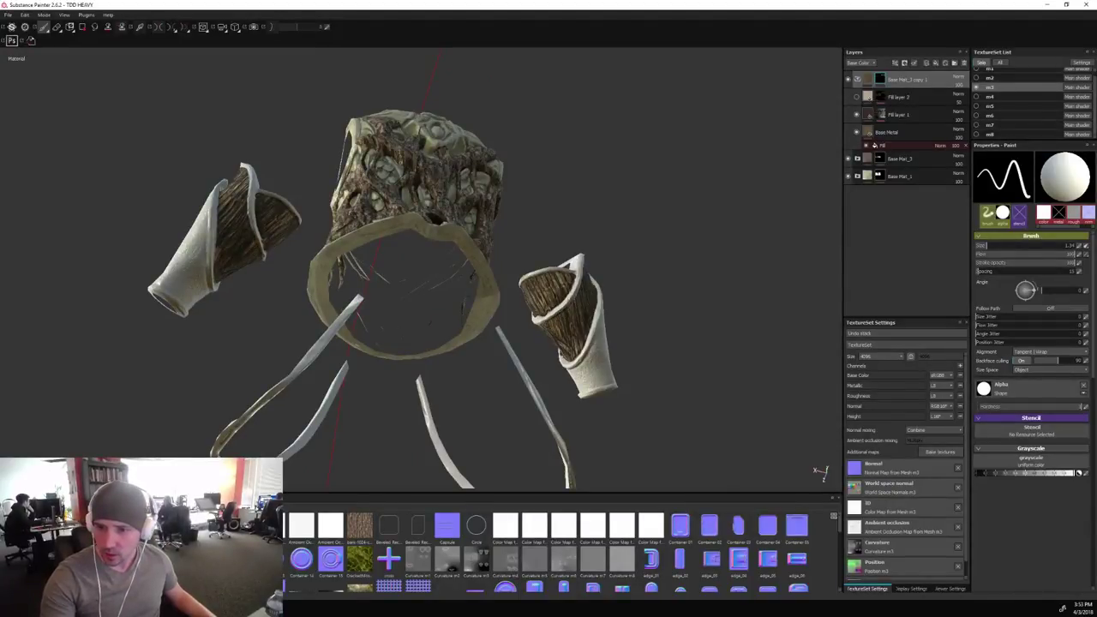
alt+drag(654, 265, 791, 284)
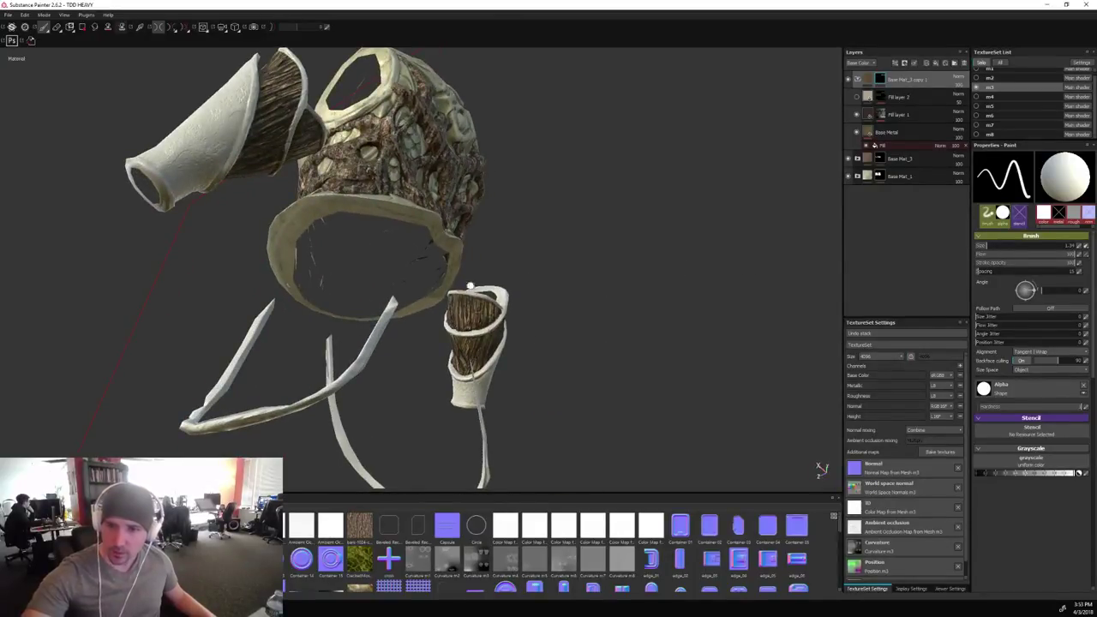
alt+drag(471, 287, 277, 359)
scroll(293, 312, down, 2)
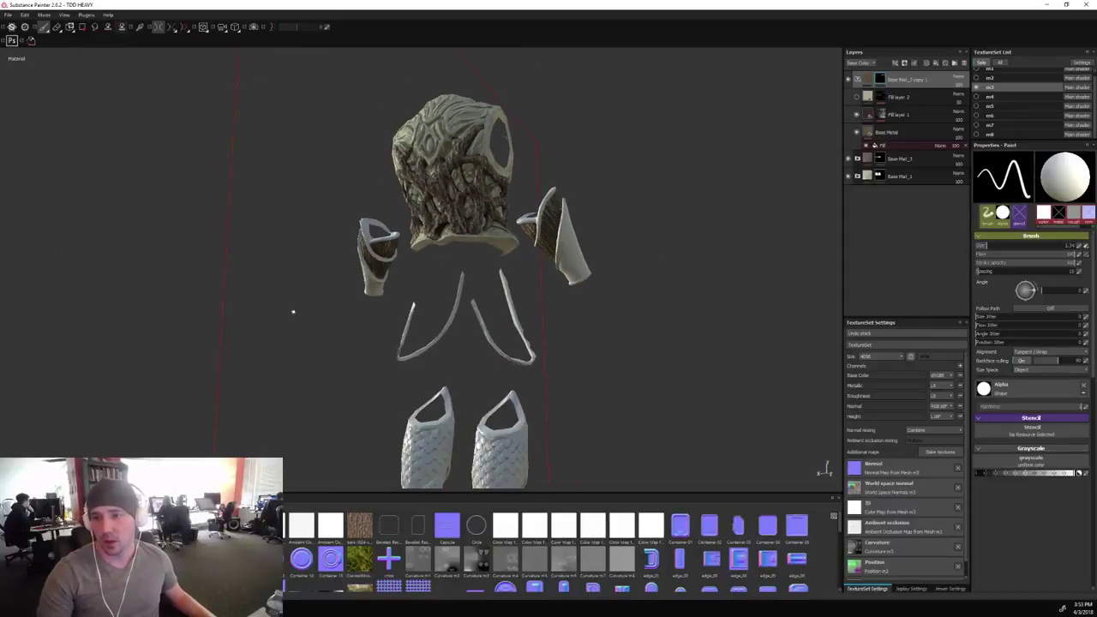
alt+drag(613, 260, 138, 313)
mouse_move(138, 314)
shift+right_down()
mouse_move(215, 296)
mouse_move(190, 286)
shift+right_up()
alt+drag(188, 286, 282, 301)
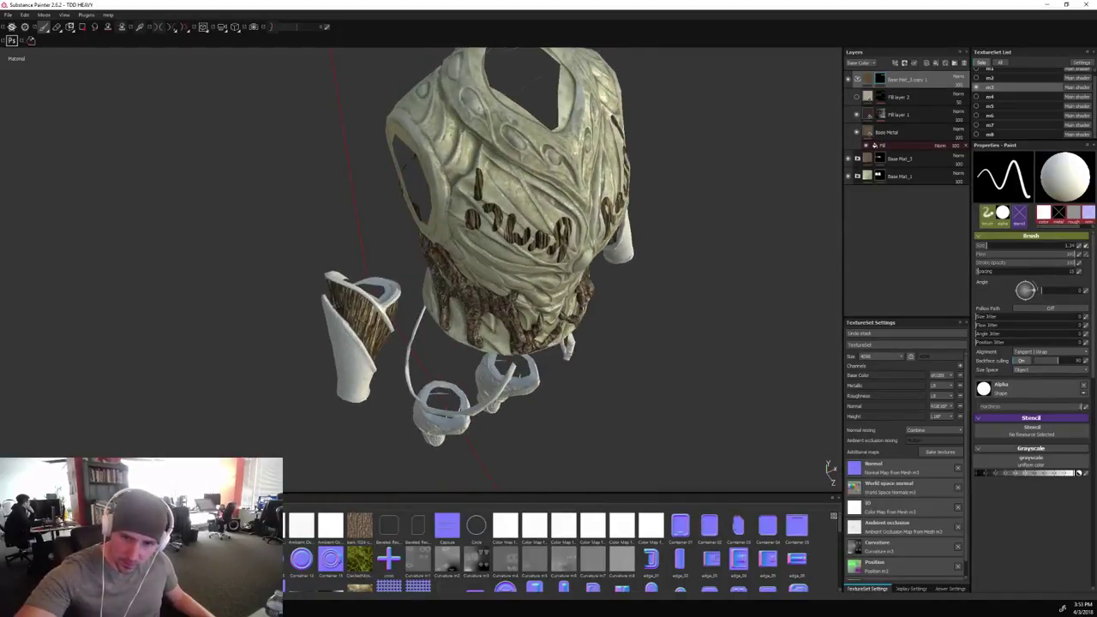
alt+drag(345, 448, 251, 391)
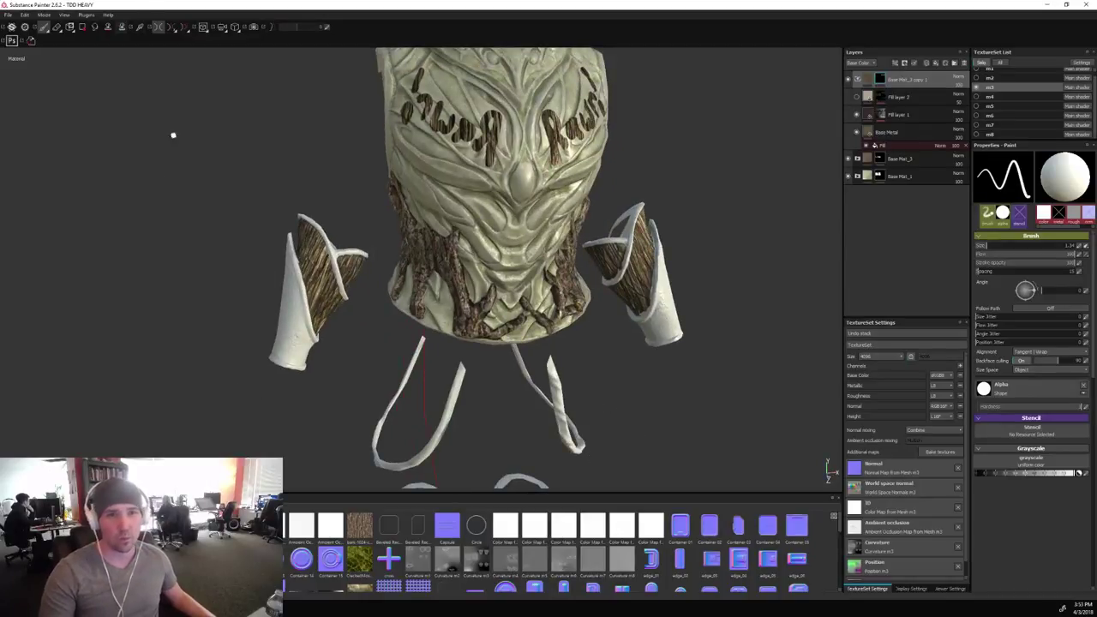
Activate Polygon Fill and examine the mesh wireframe around the forearm guard's wood panels and trim.
click(83, 27)
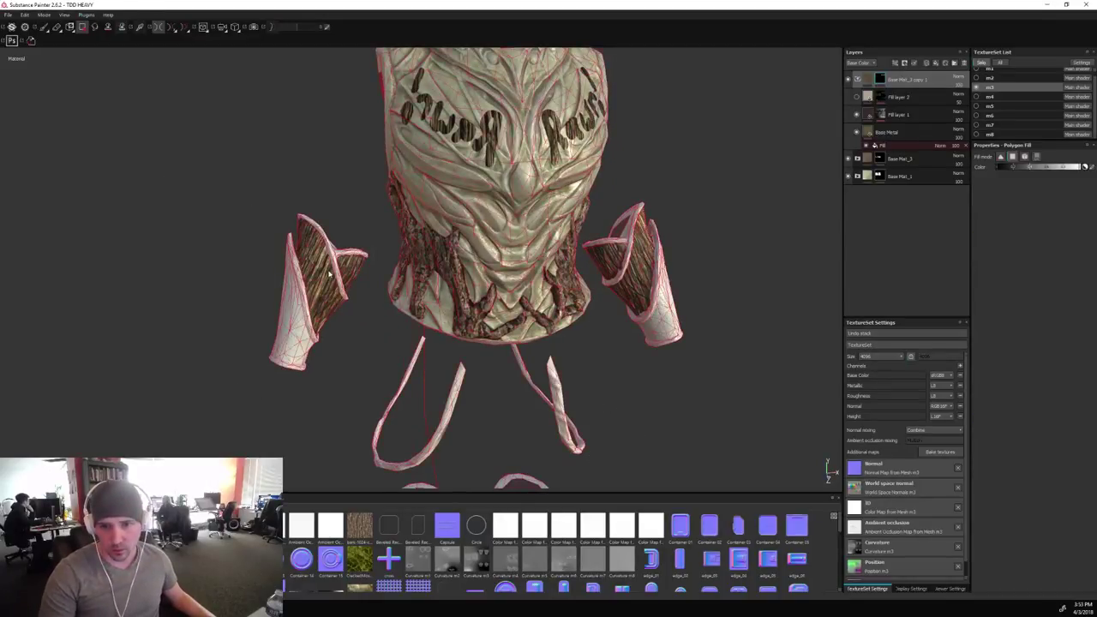
scroll(340, 269, up, 3)
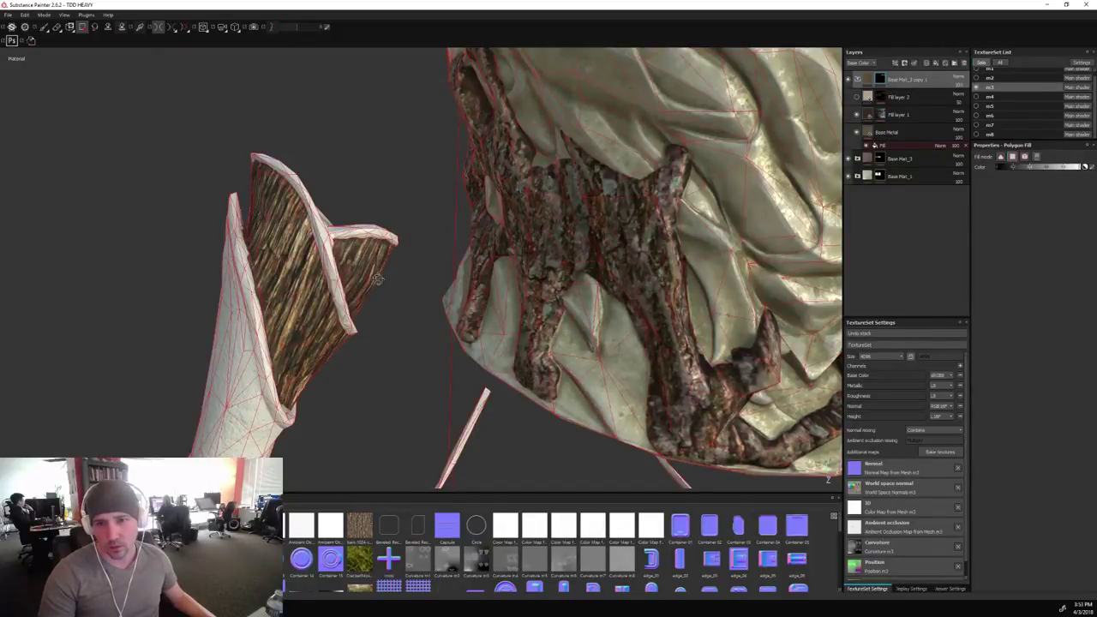
alt+drag(377, 281, 326, 277)
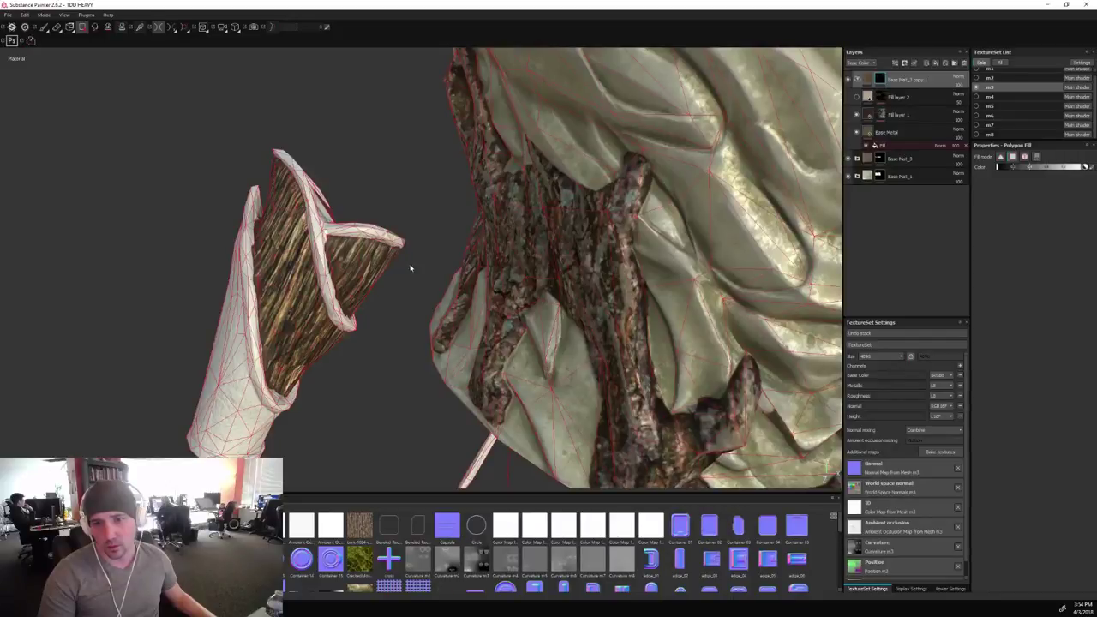
alt+drag(407, 286, 253, 182)
alt+drag(522, 290, 389, 301)
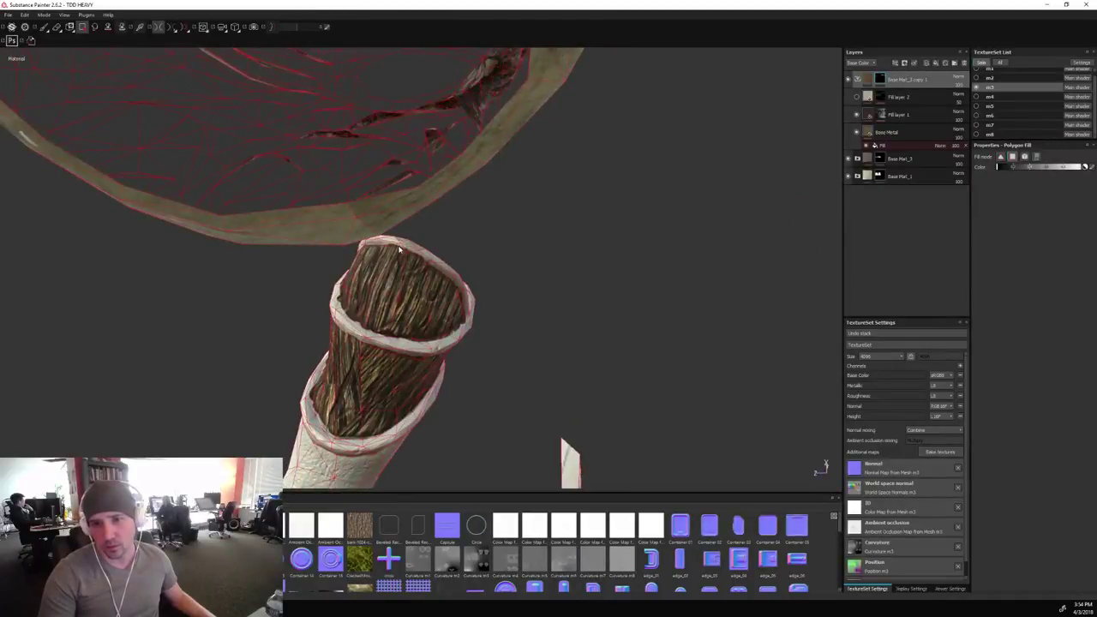
alt+drag(424, 262, 500, 227)
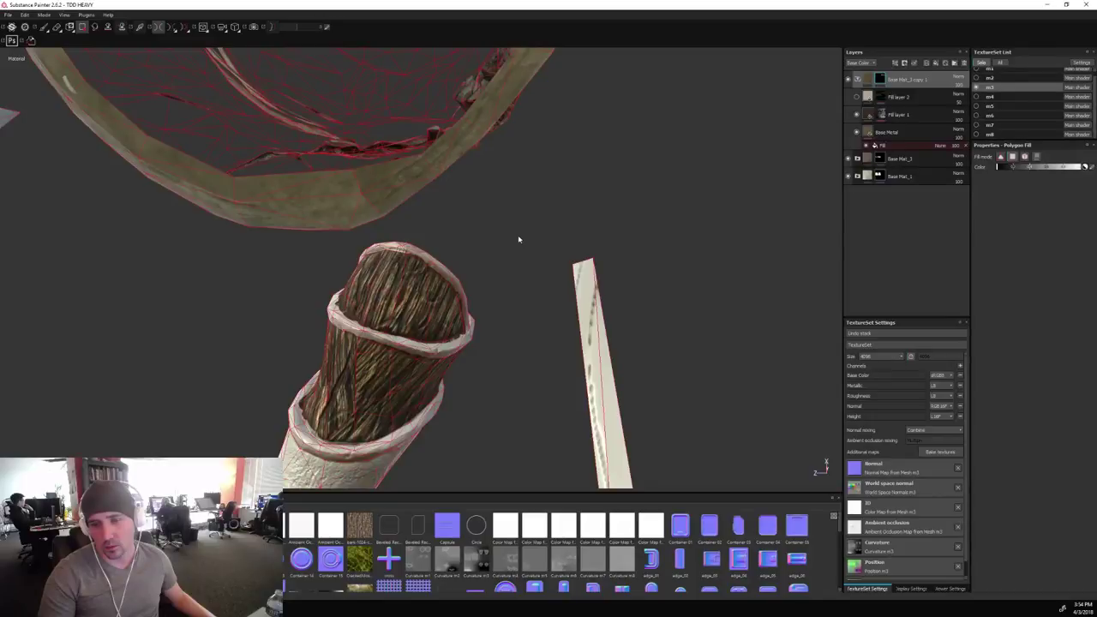
key(ctrl)
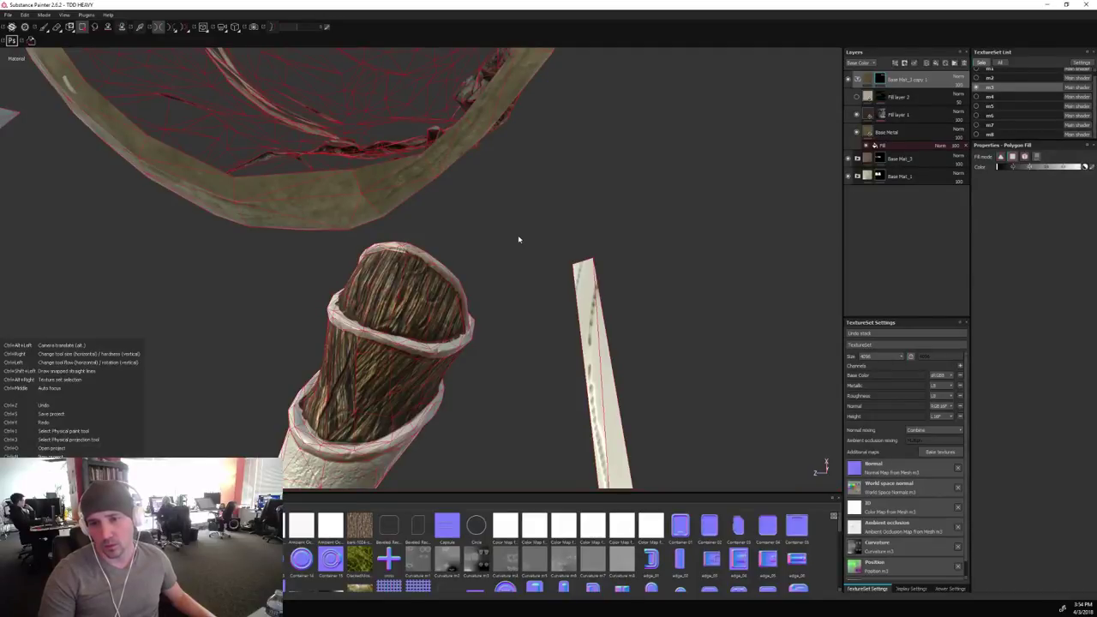
alt+drag(518, 239, 110, 230)
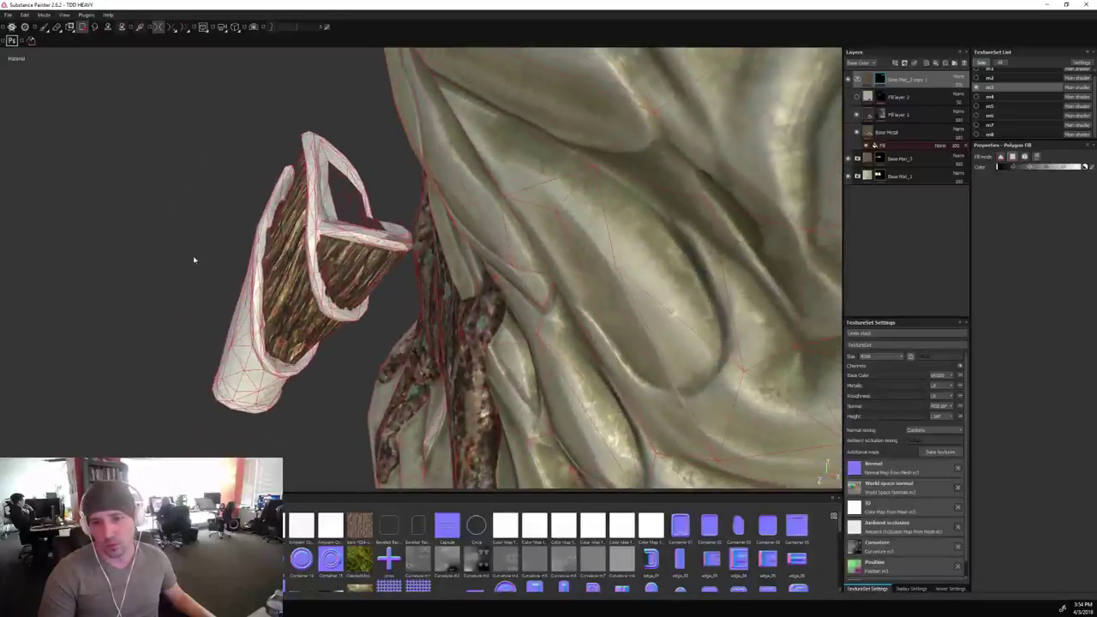
alt+drag(194, 260, 105, 245)
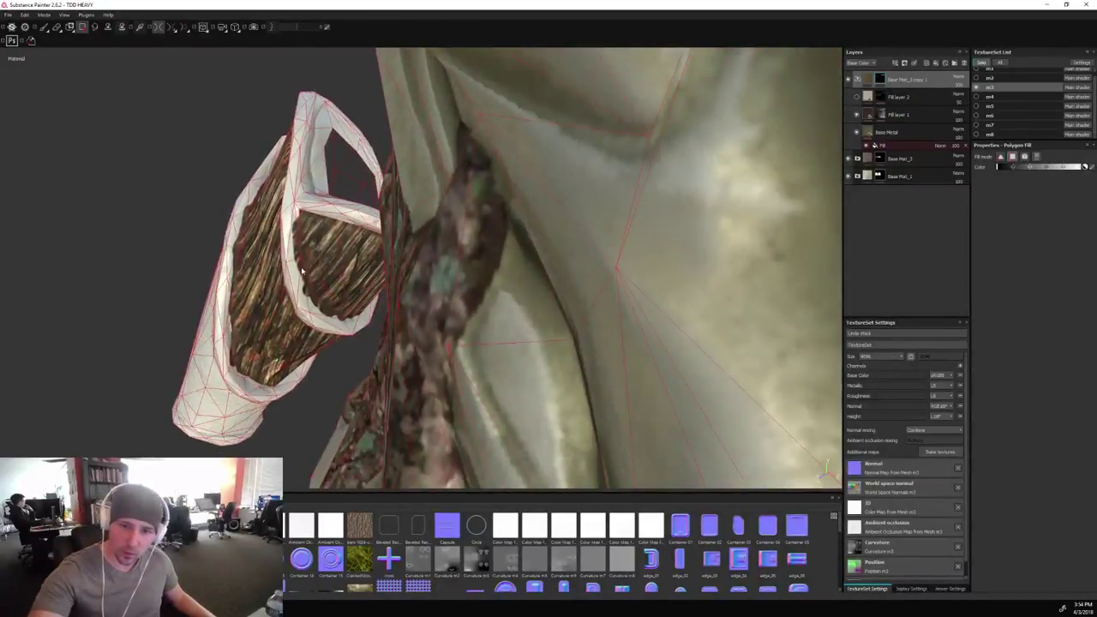
Erase the wood spilling onto the trim between the forearm guard's two recessed panels with a small black Paint brush.
click(45, 27)
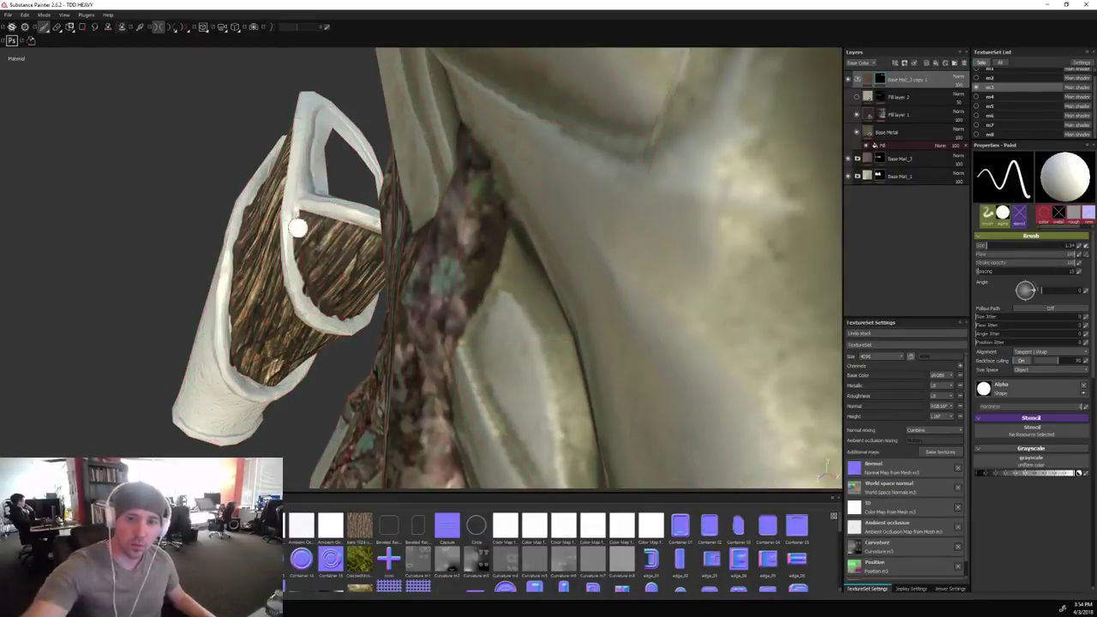
key(x)
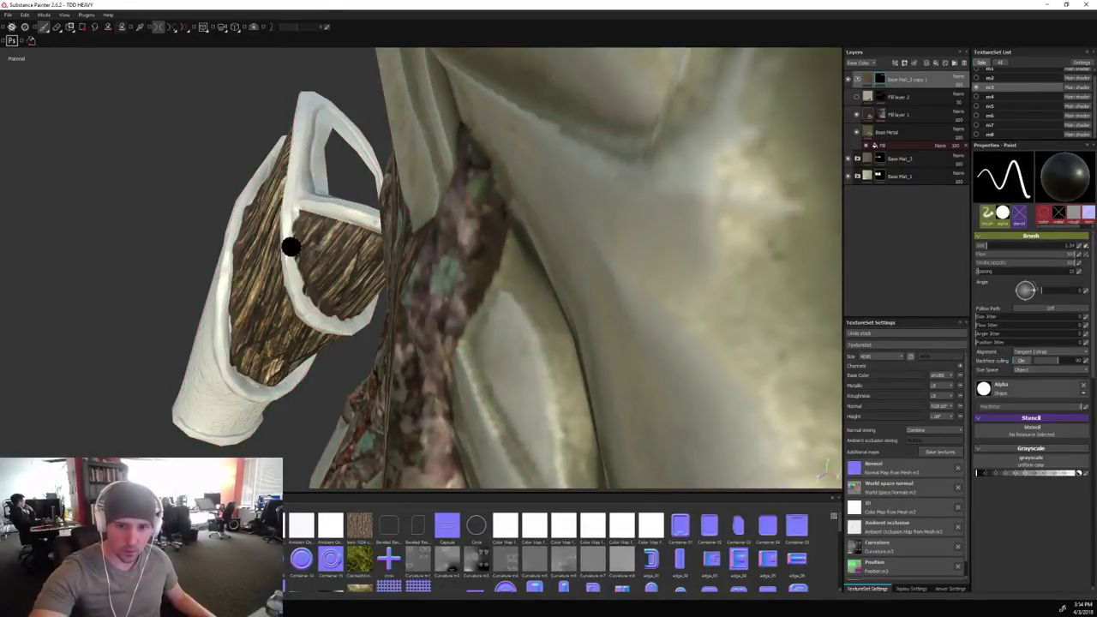
key(bracketleft)
key(bracketleft)
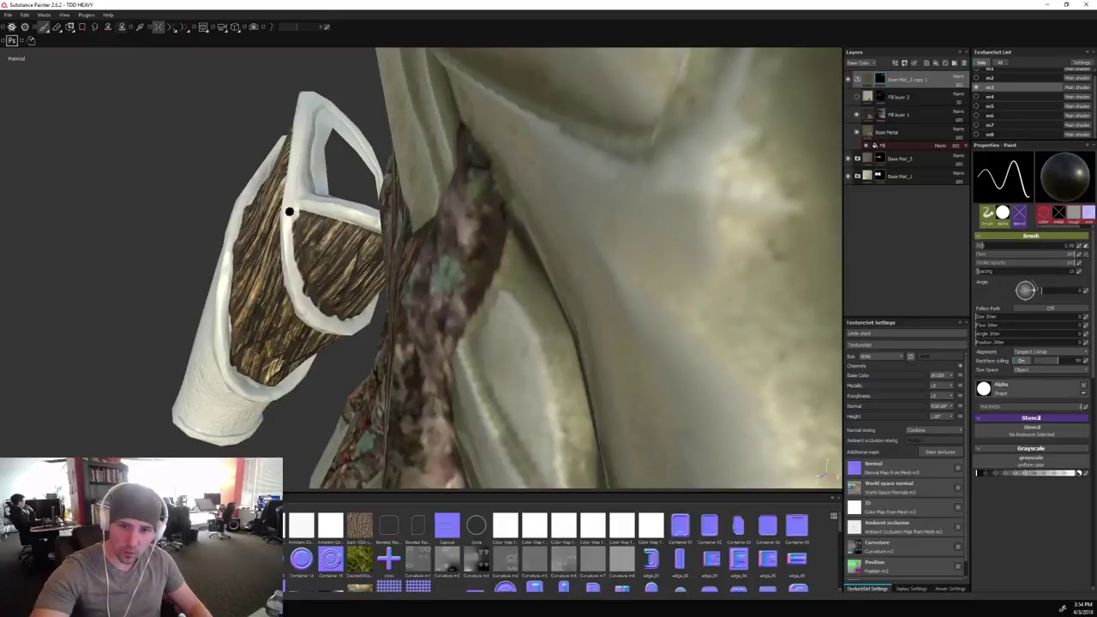
key(l)
drag(291, 240, 292, 249)
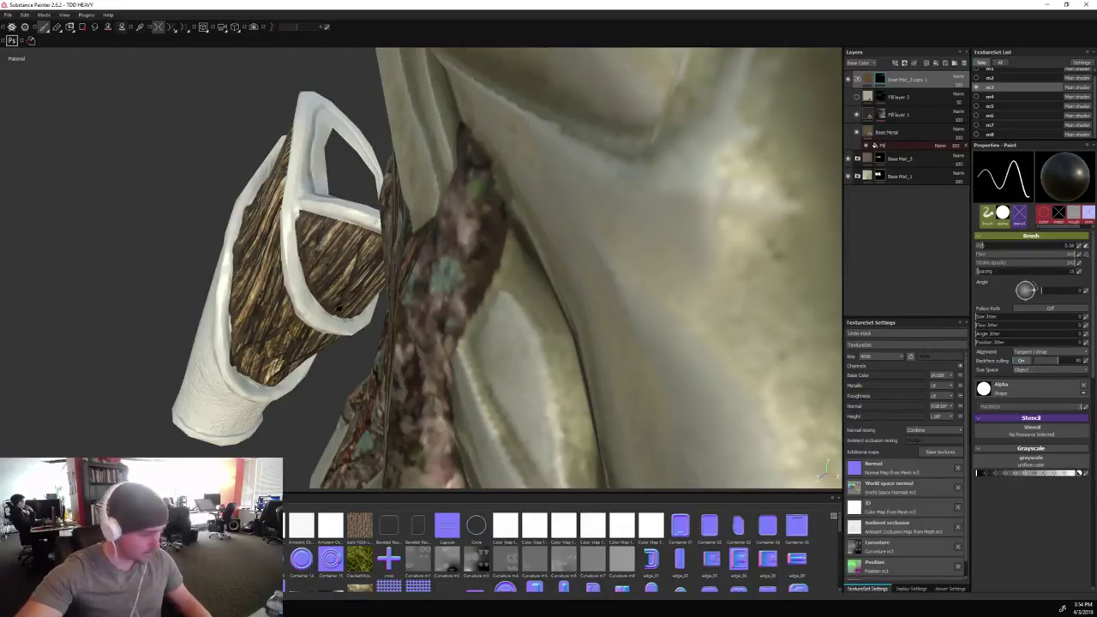
Refine the wood mask along the same forearm guard's outer rim and central ridge, alternating white and black paint.
key(x)
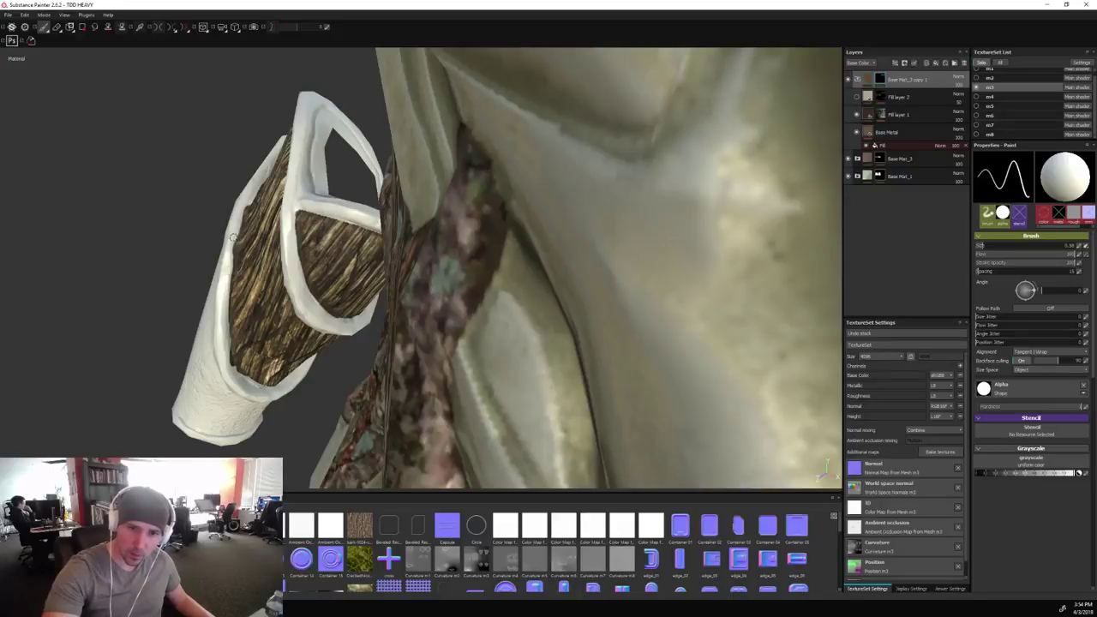
key(x)
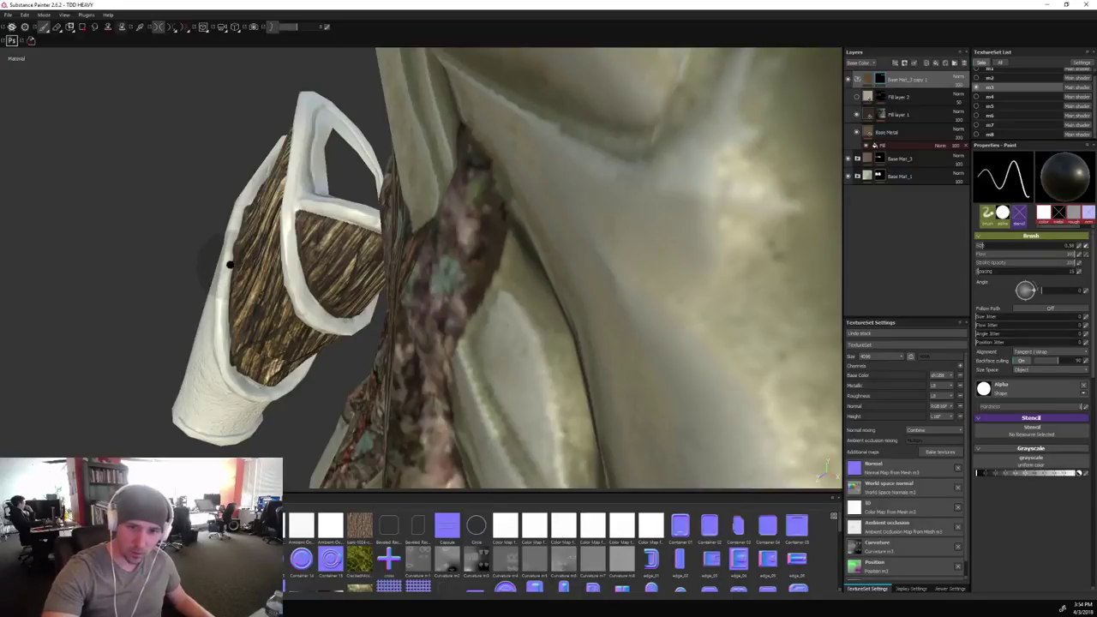
key(d)
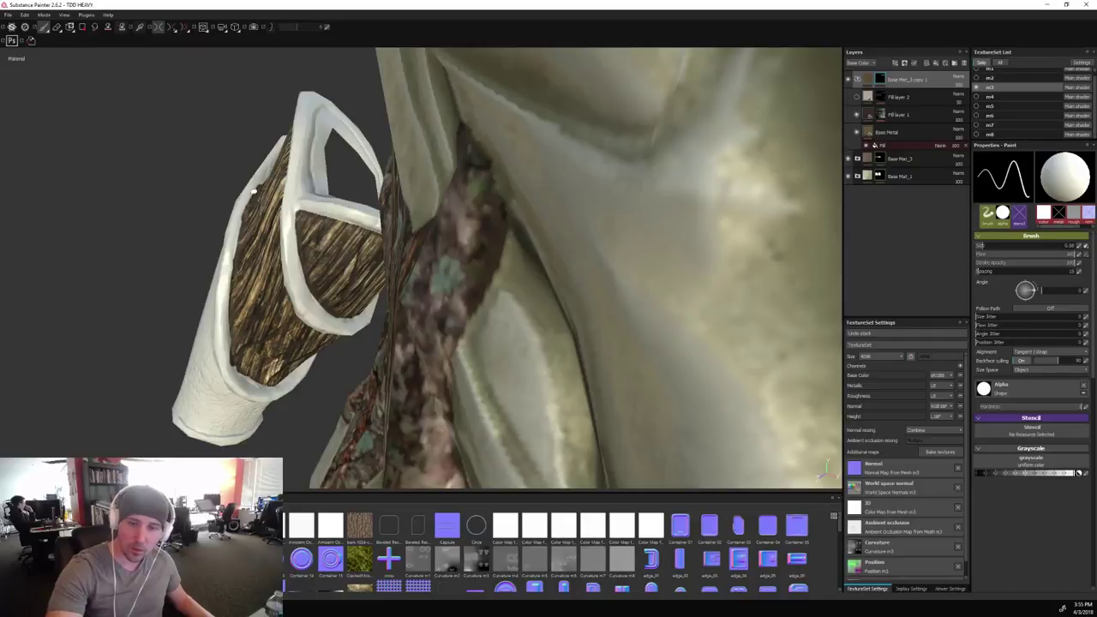
alt+drag(256, 194, 228, 165)
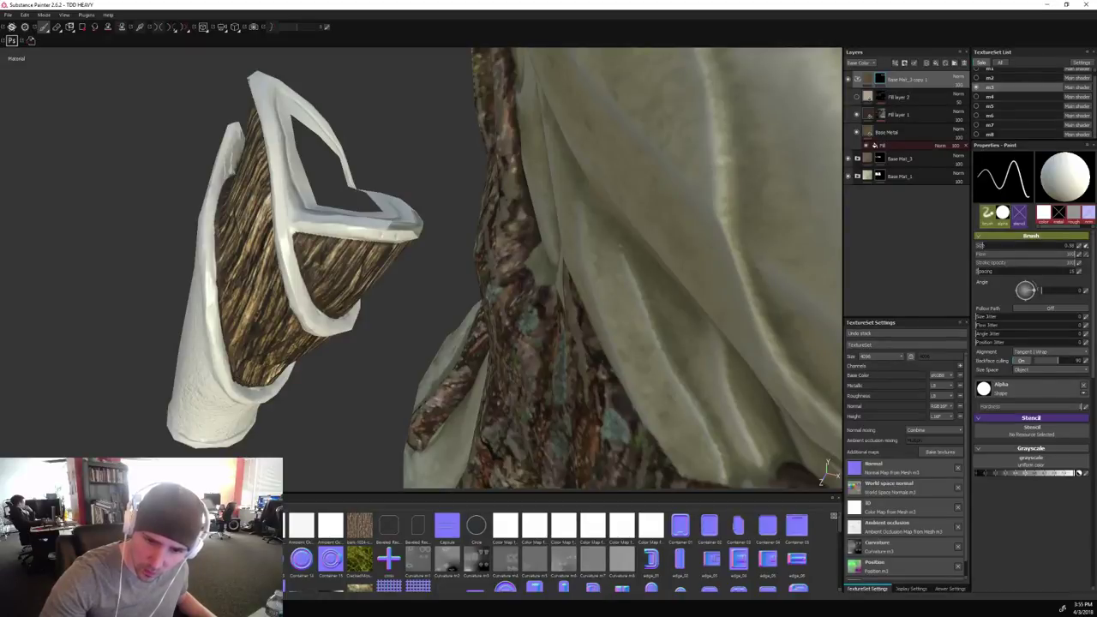
mouse_move(321, 421)
alt+mouse_down()
mouse_move(391, 403)
mouse_move(276, 382)
alt+mouse_up()
key(x)
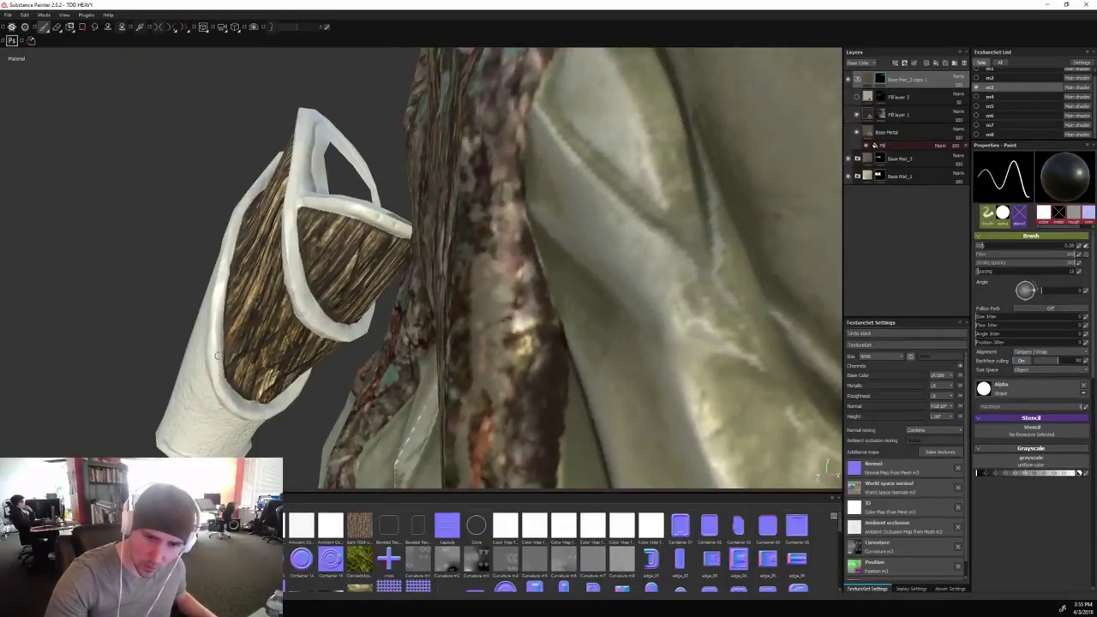
alt+drag(164, 311, 347, 269)
key(x)
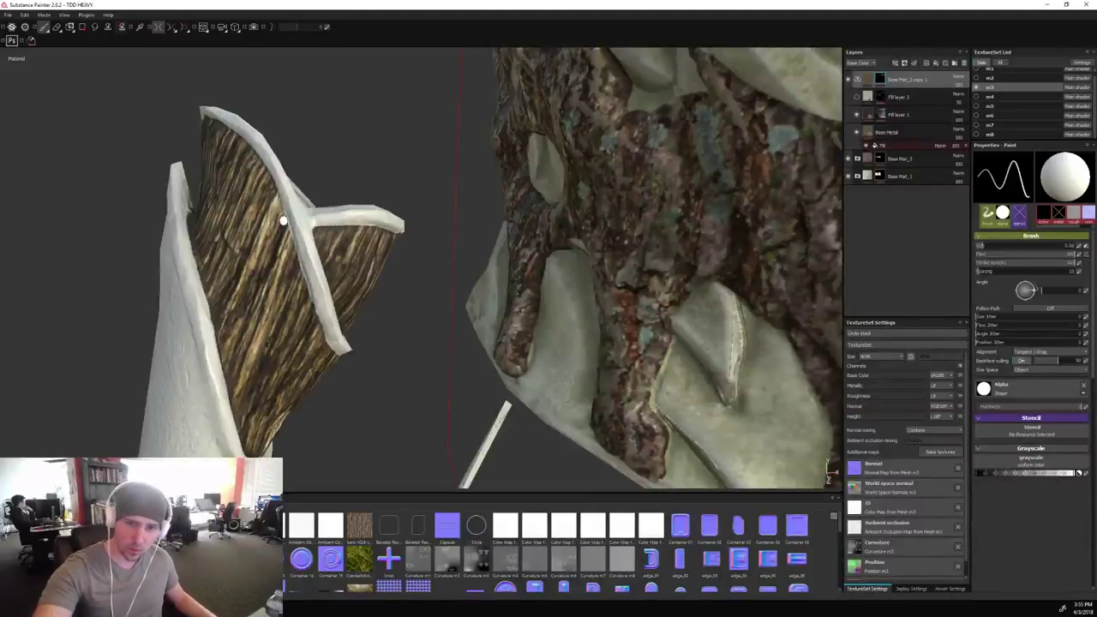
key(l)
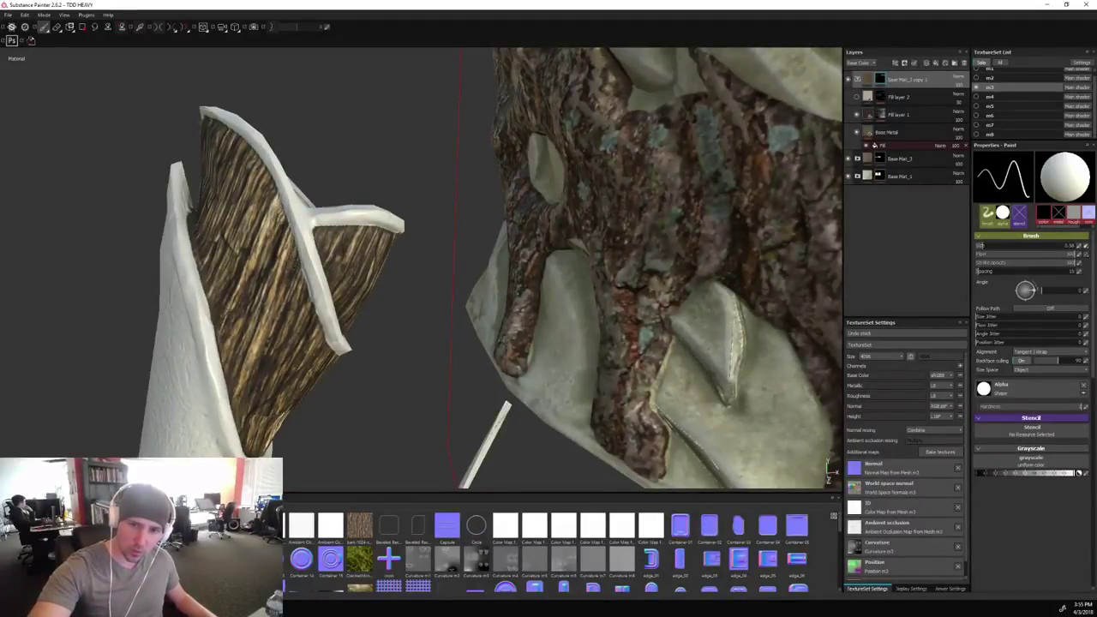
key(l)
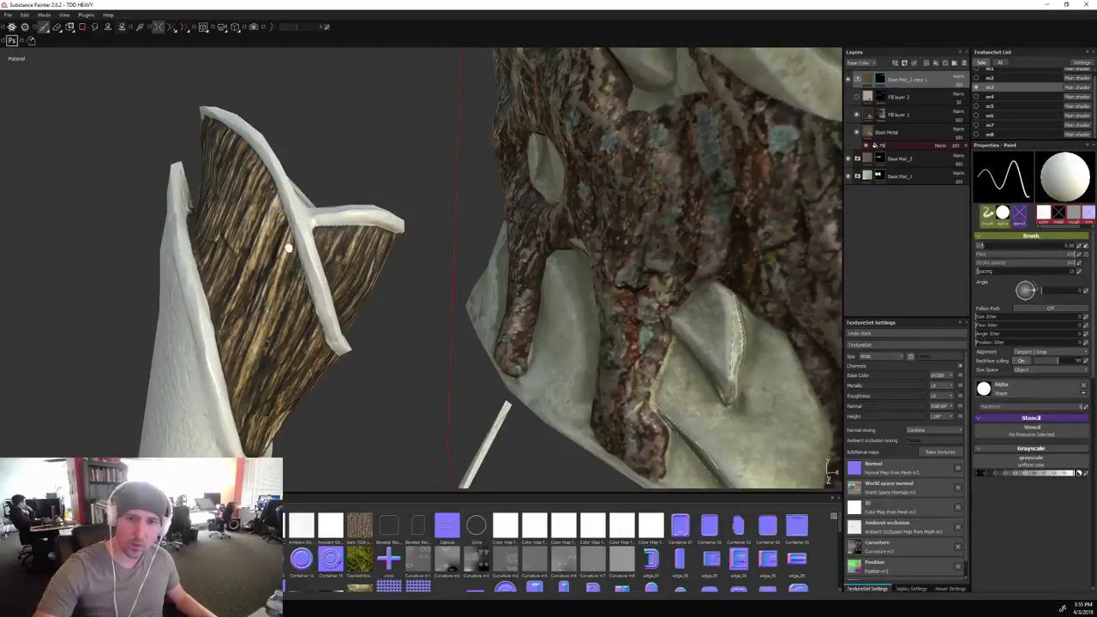
Fill the wood mask up to the rim on the outer side of the opposite forearm guard with white.
alt+right_drag(286, 248, 125, 334)
alt+drag(125, 335, 437, 319)
scroll(437, 319, up, 3)
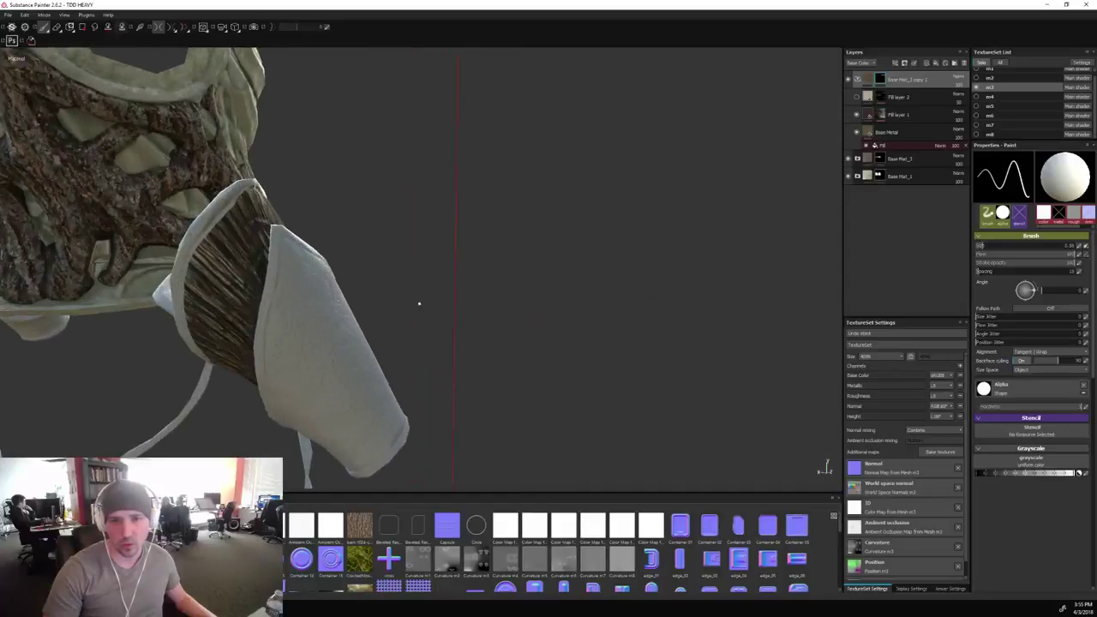
shift+right_drag(414, 292, 437, 250)
alt+drag(437, 251, 468, 239)
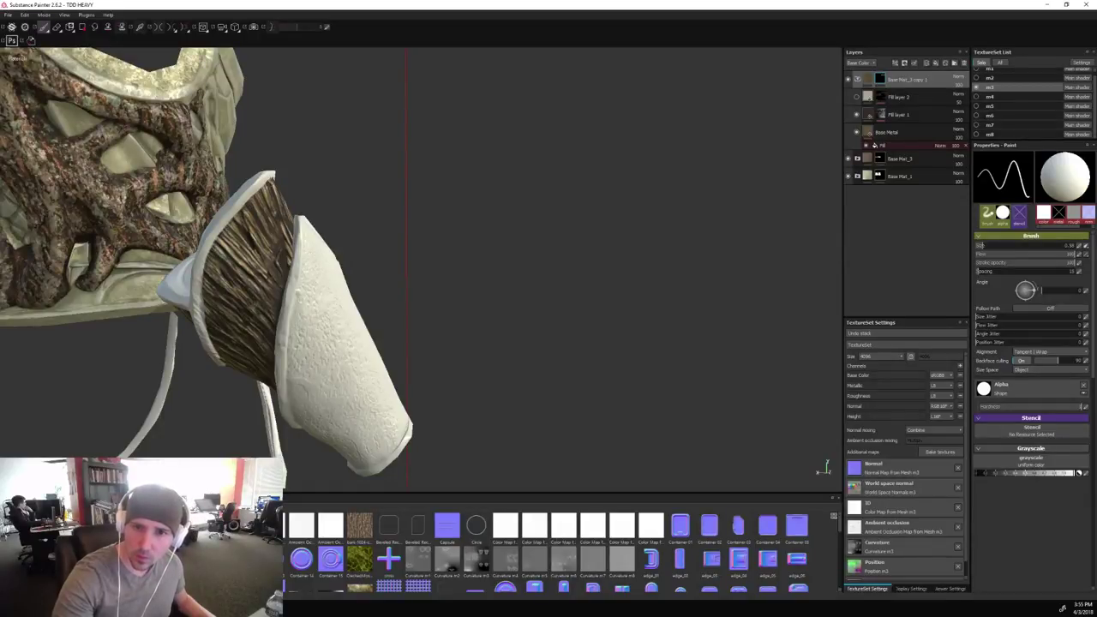
alt+drag(403, 180, 467, 120)
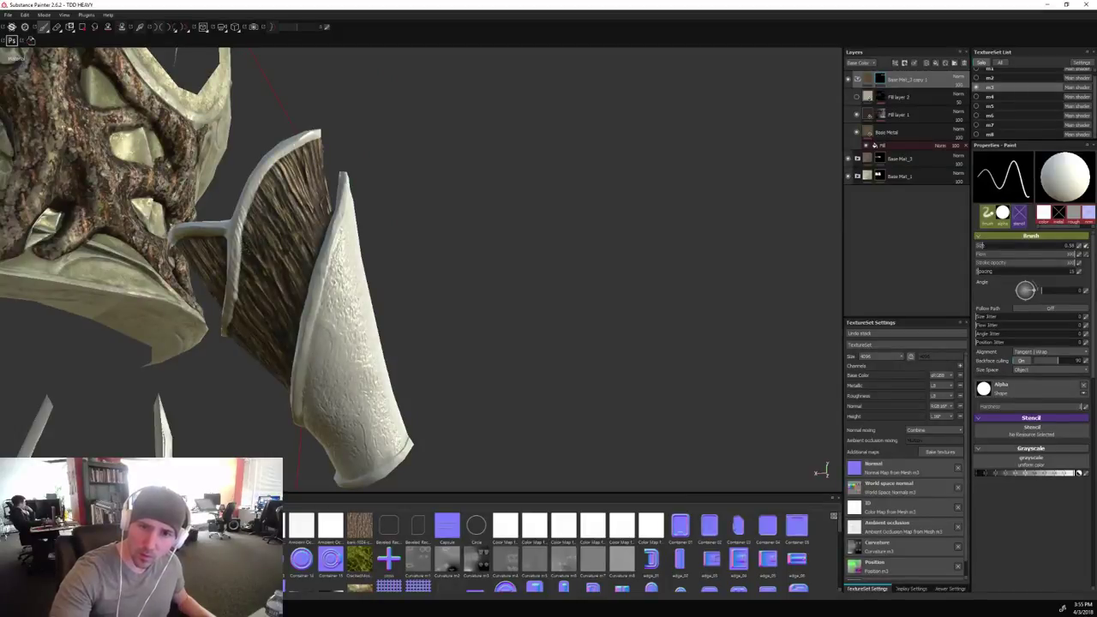
alt+drag(417, 174, 628, 167)
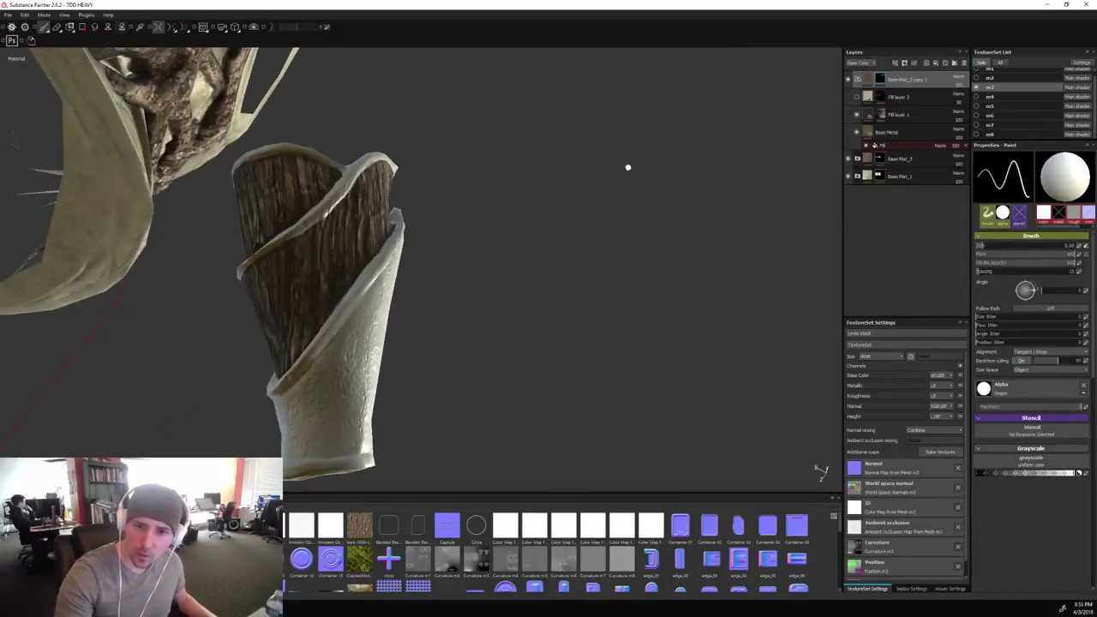
Erase the wood overlapping that forearm guard's trim on its inner side and around the top opening with black.
key(x)
key(l)
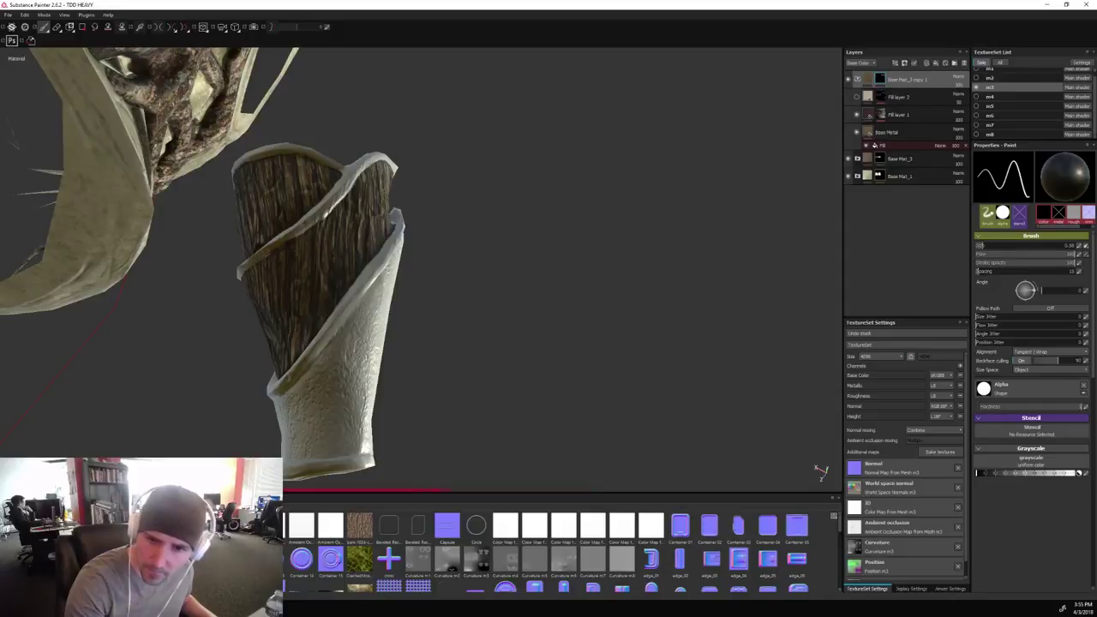
alt+drag(497, 225, 599, 283)
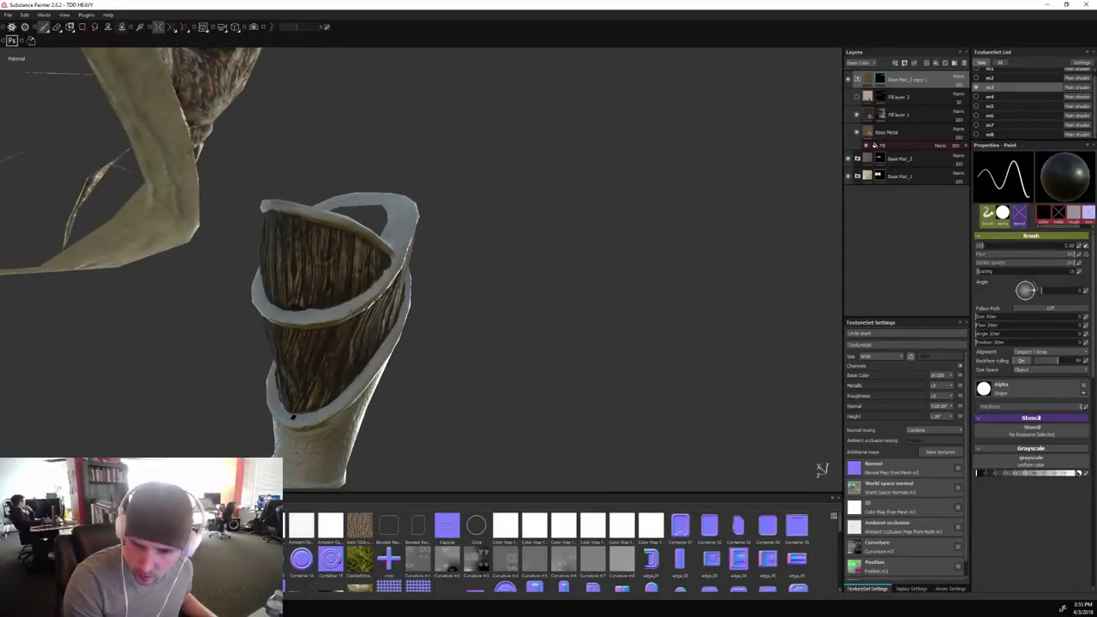
alt+drag(509, 380, 412, 445)
alt+drag(441, 240, 445, 271)
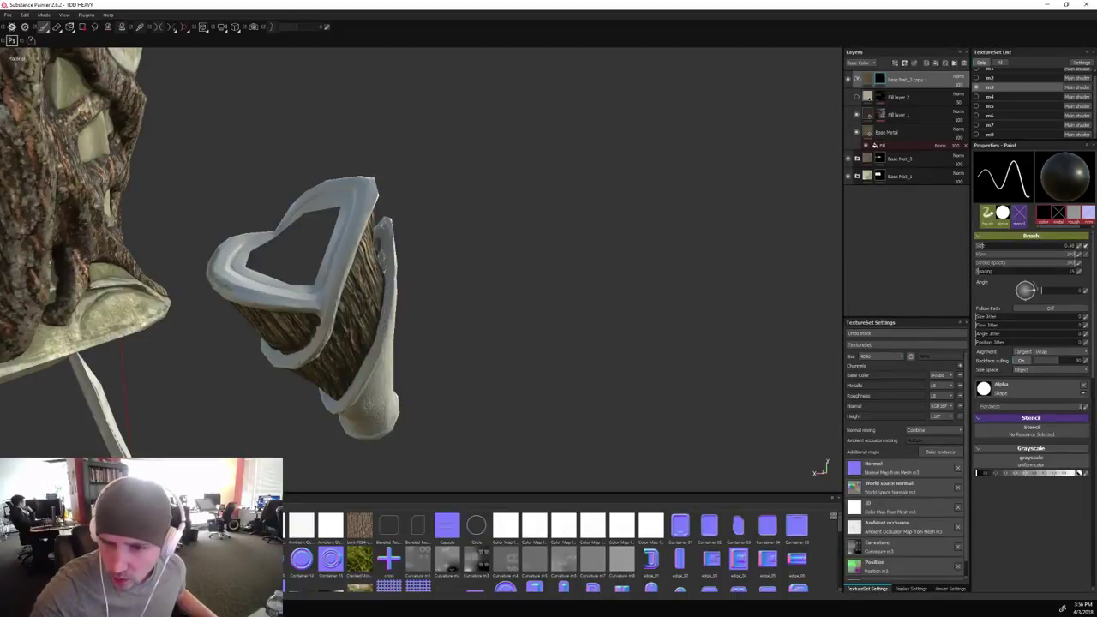
alt+drag(454, 257, 411, 317)
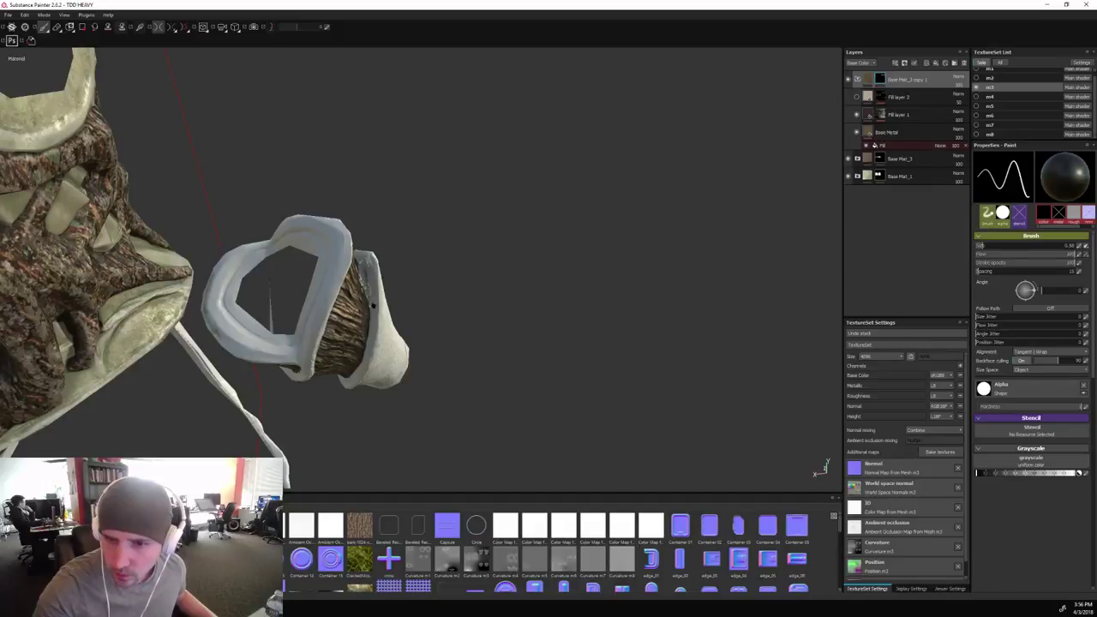
alt+drag(412, 241, 421, 177)
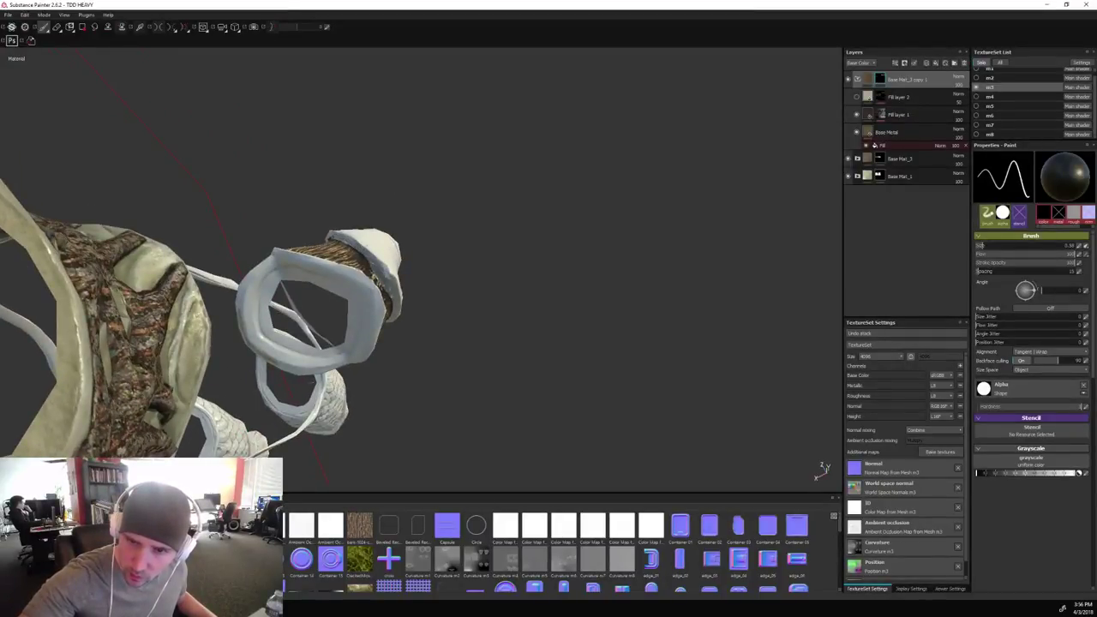
Touch up the missed wood along the first forearm guard's panel edges with the small white brush.
alt+drag(375, 280, 905, 164)
key(x)
key(l)
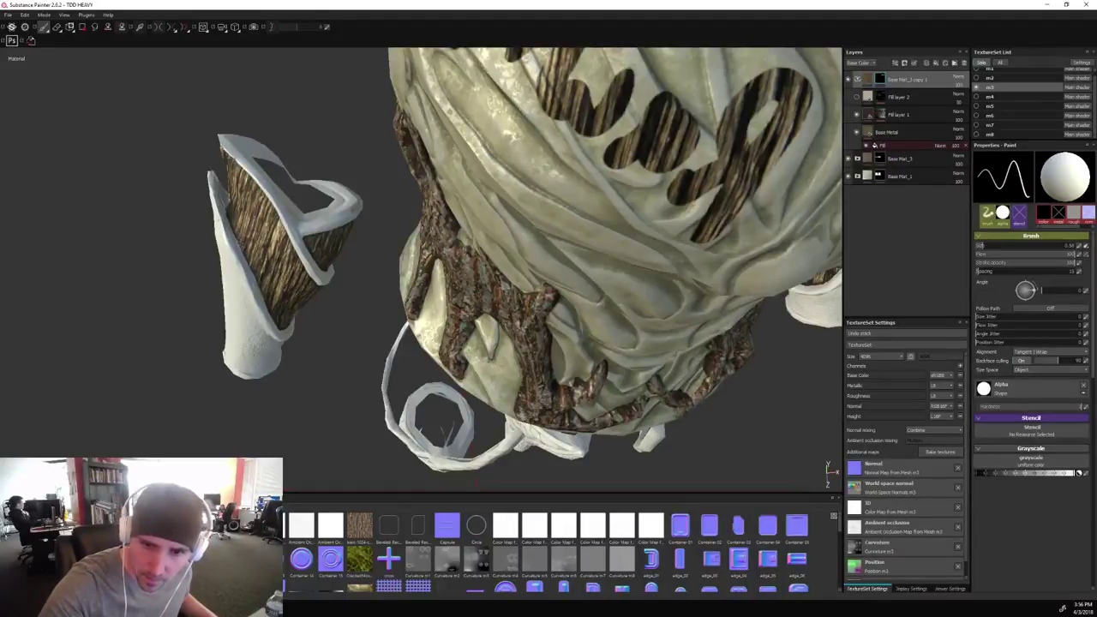
alt+drag(236, 235, 350, 328)
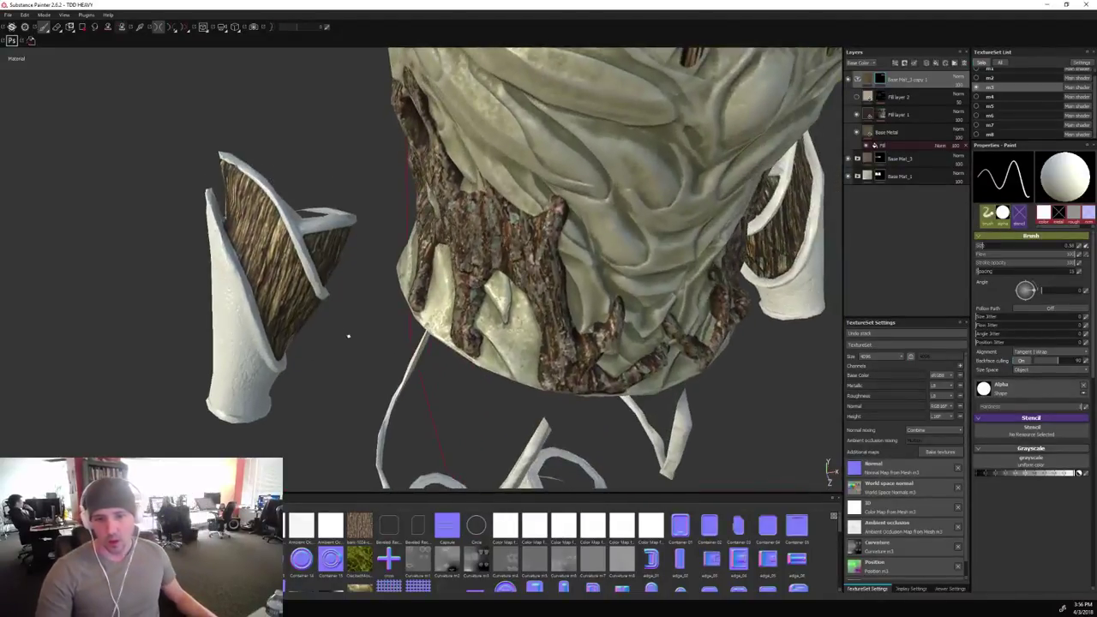
Erase the stray wood patches from the front of the chest plate with a greatly enlarged black brush.
scroll(347, 341, down, 5)
mouse_move(636, 120)
alt+mouse_down()
mouse_move(622, 161)
mouse_move(654, 137)
alt+mouse_up()
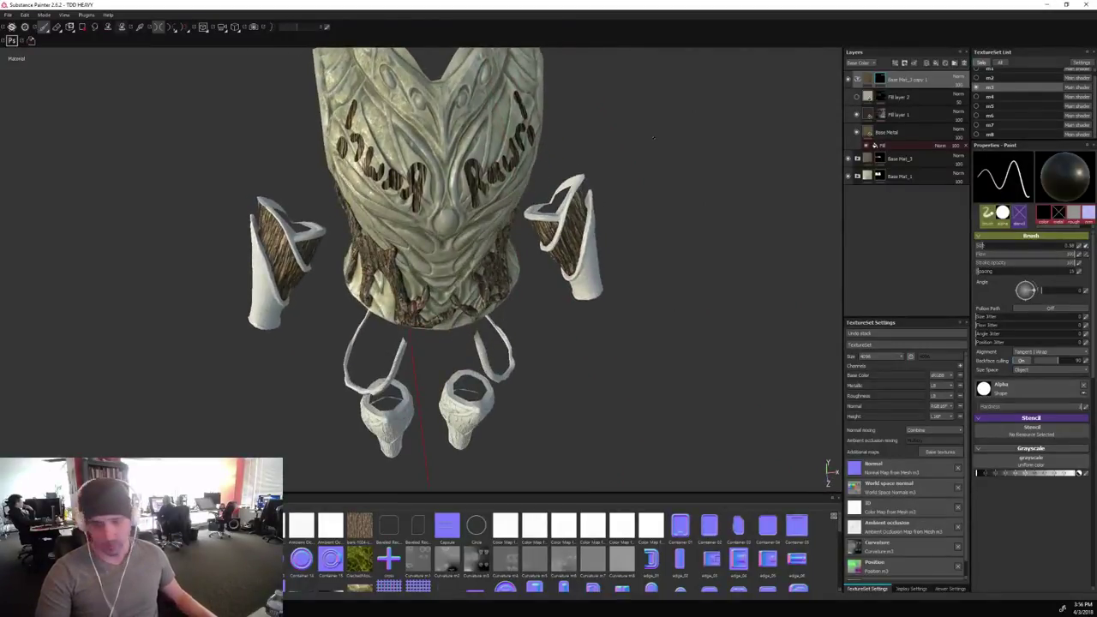
key(bracketright)
key(bracketright)
key(bracketright)
key(bracketright)
key(bracketright)
key(bracketright)
key(bracketright)
key(bracketright)
key(bracketright)
key(bracketright)
key(bracketright)
key(bracketright)
key(bracketright)
key(bracketright)
key(bracketright)
key(bracketright)
key(bracketright)
key(bracketright)
key(bracketright)
key(bracketright)
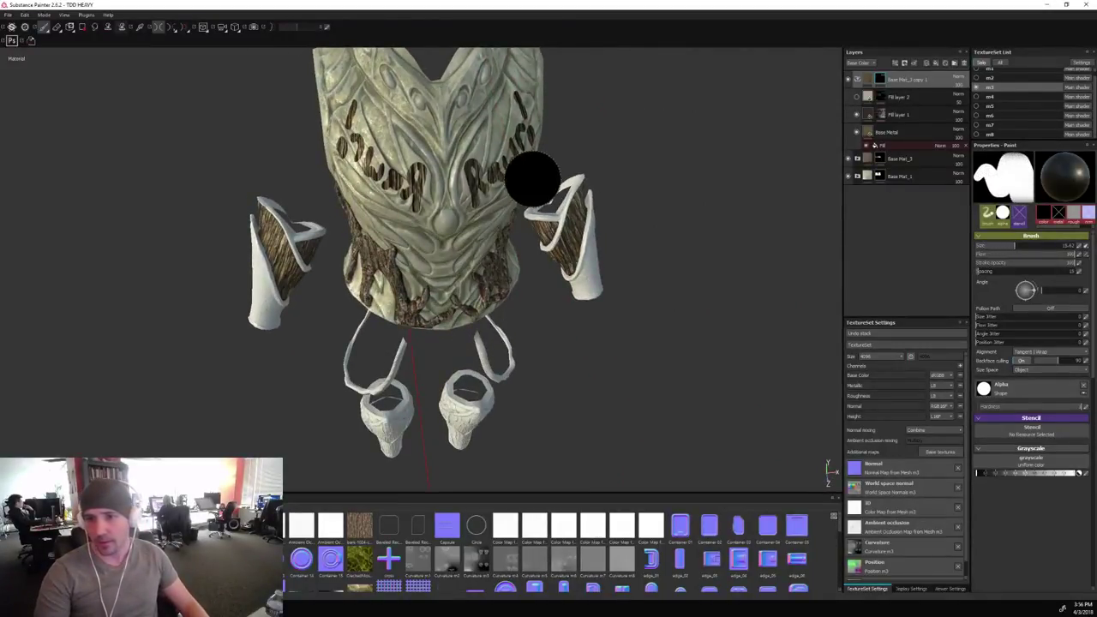
drag(494, 180, 503, 129)
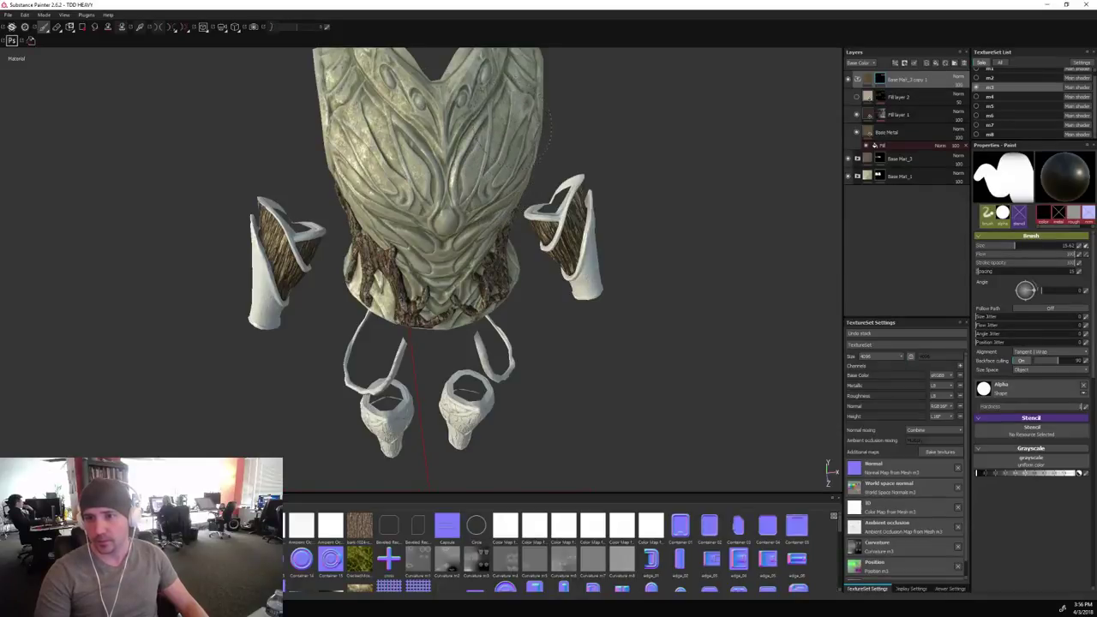
Make Fill layer 2 visible and set the mask brush to white at a smaller size.
mouse_move(674, 203)
alt+mouse_down()
mouse_move(706, 154)
mouse_move(678, 169)
alt+mouse_up()
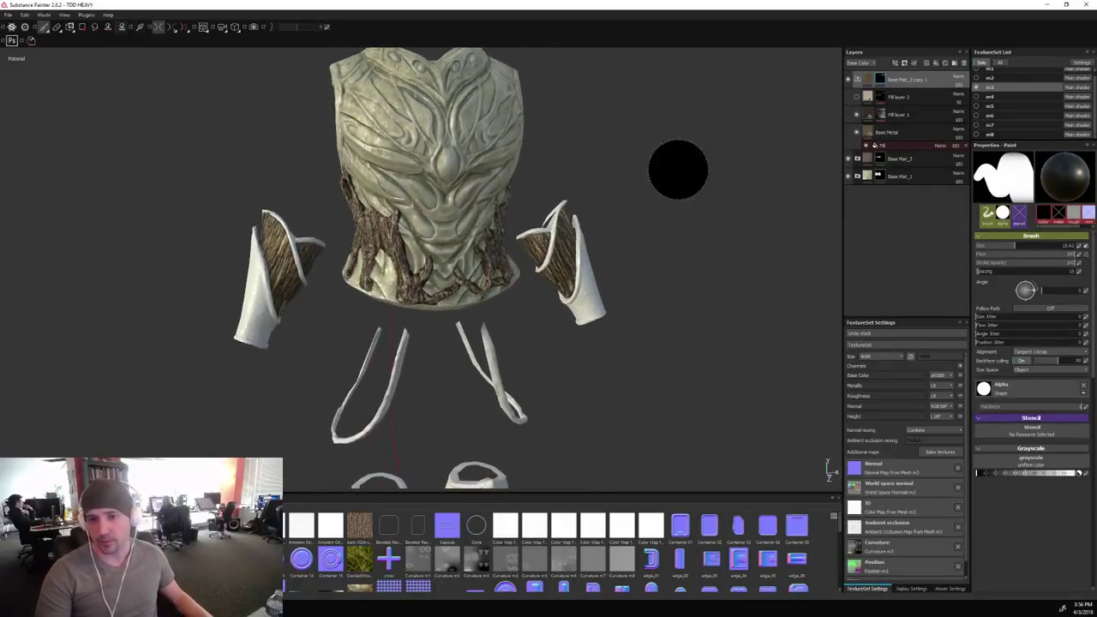
scroll(664, 173, down, 3)
mouse_move(665, 264)
alt+mouse_down()
mouse_move(454, 248)
mouse_move(588, 231)
mouse_move(466, 249)
alt+mouse_up()
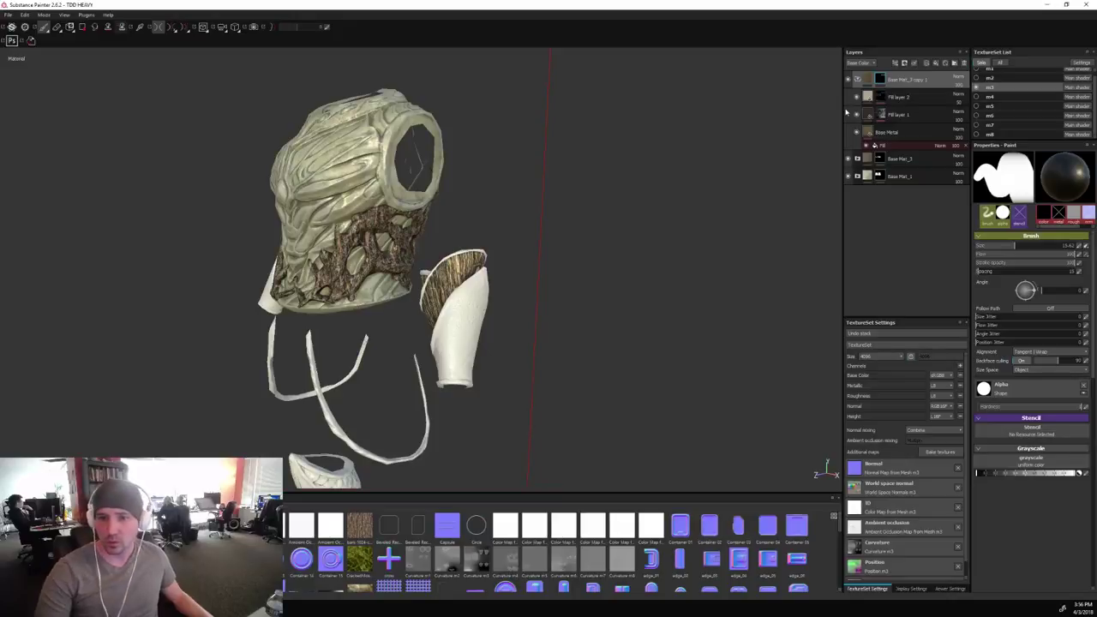
alt+drag(600, 318, 644, 312)
shift+right_drag(643, 311, 628, 308)
key(x)
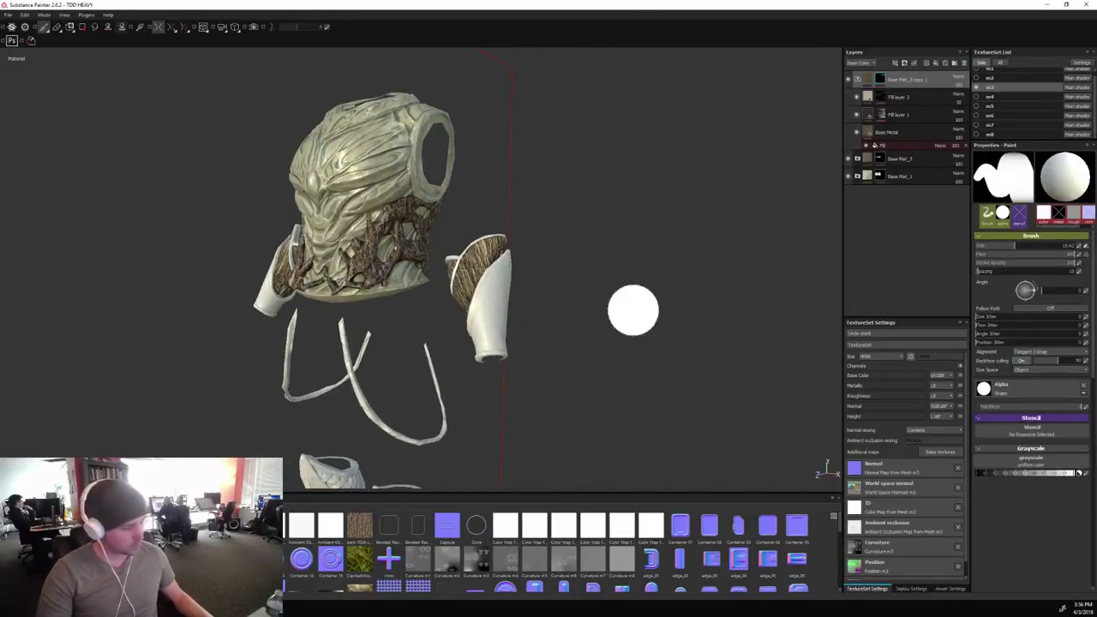
key(bracketleft)
key(bracketleft)
key(bracketleft)
key(bracketleft)
key(bracketleft)
key(bracketleft)
key(bracketleft)
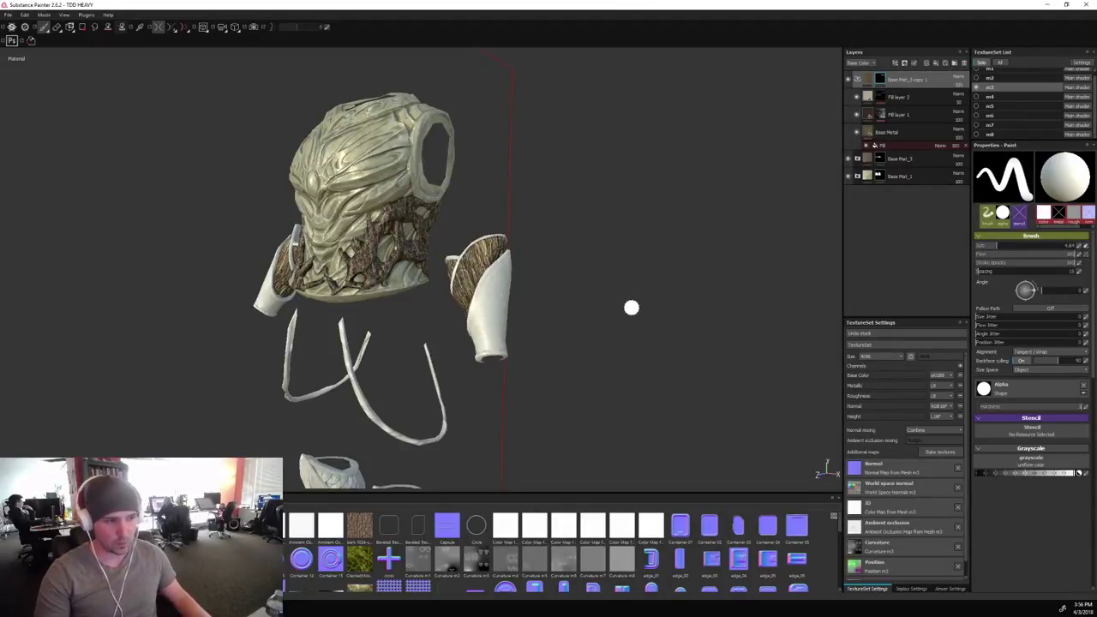
Lighten the base color of Fill layer 2 to a pale tan with RGB 0.608, 0.532, 0.406.
mouse_move(637, 277)
alt+mouse_down()
mouse_move(646, 286)
mouse_move(678, 275)
mouse_move(699, 253)
alt+mouse_up()
click(864, 93)
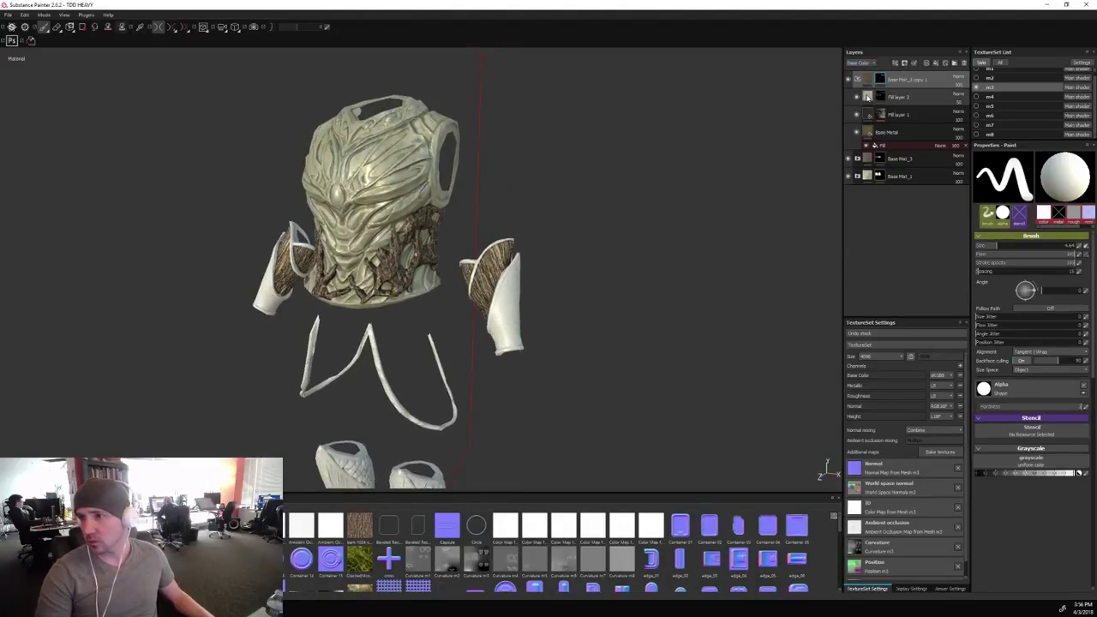
click(989, 295)
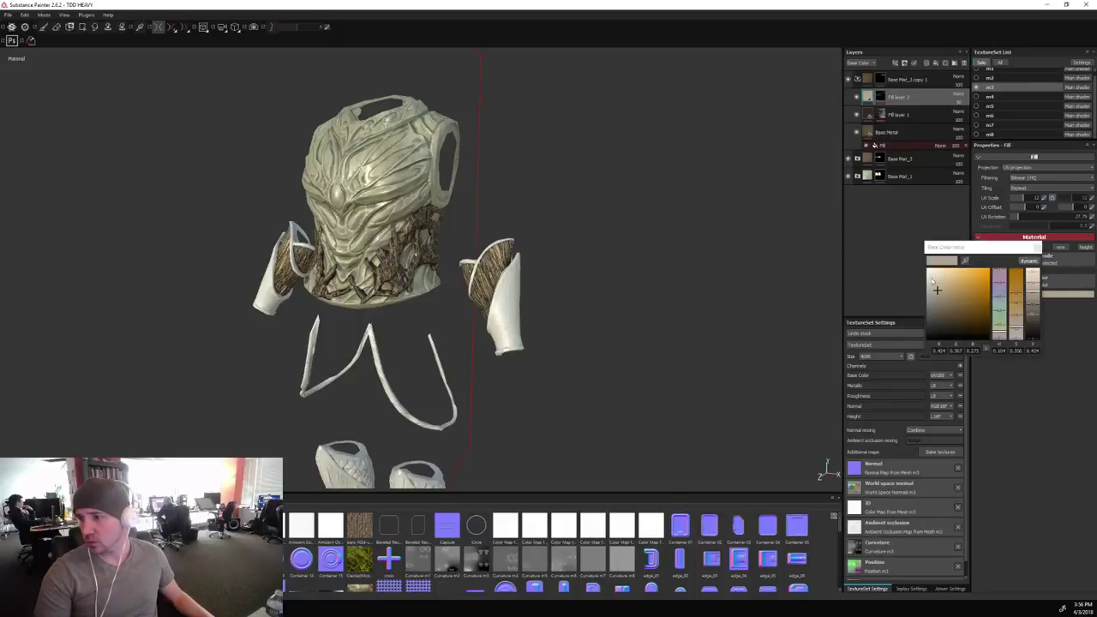
drag(937, 289, 937, 281)
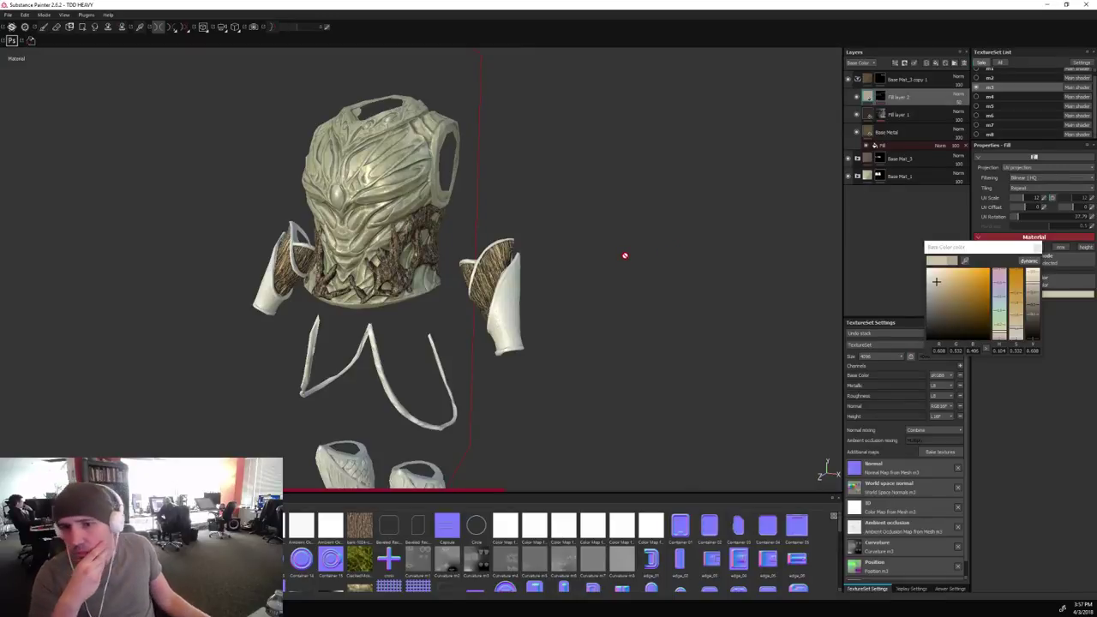
alt+drag(634, 252, 676, 243)
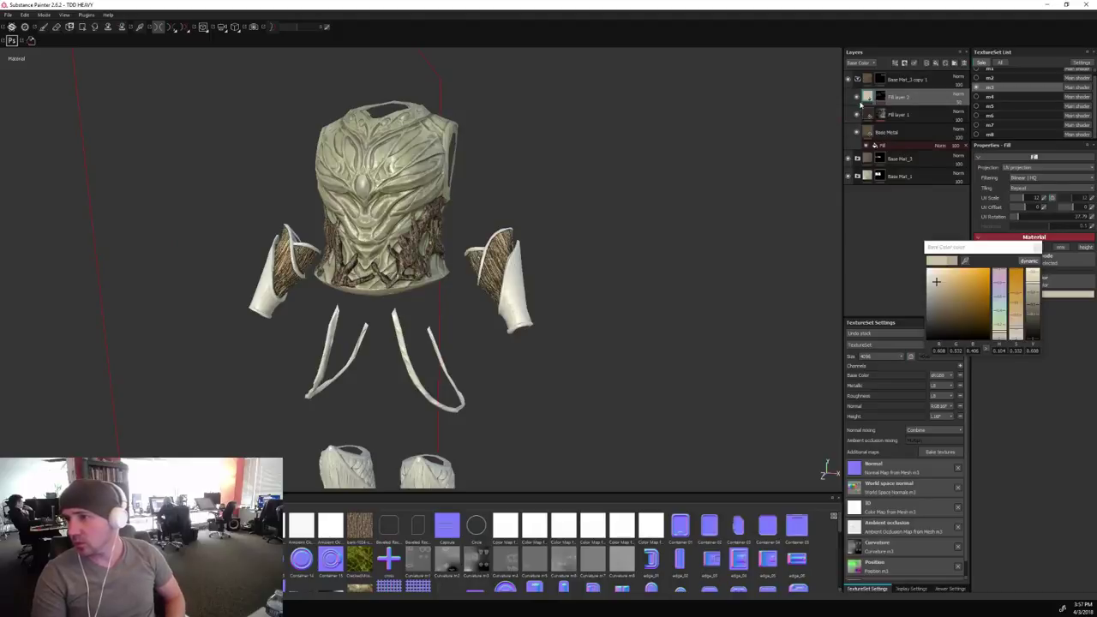
Open Fill layer 2's MG Metal Edge Wear generator and check the armor in base color view, returning to material view.
click(876, 97)
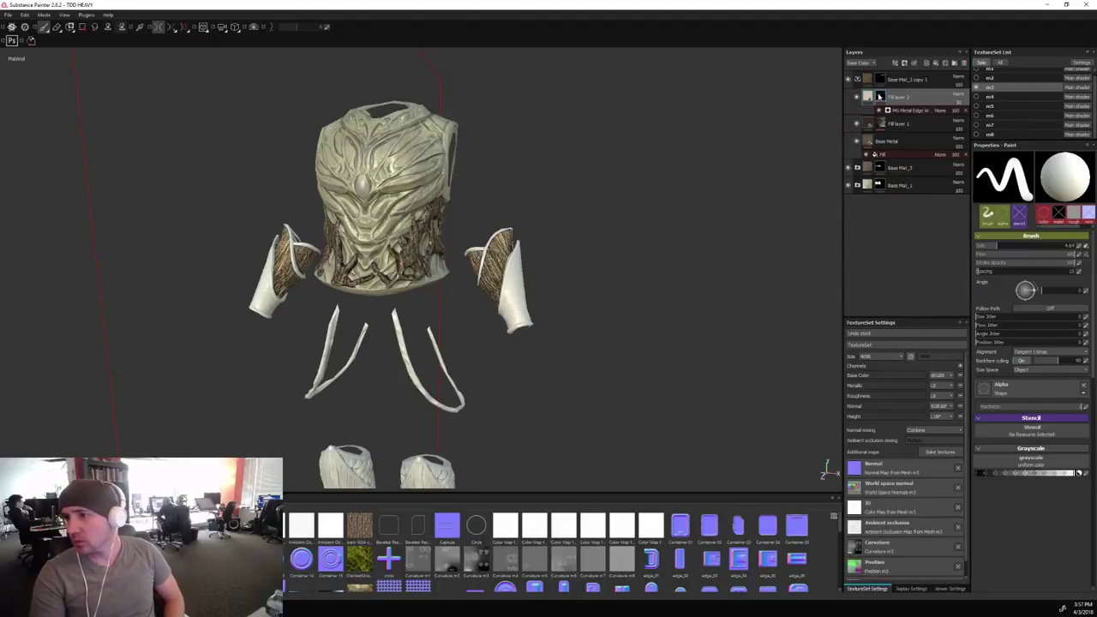
click(905, 112)
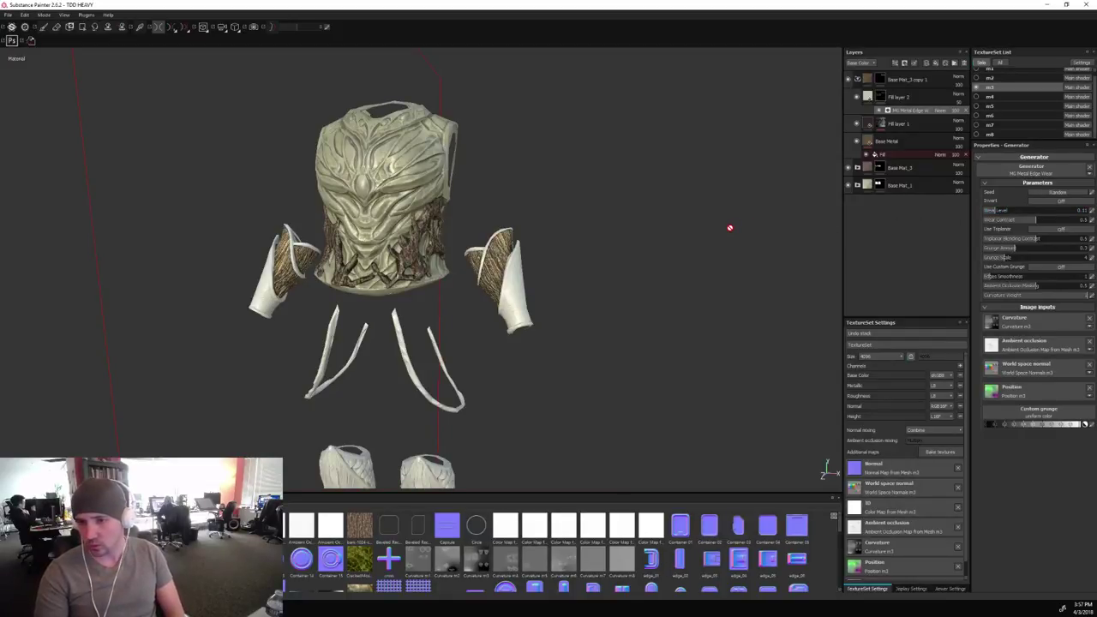
alt+drag(681, 257, 659, 246)
key(c)
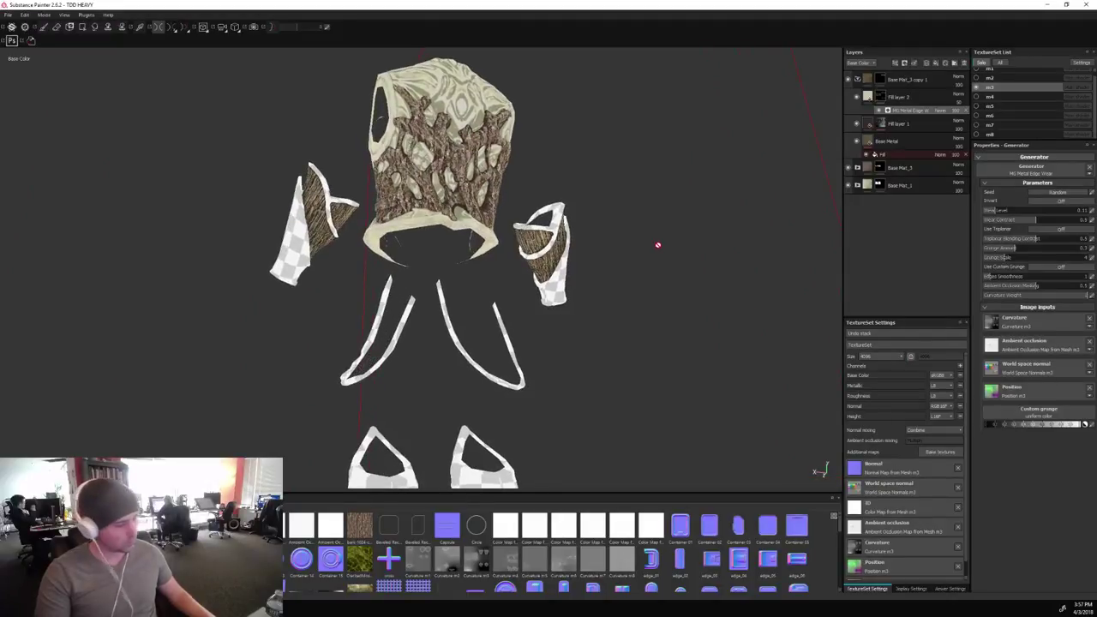
key(m)
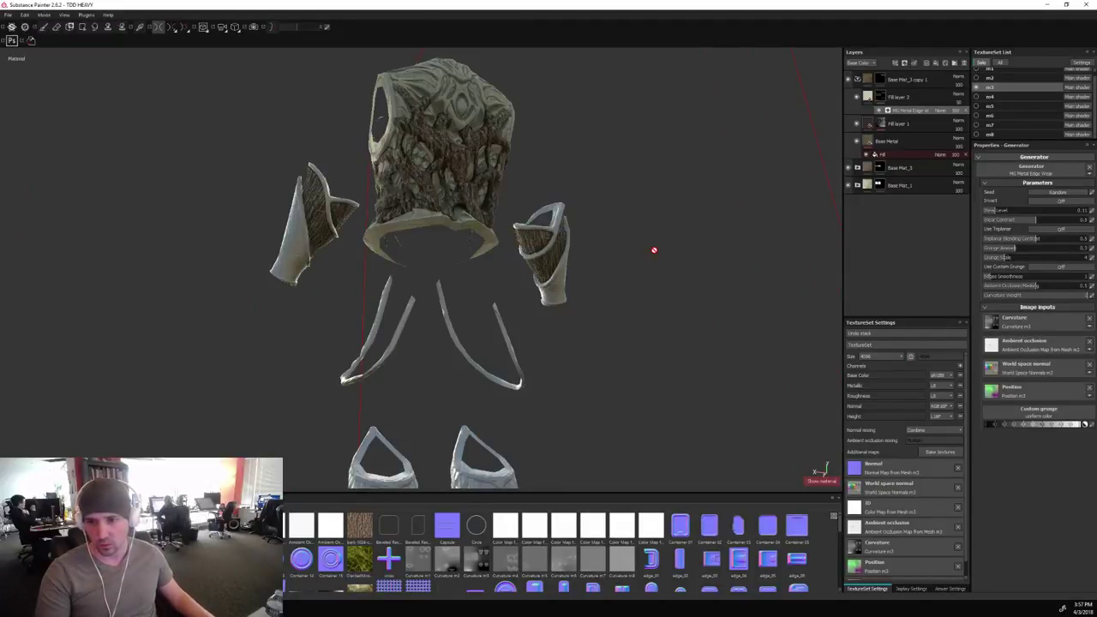
Using Polygon Fill on the Base Mat_2 copy 1 mask, fill the shin guards' polygons just below the V-shaped ridge with wood.
alt+drag(655, 248, 843, 300)
alt+middle_drag(779, 336, 649, 260)
alt+drag(649, 260, 719, 303)
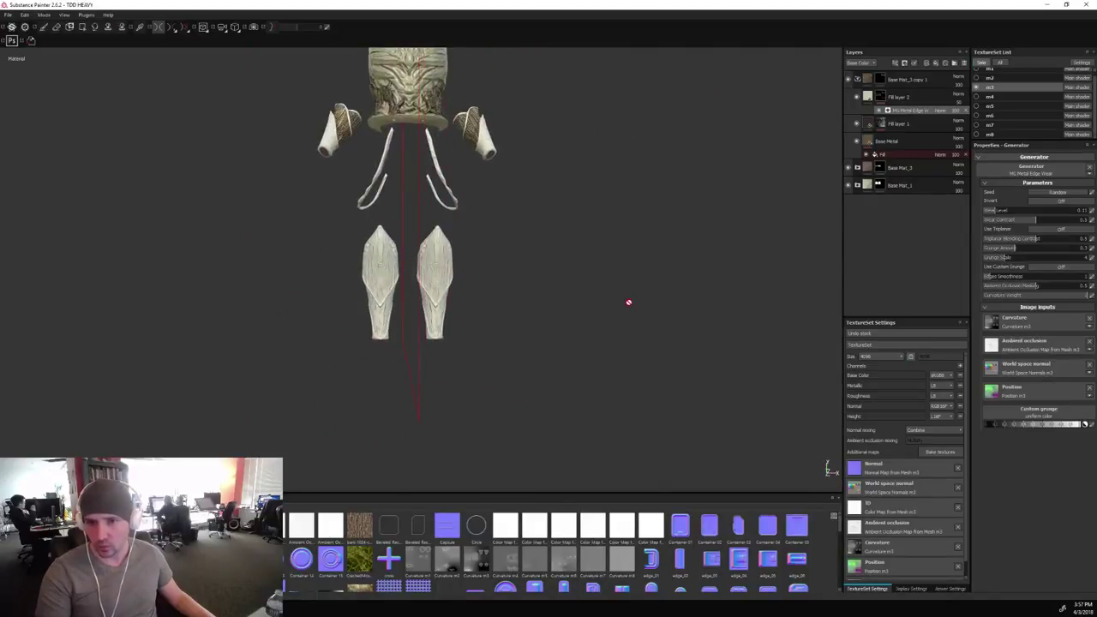
alt+right_drag(627, 303, 659, 363)
alt+middle_drag(659, 362, 620, 171)
alt+drag(642, 237, 607, 236)
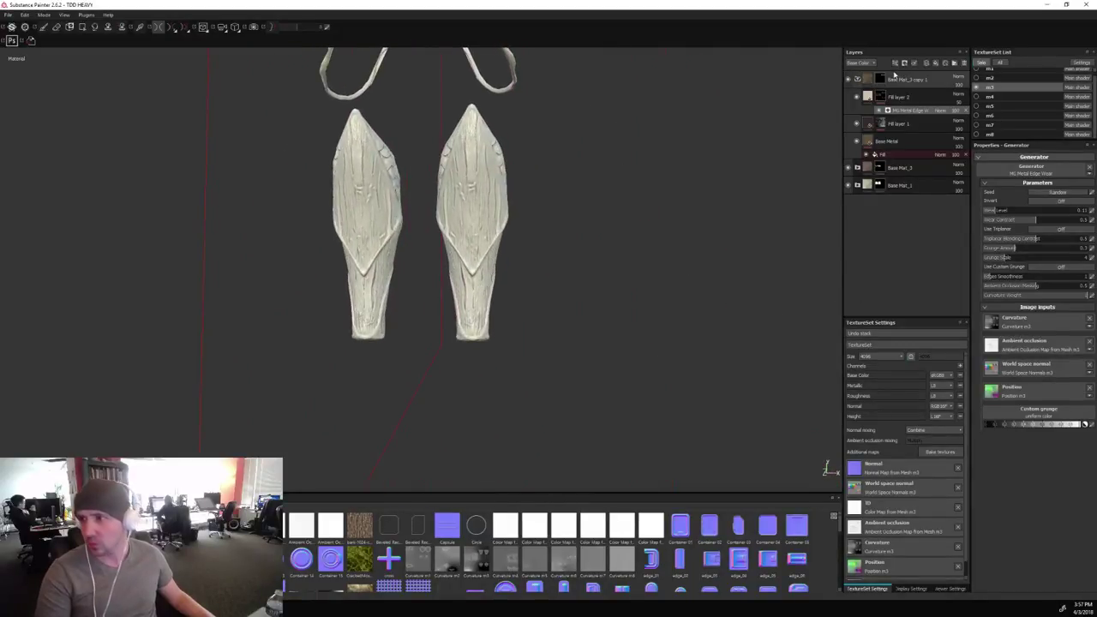
click(882, 81)
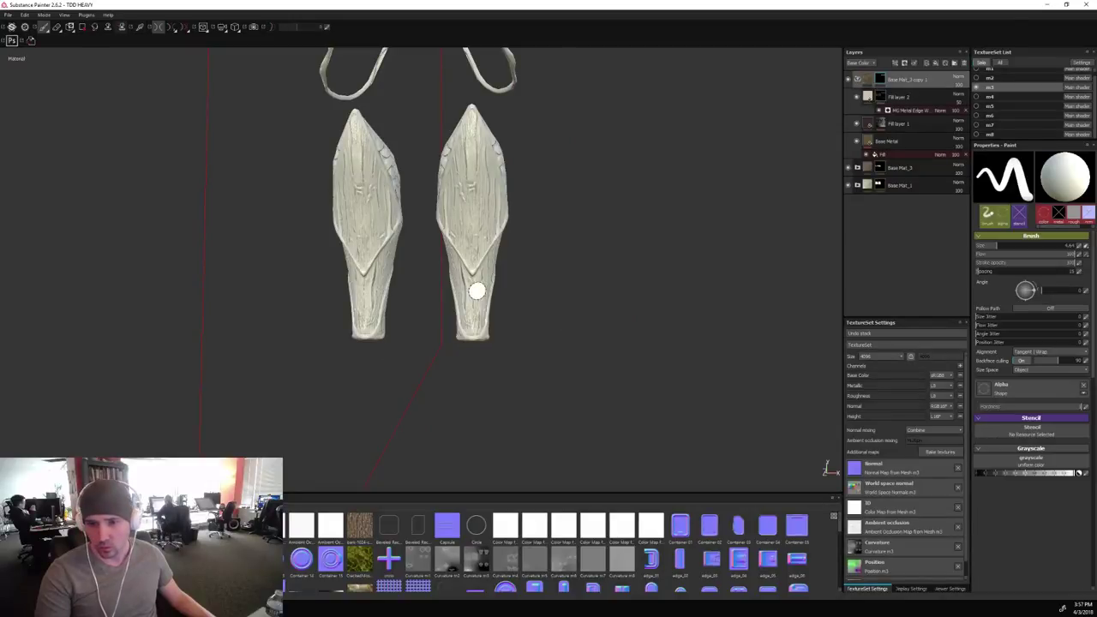
click(82, 26)
scroll(438, 276, up, 3)
alt+middle_drag(702, 428, 594, 257)
click(498, 309)
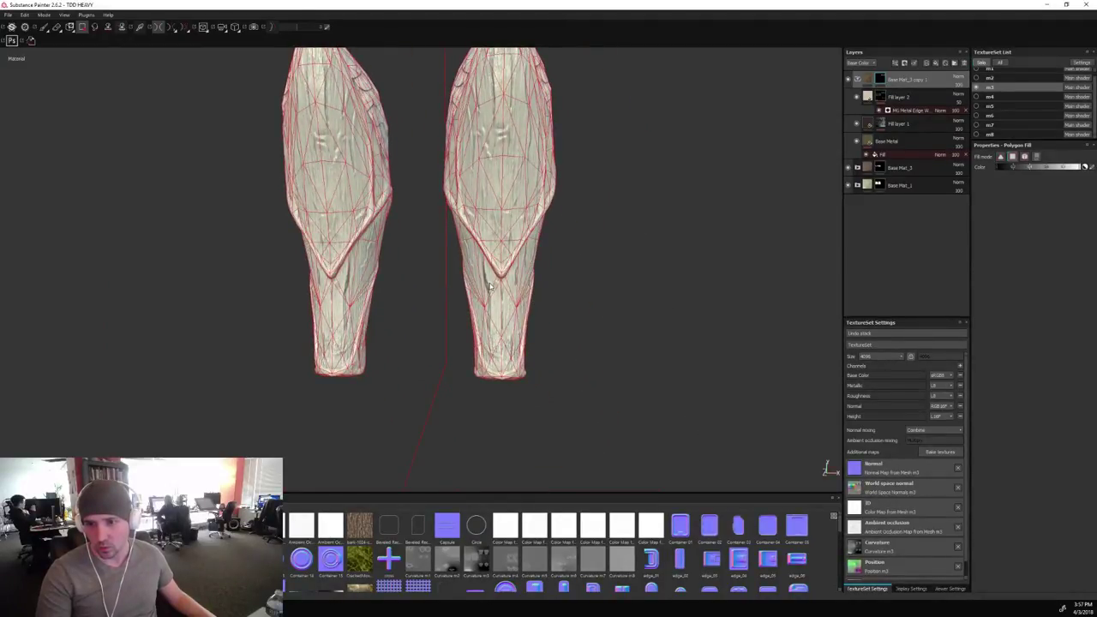
click(491, 286)
click(494, 292)
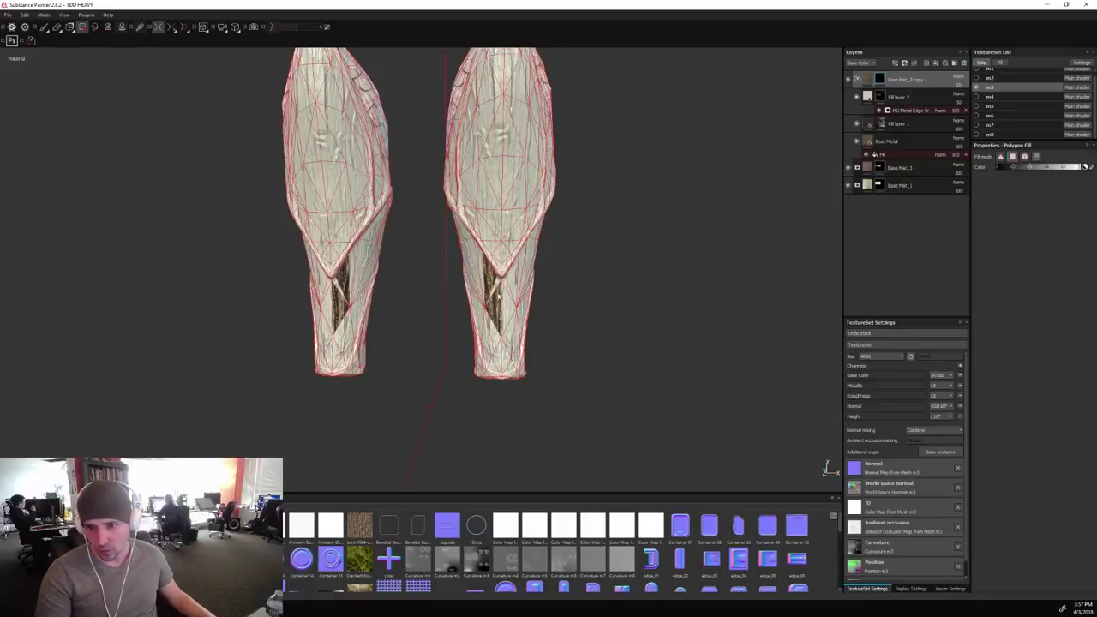
click(495, 290)
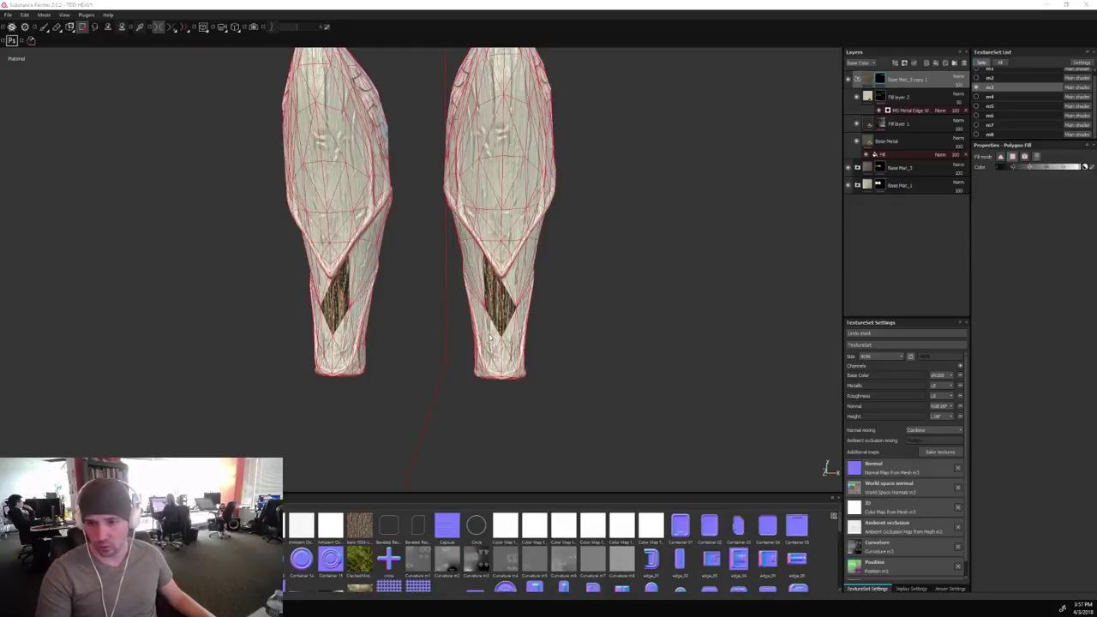
Extend the wood on the shin guards' lower panel down toward the ankle and up along the underside of the ridge.
click(492, 331)
mouse_move(487, 343)
mouse_down()
mouse_move(504, 357)
mouse_move(510, 343)
mouse_move(624, 319)
mouse_up()
click(517, 346)
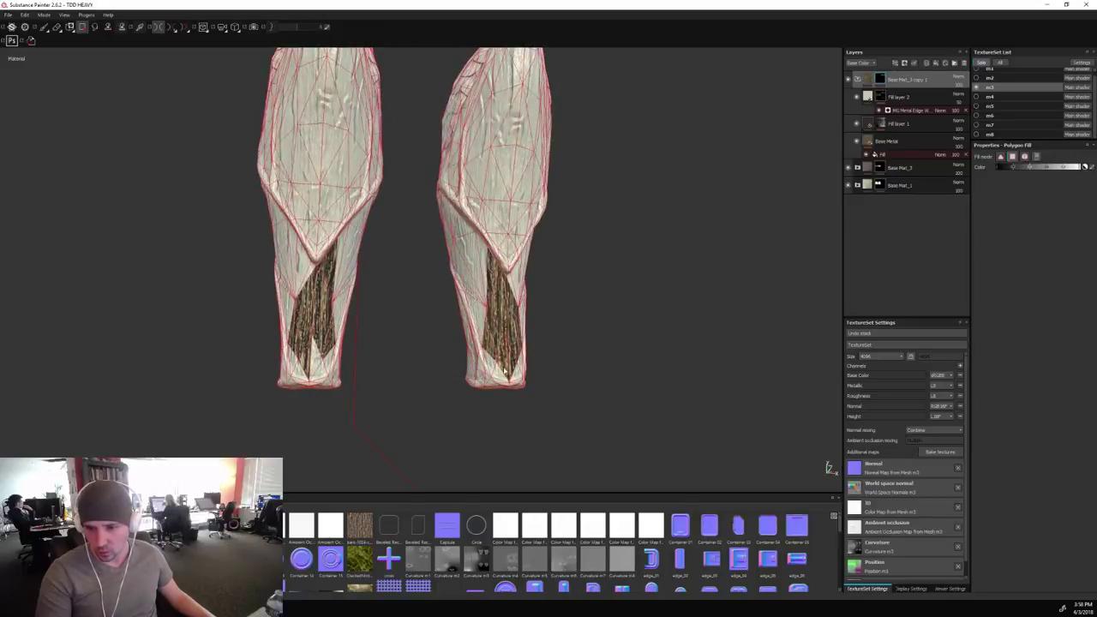
click(481, 255)
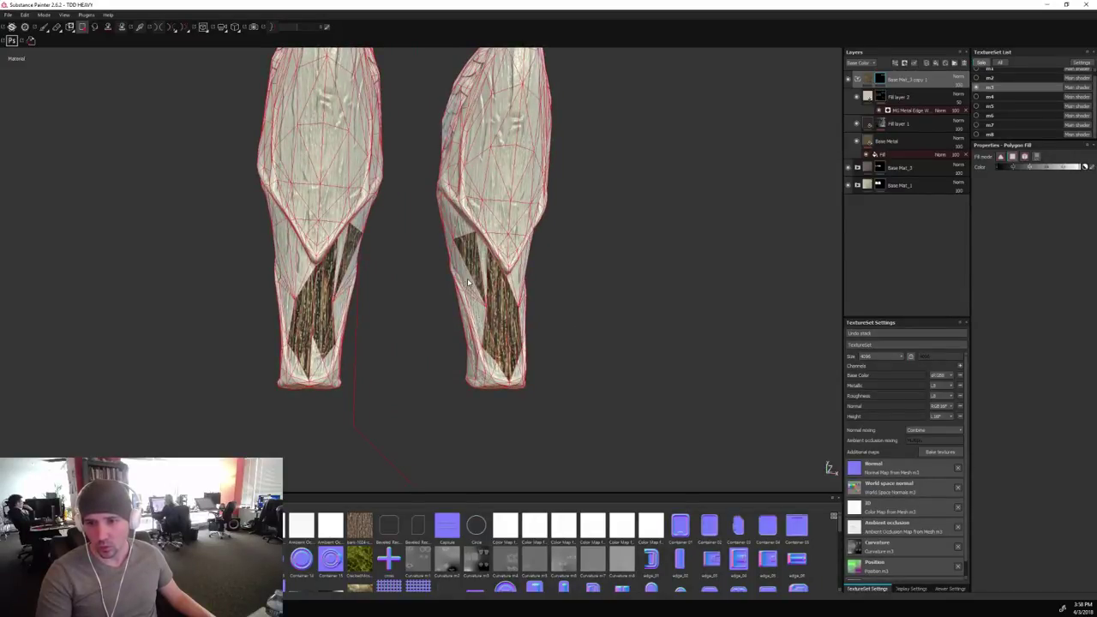
click(473, 277)
click(485, 265)
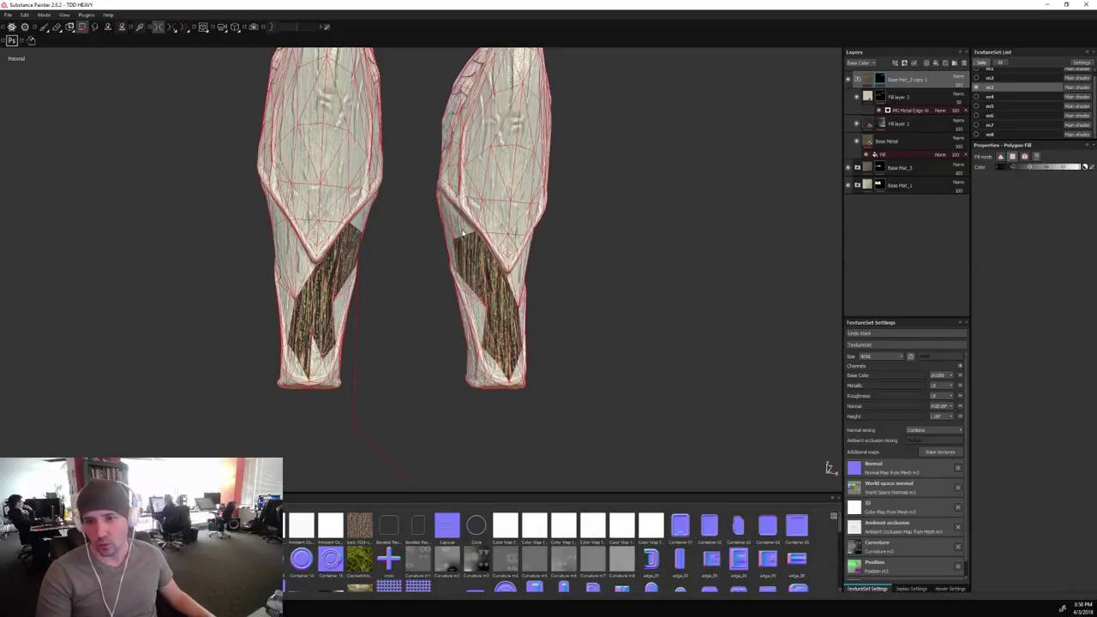
click(463, 232)
Fill the small triangular recess beside the shin guards' front panel, just above the ridge, with wood.
alt+drag(574, 284, 649, 294)
alt+right_drag(649, 294, 595, 311)
alt+middle_drag(605, 338, 615, 199)
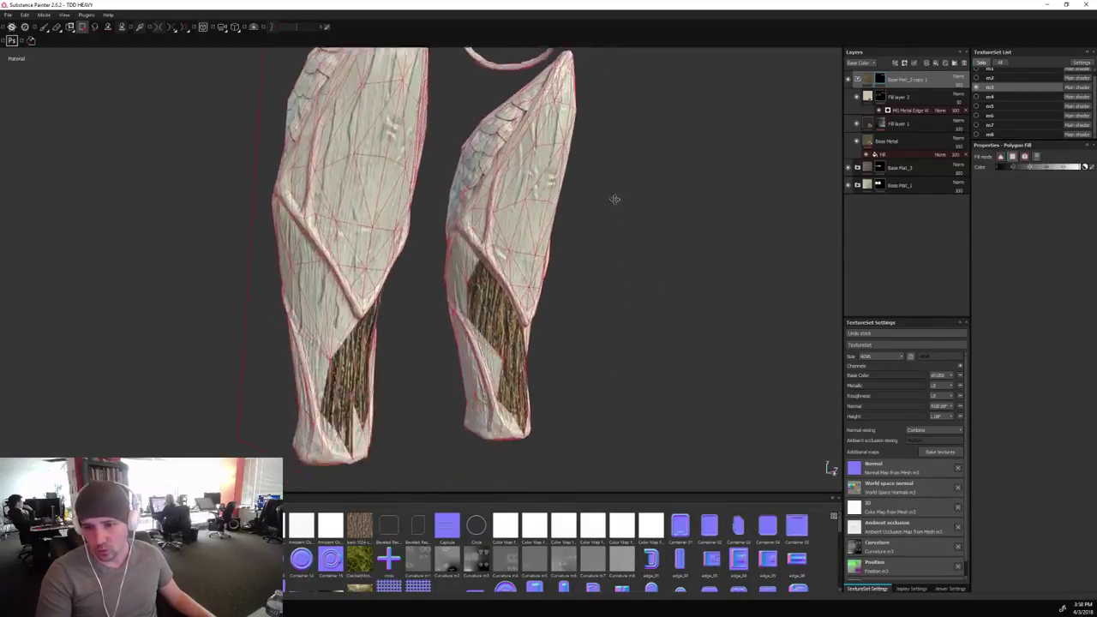
alt+drag(614, 199, 558, 171)
click(478, 202)
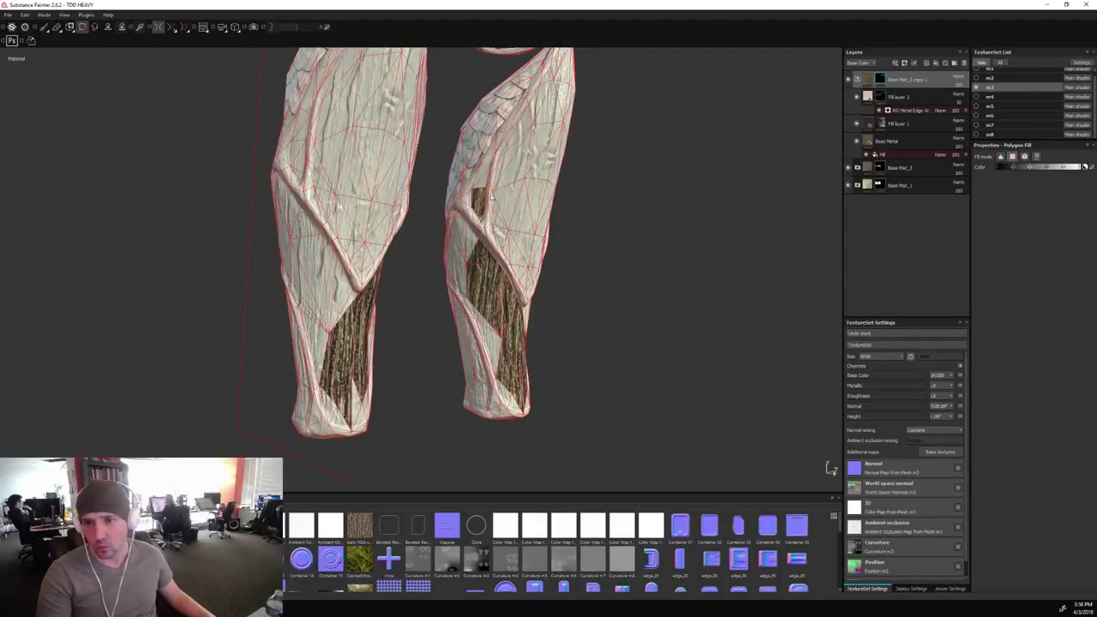
click(481, 186)
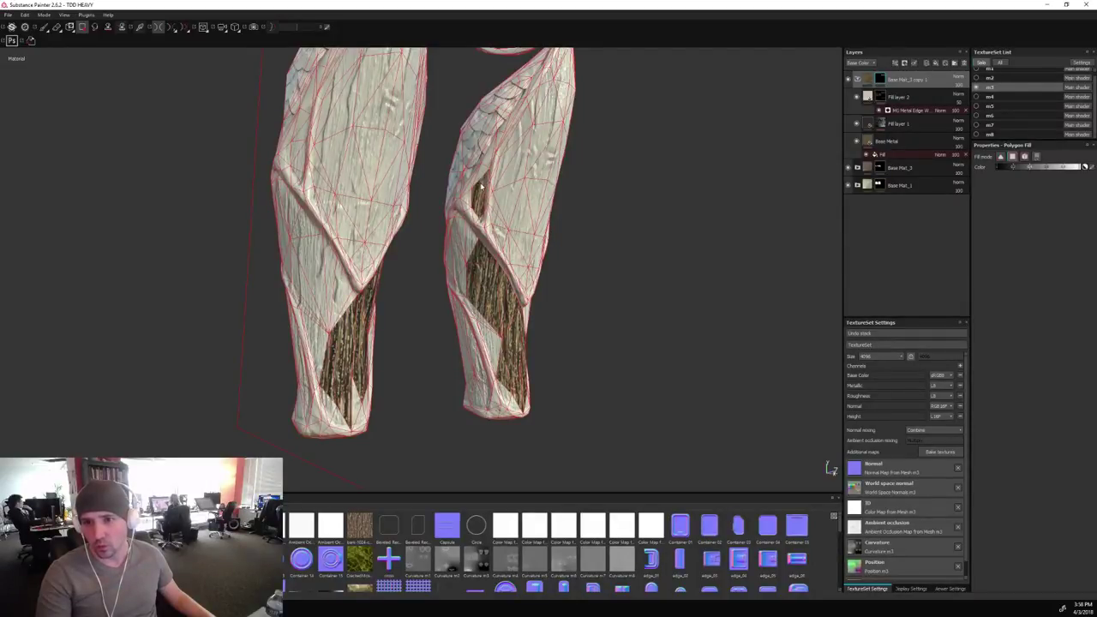
Fill the polygons of one half of the shin guards' large front panel with wood, from its middle to the upper end.
click(506, 221)
click(523, 212)
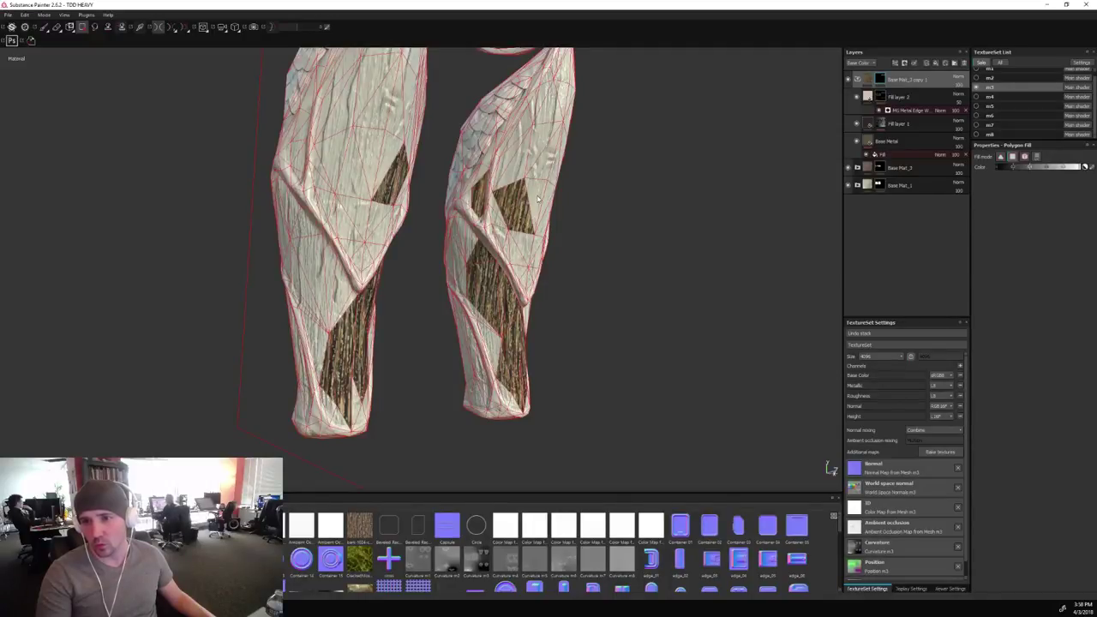
click(538, 199)
click(527, 173)
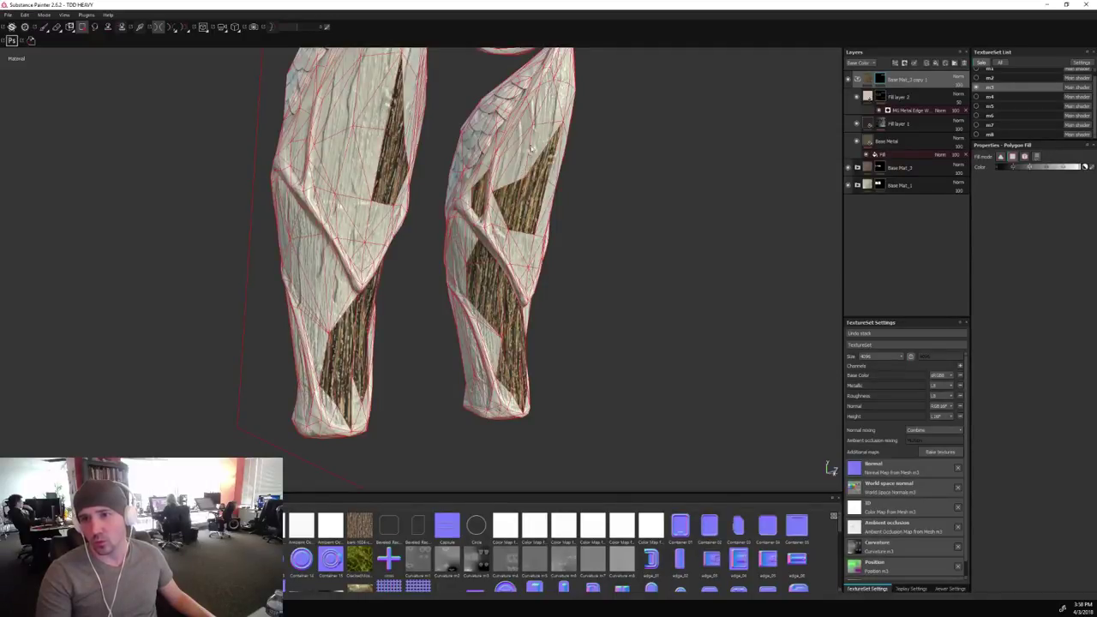
click(532, 147)
click(516, 150)
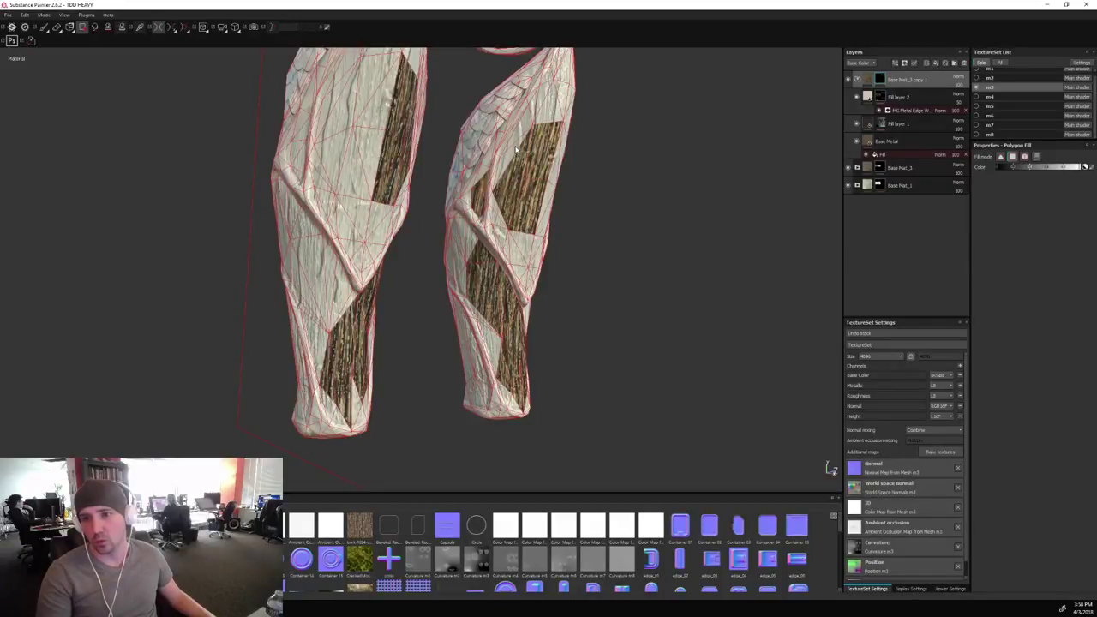
click(515, 152)
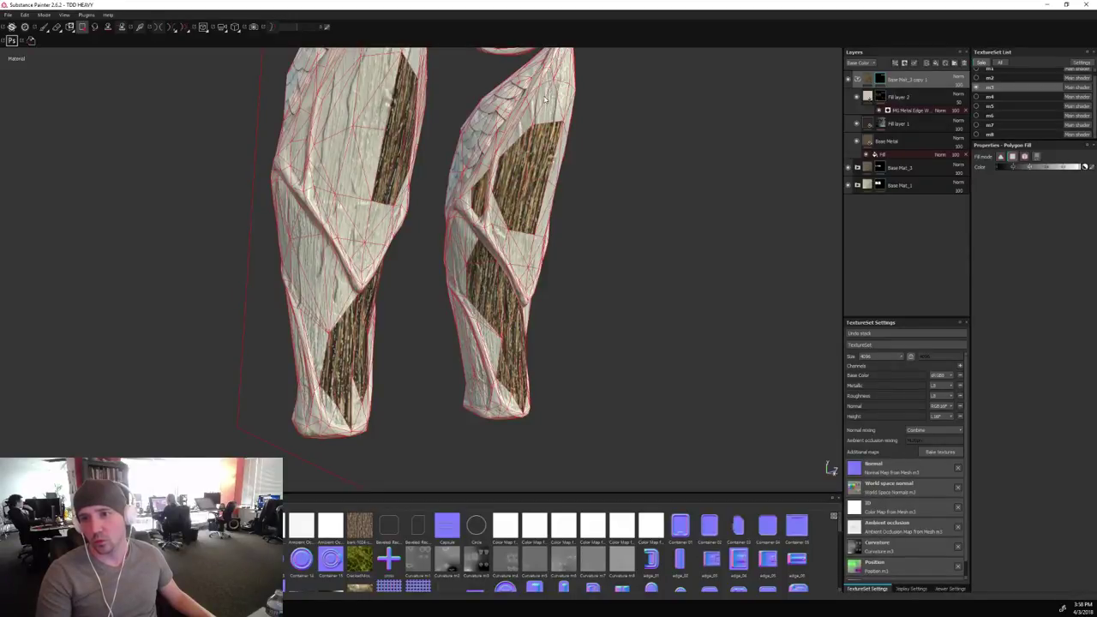
click(546, 103)
click(529, 127)
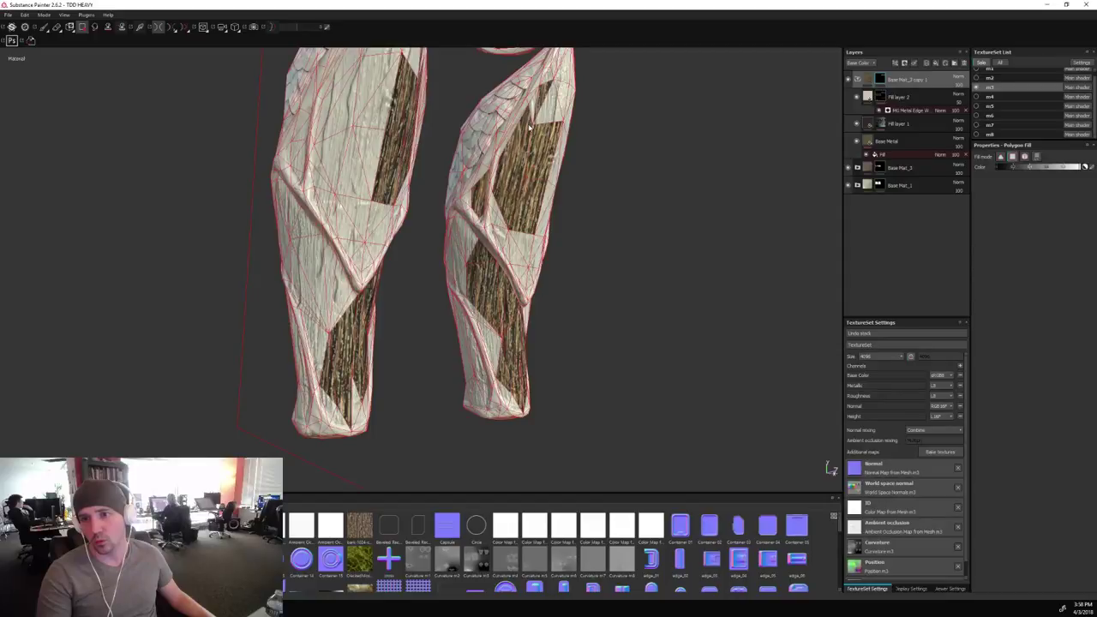
click(551, 113)
Continue the wood fill down the same half of the front panel into the pointed tip above the V-shaped ridge.
alt+drag(580, 135, 561, 202)
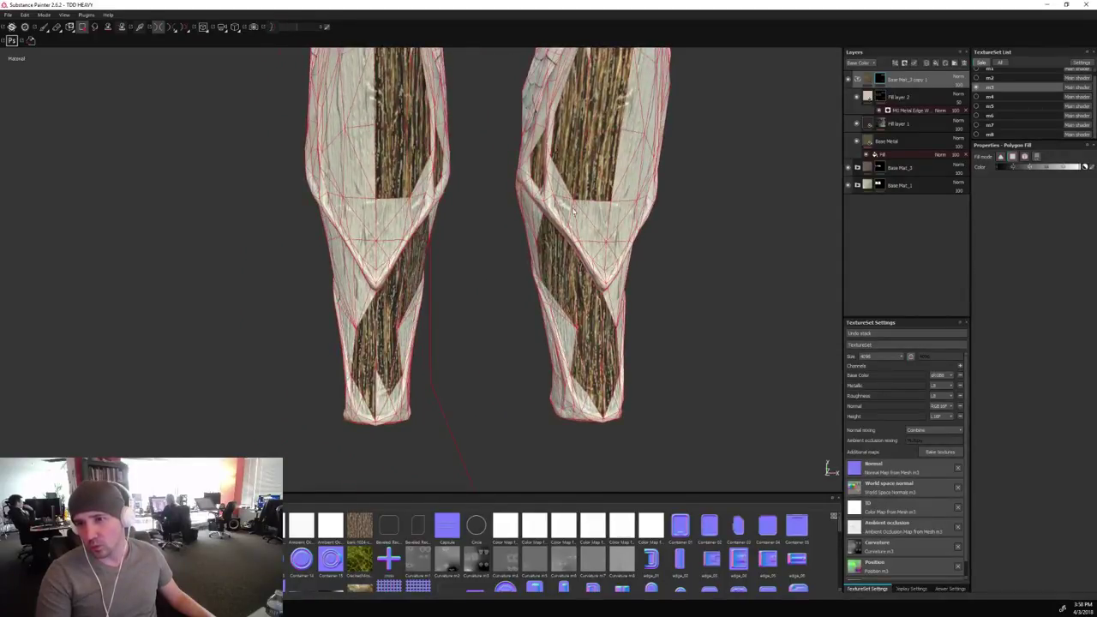
click(574, 211)
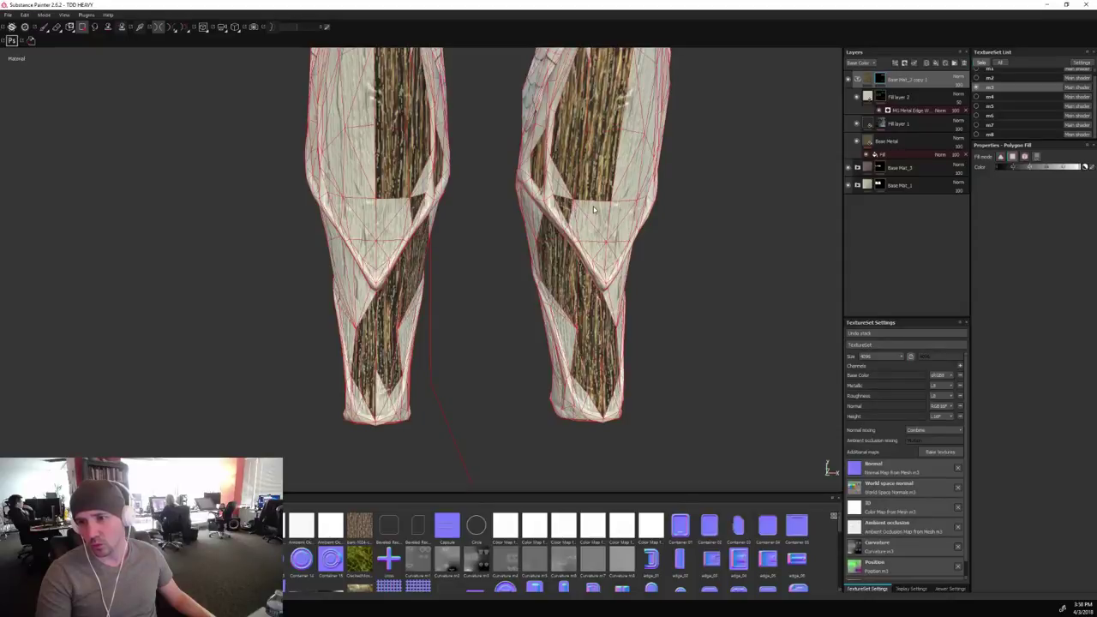
click(593, 208)
click(594, 210)
click(555, 187)
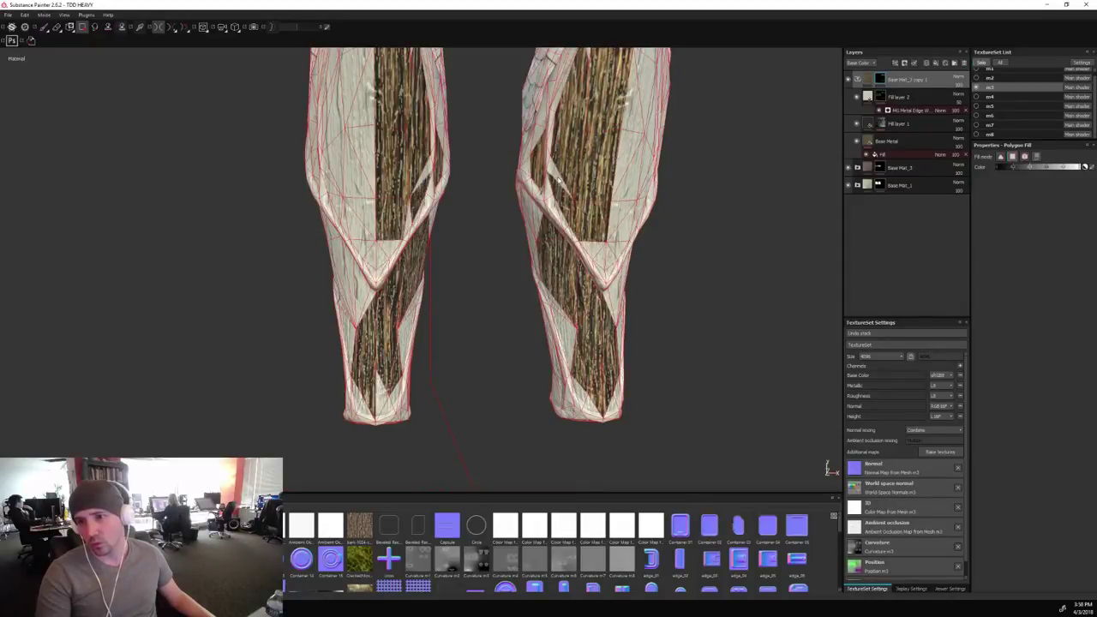
click(558, 180)
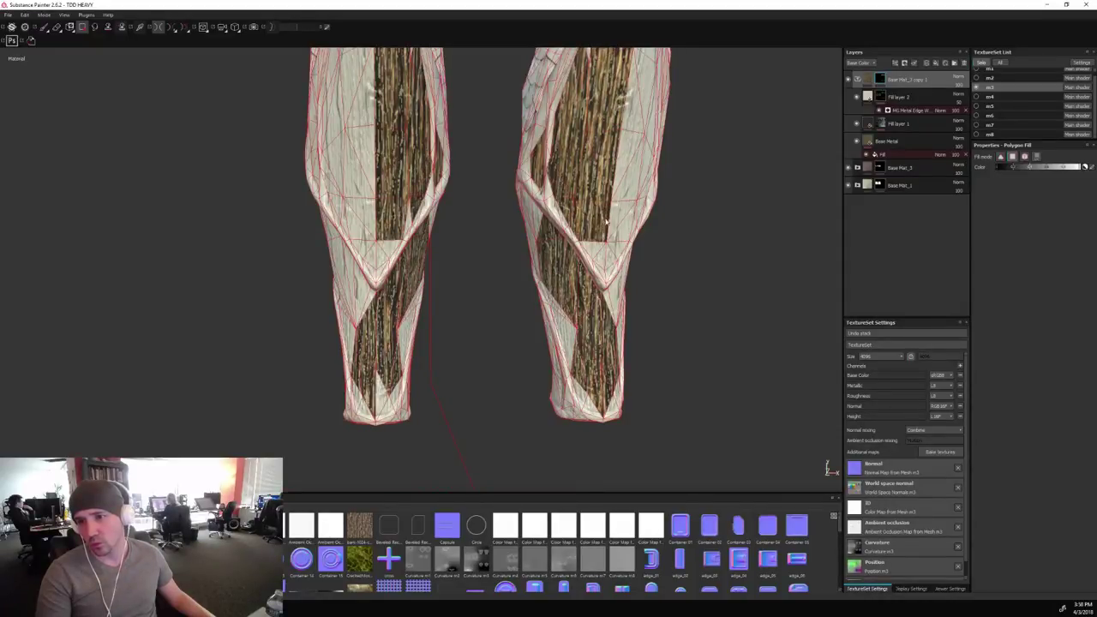
click(600, 254)
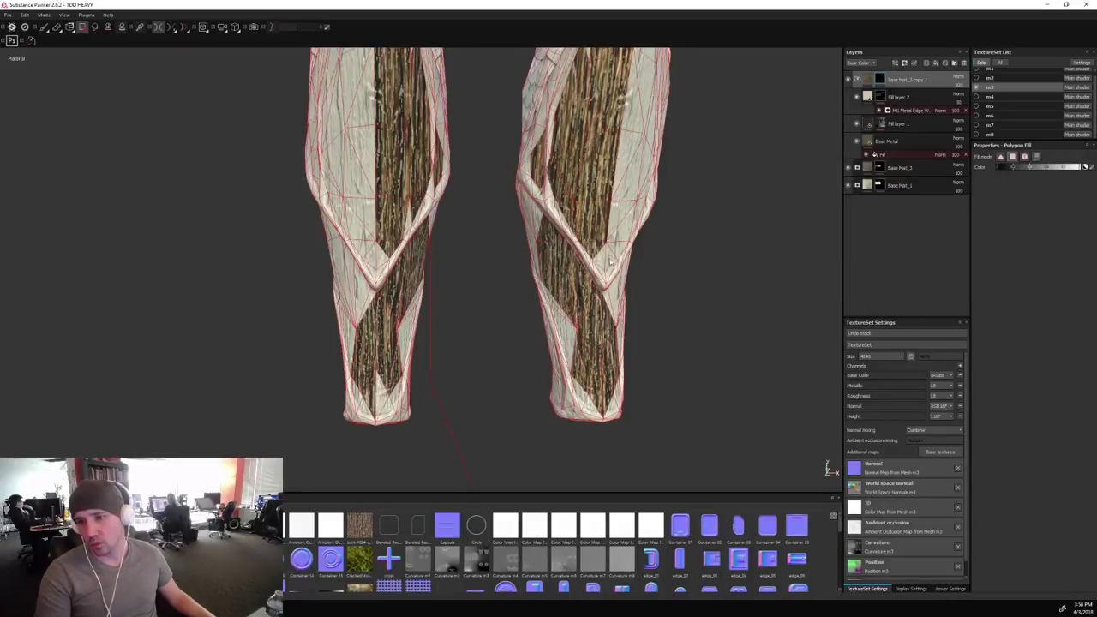
click(610, 262)
click(609, 270)
click(604, 269)
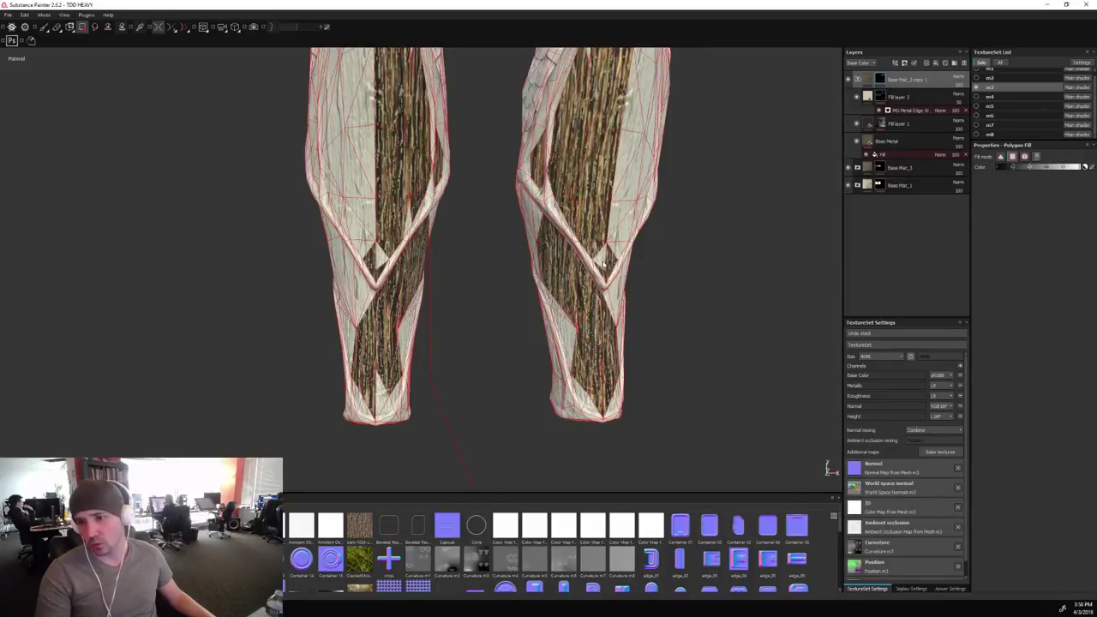
click(603, 264)
Fill the other half of the shin guards' front panel with wood, from the upper polygons down toward the ridge.
alt+drag(693, 246, 637, 252)
alt+middle_drag(637, 252, 574, 295)
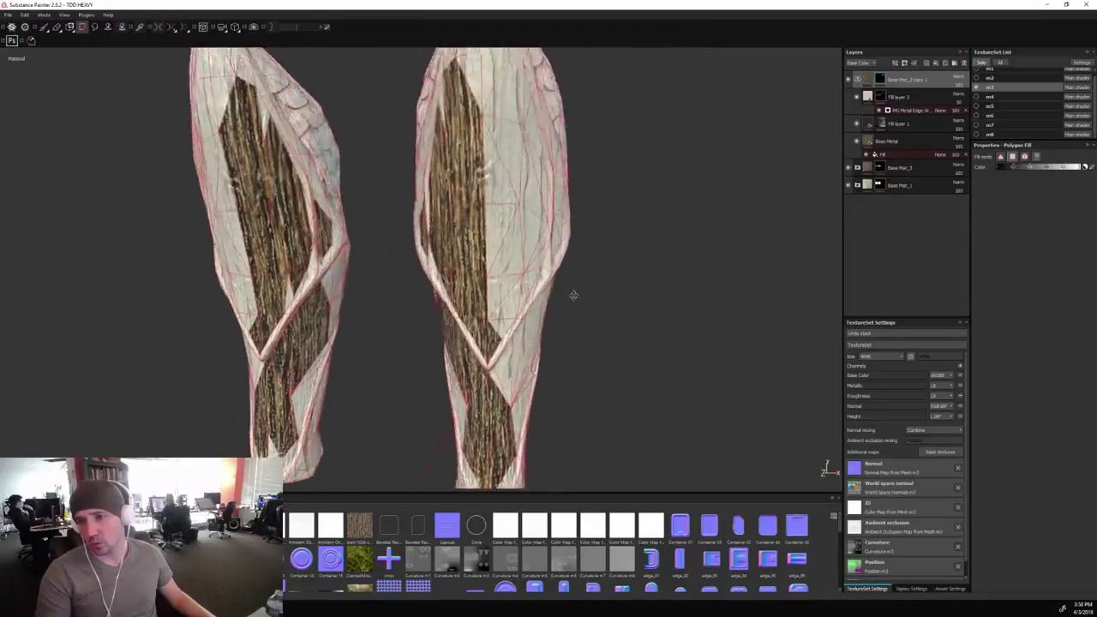
alt+drag(574, 295, 537, 330)
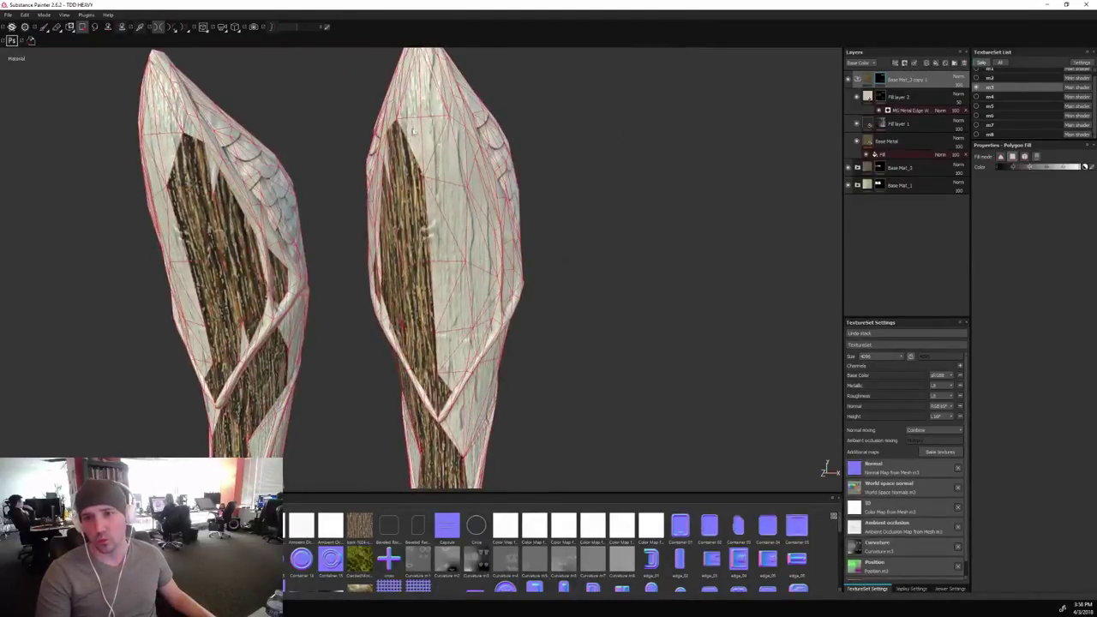
click(414, 131)
click(433, 123)
click(444, 166)
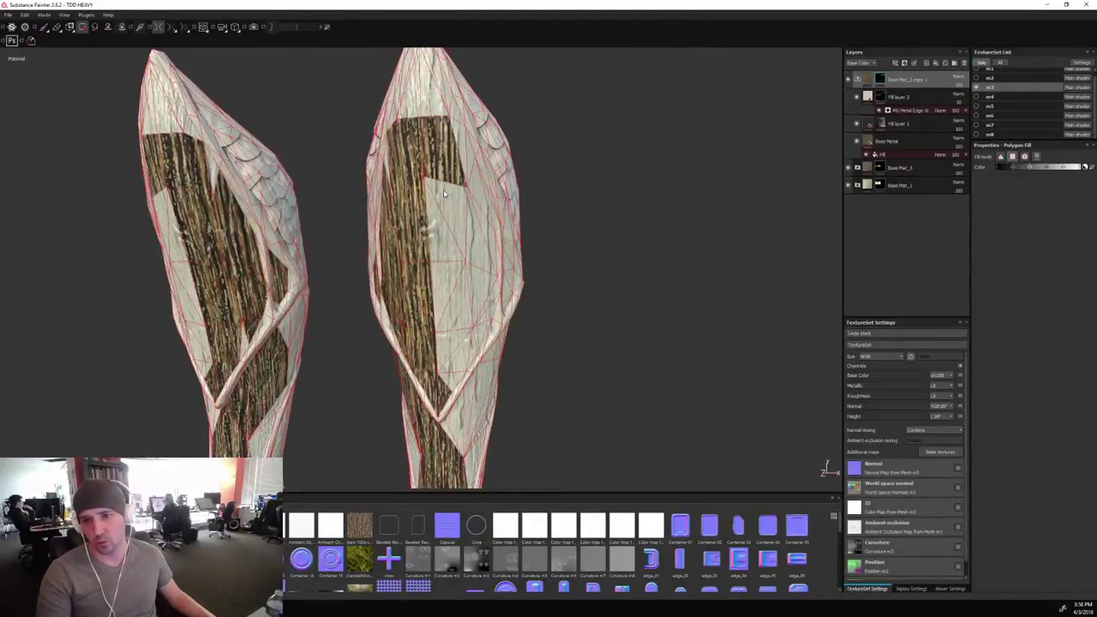
click(451, 243)
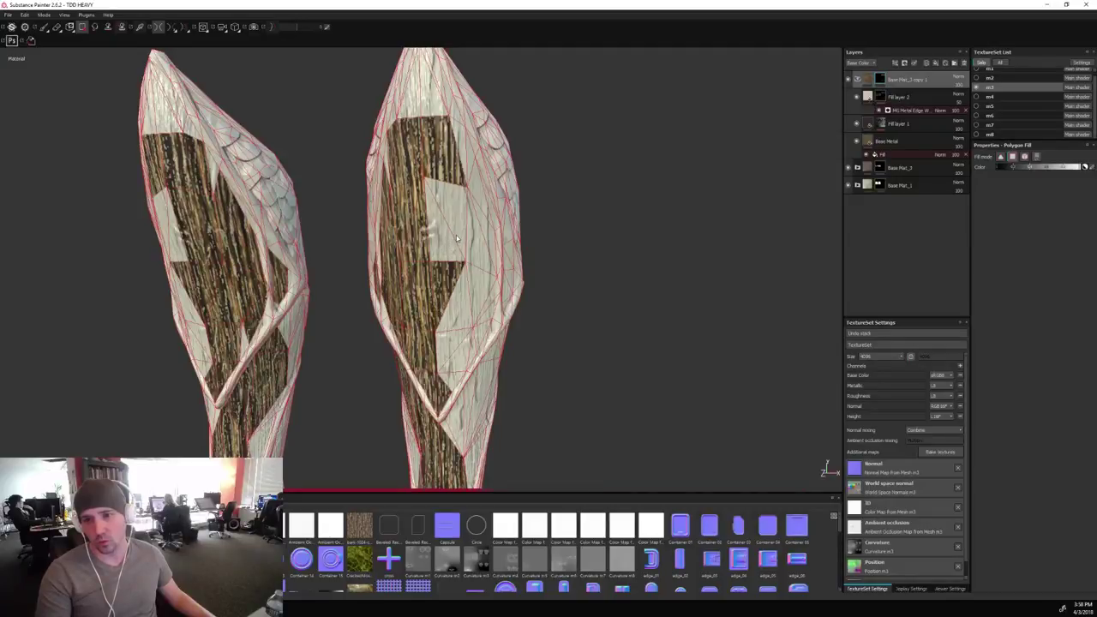
click(459, 232)
click(481, 255)
click(466, 295)
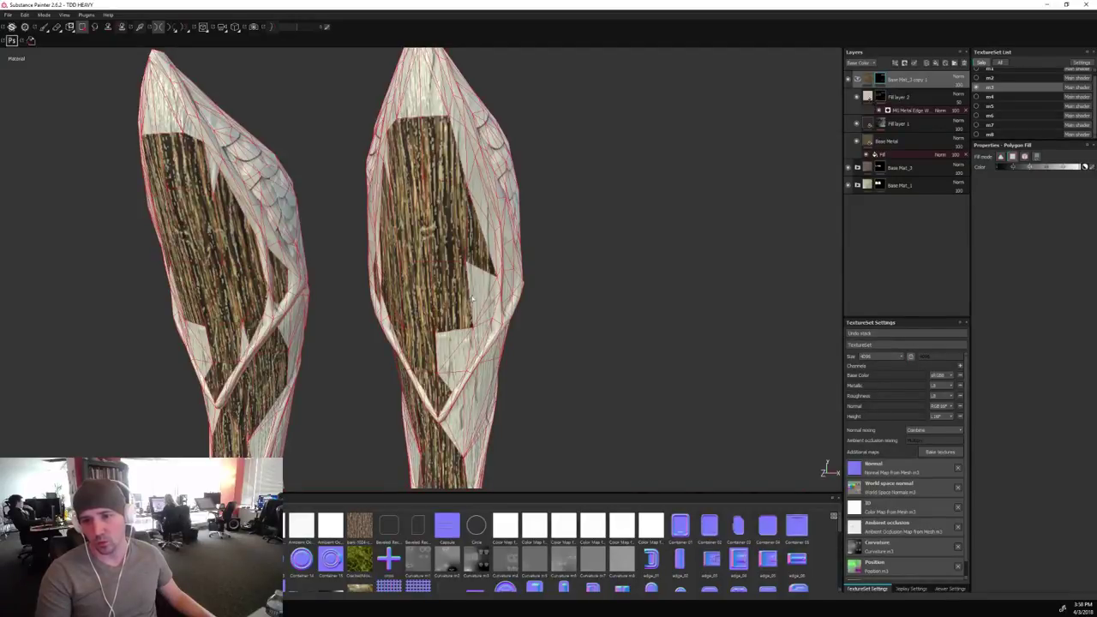
click(462, 347)
Fill the remaining pale polygons on the farther shin guard's lower side panel with wood, up to its raised rim.
scroll(462, 347, down, 5)
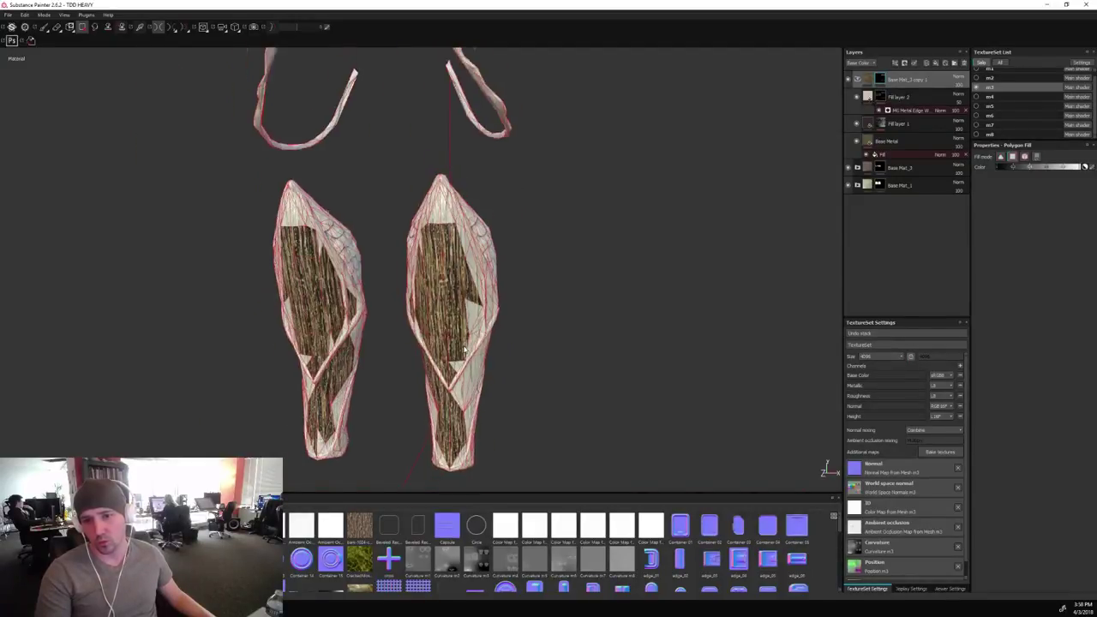
alt+drag(554, 333, 489, 324)
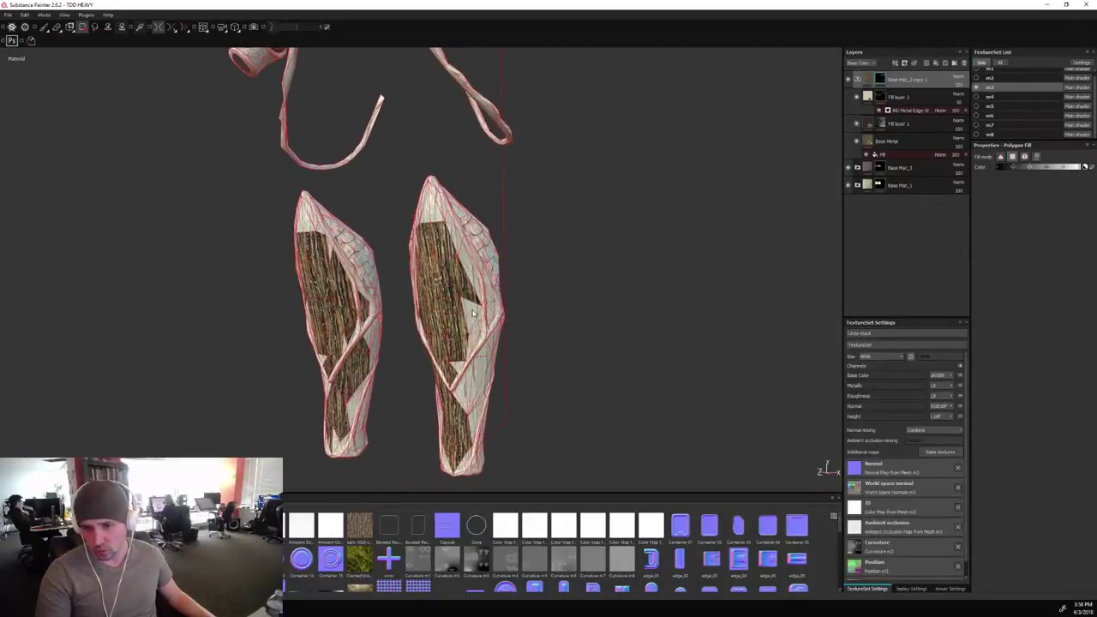
scroll(473, 314, up, 3)
alt+drag(573, 310, 485, 314)
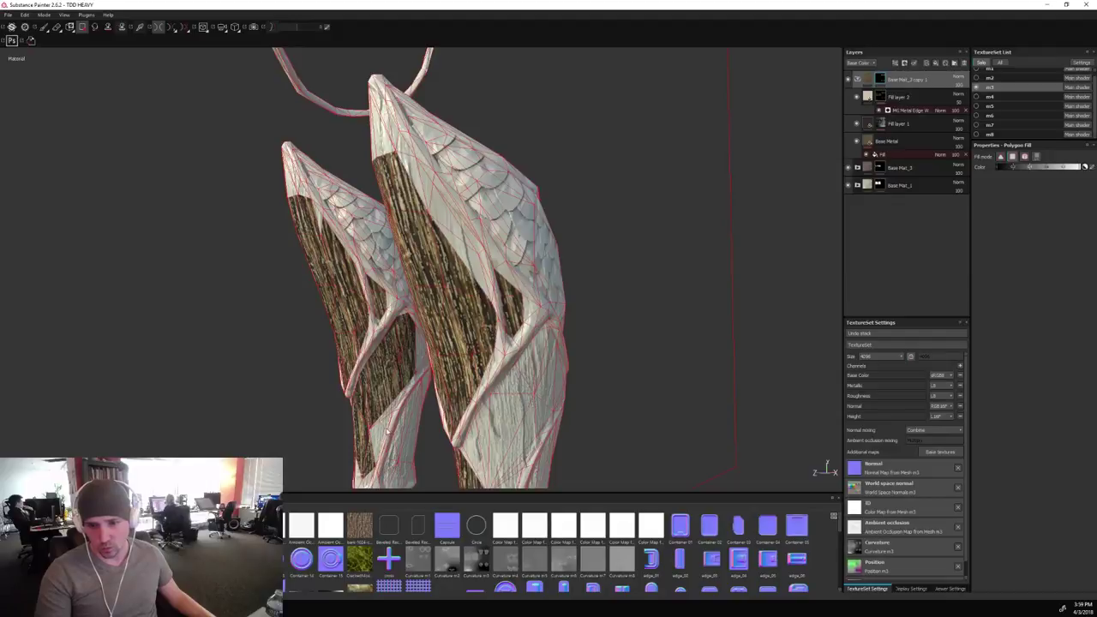
click(388, 415)
click(392, 408)
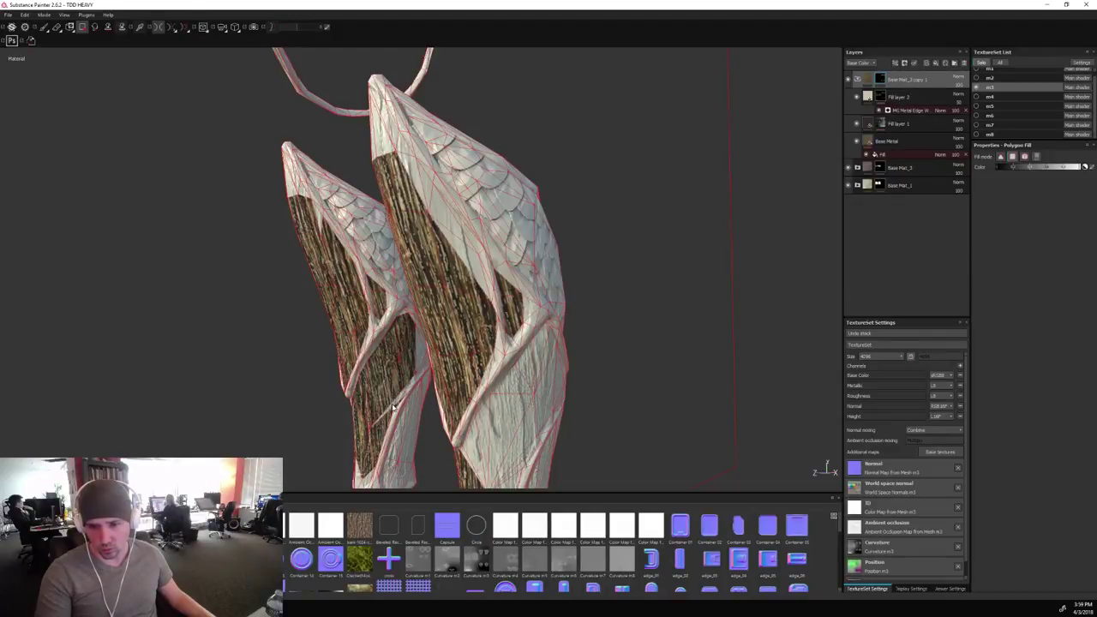
click(393, 408)
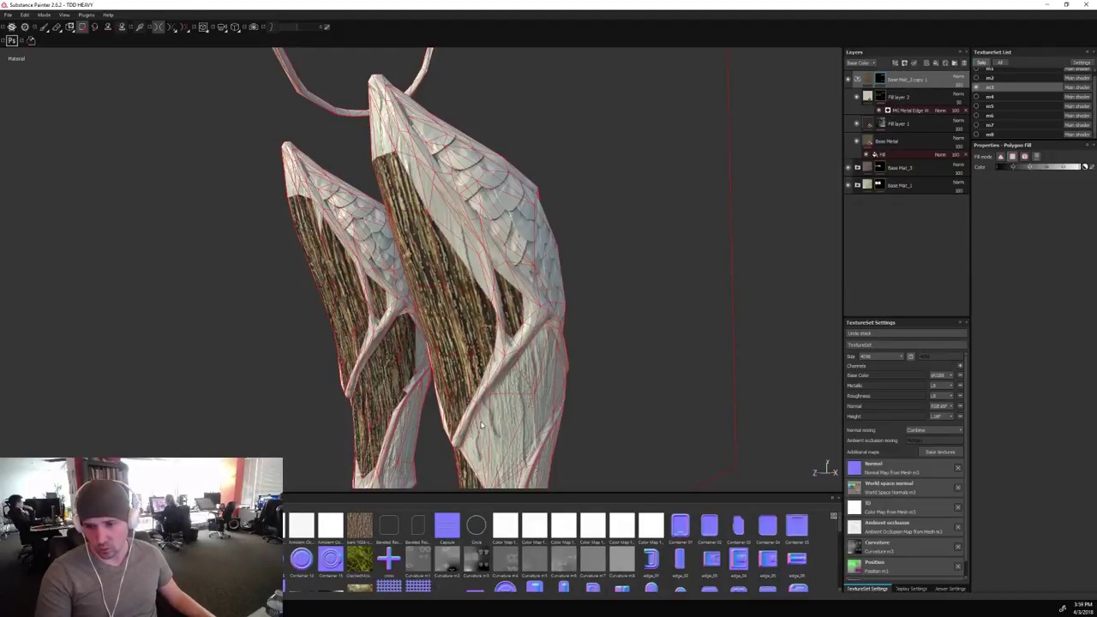
Fill the nearer shin guard's lower side panel with wood, from below the V-shaped ridge down along the raised rim.
mouse_move(483, 422)
mouse_down()
mouse_move(469, 463)
mouse_move(549, 351)
mouse_move(554, 392)
mouse_up()
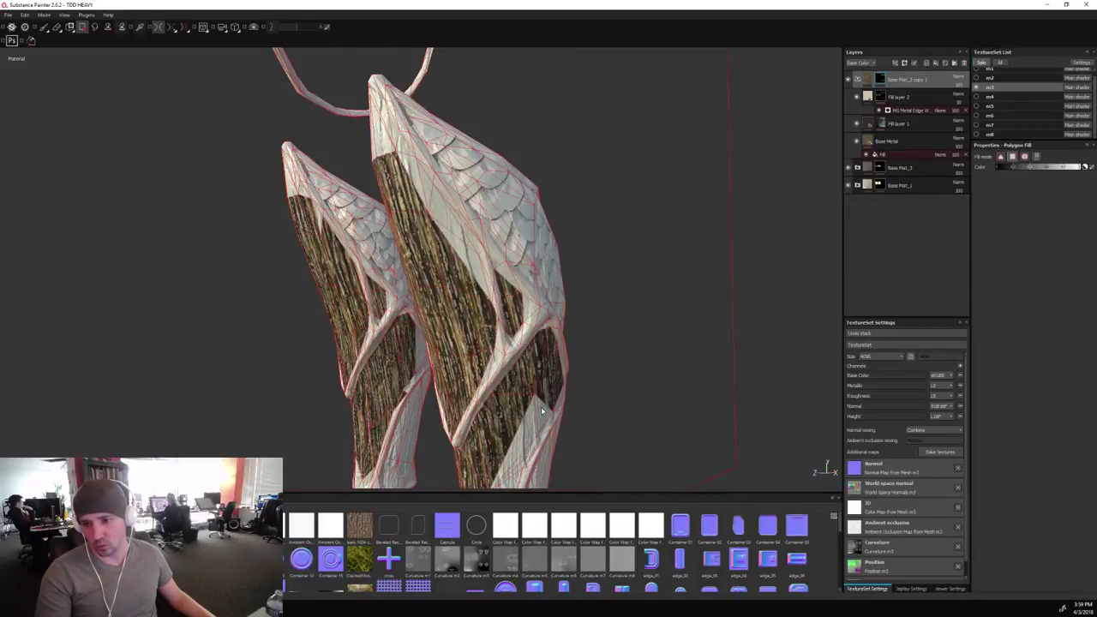
click(541, 411)
alt+middle_drag(591, 423, 608, 255)
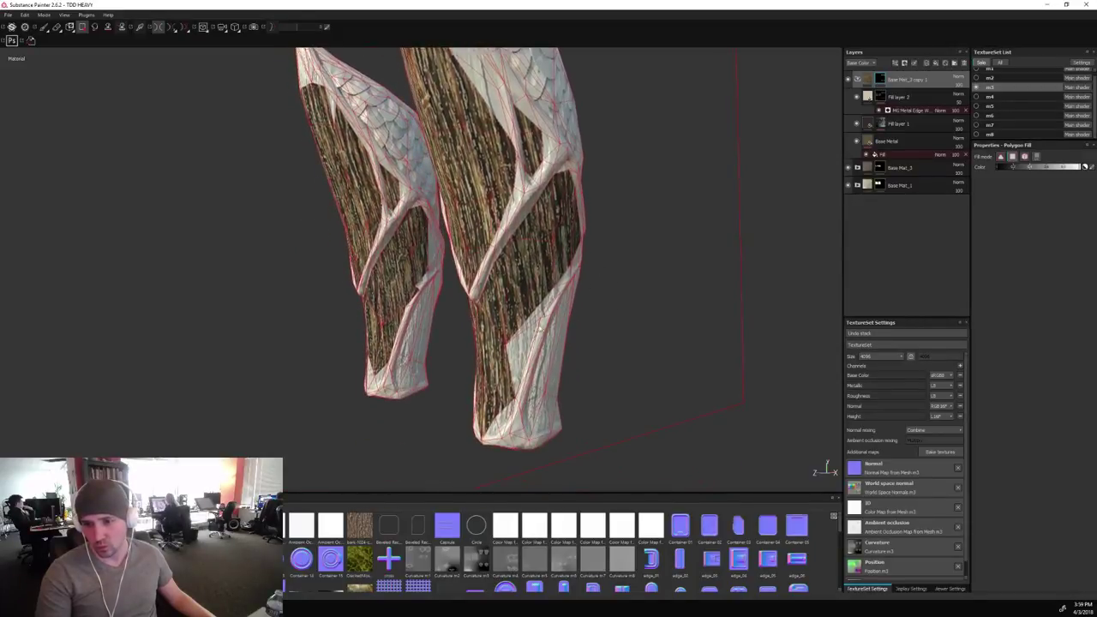
click(524, 351)
click(537, 323)
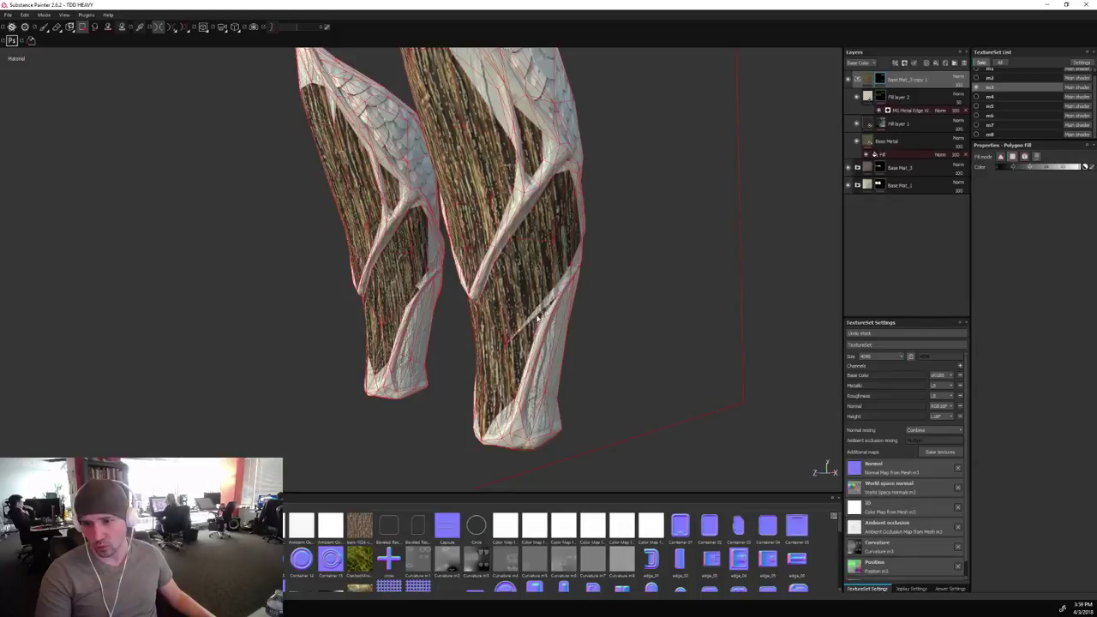
click(539, 315)
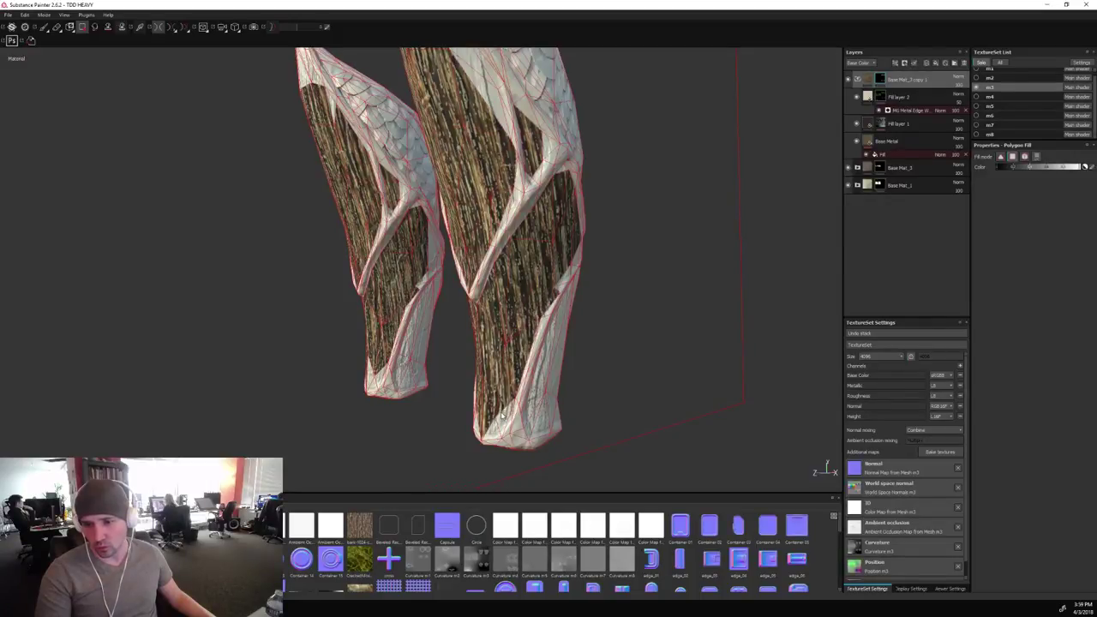
Slightly darken the beige base color of Fill layer 2 and open the settings of its metal edge wear generator.
click(44, 27)
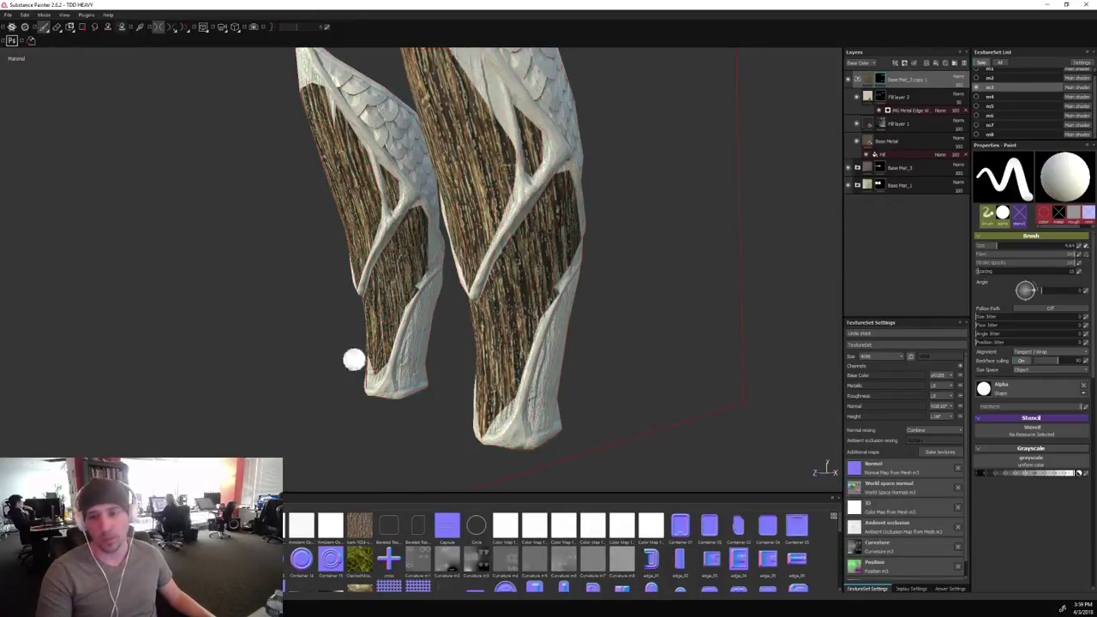
click(907, 98)
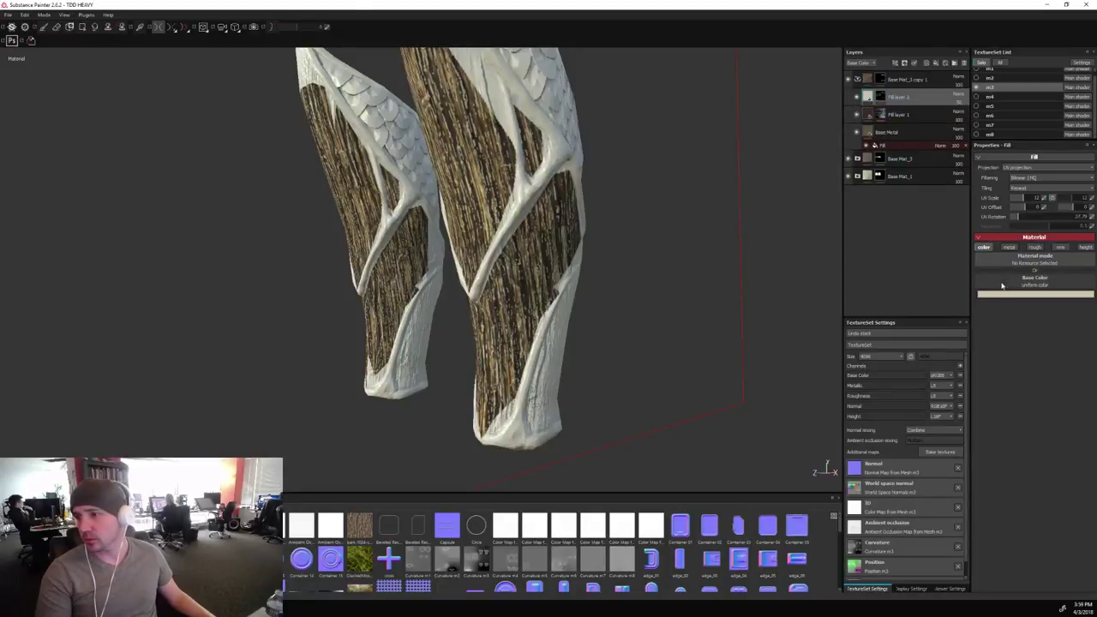
click(1001, 296)
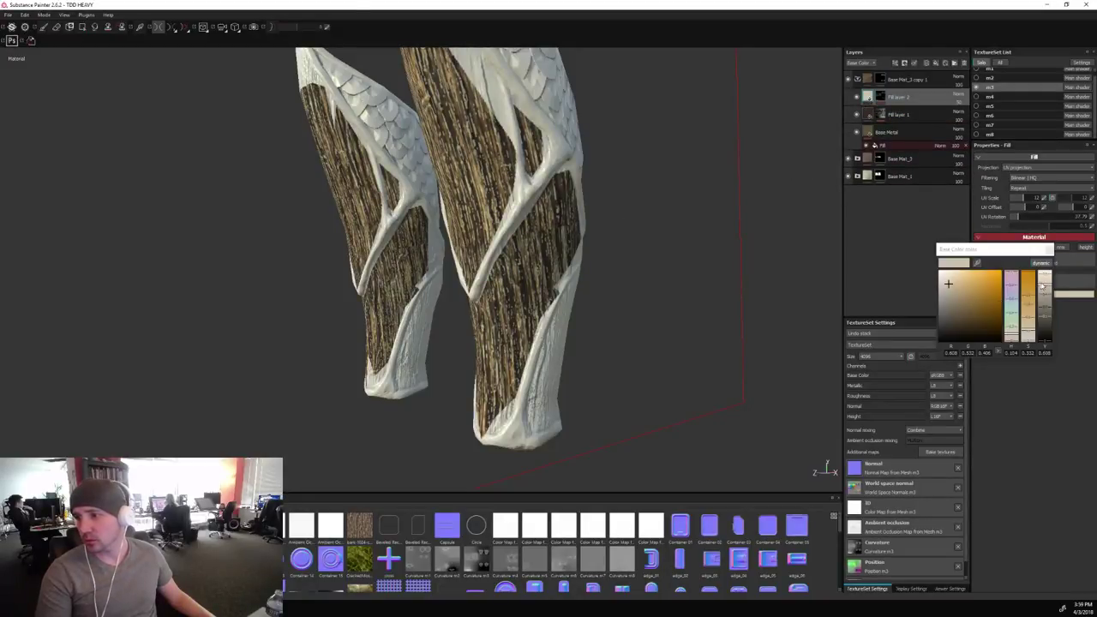
drag(1043, 285, 1042, 290)
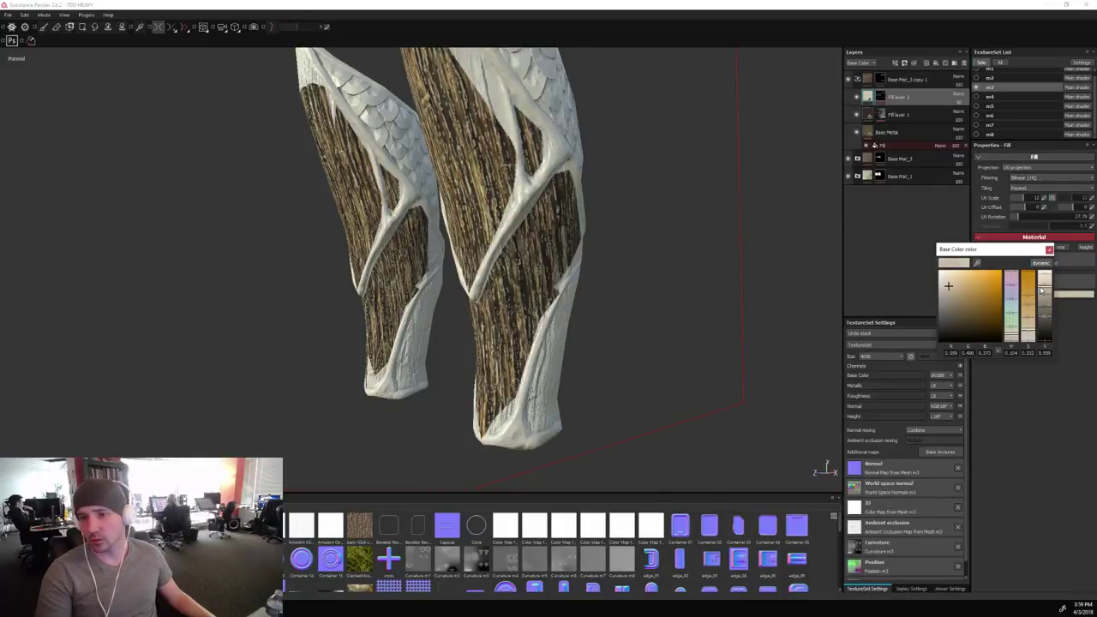
alt+drag(653, 297, 823, 148)
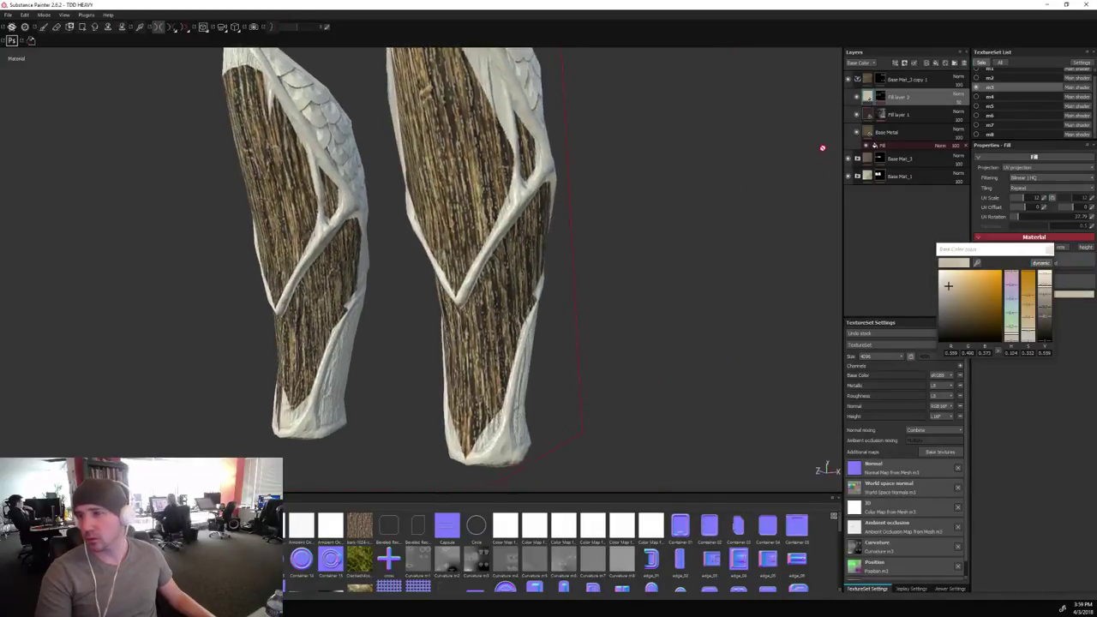
click(892, 95)
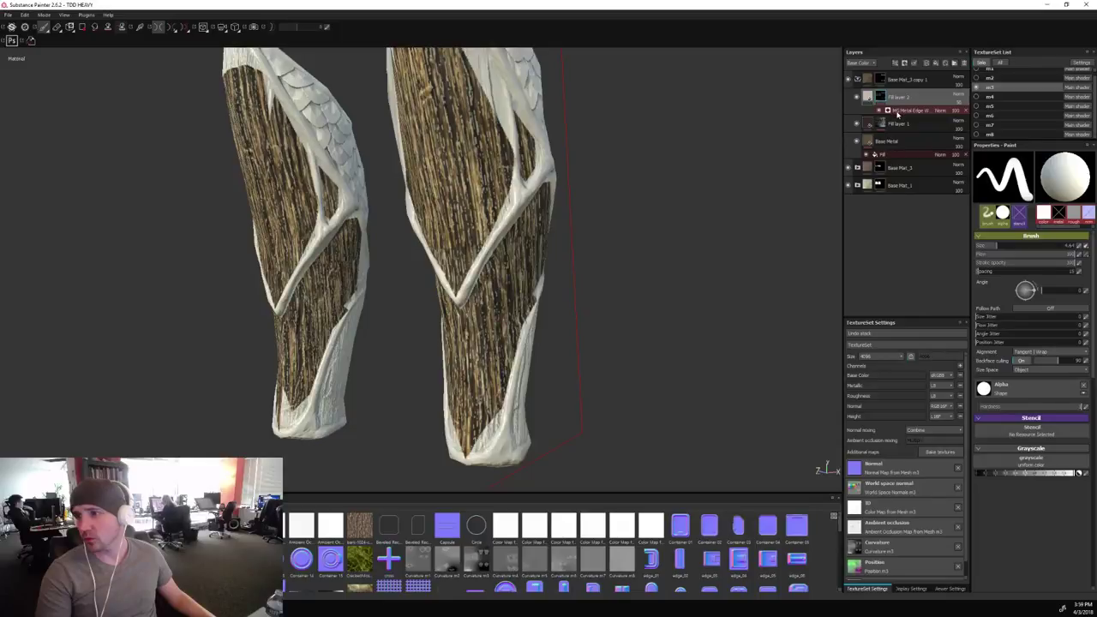
click(897, 111)
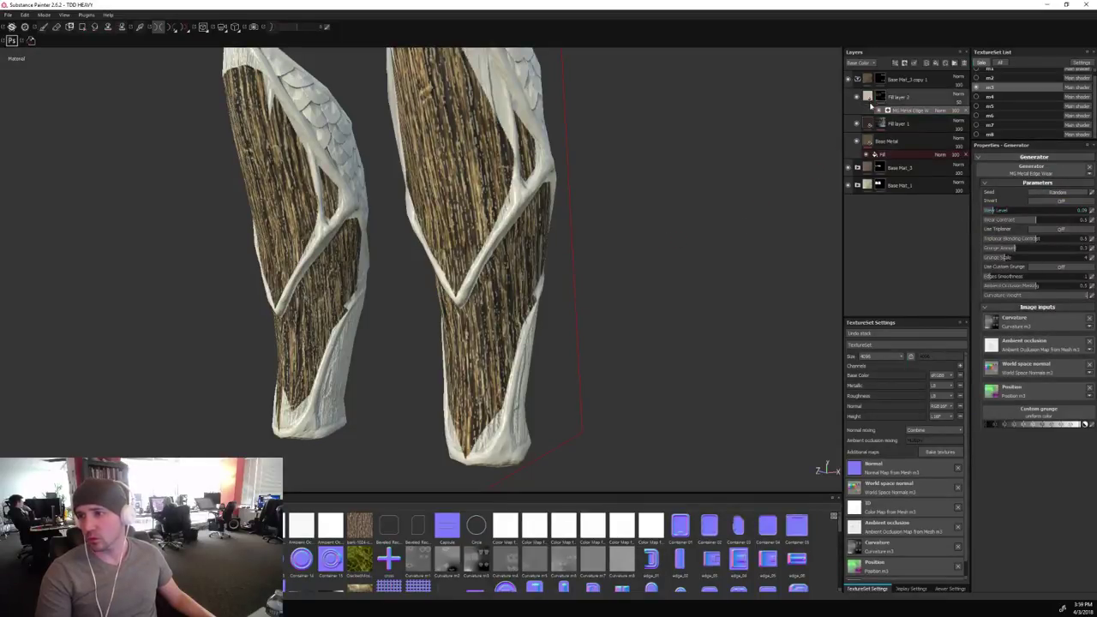
On the Base Mat_3 copy 1 mask, paint wood with a small brush into the pale corner at the shin guard's lower tip.
click(883, 81)
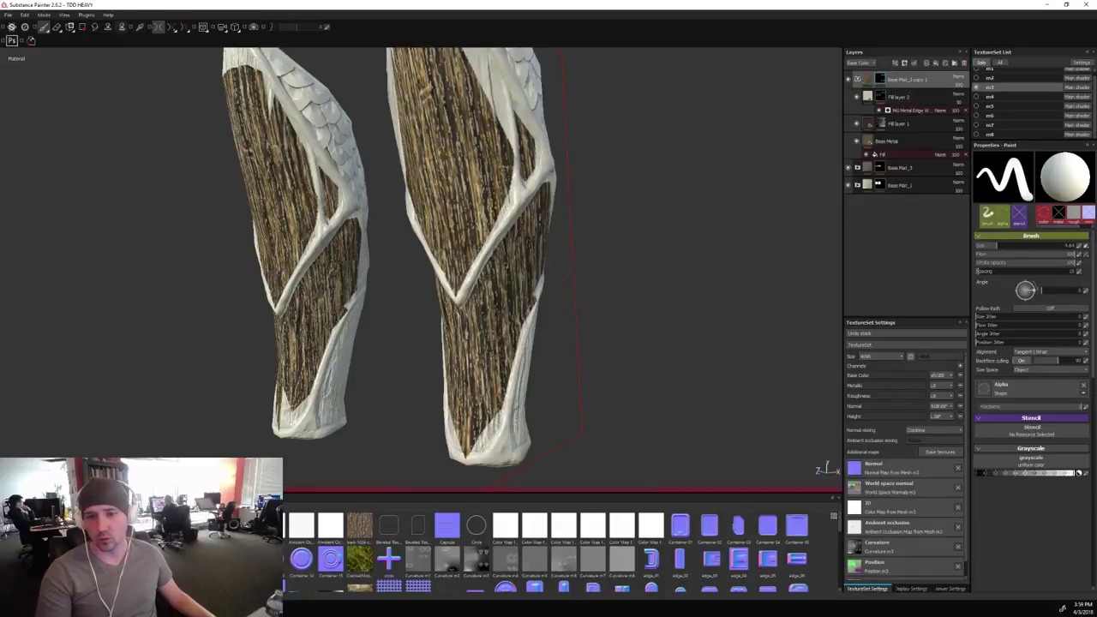
middle_drag(646, 324, 632, 236)
alt+drag(632, 235, 708, 235)
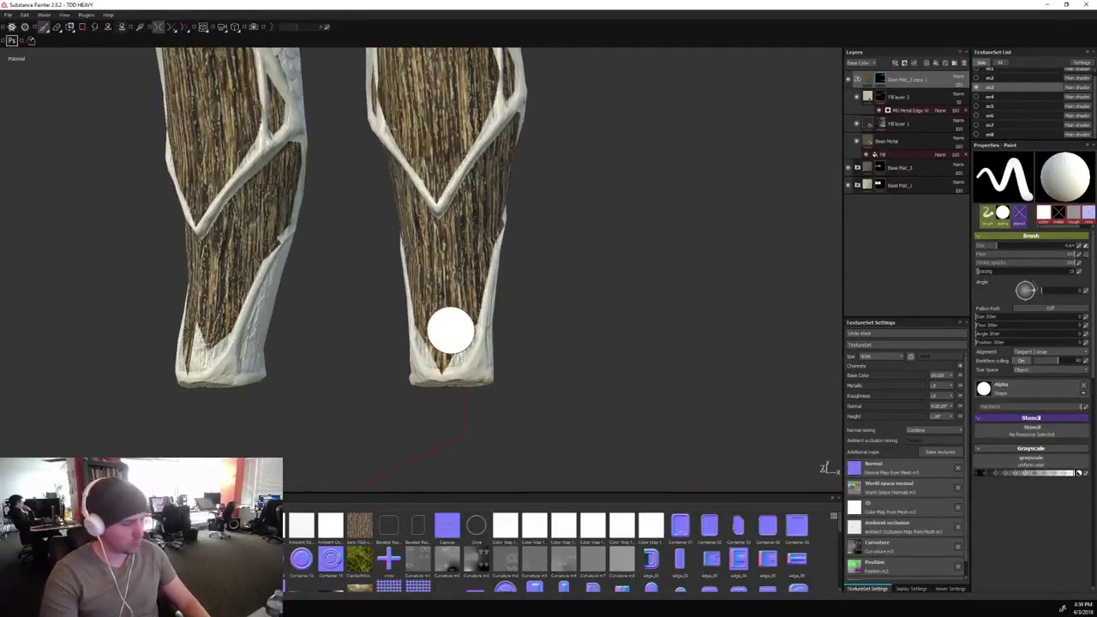
key(bracketleft)
key(bracketleft)
key(bracketleft)
key(bracketleft)
key(bracketleft)
key(bracketleft)
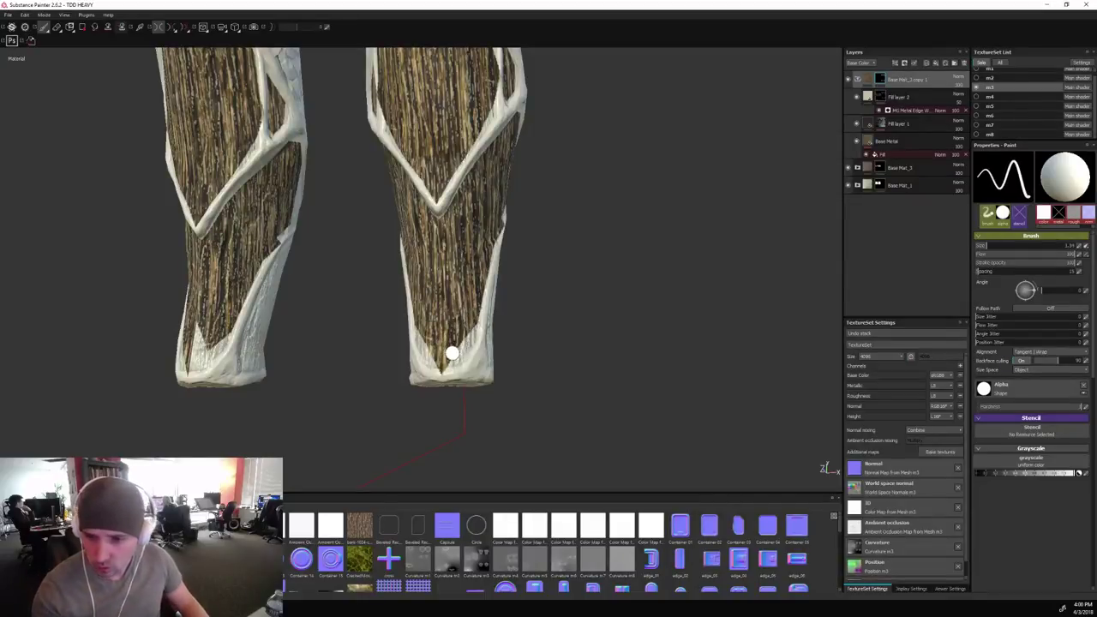
mouse_move(453, 362)
mouse_down()
mouse_move(456, 350)
mouse_move(442, 374)
mouse_up()
key(x)
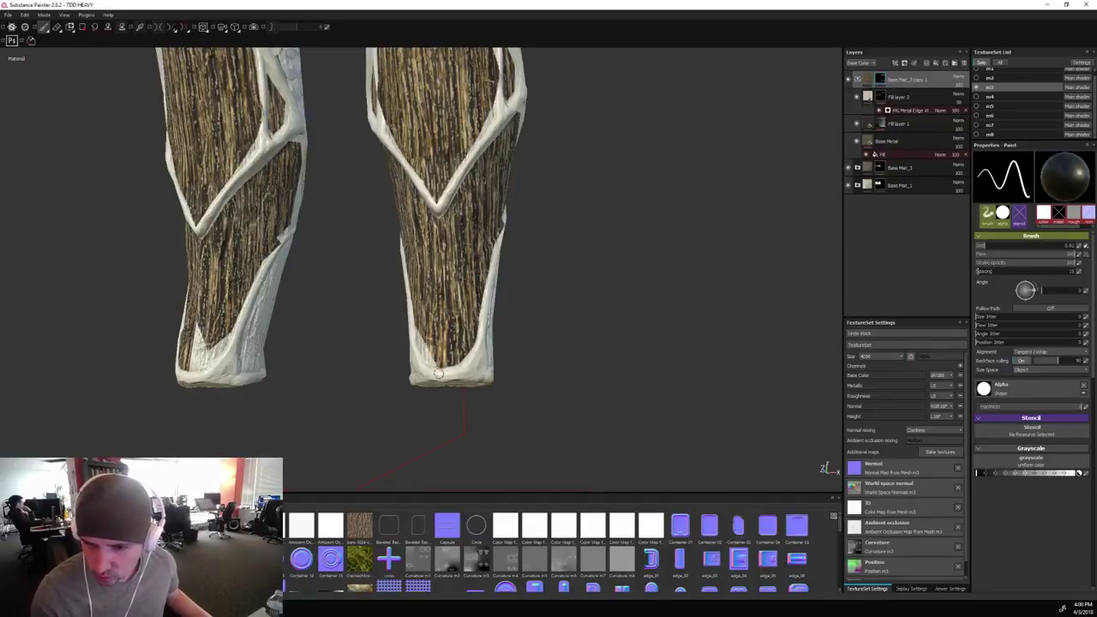
key(x)
Paint wood over the remaining pale patches at the lower ends of both shin guards' panels, up to the rims.
alt+drag(505, 326, 721, 321)
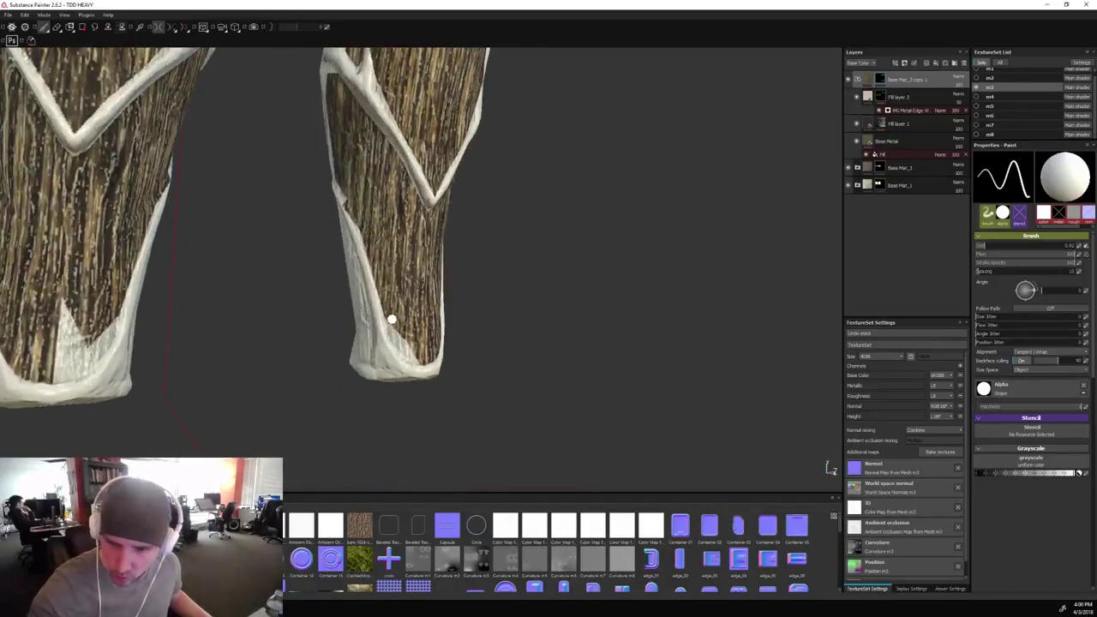
drag(392, 319, 396, 337)
mouse_move(109, 338)
mouse_down()
mouse_move(73, 369)
mouse_move(103, 354)
mouse_up()
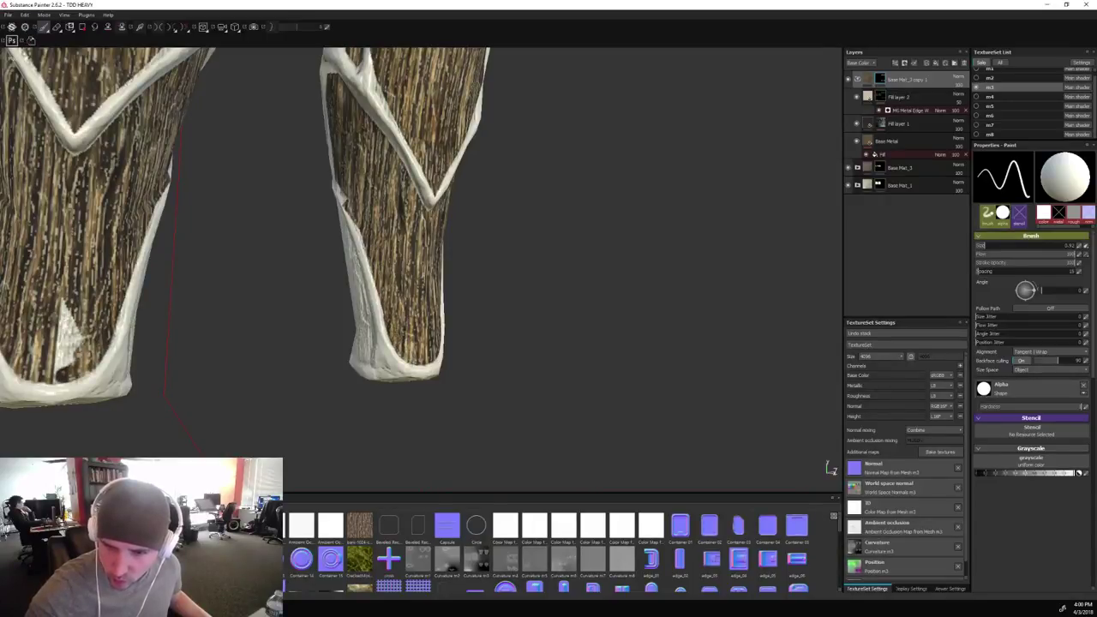
alt+drag(517, 257, 633, 272)
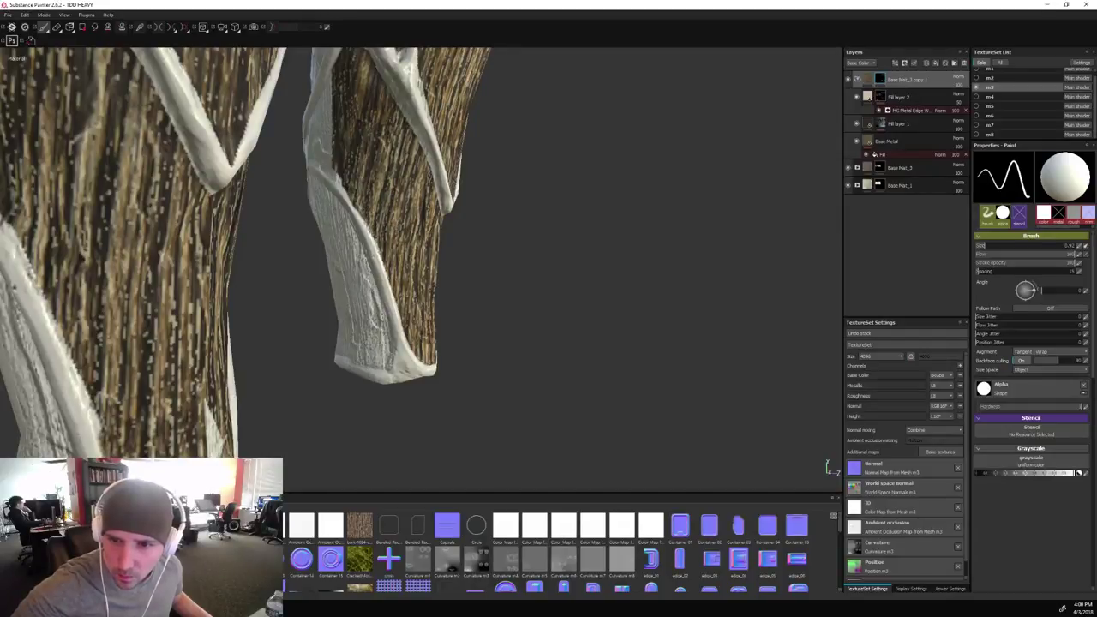
alt+drag(572, 257, 326, 287)
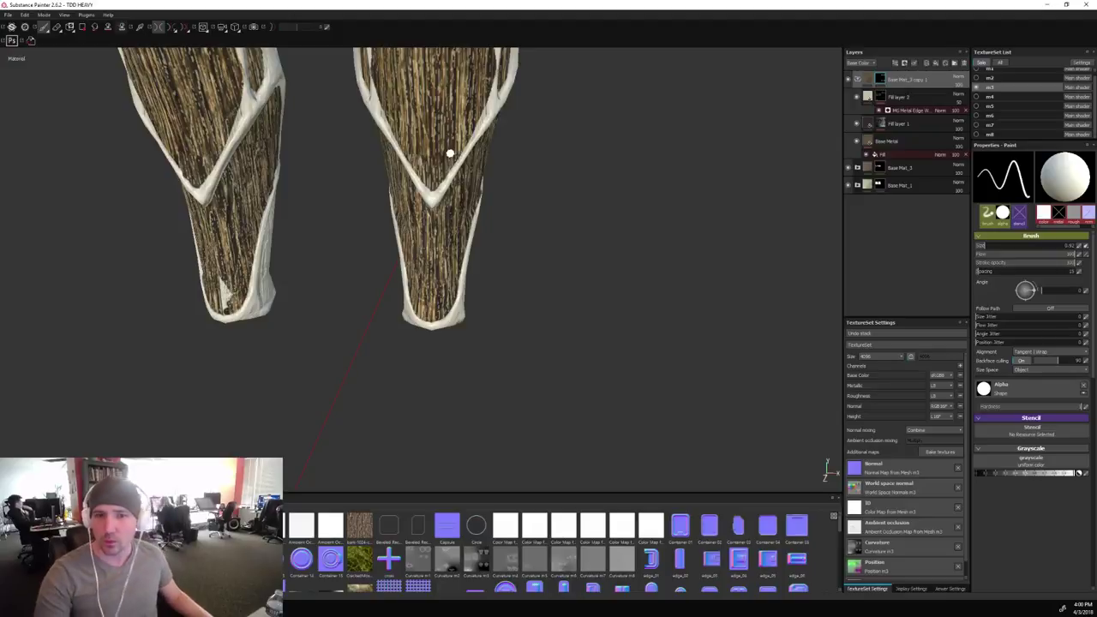
alt+drag(509, 168, 558, 179)
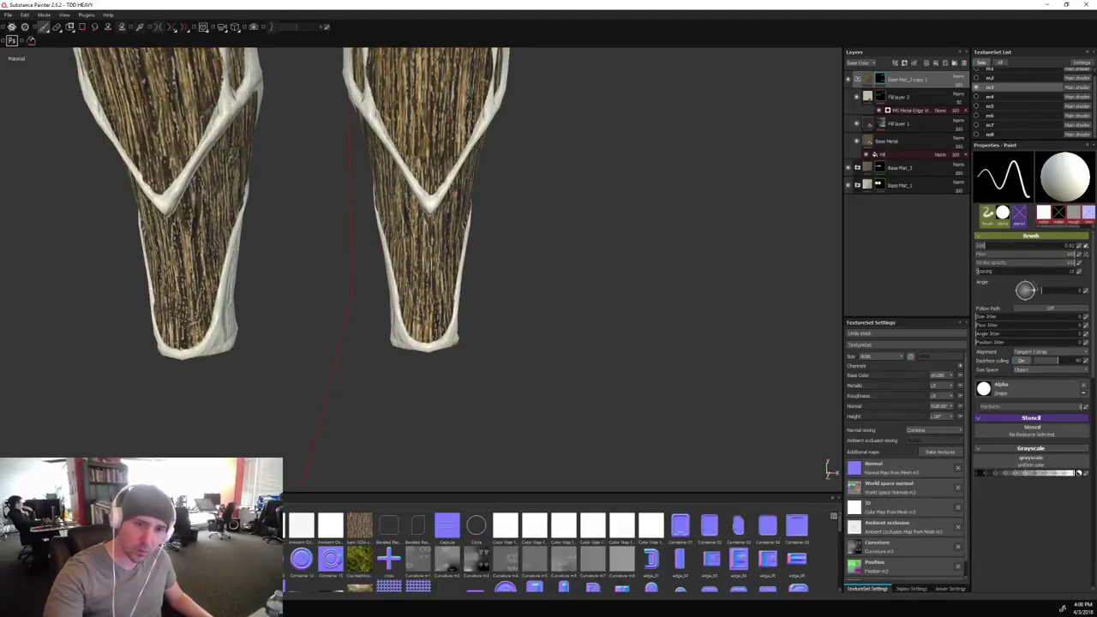
alt+drag(573, 249, 589, 345)
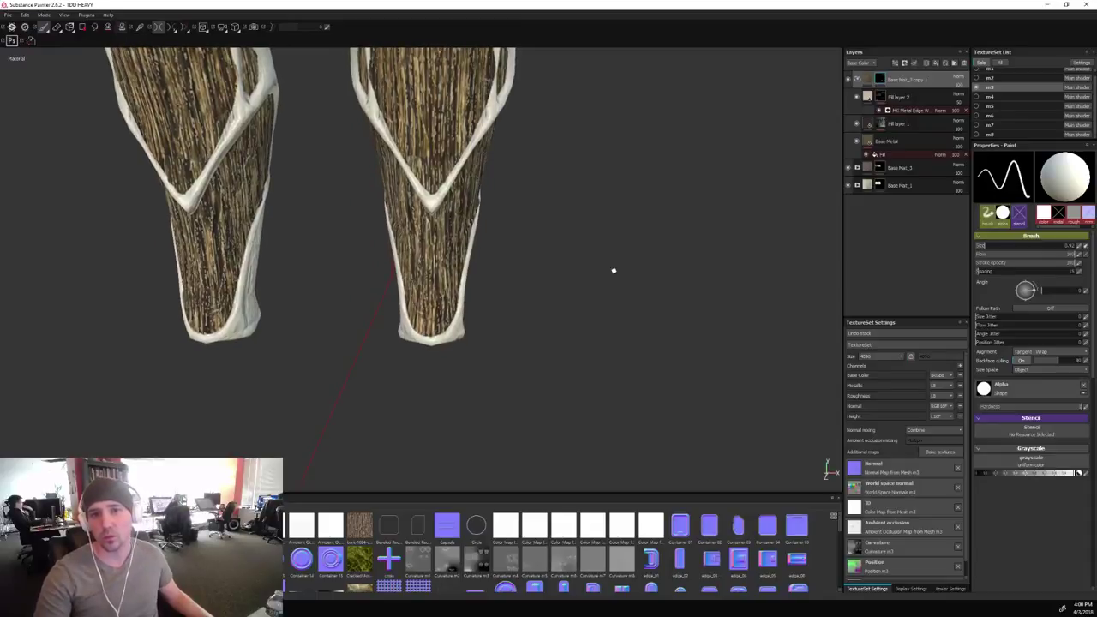
Paint the wood off the thin strut between the small triangular recess and the front panel using black on the mask.
alt+middle_drag(613, 271, 709, 341)
alt+right_drag(708, 340, 676, 368)
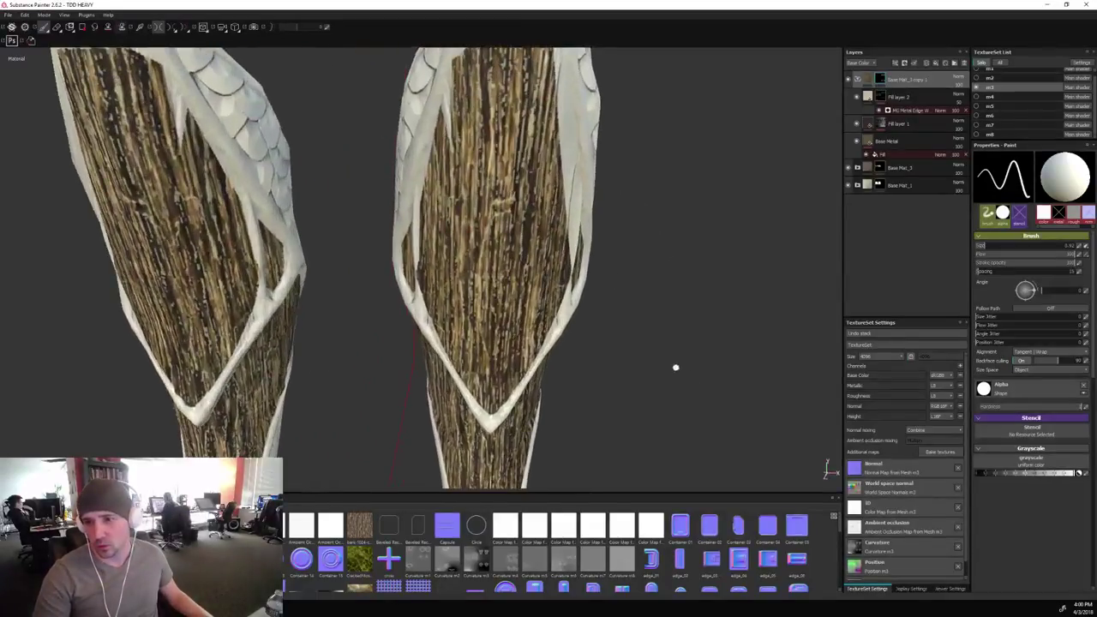
alt+drag(656, 355, 720, 340)
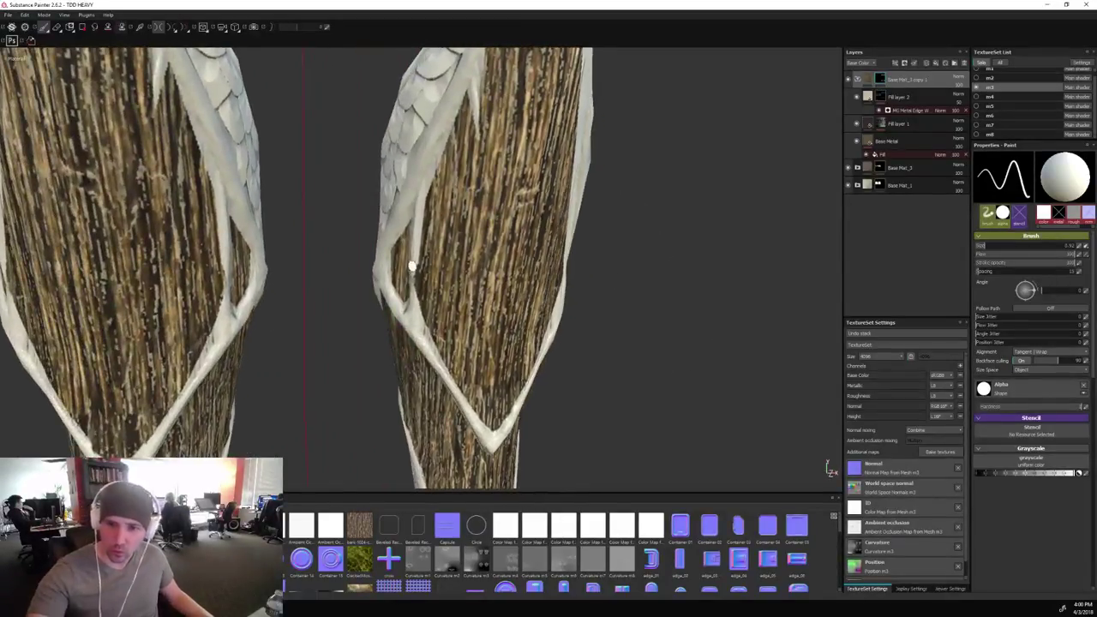
key(x)
key(l)
mouse_move(414, 265)
mouse_down()
mouse_move(416, 314)
mouse_move(433, 163)
mouse_move(433, 182)
mouse_up()
key(x)
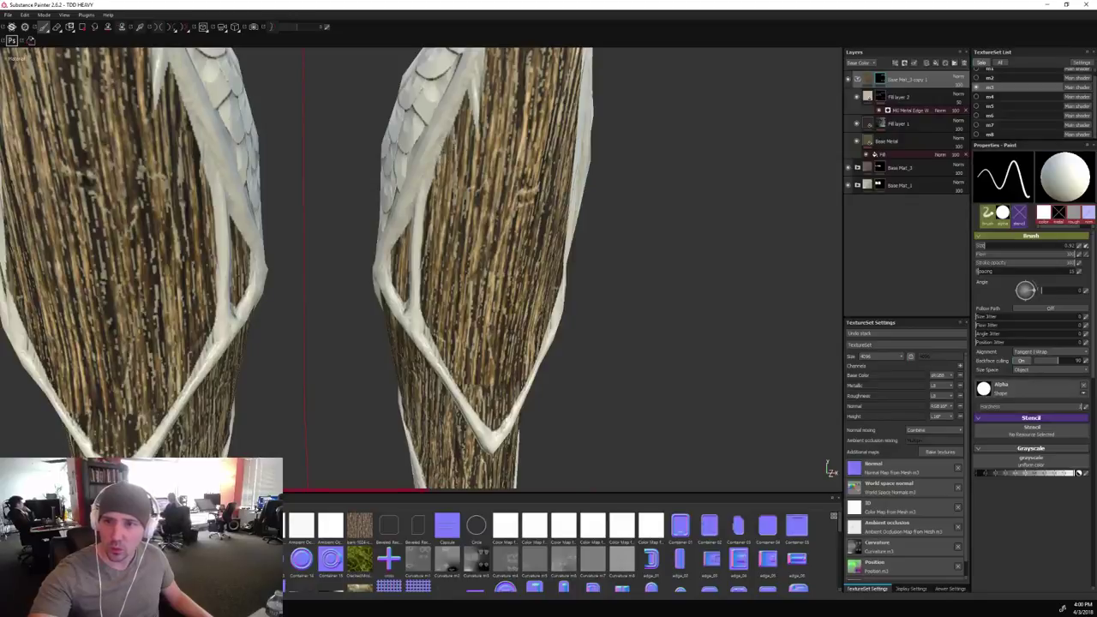
Paint wood over the pale sliver along the front panel's upper edge and the uncovered parts of the small triangular recess.
drag(445, 144, 469, 94)
mouse_move(624, 170)
alt+mouse_down()
mouse_move(643, 170)
mouse_move(617, 163)
mouse_move(723, 196)
mouse_move(545, 106)
alt+mouse_up()
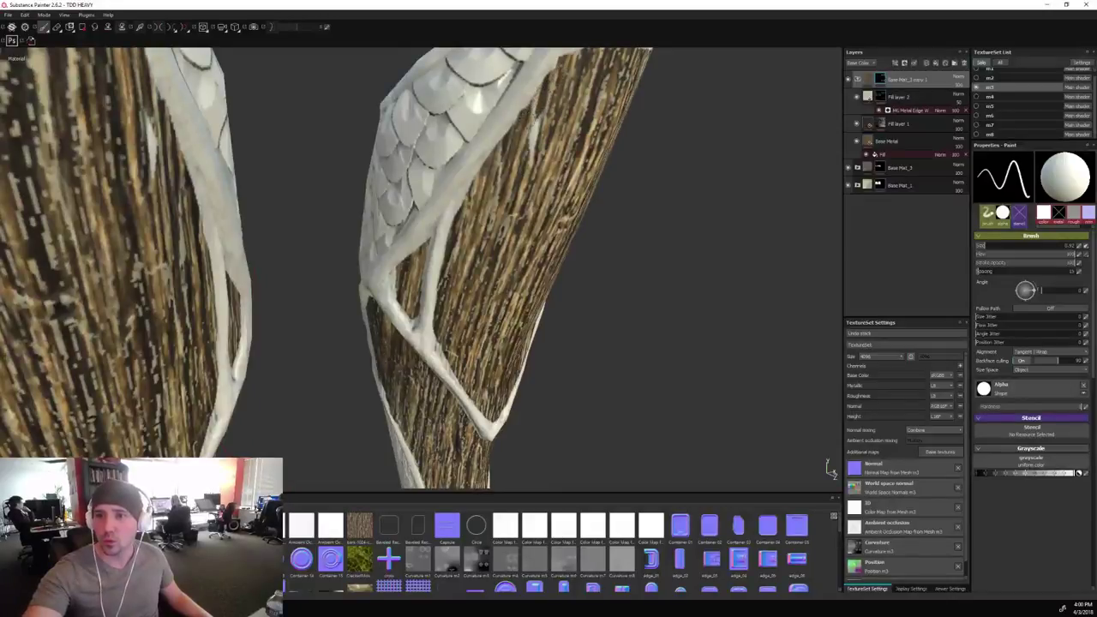
mouse_move(530, 171)
alt+mouse_down()
mouse_move(661, 287)
mouse_move(711, 248)
alt+mouse_up()
key(l)
mouse_move(429, 244)
mouse_down()
mouse_move(424, 262)
mouse_move(419, 246)
mouse_up()
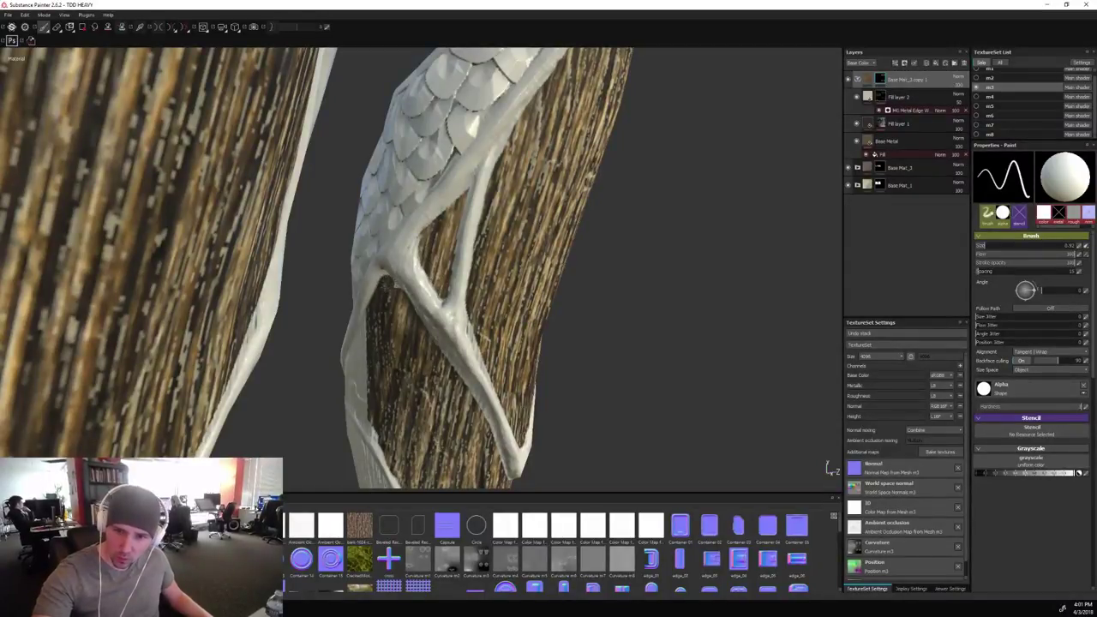
Lower the UV scale of the Base Metal fill so the wood grain on the shin guards is larger.
alt+drag(402, 289, 686, 259)
alt+drag(698, 252, 658, 296)
scroll(660, 289, down, 5)
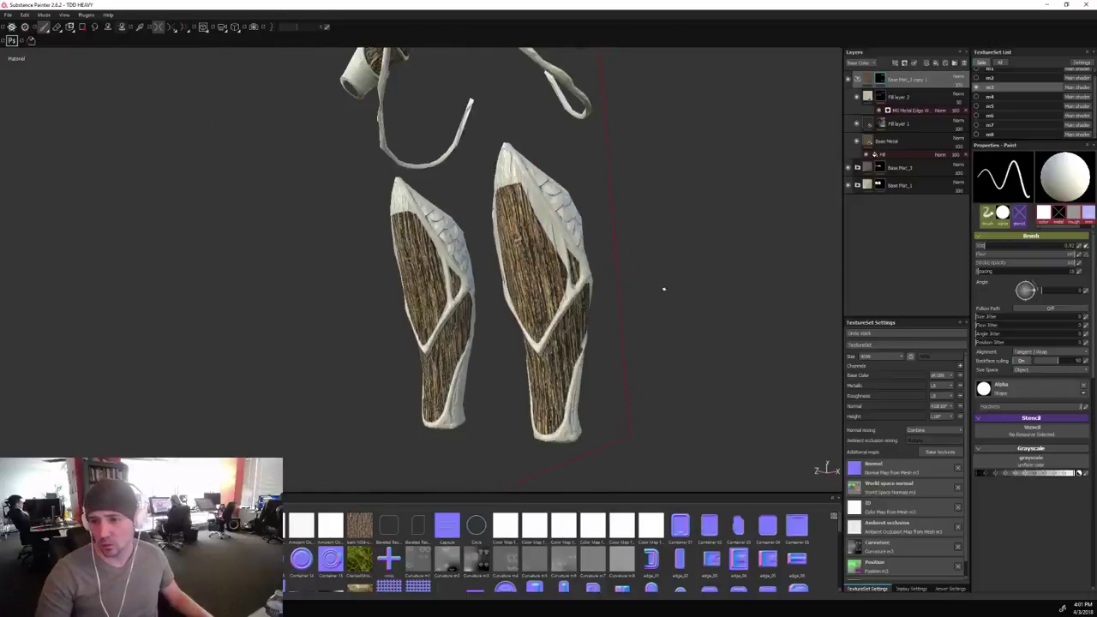
alt+middle_drag(704, 314, 639, 348)
alt+drag(640, 348, 663, 342)
scroll(663, 342, up, 3)
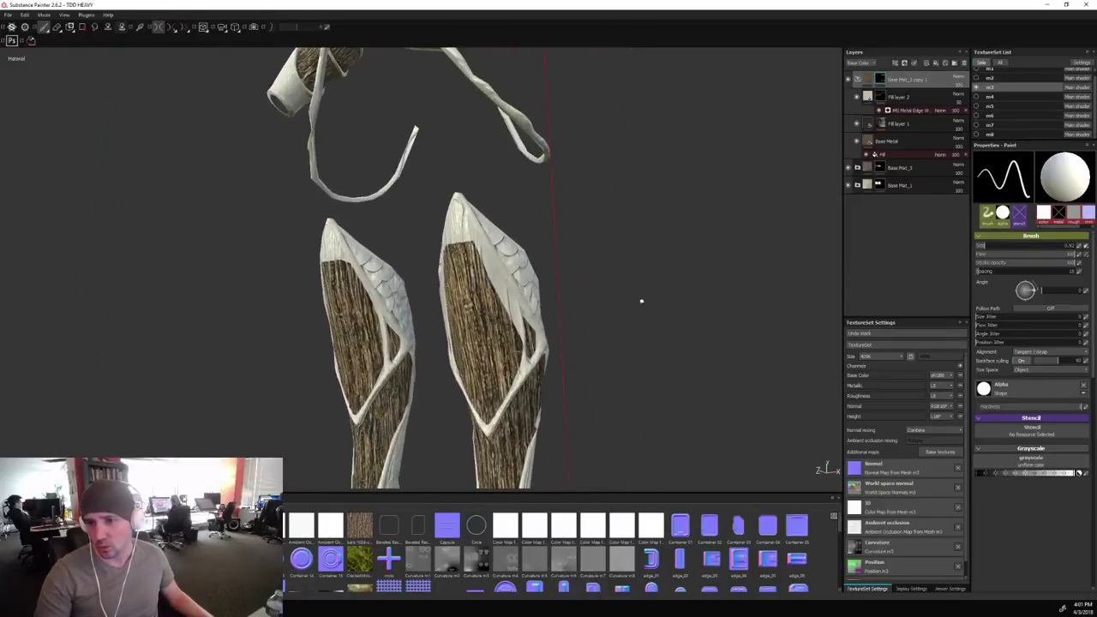
alt+drag(642, 301, 691, 334)
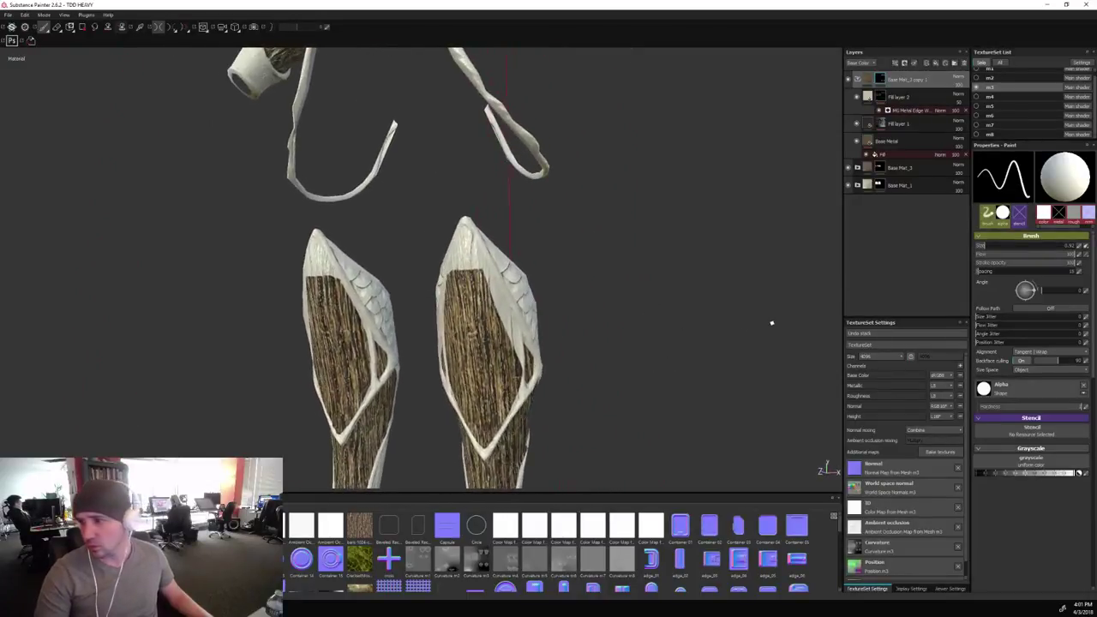
click(881, 154)
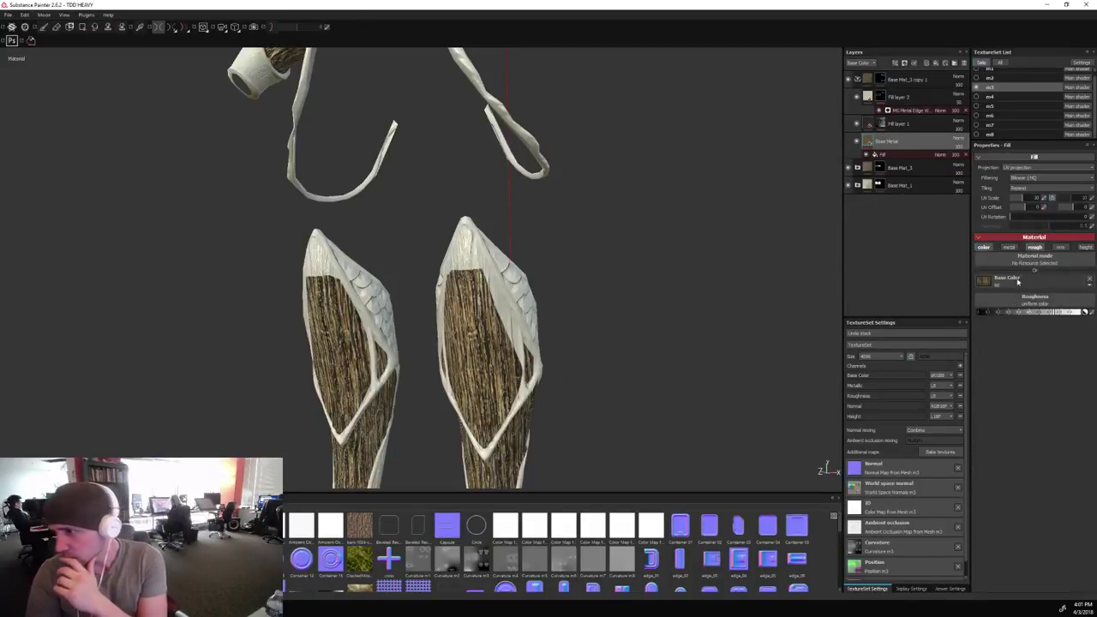
click(1043, 199)
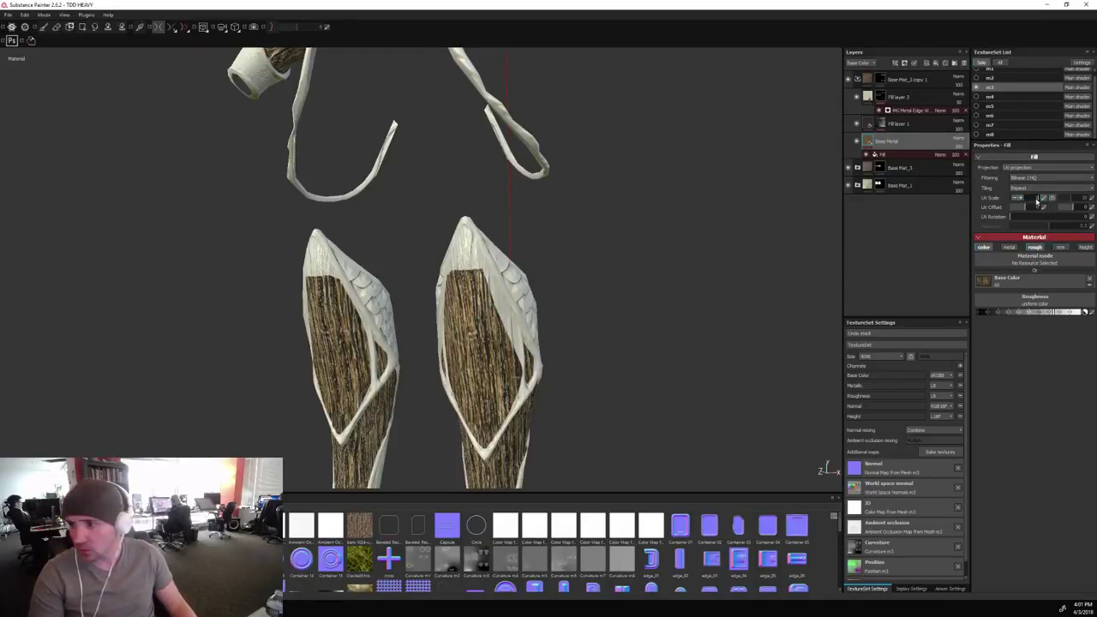
key(Return)
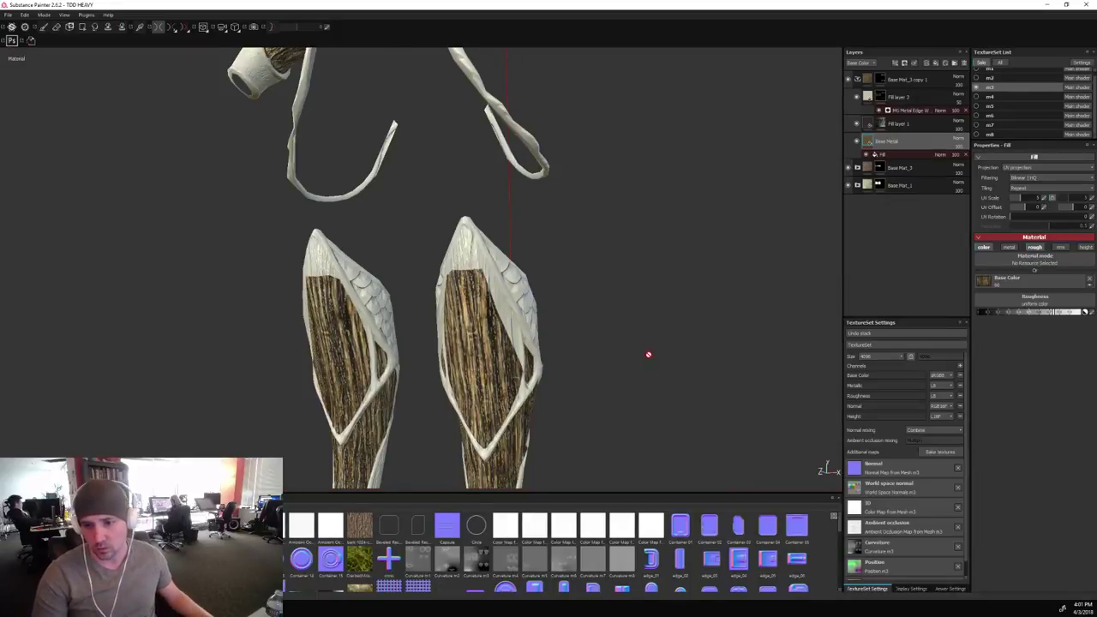
On the Base Mat_3 copy 1 mask, paint wood into the pale pointed tip and along the scale-side edge of the front panel.
scroll(652, 357, down, 3)
alt+drag(661, 364, 652, 316)
alt+right_drag(652, 316, 652, 355)
alt+drag(652, 355, 649, 377)
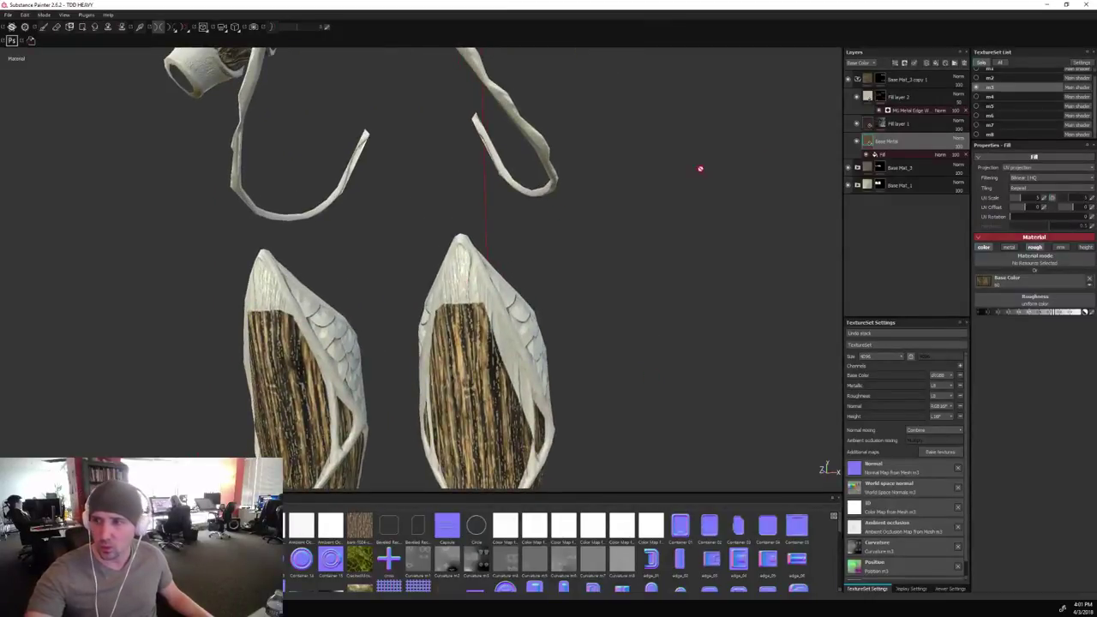
click(907, 79)
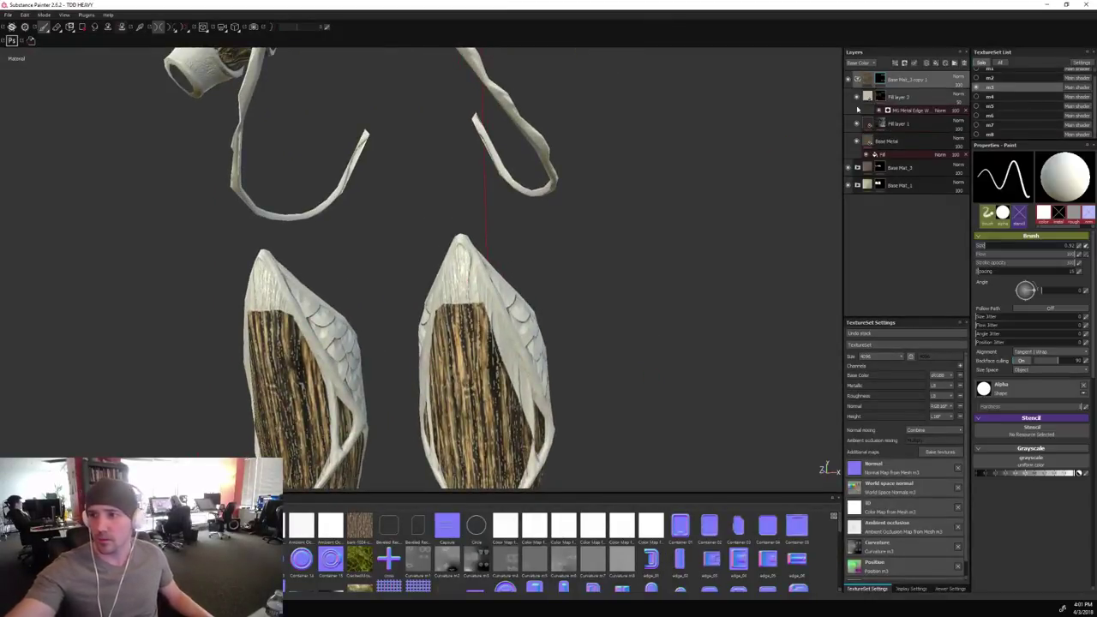
key(1)
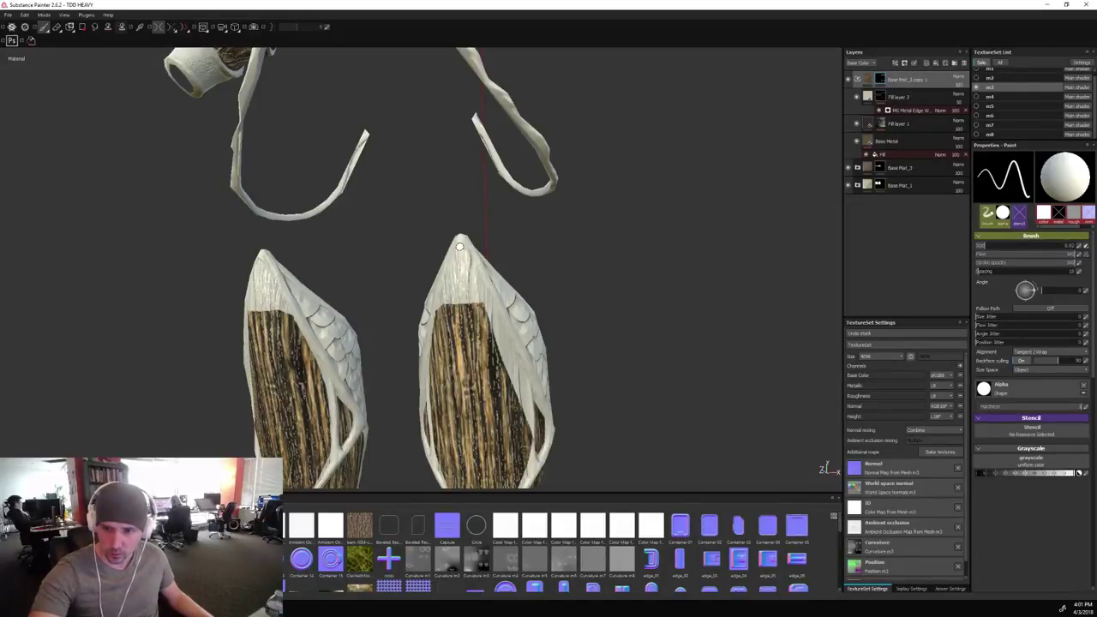
mouse_move(460, 247)
mouse_down()
mouse_move(463, 307)
mouse_move(468, 271)
mouse_move(470, 303)
mouse_up()
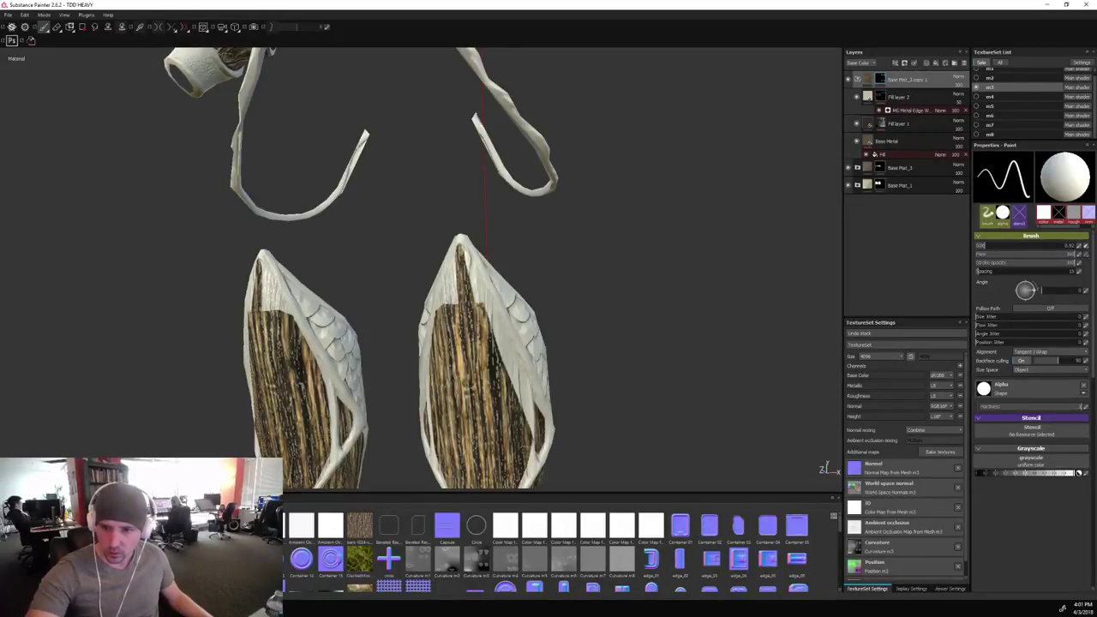
drag(462, 249, 485, 312)
mouse_move(614, 302)
alt+mouse_down()
mouse_move(583, 319)
mouse_move(553, 301)
alt+mouse_up()
drag(474, 296, 478, 311)
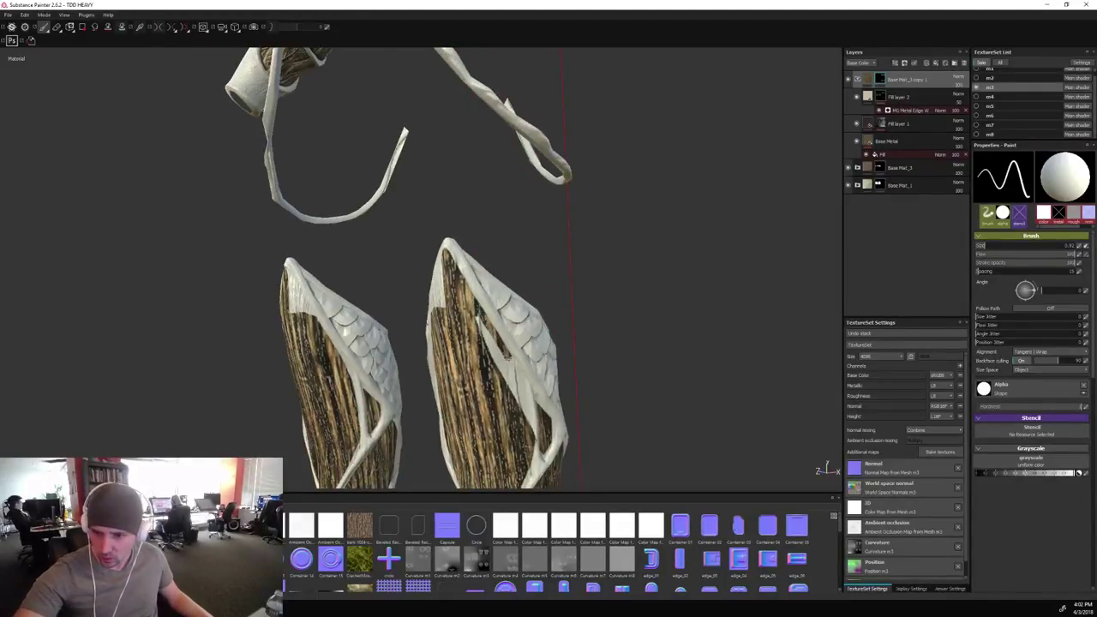
mouse_move(523, 385)
mouse_down()
mouse_move(528, 408)
mouse_move(491, 348)
mouse_move(510, 388)
mouse_up()
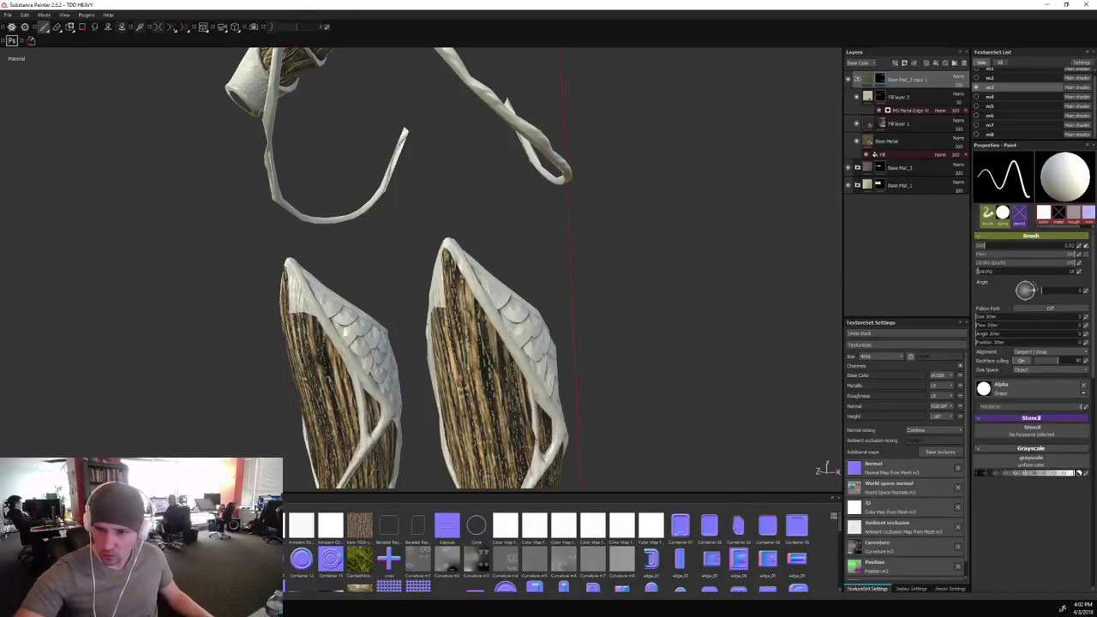
Paint the wood off the strut beside the front panel using black, and fill the rest of the panel's pale tip with wood.
key(x)
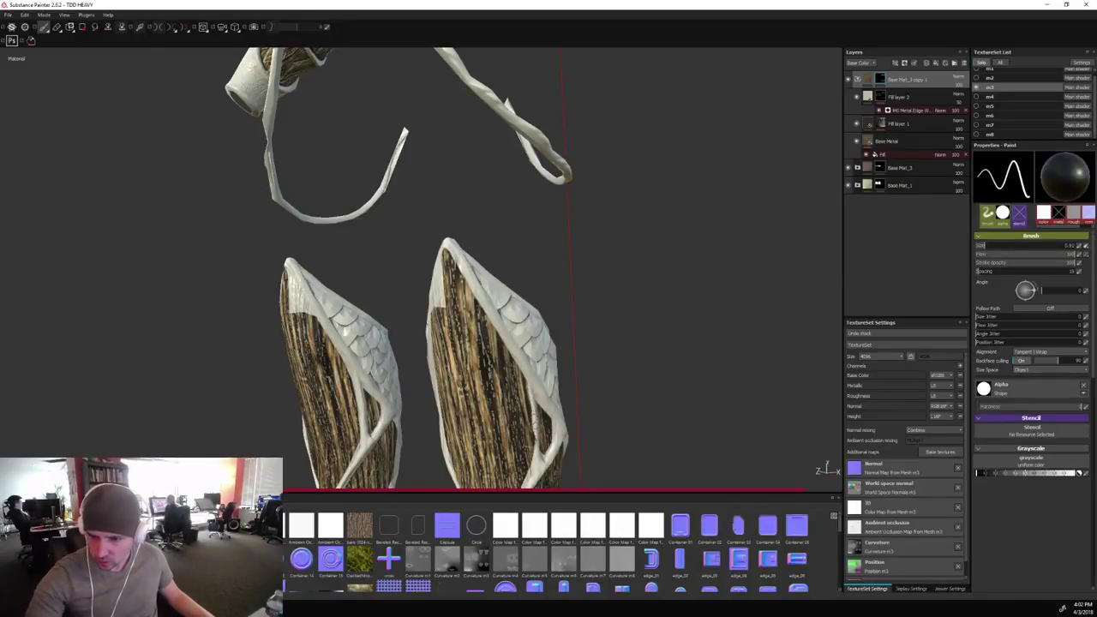
drag(537, 424, 533, 391)
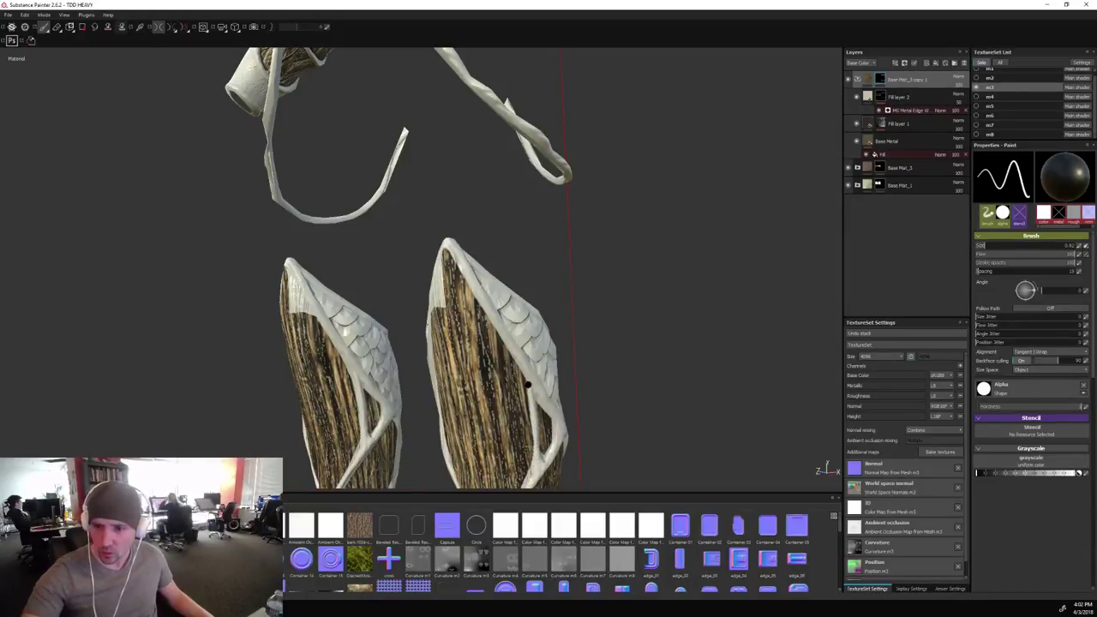
alt+drag(529, 383, 538, 283)
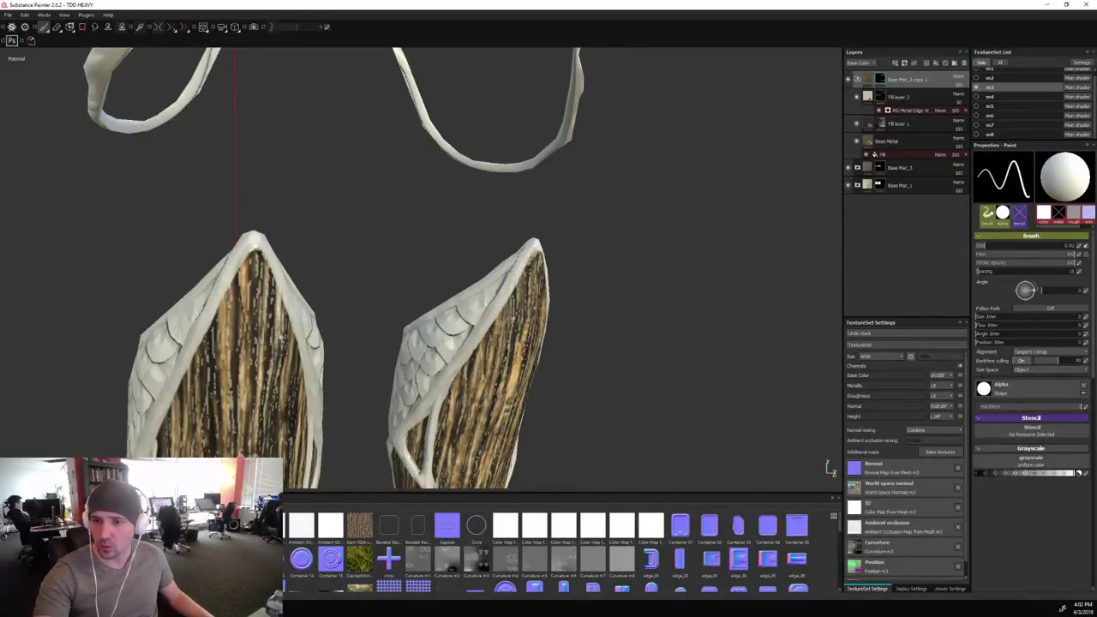
alt+drag(639, 358, 492, 385)
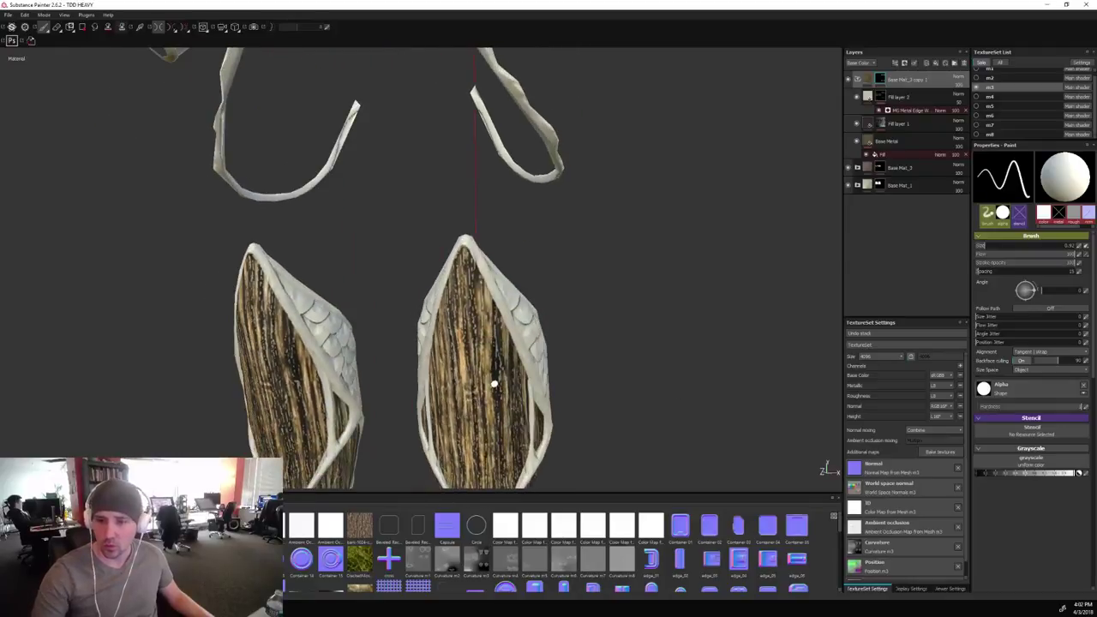
Hide Fill layer 2 and paint wood into the pale corner of the side recess below the scales.
alt+drag(459, 266, 718, 191)
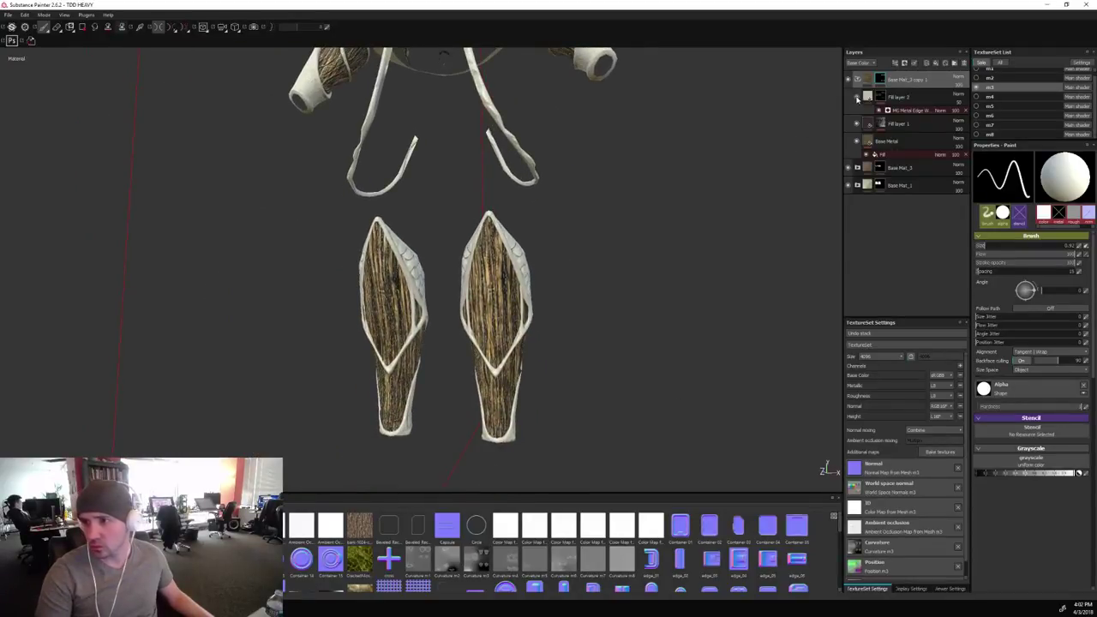
alt+drag(690, 307, 338, 301)
alt+right_drag(338, 301, 360, 305)
alt+drag(359, 304, 265, 250)
key(l)
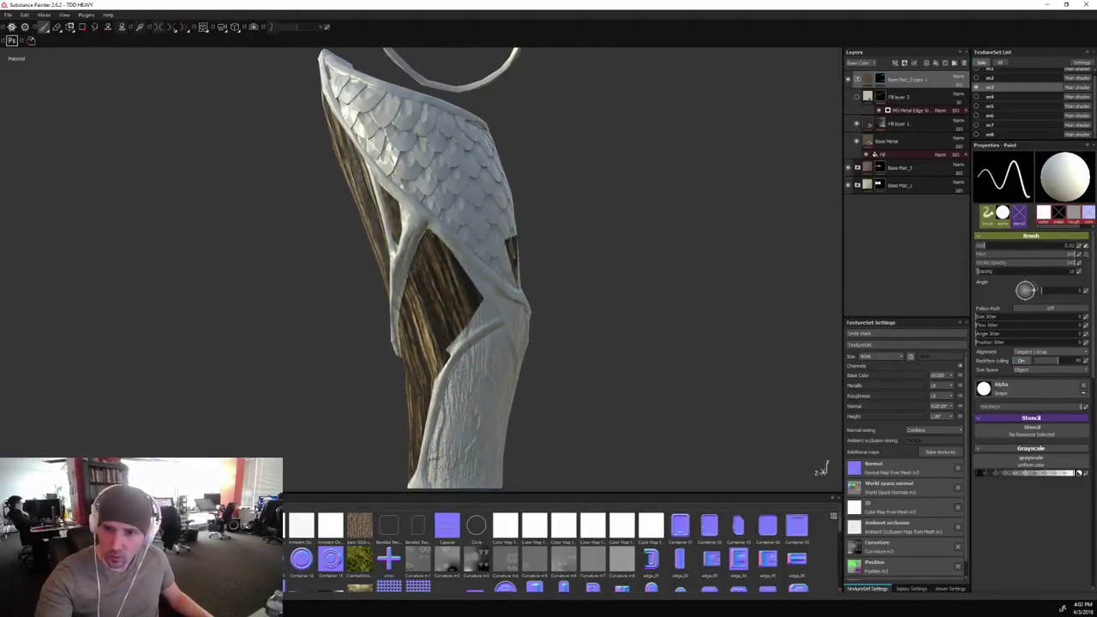
mouse_move(578, 294)
alt+mouse_down()
mouse_move(615, 297)
mouse_move(574, 298)
alt+mouse_up()
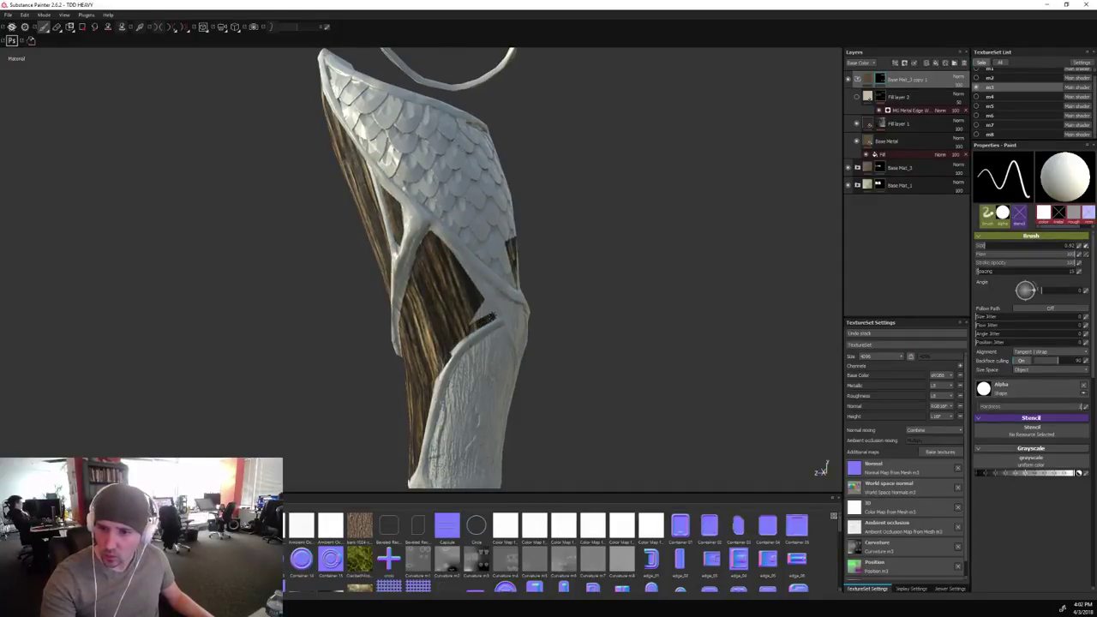
alt+drag(649, 299, 627, 274)
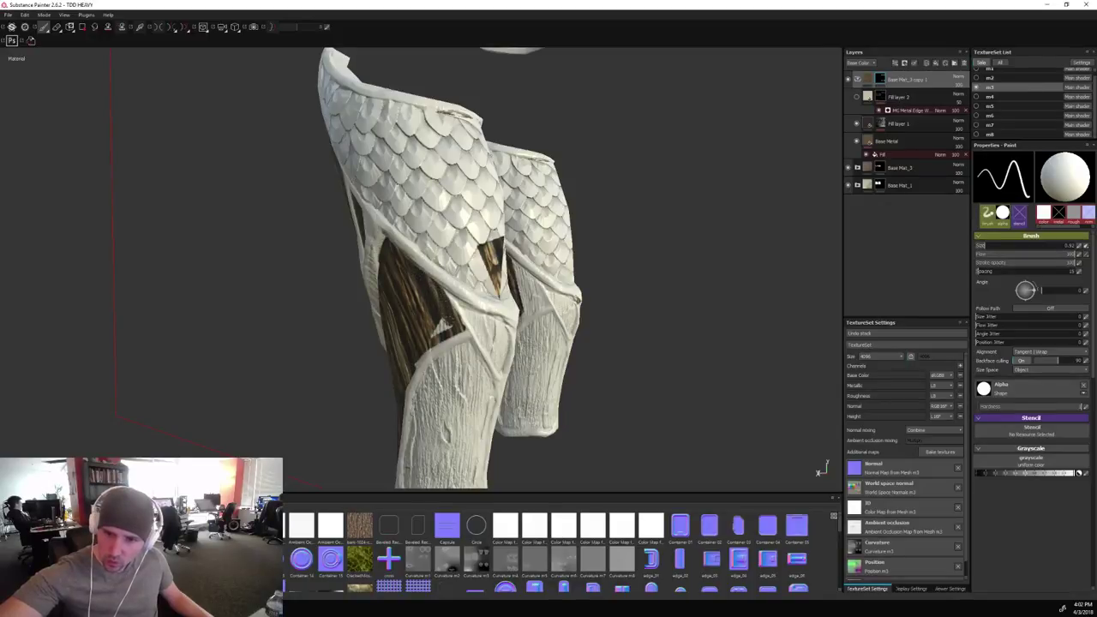
Paint the stray wood off the scales using black, and paint wood into the first triangular recess at the back of the shin guards.
alt+drag(433, 308, 607, 349)
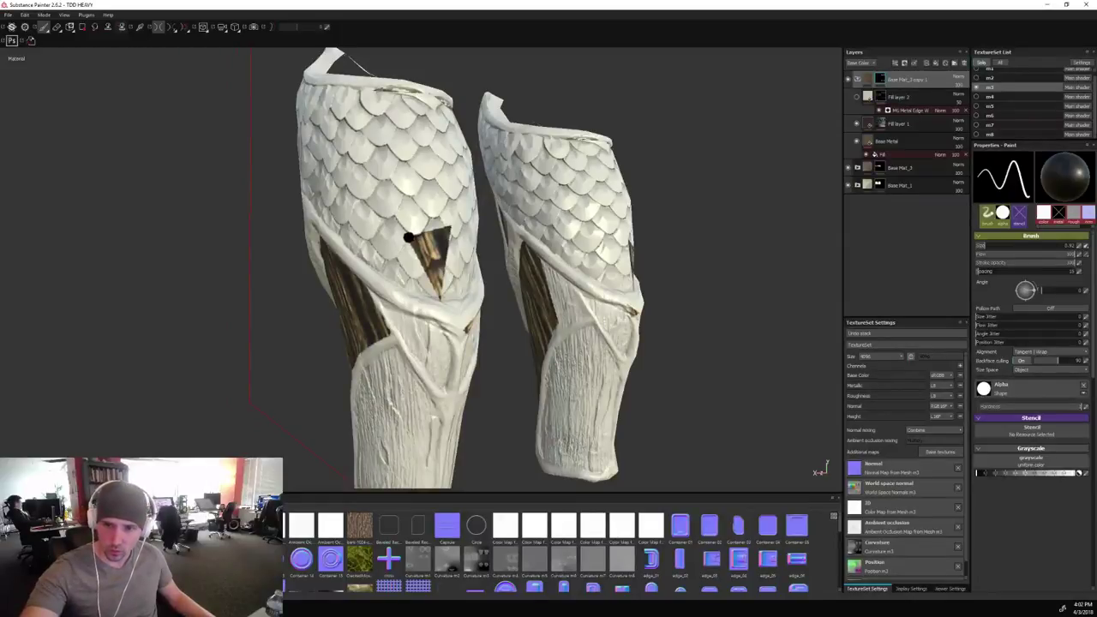
mouse_move(416, 233)
mouse_down()
mouse_move(442, 284)
mouse_move(428, 296)
mouse_move(422, 249)
mouse_move(438, 241)
mouse_up()
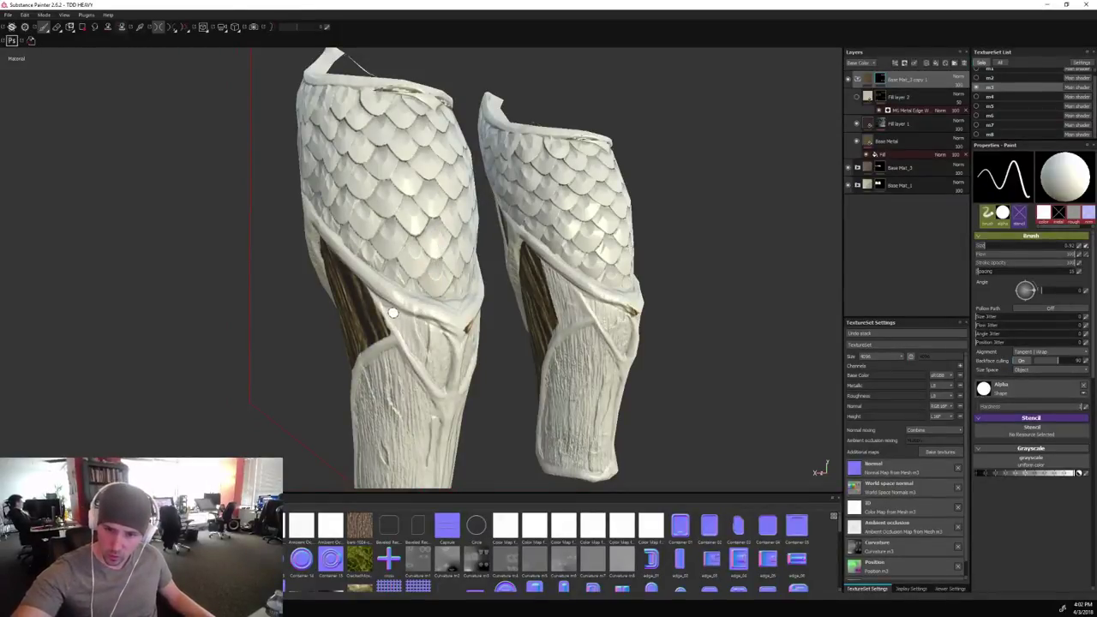
mouse_move(408, 334)
mouse_down()
mouse_move(394, 314)
mouse_move(442, 383)
mouse_up()
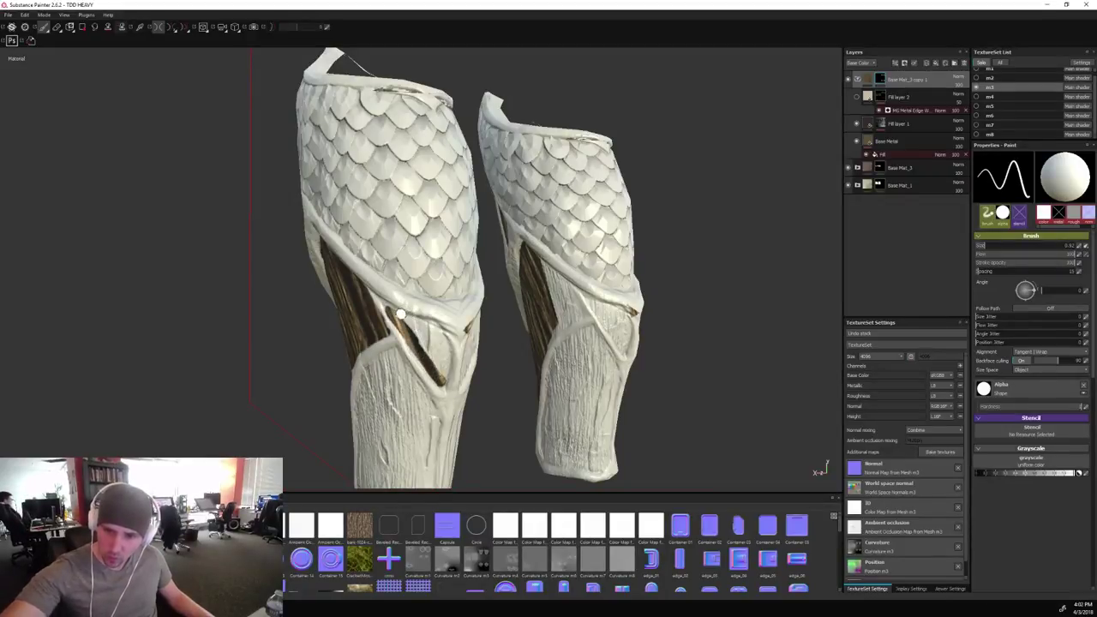
mouse_move(399, 313)
mouse_down()
mouse_move(439, 337)
mouse_move(443, 371)
mouse_move(423, 330)
mouse_move(434, 358)
mouse_up()
key(x)
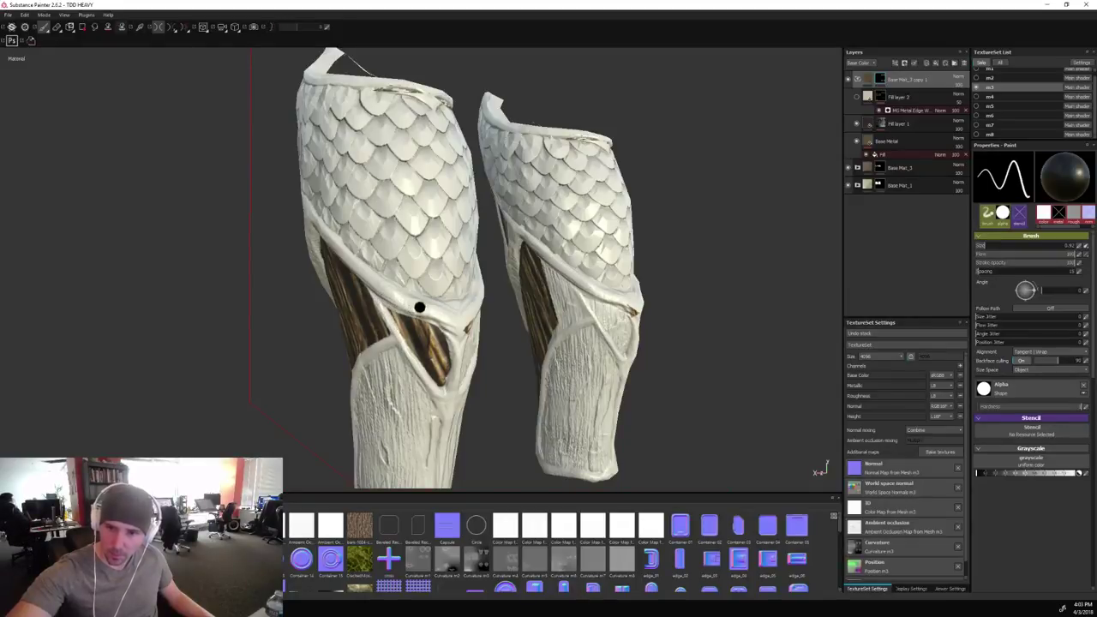
alt+drag(698, 312, 386, 349)
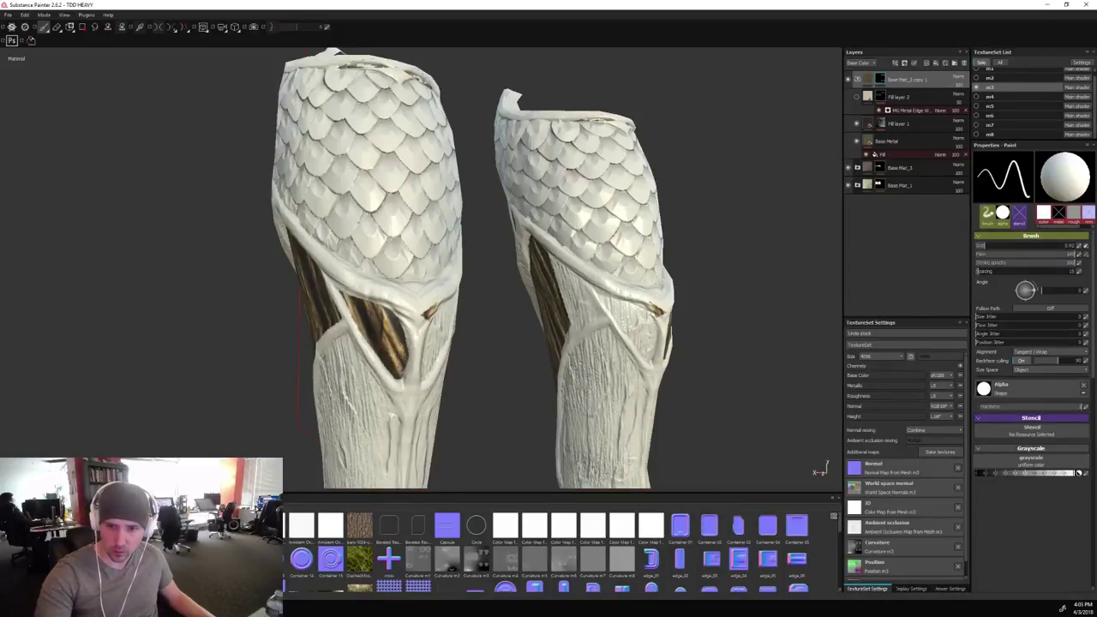
Paint wood into the second triangular recess across the rear strut, finishing its upper corner with brush size 0.32.
alt+drag(485, 368, 377, 369)
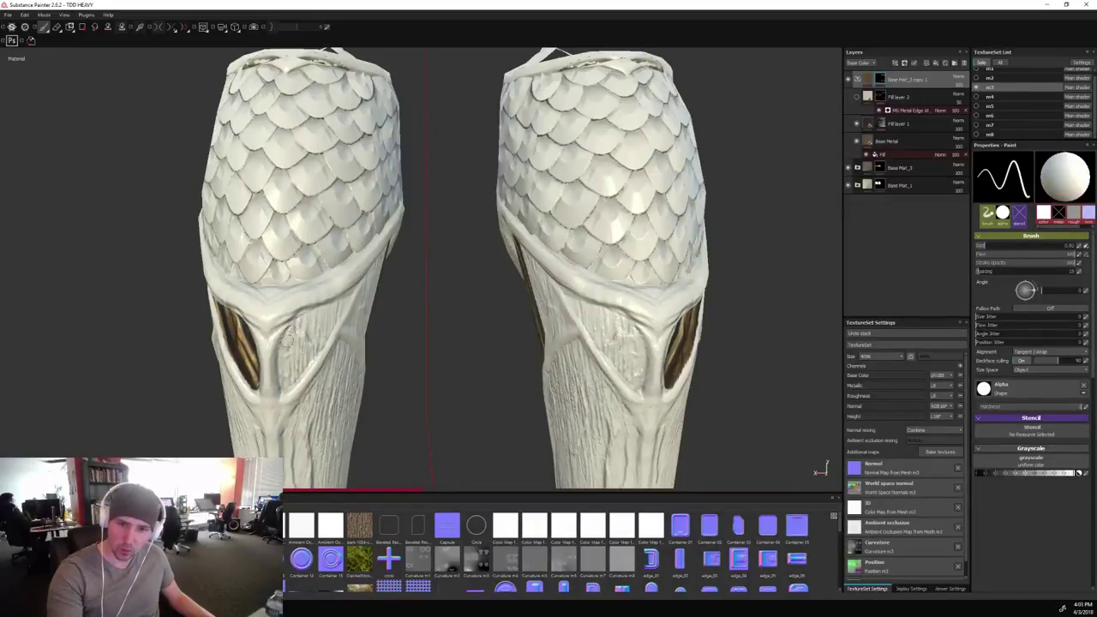
mouse_move(301, 319)
mouse_down()
mouse_move(286, 384)
mouse_move(334, 322)
mouse_move(328, 309)
mouse_move(310, 315)
mouse_move(311, 347)
mouse_move(296, 358)
mouse_move(338, 307)
mouse_up()
key(x)
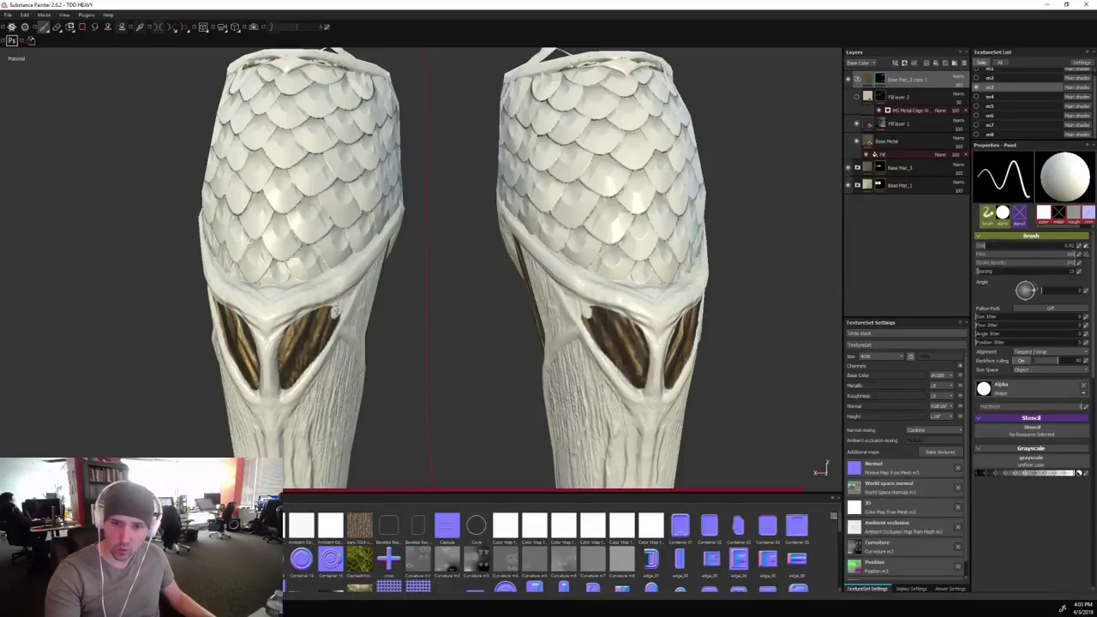
key(ctrl+z)
ctrl+right_drag(334, 313, 319, 314)
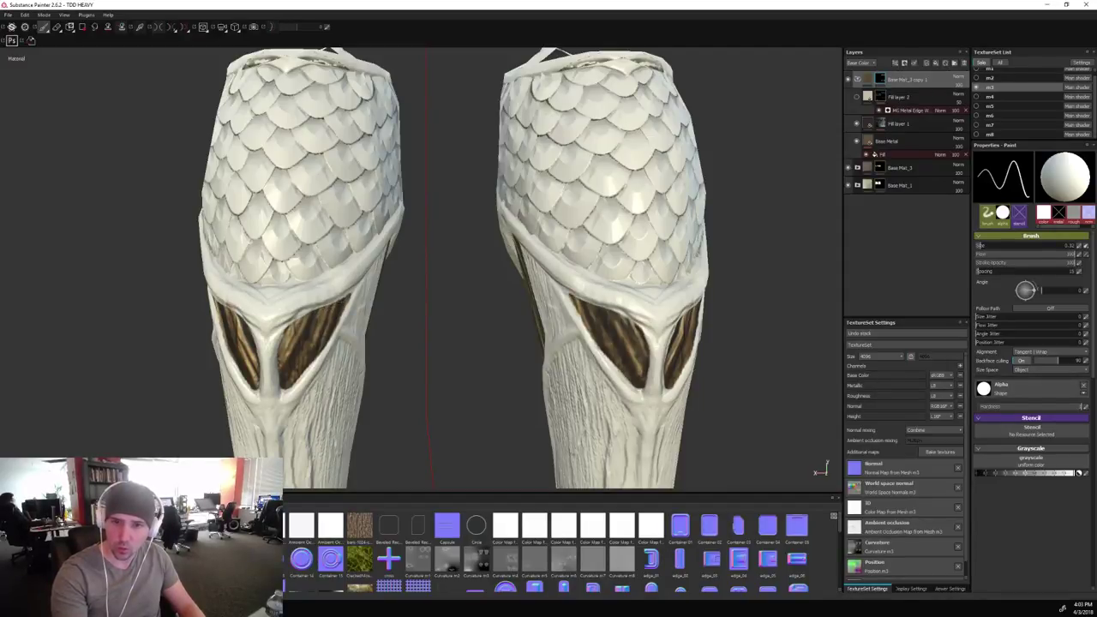
Set the brush size to 1.37 and paint wood into the upper and outer portions of the shin guard's lower side panel.
scroll(387, 344, down, 3)
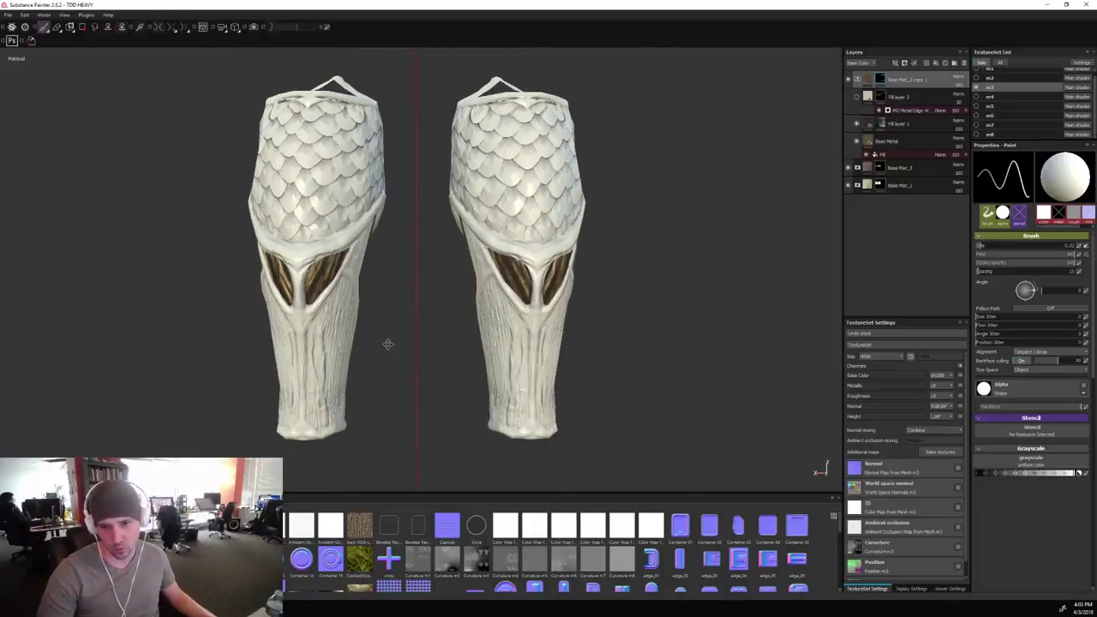
mouse_move(388, 343)
alt+mouse_down()
mouse_move(625, 328)
mouse_move(640, 340)
mouse_move(602, 338)
mouse_move(641, 339)
alt+mouse_up()
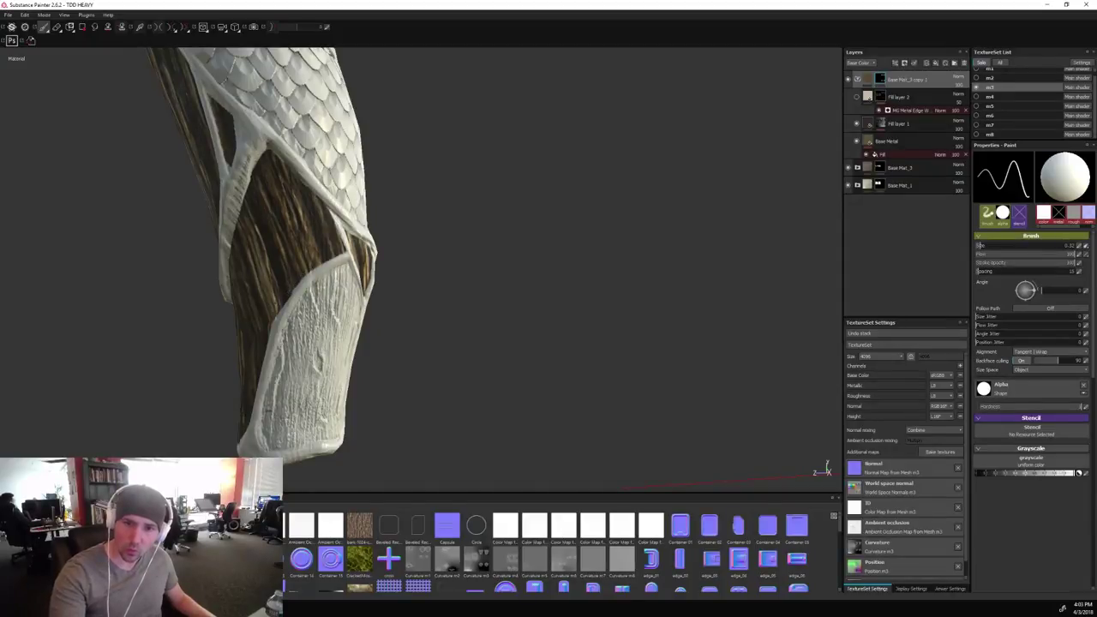
alt+drag(544, 309, 514, 312)
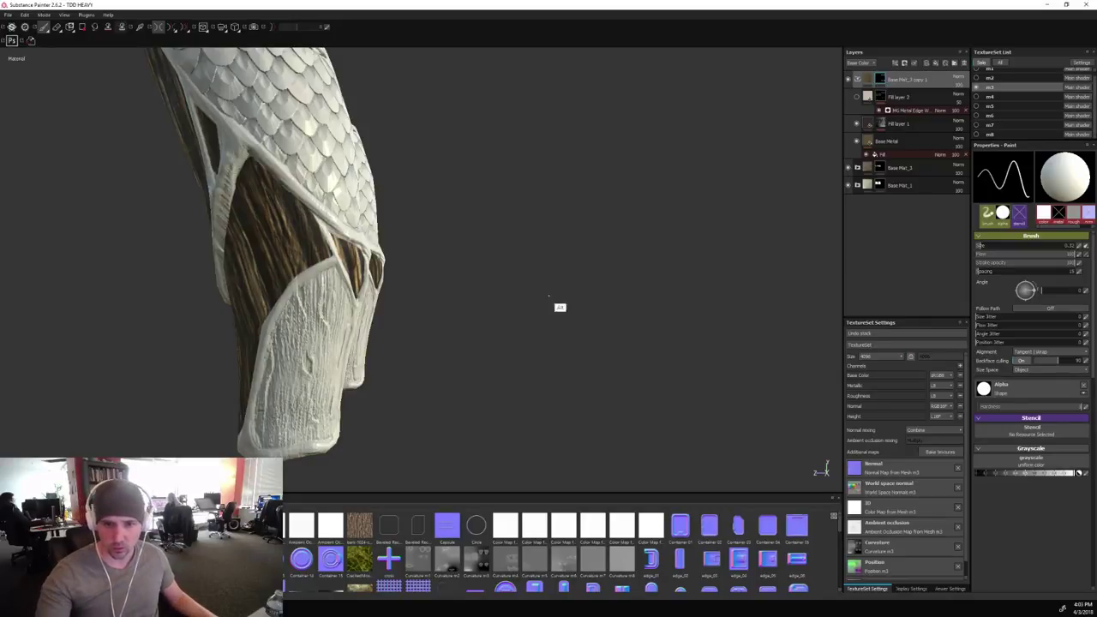
alt+drag(561, 309, 598, 297)
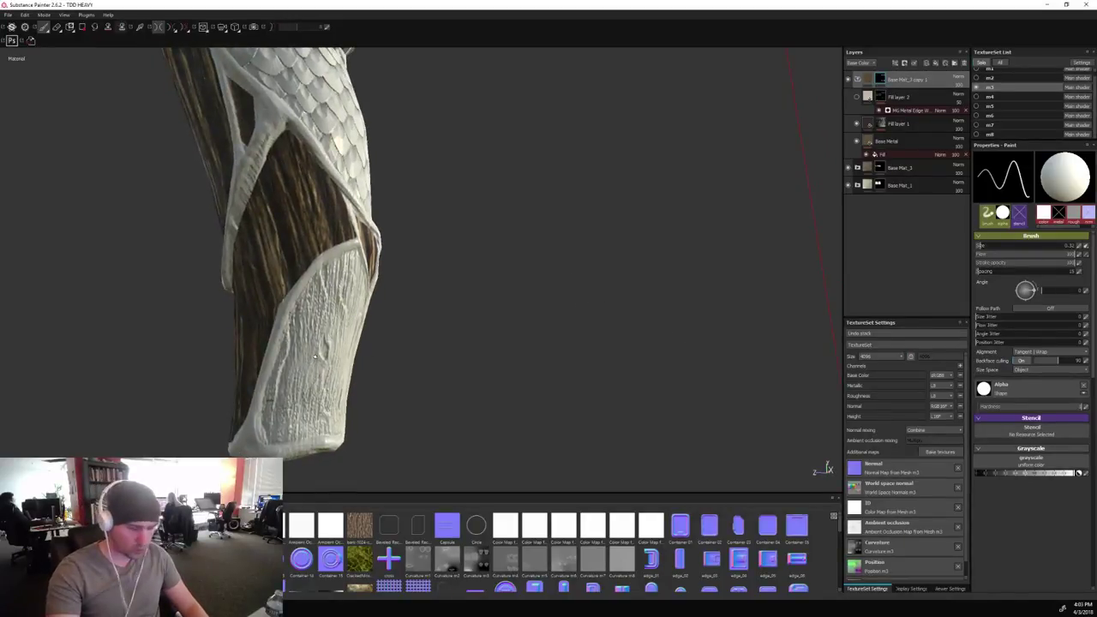
ctrl+right_drag(315, 356, 343, 356)
click(331, 281)
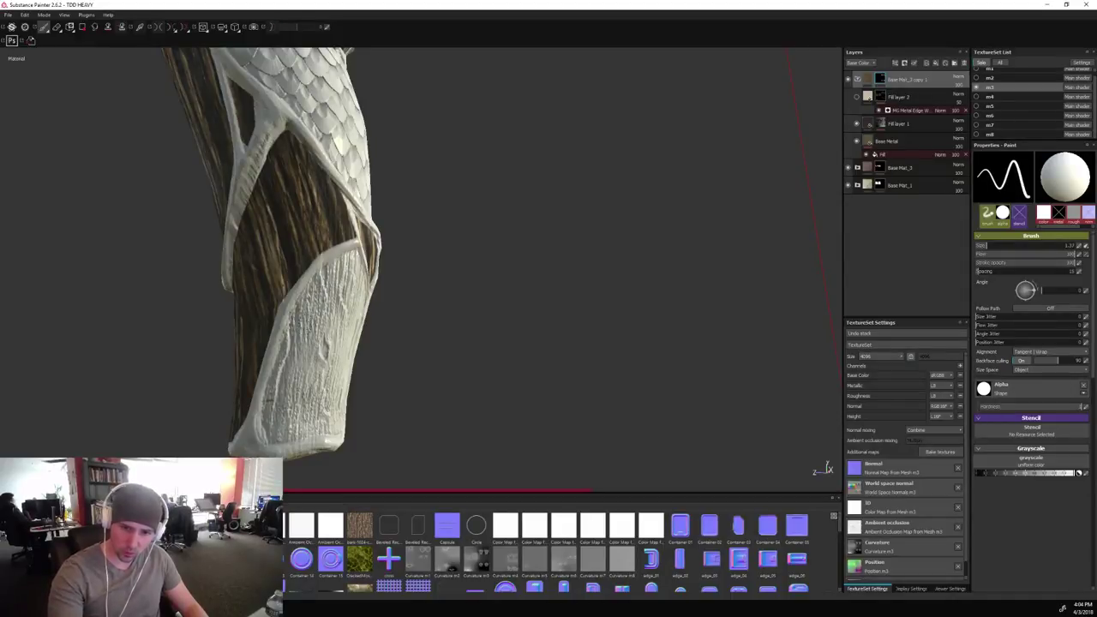
mouse_move(334, 279)
mouse_down()
mouse_move(264, 440)
mouse_move(301, 307)
mouse_move(350, 257)
mouse_move(312, 355)
mouse_move(311, 394)
mouse_move(355, 266)
mouse_up()
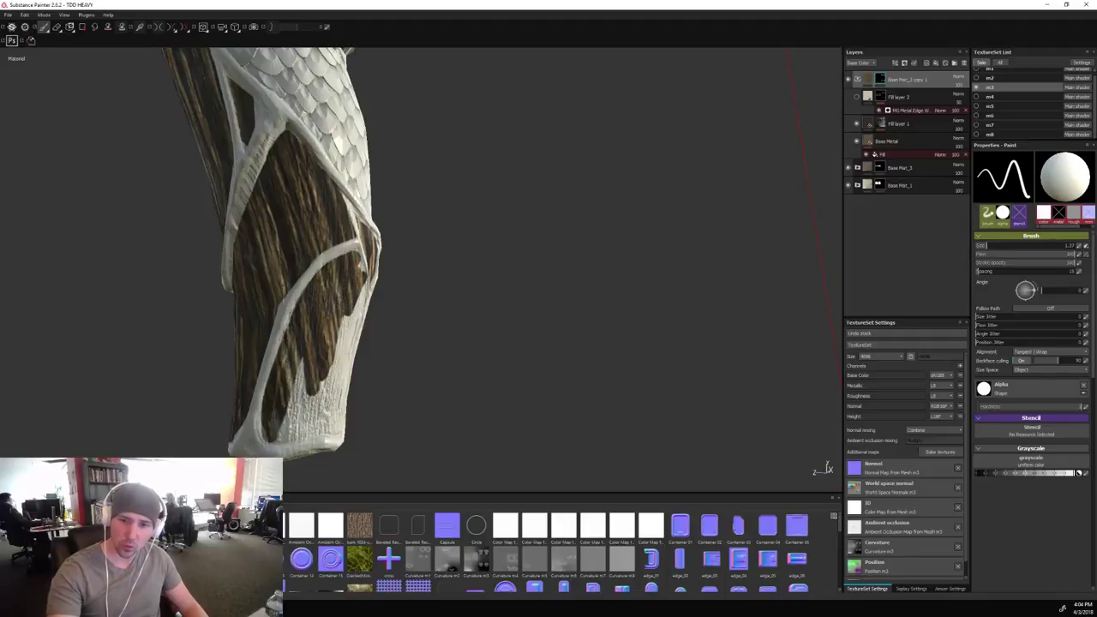
mouse_move(343, 315)
mouse_down()
mouse_move(322, 393)
mouse_move(305, 357)
mouse_move(285, 430)
mouse_move(305, 426)
mouse_move(323, 399)
mouse_up()
Paint wood over the rest of that lower side panel, up to the rear strut and down to the bottom cuff.
alt+drag(469, 363, 289, 277)
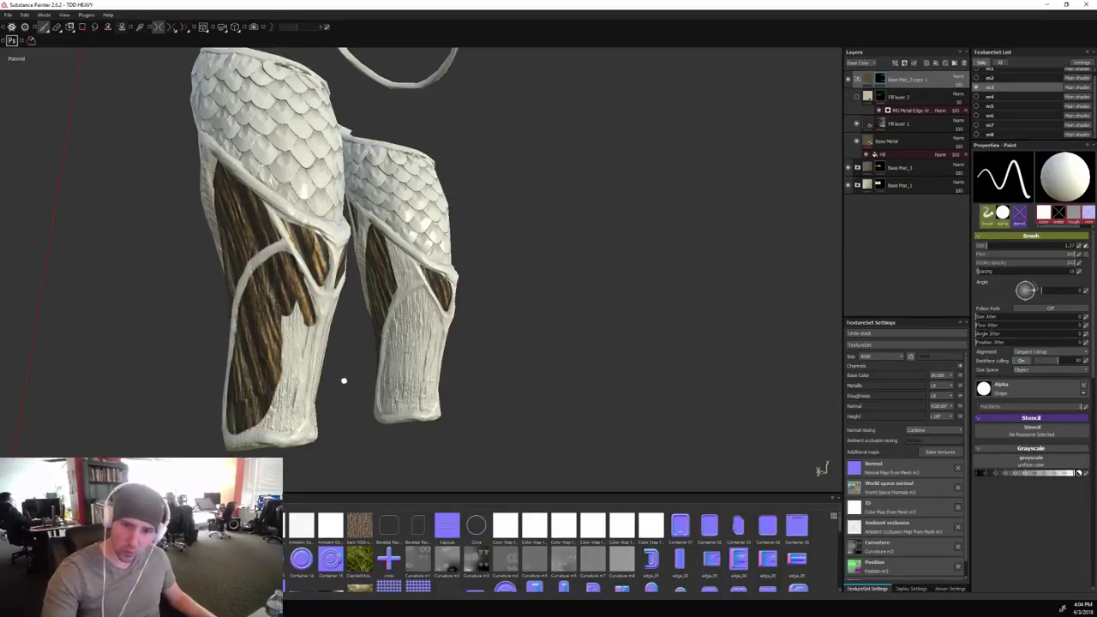
mouse_move(305, 321)
mouse_down()
mouse_move(297, 420)
mouse_move(267, 428)
mouse_up()
mouse_move(294, 343)
mouse_down()
mouse_move(286, 419)
mouse_move(300, 304)
mouse_move(283, 404)
mouse_up()
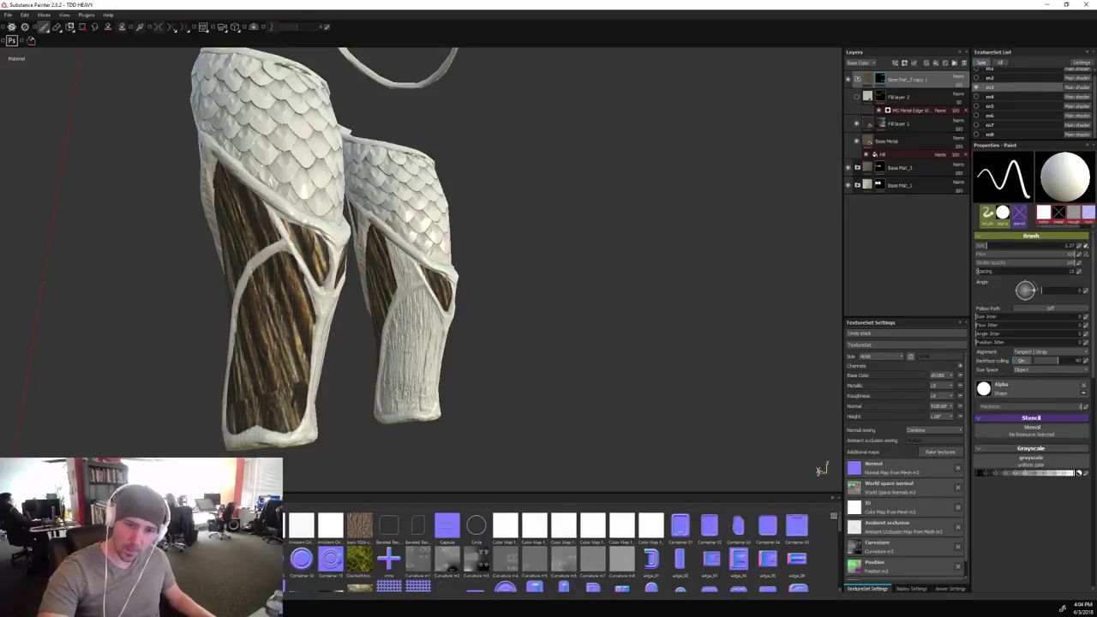
alt+drag(183, 324, 273, 315)
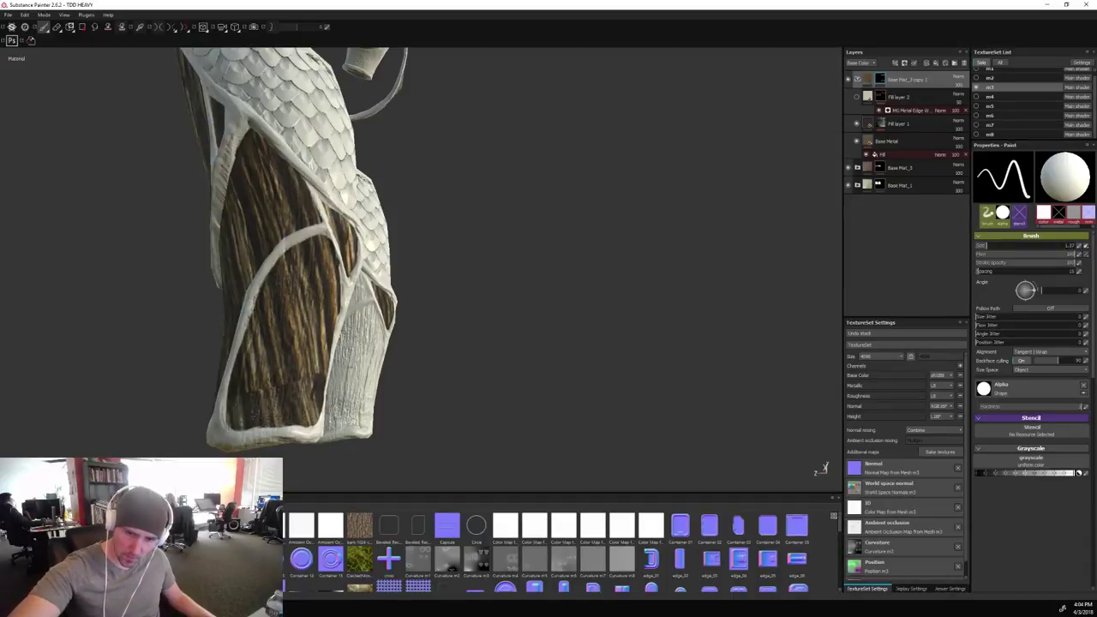
Reduce the brush size and paint the stray wood off the rear strut beside the lower panel using black.
key(l)
alt+drag(514, 345, 307, 341)
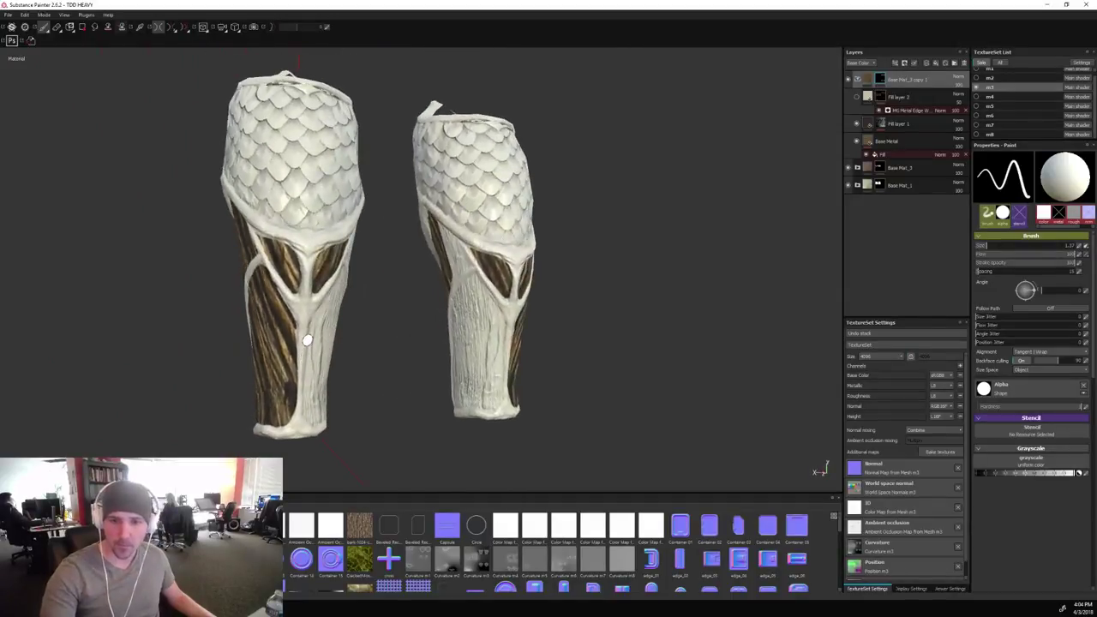
key(x)
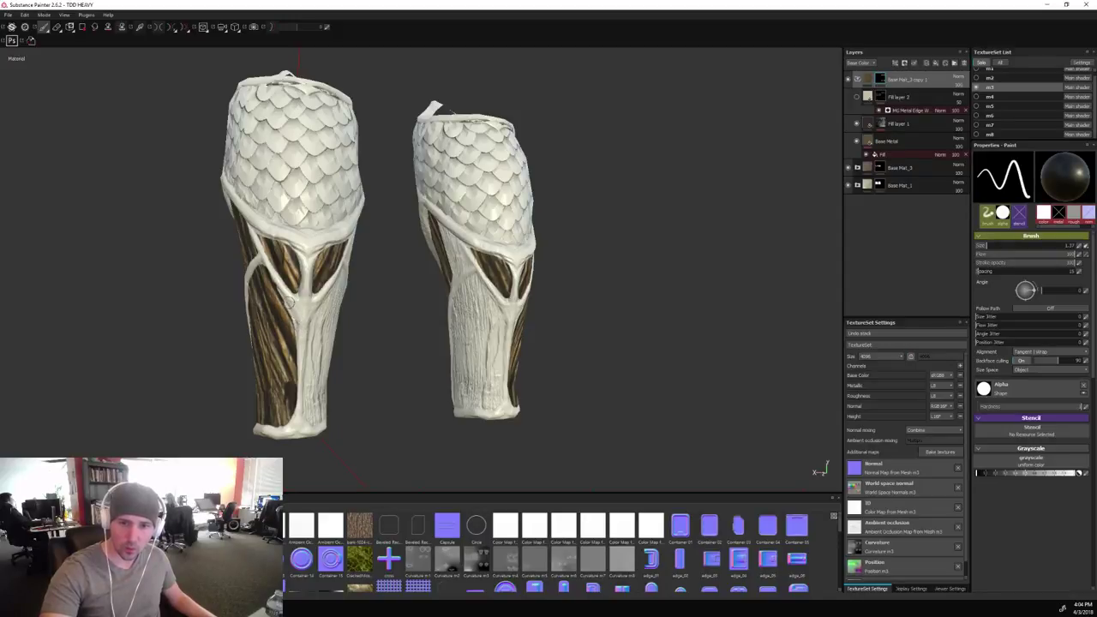
key(l)
key(bracketleft)
key(bracketleft)
key(bracketleft)
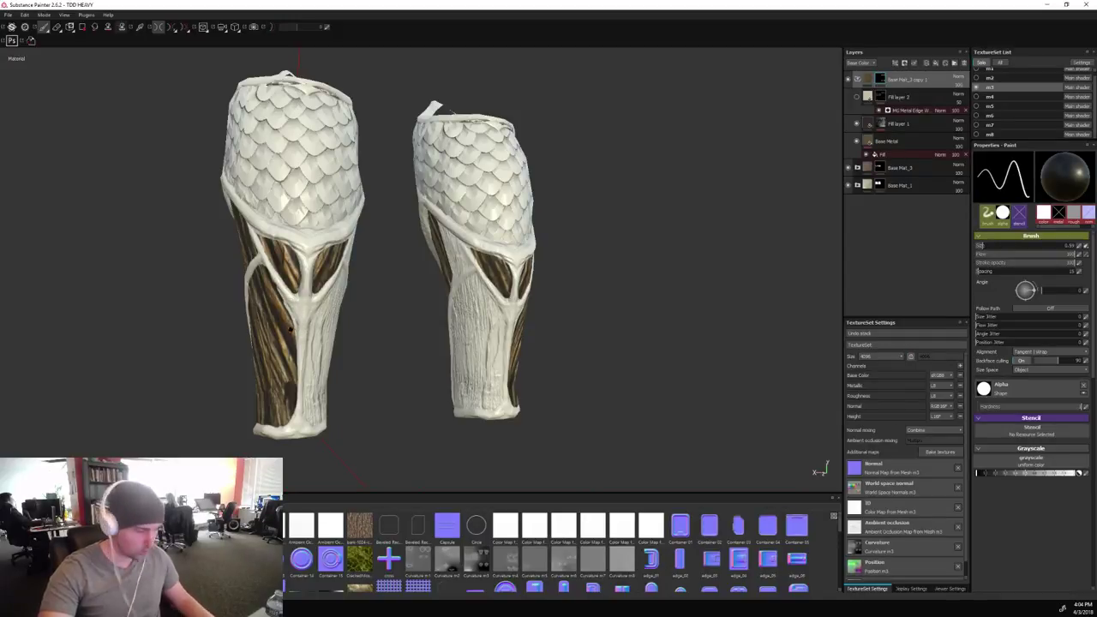
key(x)
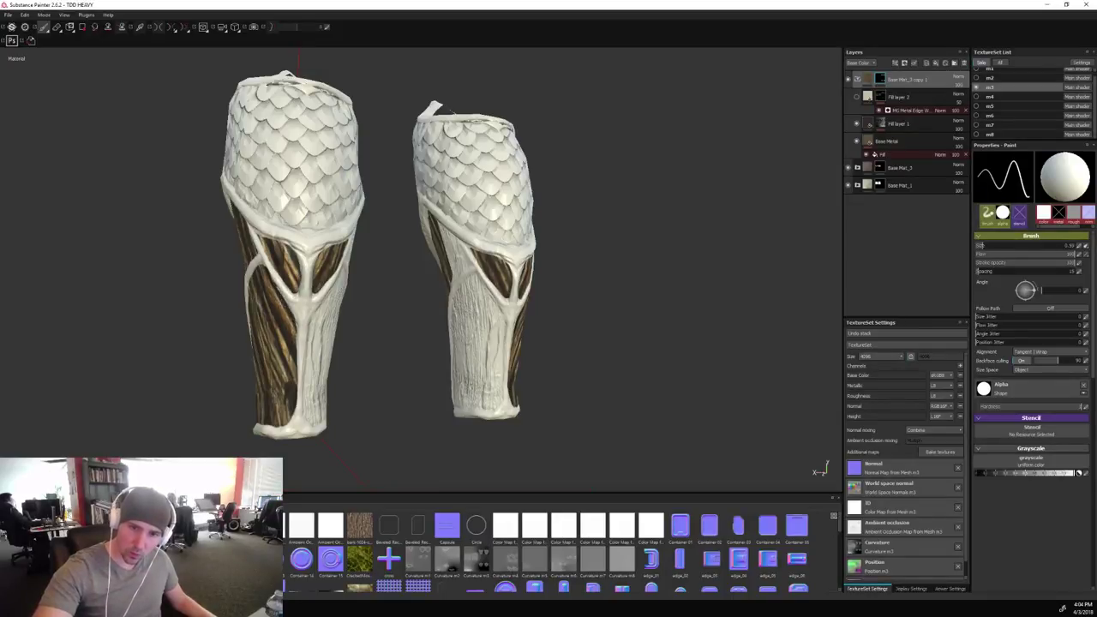
key(d)
key(l)
Clean up the strut junction between the side panel and the triangular recess, toggling symmetry for the touch-ups.
alt+drag(273, 272, 456, 312)
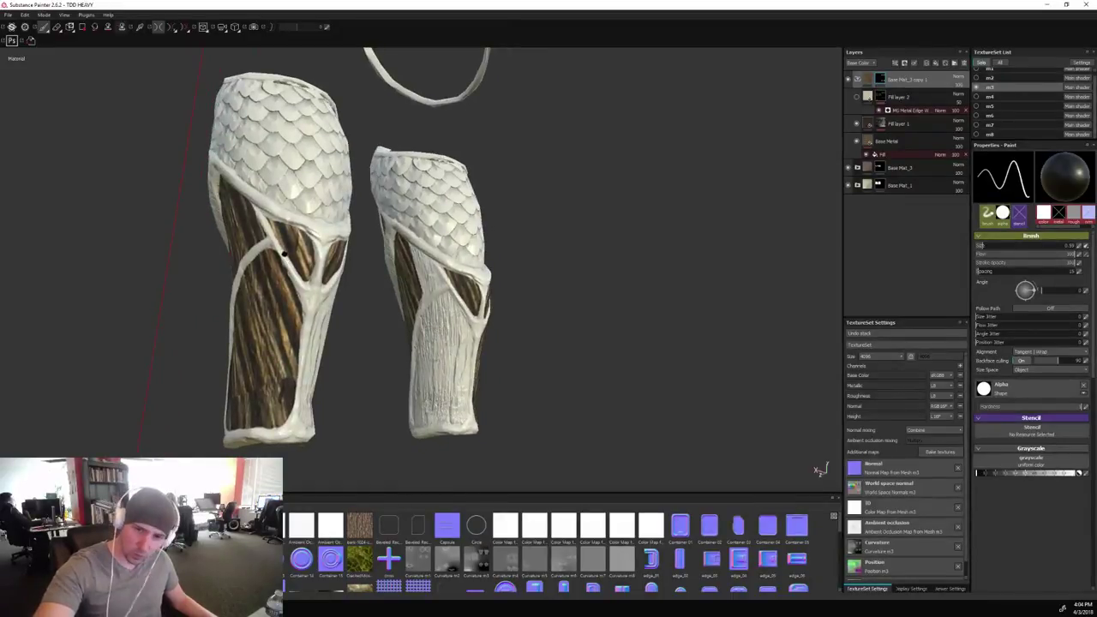
key(l)
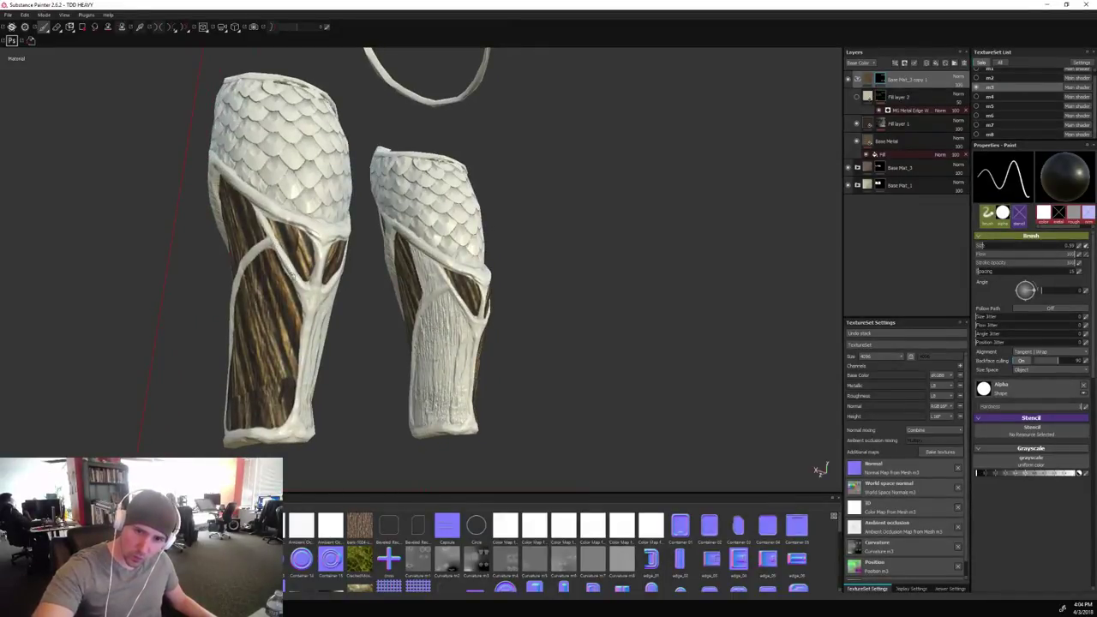
key(l)
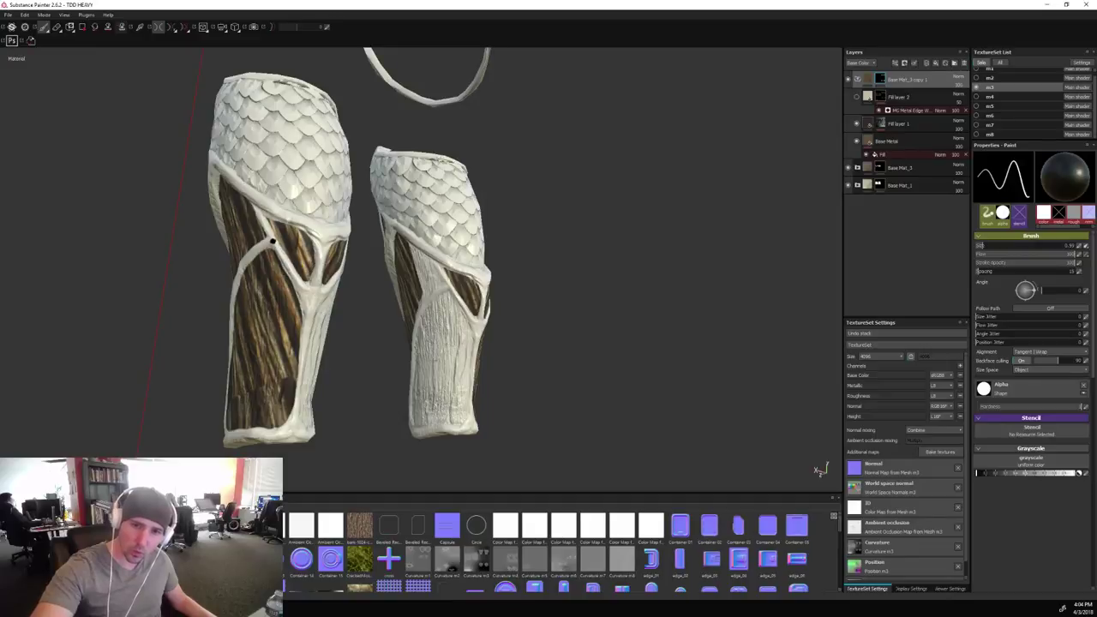
key(x)
key(l)
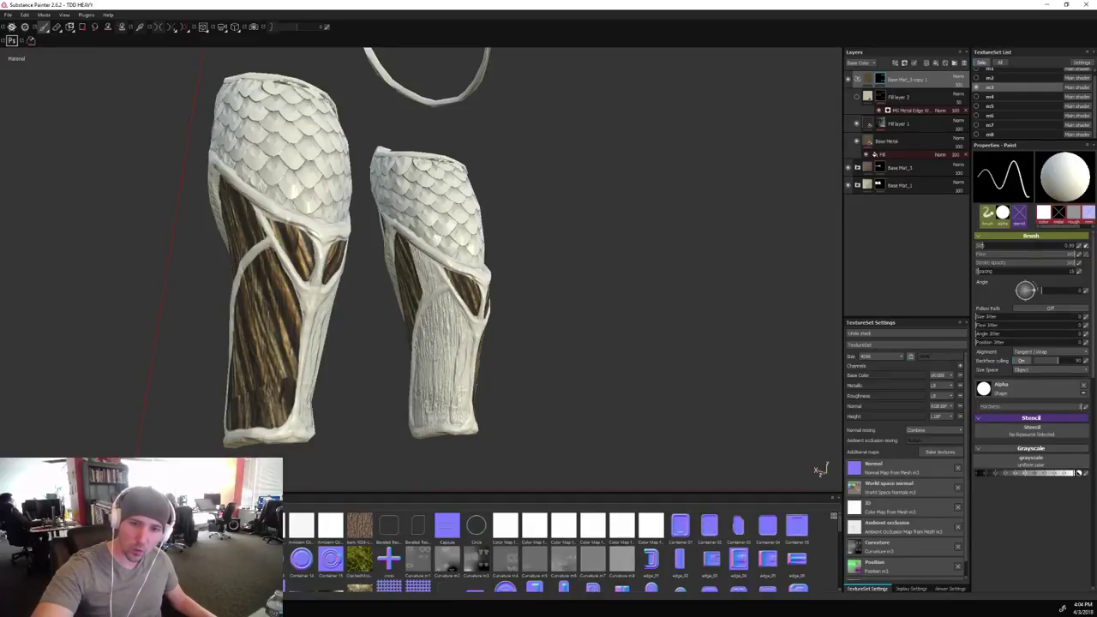
key(l)
Enlarge the brush to 2.47 and paint wood into the matching lower panel on the other side of the rear strut.
alt+drag(612, 294, 361, 307)
key(x)
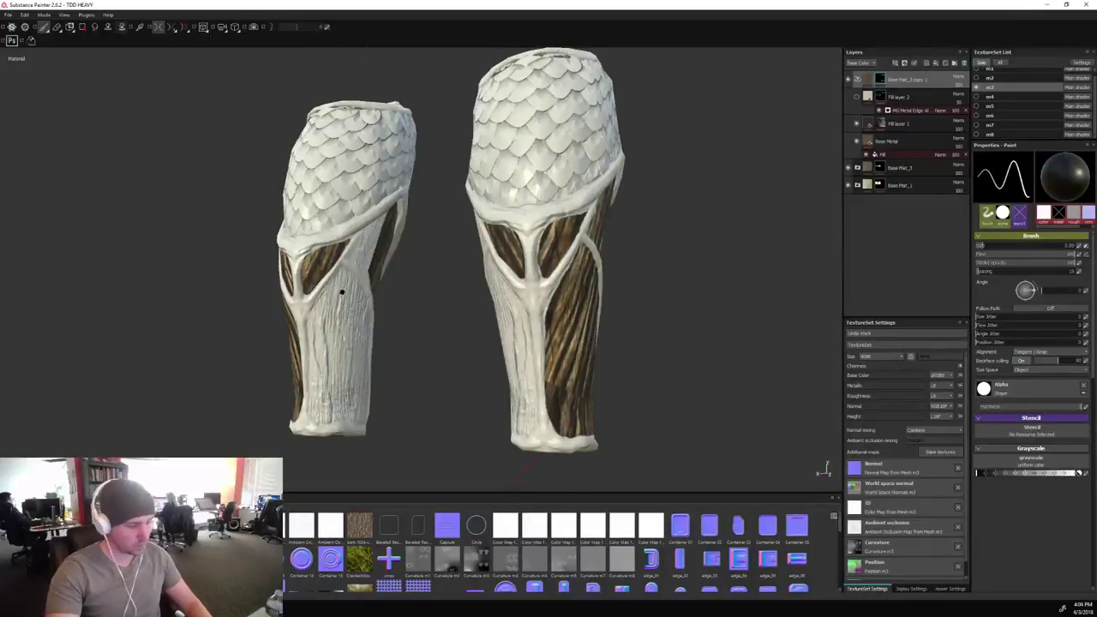
key(bracketright)
key(bracketright)
key(bracketright)
key(bracketright)
key(bracketright)
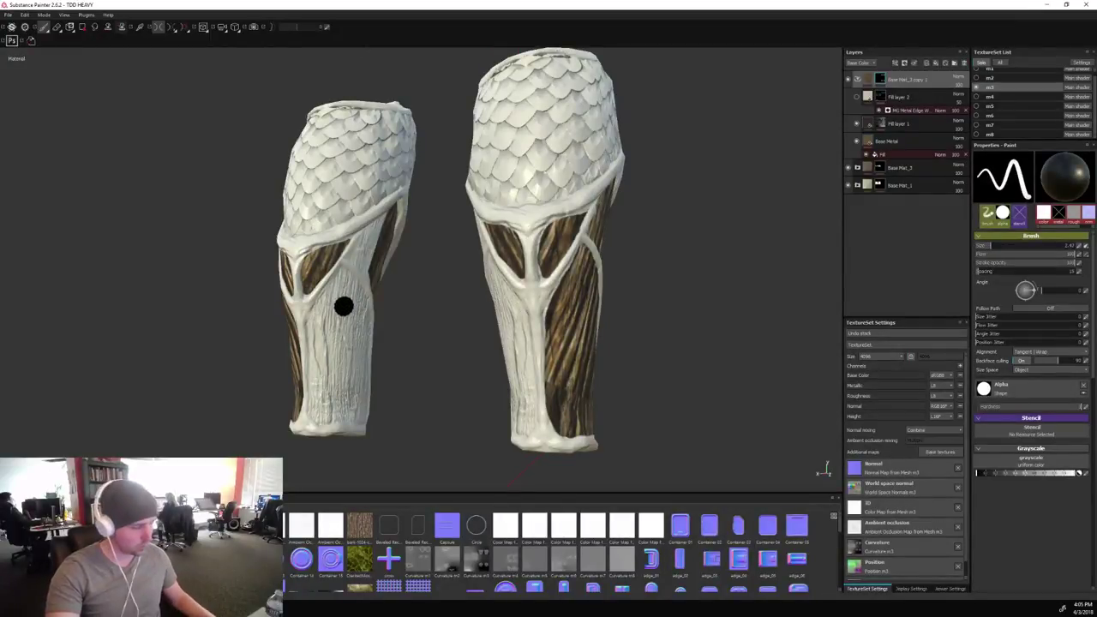
mouse_move(331, 365)
mouse_down()
mouse_move(335, 403)
mouse_move(353, 291)
mouse_move(341, 411)
mouse_move(322, 408)
mouse_move(318, 347)
mouse_move(340, 288)
mouse_move(314, 314)
mouse_move(314, 404)
mouse_move(333, 422)
mouse_move(356, 412)
mouse_up()
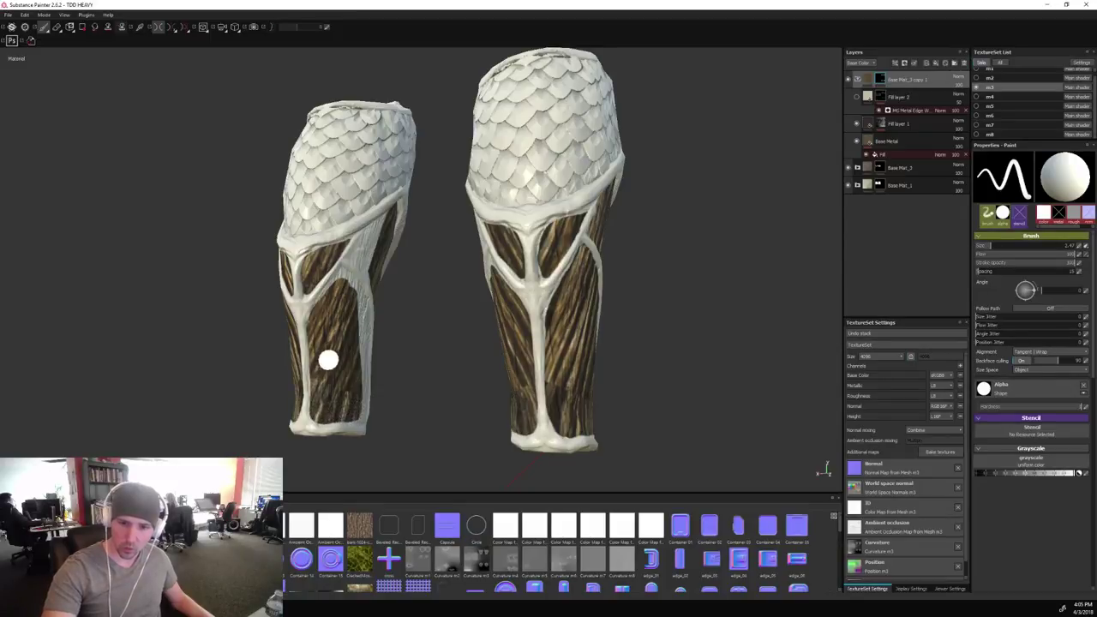
Paint wood over the remaining pale areas beside the curved strut and in the upper side panel below the scales.
alt+drag(431, 368, 353, 295)
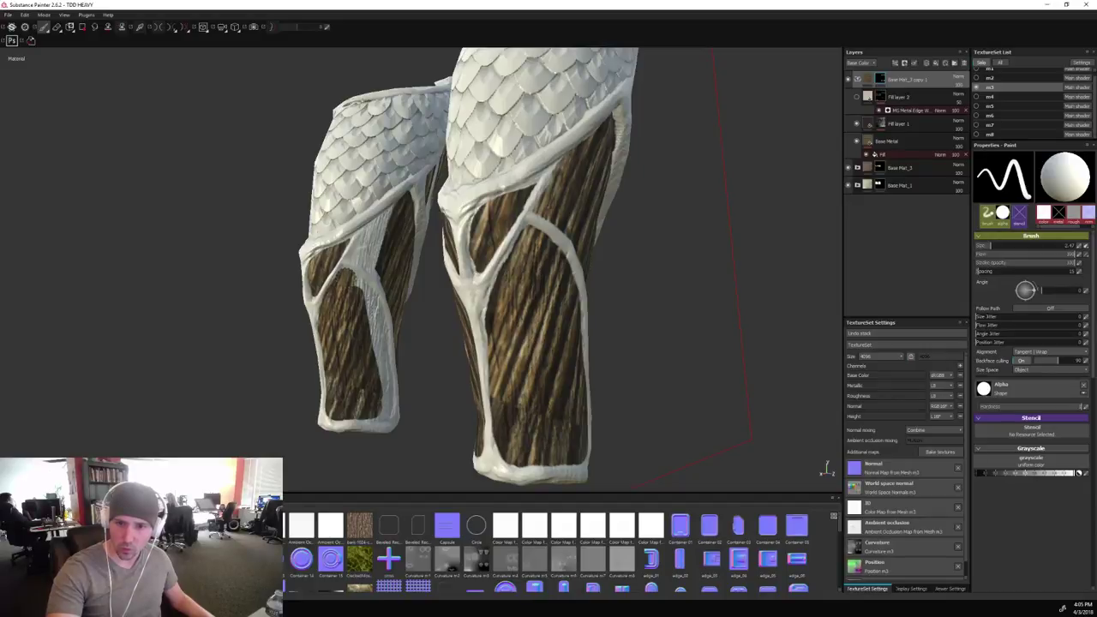
alt+drag(428, 369, 360, 294)
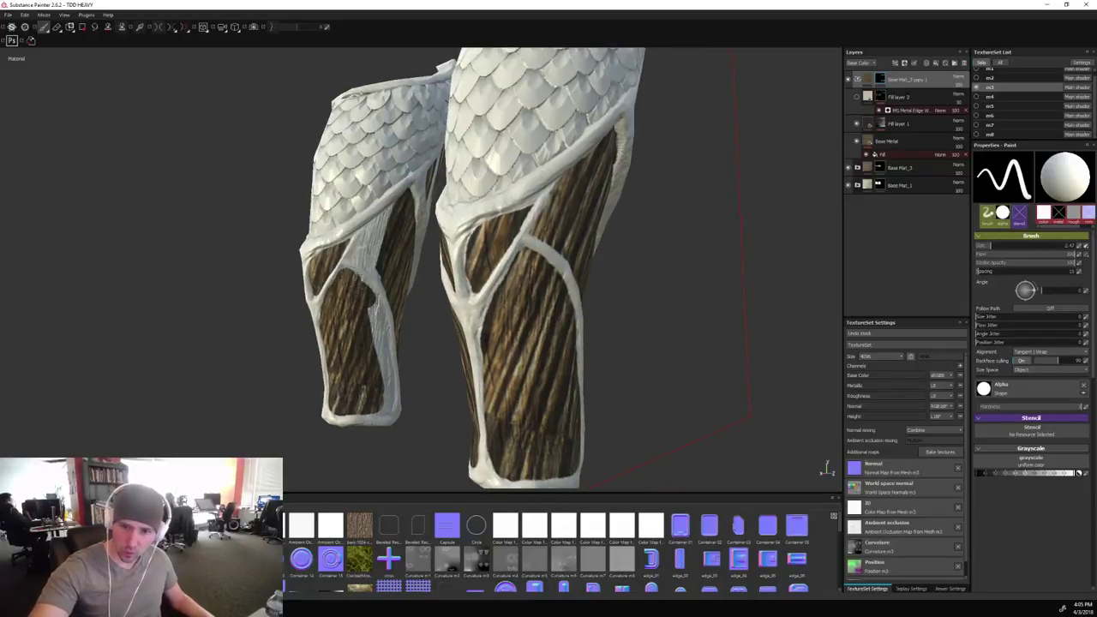
mouse_move(385, 392)
alt+mouse_down()
mouse_move(449, 383)
mouse_move(507, 397)
mouse_move(488, 373)
alt+mouse_up()
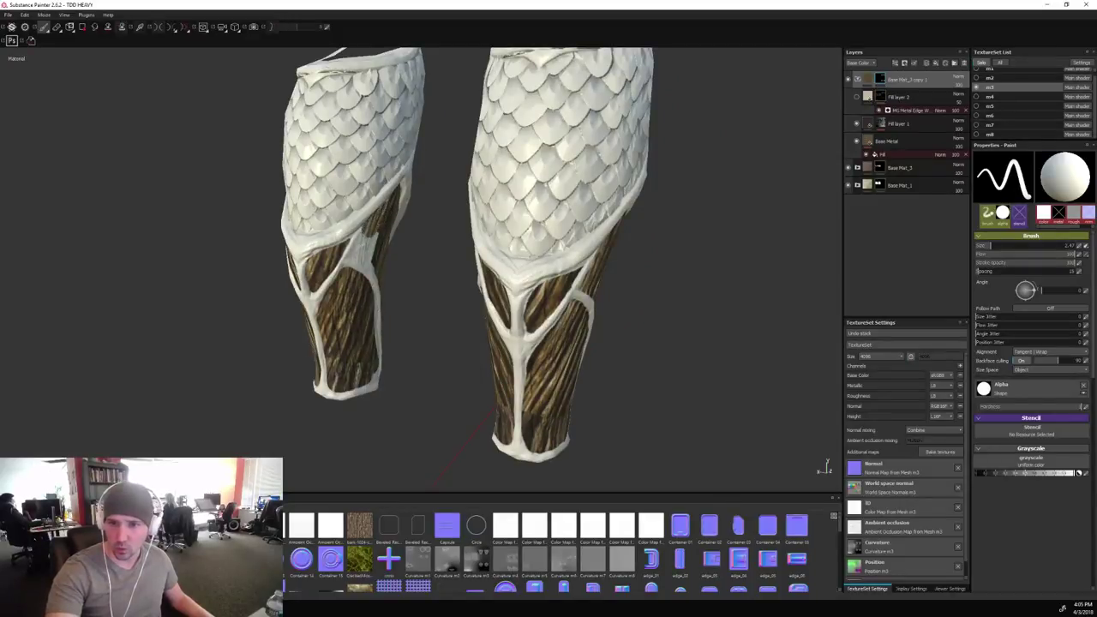
mouse_move(369, 232)
mouse_down()
mouse_move(358, 255)
mouse_move(380, 248)
mouse_up()
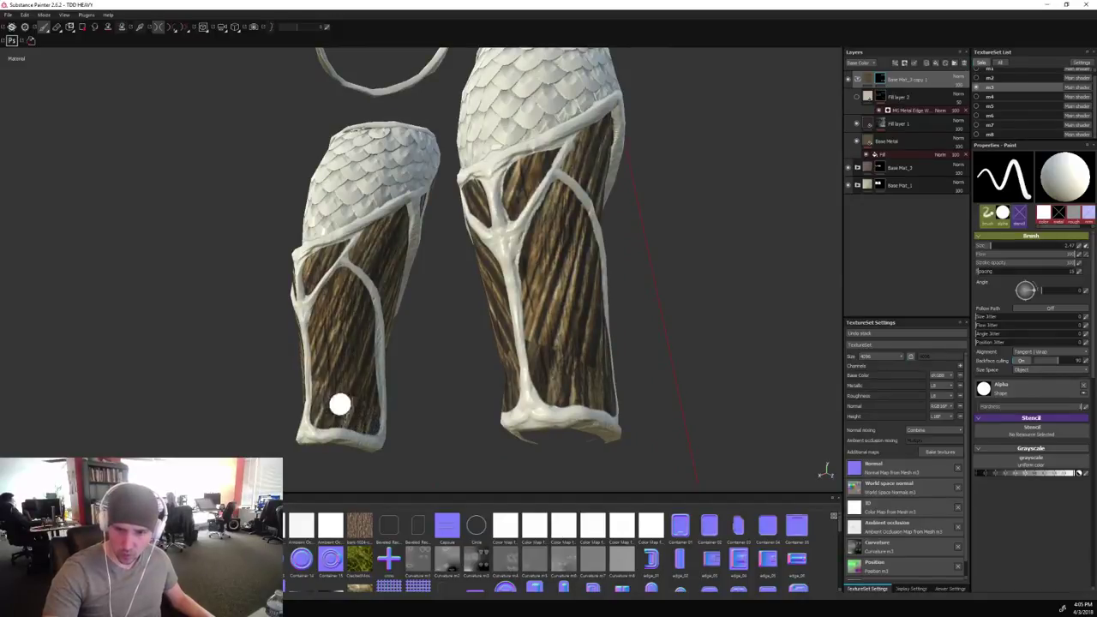
Reduce the brush size and touch up the wood along the struts and bottom cuffs around both shin guards.
mouse_move(337, 404)
alt+mouse_down()
mouse_move(422, 400)
mouse_move(405, 377)
mouse_move(395, 409)
alt+mouse_up()
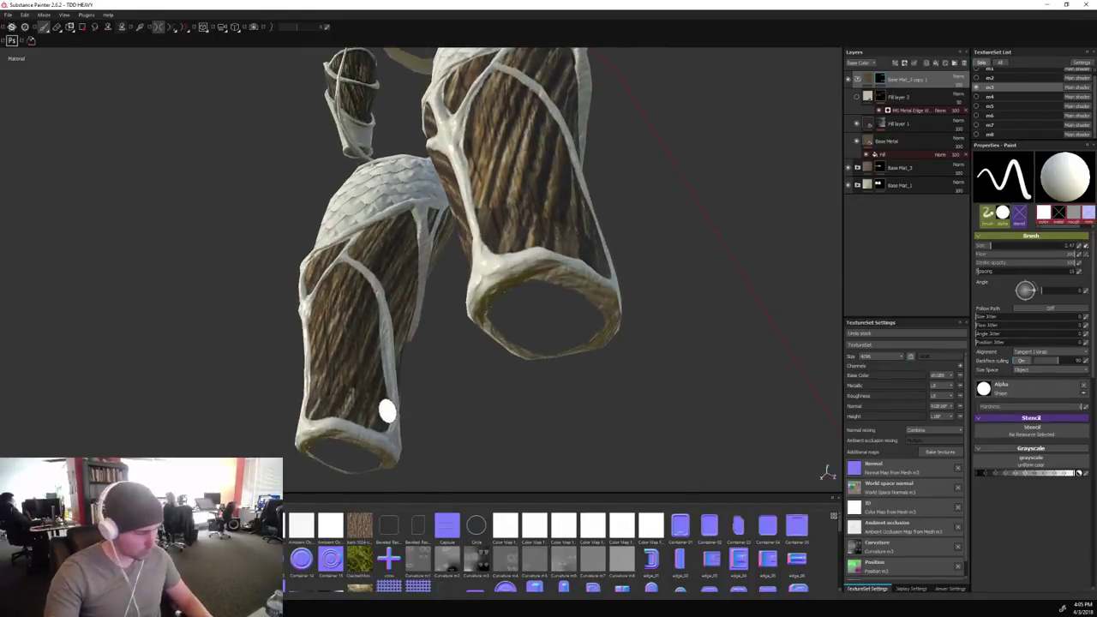
key(bracketleft)
key(bracketleft)
key(bracketleft)
key(bracketleft)
key(bracketleft)
key(bracketleft)
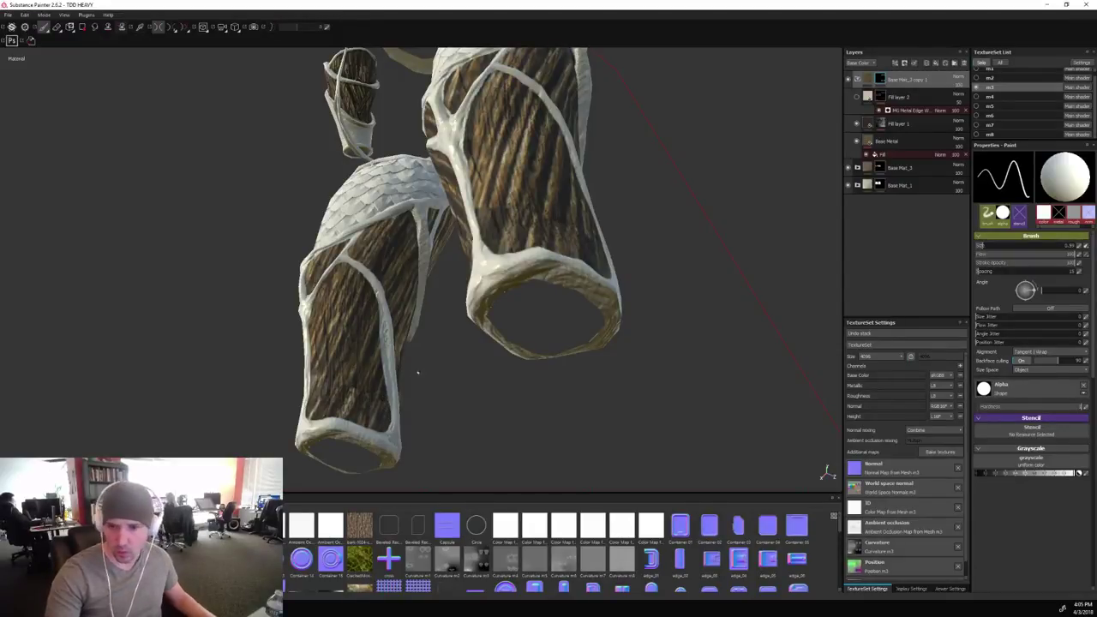
alt+drag(414, 372, 261, 415)
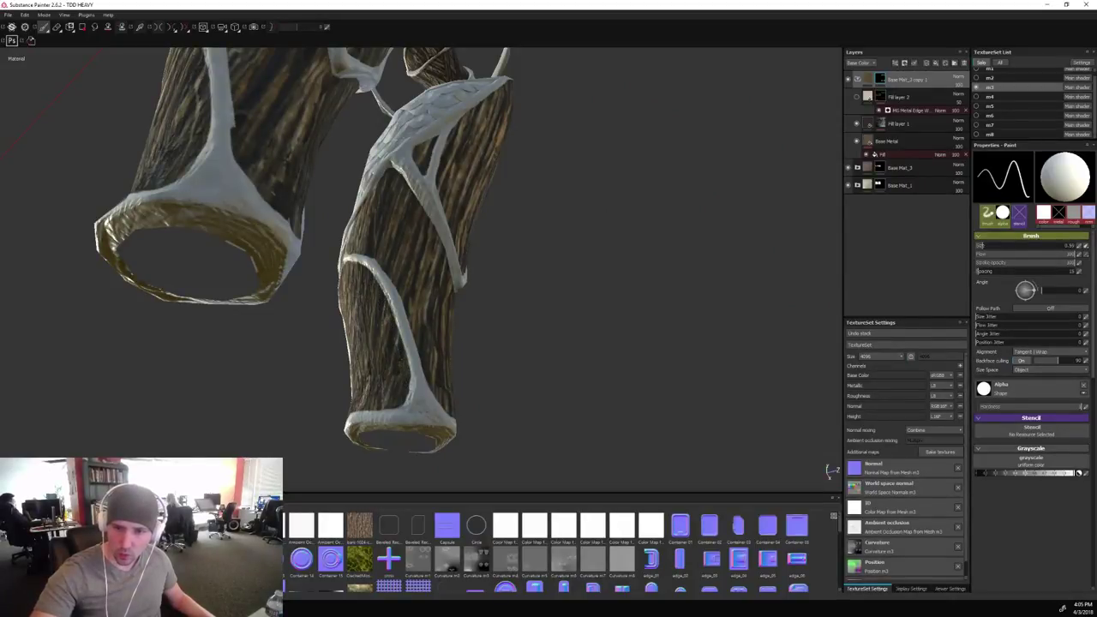
alt+drag(549, 360, 539, 434)
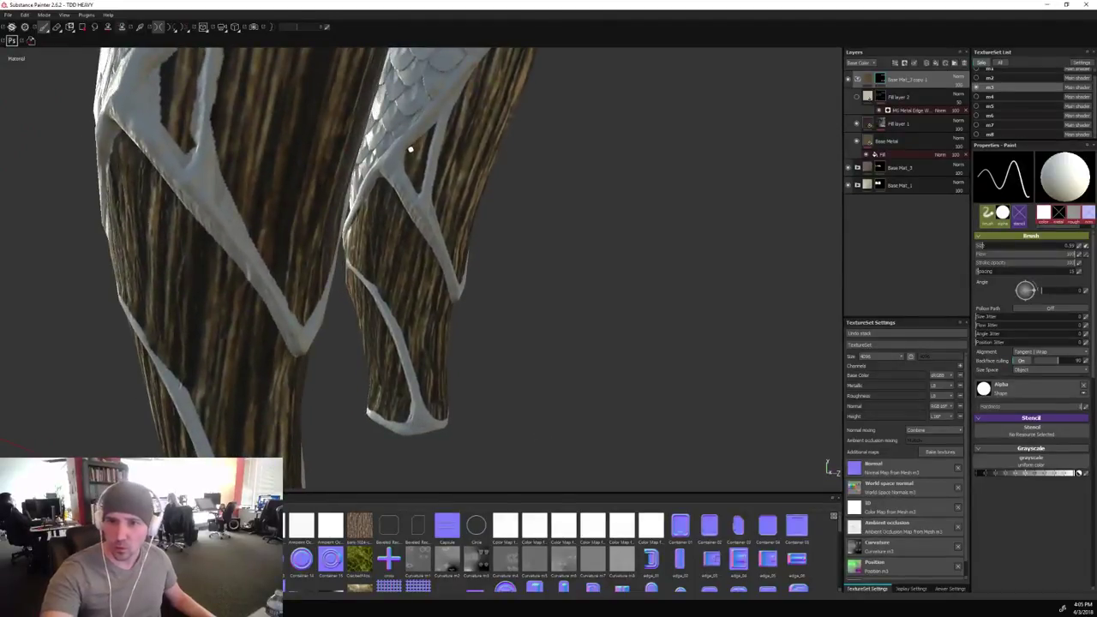
key(l)
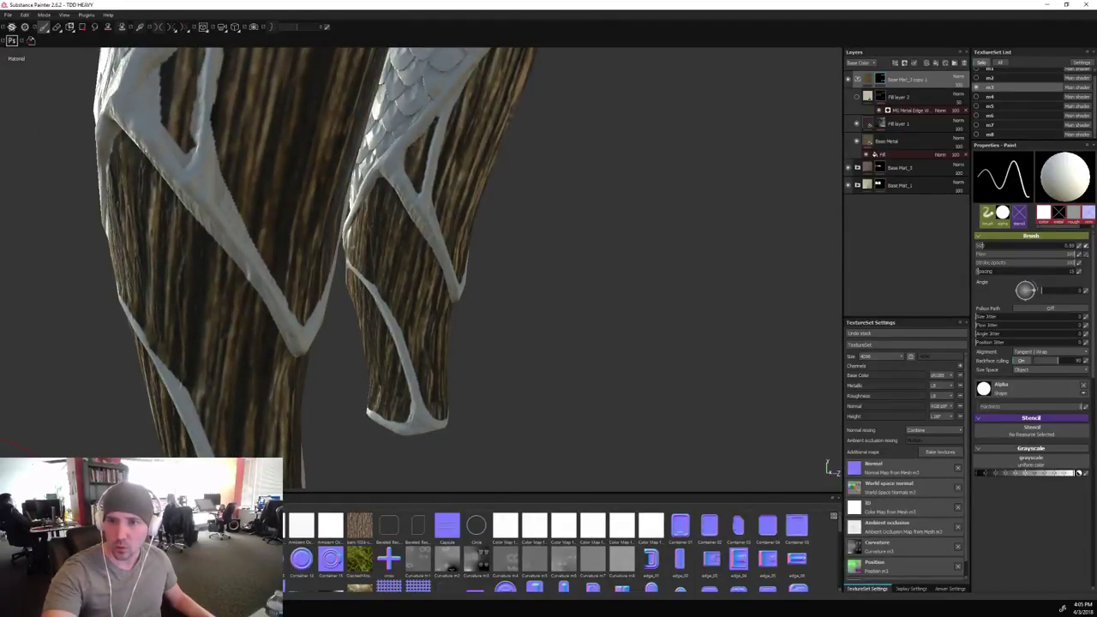
alt+drag(534, 186, 777, 172)
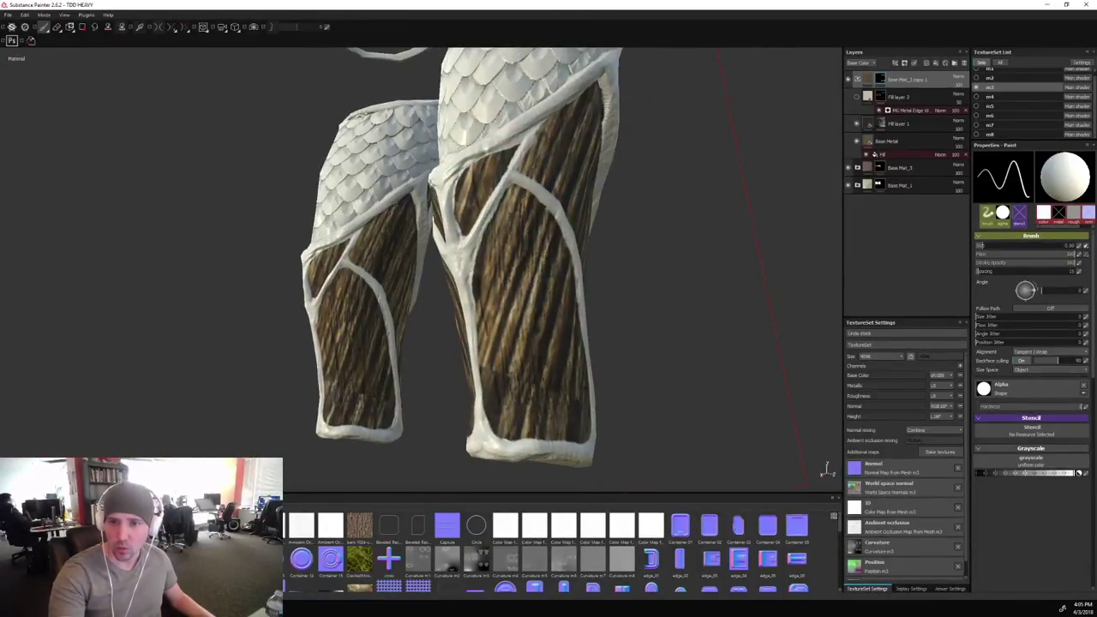
alt+drag(696, 375, 789, 394)
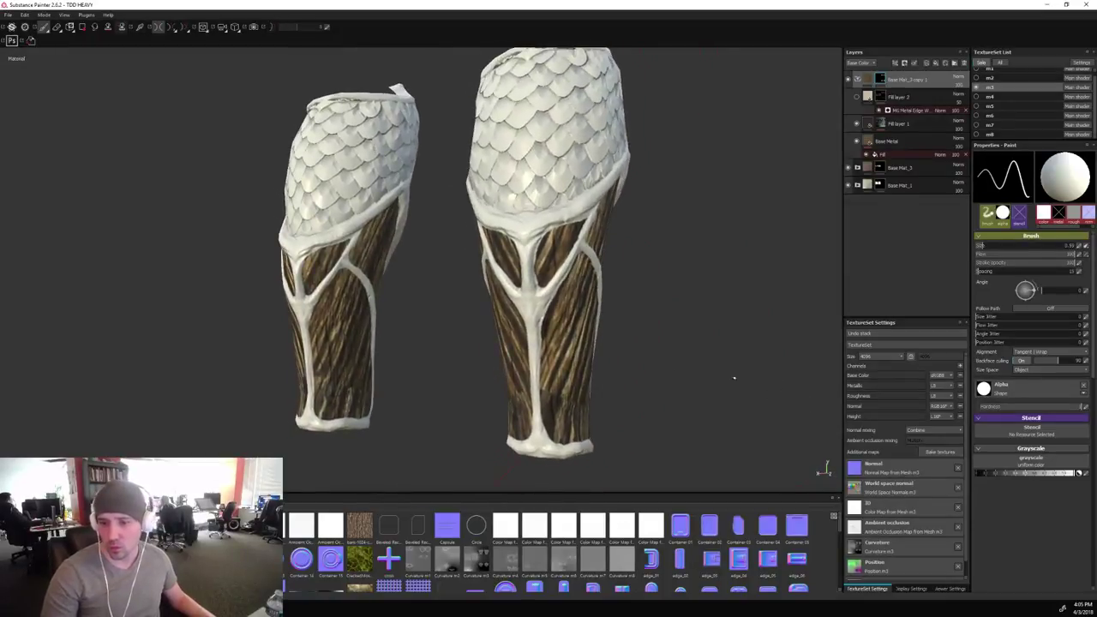
Darken the base color of Fill layer 1 to a near-black brown with value 0.017 and check it in the base color channel.
alt+drag(654, 397, 539, 343)
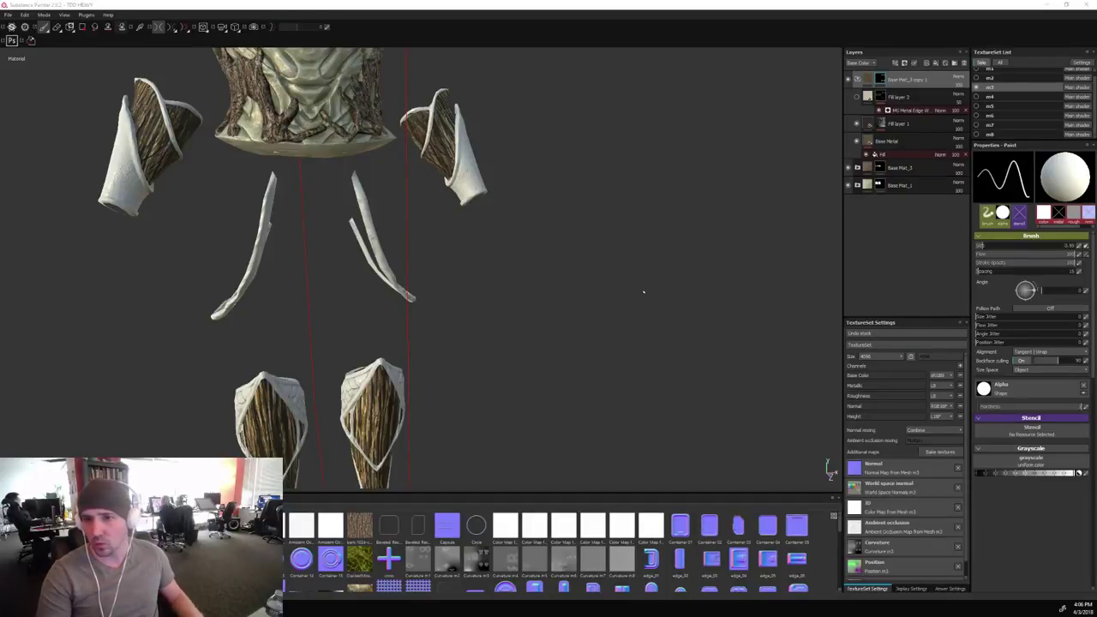
alt+drag(637, 380, 751, 207)
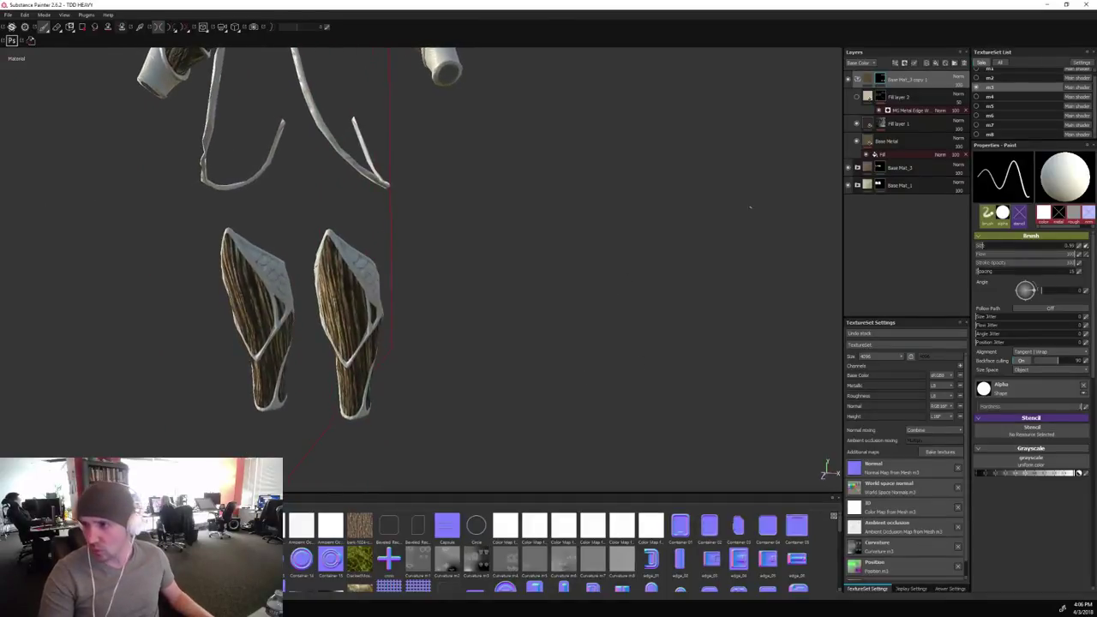
click(901, 124)
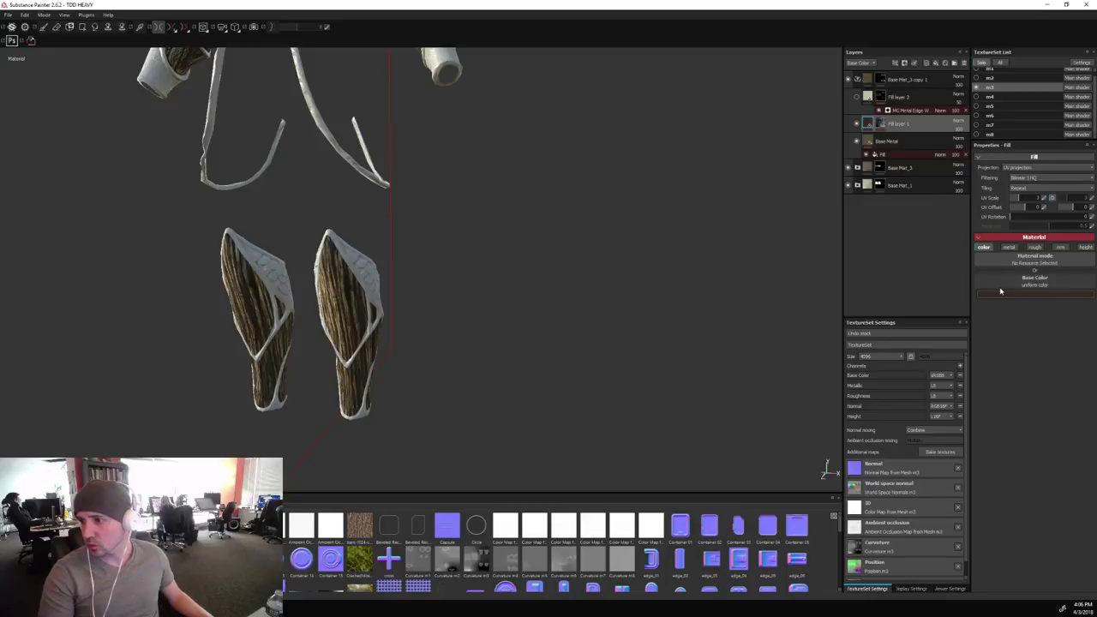
click(1002, 293)
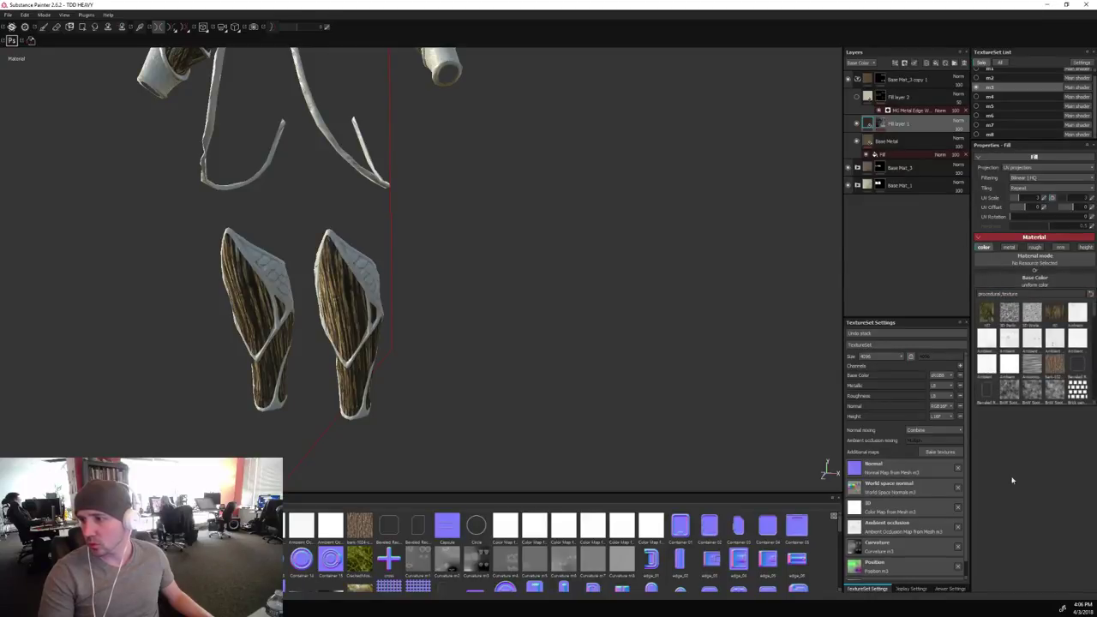
click(1019, 300)
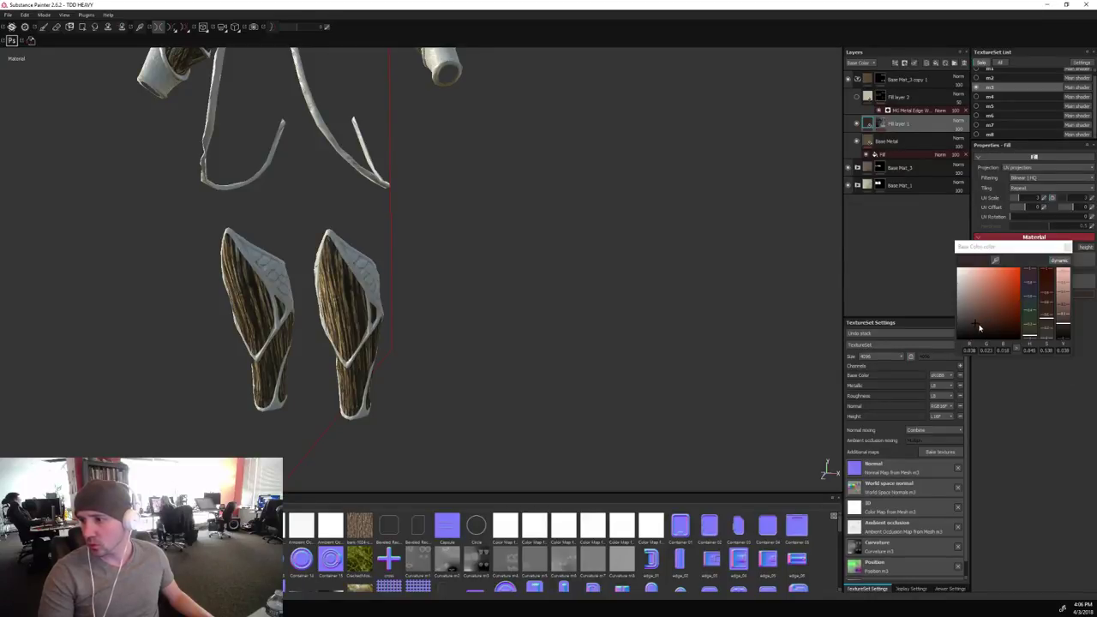
drag(976, 324, 974, 329)
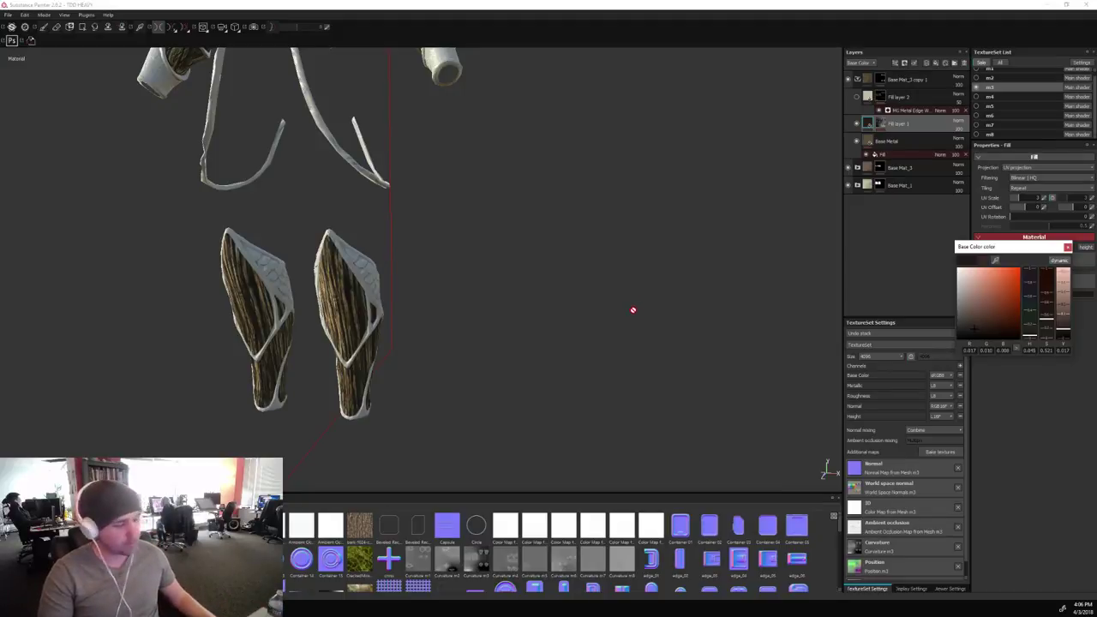
key(c)
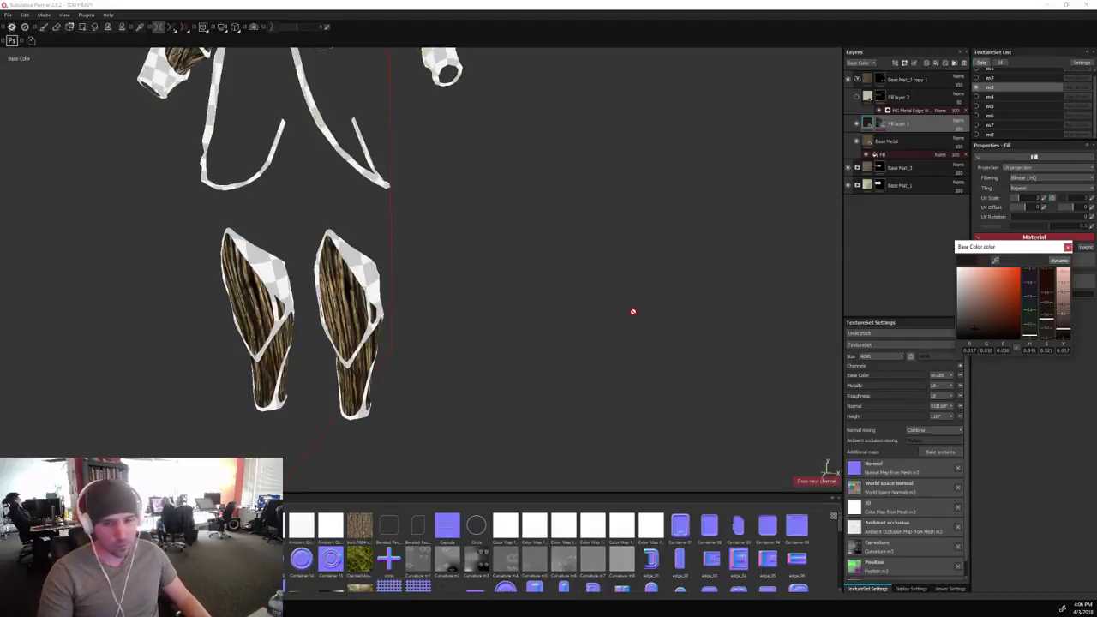
key(m)
Show Fill layer 2 and set its base color to a brown sampled from the wood on the forearm guard.
alt+middle_drag(544, 322, 547, 391)
alt+drag(546, 274, 591, 277)
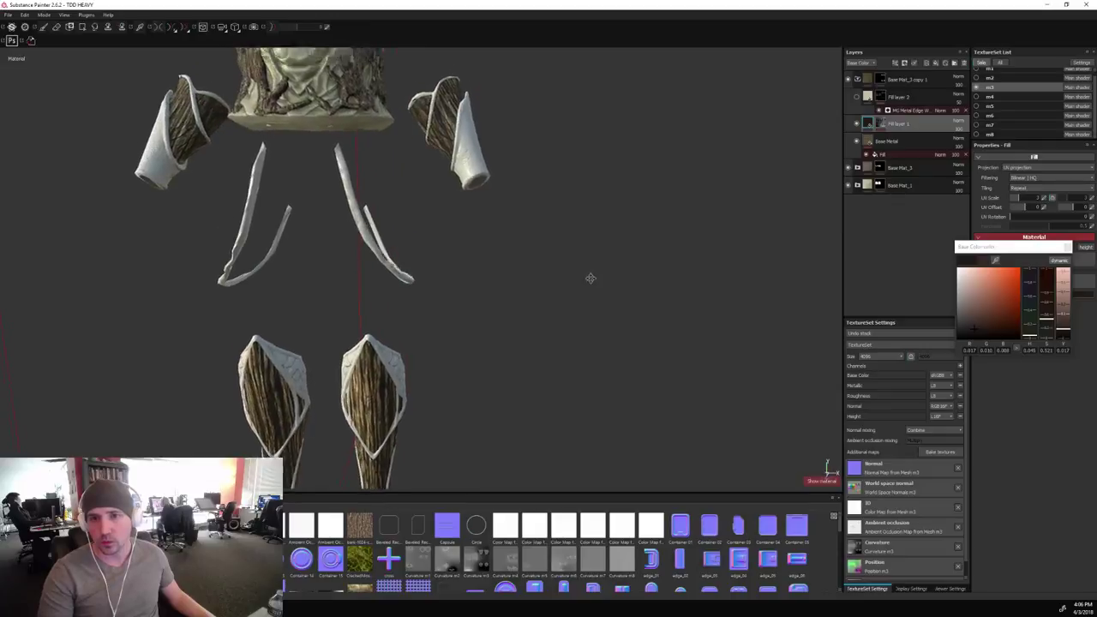
alt+middle_drag(583, 215, 578, 294)
alt+drag(578, 294, 581, 267)
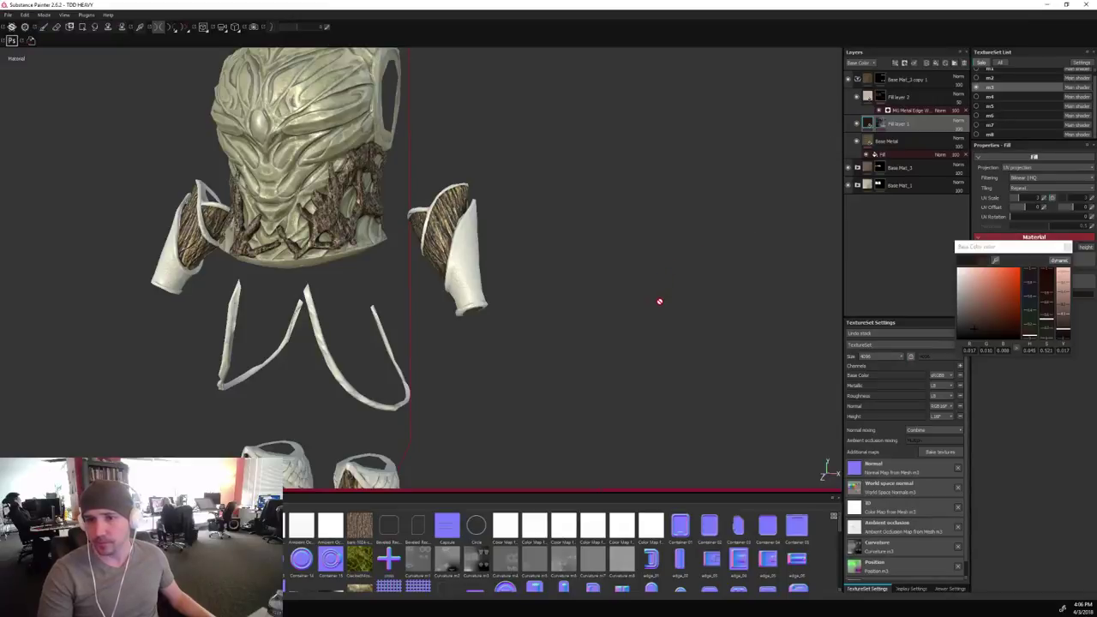
click(895, 109)
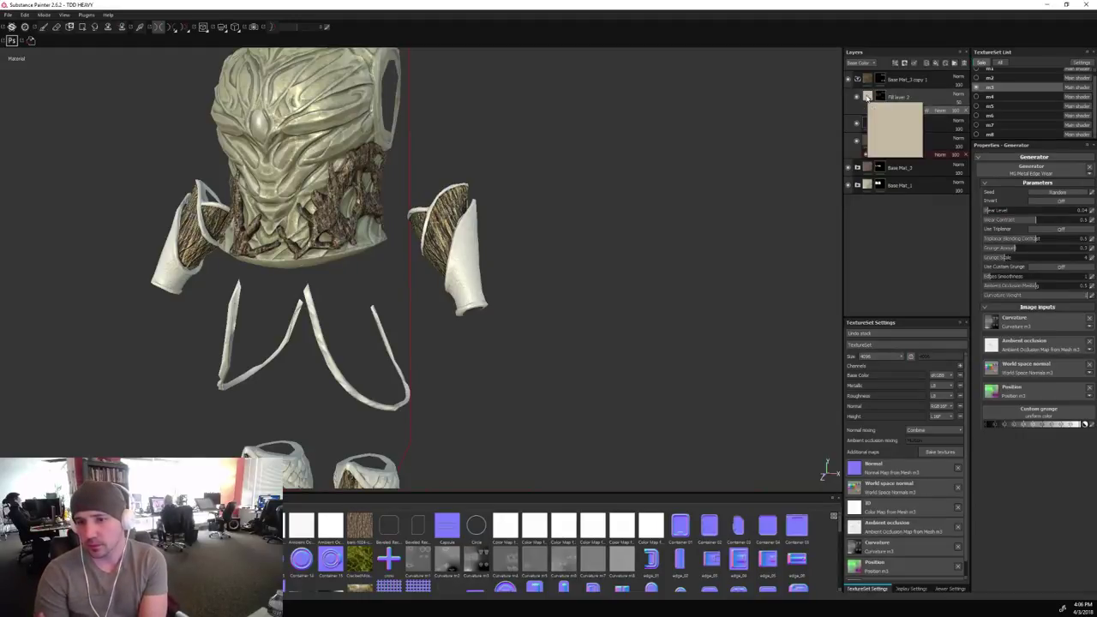
click(867, 98)
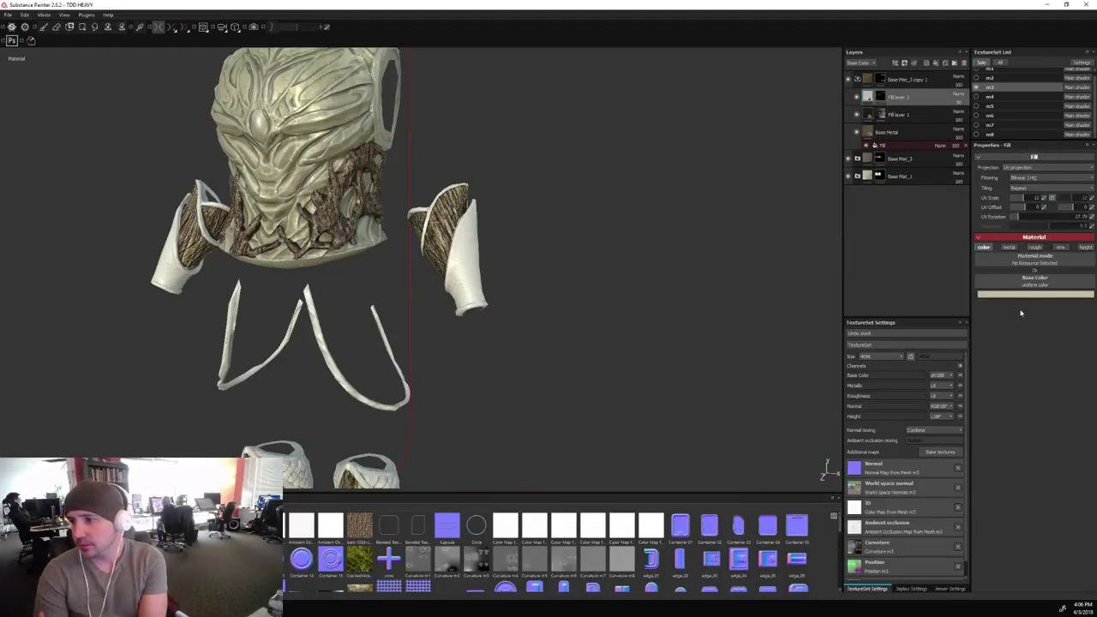
click(1014, 296)
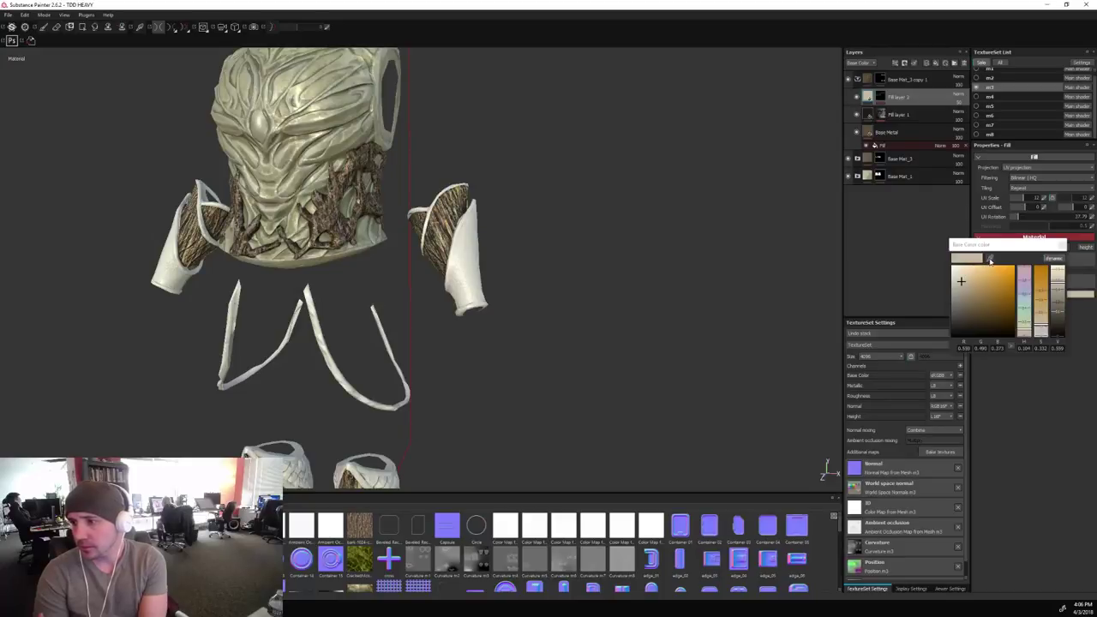
click(991, 259)
click(450, 210)
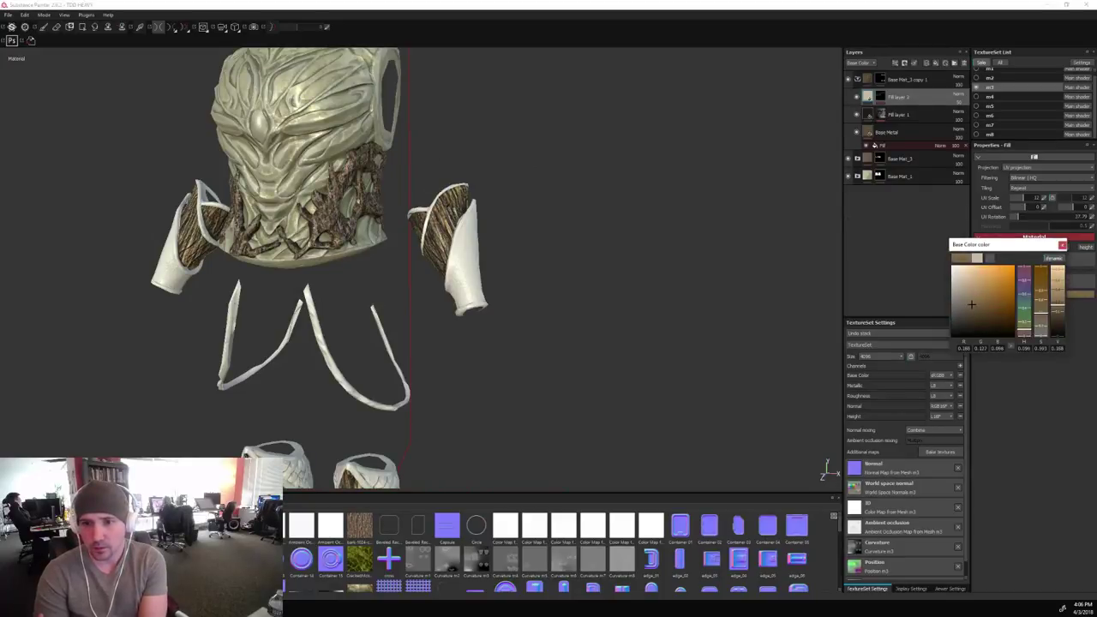
scroll(825, 259, down, 3)
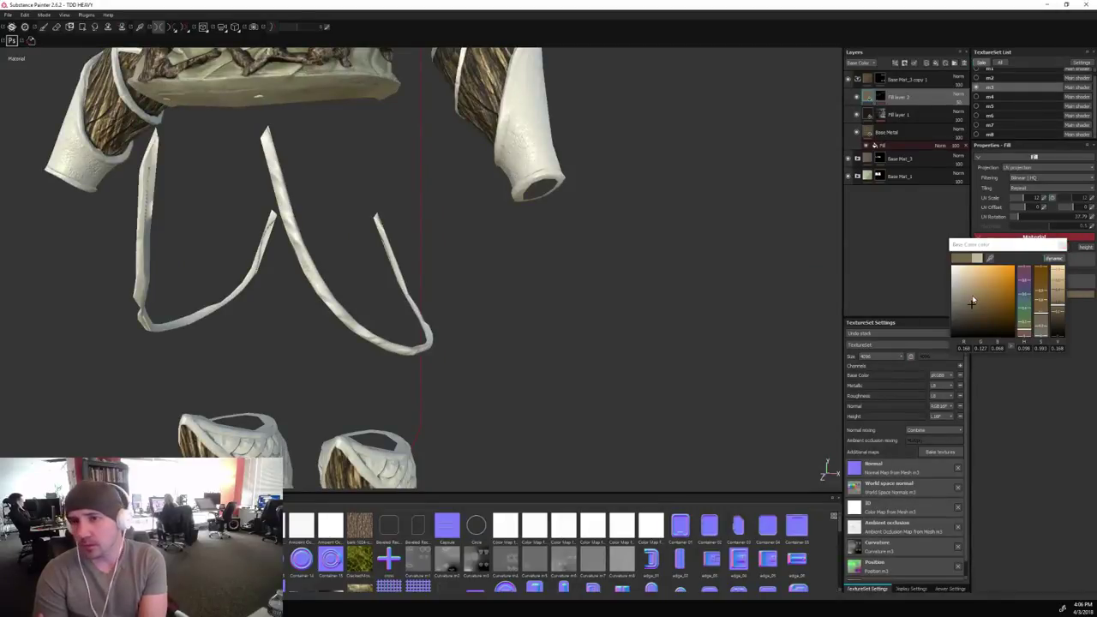
Lighten Fill layer 2's base color to a muted tan and check it on the armor, leaving the layer's group collapsed.
drag(972, 302, 973, 297)
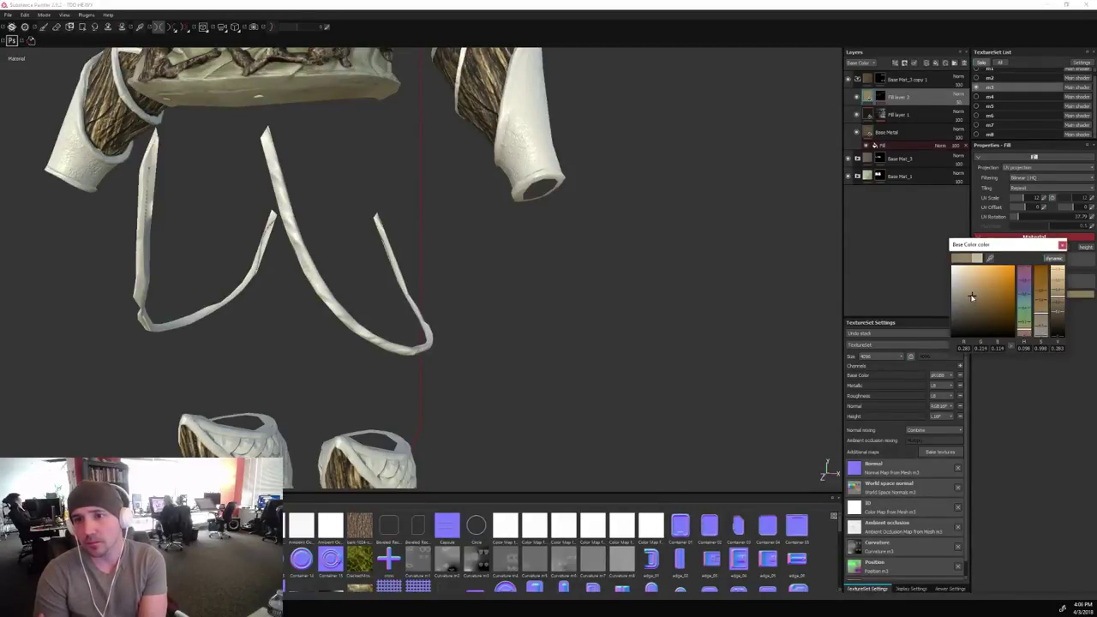
alt+drag(632, 362, 652, 285)
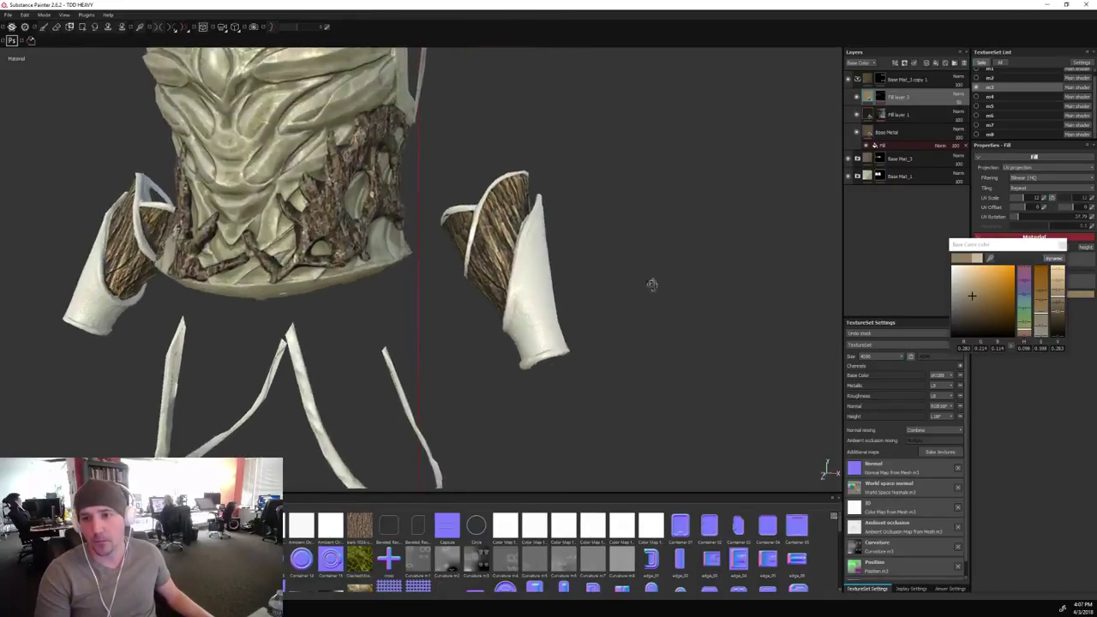
alt+right_drag(652, 284, 669, 226)
alt+middle_drag(669, 226, 641, 166)
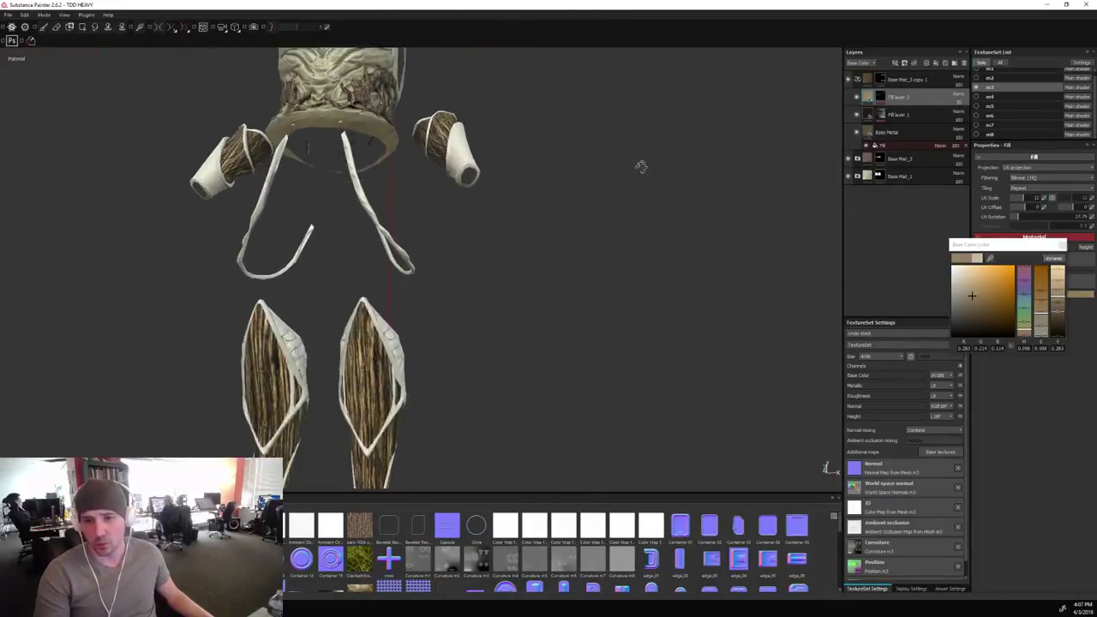
alt+drag(642, 166, 637, 230)
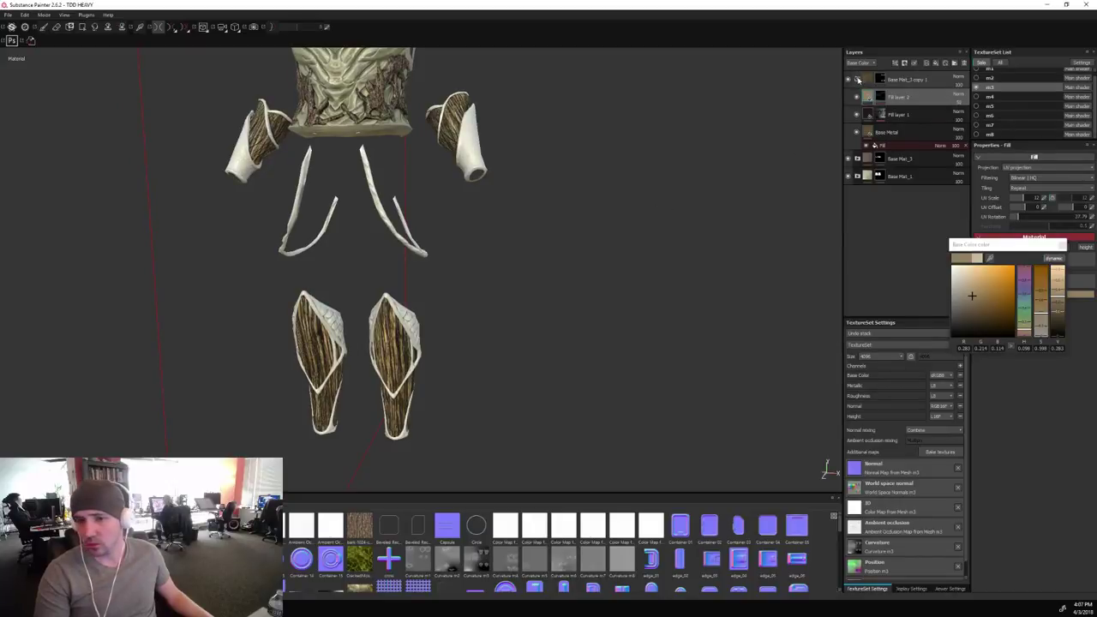
click(857, 79)
scroll(561, 344, down, 3)
alt+drag(561, 346, 545, 324)
scroll(595, 329, up, 3)
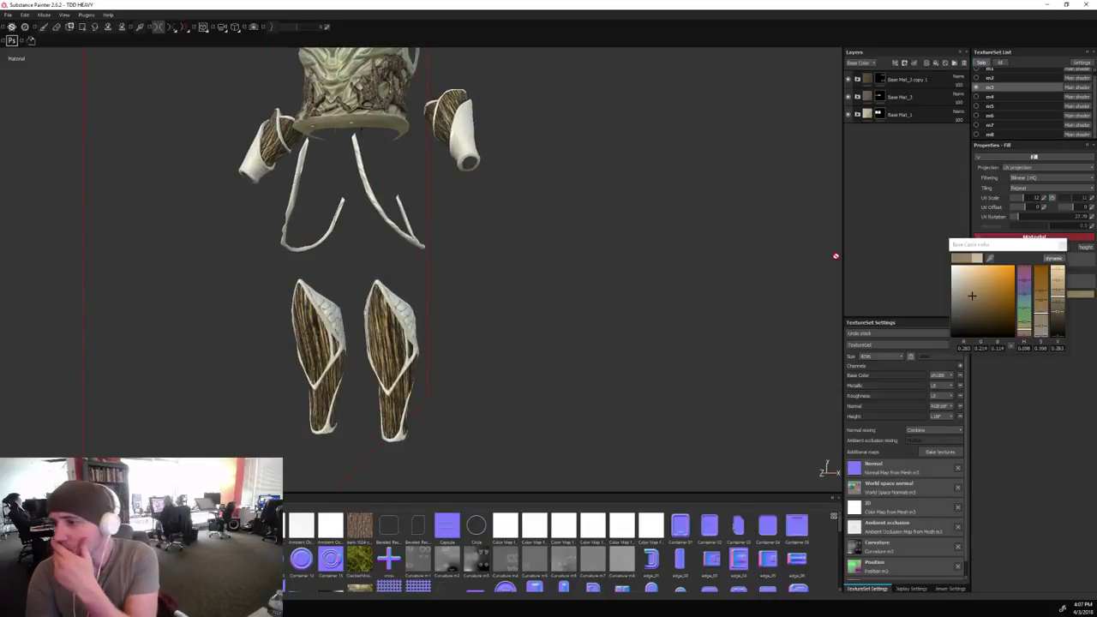
click(1063, 246)
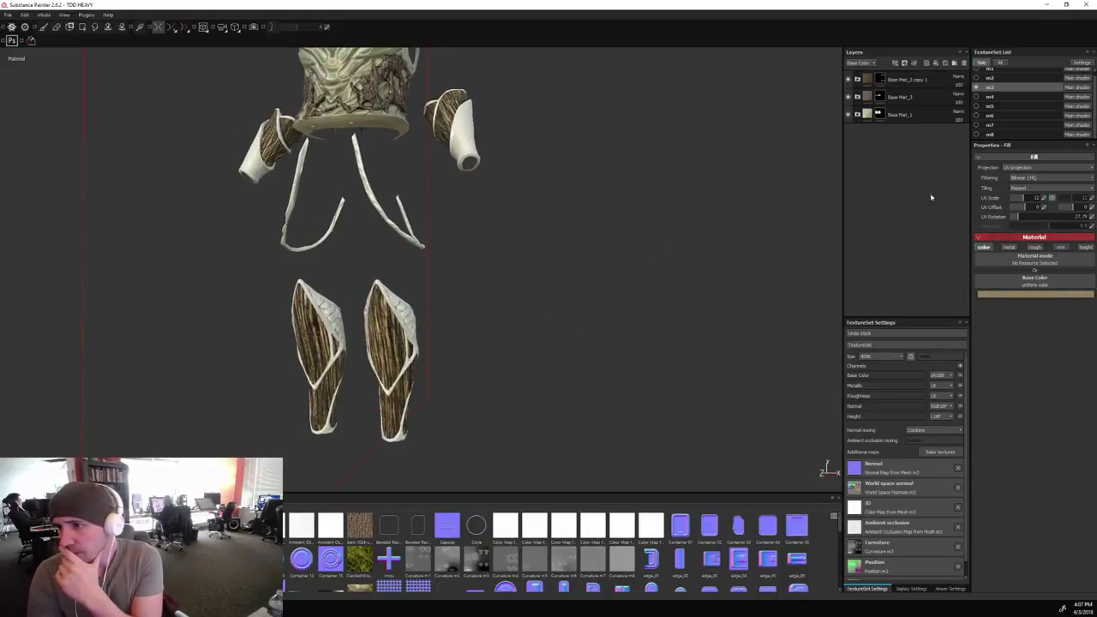
Expand the top layer group and toggle the visibility of its Base Metal layer to check what it contributes.
click(858, 79)
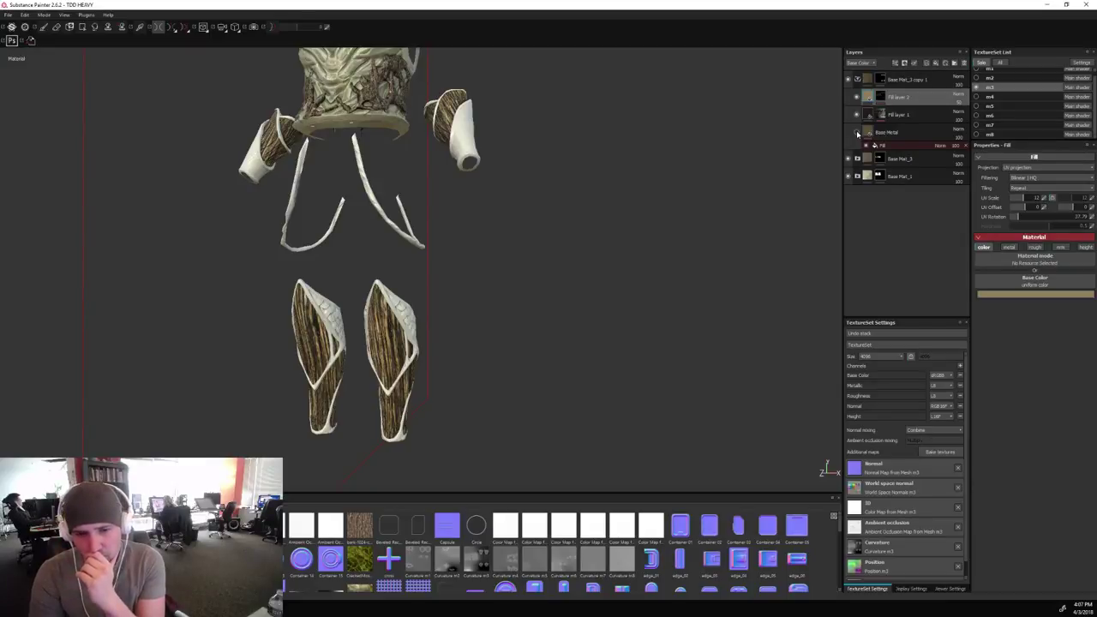
click(858, 133)
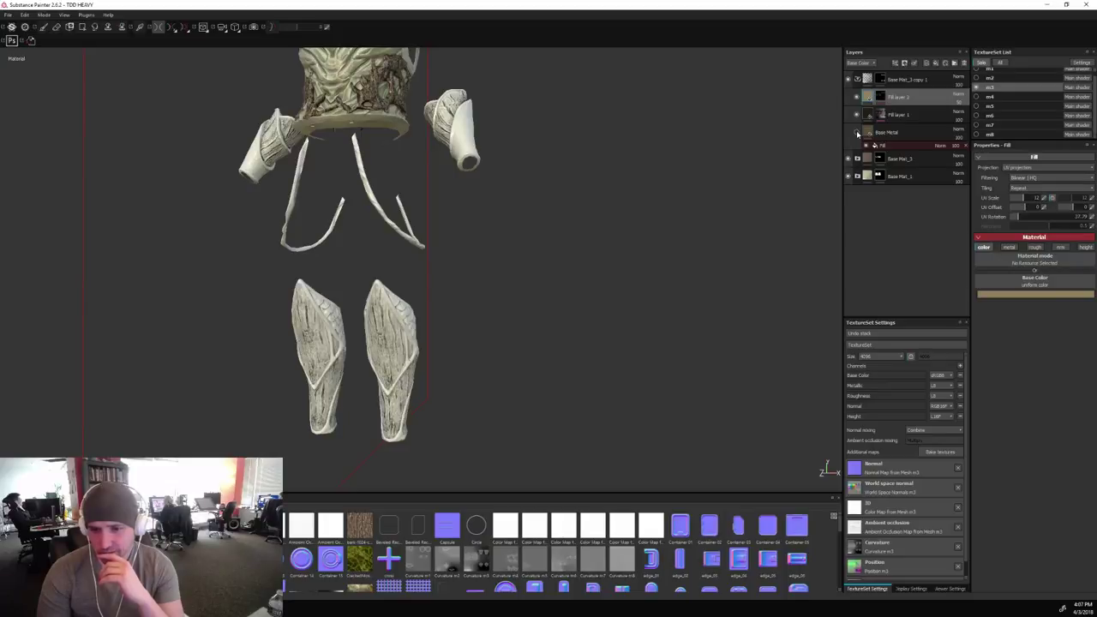
click(857, 133)
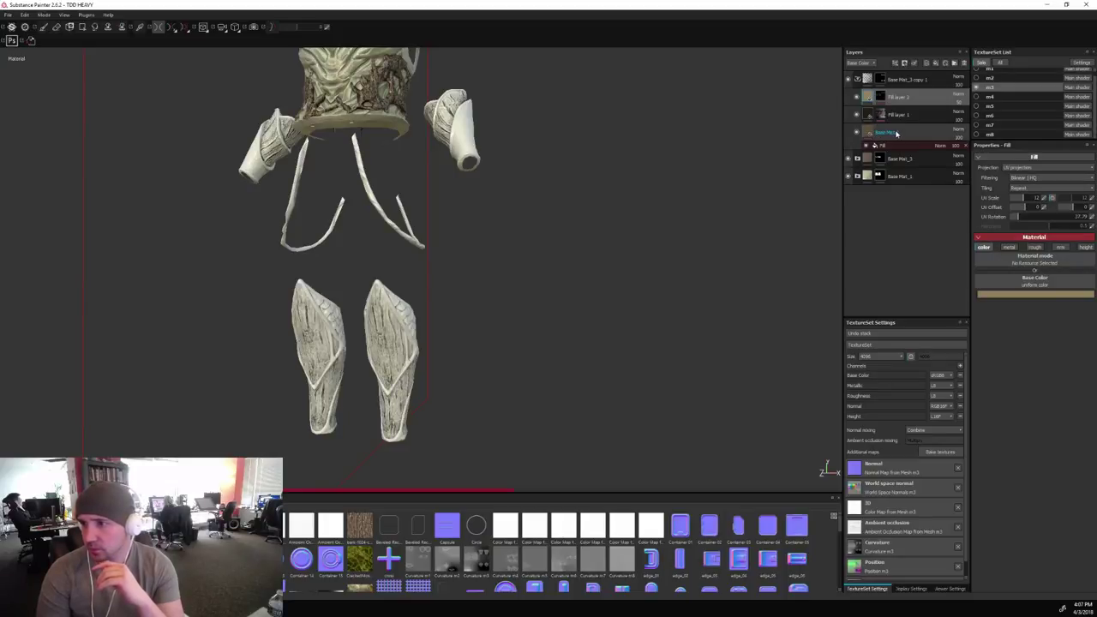
Add a fill layer above Base Metal in the top group and disable its metallic, roughness, normal and height channels, keeping only color.
click(897, 133)
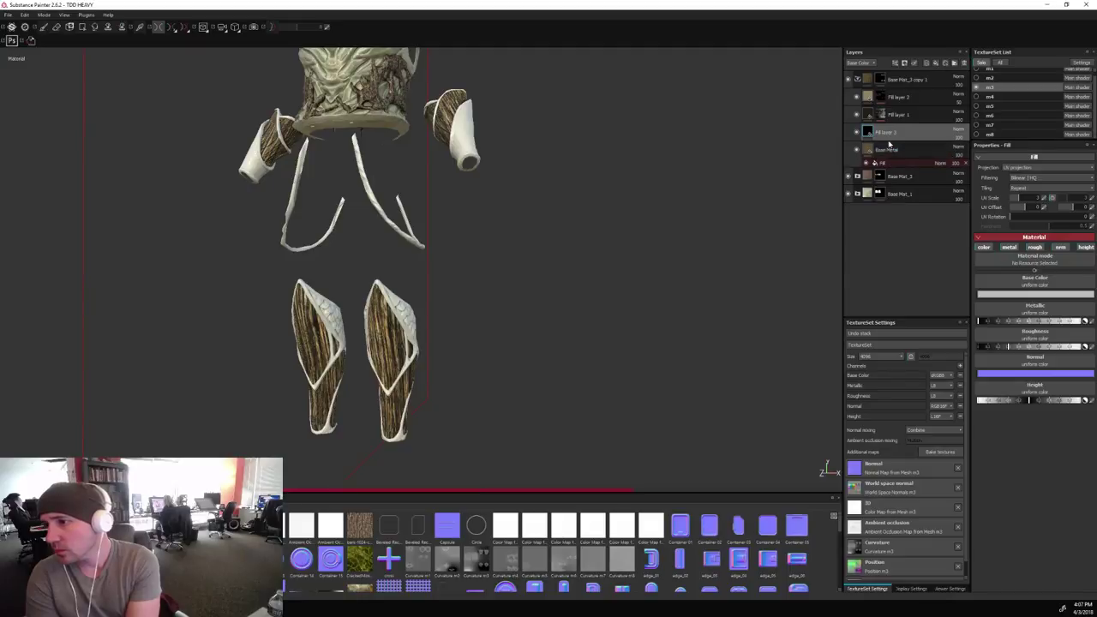
click(1010, 247)
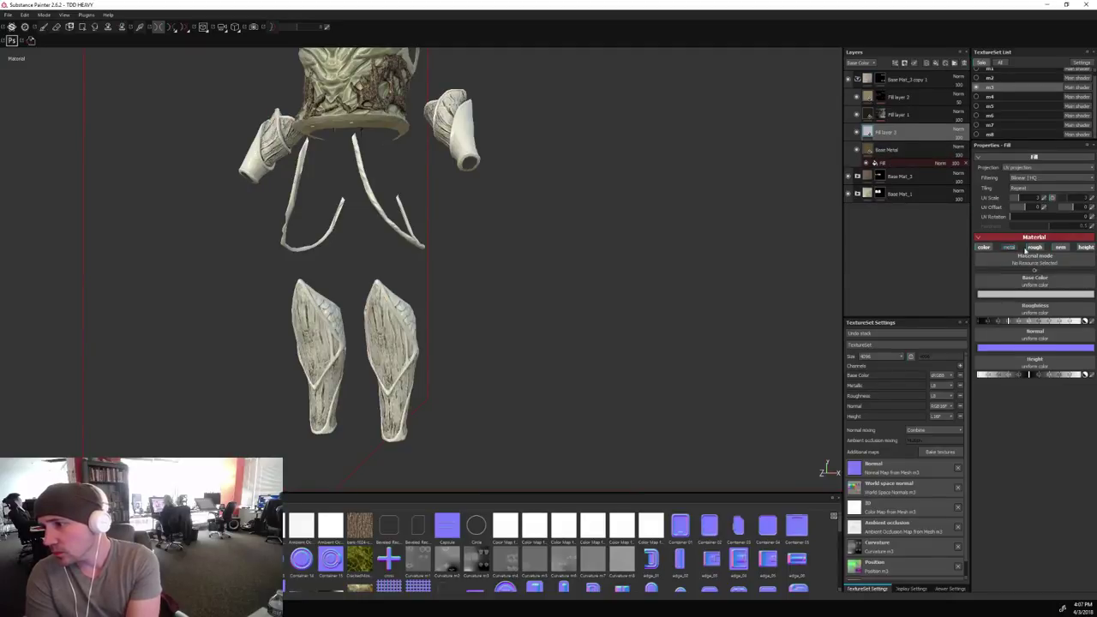
click(1038, 248)
click(1061, 248)
click(1085, 248)
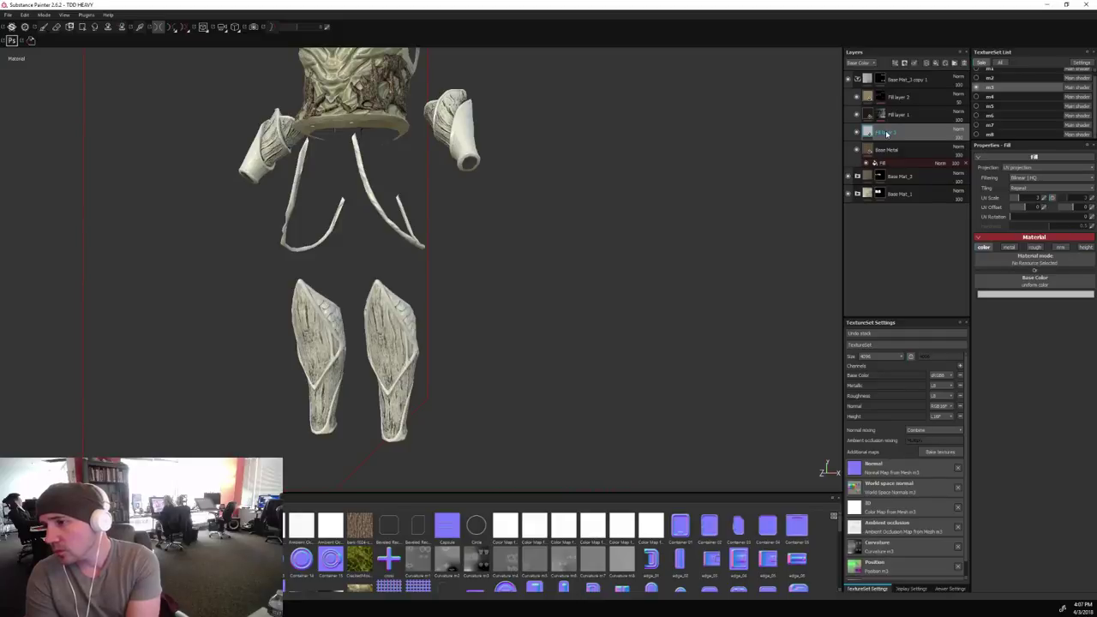
Reorder the top group's layers so the new fill layer sits directly beneath Base Metal inside the group.
drag(895, 133, 894, 168)
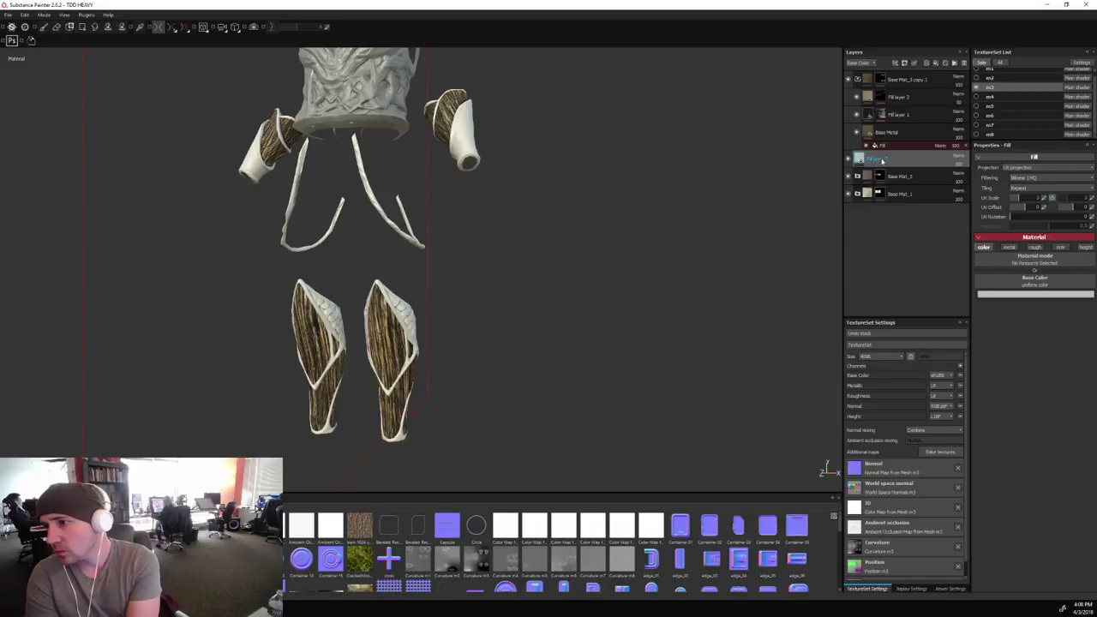
drag(882, 162, 890, 131)
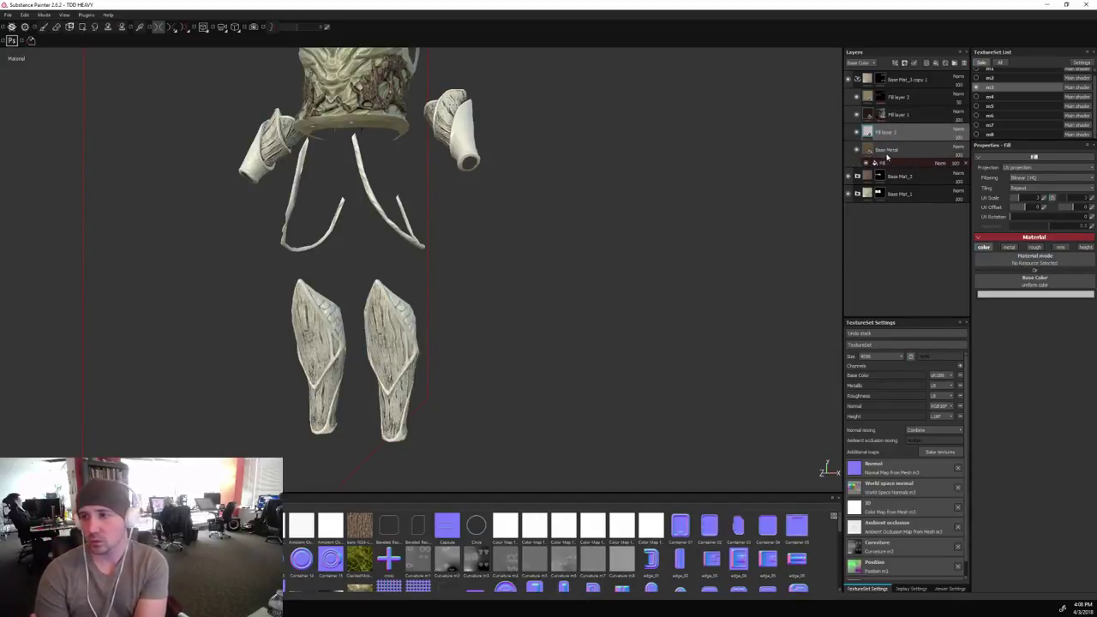
double_click(888, 151)
click(888, 152)
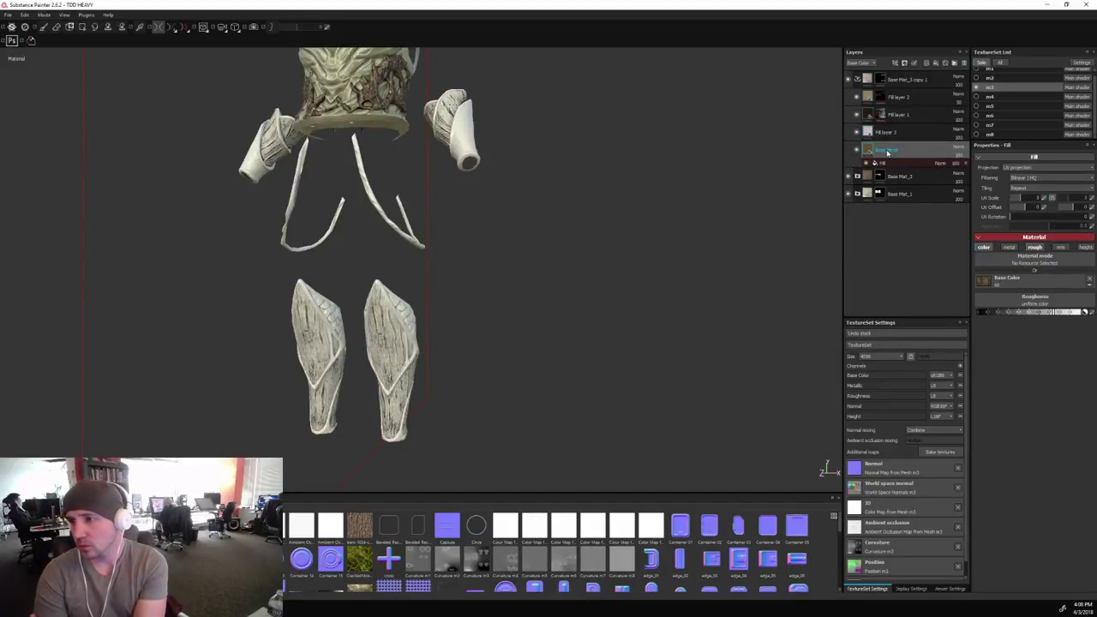
drag(887, 152, 888, 126)
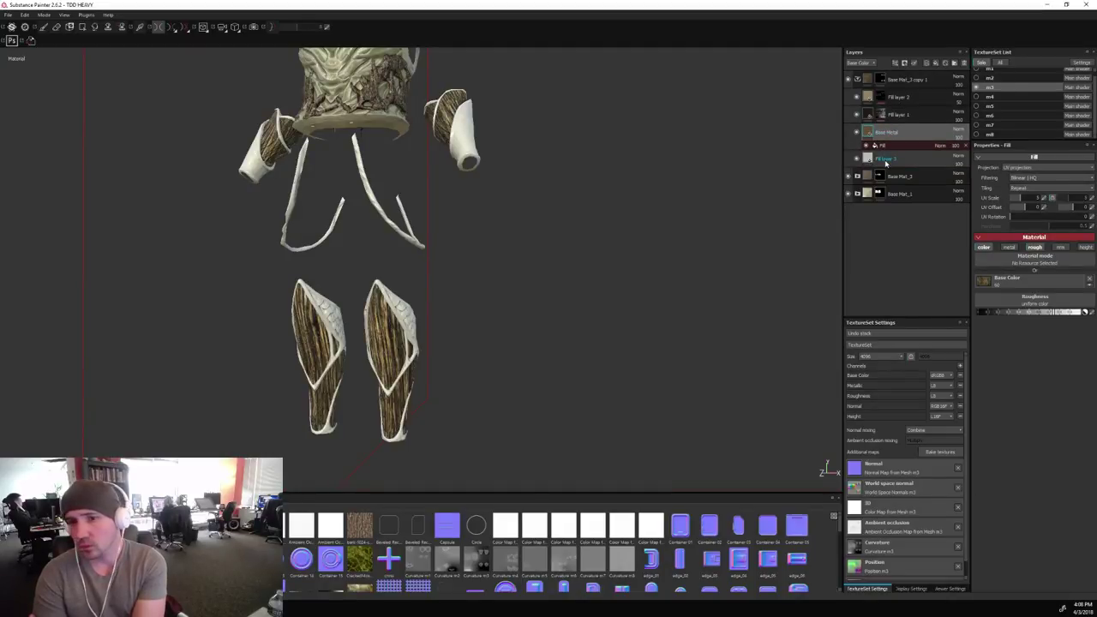
Set Fill layer 3's base color to a dark brown sampled from the leg bark and reduce the Base Metal layer's opacity to about 23.
click(886, 162)
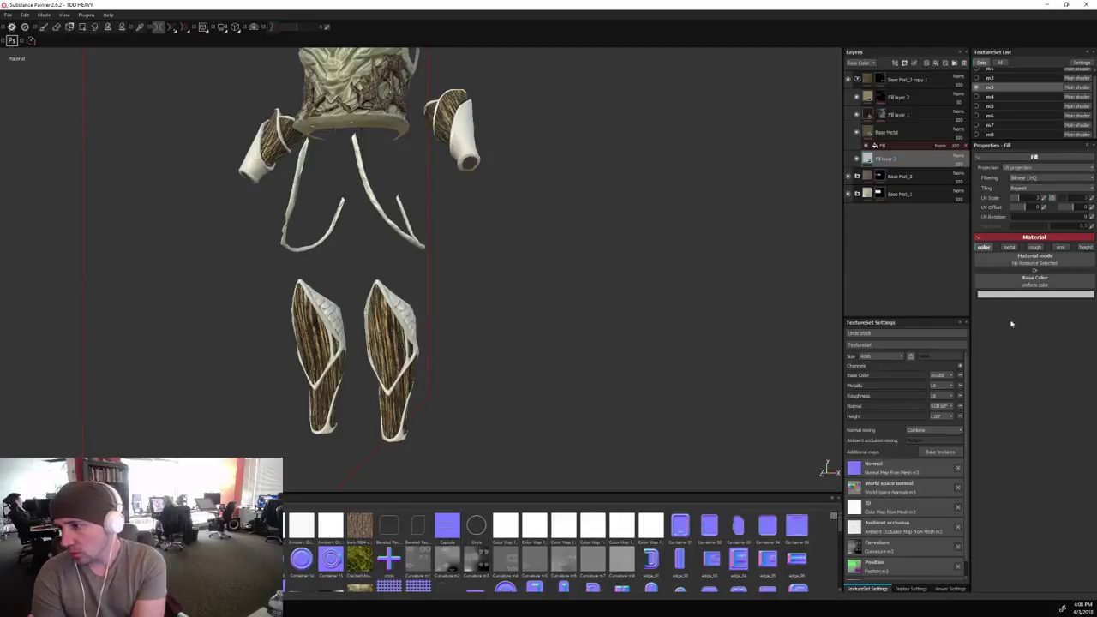
click(1003, 295)
click(979, 261)
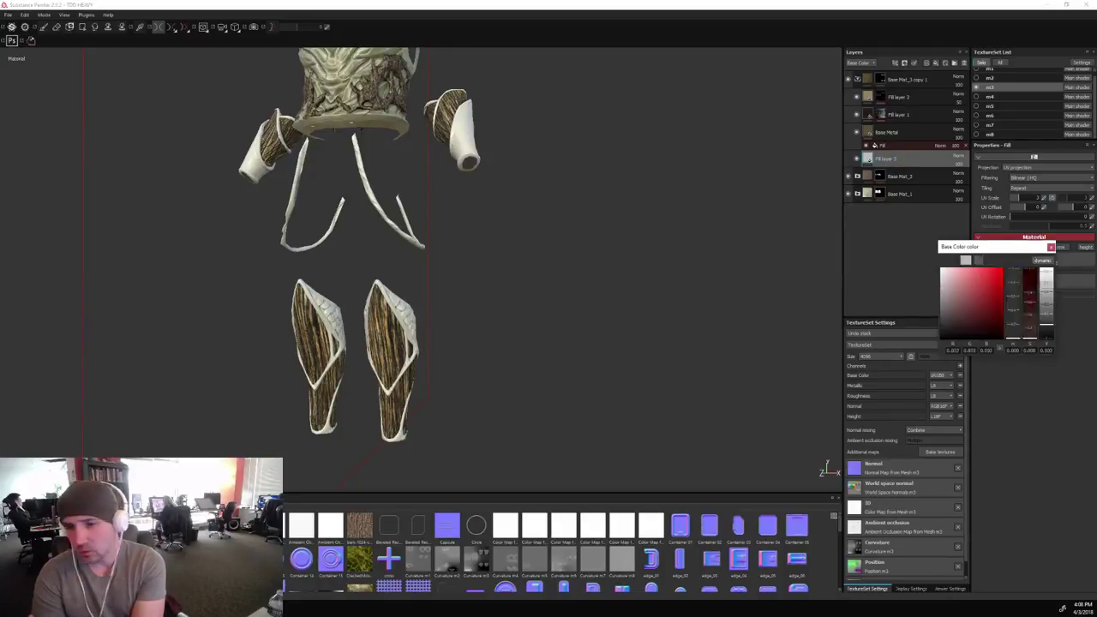
click(386, 331)
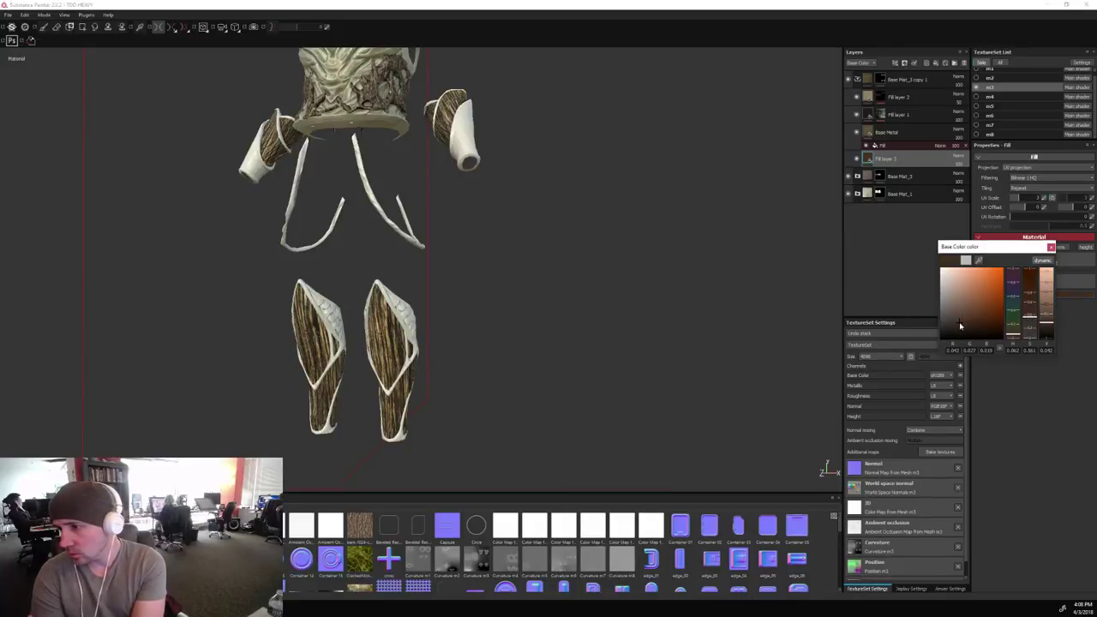
click(959, 324)
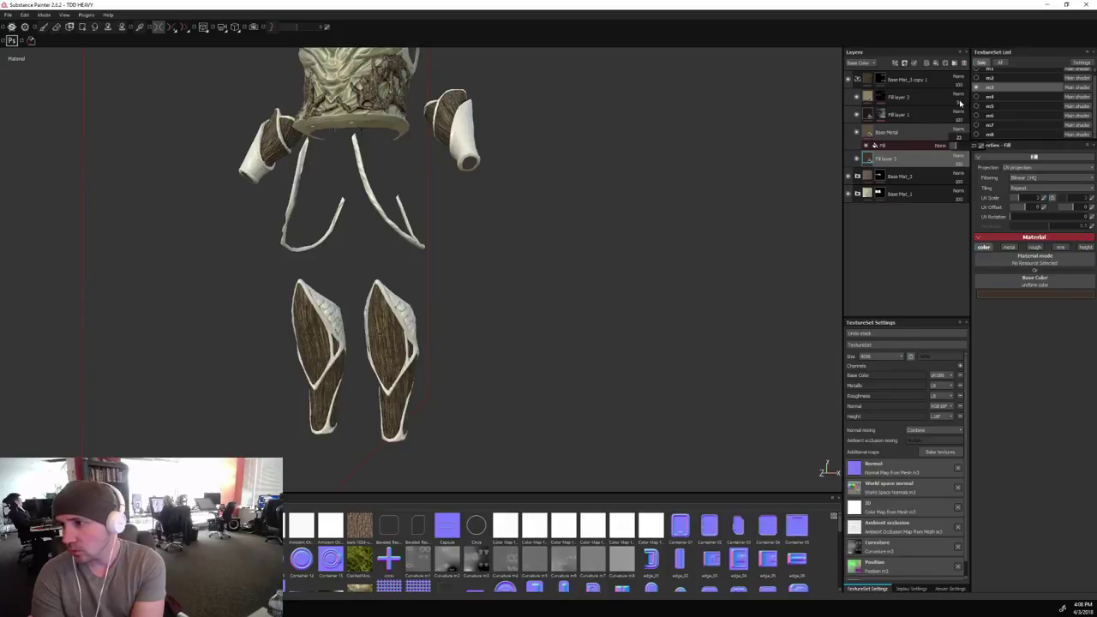
Resample Fill layer 2's base color, lighten it to a warm tan, and check it on the armor before closing the color picker.
click(869, 97)
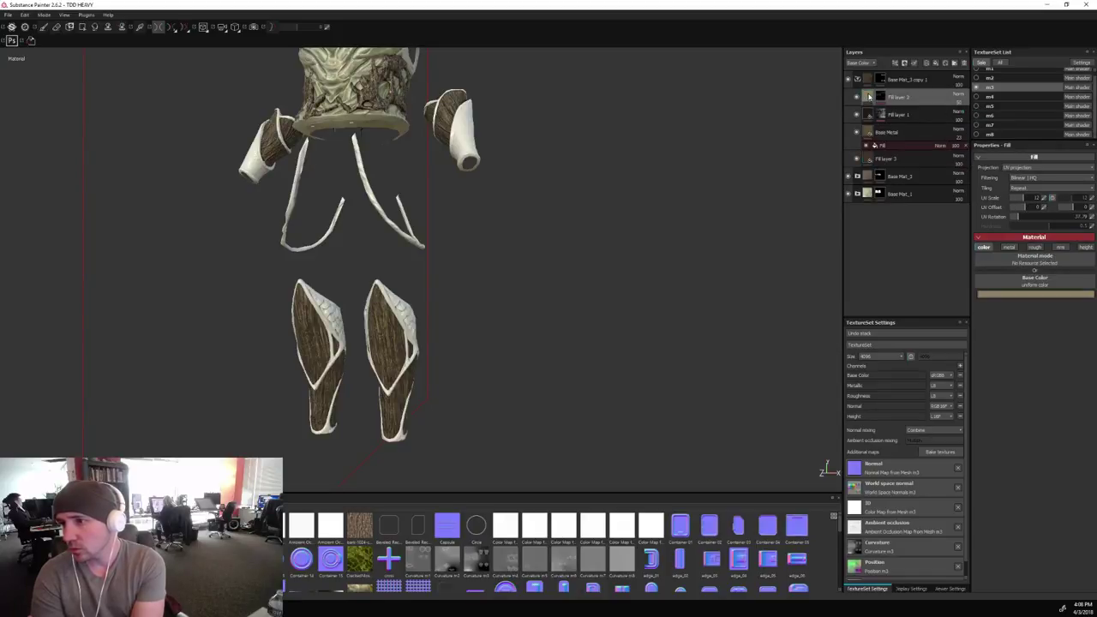
click(989, 297)
click(963, 258)
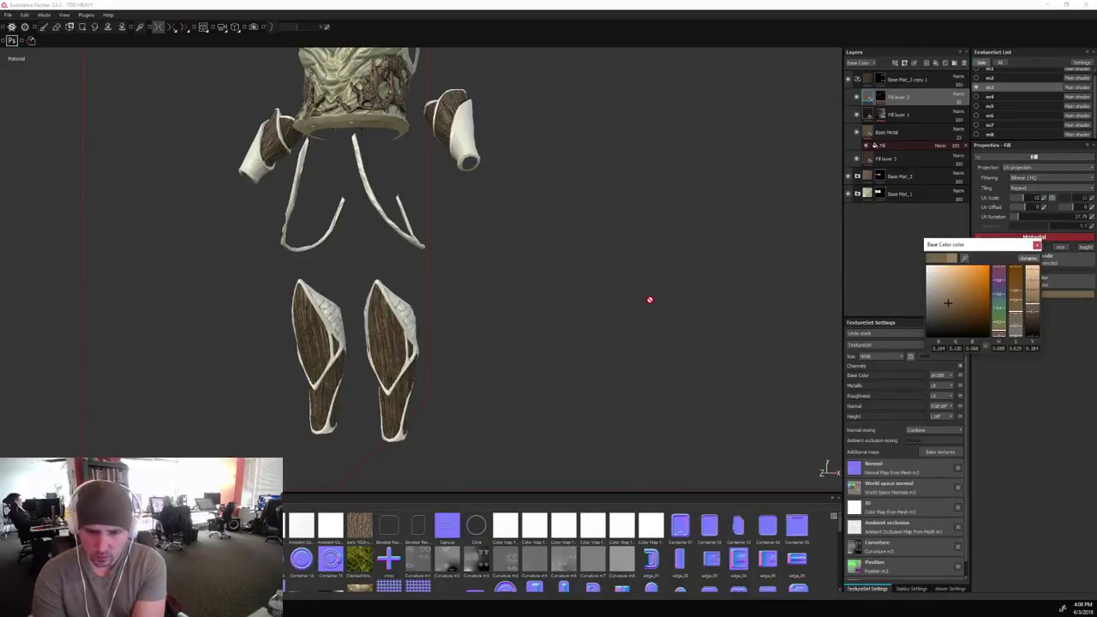
alt+drag(566, 307, 606, 318)
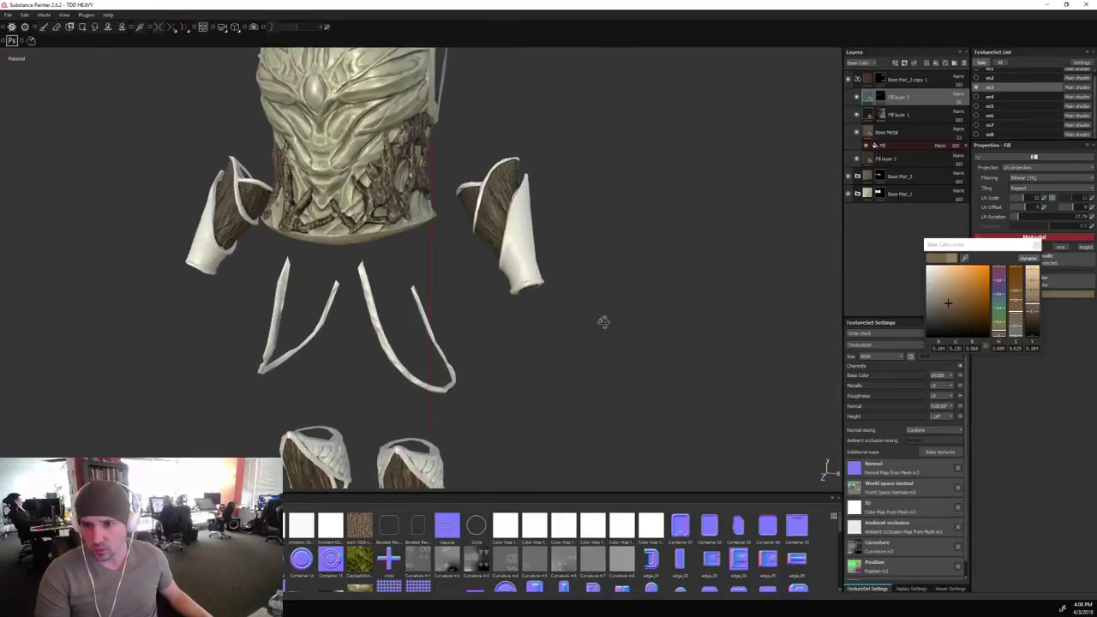
click(949, 301)
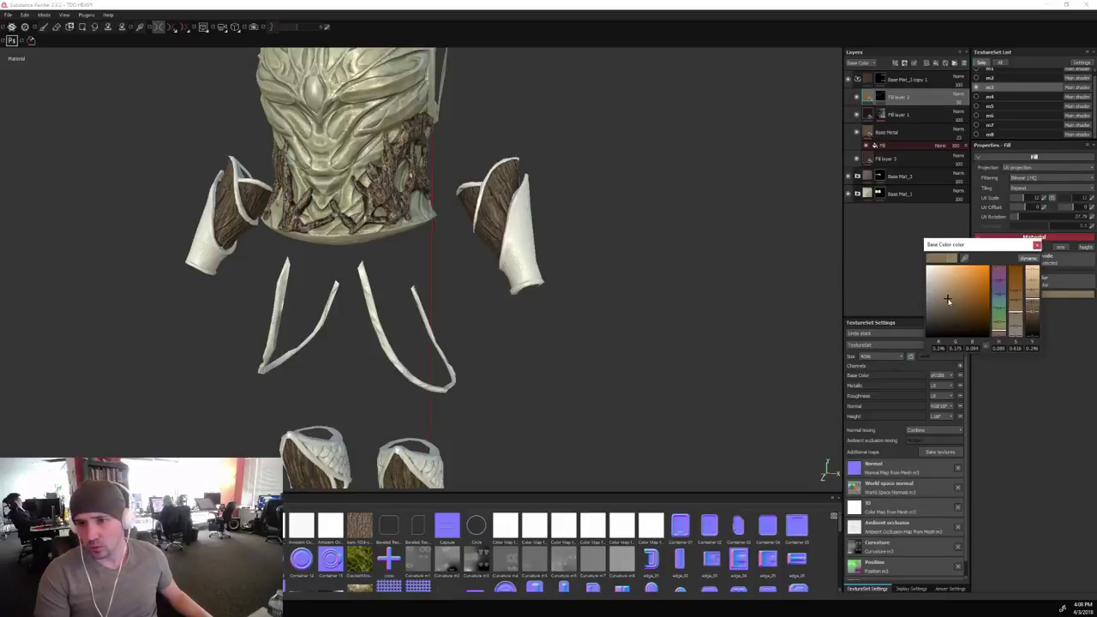
drag(949, 299, 950, 300)
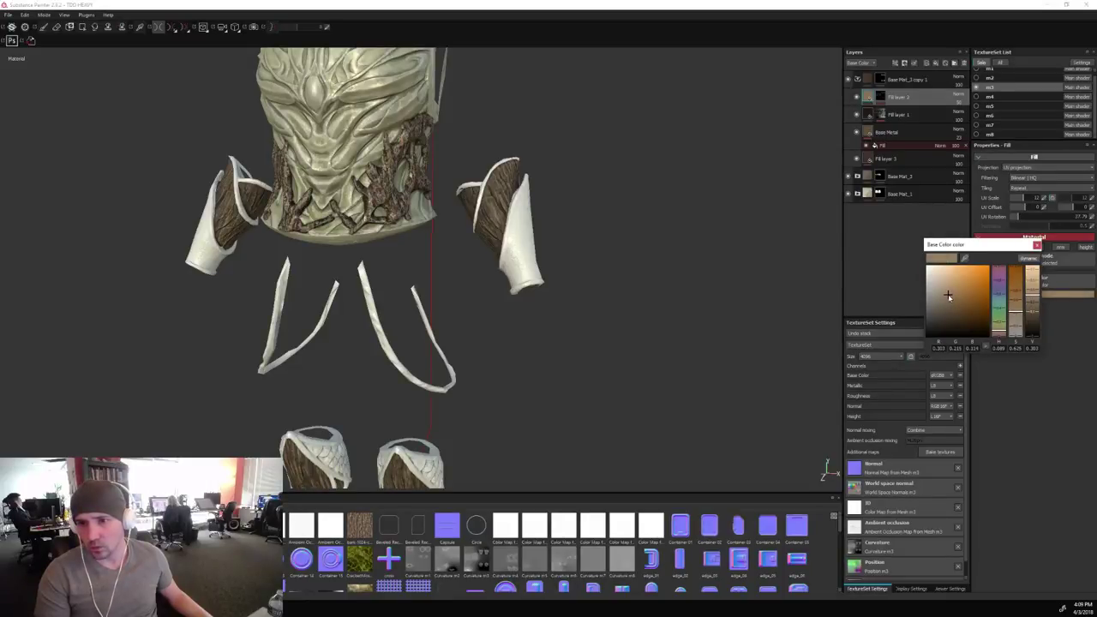
alt+drag(654, 359, 672, 228)
alt+middle_drag(672, 228, 658, 217)
alt+drag(658, 217, 615, 194)
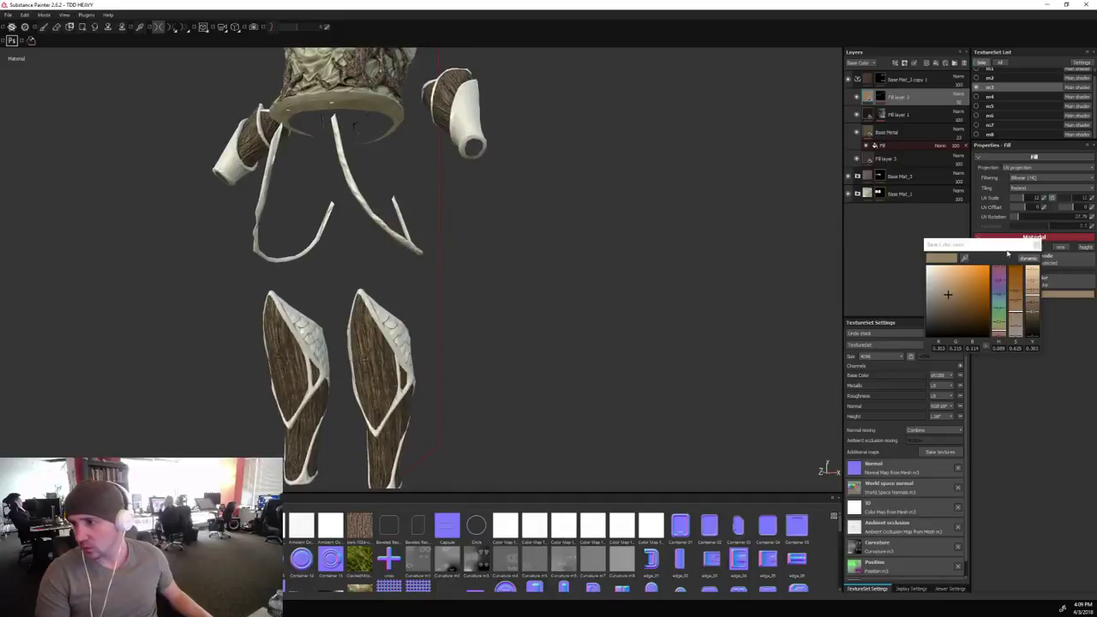
click(1038, 246)
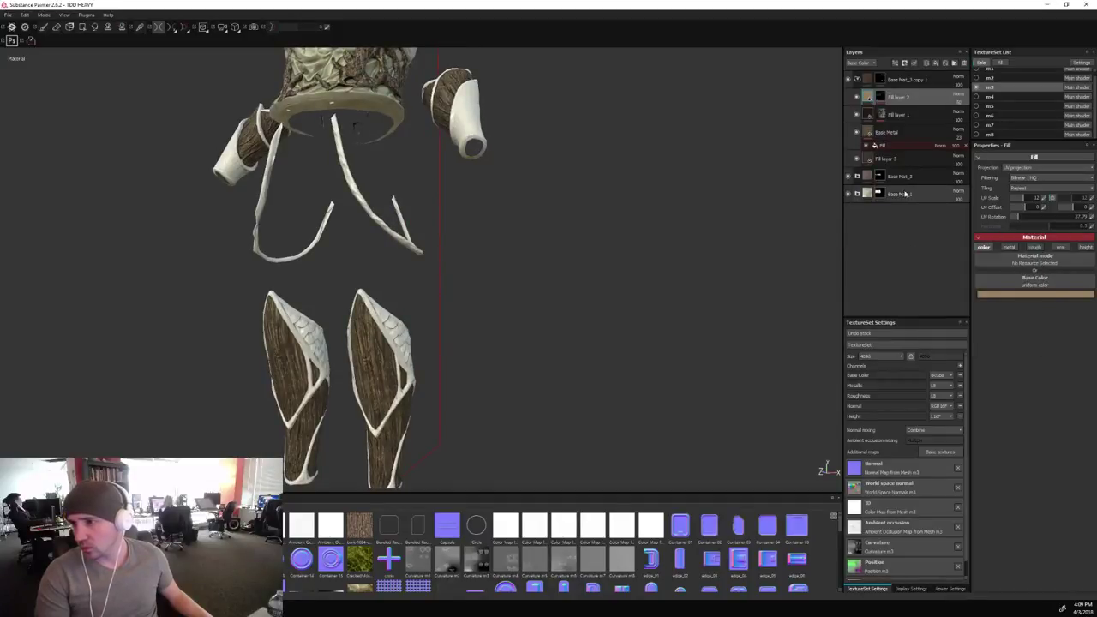
Duplicate Fill layer 3 and place the copy directly beneath the Base Metal layer inside the Base Mat_3 group.
click(858, 176)
click(897, 239)
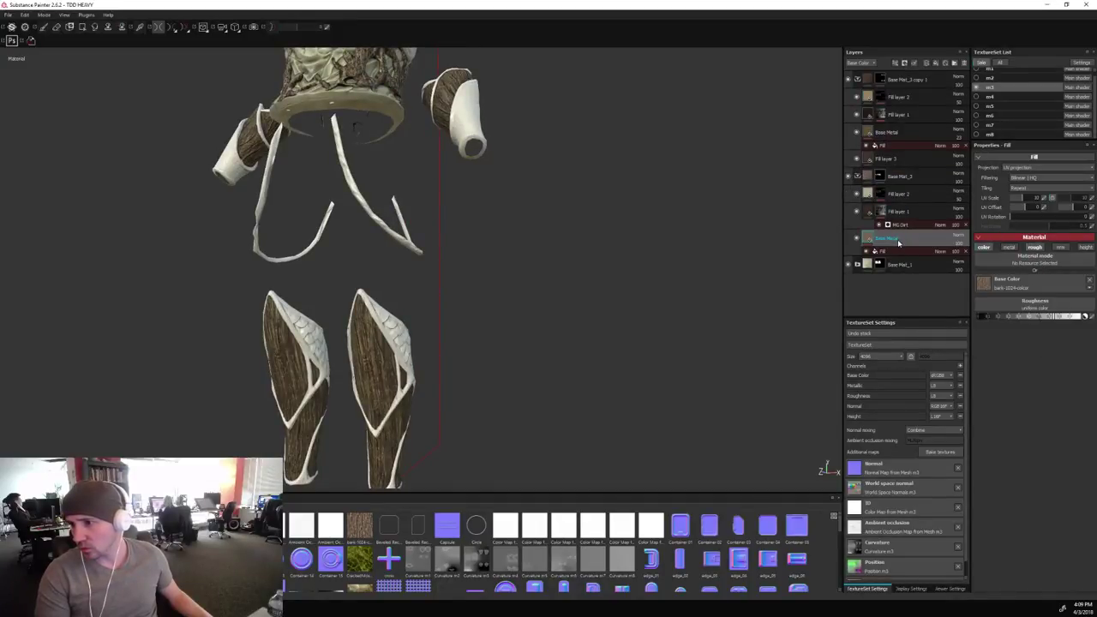
right_click(886, 159)
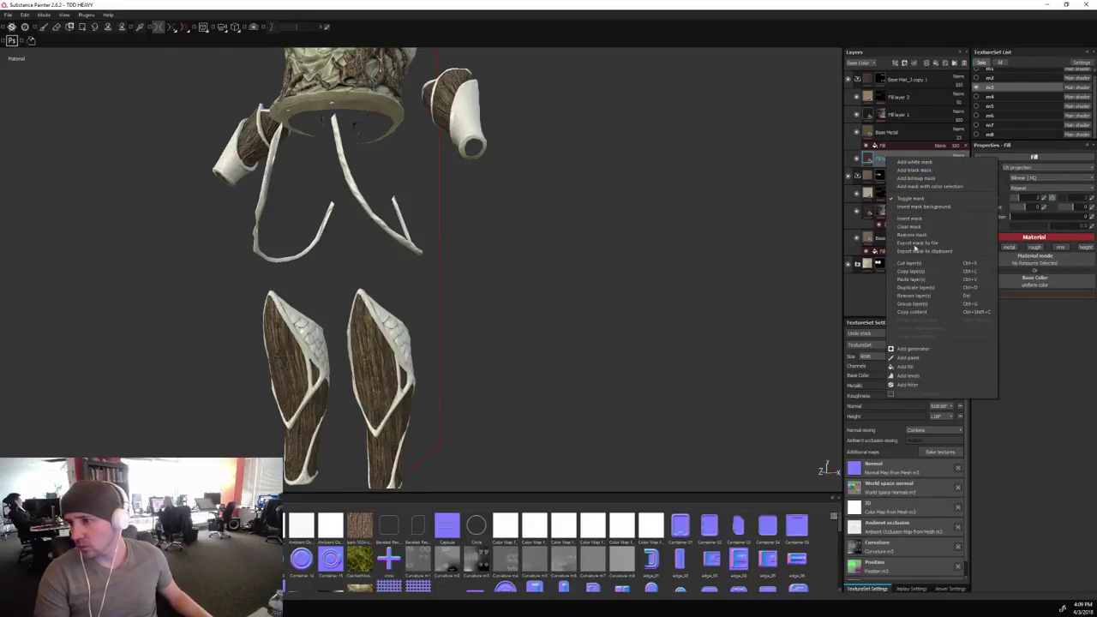
click(915, 289)
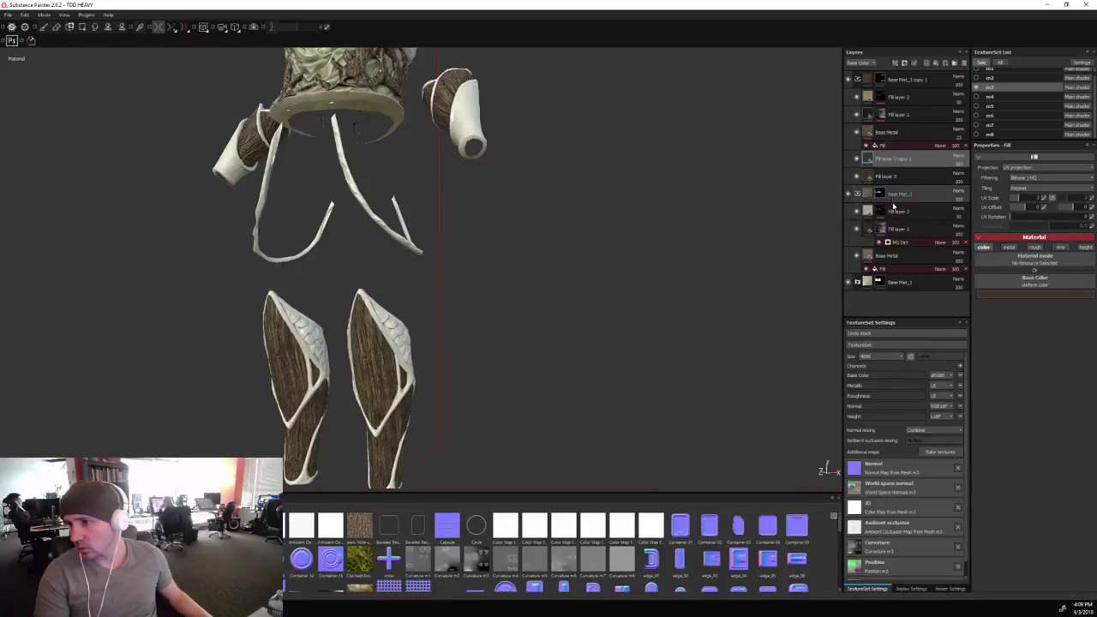
drag(892, 160, 895, 254)
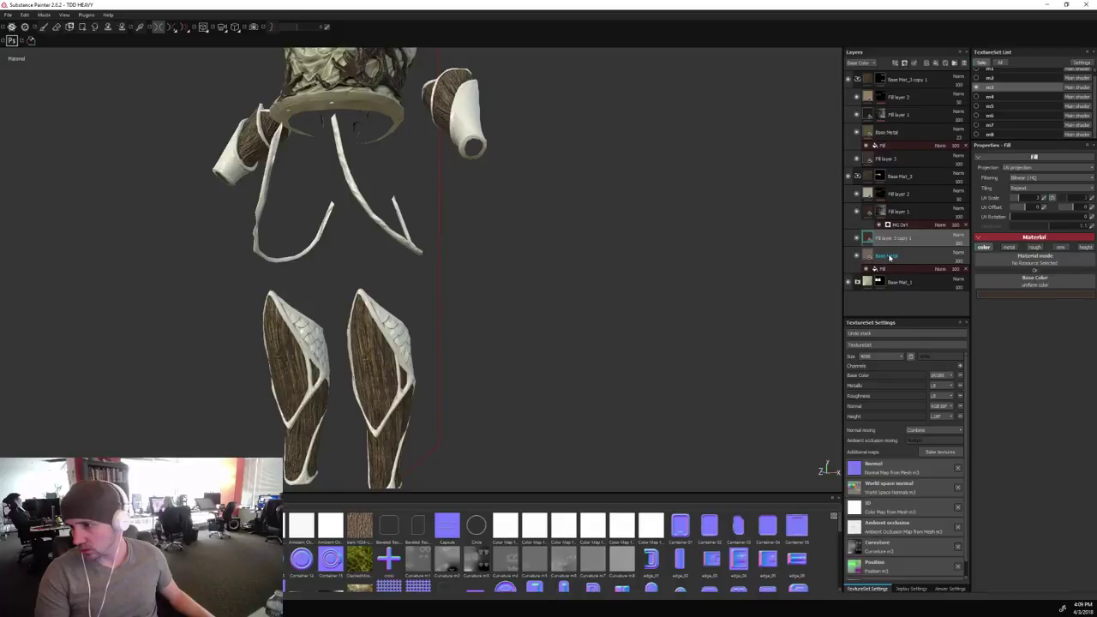
drag(890, 257, 891, 232)
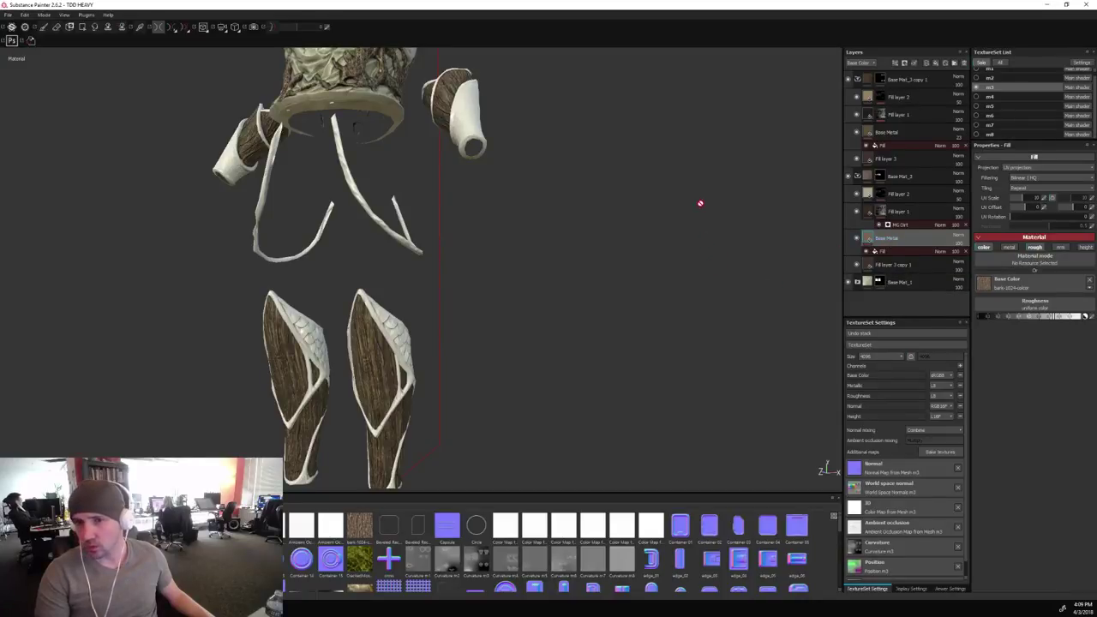
Lower the opacity of the Base Metal layer in the Base Mat_3 group and inspect the blended bark on the armor.
alt+drag(701, 203, 700, 194)
alt+middle_drag(701, 194, 733, 377)
mouse_move(689, 274)
alt+mouse_down()
mouse_move(744, 267)
mouse_move(686, 262)
alt+mouse_up()
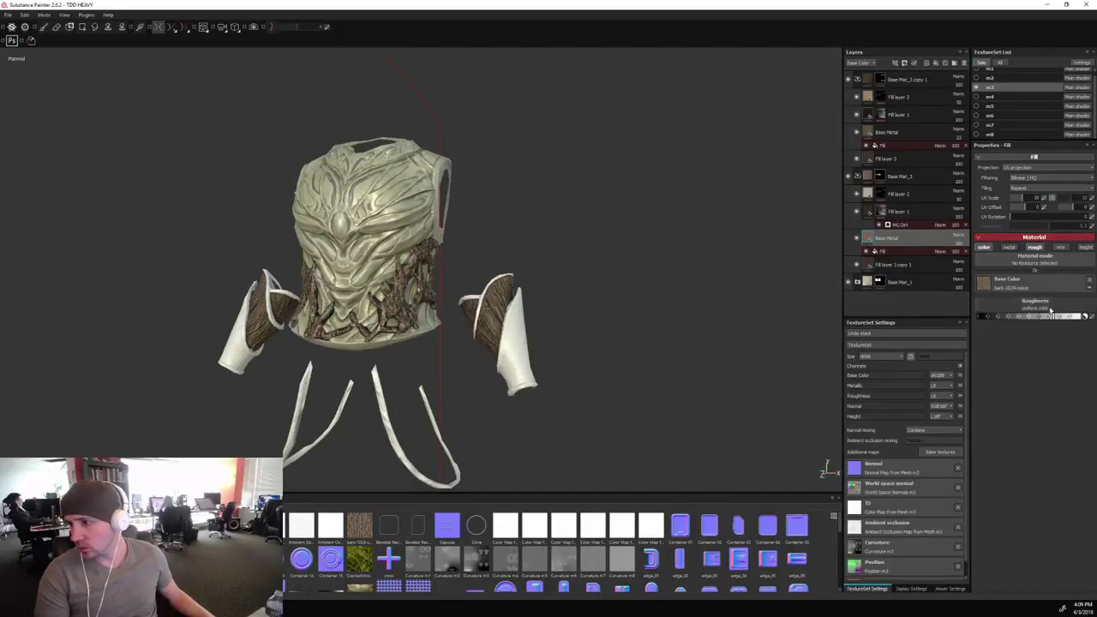
click(963, 250)
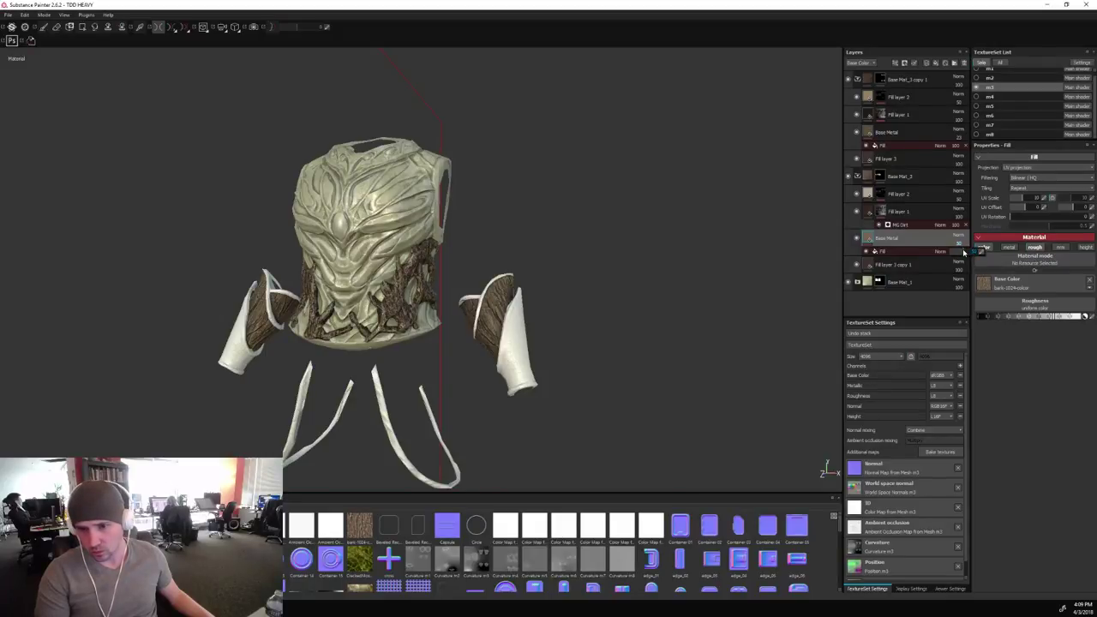
alt+drag(751, 329, 573, 194)
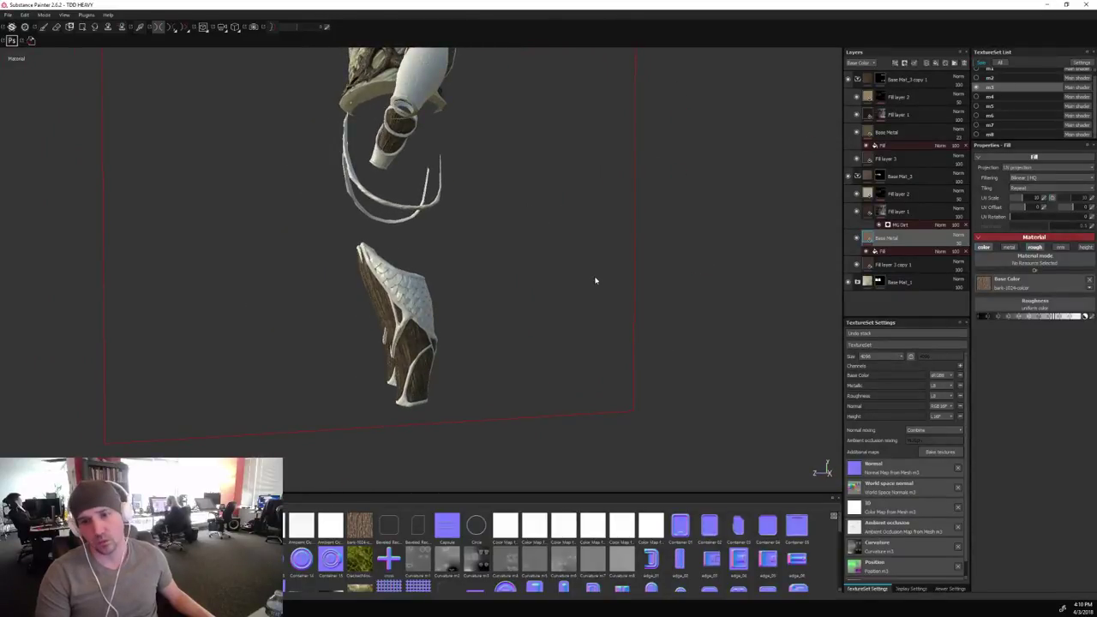
Inspect the bark and wood on the full armor and on the isolated m3 parts from several angles and under rotated lighting.
alt+drag(596, 281, 101, 279)
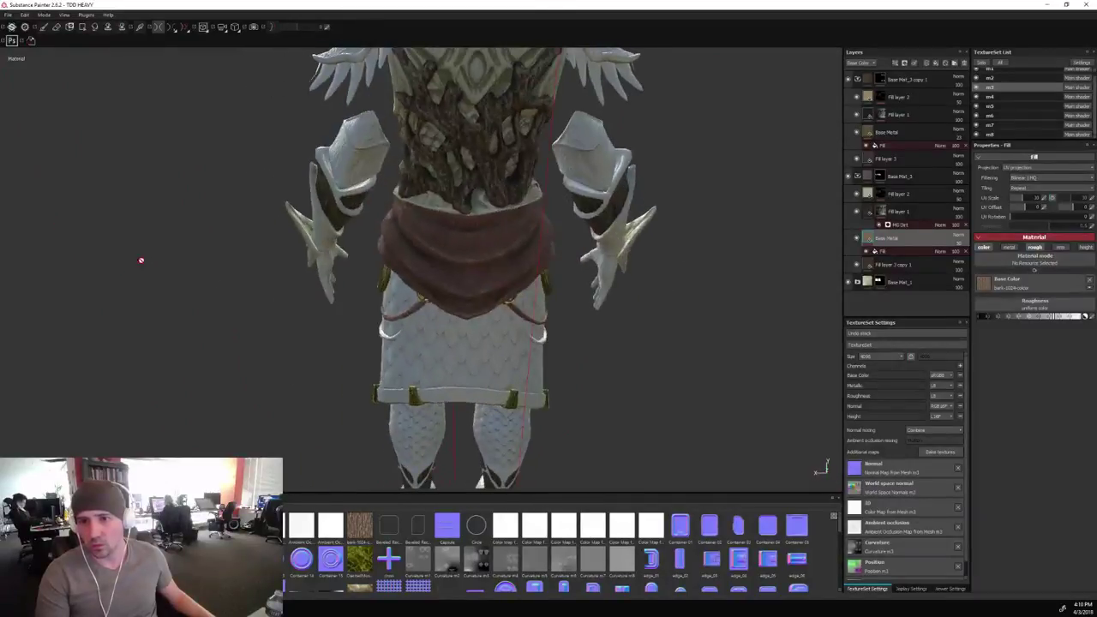
shift+right_drag(142, 260, 174, 246)
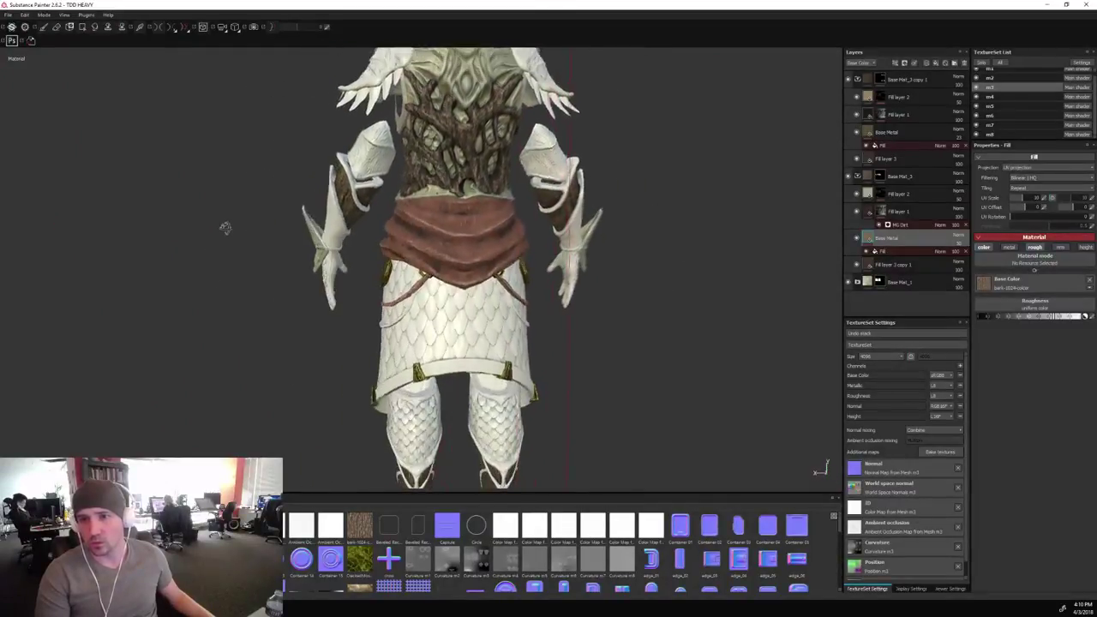
alt+drag(223, 228, 690, 272)
click(985, 62)
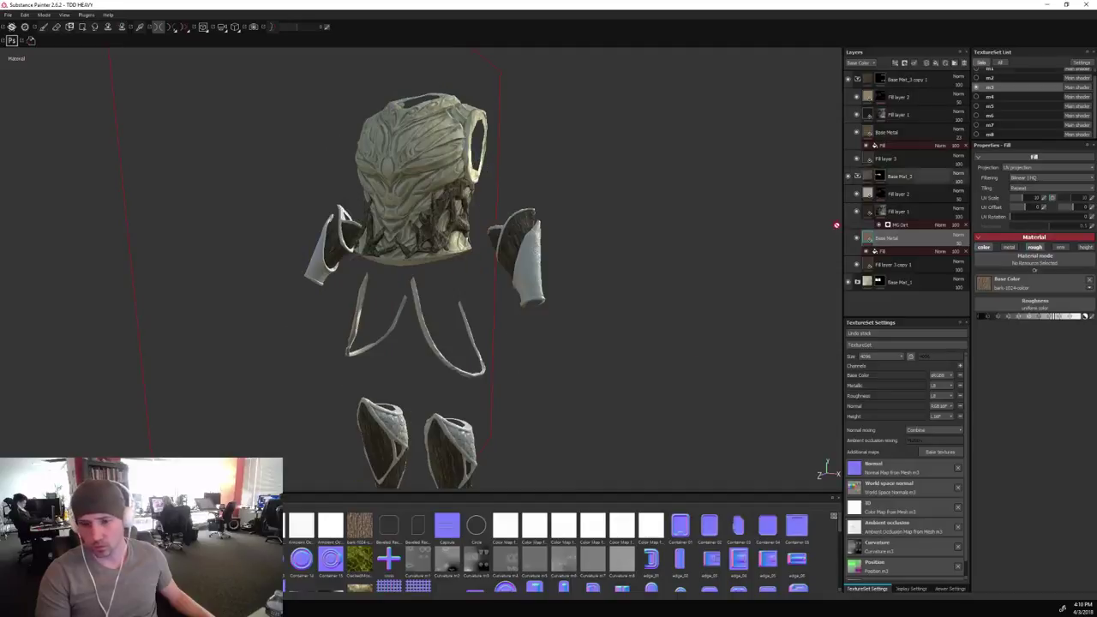
alt+middle_drag(653, 354, 635, 243)
alt+drag(649, 250, 627, 242)
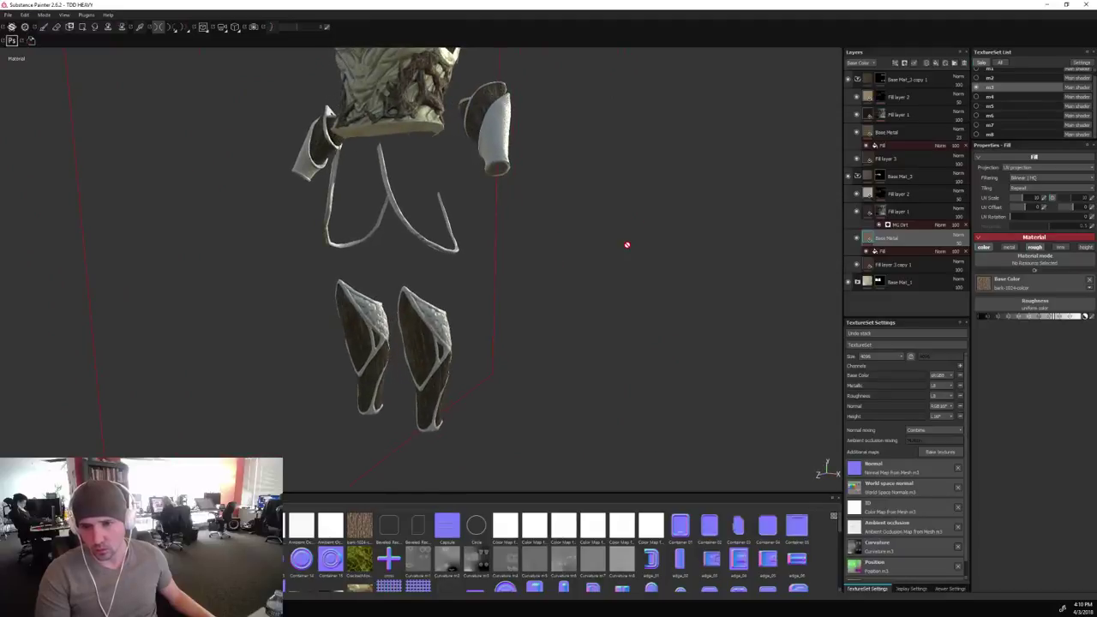
alt+middle_drag(626, 242, 631, 255)
shift+right_drag(631, 256, 707, 230)
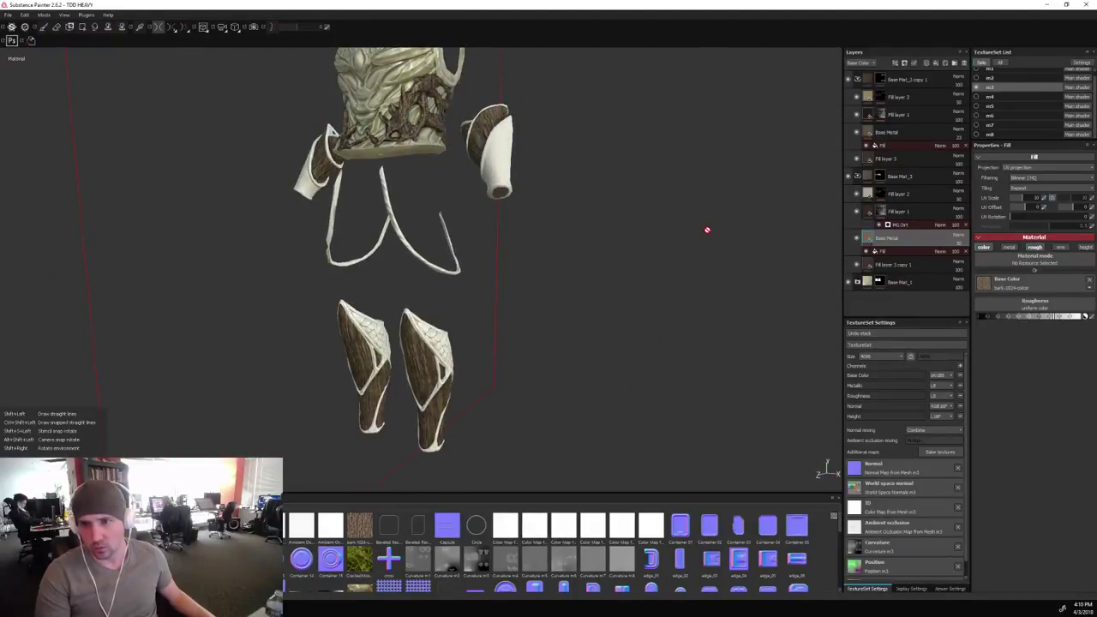
Collapse the Base Mat_3 and Base Mat_3 copy 1 groups and group them together into a new folder.
click(857, 175)
click(857, 79)
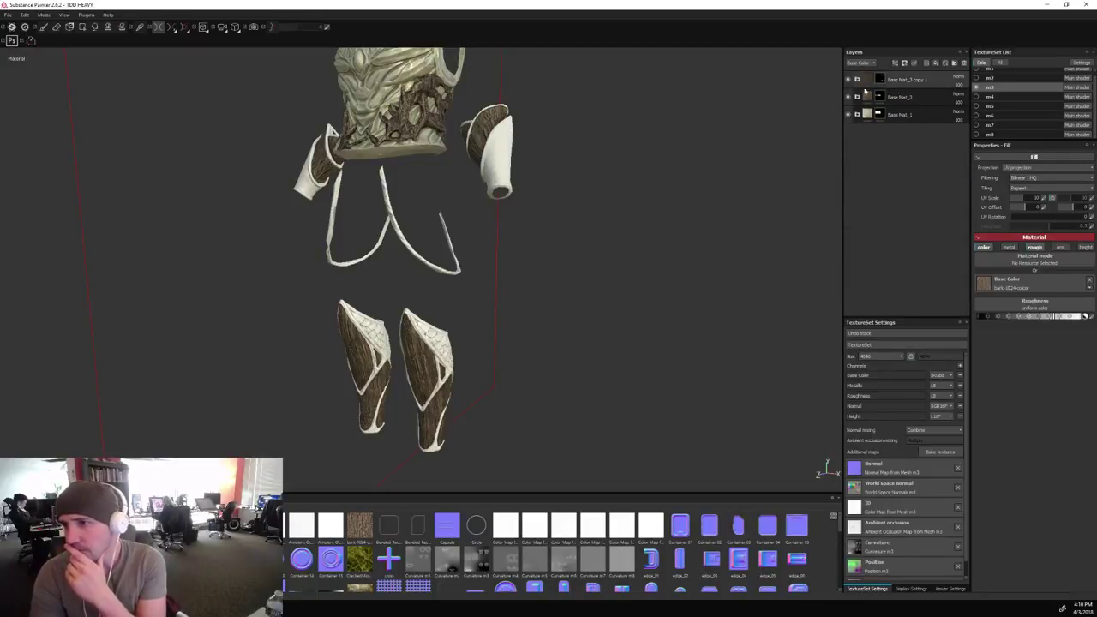
double_click(900, 98)
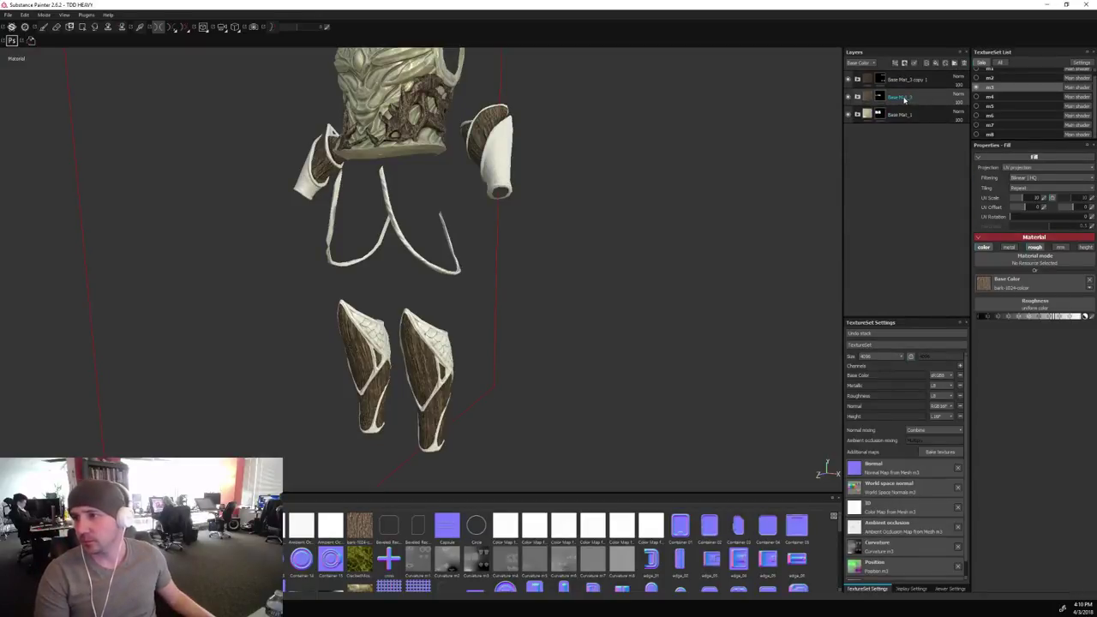
double_click(906, 80)
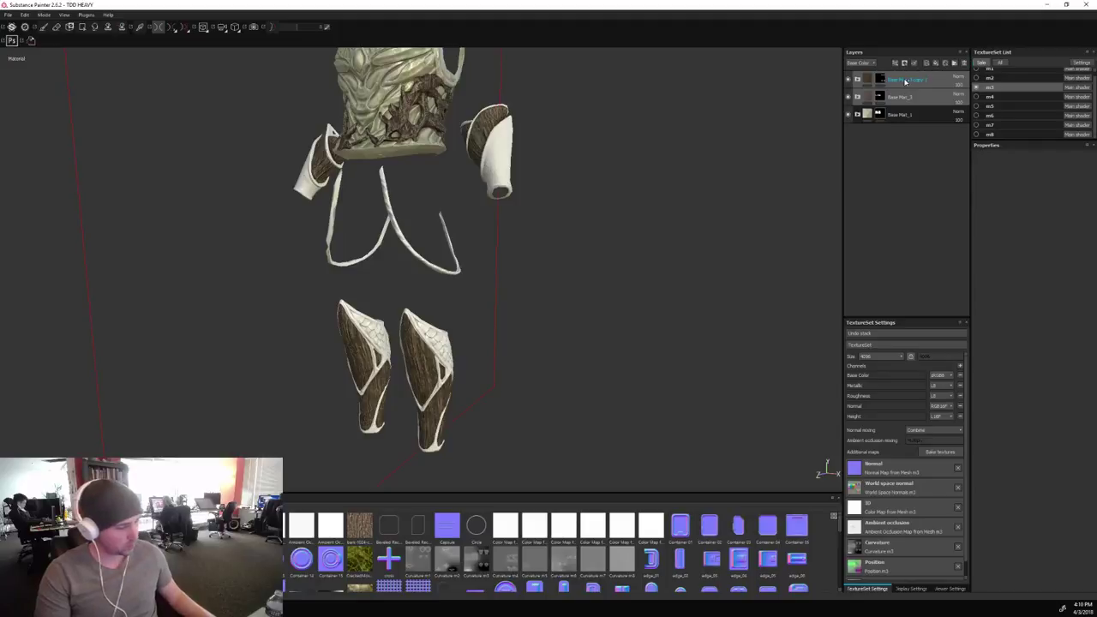
key(ctrl+g)
click(859, 80)
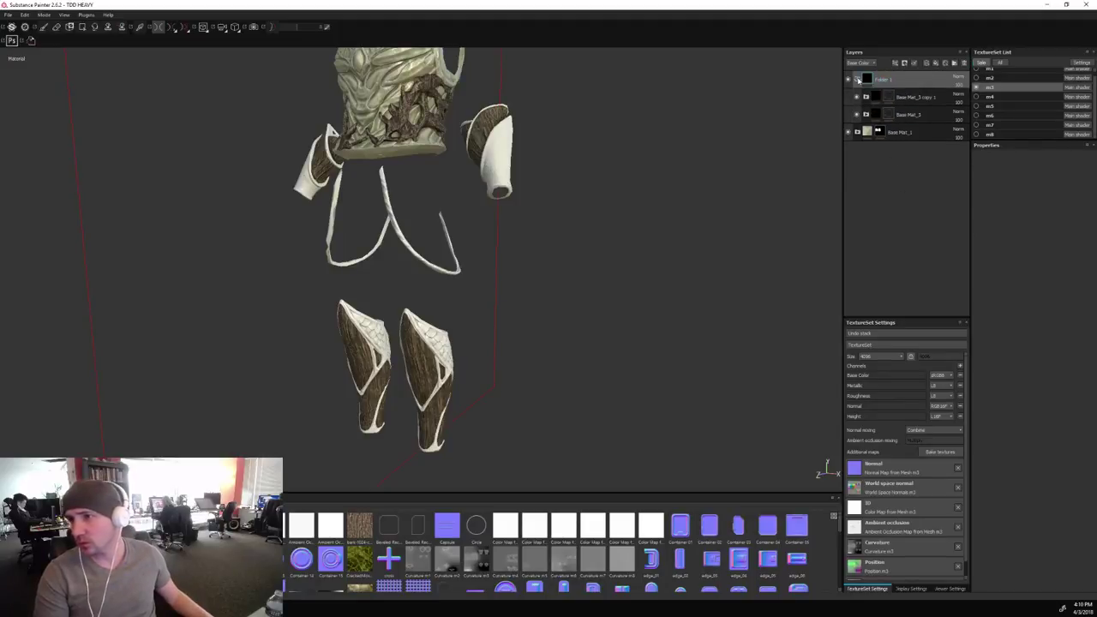
click(858, 79)
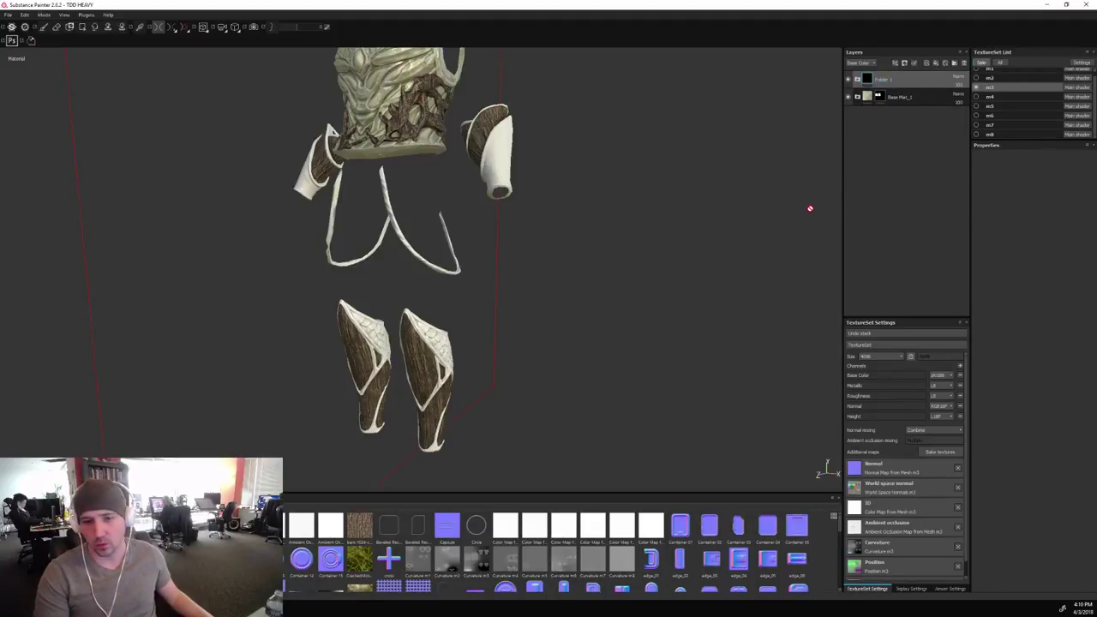
Examine the wood on the leg guards, first on the isolated m3 parts and again with the whole character displayed.
alt+drag(672, 248, 672, 249)
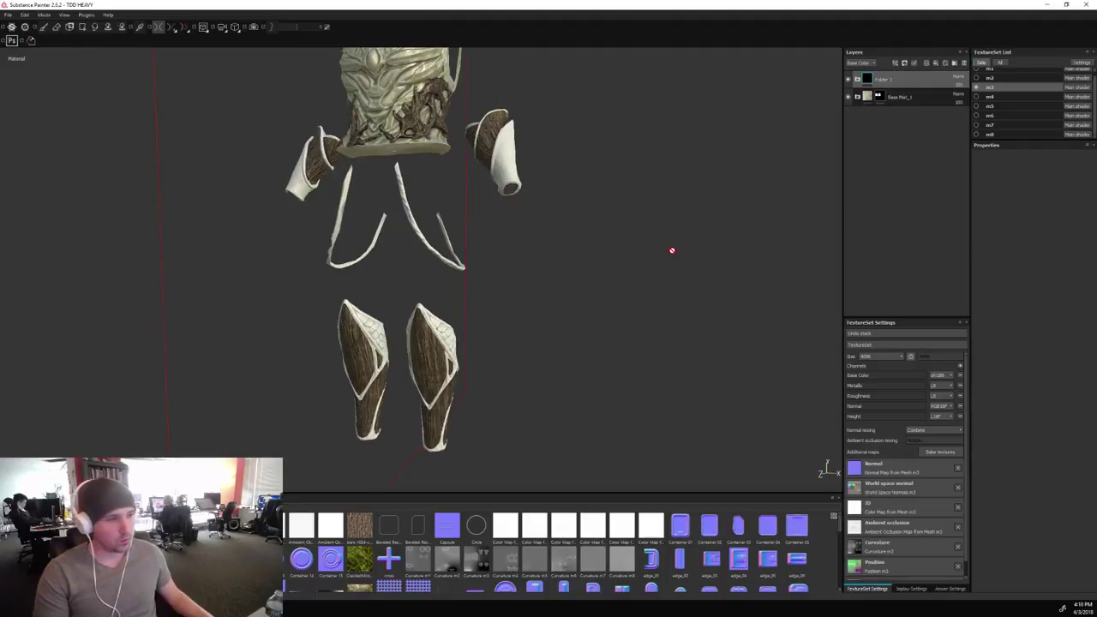
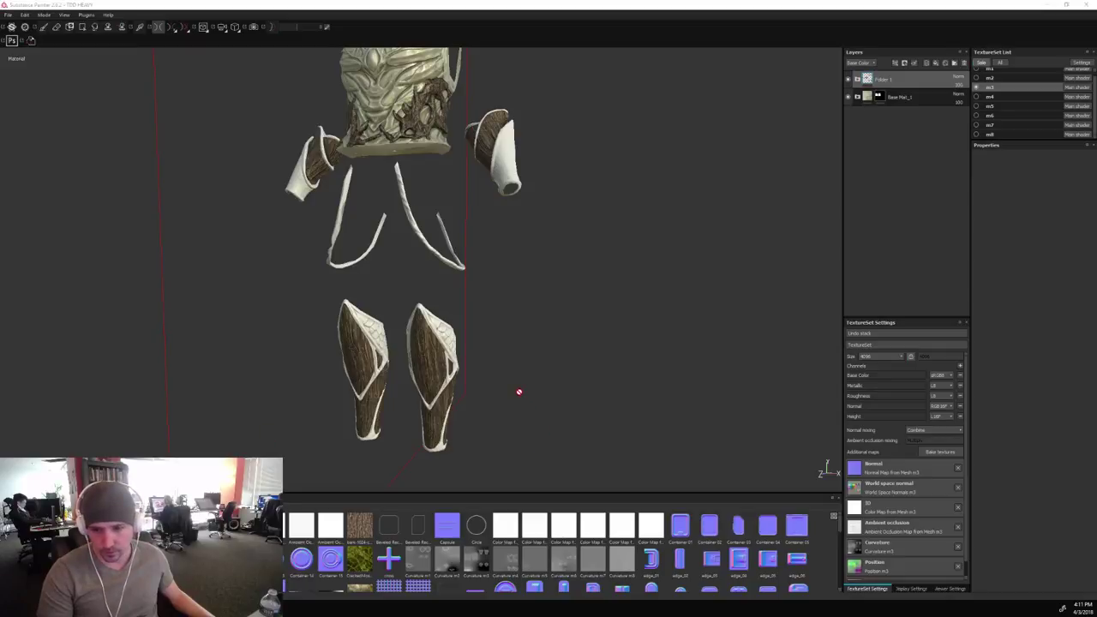
alt+drag(529, 390, 640, 370)
alt+drag(278, 388, 786, 211)
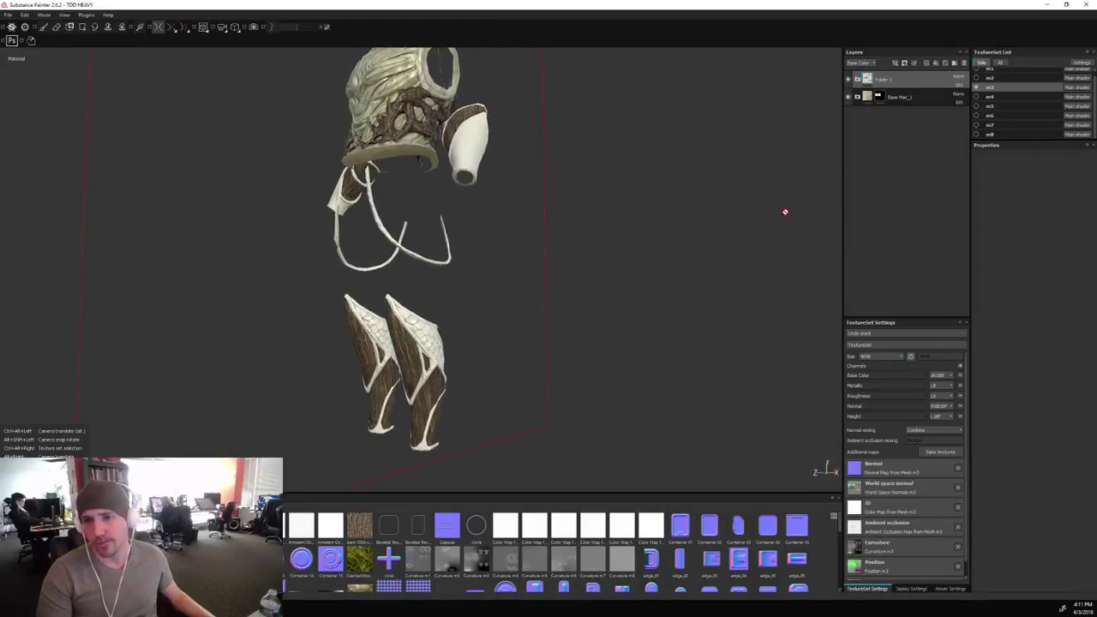
click(981, 64)
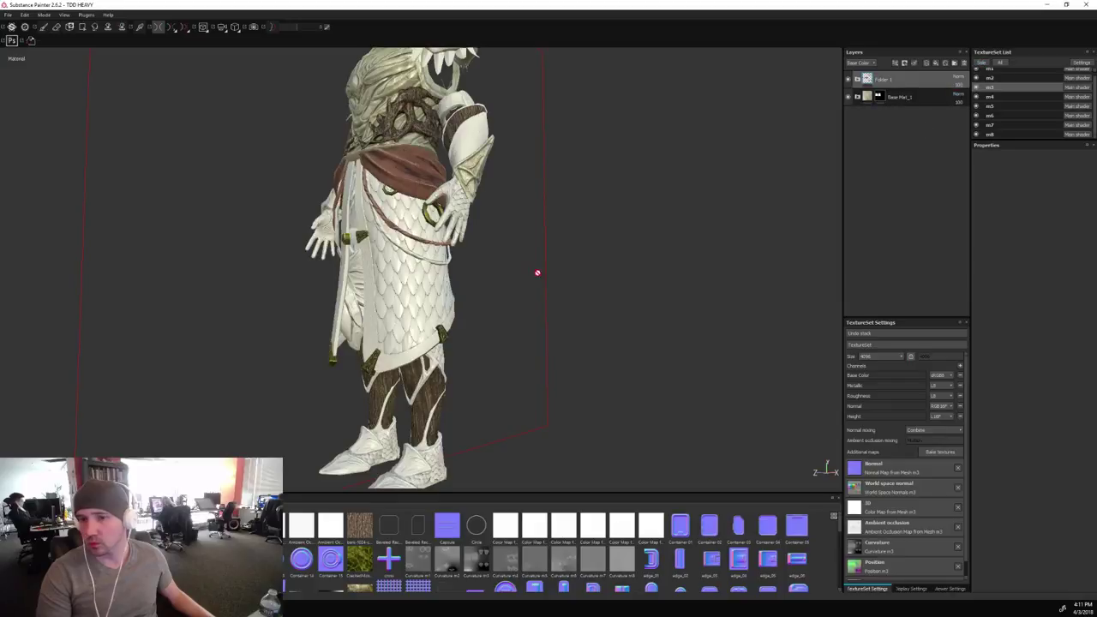
alt+drag(592, 266, 626, 269)
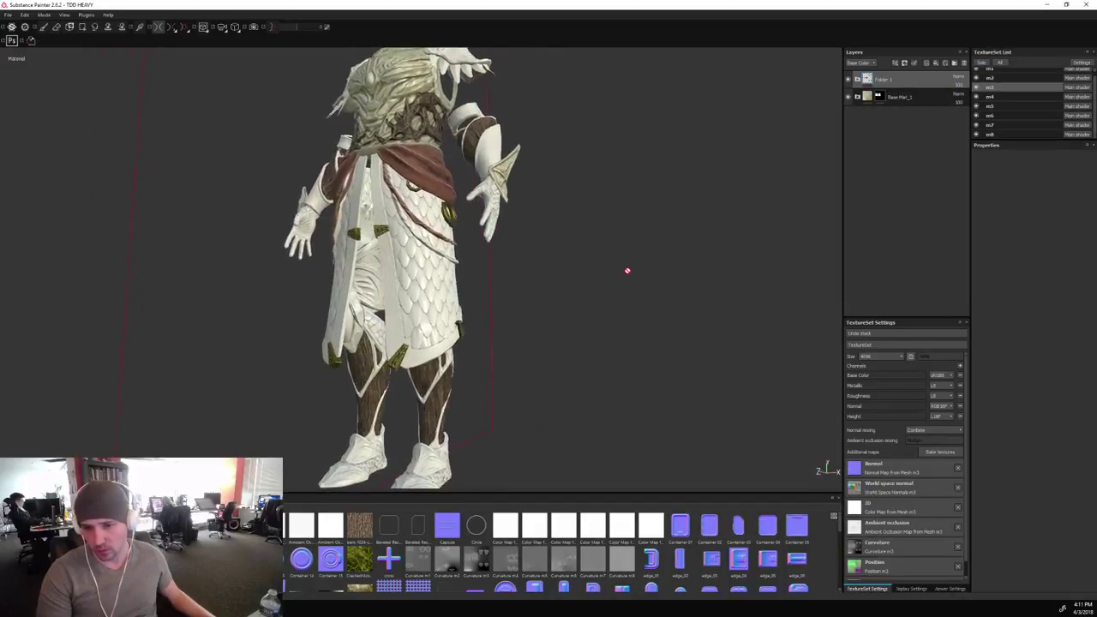
alt+middle_drag(627, 269, 618, 203)
alt+drag(617, 203, 621, 215)
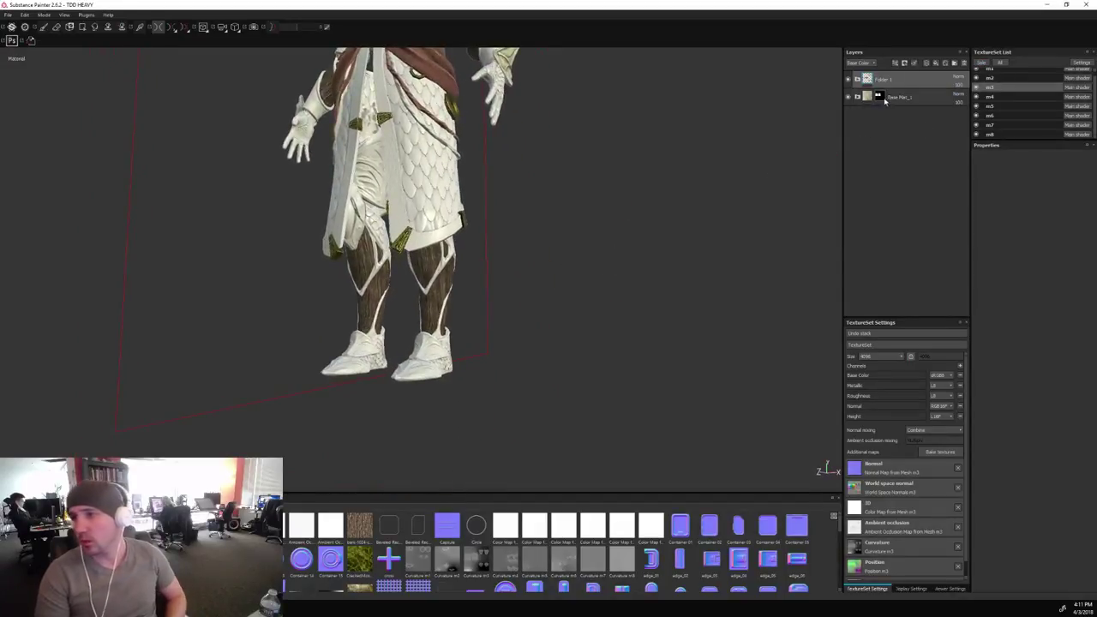
Add a fill layer above Base Mat_3 copy 1 inside Folder 1 and leave only its color channel enabled.
click(859, 80)
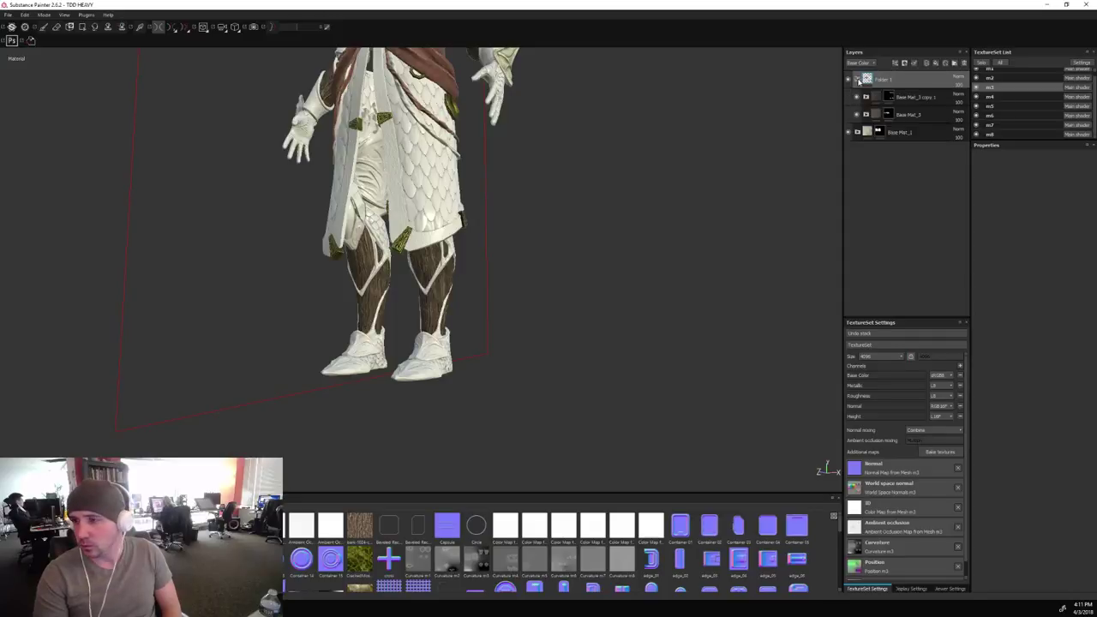
click(902, 100)
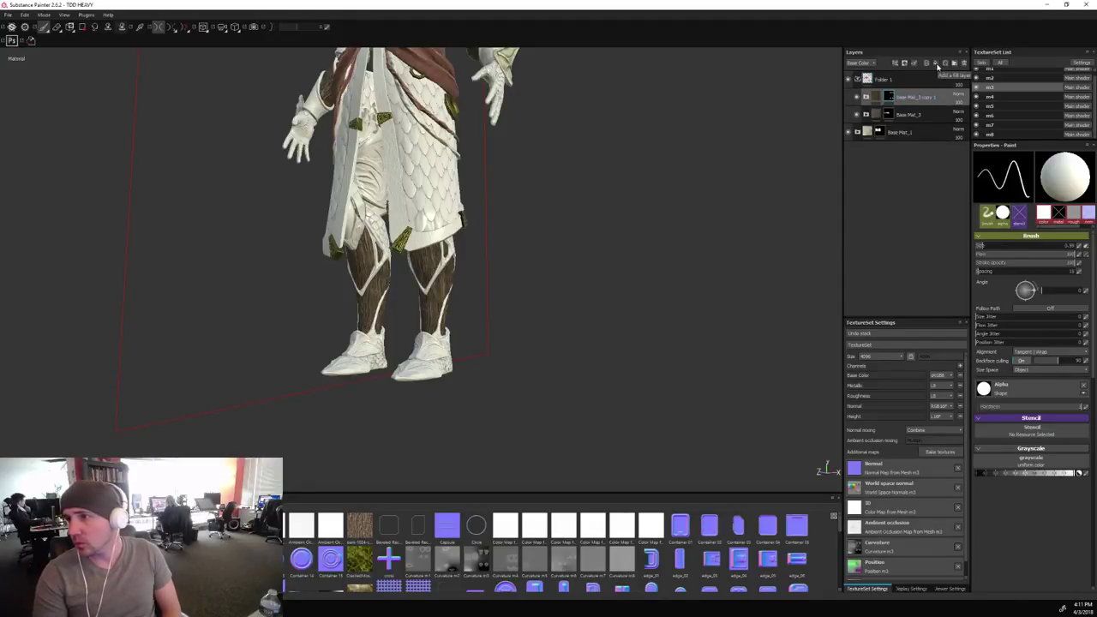
click(938, 66)
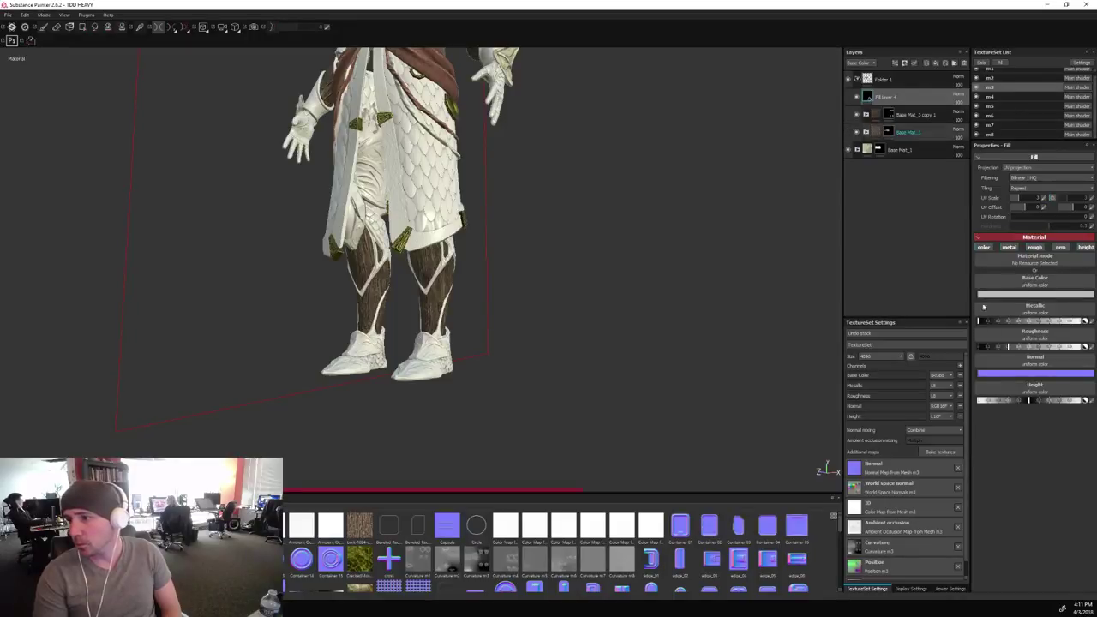
click(1010, 247)
click(1035, 248)
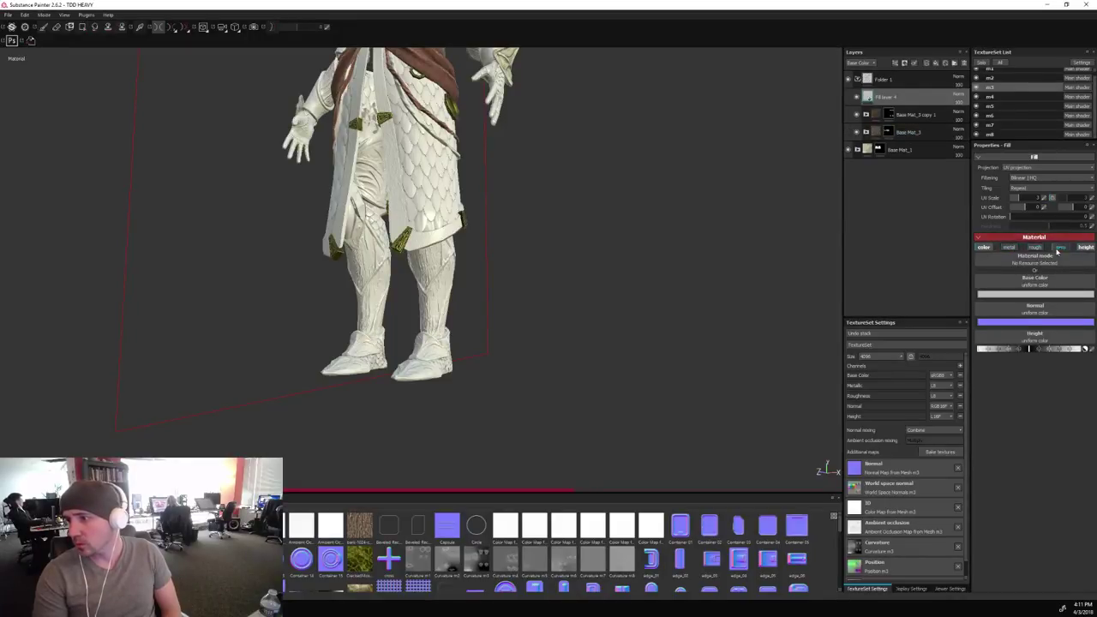
click(1060, 248)
click(1087, 248)
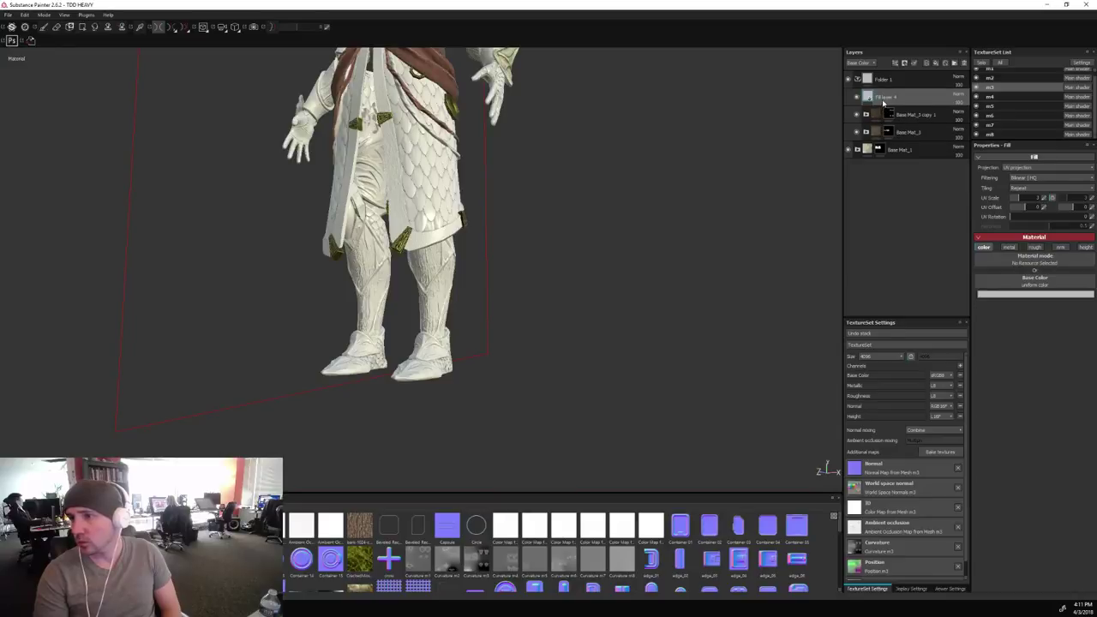
Add a black mask to Fill layer 4 and choose the Dirt 1 brush for painting it.
right_click(887, 98)
click(912, 114)
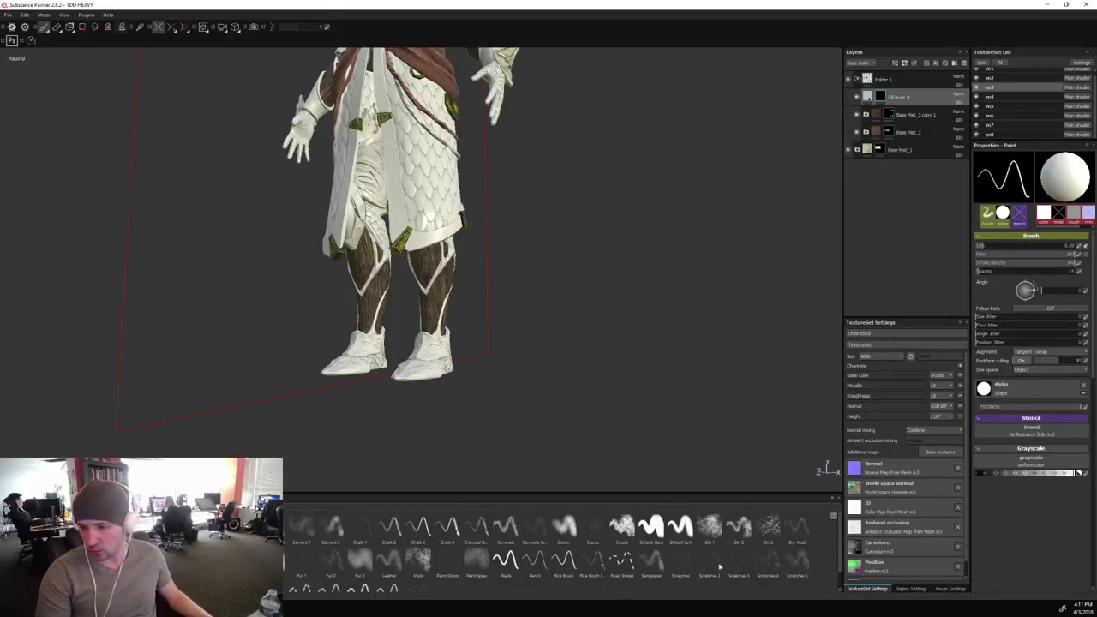
click(709, 525)
alt+drag(490, 326, 465, 294)
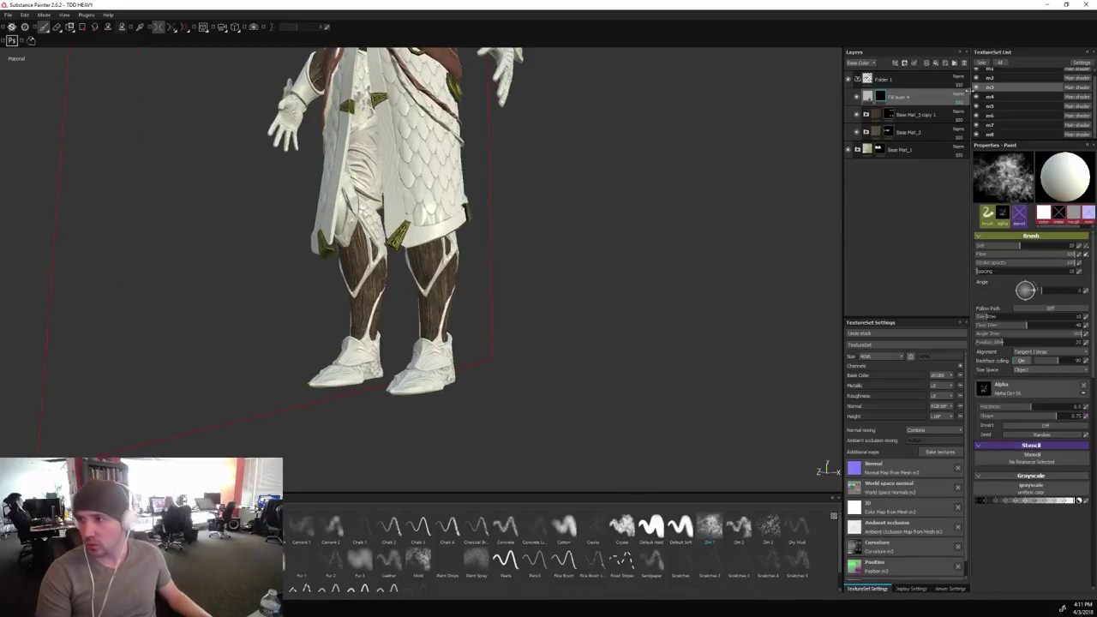
Isolate the m3 parts and paint dirt strokes down the bark of the leg guards in Fill layer 4's mask with a smaller brush.
click(980, 63)
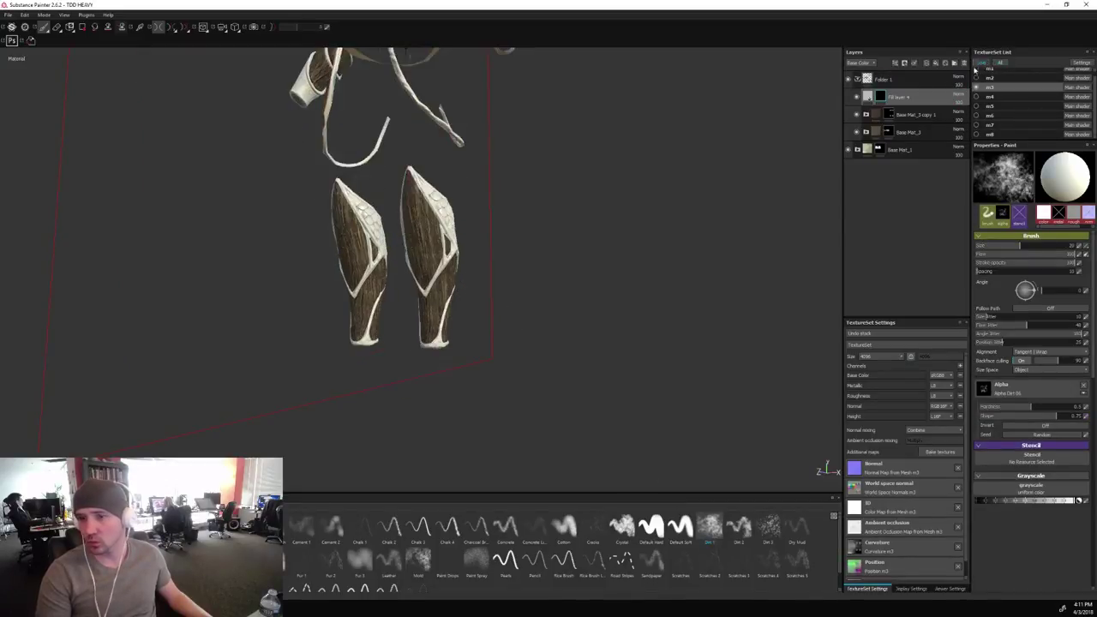
alt+drag(582, 222, 629, 221)
scroll(615, 220, up, 2)
alt+middle_drag(615, 221, 583, 294)
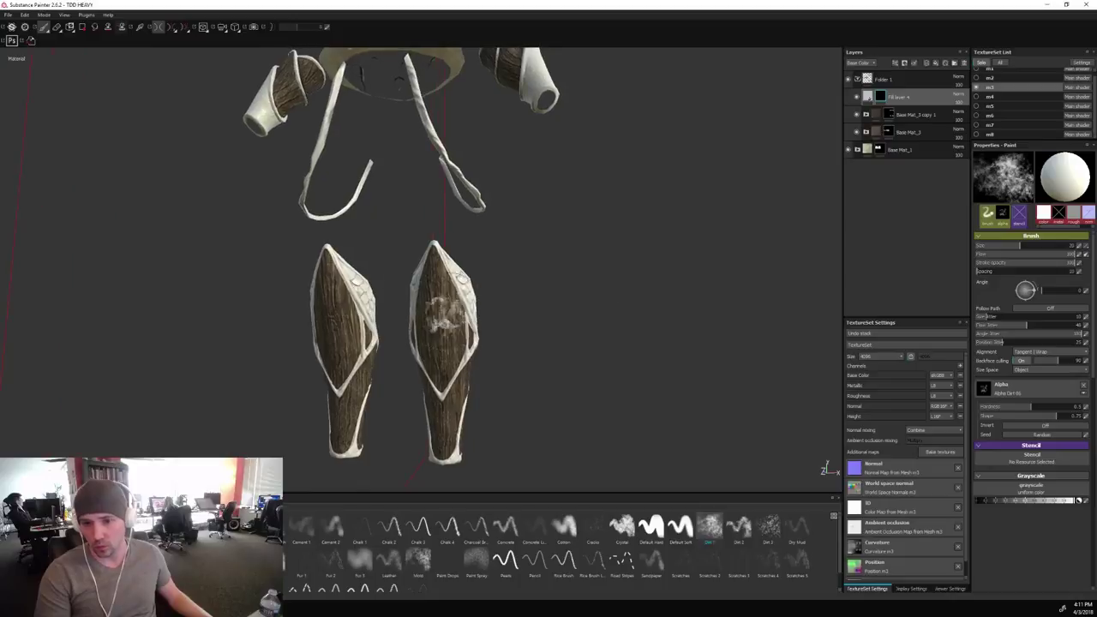
key(bracketleft)
key(bracketleft)
key(bracketleft)
key(bracketleft)
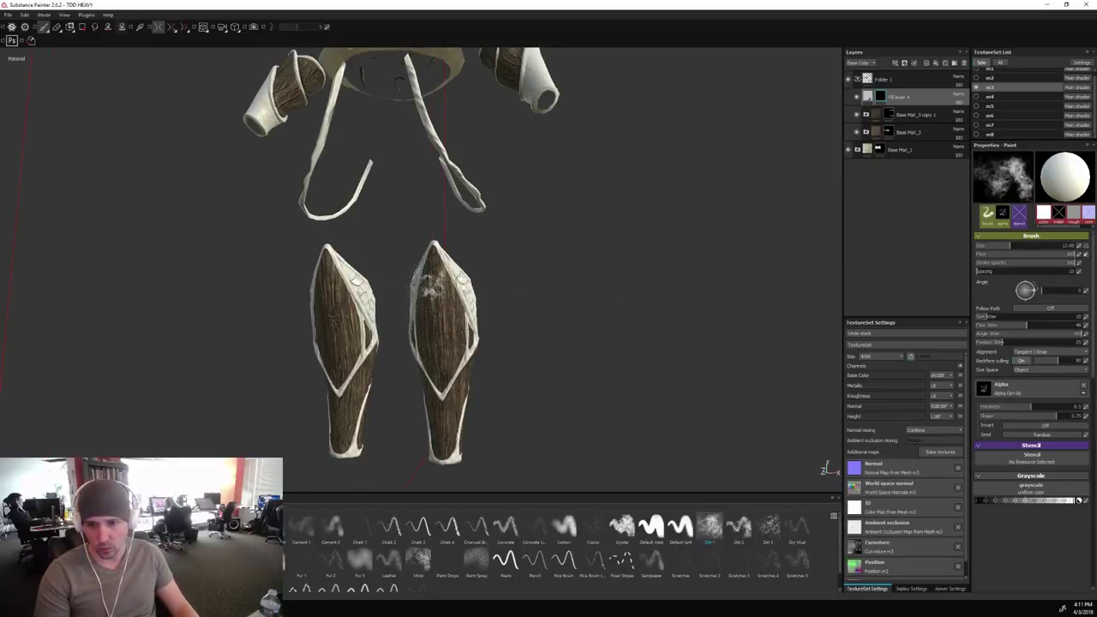
ctrl+right_drag(429, 290, 435, 267)
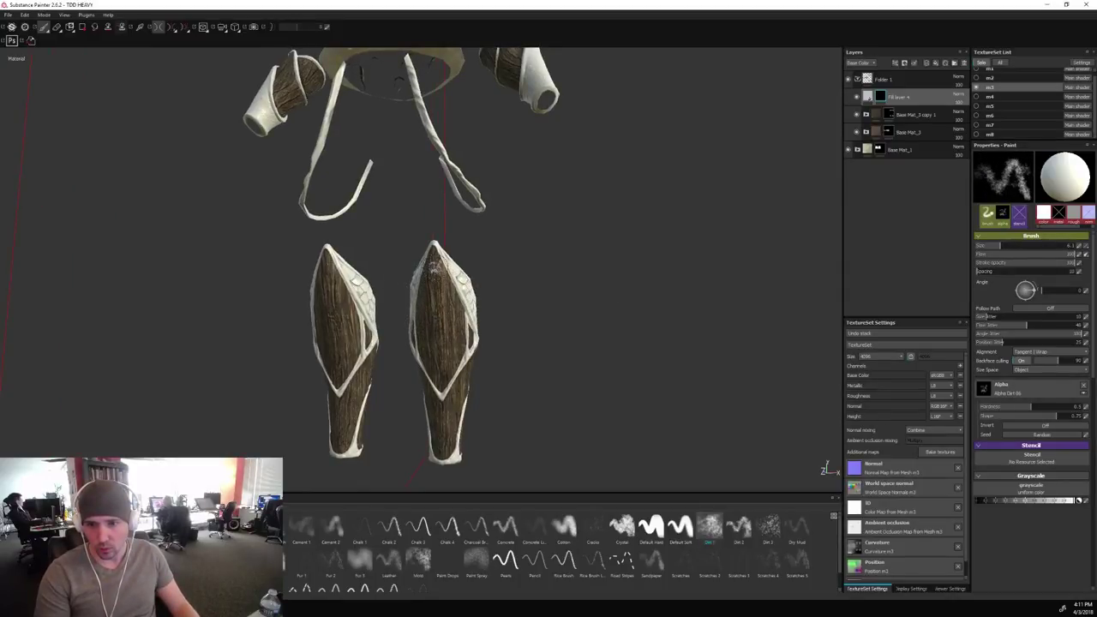
mouse_move(436, 264)
mouse_down()
mouse_move(441, 371)
mouse_move(431, 310)
mouse_move(450, 351)
mouse_move(442, 450)
mouse_move(444, 368)
mouse_up()
key(bracketleft)
key(bracketleft)
key(bracketleft)
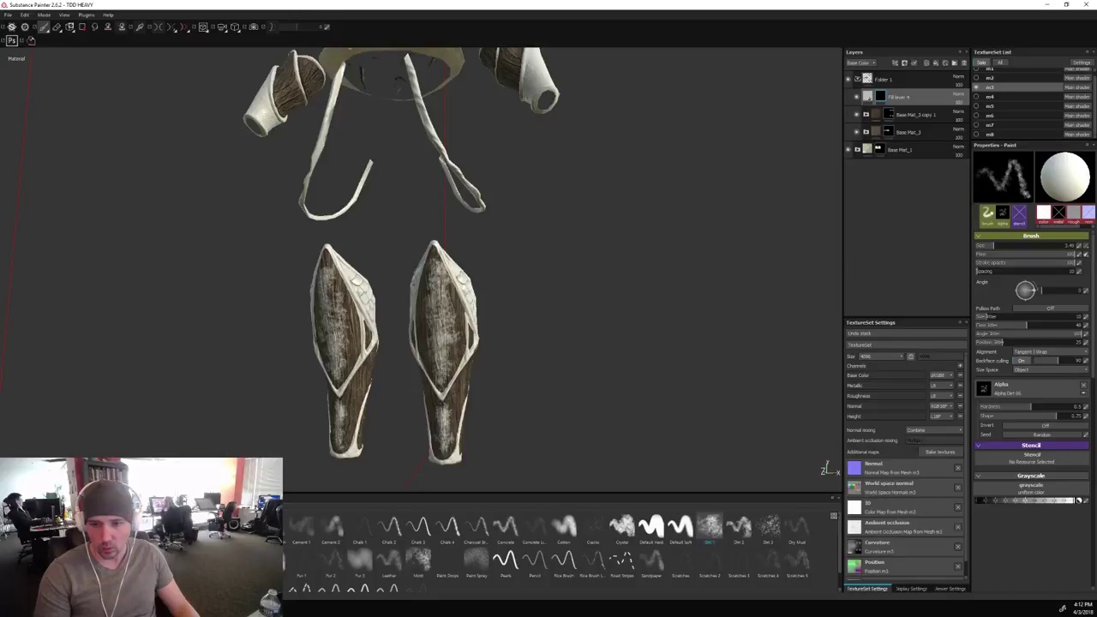
Set Fill layer 4's base color to a brown sampled from the leg bark and lighten it to a value of 0.184.
mouse_move(600, 306)
alt+mouse_down()
mouse_move(545, 316)
mouse_move(586, 269)
mouse_move(606, 281)
alt+mouse_up()
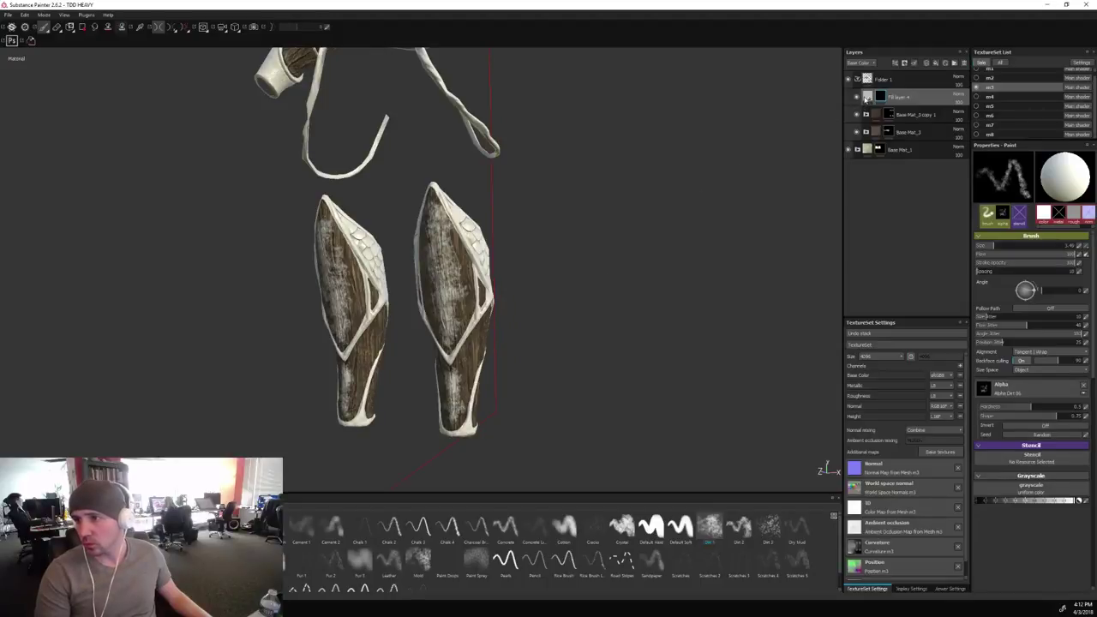
click(867, 98)
click(1000, 295)
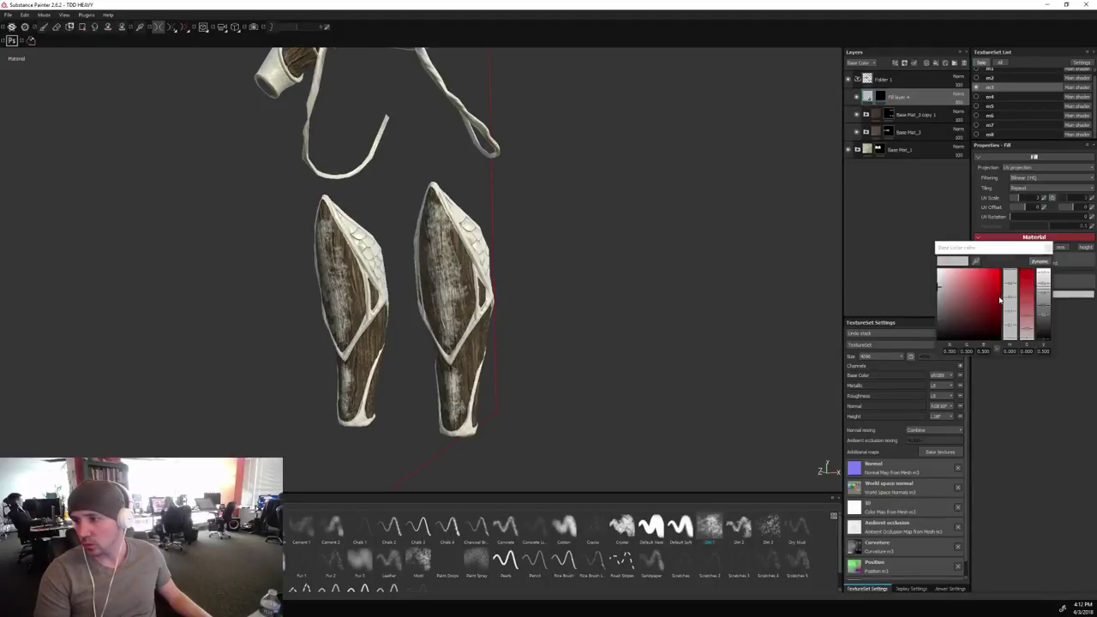
drag(976, 261, 478, 343)
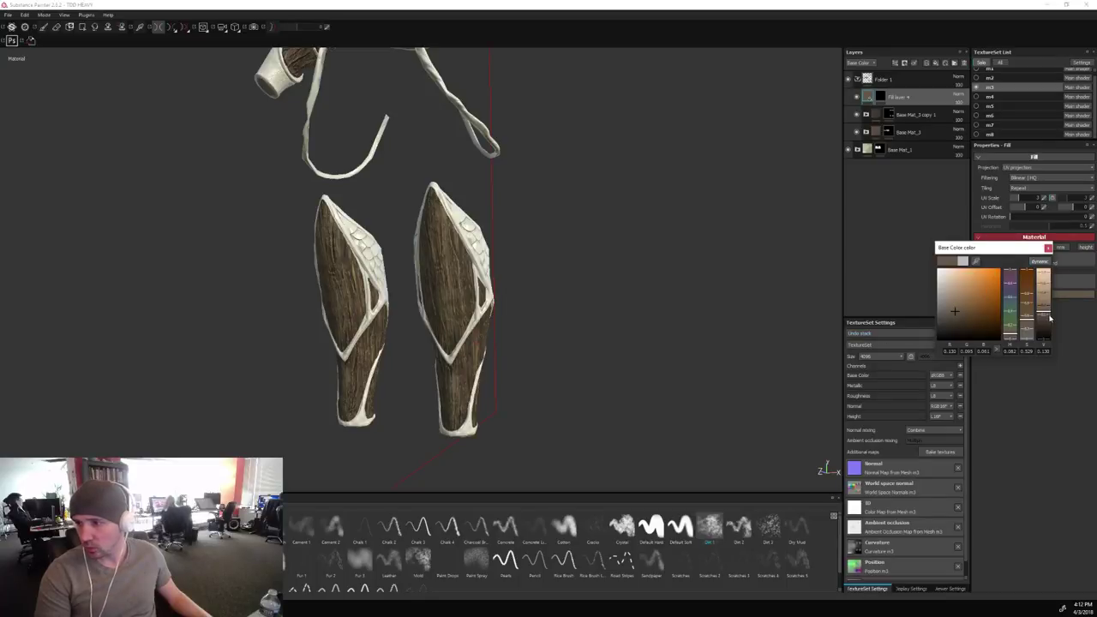
drag(1047, 313, 1047, 309)
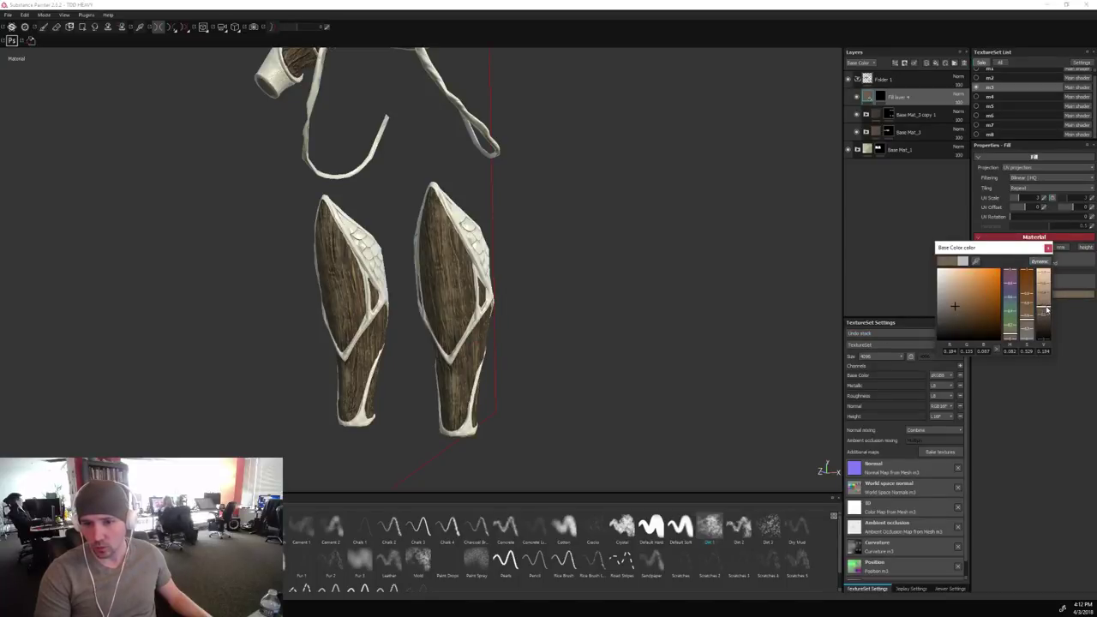
alt+drag(688, 300, 717, 297)
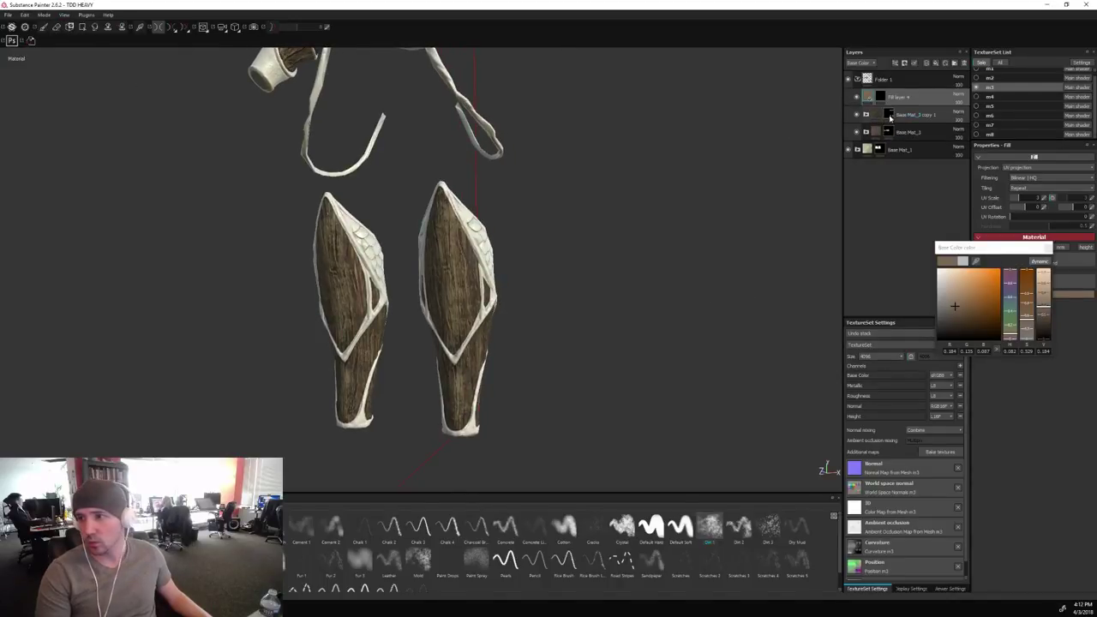
Activate painting on Fill layer 4's mask and try out the Crystal brush over the leg guard.
click(880, 97)
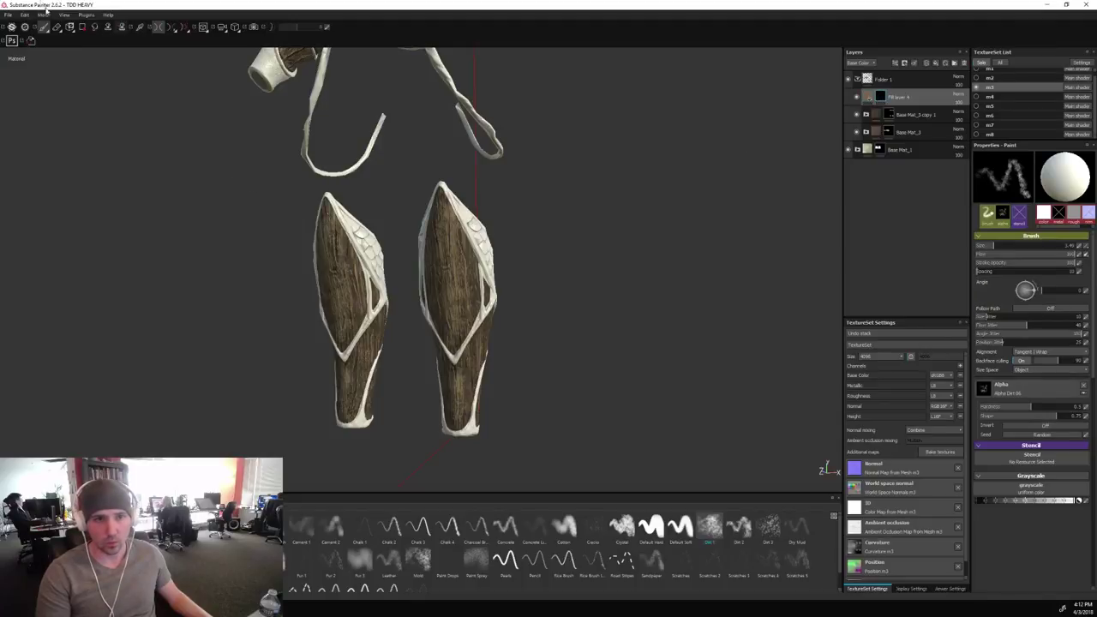
click(44, 31)
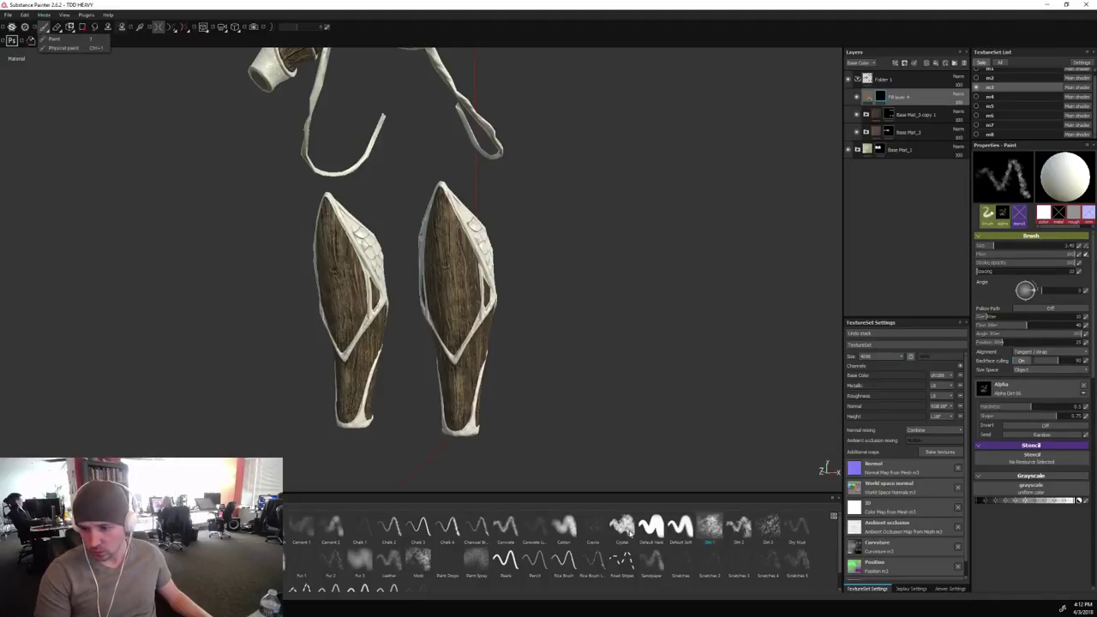
click(620, 525)
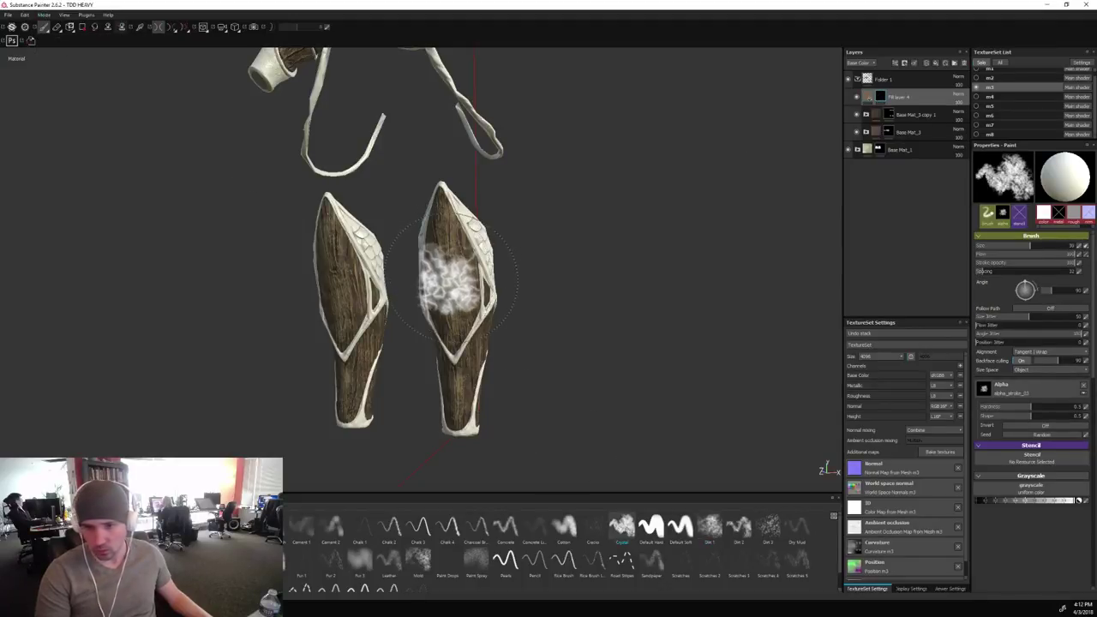
key(ctrl+z)
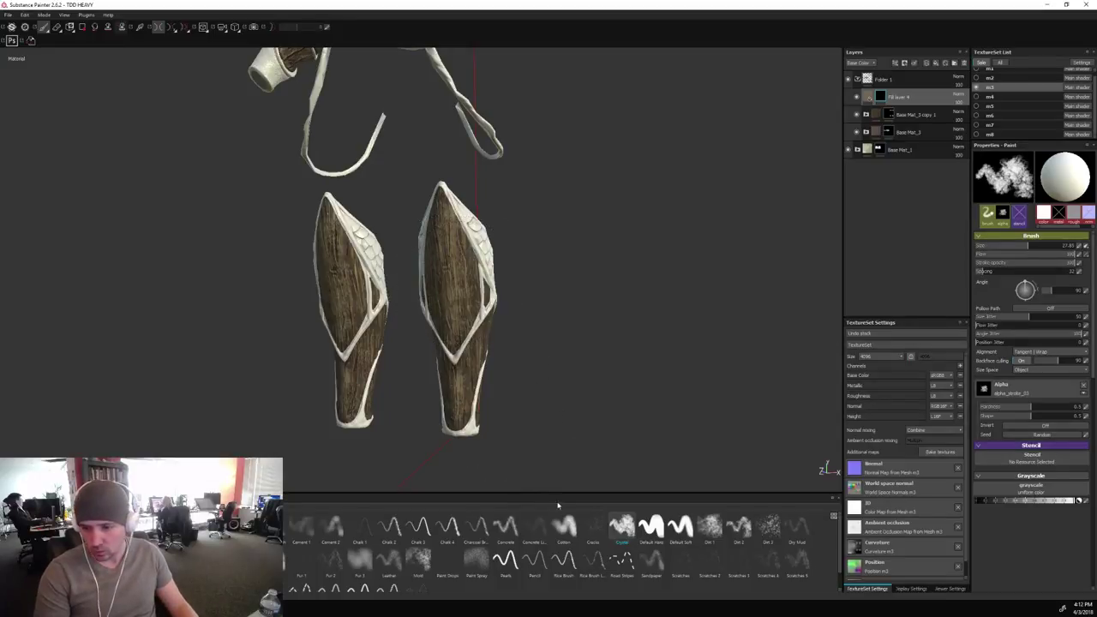
Choose the Cracks brush for Fill layer 4's mask, reduce its size to about 11, and switch the paint value to black.
click(591, 525)
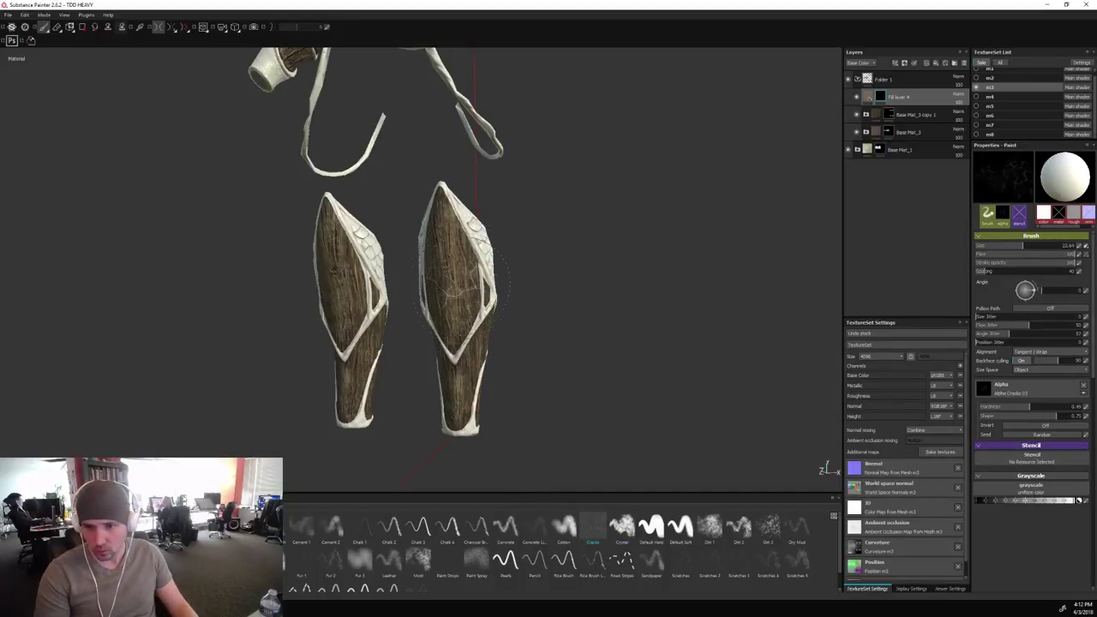
key(bracketleft)
key(bracketleft)
key(bracketleft)
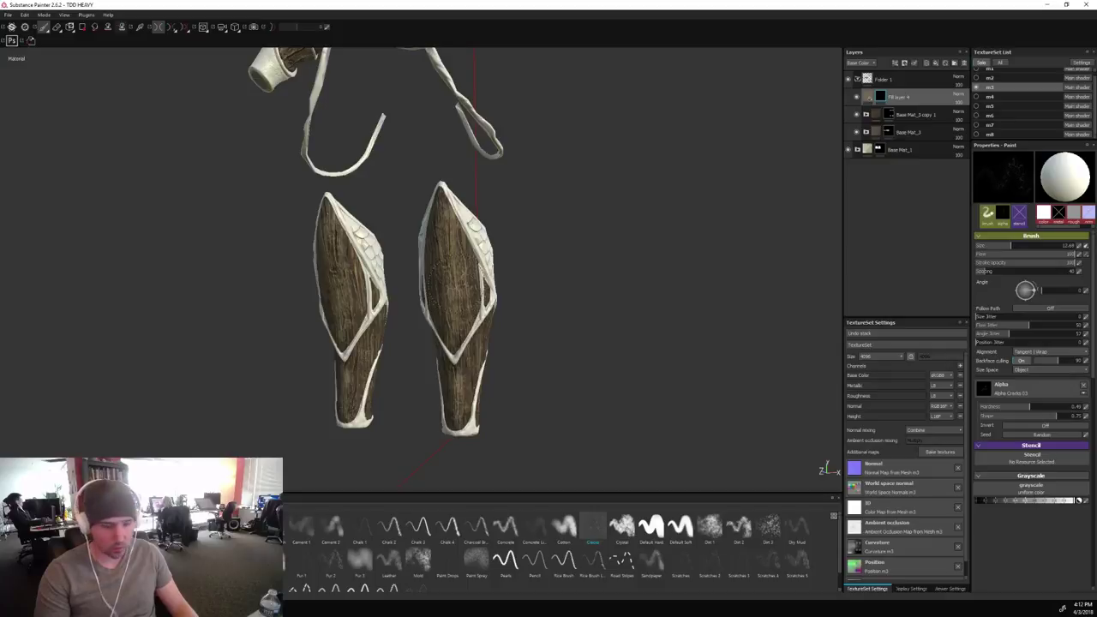
key(bracketleft)
key(x)
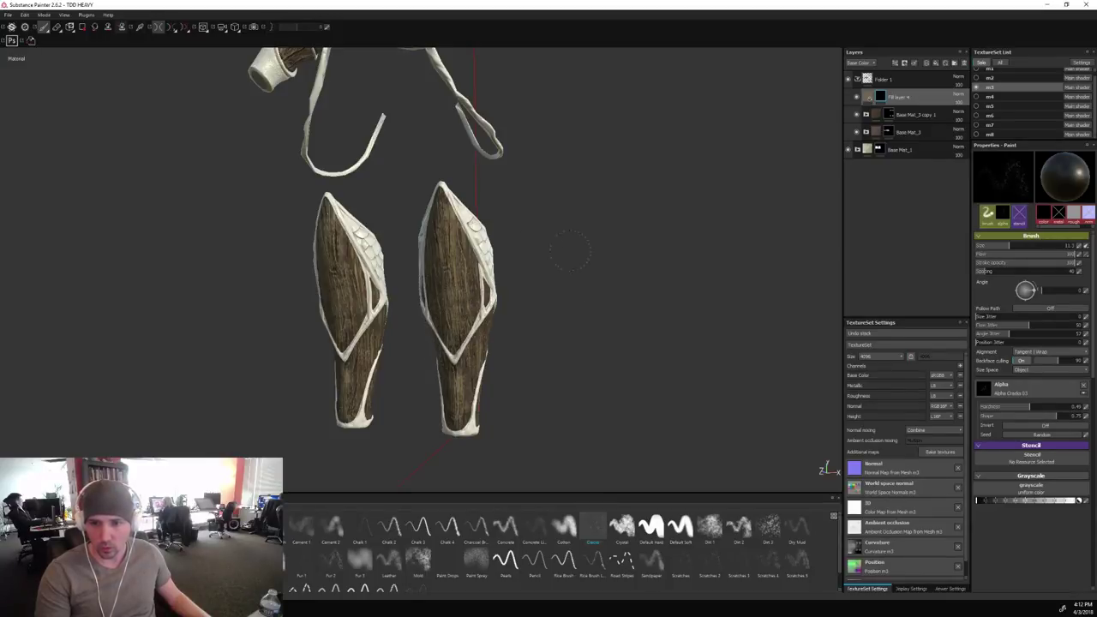
Replace the mask brush with the Concrete brush and enlarge it to a size of about 10.
mouse_move(484, 257)
alt+mouse_down()
mouse_move(691, 300)
mouse_move(474, 294)
mouse_move(595, 325)
mouse_move(237, 343)
mouse_move(459, 340)
mouse_move(654, 297)
mouse_move(619, 331)
mouse_move(666, 333)
mouse_move(650, 272)
mouse_move(658, 276)
alt+mouse_up()
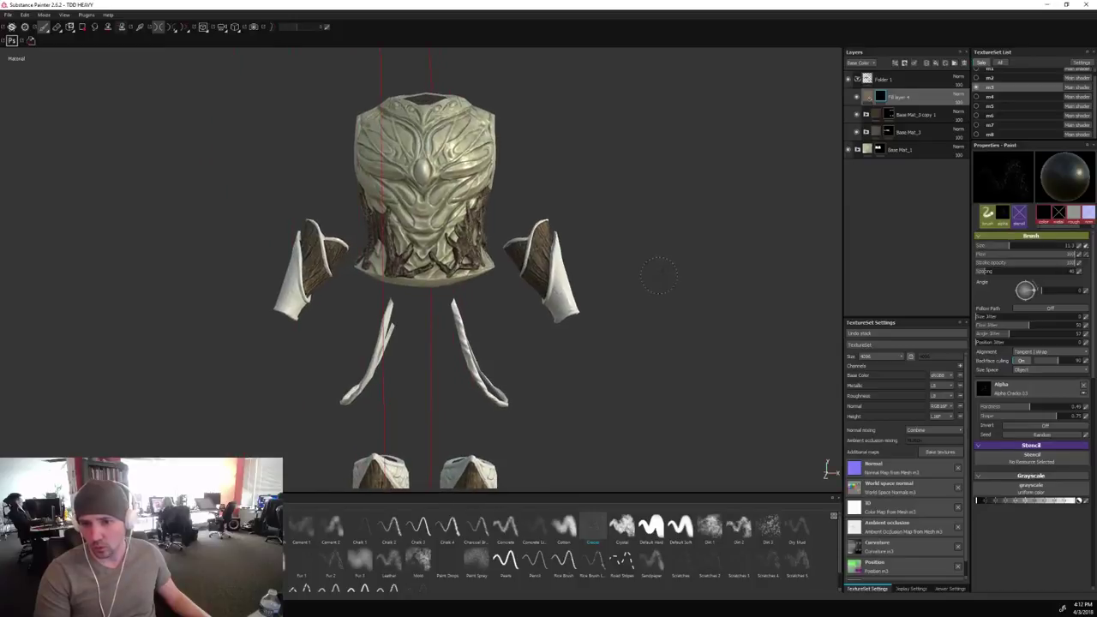
shift+right_drag(675, 297, 686, 334)
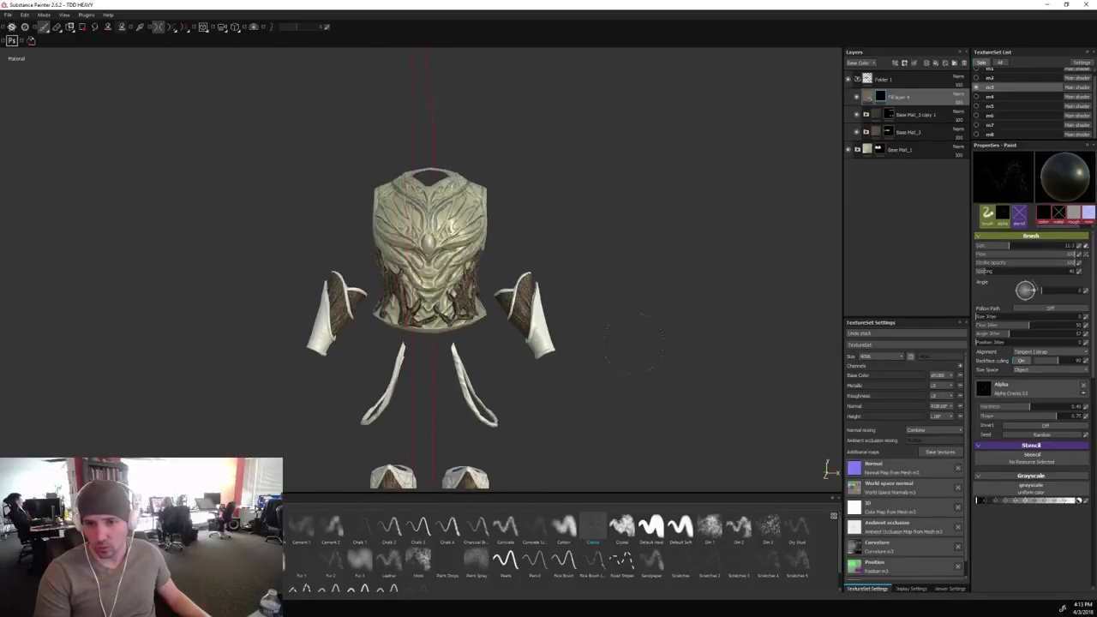
alt+middle_drag(686, 334, 648, 218)
alt+drag(647, 218, 632, 218)
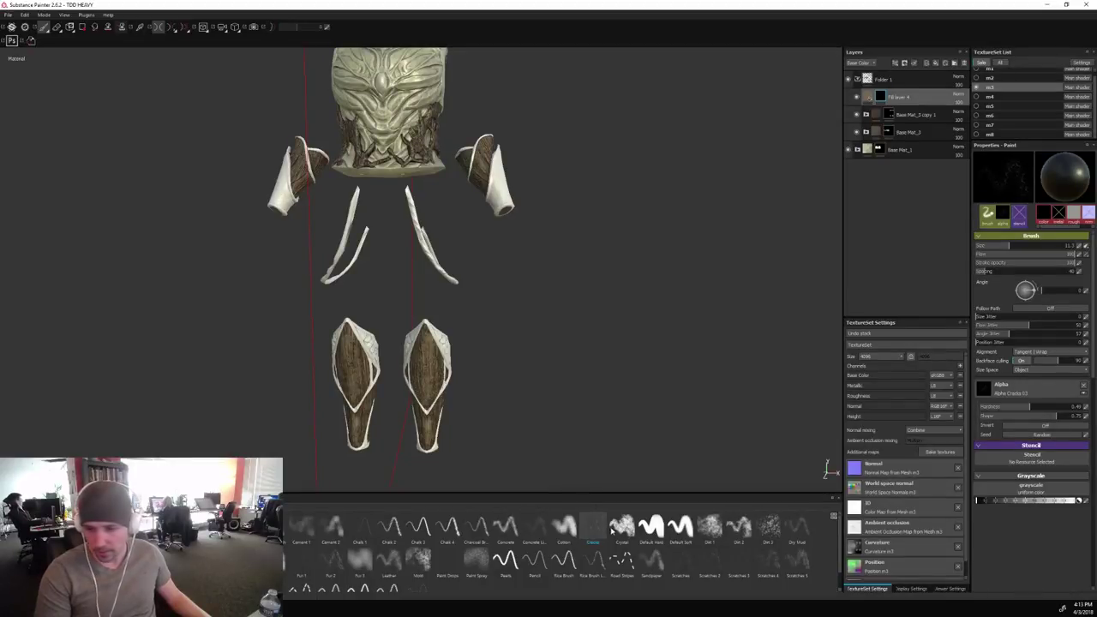
click(544, 529)
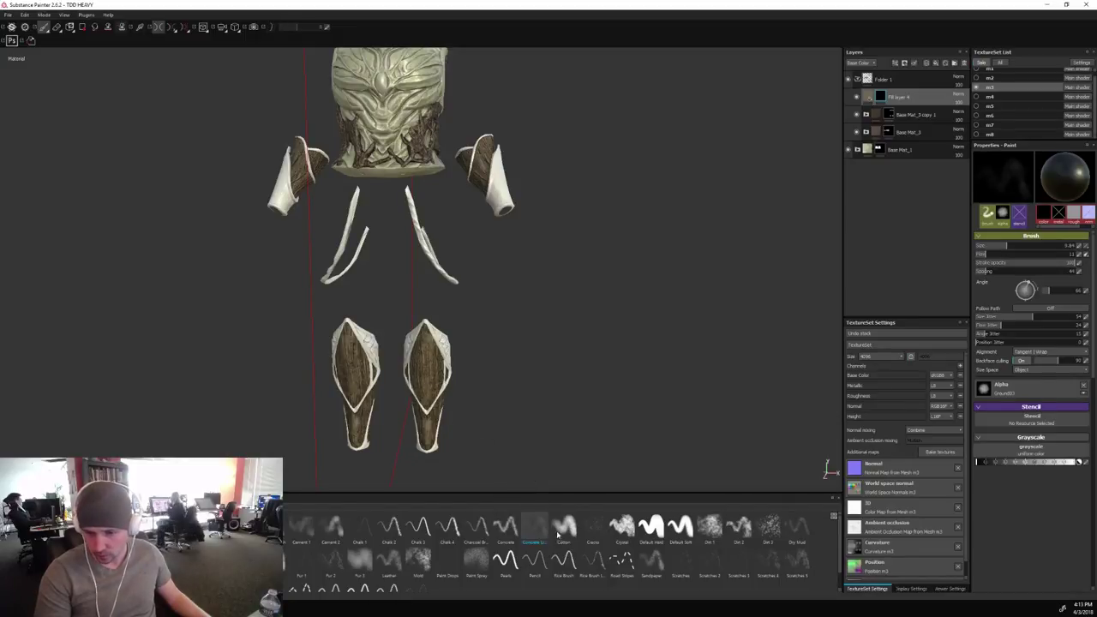
click(506, 526)
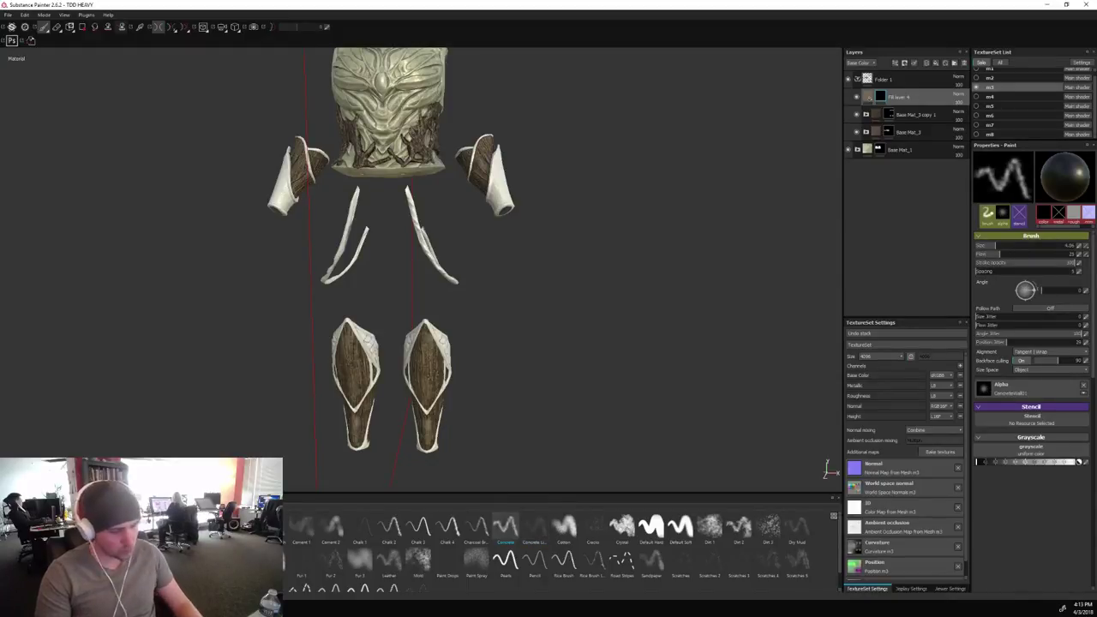
key(bracketright)
key(bracketright)
key(bracketright)
key(bracketright)
key(bracketright)
key(bracketright)
key(bracketright)
key(bracketright)
key(bracketright)
key(bracketright)
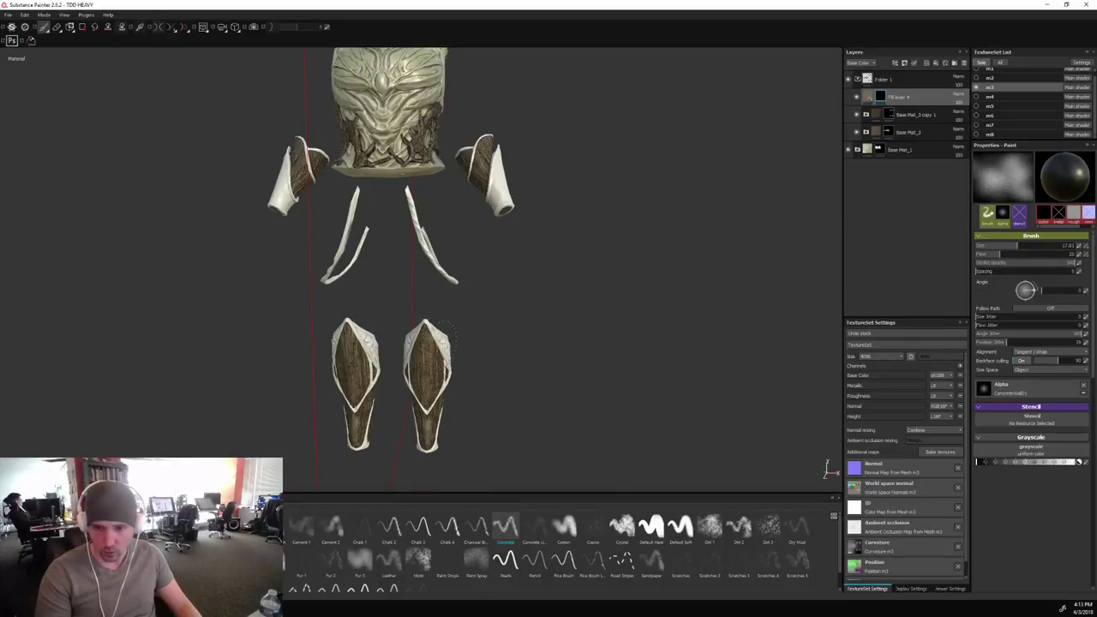
key(l)
key(bracketleft)
key(bracketleft)
key(bracketleft)
key(bracketleft)
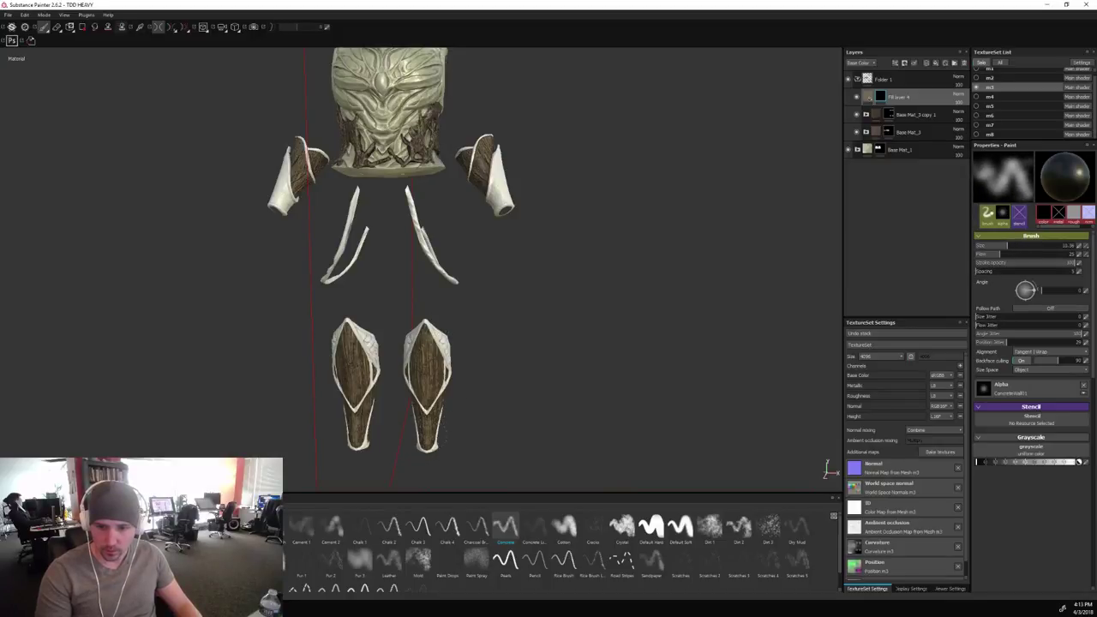
Clear the mask of the Base Mat_1 folder.
mouse_move(619, 403)
alt+mouse_down()
mouse_move(458, 384)
mouse_move(612, 362)
mouse_move(486, 368)
mouse_move(526, 293)
mouse_move(585, 336)
mouse_move(613, 302)
mouse_move(557, 292)
alt+mouse_up()
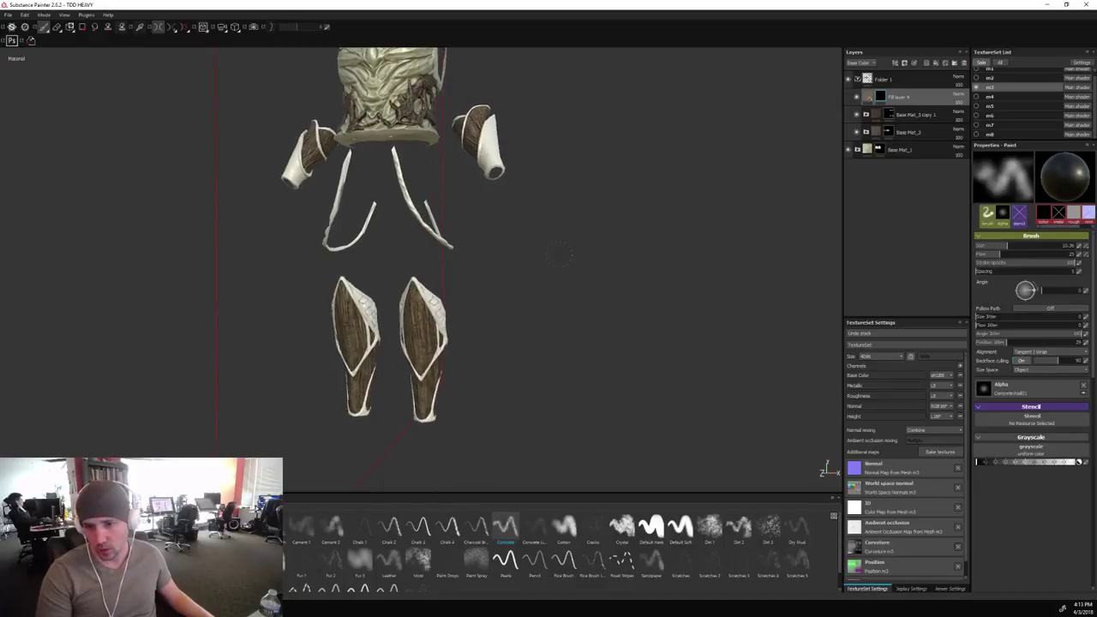
alt+middle_drag(578, 254, 575, 308)
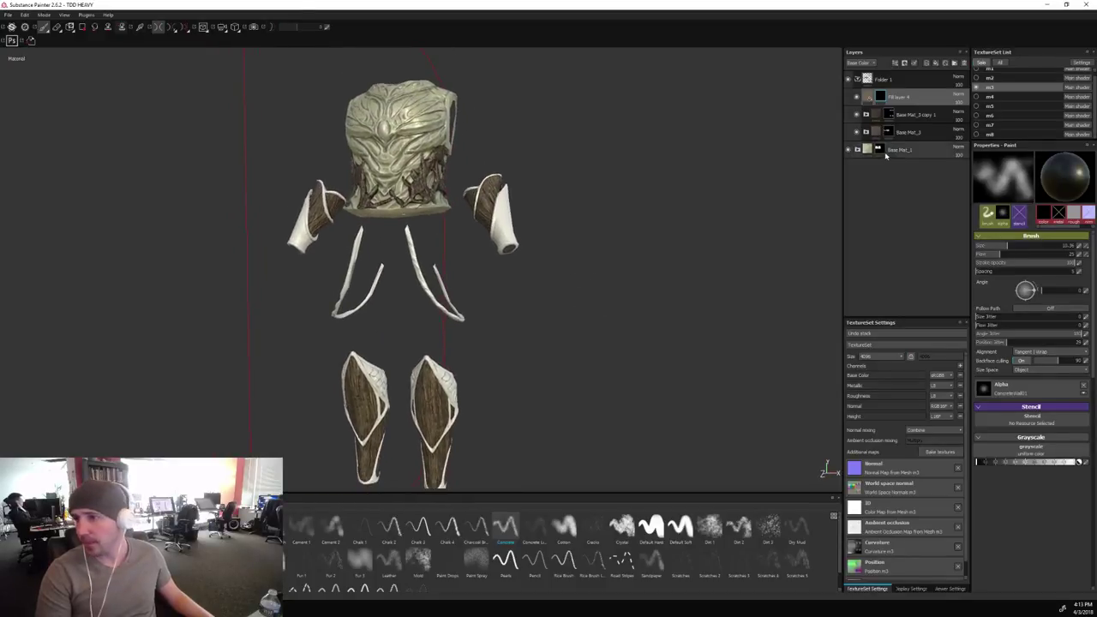
mouse_move(867, 154)
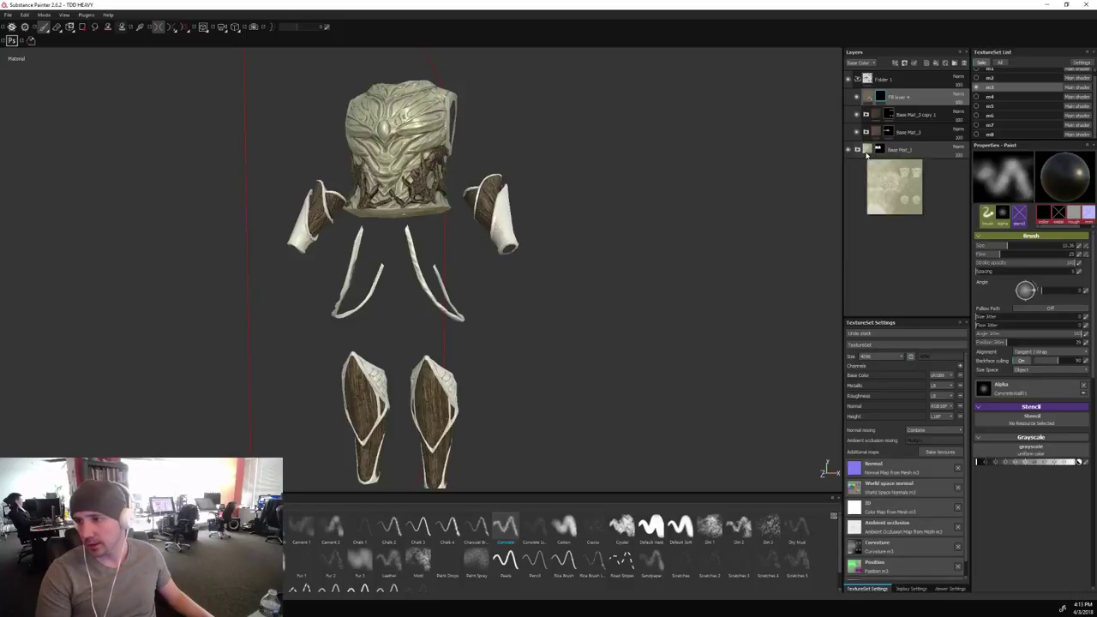
mouse_move(647, 215)
alt+mouse_down()
mouse_move(652, 228)
mouse_move(716, 227)
mouse_move(671, 228)
mouse_move(660, 216)
alt+mouse_up()
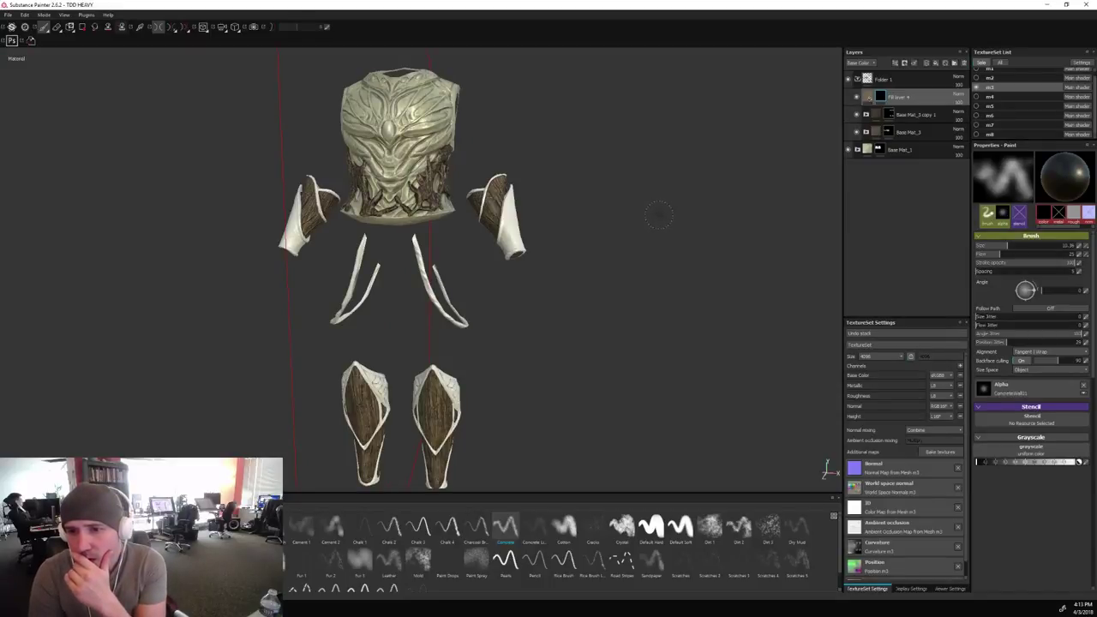
click(882, 150)
right_click(882, 151)
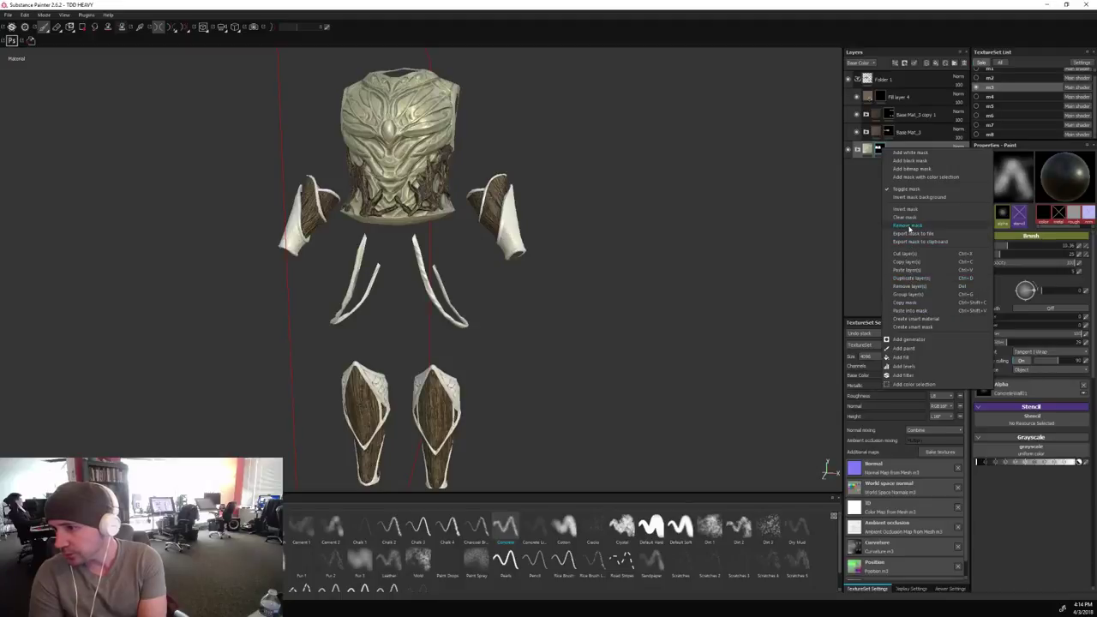
click(908, 218)
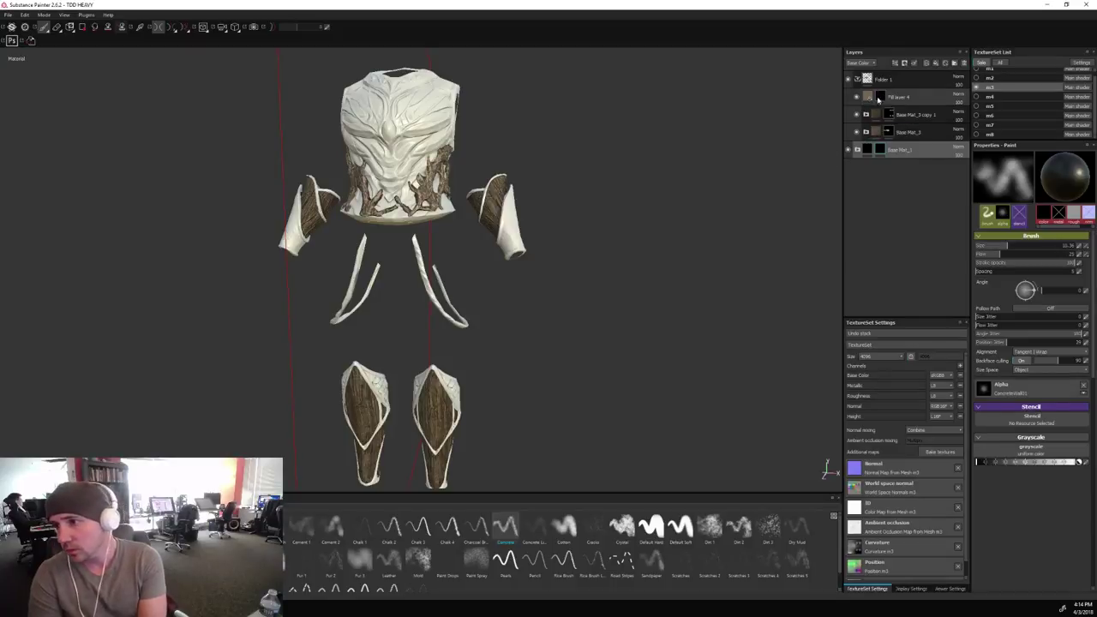
Inspect the layers inside the Base Mat_1 folder and undo the clearing of its mask.
click(859, 80)
click(858, 79)
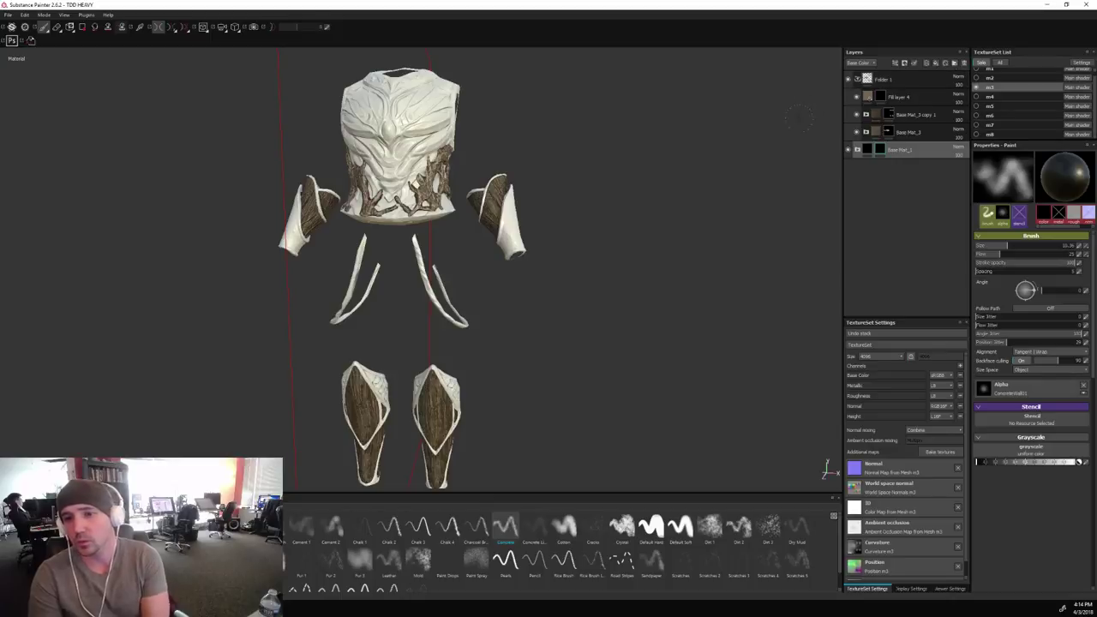
alt+drag(674, 294, 689, 228)
right_click(881, 150)
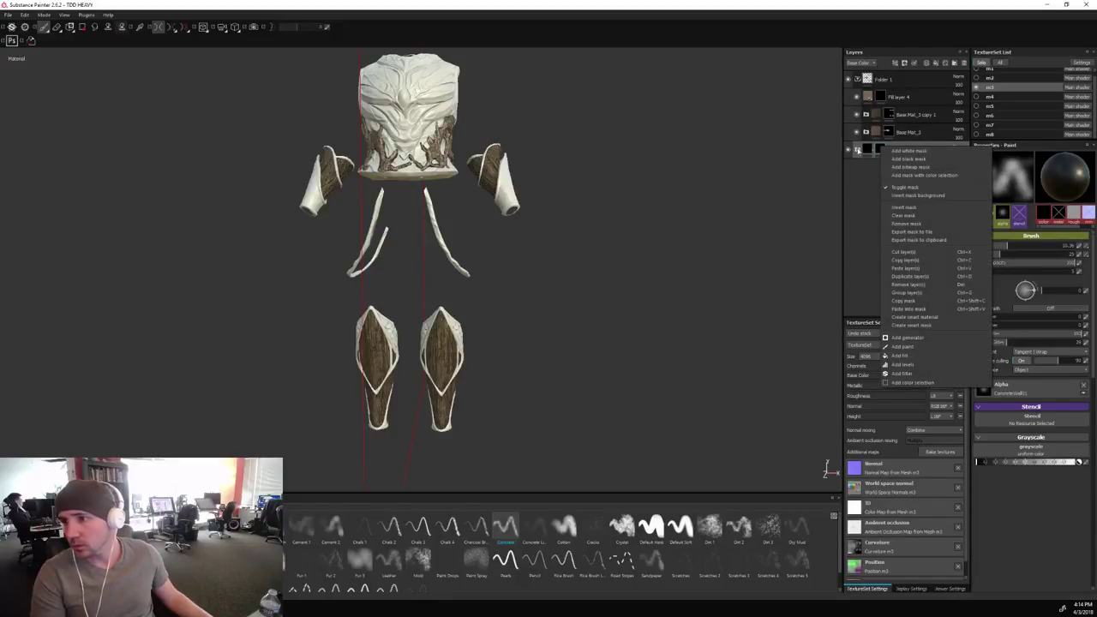
click(859, 150)
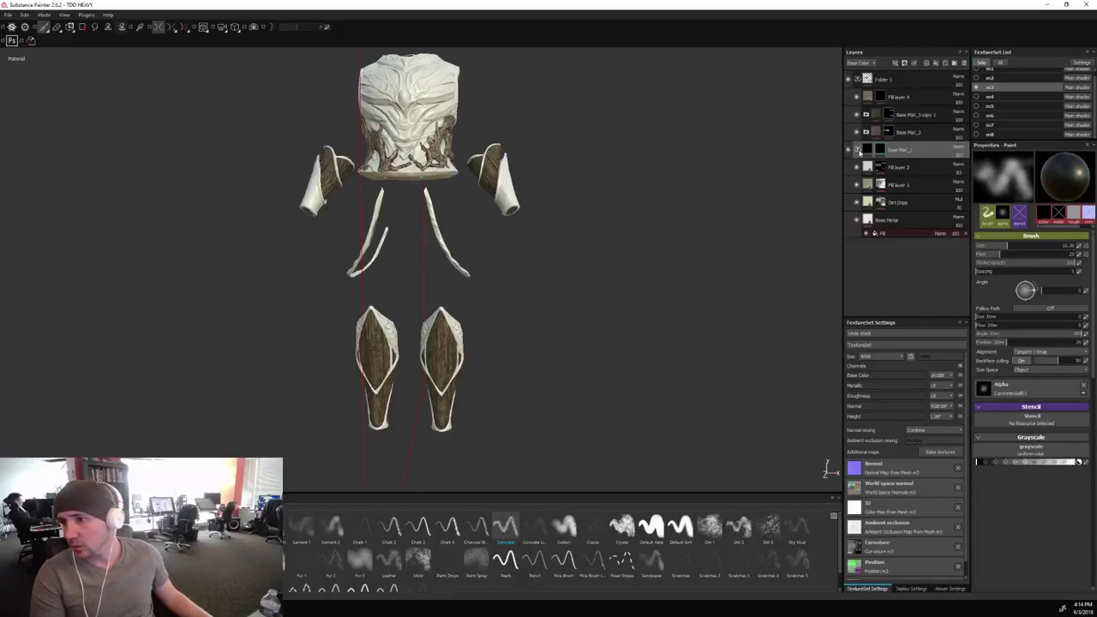
click(859, 150)
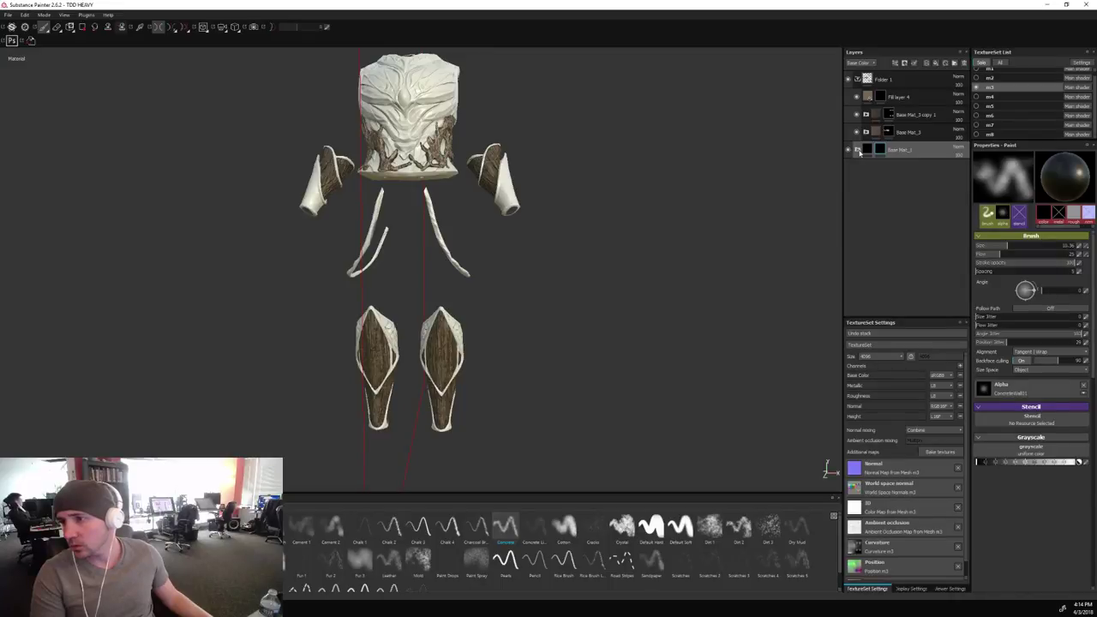
mouse_move(890, 114)
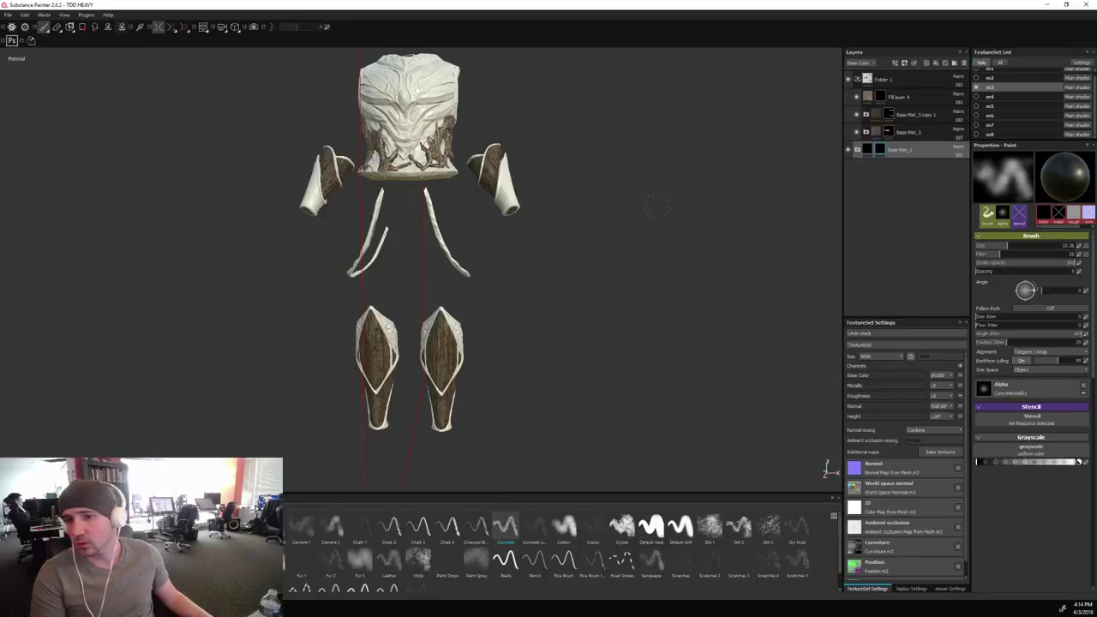
alt+drag(654, 205, 677, 241)
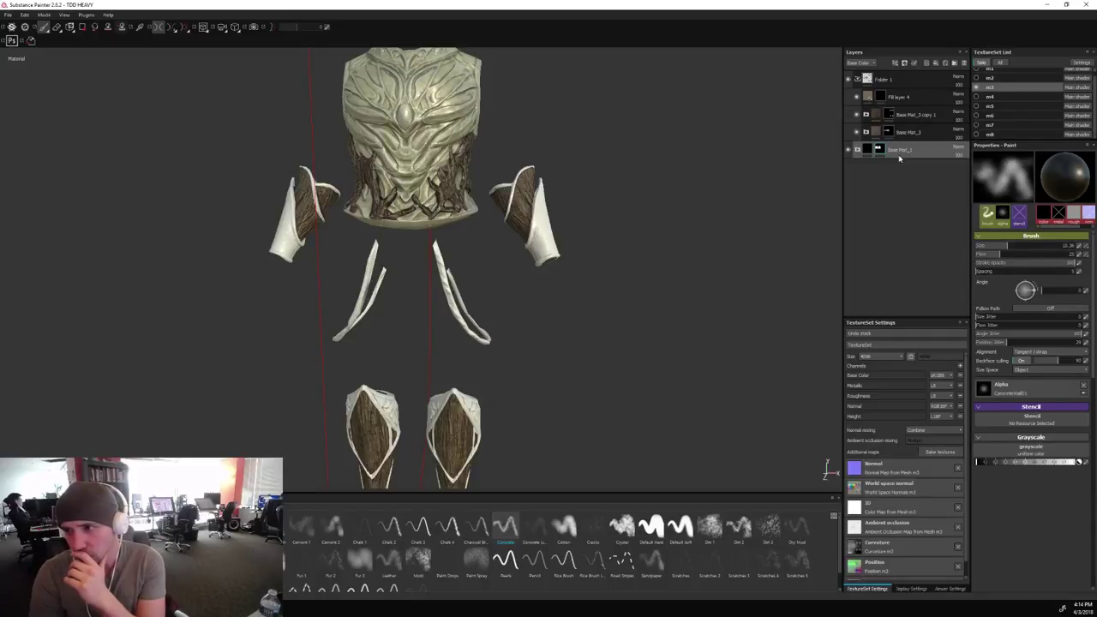
Duplicate the Base Mat_1 folder and clear the mask on the copy.
double_click(895, 151)
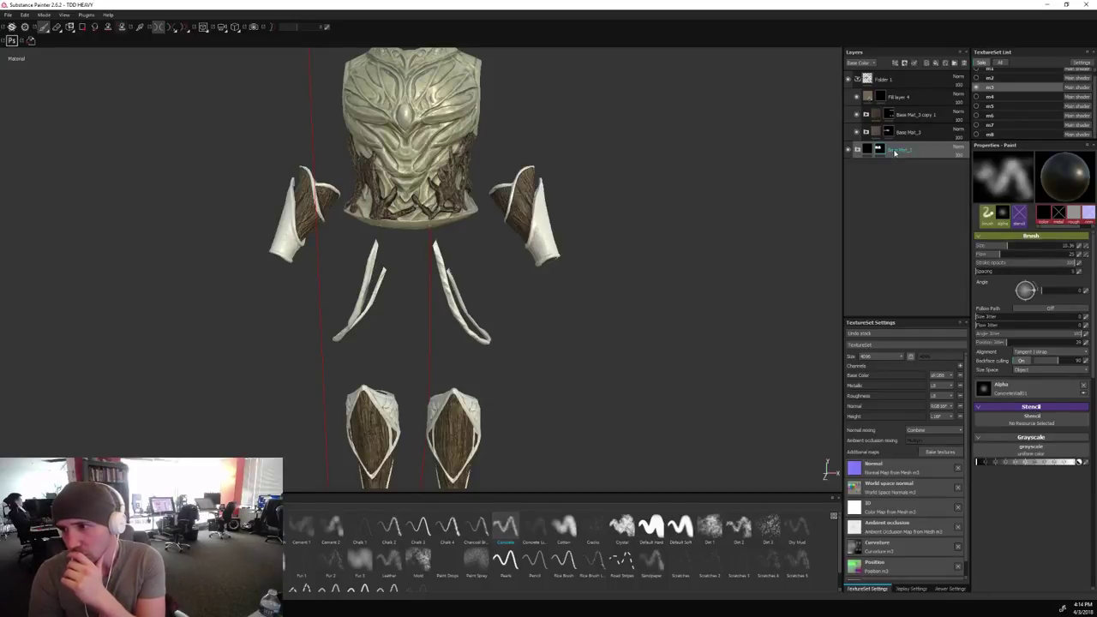
right_click(894, 151)
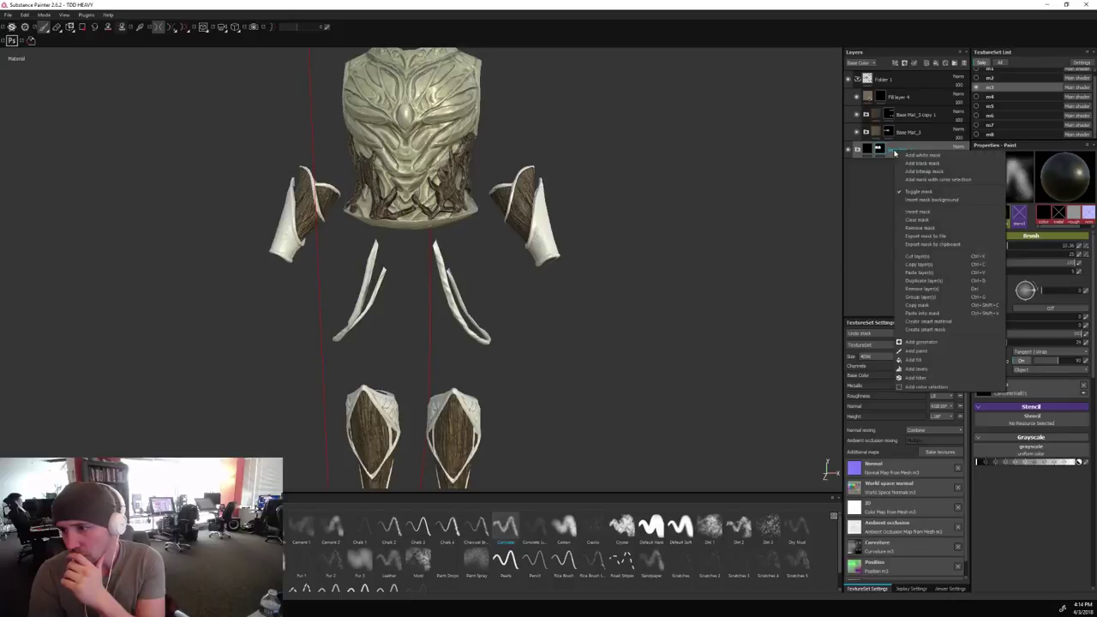
click(917, 273)
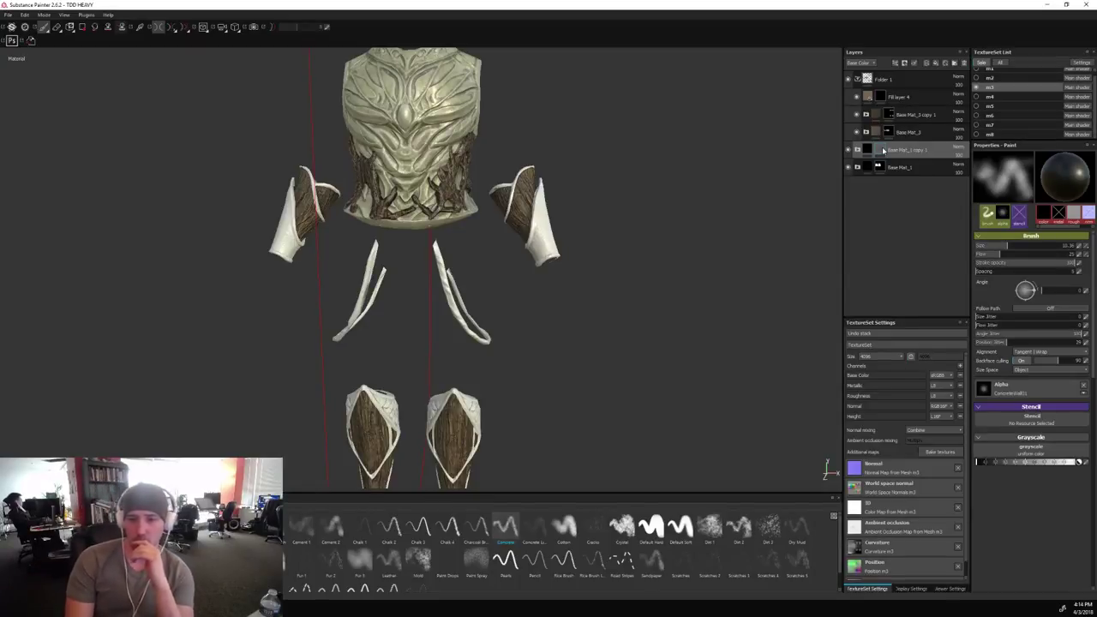
mouse_move(882, 149)
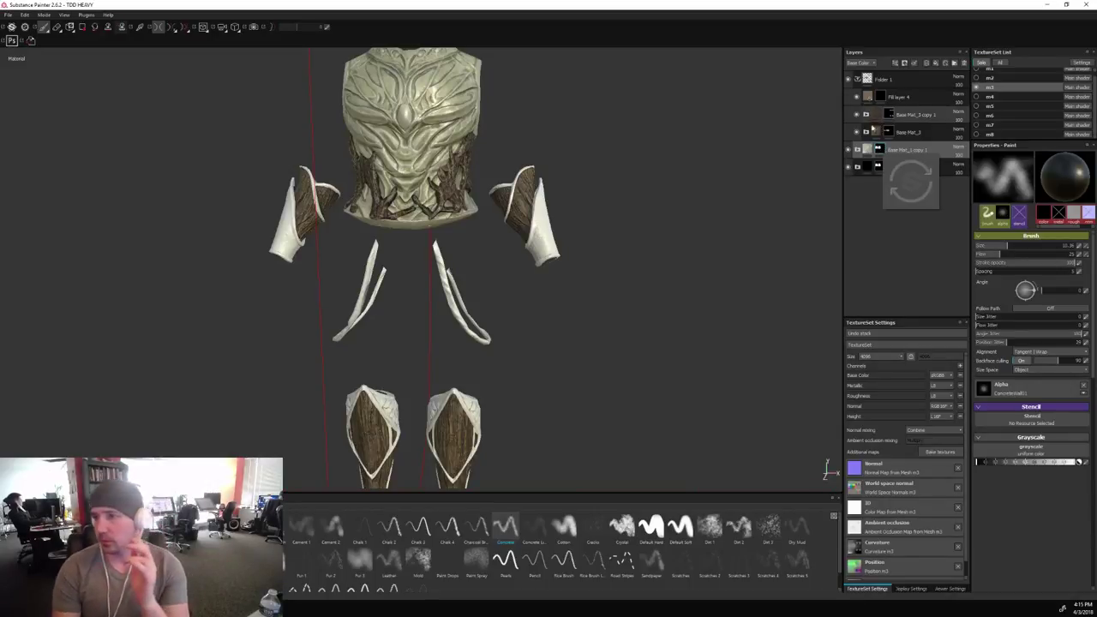
right_click(878, 152)
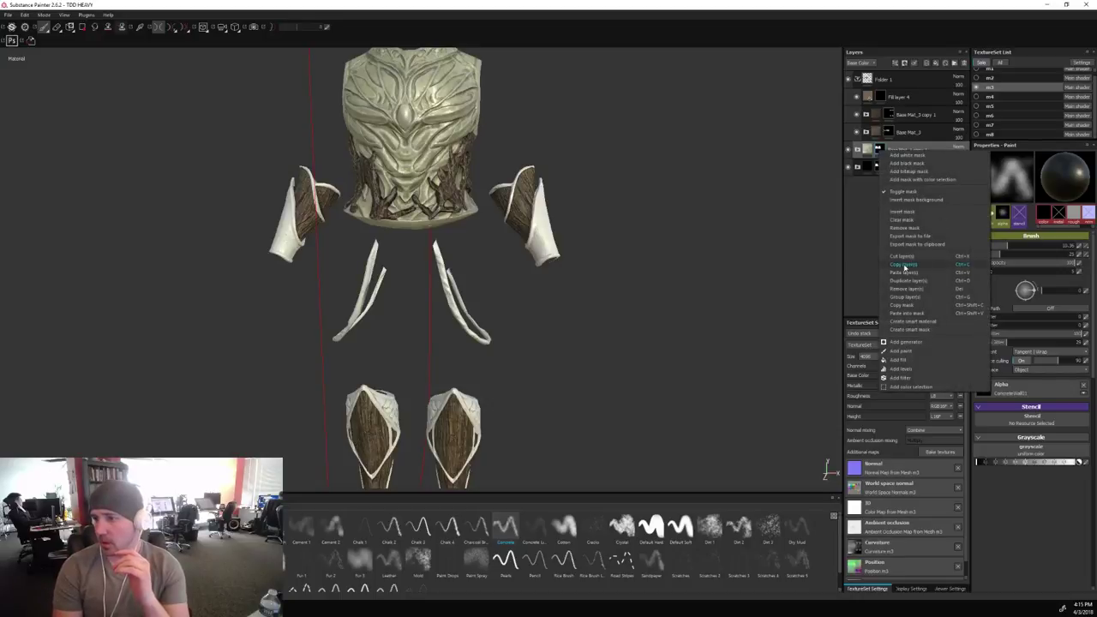
click(908, 222)
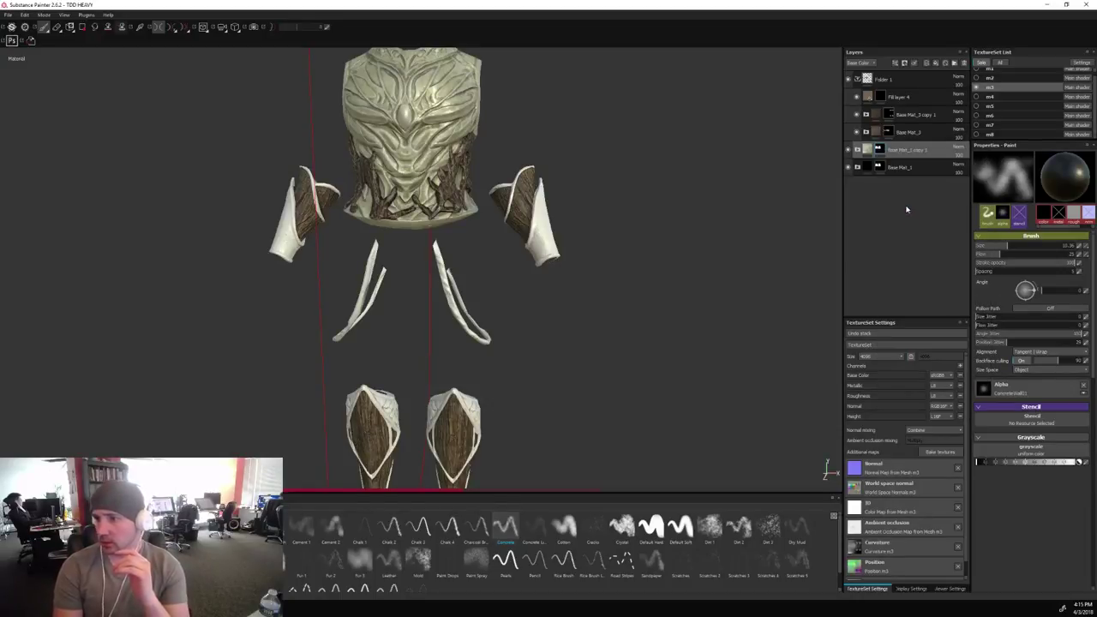
Copy the mask of the Base Mat copy beneath Fill layer 4 and paste it into the mask of Base Mat_1 copy 1.
click(889, 114)
right_click(890, 115)
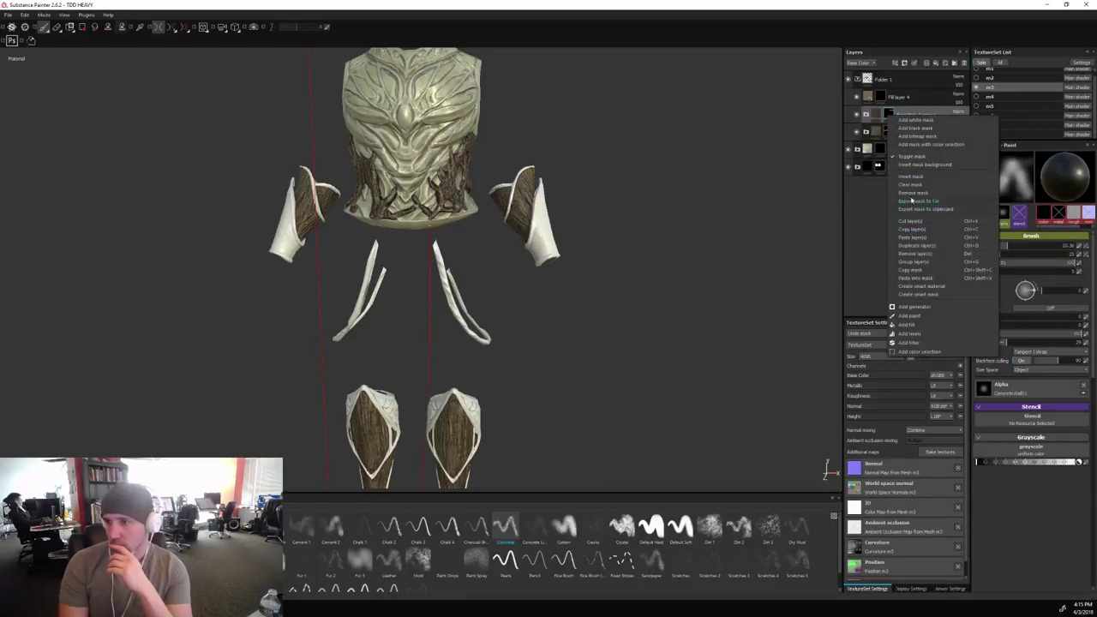
click(915, 271)
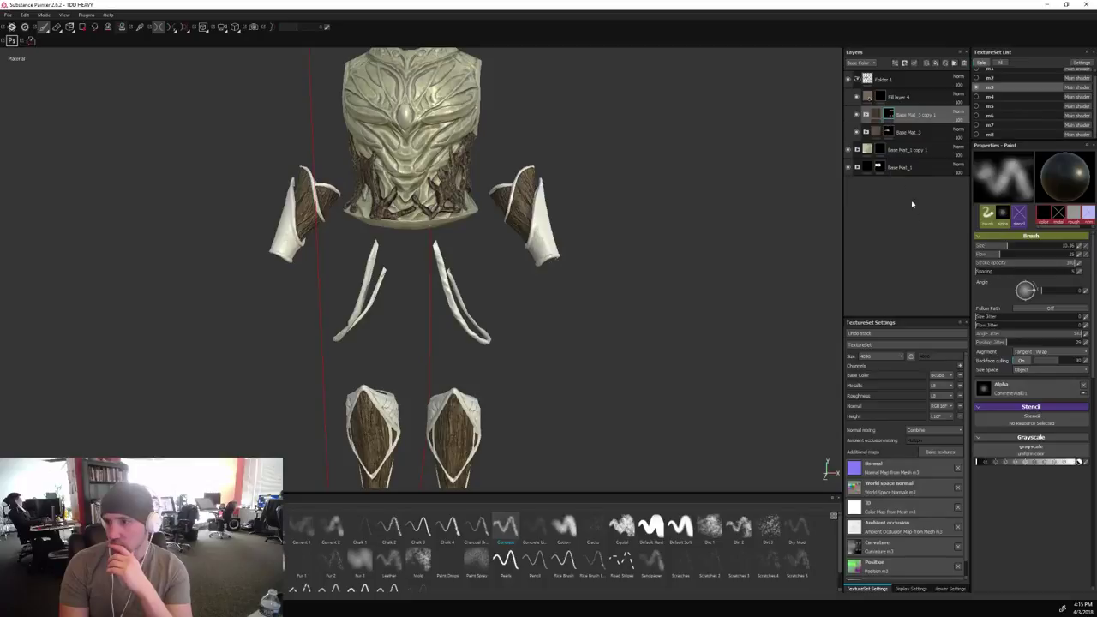
click(883, 151)
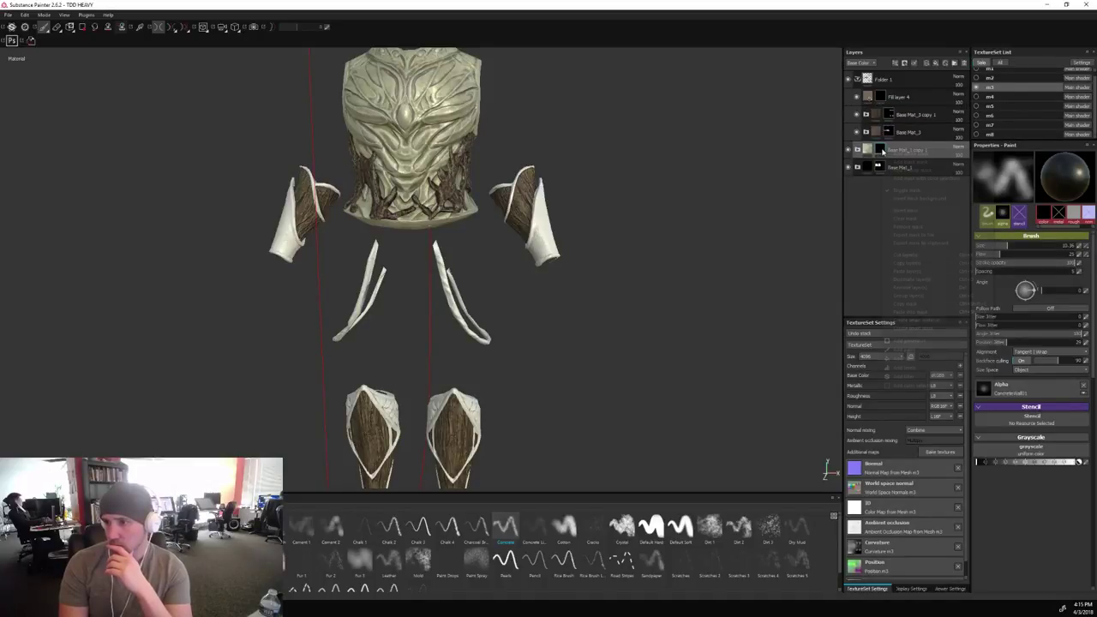
right_click(883, 151)
click(910, 312)
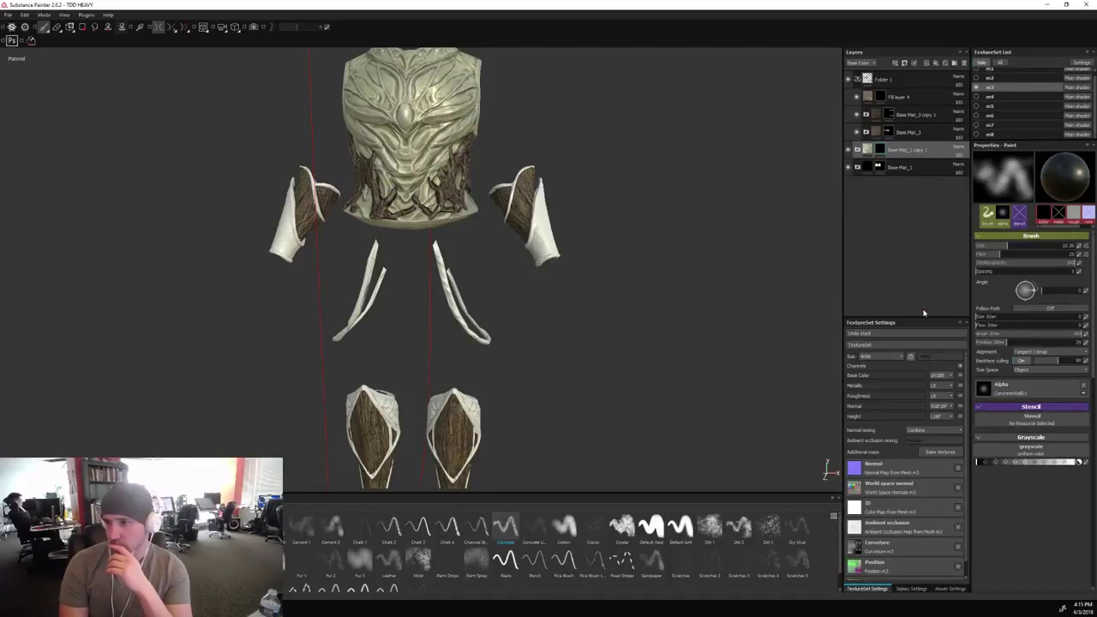
Invert the pasted mask on the Base Mat_1 copy 1 folder.
click(880, 152)
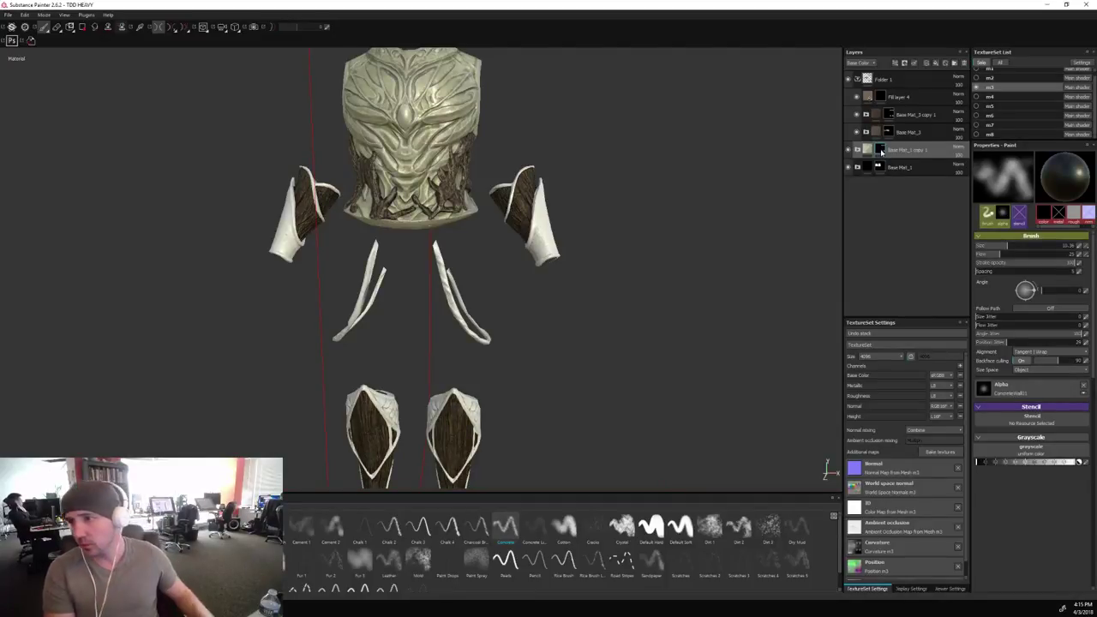
right_click(881, 151)
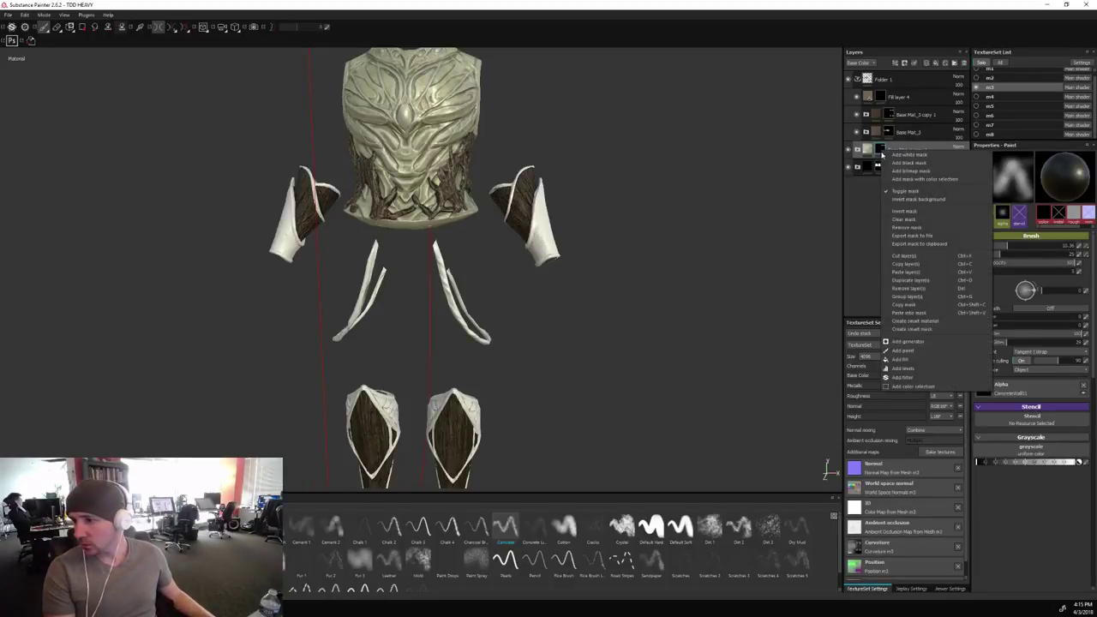
click(896, 212)
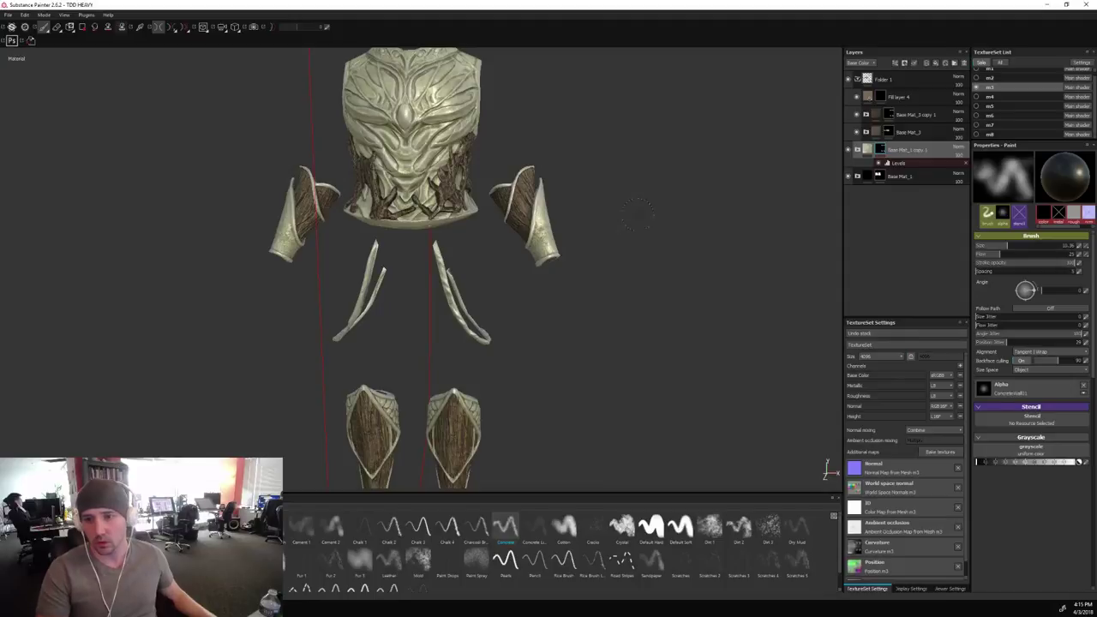
Paint white over the shin guards' scales in the Base Mat_1 copy 1 mask with the Default Hard brush at about size 4.6.
alt+drag(701, 289, 759, 199)
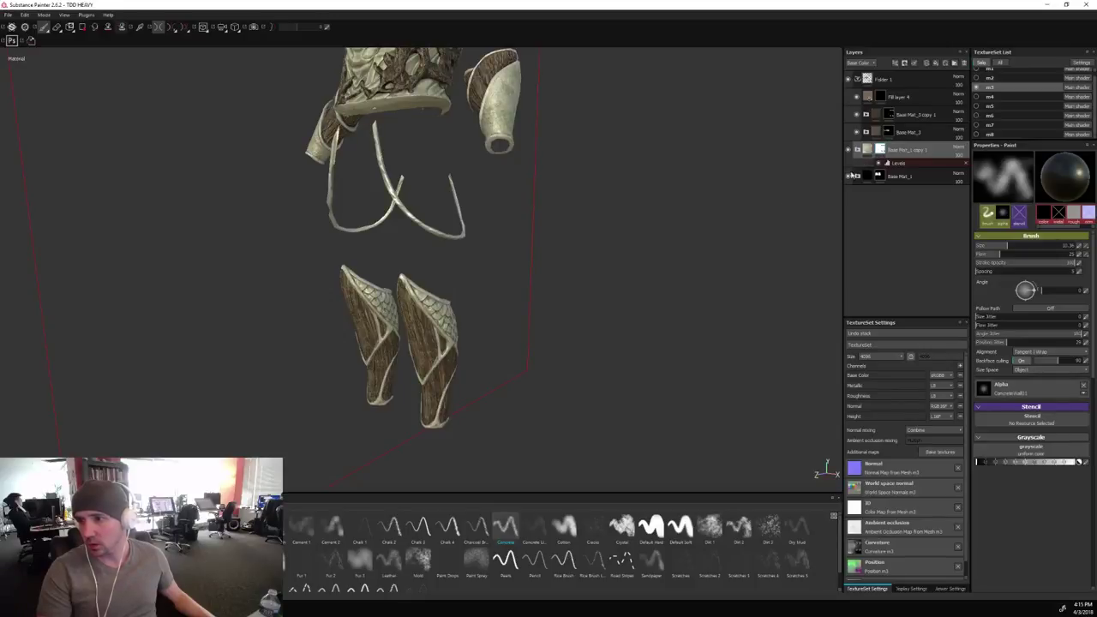
scroll(463, 294, up, 2)
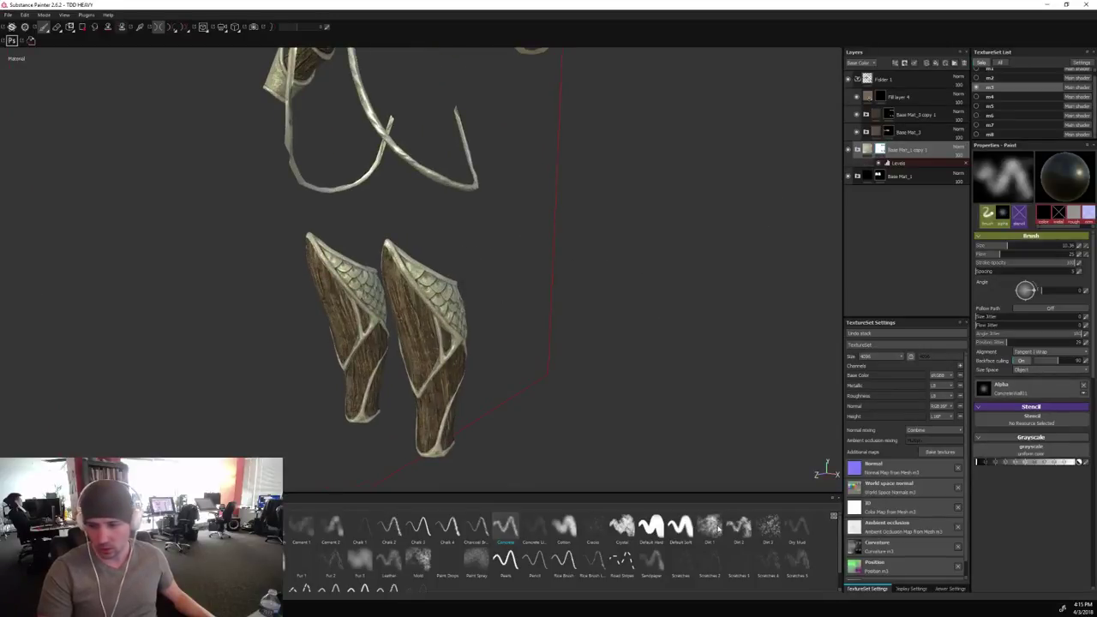
click(652, 527)
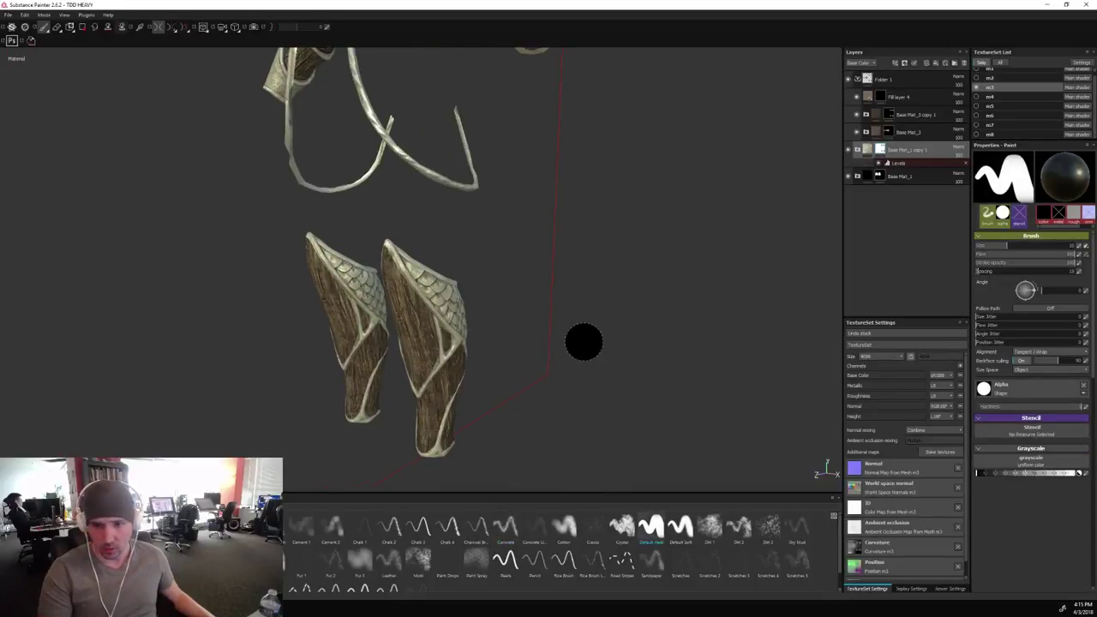
alt+drag(583, 340, 427, 287)
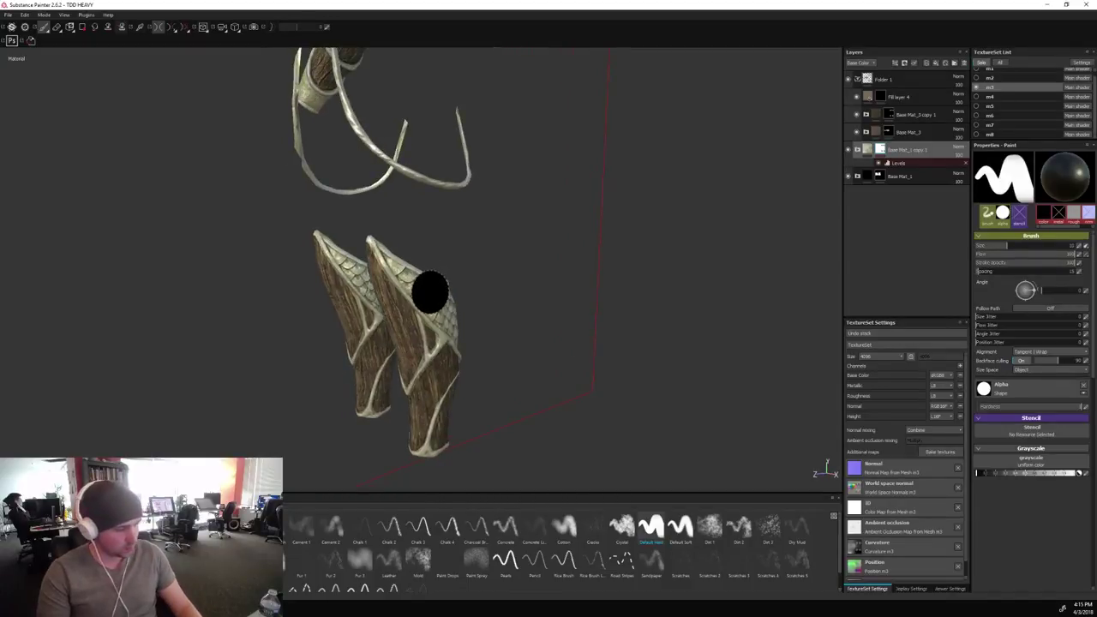
key(bracketleft)
key(bracketleft)
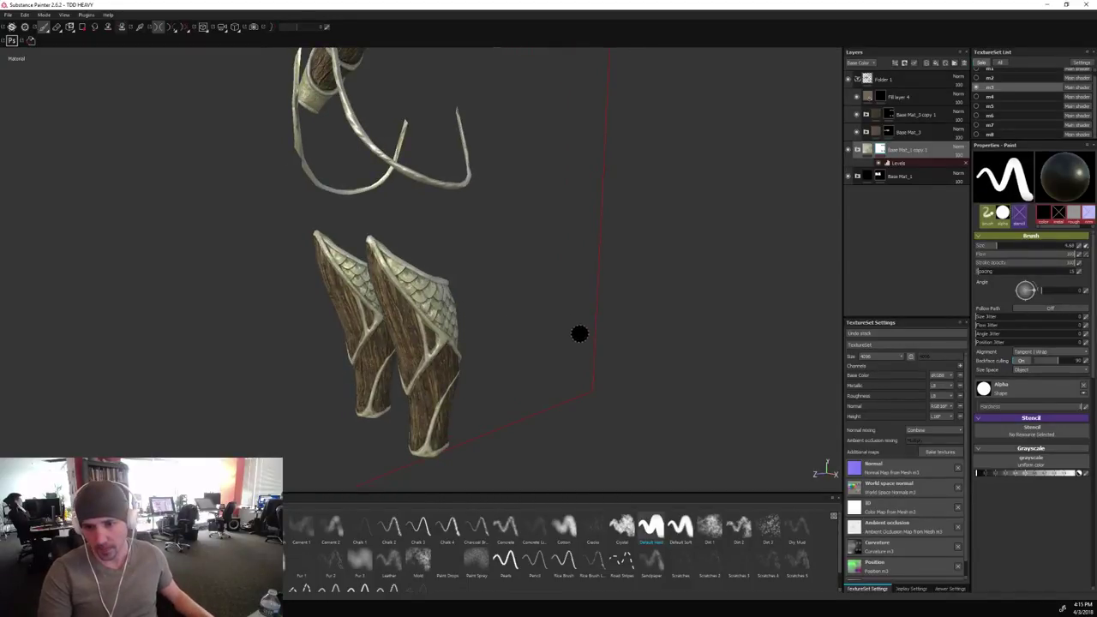
mouse_move(581, 333)
alt+mouse_down()
mouse_move(262, 343)
mouse_move(306, 340)
mouse_move(334, 310)
alt+mouse_up()
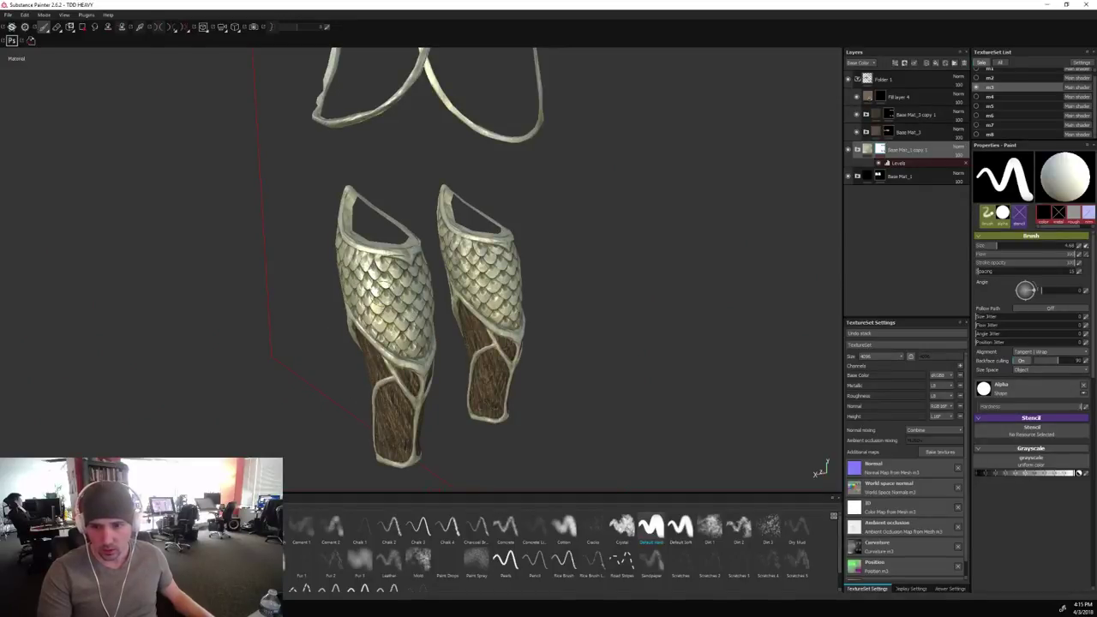
mouse_move(362, 276)
mouse_down()
mouse_move(398, 310)
mouse_move(364, 264)
mouse_move(393, 286)
mouse_move(406, 341)
mouse_move(383, 300)
mouse_move(414, 288)
mouse_move(418, 305)
mouse_move(463, 264)
mouse_move(507, 287)
mouse_up()
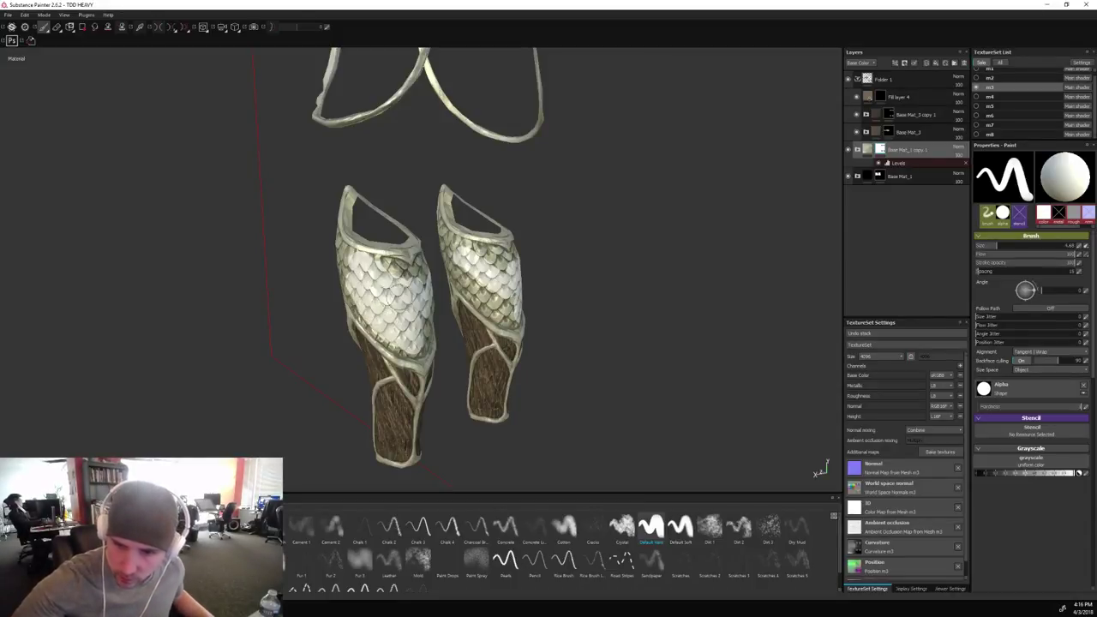
Use Polygon Fill on the Base Mat_1 copy 1 mask to fill the remaining scale faces along the shin guard's edges.
mouse_move(522, 264)
alt+mouse_down()
mouse_move(777, 314)
mouse_move(632, 355)
mouse_move(678, 368)
mouse_move(561, 362)
alt+mouse_up()
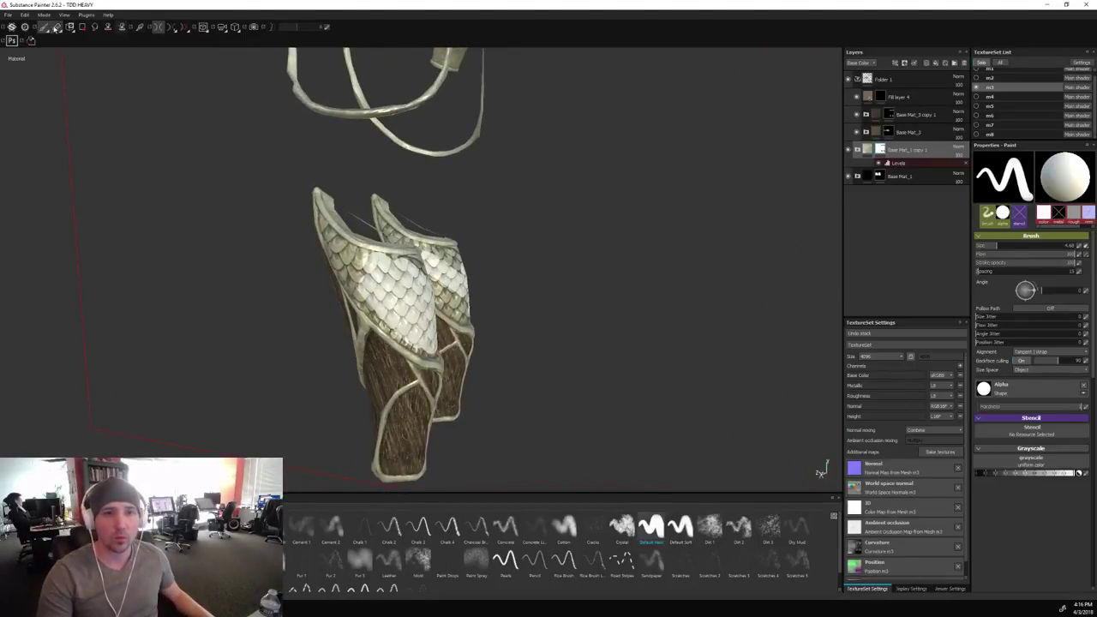
click(82, 26)
mouse_move(540, 258)
alt+mouse_down()
mouse_move(563, 265)
mouse_move(544, 258)
alt+mouse_up()
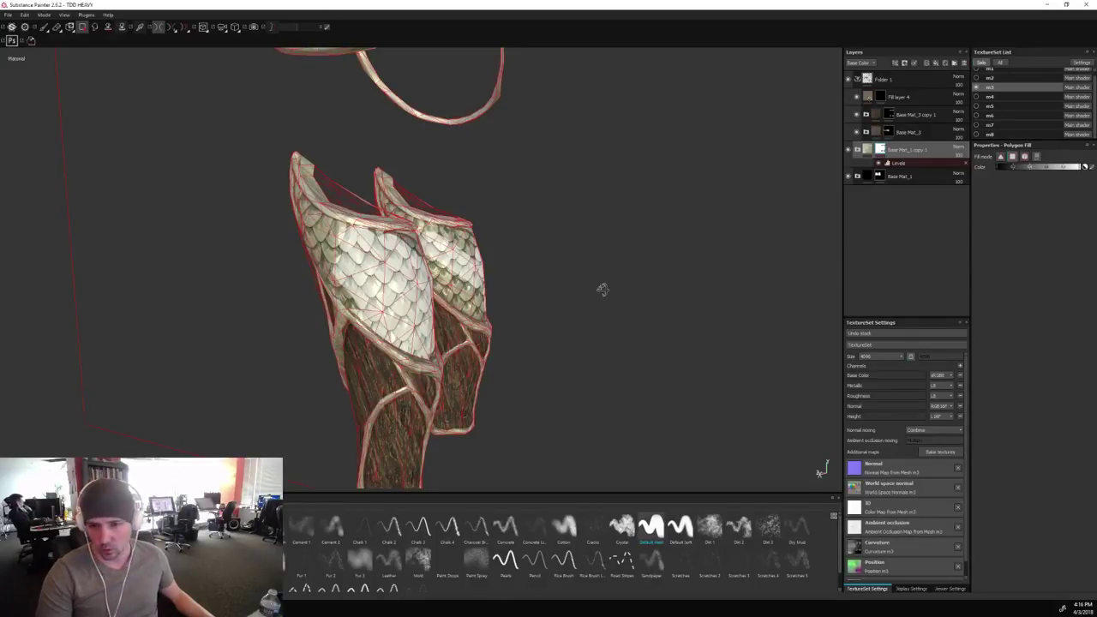
alt+drag(601, 289, 618, 298)
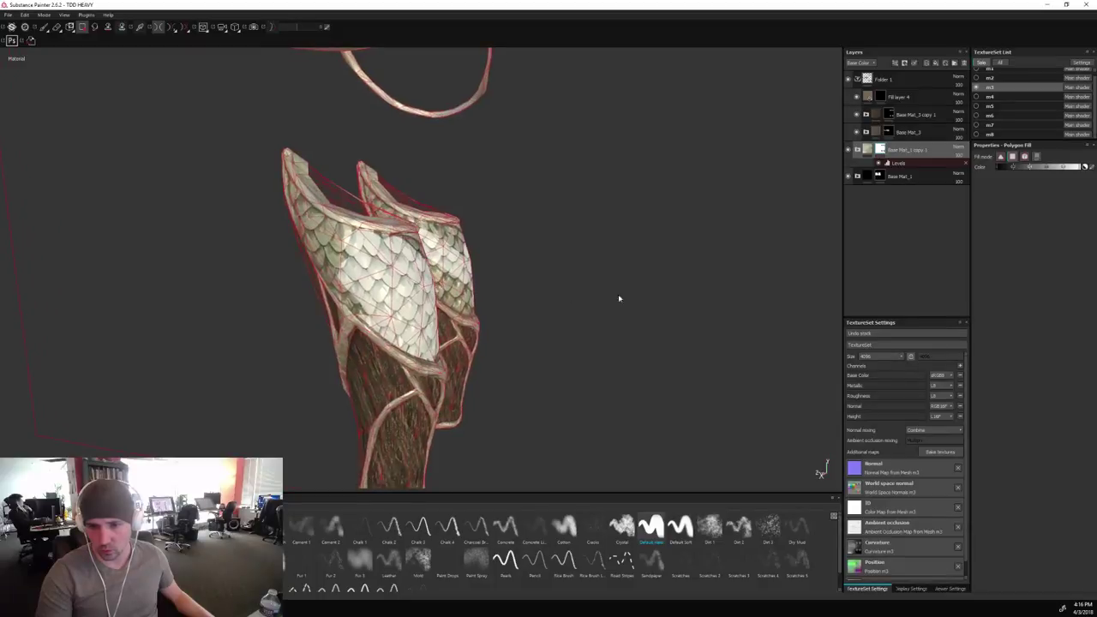
click(349, 257)
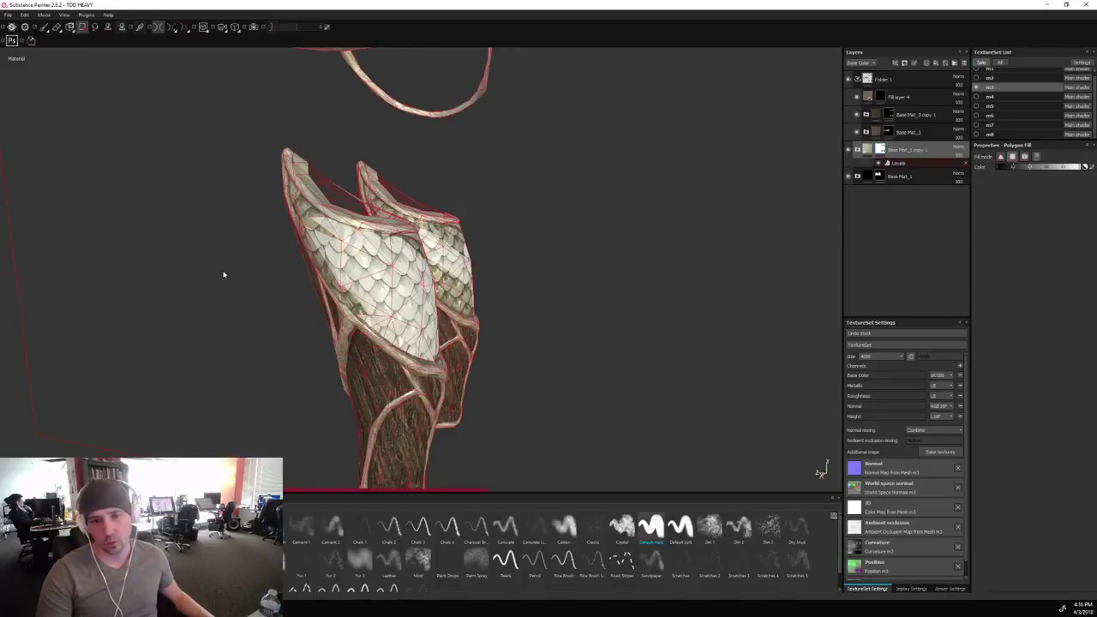
alt+drag(243, 294, 338, 310)
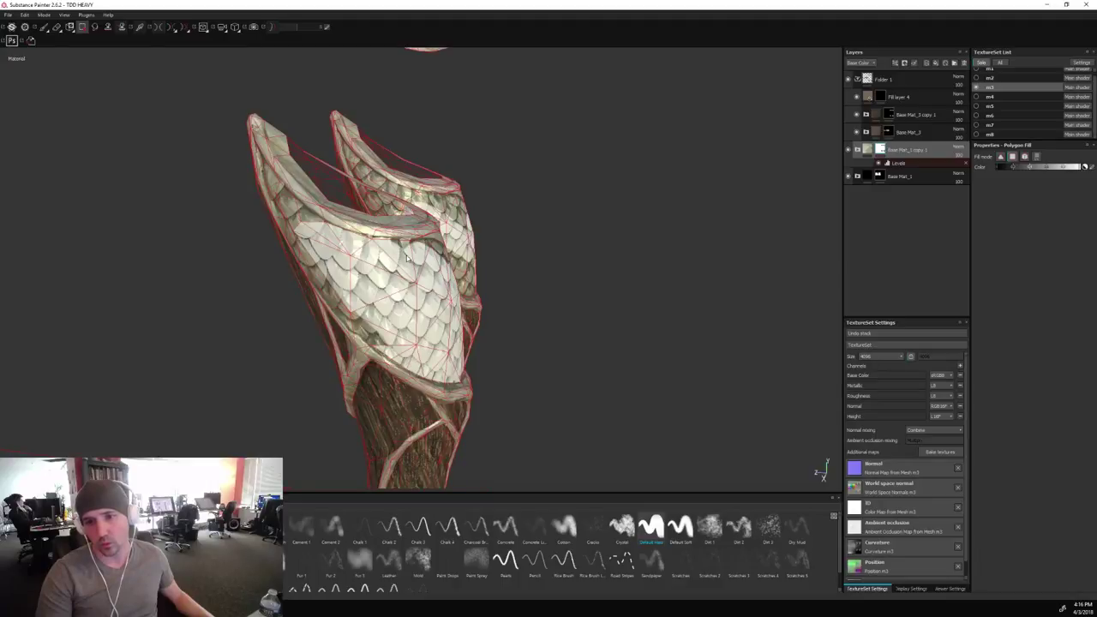
mouse_move(349, 259)
alt+mouse_down()
mouse_move(225, 269)
mouse_move(340, 273)
alt+mouse_up()
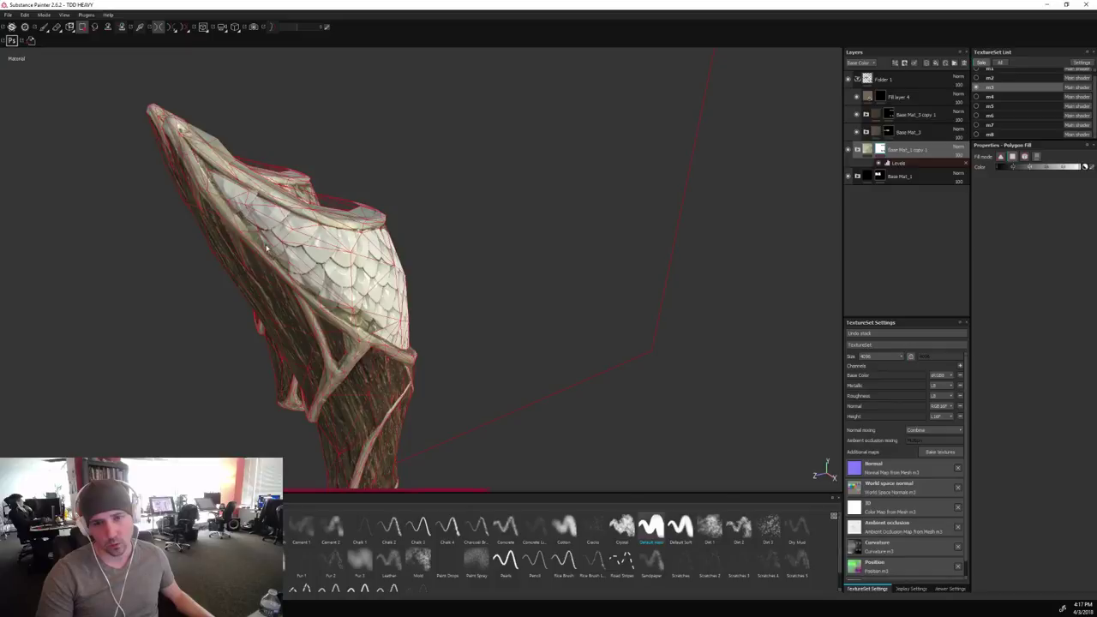
alt+drag(391, 269, 289, 312)
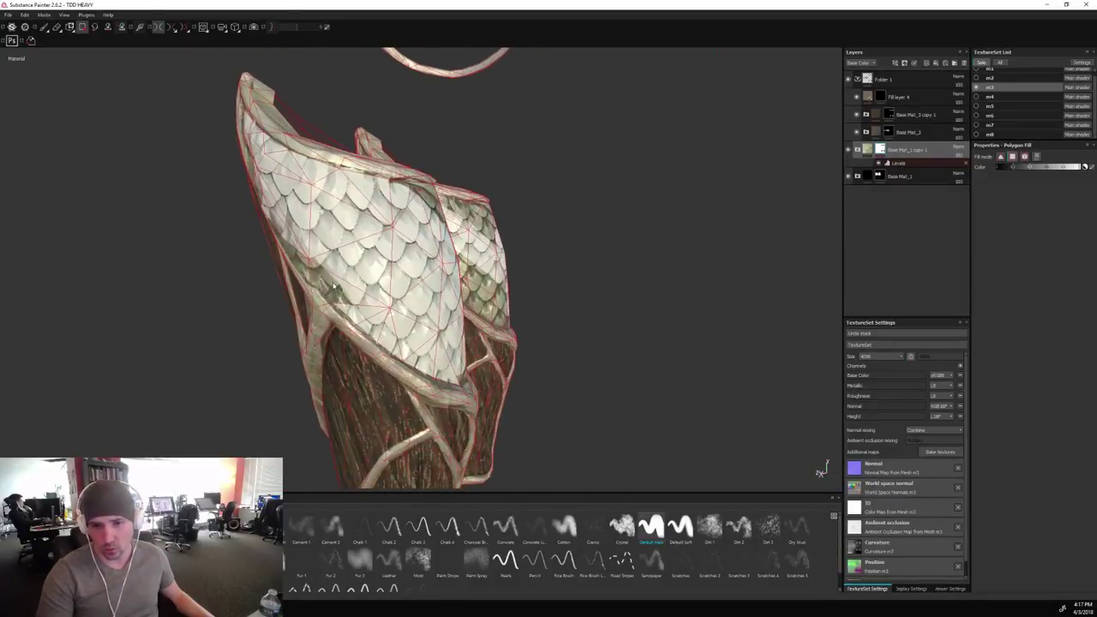
alt+drag(220, 293, 336, 289)
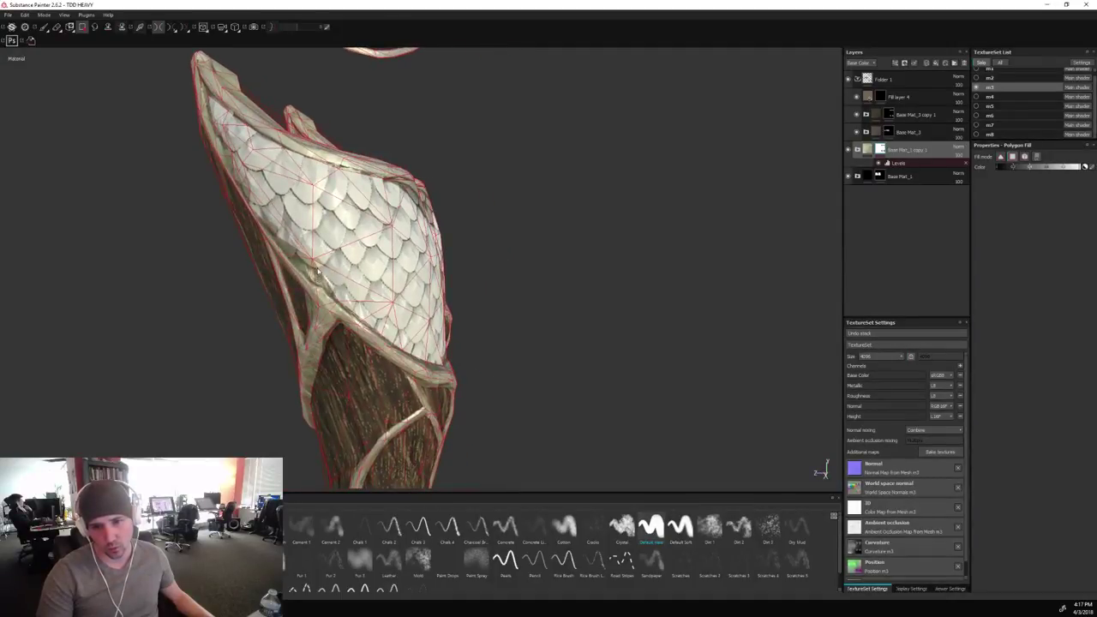
mouse_move(325, 259)
alt+mouse_down()
mouse_move(411, 308)
mouse_move(548, 309)
alt+mouse_up()
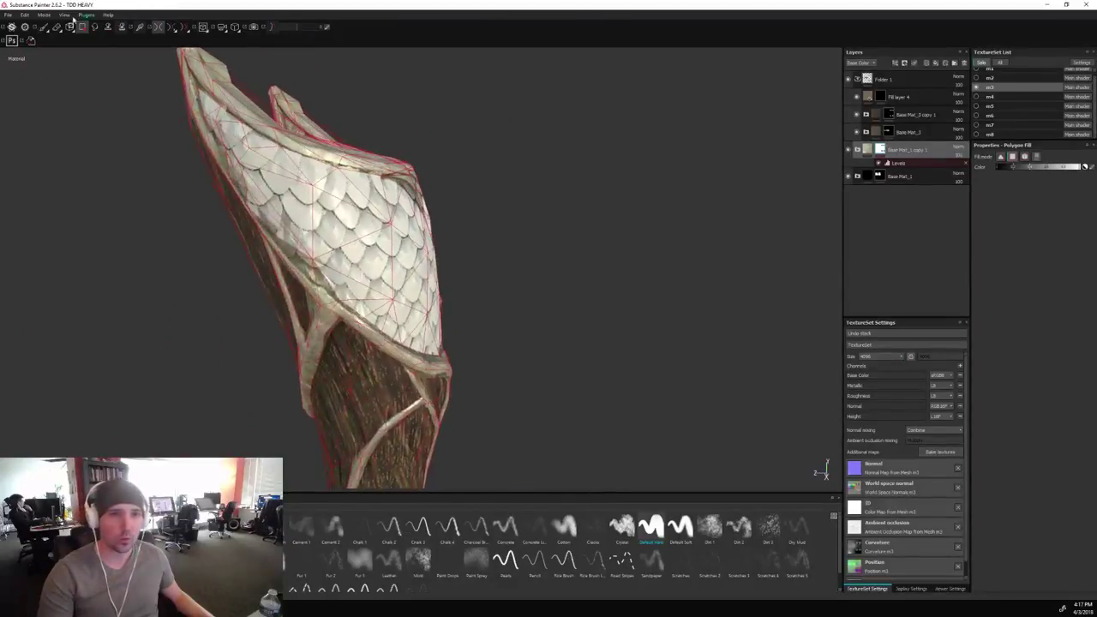
Return to the Paint brush, shrink it considerably, and paint the leftover strip of scales along the shin guard's lower rim.
key(1)
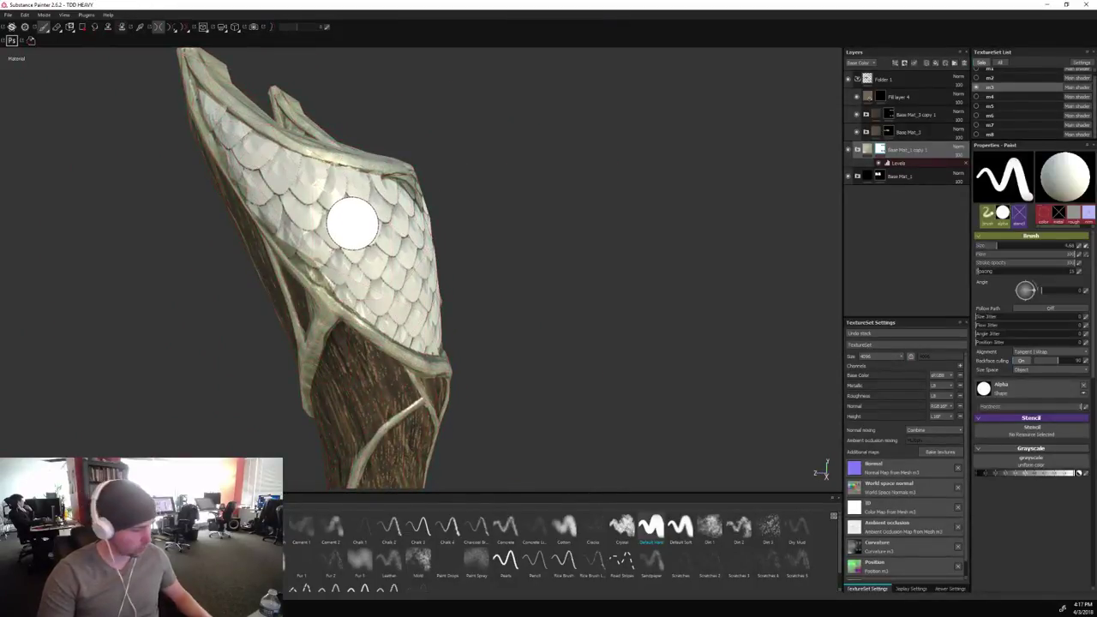
key(bracketleft)
key(bracketleft)
key([)
key([)
key([)
key([)
key([)
key([)
key([)
key([)
key([)
key([)
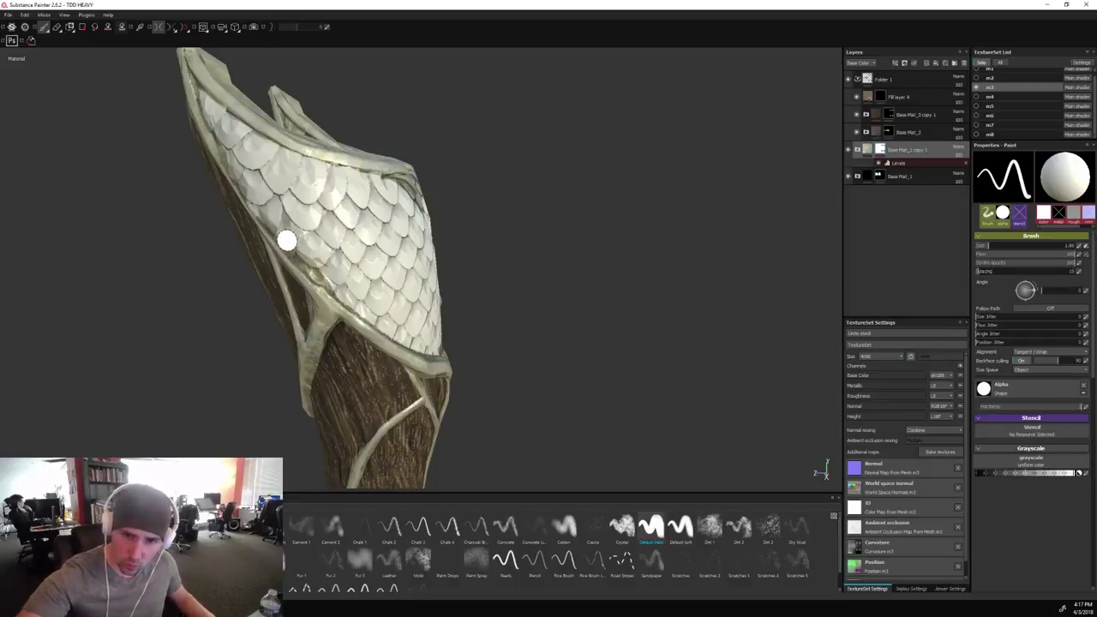
alt+drag(475, 215, 617, 226)
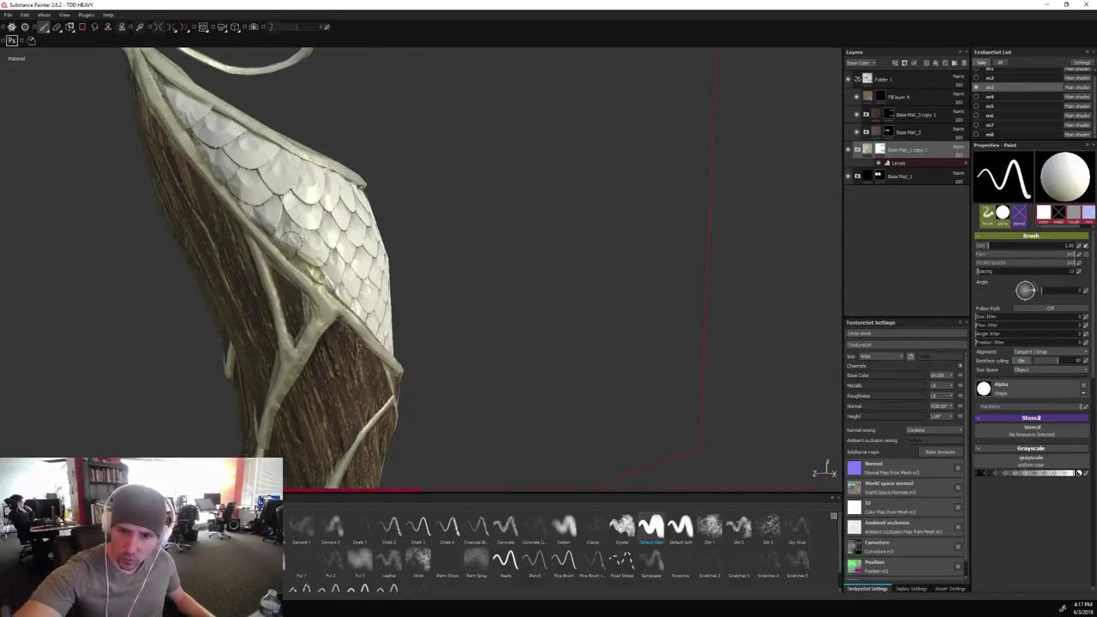
mouse_move(289, 240)
mouse_down()
mouse_move(340, 280)
mouse_move(288, 245)
mouse_move(200, 127)
mouse_up()
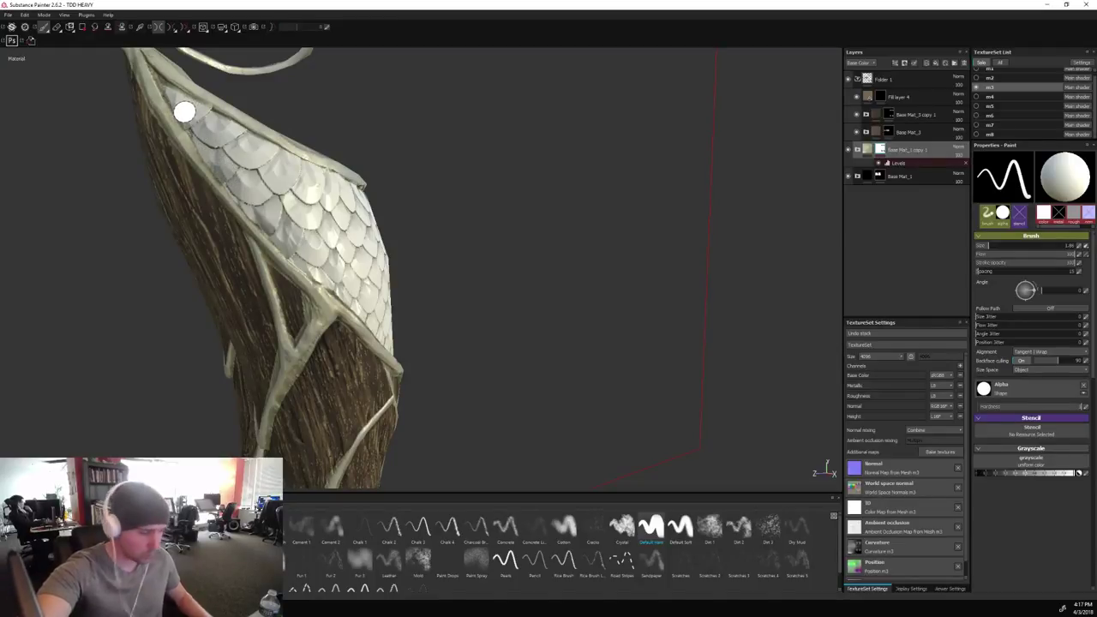
Reduce the brush size to about 0.32 and refine the mask at the narrow upper tip of the scales.
key(bracketleft)
key(bracketleft)
key(bracketleft)
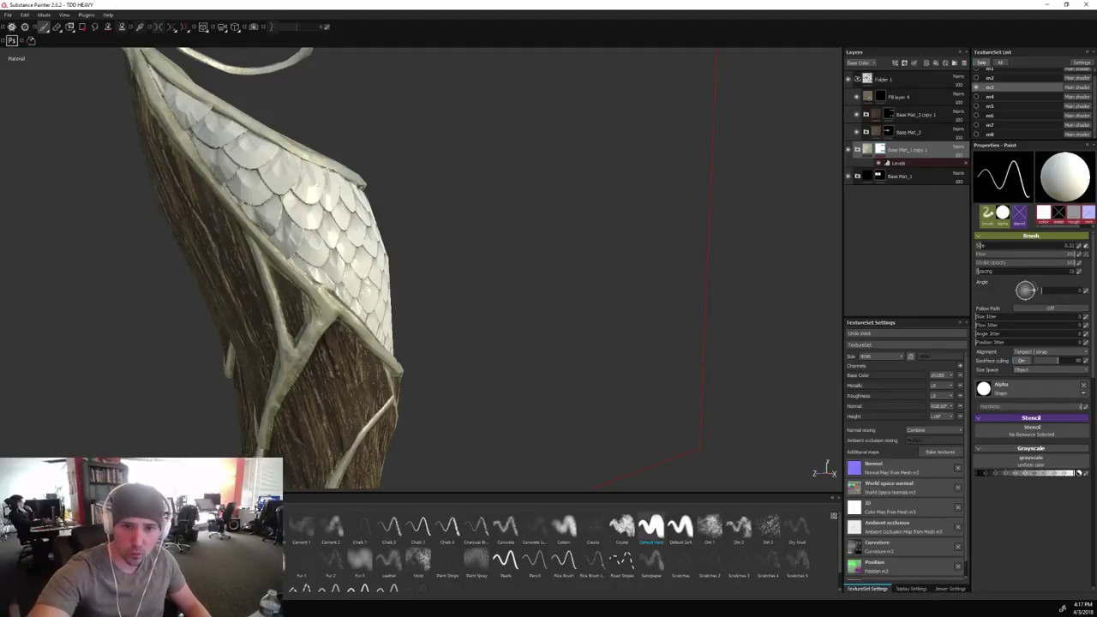
alt+drag(549, 314, 553, 339)
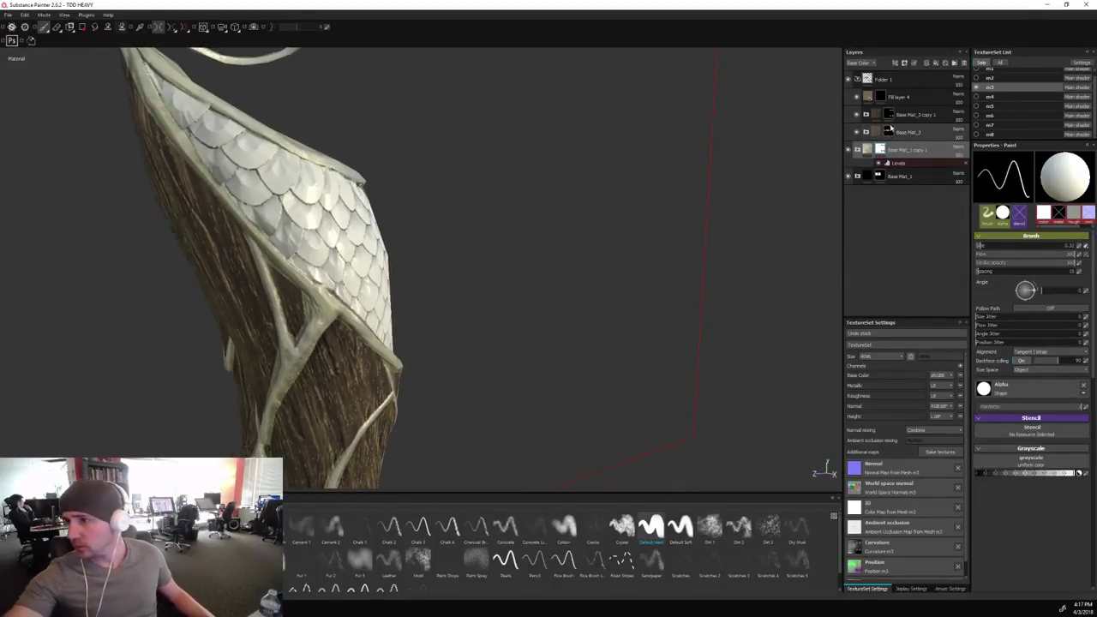
Switch to the mask of the Base Mat copy beneath Fill layer 4 to touch up the wood borders along the shin guard's ribs.
click(891, 114)
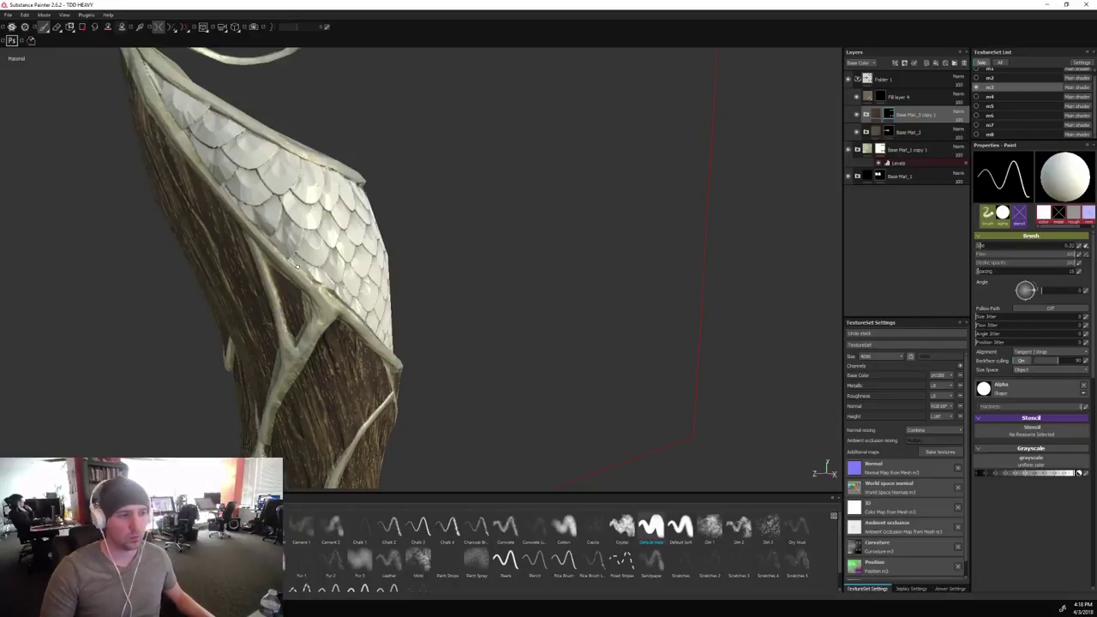
scroll(352, 281, down, 5)
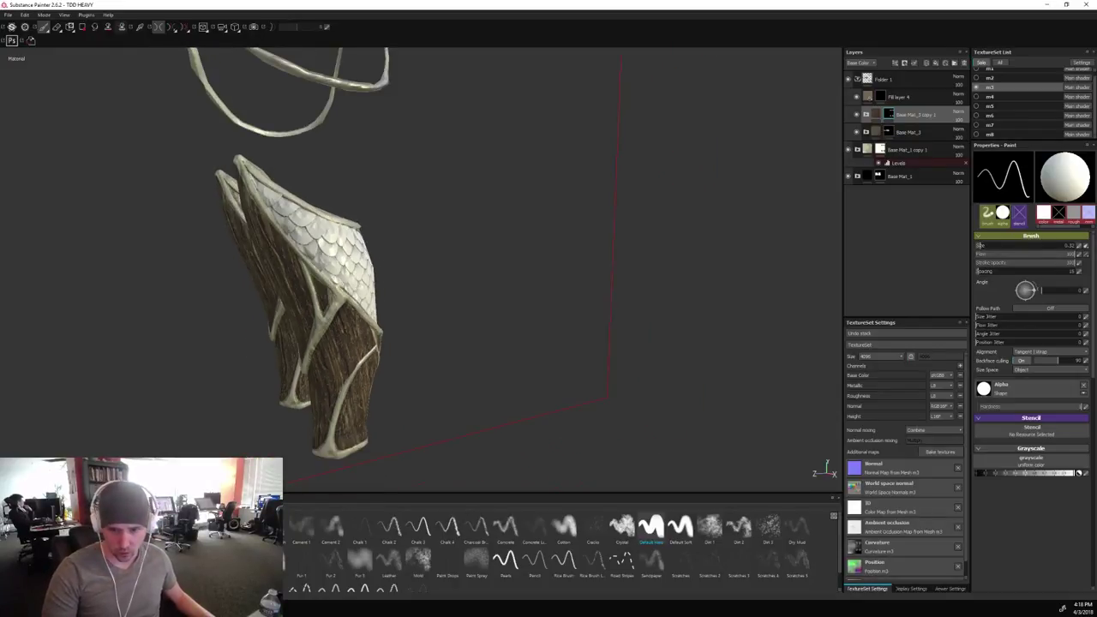
scroll(428, 343, up, 3)
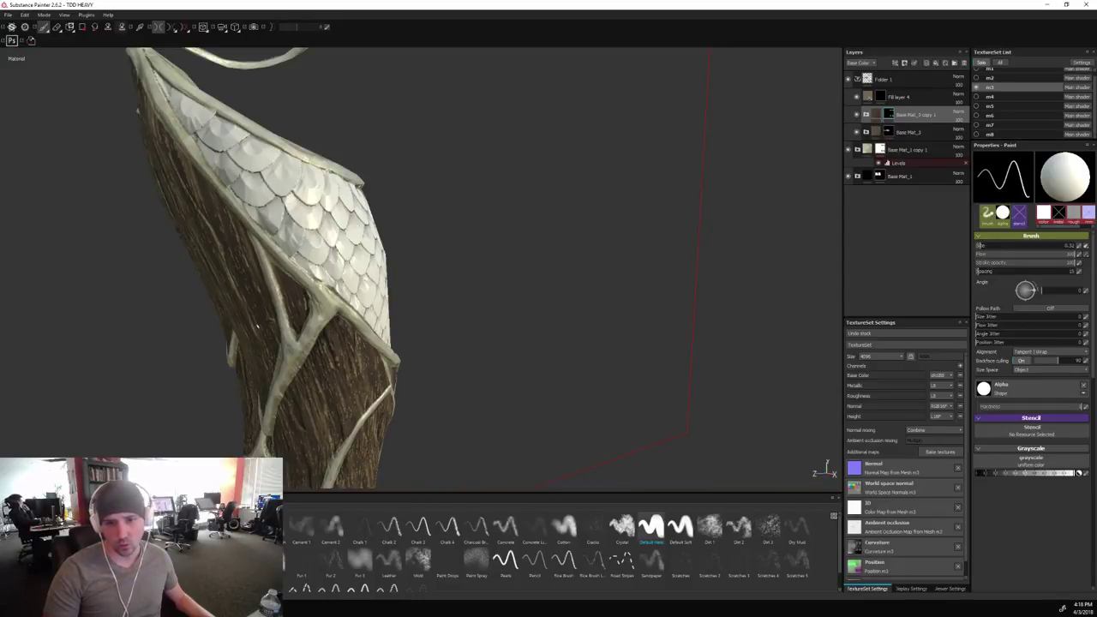
scroll(257, 327, up, 1)
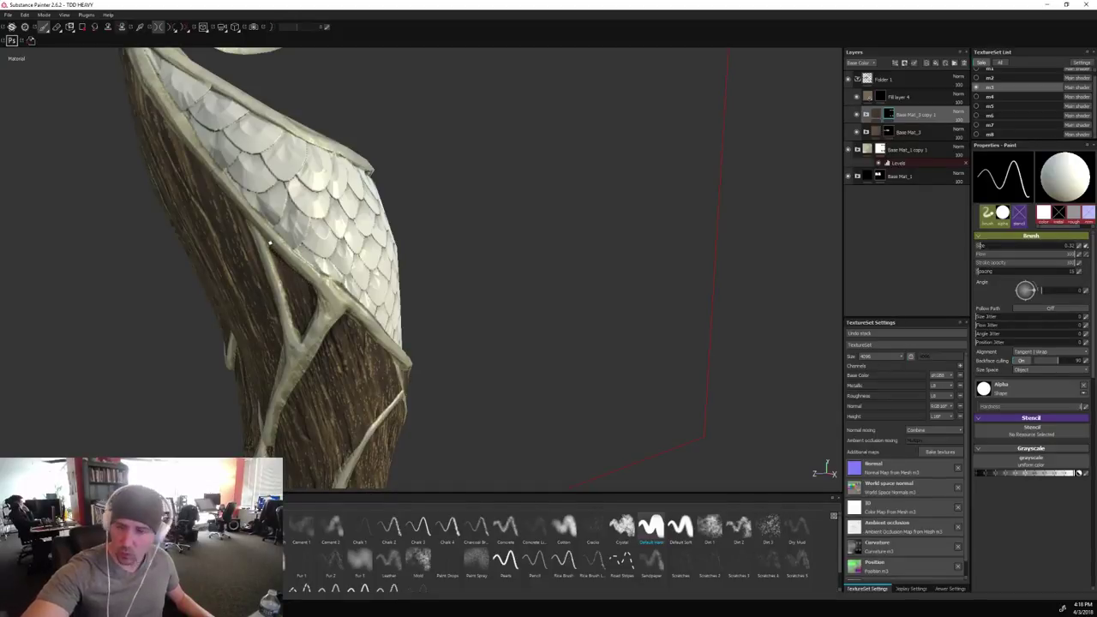
On the Base Mat_1 copy 1 mask, resize the small brush and refine the pale ribs around the shin guard's forked junction.
click(884, 150)
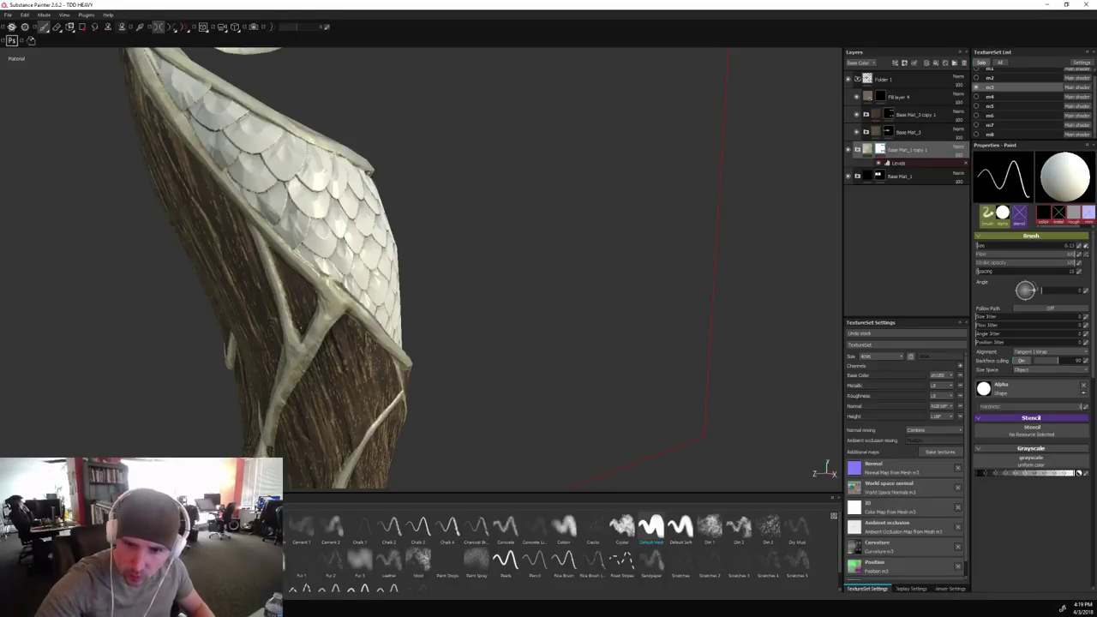
mouse_move(537, 362)
alt+mouse_down()
mouse_move(595, 365)
mouse_move(547, 307)
alt+mouse_up()
key(x)
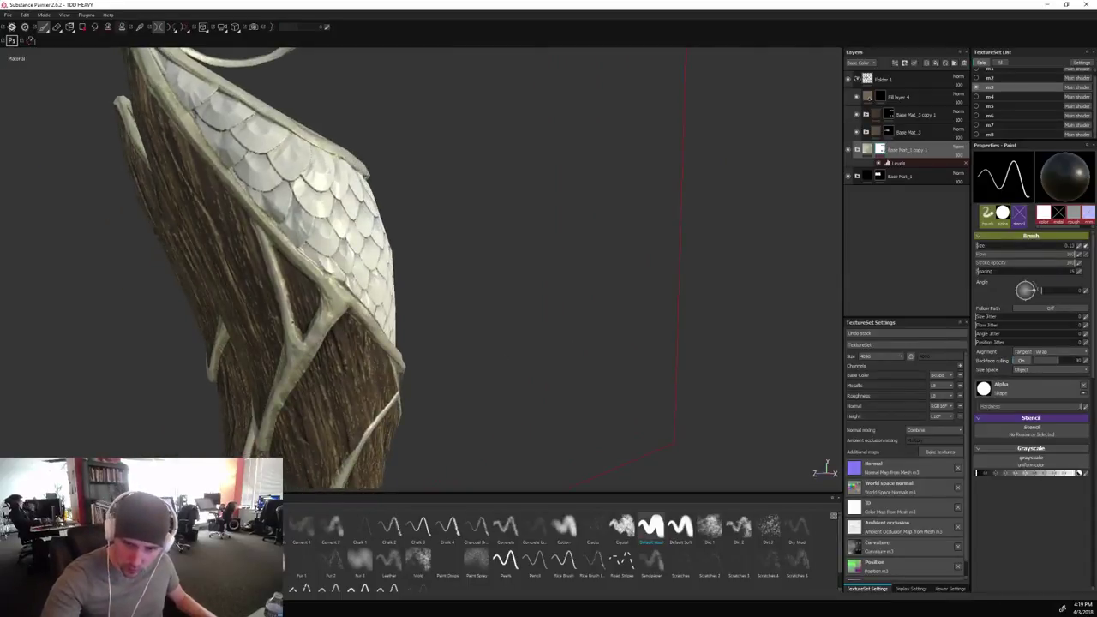
key([)
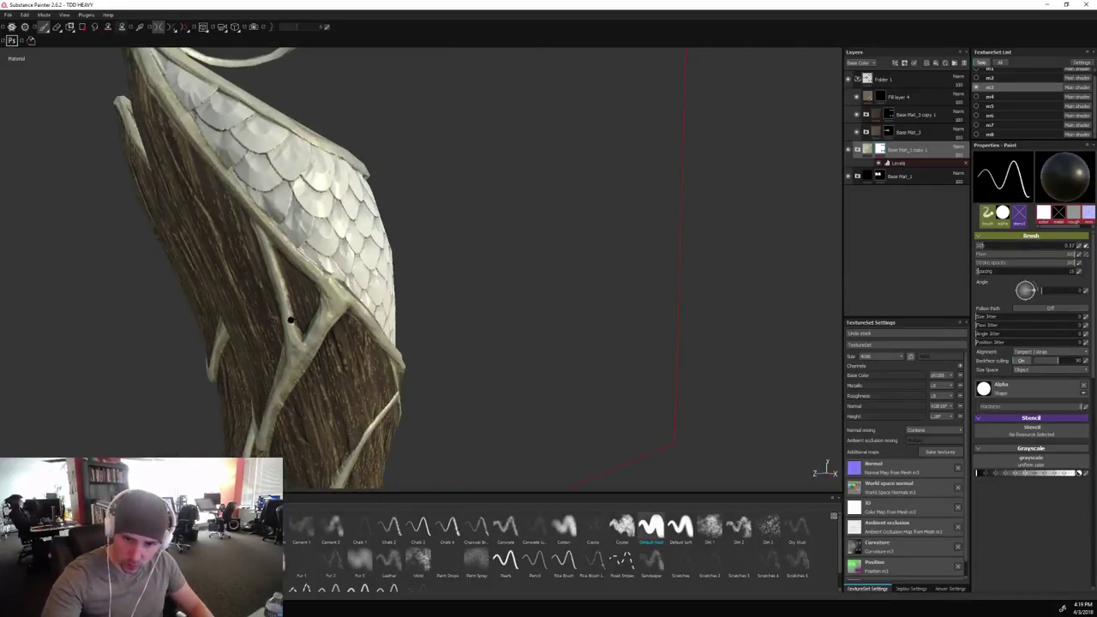
key(x)
key(l)
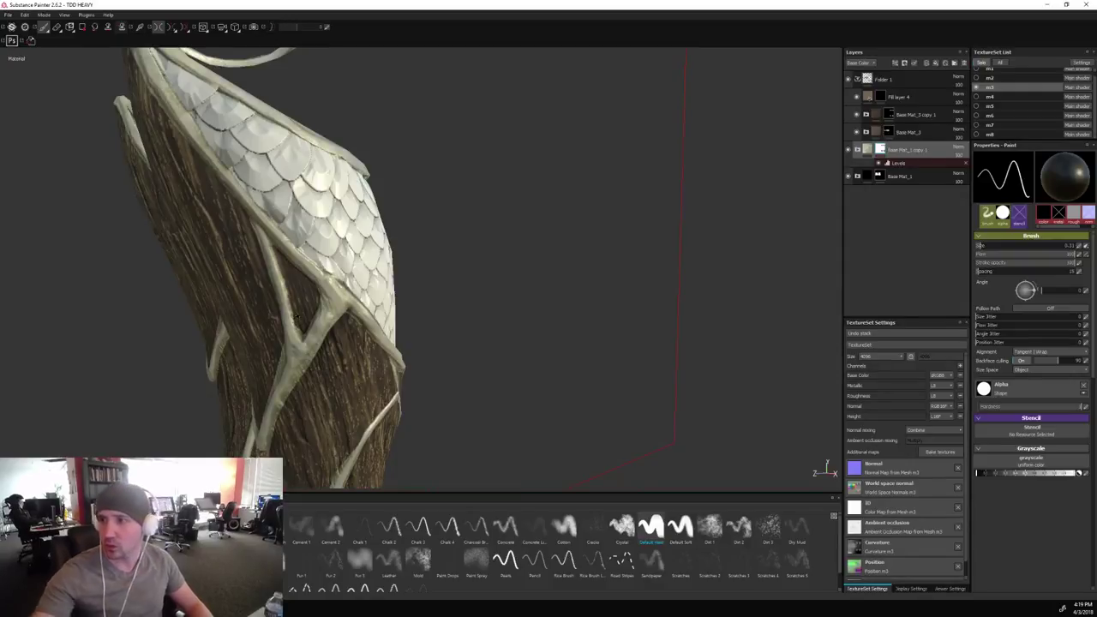
Switch back to the mask of the Base Mat copy beneath Fill layer 4 and toggle symmetry for touching up the wood beside the fork.
click(892, 116)
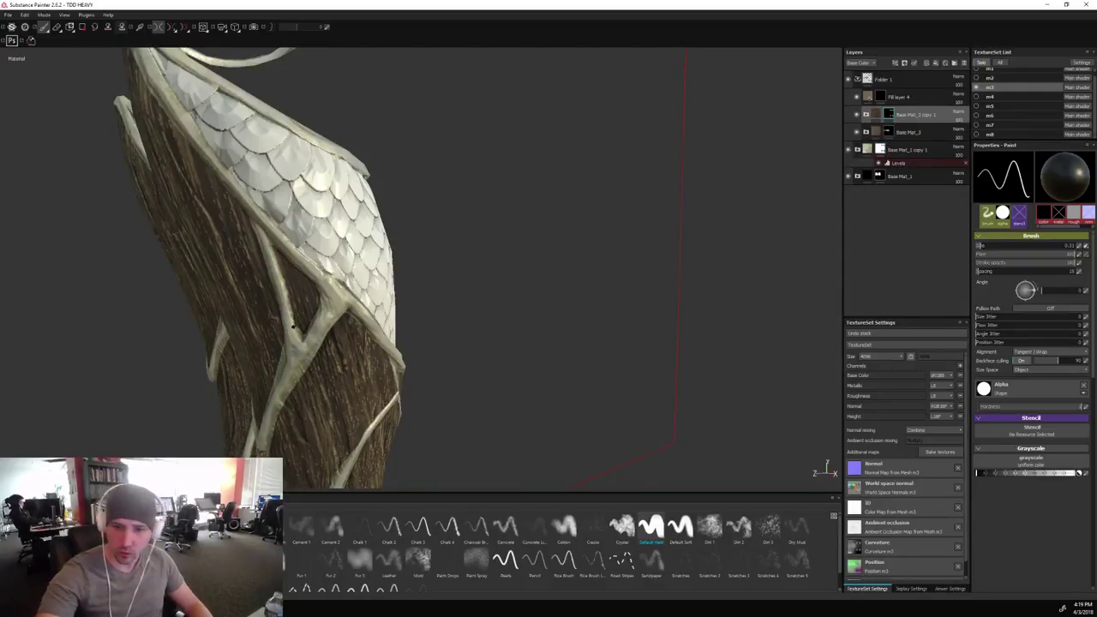
key(l)
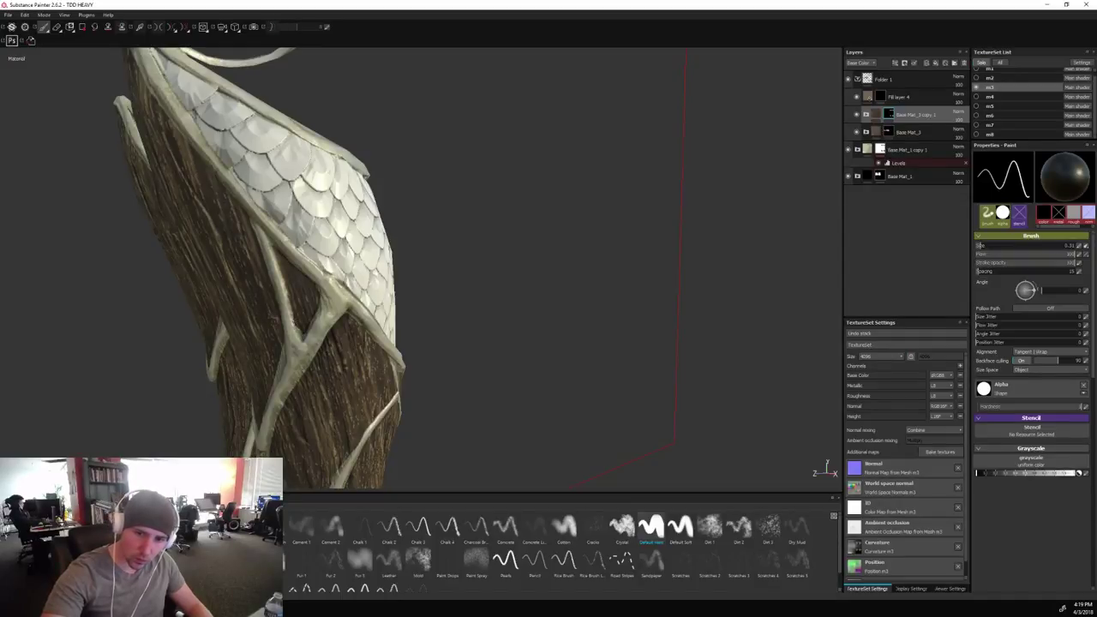
key(l)
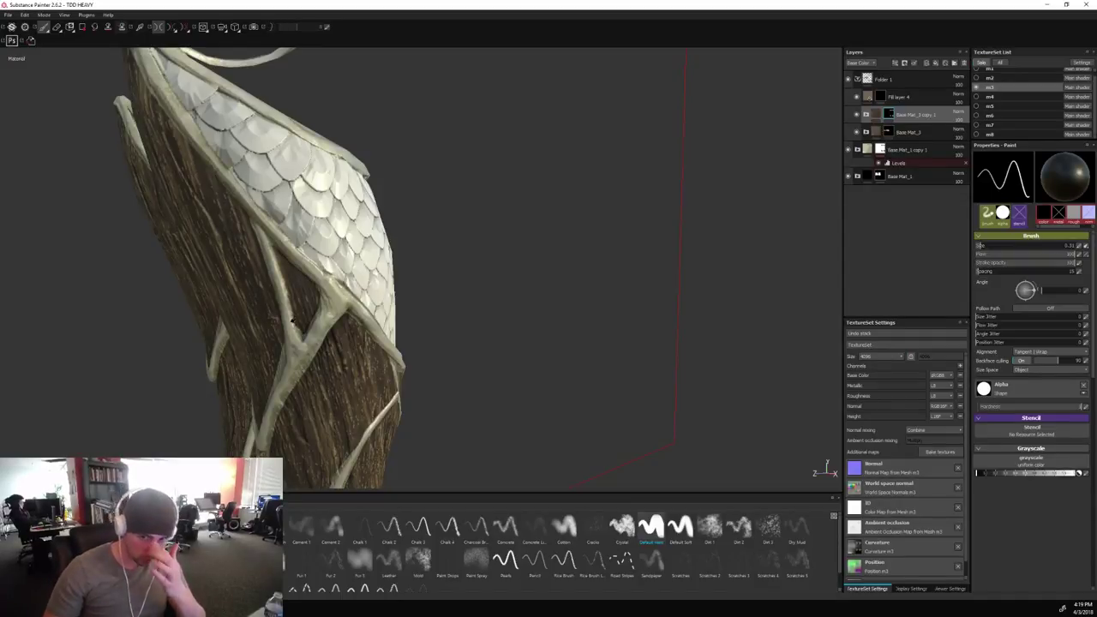
Examine the wood, scale and rib borders on both shin guards from the side, the front and at an angle.
scroll(449, 292, down, 2)
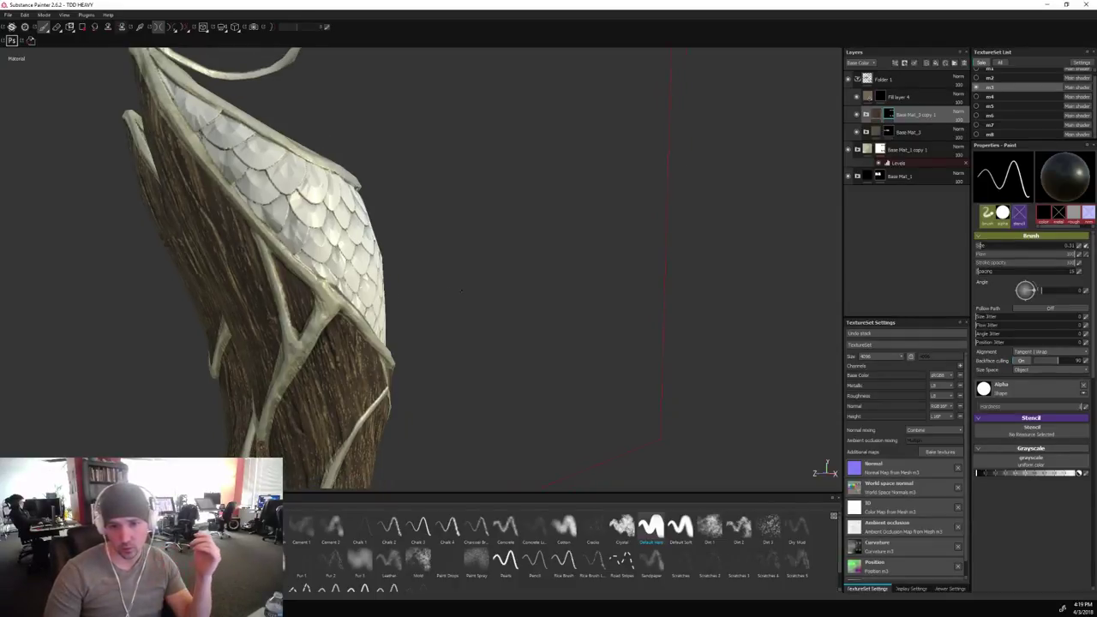
scroll(467, 294, down, 2)
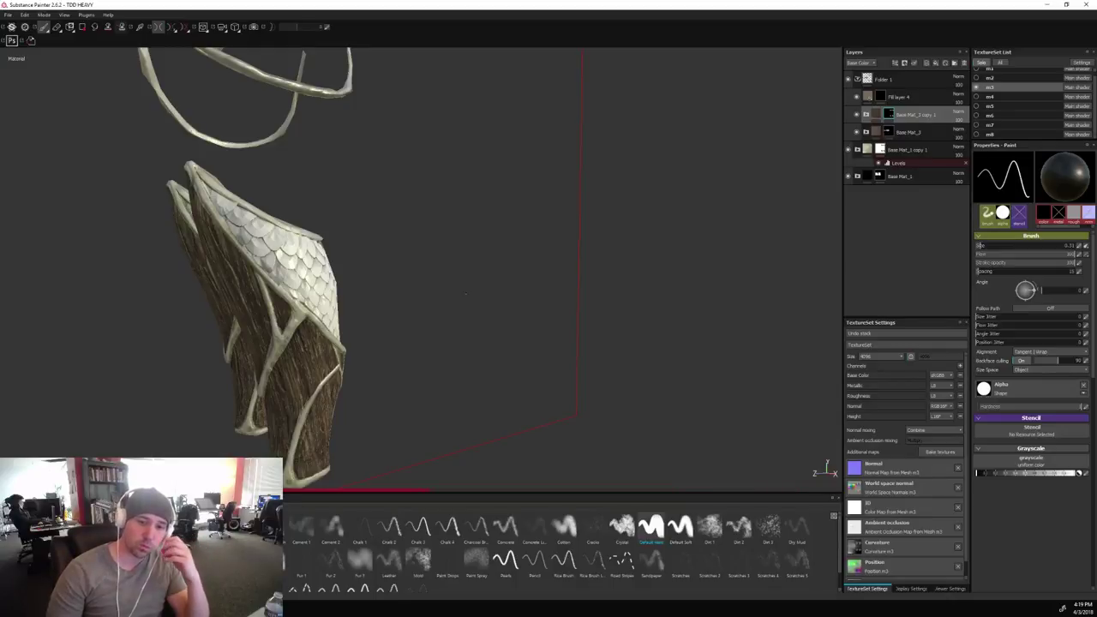
alt+drag(466, 294, 459, 343)
alt+right_drag(458, 343, 458, 350)
alt+drag(458, 351, 588, 302)
alt+right_drag(588, 301, 591, 297)
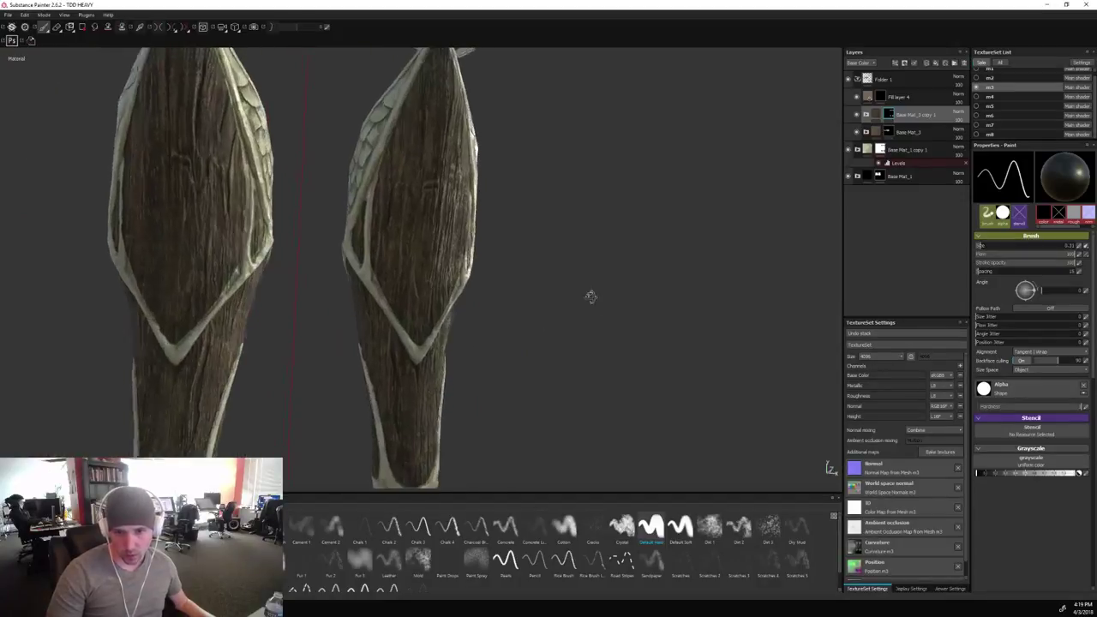
alt+drag(591, 297, 582, 287)
shift+right_drag(582, 288, 549, 288)
alt+drag(549, 287, 506, 290)
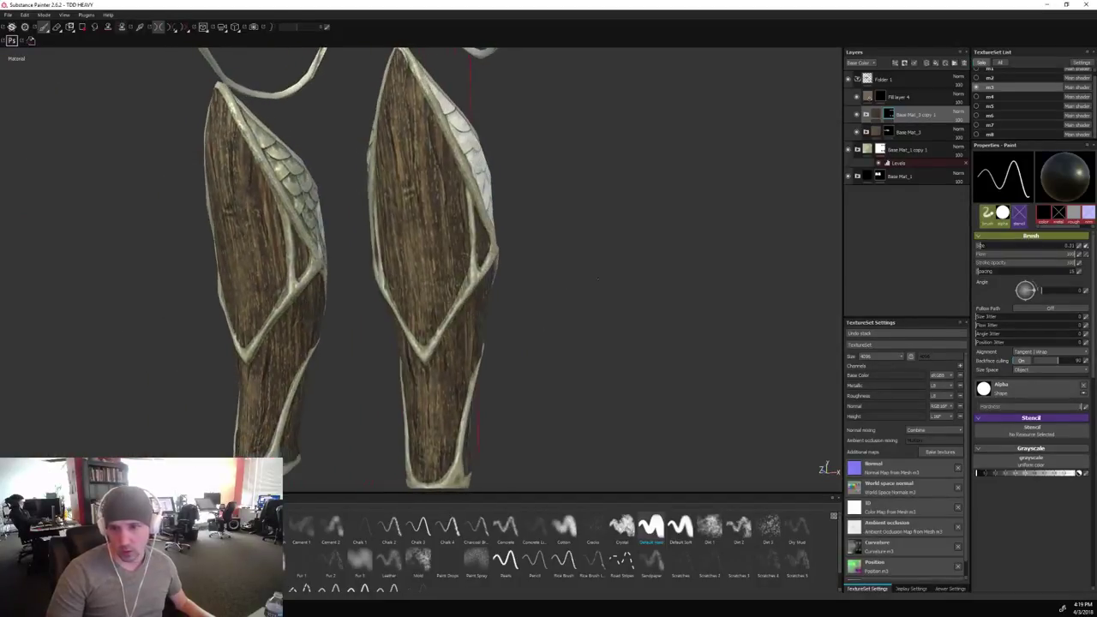
alt+right_drag(505, 289, 659, 294)
alt+drag(657, 293, 570, 283)
Switch to the Base Mat_1 copy 1 mask and touch up the diagonal ribs below the scales on both shin guards.
key(l)
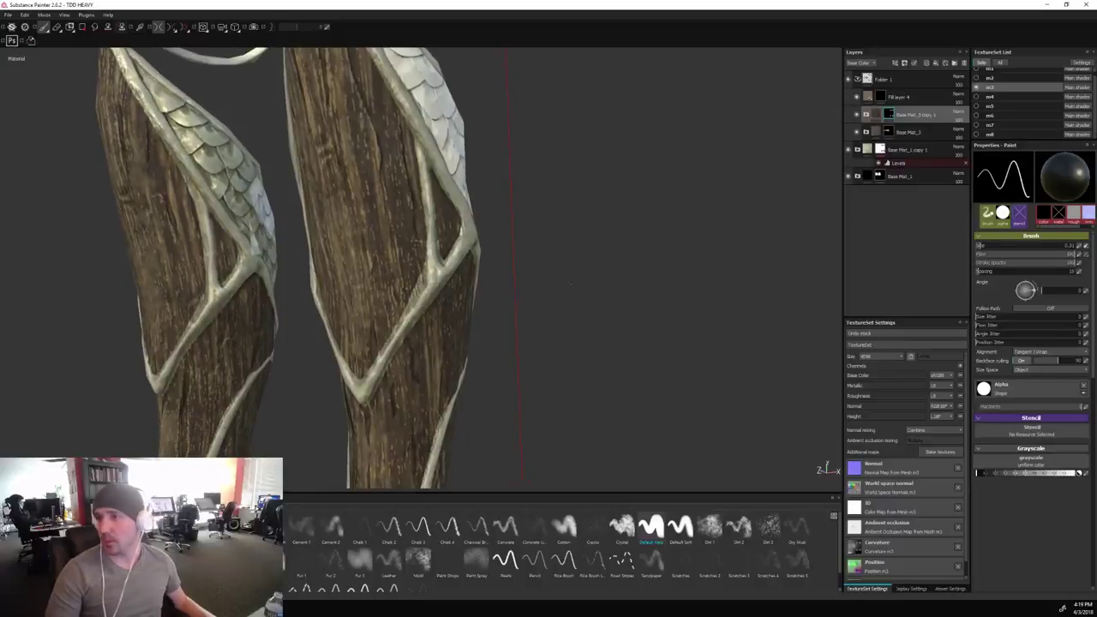
click(909, 150)
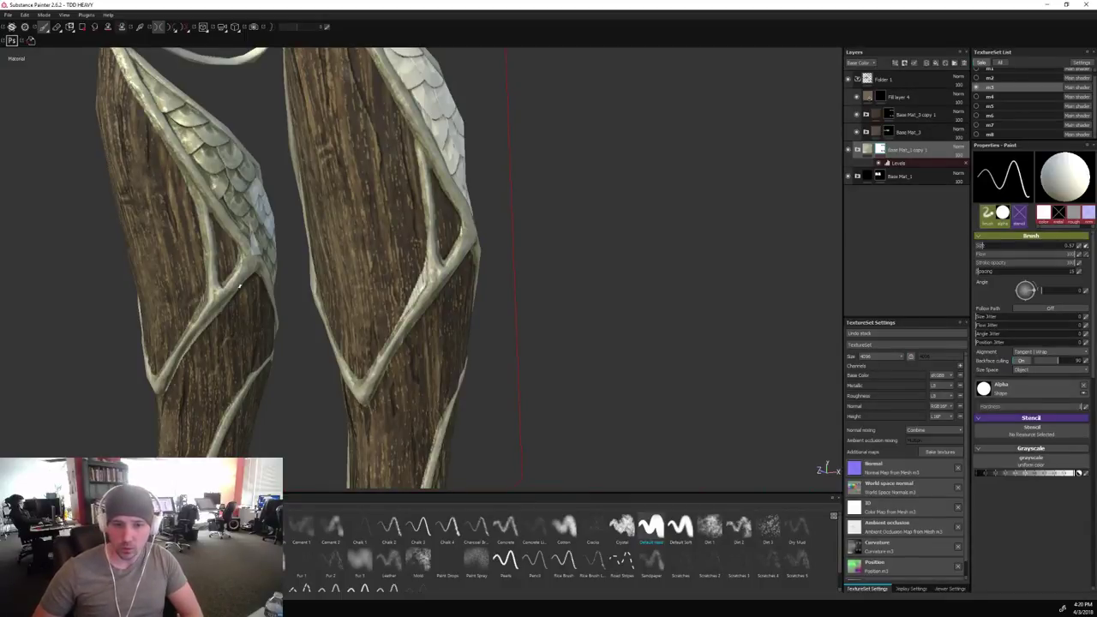
alt+drag(636, 344, 608, 359)
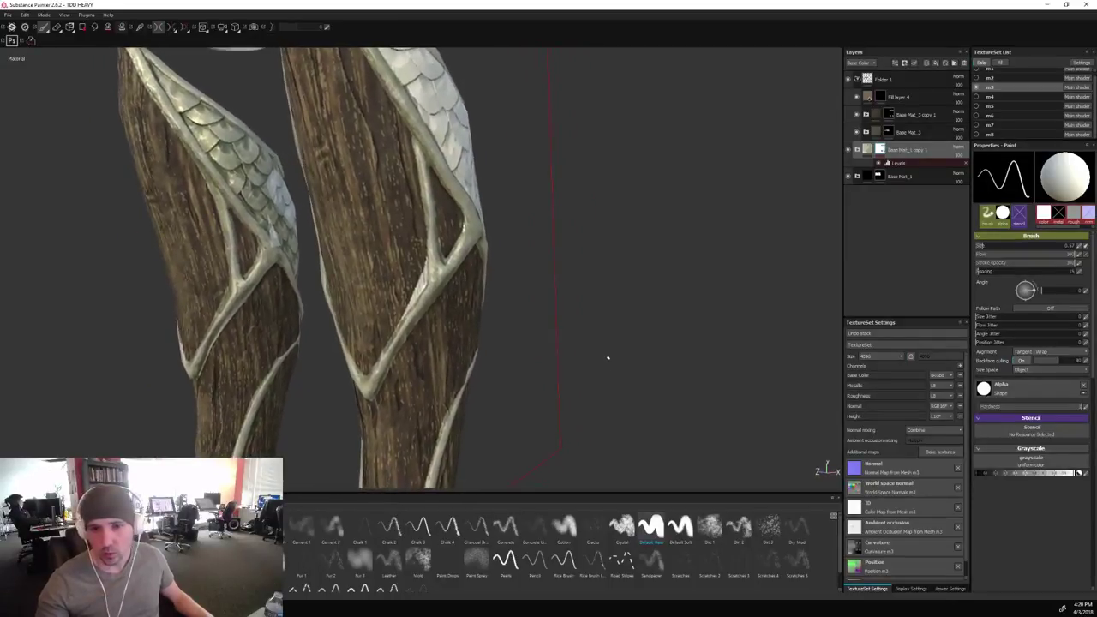
key(x)
click(269, 241)
key(l)
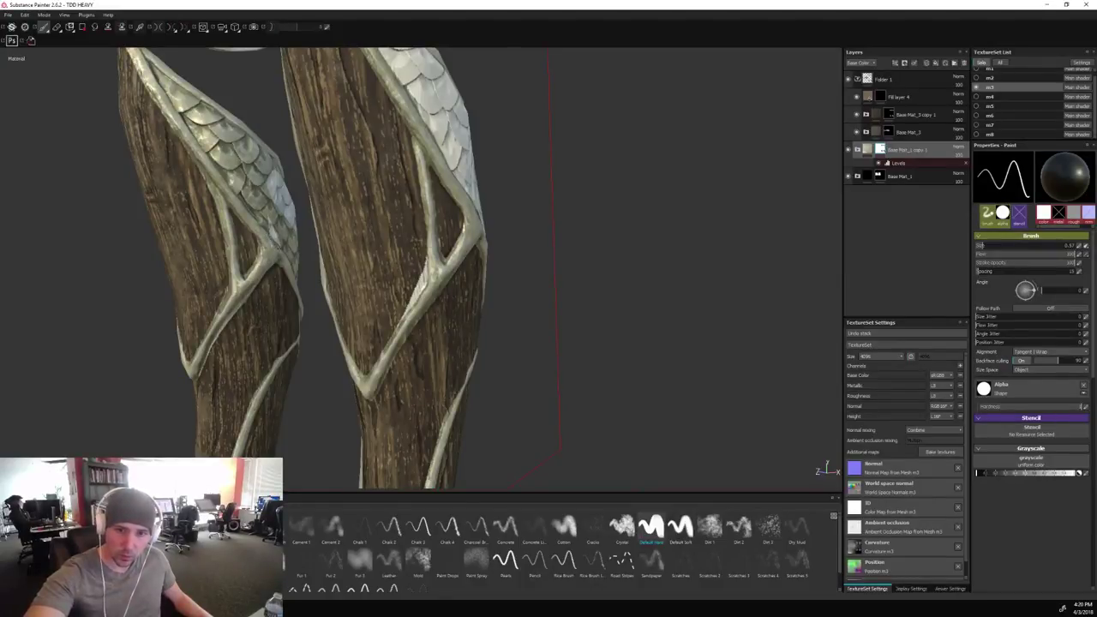
Swap the mask colour, toggle symmetry and paint the Base Mat_1 copy 1 mask along the shin guards' outer rims and lower V-shaped ribs.
mouse_move(372, 215)
alt+mouse_down()
mouse_move(674, 317)
mouse_move(726, 319)
mouse_move(739, 307)
alt+mouse_up()
key(x)
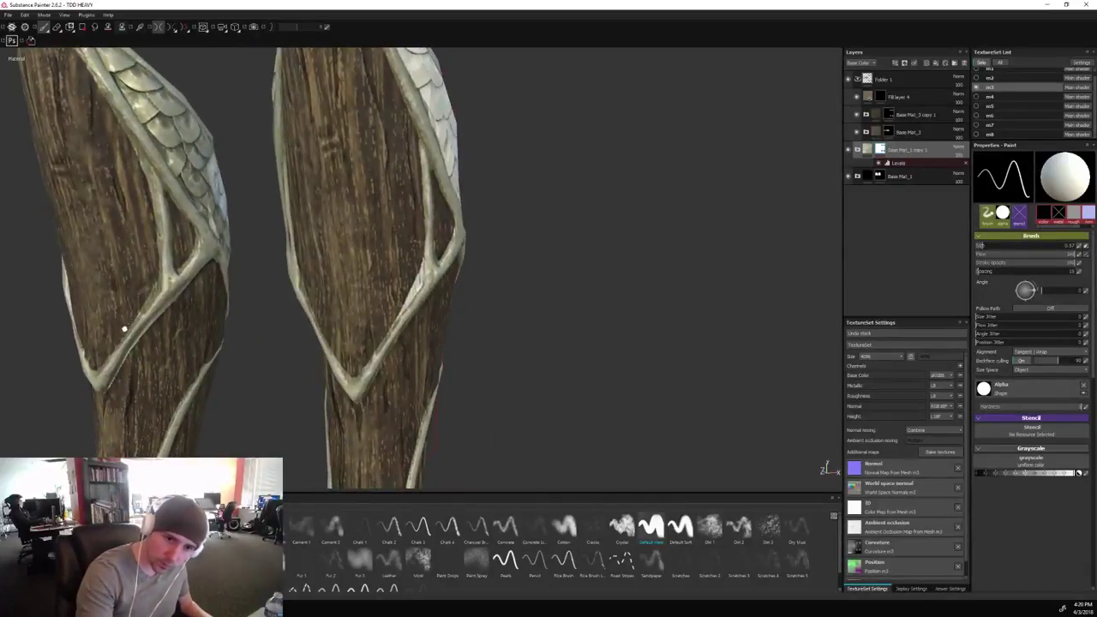
key(l)
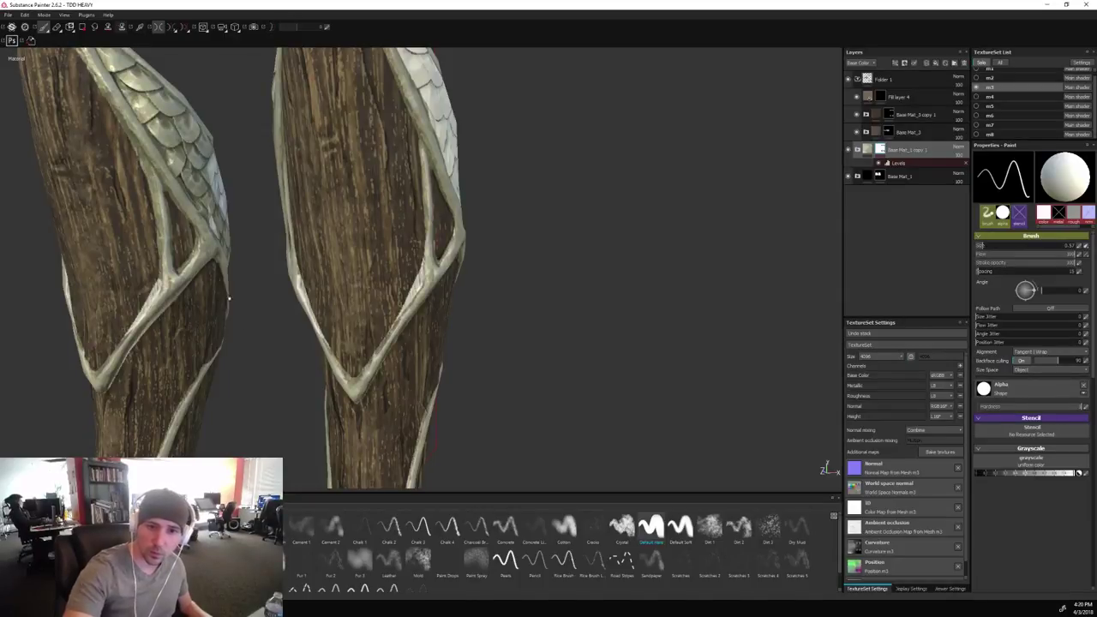
alt+drag(127, 314, 163, 264)
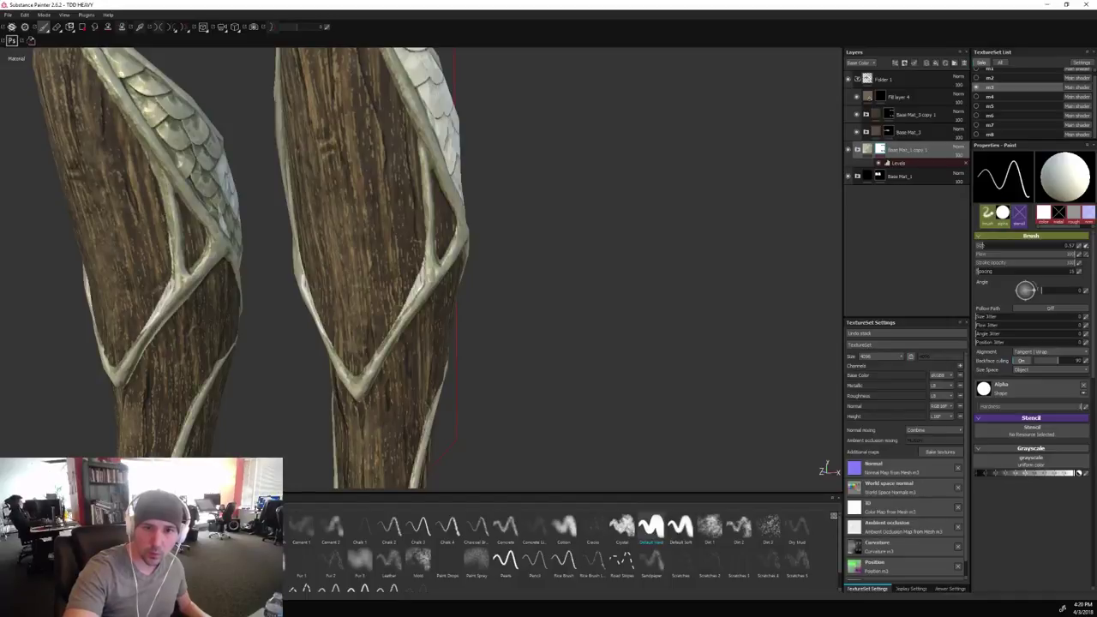
Trim the wood along the shin guards' diagonal ribs on the mask of the Base Mat copy beneath Fill layer 4.
mouse_move(283, 404)
alt+mouse_down()
mouse_move(262, 421)
mouse_move(297, 404)
alt+mouse_up()
click(915, 115)
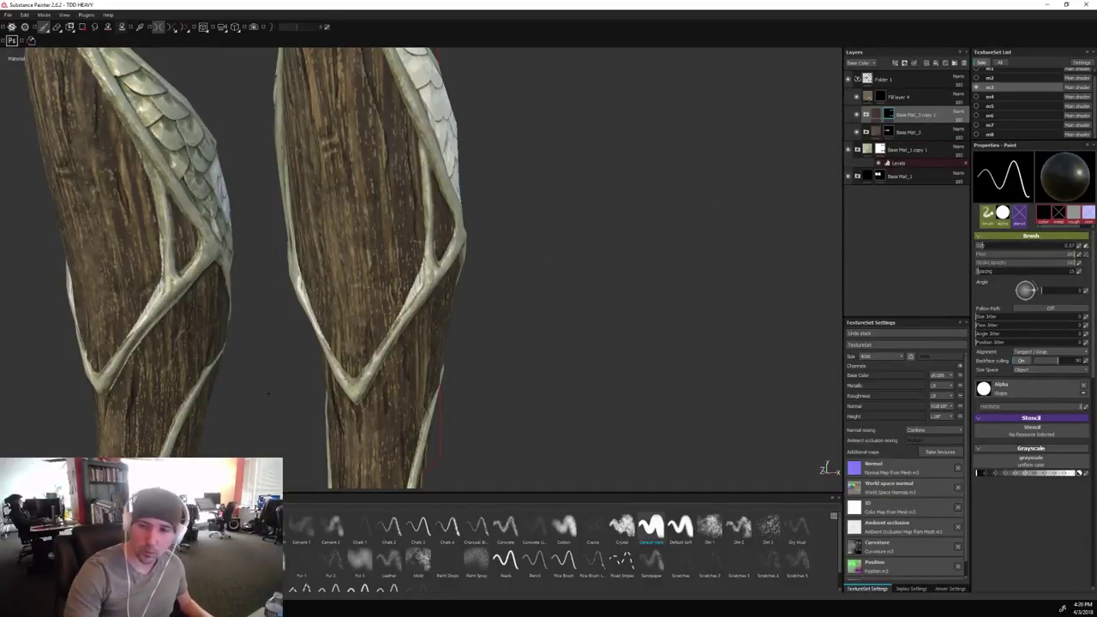
alt+drag(589, 329, 418, 281)
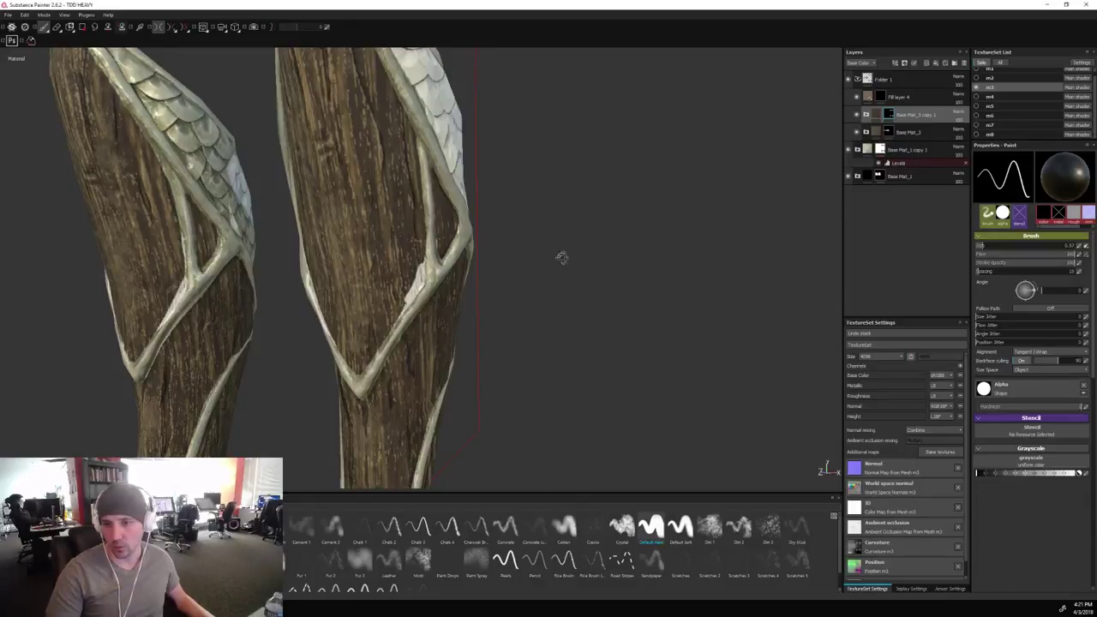
Collapse Folder 1 and bring all texture sets back into view to see the full armor from the front.
scroll(583, 255, down, 10)
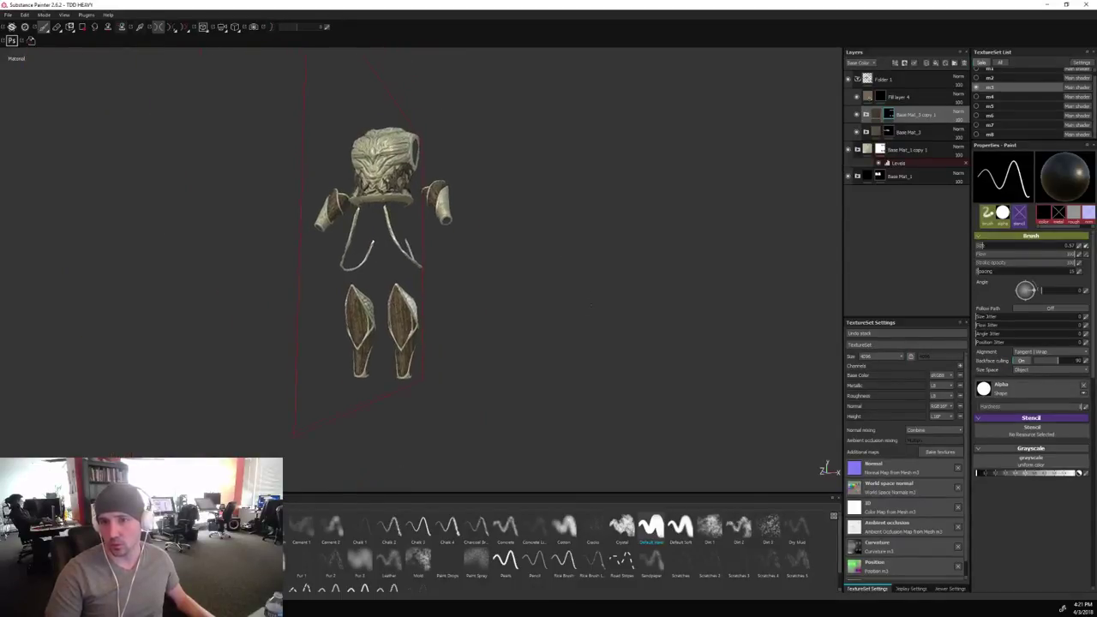
alt+drag(591, 305, 636, 306)
scroll(614, 285, up, 2)
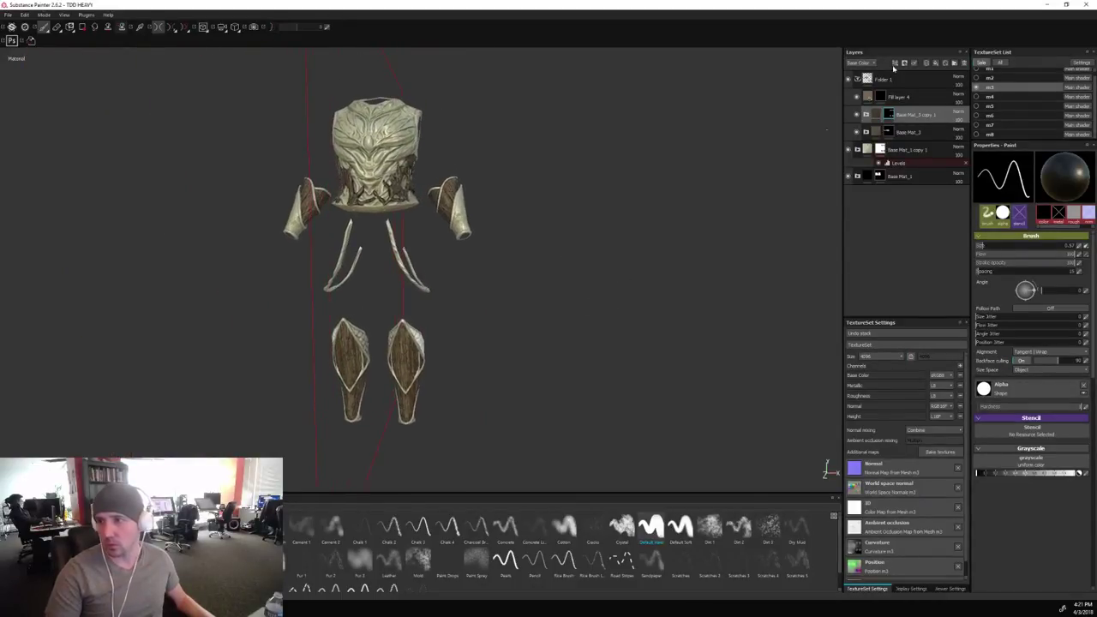
click(858, 79)
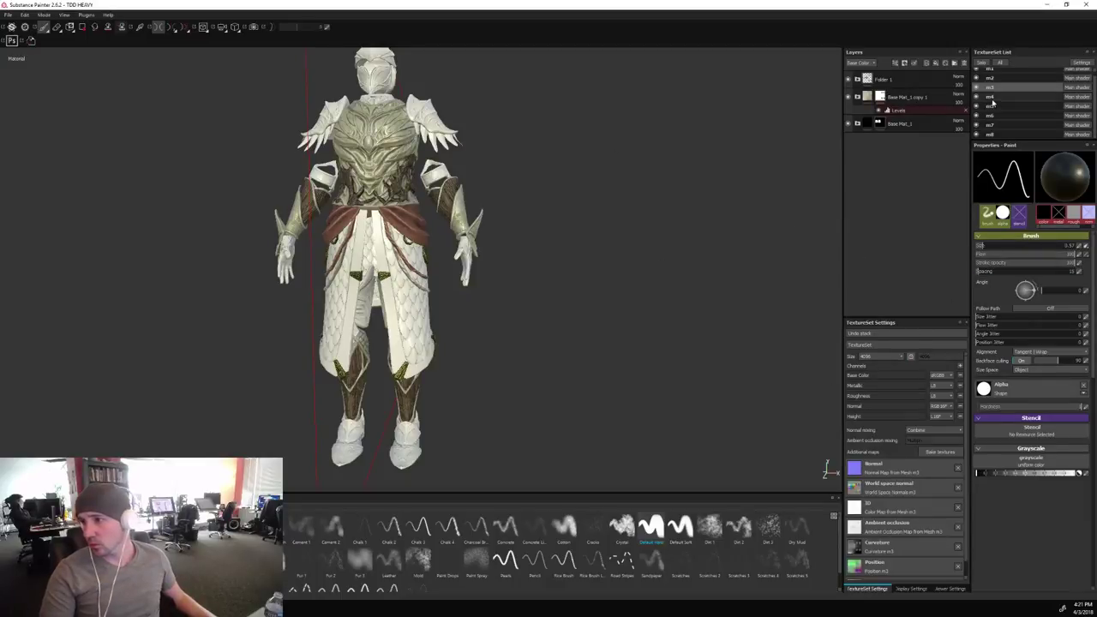
Reduce the m8 texture set's size to 256.
click(990, 134)
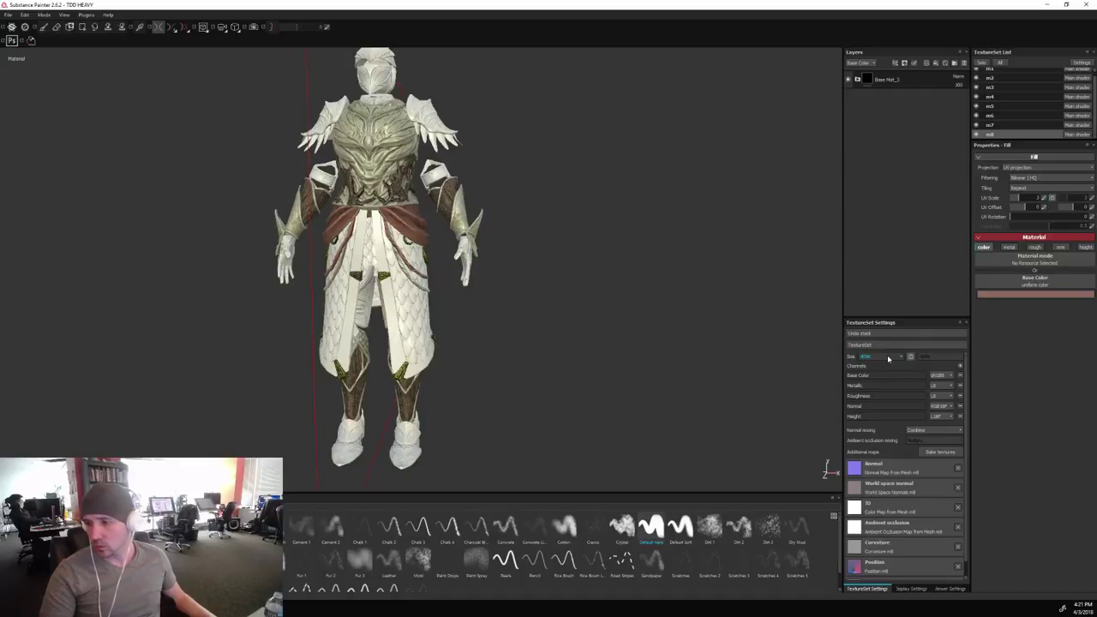
click(888, 359)
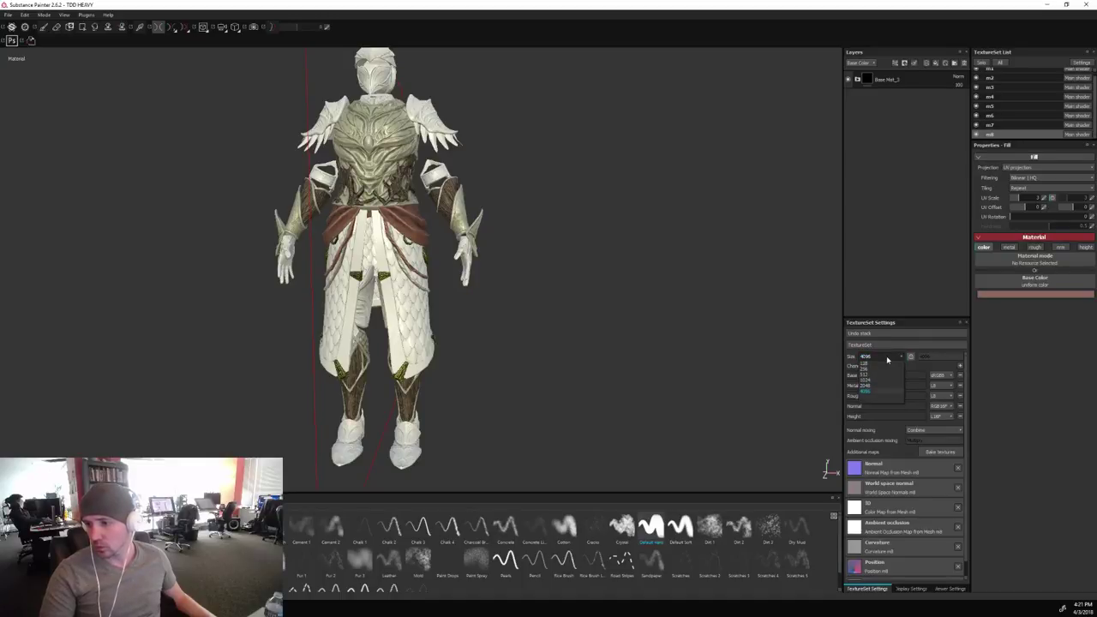
click(641, 278)
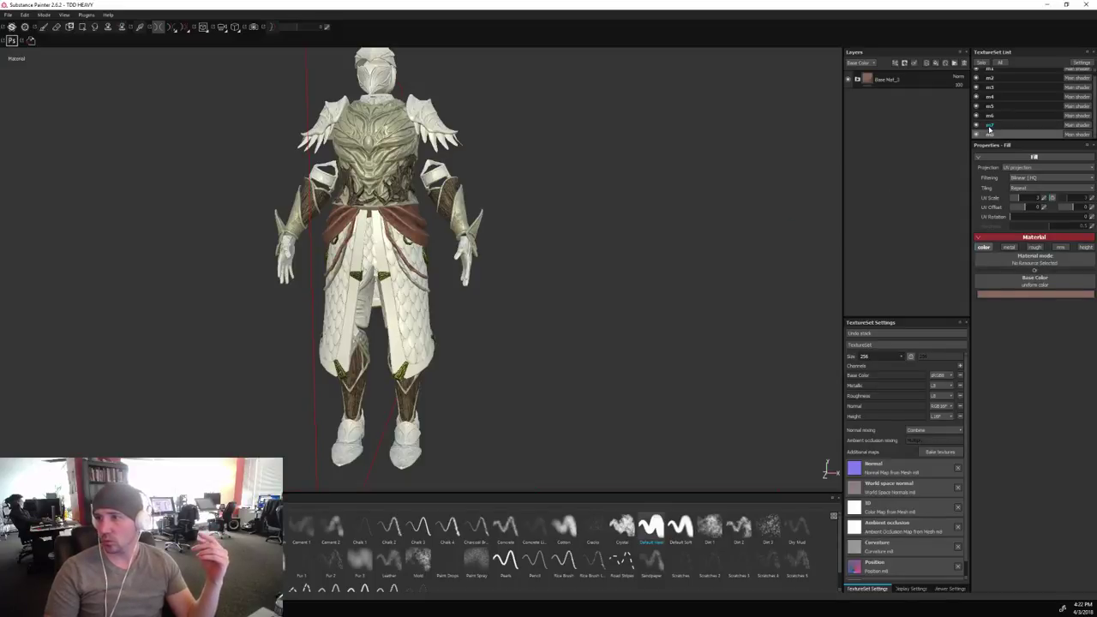
Reduce the m7 texture set's size to 256.
click(989, 126)
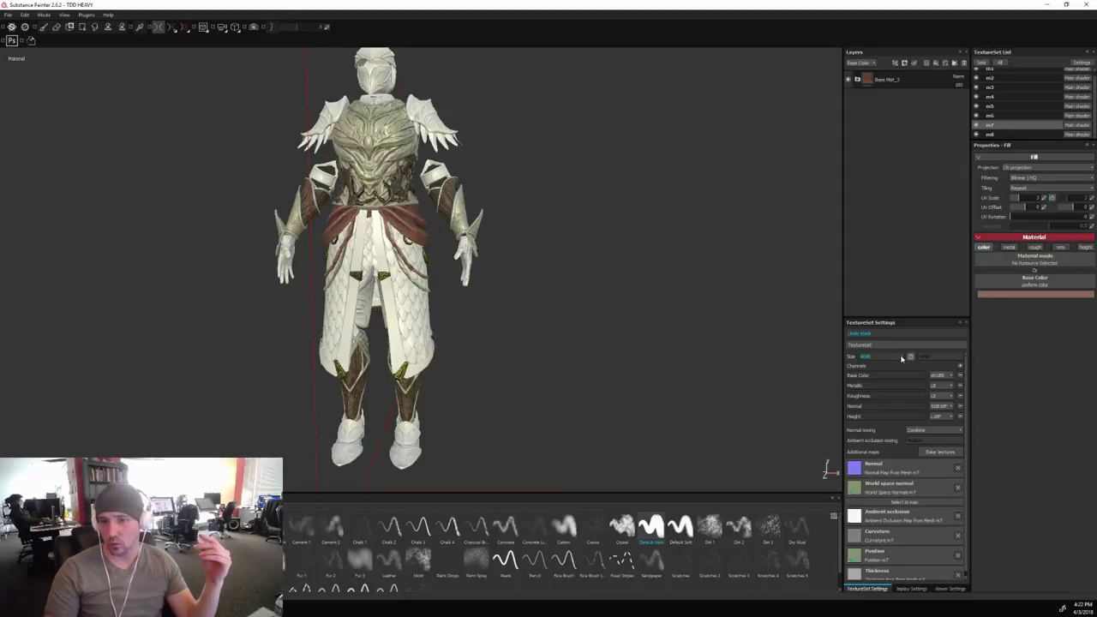
click(901, 358)
click(888, 370)
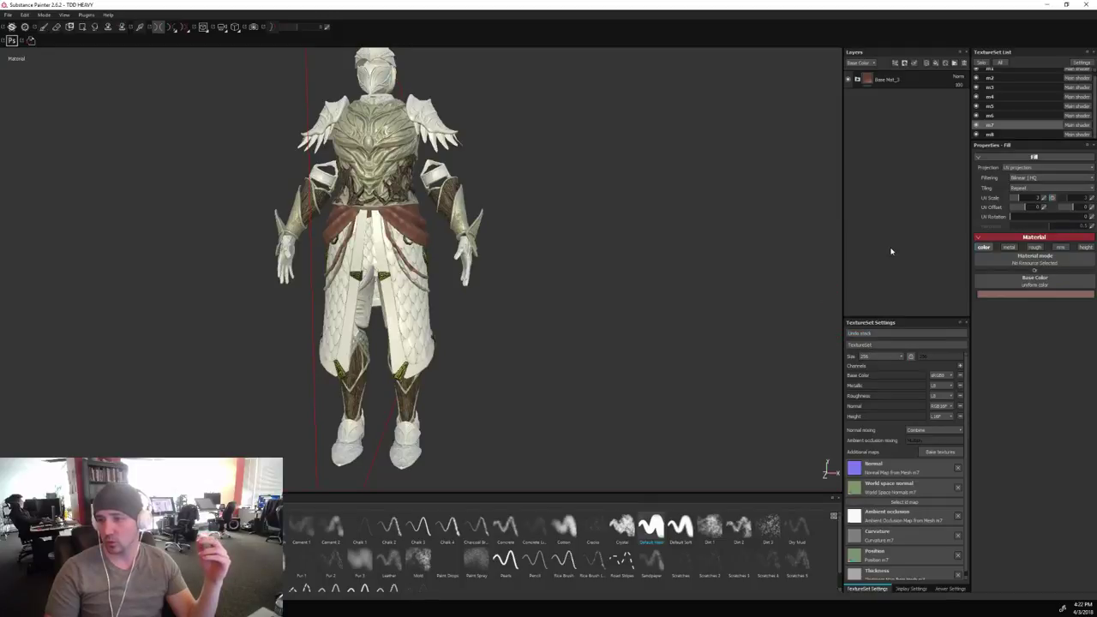
Isolate the m6 texture set briefly to identify its parts, restore the full view and set its size to 256.
click(990, 117)
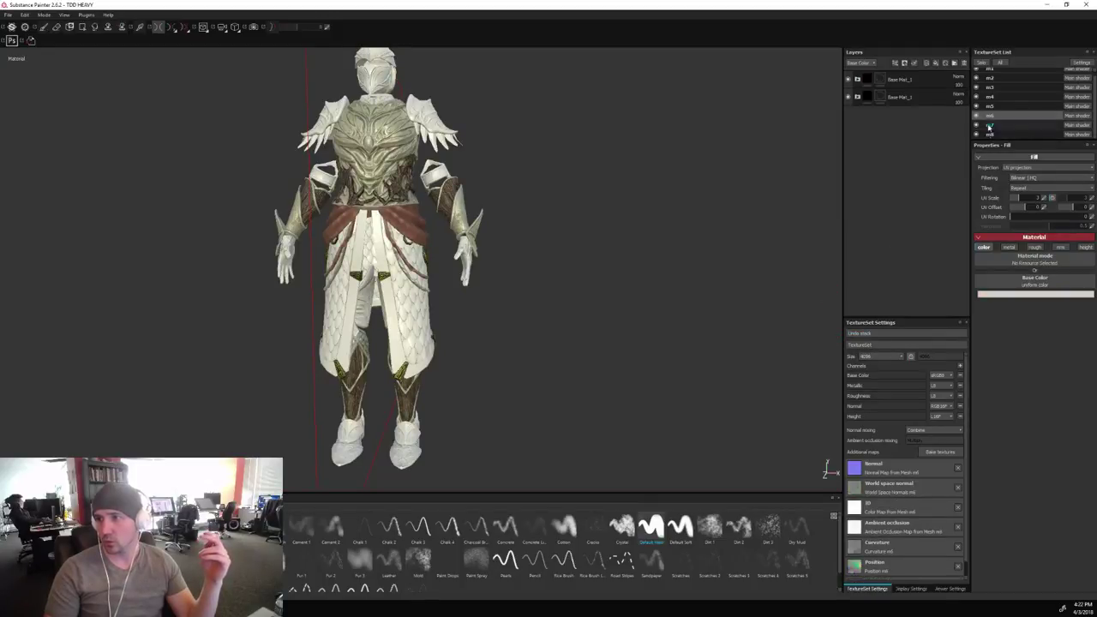
click(986, 63)
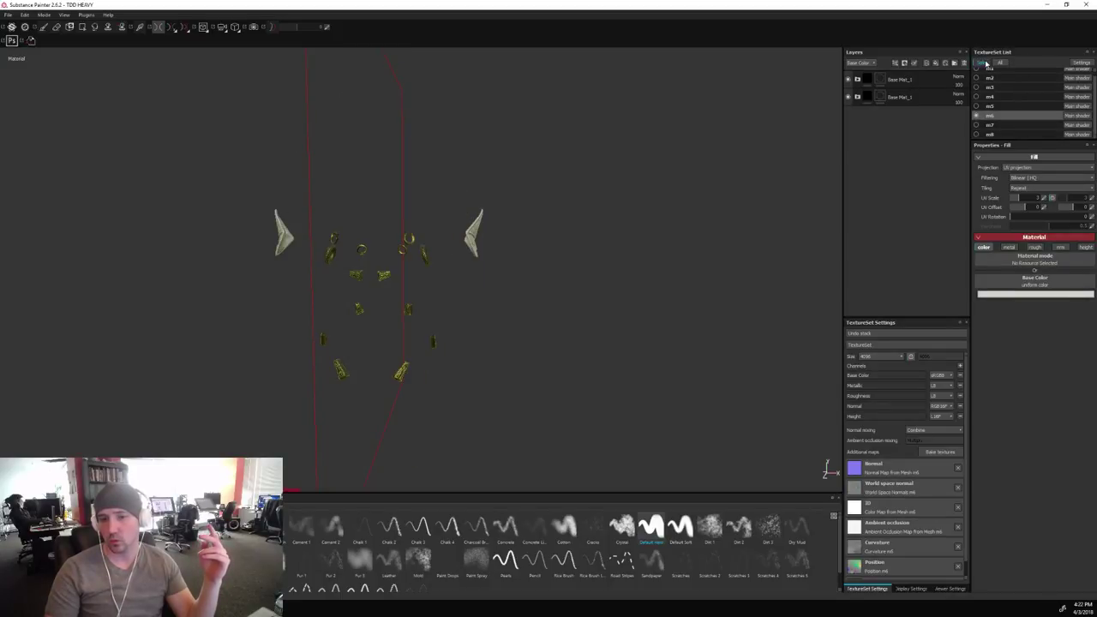
click(986, 63)
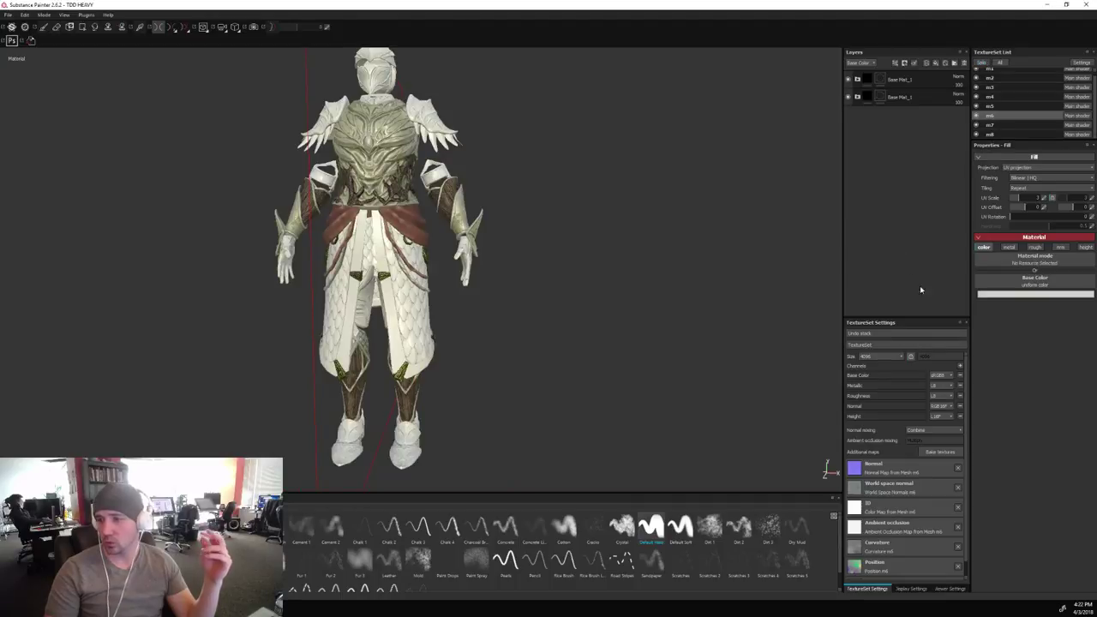
click(883, 356)
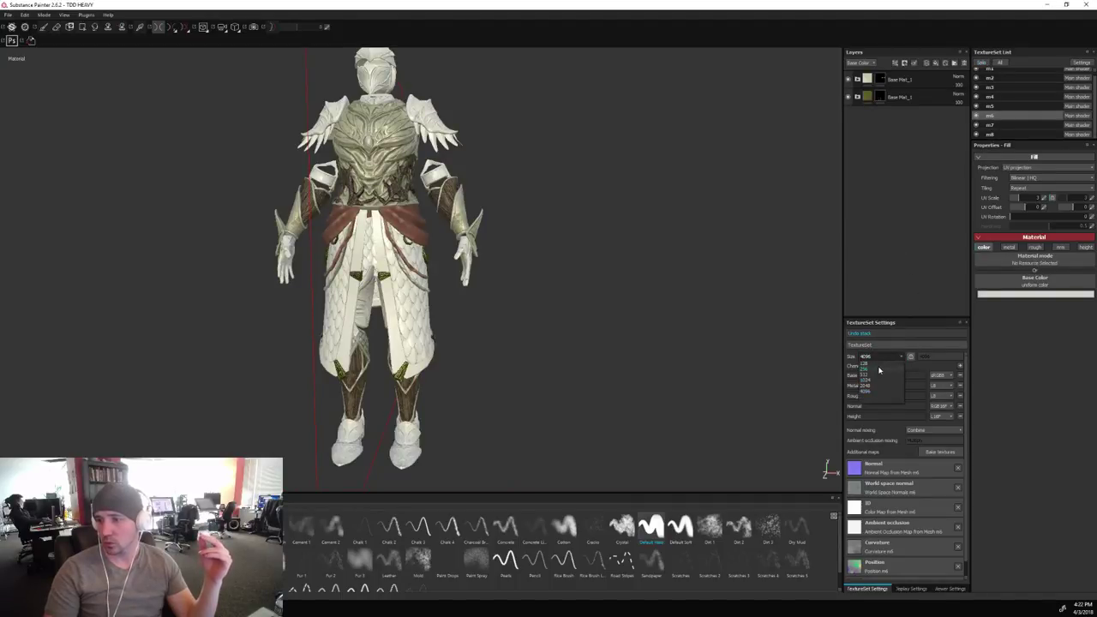
key(Escape)
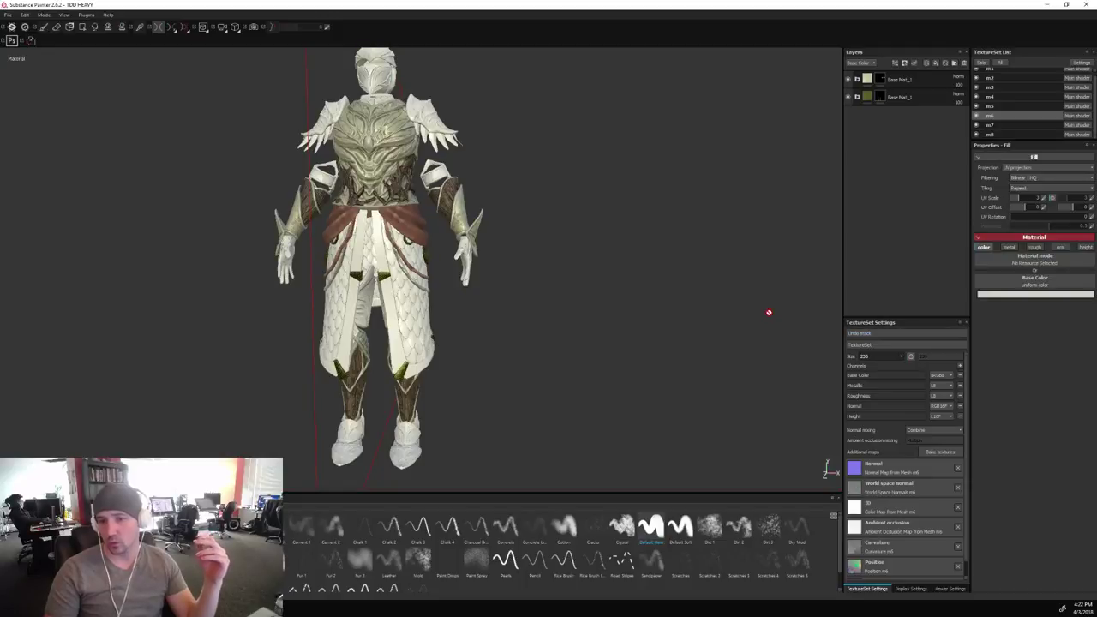
Identify the m5 texture set's parts by briefly hiding them and reduce its size to 256.
click(976, 106)
click(976, 106)
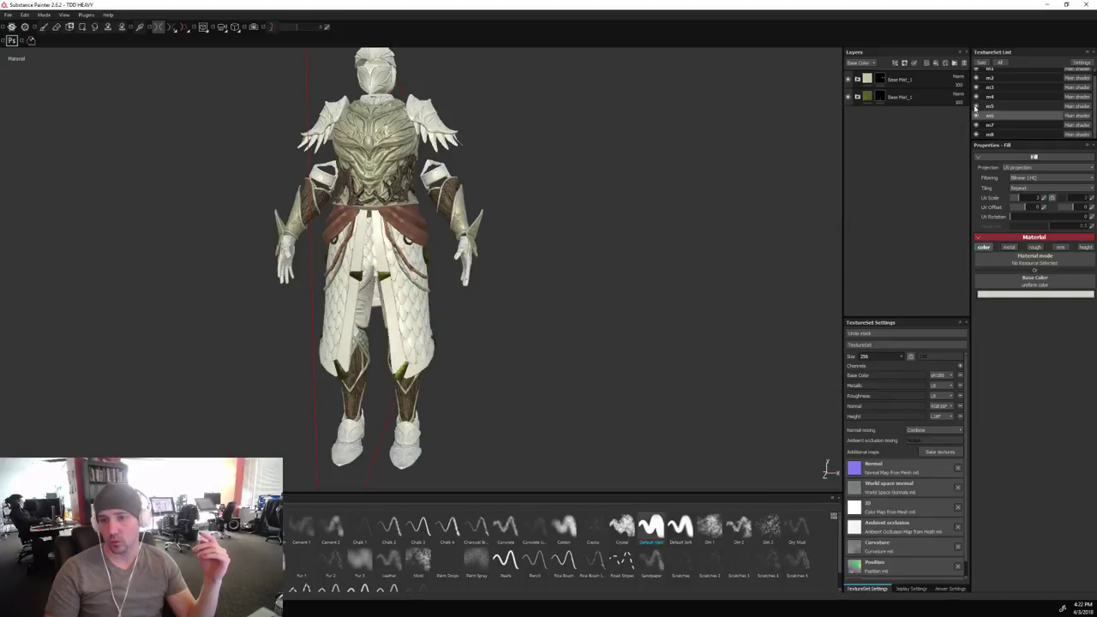
click(991, 106)
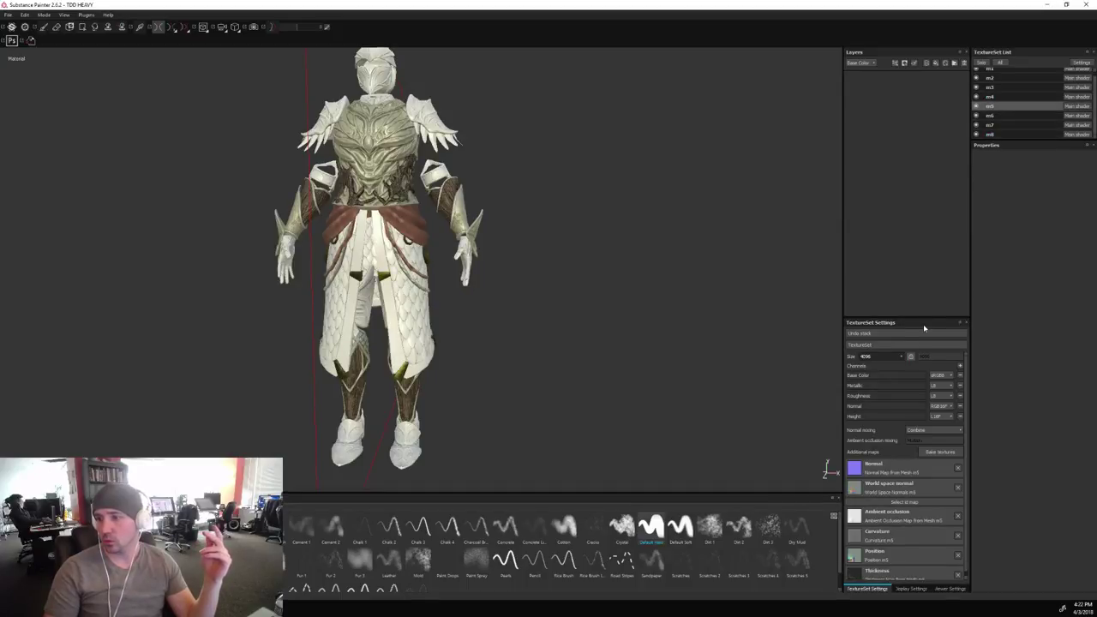
click(898, 357)
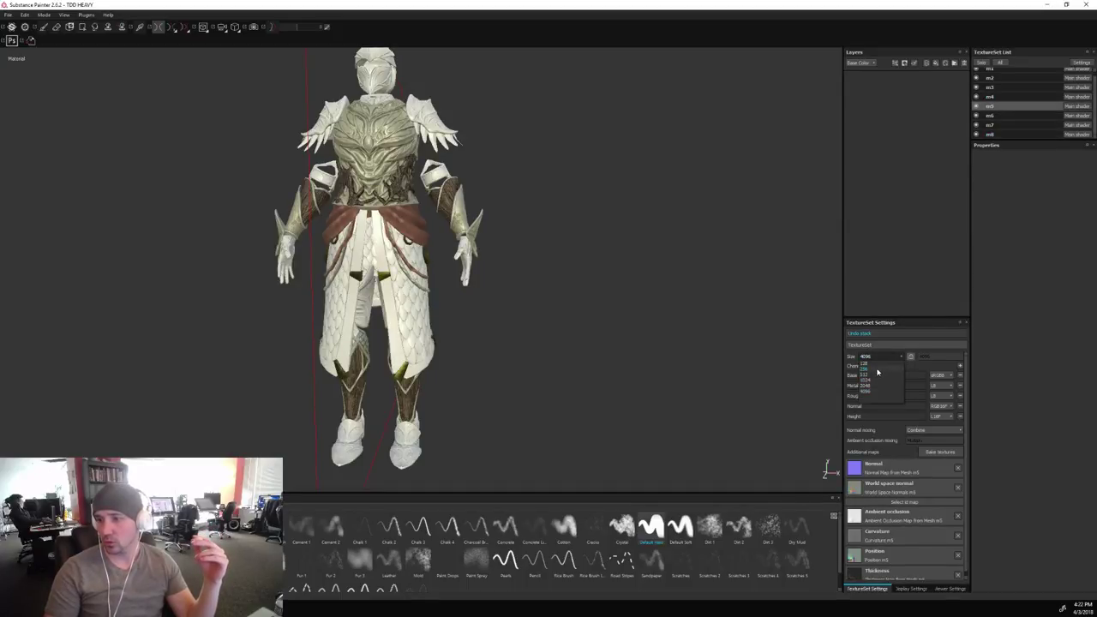
click(878, 372)
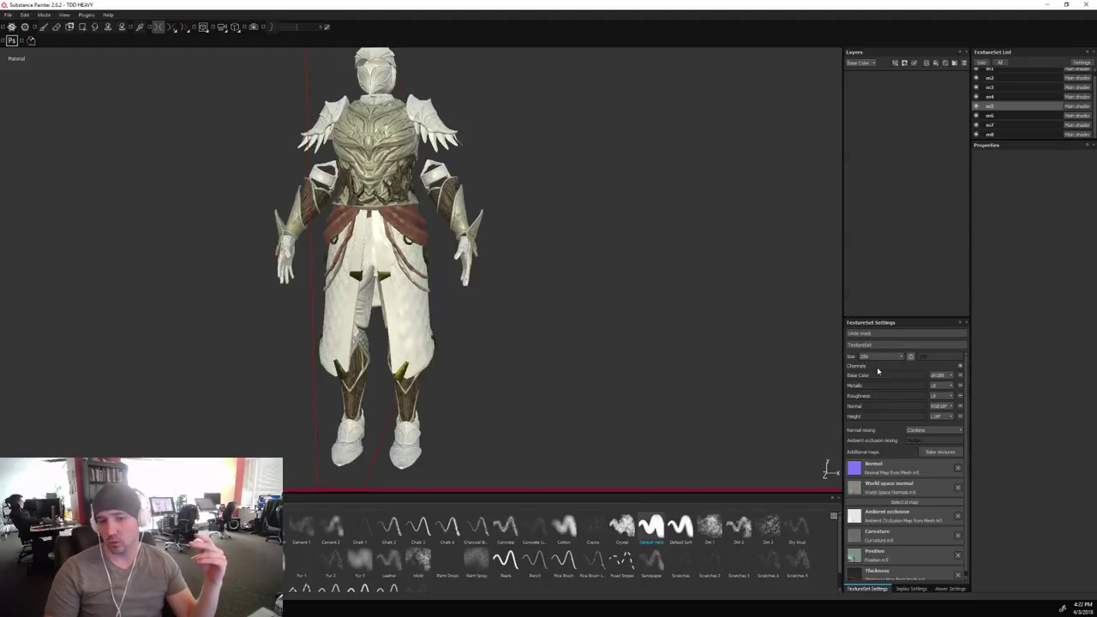
Check which parts belong to the m4 texture set and lower its size to 256.
click(978, 98)
click(978, 98)
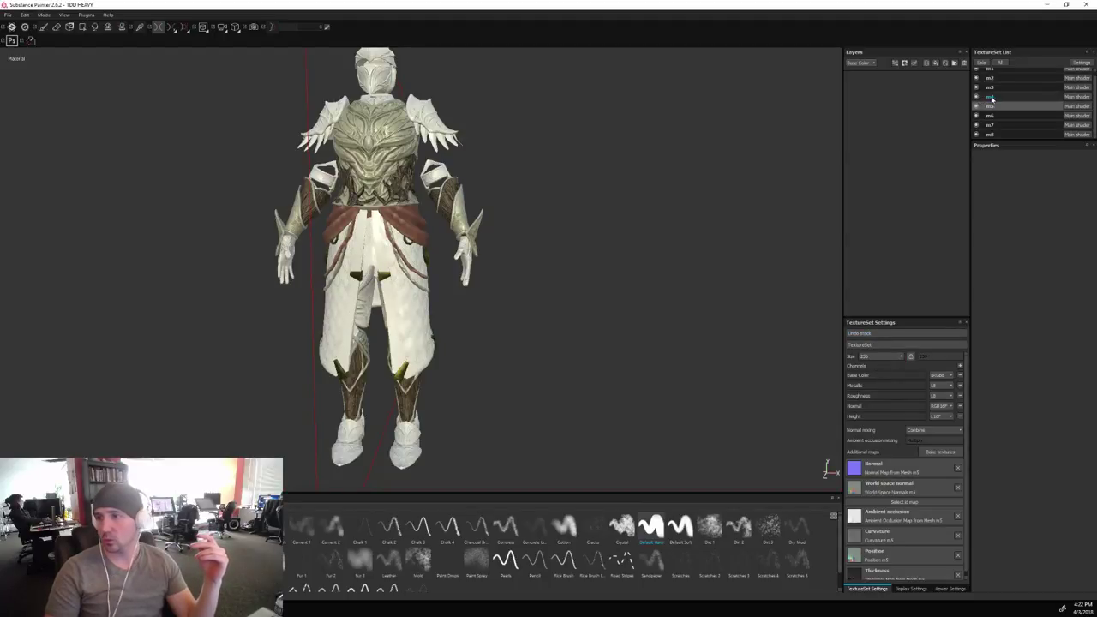
click(989, 97)
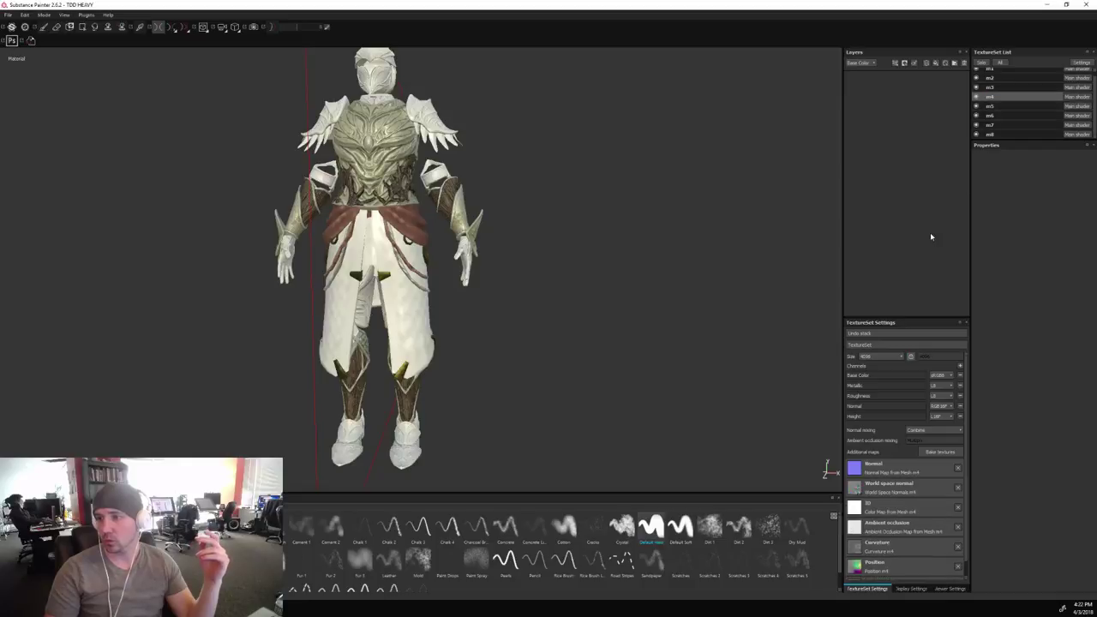
click(886, 357)
click(879, 270)
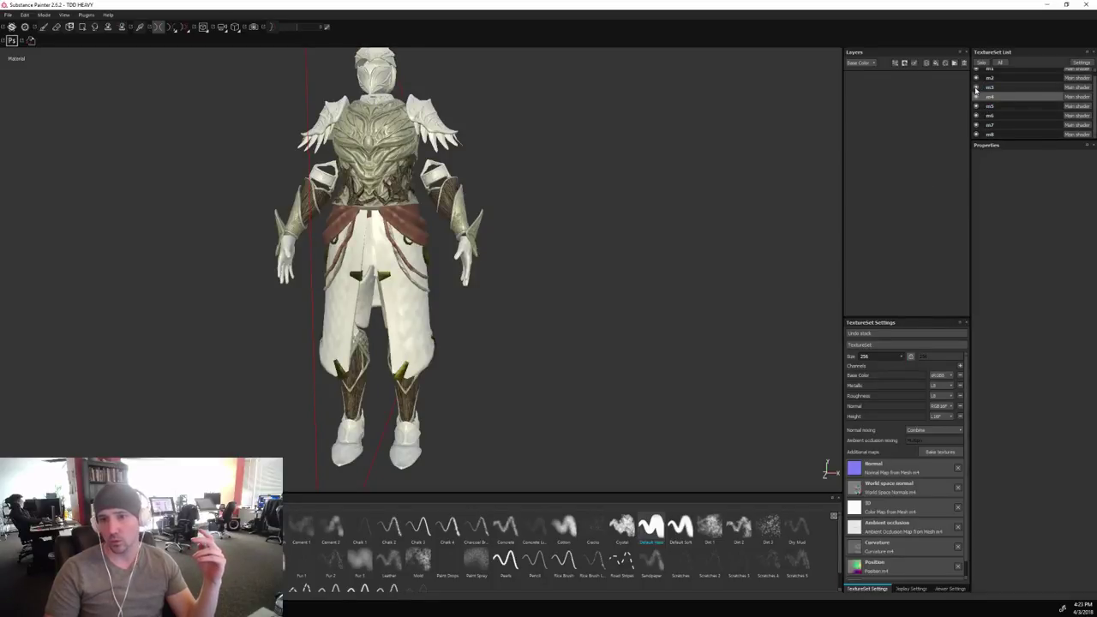
Reduce the m2 texture set's size to 256.
scroll(990, 94, up, 1)
click(991, 82)
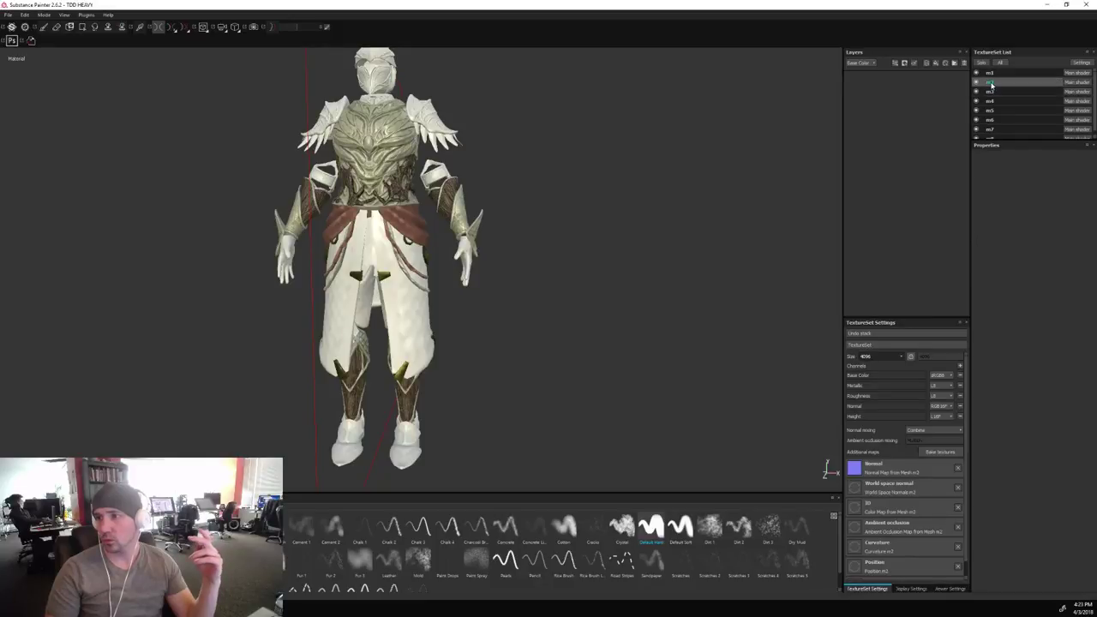
click(898, 355)
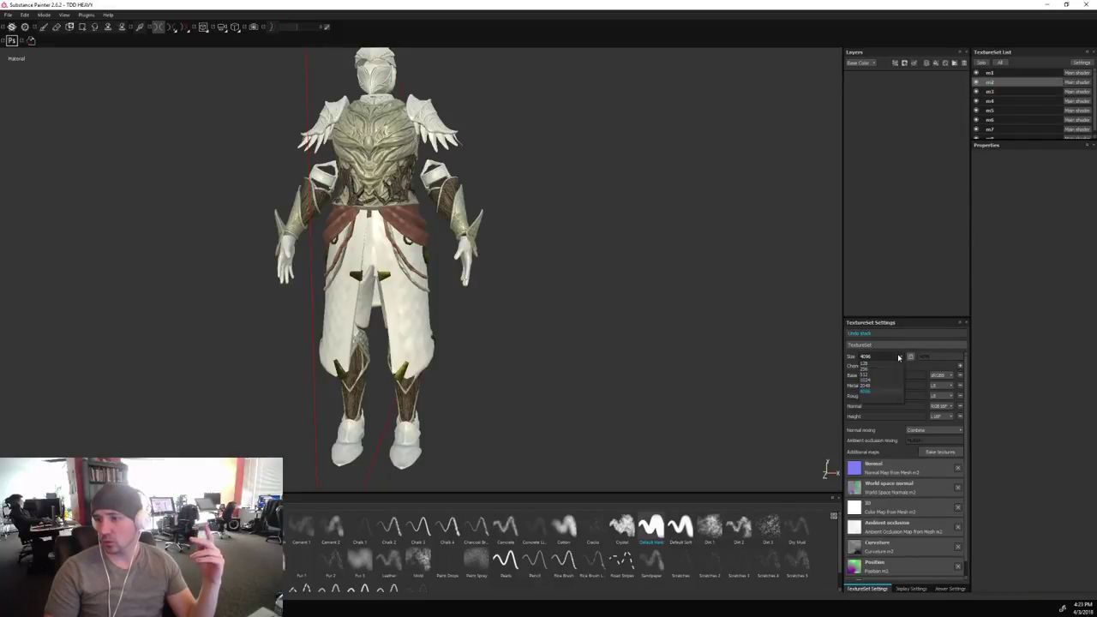
click(877, 370)
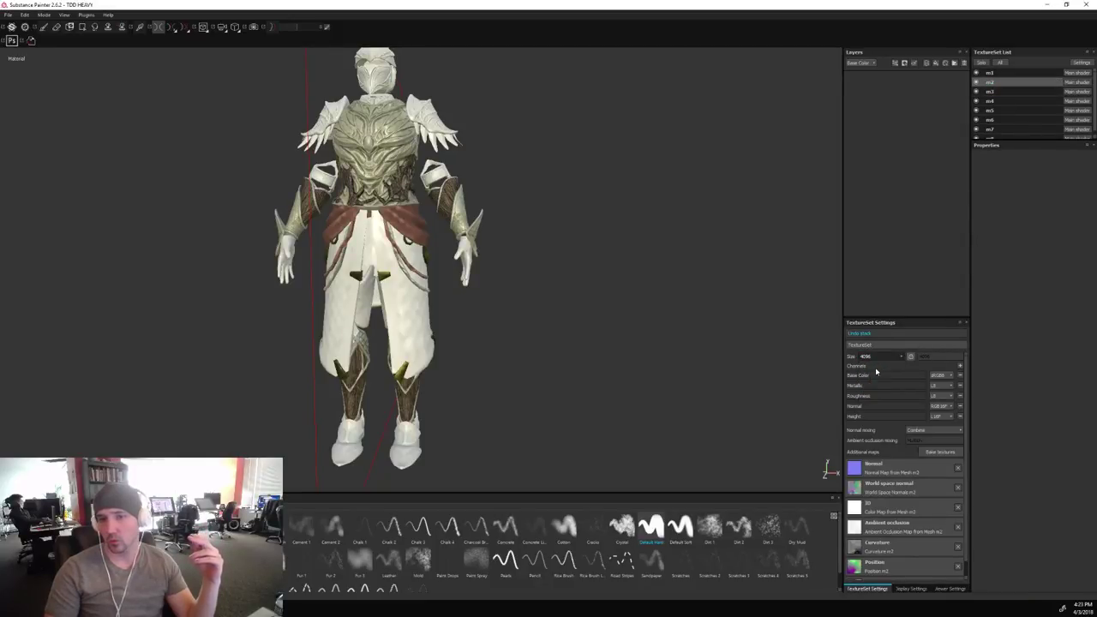
Reduce the m1 texture set's size to 256.
click(990, 73)
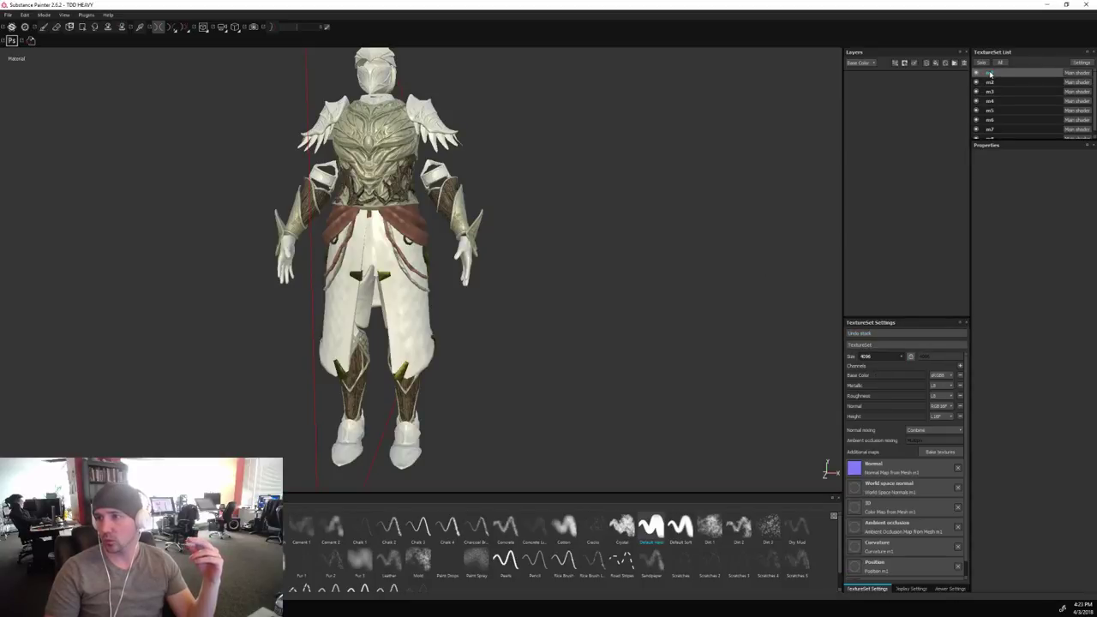
click(883, 358)
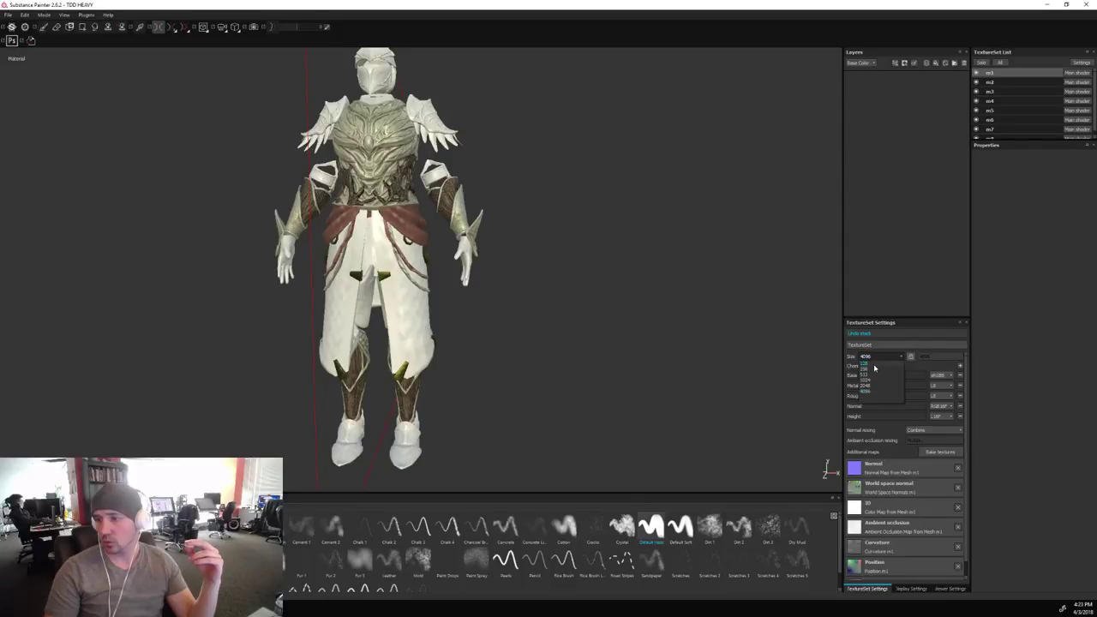
click(870, 370)
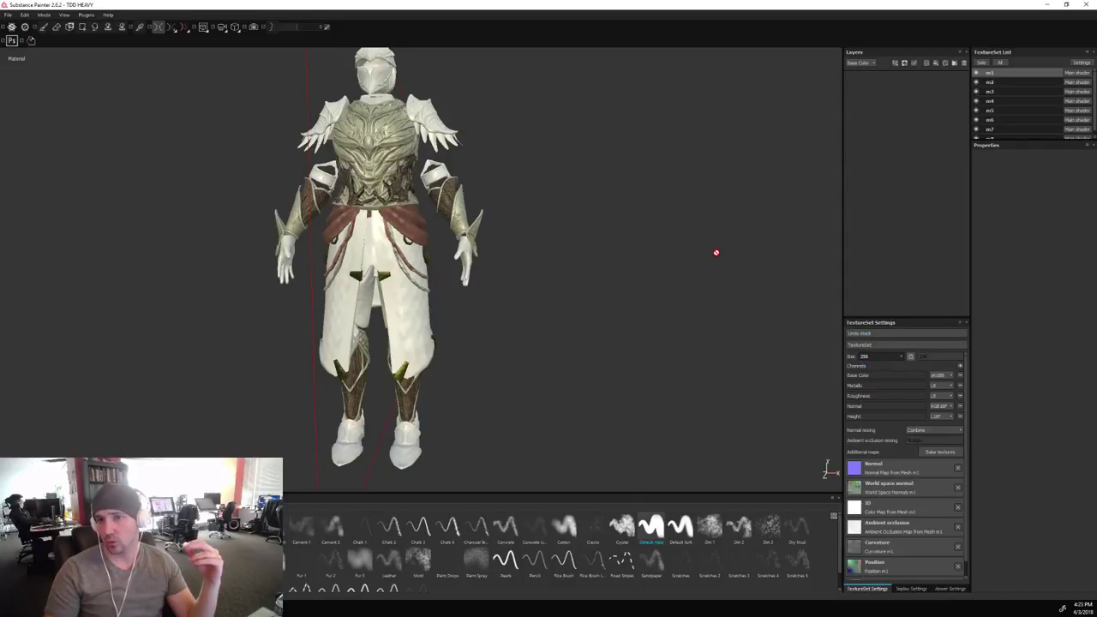
Isolate the m3 texture set to inspect its chest, bracer, strap and shin guard parts, and restore the full armor view.
click(981, 62)
click(982, 62)
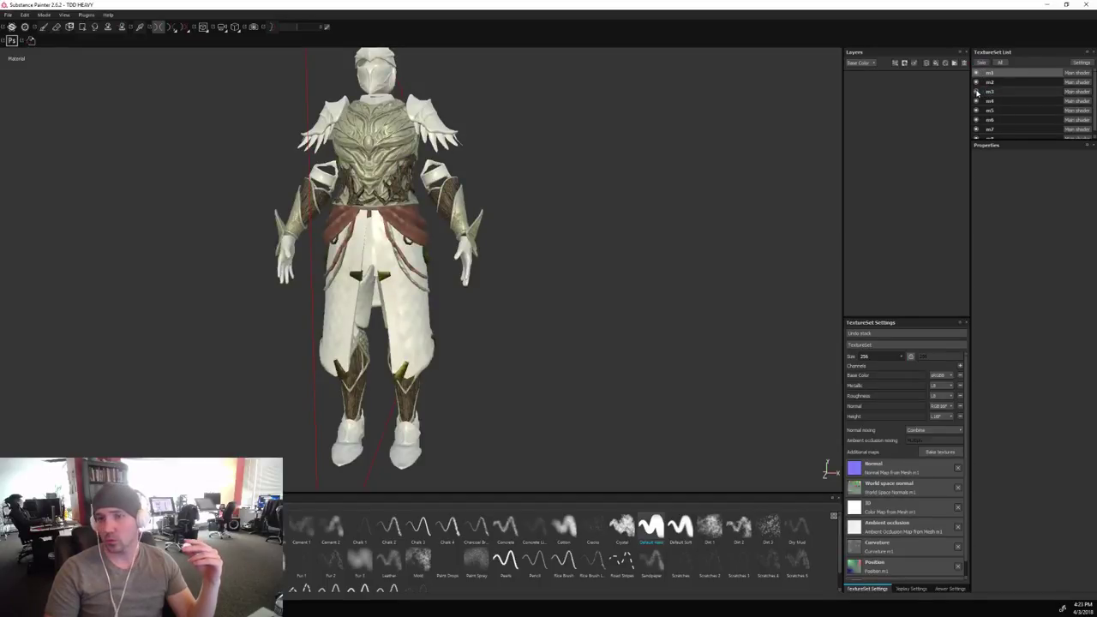
click(977, 92)
click(977, 92)
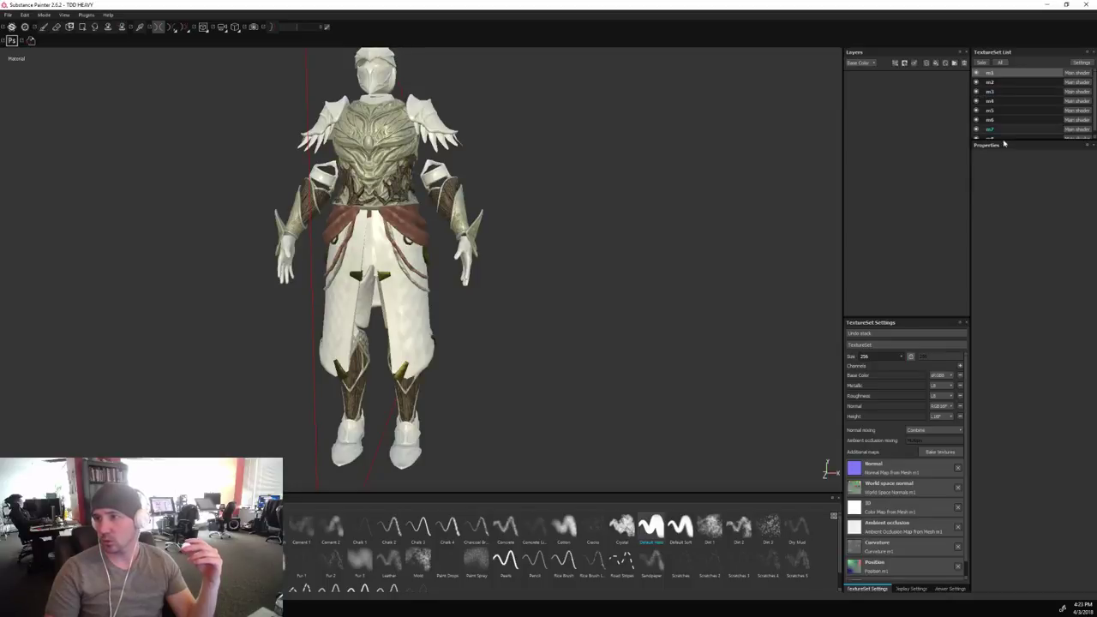
click(999, 92)
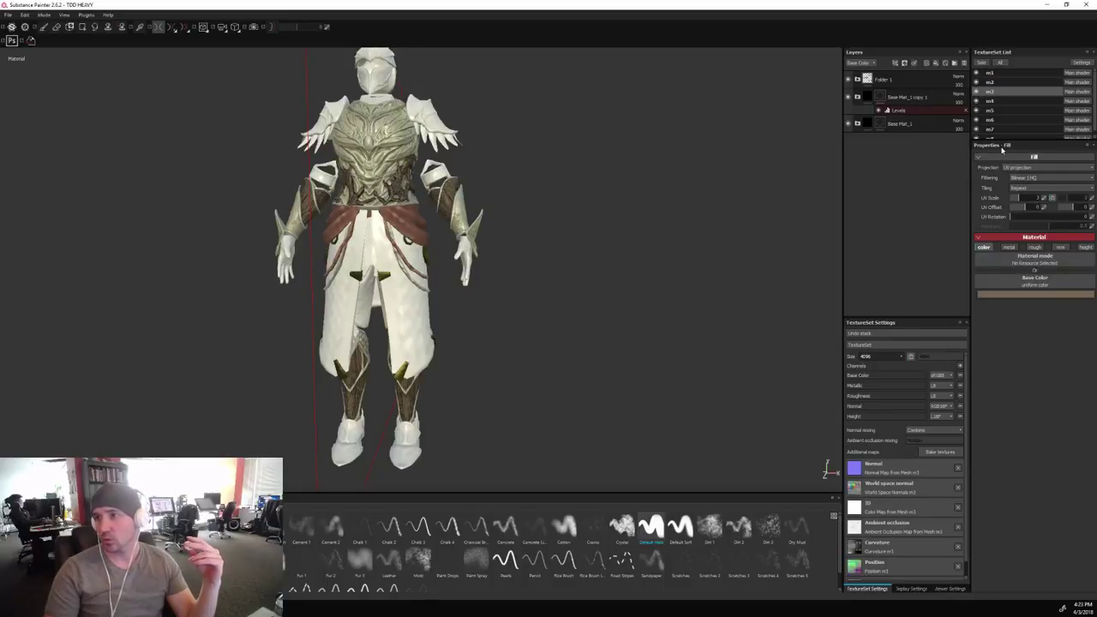
click(982, 63)
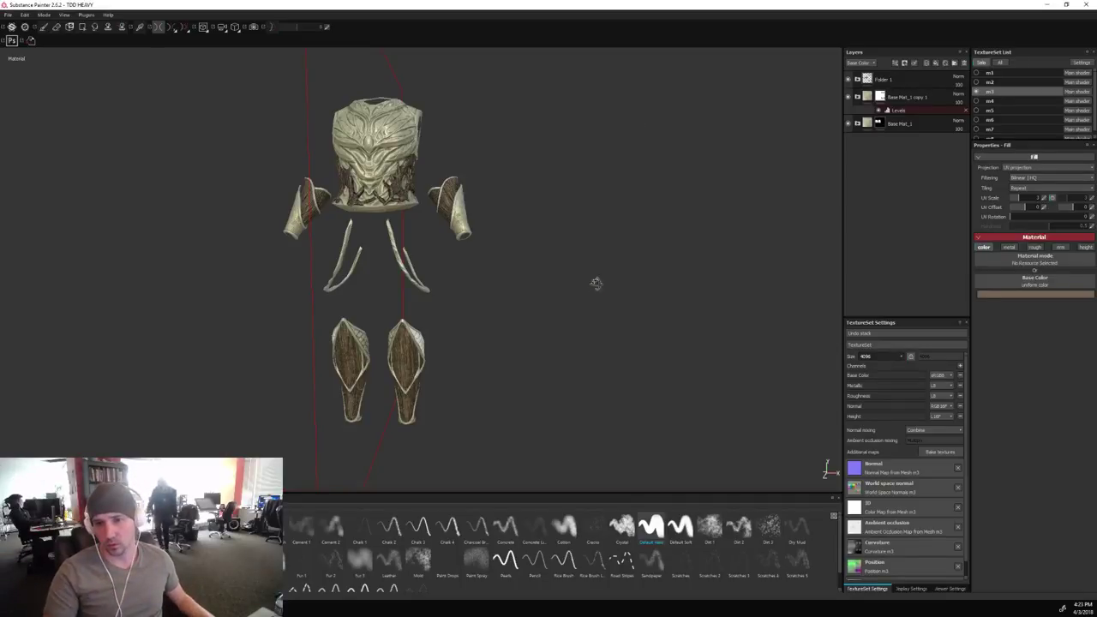
alt+drag(595, 284, 617, 282)
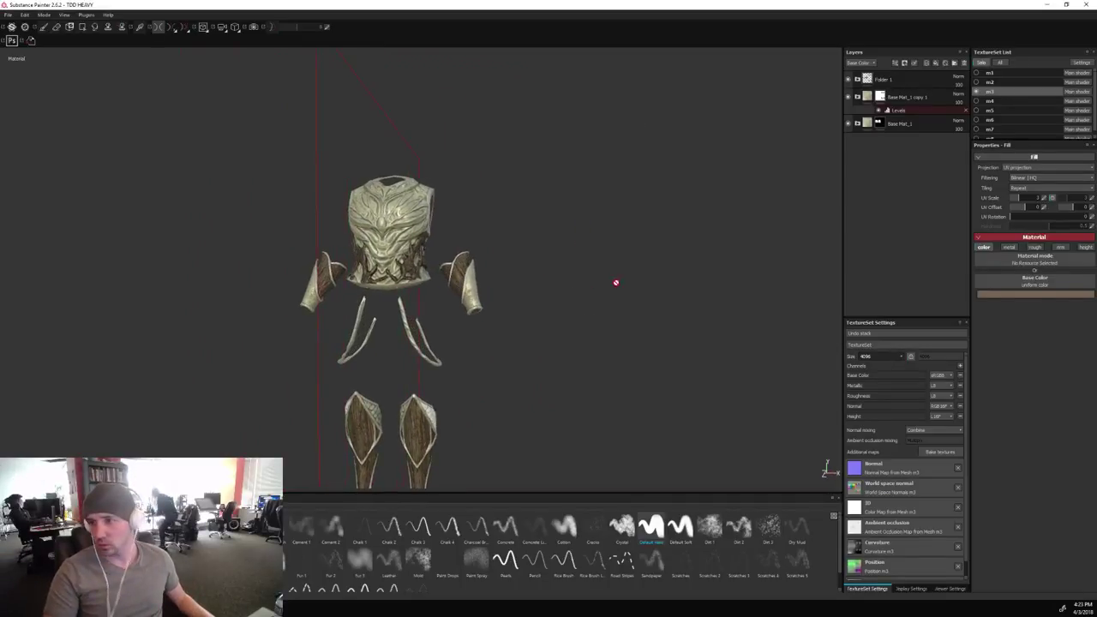
click(982, 63)
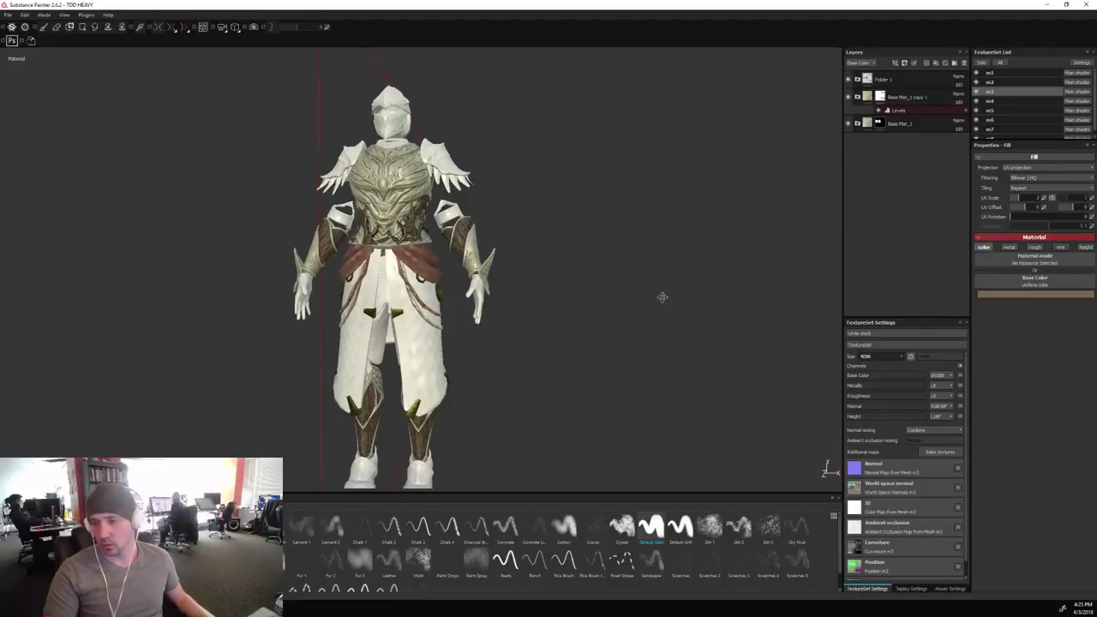
Copy the red-brown base material folder from the m7 texture set and paste it above Folder 1 in the isolated m3 set.
click(989, 129)
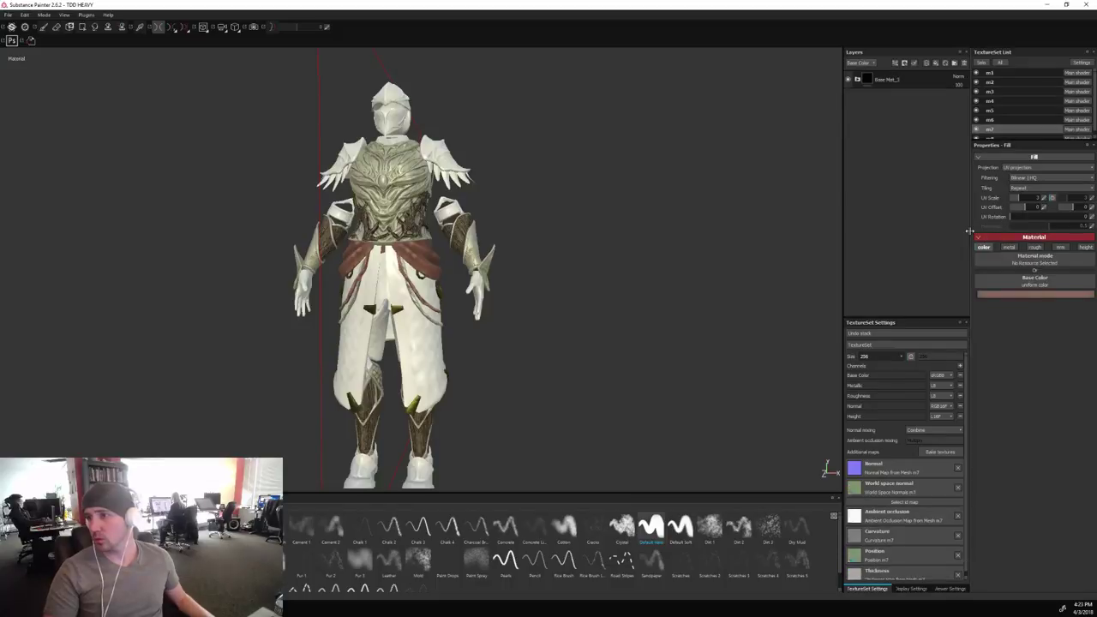
right_click(894, 85)
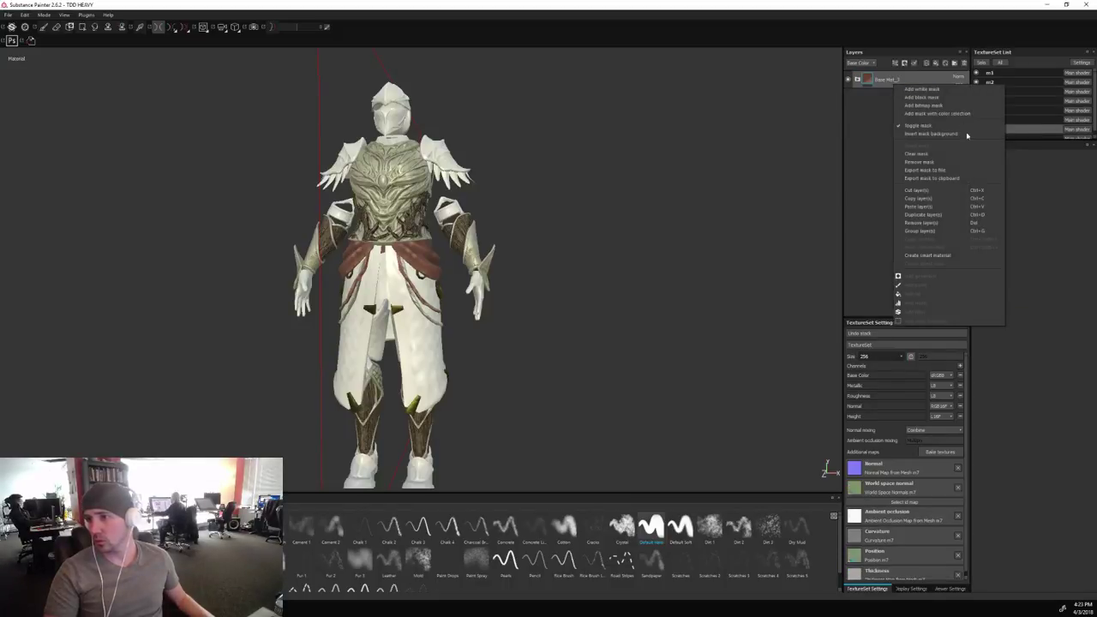
click(917, 199)
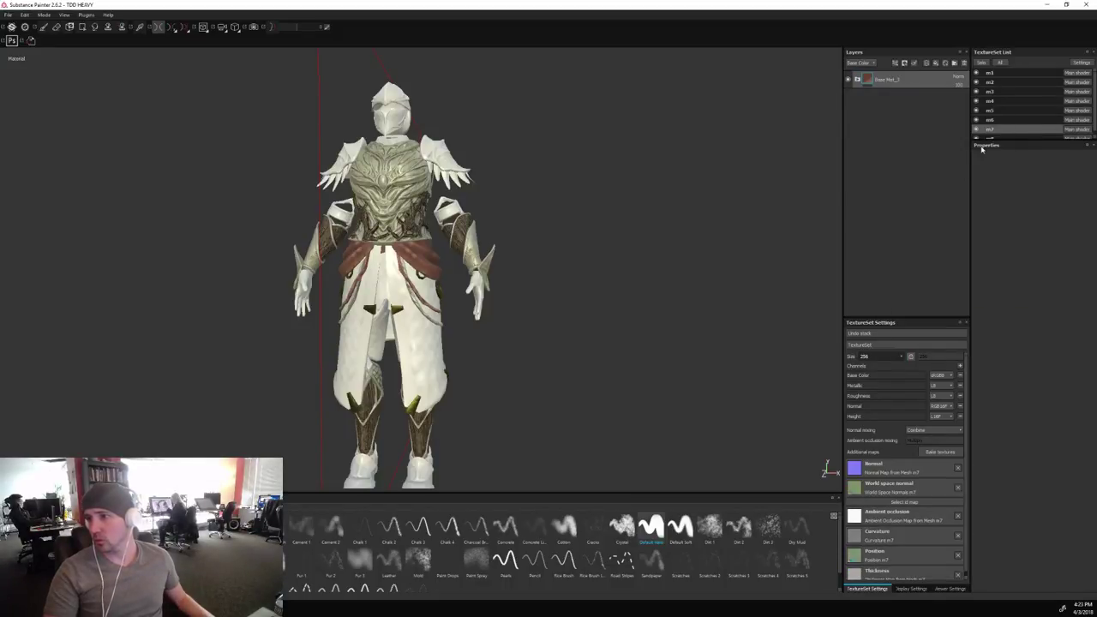
click(990, 91)
click(981, 63)
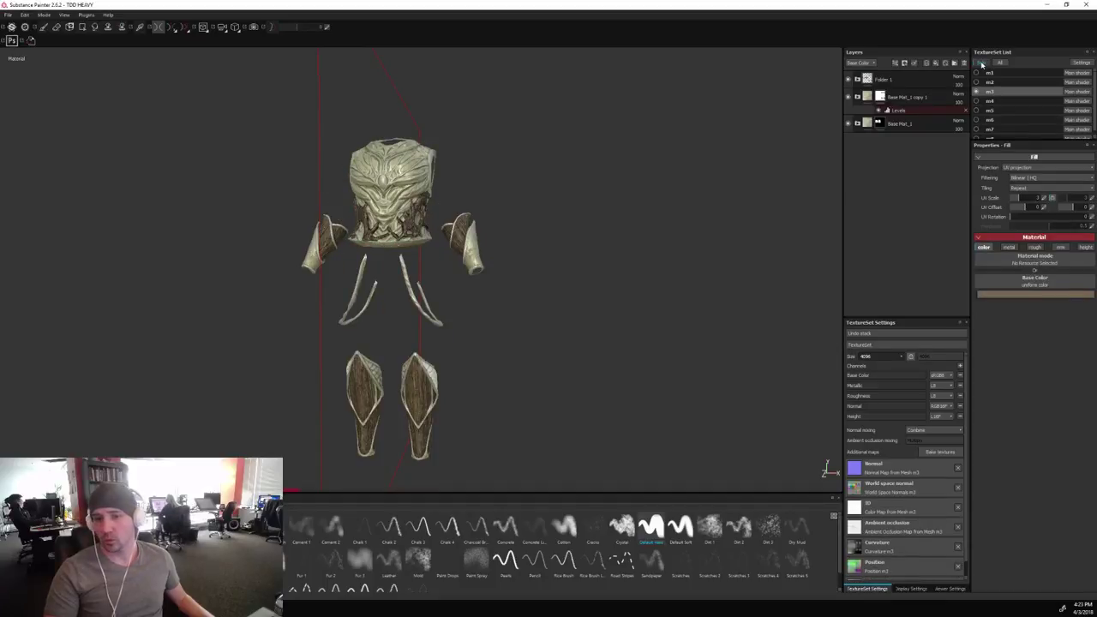
click(892, 81)
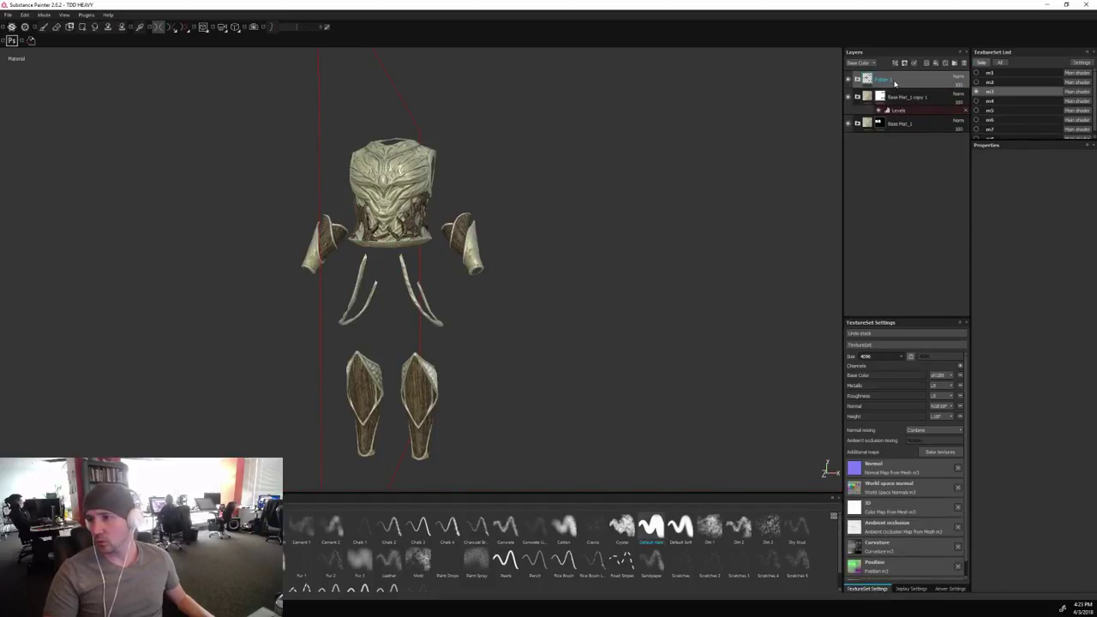
right_click(902, 207)
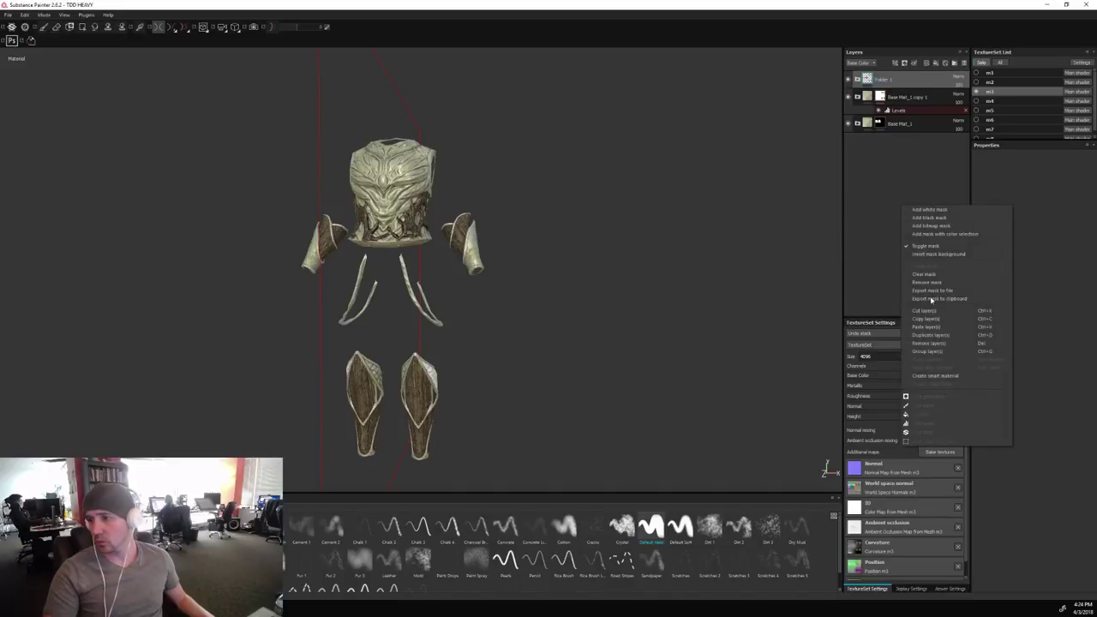
click(926, 327)
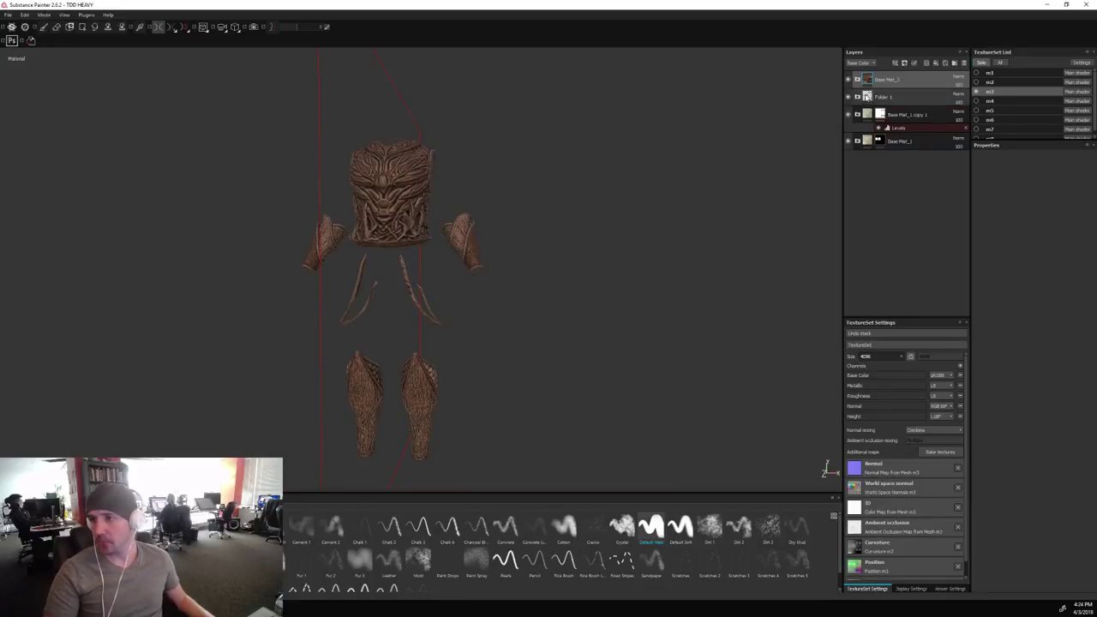
Add a black mask to the pasted red-brown base material folder in m3.
double_click(883, 80)
right_click(881, 82)
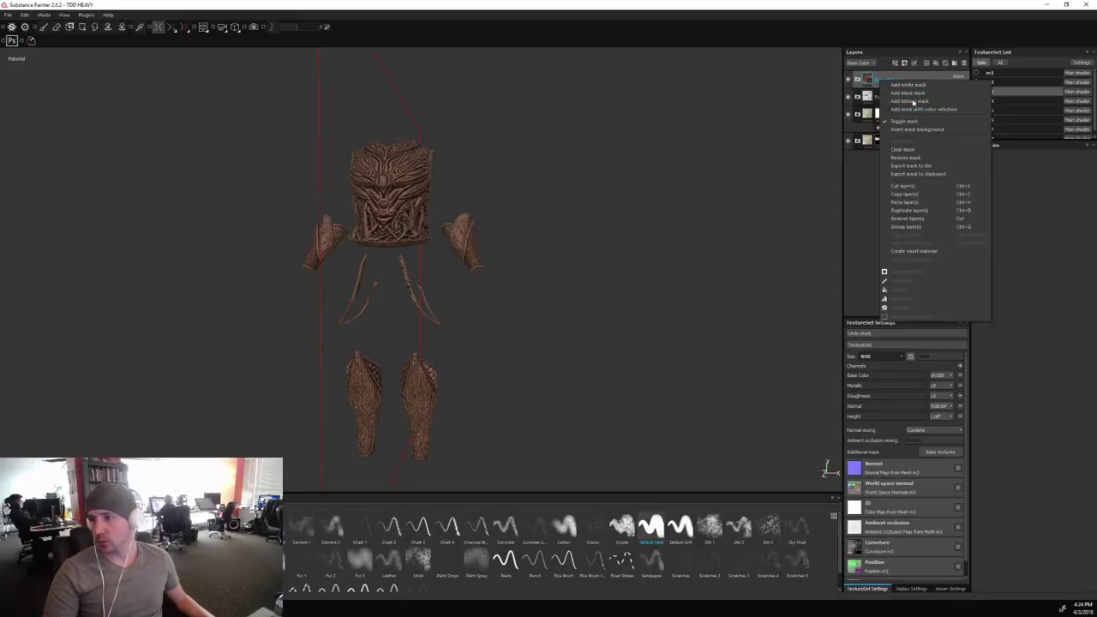
click(910, 93)
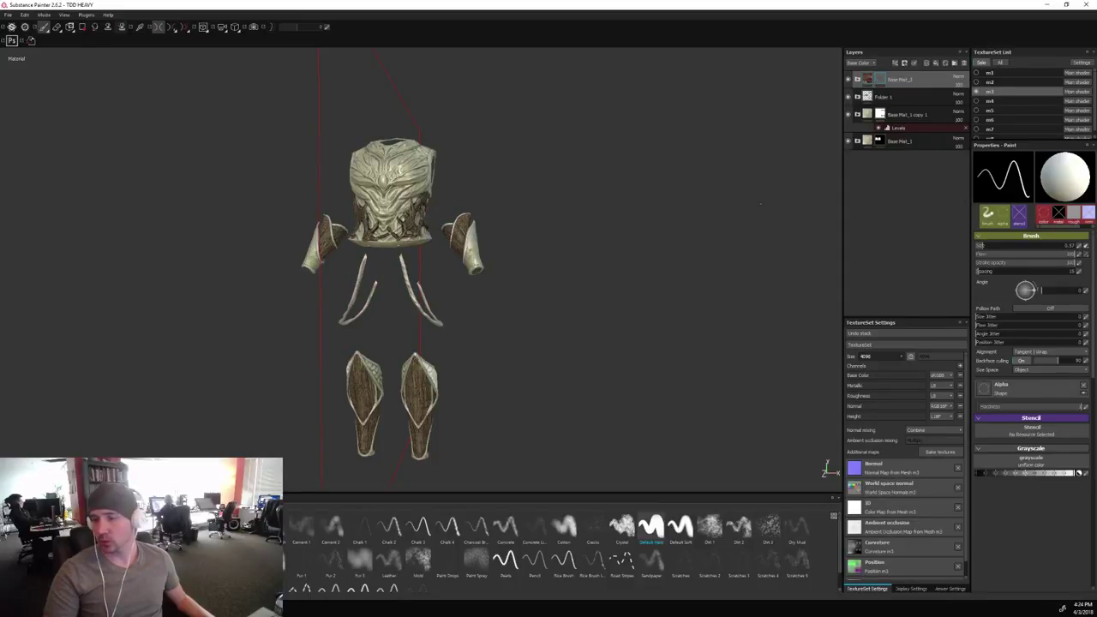
Reveal the red-brown material on the hanging straps below the chest piece by polygon-filling them in the folder's mask.
scroll(500, 326, up, 2)
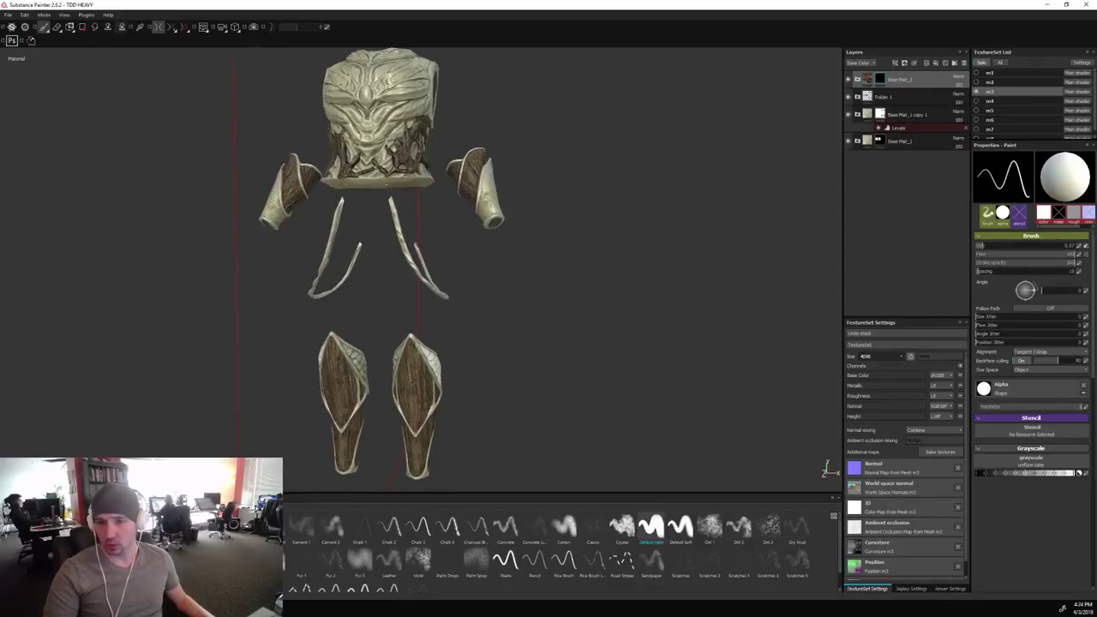
scroll(499, 326, up, 1)
alt+drag(499, 327, 565, 341)
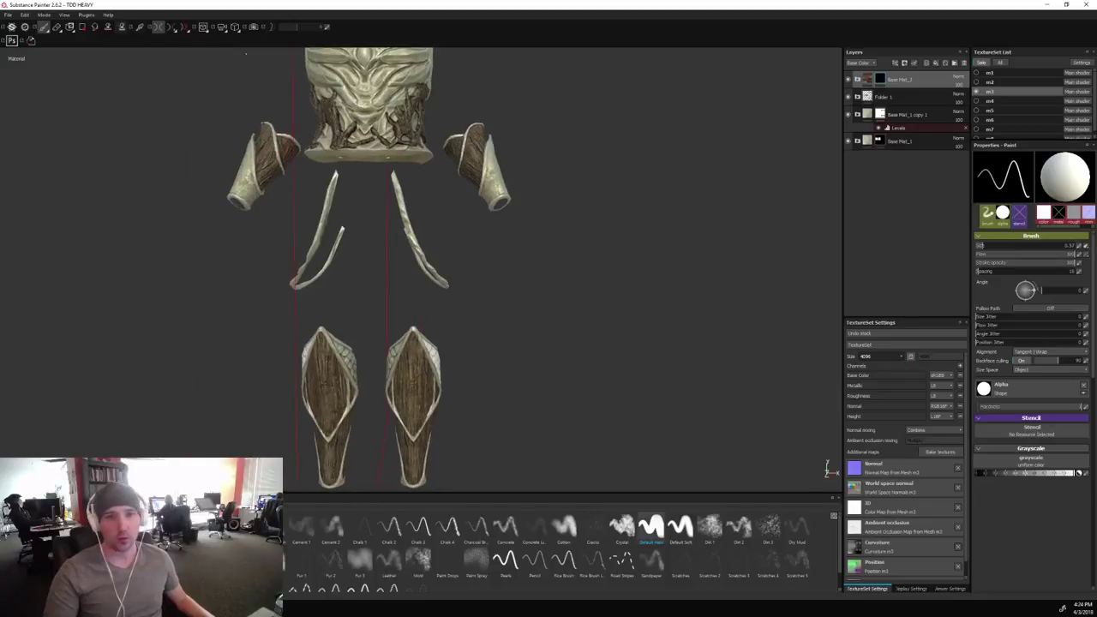
click(82, 27)
alt+drag(453, 233, 364, 296)
drag(457, 254, 426, 285)
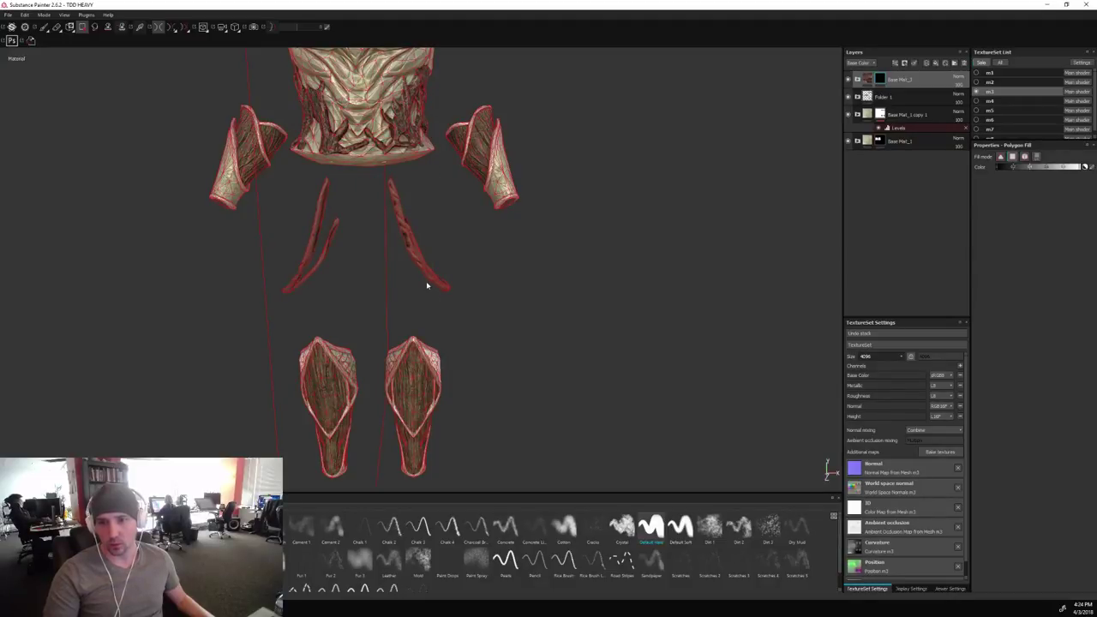
click(44, 27)
Expand the red-brown Base Mat_2 folder and clear the mask of its Fill layer 2.
alt+drag(625, 368, 611, 342)
click(857, 79)
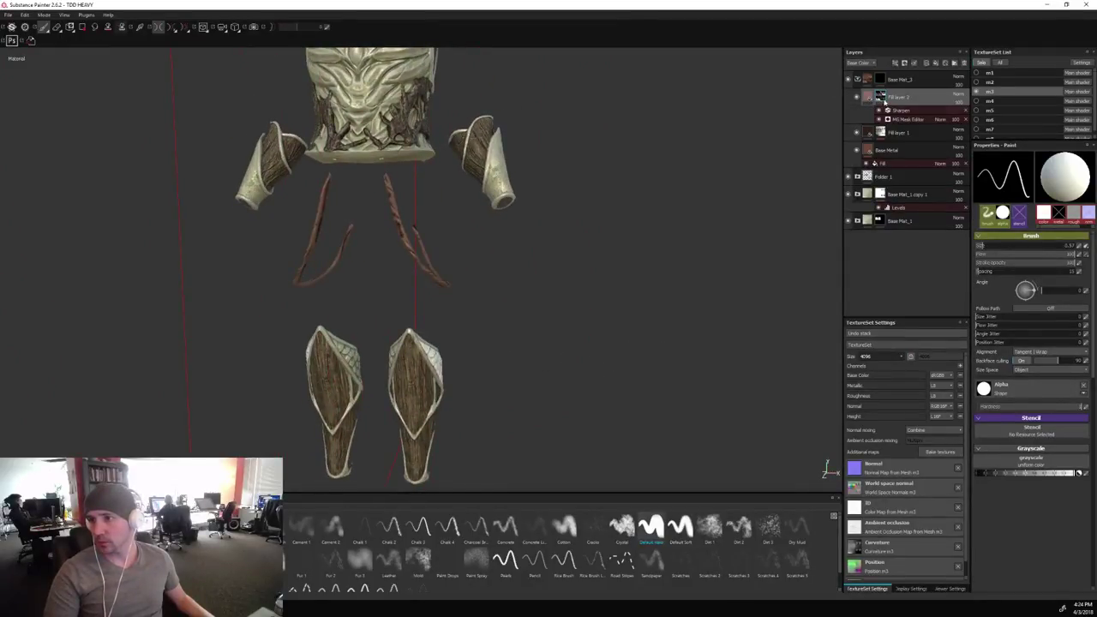
right_click(880, 97)
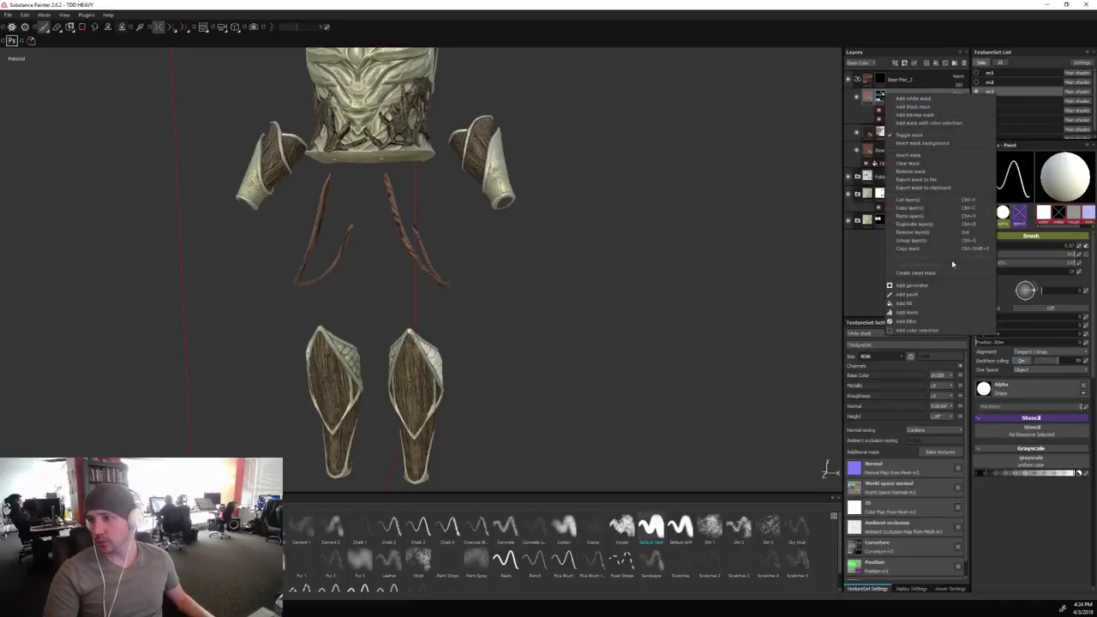
click(897, 164)
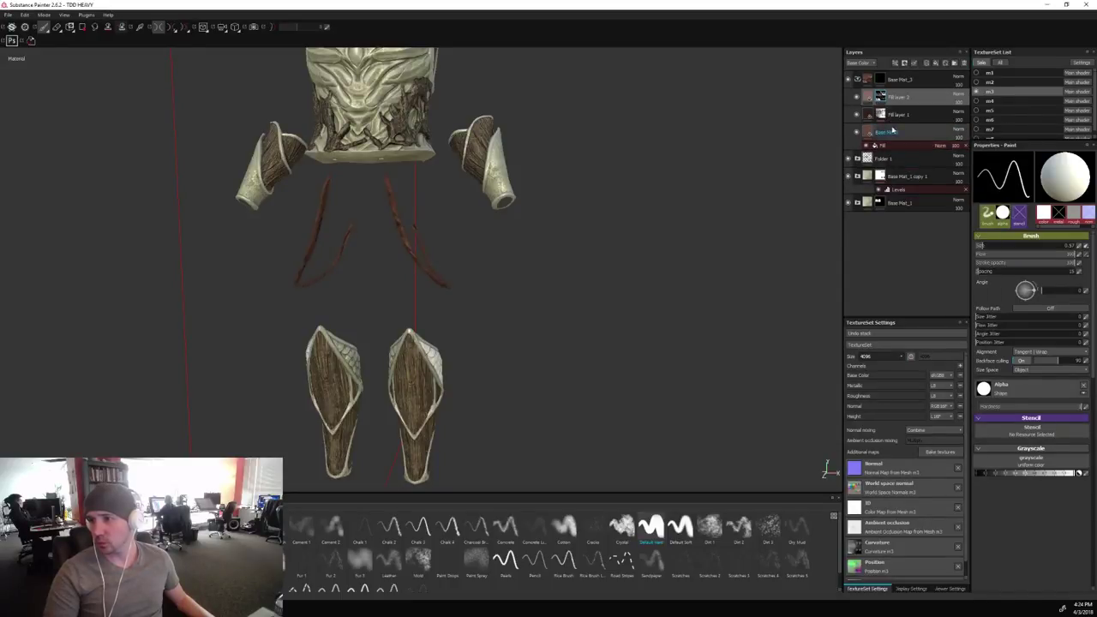
Add an MG Metal Edge Wear generator to Fill layer 2's mask and check the wear on the hanging straps.
right_click(881, 96)
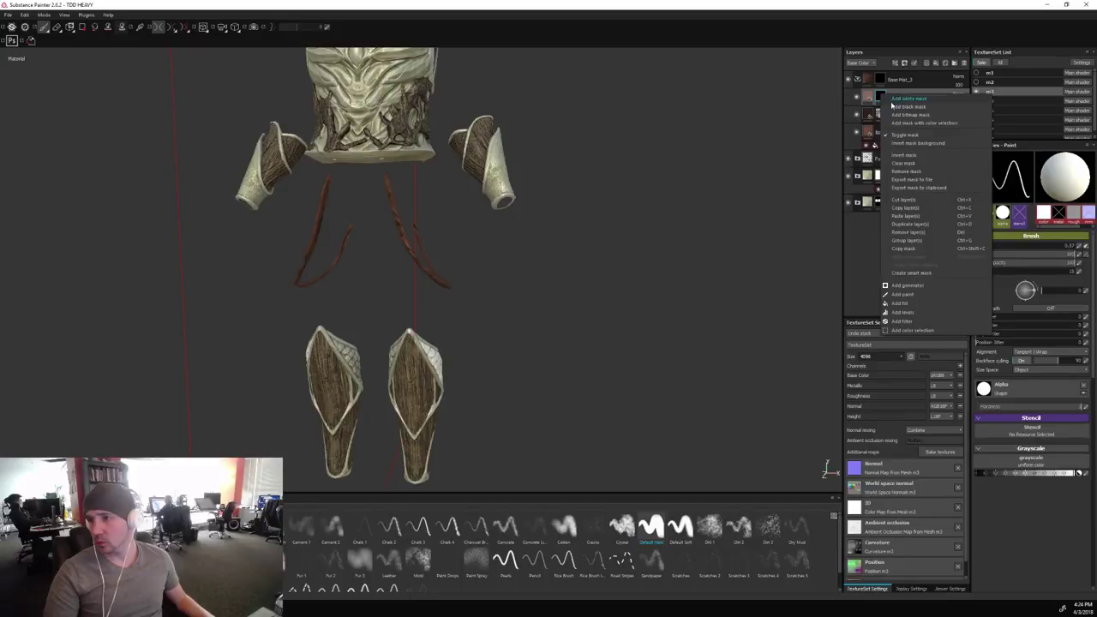
click(909, 289)
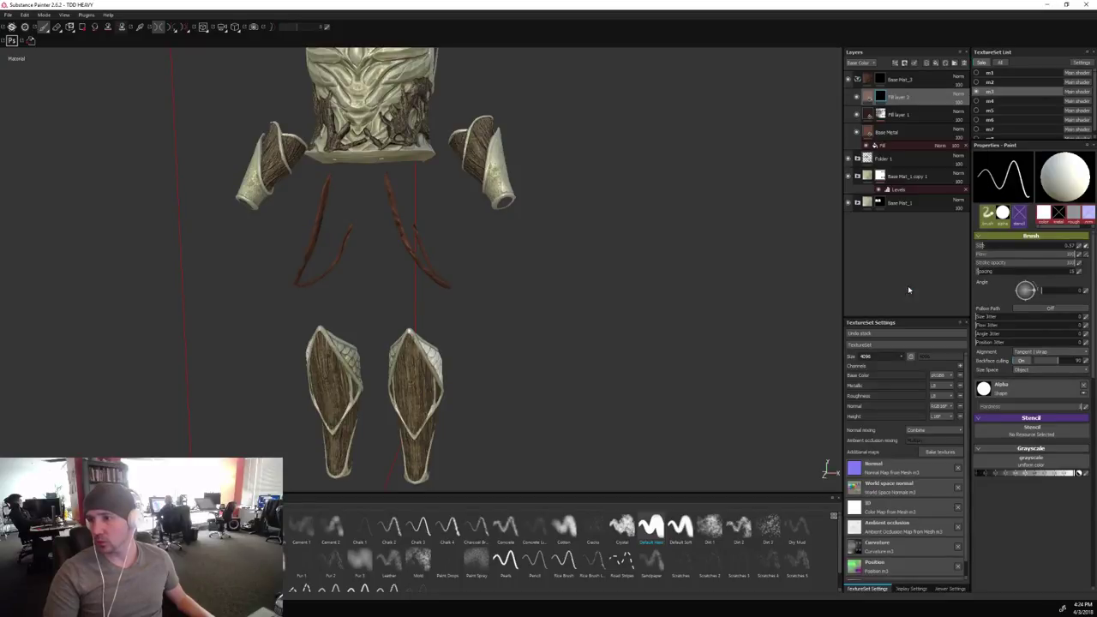
click(1036, 173)
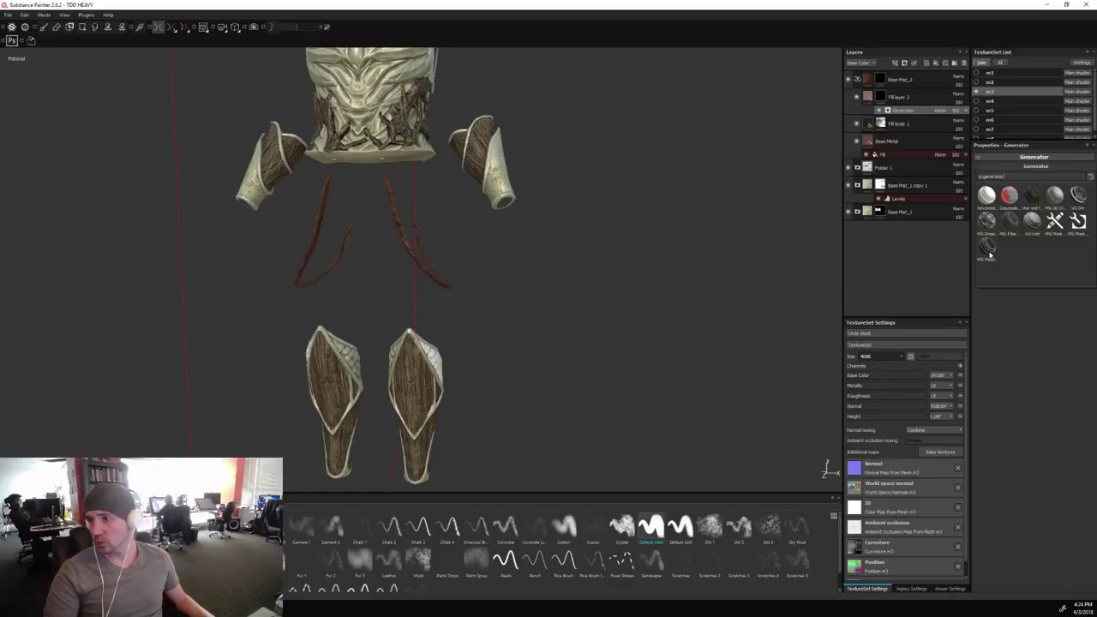
click(990, 250)
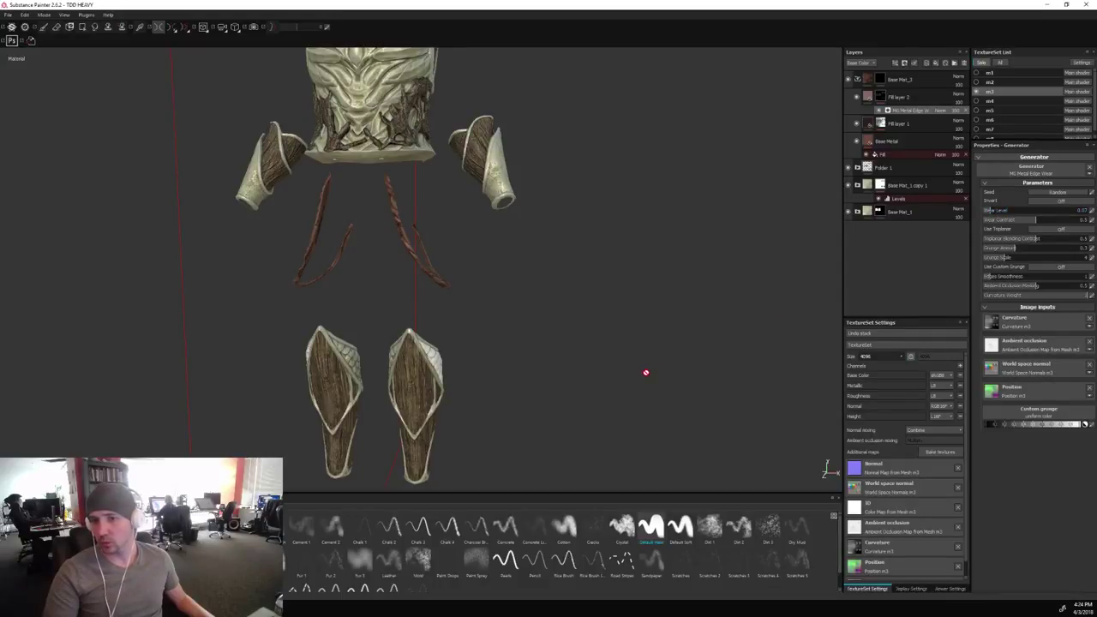
mouse_move(649, 368)
alt+mouse_down()
mouse_move(470, 377)
mouse_move(637, 354)
alt+mouse_up()
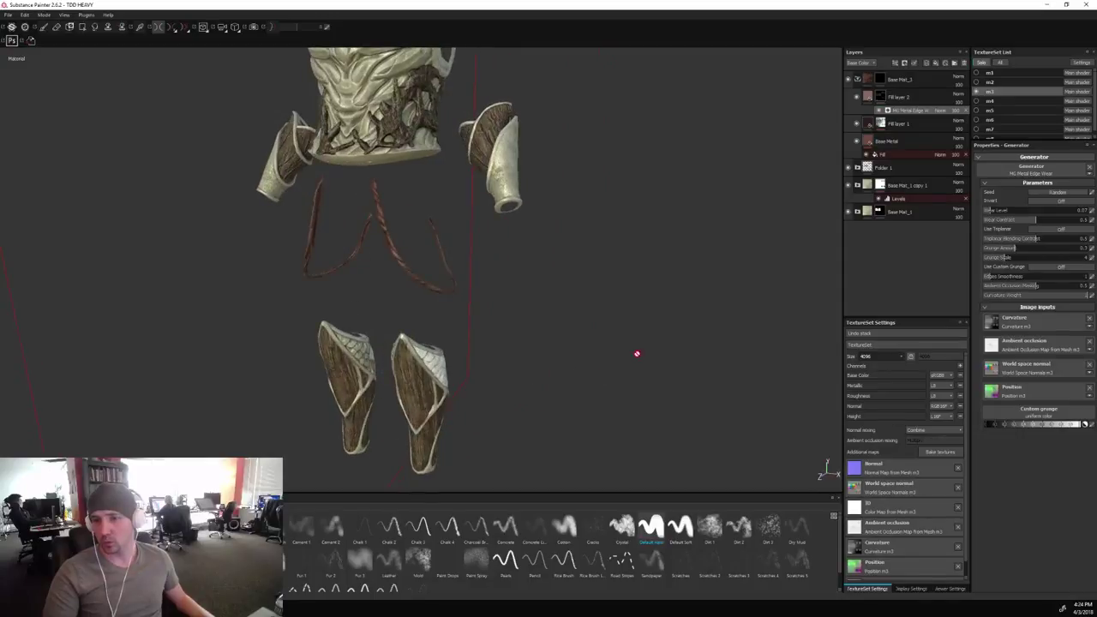
alt+right_drag(651, 318, 566, 348)
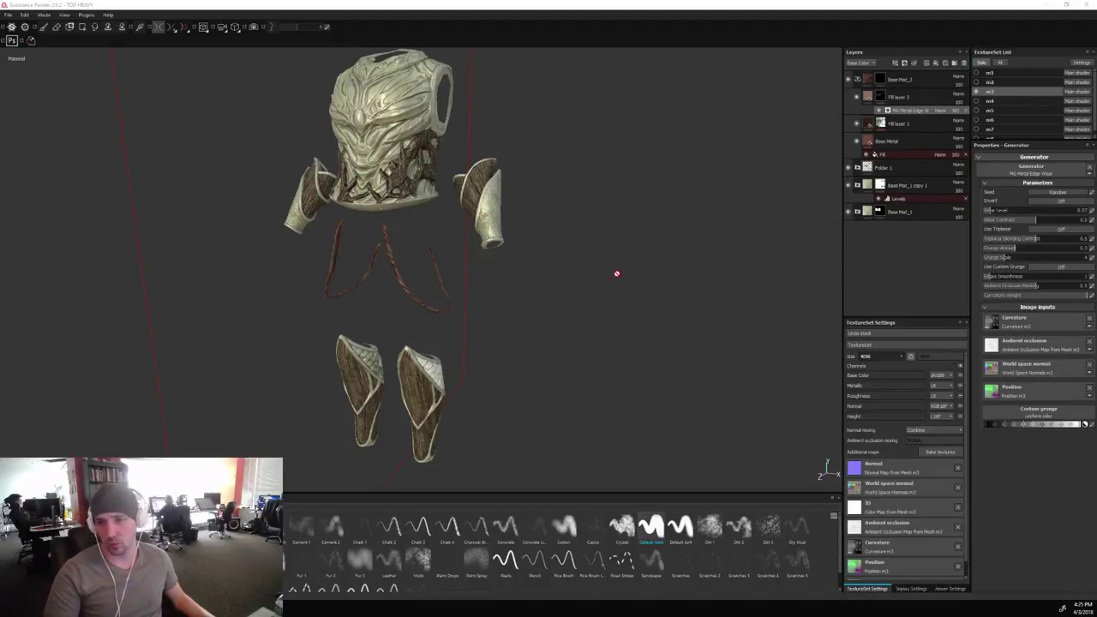
Collapse the red-brown folder and paint the pale material onto one shin guard's scales in the Base Mat_1 copy 1 mask with a larger brush.
alt+drag(618, 272, 591, 290)
scroll(549, 286, up, 4)
click(858, 79)
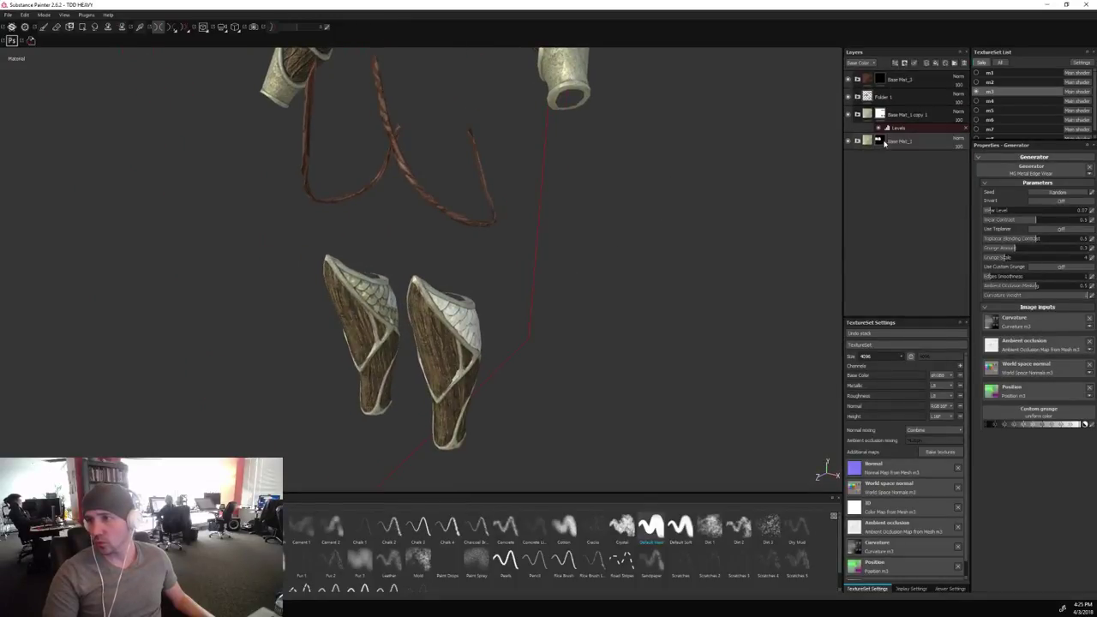
click(880, 114)
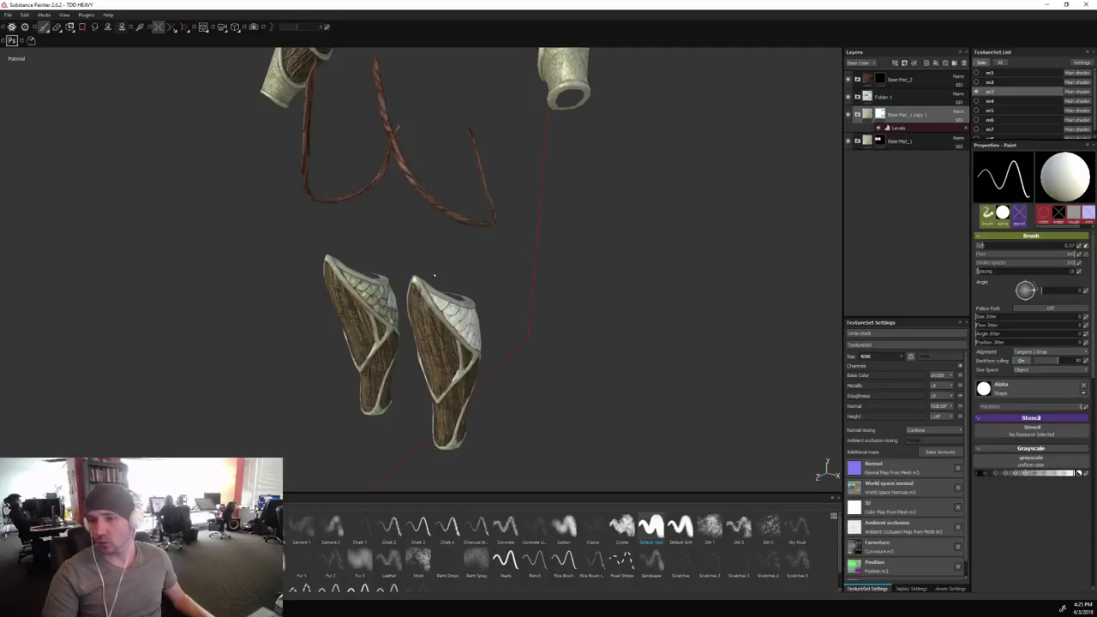
scroll(378, 298, up, 4)
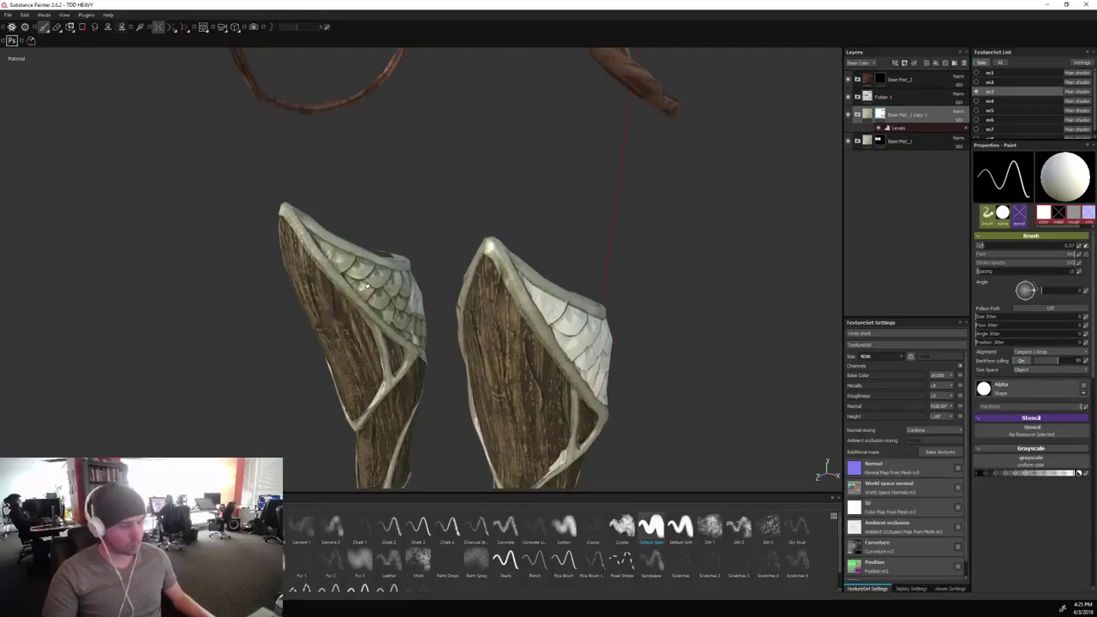
key(bracketright)
key(bracketright)
key(bracketright)
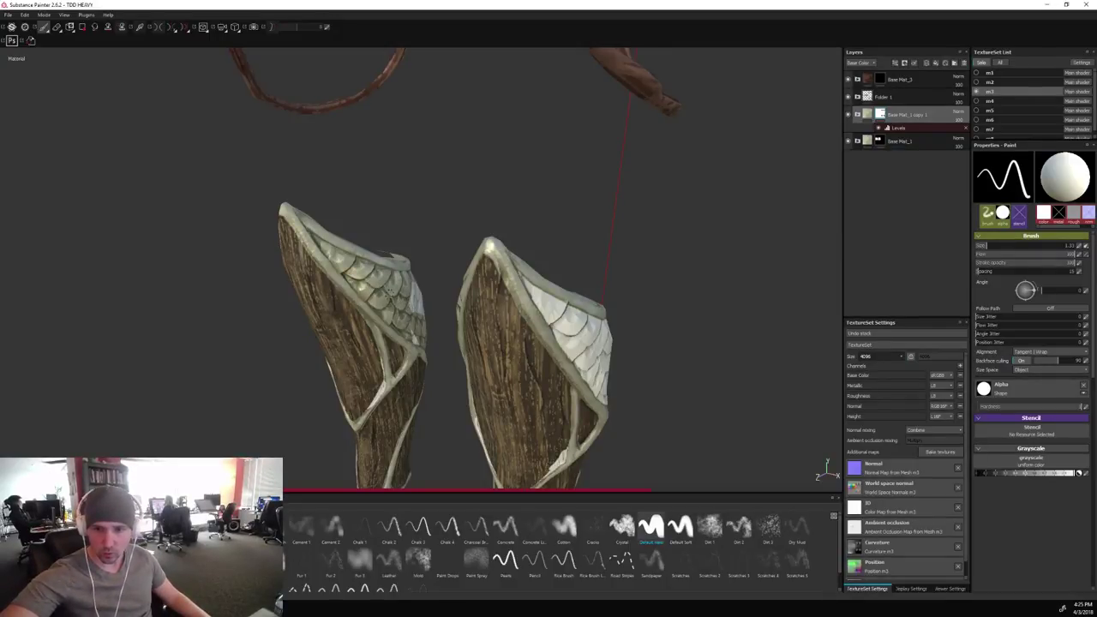
mouse_move(399, 303)
mouse_down()
mouse_move(374, 283)
mouse_move(407, 317)
mouse_up()
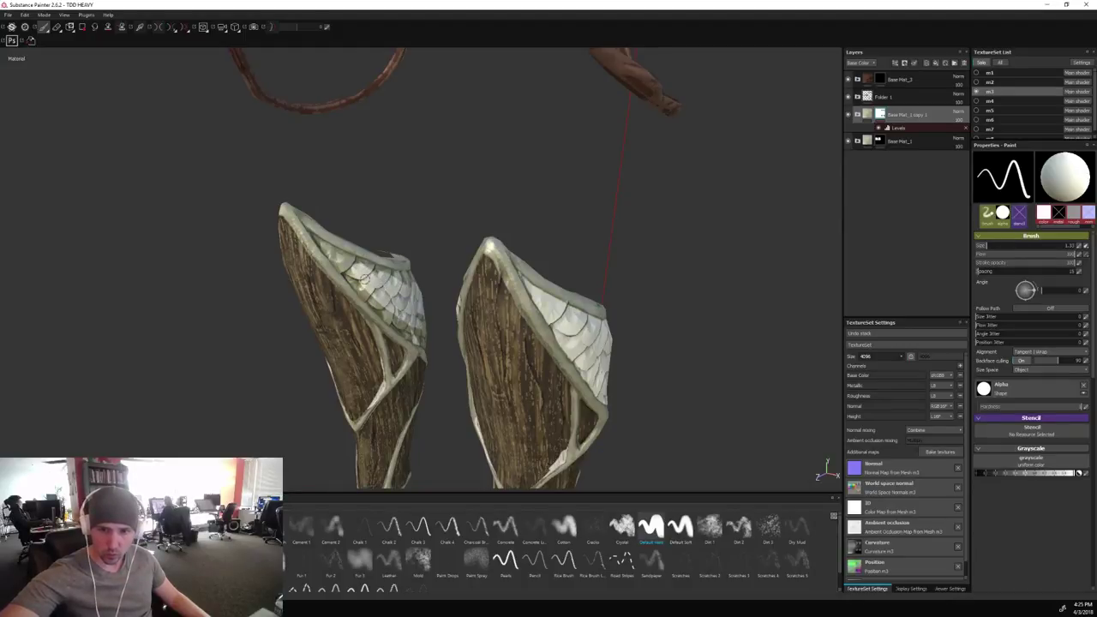
Paint the remaining scales at that shin guard's narrow tip and along its trim in the mask, using a smaller brush.
alt+drag(394, 211, 343, 244)
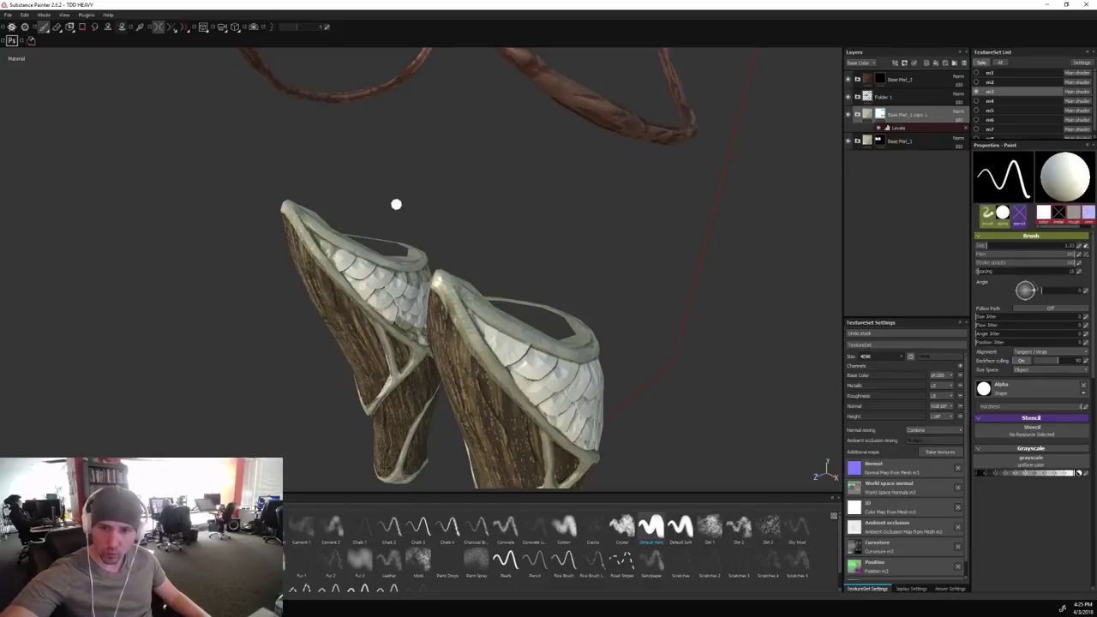
alt+drag(395, 203, 361, 227)
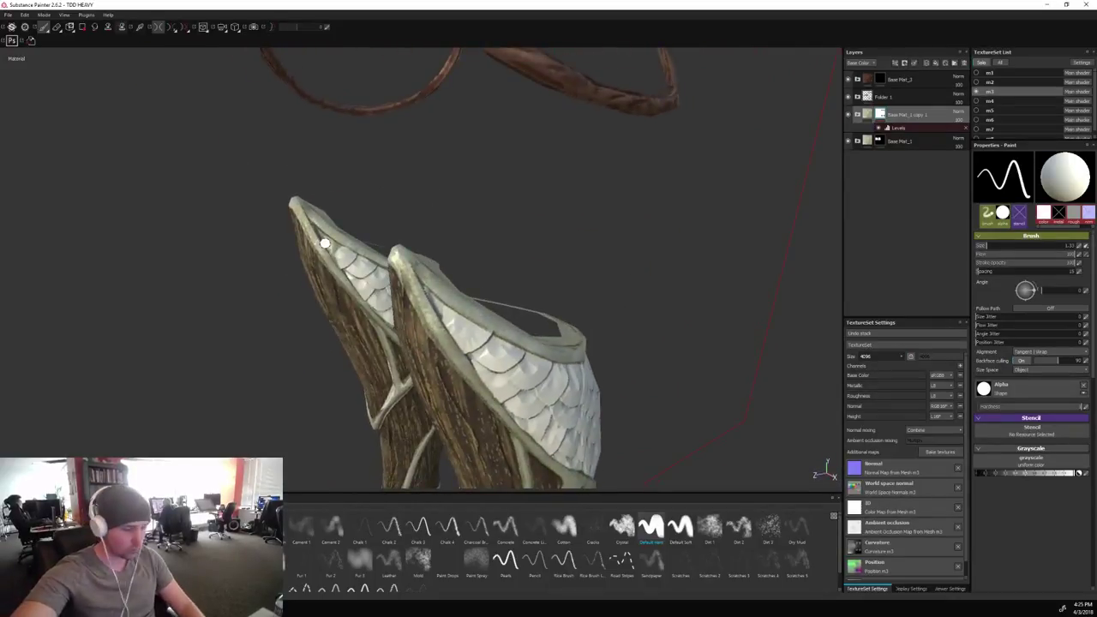
key(bracketleft)
key(bracketleft)
key(bracketleft)
key(l)
key(d)
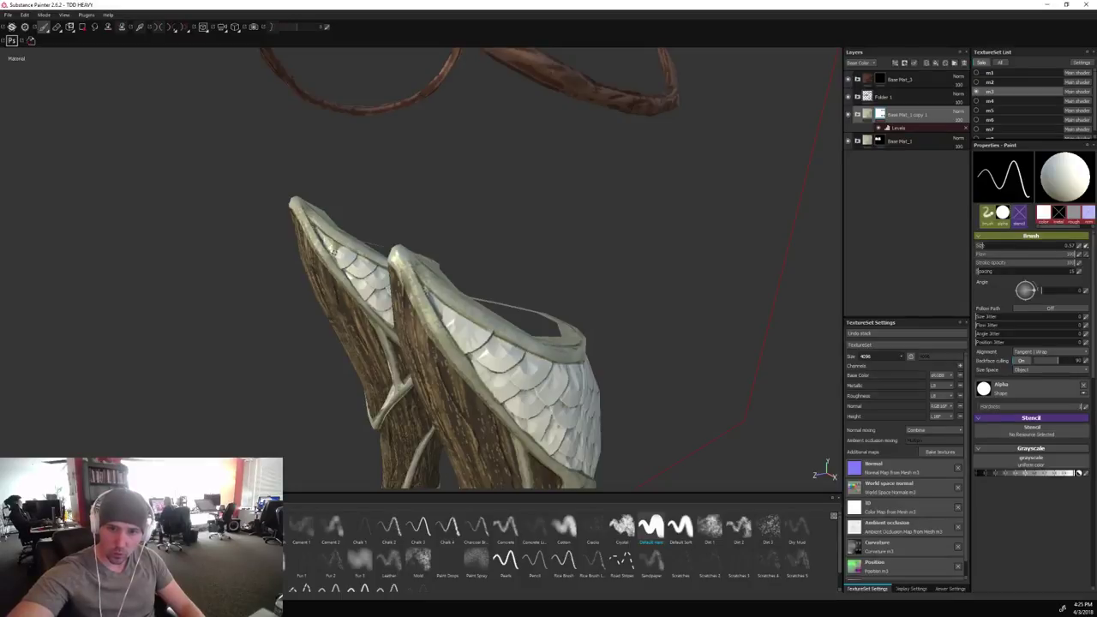
key(l)
key(l)
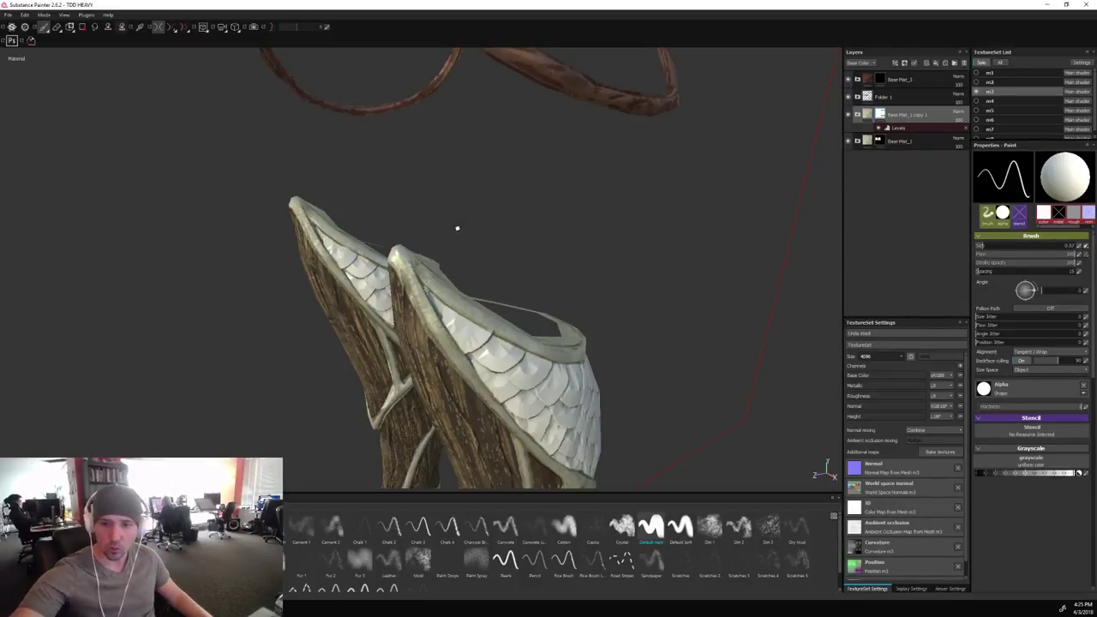
alt+drag(455, 228, 382, 321)
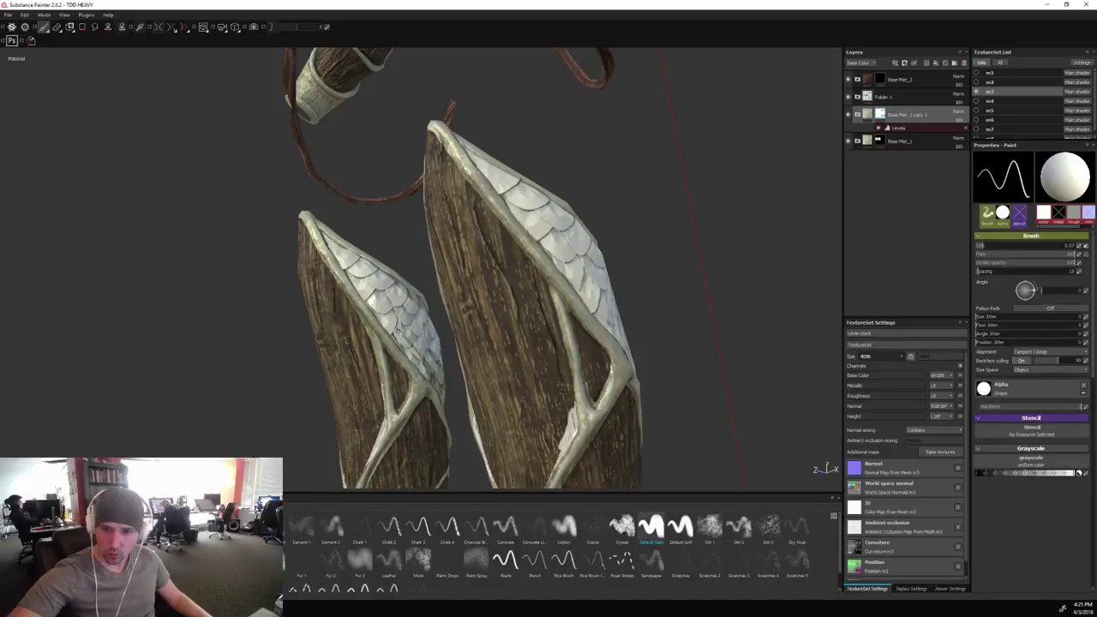
Set the brush size to about 2.41 and mask-paint the unpainted greenish scales on the curved backs of both shin guards.
alt+drag(421, 249, 399, 287)
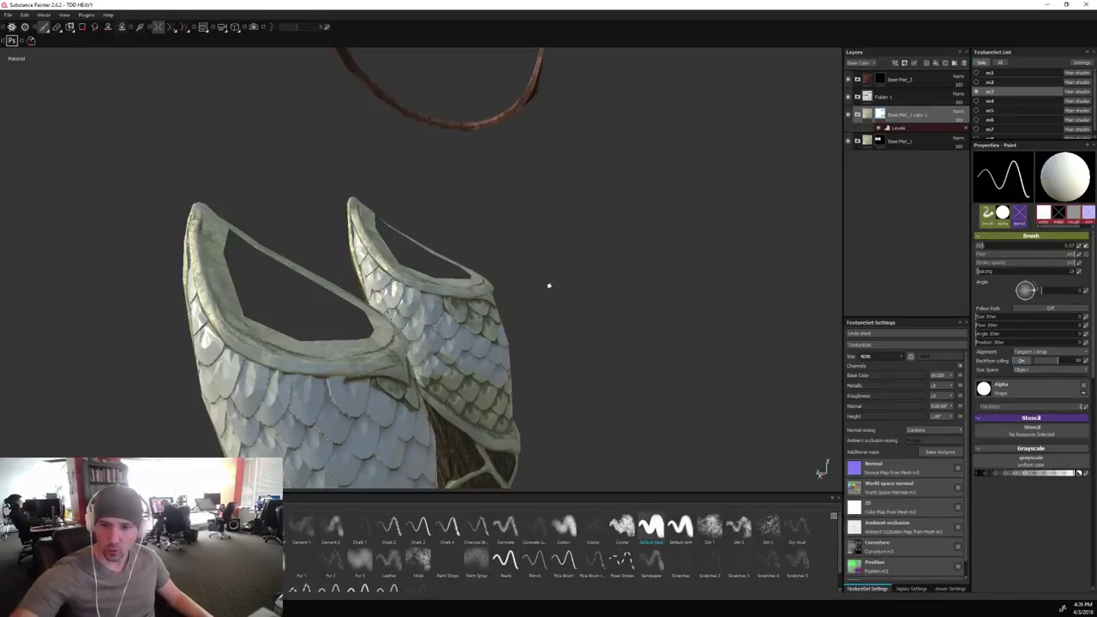
alt+drag(549, 286, 593, 318)
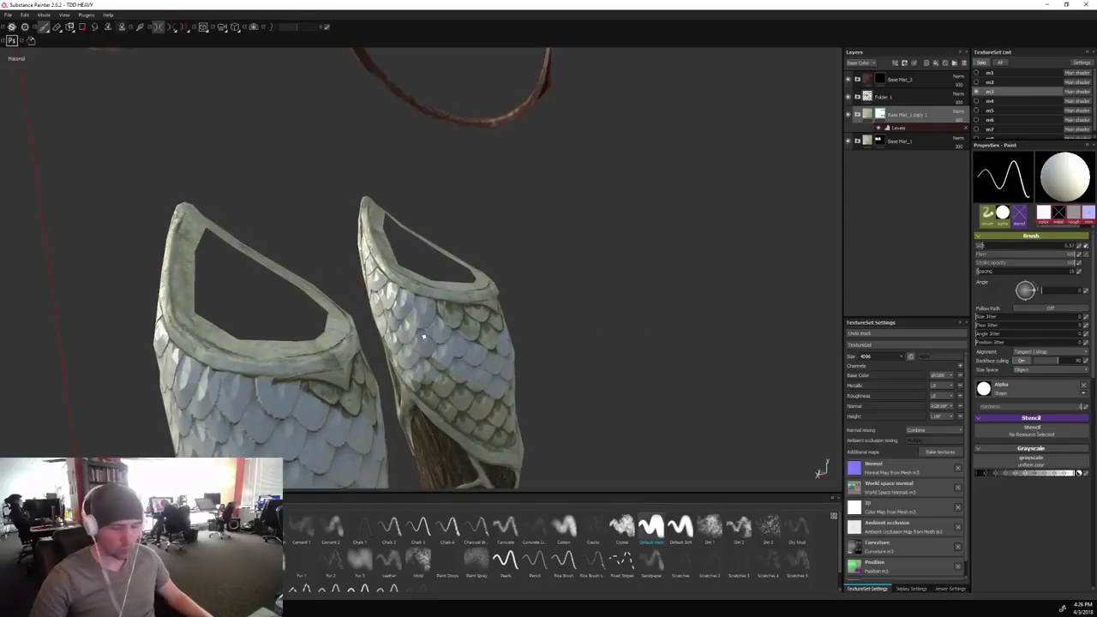
shift+right_drag(503, 285, 599, 283)
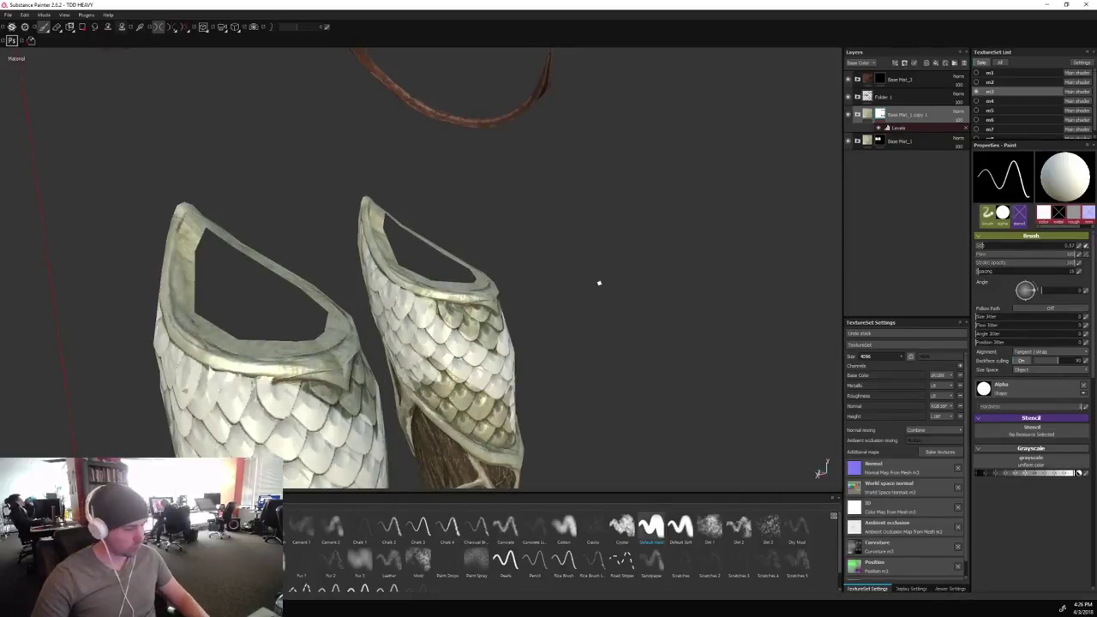
key(bracketright)
key(bracketright)
key(bracketright)
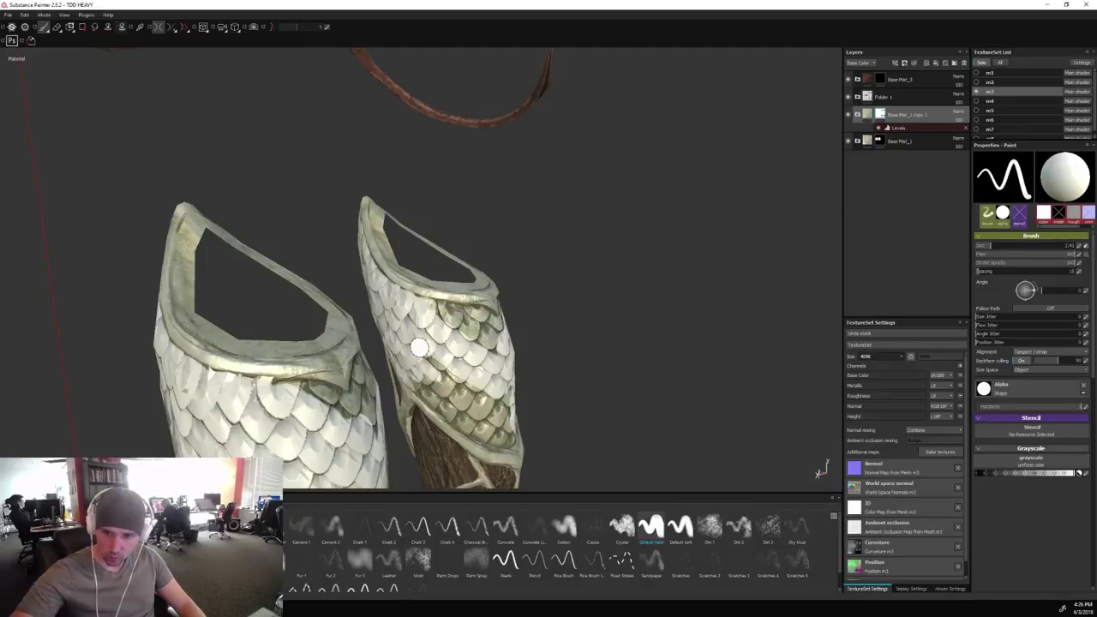
key(l)
mouse_move(421, 349)
mouse_down()
mouse_move(484, 399)
mouse_move(433, 377)
mouse_move(483, 418)
mouse_up()
drag(312, 403, 318, 403)
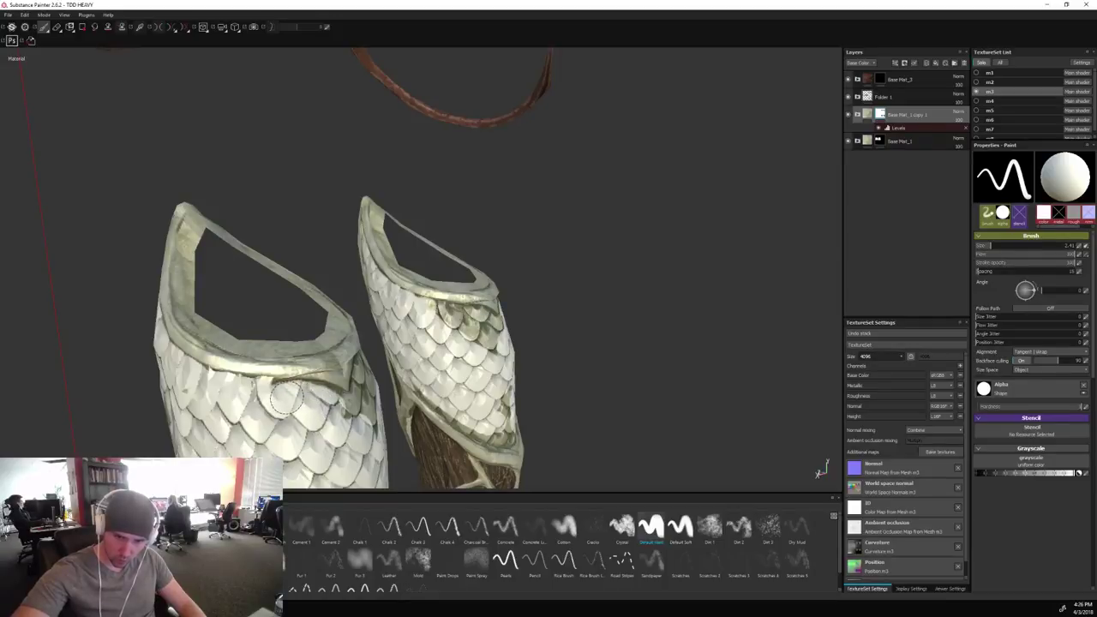
drag(310, 397, 361, 433)
mouse_move(674, 385)
alt+mouse_down()
mouse_move(666, 338)
mouse_move(583, 340)
mouse_move(493, 418)
alt+mouse_up()
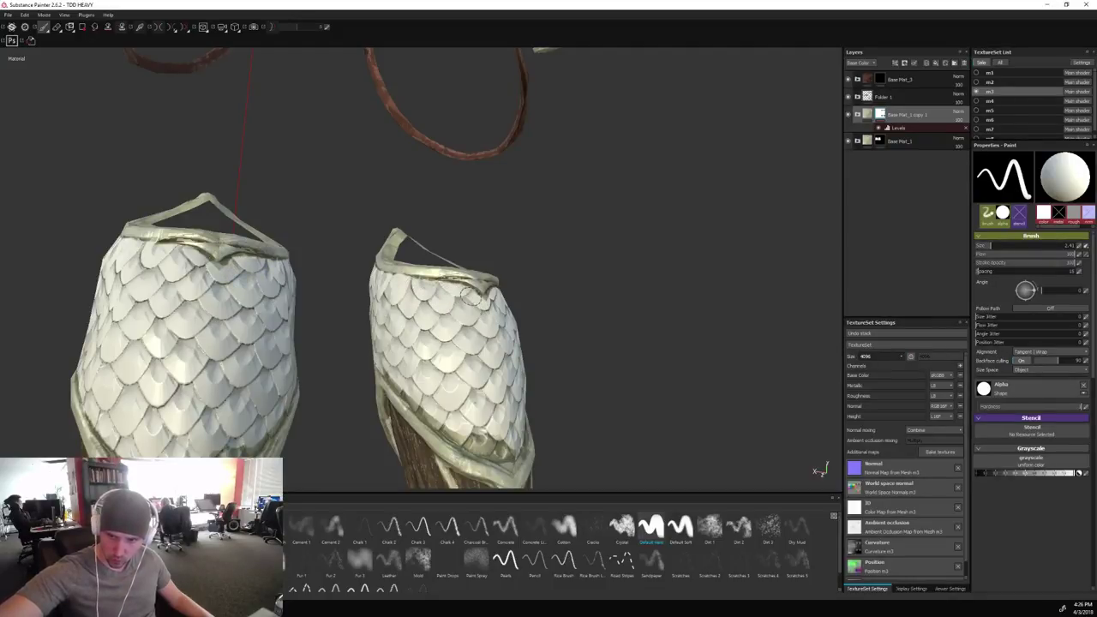
Touch up the mask on the scales beneath the upper trim and along the lower trim of both shin guards.
mouse_move(476, 306)
alt+mouse_down()
mouse_move(524, 357)
mouse_move(441, 351)
alt+mouse_up()
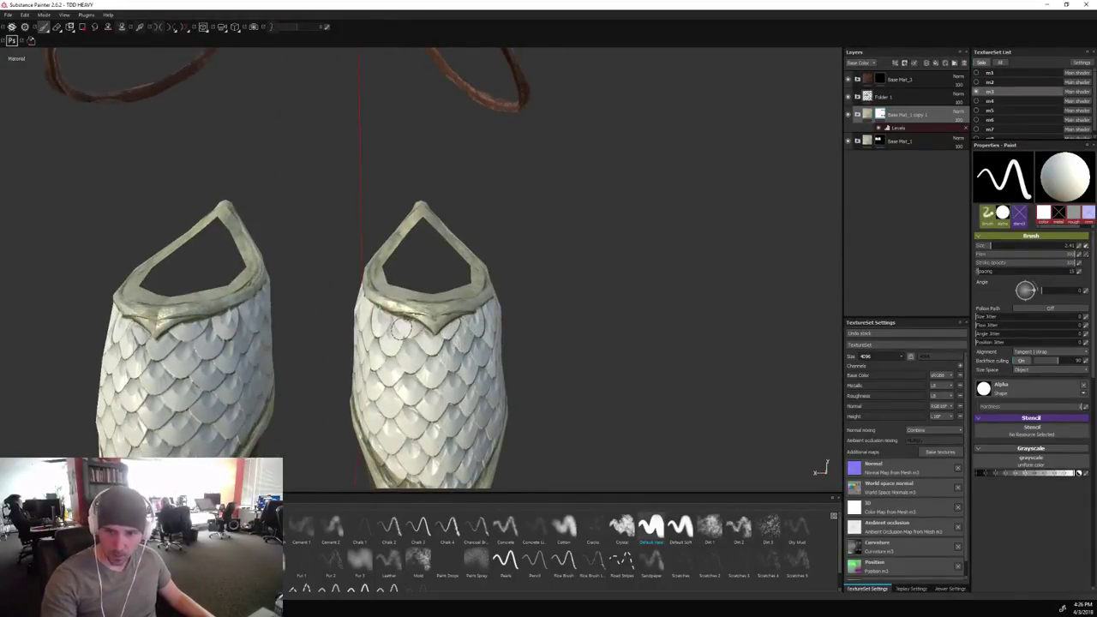
alt+drag(573, 365, 713, 365)
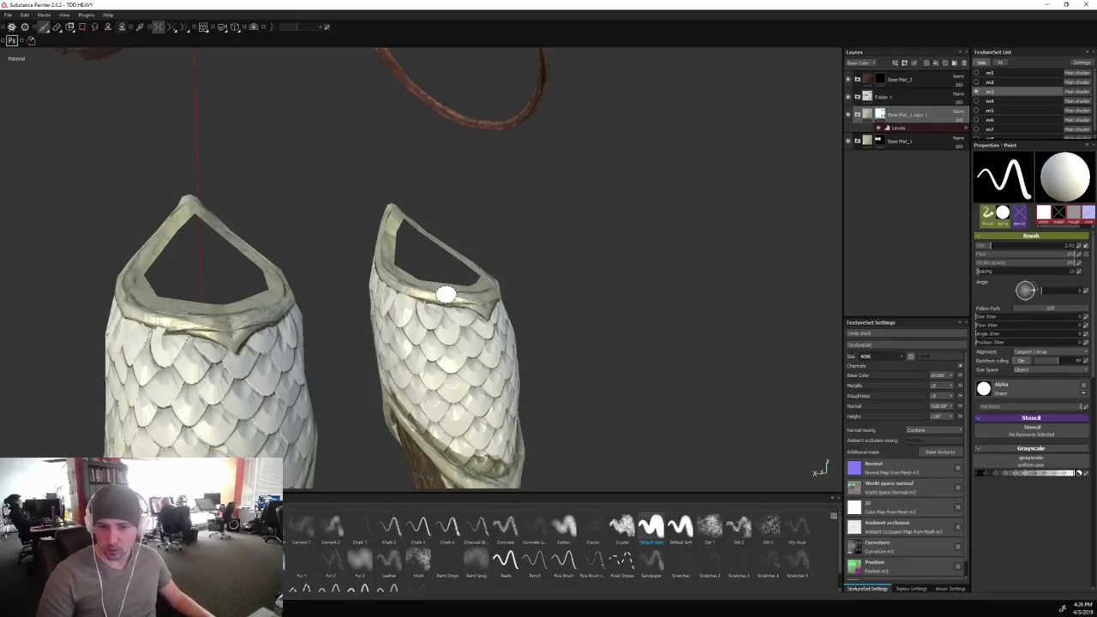
alt+middle_drag(583, 366, 583, 270)
alt+drag(583, 270, 573, 249)
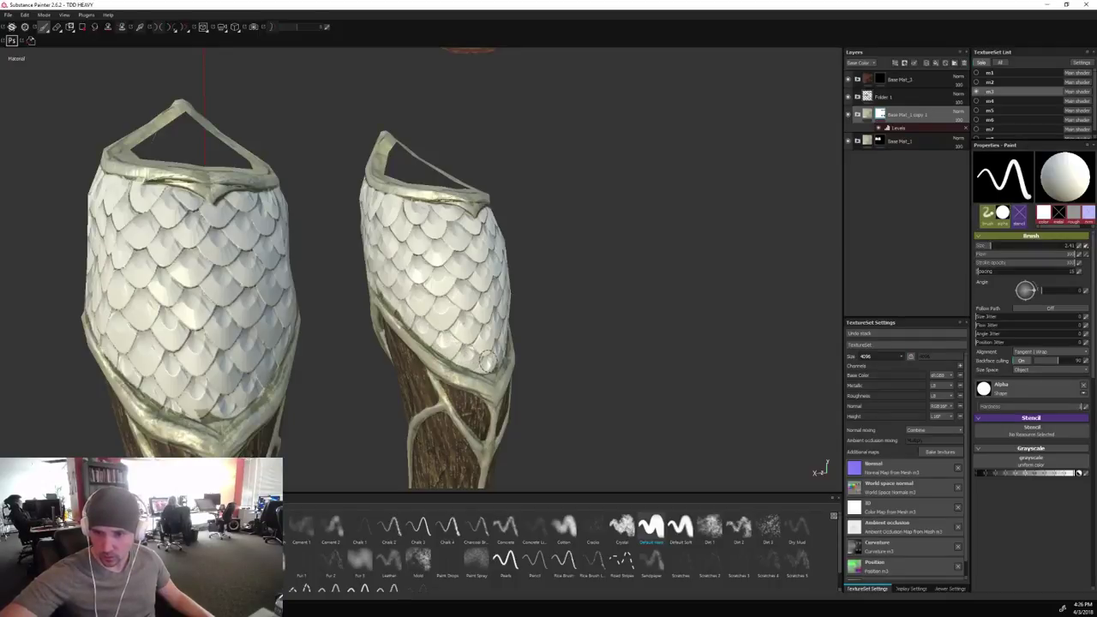
mouse_move(480, 357)
alt+mouse_down()
mouse_move(671, 240)
mouse_move(694, 253)
alt+mouse_up()
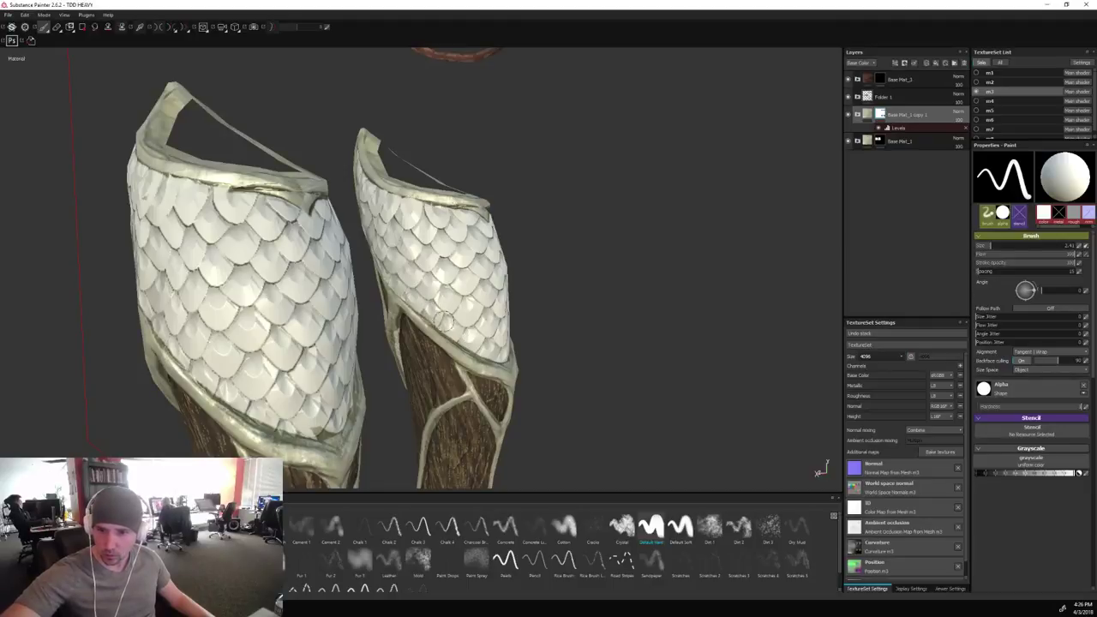
alt+drag(606, 304, 618, 313)
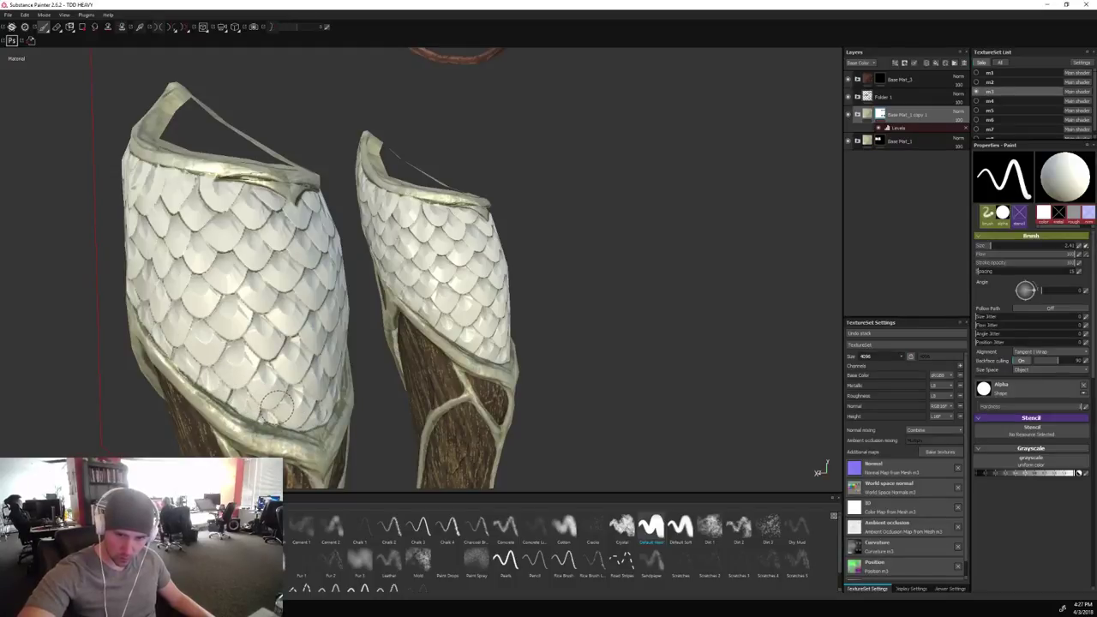
alt+drag(420, 286, 520, 298)
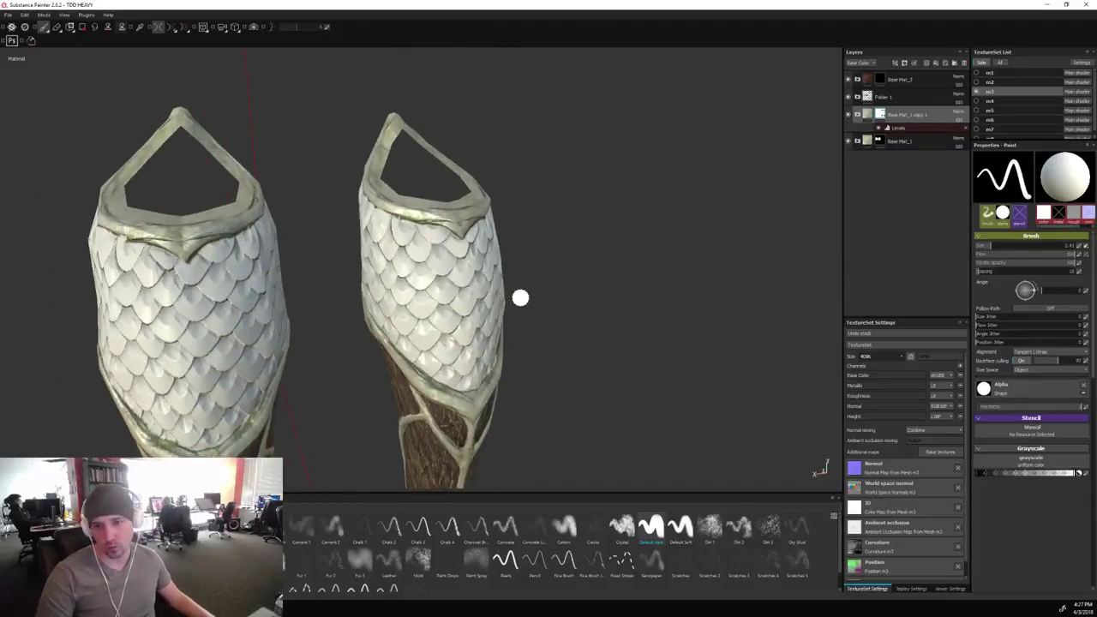
Expand Folder 1, select the mask of the copied Base Mat layer inside it, and reduce the brush size to about 0.91.
scroll(520, 298, down, 5)
alt+drag(612, 277, 169, 243)
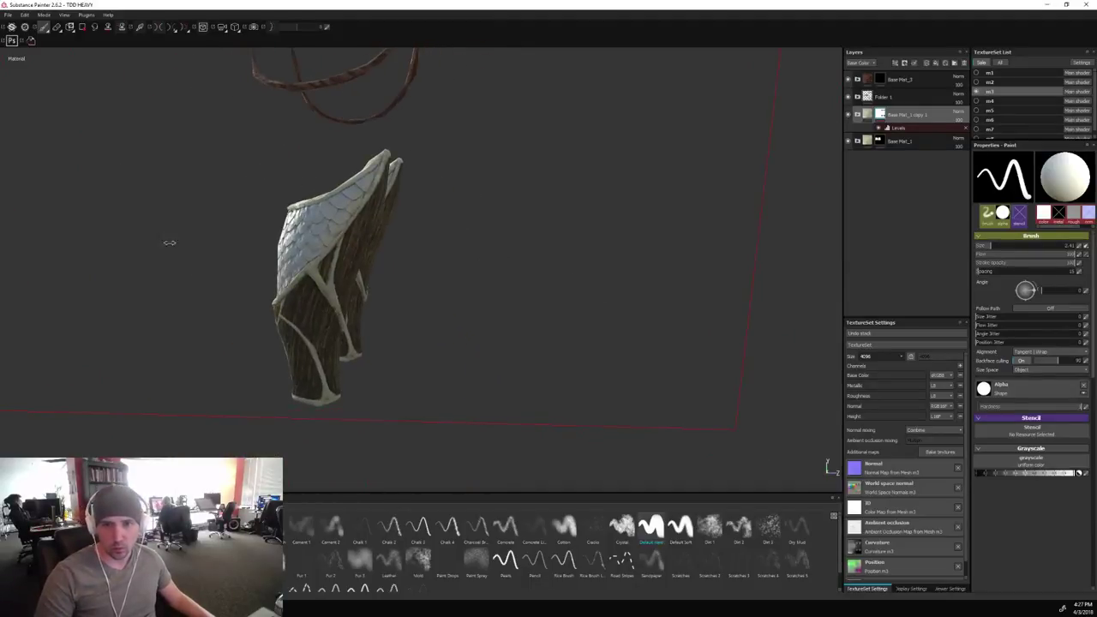
shift+right_drag(169, 243, 200, 231)
alt+drag(207, 242, 61, 243)
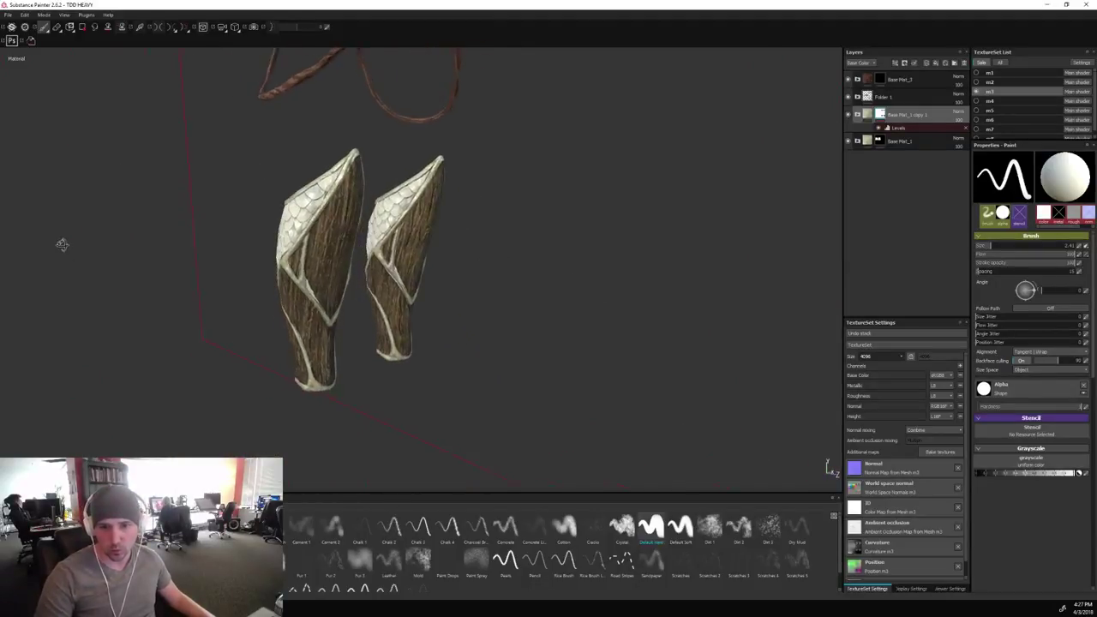
scroll(83, 249, up, 5)
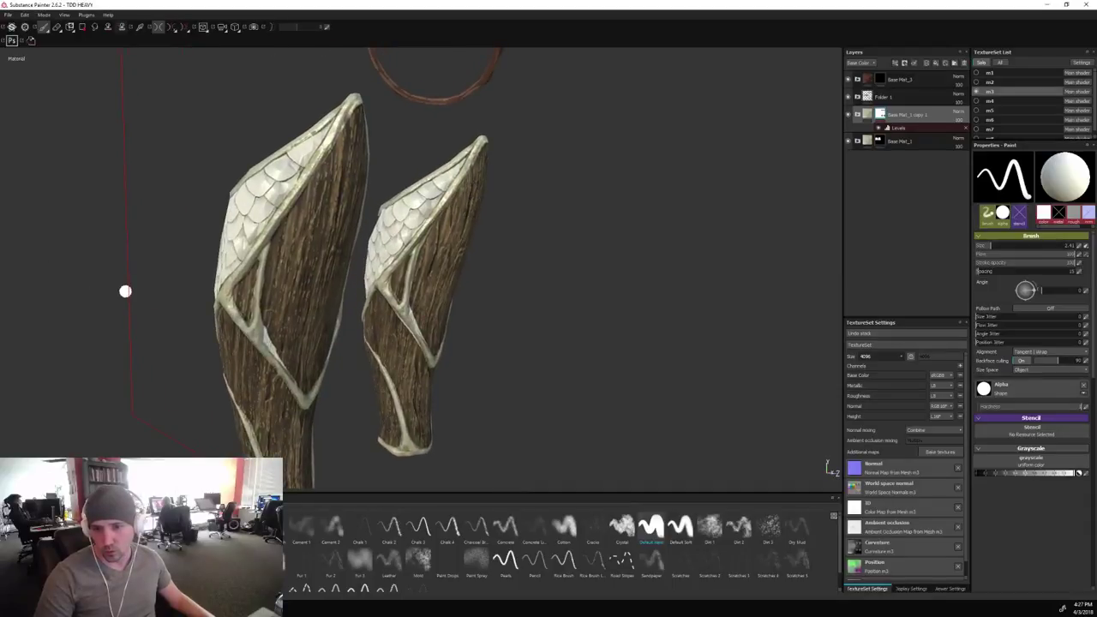
click(859, 97)
click(892, 133)
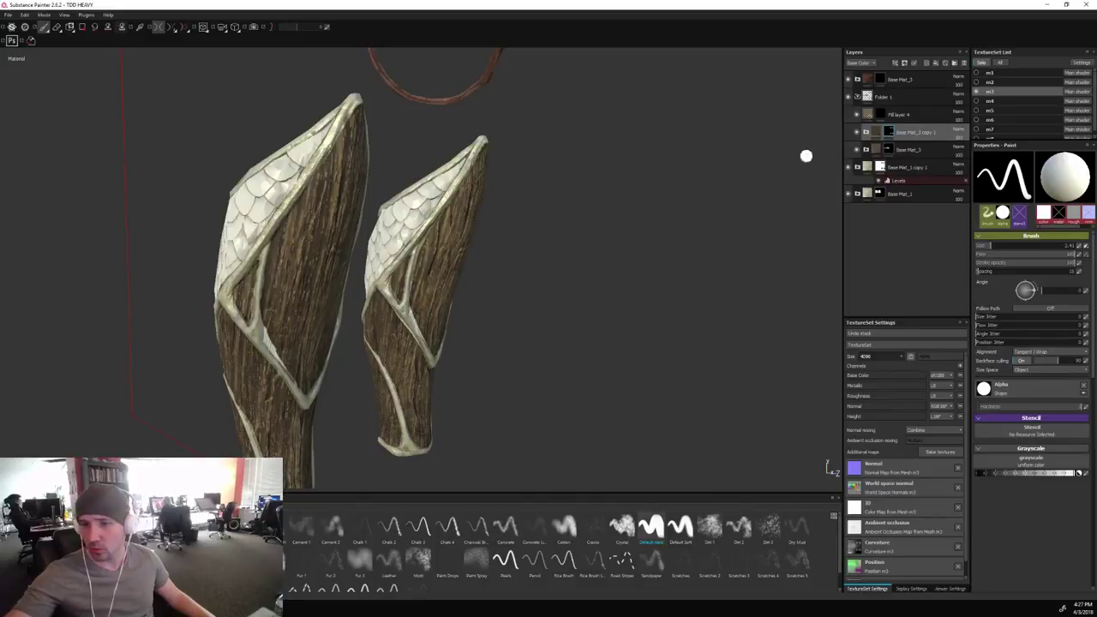
key(bracketleft)
key(bracketleft)
key(bracketleft)
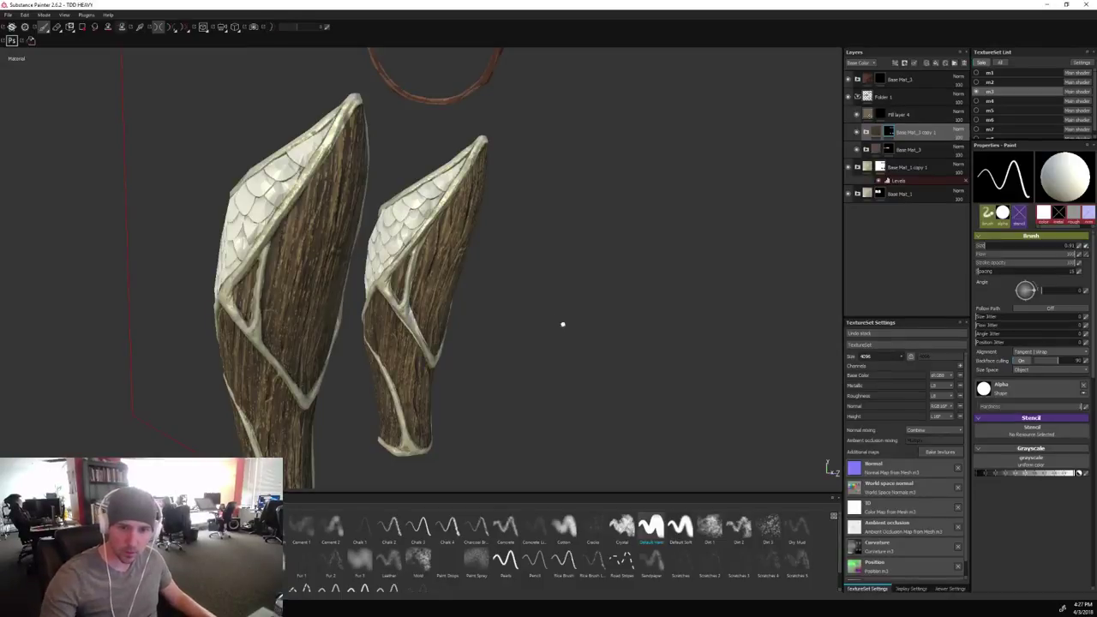
Examine the wood and pale trim of both shin guards up close, switching between the wood copy's mask and the Base Mat_1 copy 1 mask.
alt+drag(562, 324, 480, 297)
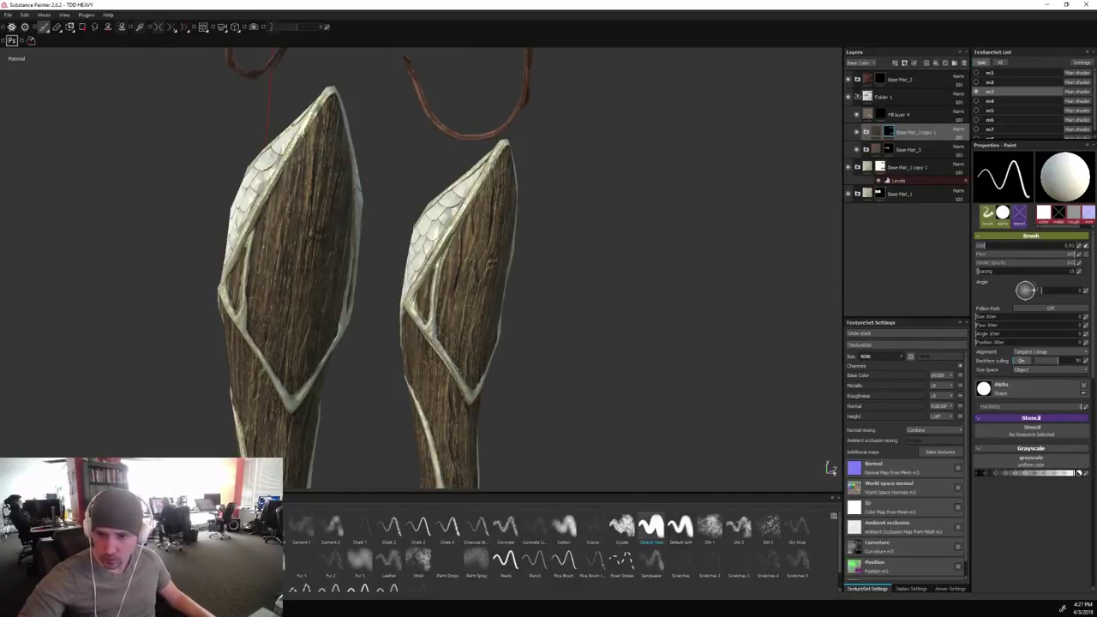
alt+drag(598, 325, 728, 266)
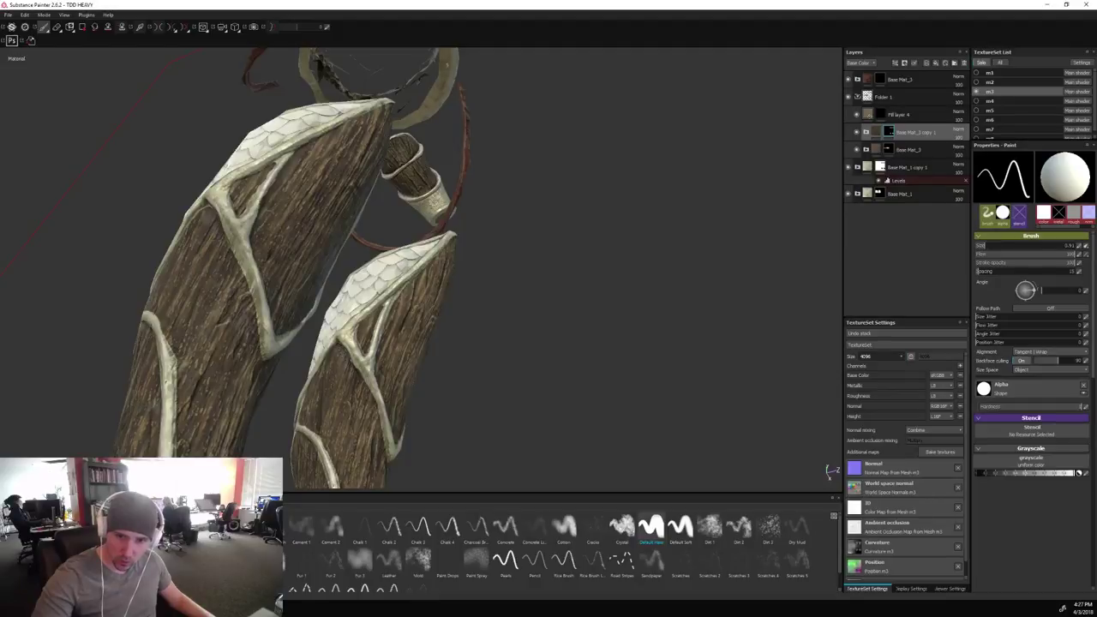
alt+drag(460, 314, 586, 299)
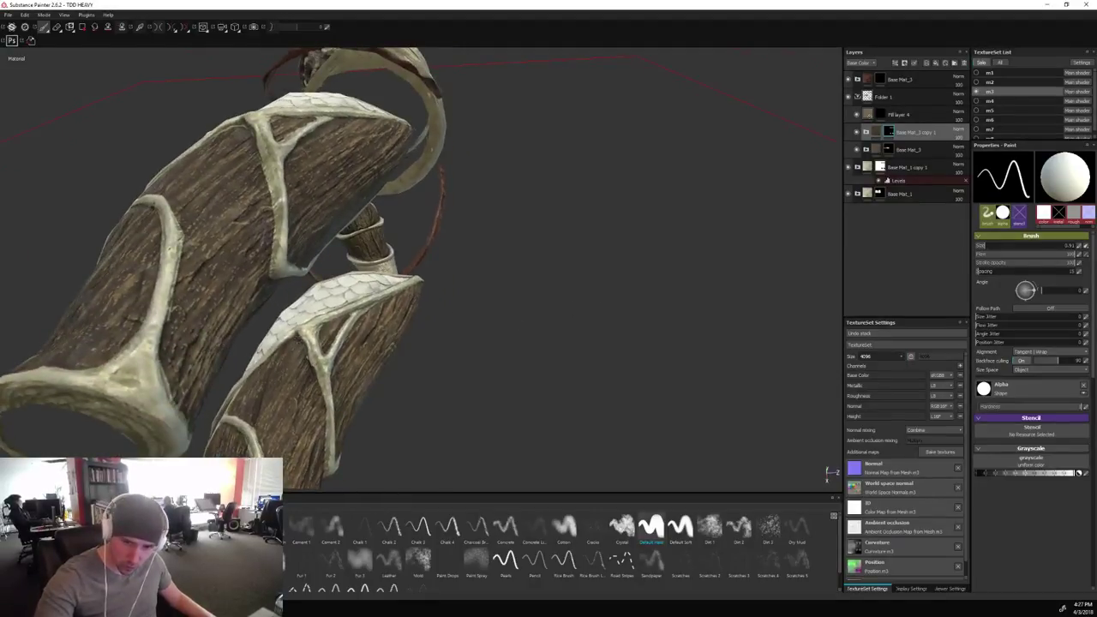
alt+drag(480, 380, 314, 366)
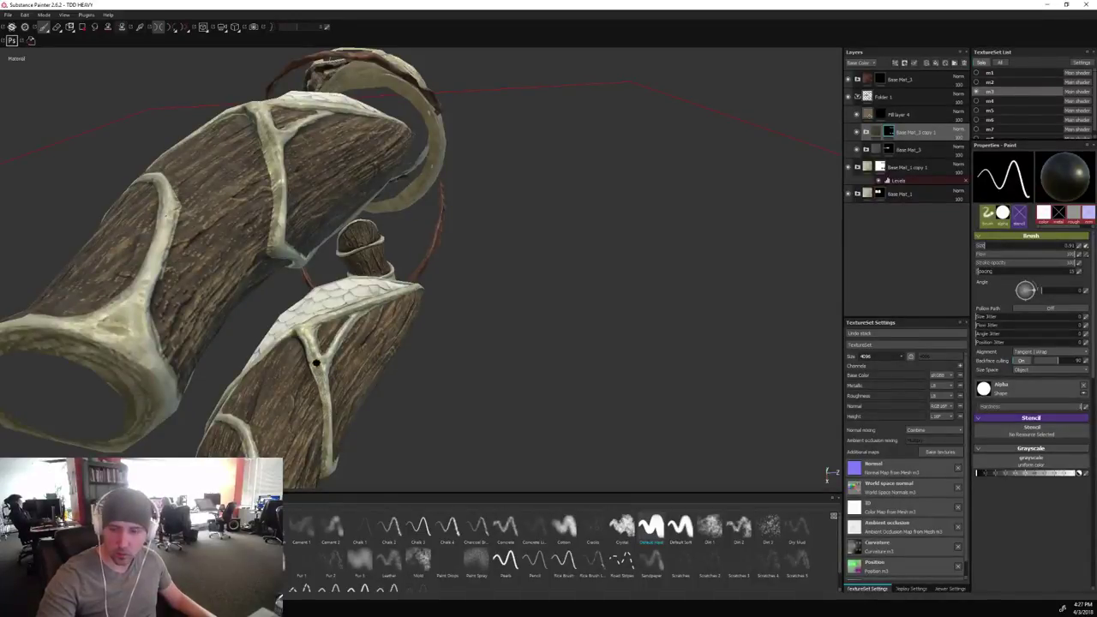
click(880, 168)
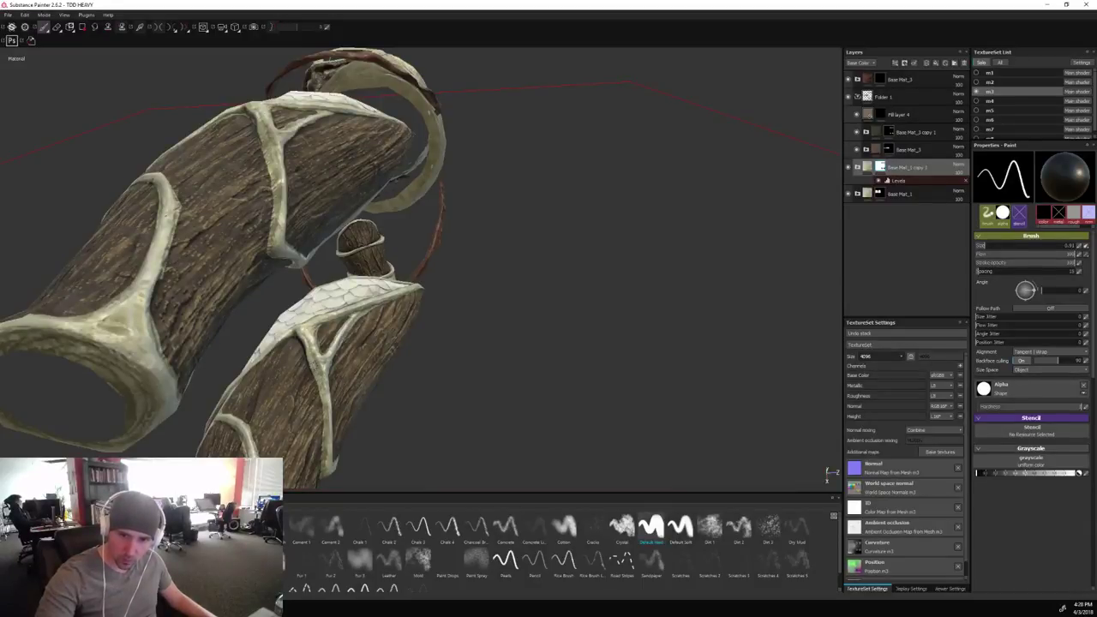
alt+drag(591, 369, 137, 311)
alt+right_drag(136, 311, 263, 426)
alt+middle_drag(451, 468, 247, 240)
alt+drag(247, 240, 260, 246)
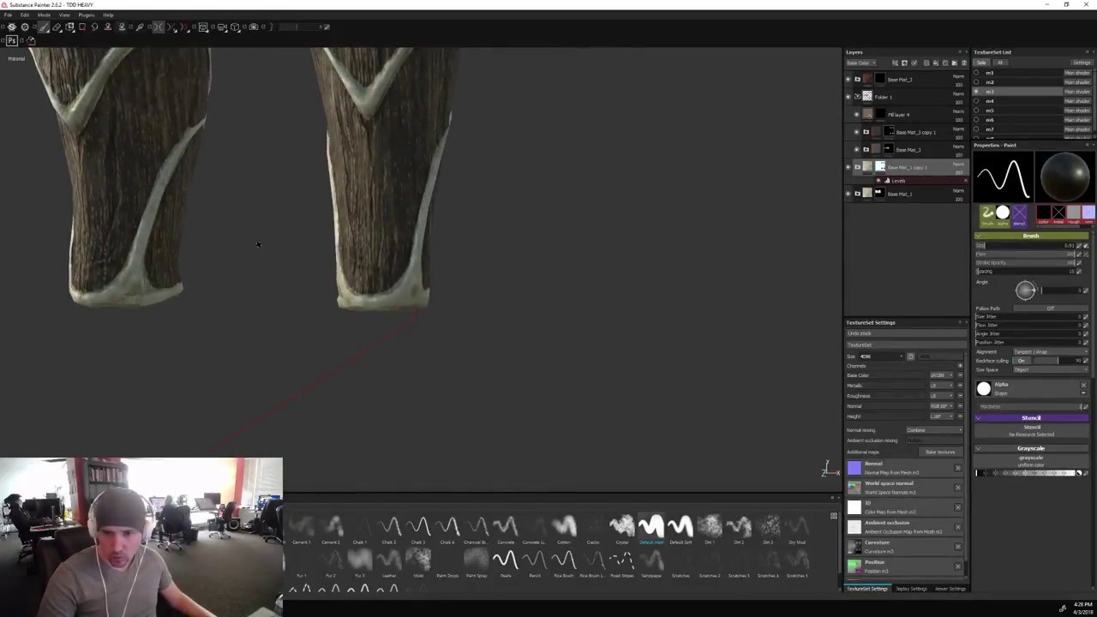
key(x)
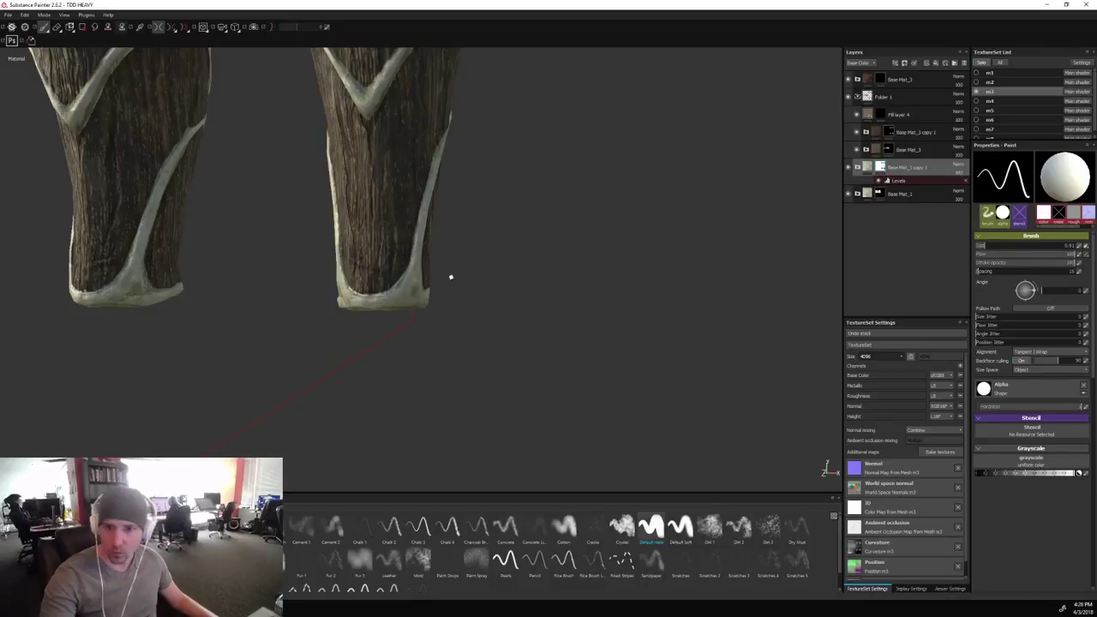
click(892, 134)
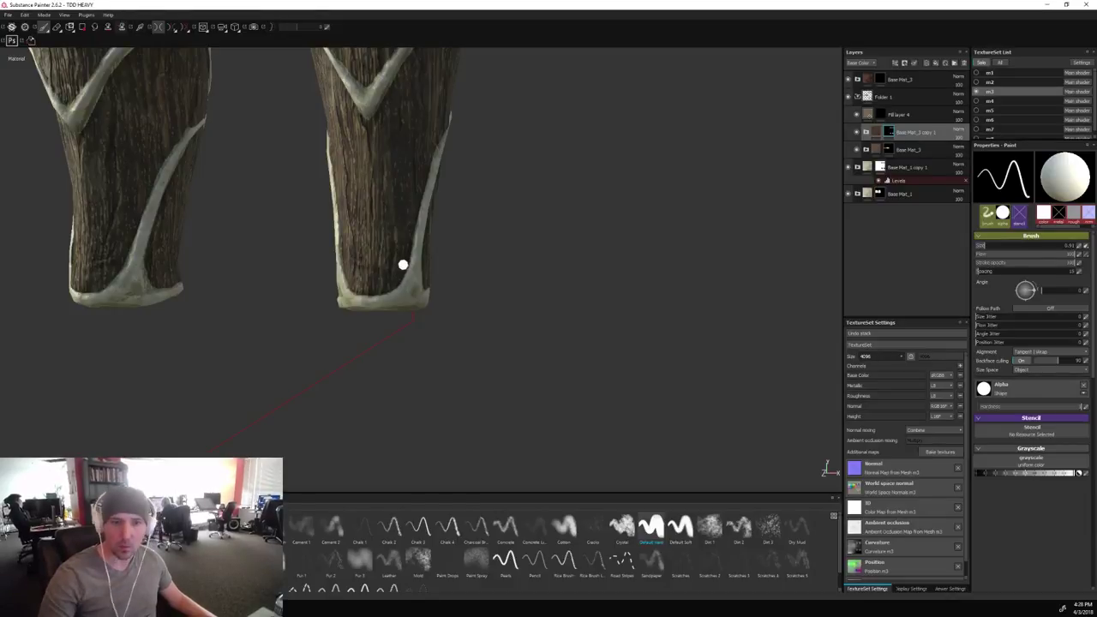
Examine the whole armor from the back, sides and front, including the scales, hanging straps, arm guards and chest.
alt+drag(402, 263, 514, 300)
alt+right_drag(515, 300, 500, 333)
alt+drag(518, 318, 595, 311)
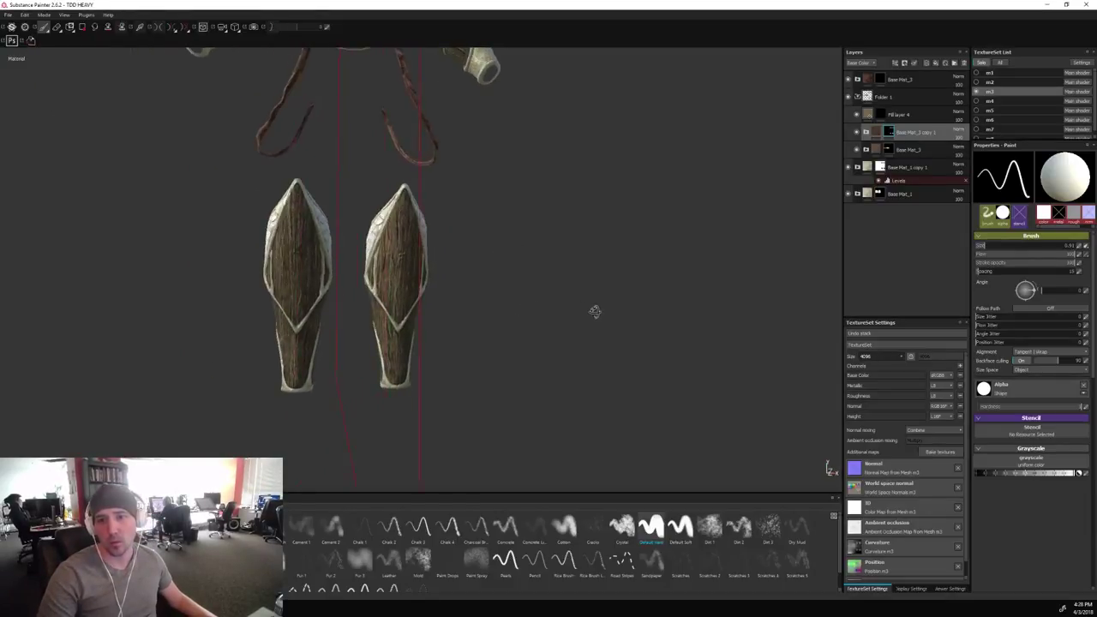
shift+right_drag(588, 308, 629, 304)
scroll(628, 304, down, 3)
alt+drag(628, 304, 542, 302)
alt+middle_drag(542, 302, 530, 375)
alt+drag(529, 375, 559, 331)
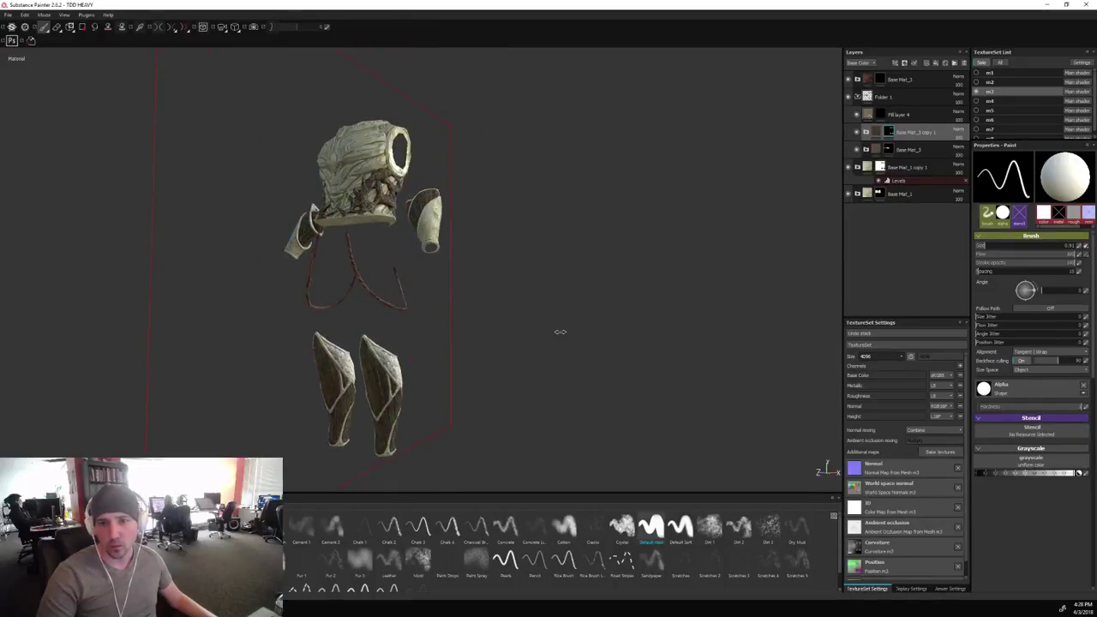
mouse_move(641, 238)
shift+right_down()
mouse_move(622, 240)
mouse_move(626, 247)
shift+right_up()
alt+drag(627, 248, 178, 266)
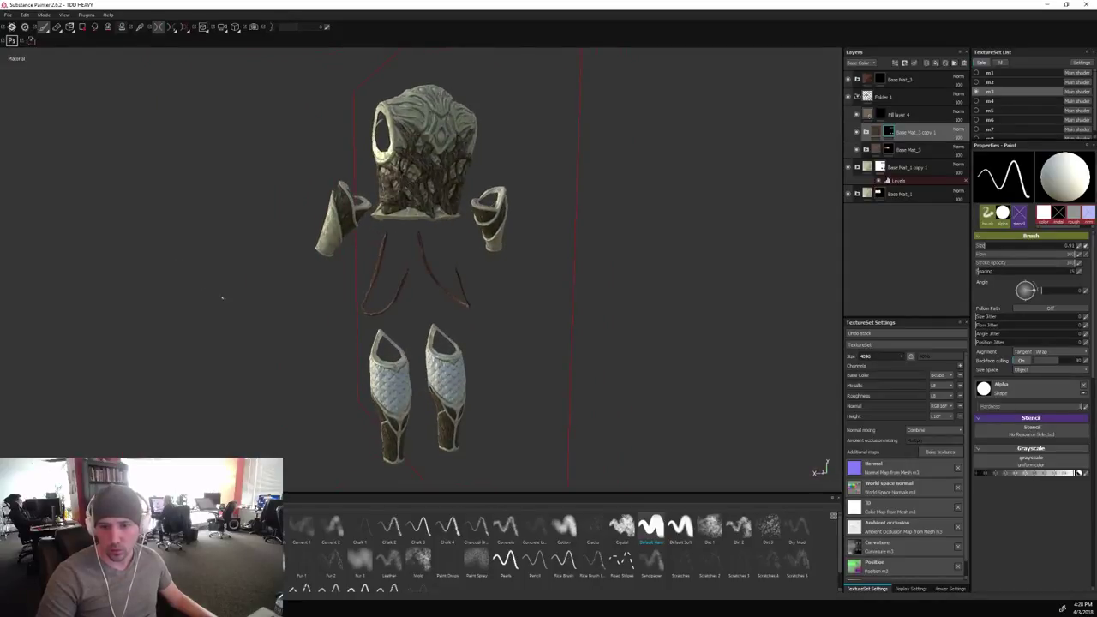
alt+drag(222, 300, 223, 311)
alt+middle_drag(223, 312, 186, 247)
alt+drag(186, 247, 198, 240)
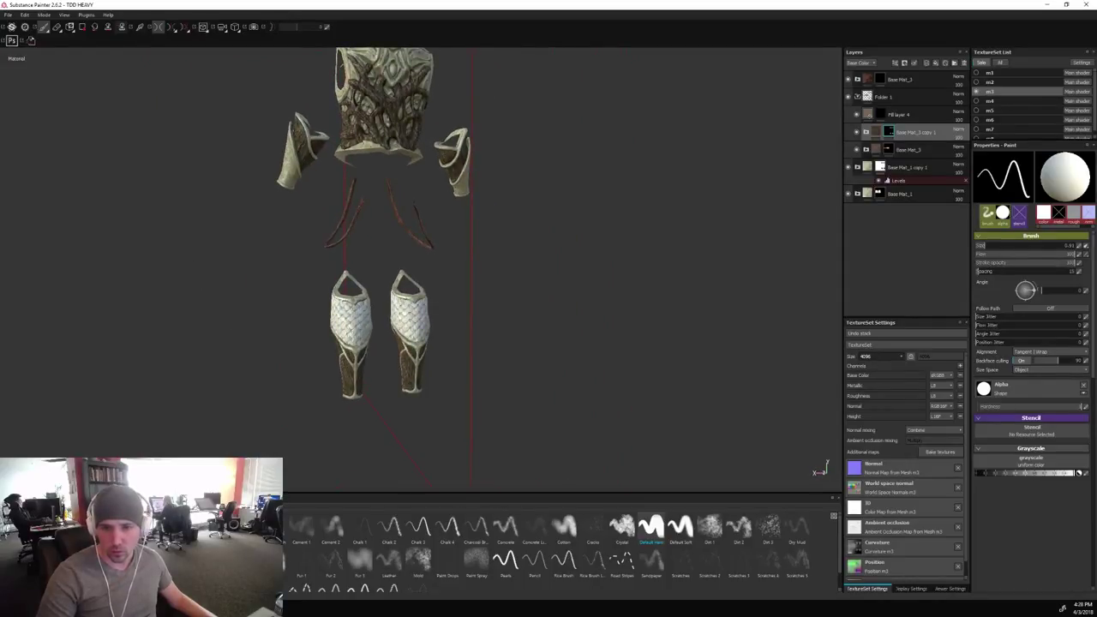
Save the project with Save As.
click(11, 17)
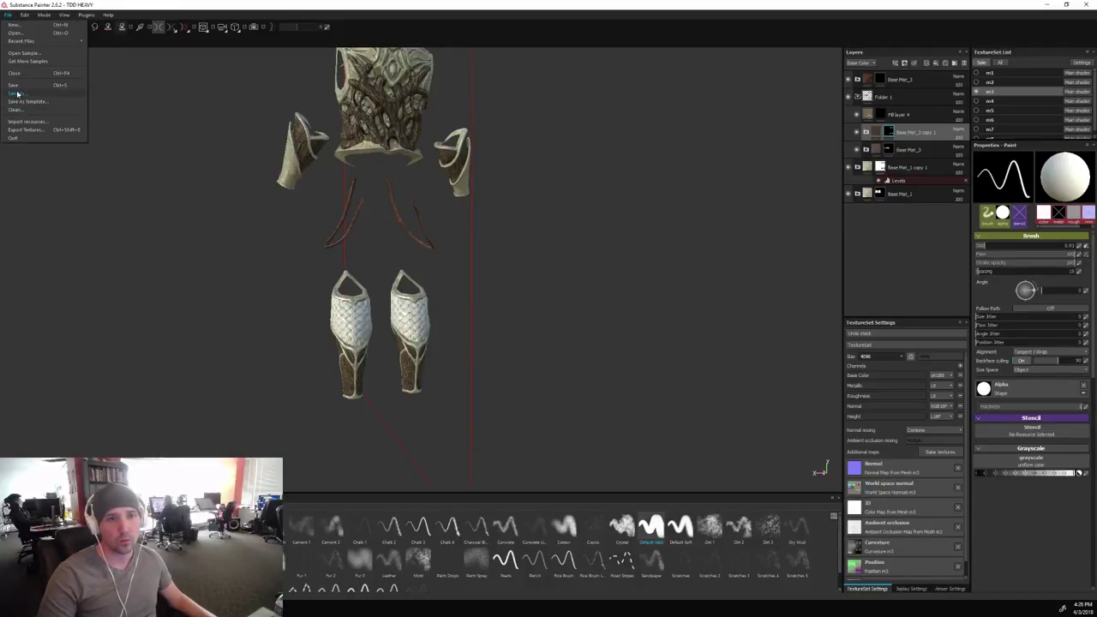
click(17, 94)
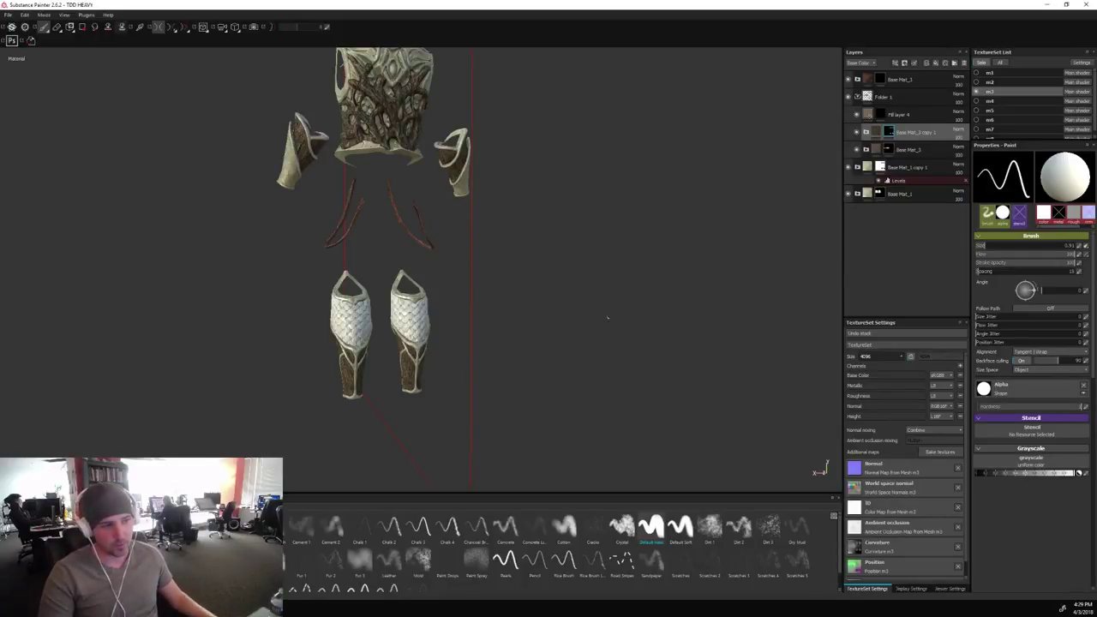
Collapse Folder 1 and add a dark metal smart material above all other layers of the m3 set.
alt+drag(586, 326, 632, 315)
scroll(585, 319, up, 3)
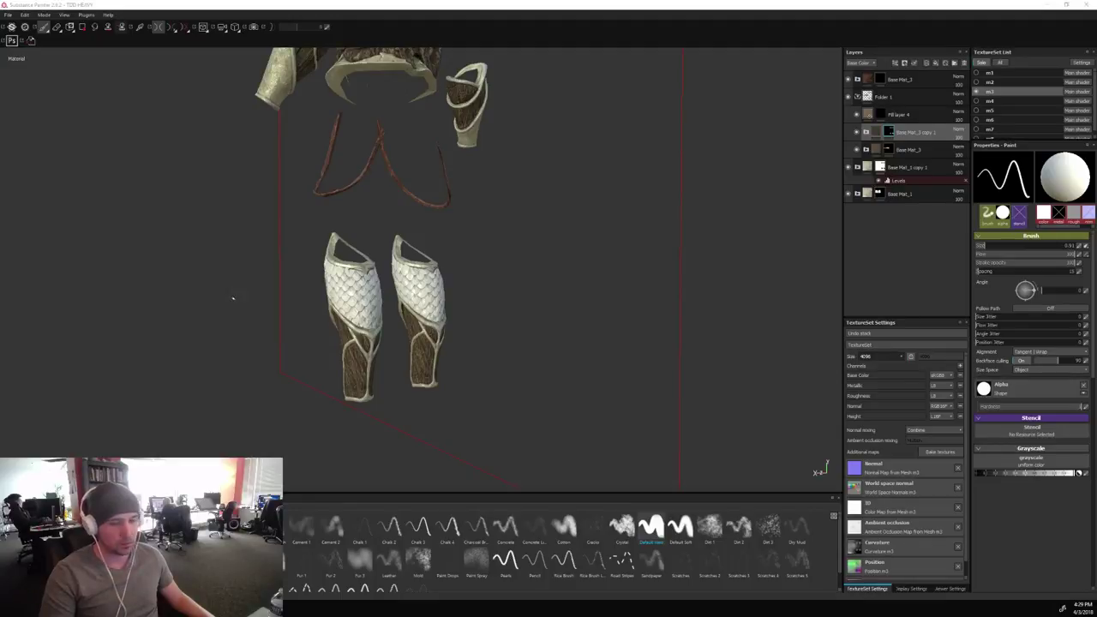
alt+drag(211, 363, 310, 365)
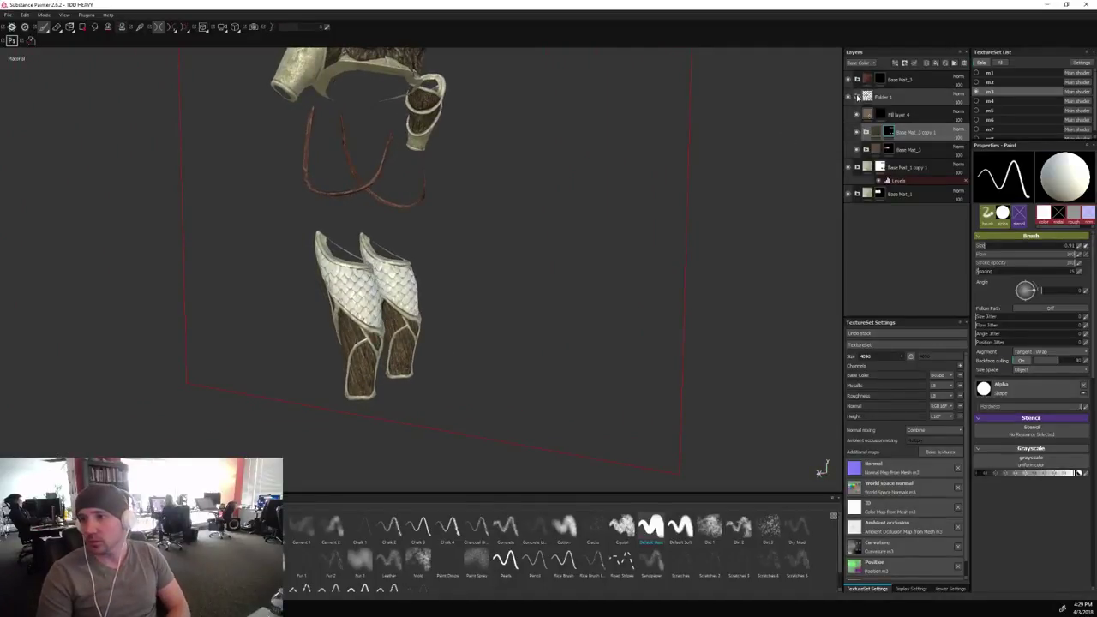
click(857, 96)
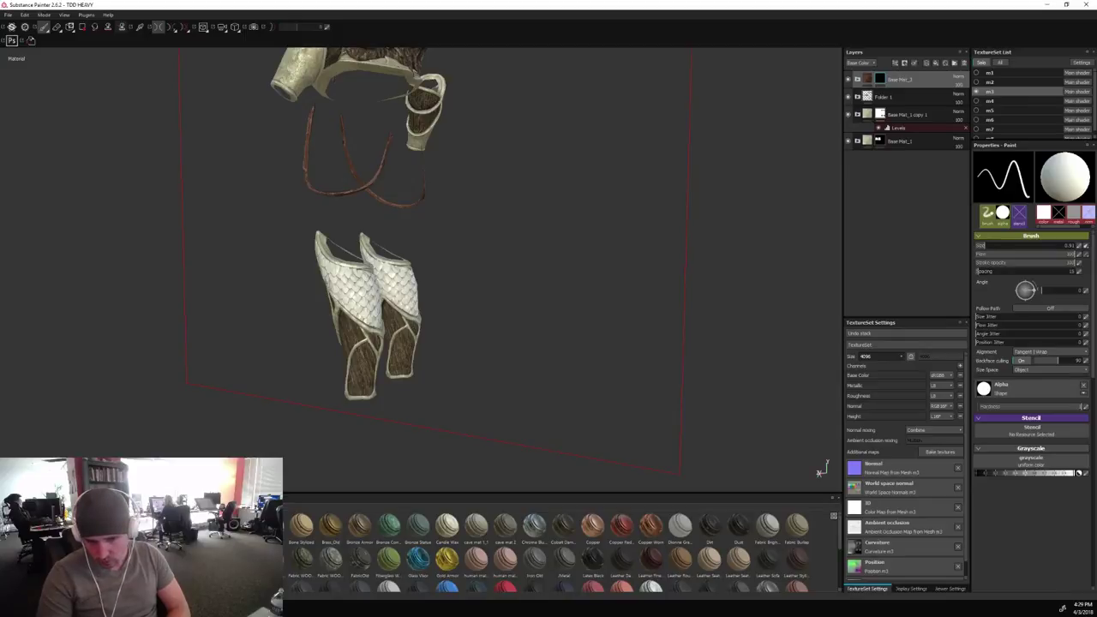
drag(273, 527, 940, 76)
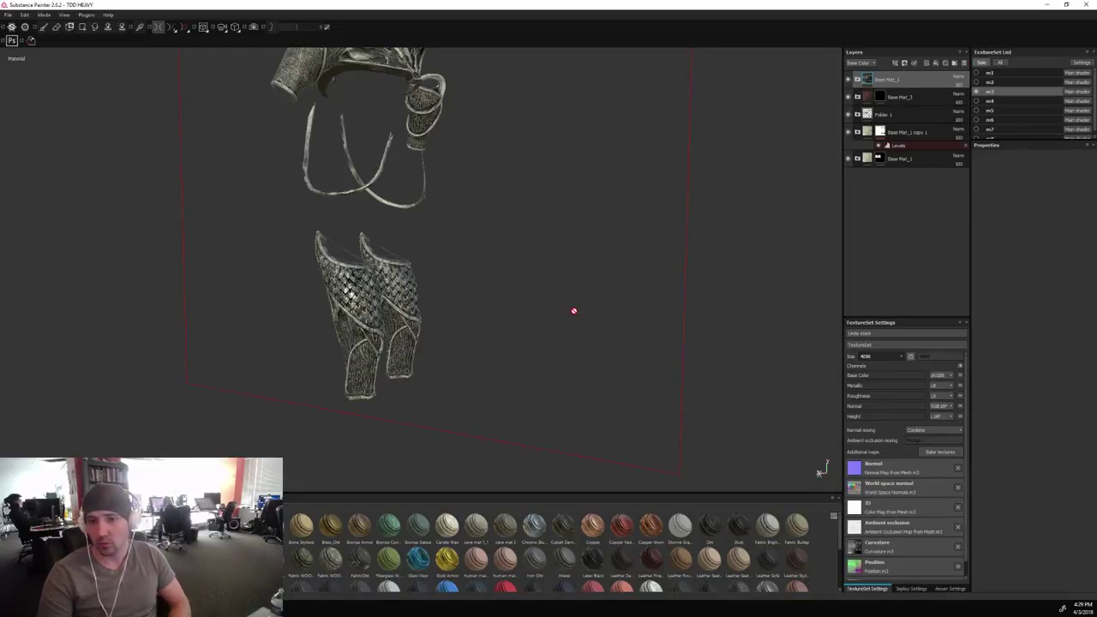
Expand the new metal material's folder and set its Base Metal fill's base color to a dark yellow-gold.
alt+drag(574, 309, 541, 304)
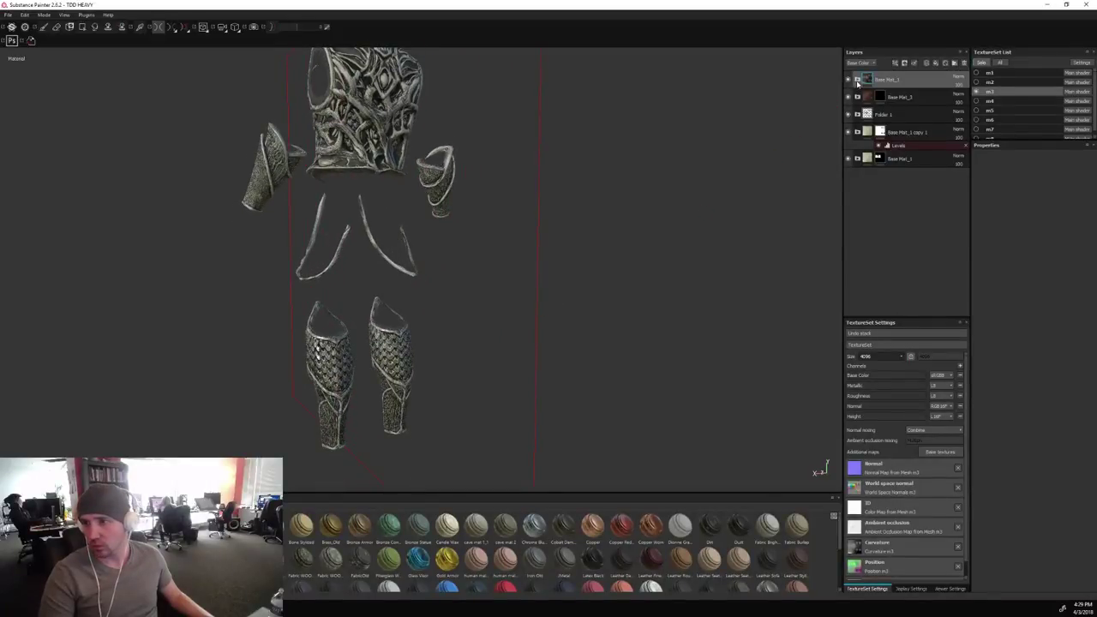
click(858, 79)
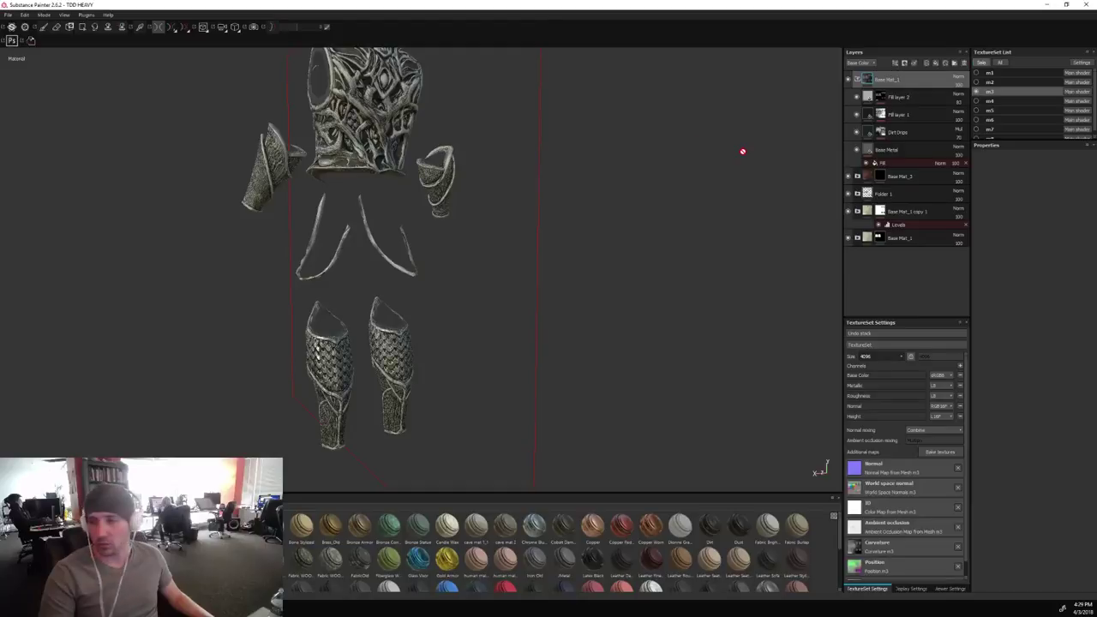
click(868, 151)
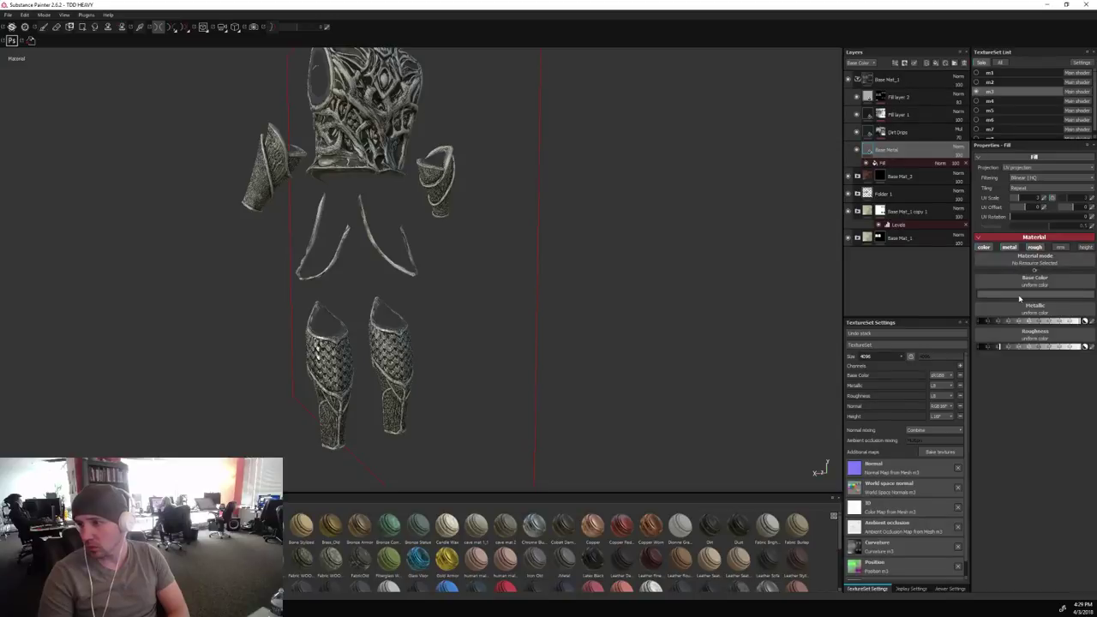
click(1020, 295)
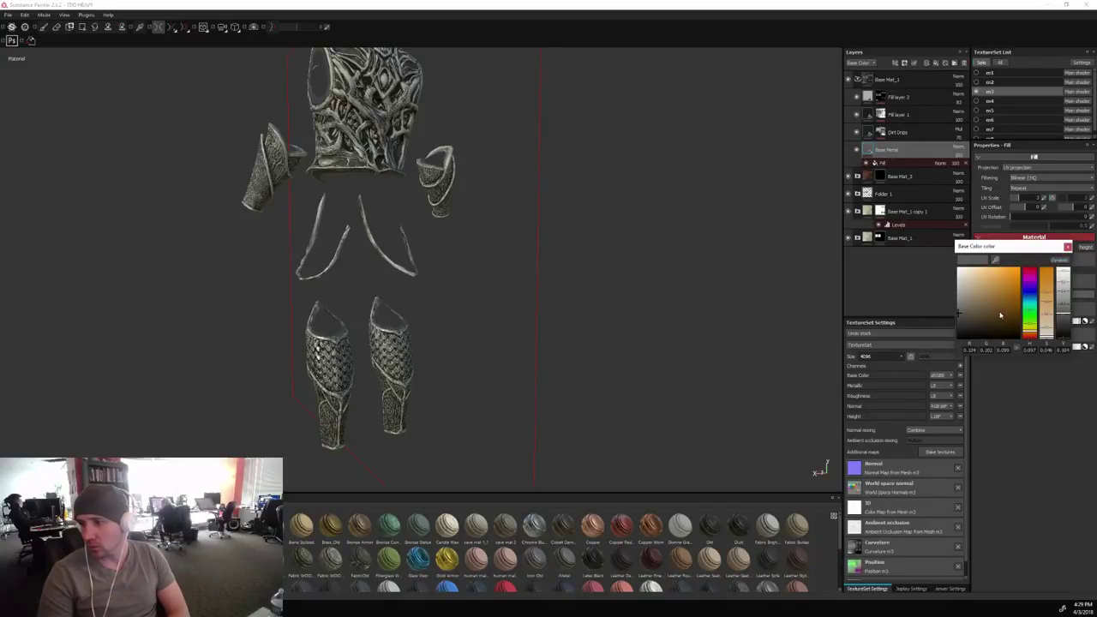
click(992, 308)
drag(1030, 332, 1030, 331)
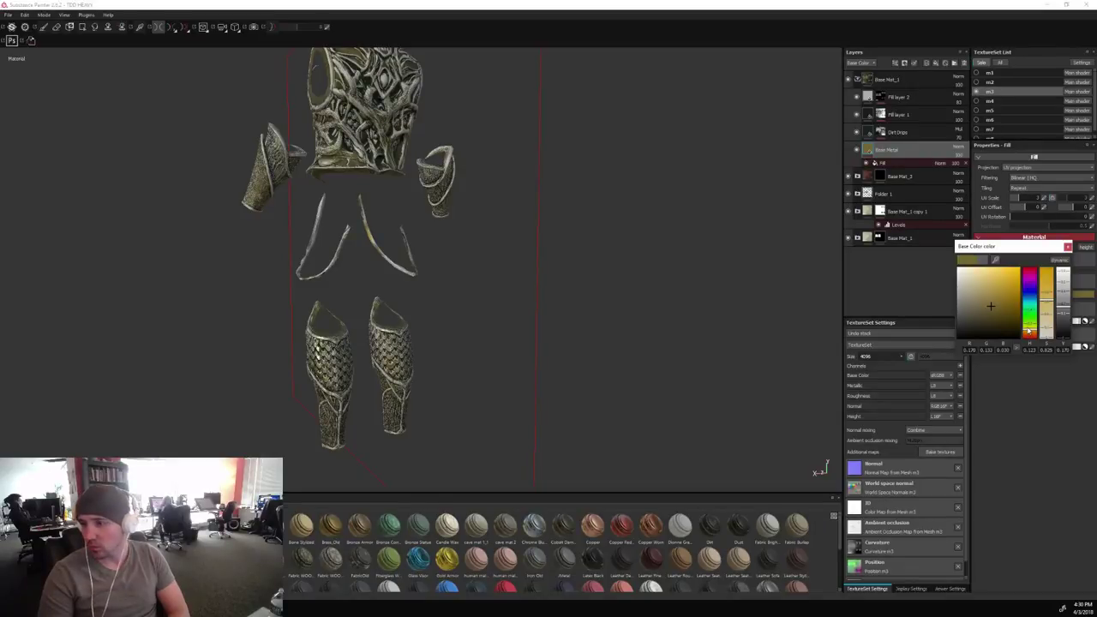
Select Fill layer 2, the pale edge-wear layer in the metal material's folder, and hide it.
alt+drag(591, 189, 574, 255)
scroll(578, 250, up, 2)
alt+middle_drag(627, 187, 652, 238)
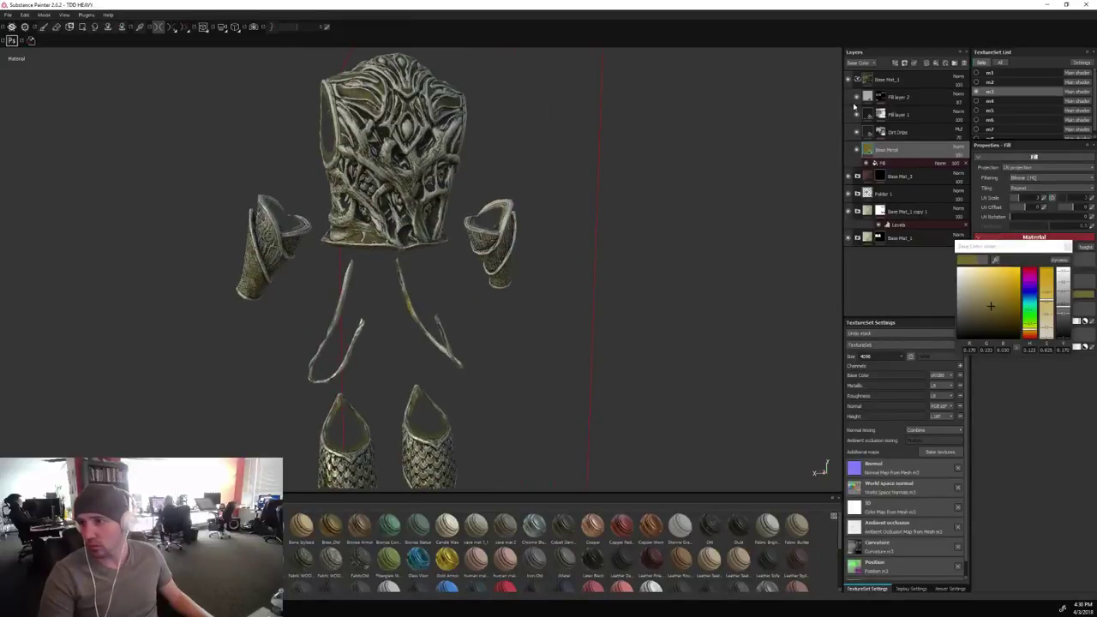
click(879, 96)
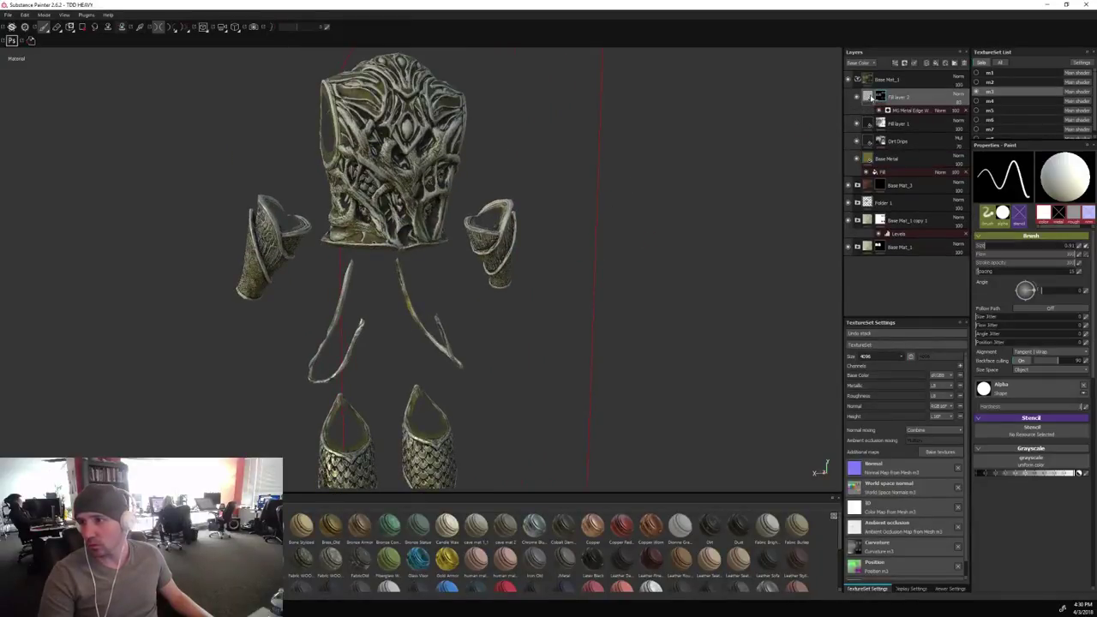
click(869, 97)
click(859, 99)
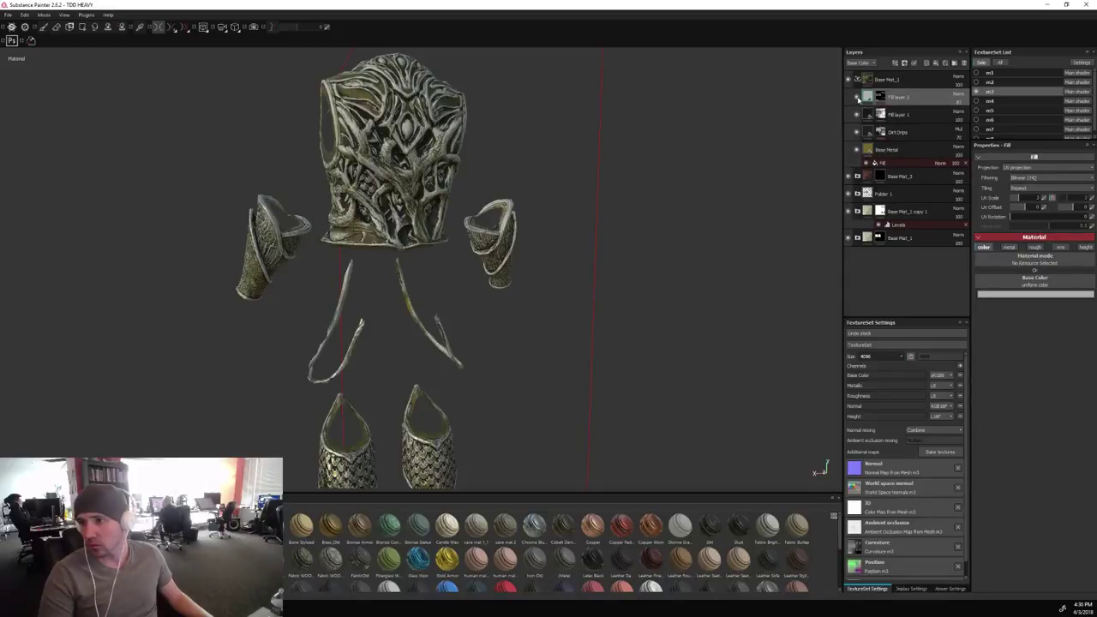
Set the Base Metal fill's base color to a lighter, brighter gold, checking it on the shin guards' scales.
alt+drag(672, 265, 642, 343)
alt+middle_drag(641, 343, 661, 193)
alt+drag(661, 193, 693, 209)
alt+right_drag(685, 249, 681, 184)
alt+middle_drag(681, 183, 682, 271)
alt+drag(682, 270, 708, 253)
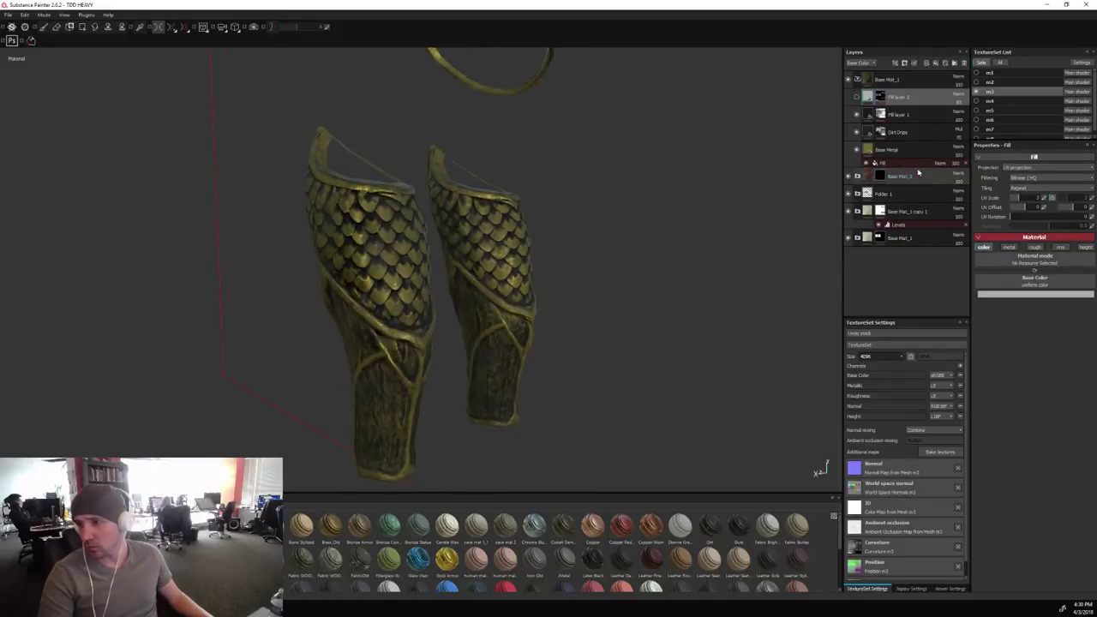
click(896, 151)
alt+drag(745, 242, 776, 285)
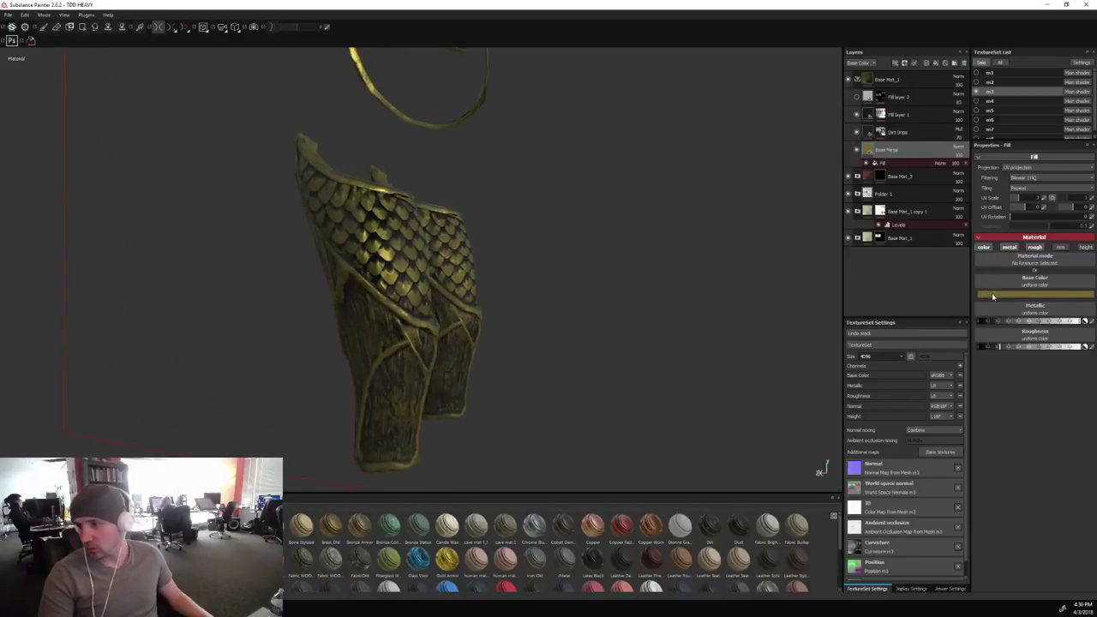
click(993, 296)
click(964, 291)
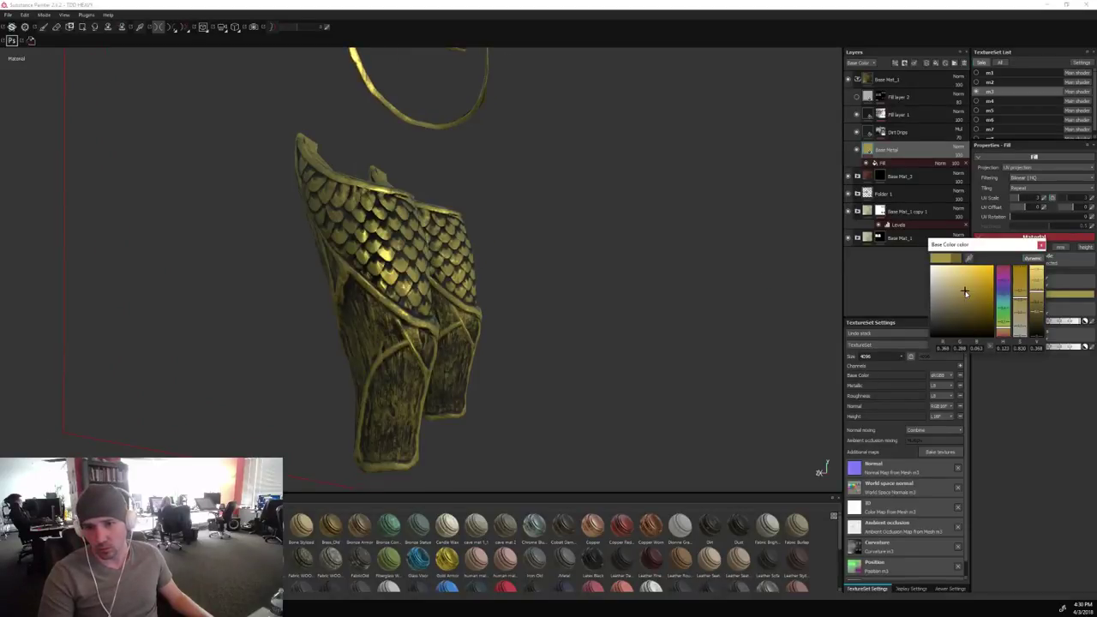
alt+drag(588, 300, 557, 311)
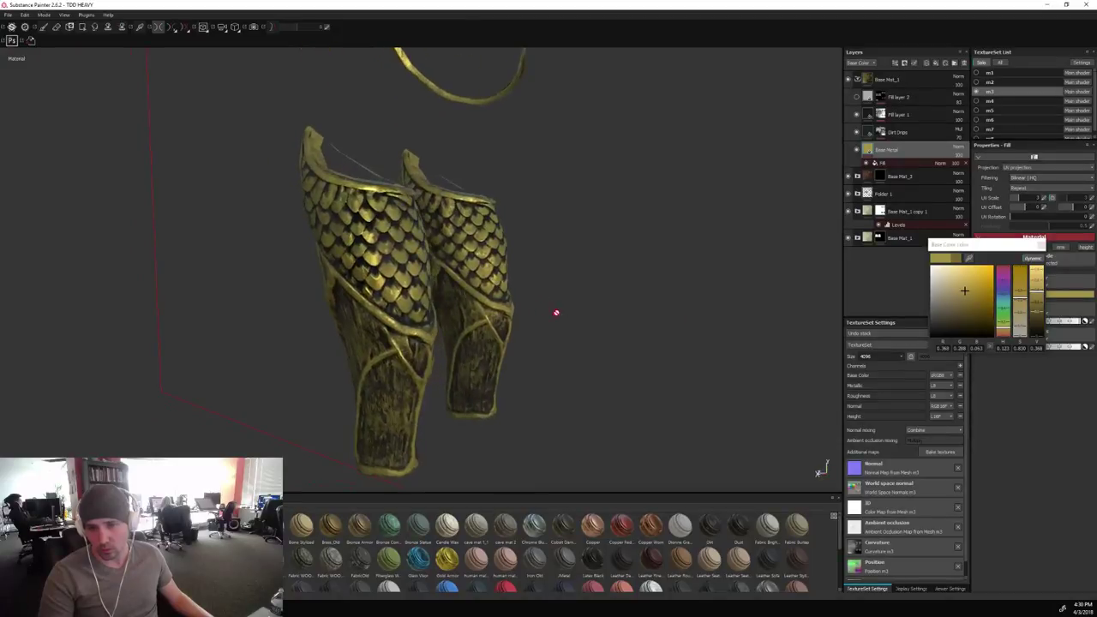
Set Fill layer 1's base color to a darkened gold sampled from the shin guards.
click(899, 114)
click(998, 296)
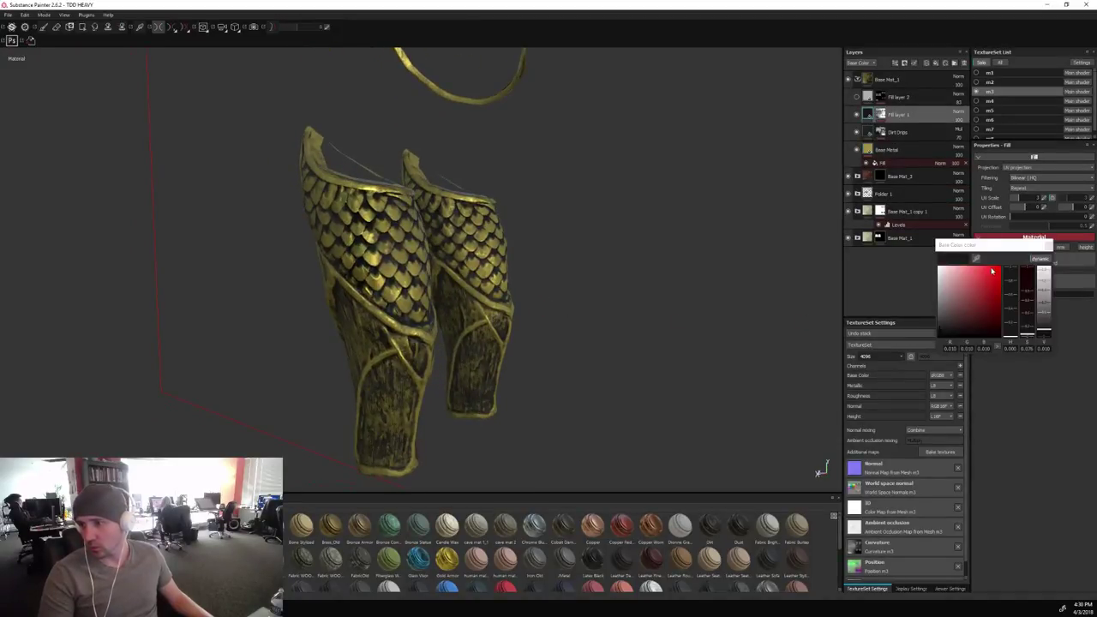
drag(977, 258, 481, 290)
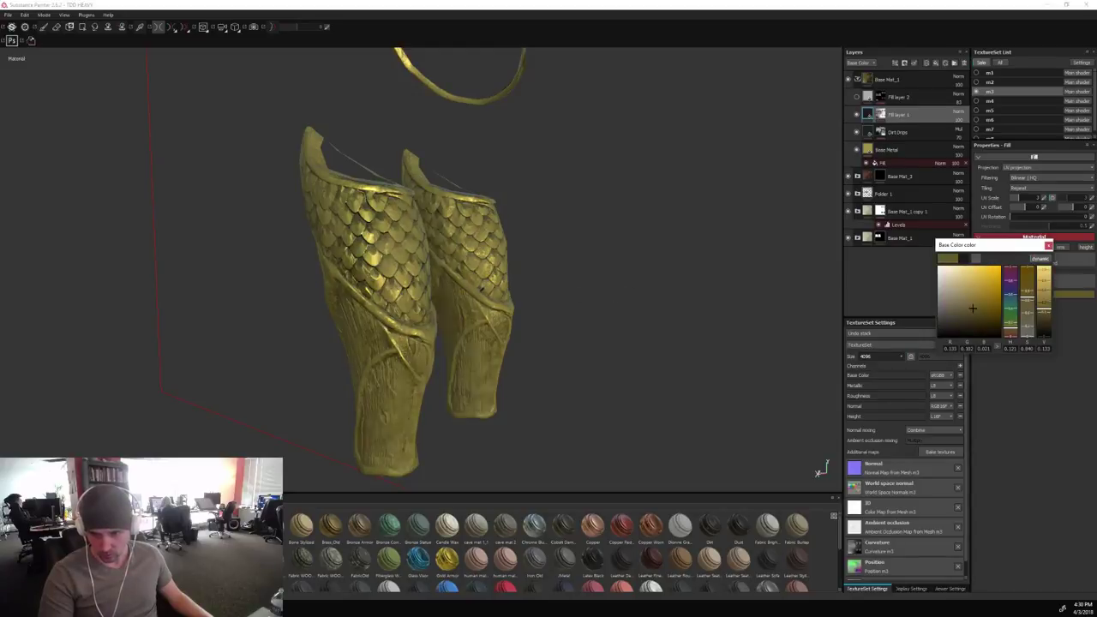
drag(972, 308, 974, 320)
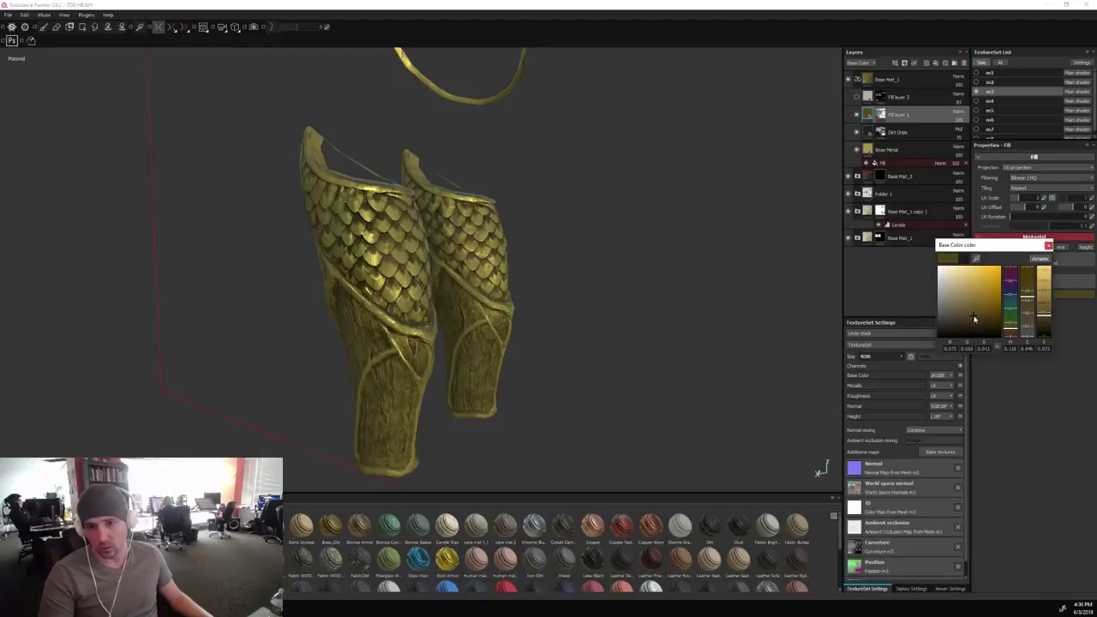
mouse_move(633, 298)
alt+mouse_down()
mouse_move(666, 294)
mouse_move(643, 296)
alt+mouse_up()
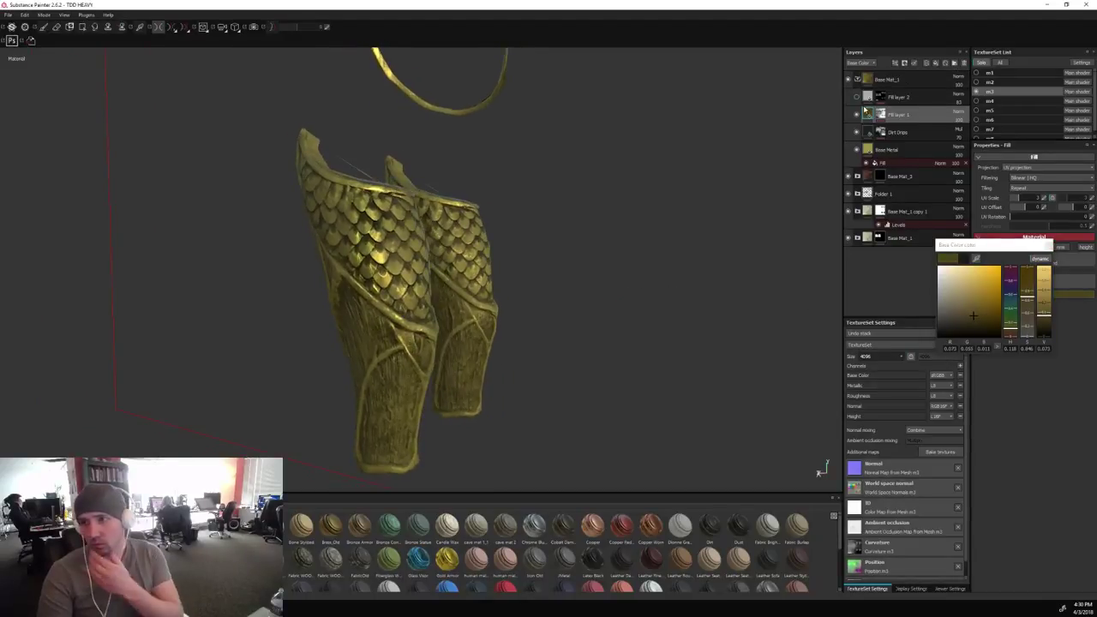
Show Fill layer 2 again and lower the wear level of its MG Metal Edge Wear mask generator to 0.3.
click(869, 99)
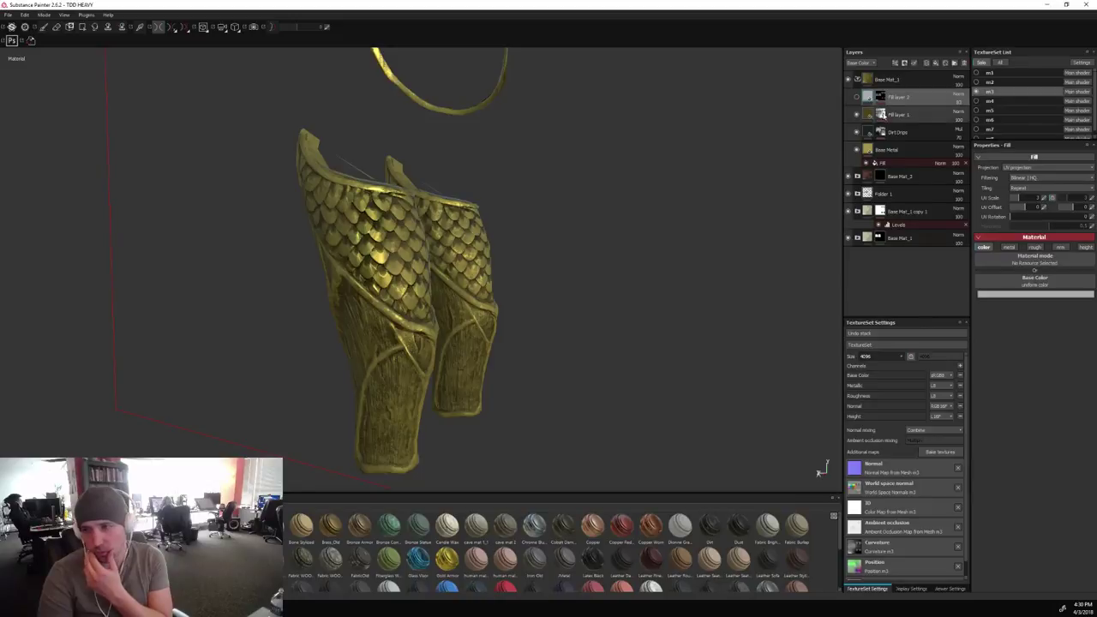
click(857, 99)
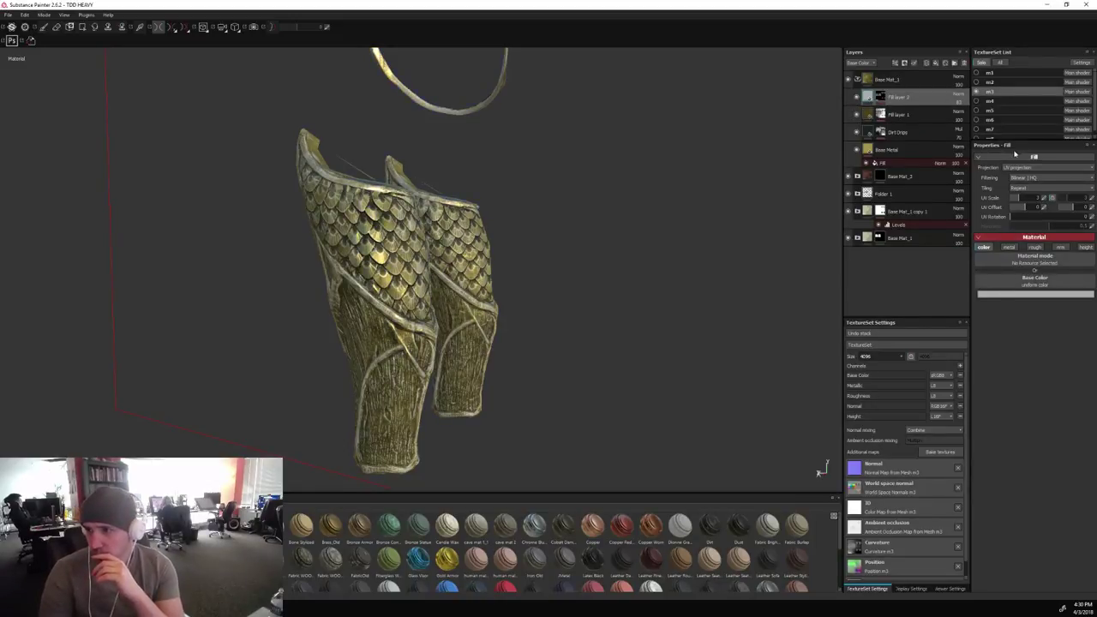
click(882, 97)
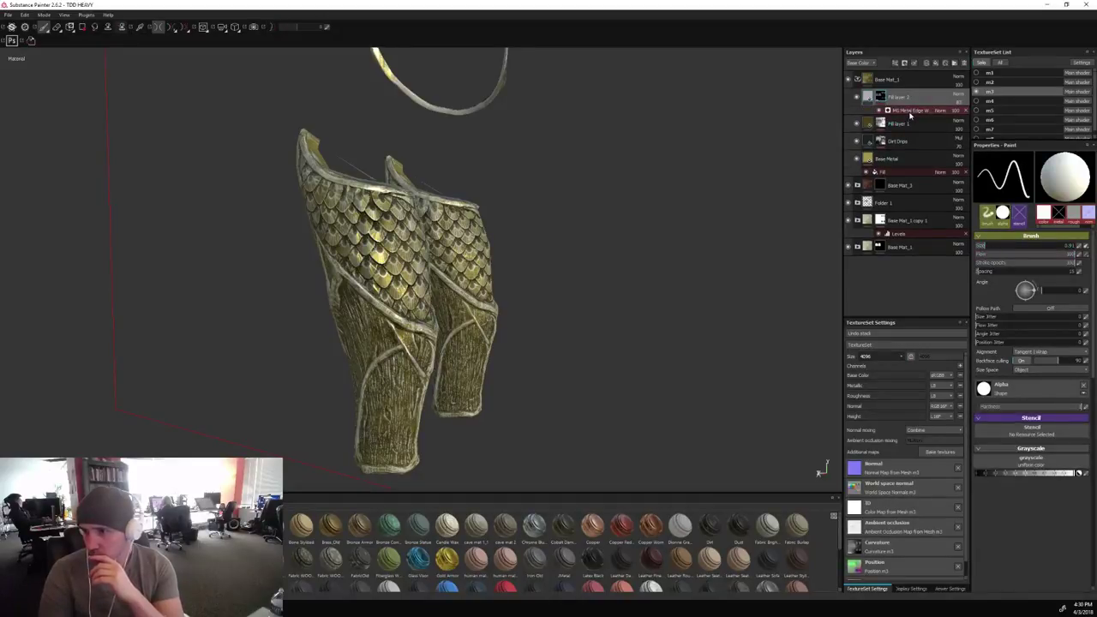
click(910, 111)
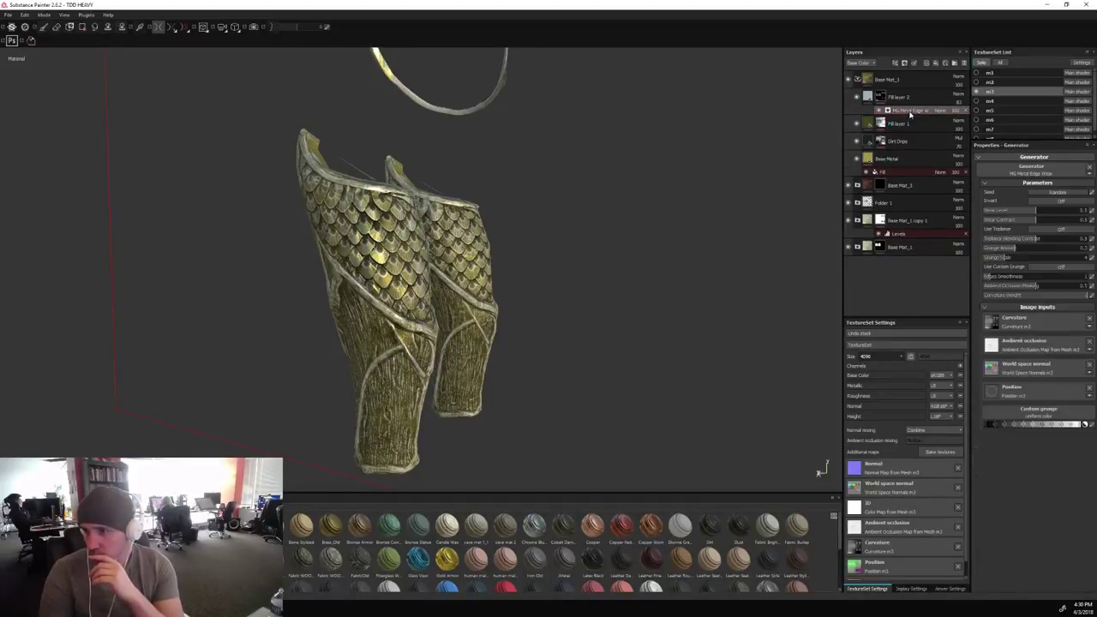
click(1016, 214)
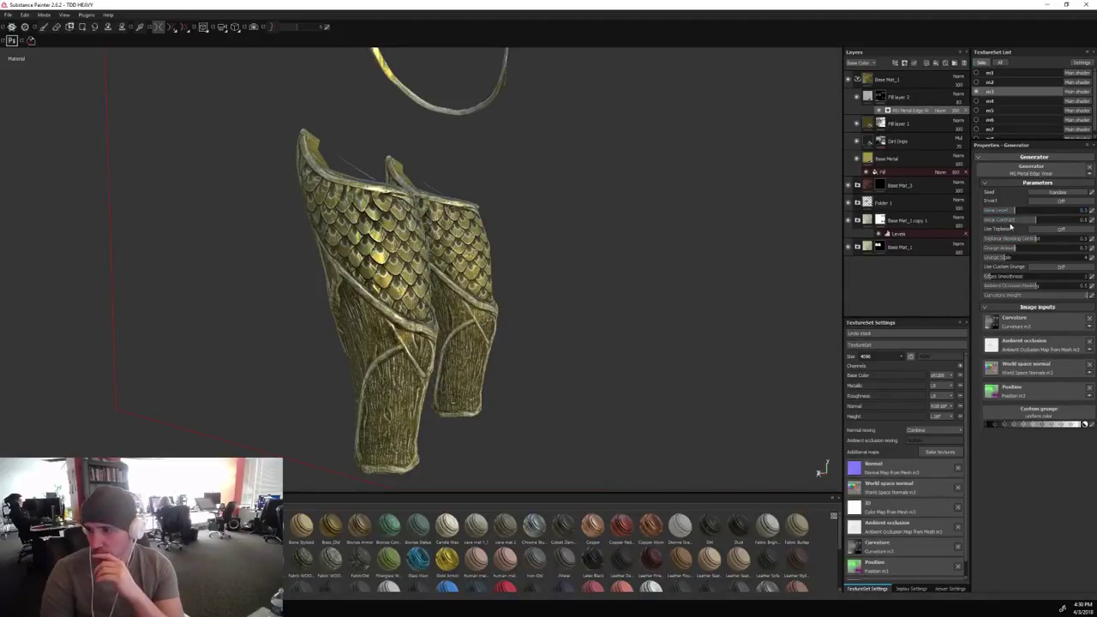
Set Fill layer 2's base color to a pale gold, starting from a color sampled on the shin guards.
click(874, 99)
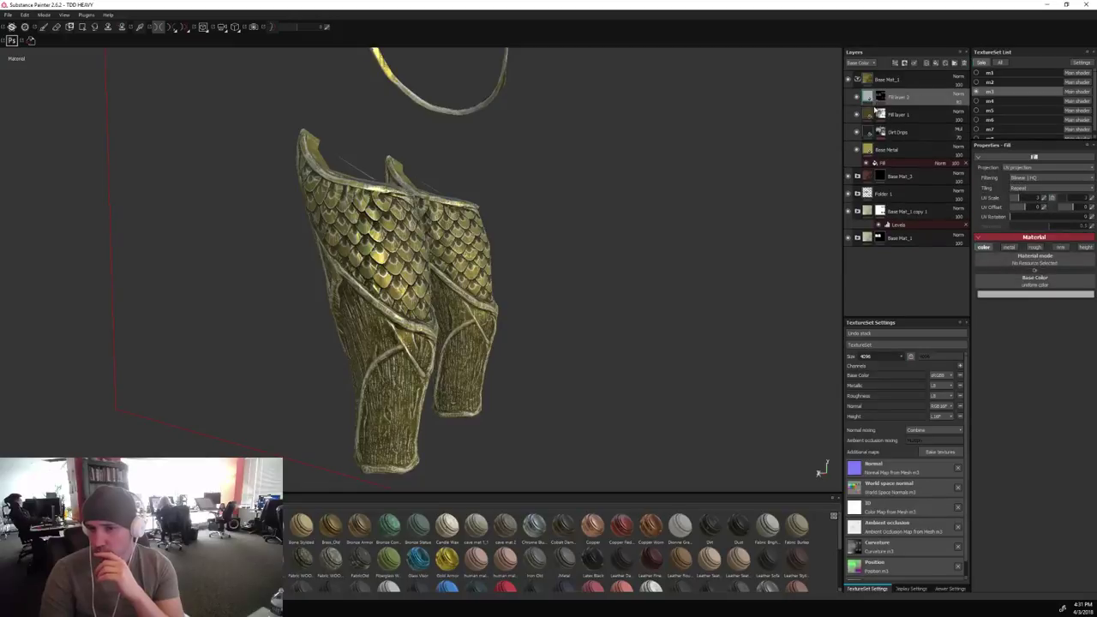
click(988, 295)
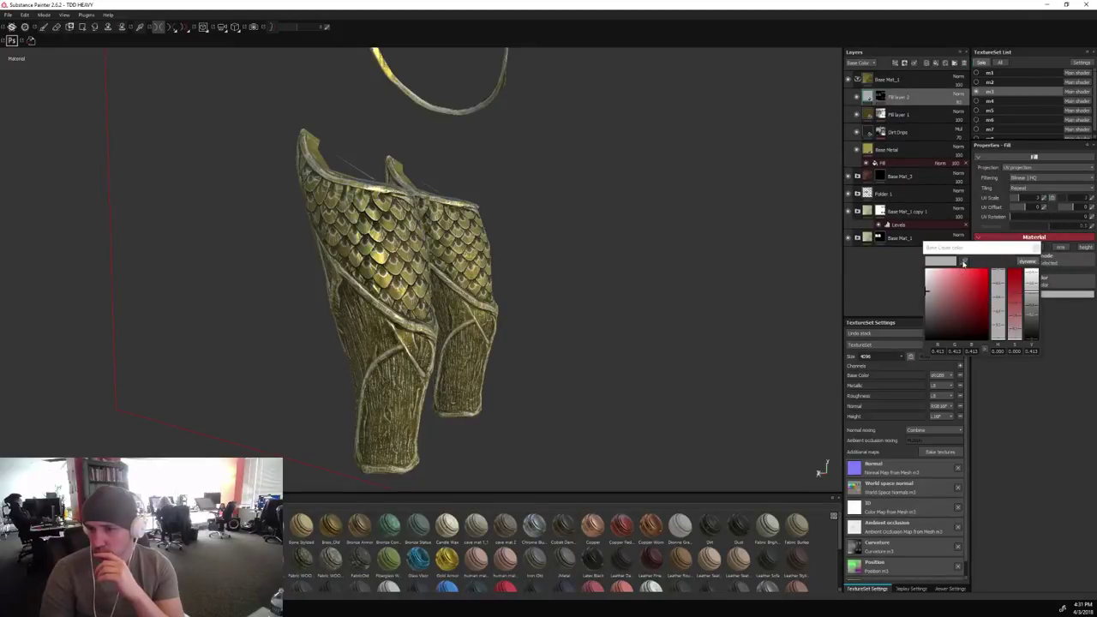
drag(505, 262, 468, 254)
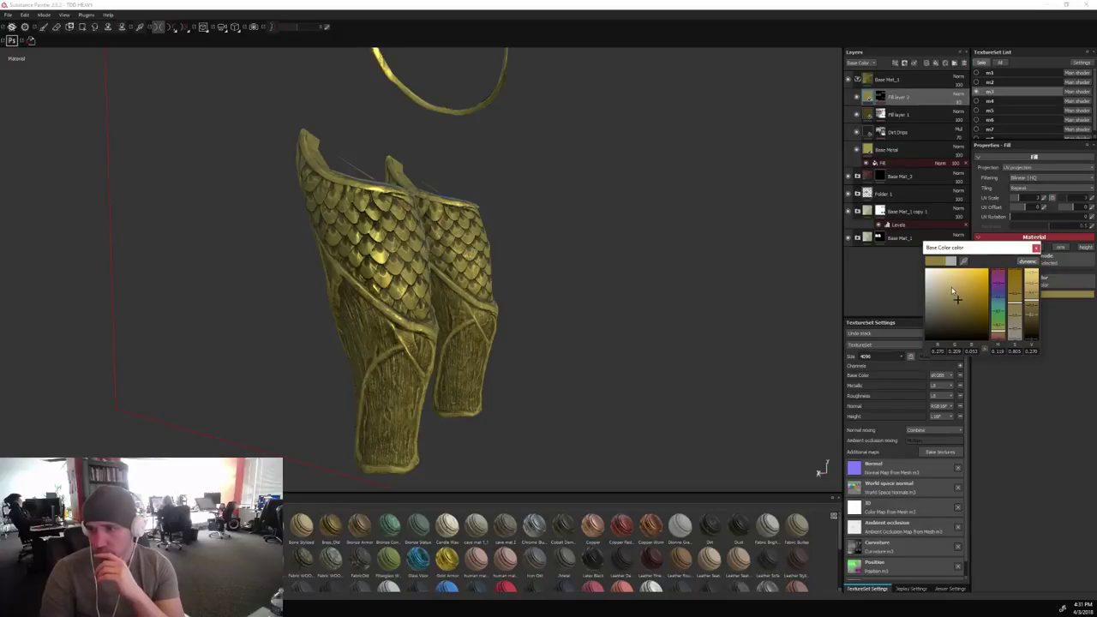
drag(953, 292, 951, 288)
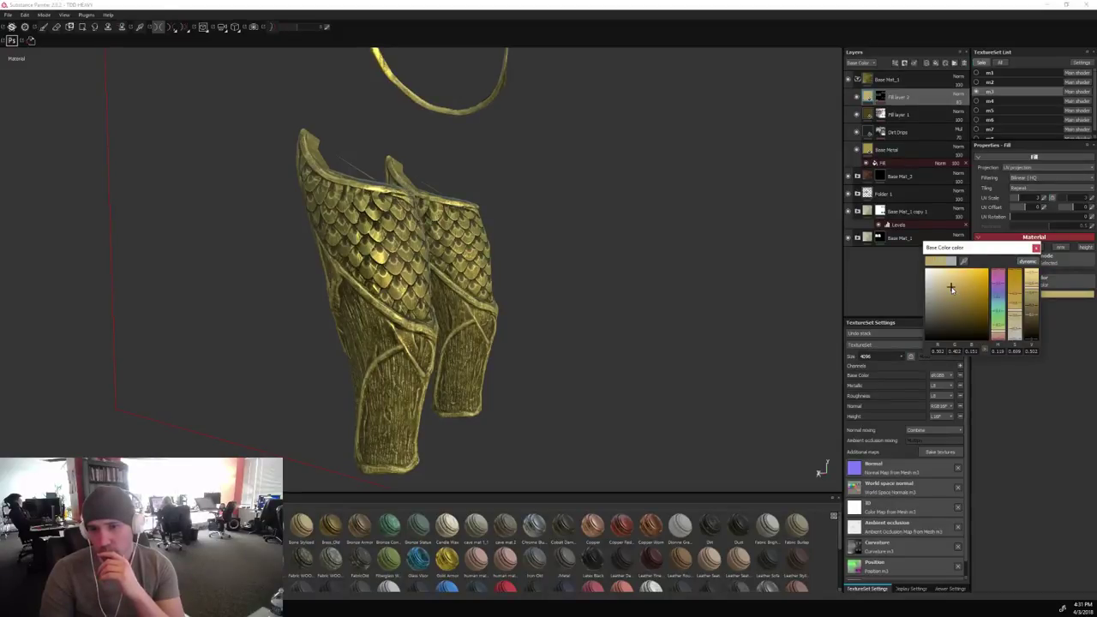
drag(951, 288, 951, 289)
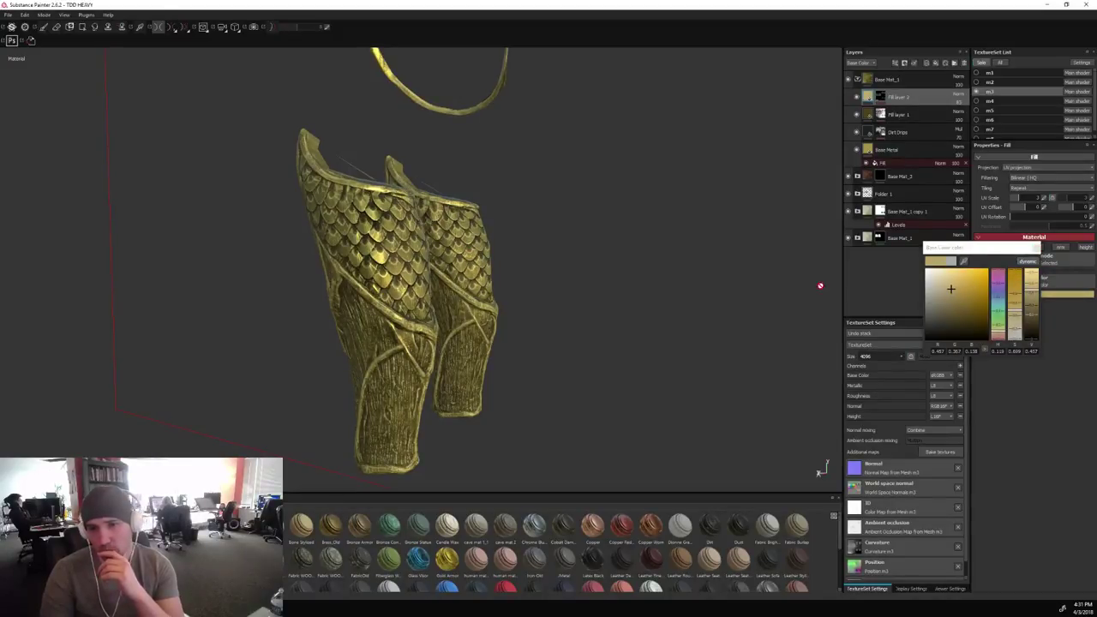
alt+drag(671, 286, 698, 255)
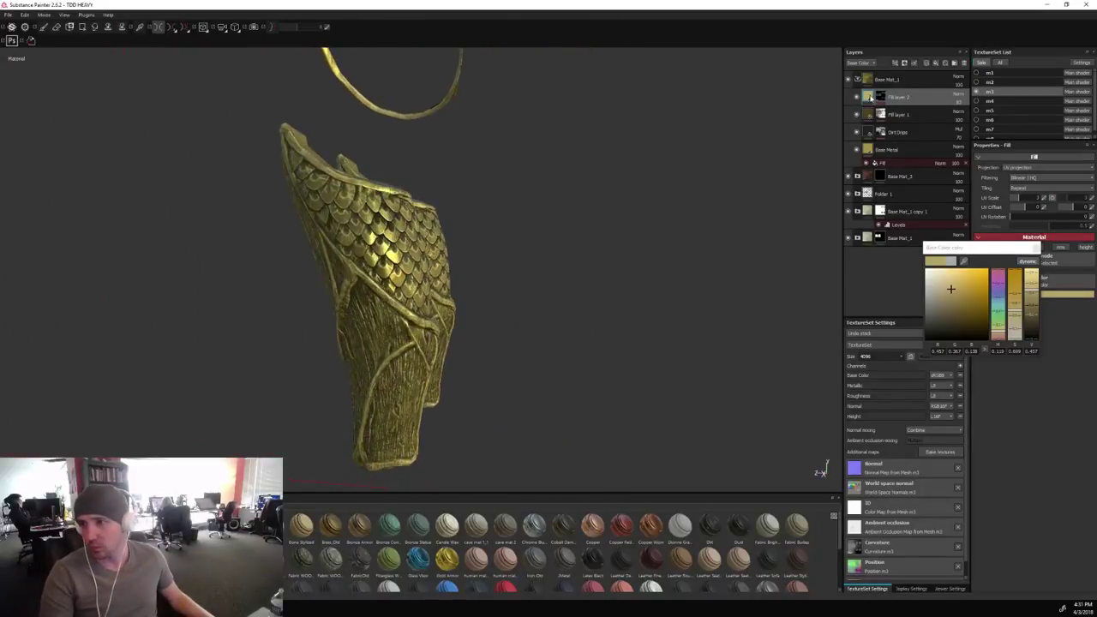
Delete the Dirt Drips layer from the gold metal folder and add a black mask to the folder.
click(894, 134)
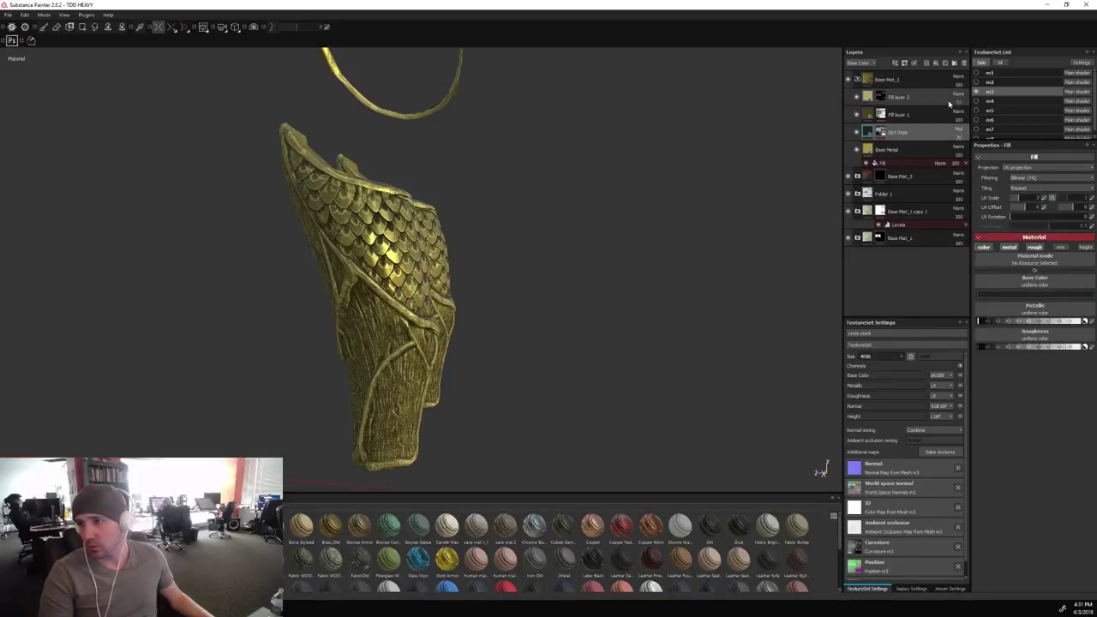
click(964, 64)
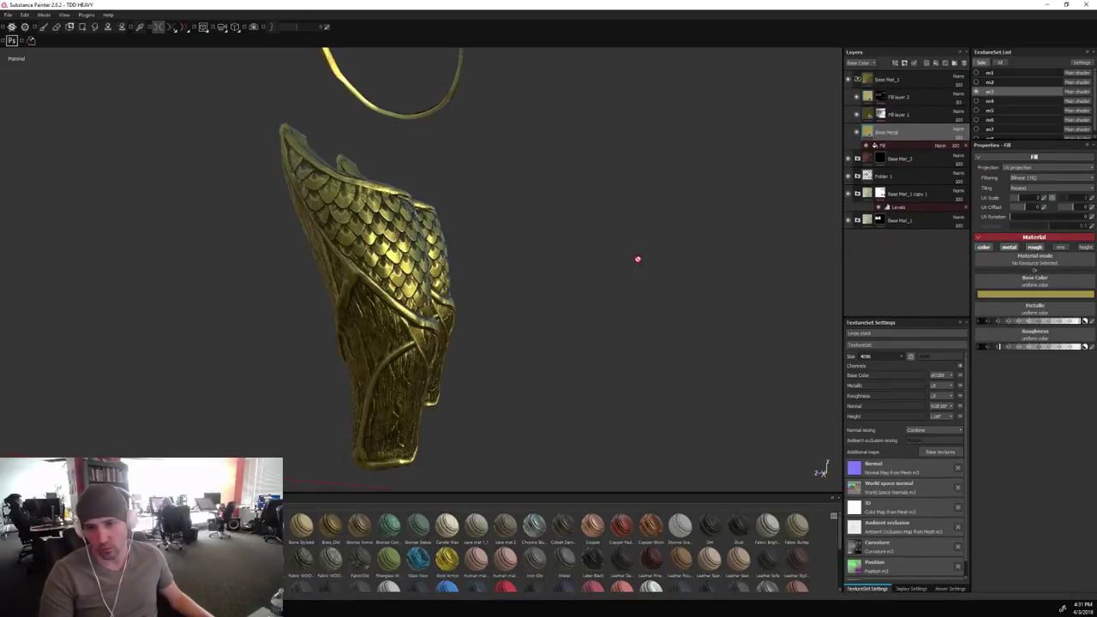
alt+drag(638, 259, 422, 325)
alt+drag(517, 372, 624, 279)
alt+middle_drag(613, 328, 650, 276)
scroll(613, 257, up, 3)
right_click(873, 86)
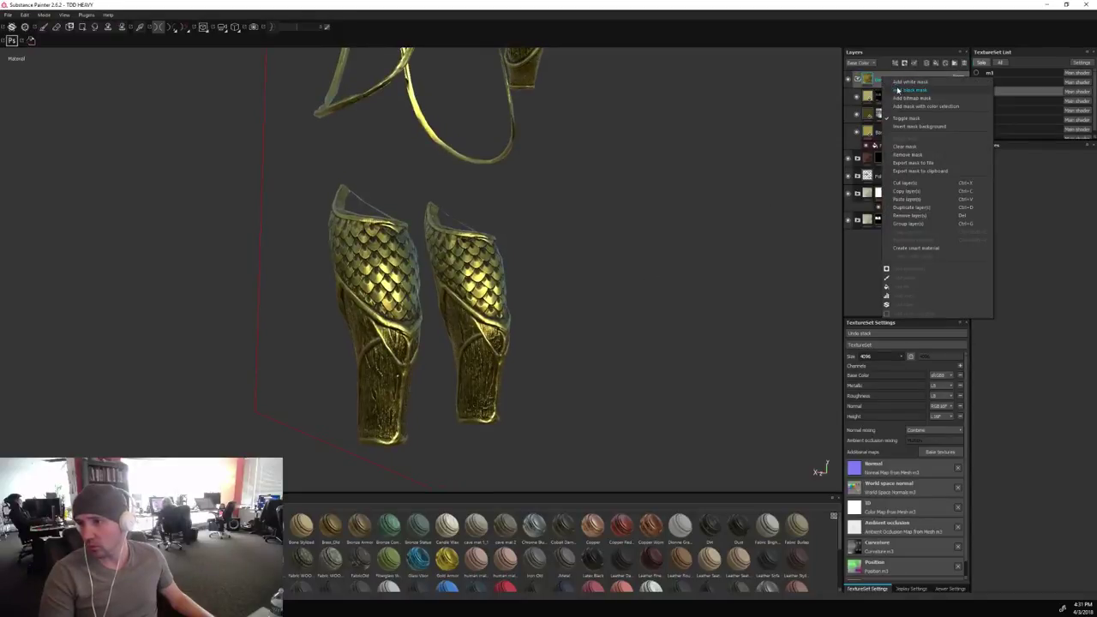
click(900, 88)
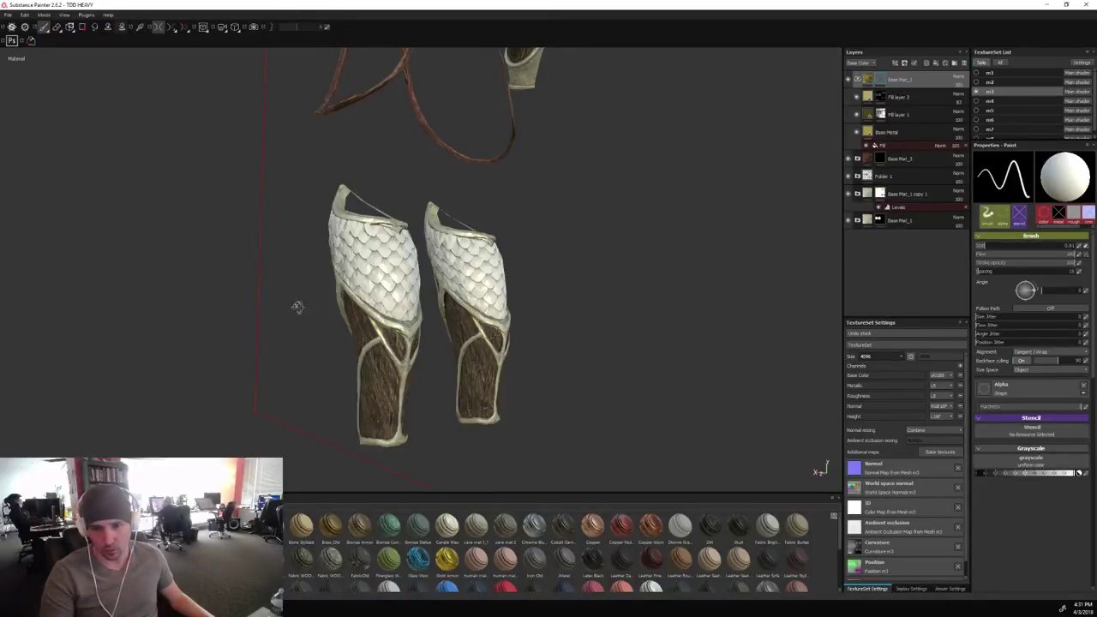
Enlarge the brush and paint the gold folder's mask white over the central scales of both shin guards.
alt+drag(297, 307, 318, 313)
key(bracketright)
key(bracketright)
key(bracketright)
key(bracketright)
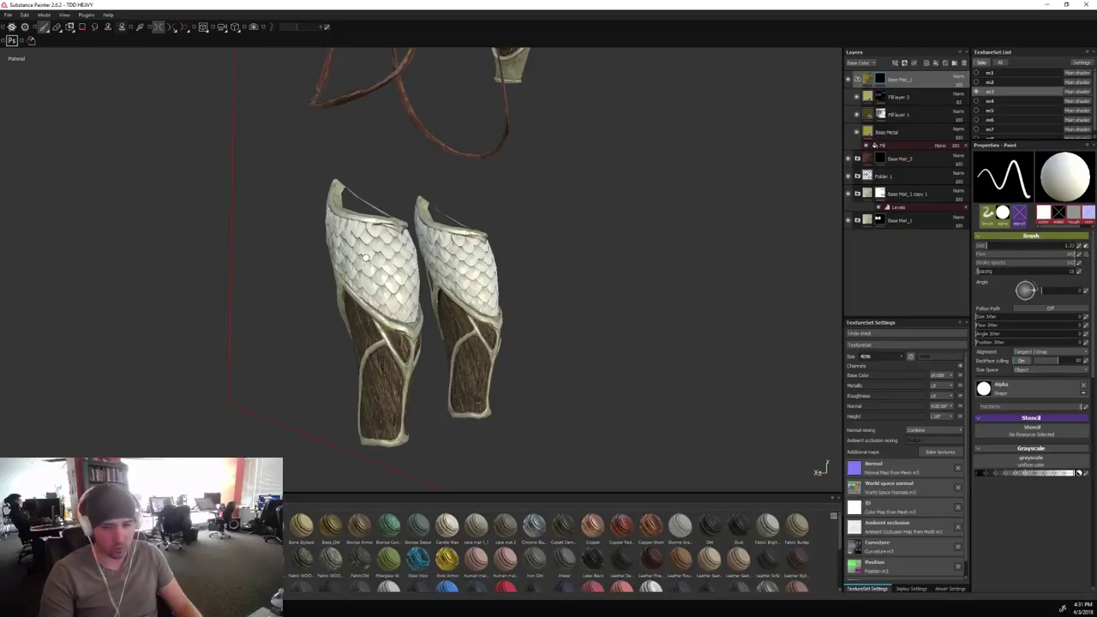
mouse_move(352, 238)
mouse_down()
mouse_move(391, 266)
mouse_move(393, 285)
mouse_move(359, 255)
mouse_move(390, 249)
mouse_move(399, 292)
mouse_move(368, 281)
mouse_move(343, 243)
mouse_move(369, 234)
mouse_move(399, 253)
mouse_move(410, 291)
mouse_move(389, 304)
mouse_move(346, 256)
mouse_up()
mouse_move(442, 251)
mouse_down()
mouse_move(486, 290)
mouse_move(454, 274)
mouse_move(436, 244)
mouse_move(485, 264)
mouse_move(477, 251)
mouse_move(460, 242)
mouse_move(475, 295)
mouse_move(490, 304)
mouse_up()
With a smaller brush, extend the gold mask over the shin guards' scales up to the pale trim above and below.
alt+right_drag(520, 290, 590, 281)
alt+drag(590, 281, 551, 314)
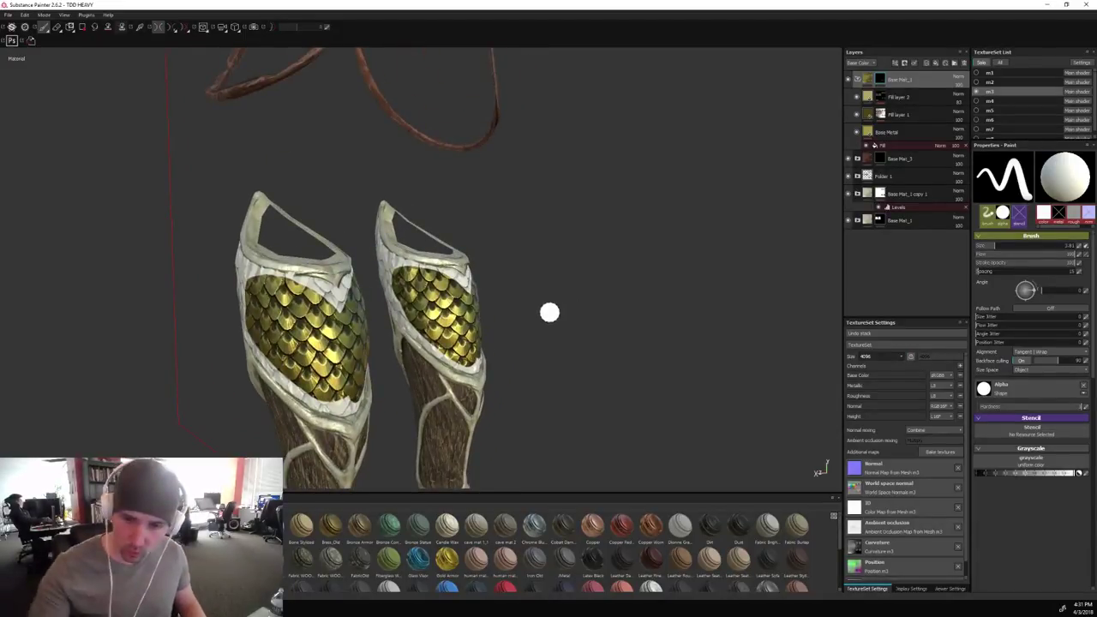
ctrl+right_drag(316, 297, 299, 283)
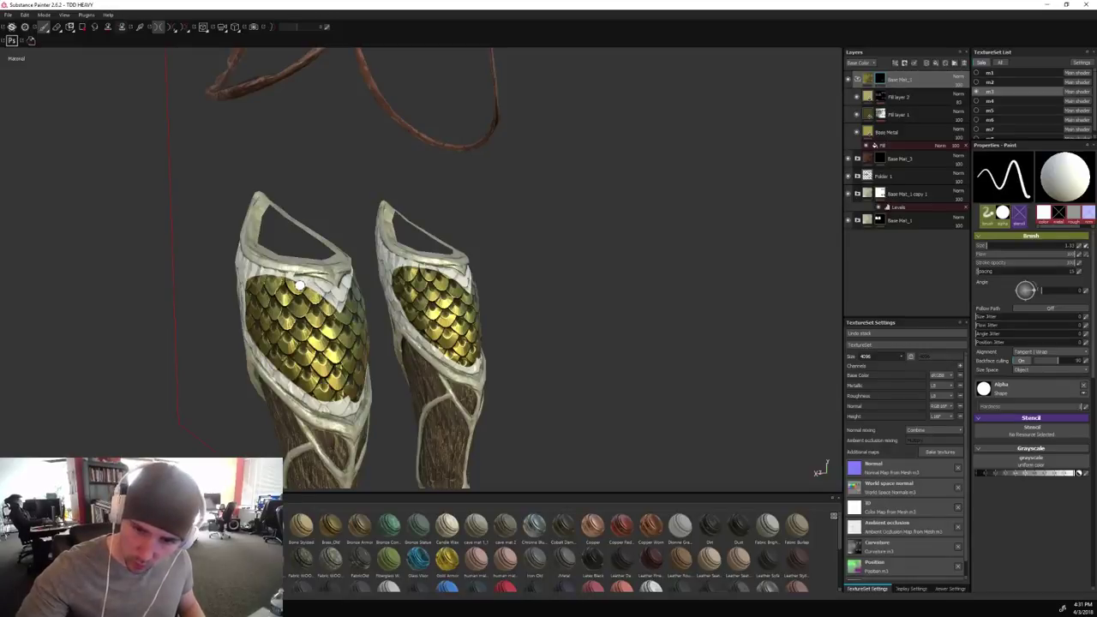
drag(297, 282, 337, 305)
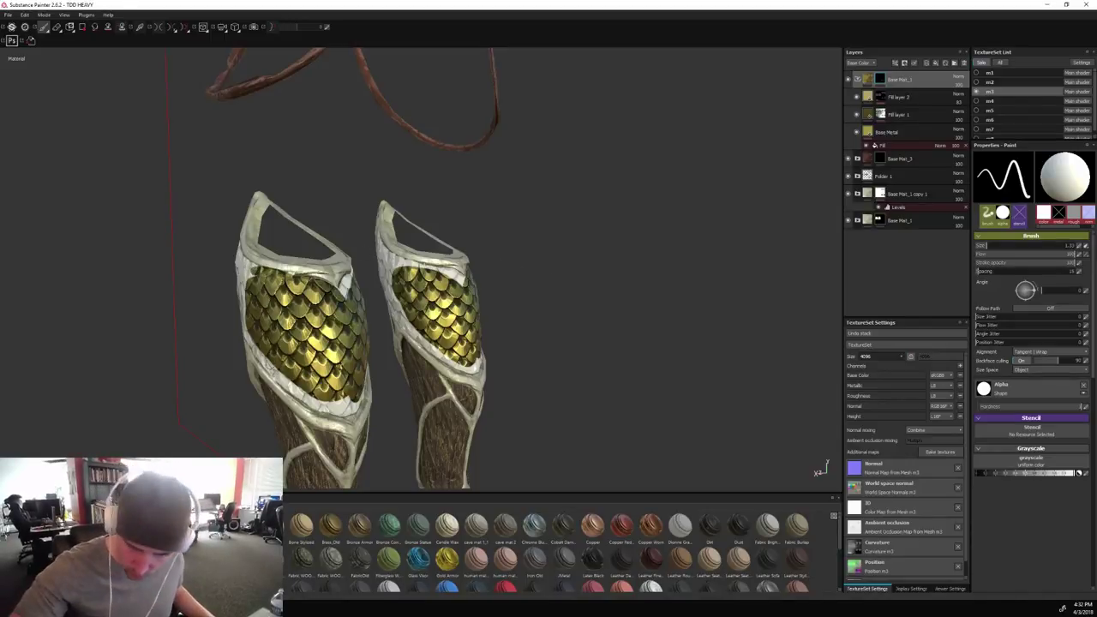
drag(274, 374, 338, 409)
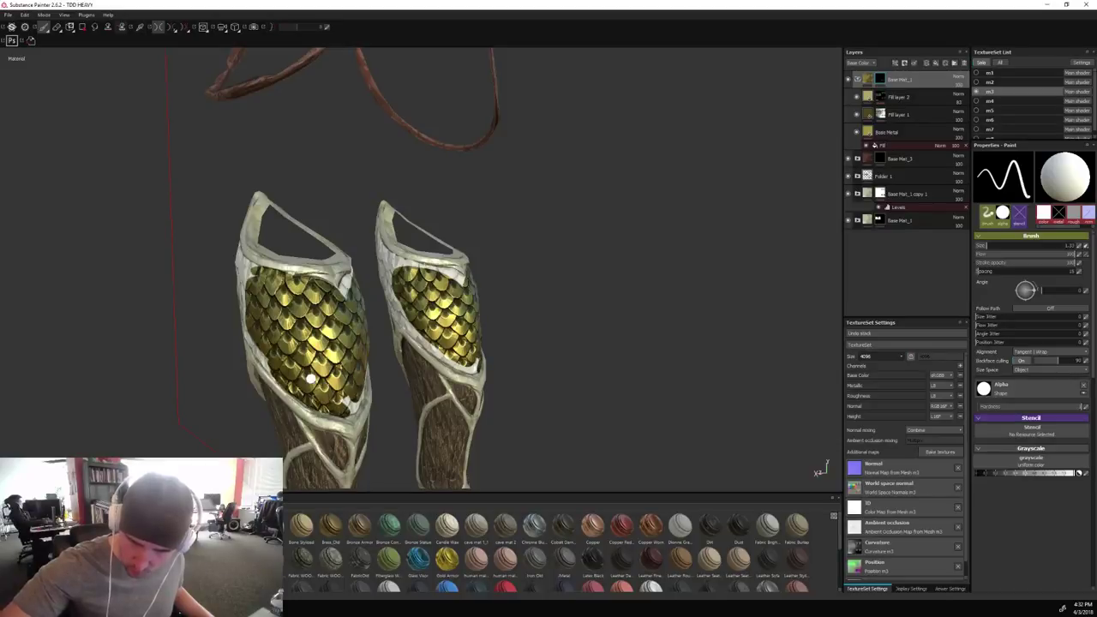
alt+drag(496, 373, 533, 369)
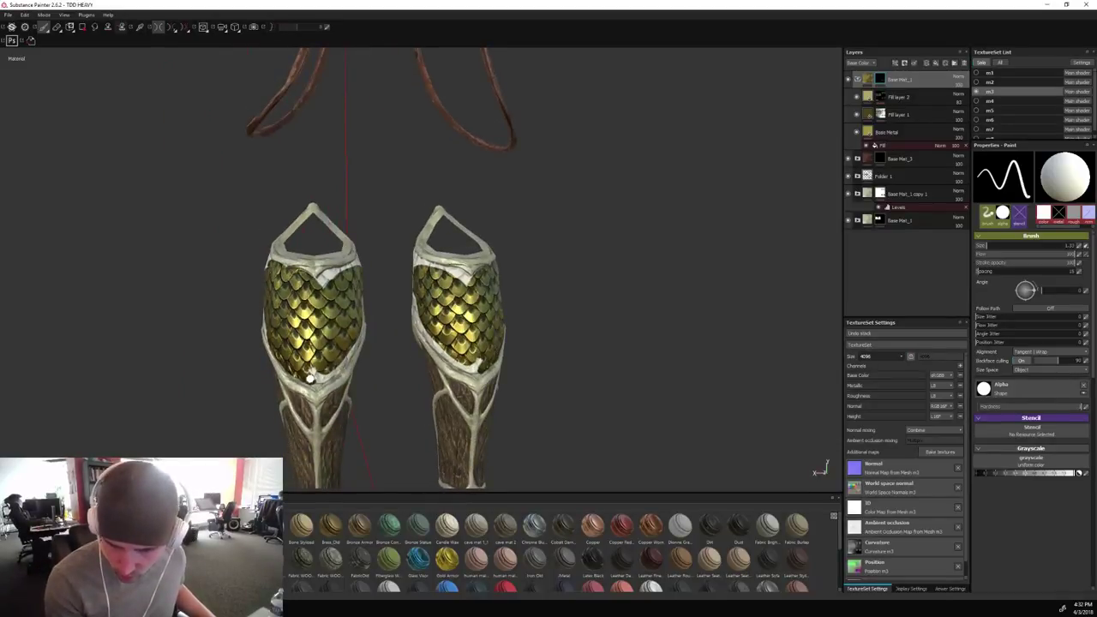
drag(311, 378, 348, 355)
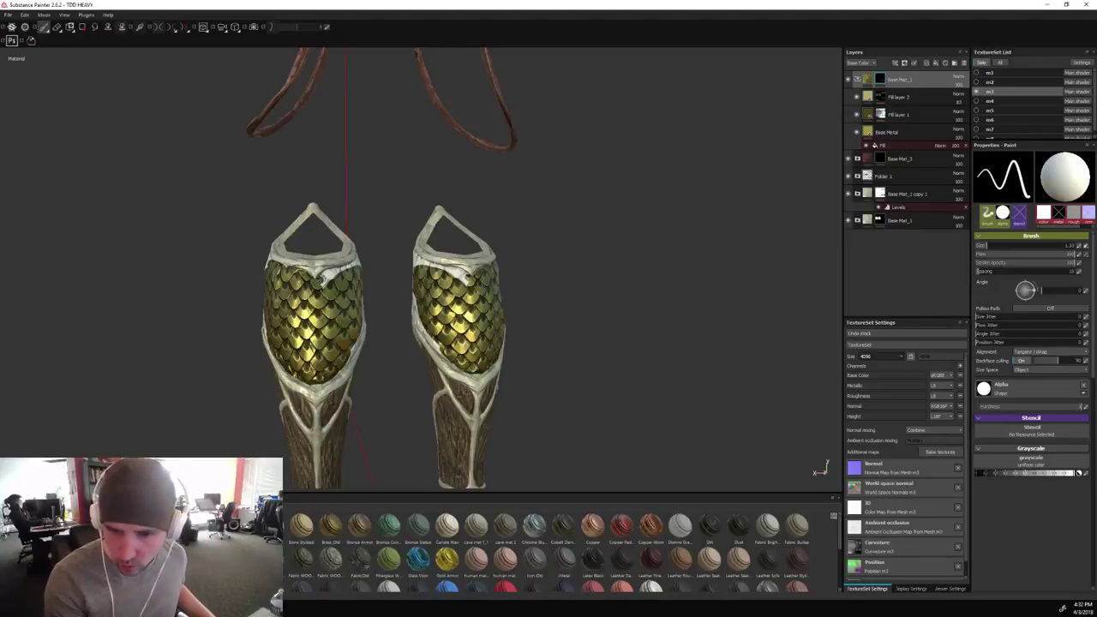
drag(322, 280, 331, 271)
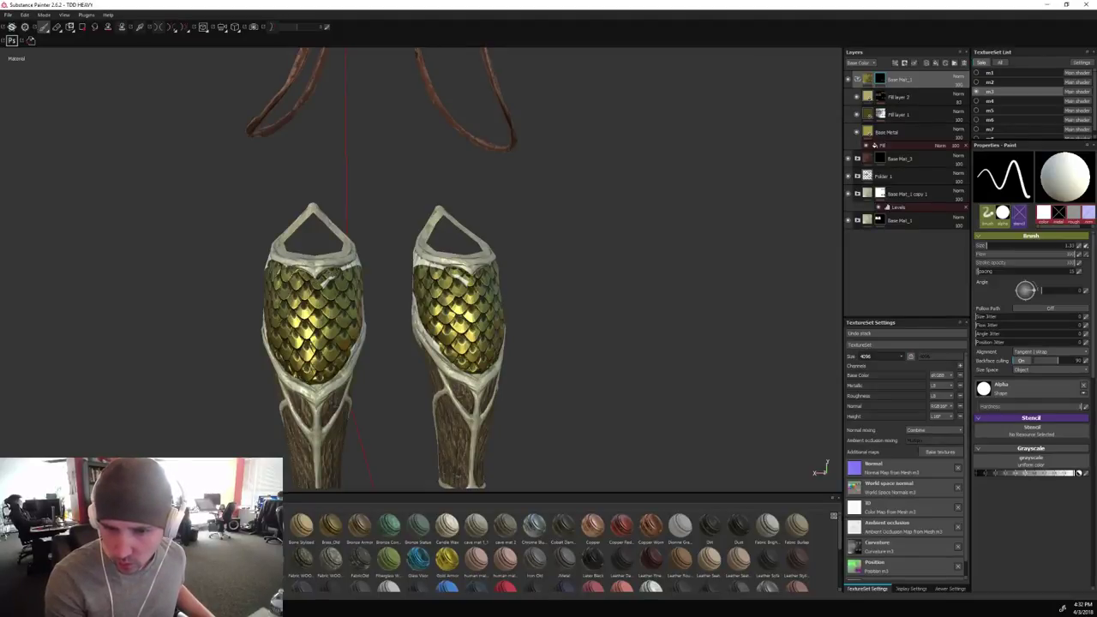
Touch up the gold mask on the other shin guard's scales beside its diagonal pale trim.
alt+drag(554, 309, 686, 306)
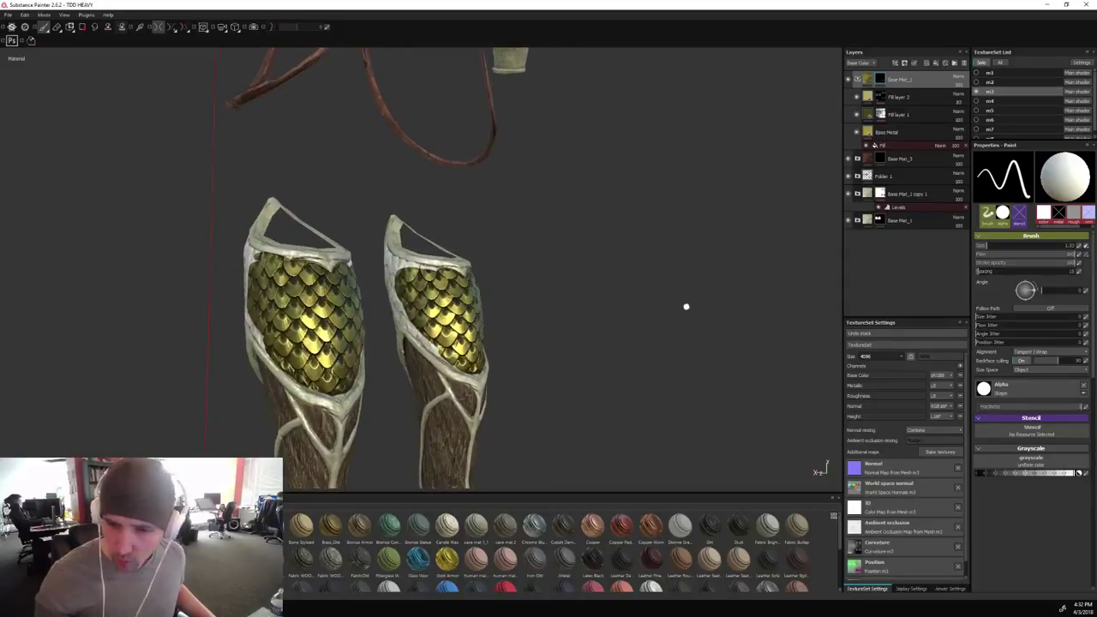
drag(411, 325, 435, 350)
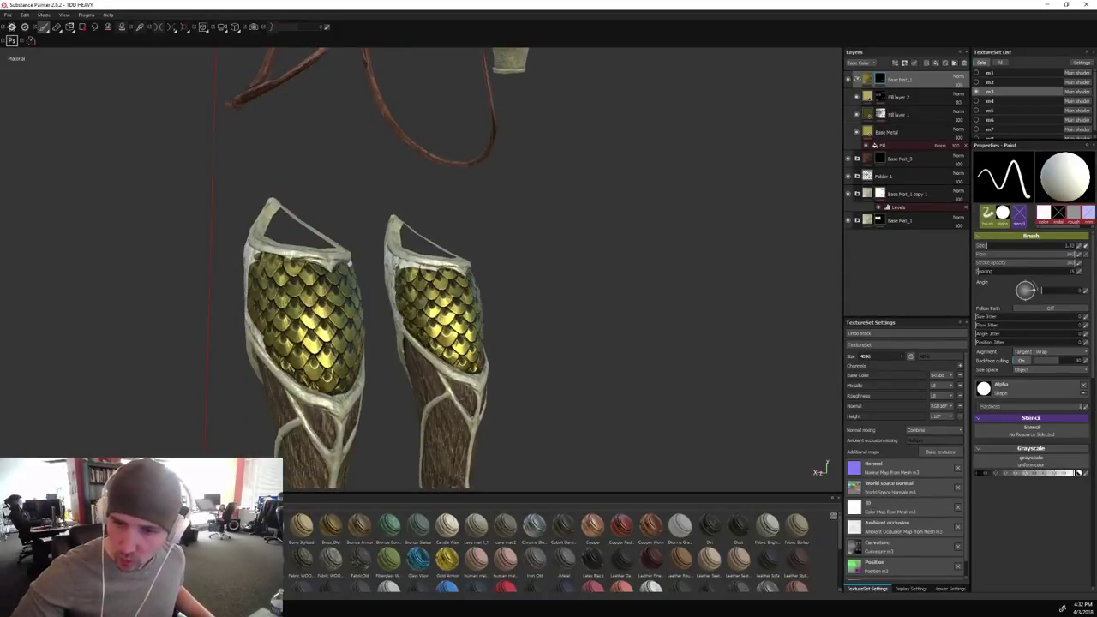
alt+drag(546, 232, 542, 283)
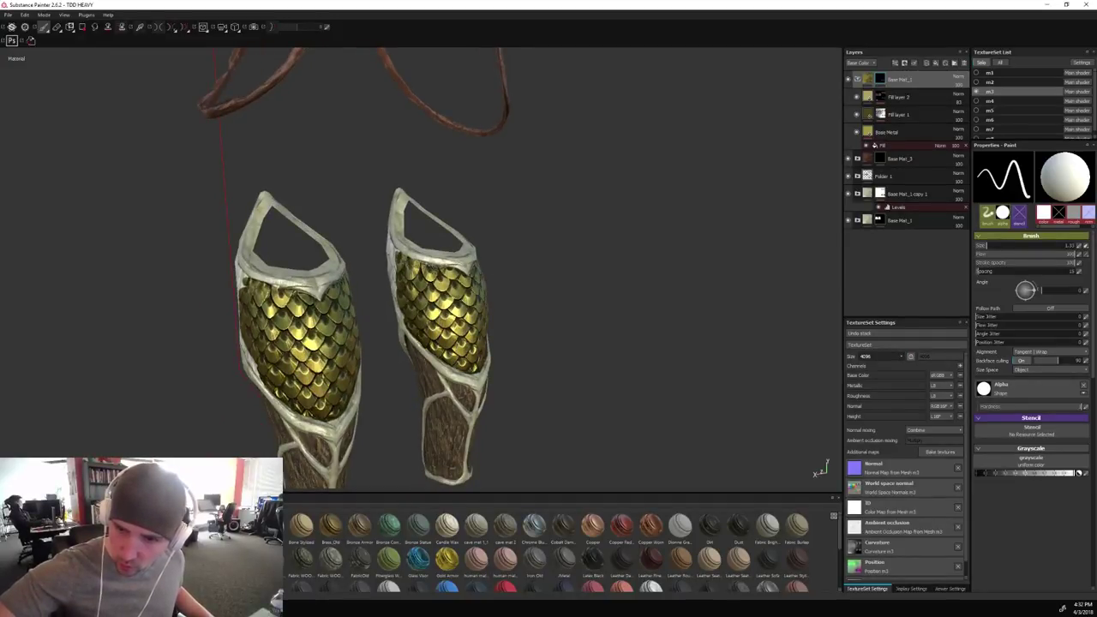
alt+drag(560, 294, 620, 304)
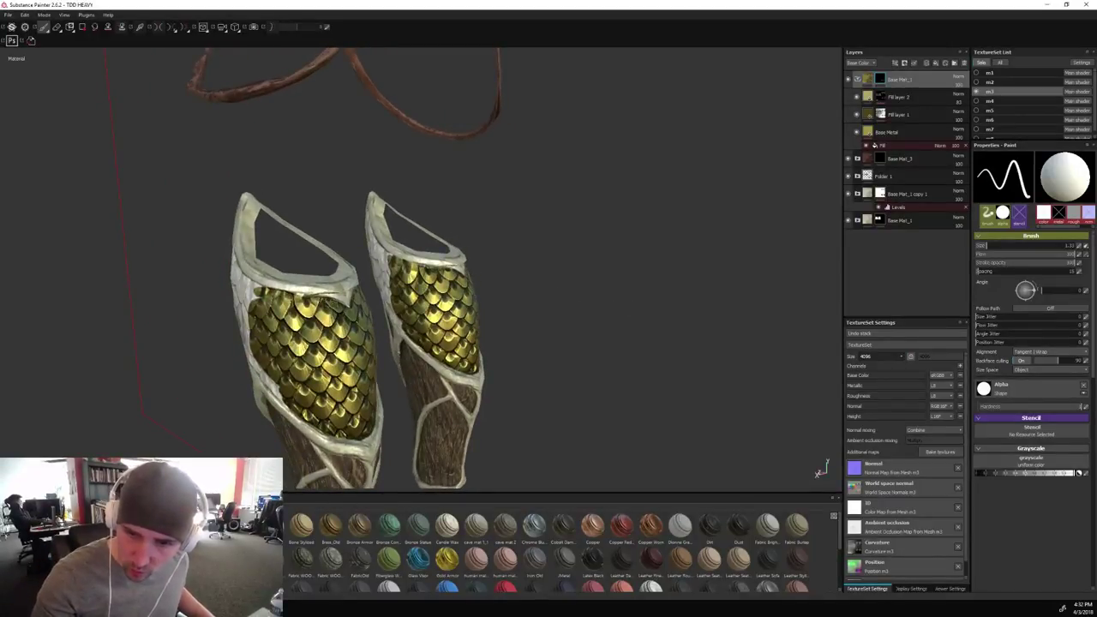
Paint the gold mask over the remaining silver side scales of the near shin guard, up to its diagonal pale trim.
alt+drag(458, 231, 695, 241)
mouse_move(386, 288)
mouse_down()
mouse_move(324, 240)
mouse_move(390, 276)
mouse_up()
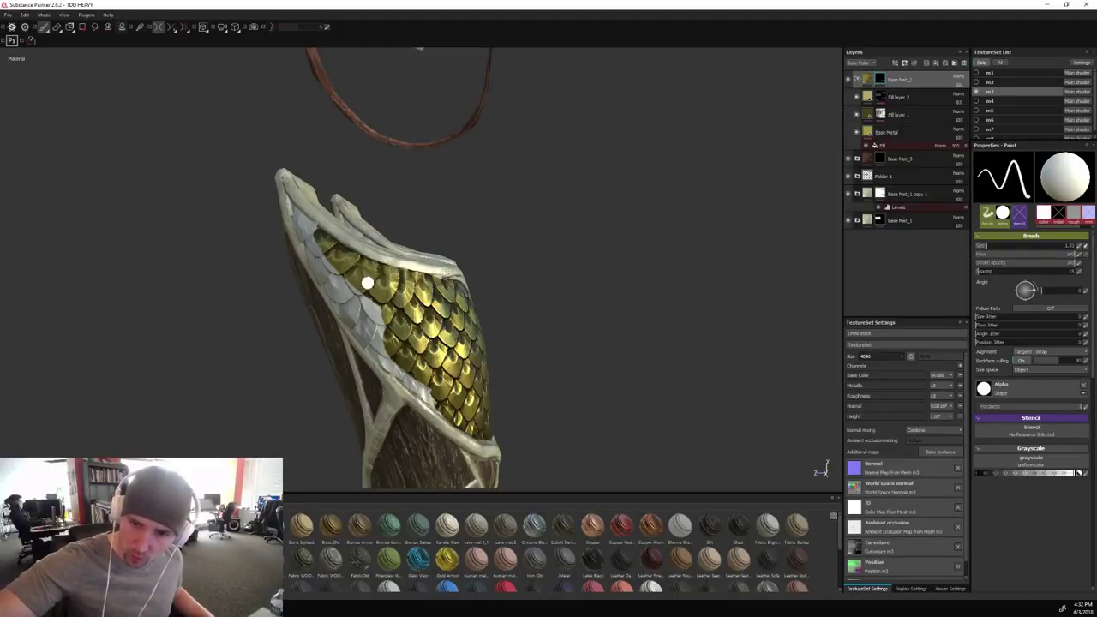
mouse_move(368, 283)
mouse_down()
mouse_move(377, 334)
mouse_move(424, 396)
mouse_up()
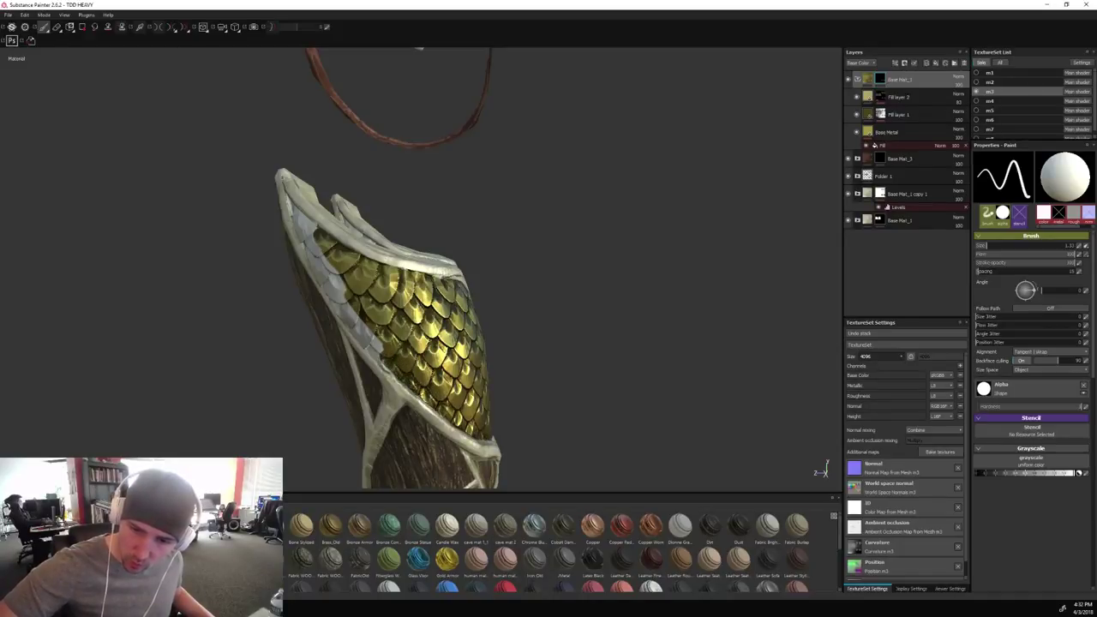
drag(383, 362, 364, 324)
alt+drag(546, 246, 677, 240)
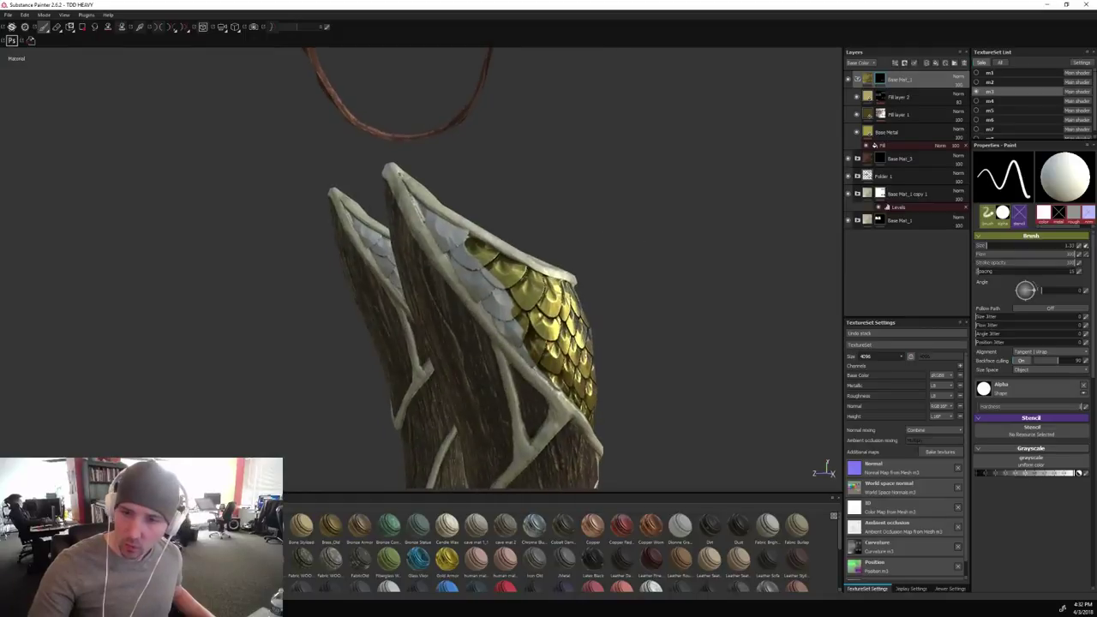
mouse_move(455, 245)
mouse_down()
mouse_move(502, 291)
mouse_move(445, 244)
mouse_move(508, 326)
mouse_up()
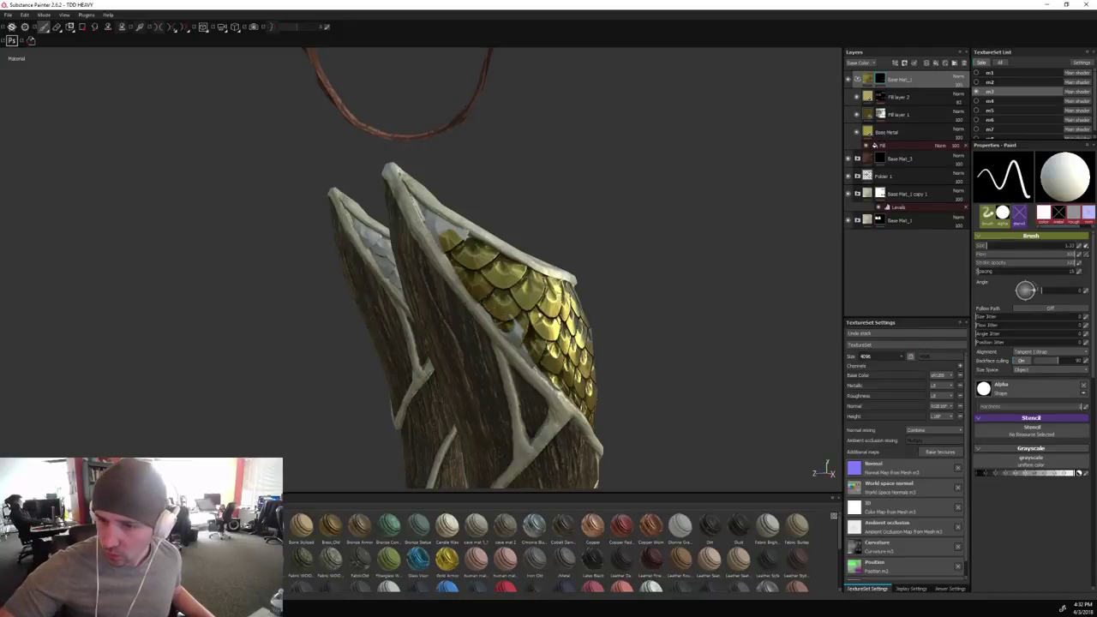
drag(507, 328, 517, 329)
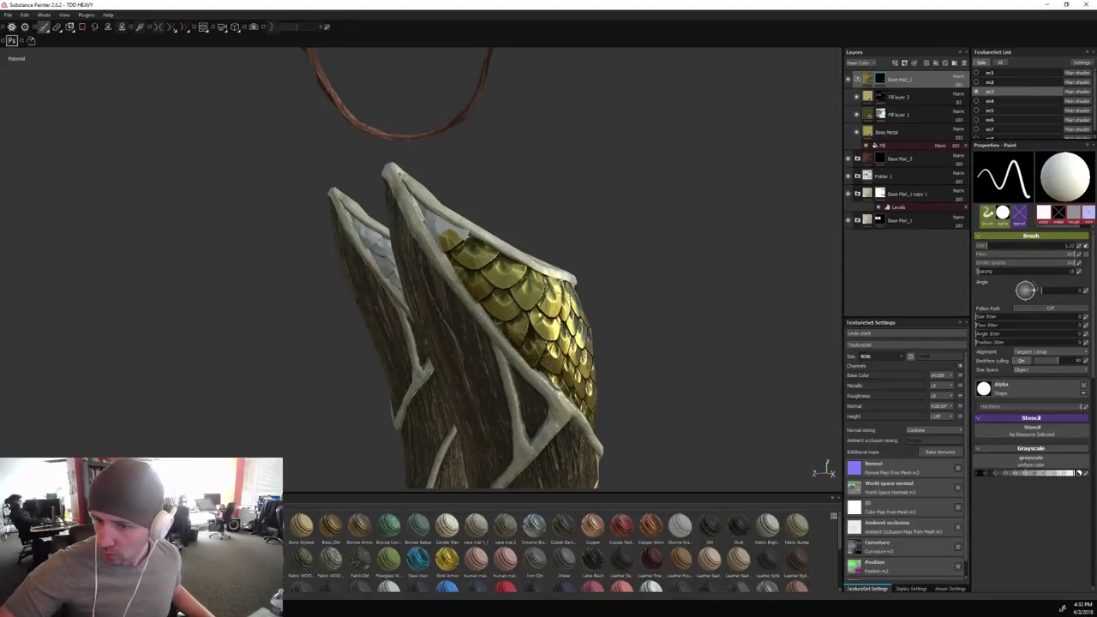
With a smaller brush, fill the gold mask into the near shin guard's pointed upper corner and mask spill off the pale trim.
key(l)
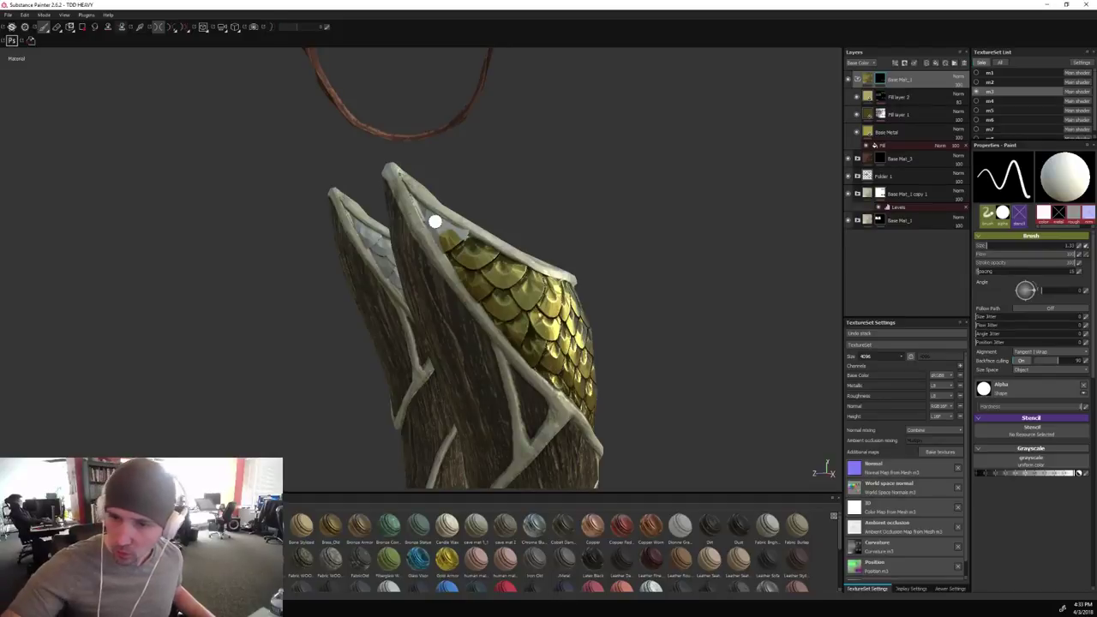
key(bracketleft)
key(bracketleft)
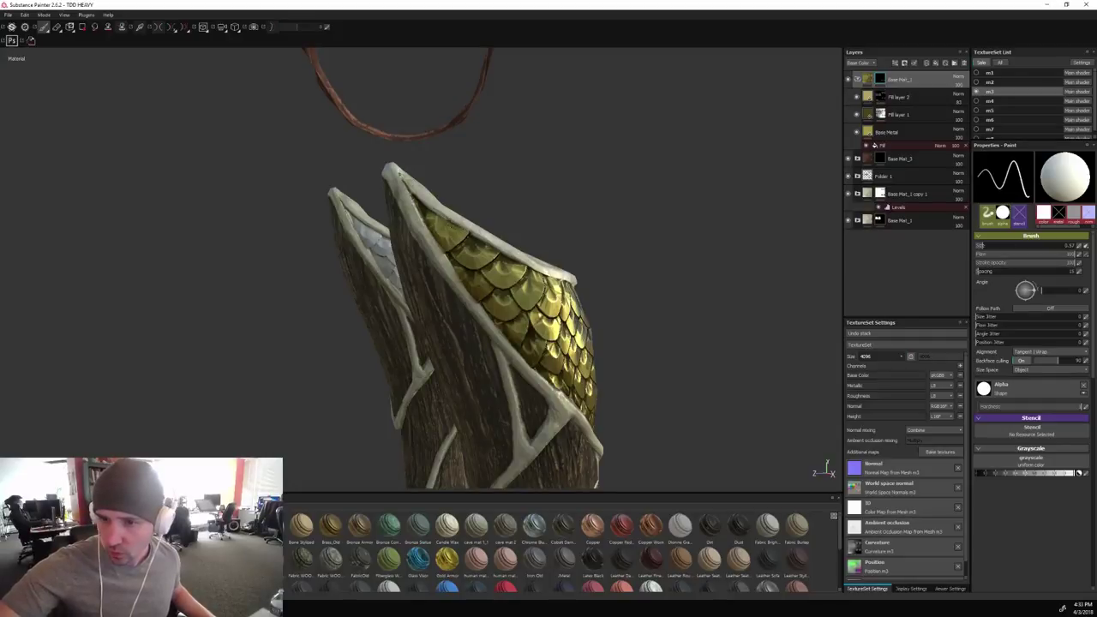
key(x)
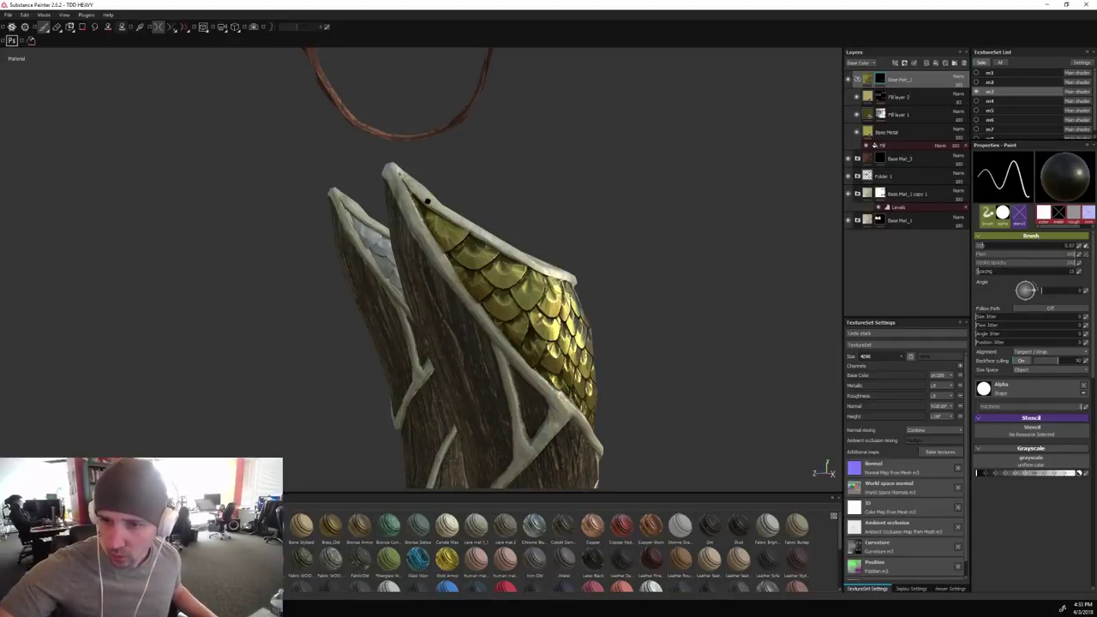
key(l)
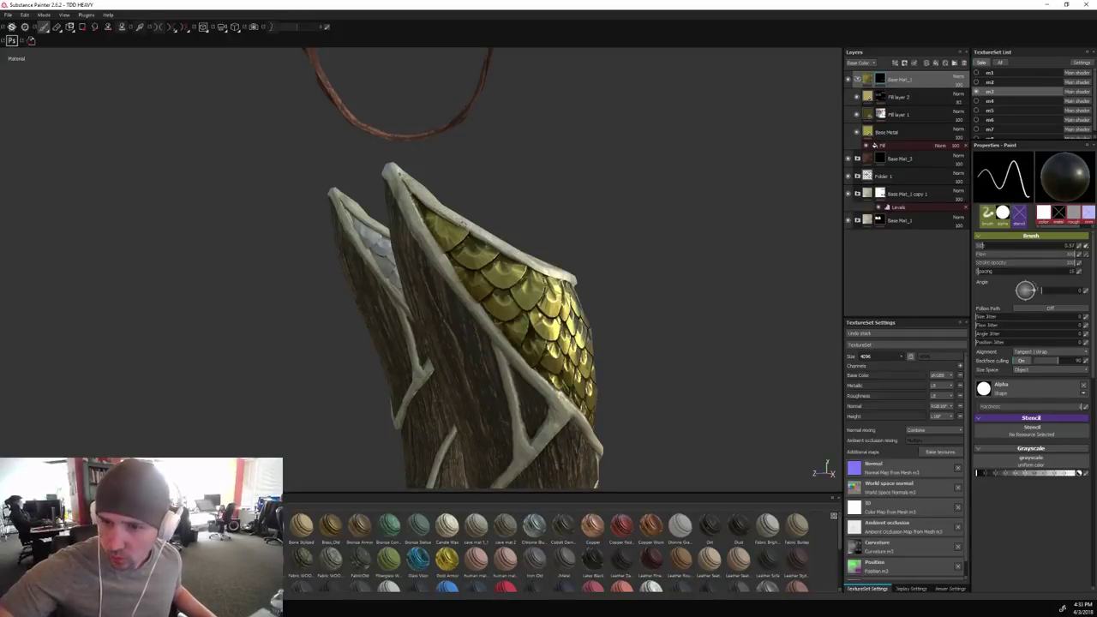
Paint the gold mask over the other shin guard's silver side scales, from the narrow upper corner down to the lower trim.
alt+drag(497, 210, 630, 200)
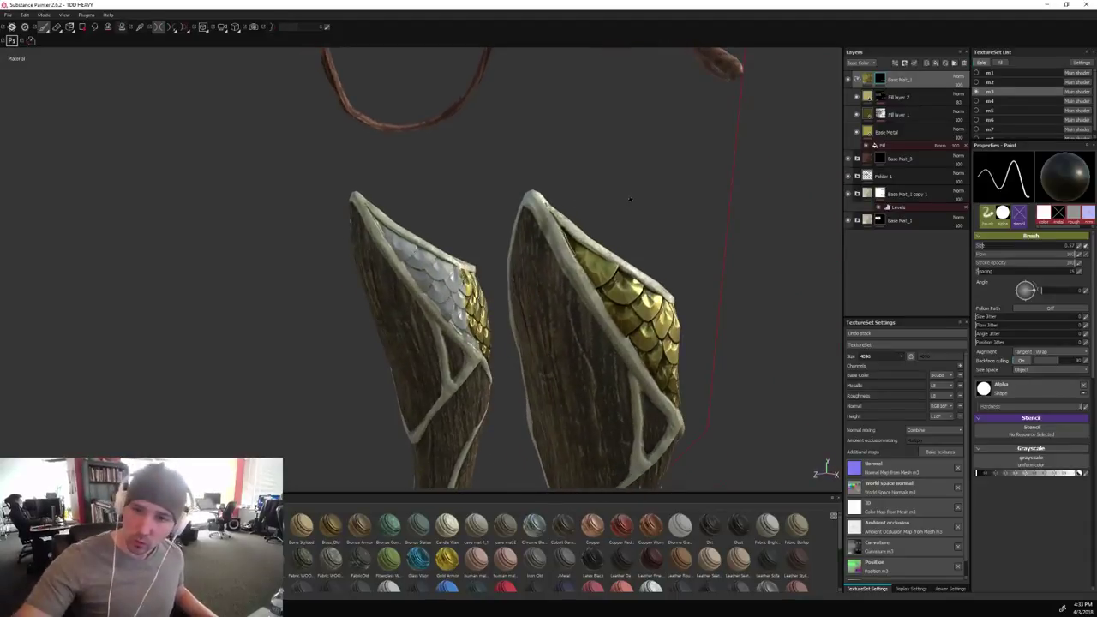
key(x)
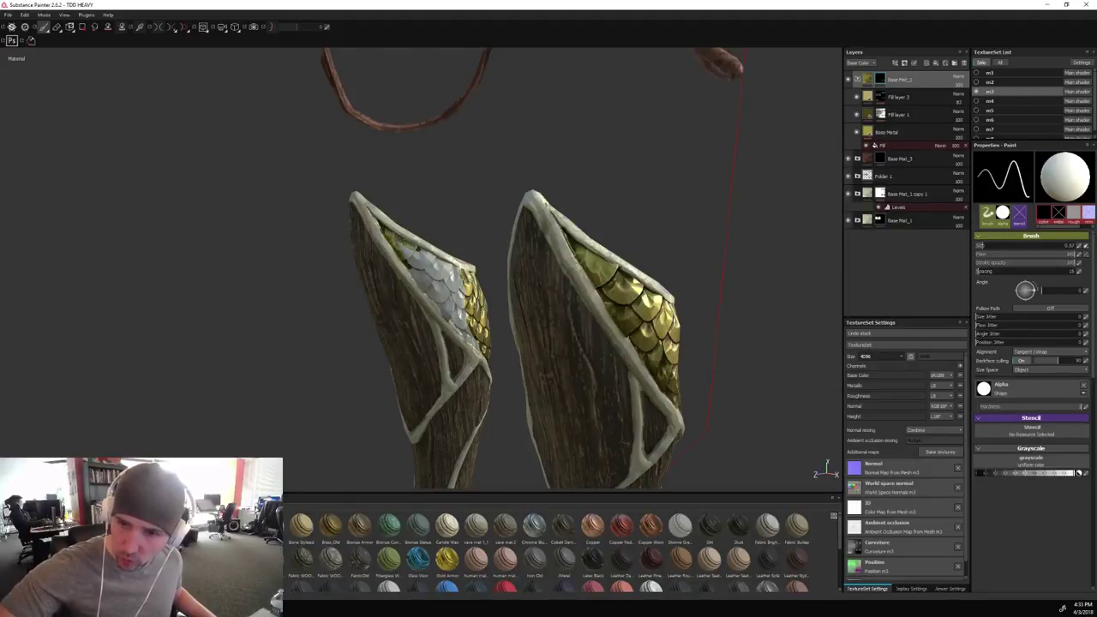
key(l)
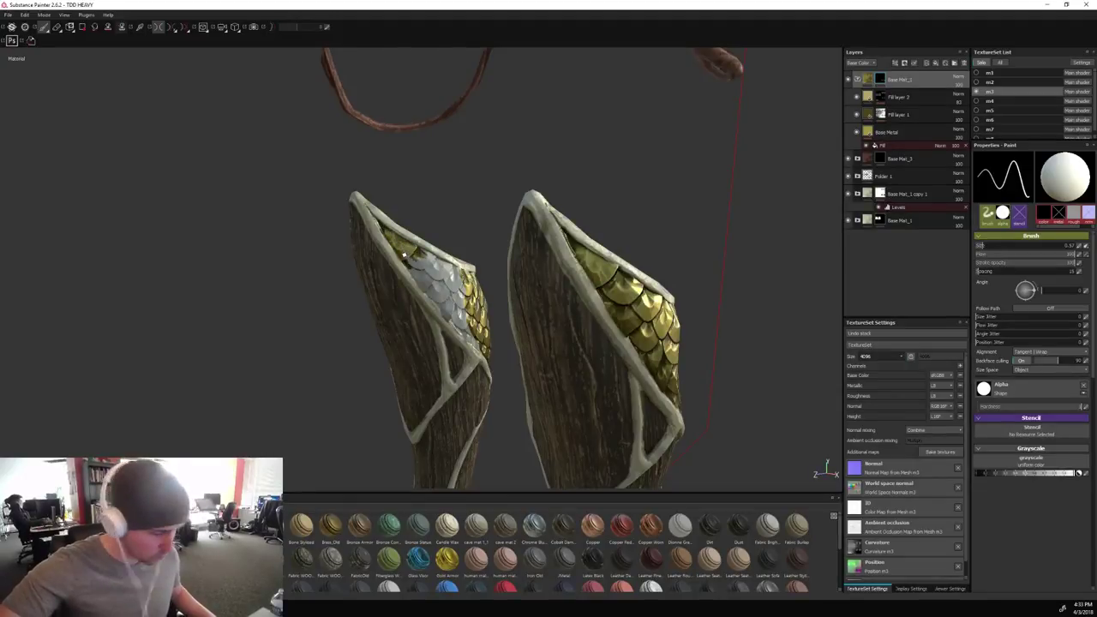
key(bracketright)
key(bracketright)
key(bracketright)
mouse_move(400, 246)
mouse_down()
mouse_move(454, 296)
mouse_move(459, 286)
mouse_move(440, 307)
mouse_move(470, 336)
mouse_move(461, 313)
mouse_up()
click(420, 277)
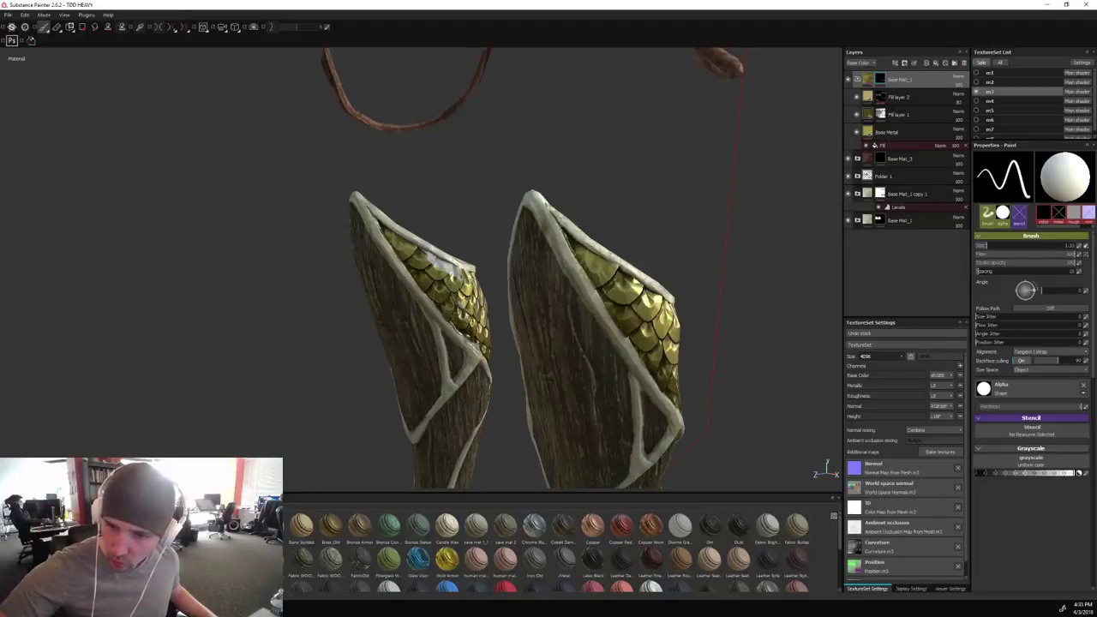
mouse_move(443, 223)
alt+mouse_down()
mouse_move(412, 223)
mouse_move(443, 215)
mouse_move(427, 225)
alt+mouse_up()
drag(409, 278, 442, 287)
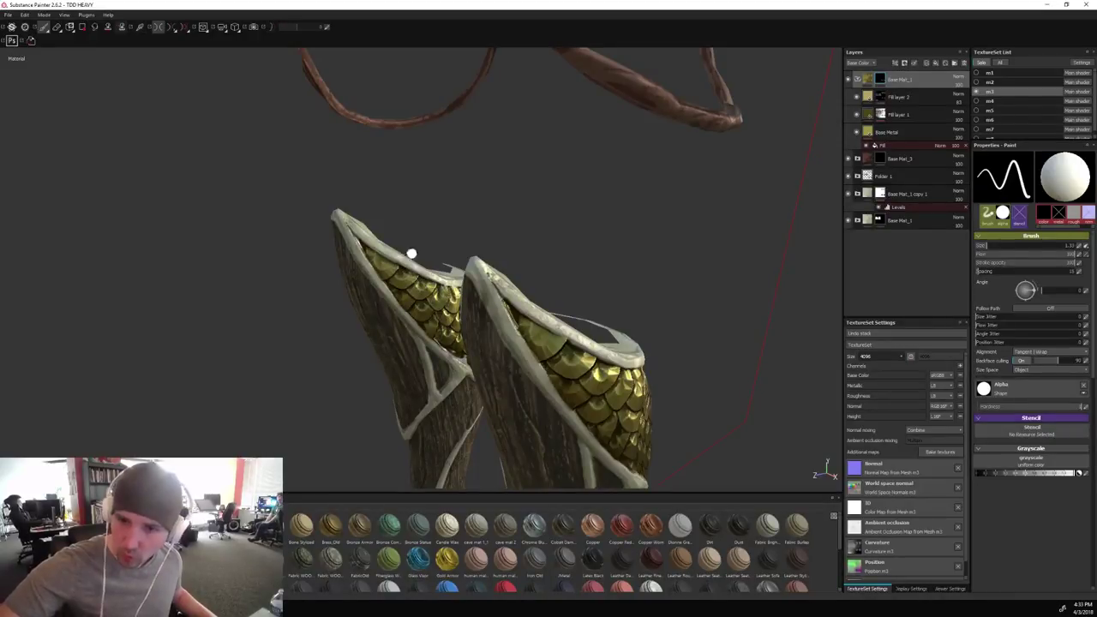
Inspect both shin guards' scales and clean the gold mask's edge along the pale trim with a smaller black brush.
mouse_move(465, 205)
alt+mouse_down()
mouse_move(363, 197)
mouse_move(251, 165)
mouse_move(561, 284)
mouse_move(518, 284)
alt+mouse_up()
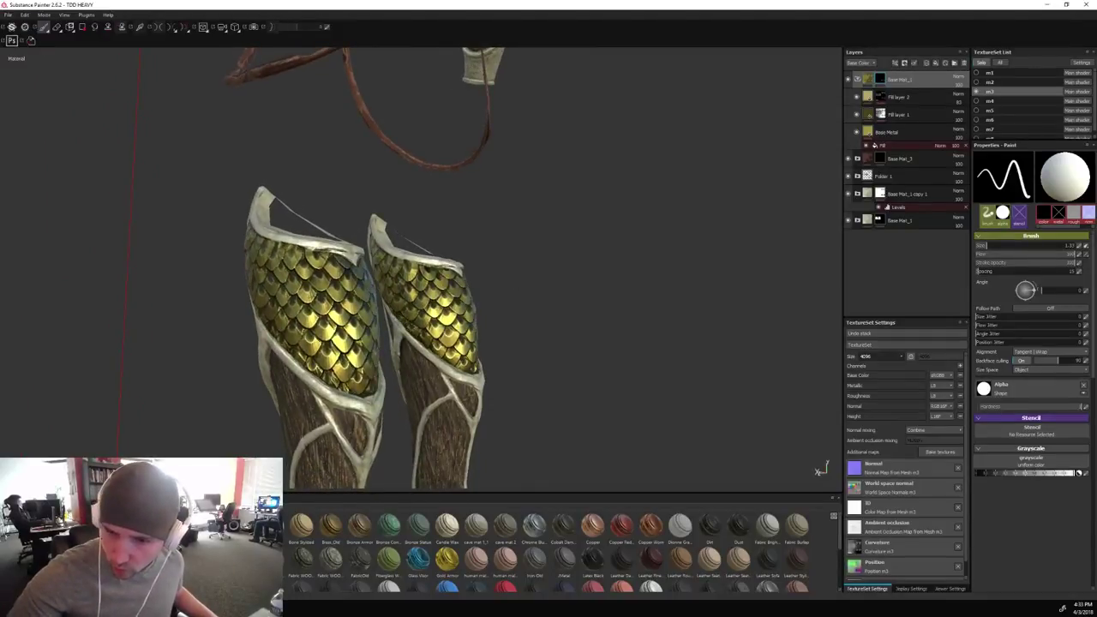
alt+drag(518, 284, 784, 243)
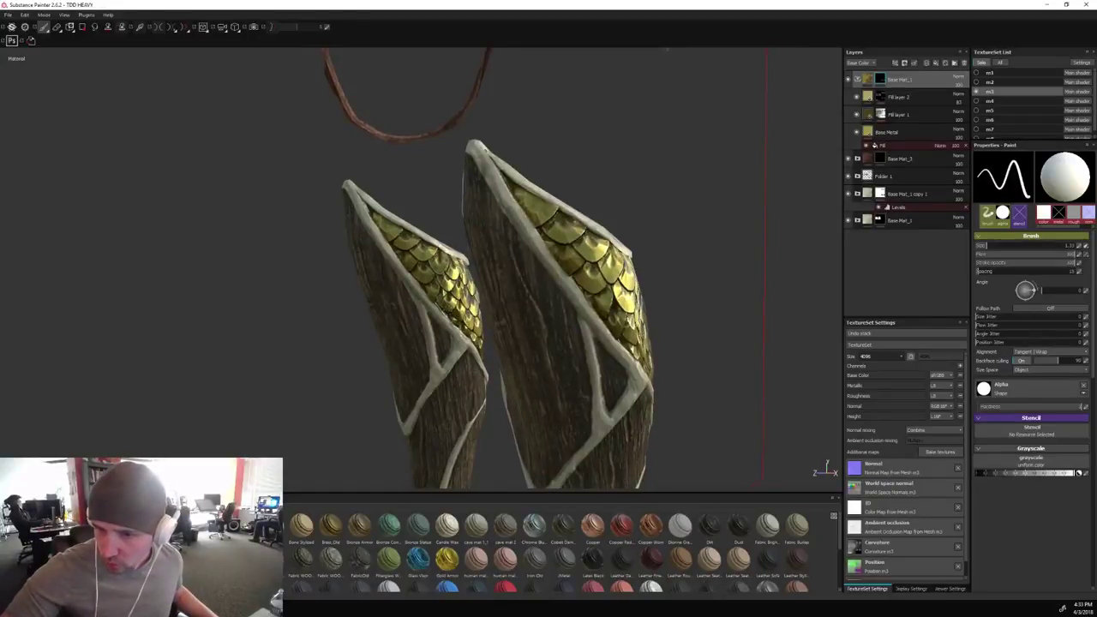
key(x)
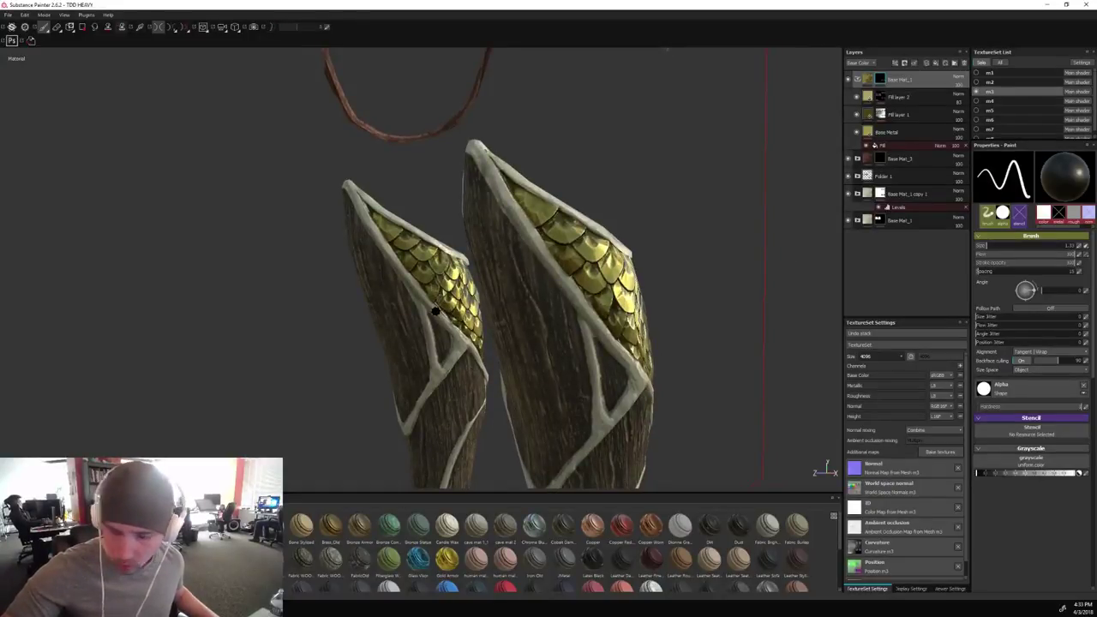
key(bracketleft)
key(bracketleft)
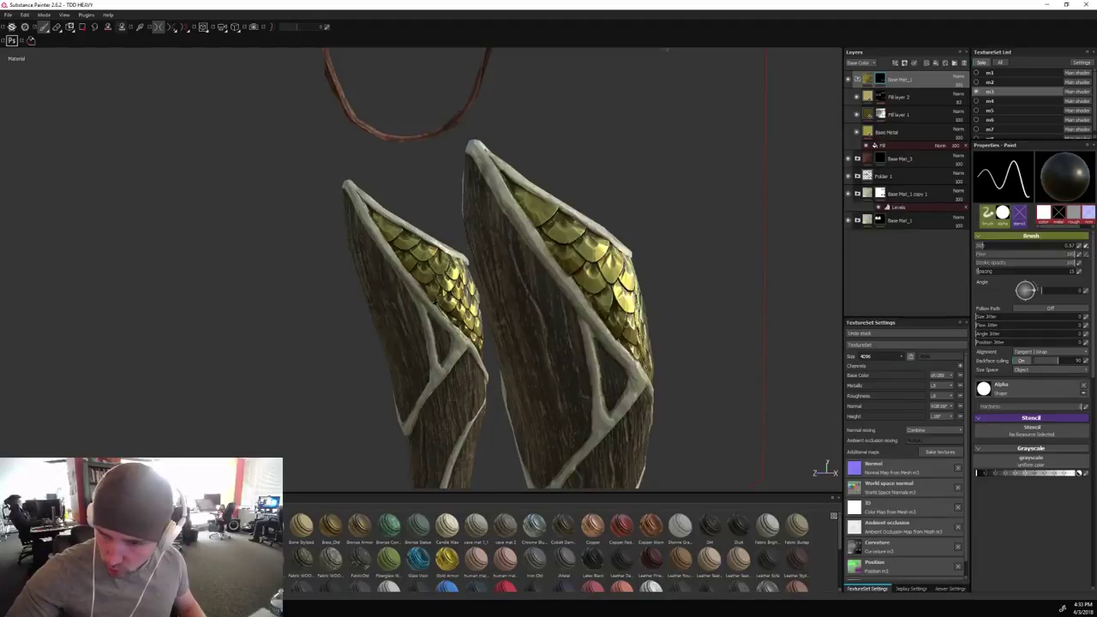
key(l)
key(l)
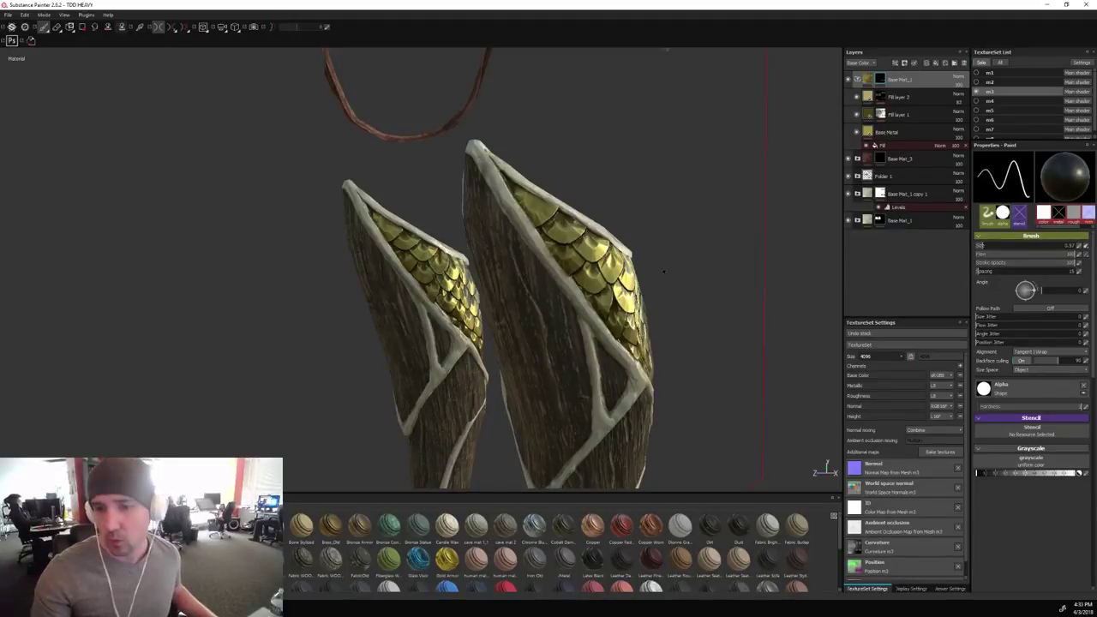
Touch up the gold mask with black and white paint along the diagonal trim on the opposite side of the shin guards.
alt+drag(448, 320, 94, 310)
alt+drag(661, 386, 321, 374)
key(x)
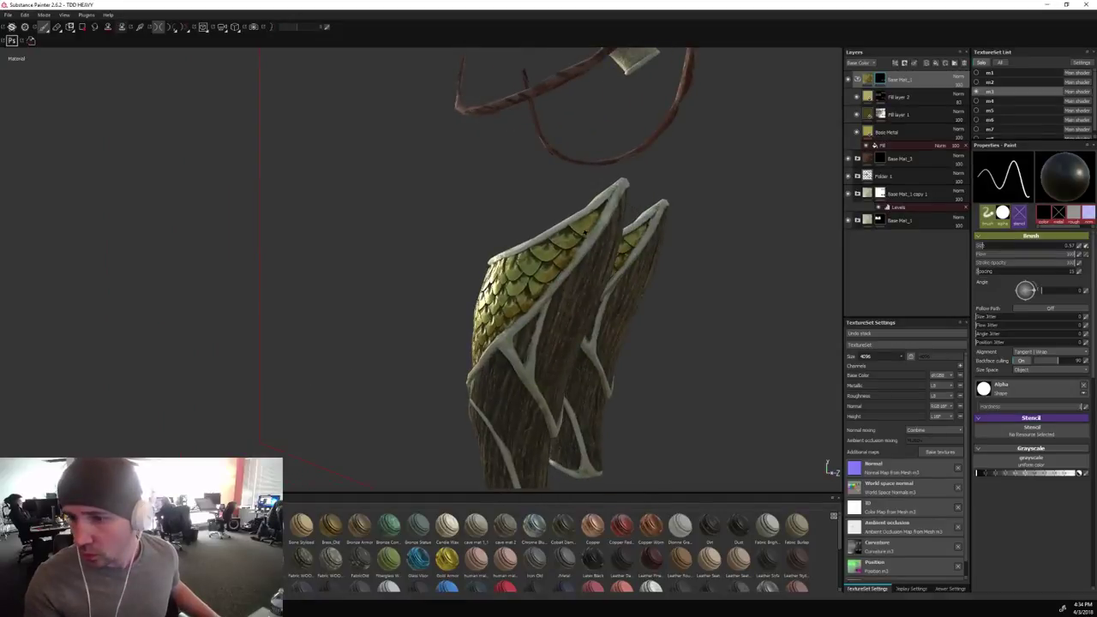
key(l)
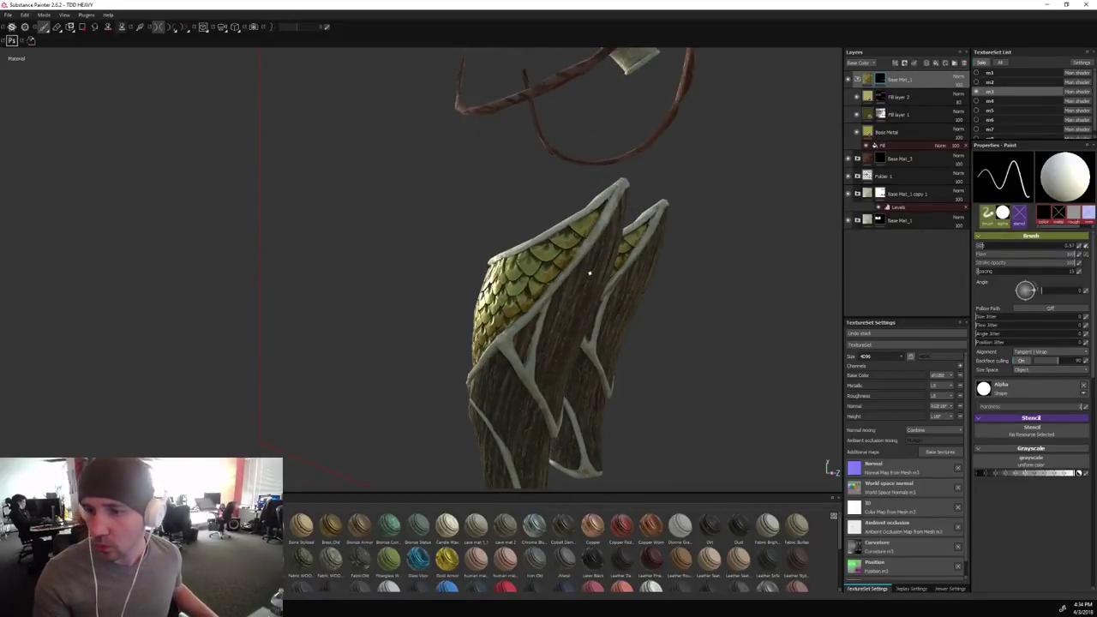
key(l)
key(x)
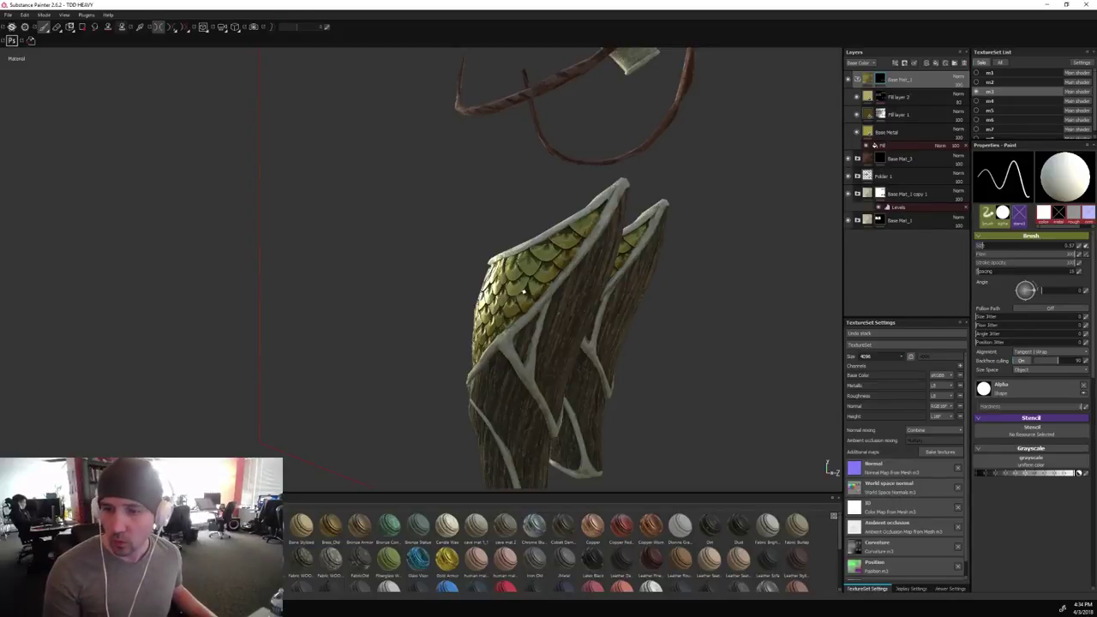
Examine the gold scales in the context of the whole armor and around both shin guards.
alt+right_drag(505, 294, 427, 322)
alt+drag(426, 322, 639, 345)
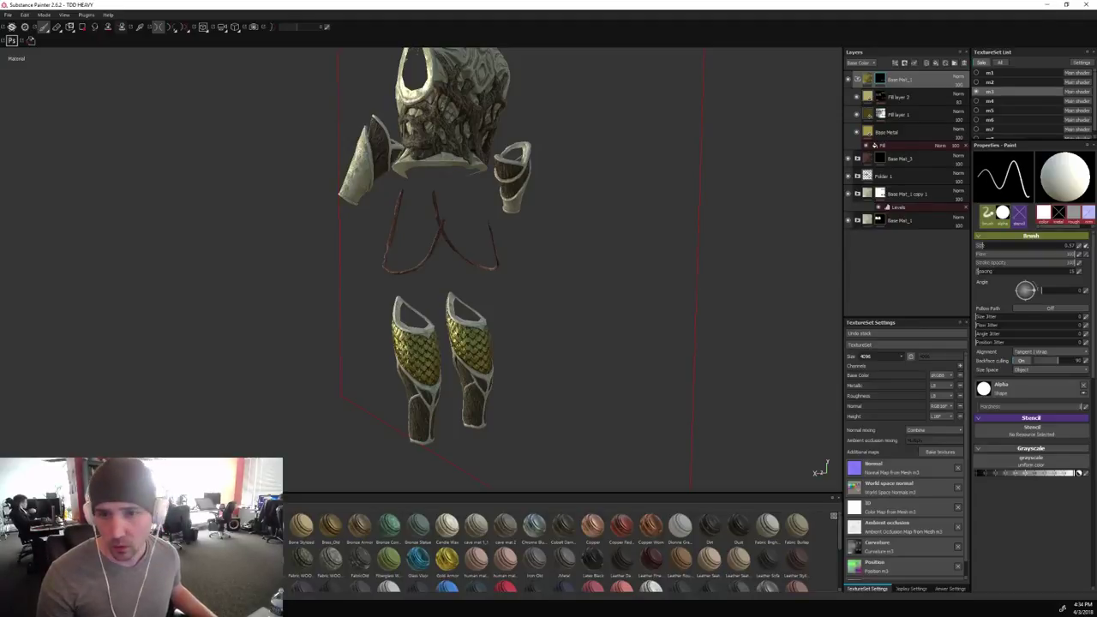
alt+drag(309, 291, 559, 313)
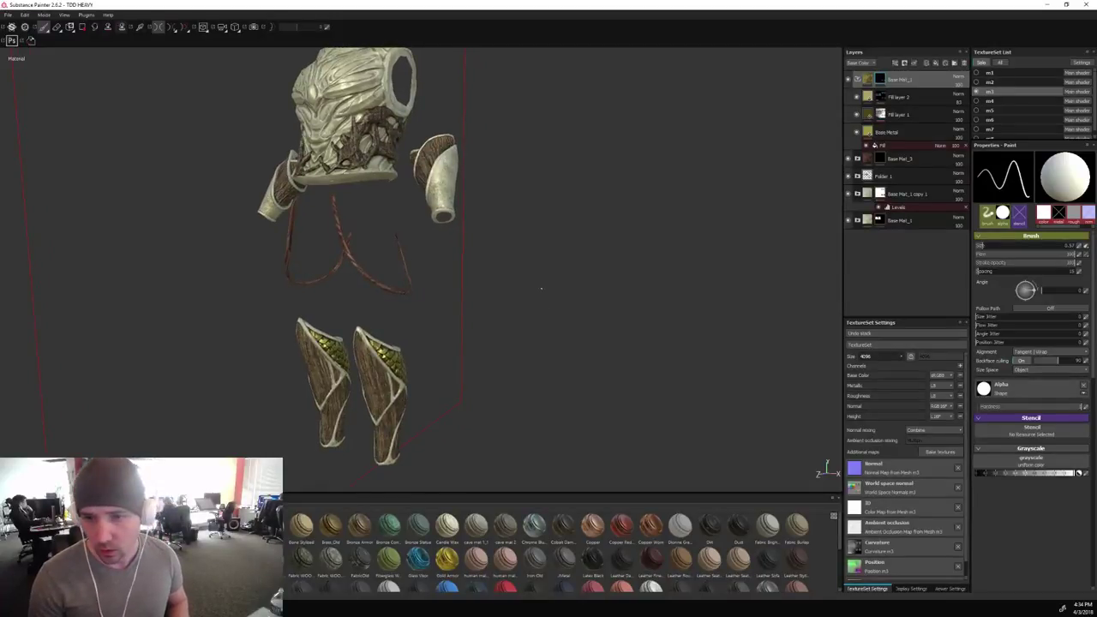
alt+drag(547, 257, 573, 251)
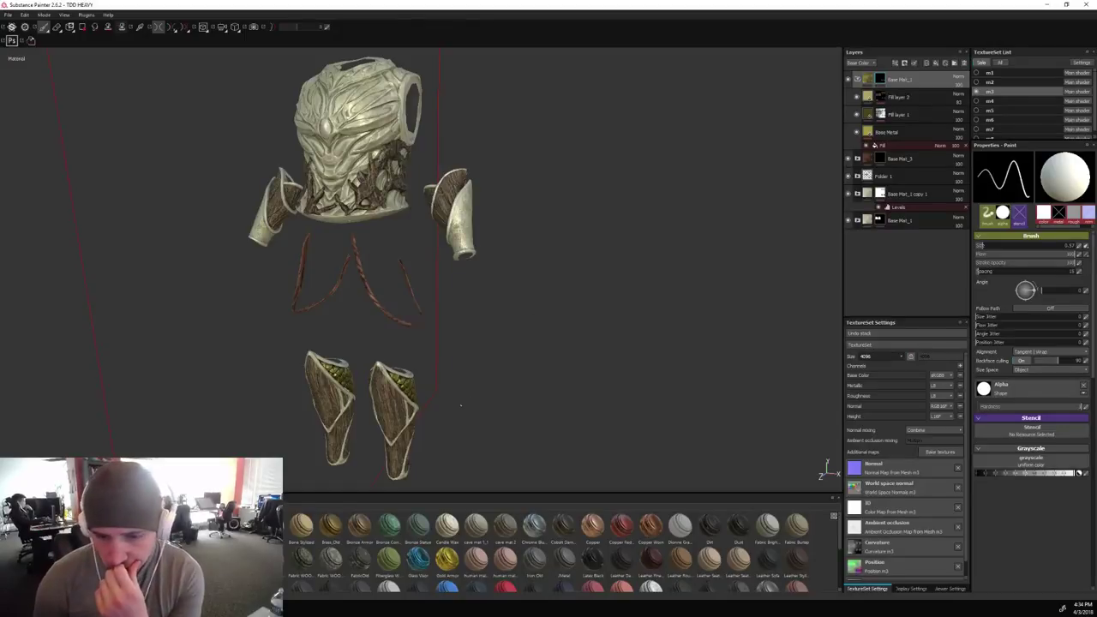
scroll(460, 406, up, 6)
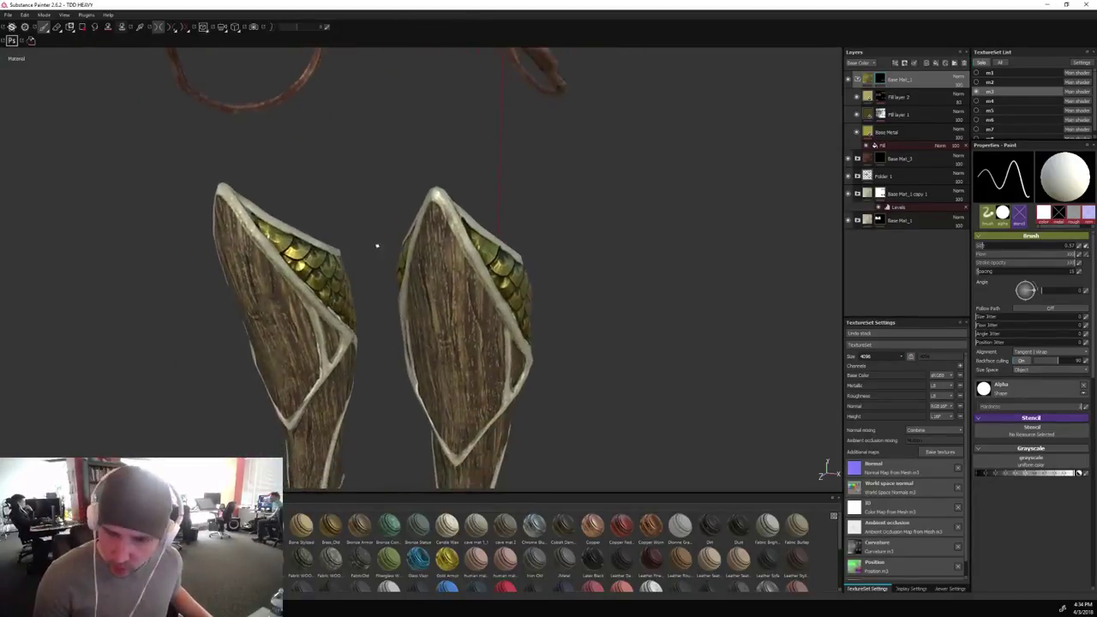
alt+drag(377, 246, 401, 225)
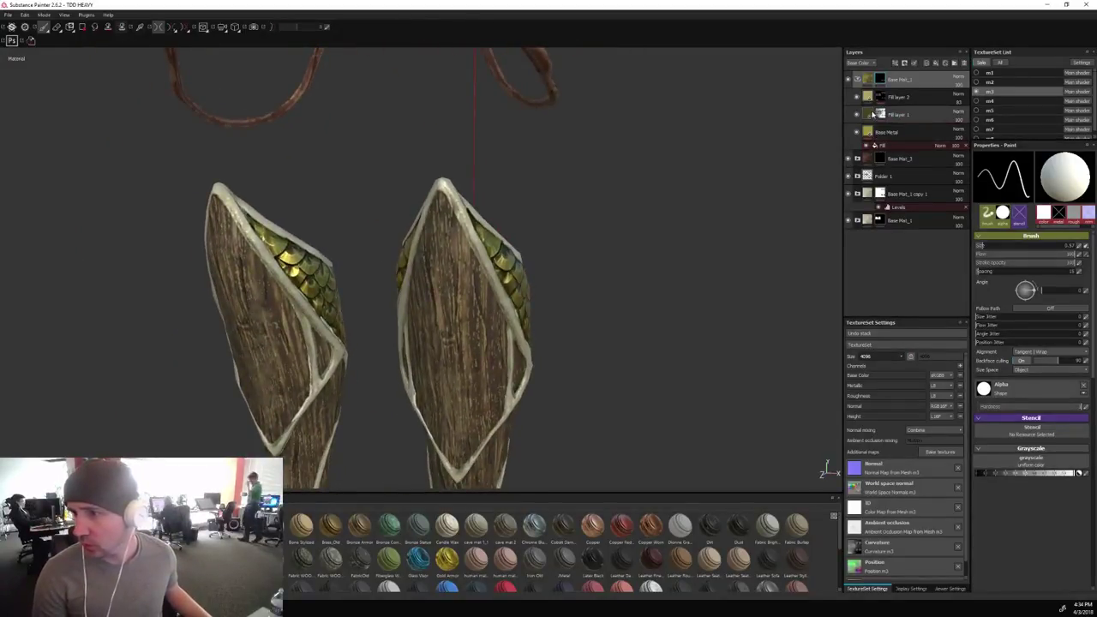
Expand Folder 1 and touch up the mask of its Base Mat_3 copy 1 folder along the shin guards' trim.
click(858, 159)
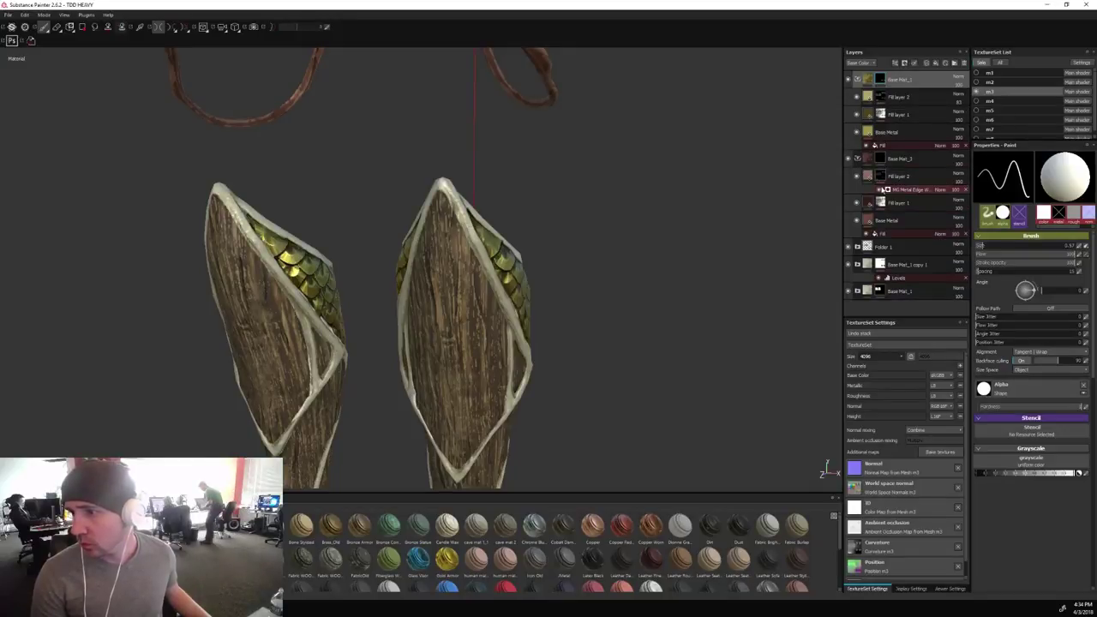
click(858, 159)
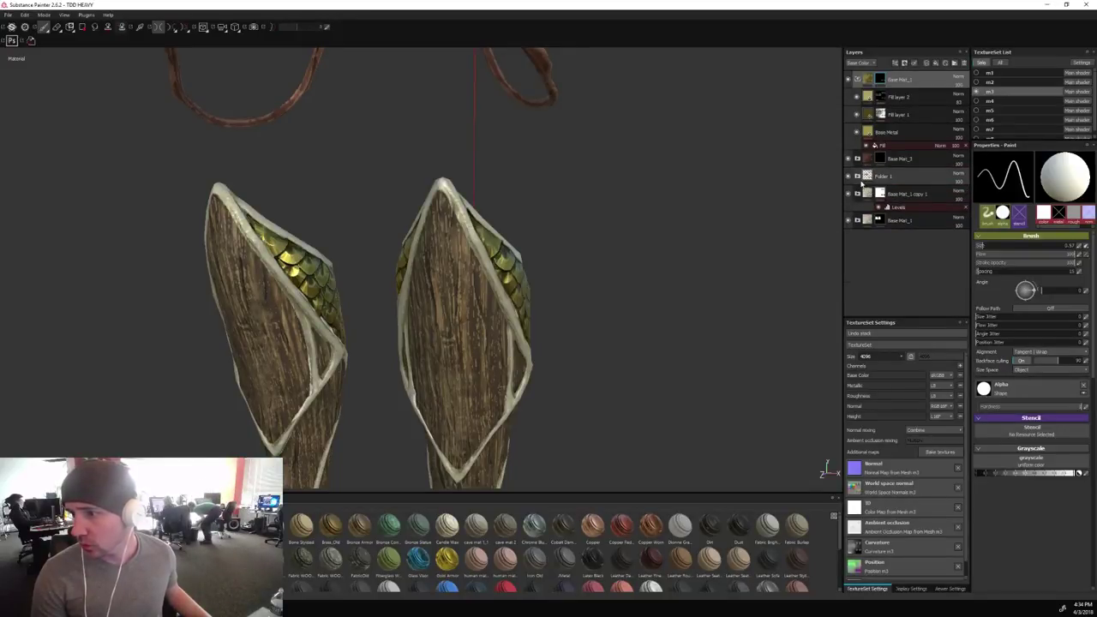
click(858, 176)
click(896, 211)
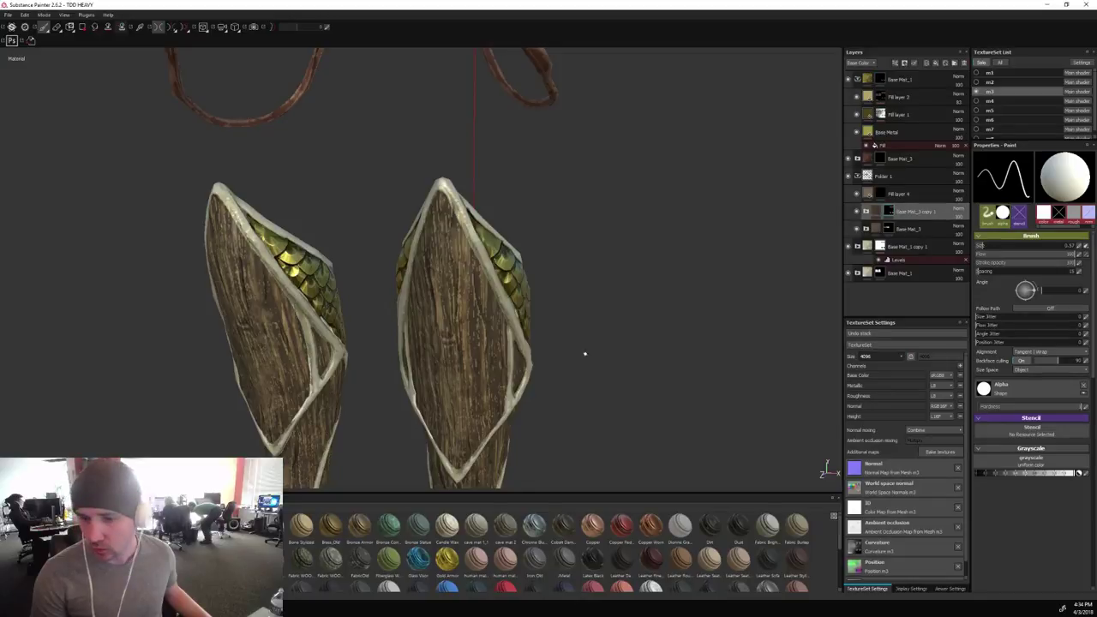
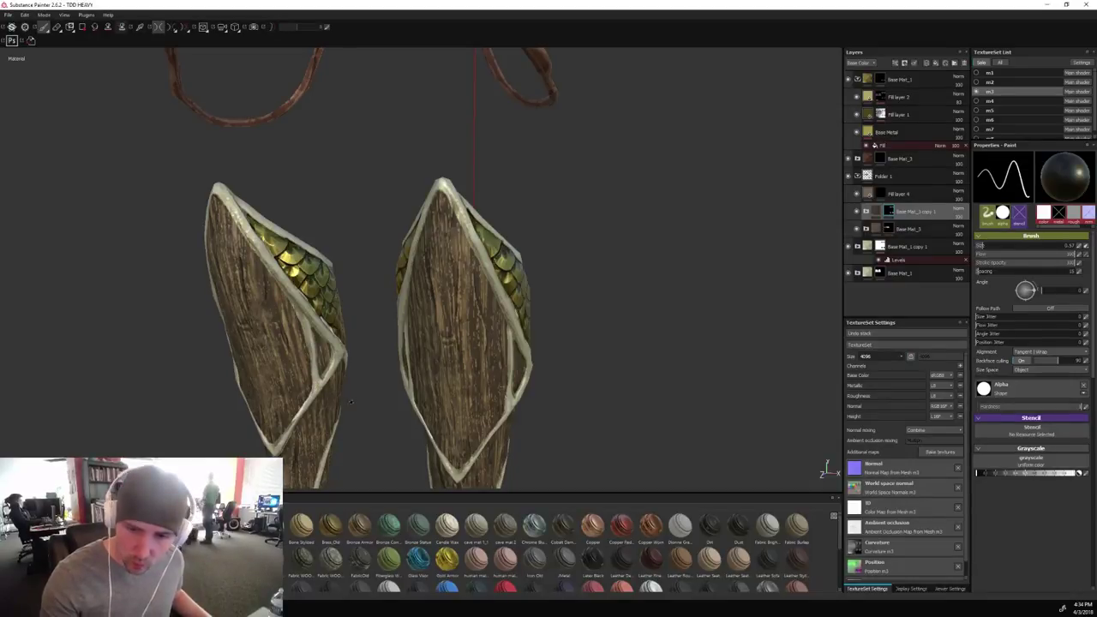
alt+drag(317, 371, 396, 427)
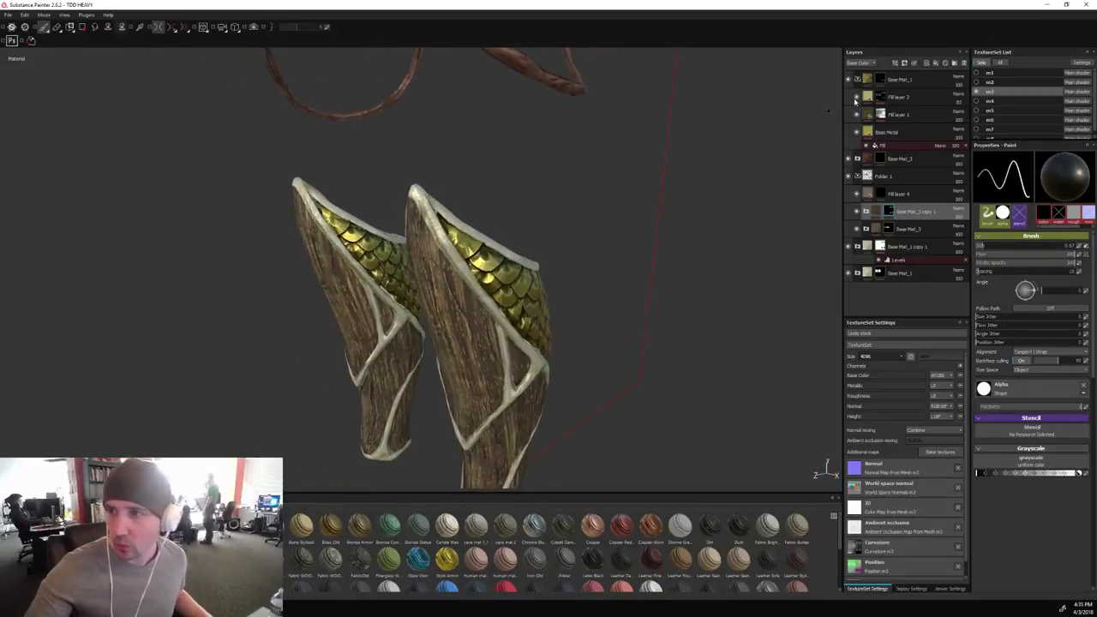
Reselect the gold metal folder's mask and touch it up near the shin guard's upper tip.
click(892, 79)
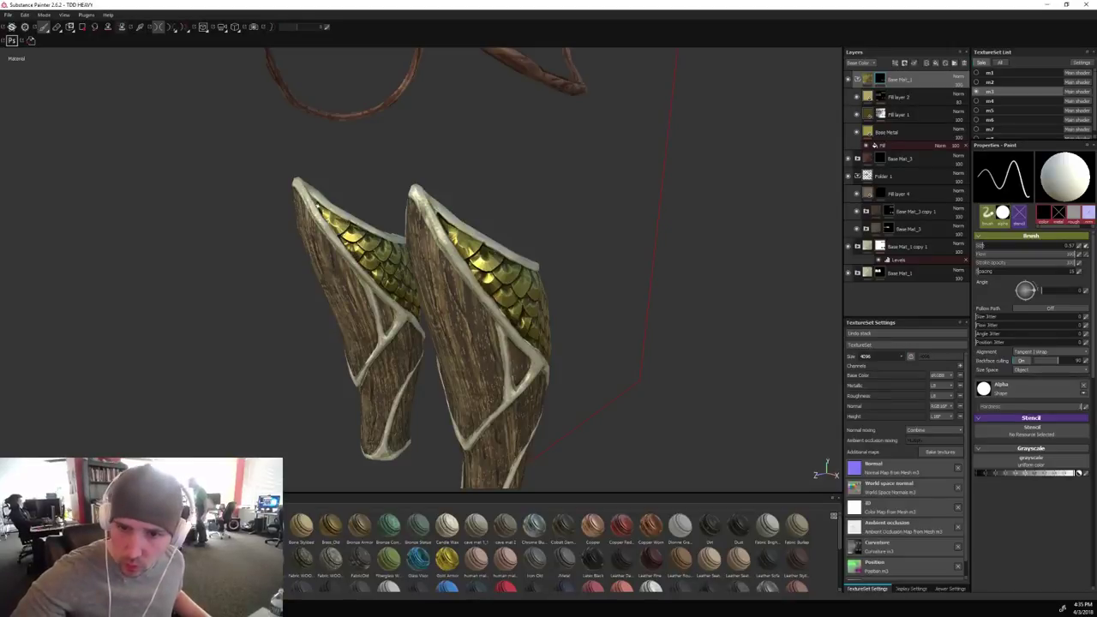
key(x)
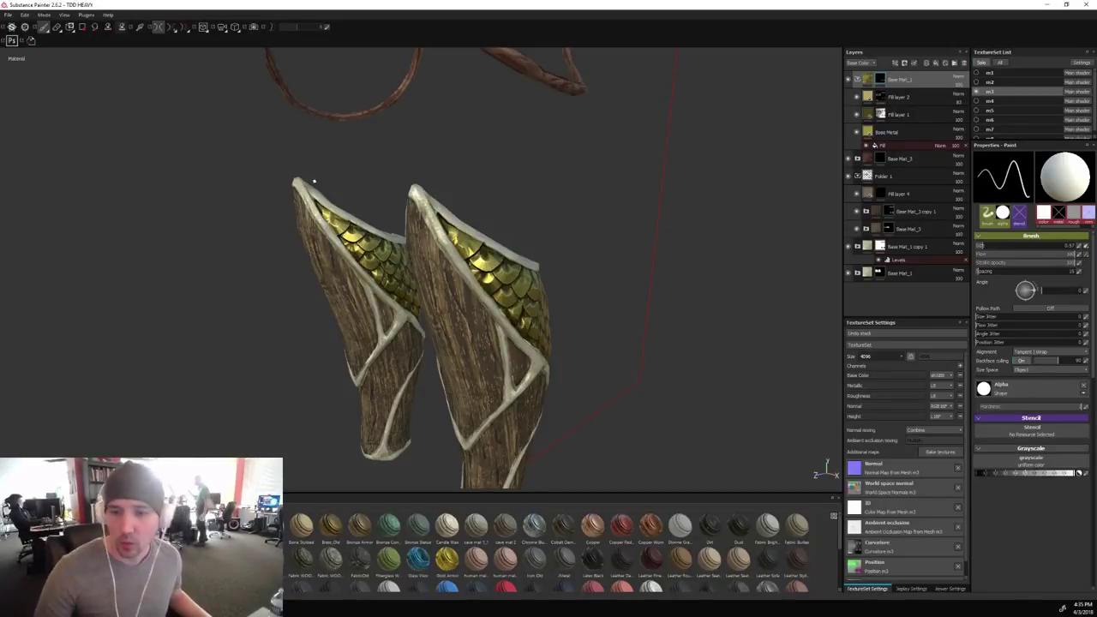
alt+right_drag(319, 168, 262, 357)
alt+drag(263, 358, 335, 348)
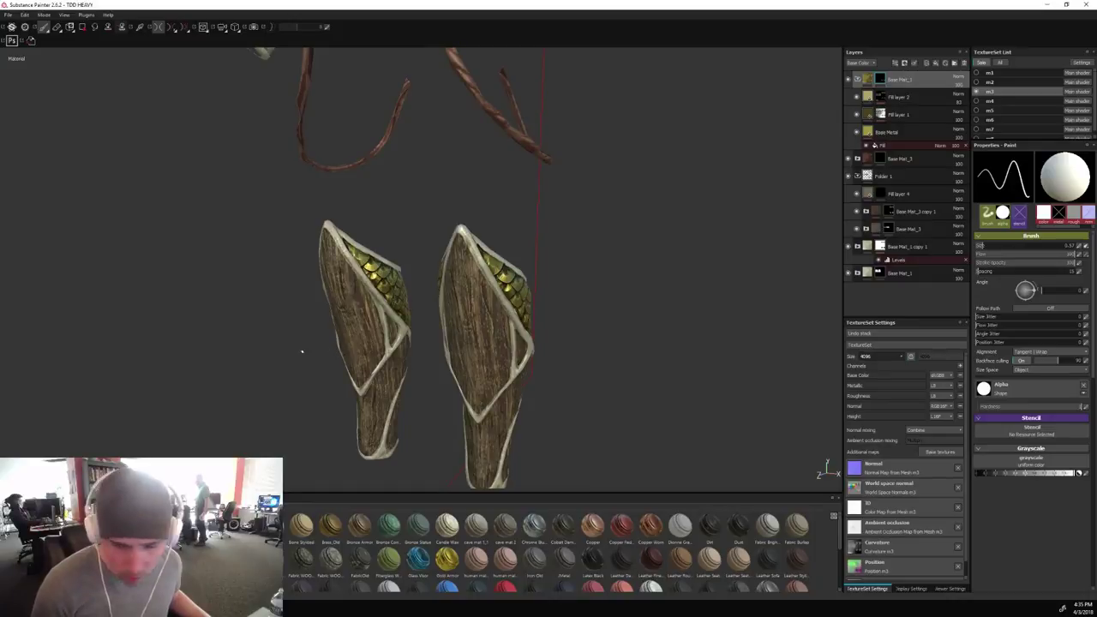
Show the base color channel alone and check the shin guards' wood and trim with the Base Mat_3 copy 1 mask selected.
key(c)
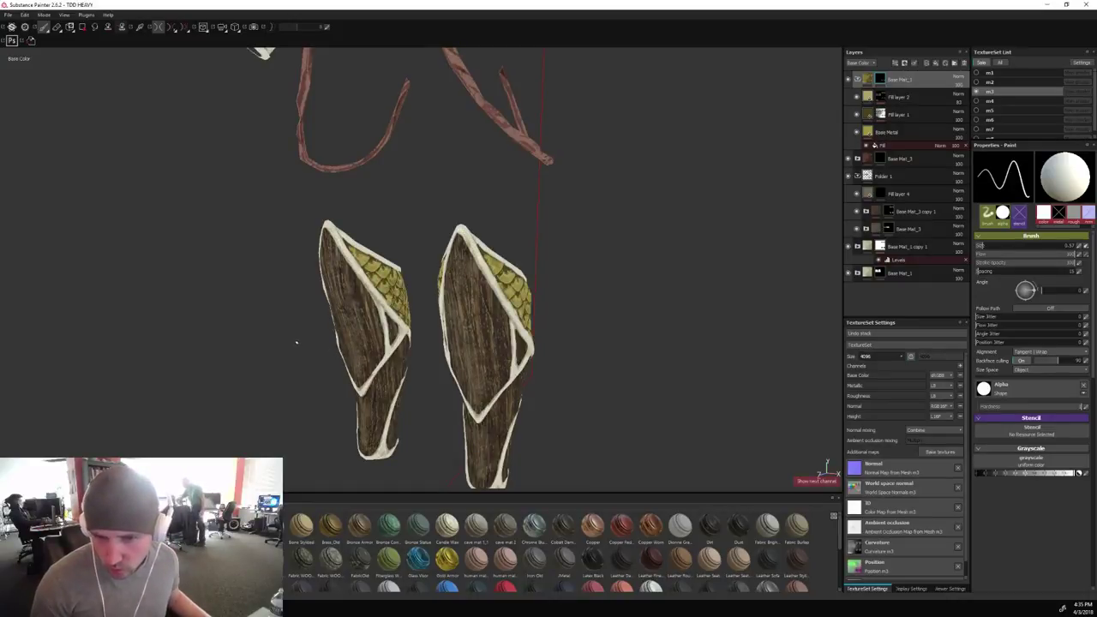
alt+drag(296, 343, 404, 349)
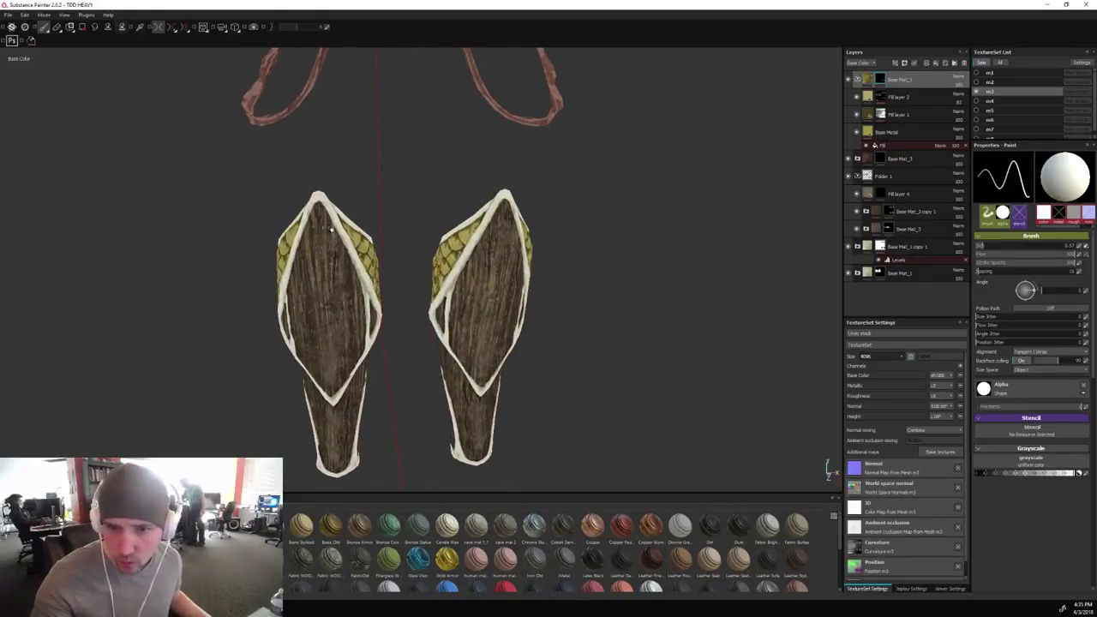
click(889, 214)
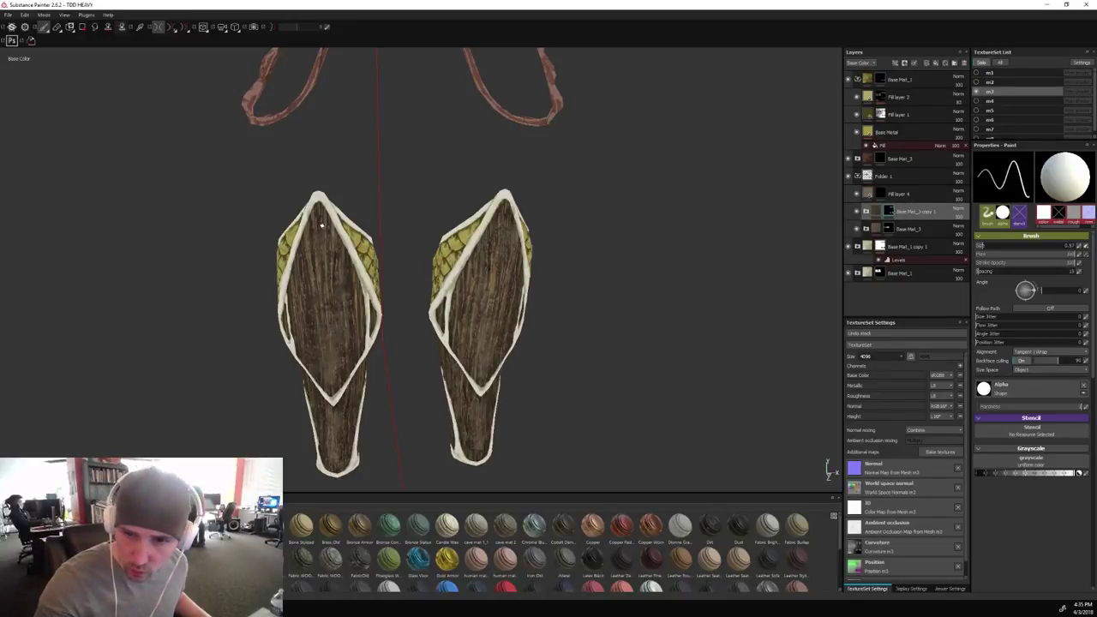
key(p)
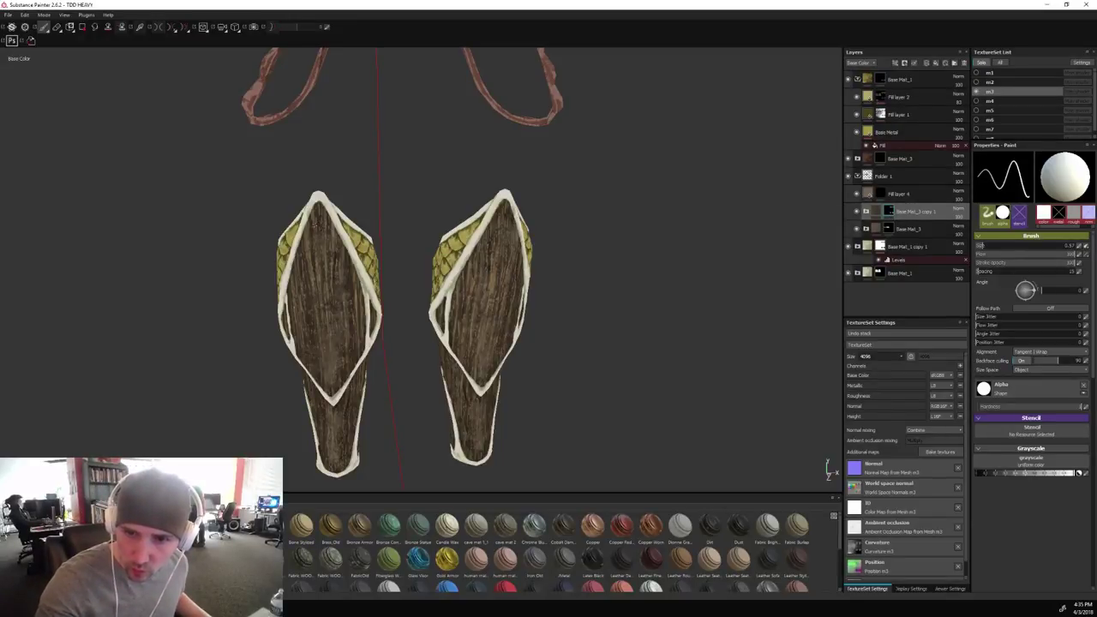
alt+drag(588, 329, 719, 326)
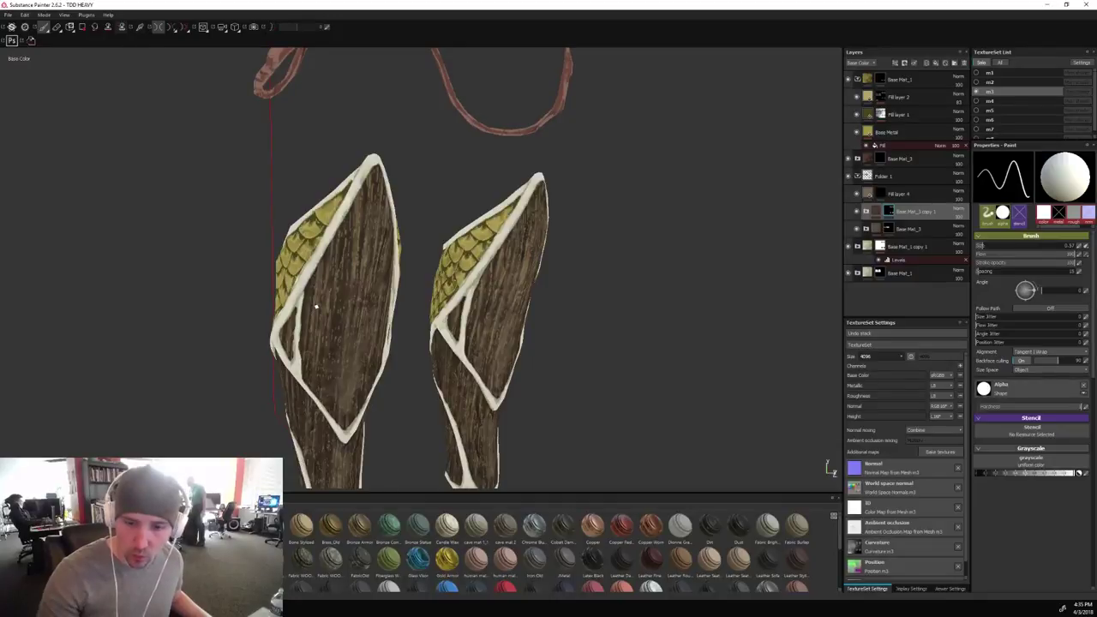
alt+drag(317, 306, 343, 348)
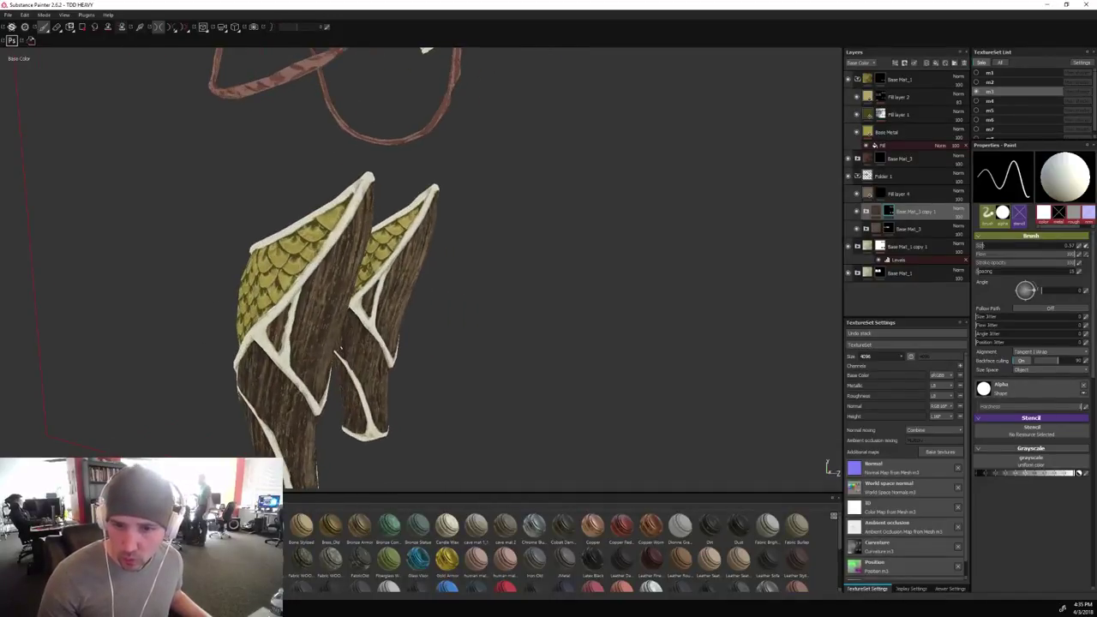
Select the gold metal folder's mask and inspect the edges of the scales along the side of the shin guard.
click(886, 76)
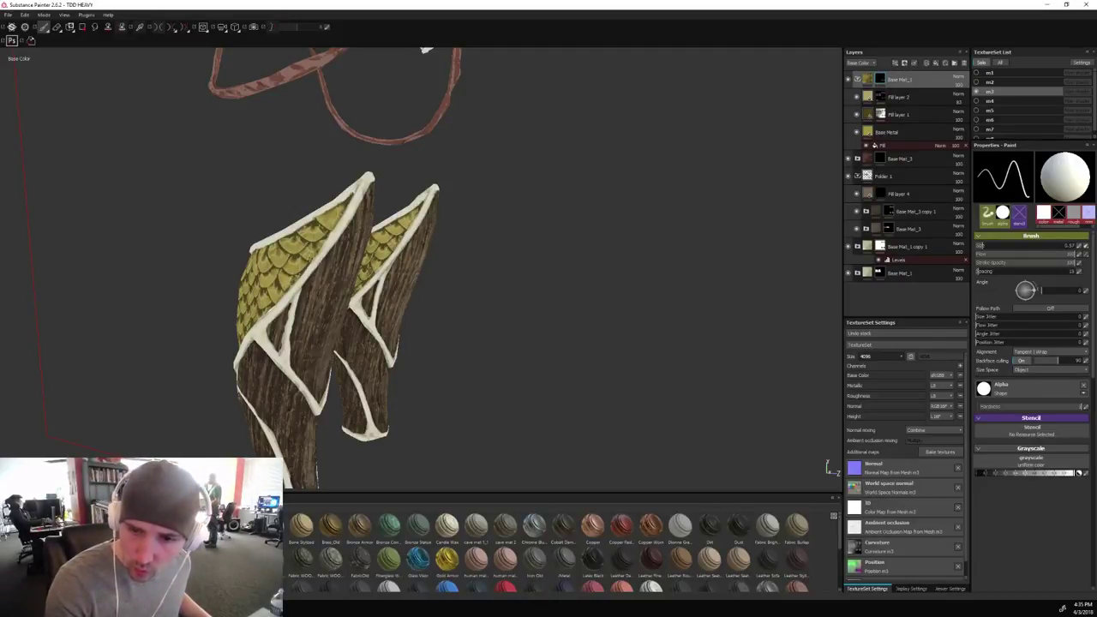
alt+drag(532, 274, 613, 275)
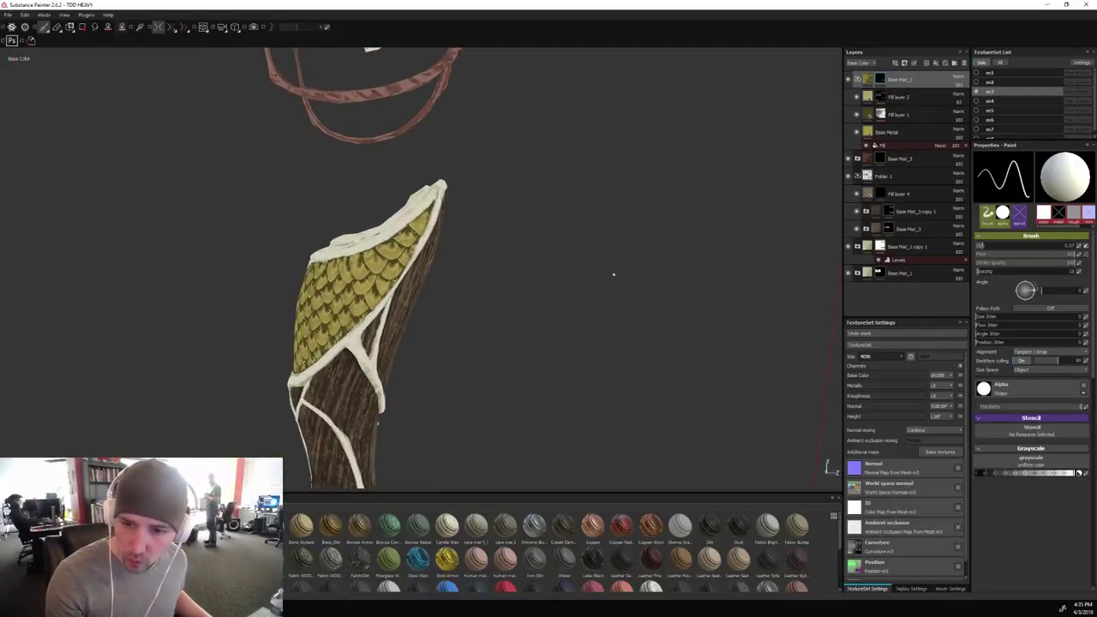
alt+drag(477, 297, 496, 297)
key(l)
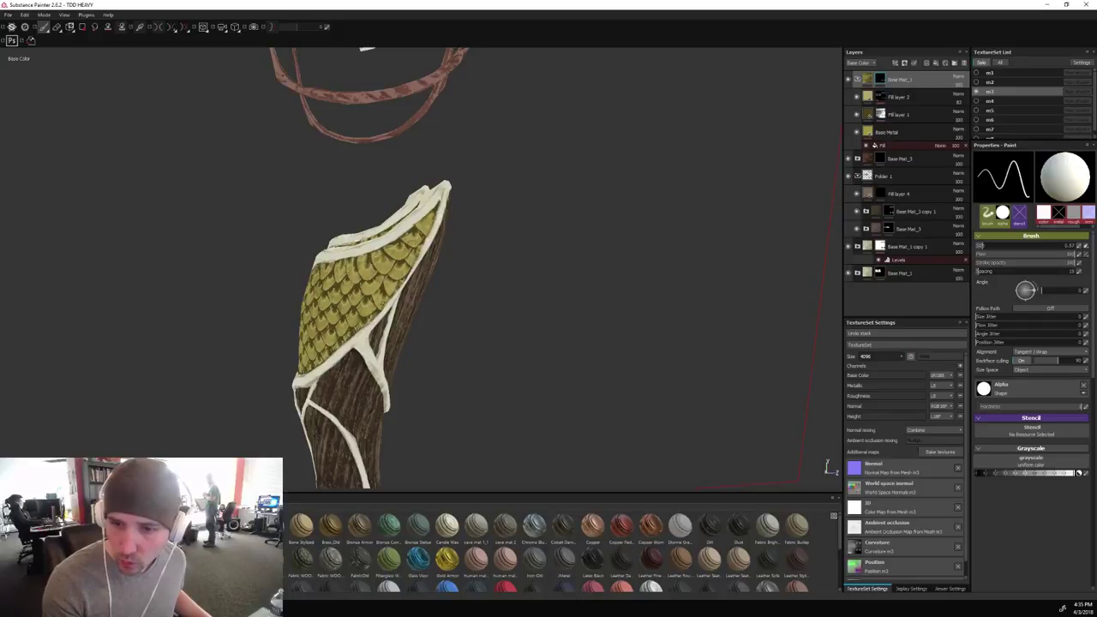
mouse_move(494, 347)
alt+mouse_down()
mouse_move(520, 336)
mouse_move(505, 349)
alt+mouse_up()
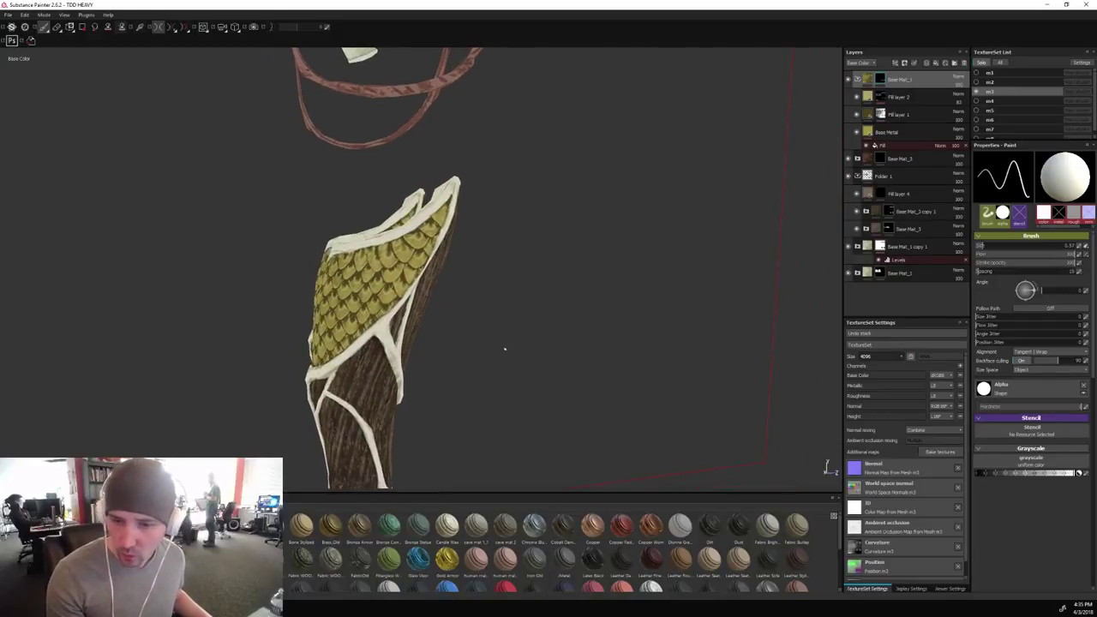
Reselect the Base Mat_3 copy 1 folder's mask and inspect the backs and lower ends of both shin guards.
click(913, 211)
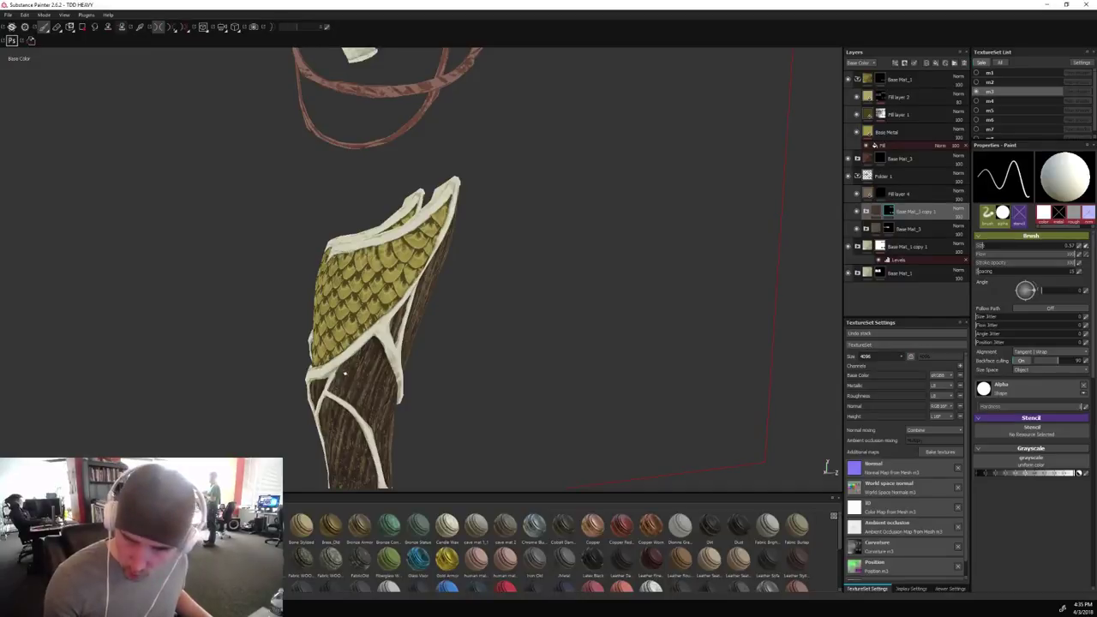
alt+middle_drag(223, 393, 257, 266)
scroll(258, 267, down, 3)
alt+drag(258, 266, 630, 291)
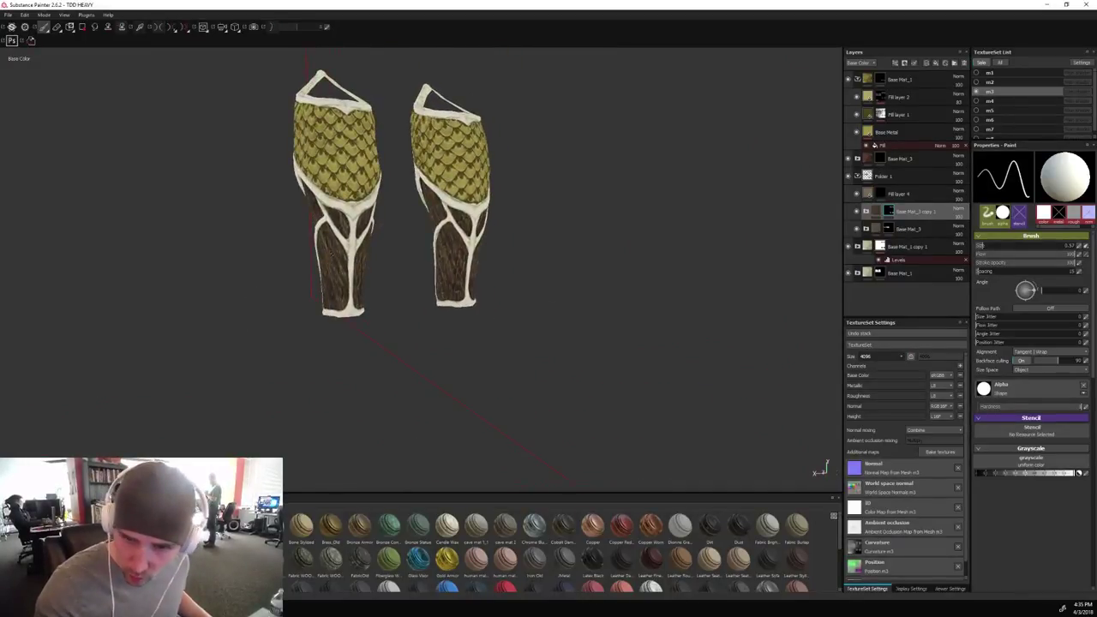
alt+drag(514, 361, 47, 421)
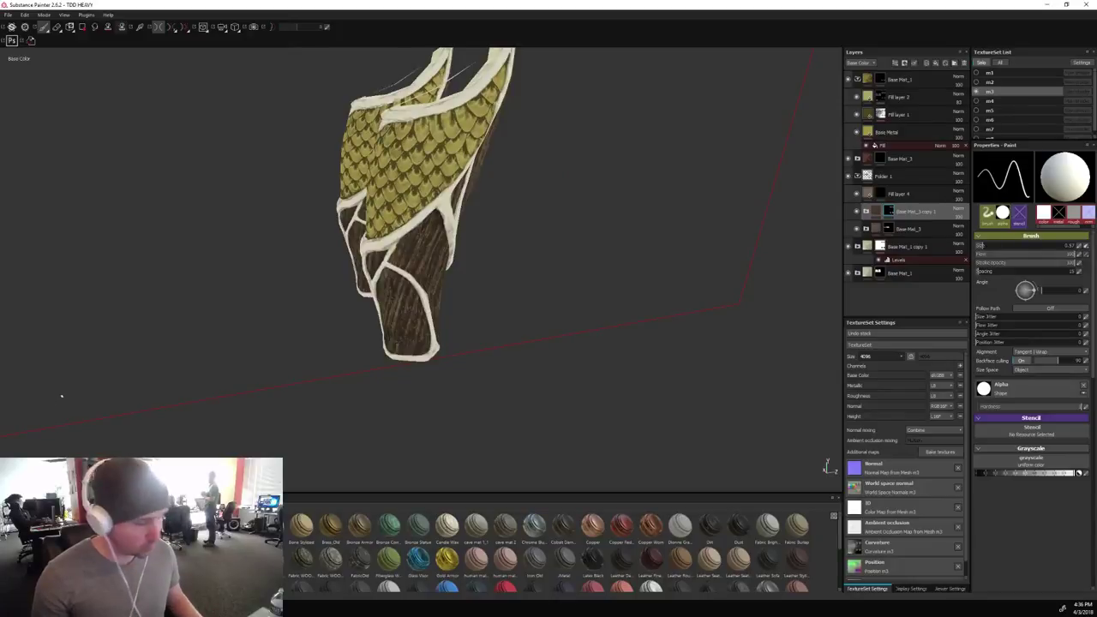
Return to the full material display and examine the shin guards together with the rest of the armor.
key(m)
scroll(328, 338, down, 3)
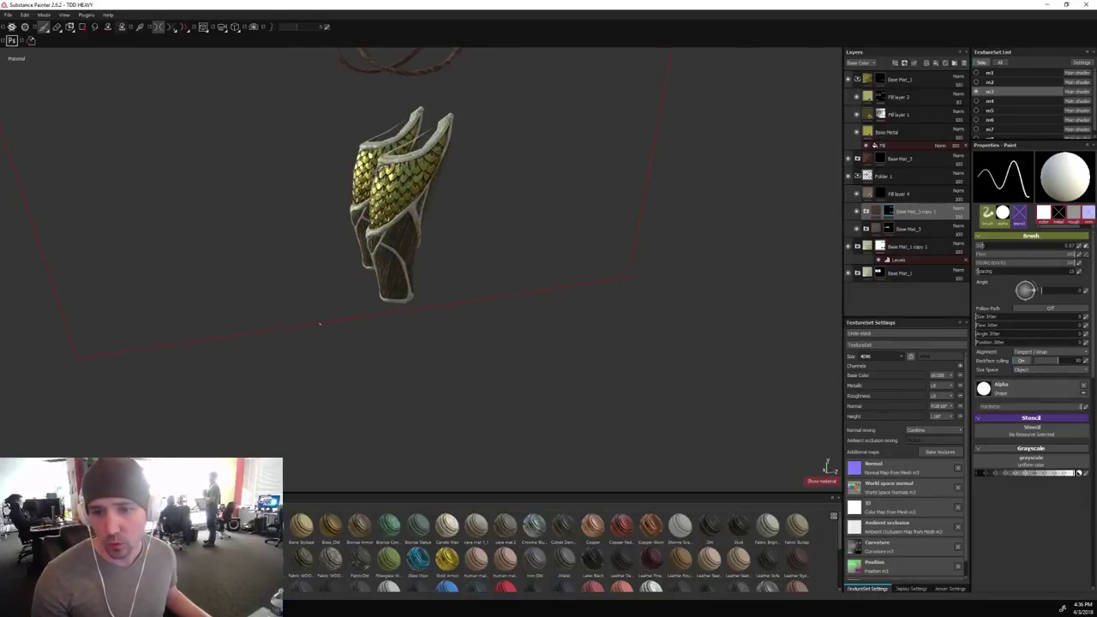
alt+drag(320, 324, 151, 324)
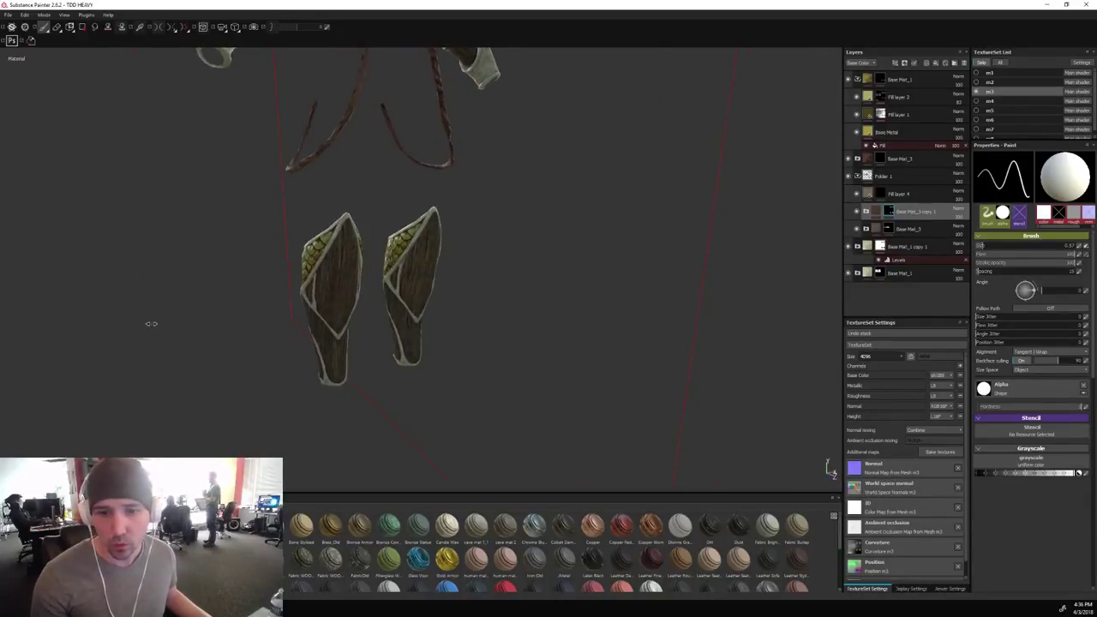
shift+right_drag(151, 324, 183, 305)
scroll(183, 305, down, 2)
alt+middle_drag(185, 306, 179, 345)
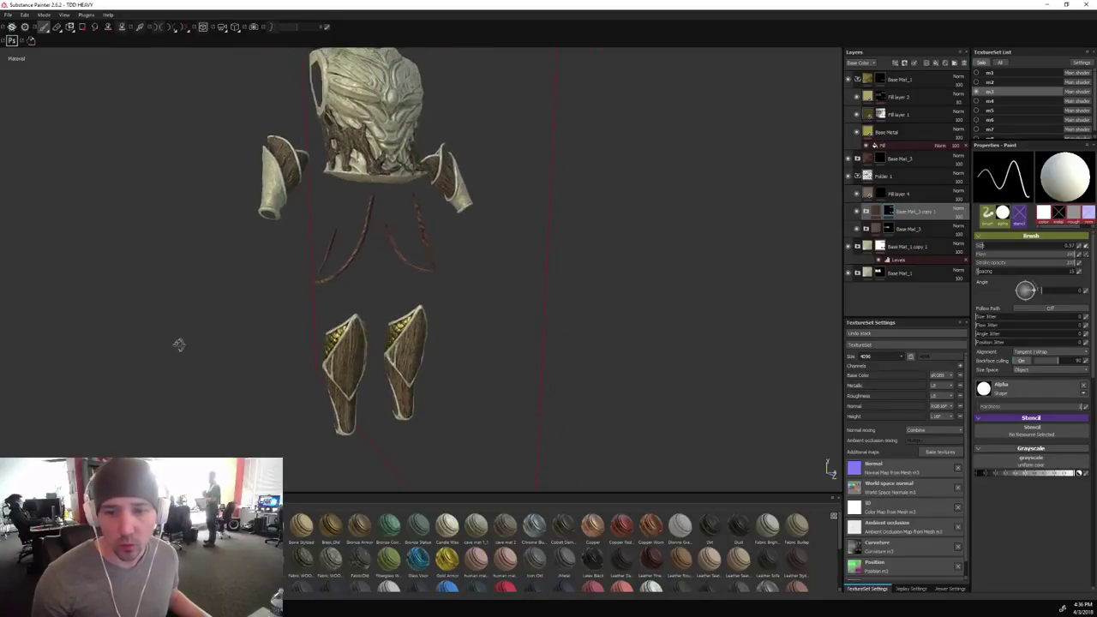
shift+right_drag(179, 345, 180, 305)
alt+middle_drag(181, 299, 156, 347)
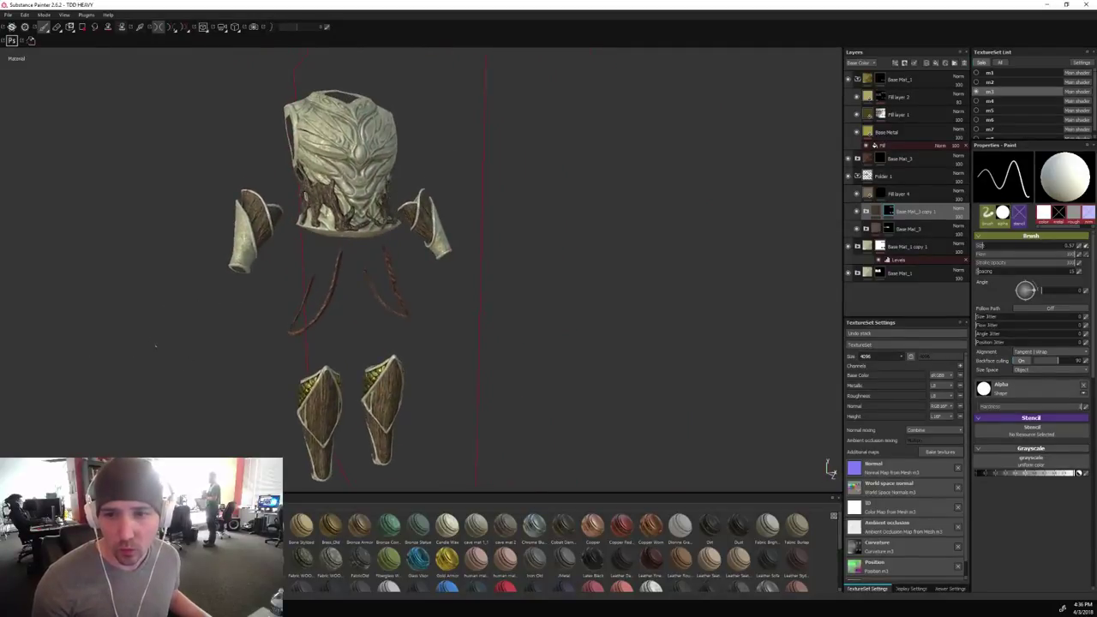
Collapse the topmost material folder in the layer stack and select the mask of the Base Mat_1 copy 1 layer.
alt+drag(155, 346, 24, 340)
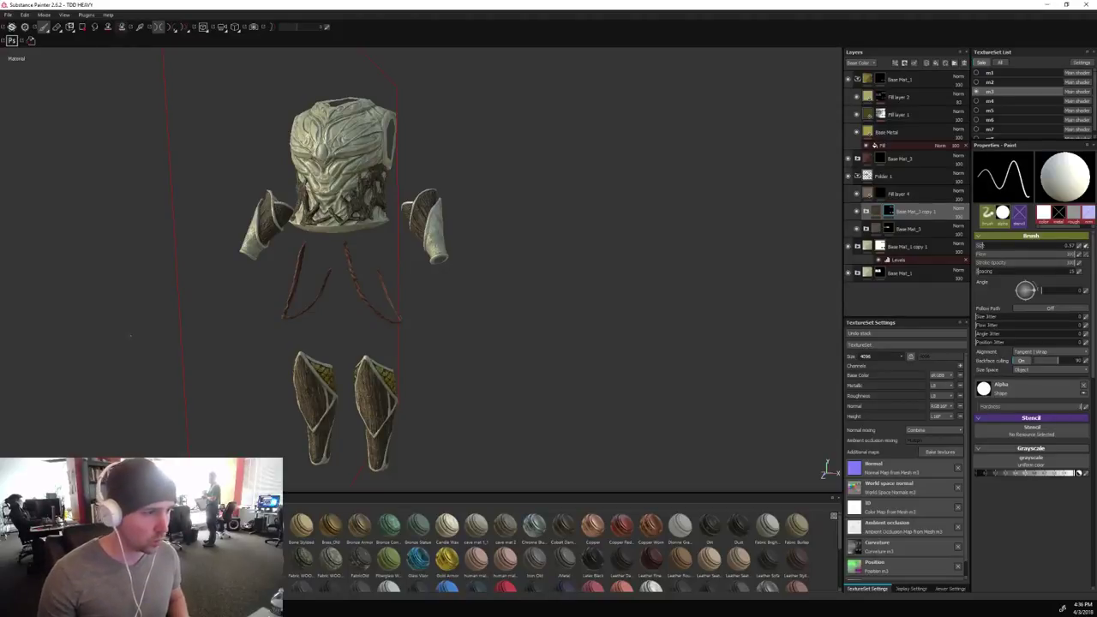
alt+drag(497, 277, 594, 281)
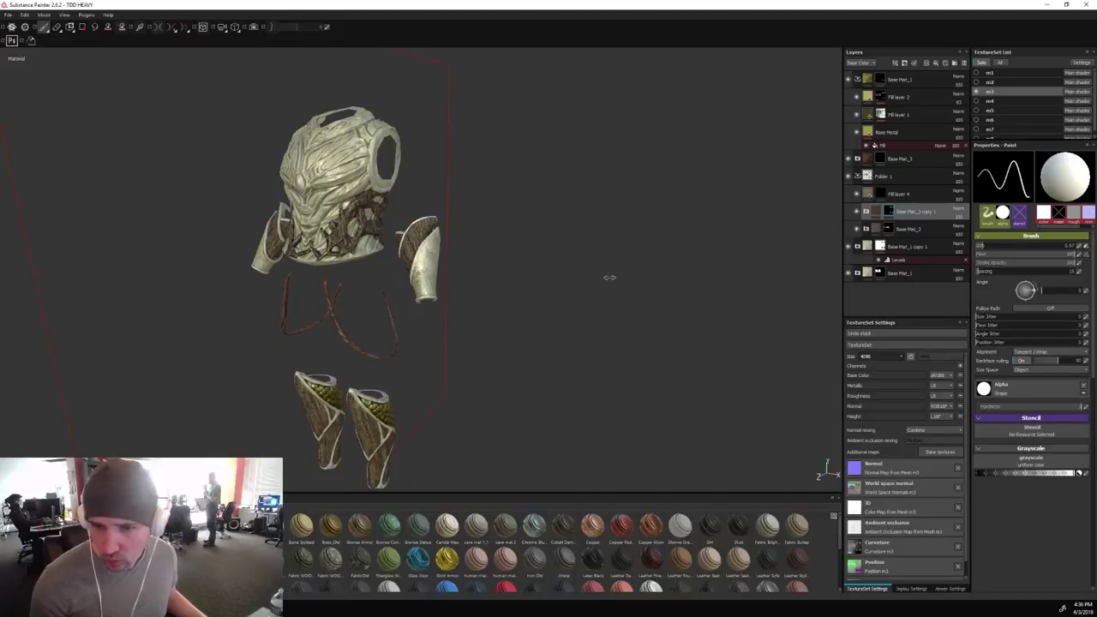
key(l)
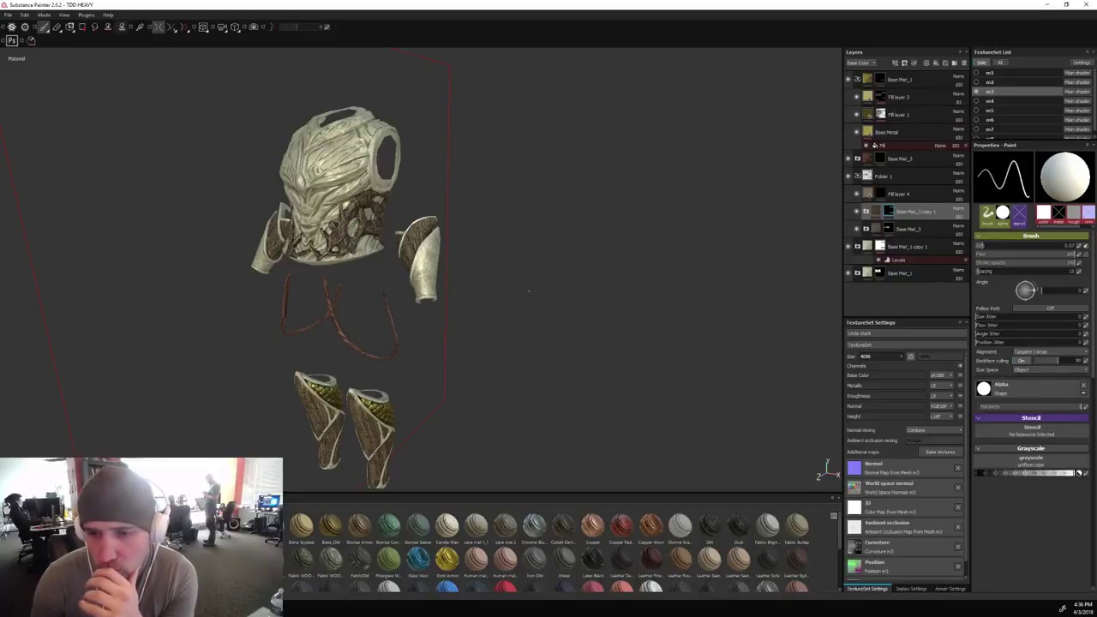
click(858, 79)
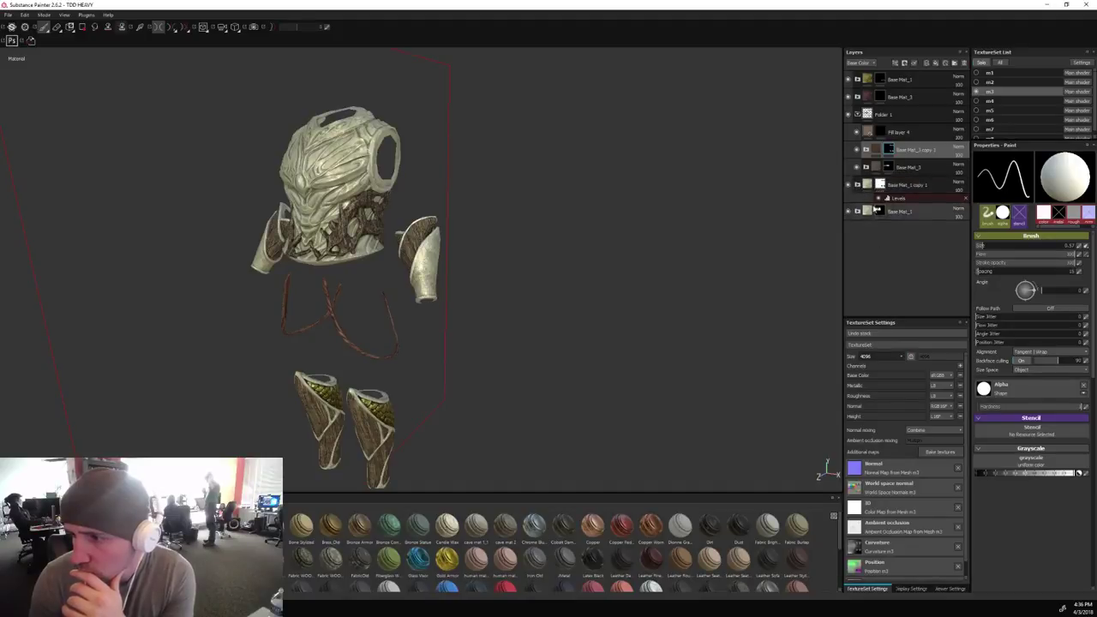
mouse_move(877, 190)
click(878, 184)
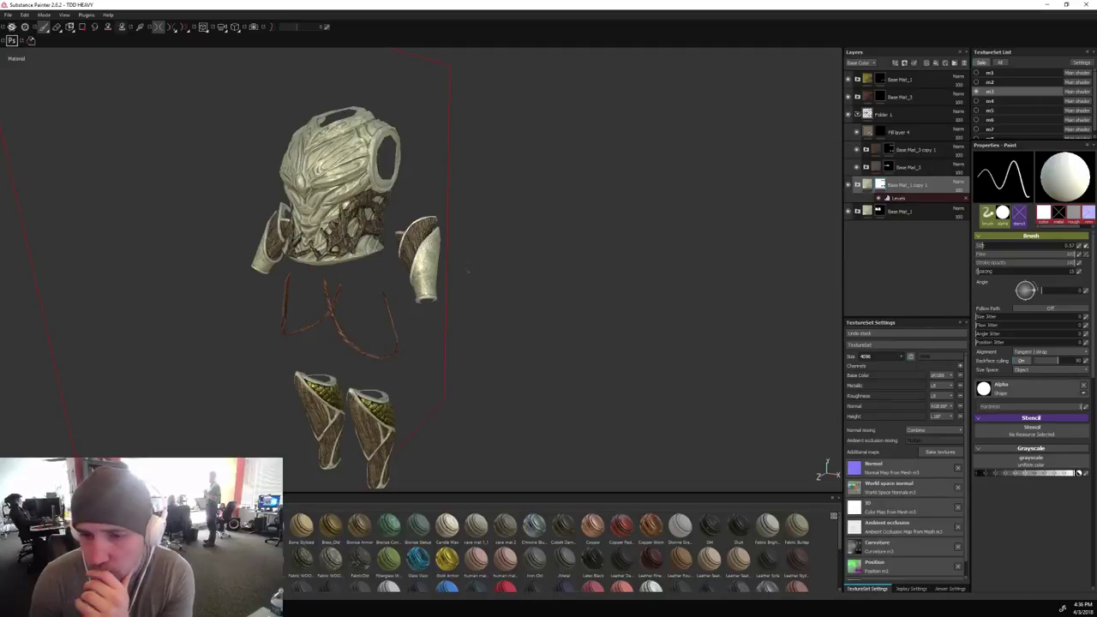
Enlarge the brush and paint black on the mask to remove the bone material from the forearm guard's outer plate, viewing only Base Color.
scroll(409, 266, up, 5)
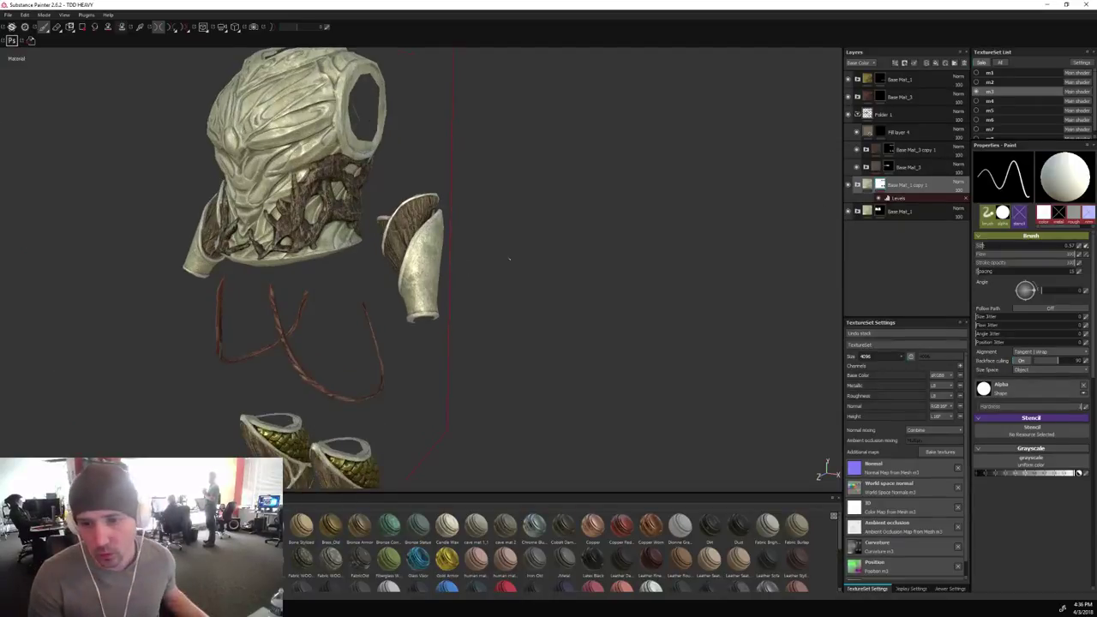
ctrl+right_drag(421, 268, 456, 268)
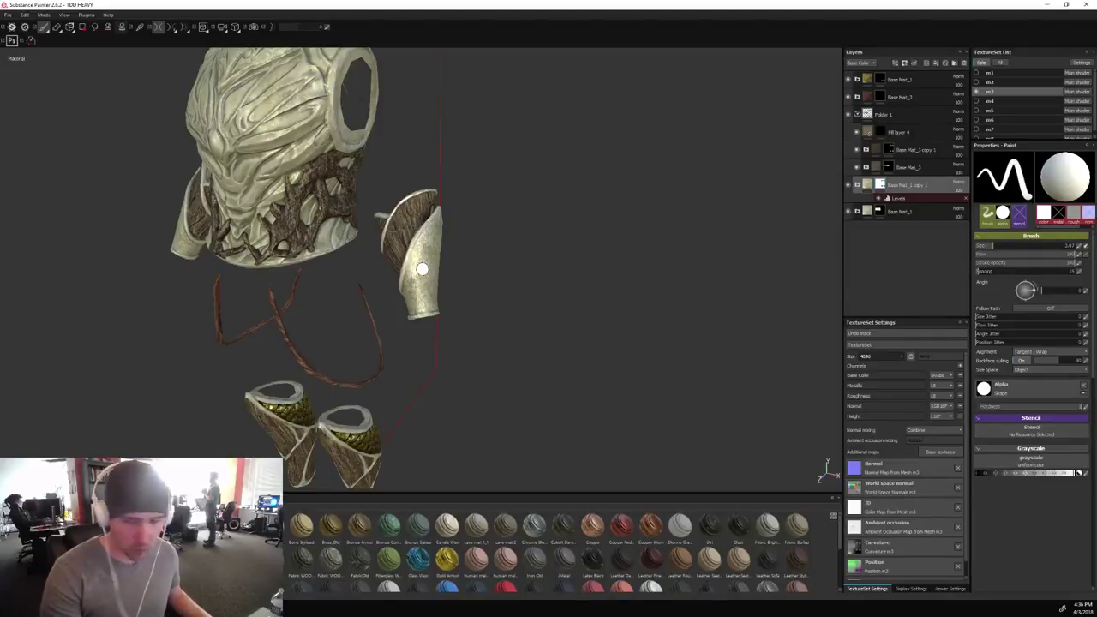
key(x)
key(l)
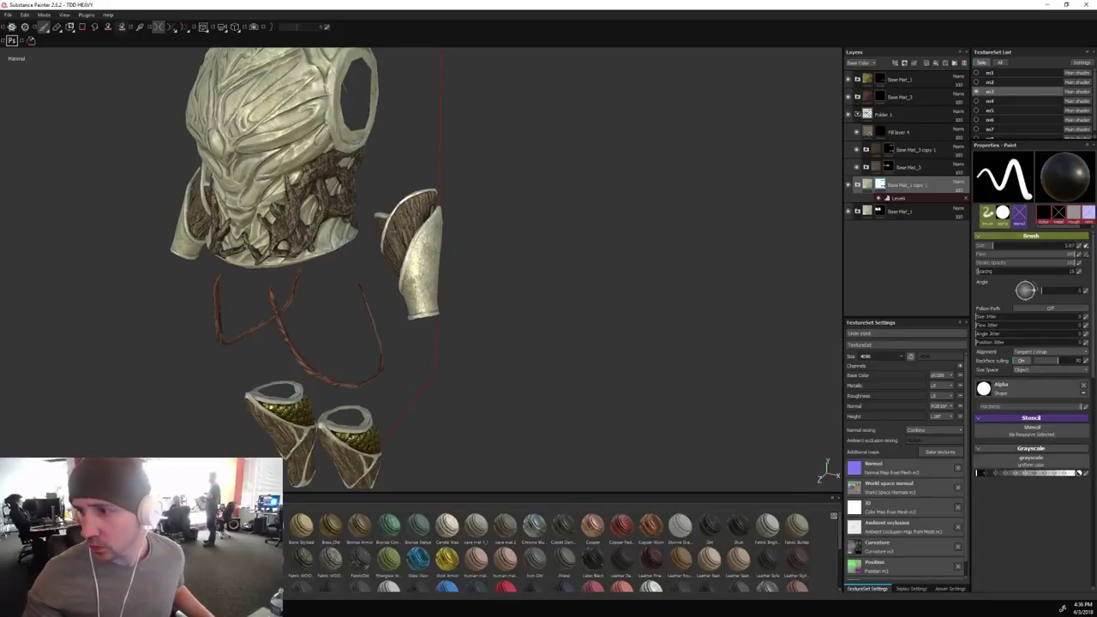
key(x)
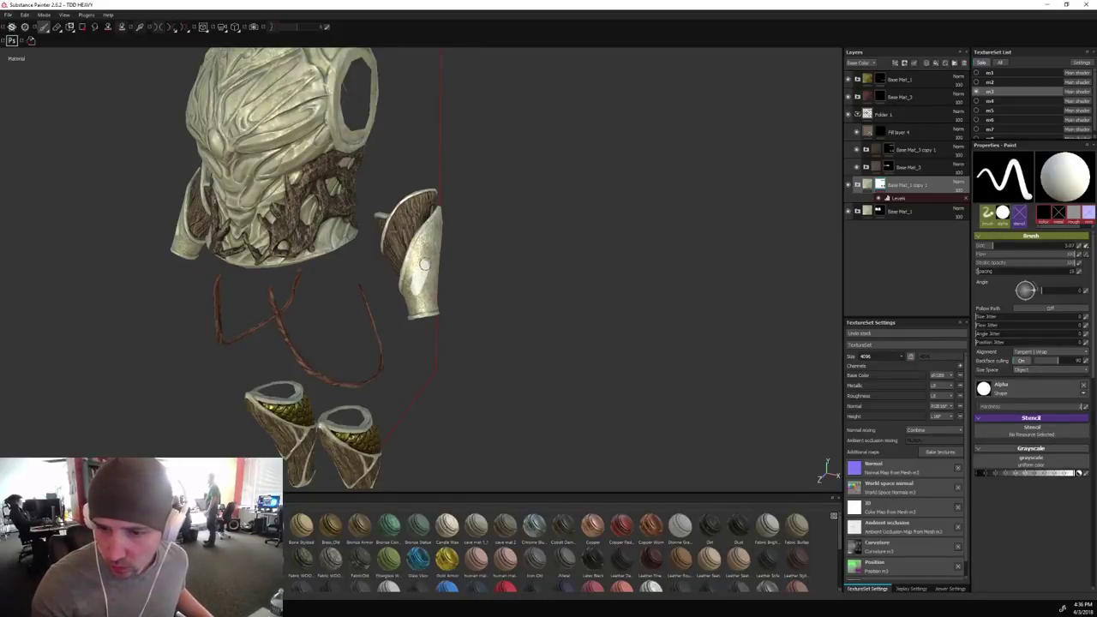
alt+drag(433, 242, 499, 247)
key(c)
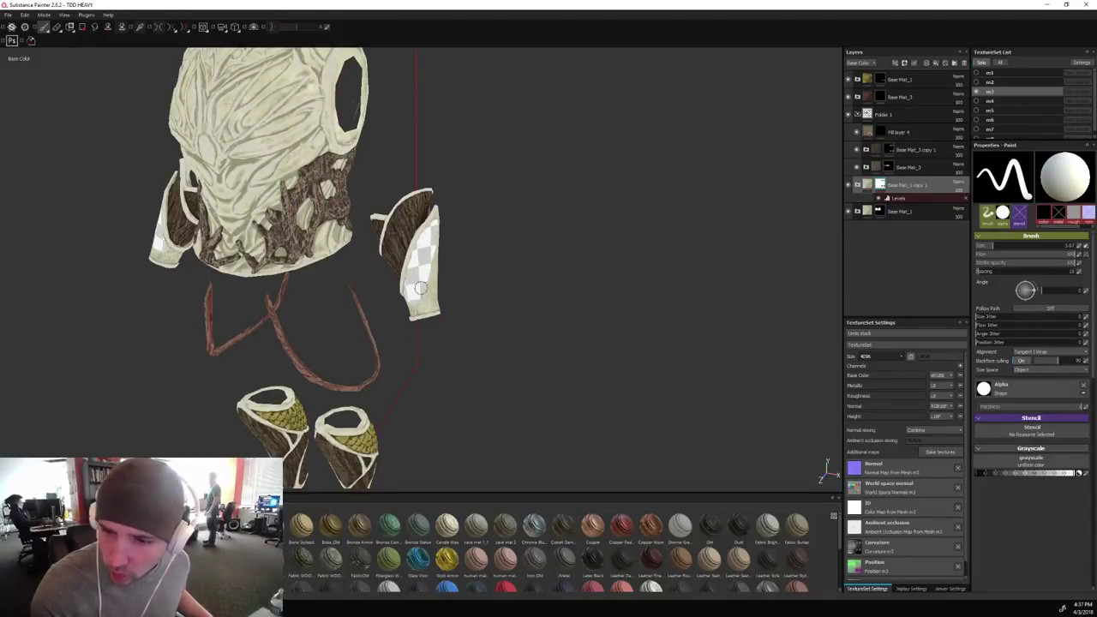
Extend the masked-out area around the forearm guard's back, underside and inner face, keeping the raised borders.
alt+drag(553, 248, 274, 260)
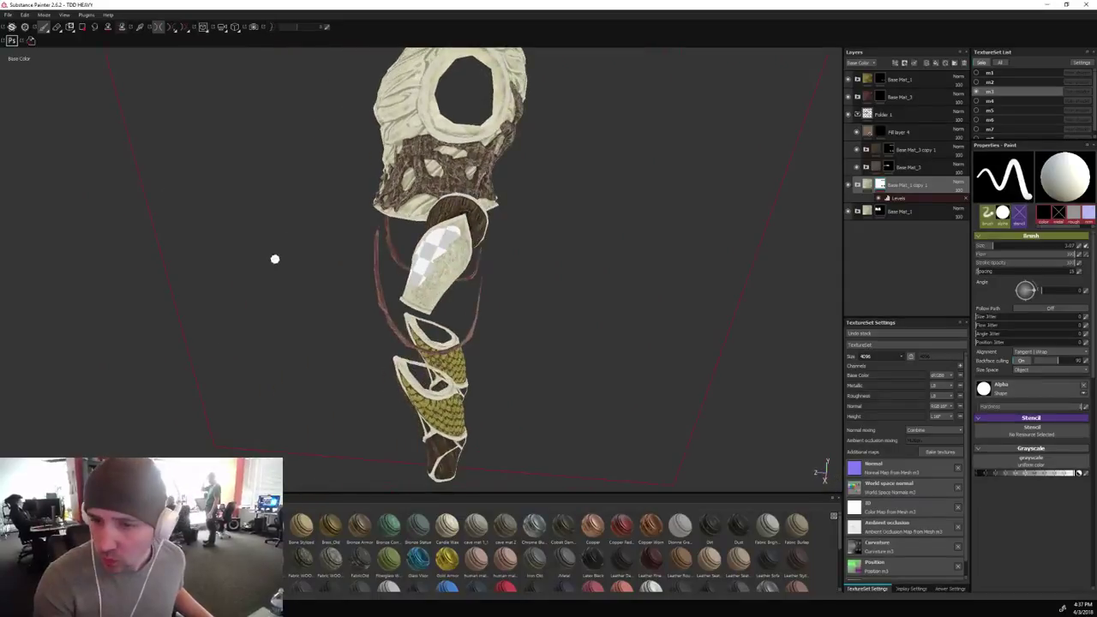
mouse_move(445, 244)
mouse_down()
mouse_move(446, 271)
mouse_move(453, 250)
mouse_move(428, 292)
mouse_move(588, 275)
mouse_move(448, 289)
mouse_move(433, 310)
mouse_move(444, 316)
mouse_move(449, 246)
mouse_move(626, 268)
mouse_move(563, 331)
mouse_move(248, 320)
mouse_move(558, 316)
mouse_move(732, 259)
mouse_move(577, 277)
mouse_move(654, 254)
mouse_move(615, 247)
mouse_up()
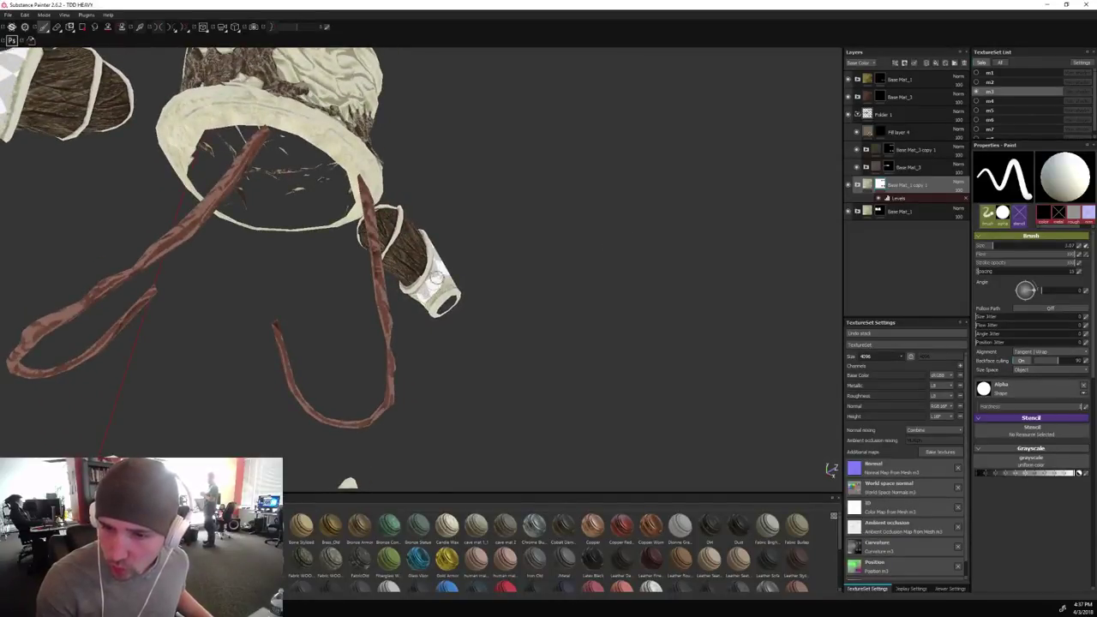
alt+drag(485, 248, 820, 251)
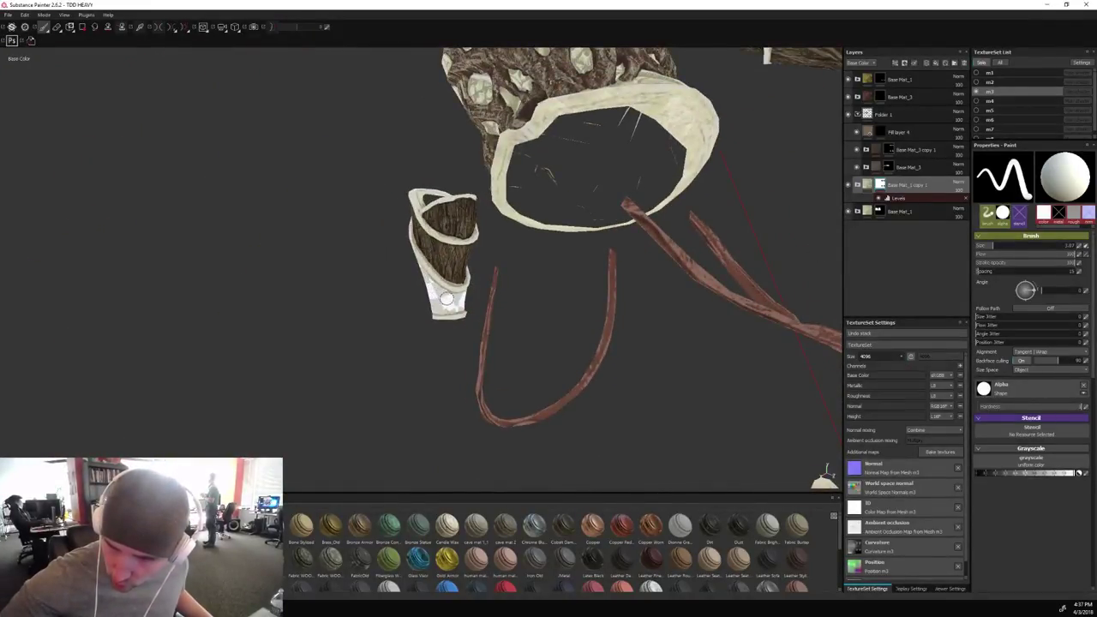
alt+drag(397, 291, 437, 315)
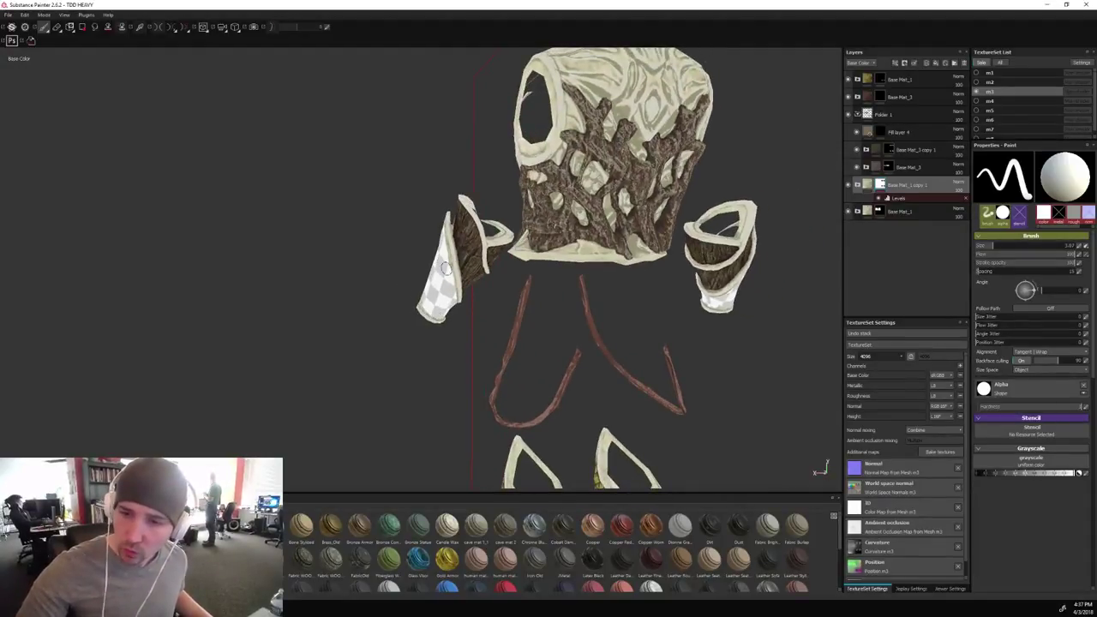
alt+drag(417, 203, 458, 233)
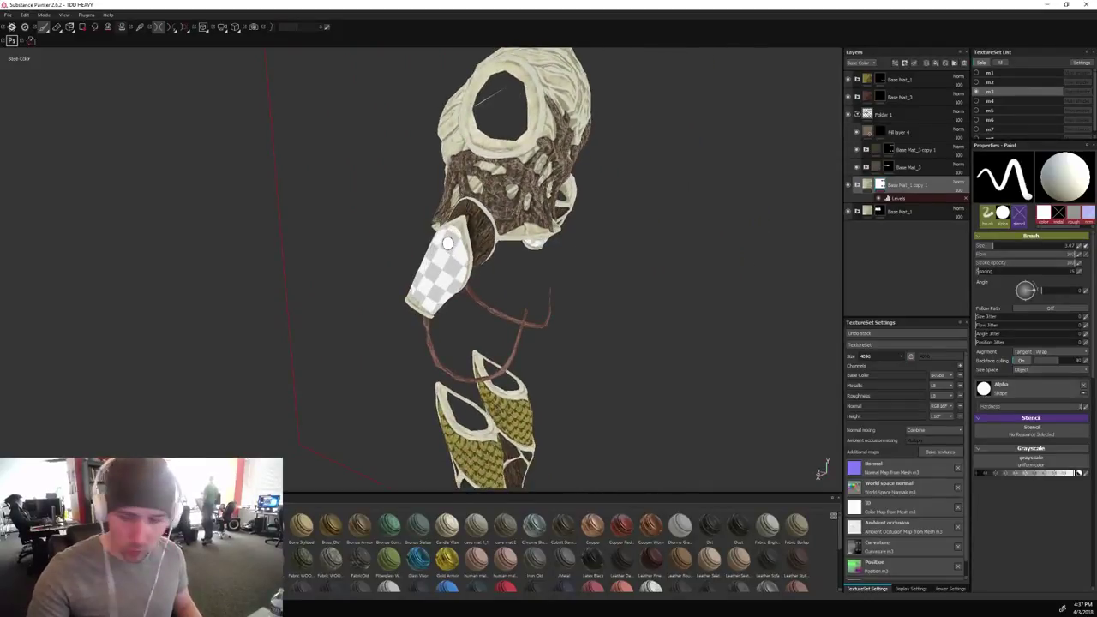
Shrink the brush and mask out the remaining bone material close to the forearm plate's side borders.
key(bracketleft)
key(bracketleft)
key(bracketleft)
key(l)
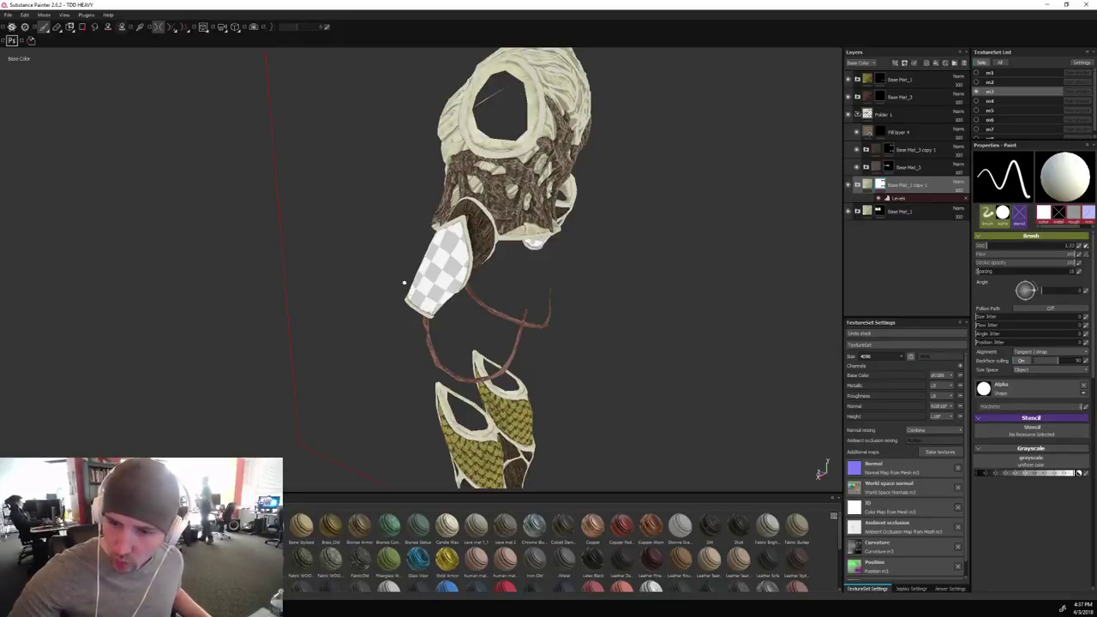
alt+drag(431, 309, 743, 248)
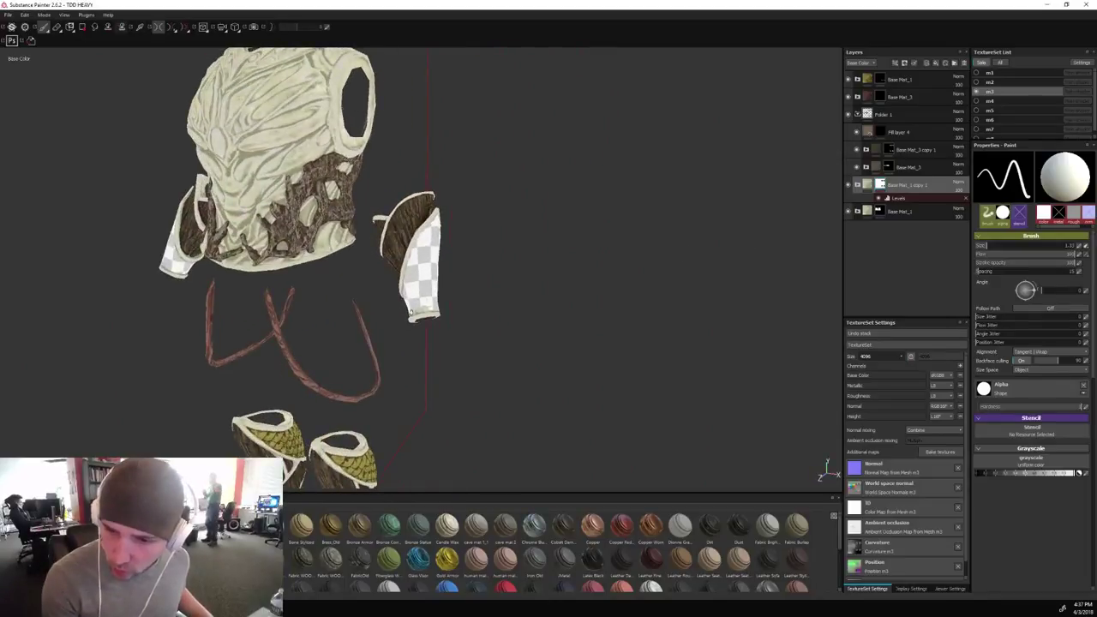
alt+drag(426, 298, 766, 240)
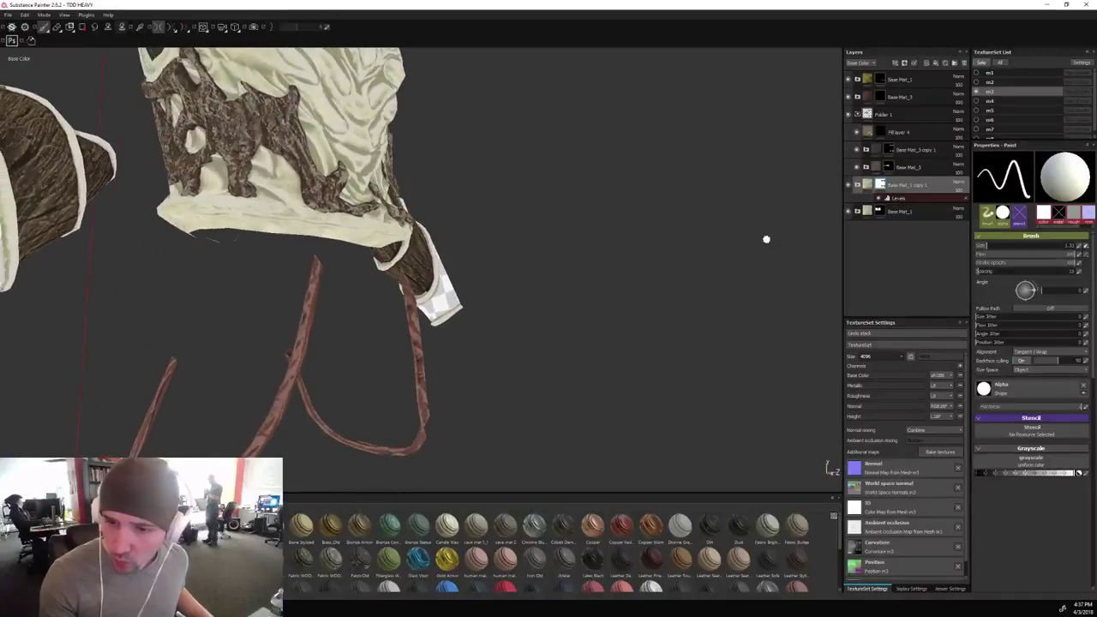
Clean up the masked-out area along the wrist rim and up to the forearm plate's pointed tip.
alt+drag(463, 331, 575, 357)
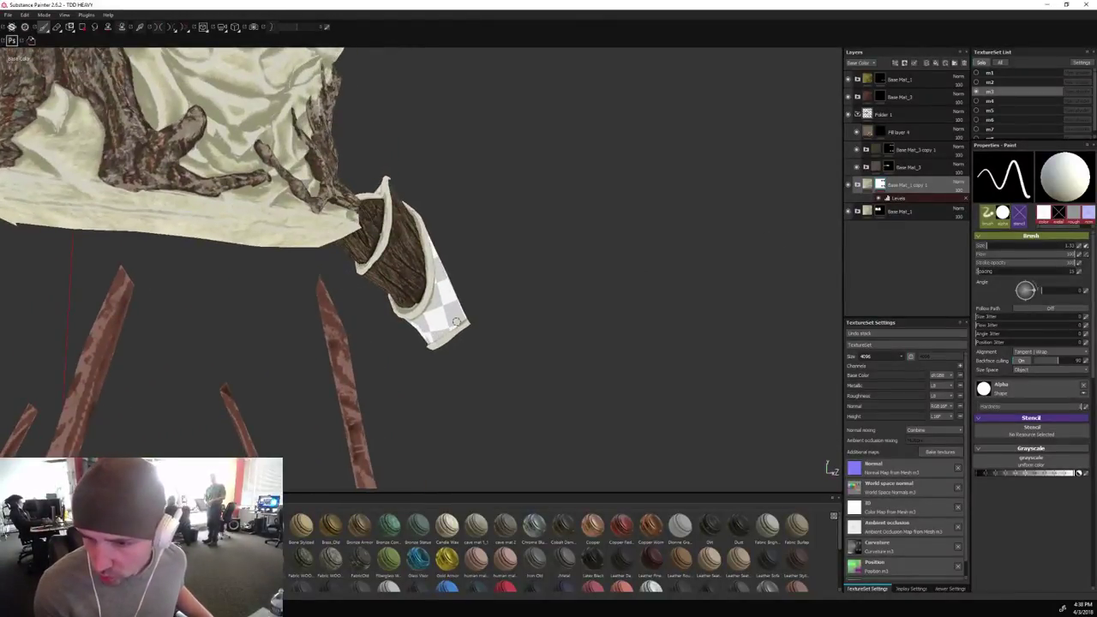
alt+drag(522, 277, 632, 257)
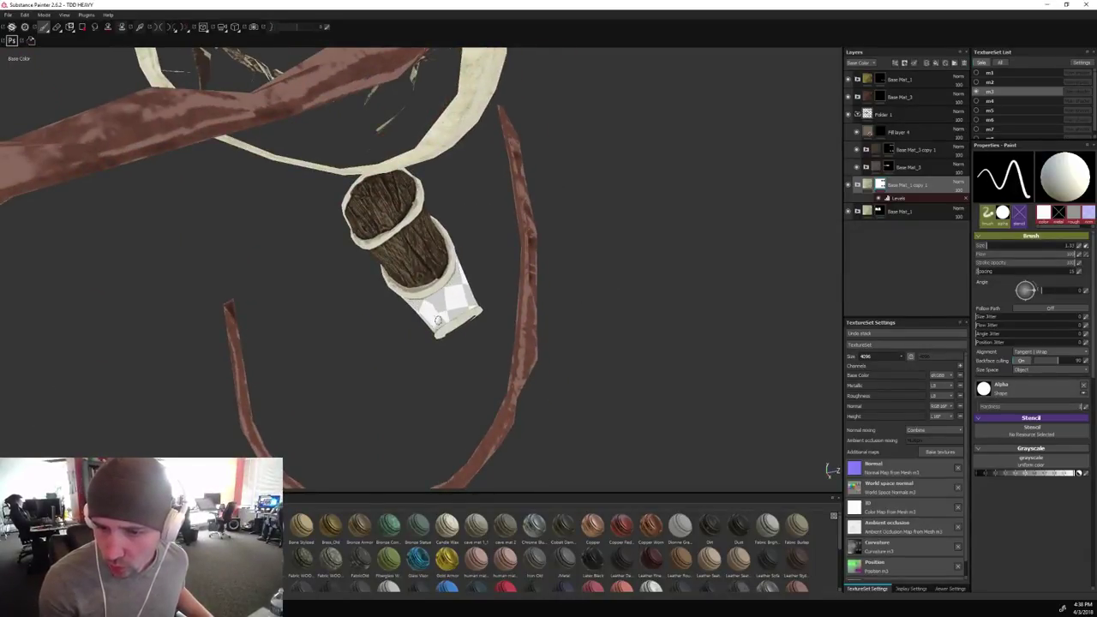
alt+drag(492, 277, 815, 231)
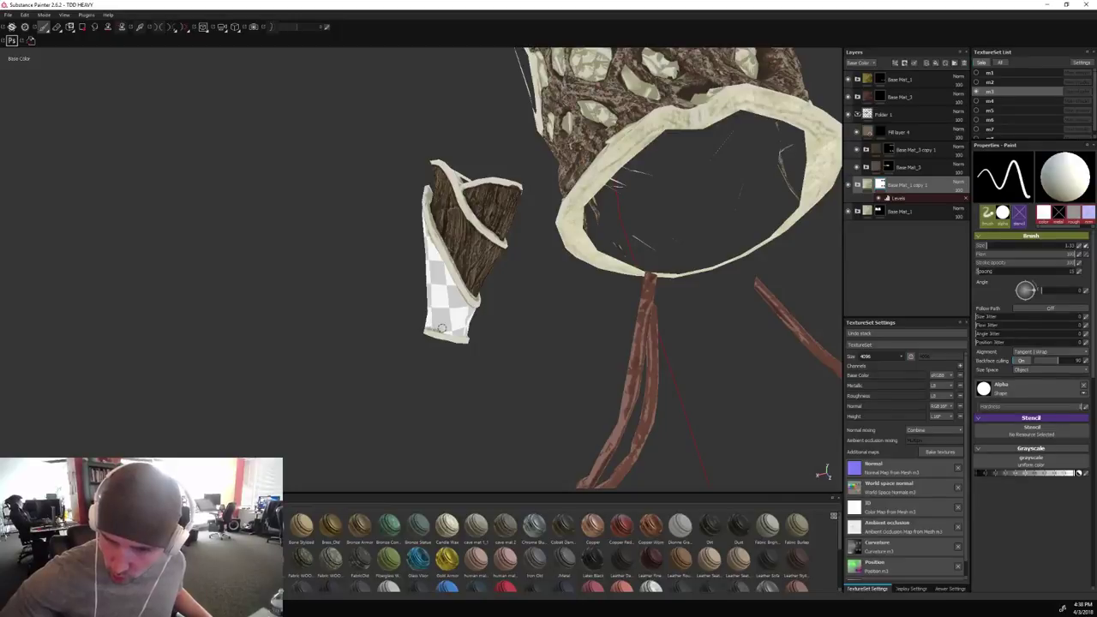
alt+drag(398, 213, 697, 330)
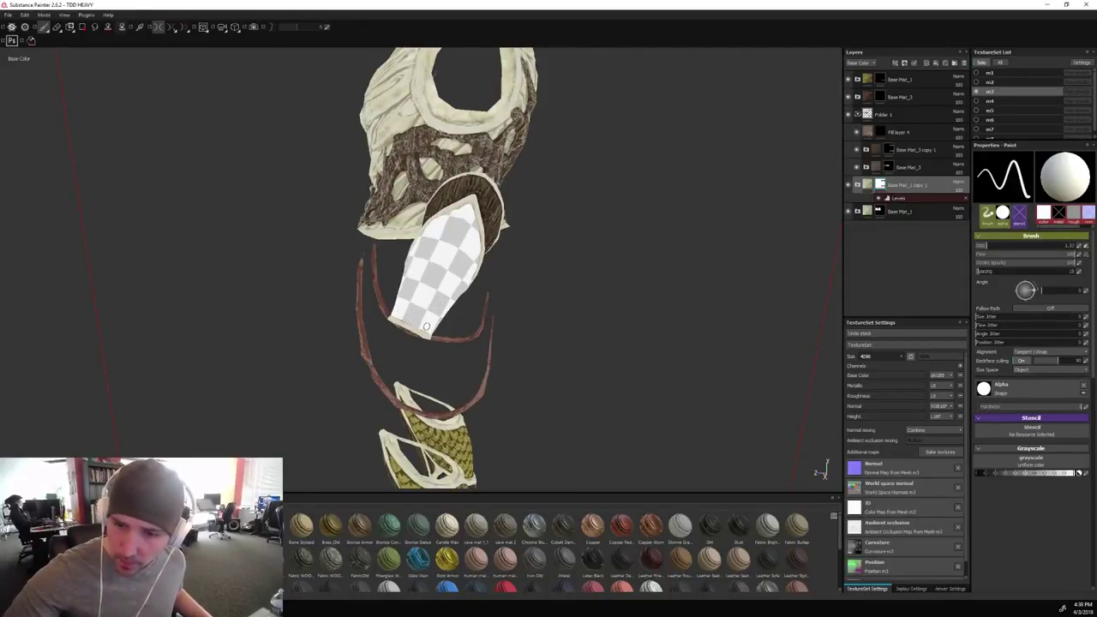
alt+drag(628, 271, 637, 306)
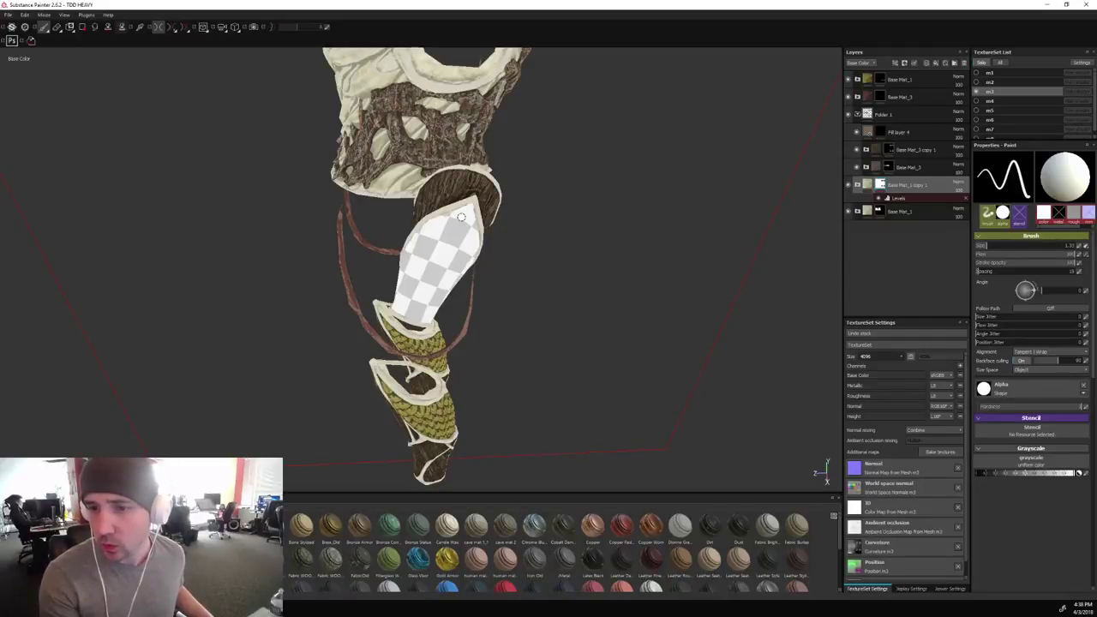
alt+drag(471, 220, 686, 236)
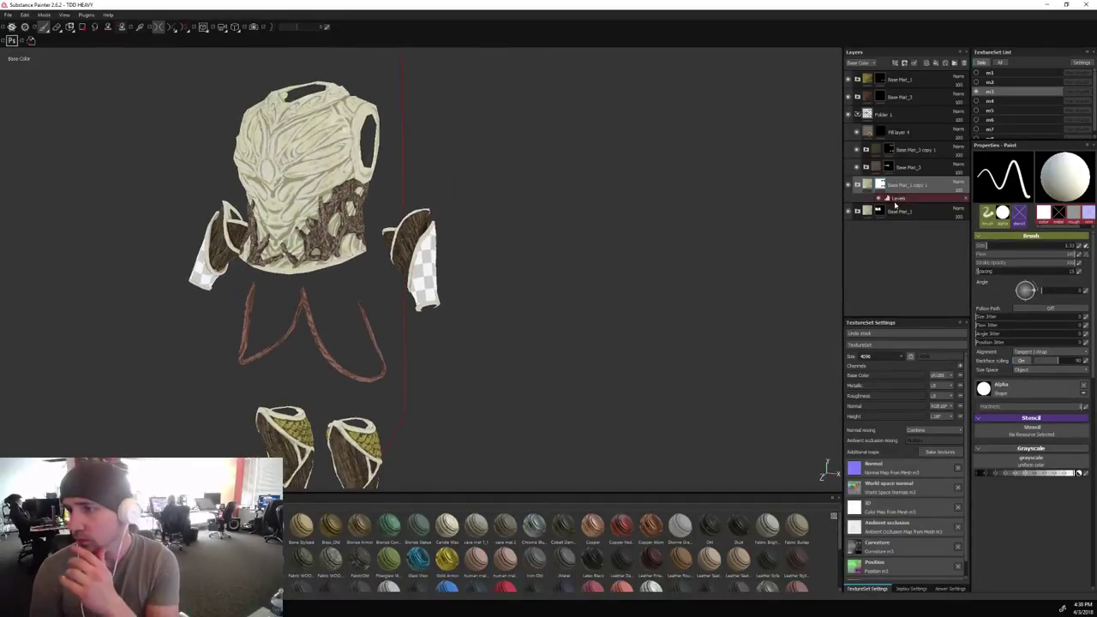
Collapse Folder 1, add a dark metal base material at the top of the layer stack, and give it a black mask.
click(859, 114)
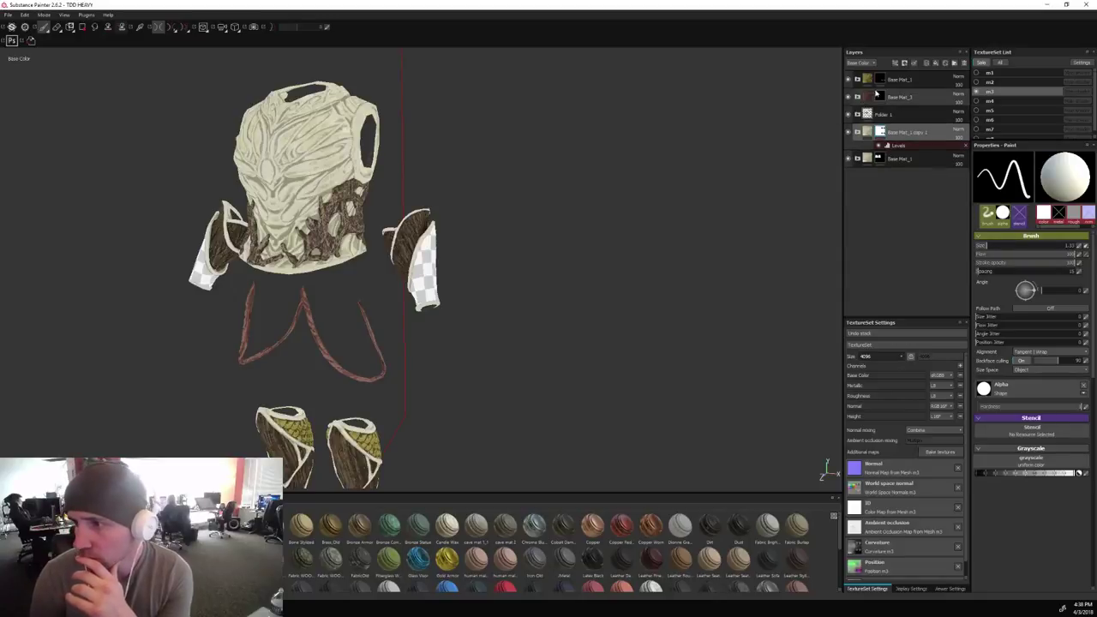
double_click(897, 80)
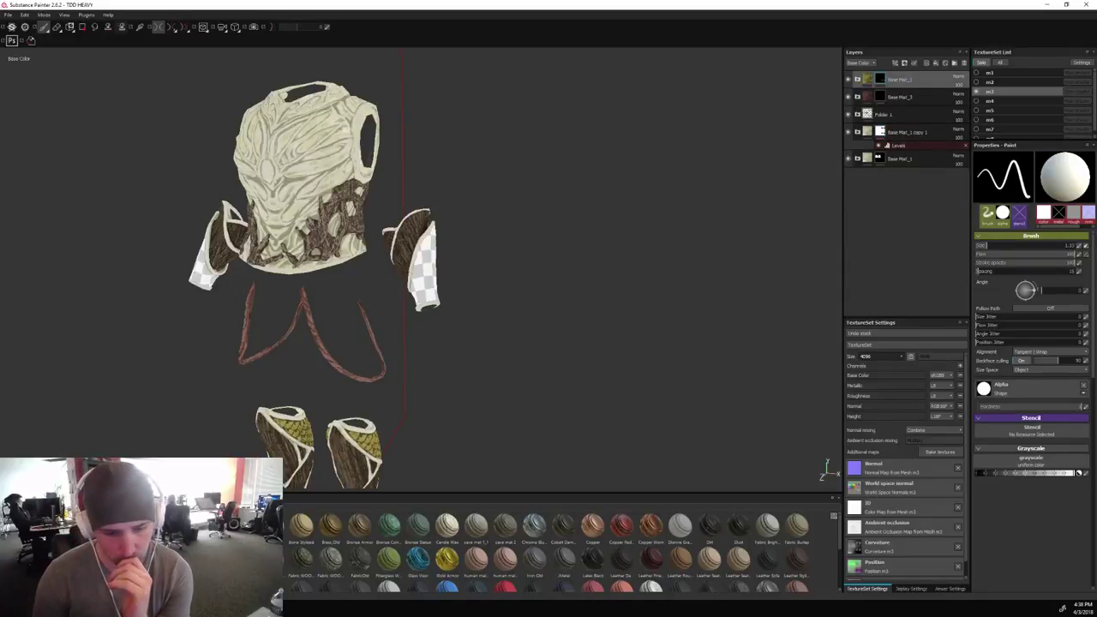
click(923, 74)
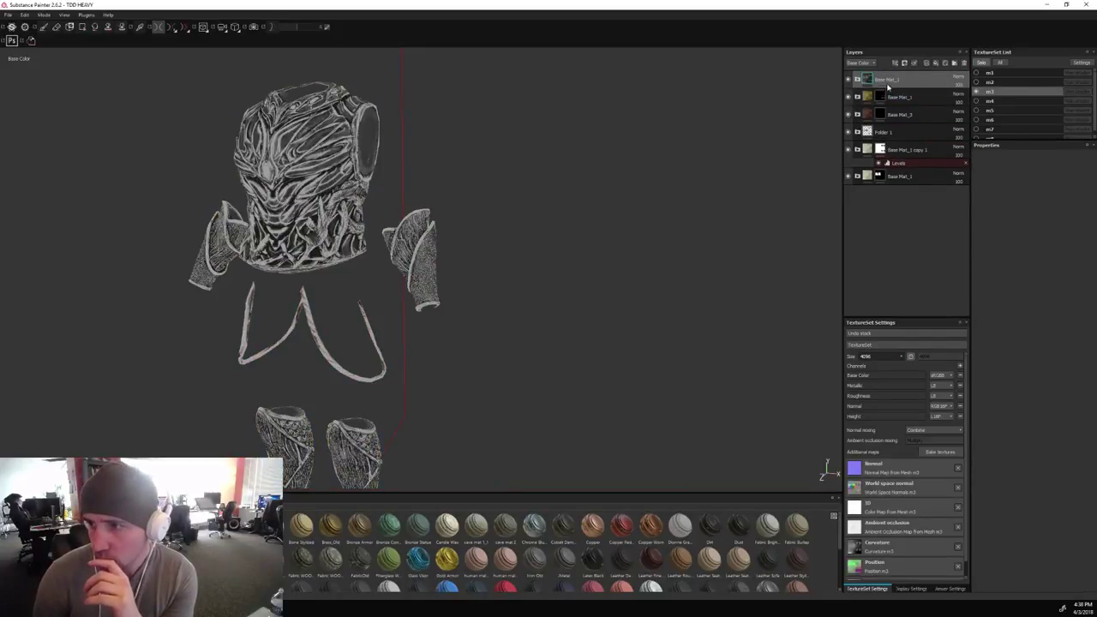
right_click(888, 85)
click(913, 93)
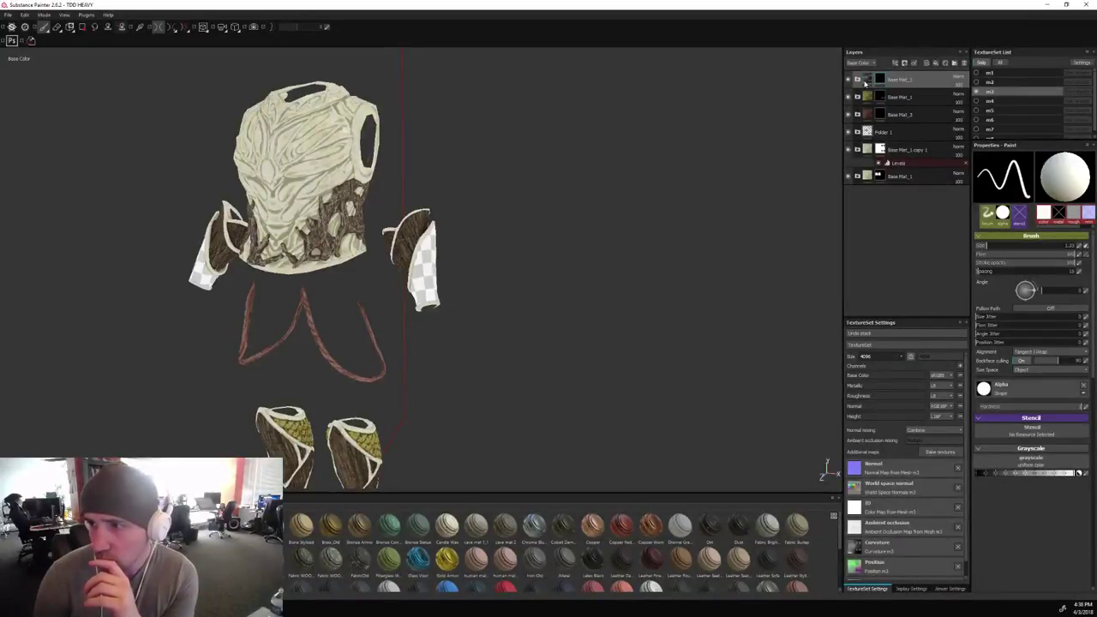
Expand the new dark material's folder, delete its Dirt Drips layer and hide Fill layer 2.
click(858, 79)
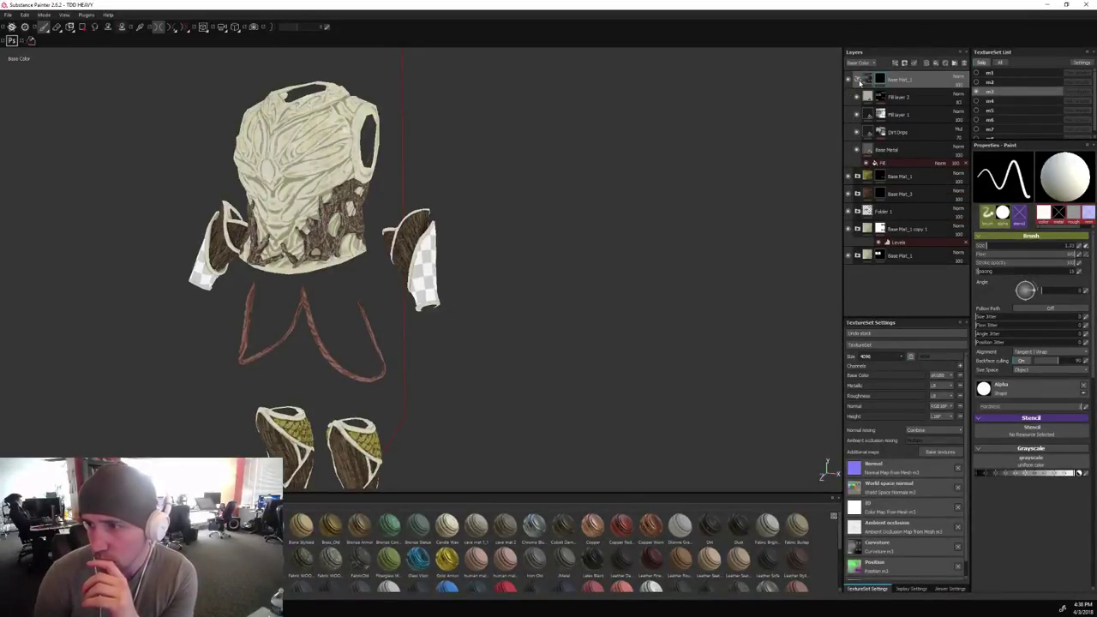
click(892, 135)
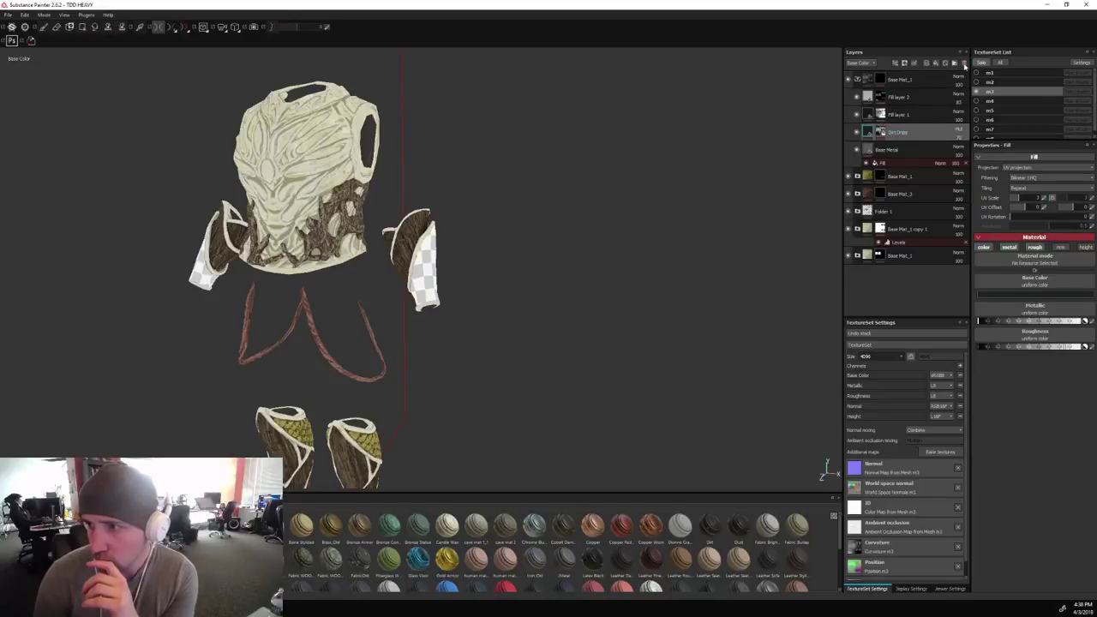
click(965, 64)
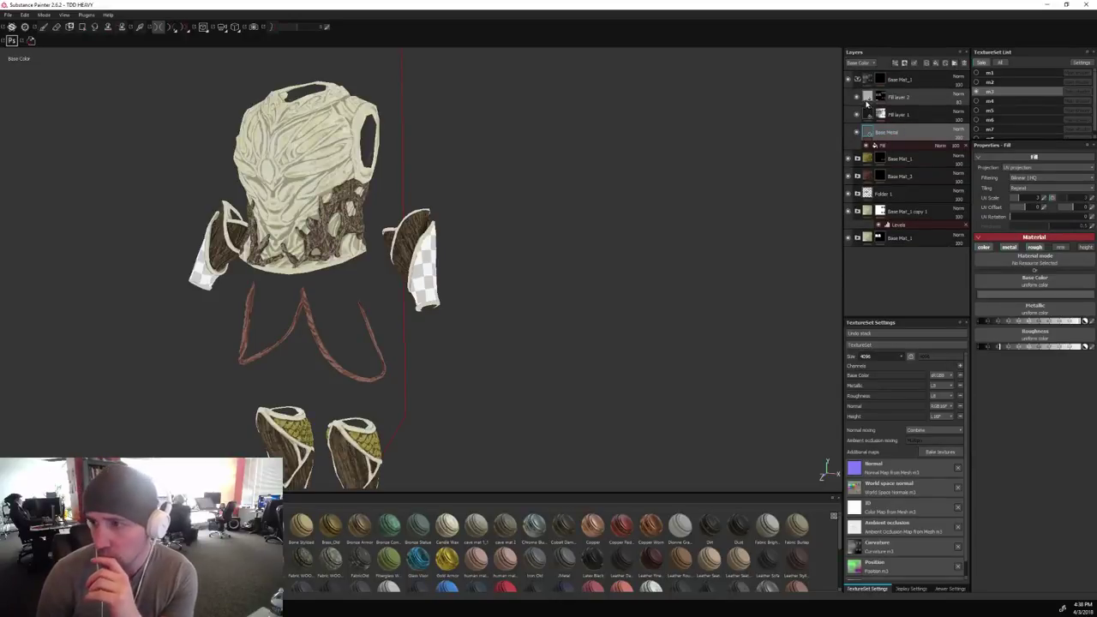
click(857, 98)
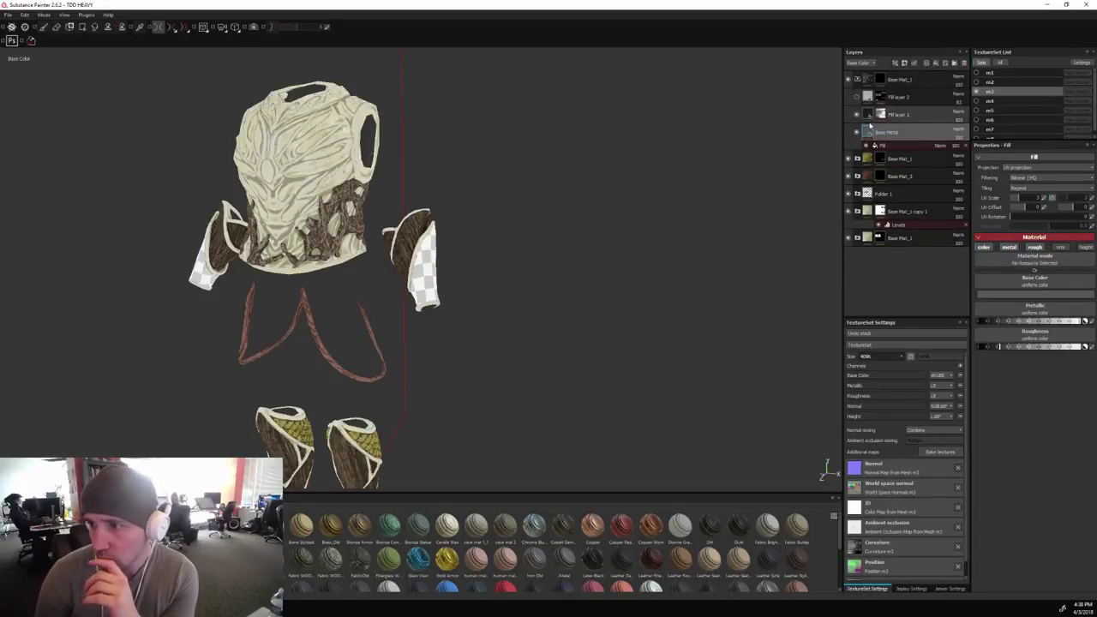
On the topmost dark metal folder's mask, enlarge the brush and paint metal along the middle of the forearm plate with symmetry on.
click(879, 79)
alt+drag(518, 314, 454, 325)
scroll(453, 325, up, 2)
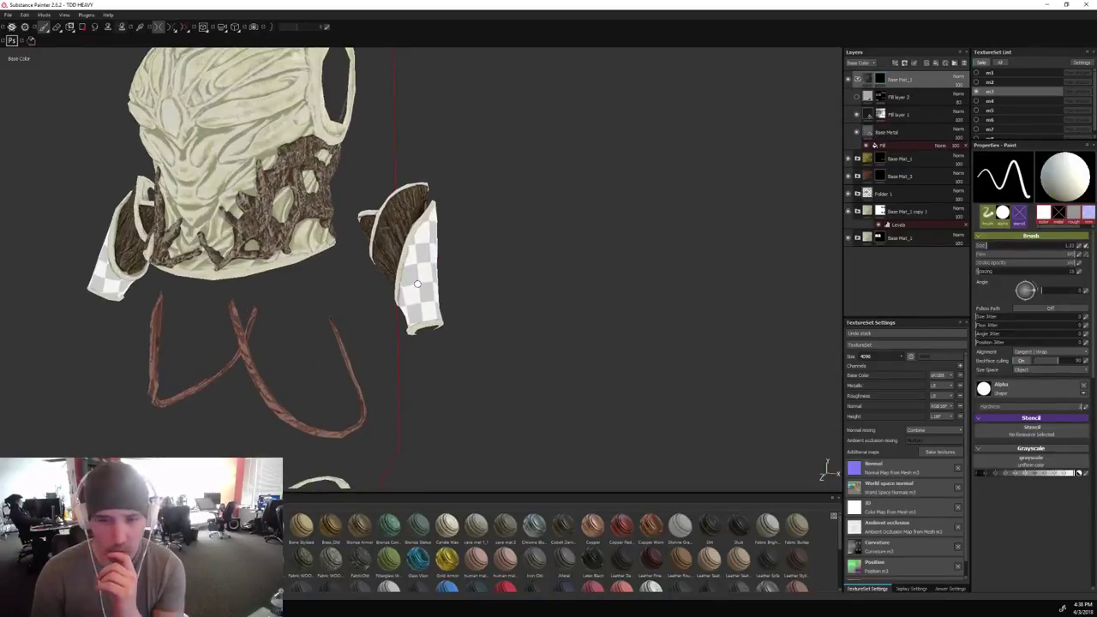
key(bracketright)
key(bracketright)
key(bracketright)
key(bracketright)
key(bracketright)
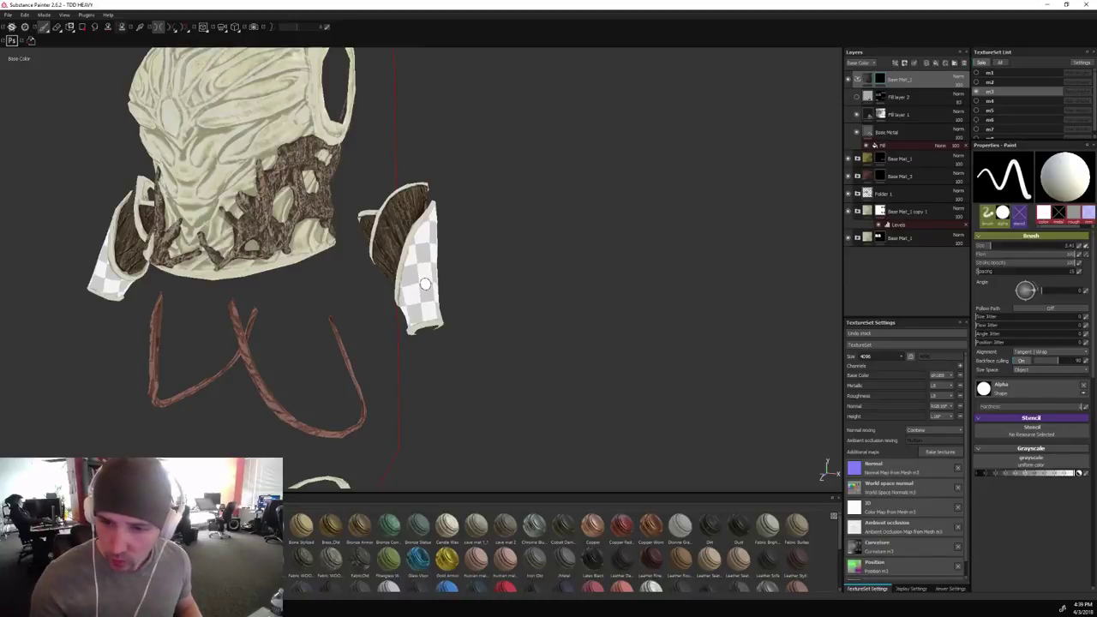
key(l)
mouse_move(419, 293)
mouse_down()
mouse_move(426, 266)
mouse_move(413, 302)
mouse_move(412, 257)
mouse_move(429, 267)
mouse_up()
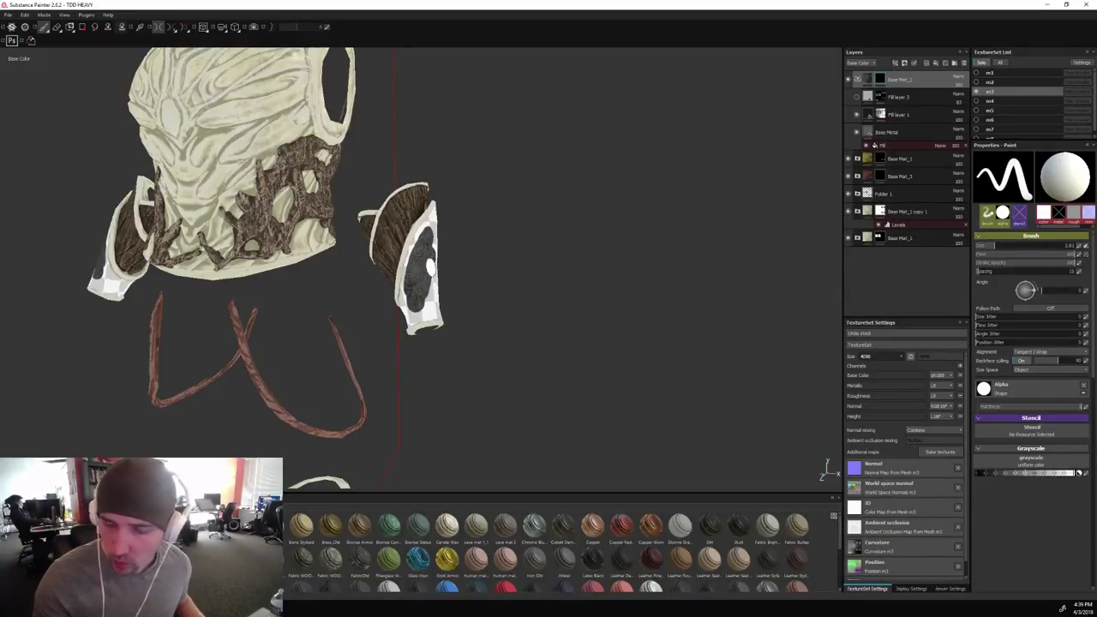
Extend the dark metal across the forearm plate's outer face and around to its far side.
mouse_move(613, 283)
alt+mouse_down()
mouse_move(458, 296)
mouse_move(479, 306)
mouse_move(394, 304)
alt+mouse_up()
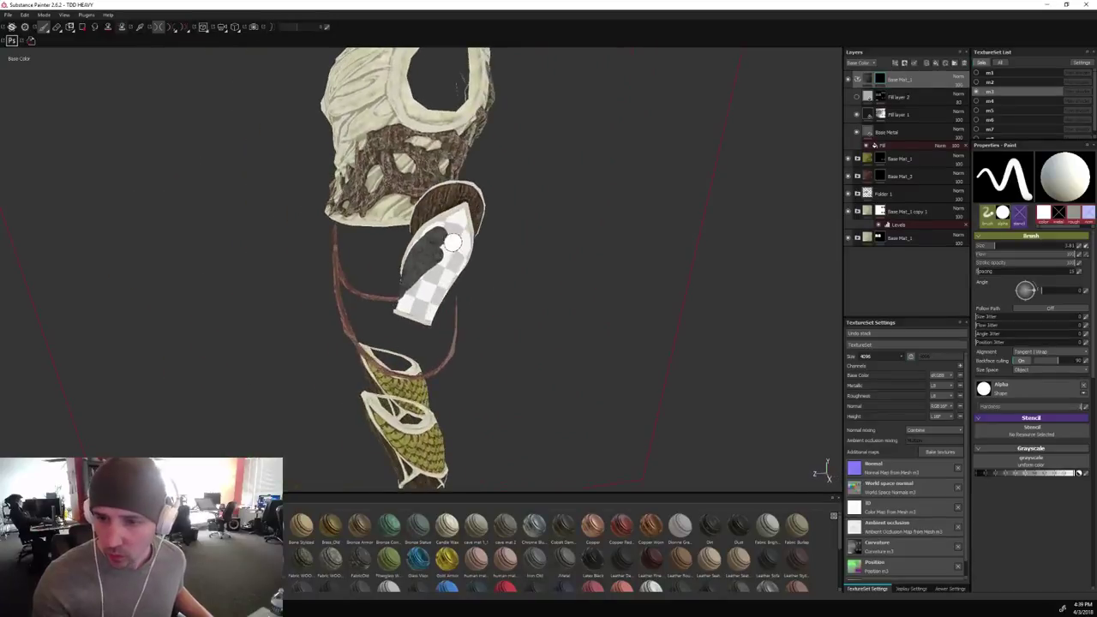
mouse_move(448, 245)
mouse_down()
mouse_move(458, 226)
mouse_move(433, 229)
mouse_move(447, 283)
mouse_move(433, 303)
mouse_move(413, 296)
mouse_up()
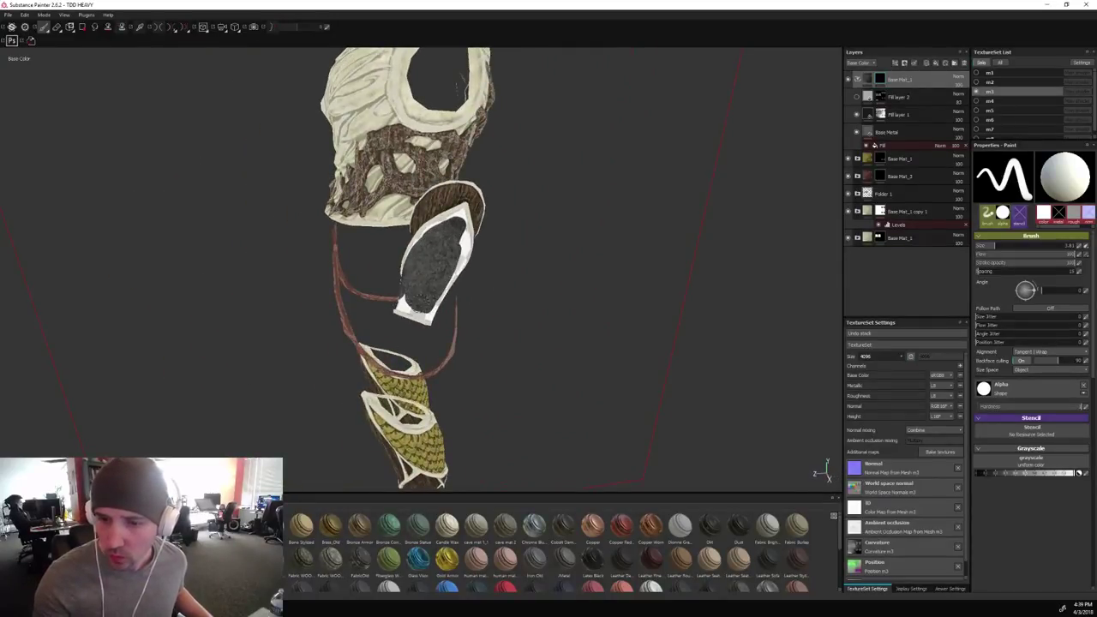
alt+drag(607, 286, 463, 292)
mouse_move(454, 240)
mouse_down()
mouse_move(463, 253)
mouse_move(450, 309)
mouse_up()
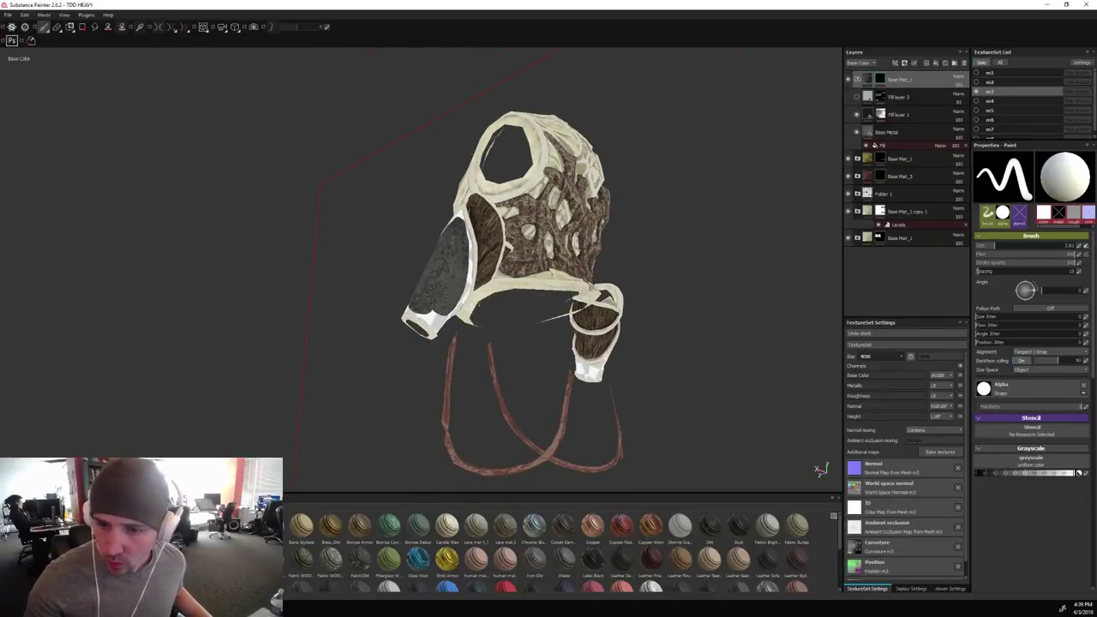
mouse_move(674, 279)
alt+mouse_down()
mouse_move(693, 272)
mouse_move(643, 193)
mouse_move(463, 280)
mouse_move(433, 270)
mouse_move(449, 321)
mouse_move(514, 283)
mouse_move(601, 267)
mouse_move(789, 274)
mouse_move(566, 274)
mouse_move(684, 225)
mouse_move(421, 310)
mouse_move(456, 295)
alt+mouse_up()
key(l)
alt+drag(527, 218, 487, 227)
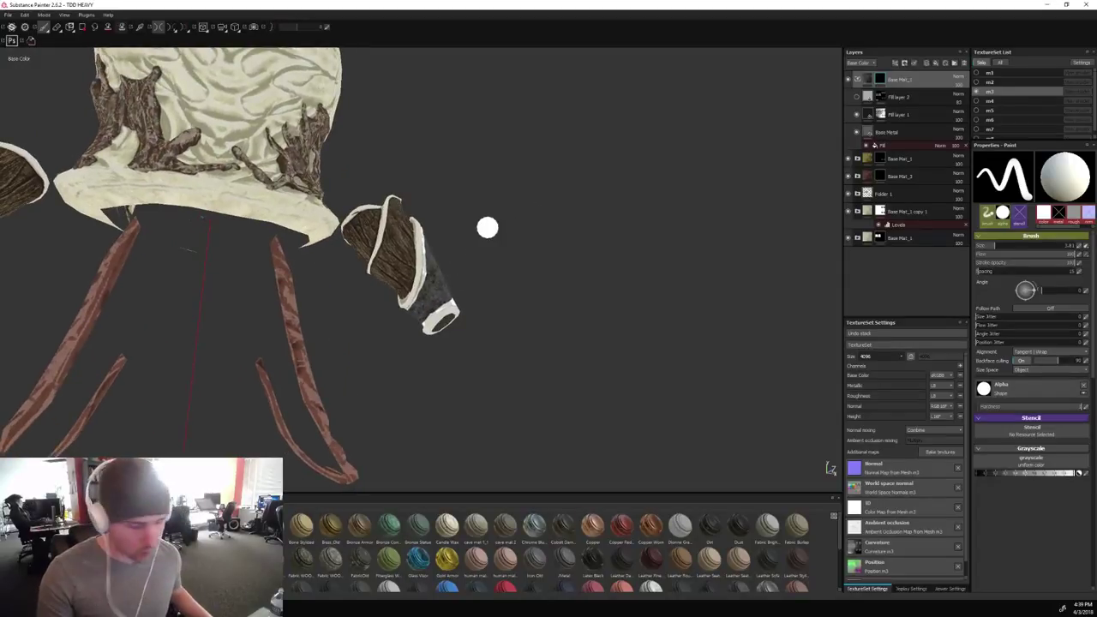
Shrink the brush and fill the dark metal in along the forearm plate's side borders and underside.
key(bracketleft)
key(bracketleft)
key(bracketleft)
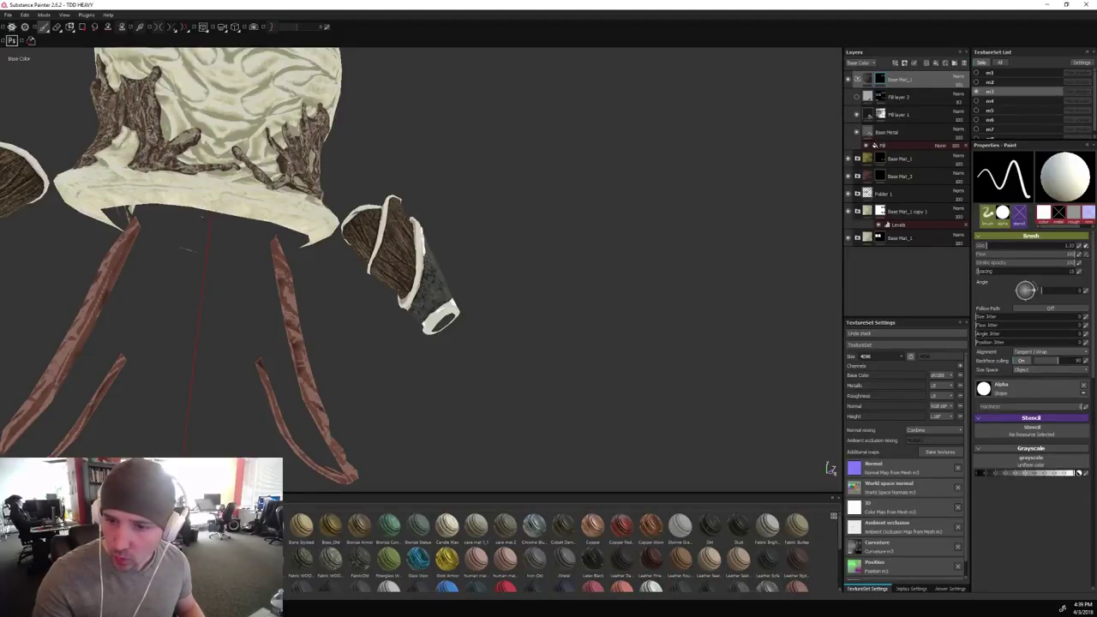
key(l)
alt+drag(492, 261, 815, 269)
alt+drag(532, 321, 588, 315)
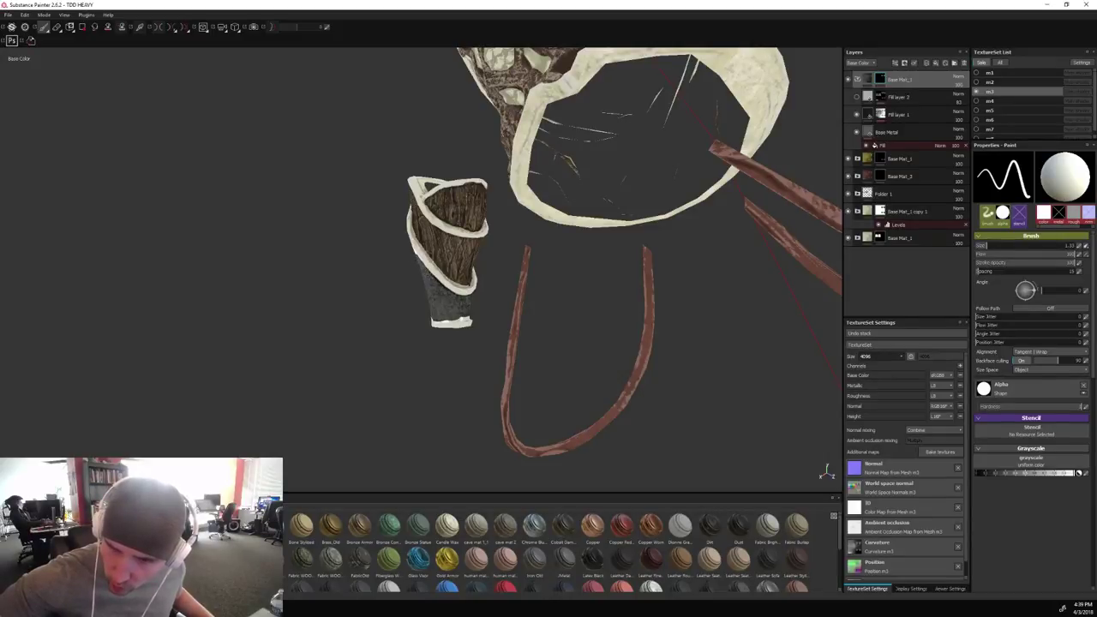
alt+drag(418, 253, 451, 226)
key(l)
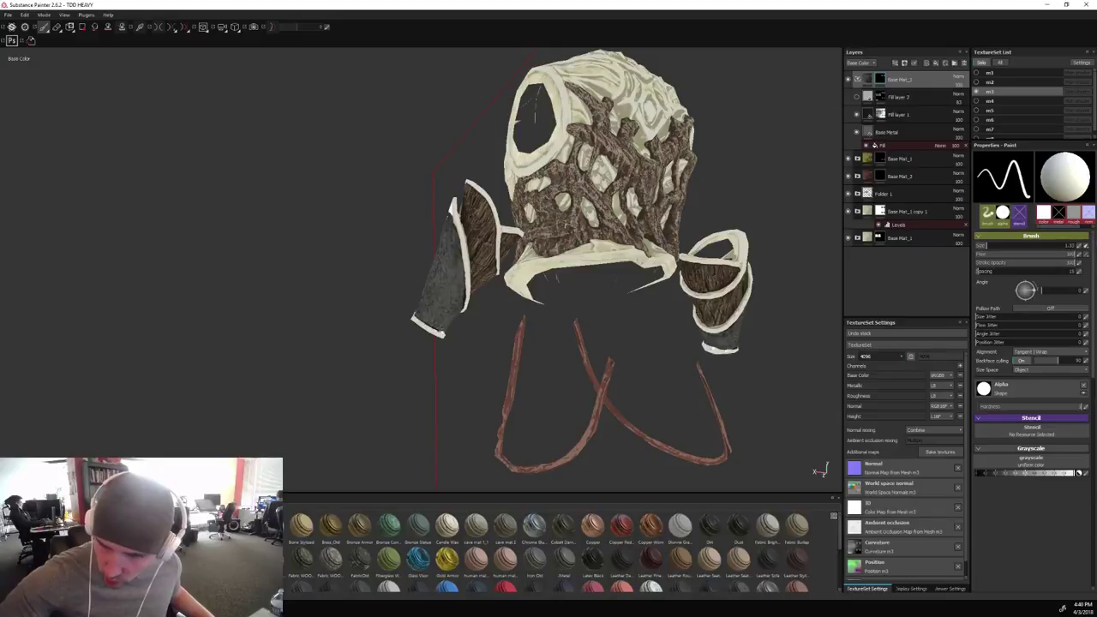
Fill the remaining gaps in the dark metal around the wrist rim and up at the forearm plate's pointed tip.
alt+drag(392, 255, 632, 297)
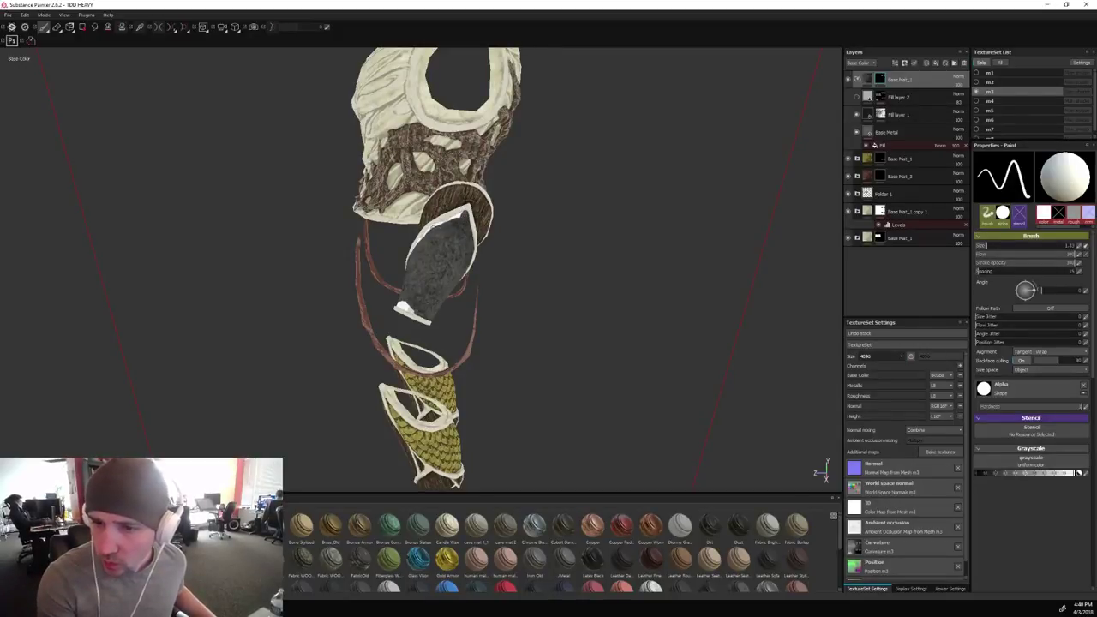
alt+drag(537, 228, 807, 262)
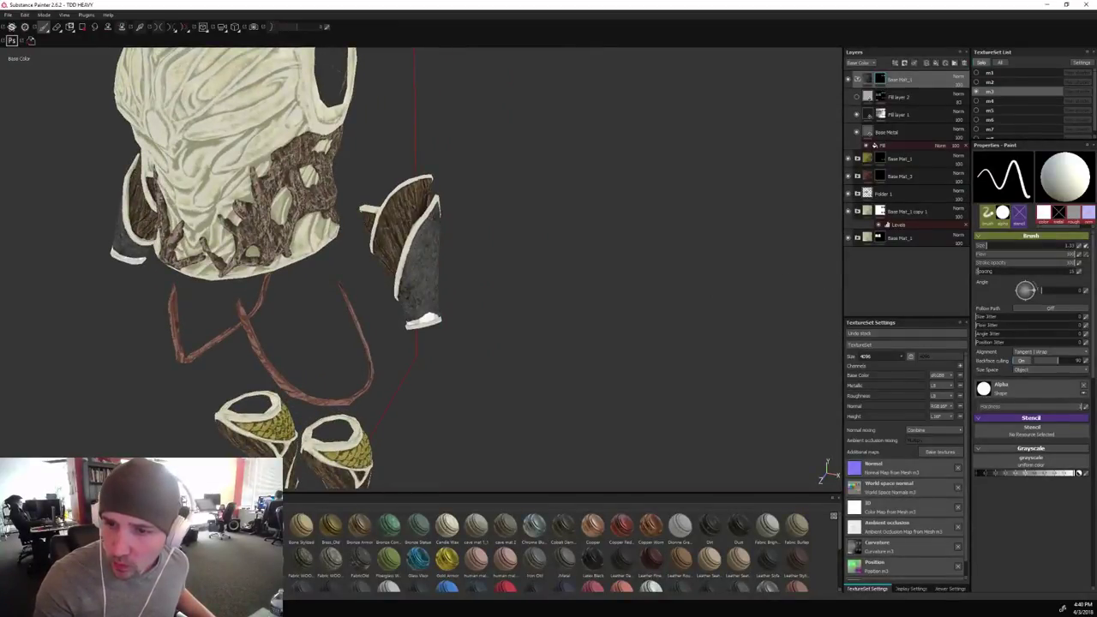
alt+drag(532, 253, 540, 255)
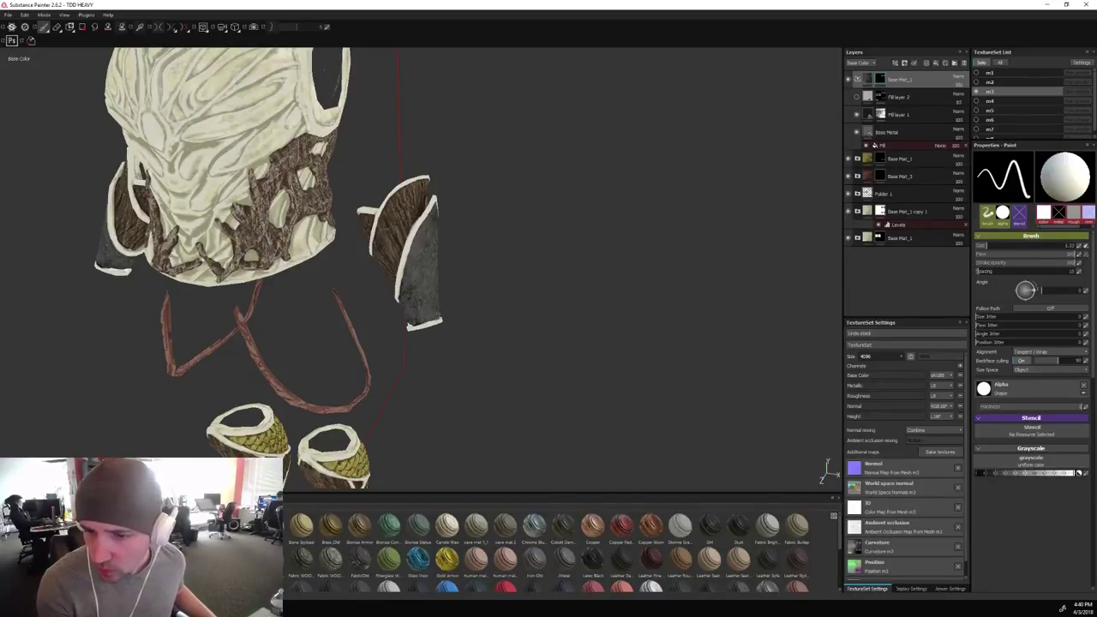
alt+drag(515, 307, 436, 327)
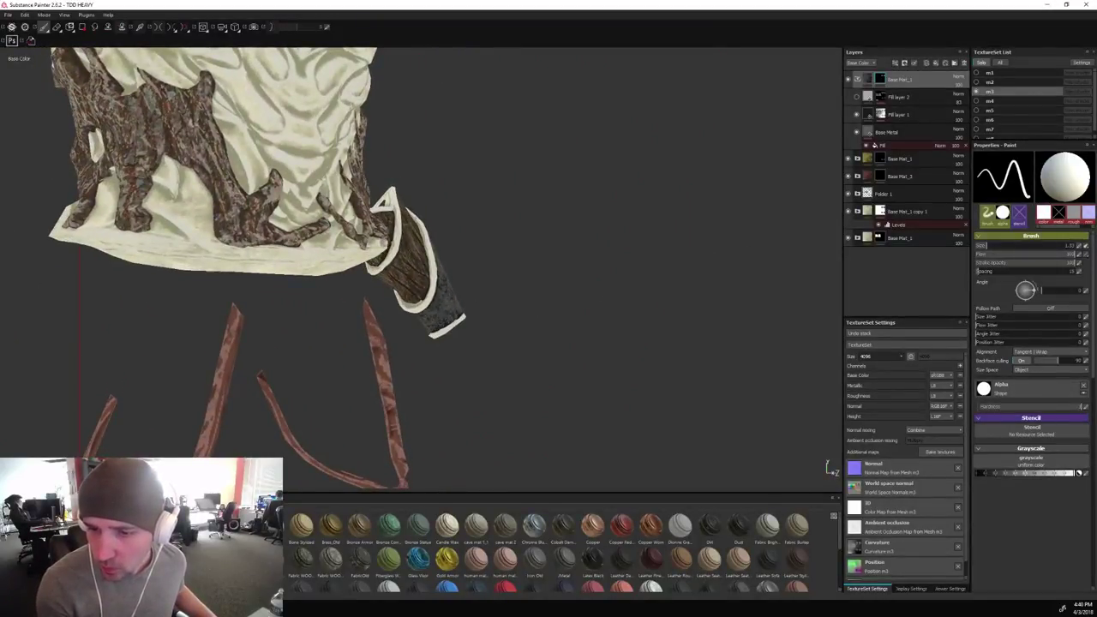
alt+drag(478, 300, 456, 313)
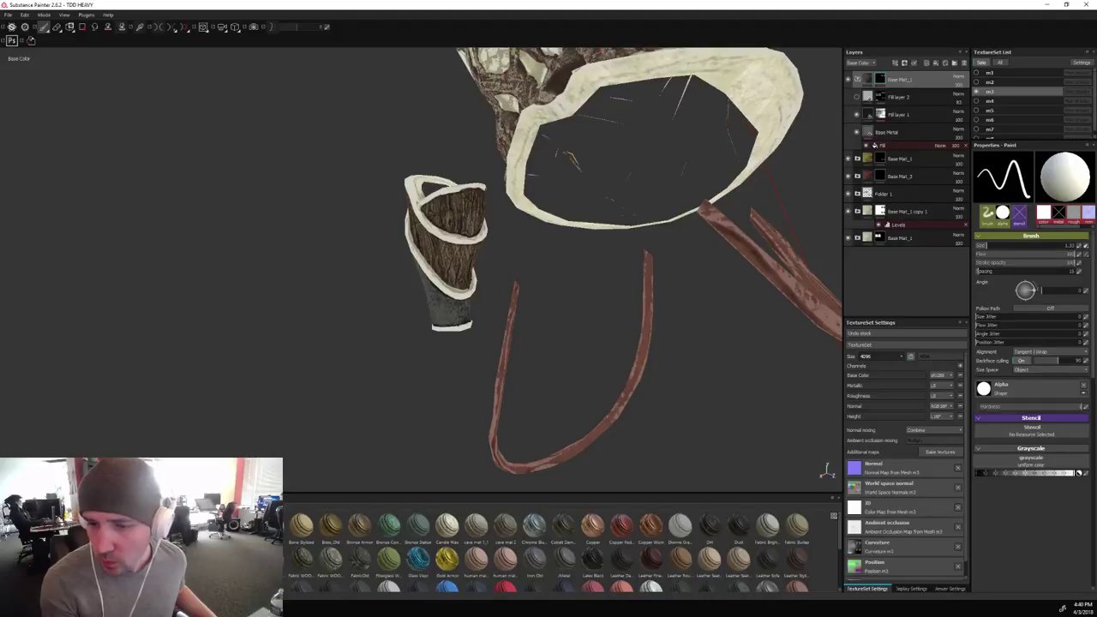
alt+drag(483, 309, 842, 409)
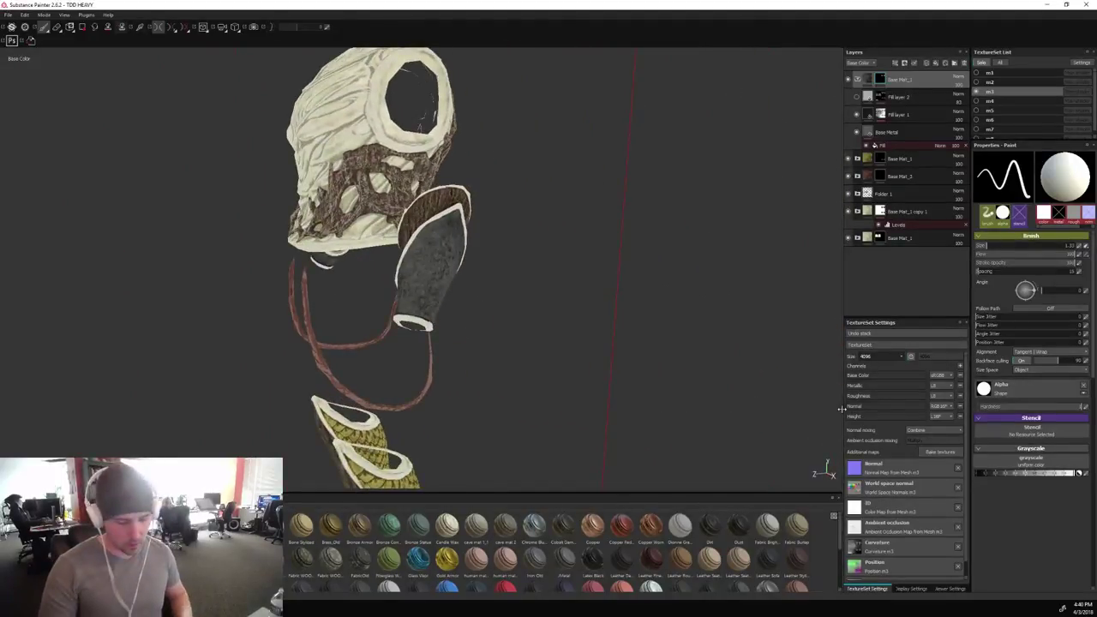
Paint dark metal into the large oval inset at the centre of the chest plate.
alt+drag(537, 361, 617, 299)
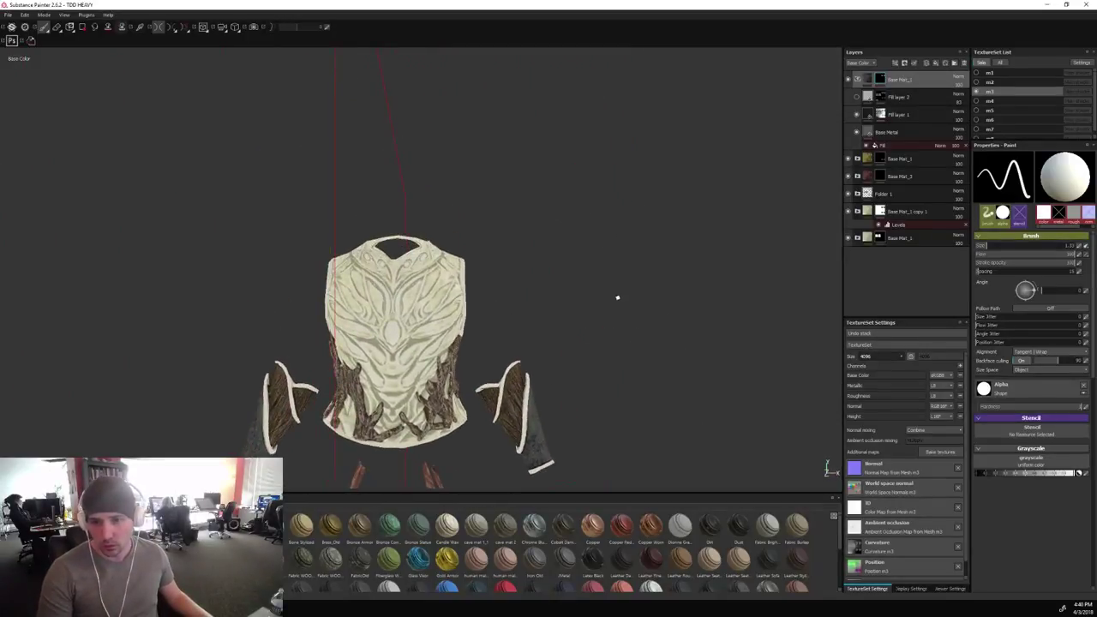
scroll(613, 285, up, 3)
alt+middle_drag(583, 268, 637, 303)
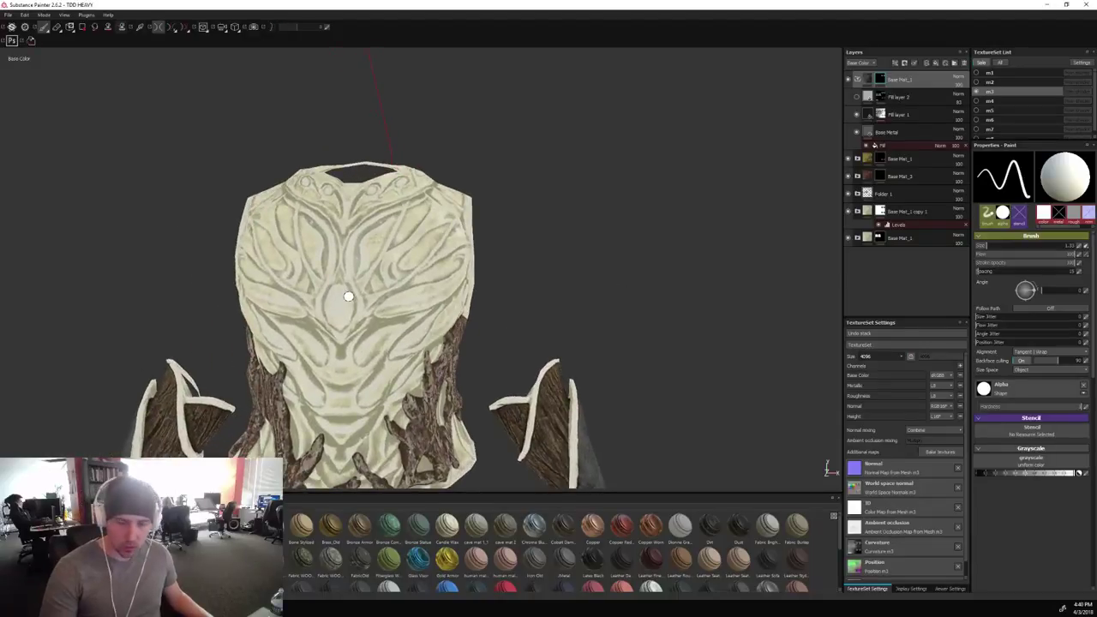
mouse_move(348, 295)
mouse_down()
mouse_move(338, 319)
mouse_move(352, 307)
mouse_move(350, 317)
mouse_up()
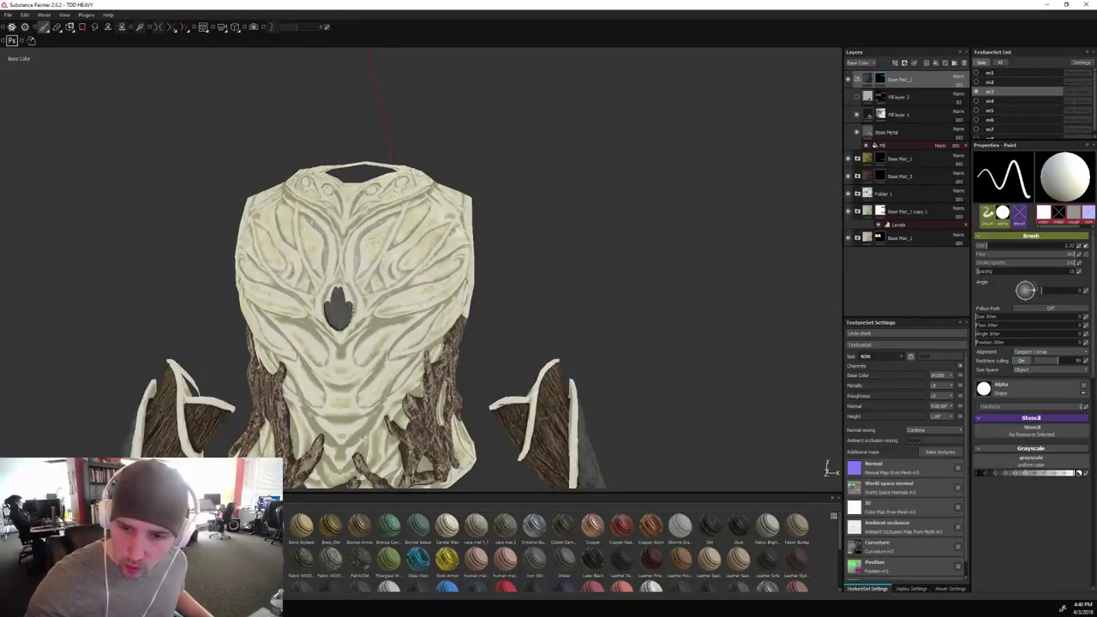
key(d)
key(l)
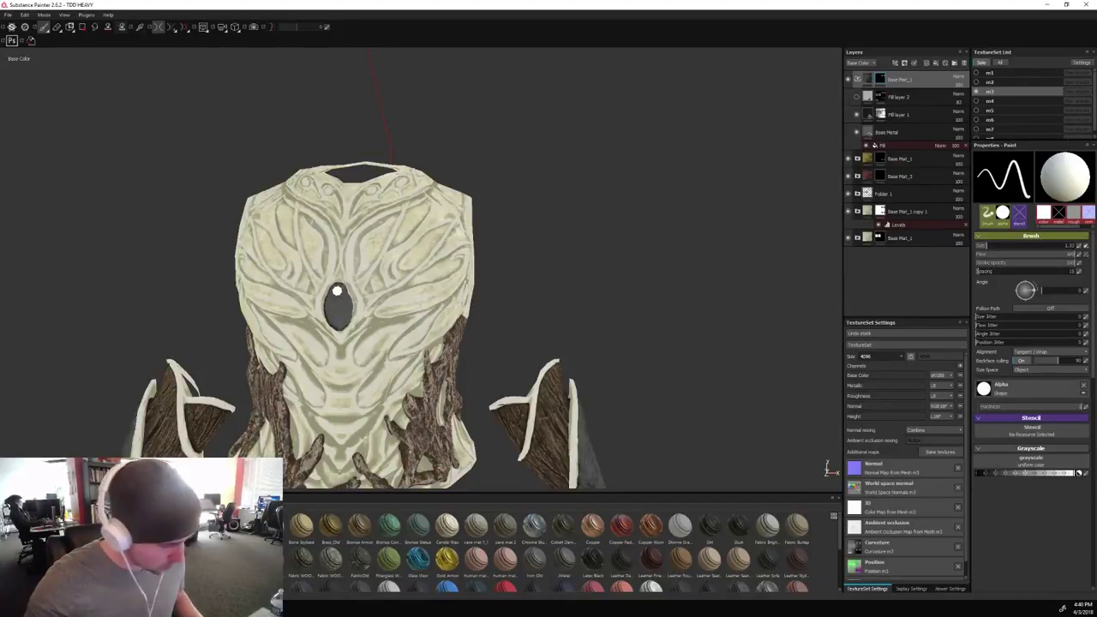
Refine the pointed upper tip of the central chest oval with a smaller brush, trimming the overspill in black.
key(bracketleft)
key(bracketleft)
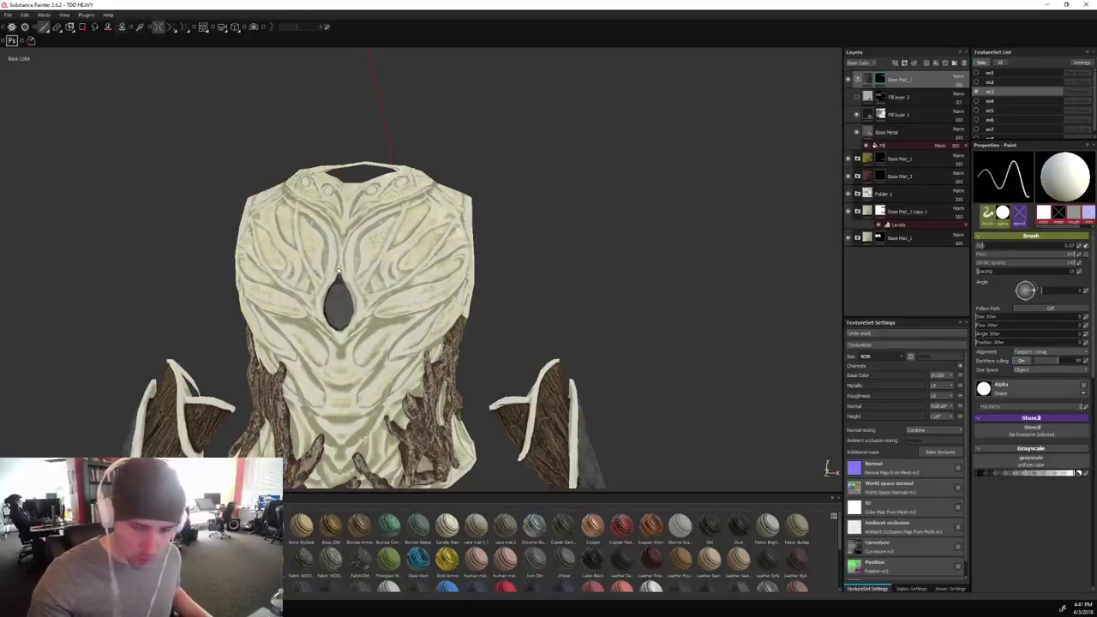
key(x)
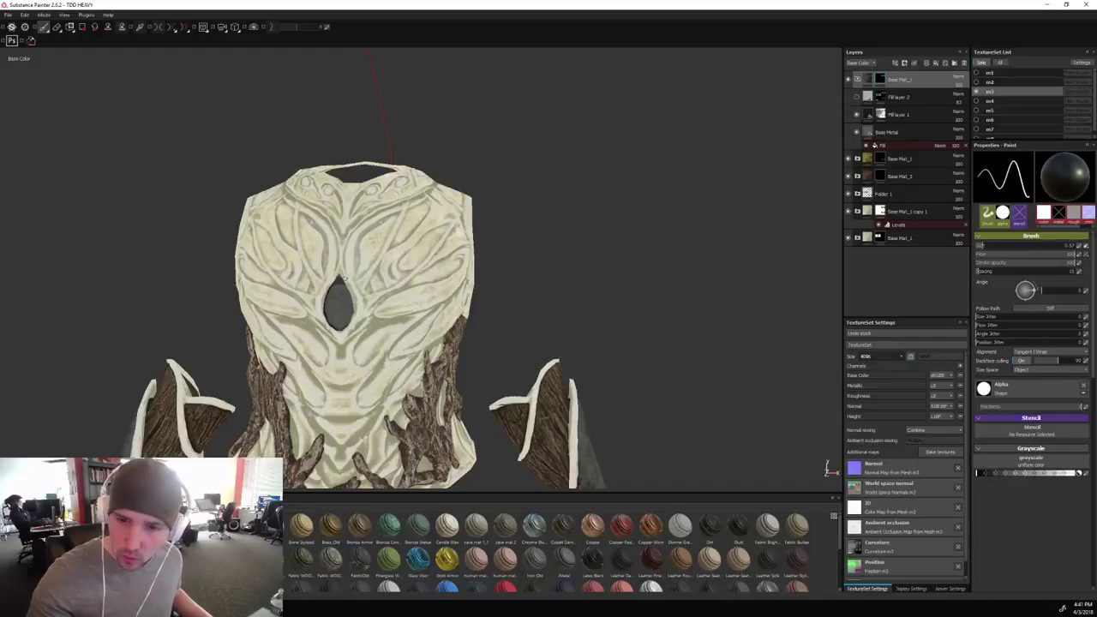
key(l)
Paint dark metal into the small oval insets along both sides of the front neckline up towards the shoulders.
alt+drag(539, 160, 523, 257)
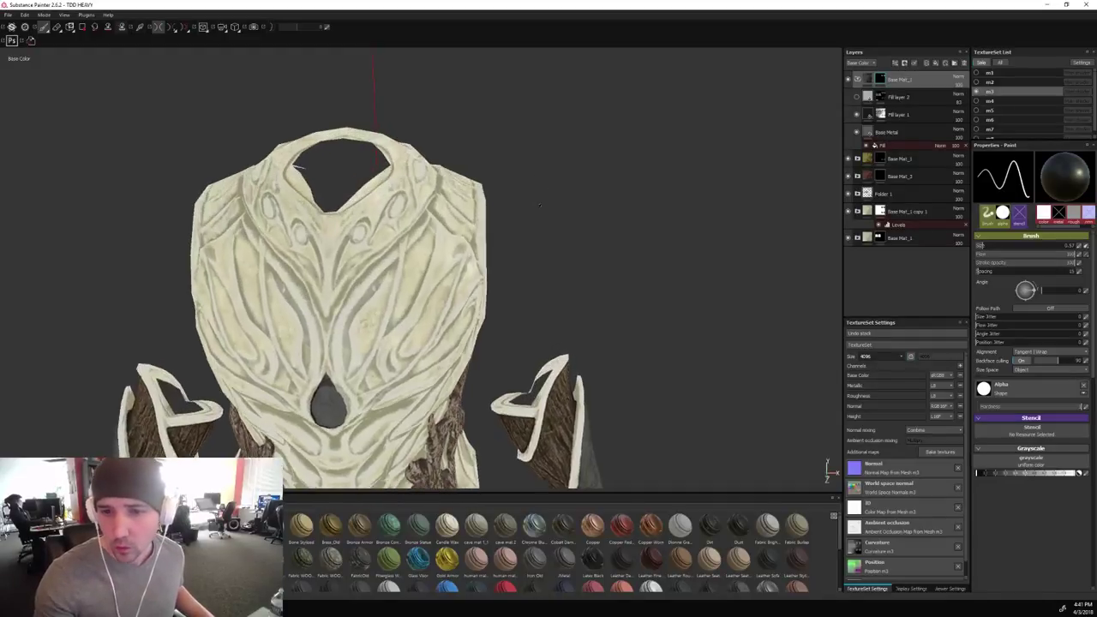
click(358, 232)
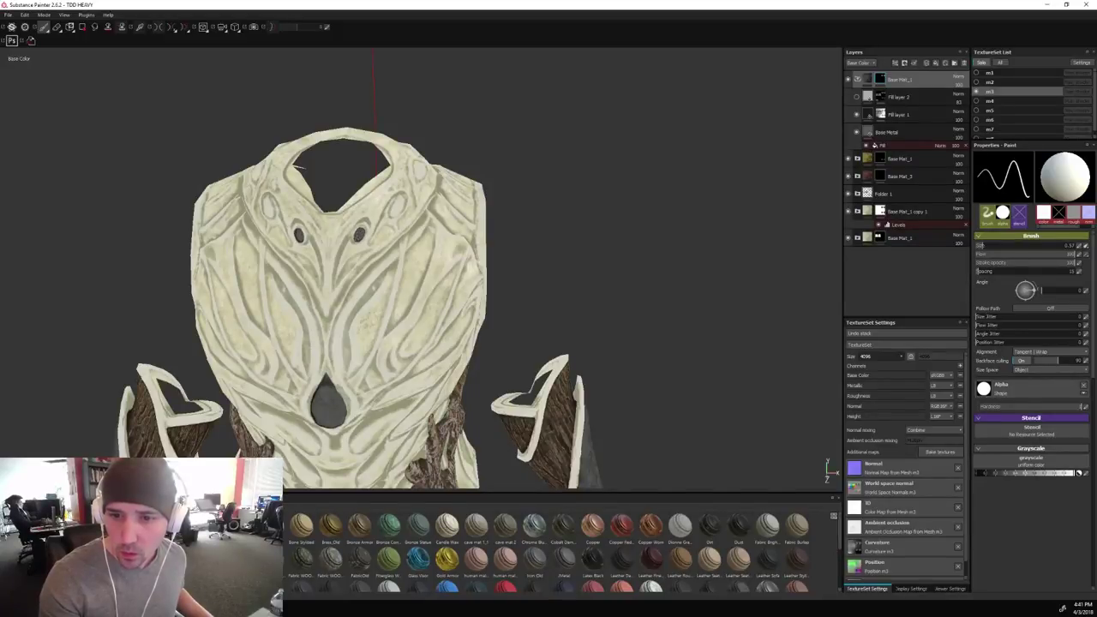
mouse_move(573, 201)
alt+mouse_down()
mouse_move(535, 240)
mouse_move(386, 225)
mouse_move(396, 209)
mouse_move(385, 229)
mouse_move(393, 215)
mouse_move(578, 183)
mouse_move(502, 217)
alt+mouse_up()
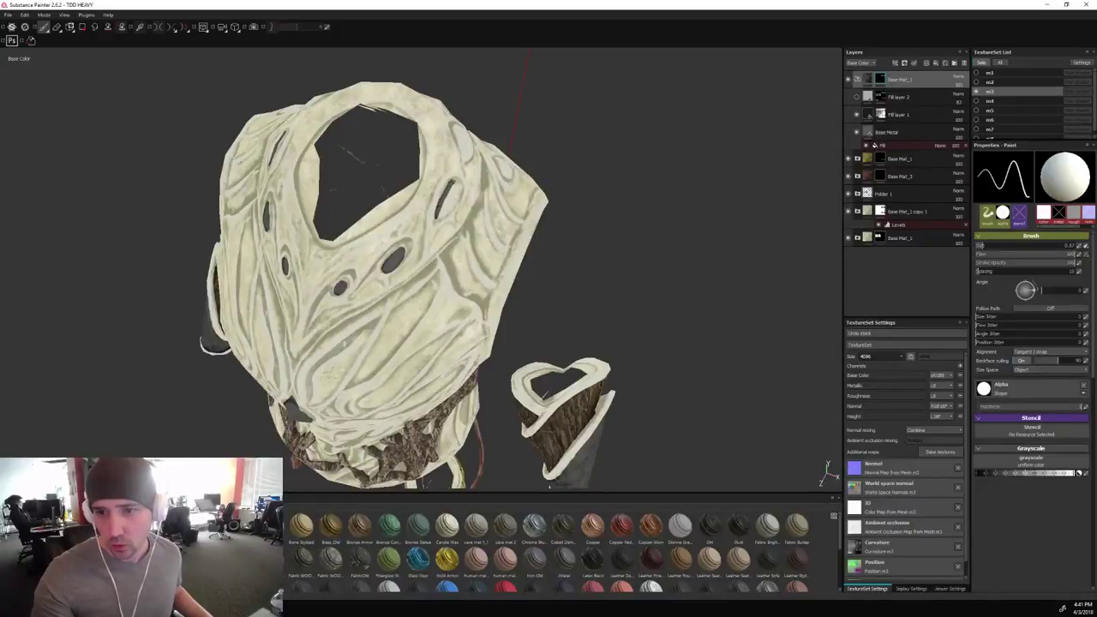
mouse_move(458, 180)
mouse_down()
mouse_move(442, 218)
mouse_move(454, 187)
mouse_move(446, 204)
mouse_up()
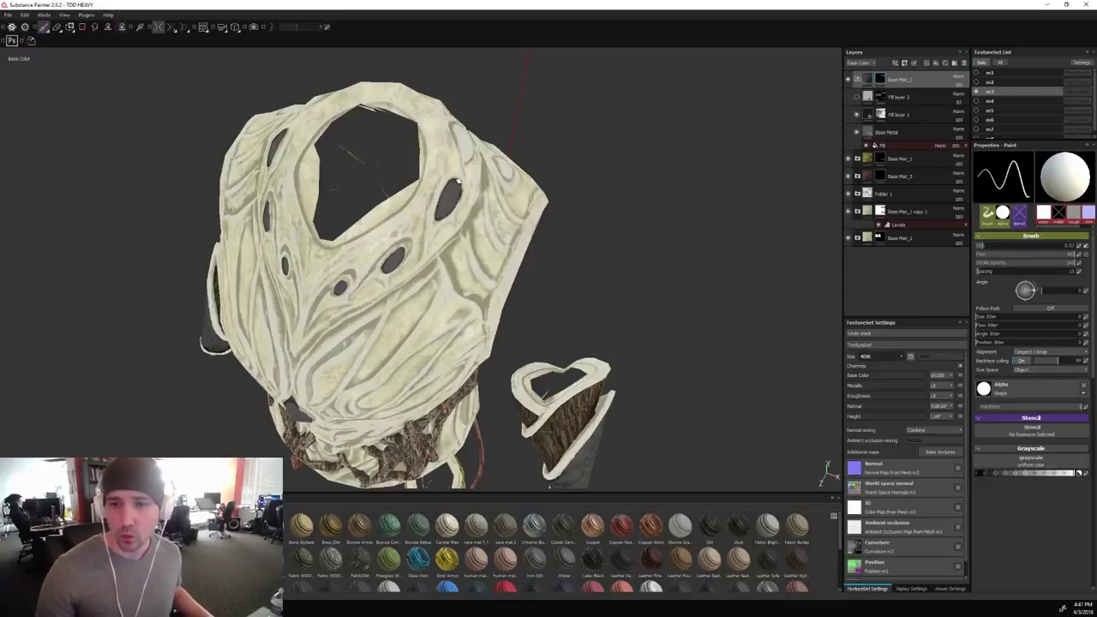
alt+drag(550, 181, 558, 187)
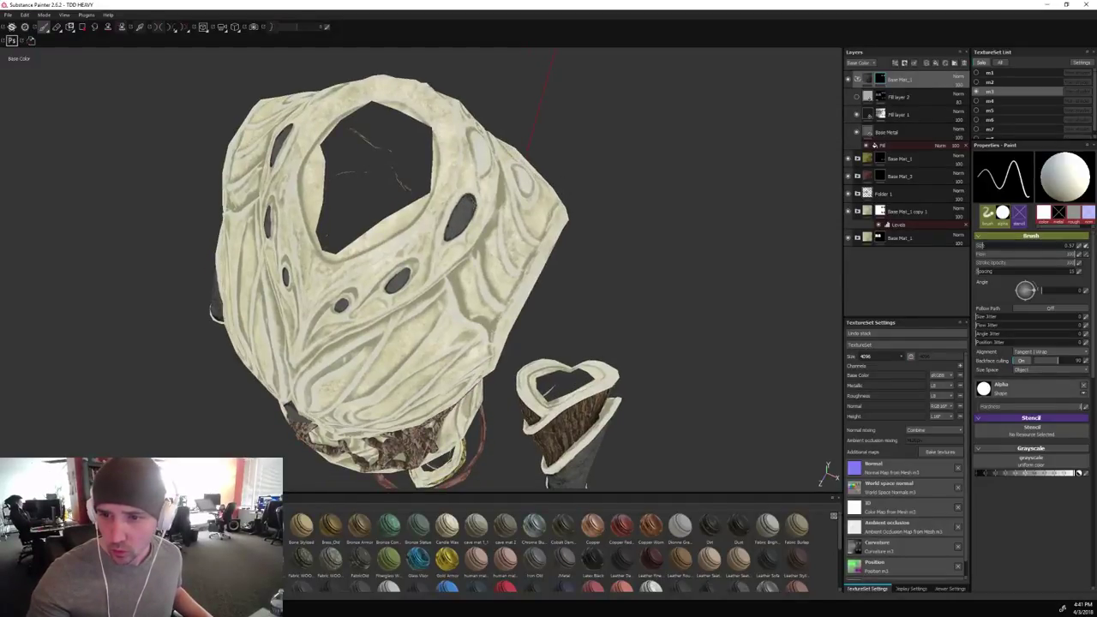
Paint dark metal into the central oval on the upper back and the smaller ovals on either side of it.
alt+drag(597, 188, 116, 174)
alt+drag(406, 239, 1, 243)
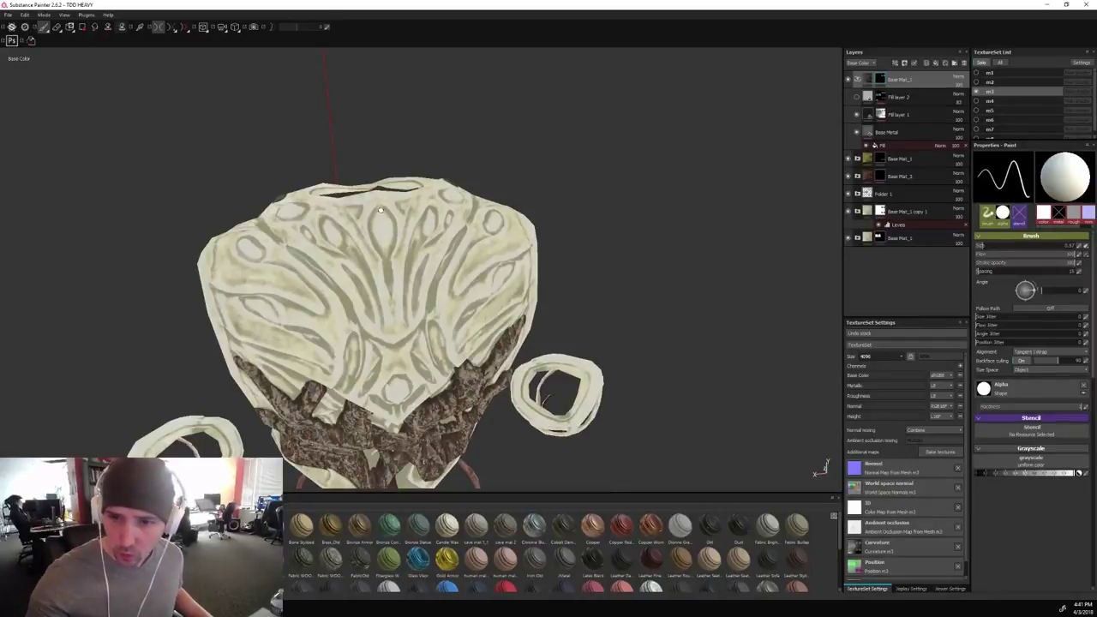
mouse_move(383, 206)
mouse_down()
mouse_move(386, 256)
mouse_move(383, 214)
mouse_move(384, 230)
mouse_up()
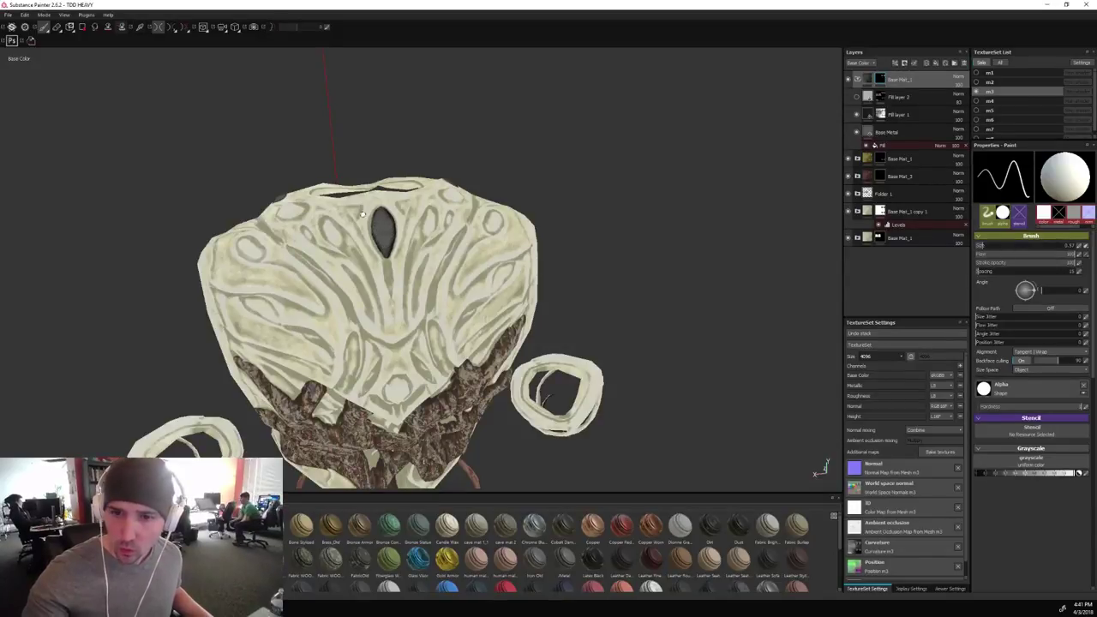
alt+drag(525, 129, 515, 154)
mouse_move(285, 296)
mouse_down()
mouse_move(293, 308)
mouse_move(315, 298)
mouse_move(323, 317)
mouse_move(307, 295)
mouse_move(315, 309)
mouse_up()
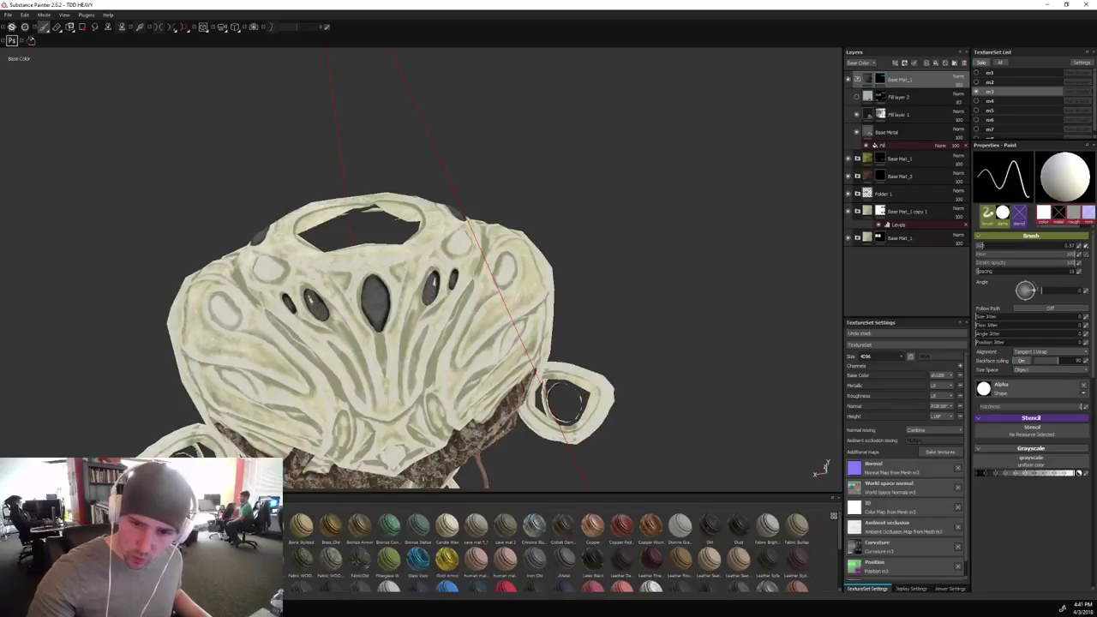
Check the full material view, return to base color, and paint dark metal into the remaining upper-back ovals and the shoulder-blade ovals.
mouse_move(600, 244)
alt+mouse_down()
mouse_move(681, 211)
mouse_move(694, 226)
mouse_move(683, 236)
alt+mouse_up()
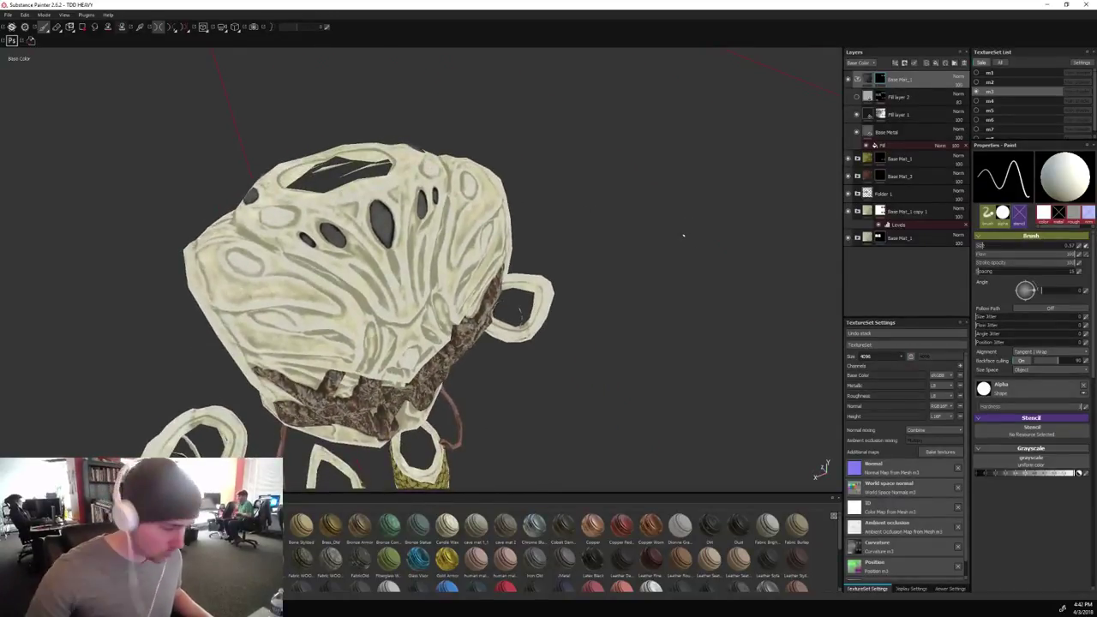
key(m)
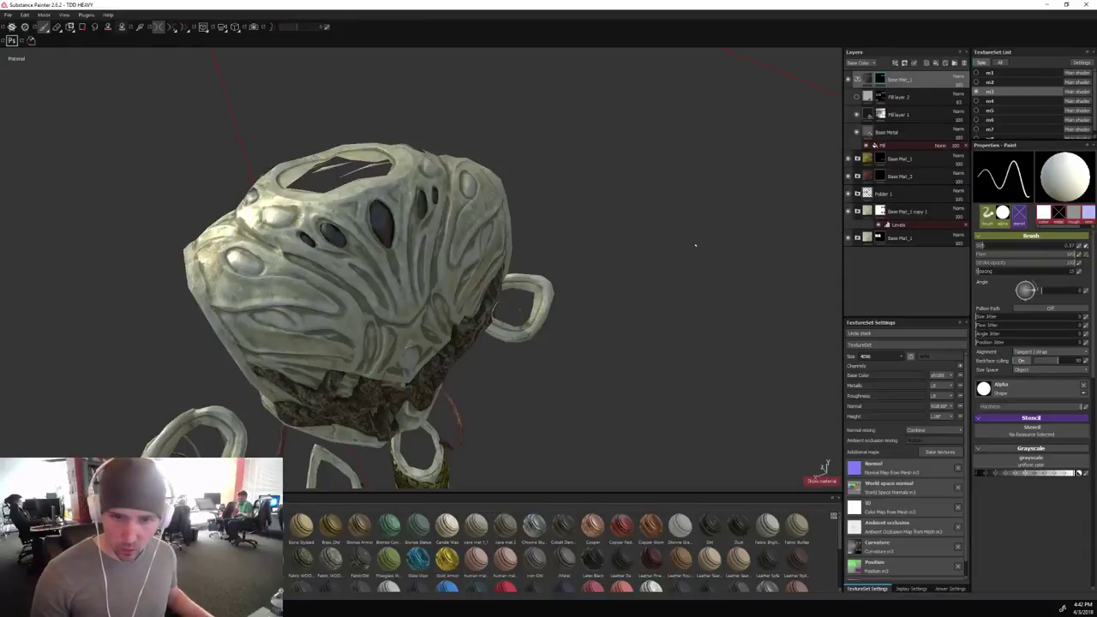
alt+drag(695, 246, 654, 258)
key(c)
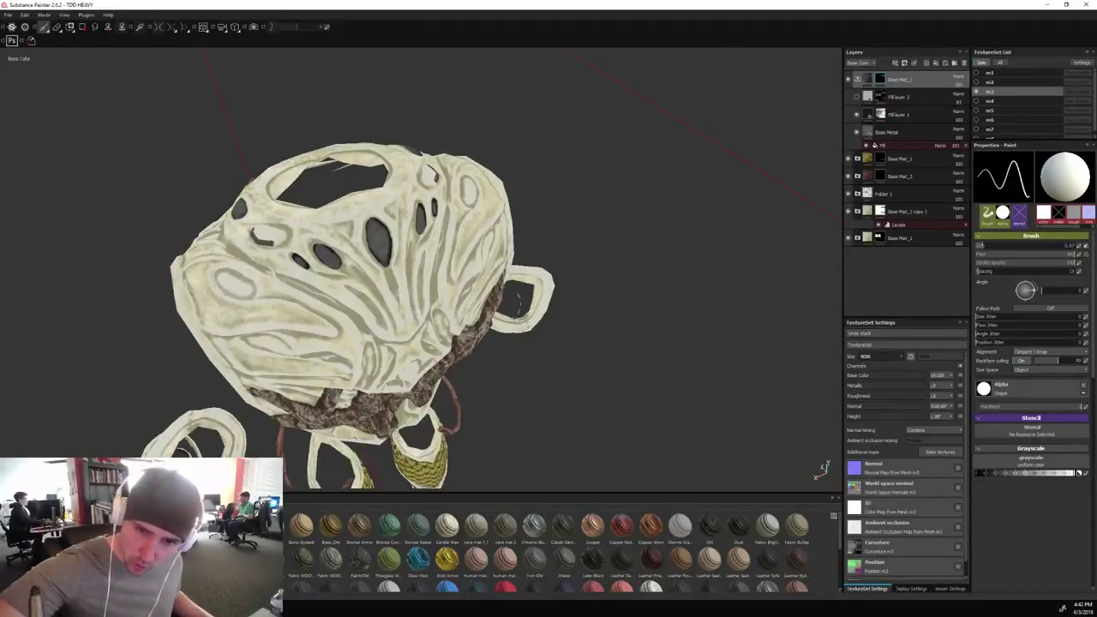
mouse_move(257, 227)
mouse_down()
mouse_move(285, 236)
mouse_move(259, 236)
mouse_up()
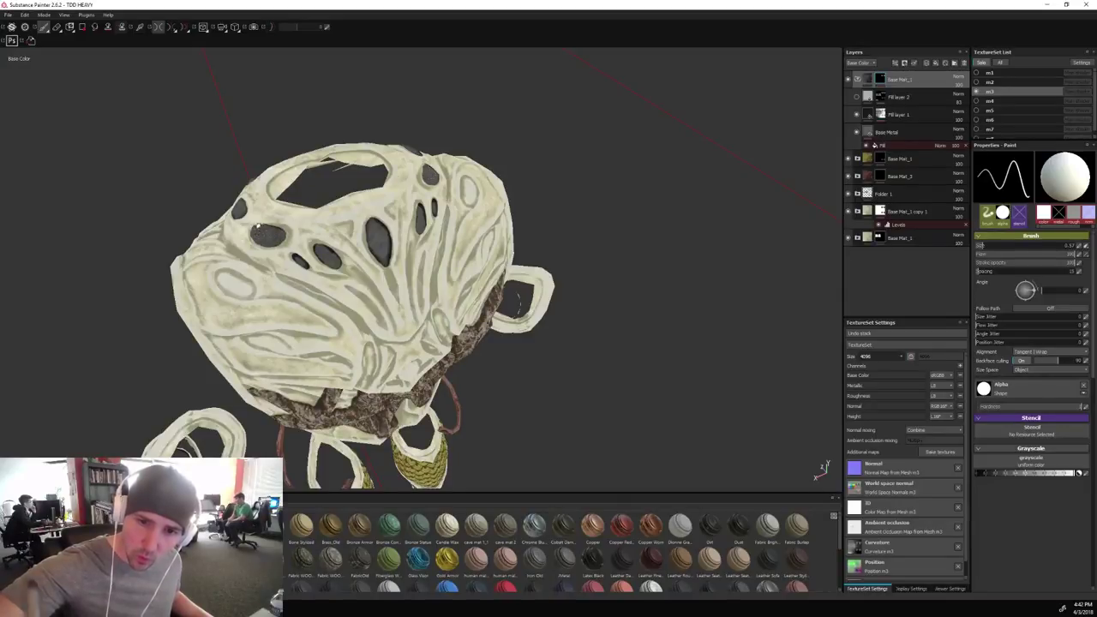
mouse_move(624, 220)
alt+mouse_down()
mouse_move(788, 226)
mouse_move(481, 277)
mouse_move(480, 290)
mouse_move(613, 300)
alt+mouse_up()
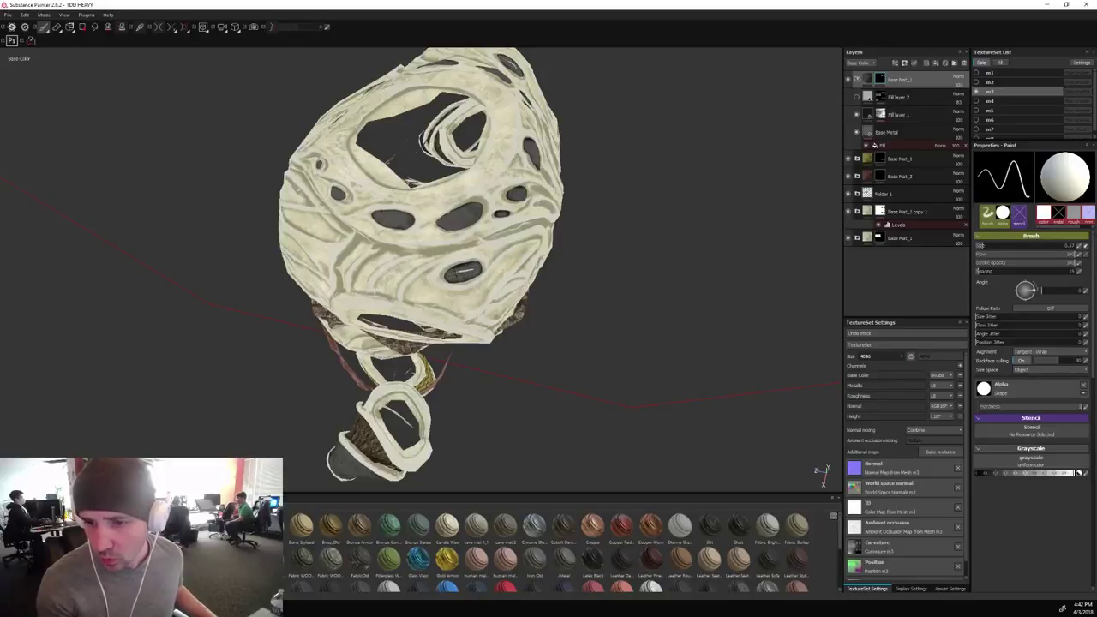
Inspect the painted ovals across the back and shoulders of the chest armor, switching from base color to the full material view.
alt+drag(647, 311, 286, 179)
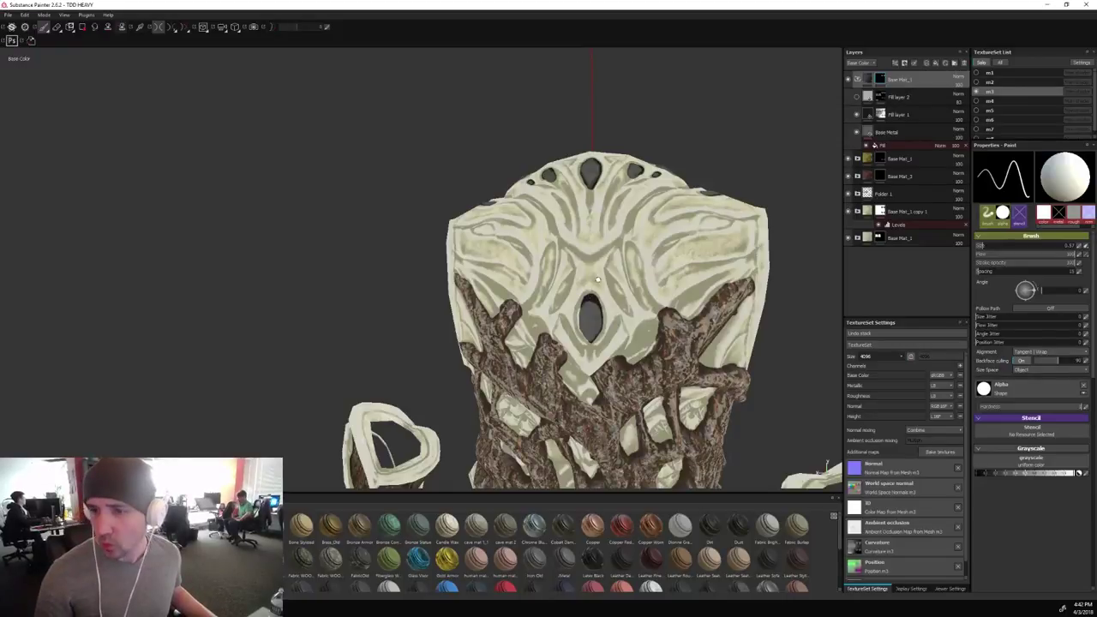
scroll(594, 270, down, 2)
alt+middle_drag(414, 283, 403, 314)
alt+drag(404, 314, 418, 369)
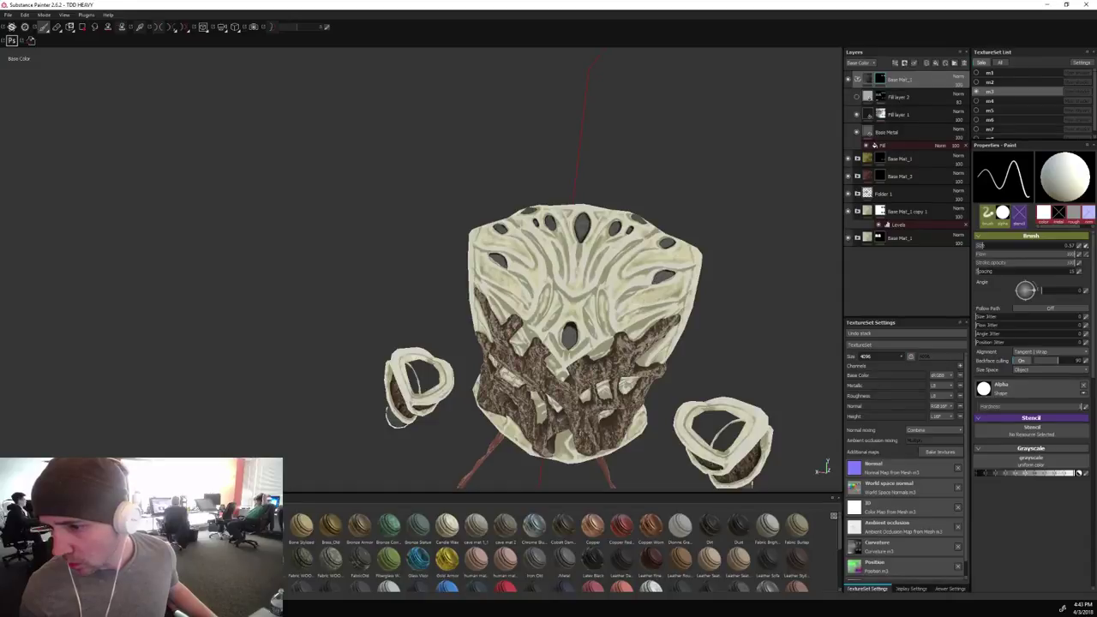
key(l)
alt+drag(754, 291, 719, 243)
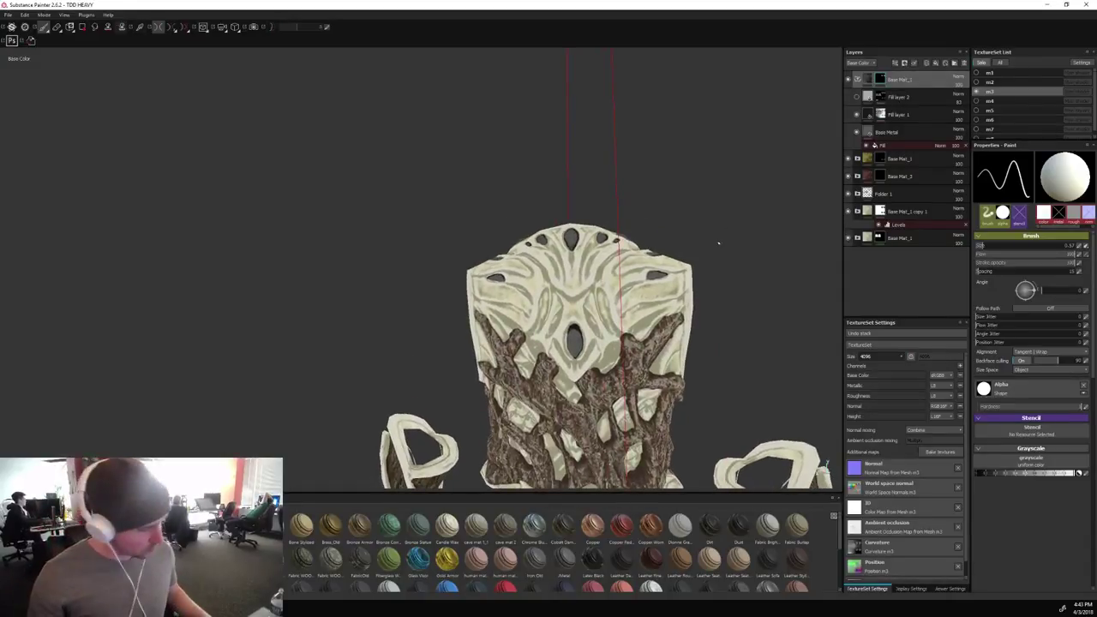
key(m)
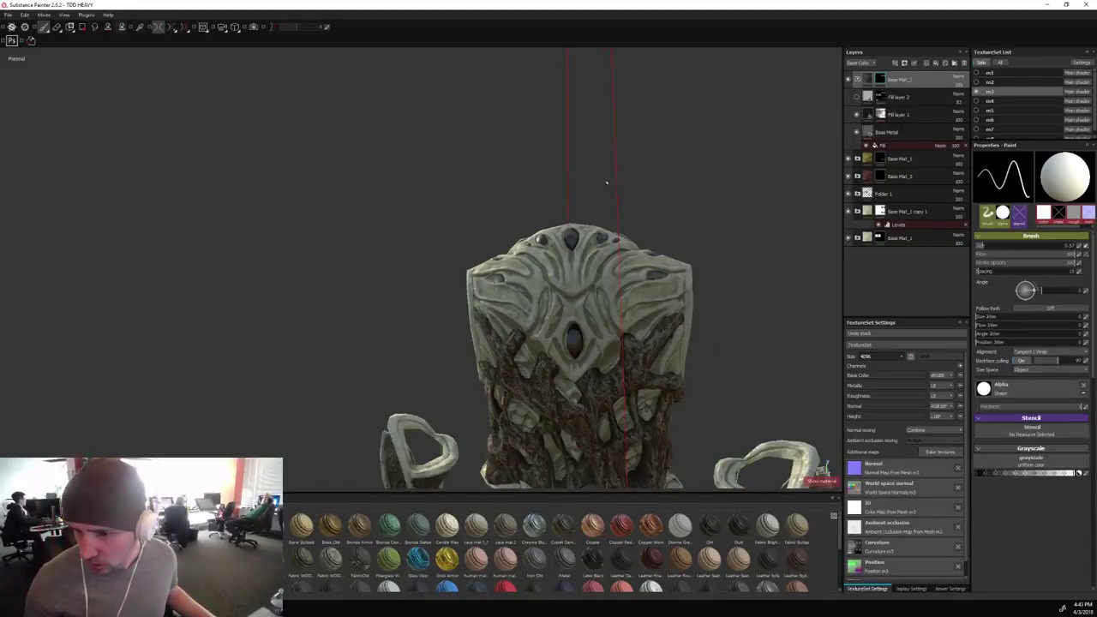
alt+drag(606, 182, 718, 202)
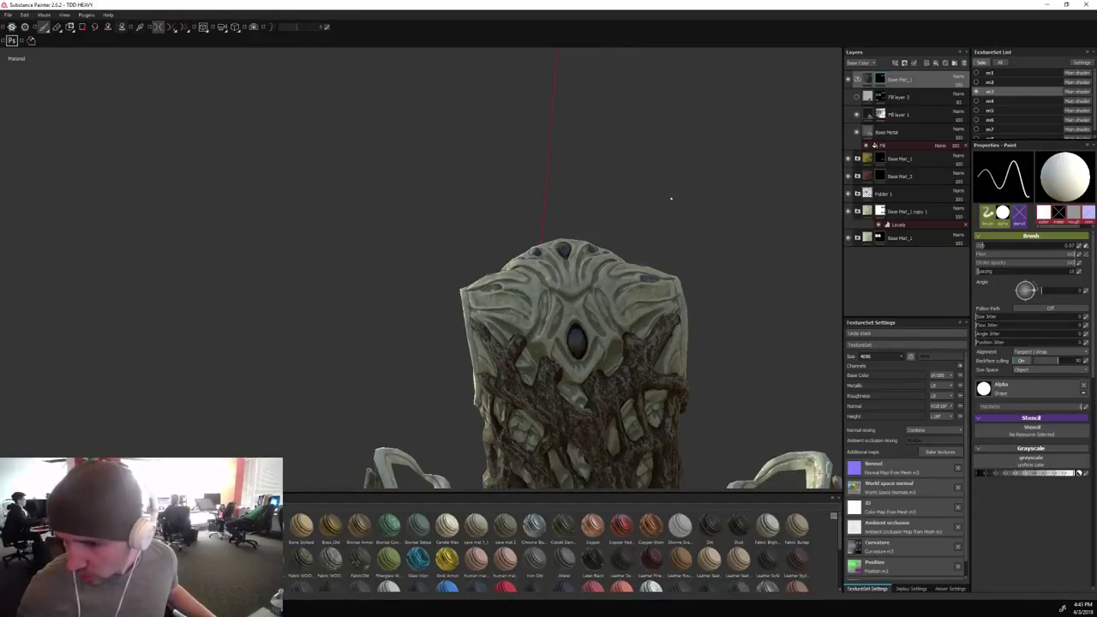
alt+drag(671, 198, 705, 294)
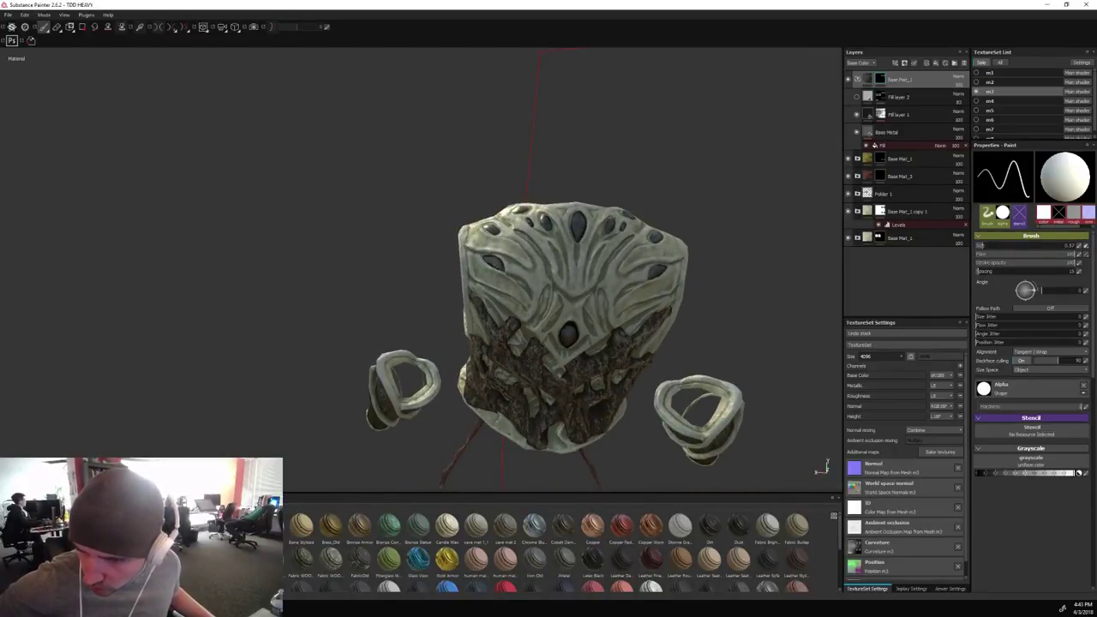
alt+drag(669, 142, 679, 268)
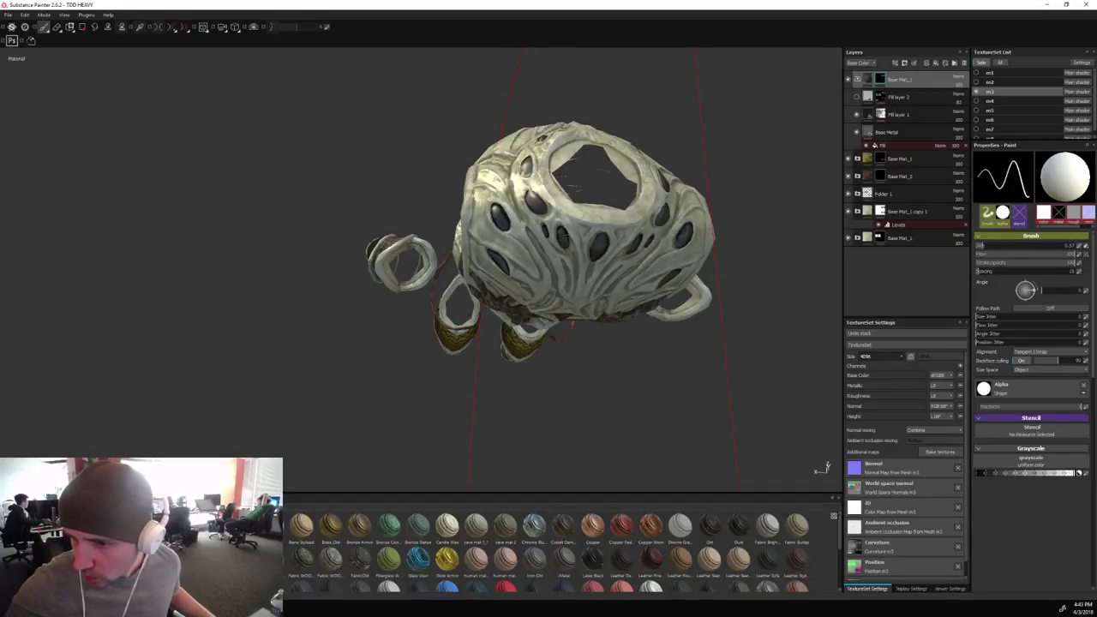
alt+drag(568, 238, 708, 146)
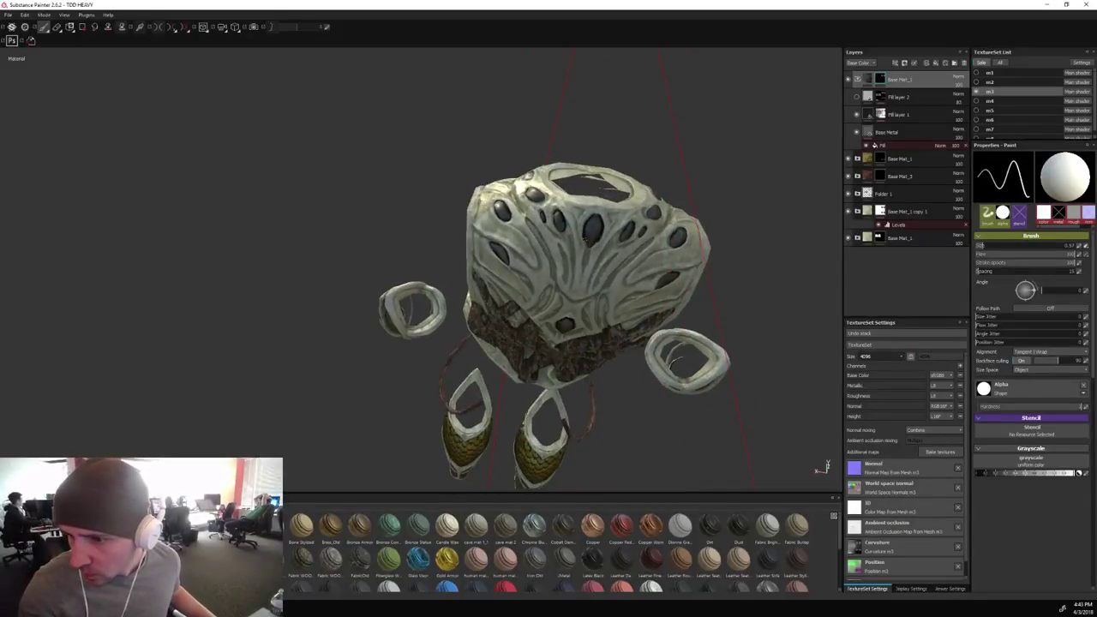
alt+drag(588, 247, 691, 266)
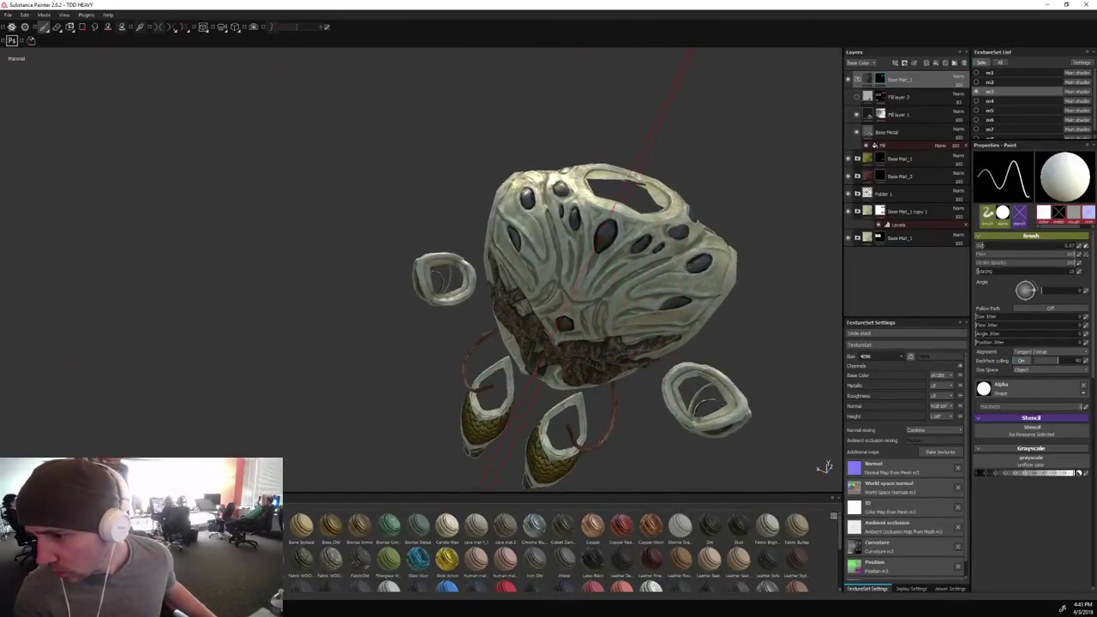
Touch up the dark metal in the larger oval insets on both sides of the front neckline.
alt+drag(746, 240, 115, 152)
alt+drag(711, 252, 770, 236)
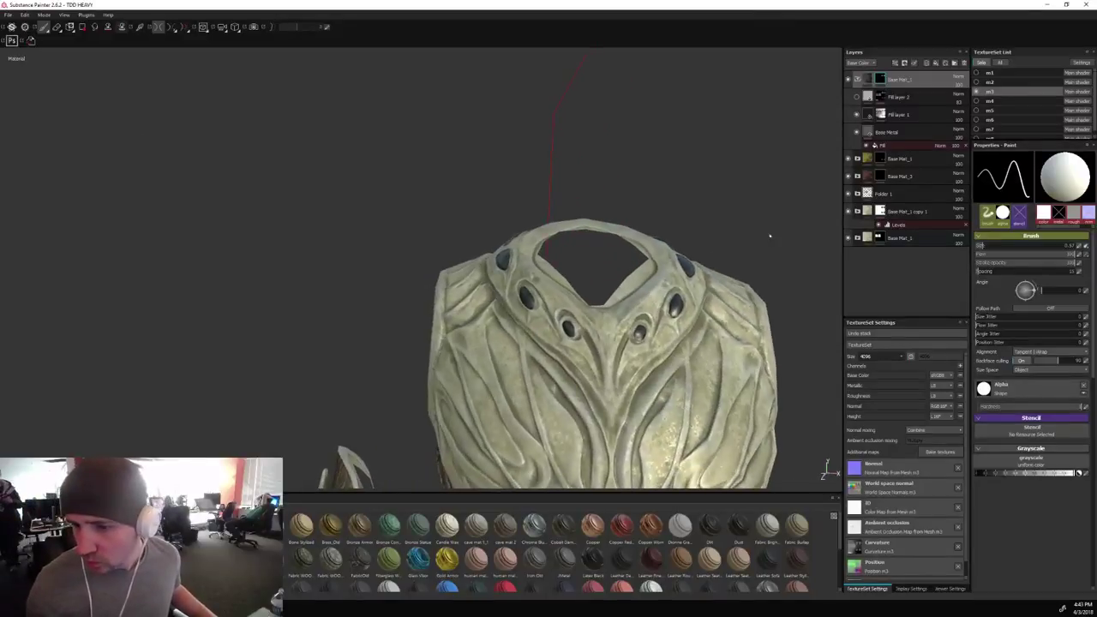
drag(524, 290, 534, 300)
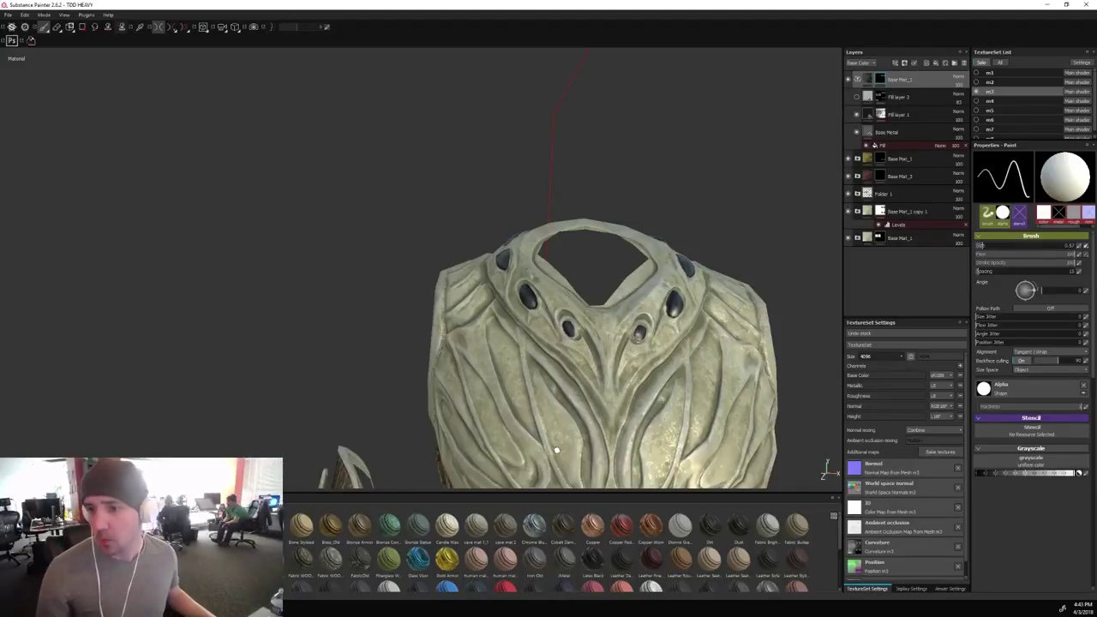
Lower the roughness of the Base Metal fill layer, with the whole chest piece and both bracers in view.
alt+right_drag(557, 450, 696, 396)
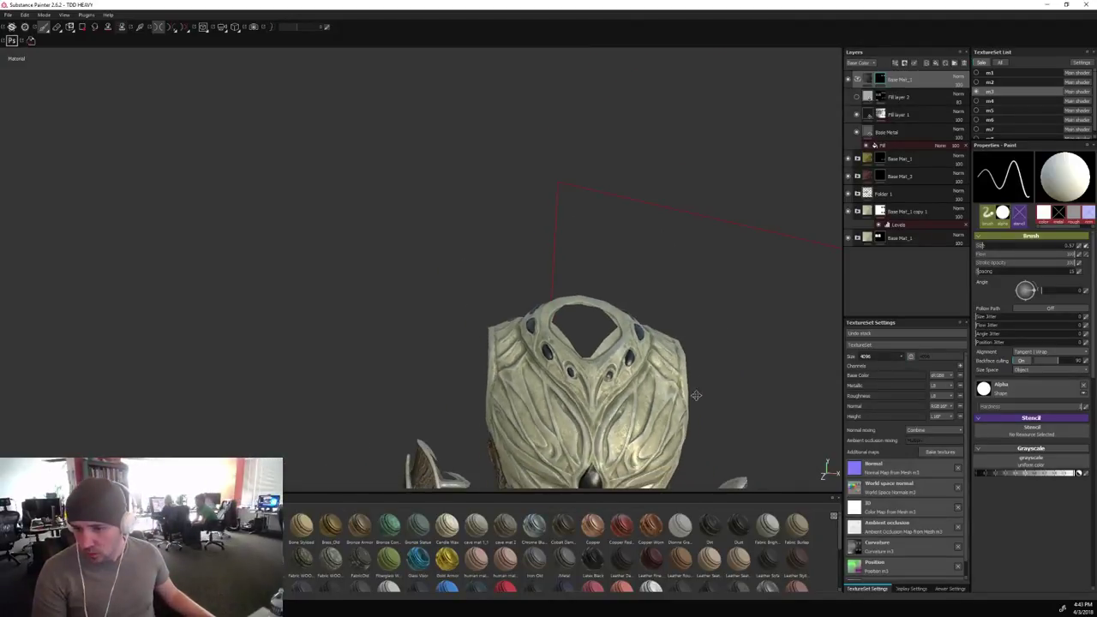
alt+middle_drag(696, 396, 544, 206)
alt+drag(544, 206, 636, 199)
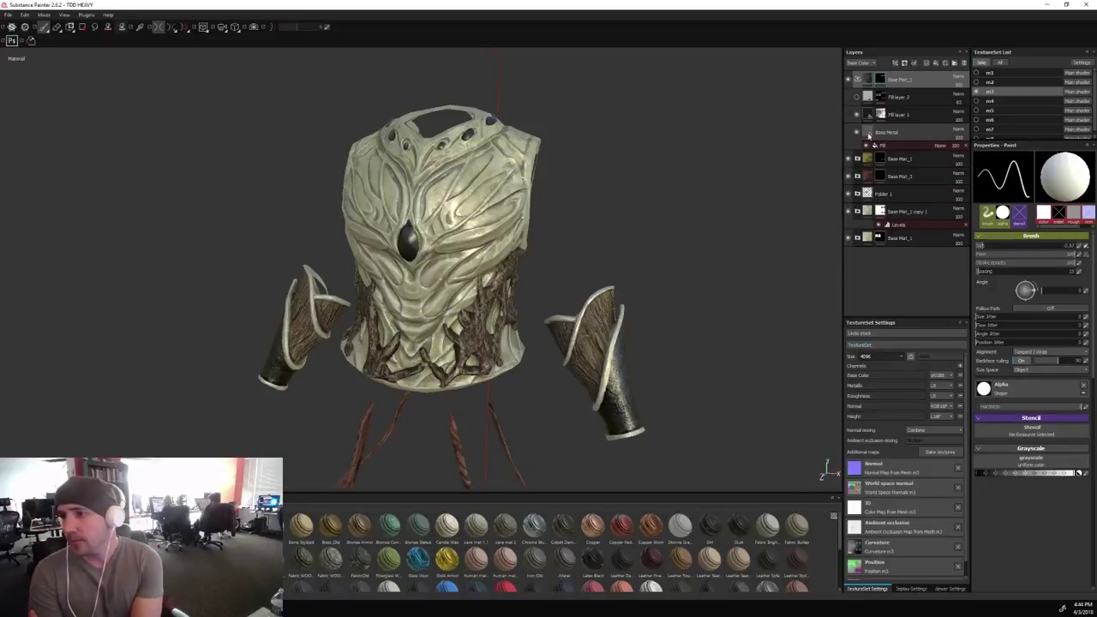
click(868, 134)
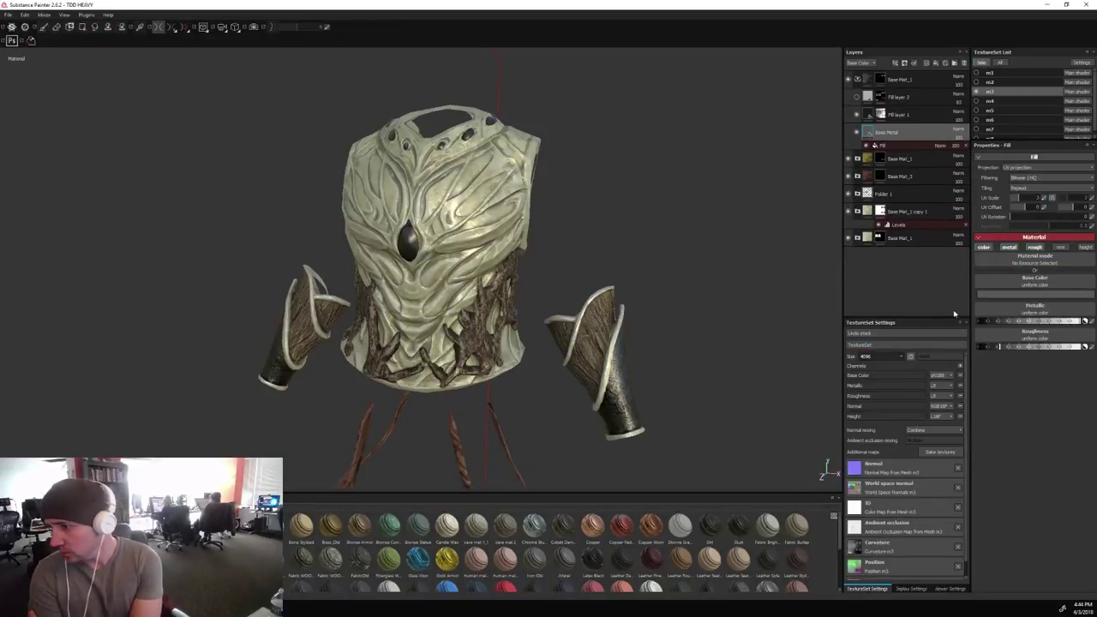
click(986, 348)
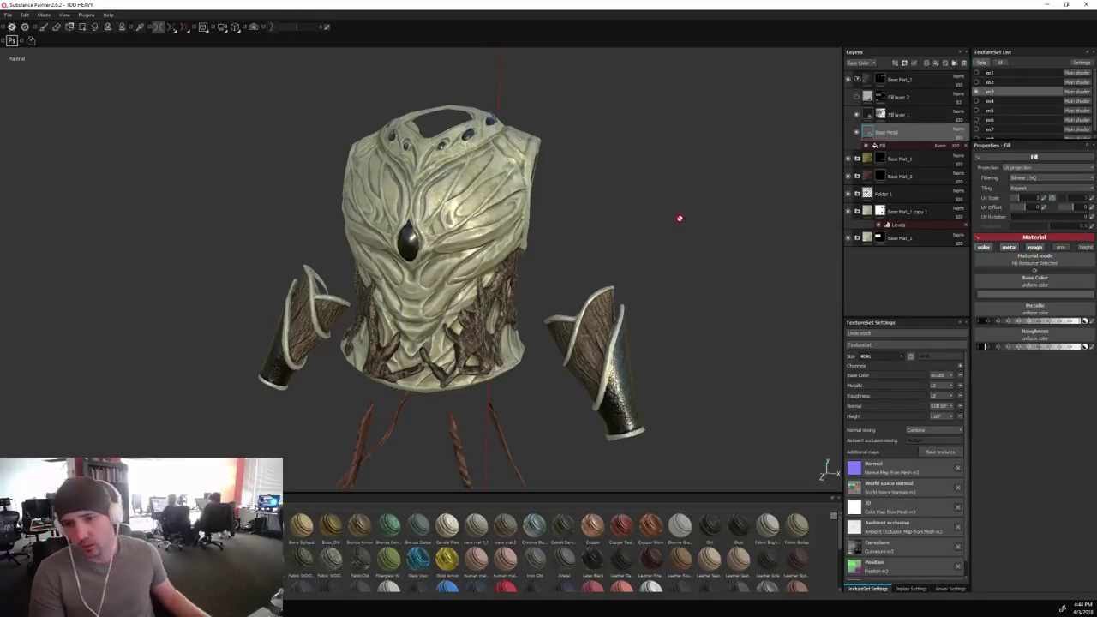
alt+drag(686, 224, 719, 212)
shift+right_drag(719, 212, 724, 209)
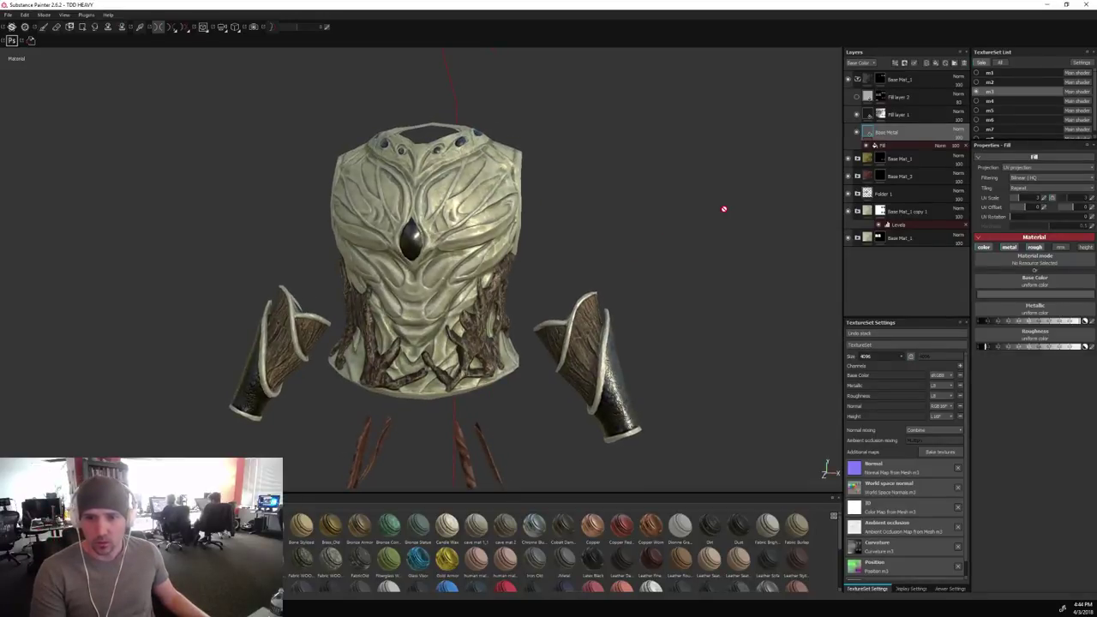
alt+drag(724, 209, 710, 213)
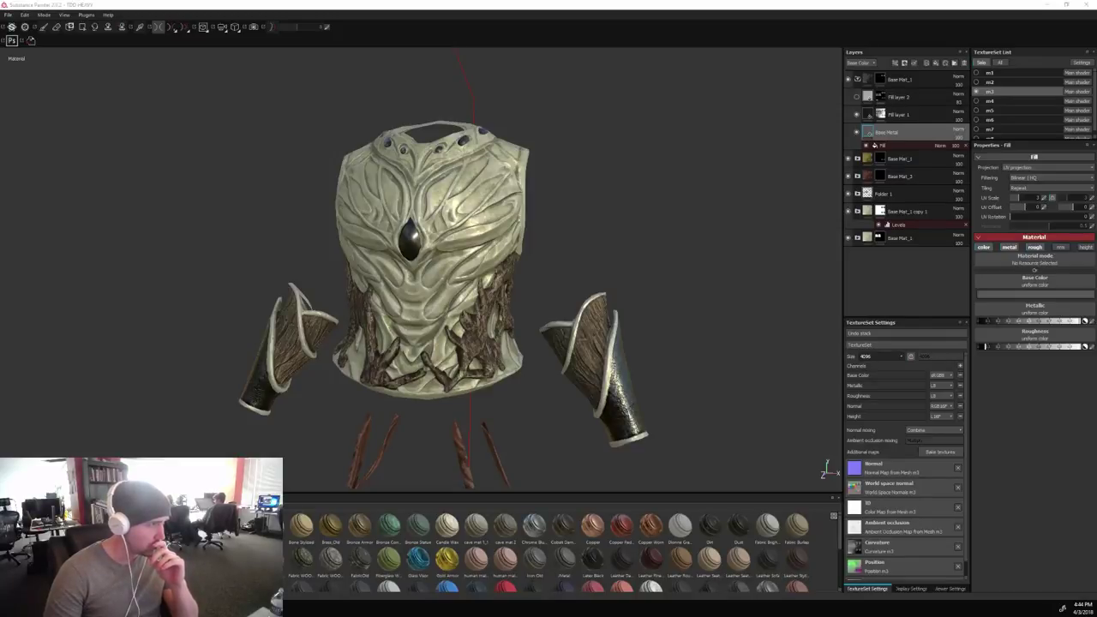
Import the orange JPG image as a texture into the current session and assign it to the Base Metal layer's base color.
drag(4, 296, 418, 521)
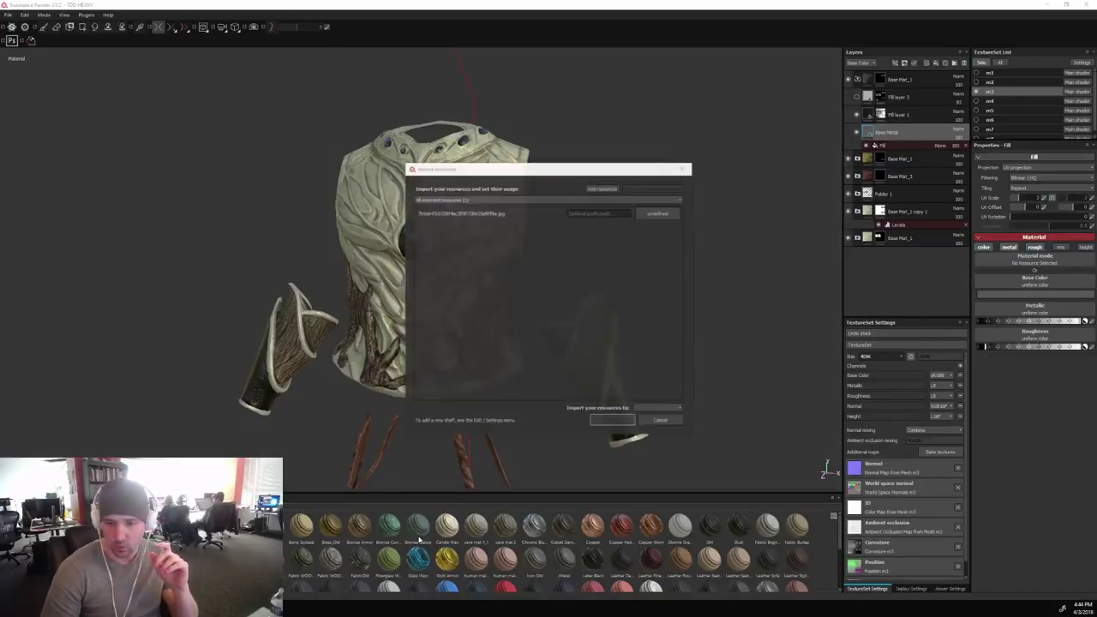
click(673, 218)
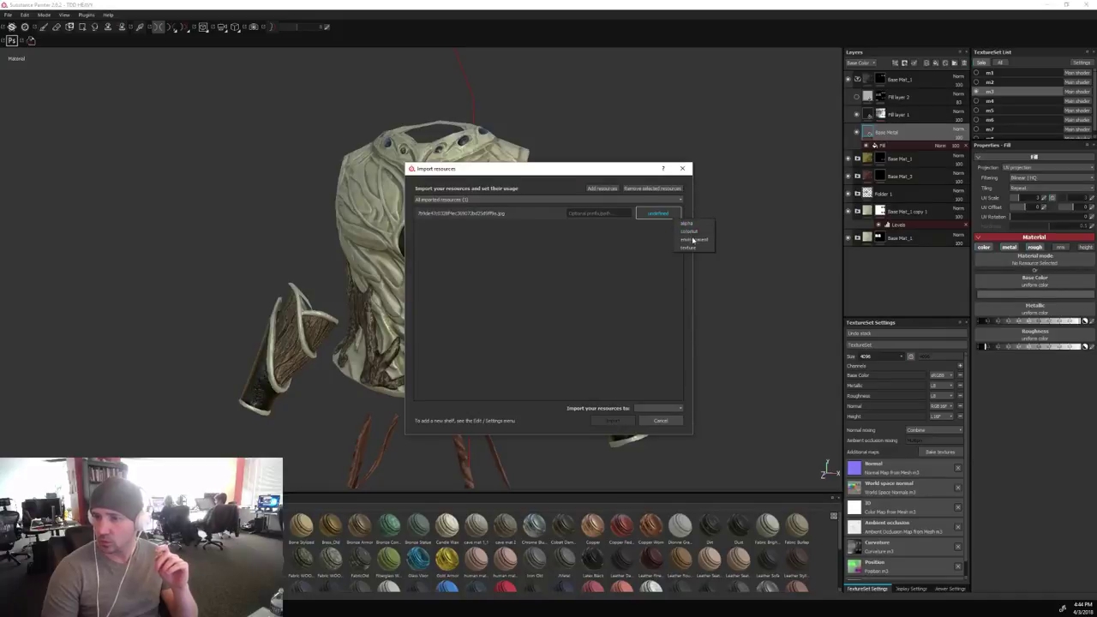
click(688, 248)
click(652, 409)
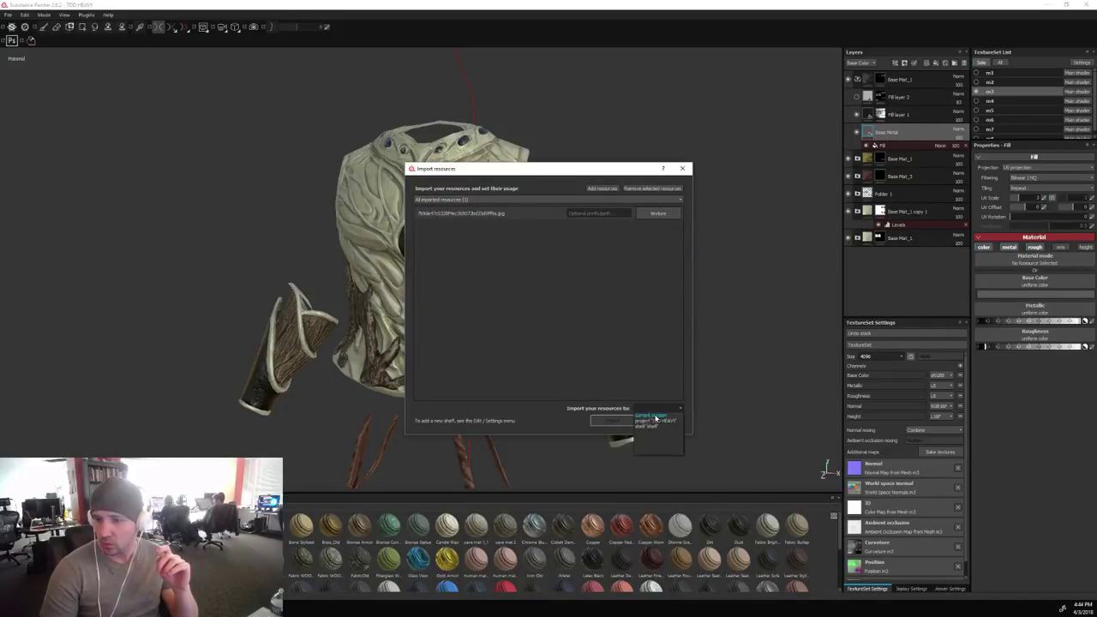
click(655, 417)
click(624, 421)
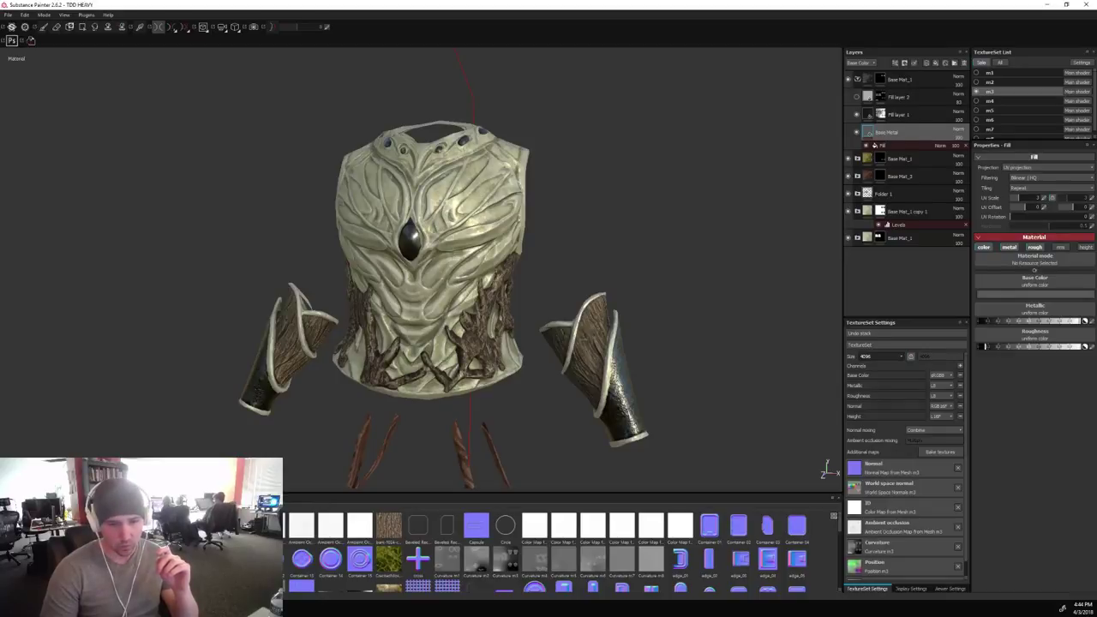
drag(214, 525, 1003, 283)
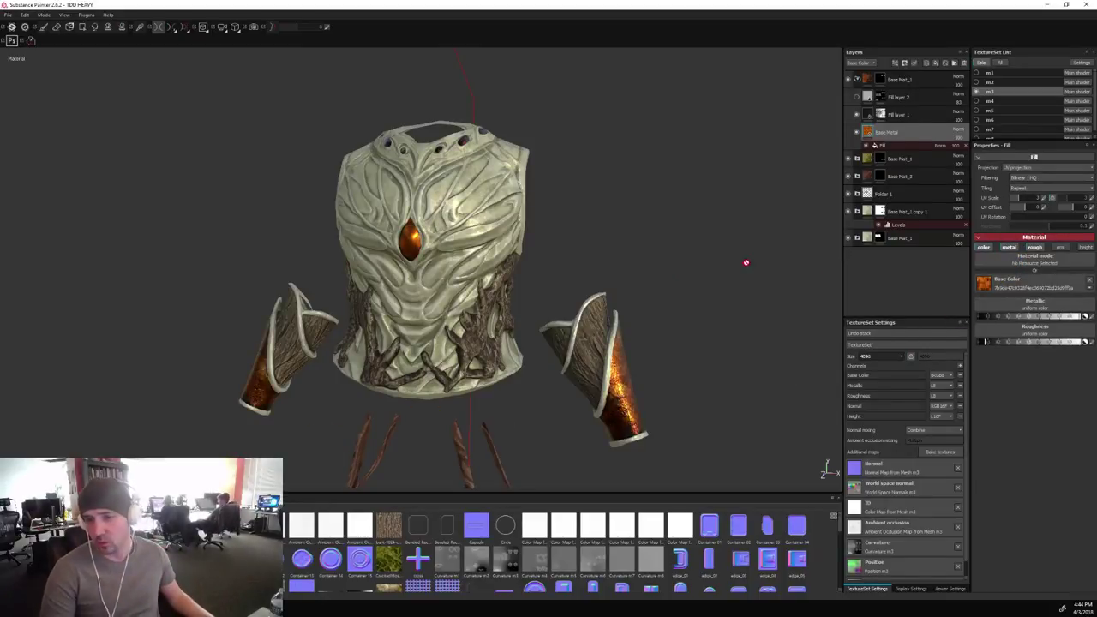
mouse_move(746, 262)
alt+mouse_down()
mouse_move(792, 245)
mouse_move(752, 250)
mouse_move(760, 259)
alt+mouse_up()
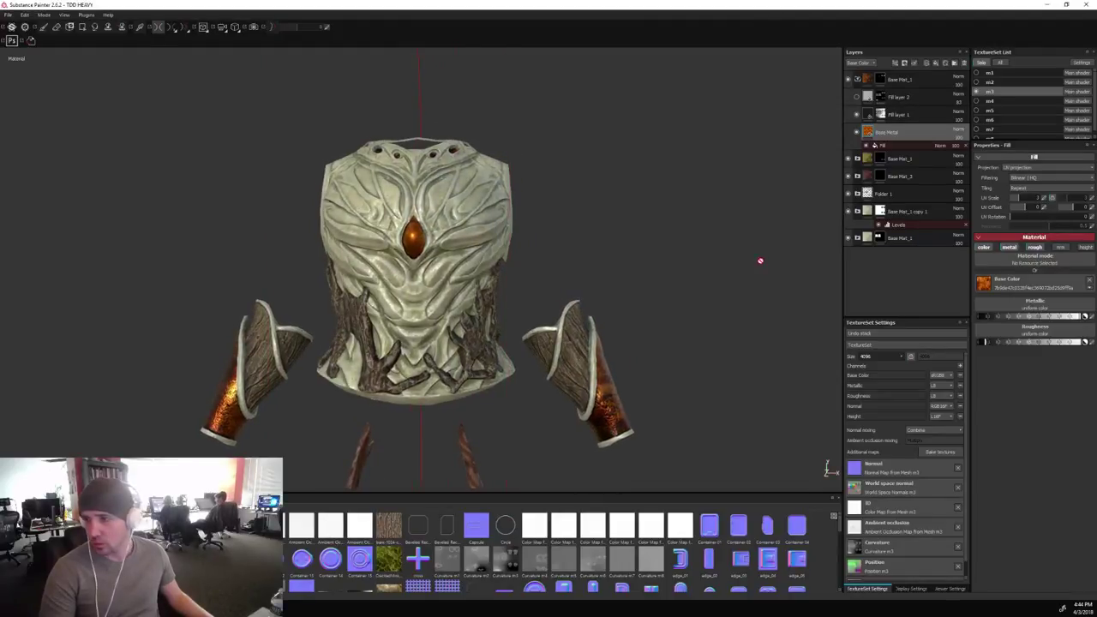
Try a UV scale of 6 on the Base Metal fill, settle on 11, and check the pattern from front and back.
double_click(1032, 197)
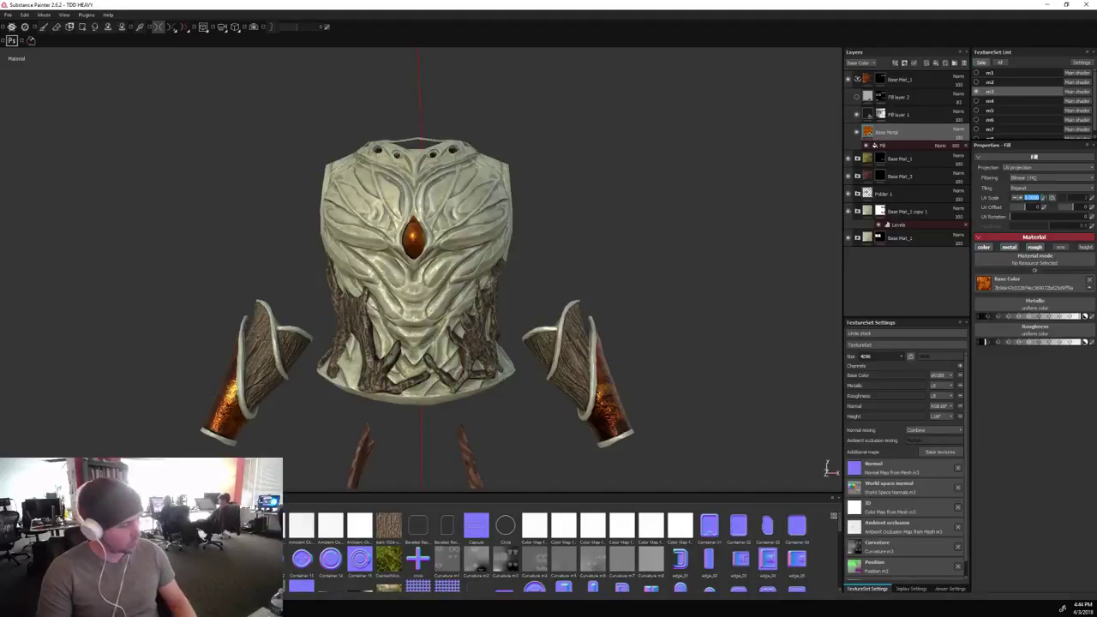
text(6)
key(Return)
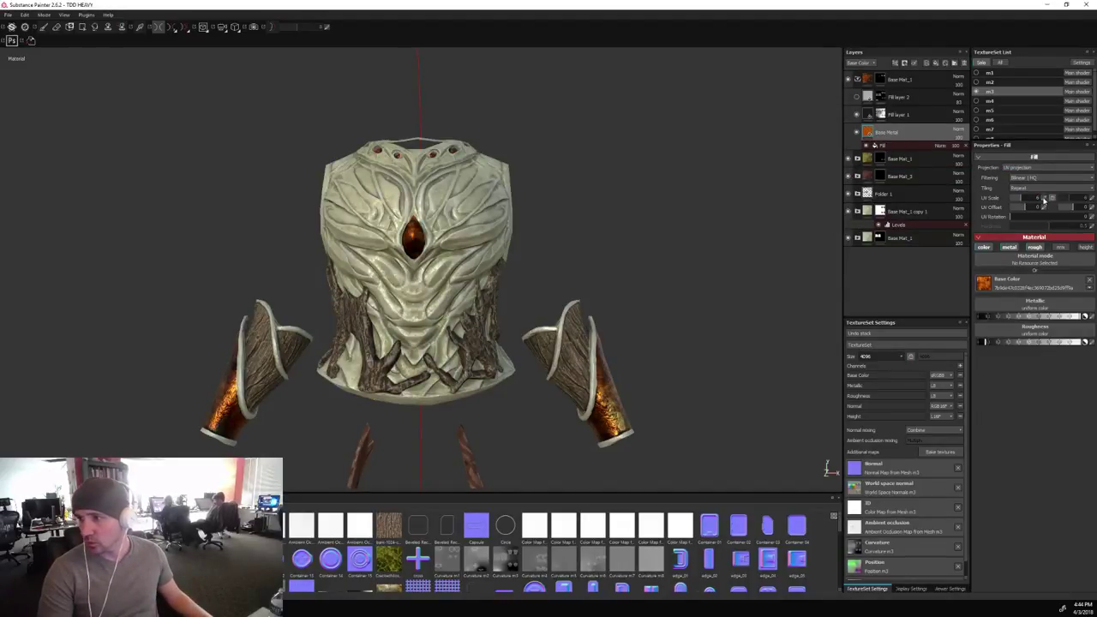
click(1044, 199)
text(11)
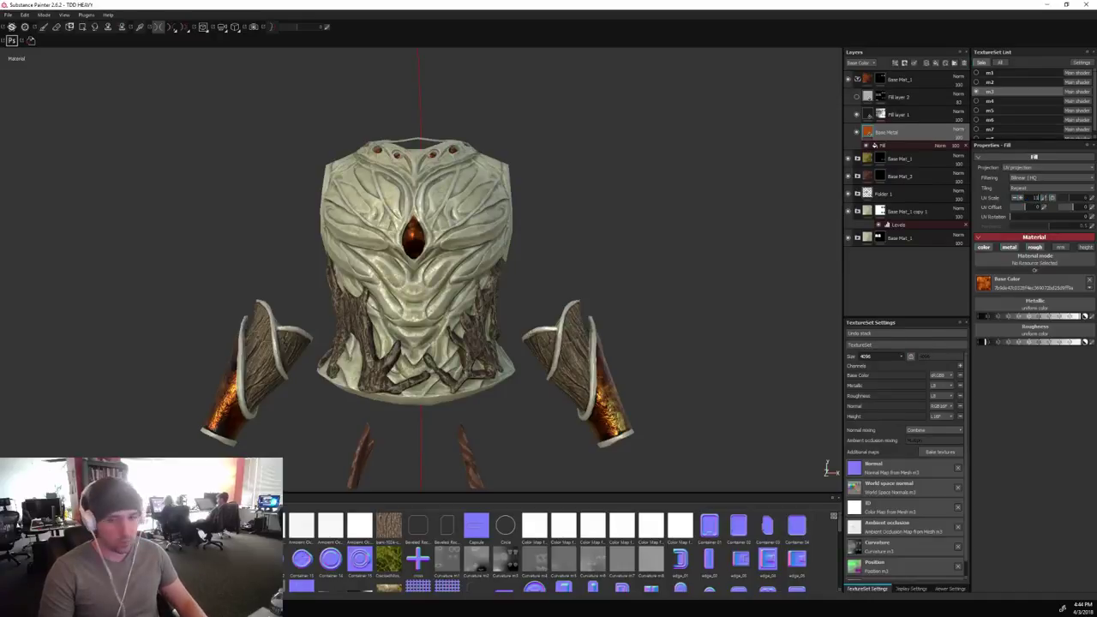
alt+drag(632, 233, 106, 212)
scroll(117, 218, down, 2)
shift+right_drag(125, 226, 148, 213)
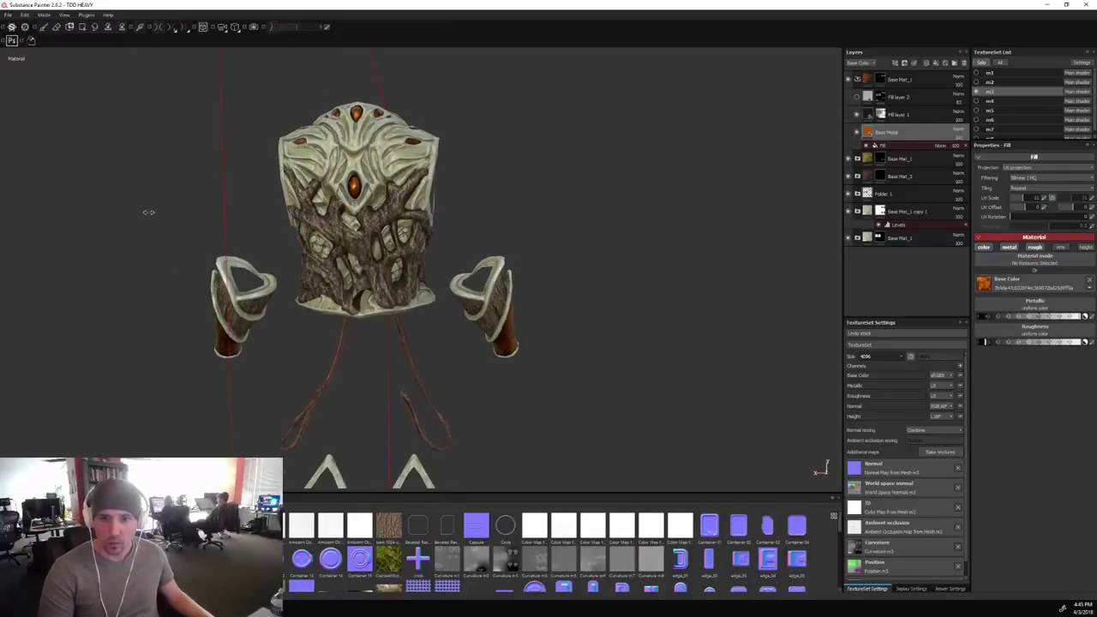
mouse_move(148, 212)
alt+mouse_down()
mouse_move(151, 221)
mouse_move(164, 189)
mouse_move(143, 209)
alt+mouse_up()
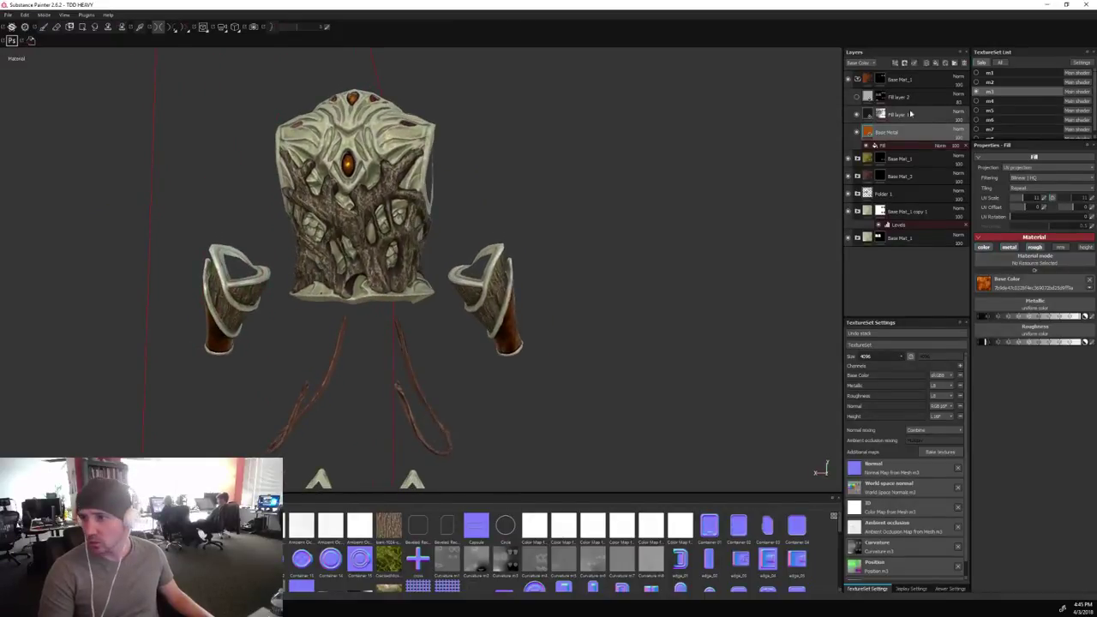
Set Fill layer 1's base color to a dark brown sampled from the orange bracer metal, reducing its saturation.
click(868, 113)
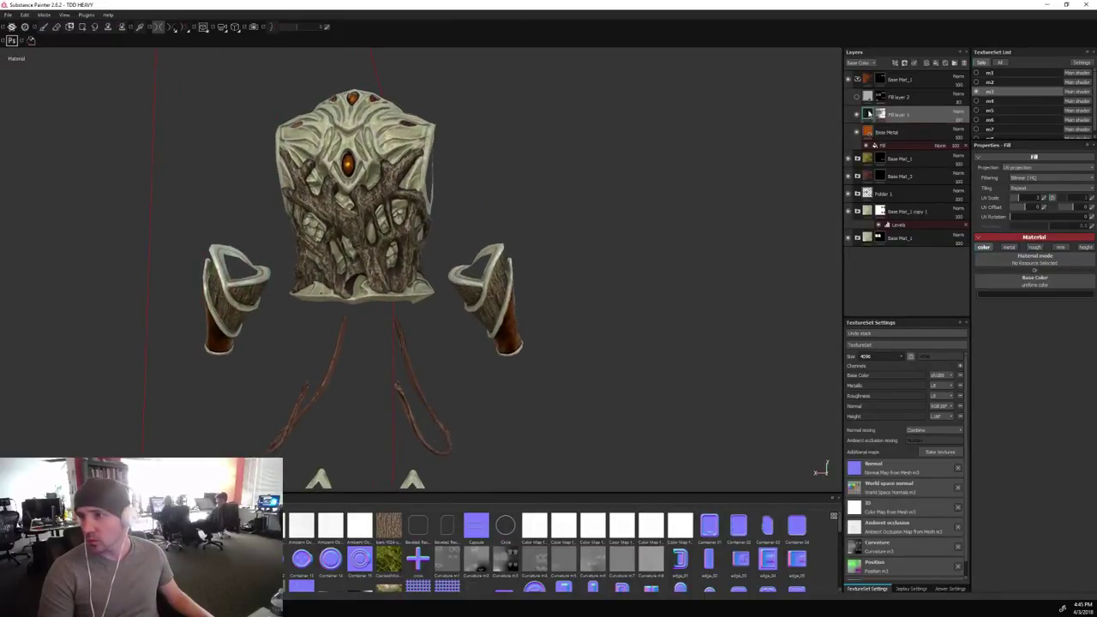
click(1005, 280)
drag(989, 260, 518, 336)
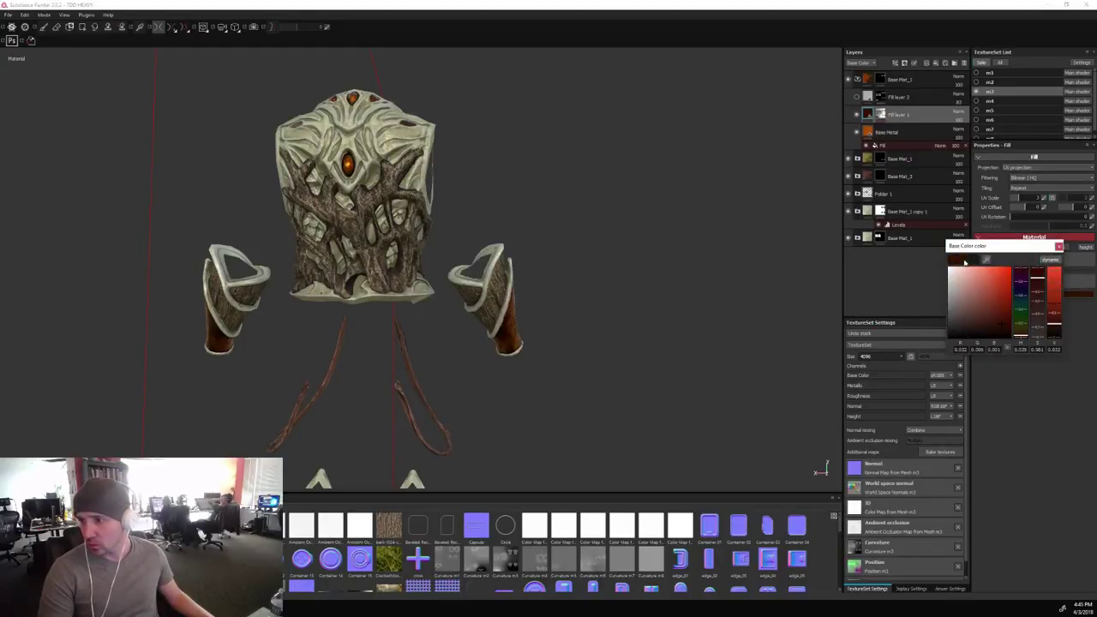
drag(982, 319, 975, 325)
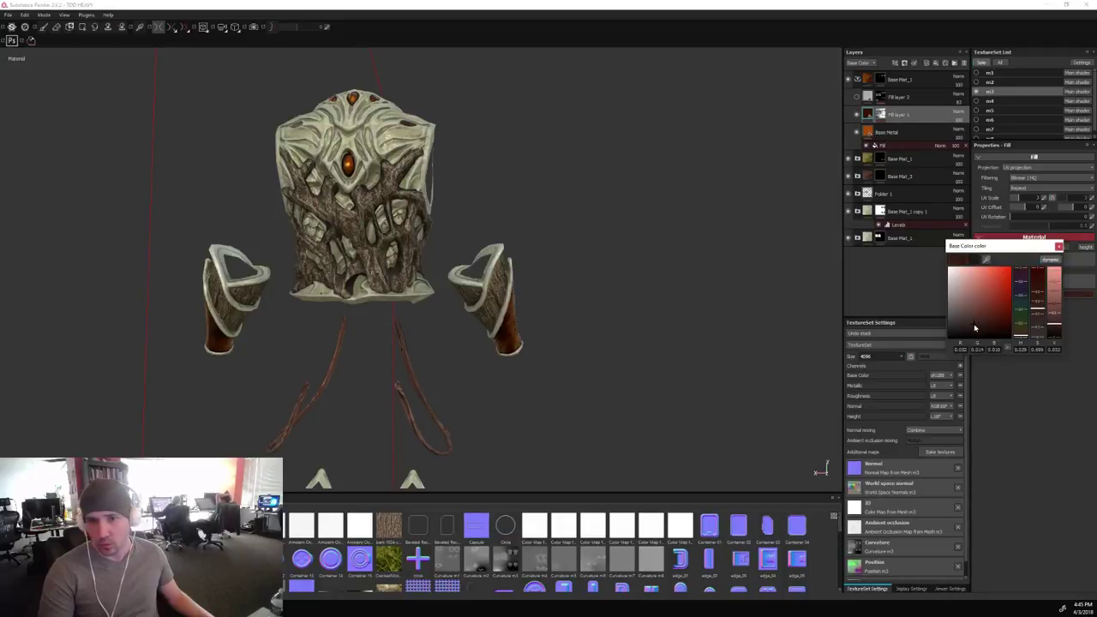
alt+drag(823, 274, 732, 175)
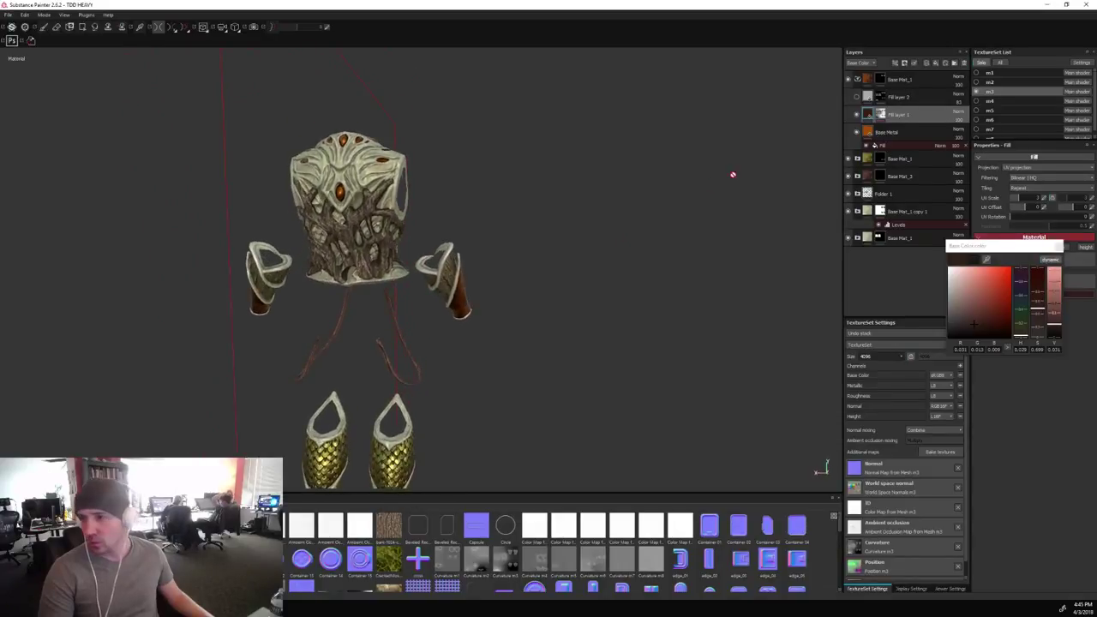
Show Fill layer 2 and lower the wear level of its MG Metal Edge Wear mask generator to 0.07.
click(857, 98)
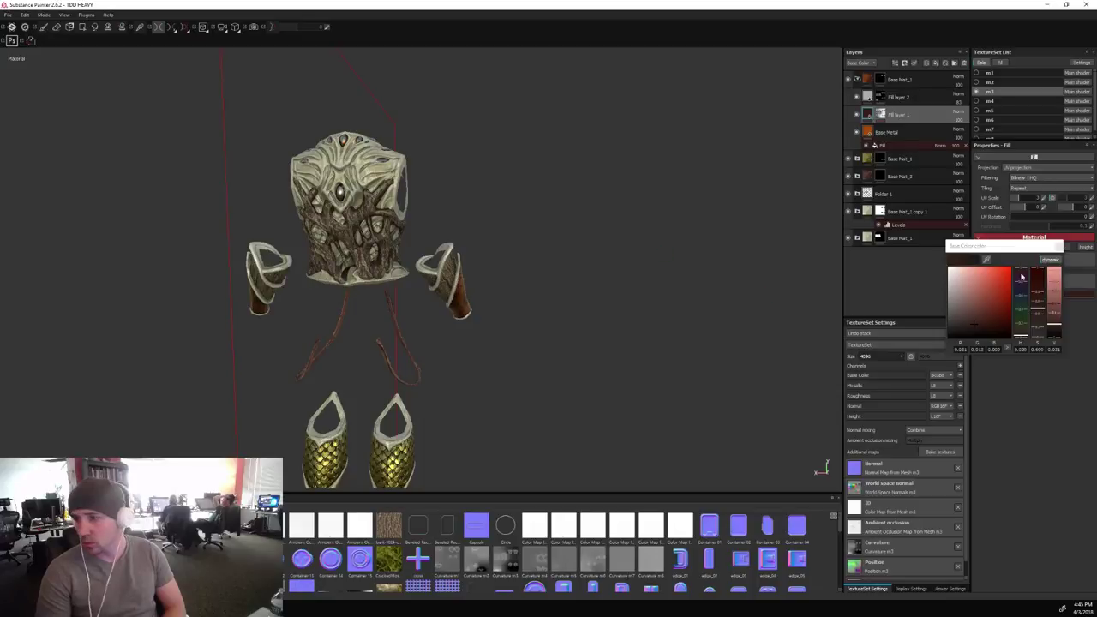
click(1058, 247)
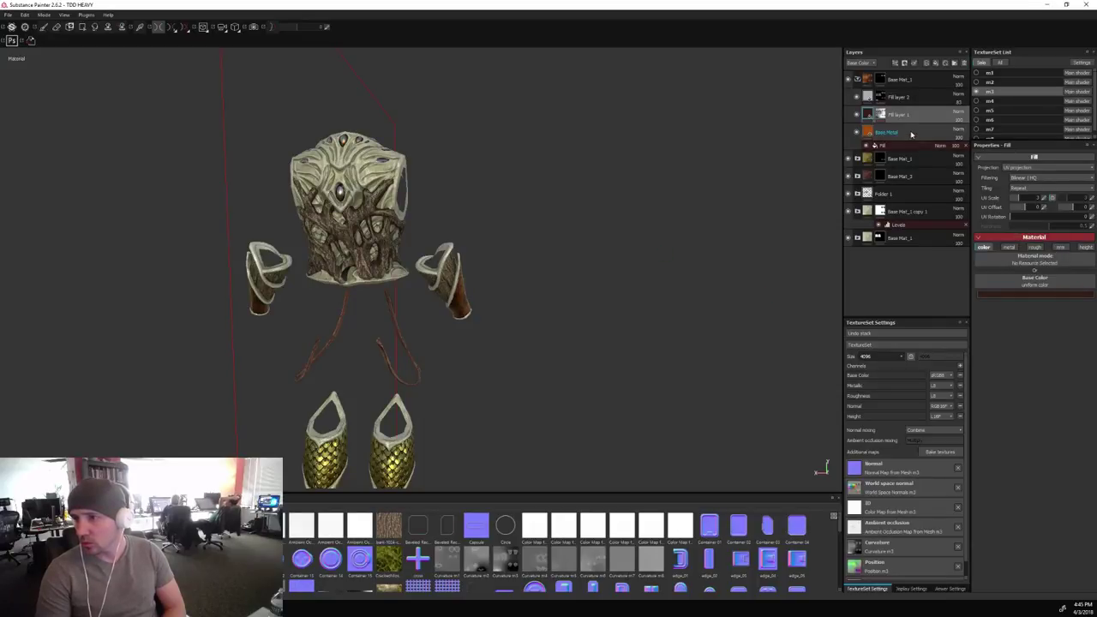
click(882, 97)
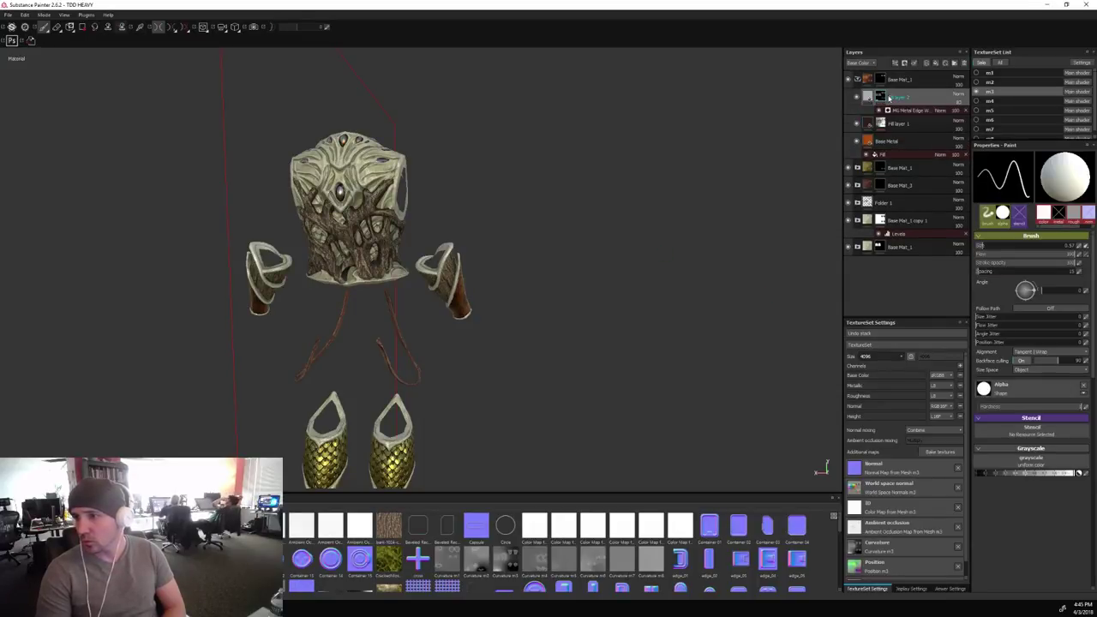
click(907, 110)
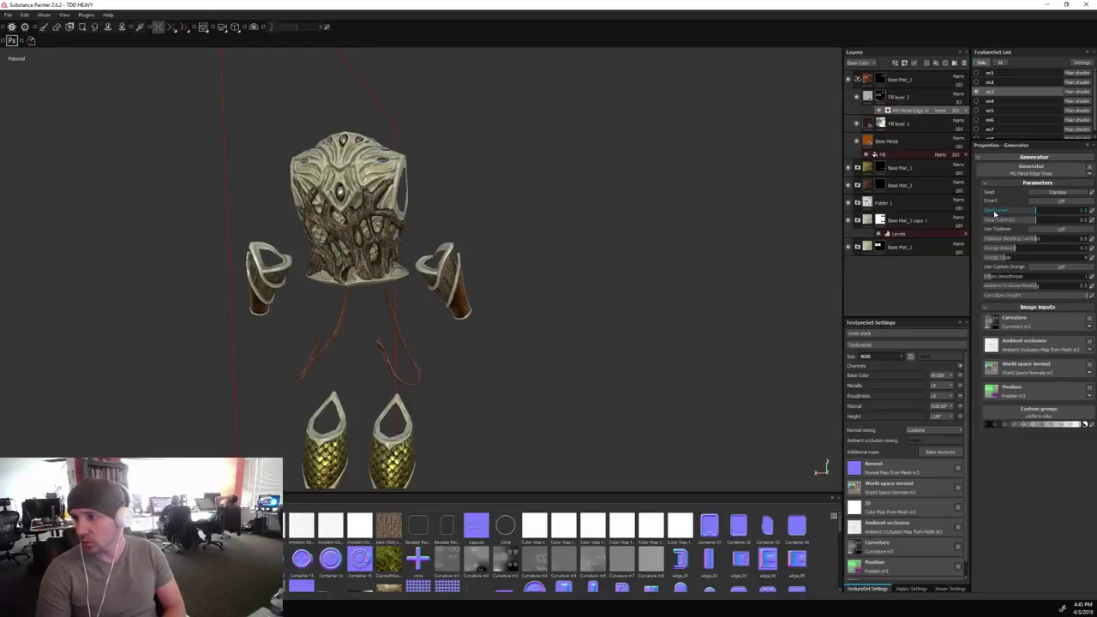
click(996, 212)
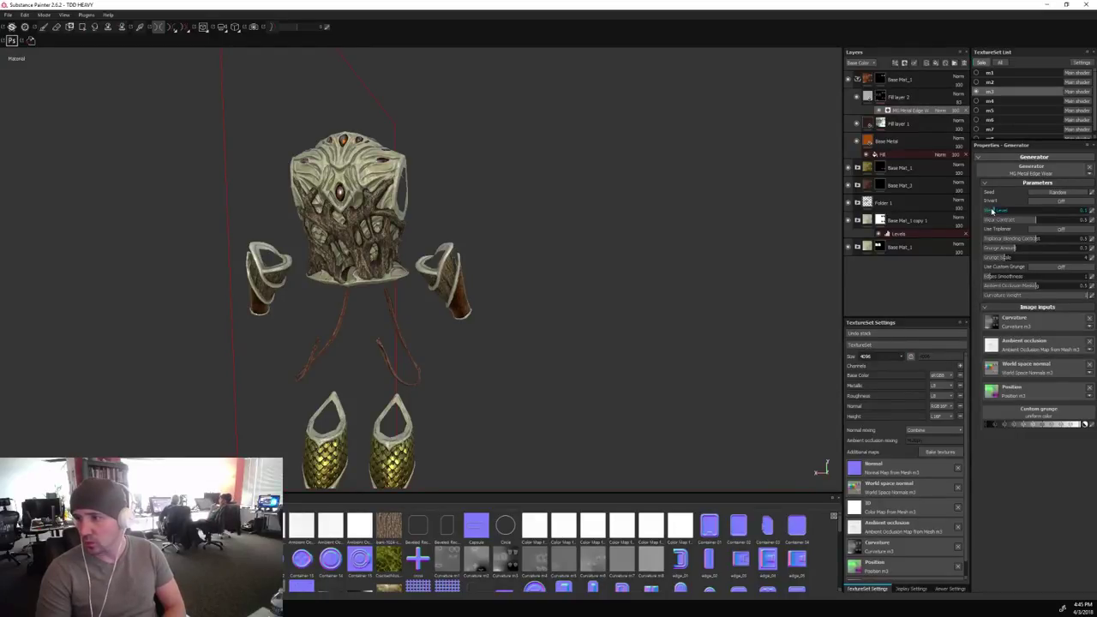
Set Fill layer 2's base color to a light orange sampled from the bracer metal and brightened in the color picker.
click(868, 97)
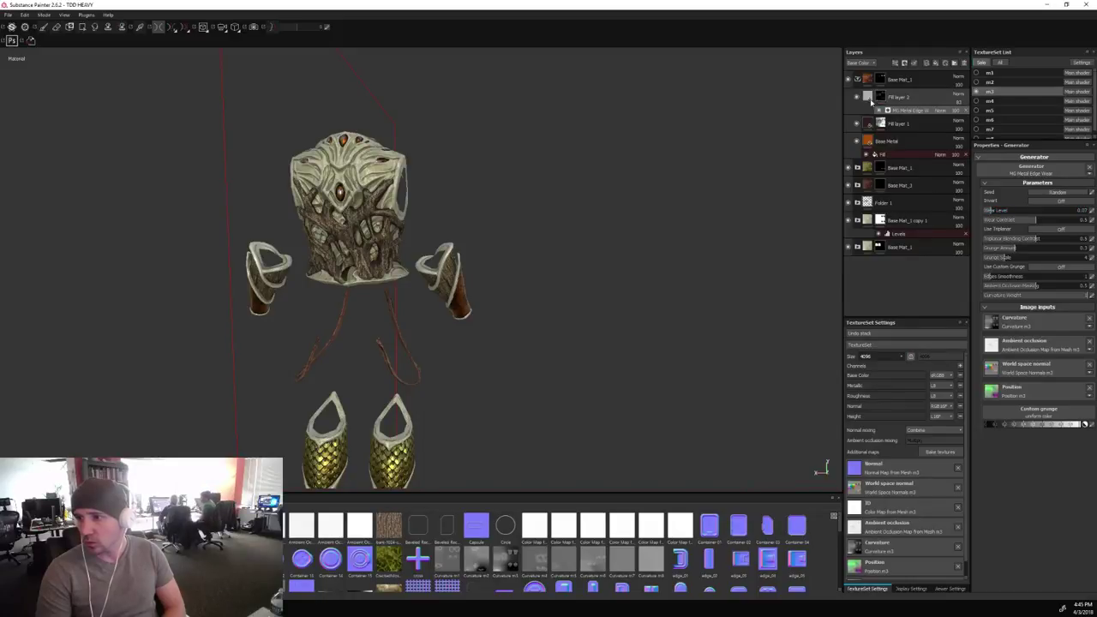
click(994, 294)
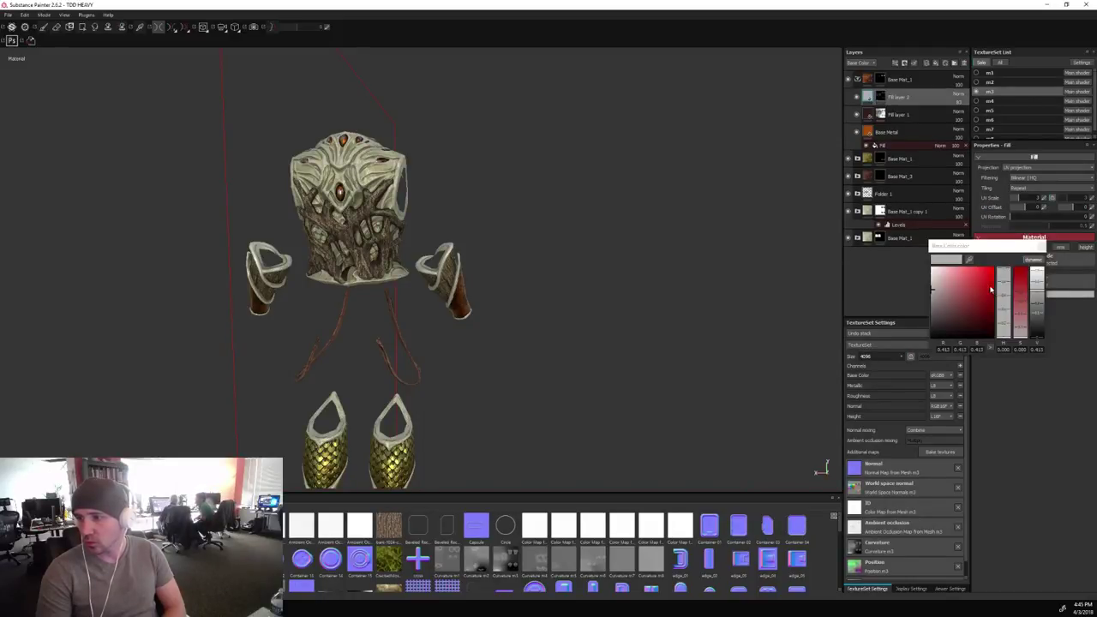
drag(970, 260, 459, 300)
drag(972, 317, 969, 284)
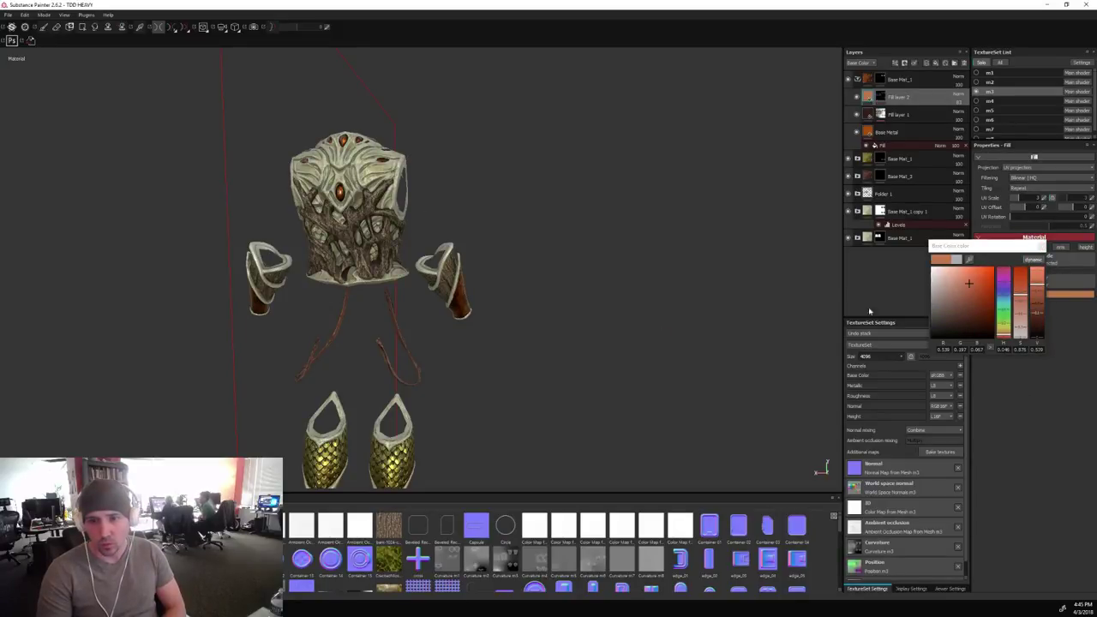
Examine the orange metal on the bracers and oval insets from the back and front, and collapse its finished material folder.
scroll(470, 178, up, 3)
alt+drag(470, 177, 589, 192)
shift+right_drag(589, 191, 616, 237)
alt+drag(616, 237, 666, 220)
shift+right_drag(667, 221, 620, 218)
alt+middle_drag(623, 181, 639, 211)
alt+drag(639, 211, 629, 205)
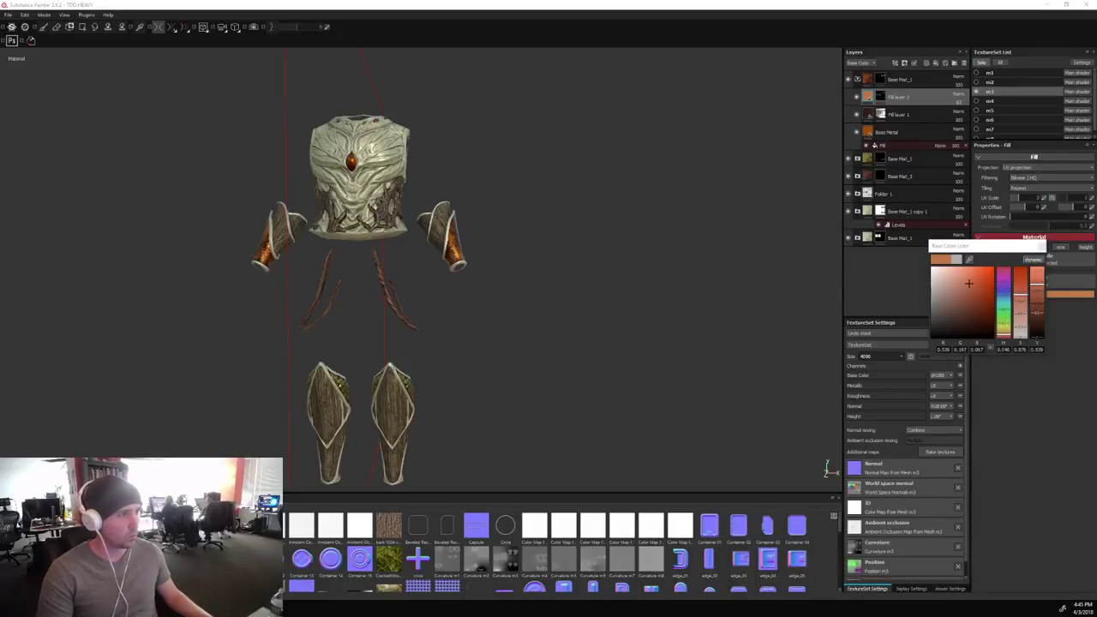
alt+drag(543, 314, 553, 262)
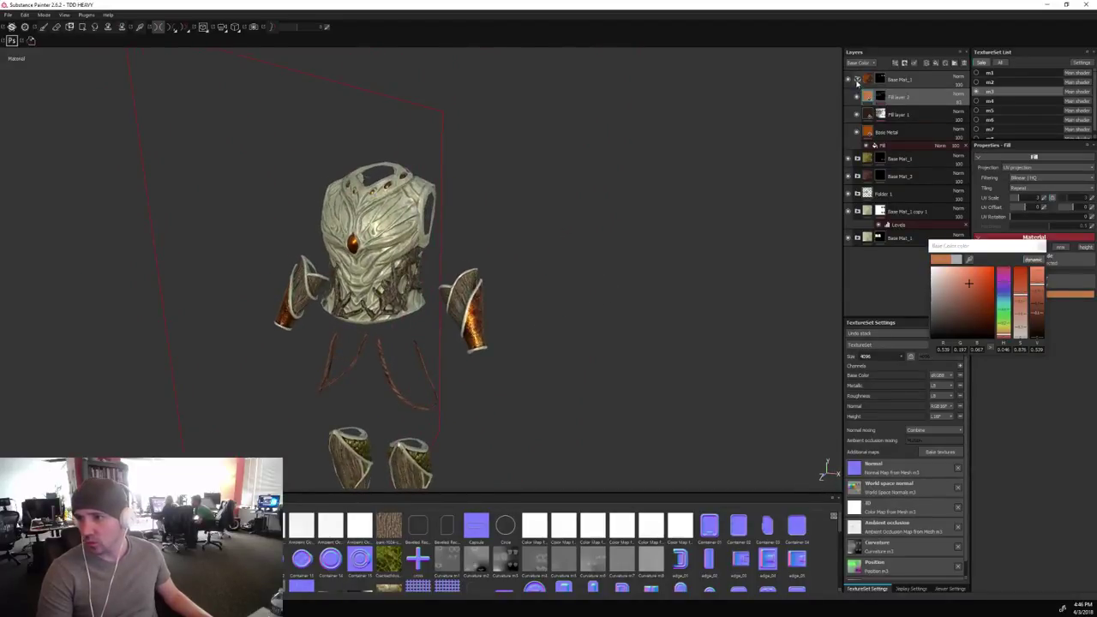
click(858, 79)
click(1042, 247)
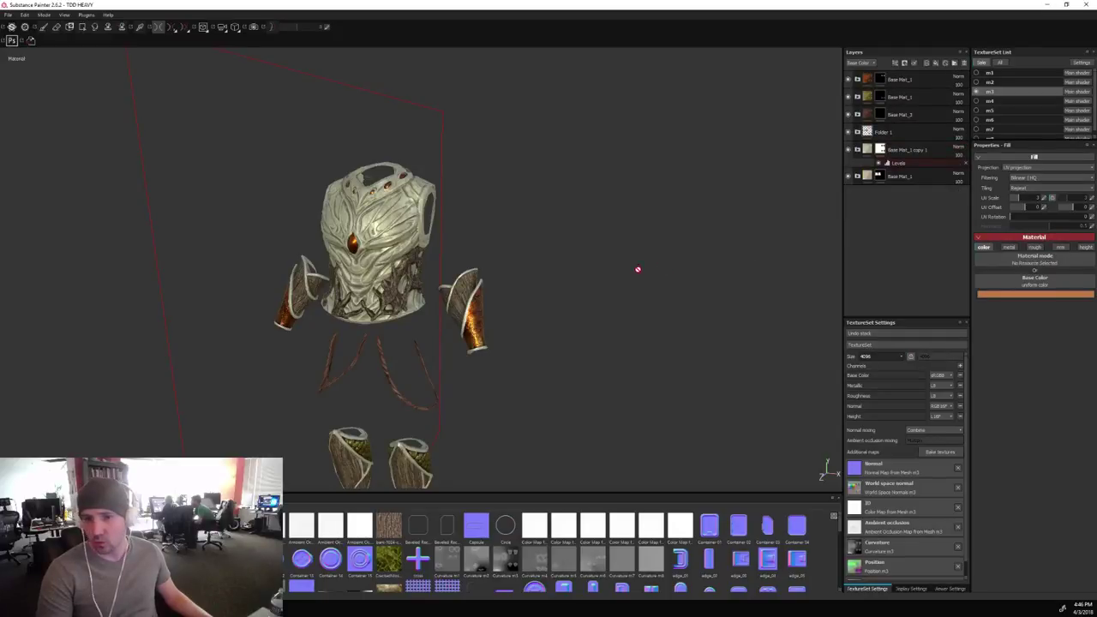
Turn off symmetry, enlarge the brush, and paint the green scale folder's mask into a gap between the branches on the chest piece's back.
alt+drag(637, 269, 547, 238)
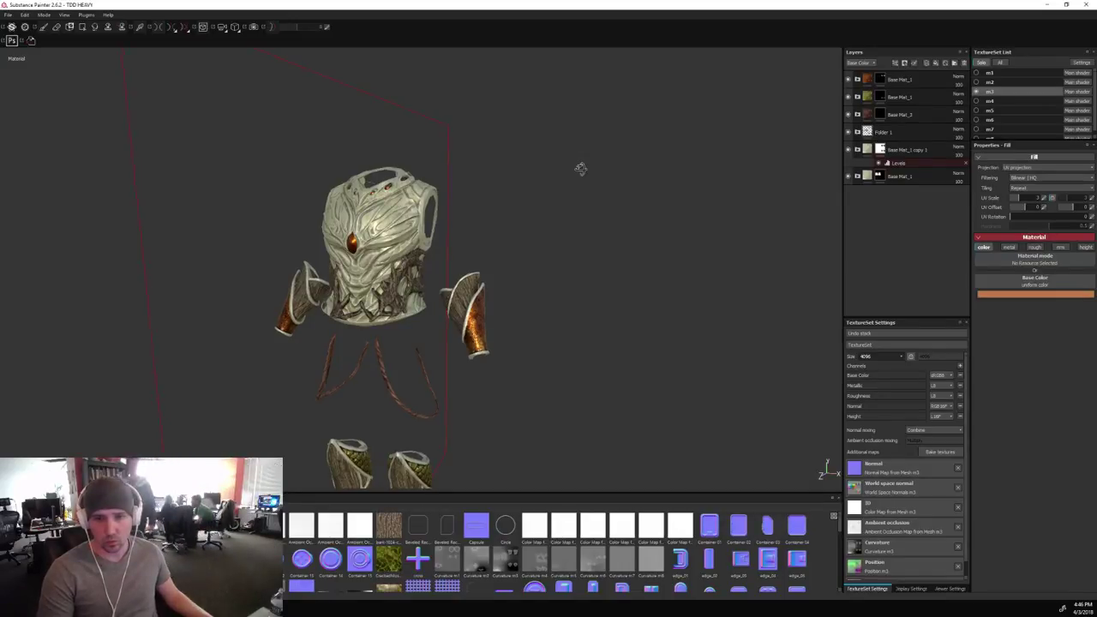
alt+drag(580, 169, 68, 203)
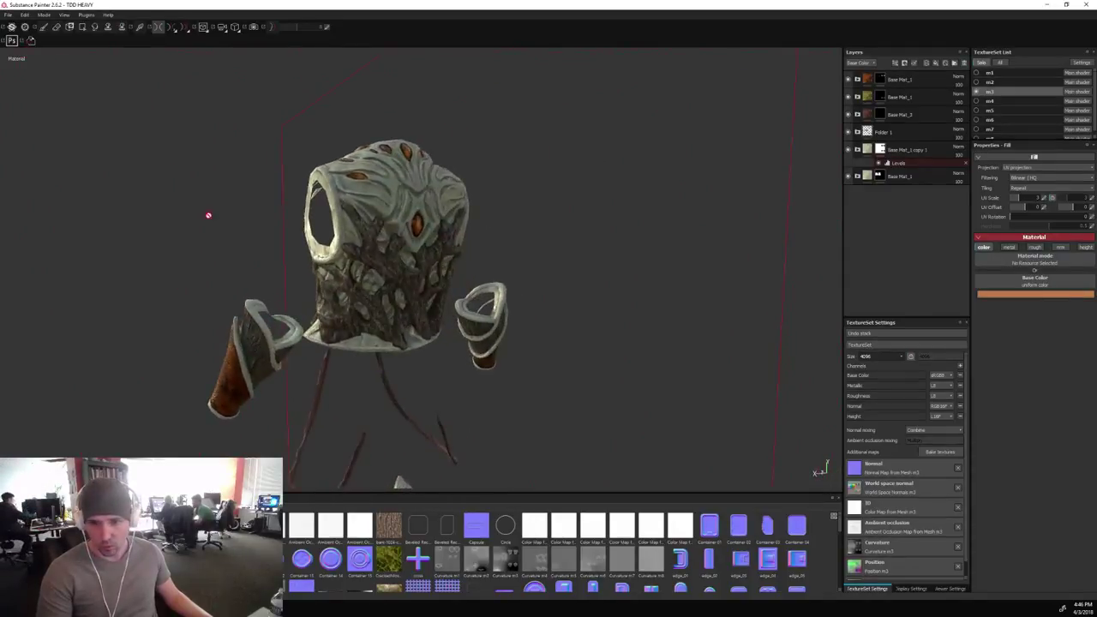
alt+middle_drag(722, 337, 665, 277)
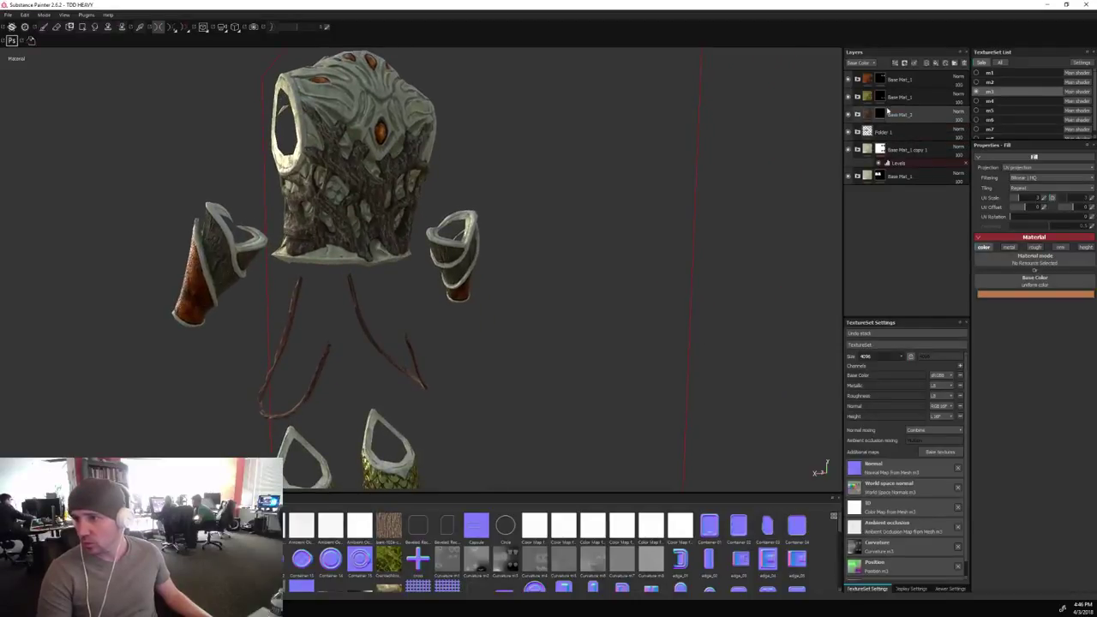
click(881, 98)
scroll(331, 215, up, 3)
alt+middle_drag(561, 162, 556, 205)
shift+right_drag(562, 191, 526, 184)
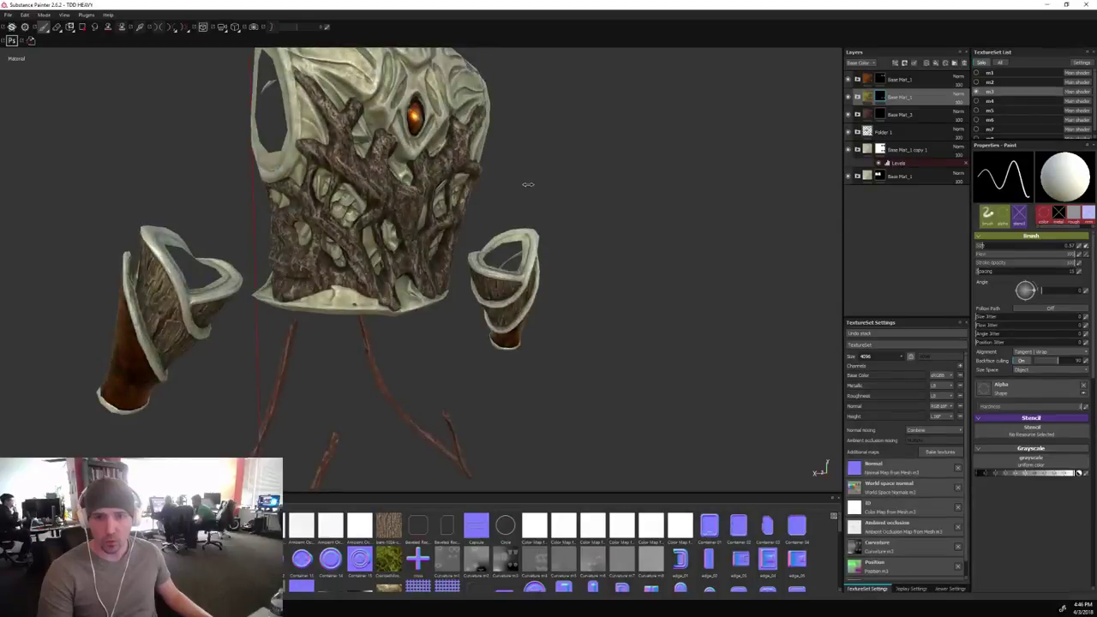
alt+middle_drag(546, 176, 580, 269)
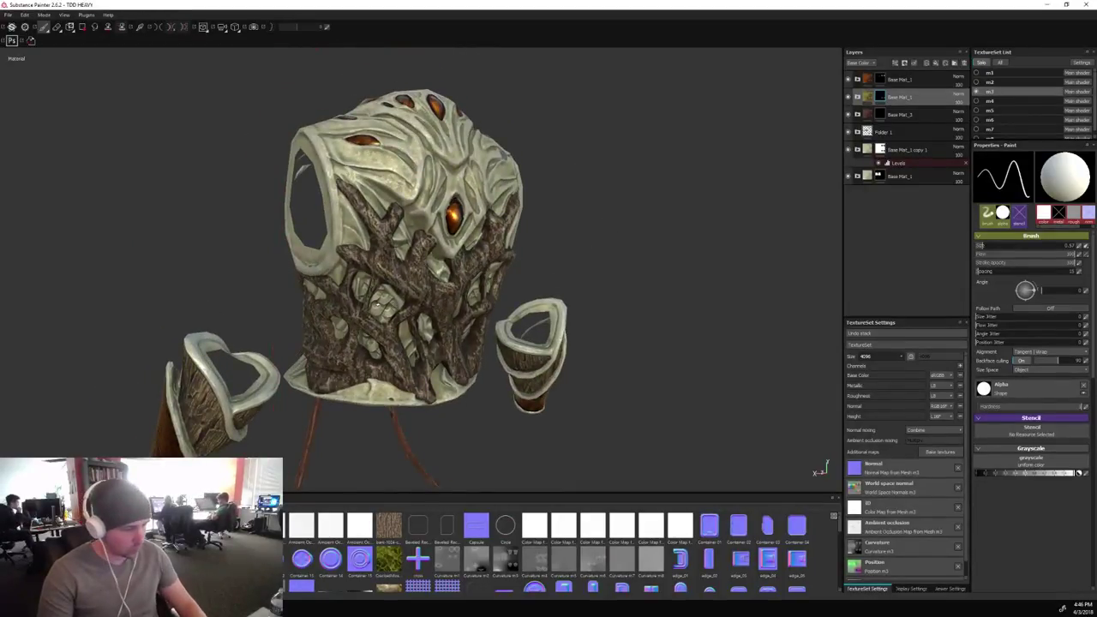
key(bracketright)
key(bracketright)
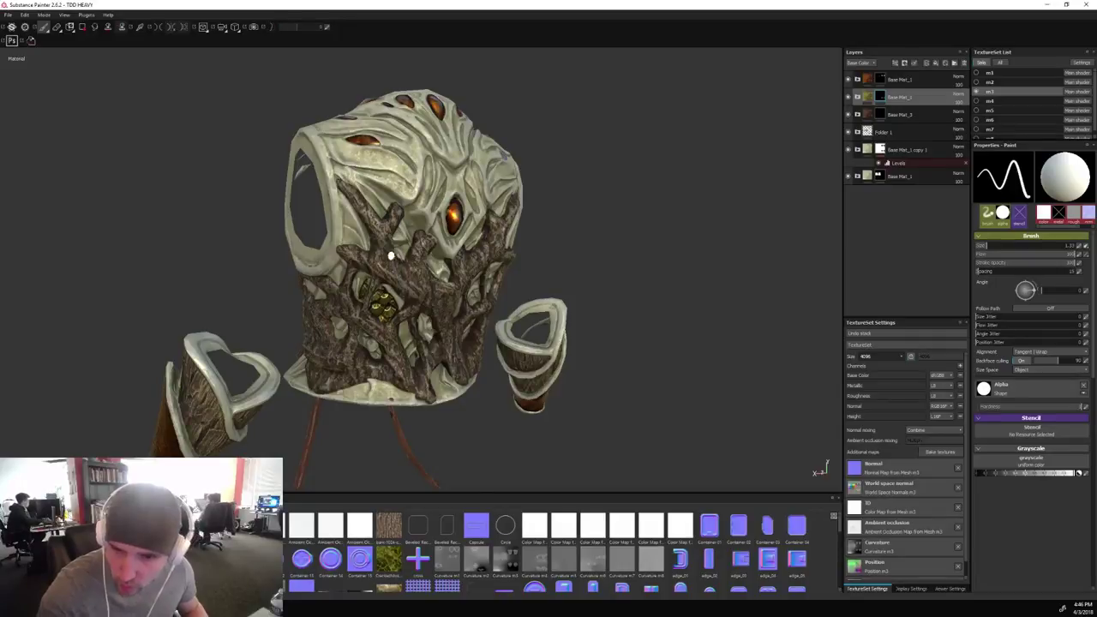
Paint the green scales into more gaps between the branches on both sides of the chest piece's back.
alt+drag(615, 265, 674, 229)
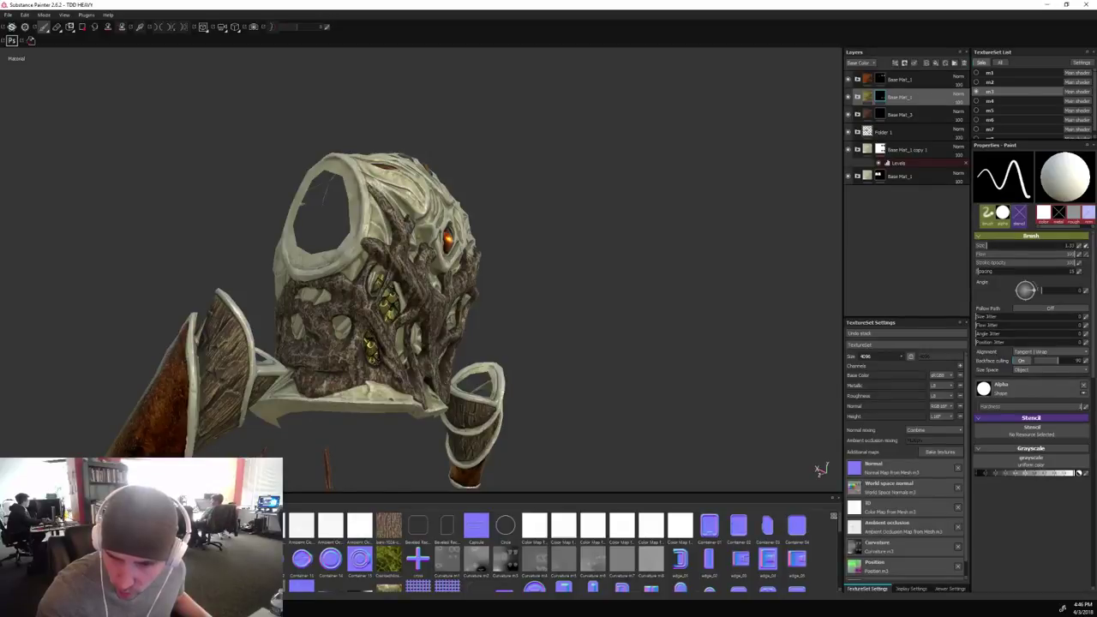
alt+drag(618, 283, 620, 255)
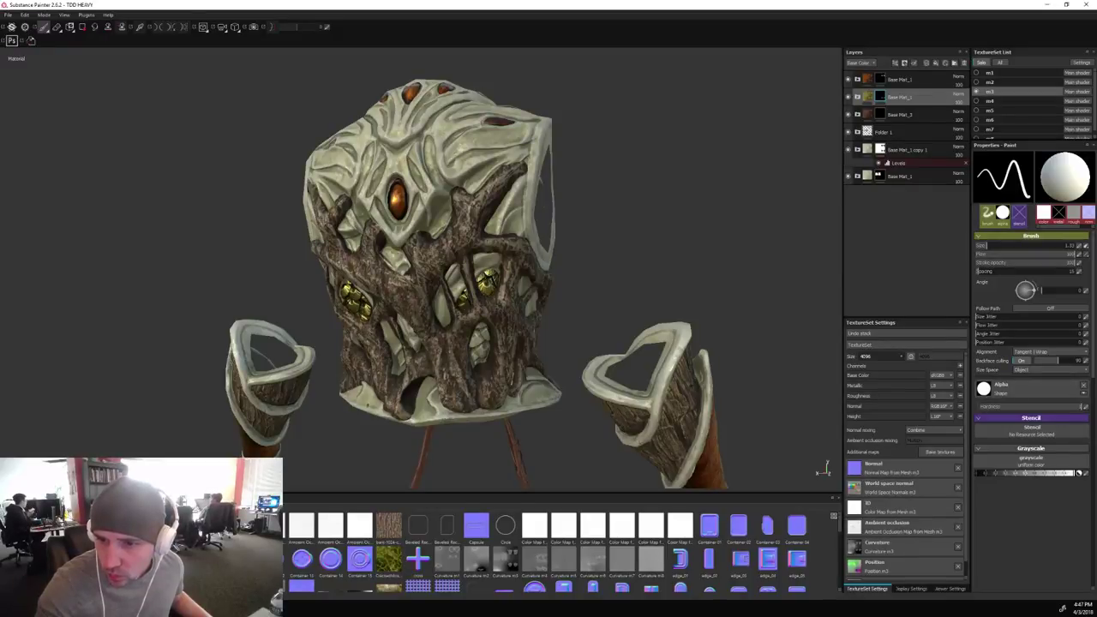
alt+drag(483, 331, 657, 214)
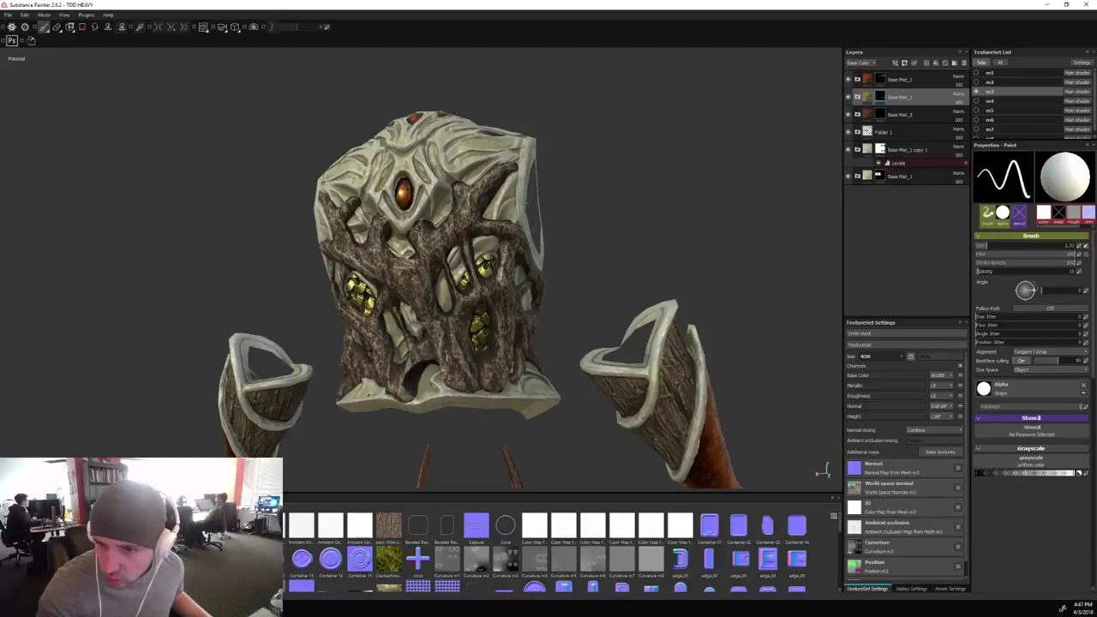
alt+drag(486, 328, 464, 343)
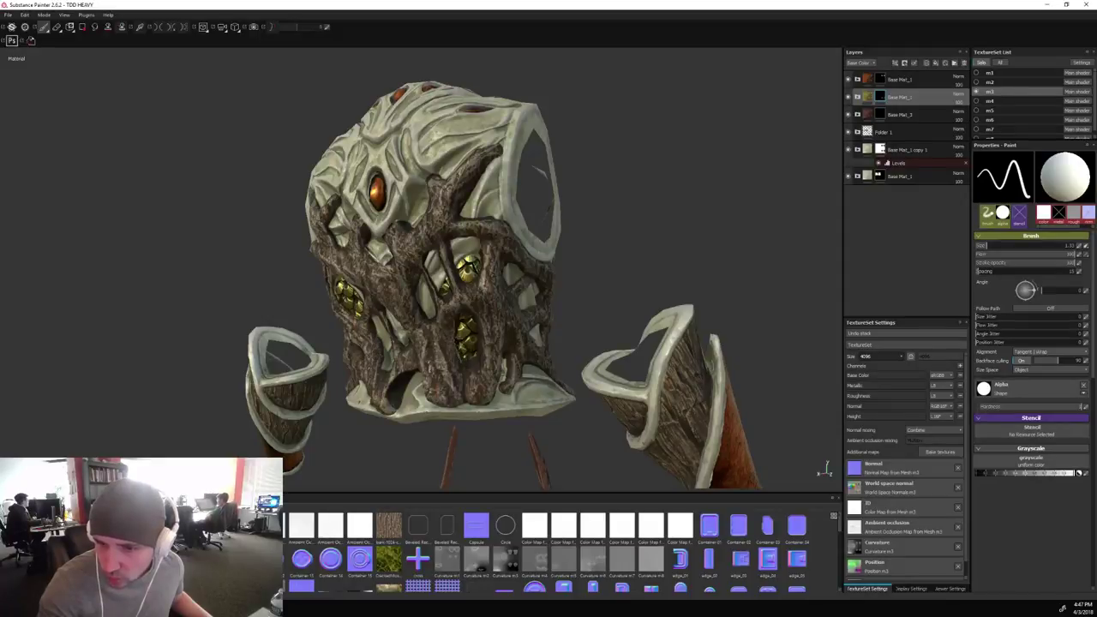
alt+drag(496, 316, 556, 272)
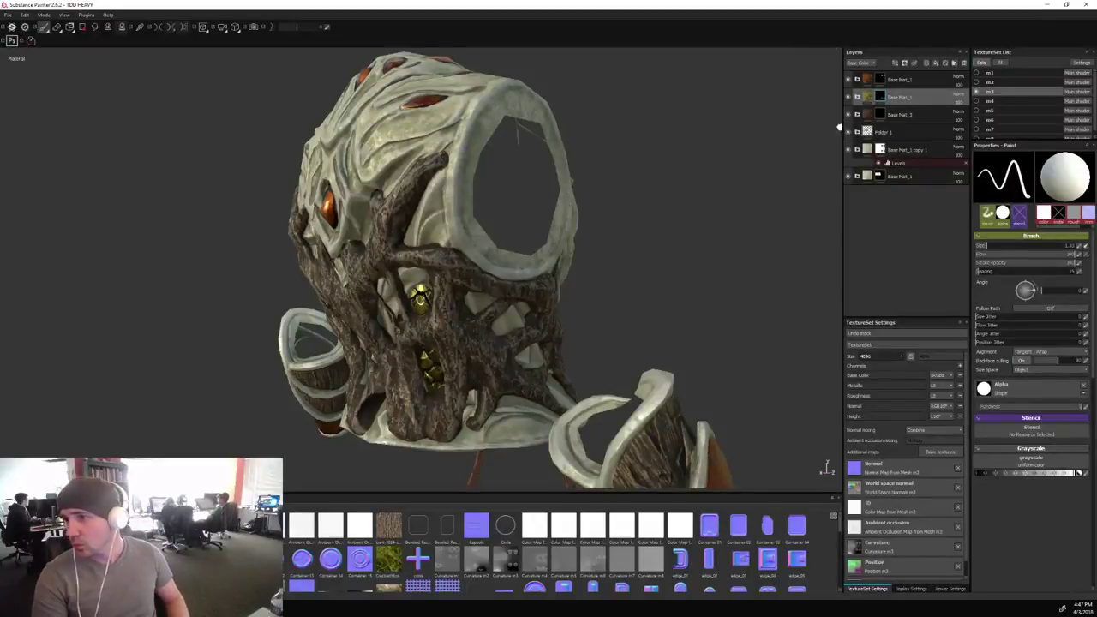
Touch up the bark folder's mask inside Folder 1 with a smaller brush around the scale-filled gaps on the chest piece's back.
click(858, 132)
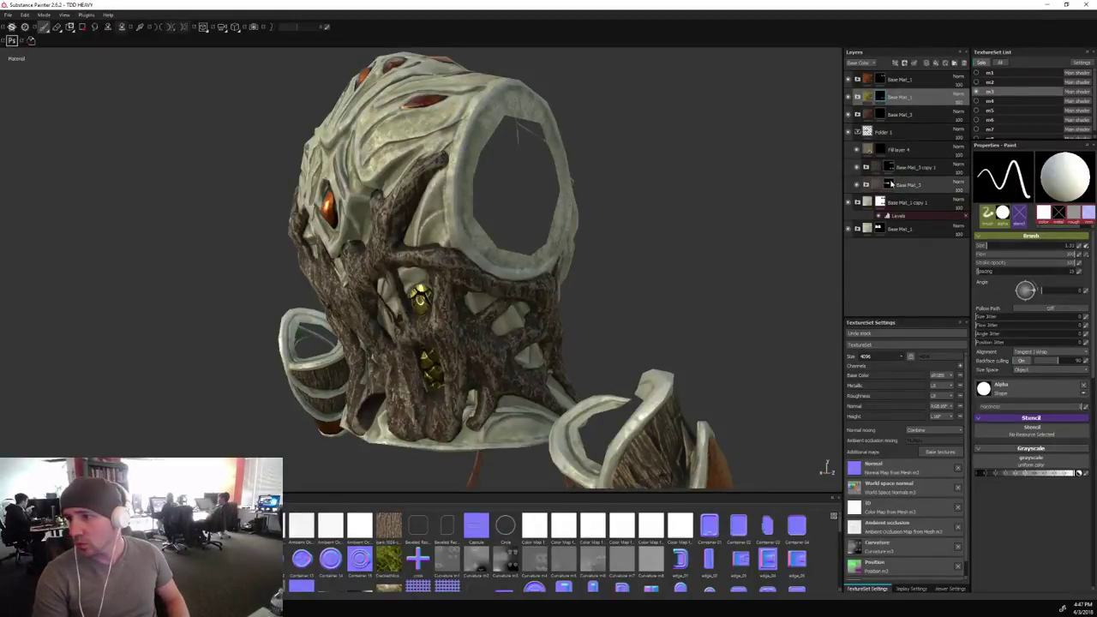
click(892, 184)
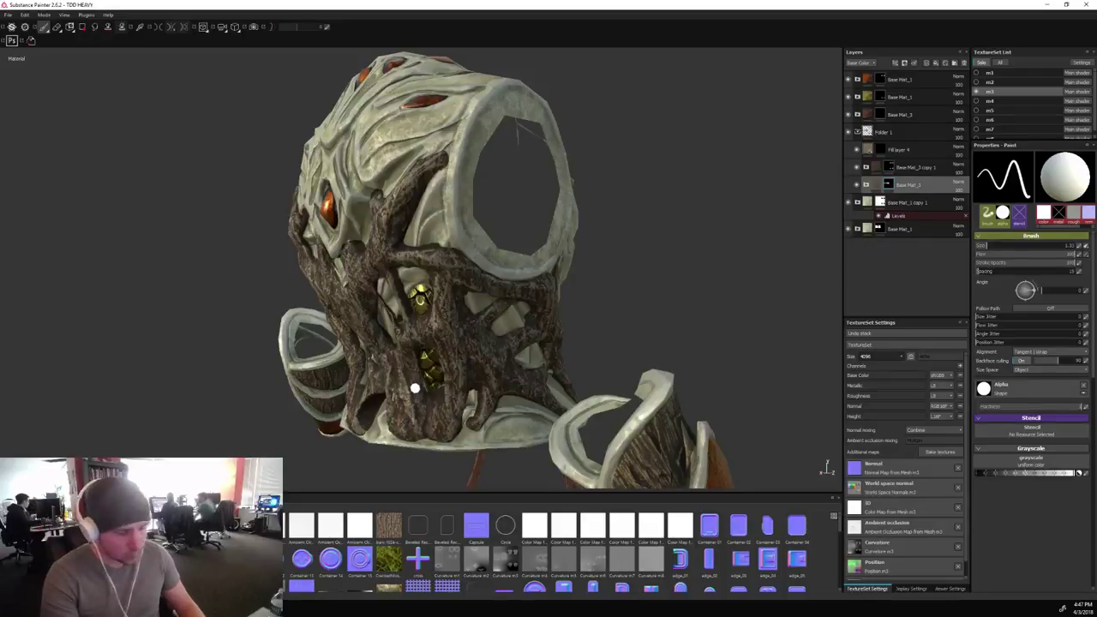
key(bracketleft)
key(bracketleft)
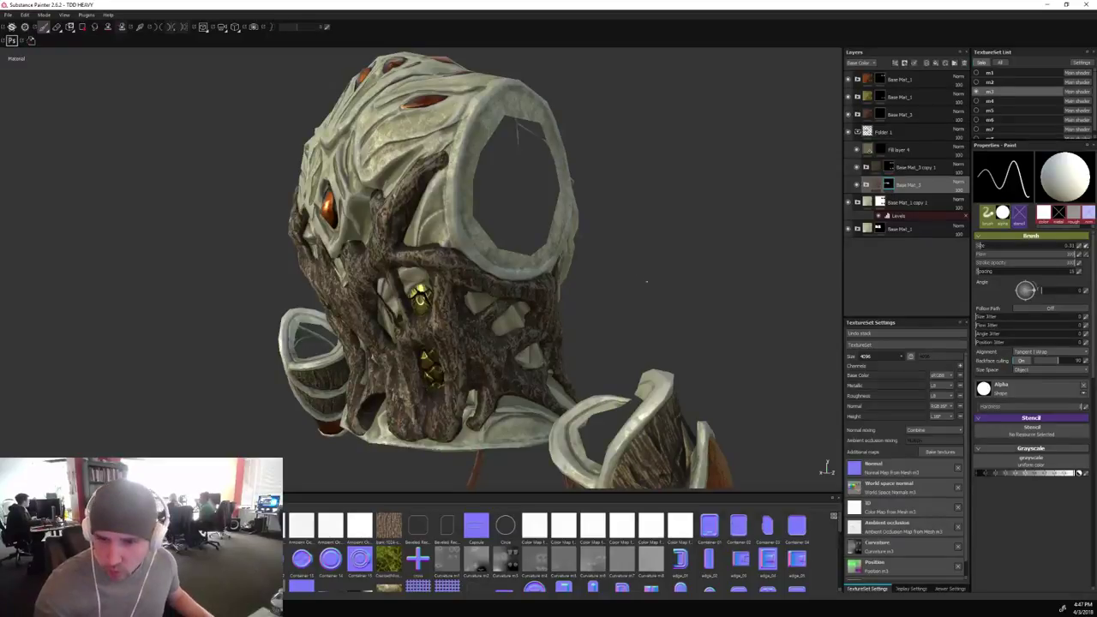
alt+drag(651, 283, 838, 272)
alt+drag(580, 264, 578, 288)
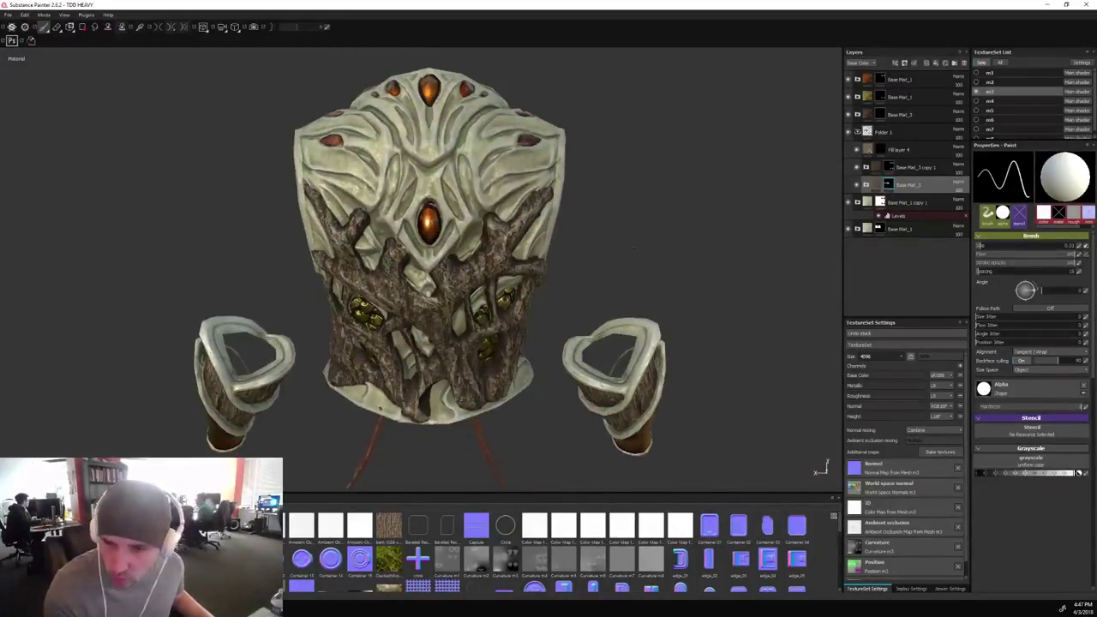
alt+drag(635, 249, 641, 190)
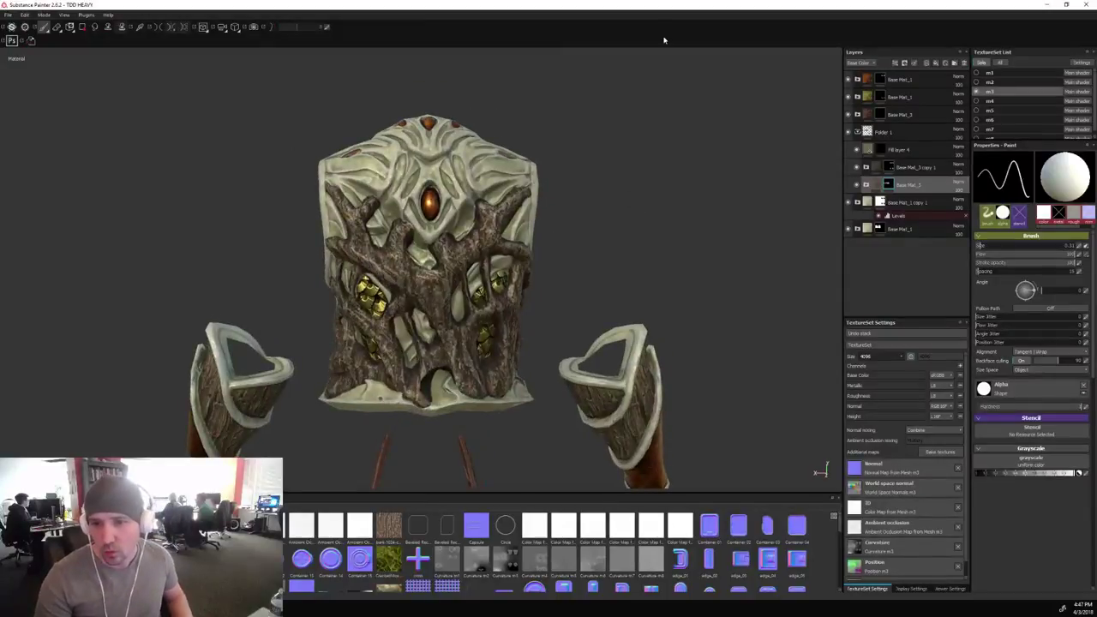
Inspect the bark, bone and orange metal on the chest piece and bracers from the side and front.
alt+drag(635, 231, 509, 223)
alt+right_drag(435, 256, 436, 244)
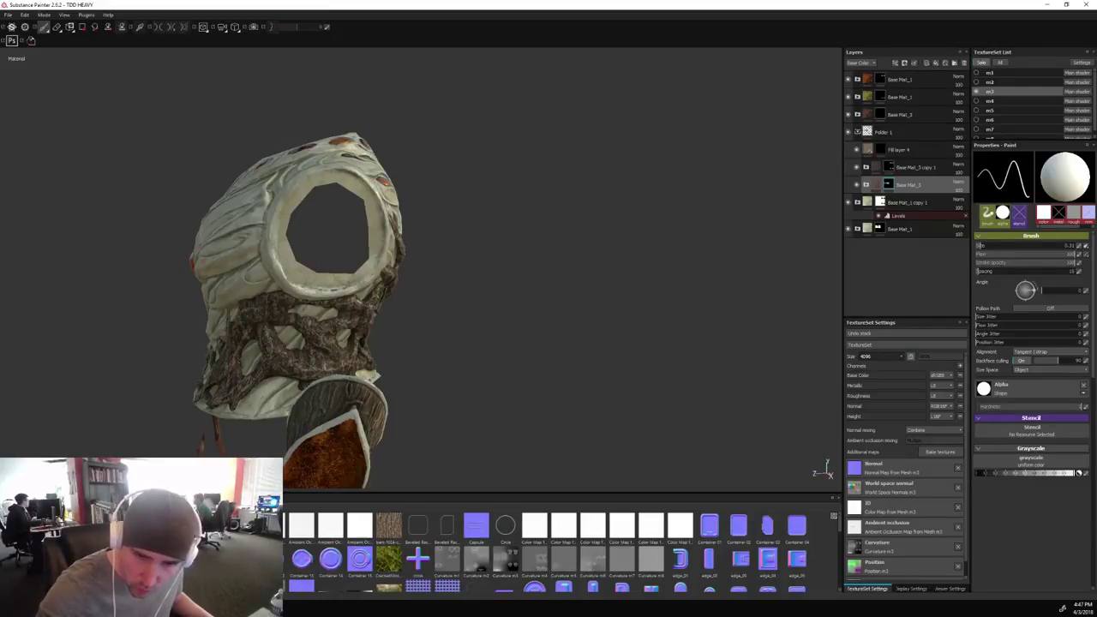
alt+drag(523, 302, 841, 266)
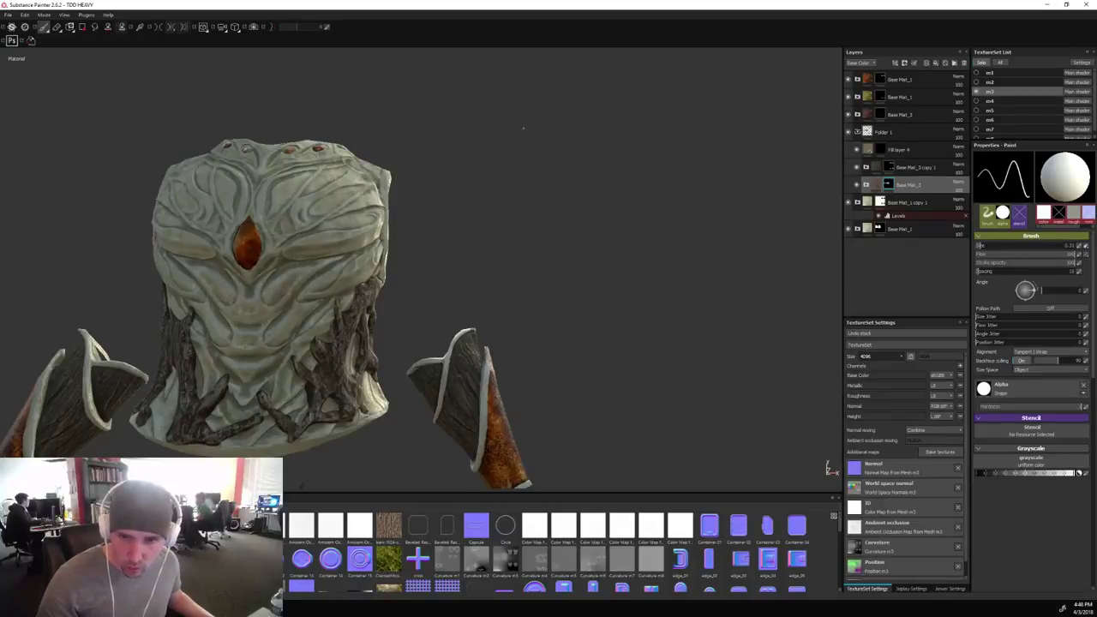
scroll(627, 234, down, 3)
alt+drag(628, 234, 488, 262)
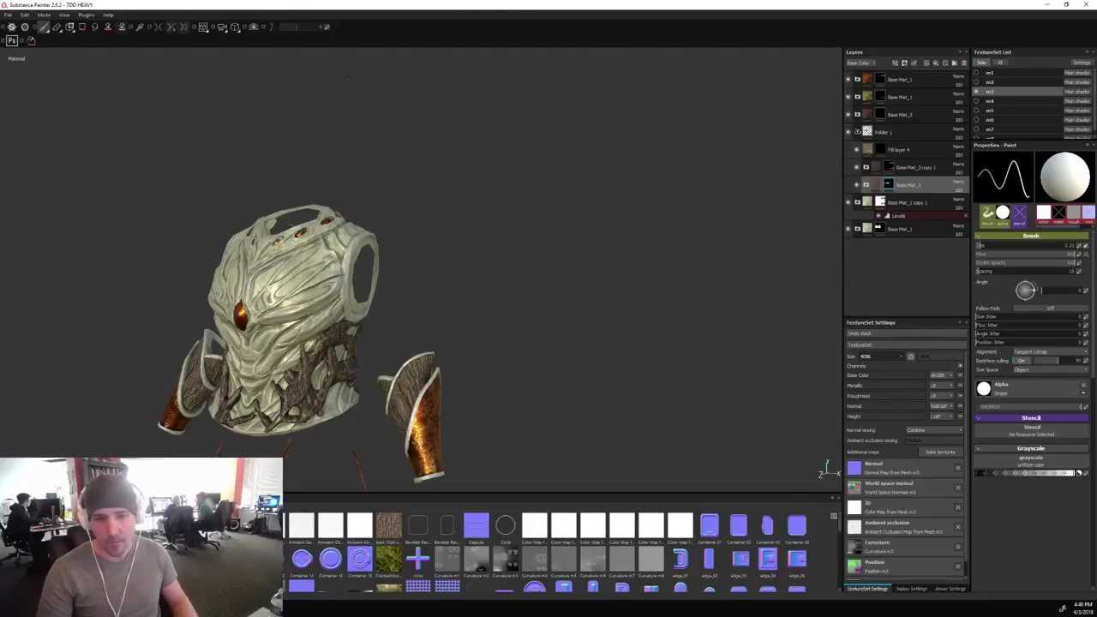
alt+drag(579, 265, 676, 244)
alt+middle_drag(515, 273, 612, 178)
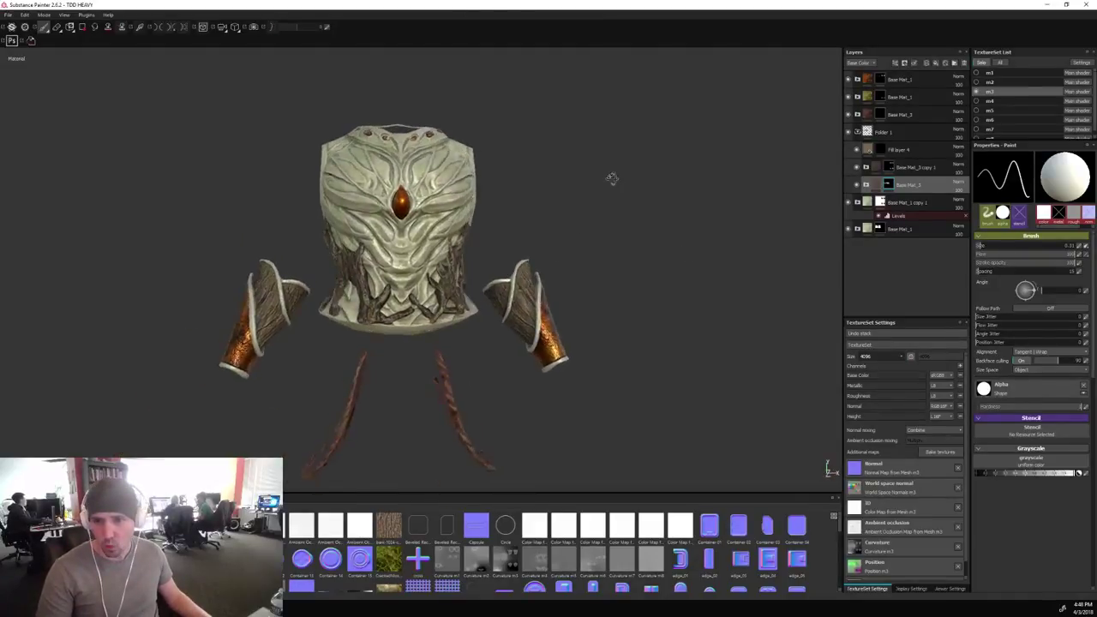
alt+drag(612, 178, 612, 171)
alt+middle_drag(612, 171, 645, 220)
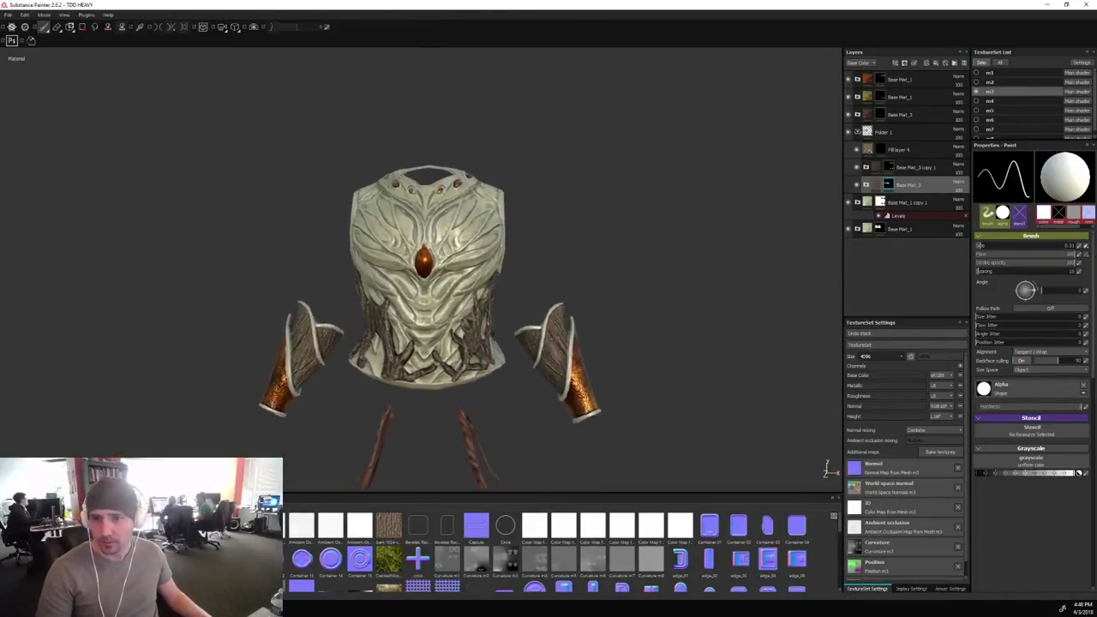
Turn symmetry back on, collapse Folder 1, and add a new fill layer at the top of the layer stack.
click(160, 27)
alt+drag(638, 325, 769, 288)
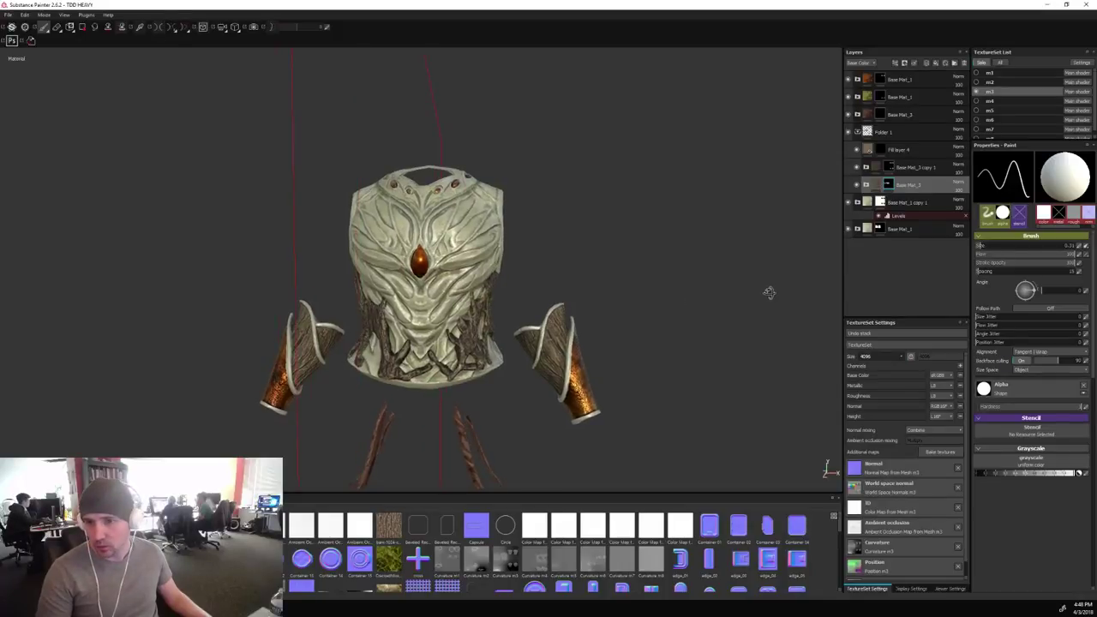
click(858, 132)
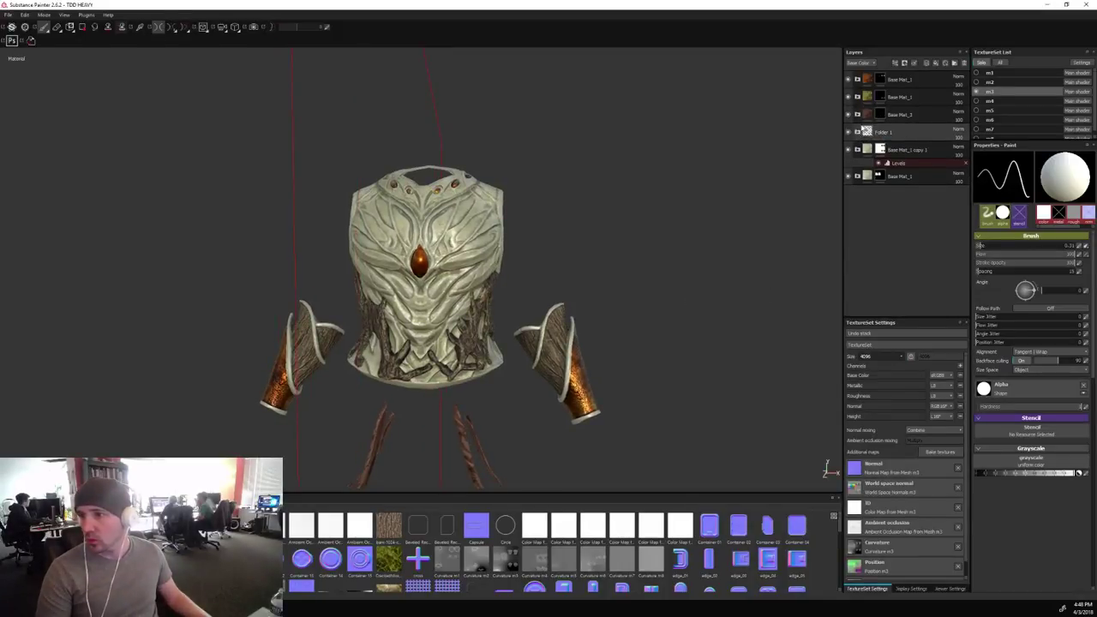
click(936, 64)
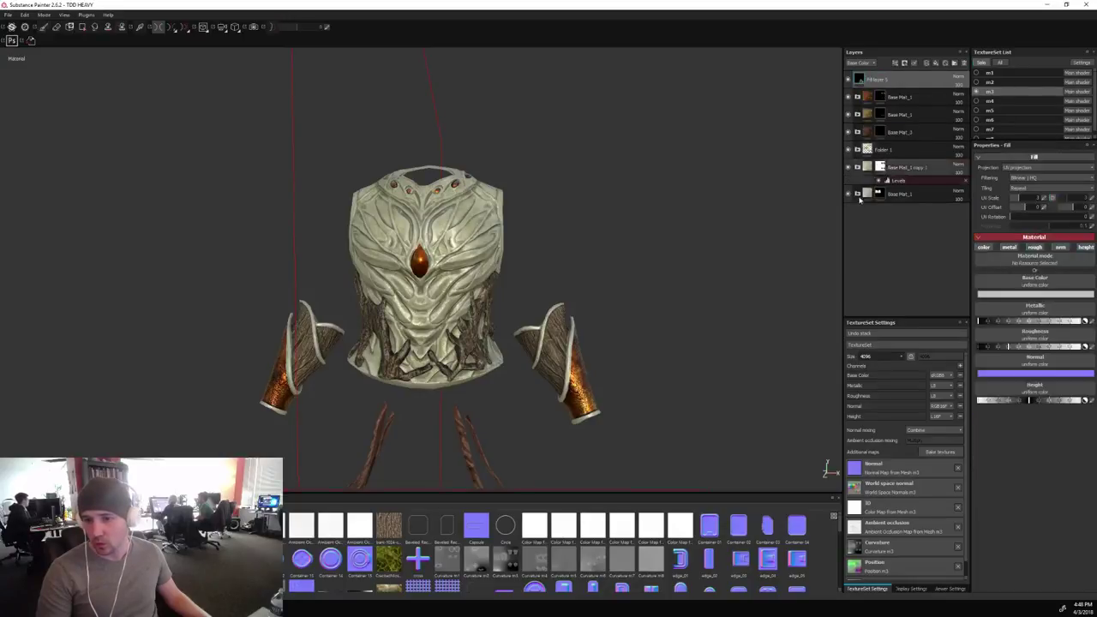
Limit the new top fill layer to the color channel only and add a black mask to it.
click(1017, 248)
click(1035, 248)
click(1060, 248)
click(1085, 247)
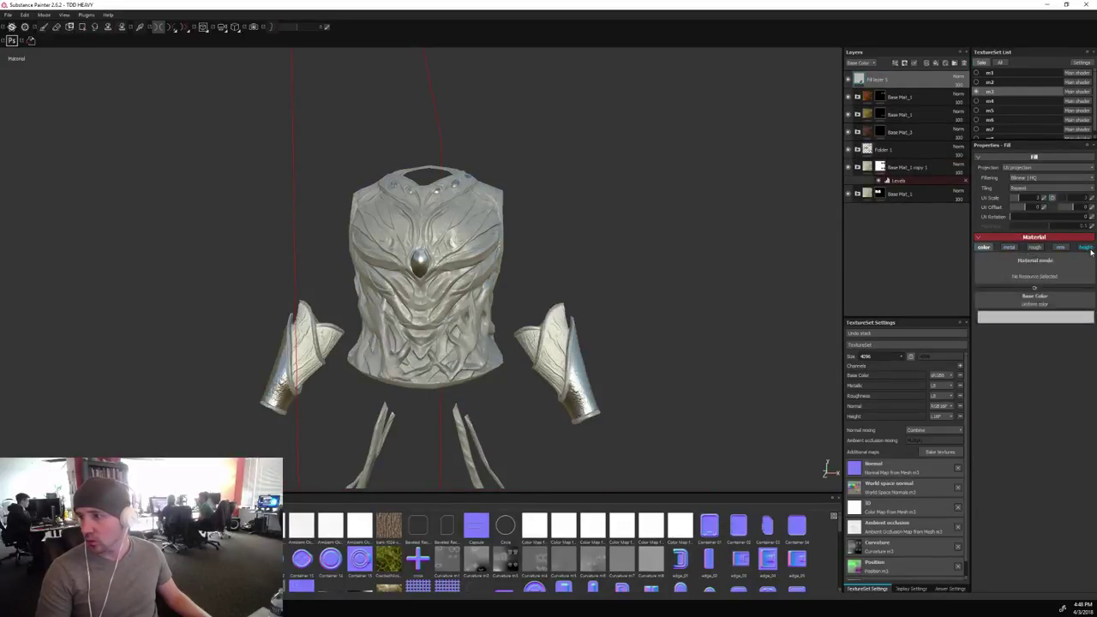
right_click(892, 82)
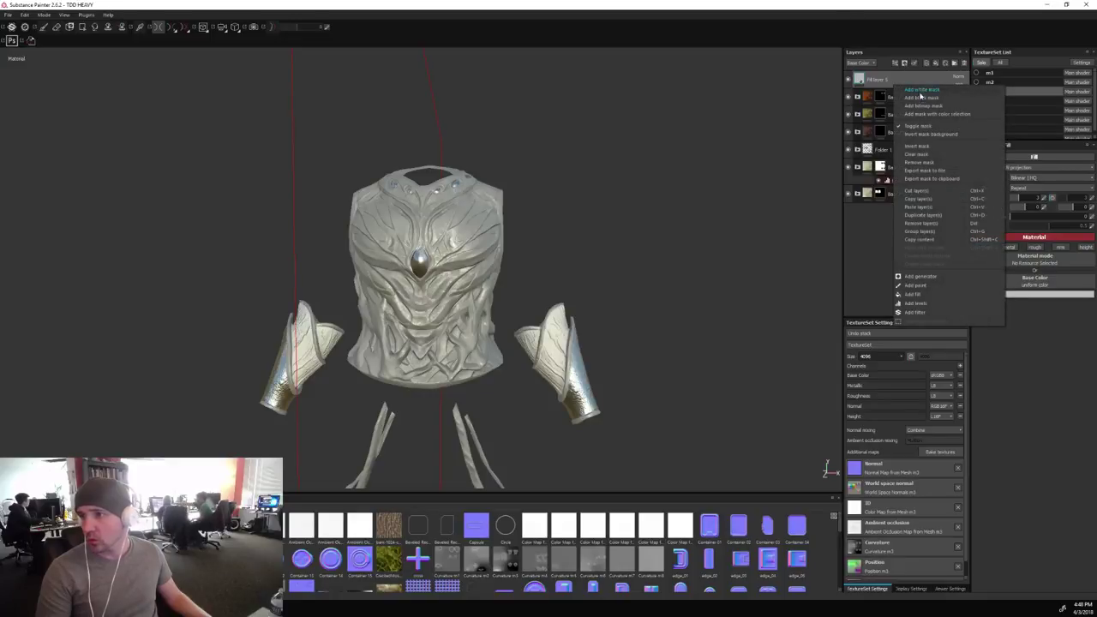
click(922, 100)
alt+drag(520, 252, 540, 230)
alt+drag(614, 215, 585, 214)
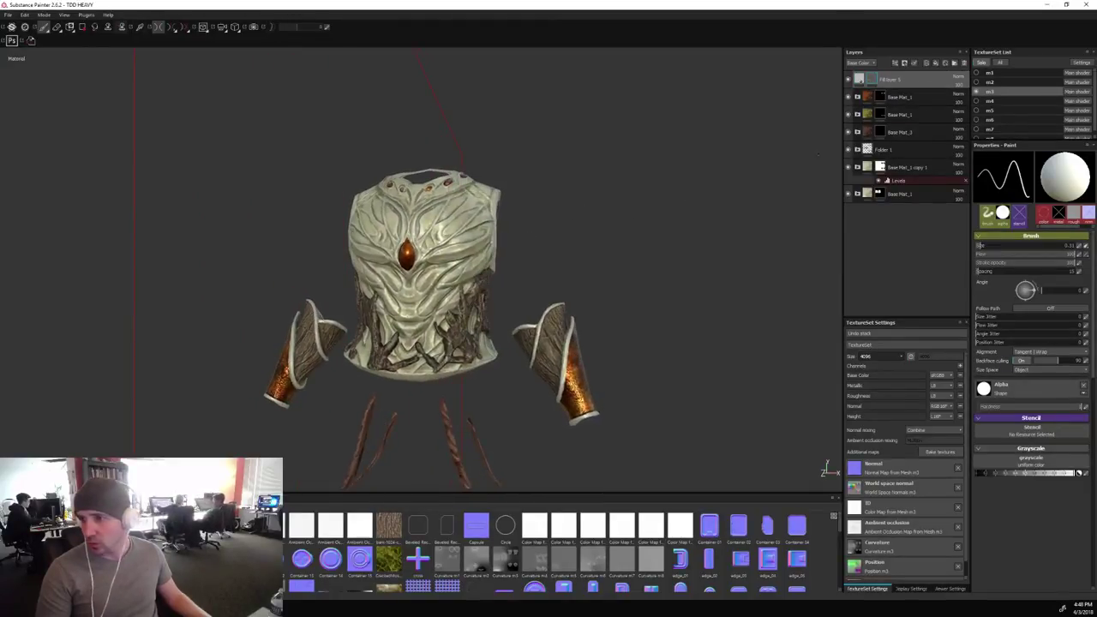
Darken the base color of Fill layer 1 in the bottom Base Mat_1 folder to a value of about 0.136.
click(858, 195)
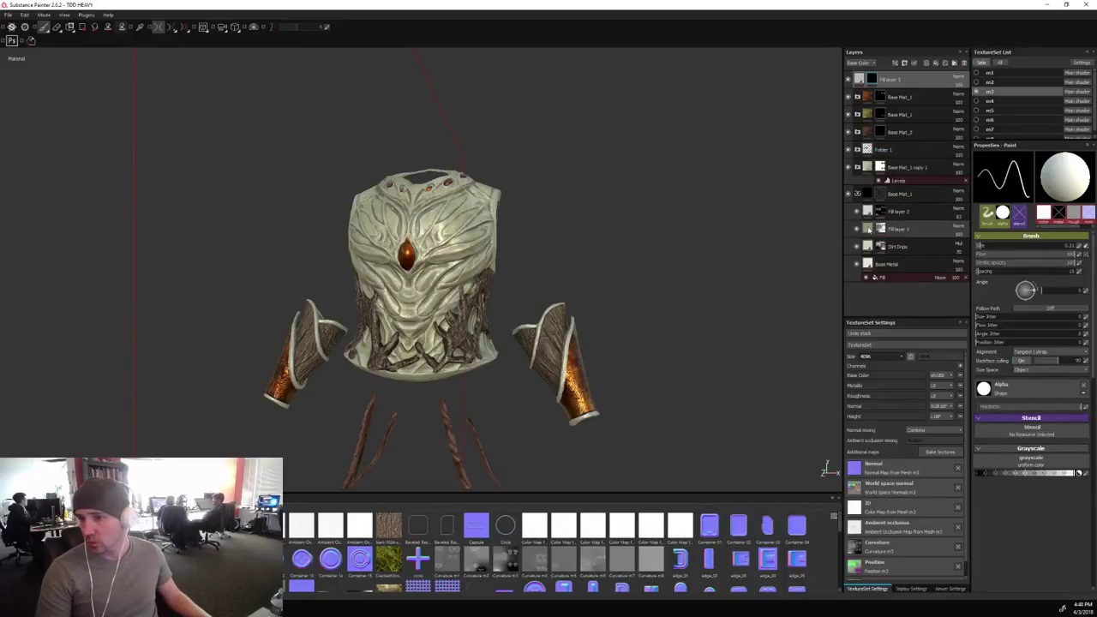
click(868, 229)
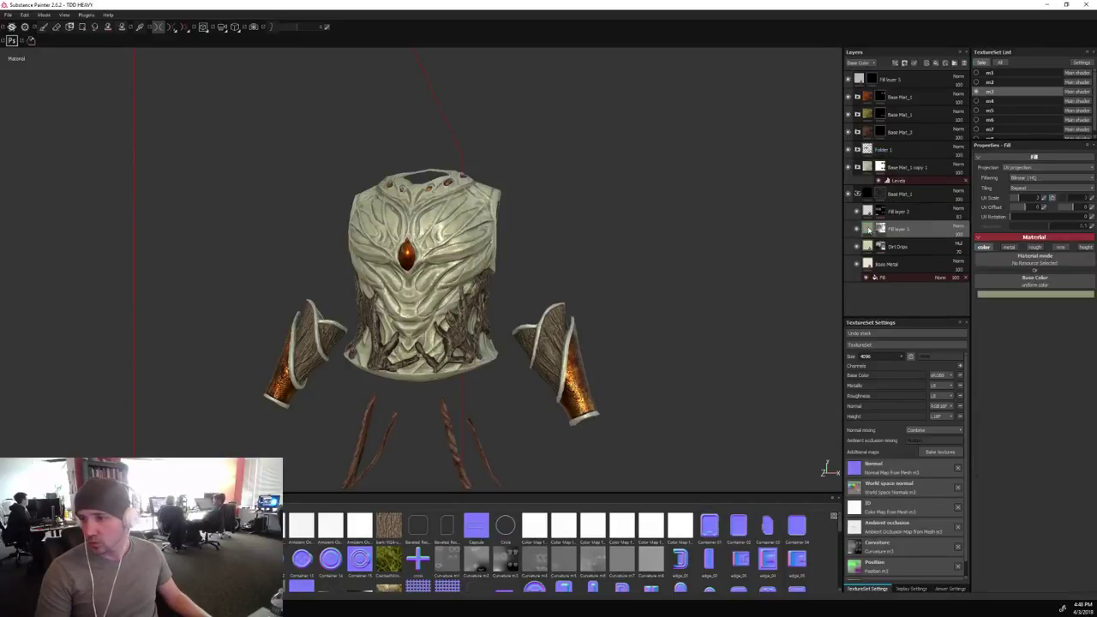
click(1029, 296)
drag(1077, 303, 1077, 307)
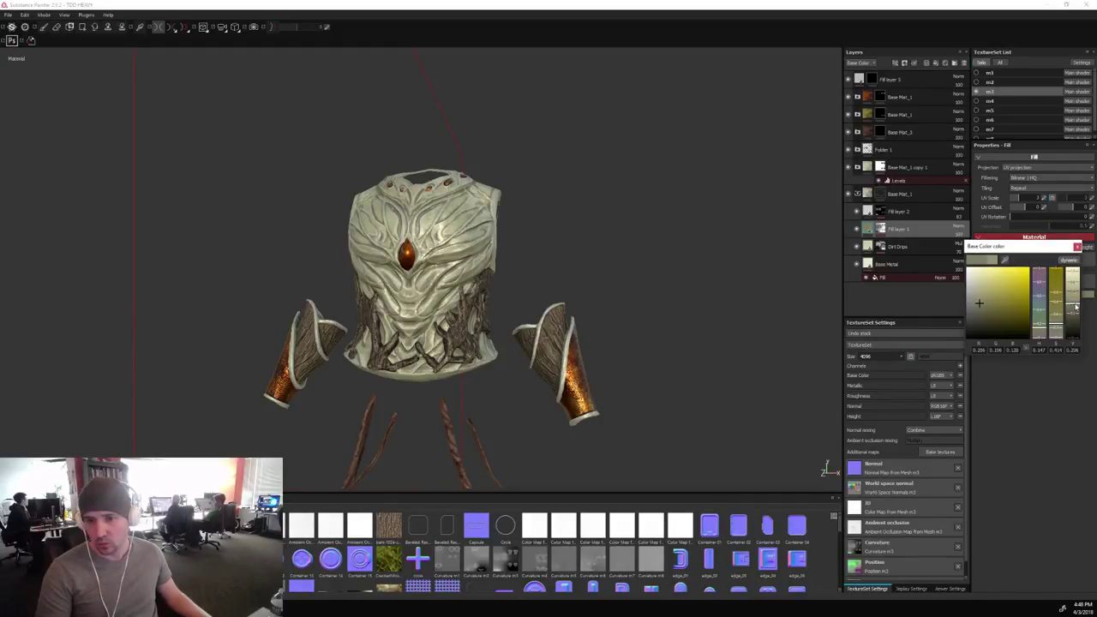
drag(1077, 307, 1077, 313)
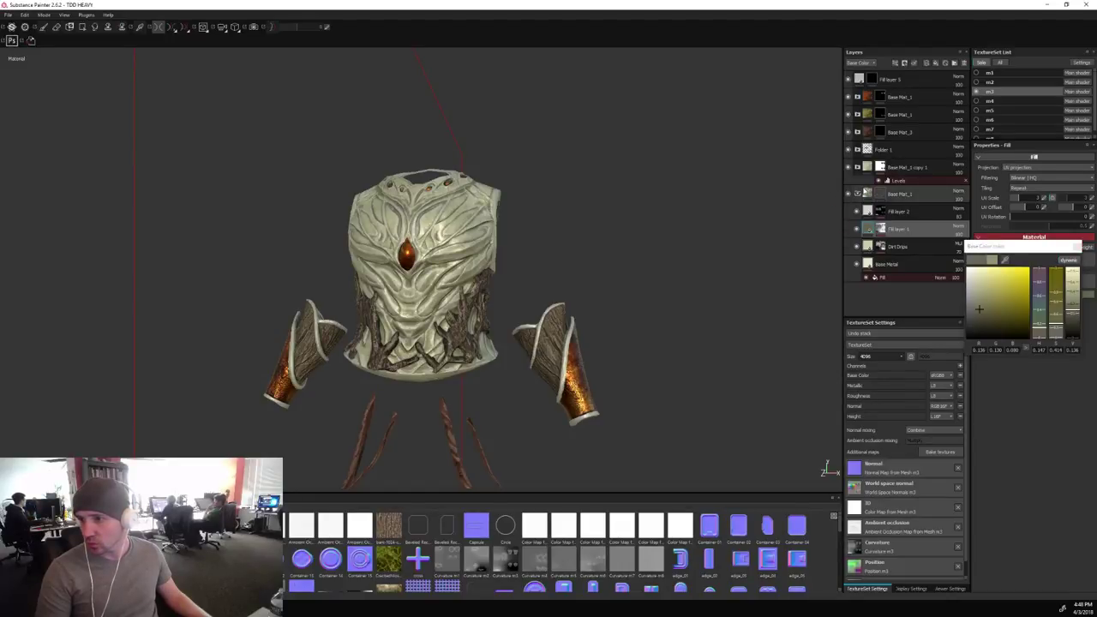
click(858, 194)
Darken the base color of Fill layer 1 in the Base Mat_1 copy 1 folder to a value of about 0.184.
click(858, 166)
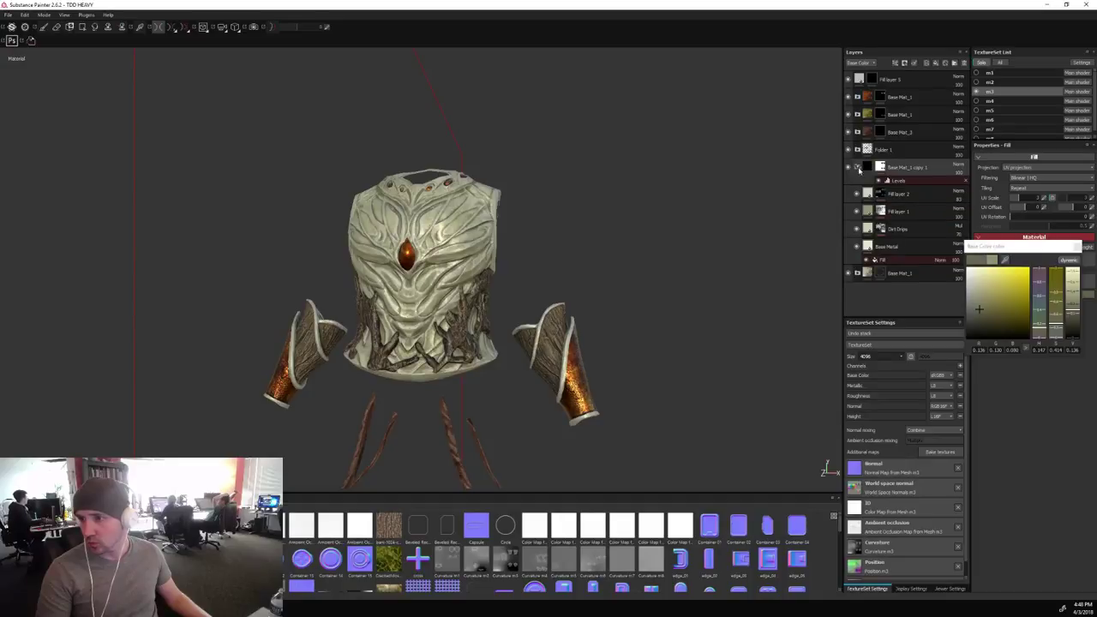
click(884, 211)
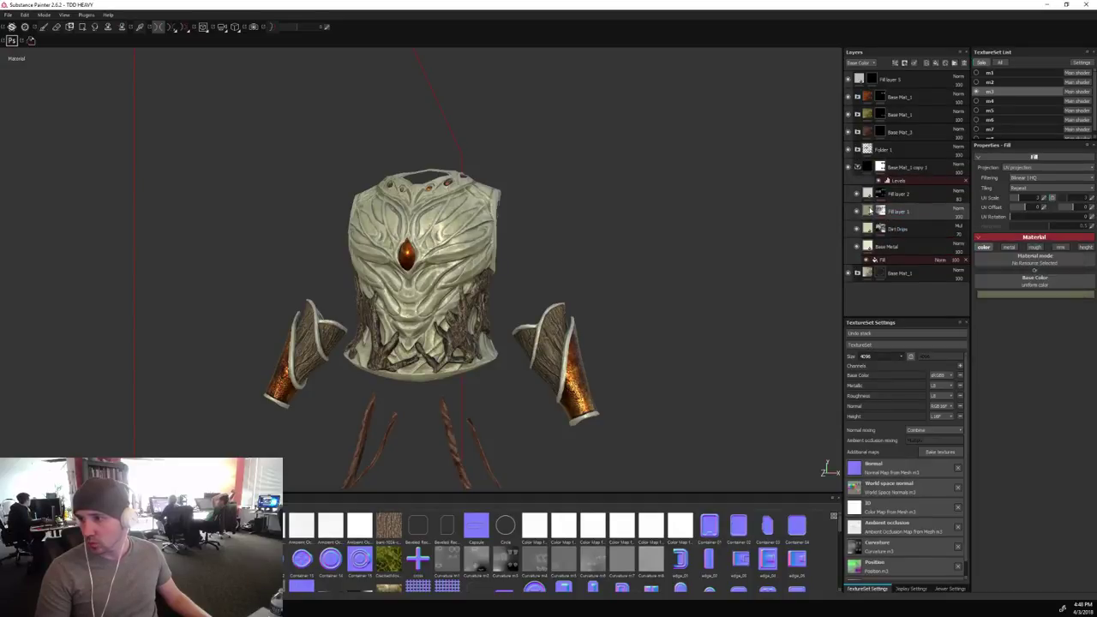
click(1053, 295)
drag(1071, 302, 1075, 307)
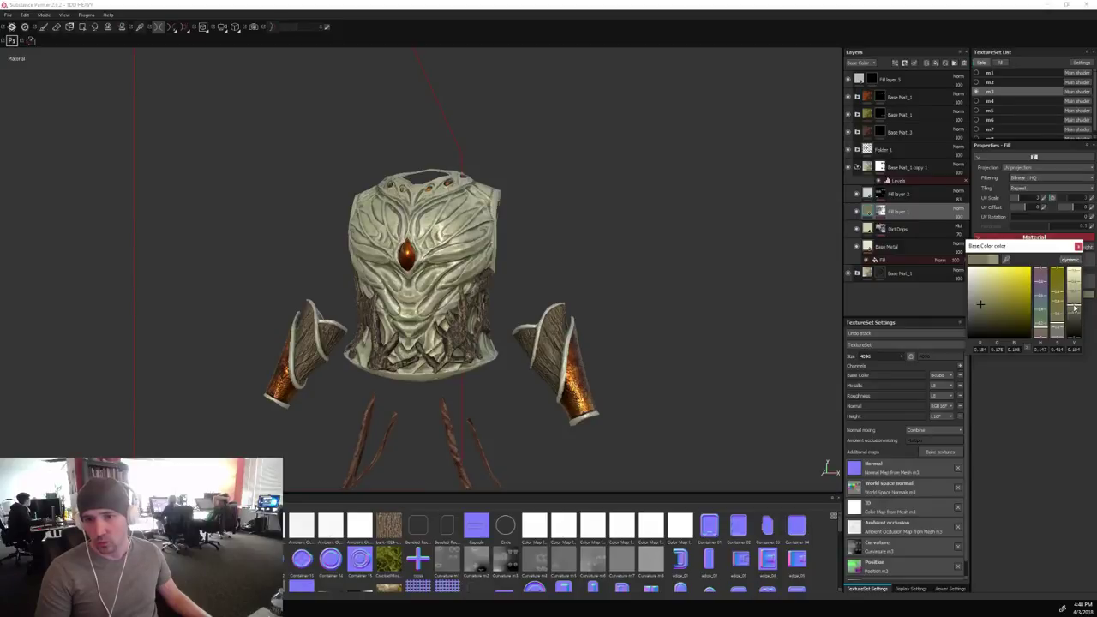
alt+right_drag(660, 238, 674, 275)
alt+middle_drag(674, 274, 676, 234)
alt+drag(675, 233, 708, 275)
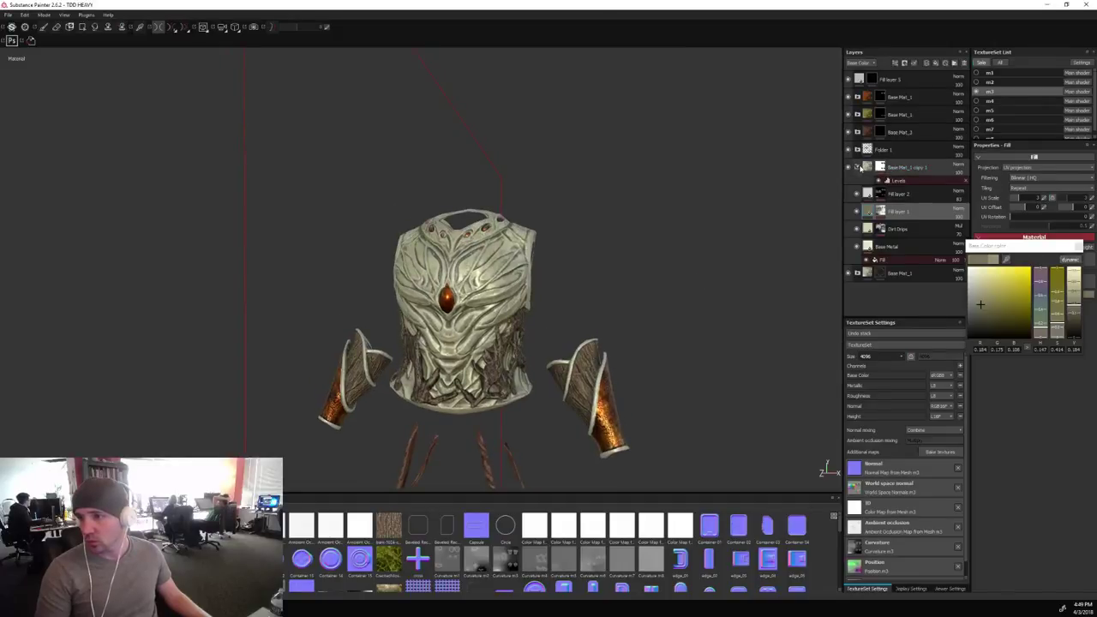
click(860, 167)
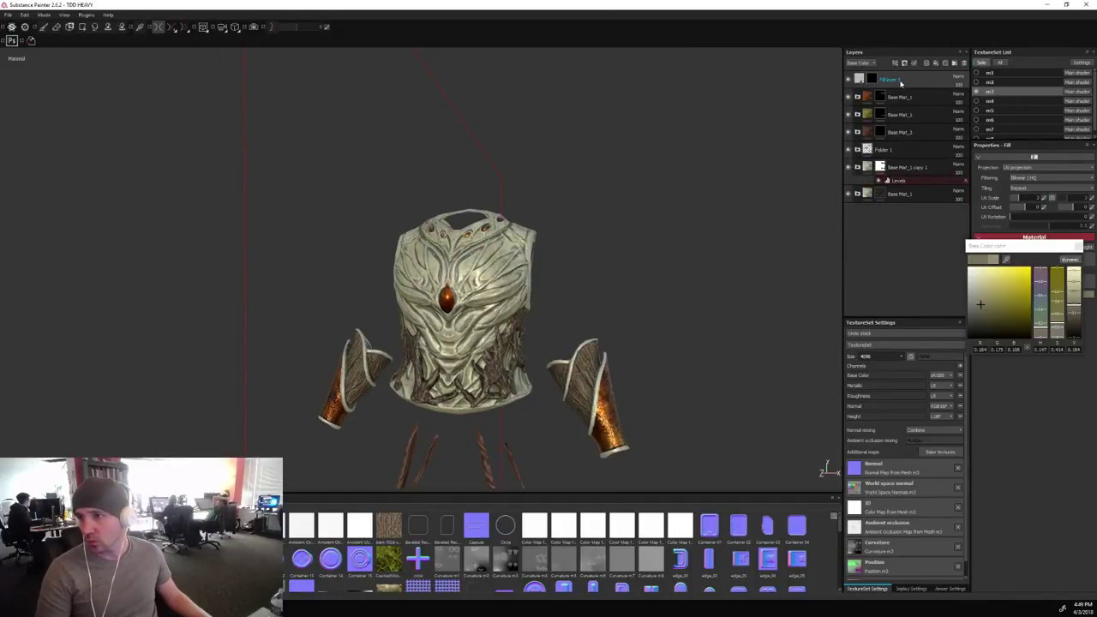
Set the top fill layer's base color to a muted pink, sampling the bone color and shifting its hue to 1.000.
key(1)
click(859, 79)
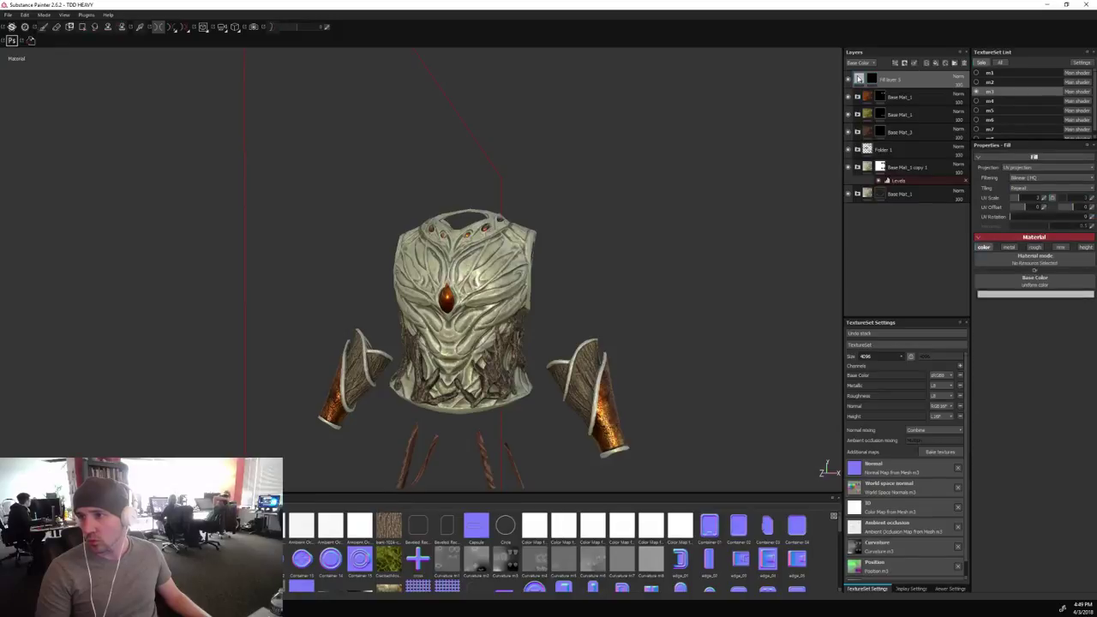
click(994, 293)
drag(973, 261, 491, 270)
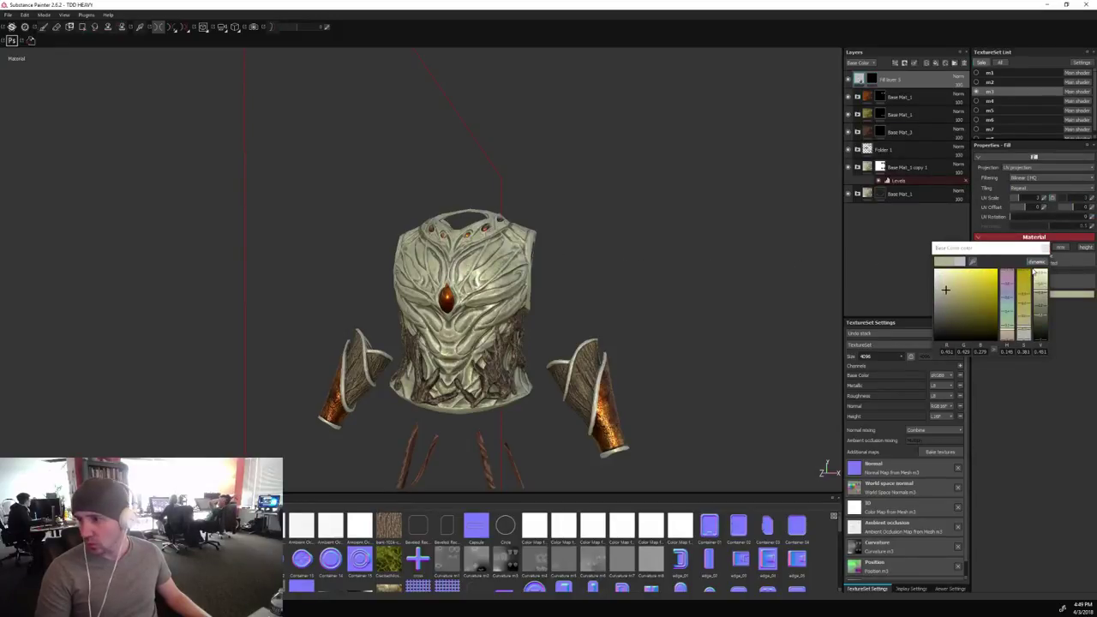
click(1032, 264)
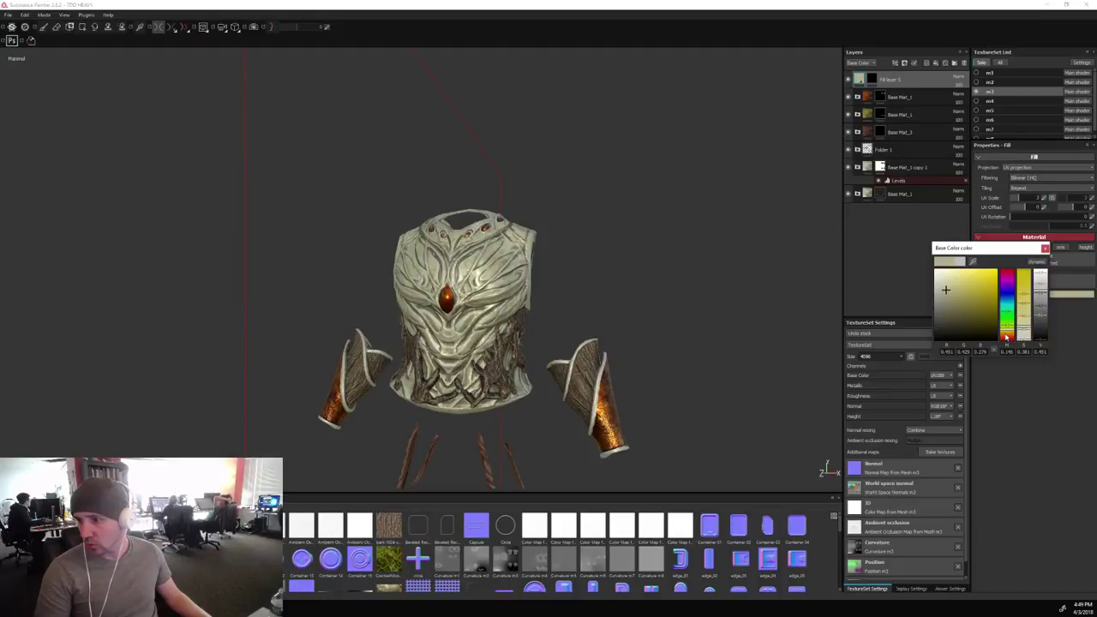
click(1006, 336)
click(1009, 275)
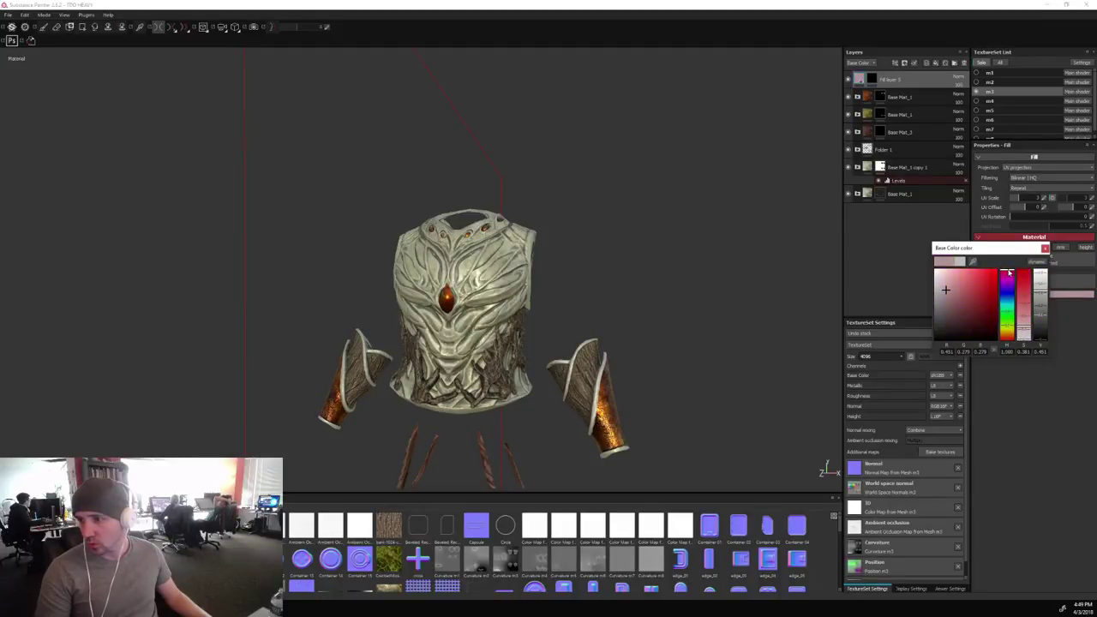
click(897, 263)
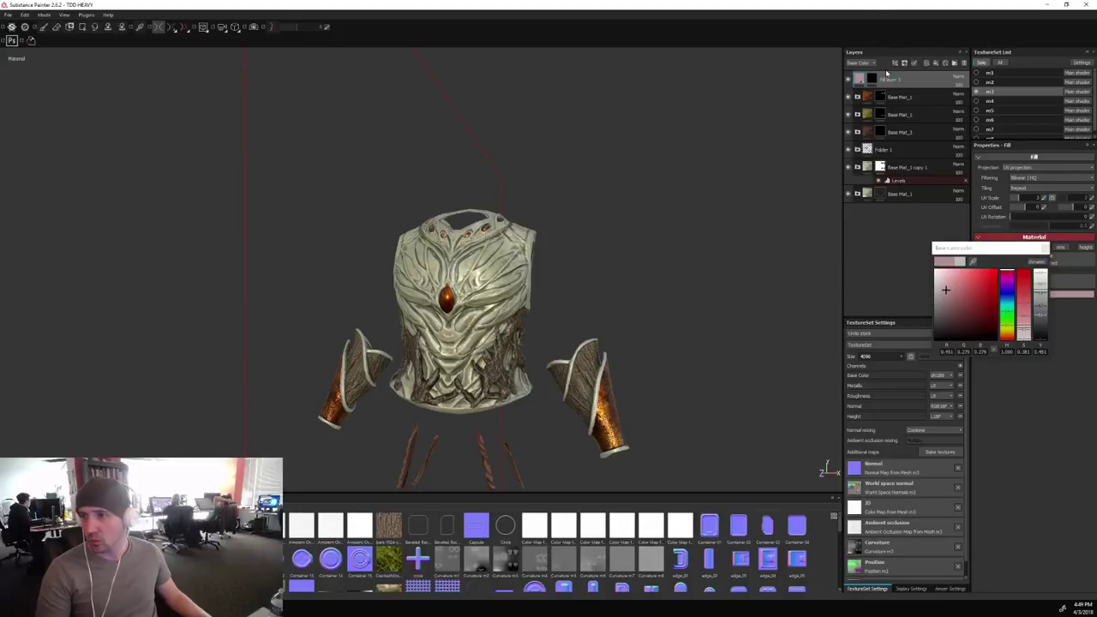
Paint a faint pink tint onto the chest piece's front in the top fill layer's mask using a reduced Dirt 1 brush.
click(872, 79)
scroll(625, 298, up, 2)
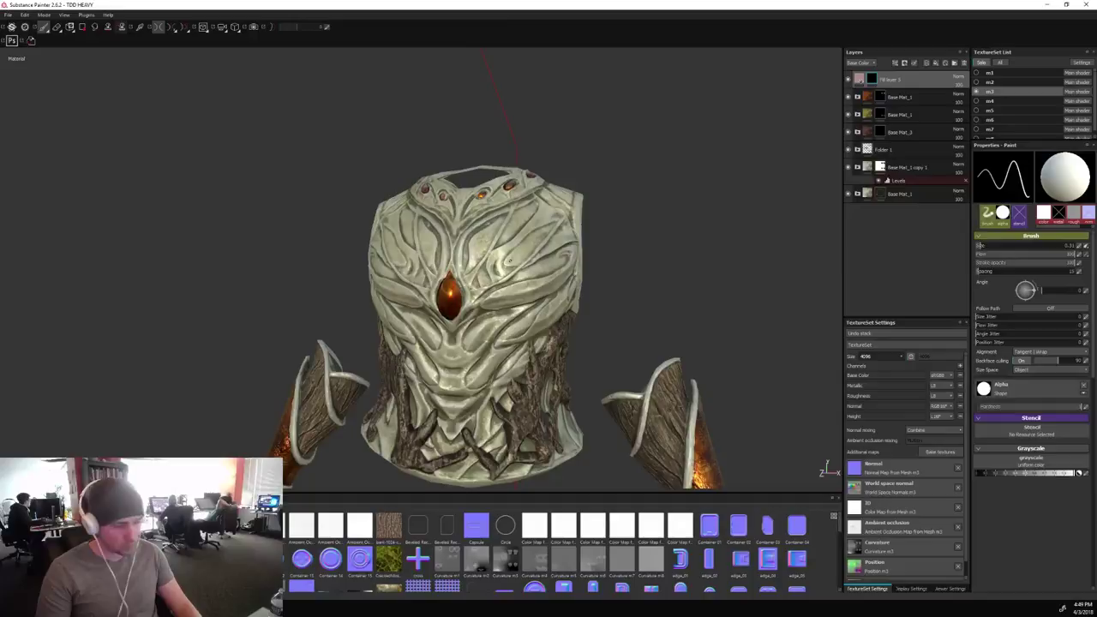
key(bracketright)
key(bracketright)
key(bracketright)
key(bracketright)
key(bracketright)
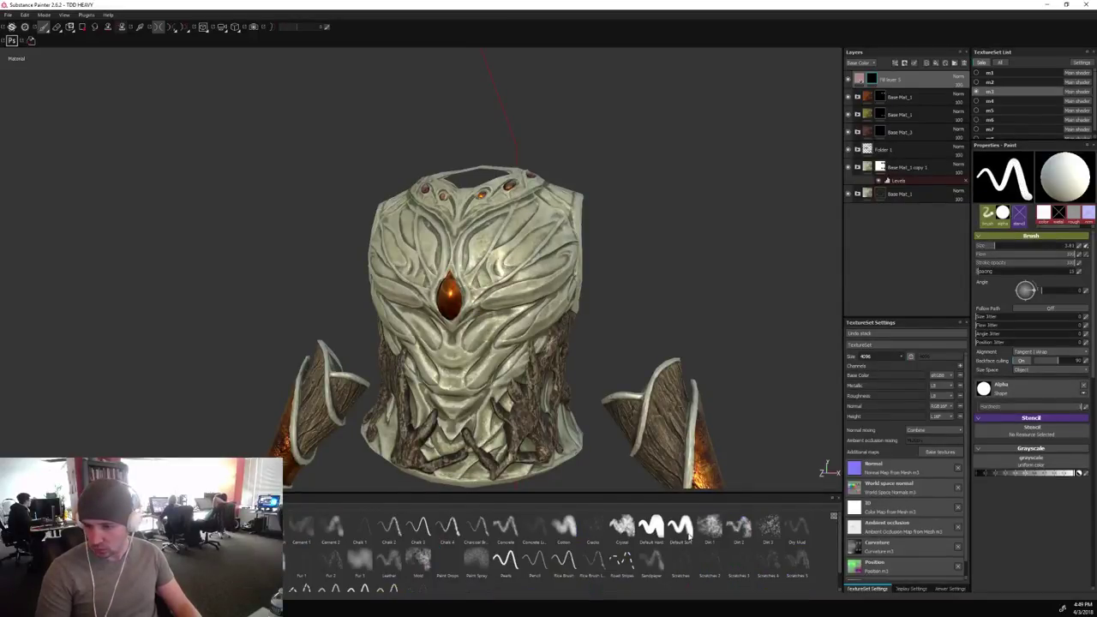
click(711, 529)
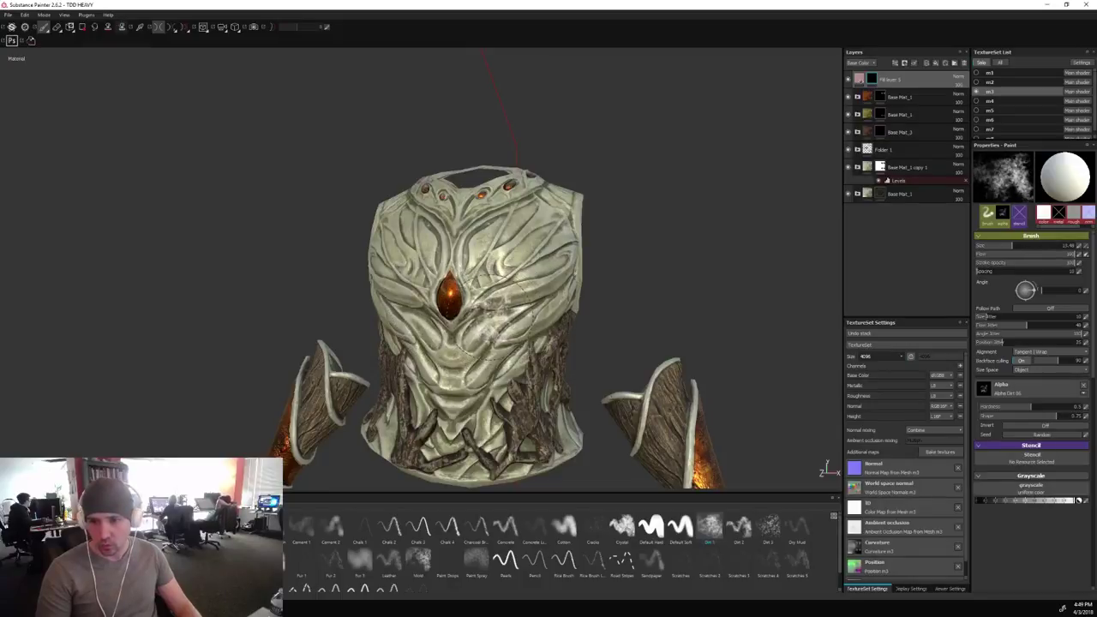
key(bracketleft)
key(bracketleft)
key(bracketleft)
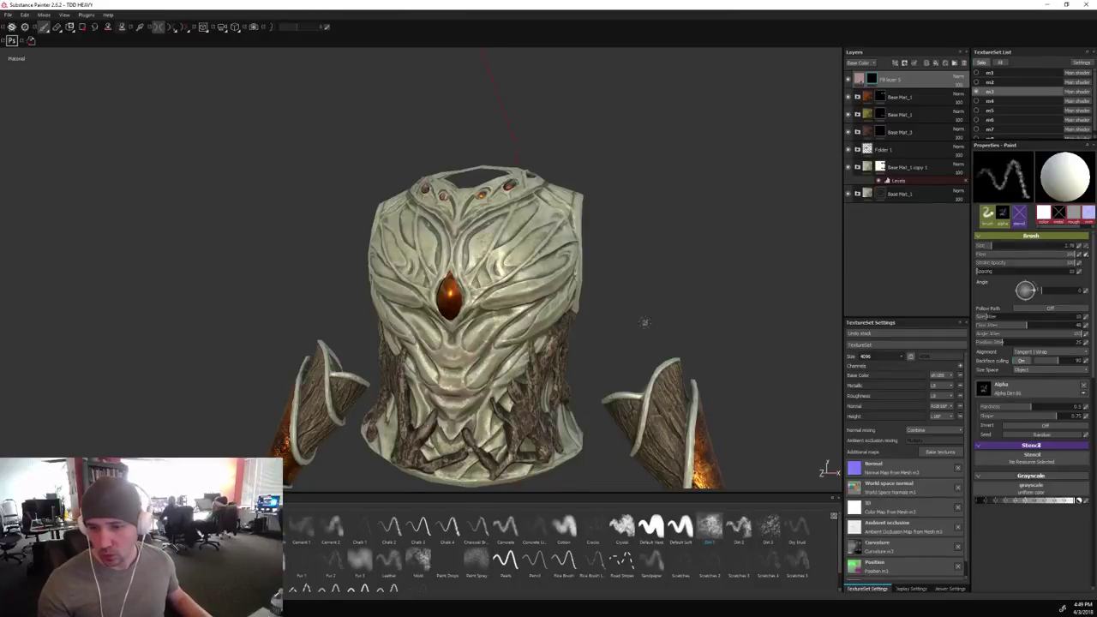
Extend the symmetrical pink tint over the bone ridges of the chest piece's upper front and lower edge.
alt+drag(646, 323, 612, 314)
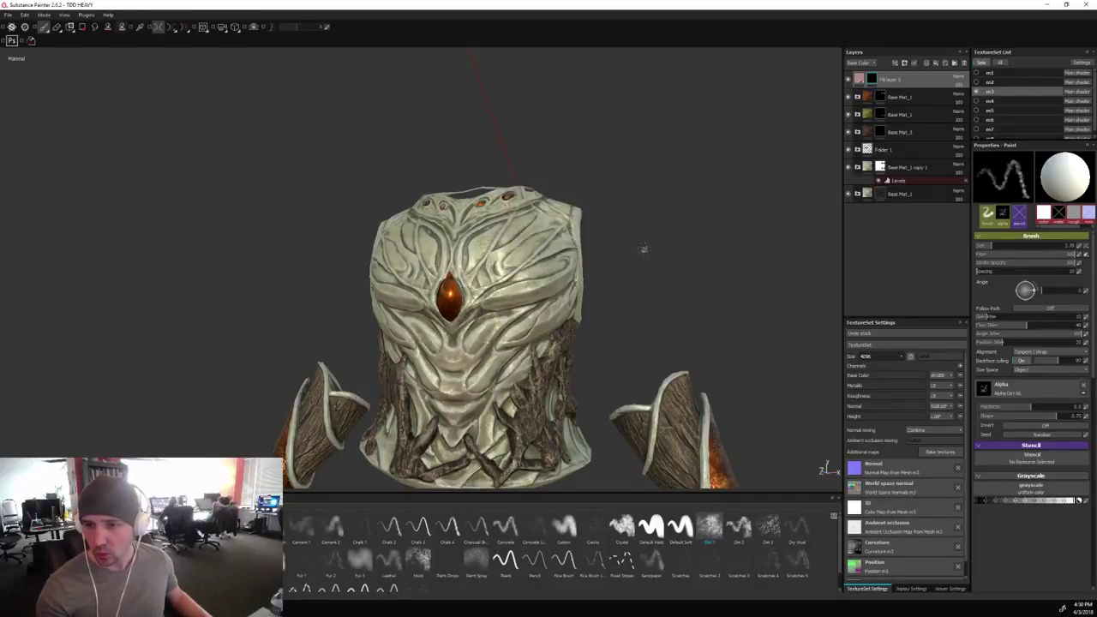
alt+drag(643, 249, 619, 264)
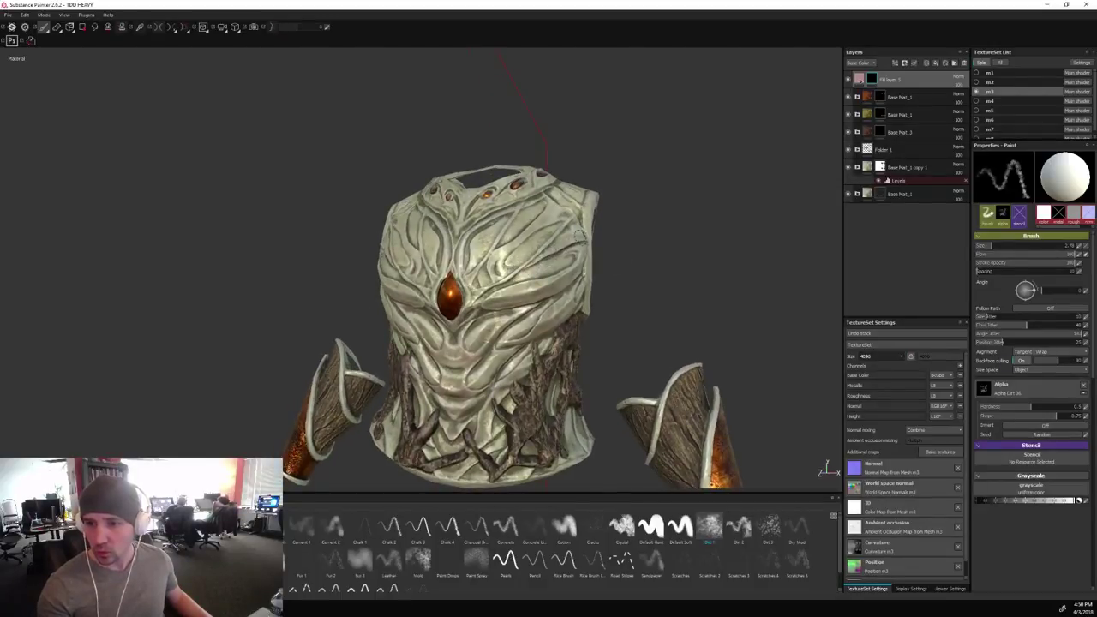
alt+drag(678, 313, 673, 293)
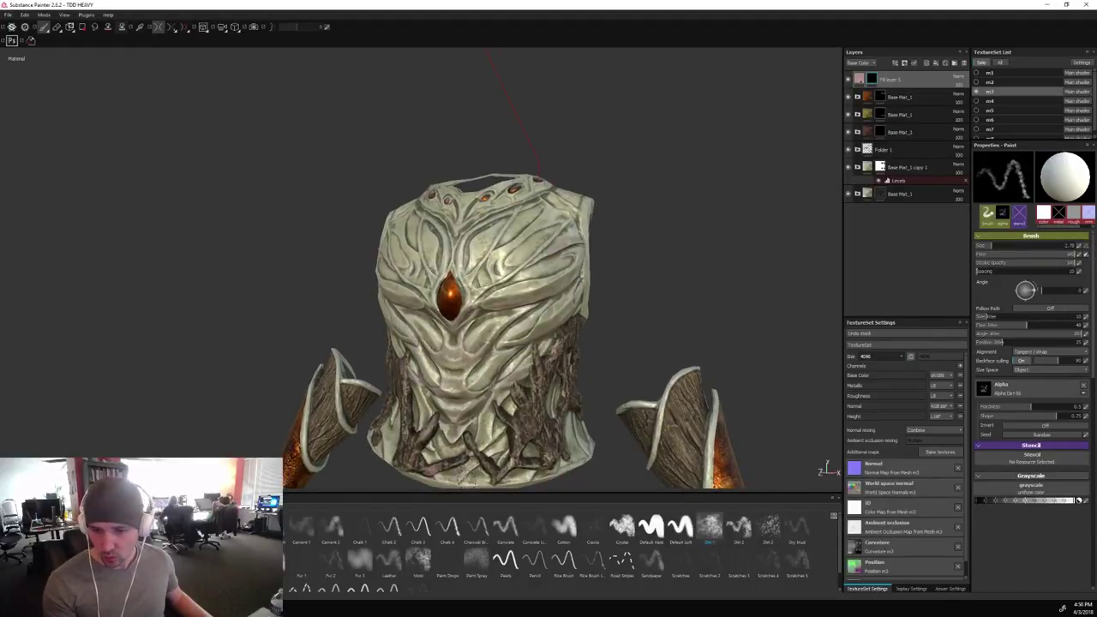
Turn symmetry off and paint finer pink touches on the chest piece's front with the brush size reduced to 1.6.
key(ctrl)
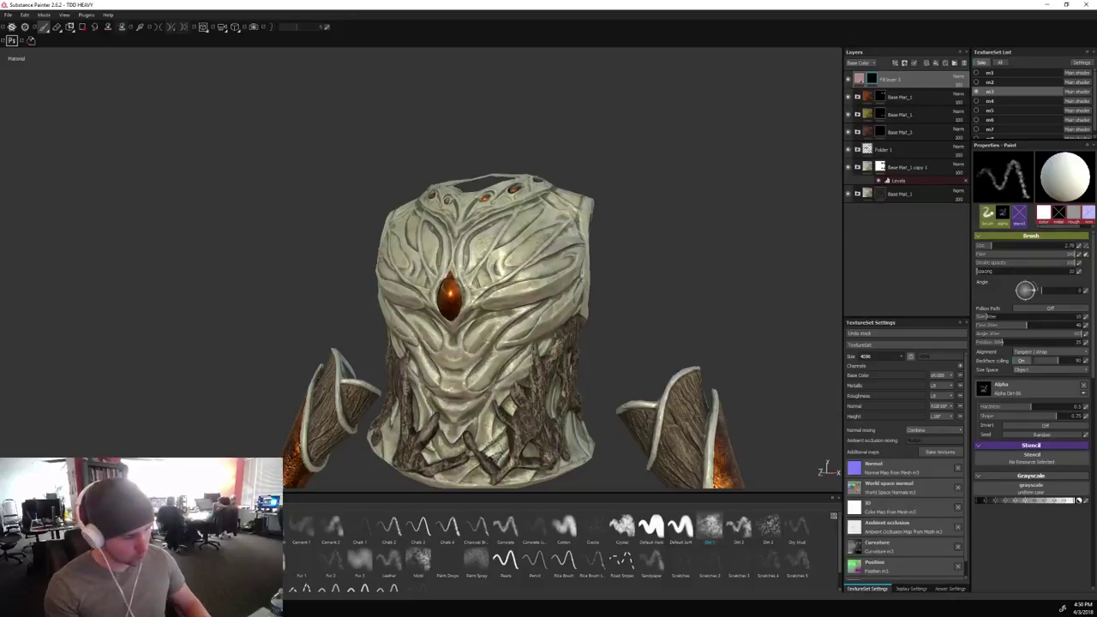
key(bracketleft)
key(bracketleft)
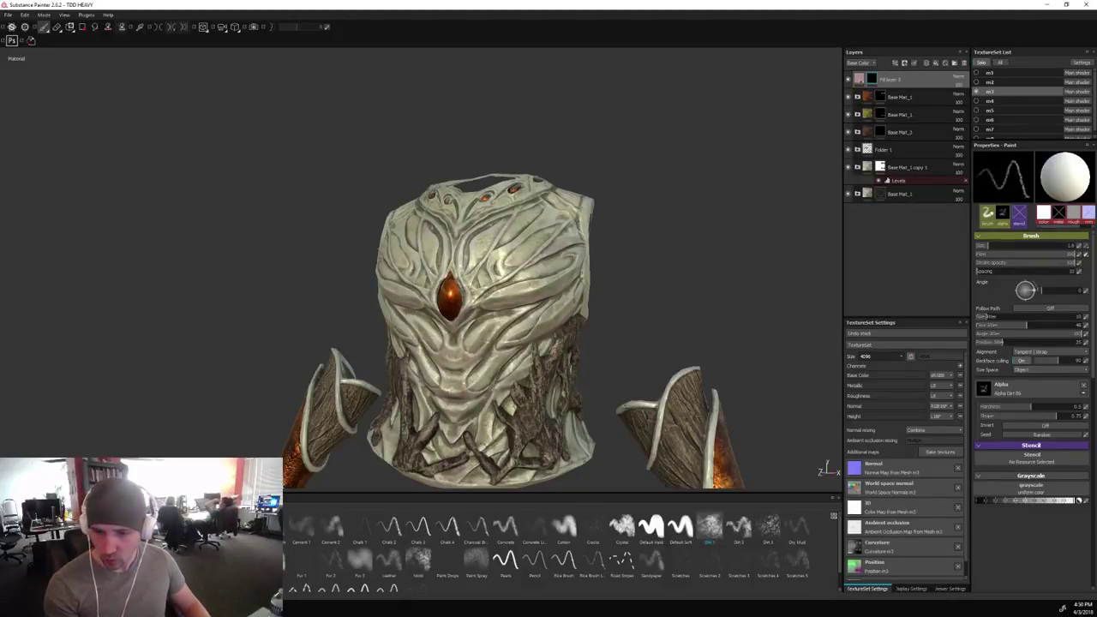
alt+drag(656, 311, 703, 297)
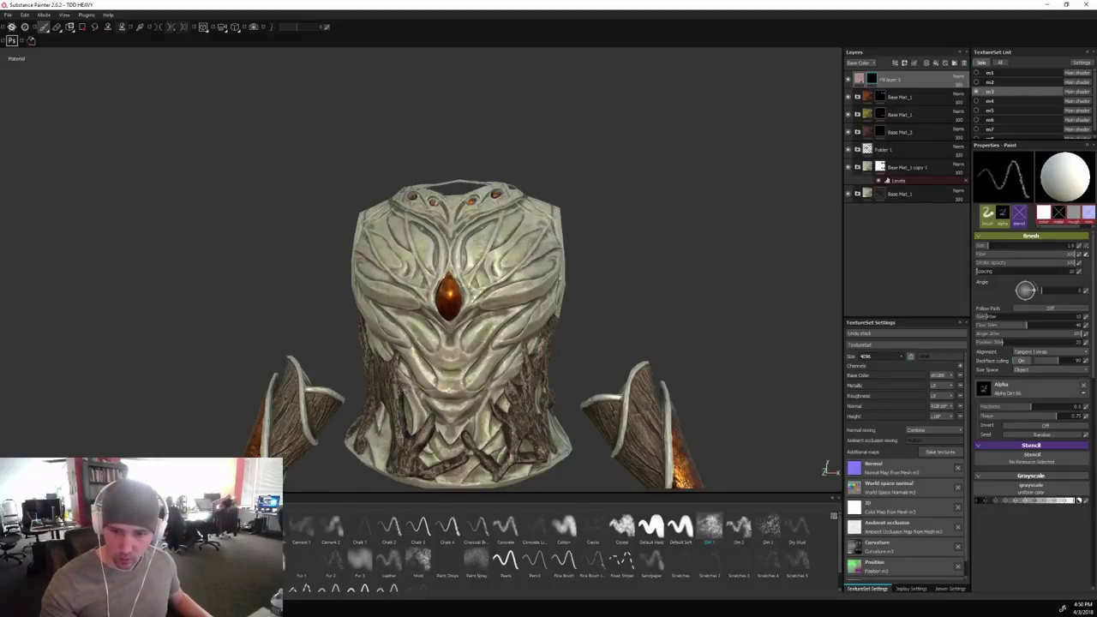
alt+drag(628, 316, 666, 313)
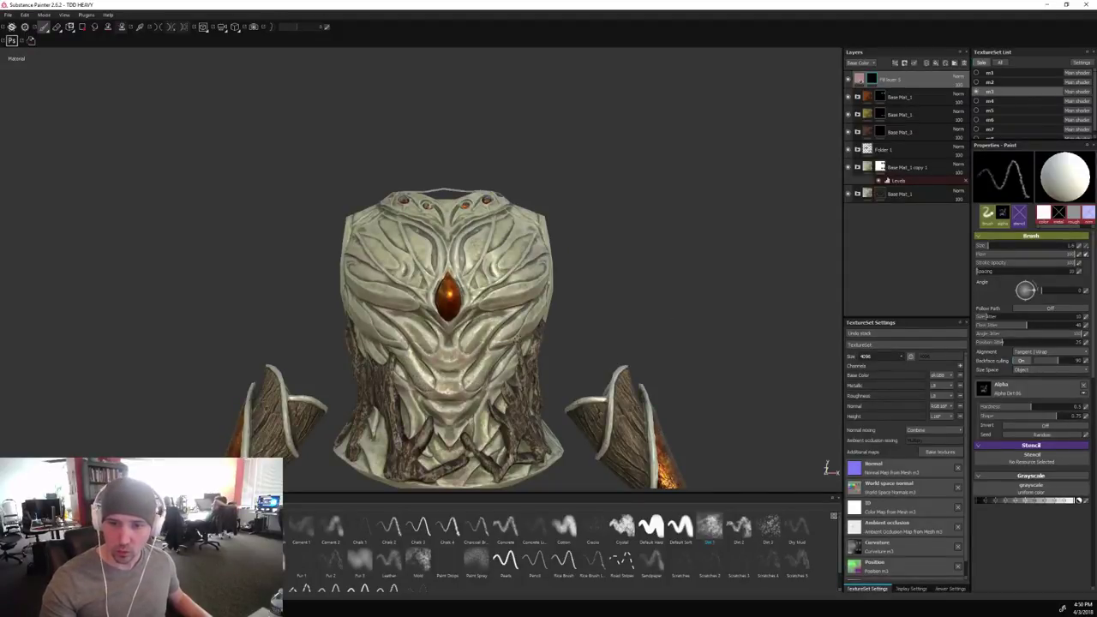
alt+drag(638, 310, 615, 334)
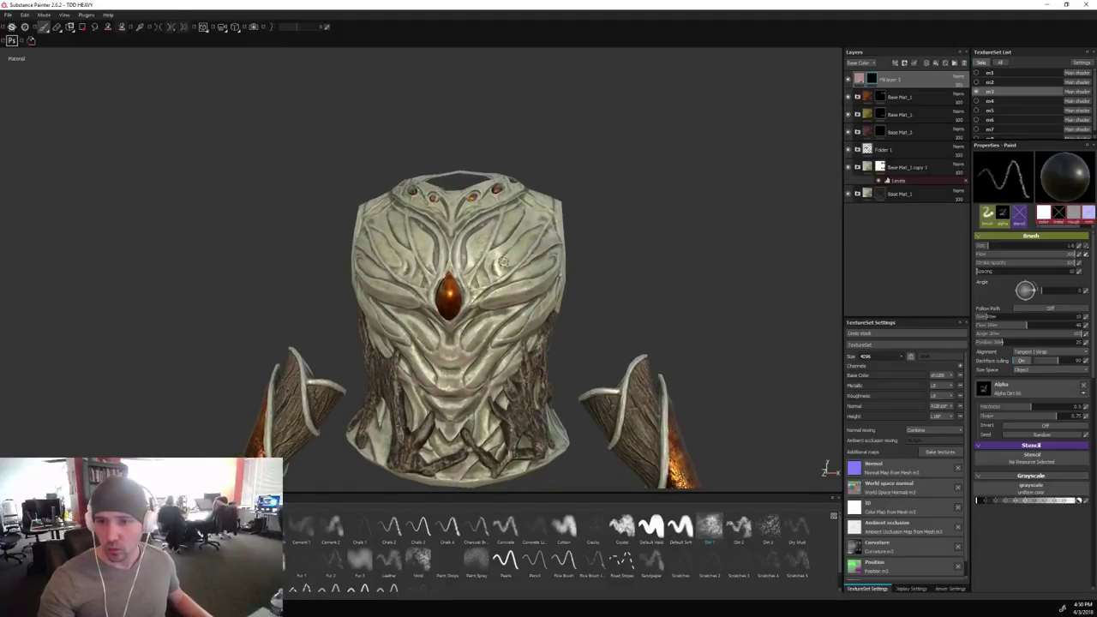
Turn symmetry back on and paint pink tint along the bone ridges on both sides of the upper chest.
click(158, 26)
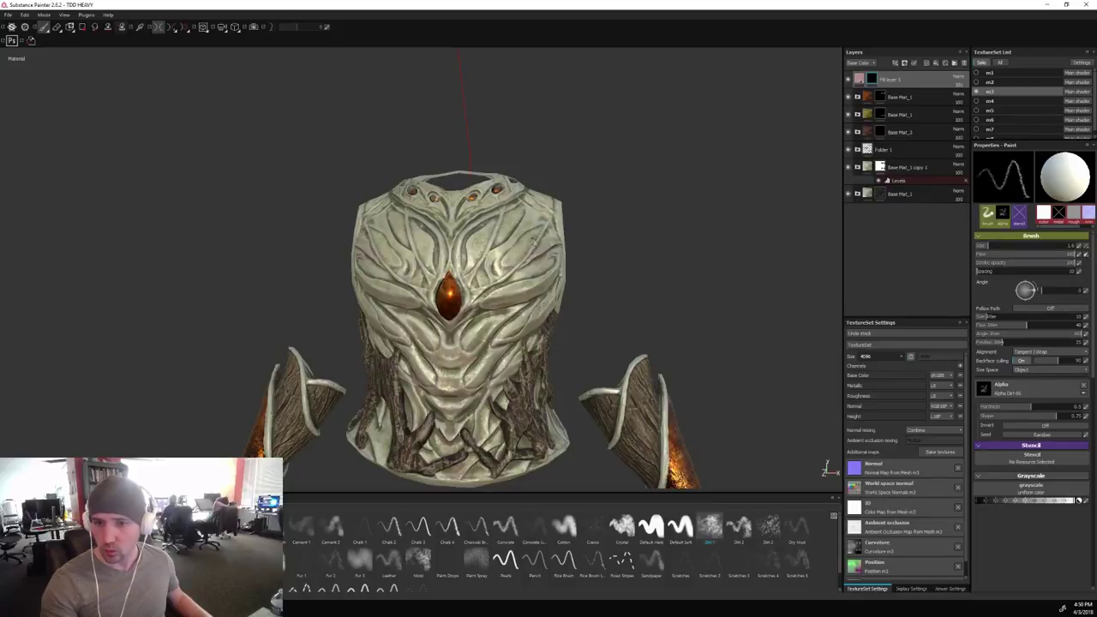
alt+drag(654, 280, 605, 233)
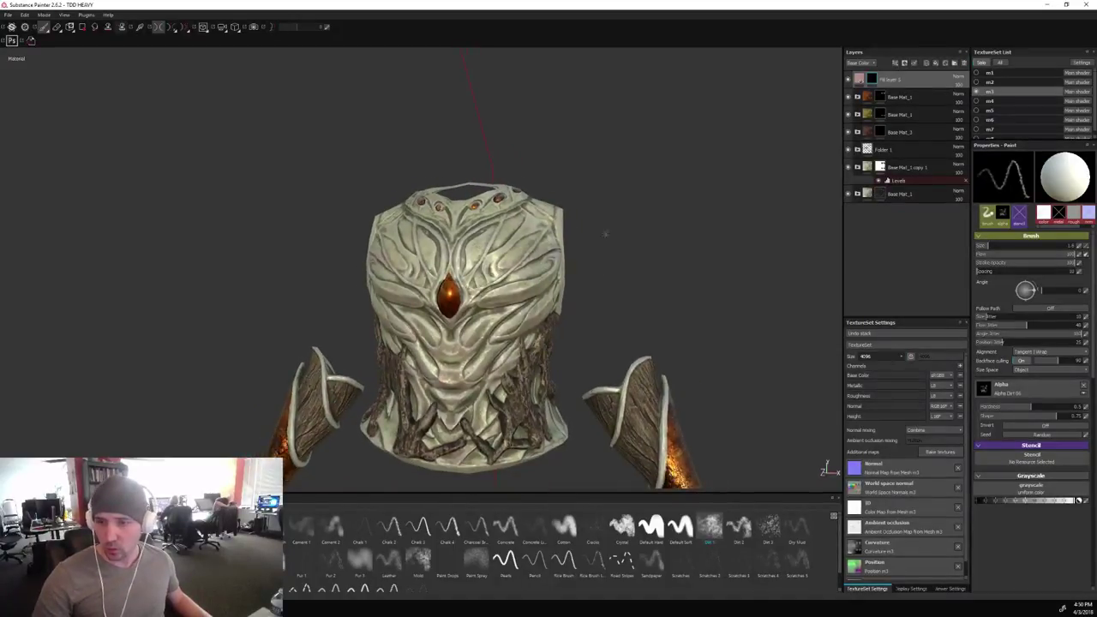
alt+drag(661, 326, 601, 283)
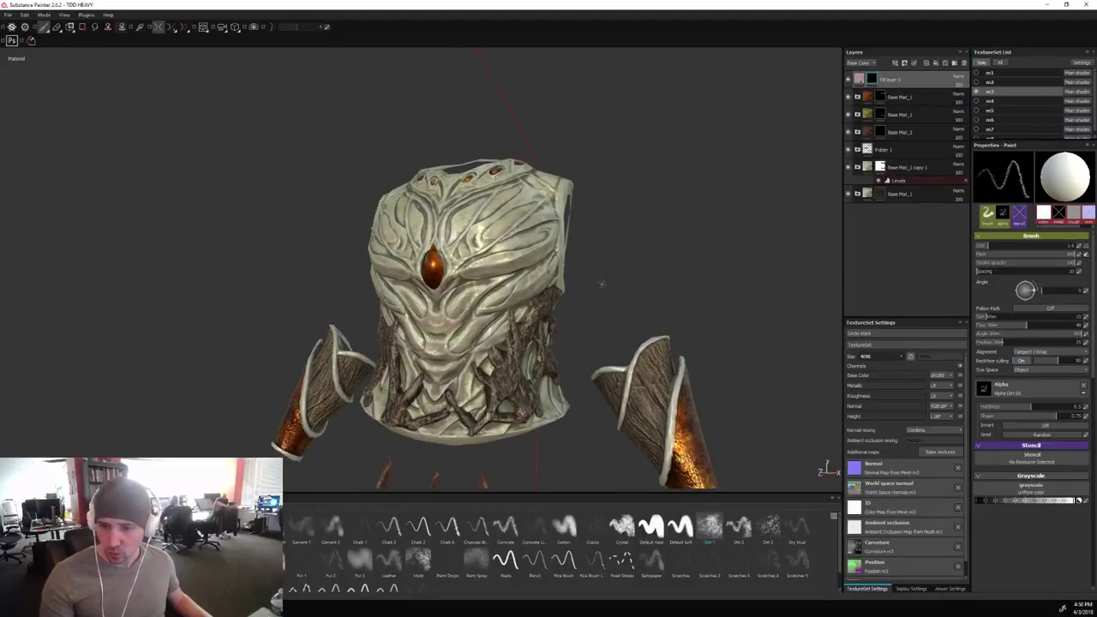
Turn symmetry off and touch up the pink tint along the chest piece's lower rim and front.
click(158, 26)
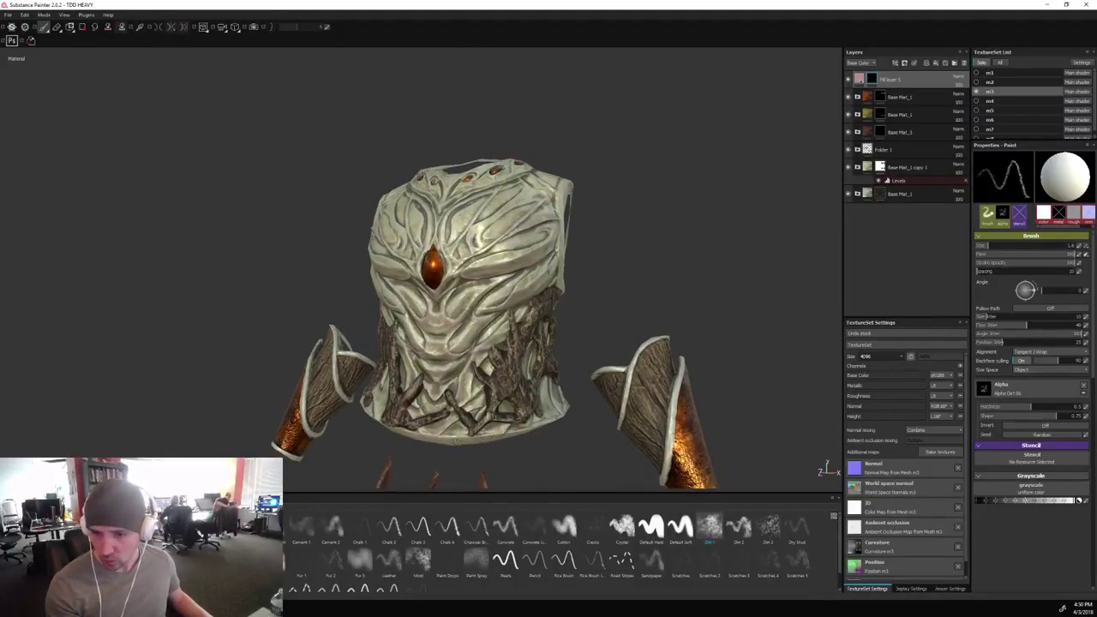
alt+drag(437, 443, 515, 441)
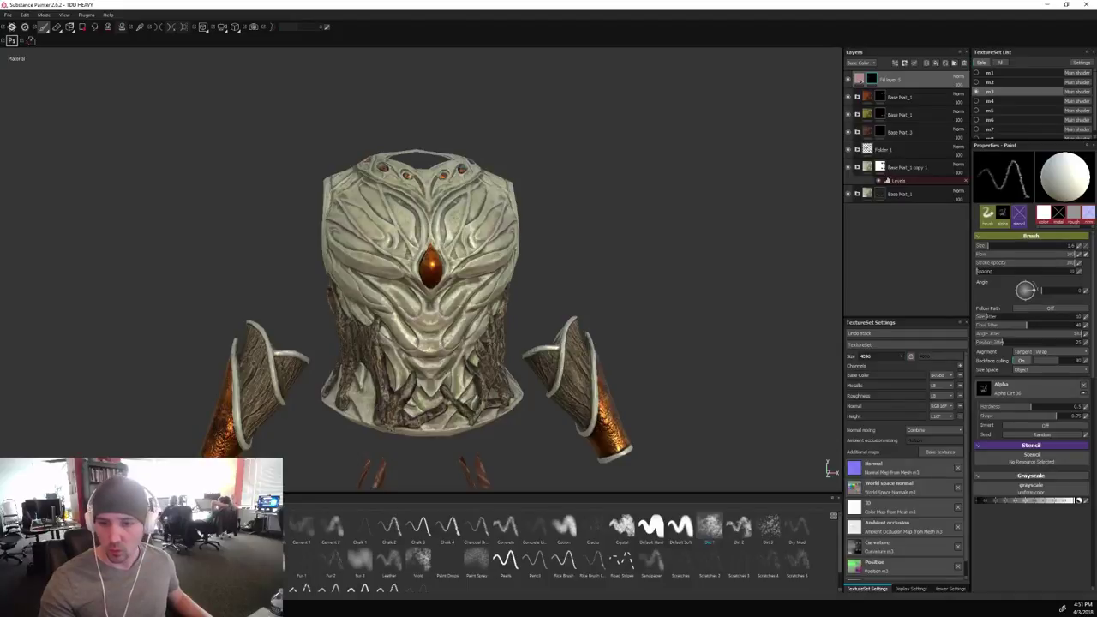
alt+drag(609, 338, 652, 317)
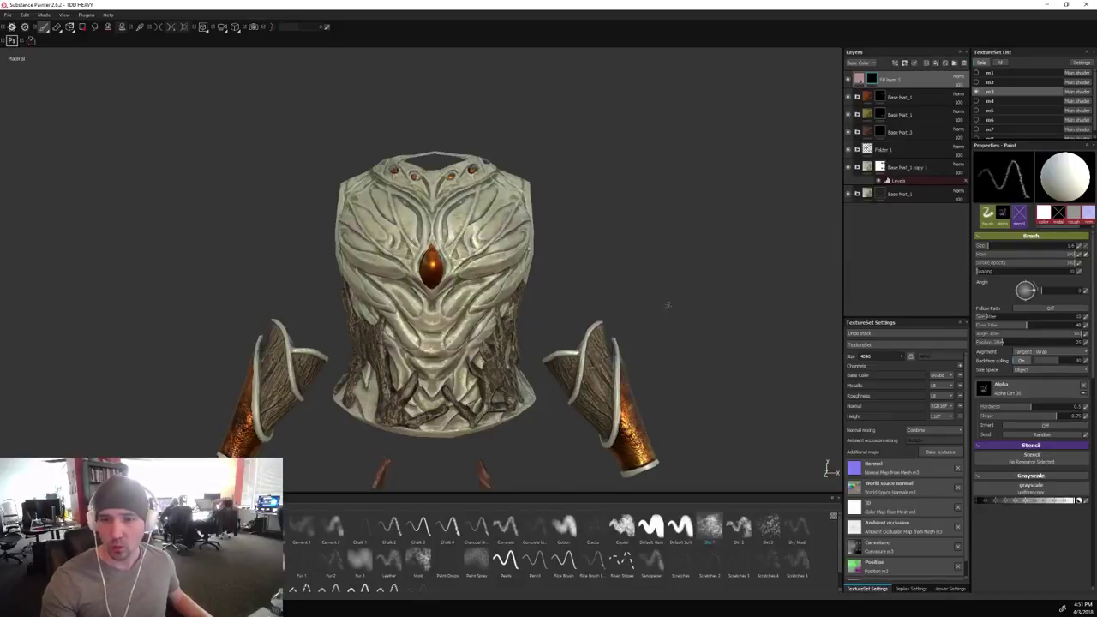
Examine the pink tint on the bone chest piece from the front, both sides and the back.
alt+drag(668, 306, 658, 294)
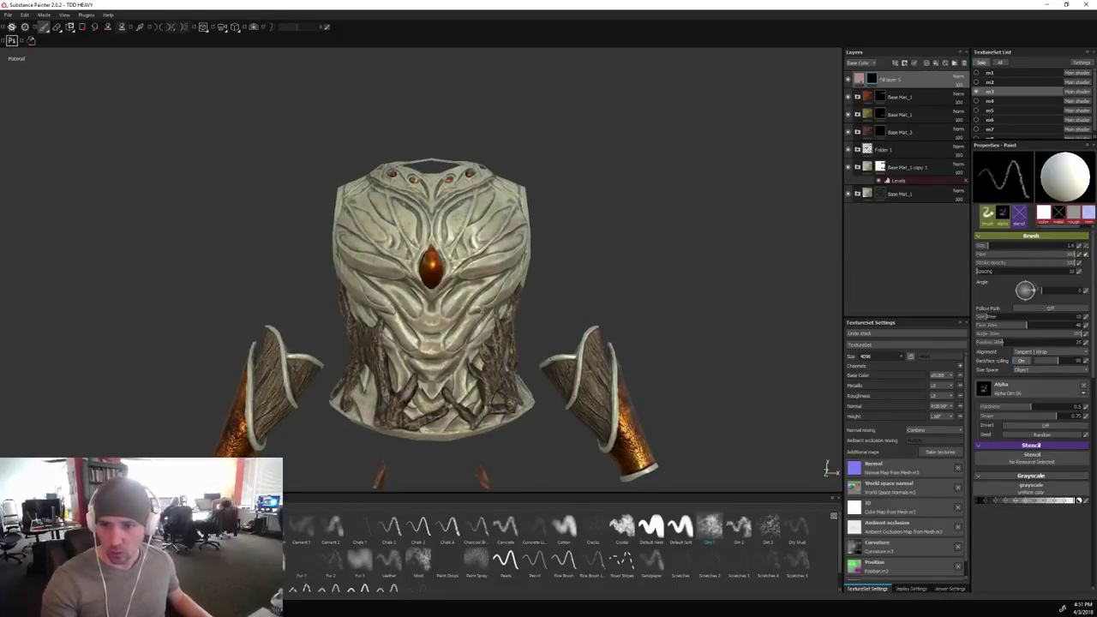
alt+drag(655, 318, 652, 316)
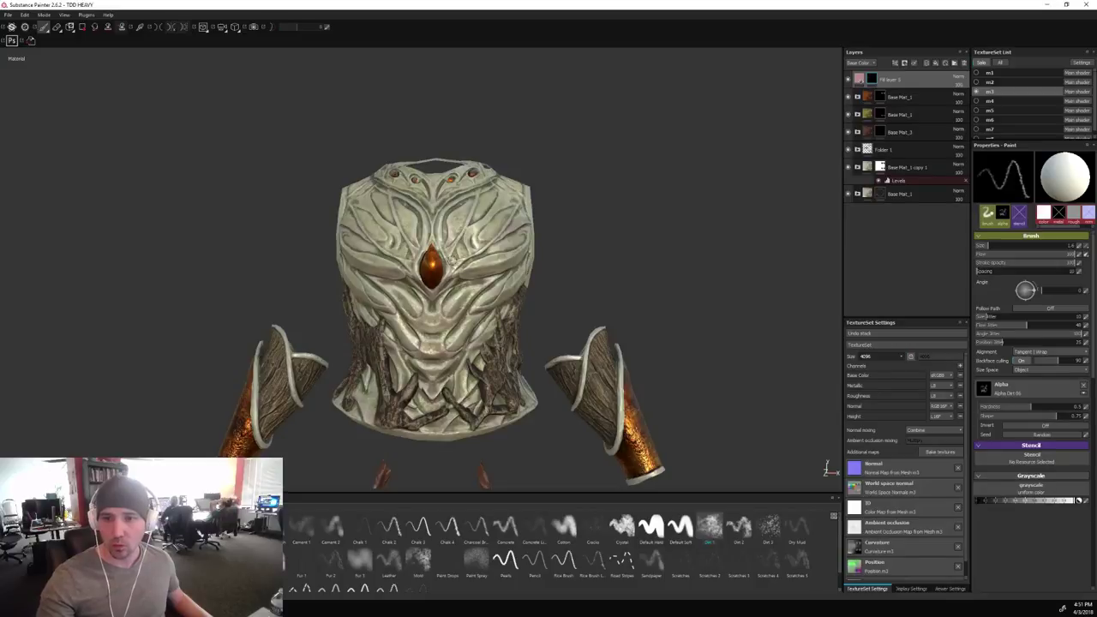
scroll(504, 291, down, 3)
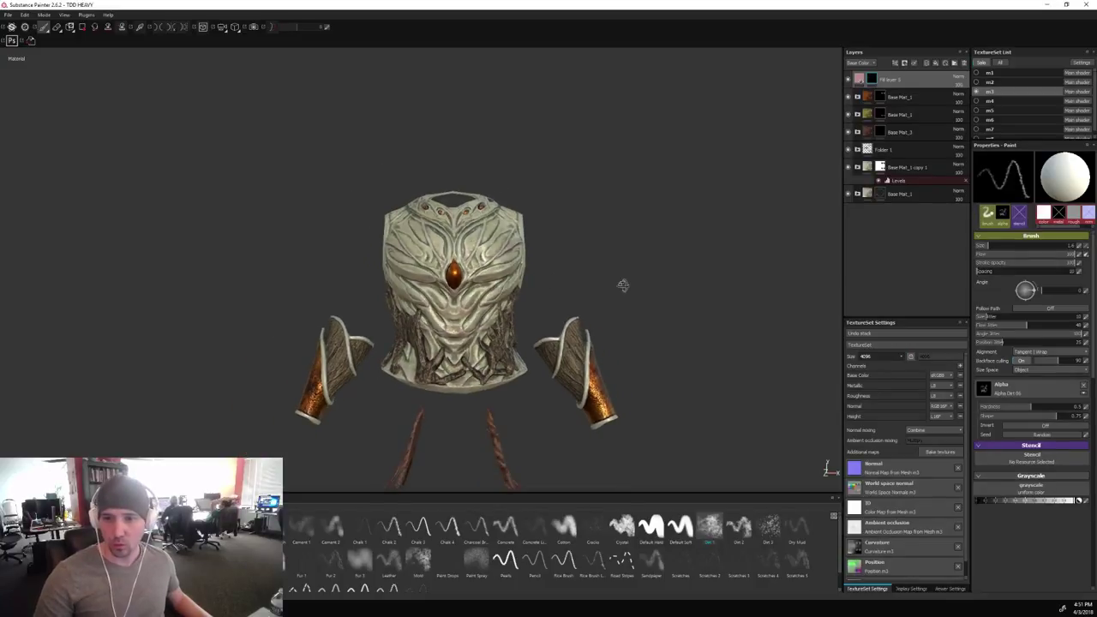
alt+drag(622, 284, 580, 286)
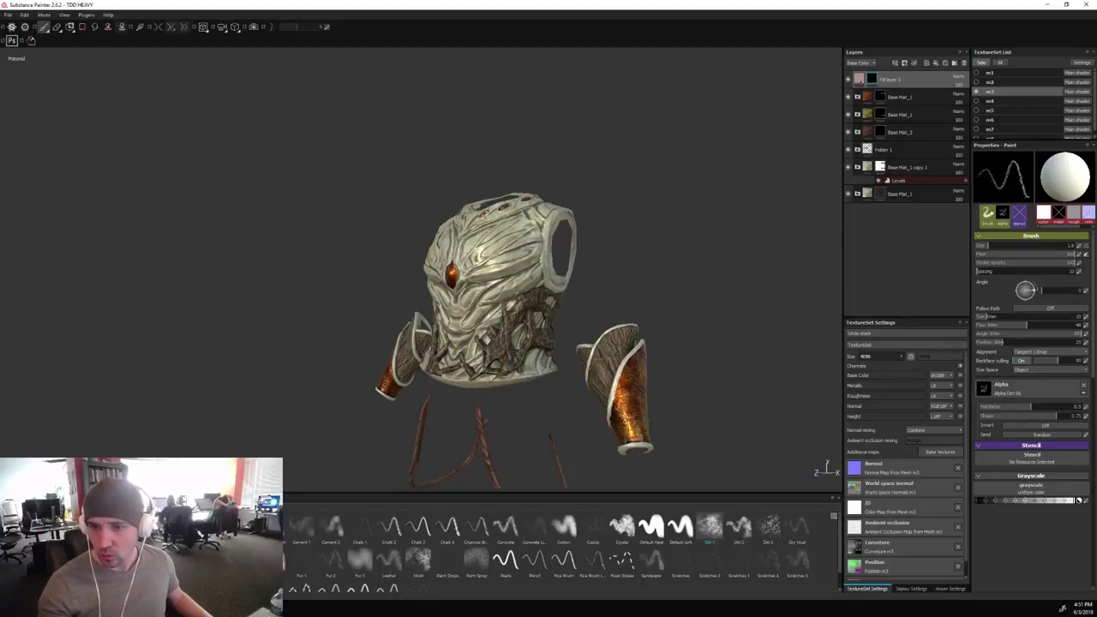
alt+drag(644, 249, 743, 267)
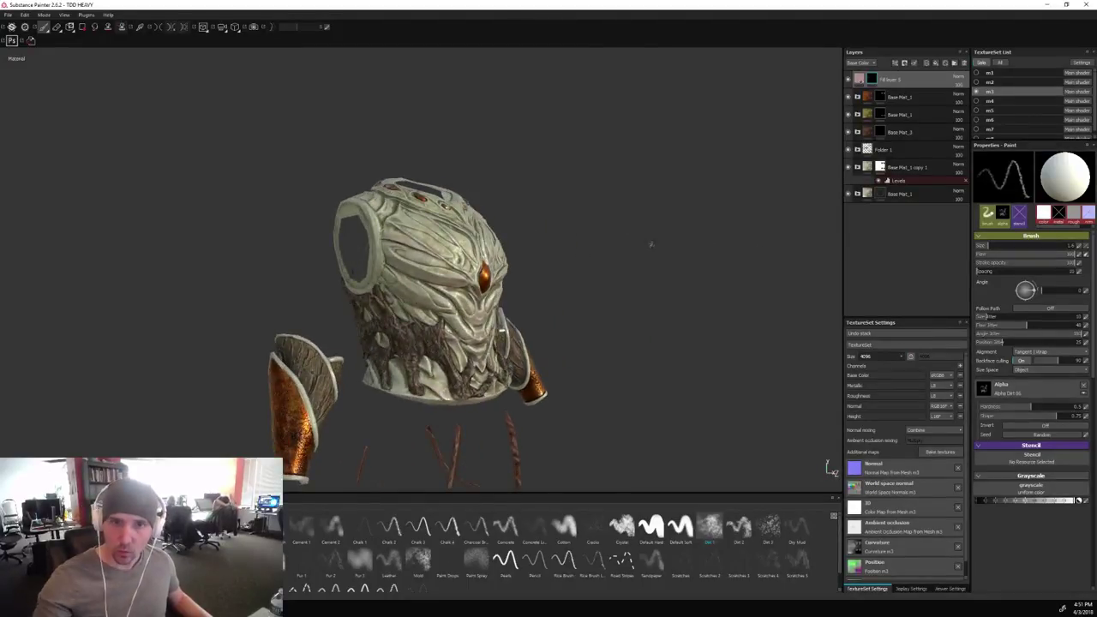
alt+drag(652, 245, 549, 290)
scroll(387, 228, down, 2)
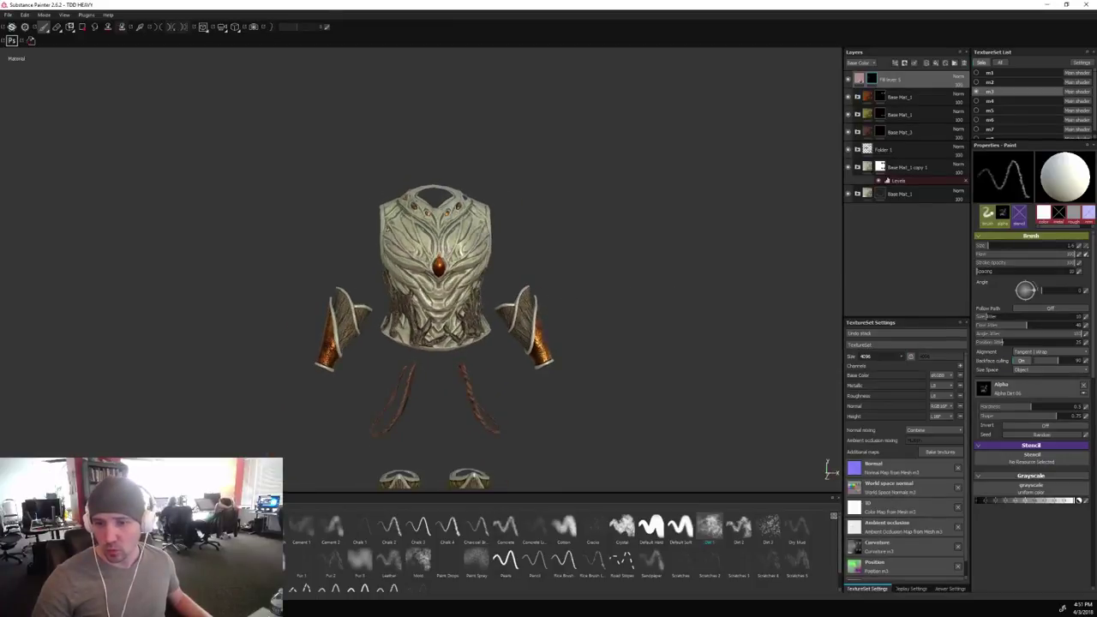
alt+drag(617, 242, 588, 211)
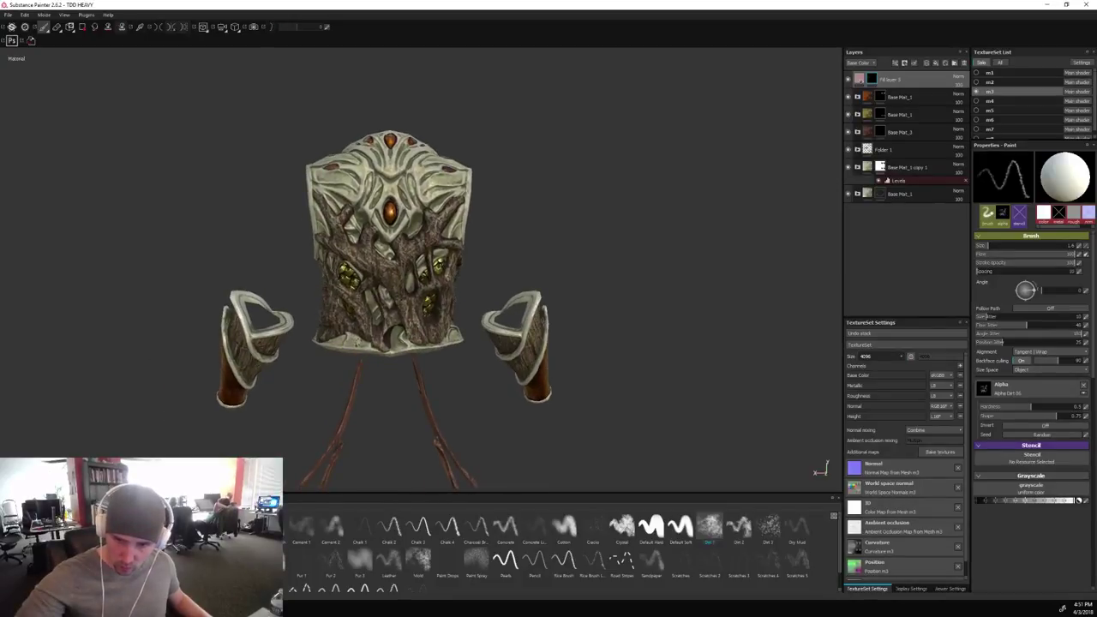
Enlarge the mask brush to about 2.8 and turn symmetry on for painting the chest piece.
key(bracketright)
key(bracketright)
key(bracketright)
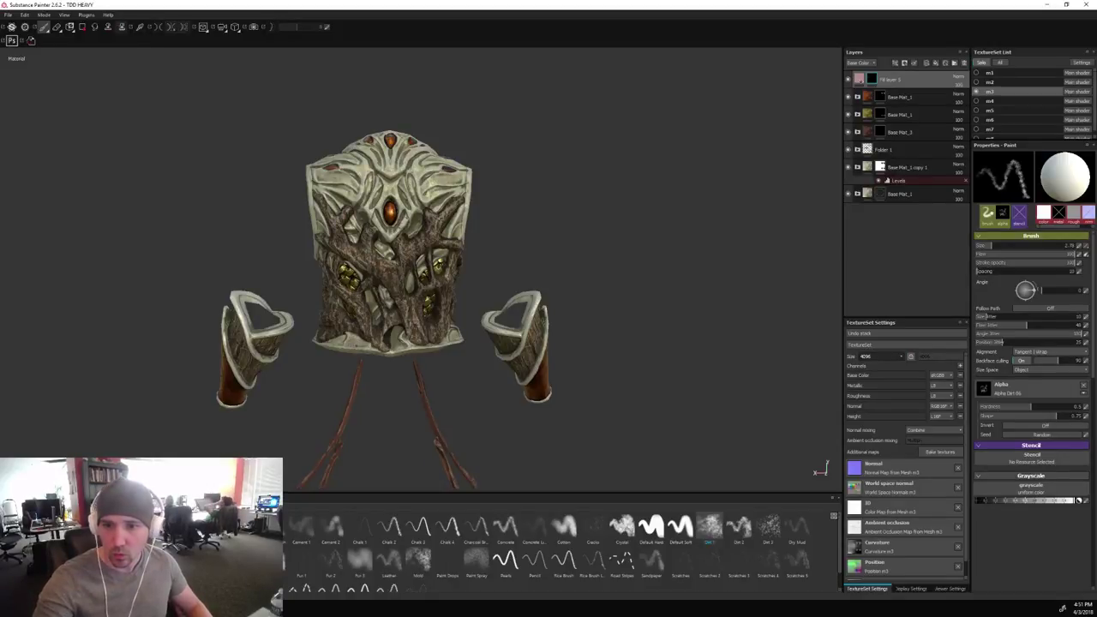
click(158, 26)
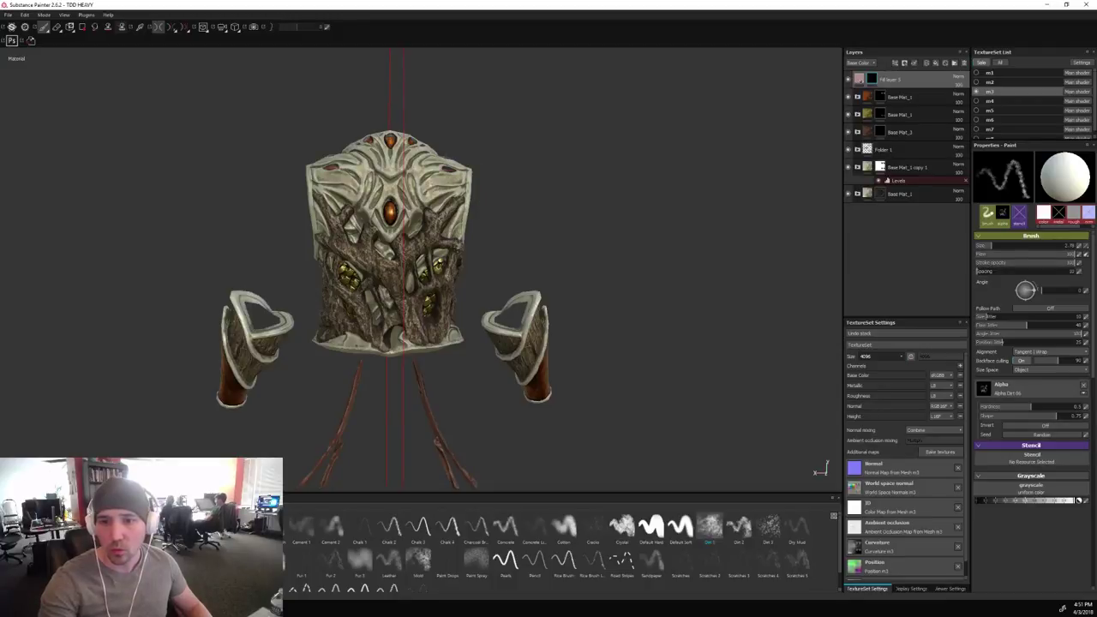
alt+drag(580, 248, 520, 277)
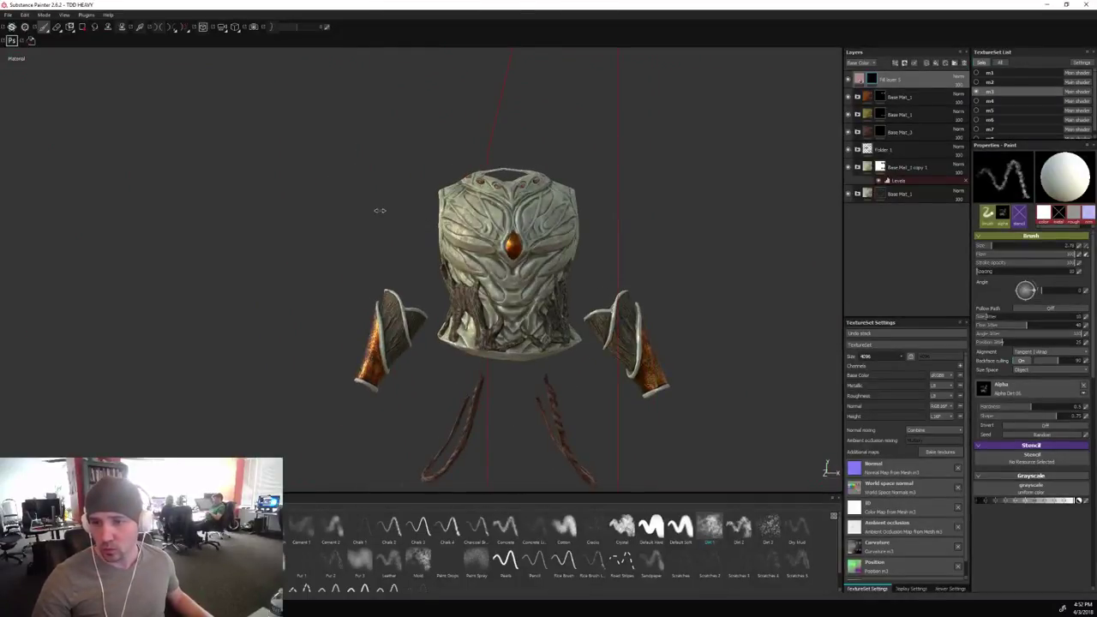
alt+middle_drag(385, 205, 311, 228)
alt+drag(311, 229, 269, 237)
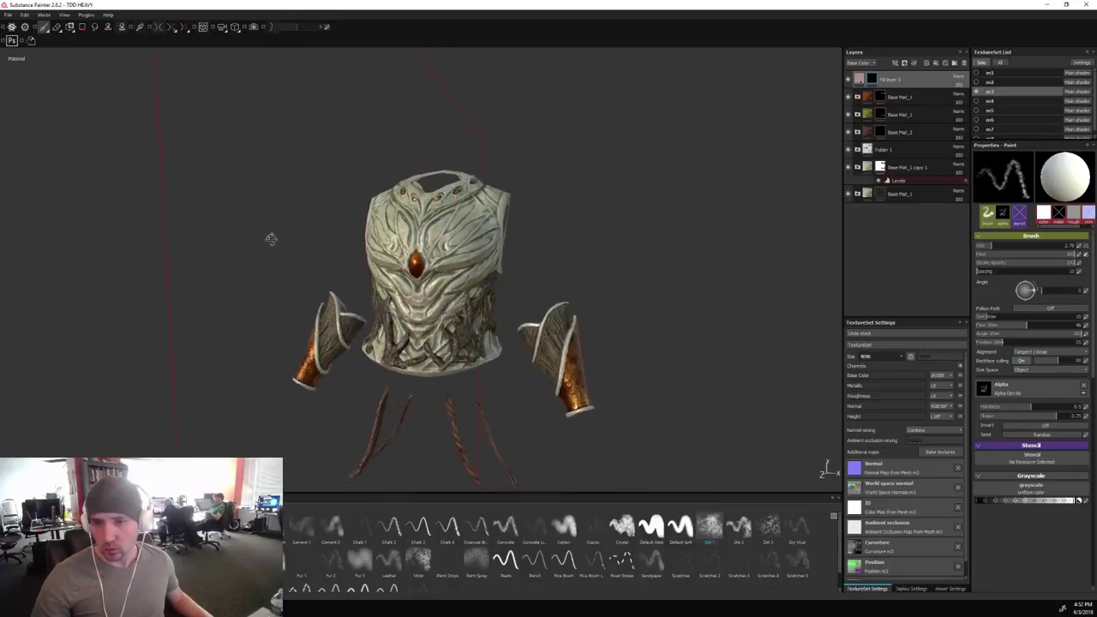
alt+drag(662, 230, 625, 235)
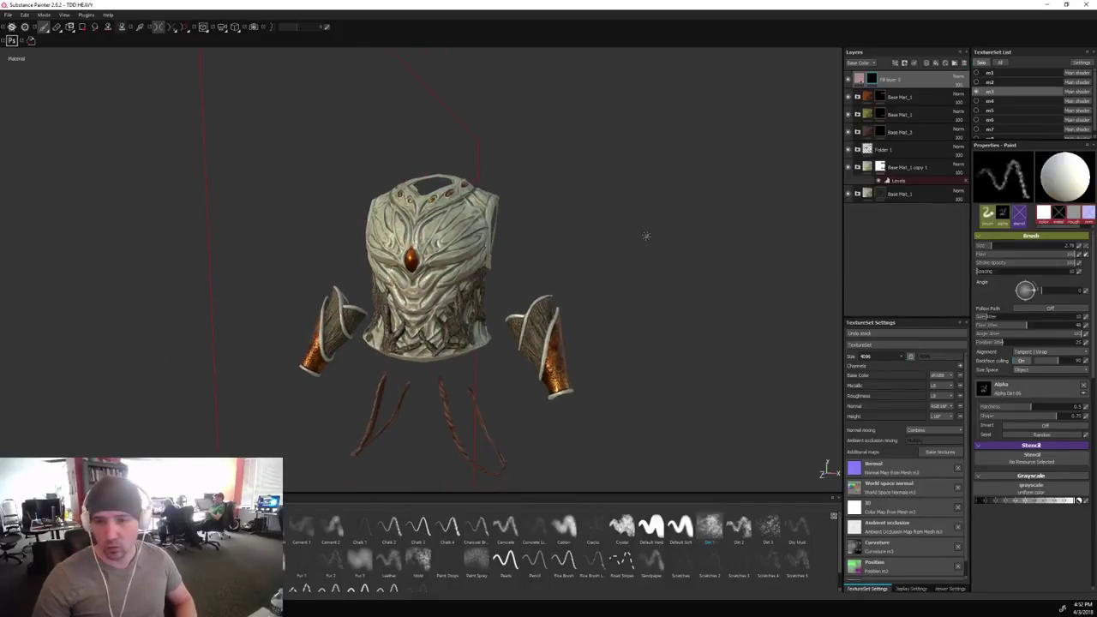
Duplicate the pink fill layer above the base materials and clear the copy's mask.
right_click(892, 79)
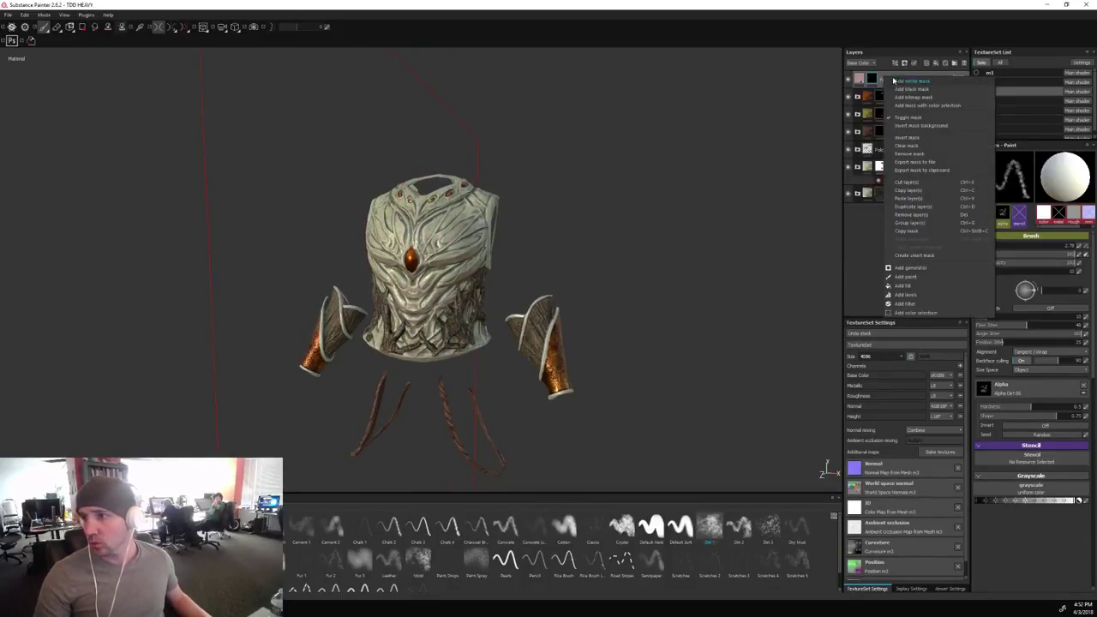
click(908, 208)
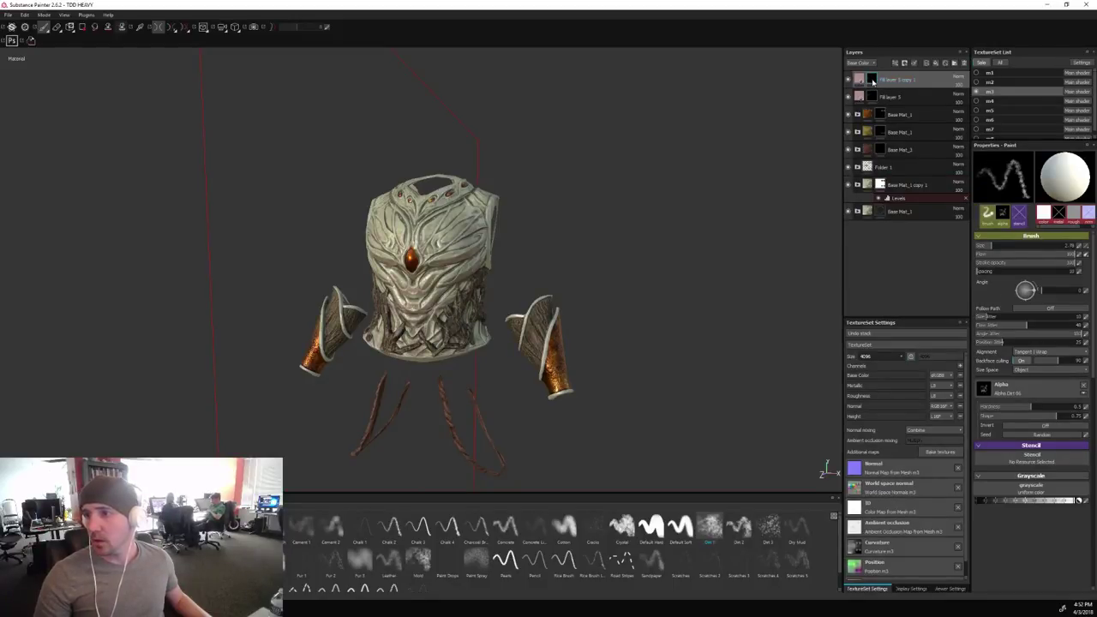
right_click(872, 81)
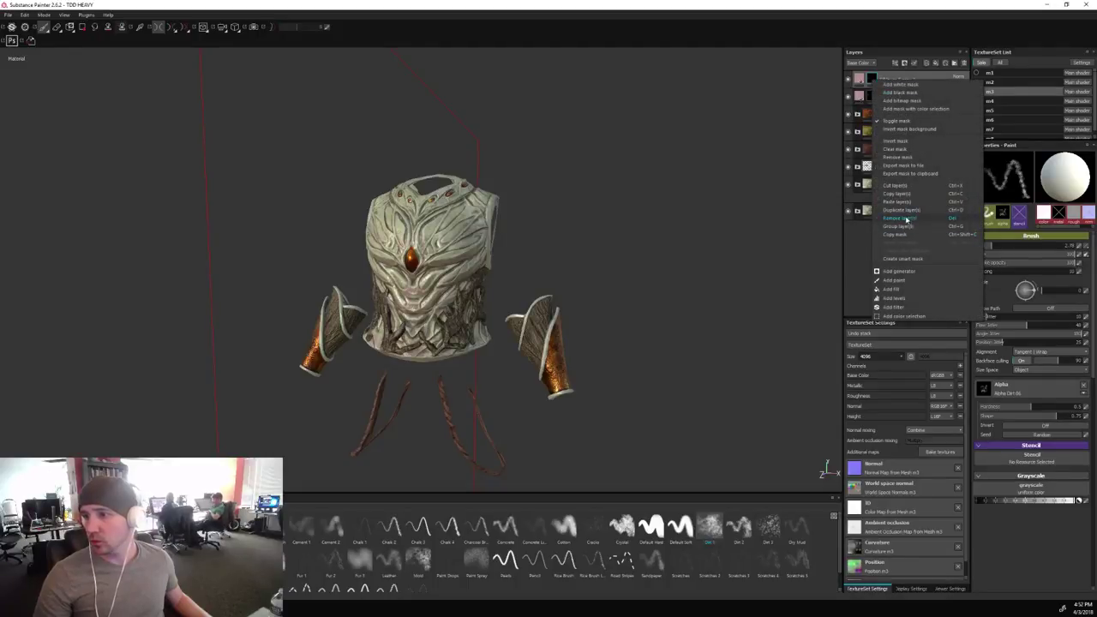
click(893, 149)
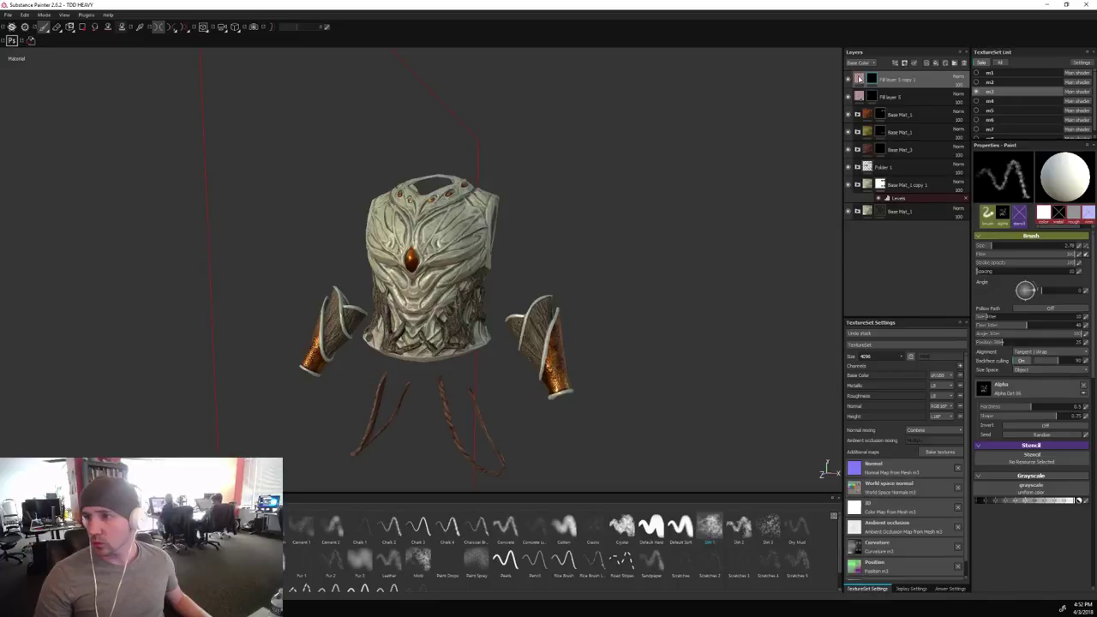
Change the duplicated fill layer's base color to a muted tan-yellow.
click(860, 79)
click(1020, 295)
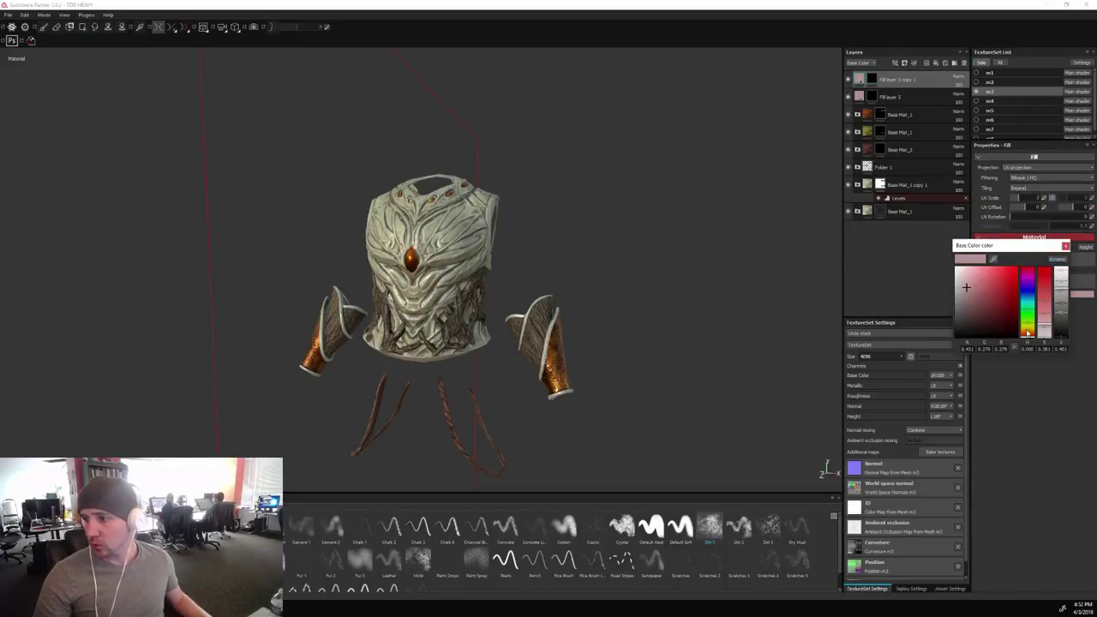
click(1029, 333)
click(982, 295)
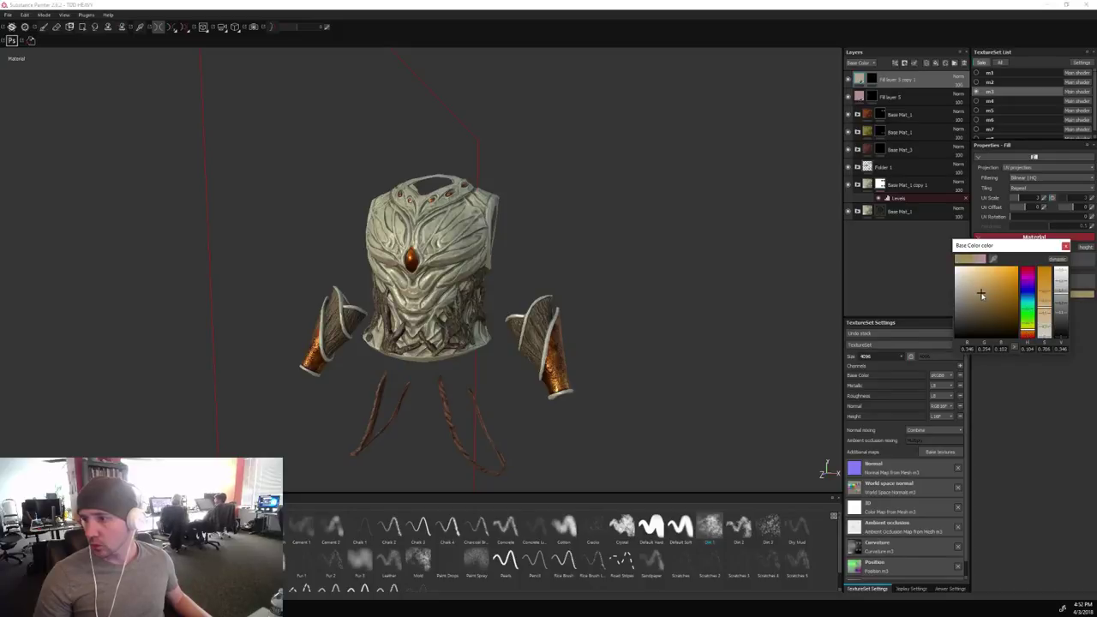
click(1065, 247)
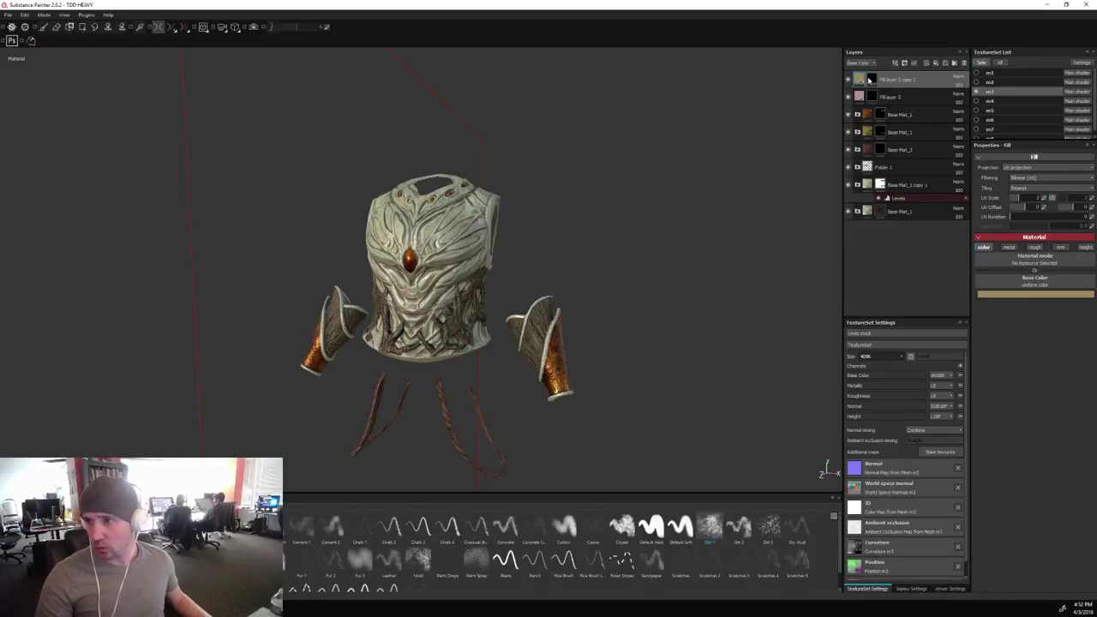
Activate the tan fill layer's mask for painting on the chest piece and enlarge the brush to 8.24.
click(871, 79)
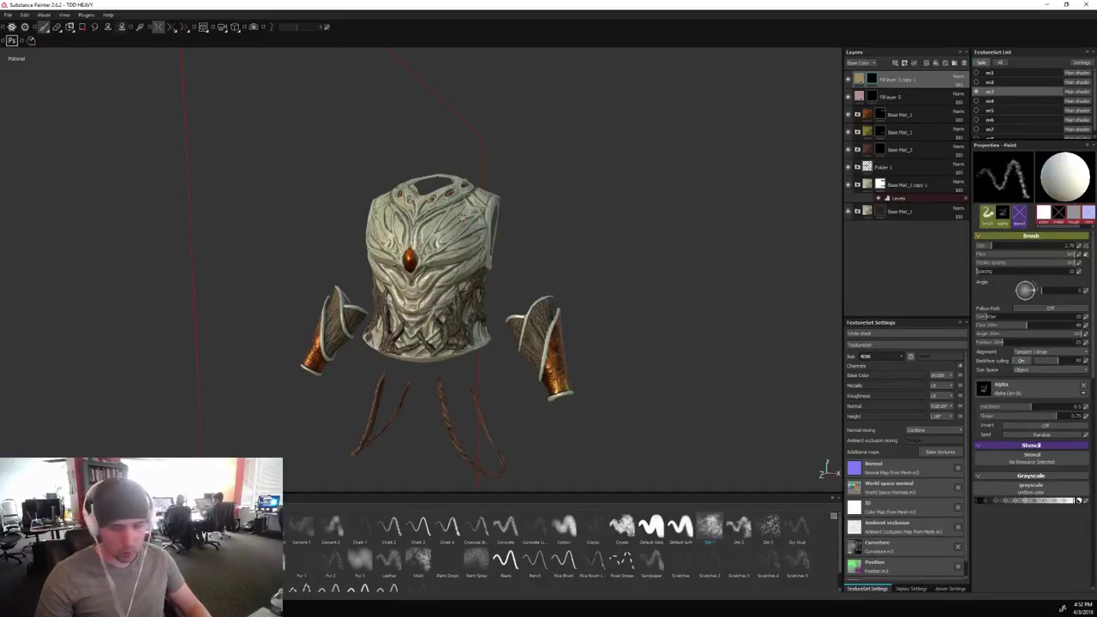
ctrl+right_drag(464, 215, 510, 215)
key(bracketright)
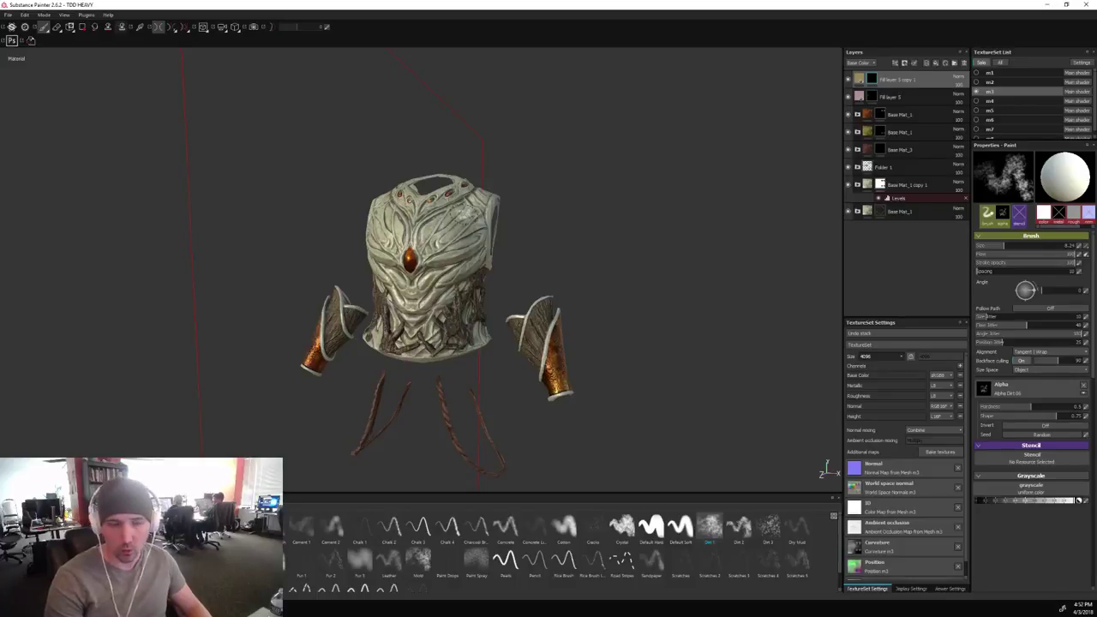
mouse_move(453, 233)
alt+mouse_down()
mouse_move(588, 287)
mouse_move(601, 277)
mouse_move(459, 216)
alt+mouse_up()
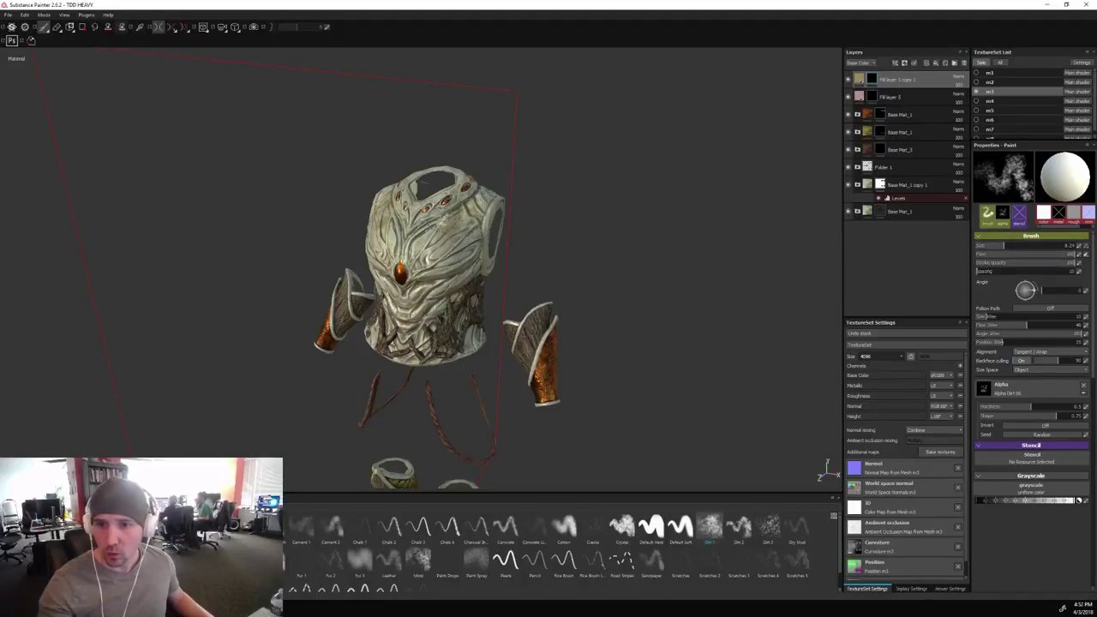
alt+drag(480, 207, 610, 211)
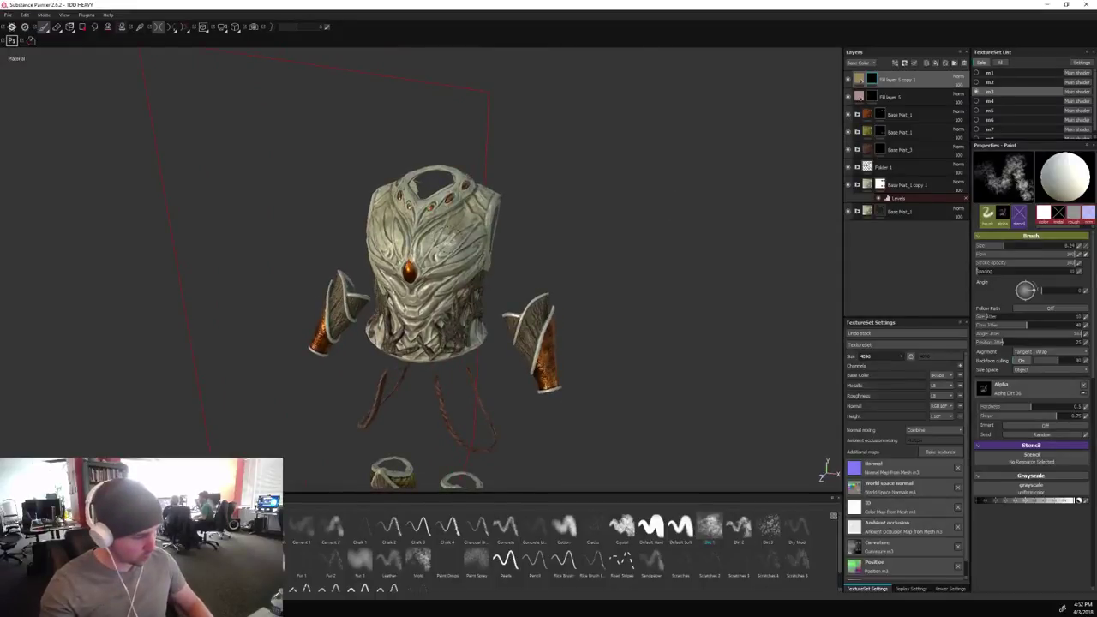
Reduce the mask brush size to 3.45, with the painting value set to white.
key([)
key([)
key(x)
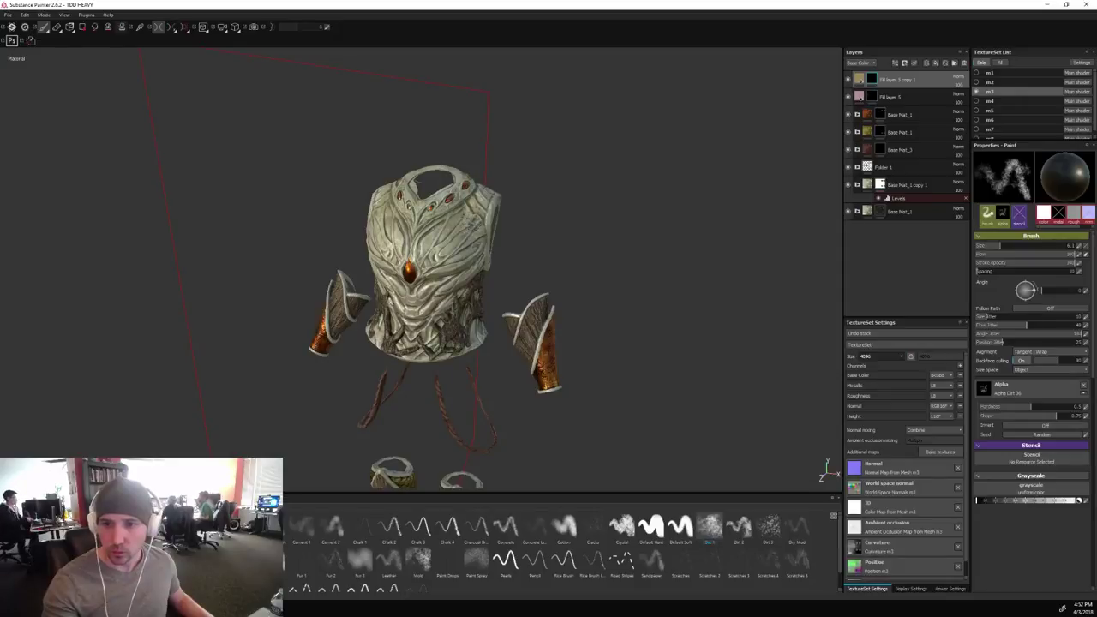
mouse_move(587, 214)
alt+mouse_down()
mouse_move(617, 213)
mouse_move(578, 212)
alt+mouse_up()
key(x)
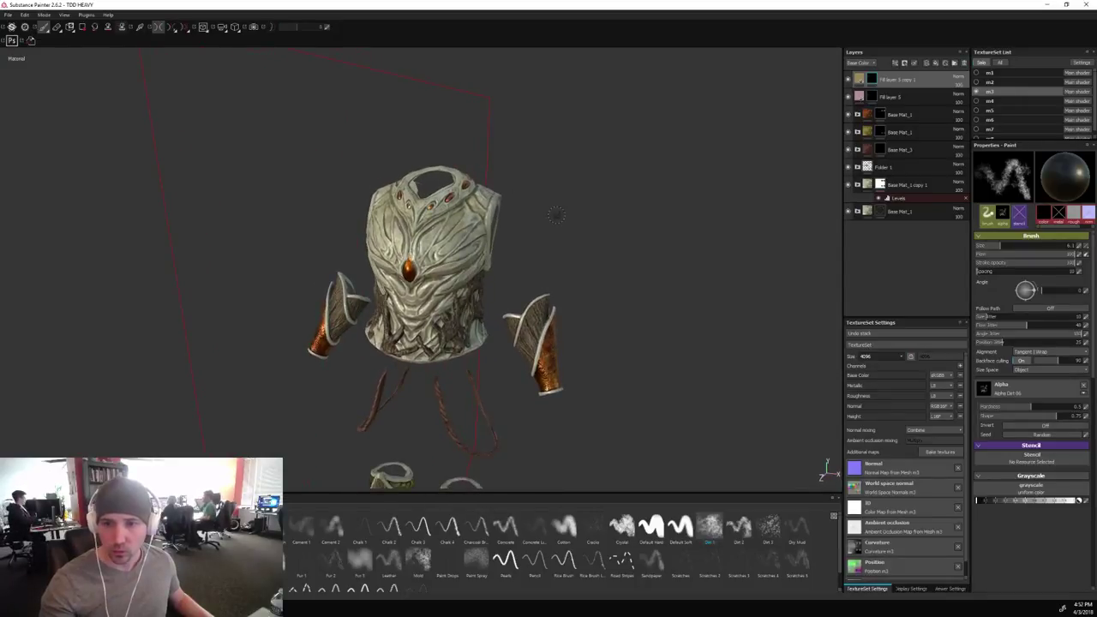
key(x)
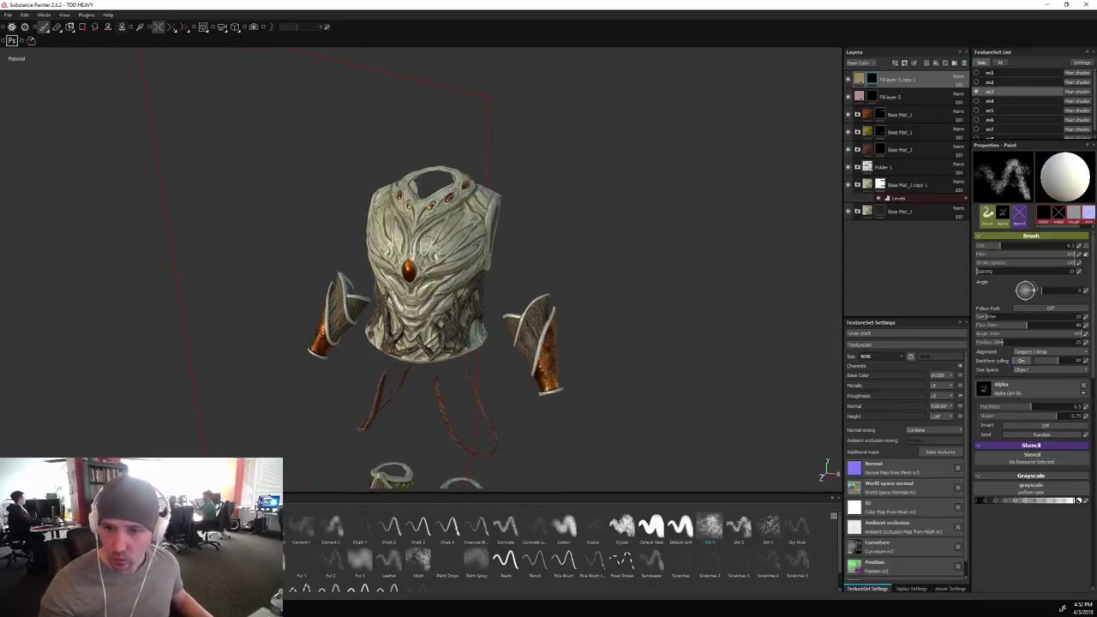
key(bracketleft)
key(bracketleft)
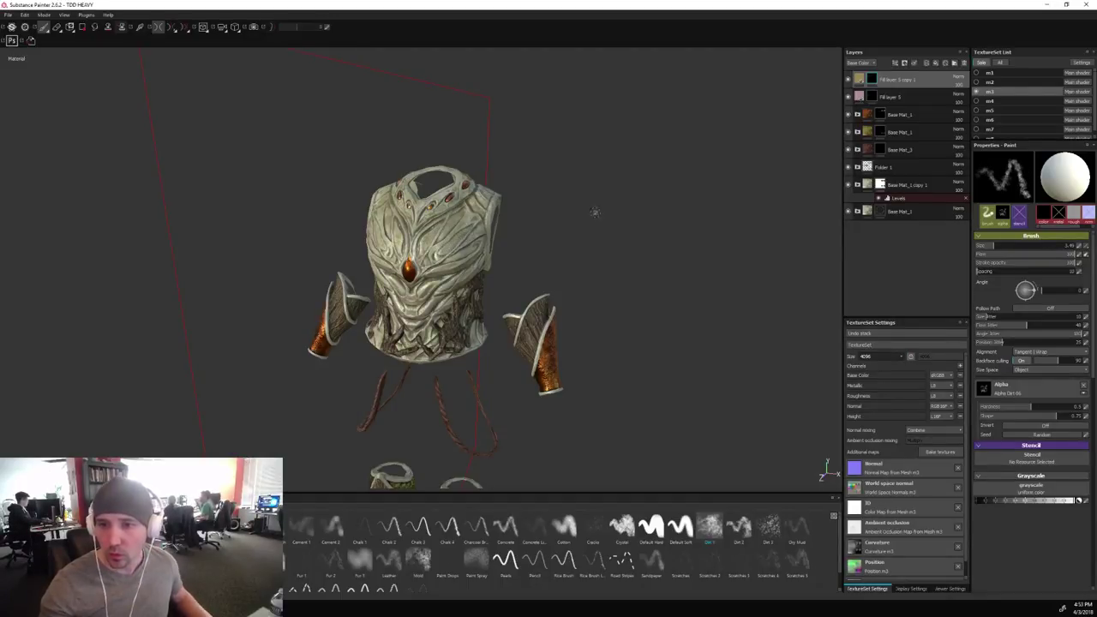
Examine the chest piece's color variation from the front, side, top and back under rotated environment lighting.
alt+drag(592, 211, 534, 238)
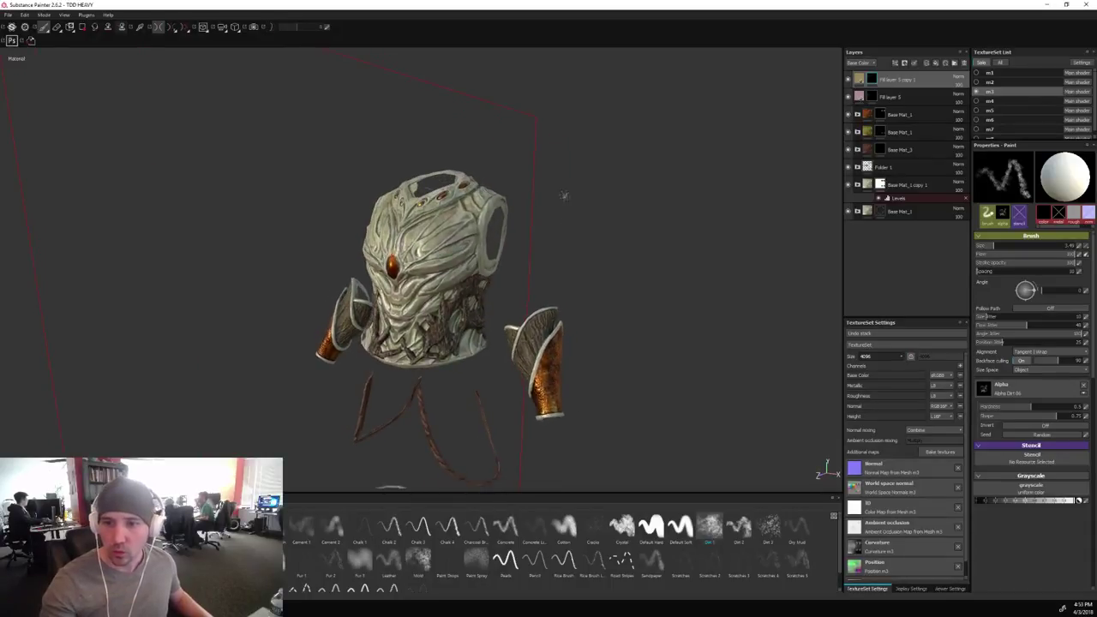
alt+drag(563, 196, 654, 192)
mouse_move(637, 191)
shift+right_down()
mouse_move(620, 183)
mouse_move(664, 187)
mouse_move(652, 185)
shift+right_up()
alt+drag(647, 195, 631, 185)
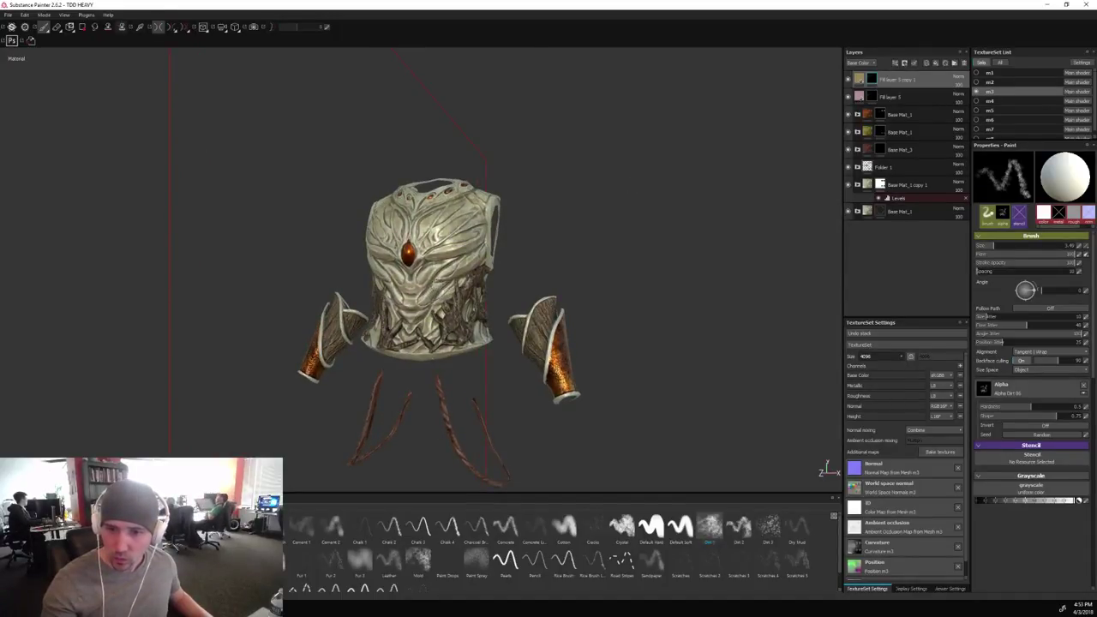
alt+drag(560, 265, 571, 267)
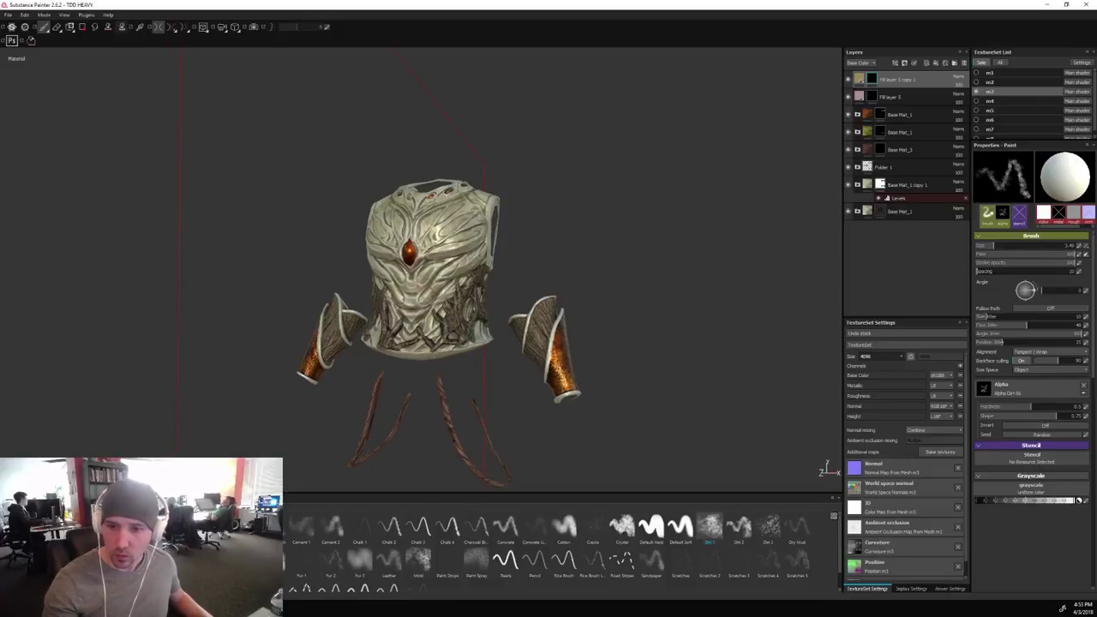
alt+drag(635, 254, 534, 258)
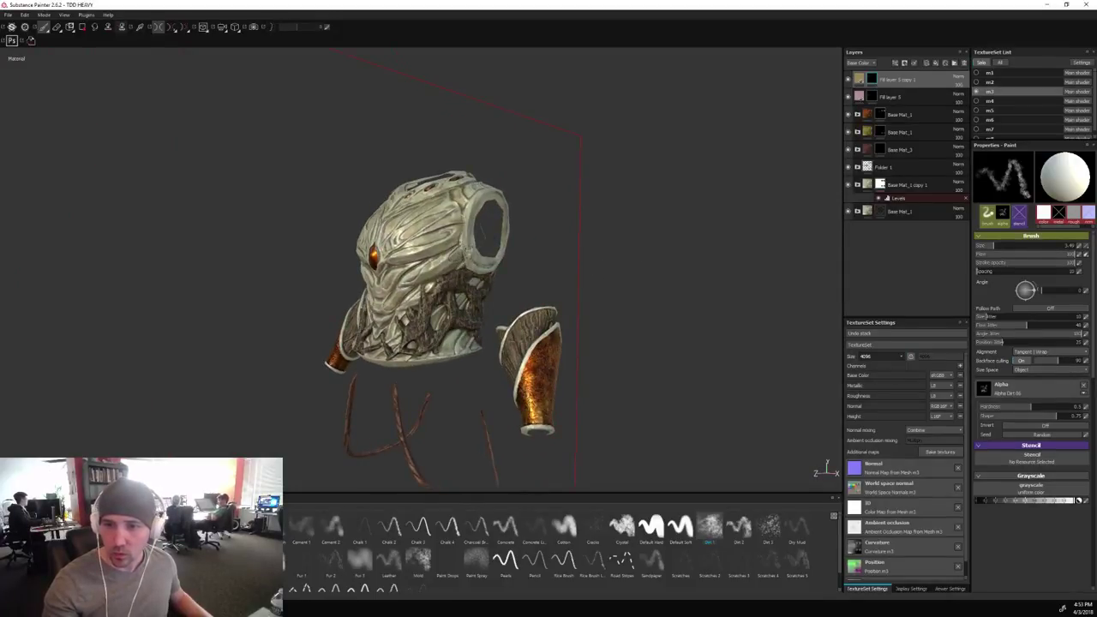
alt+drag(618, 238, 597, 305)
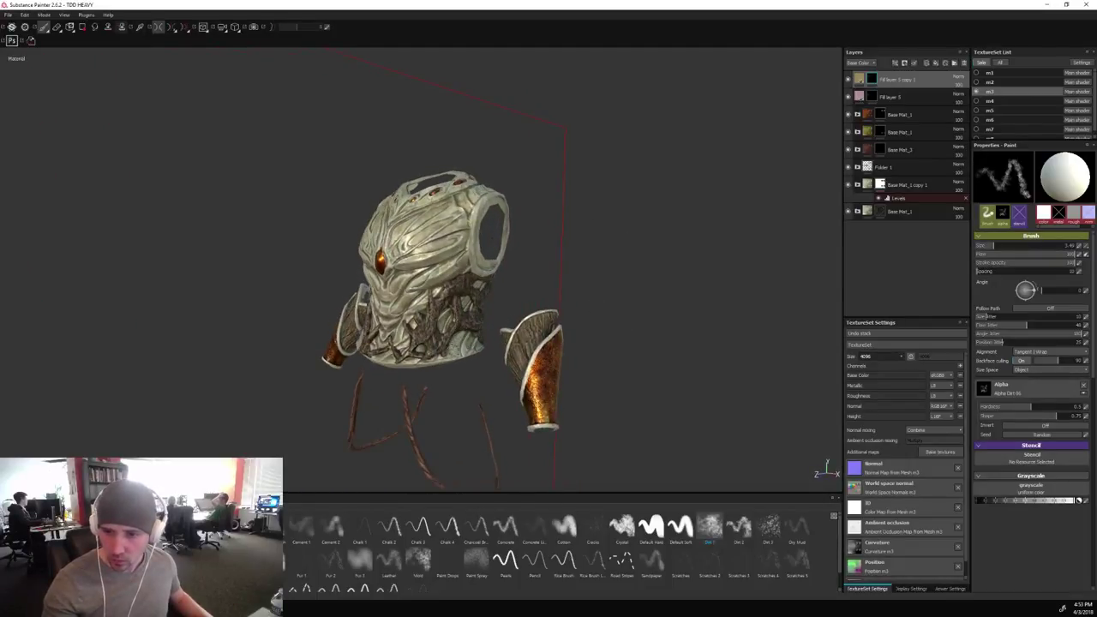
alt+drag(515, 308, 1003, 341)
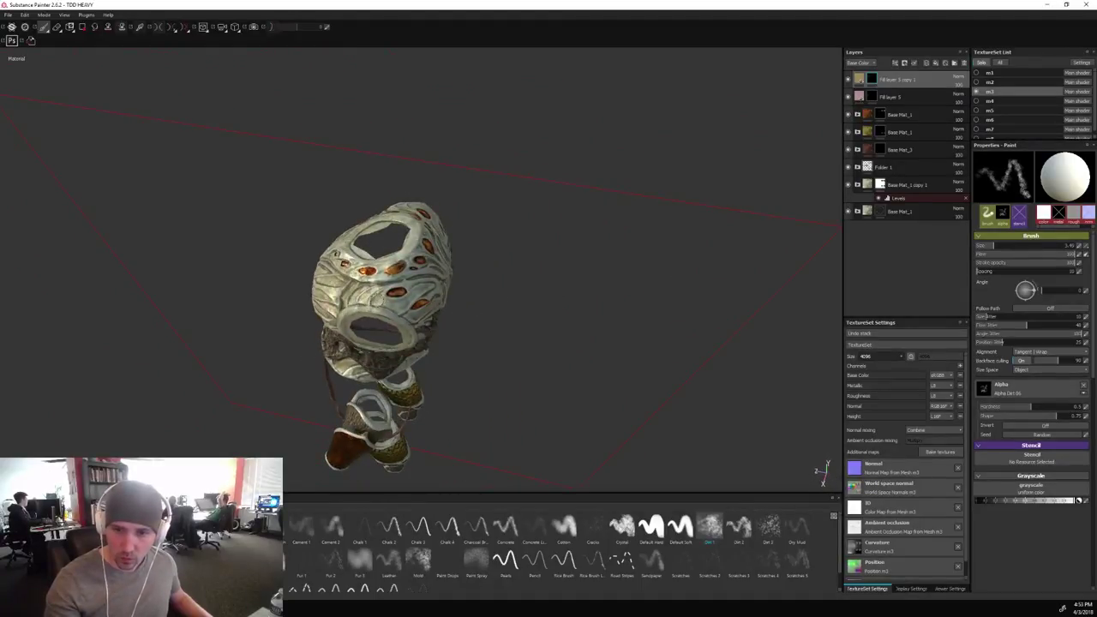
alt+drag(703, 338, 438, 253)
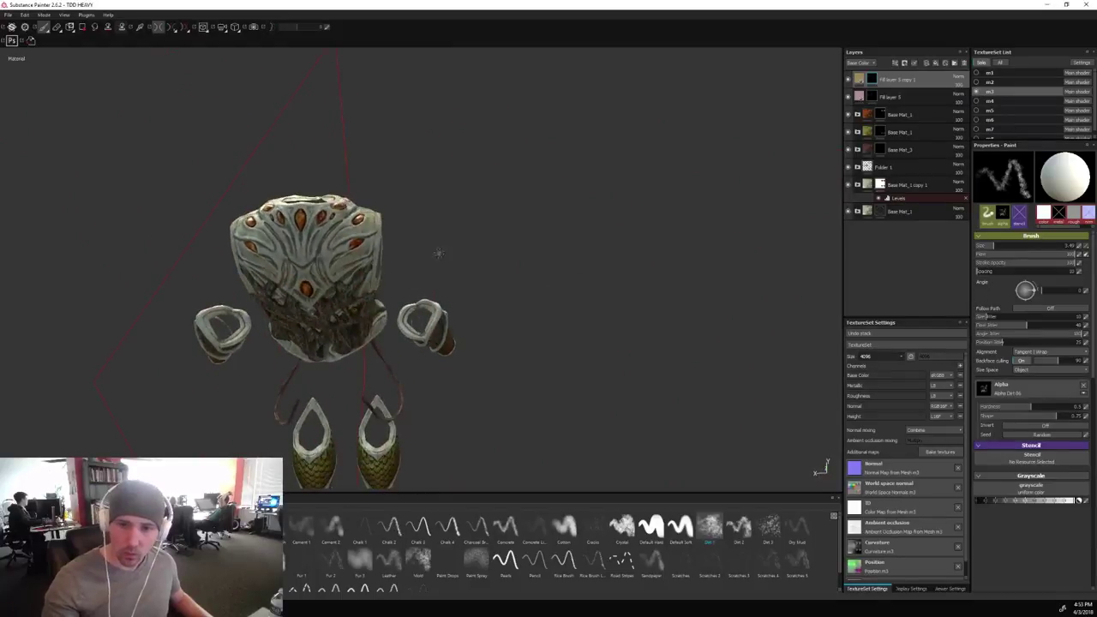
mouse_move(446, 255)
shift+right_down()
mouse_move(437, 228)
mouse_move(476, 225)
shift+right_up()
alt+drag(481, 226, 511, 266)
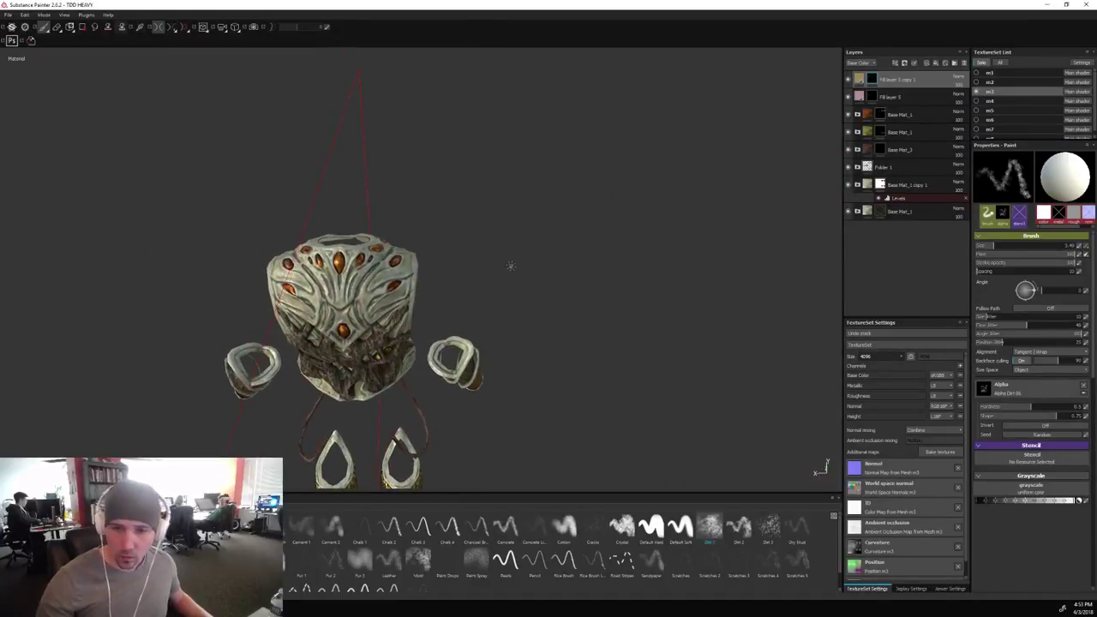
Enlarge the tan fill layer's mask brush to 8.24.
key(bracketright)
key(bracketright)
key(bracketright)
key(bracketright)
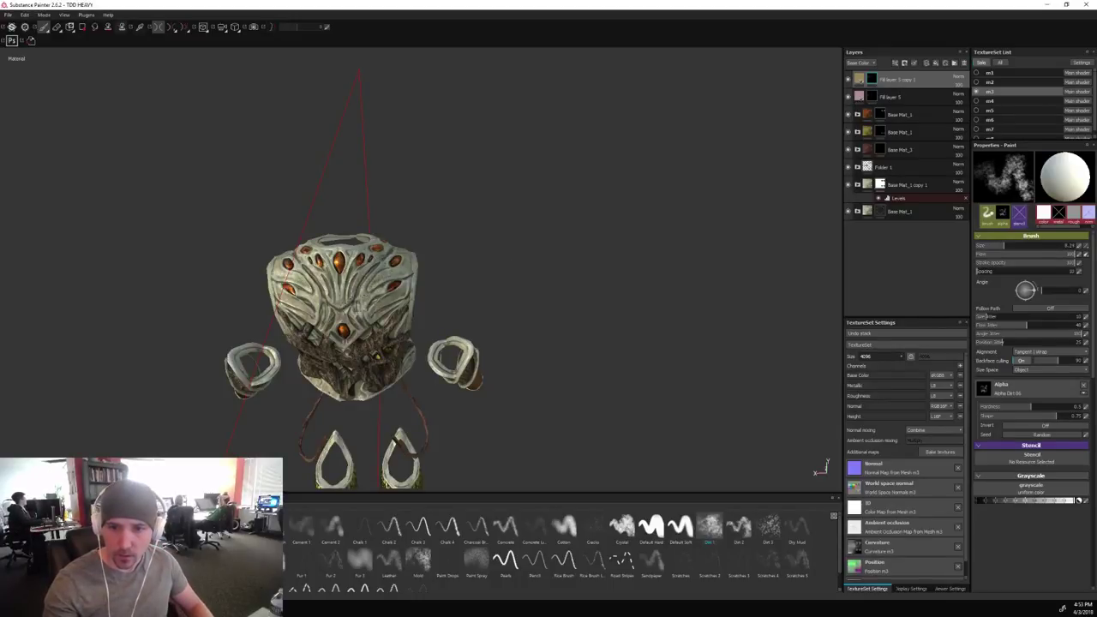
Set the tan fill layer's mask brush to a medium size of 5.10 for the upper chest piece.
alt+drag(443, 226, 391, 253)
alt+drag(450, 214, 390, 262)
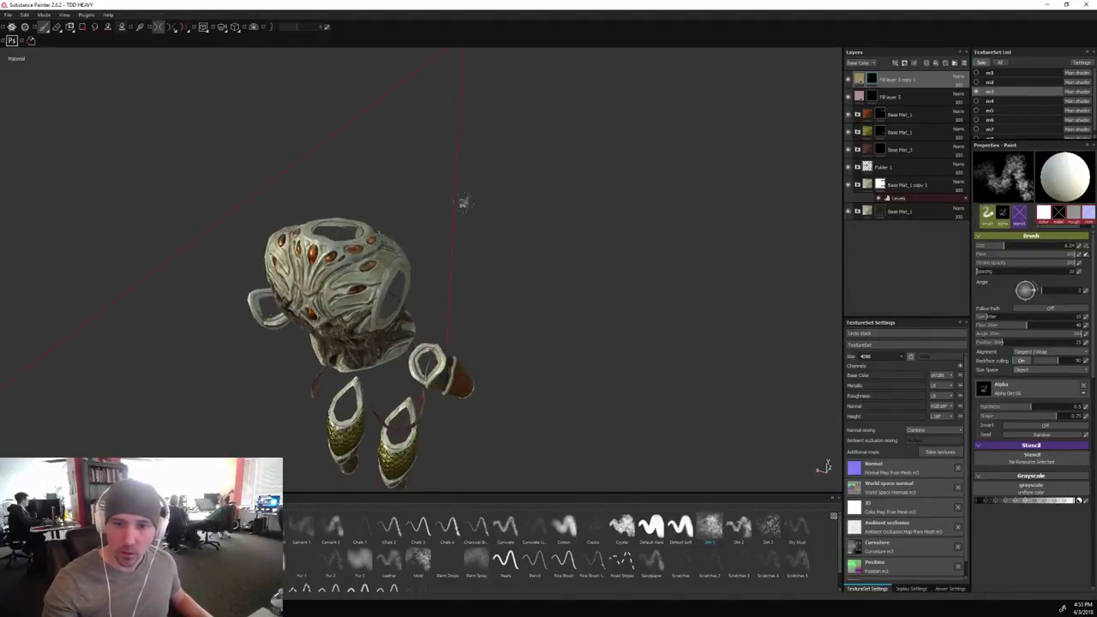
alt+drag(463, 202, 469, 230)
key(bracketleft)
key(bracketleft)
key(bracketleft)
key(bracketleft)
key(bracketleft)
key(bracketleft)
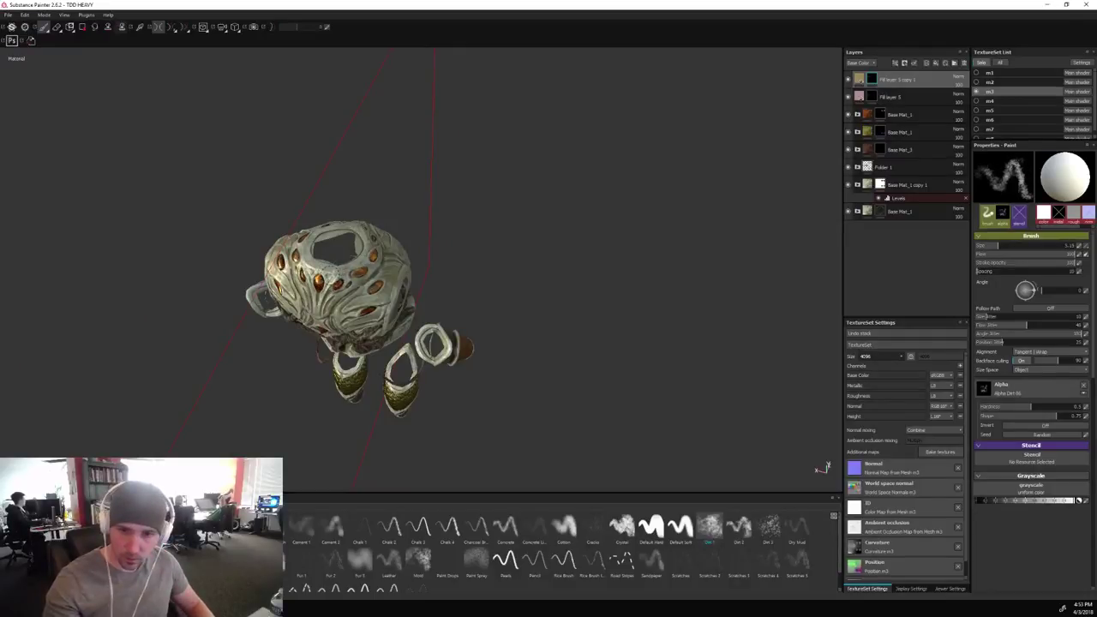
key(l)
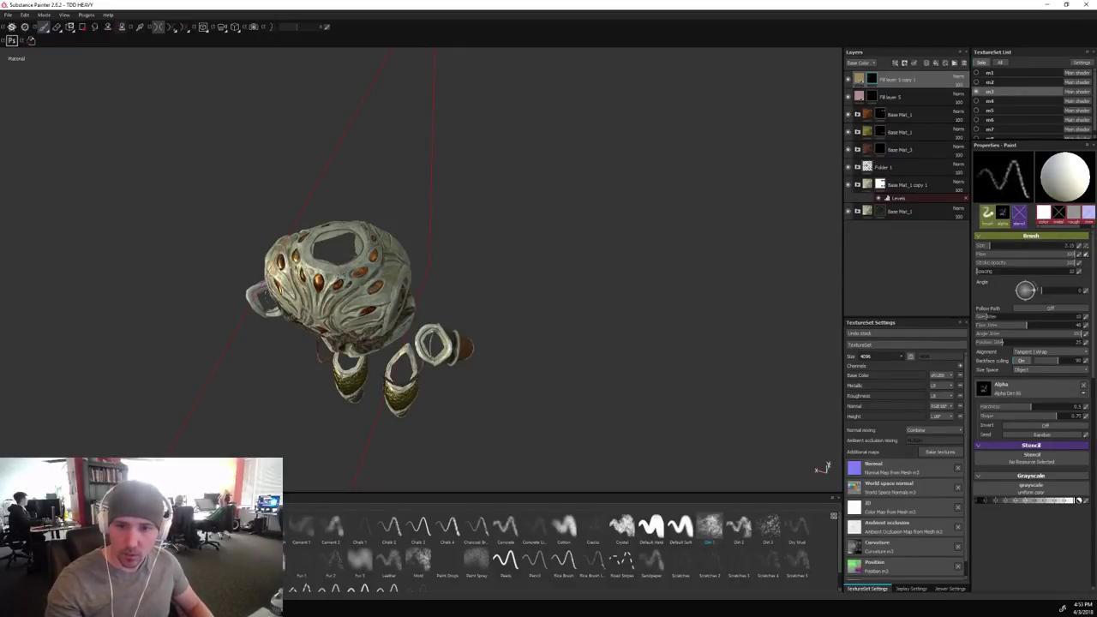
key(bracketright)
key(bracketright)
key(bracketright)
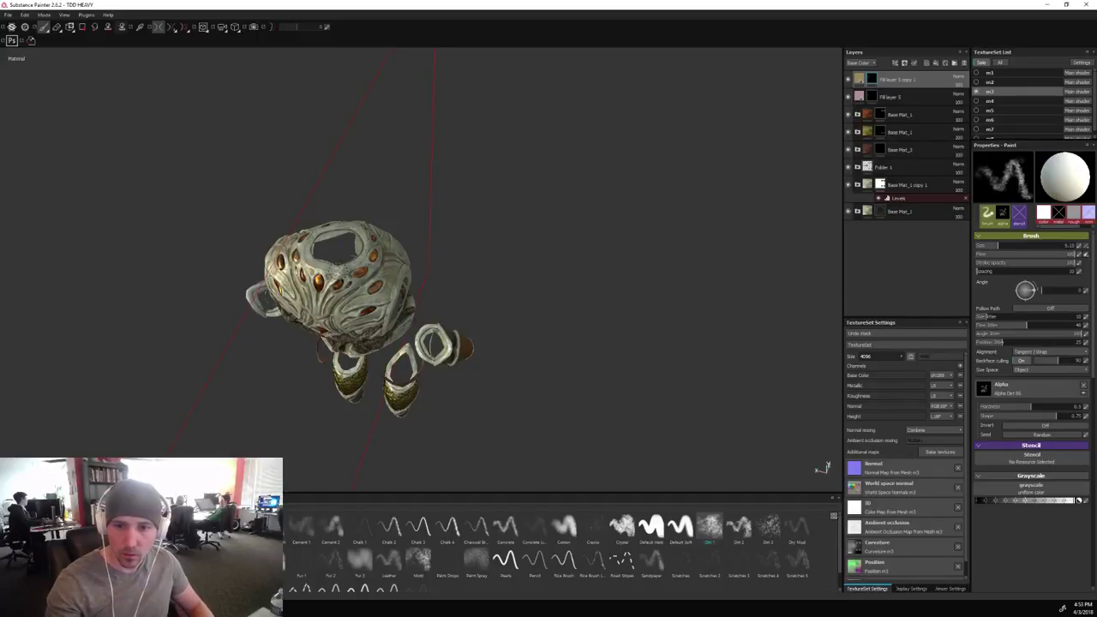
Change the pink fill layer's base color to a more saturated rose red with RGB 0.511, 0.166, 0.166.
alt+drag(525, 293, 629, 340)
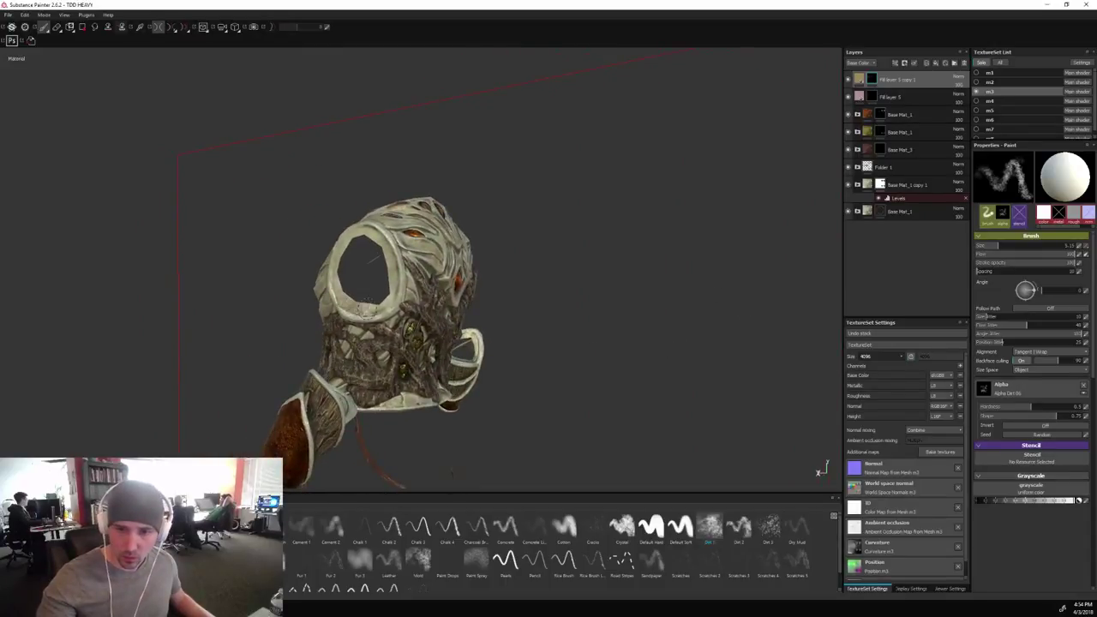
alt+drag(338, 249, 629, 377)
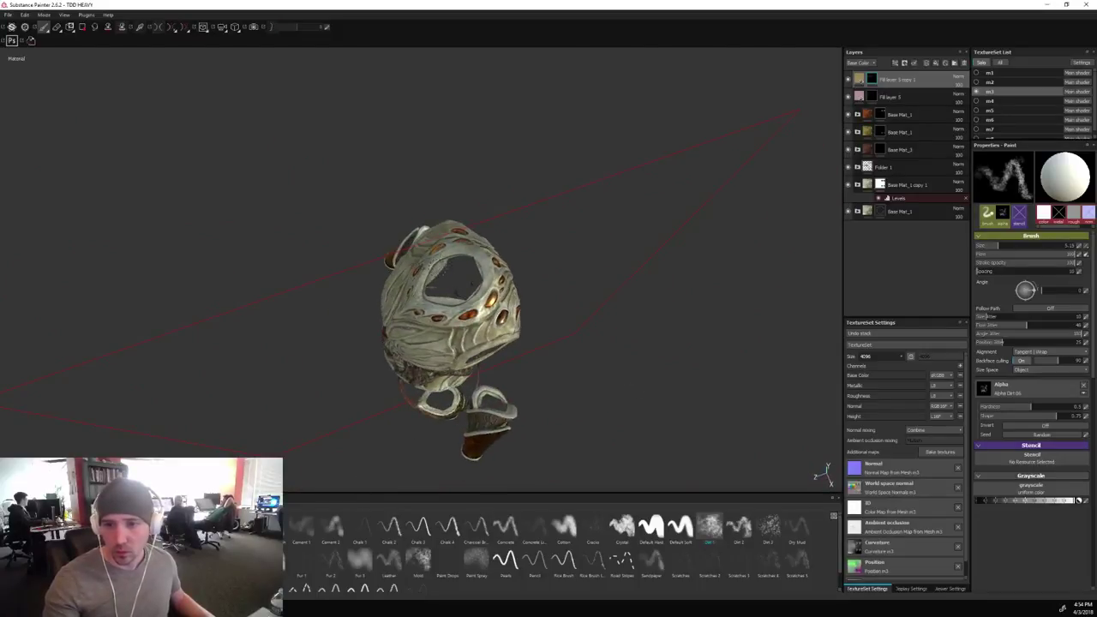
alt+drag(591, 258, 606, 166)
shift+right_drag(606, 167, 643, 165)
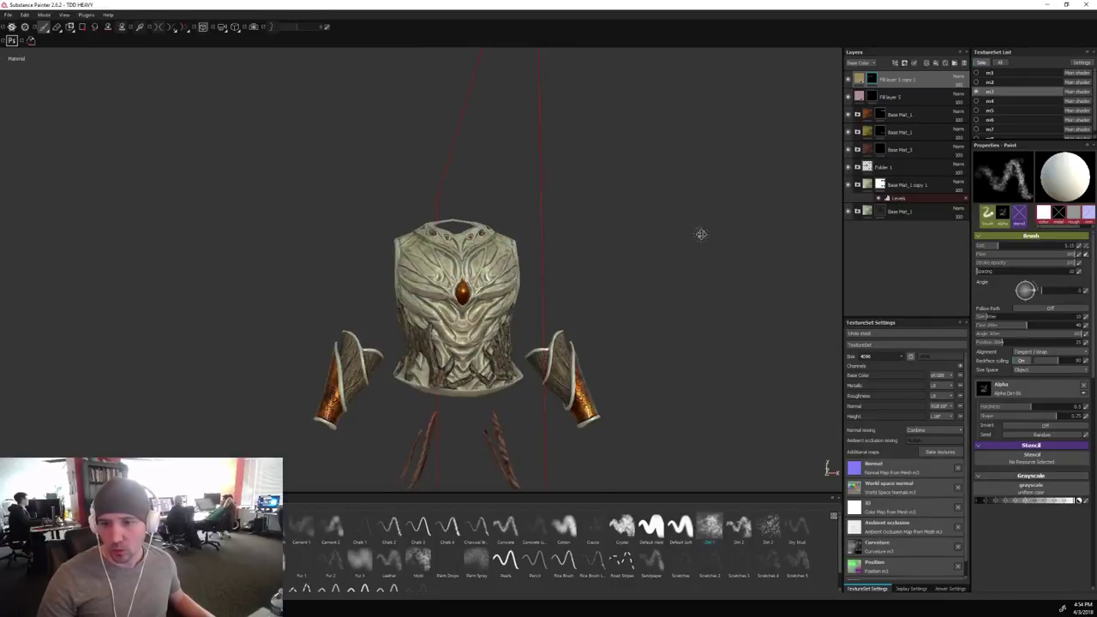
alt+middle_drag(703, 234, 654, 228)
click(896, 97)
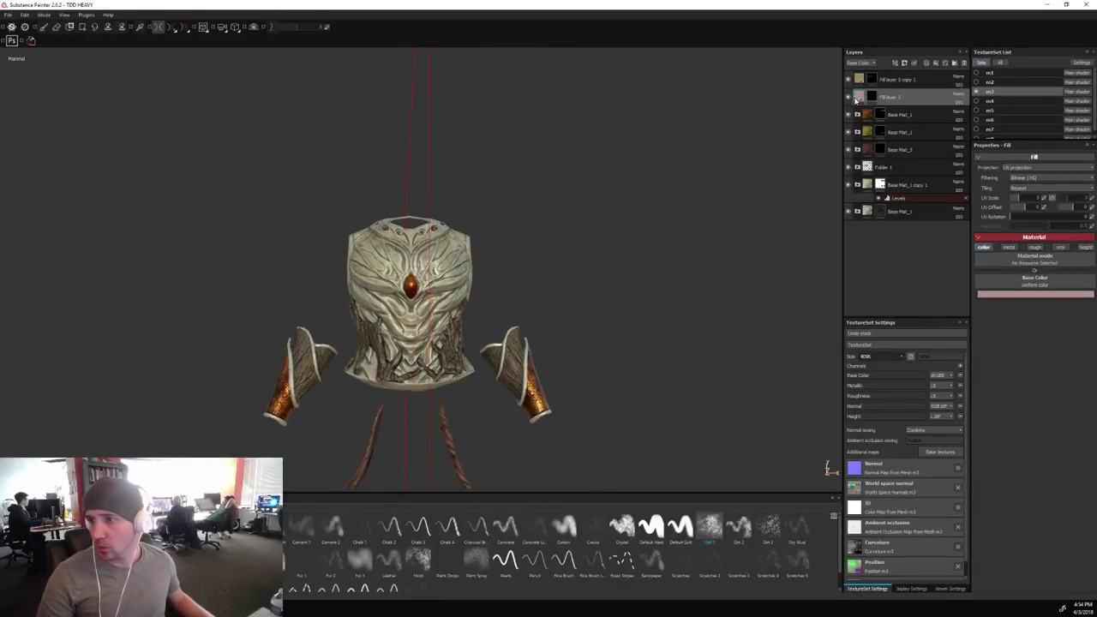
click(1025, 297)
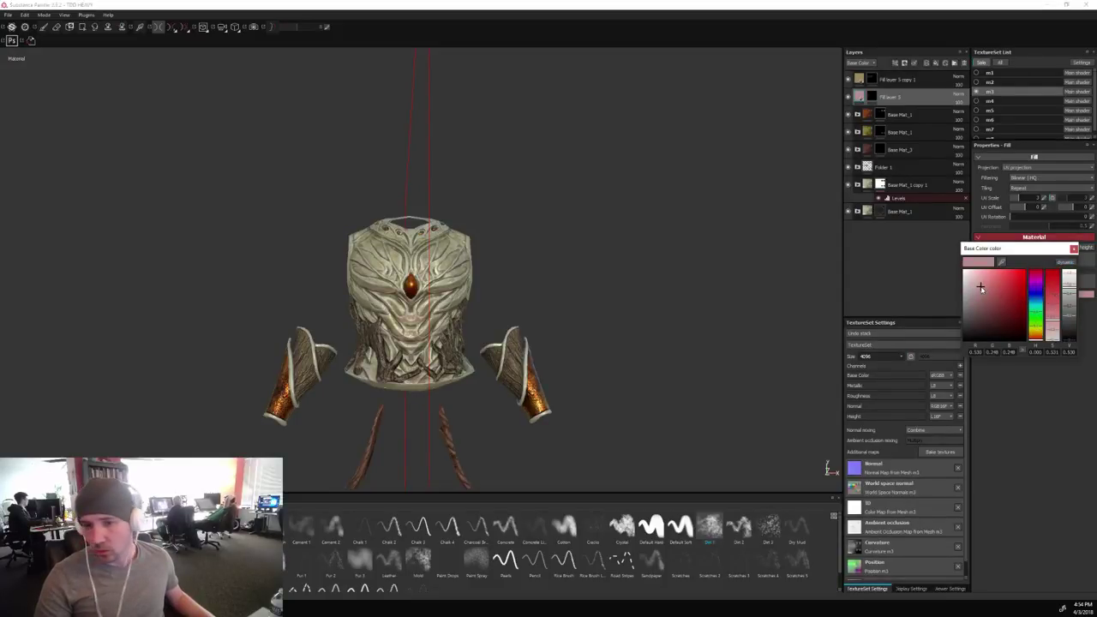
drag(982, 295, 1010, 297)
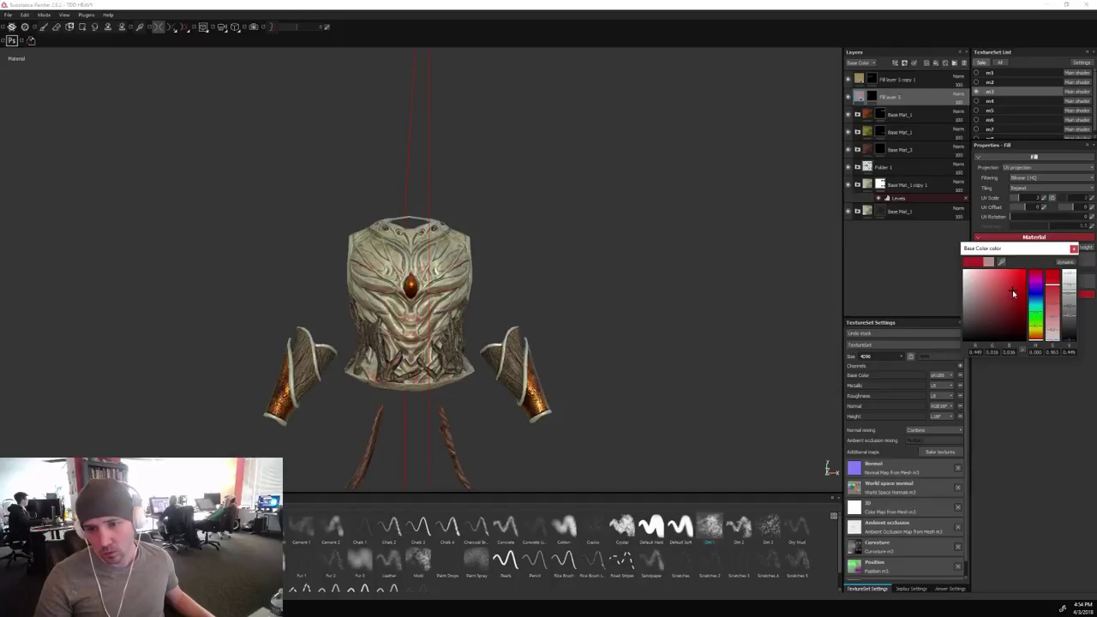
scroll(645, 299, up, 1)
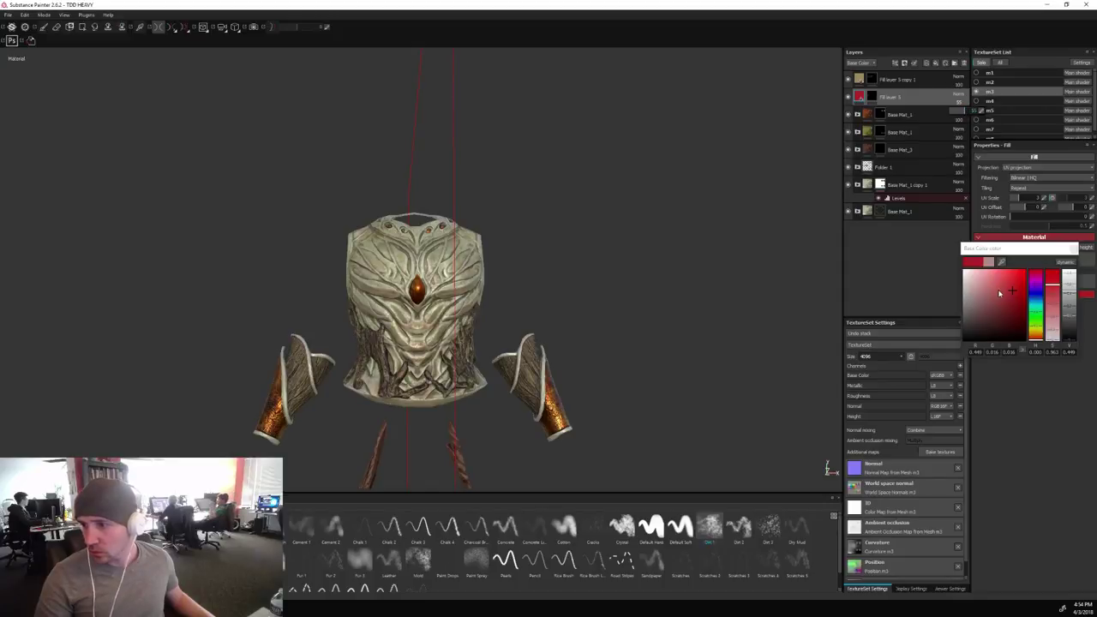
click(1005, 293)
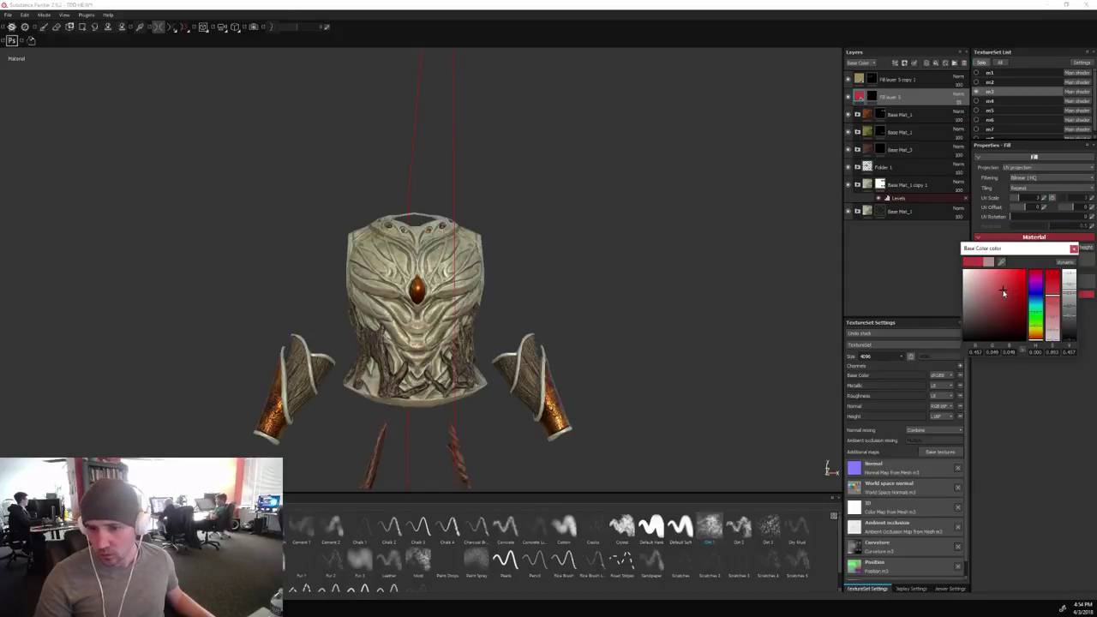
drag(1001, 291, 987, 289)
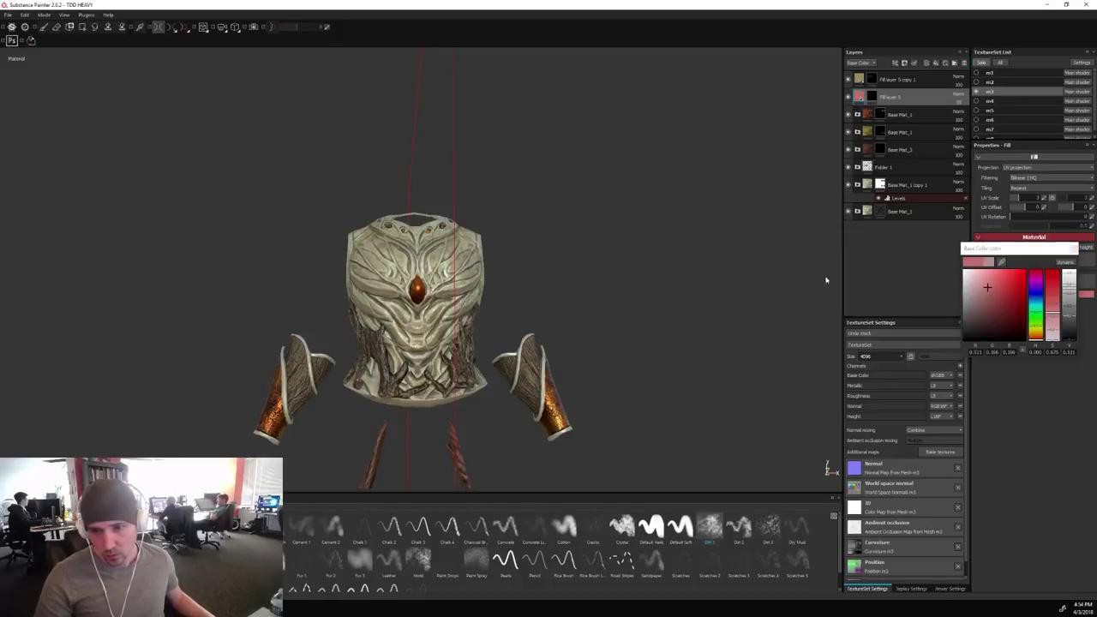
Activate the rose fill layer's mask for painting on the chest piece and reduce the brush to 1.6.
mouse_move(828, 277)
alt+mouse_down()
mouse_move(762, 265)
mouse_move(669, 312)
mouse_move(580, 265)
mouse_move(614, 277)
alt+mouse_up()
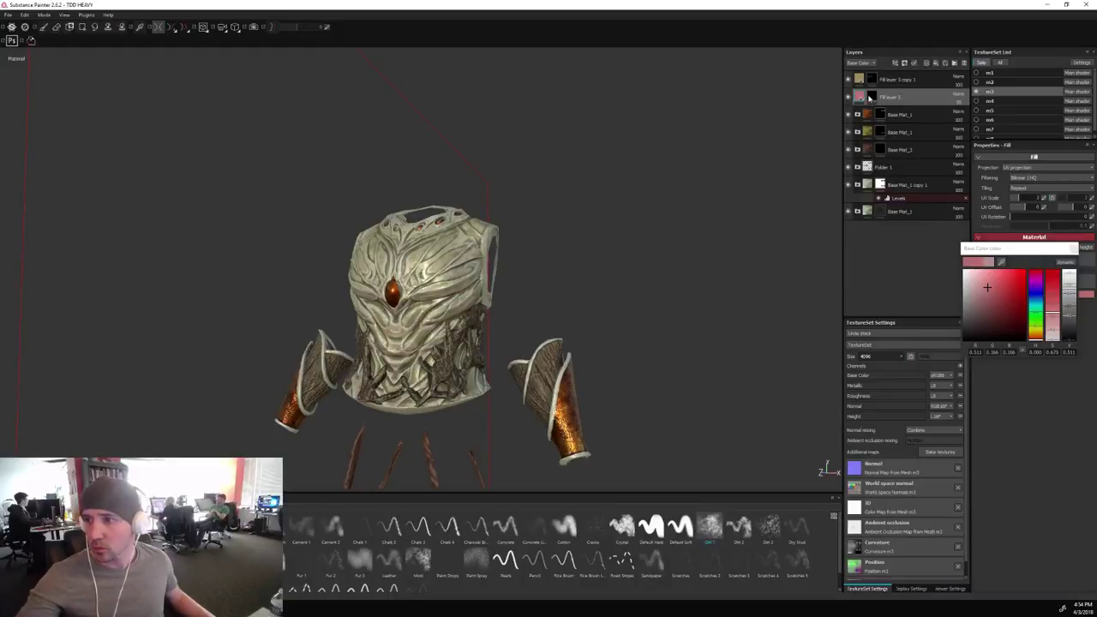
key(1)
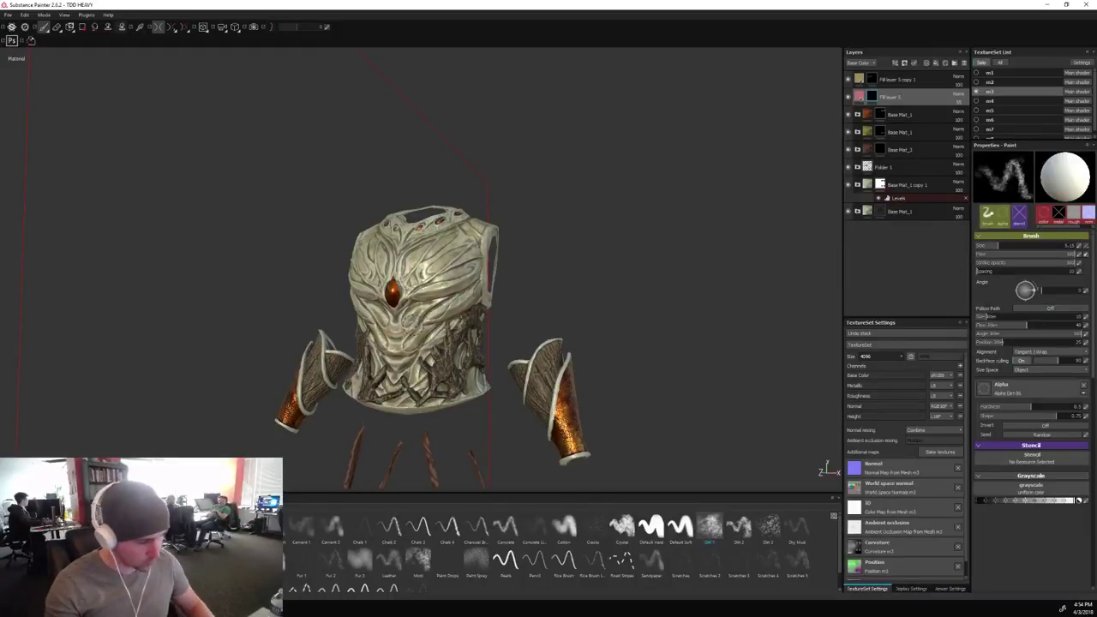
ctrl+right_drag(415, 324, 382, 324)
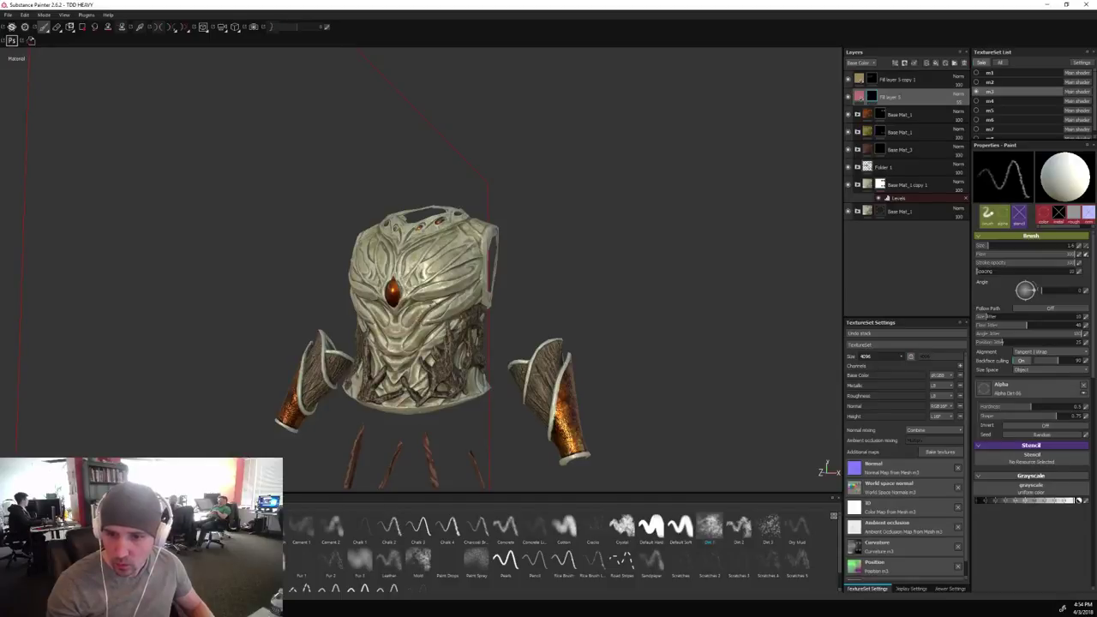
Examine the rose color variation on the chest piece from the front, both sides and the back.
alt+drag(576, 286, 627, 292)
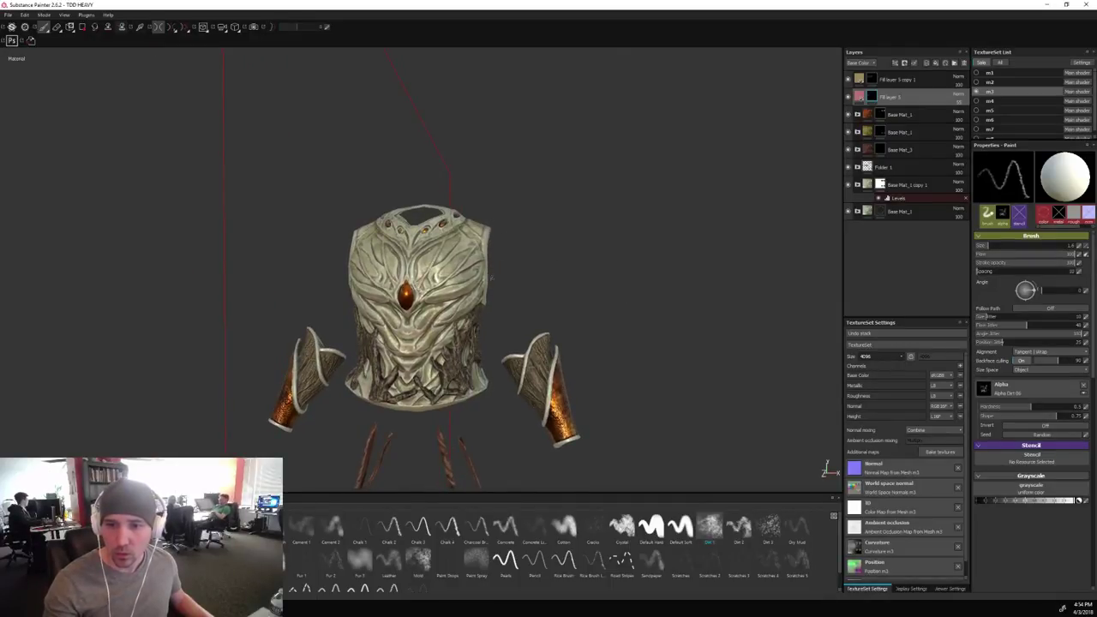
alt+drag(639, 286, 611, 342)
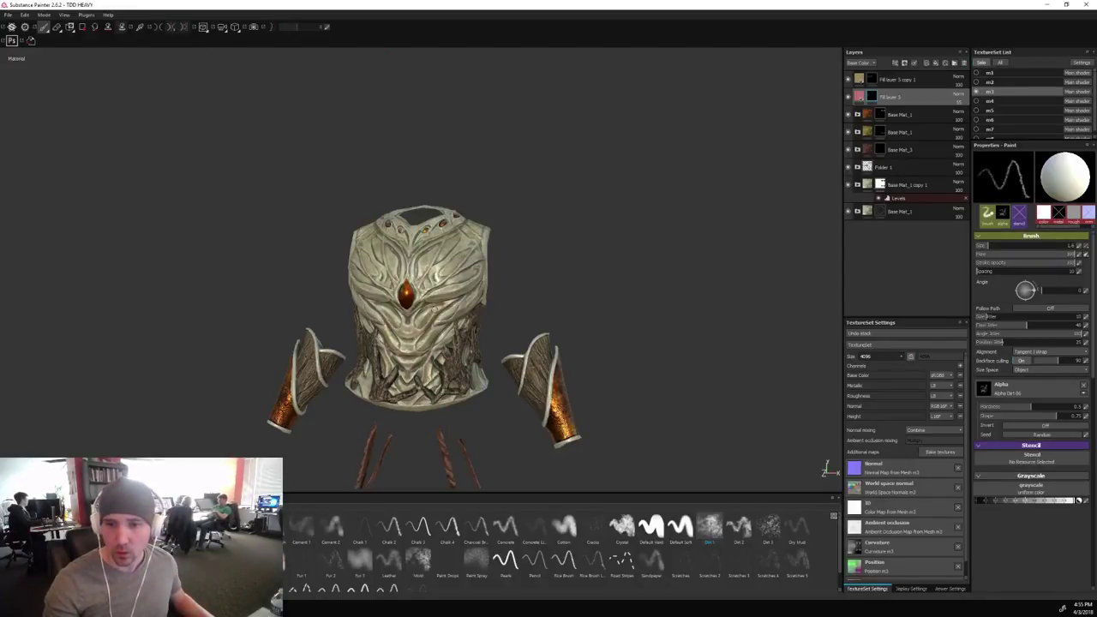
alt+drag(580, 314, 601, 291)
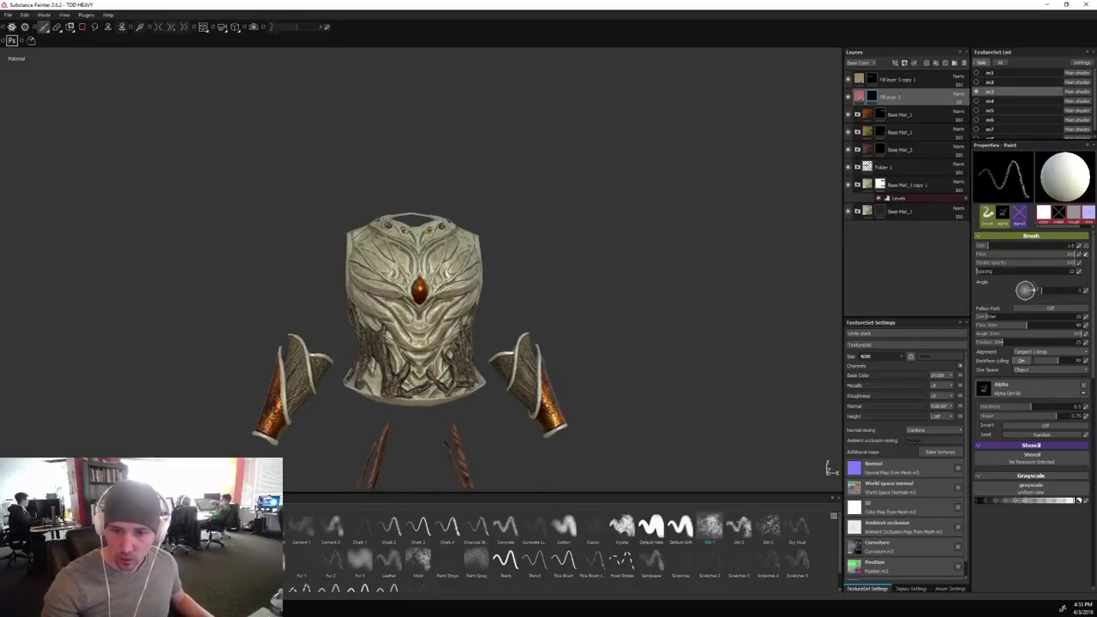
mouse_move(659, 326)
alt+mouse_down()
mouse_move(539, 343)
mouse_move(592, 279)
mouse_move(578, 258)
mouse_move(553, 267)
mouse_move(583, 272)
alt+mouse_up()
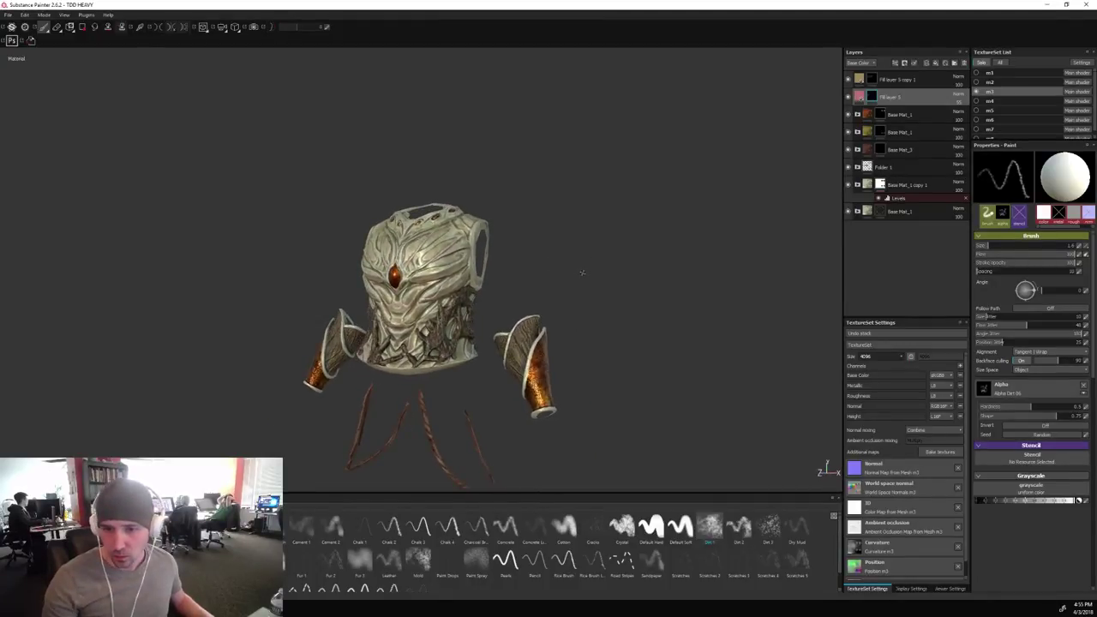
alt+drag(677, 312, 527, 324)
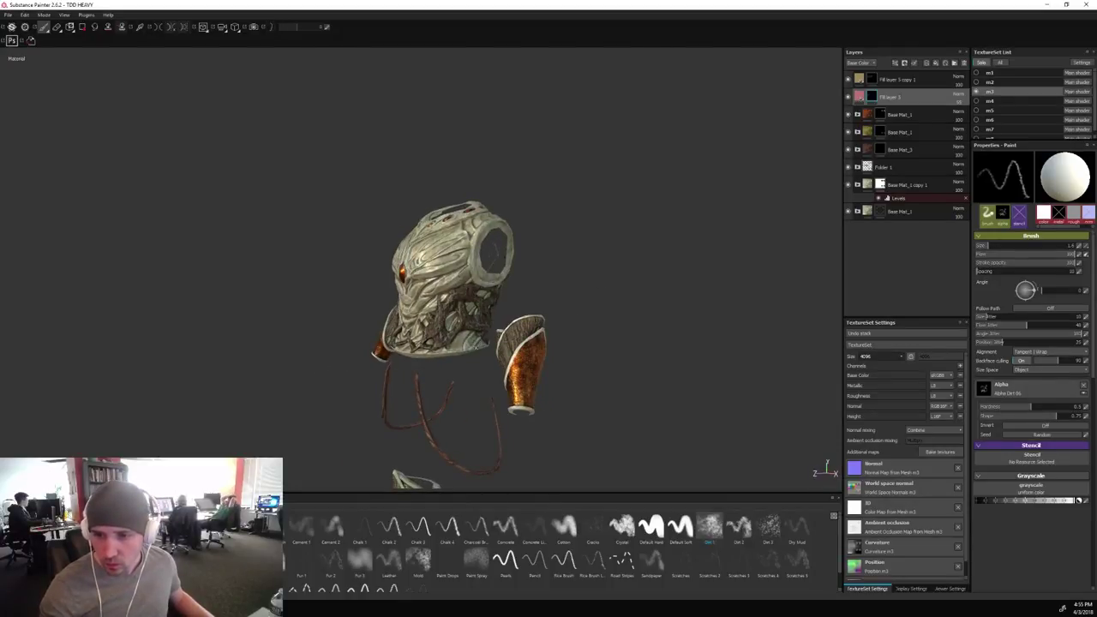
alt+drag(597, 285, 766, 307)
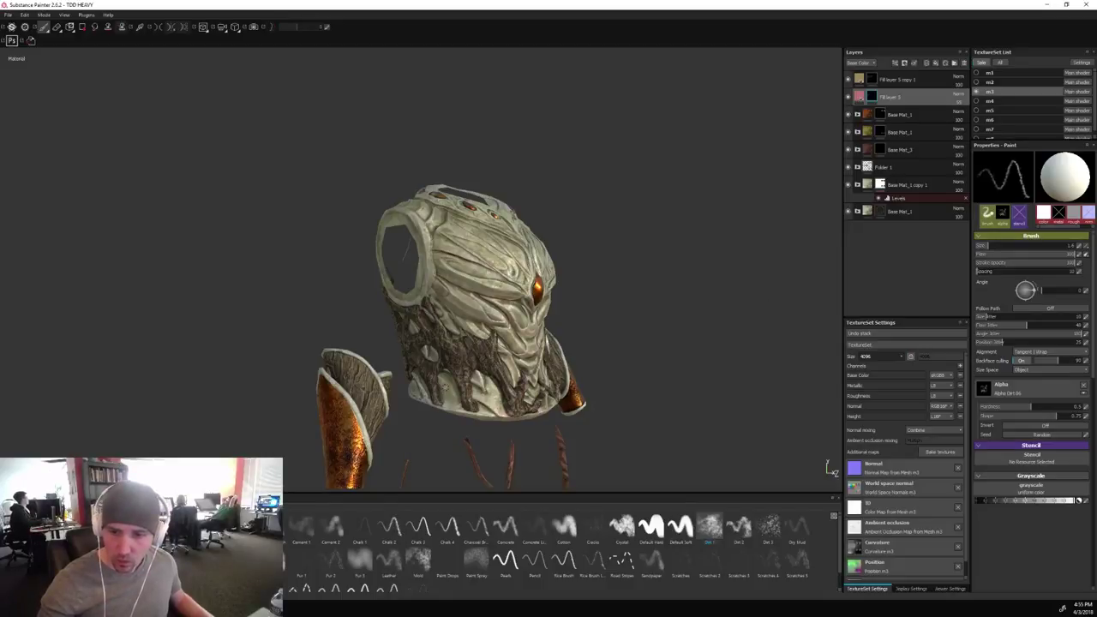
alt+drag(636, 300, 728, 314)
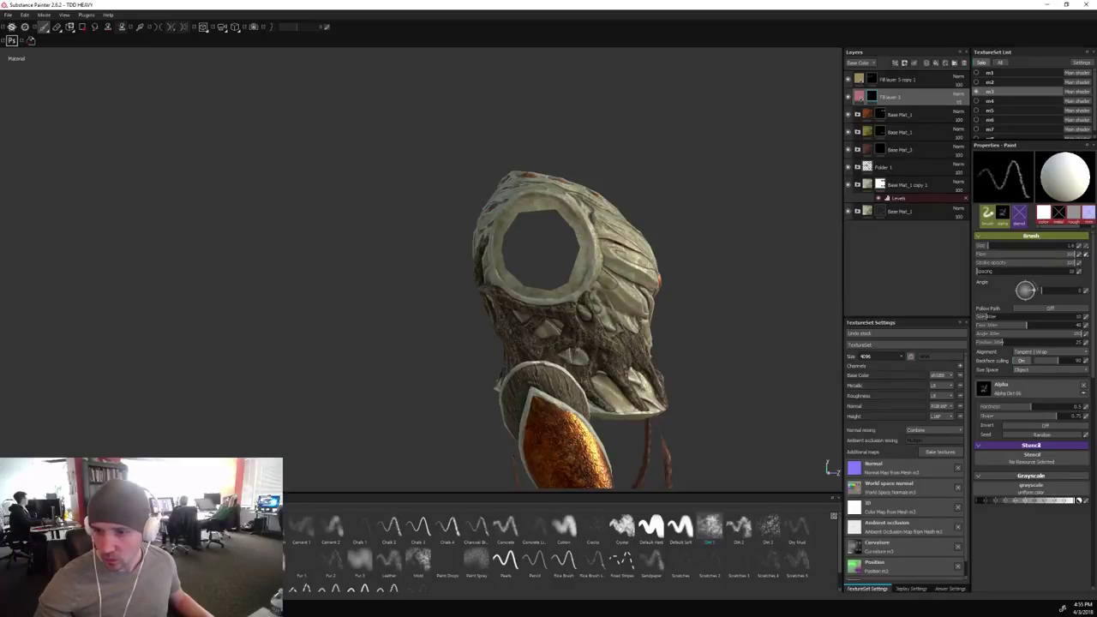
alt+drag(763, 283, 868, 276)
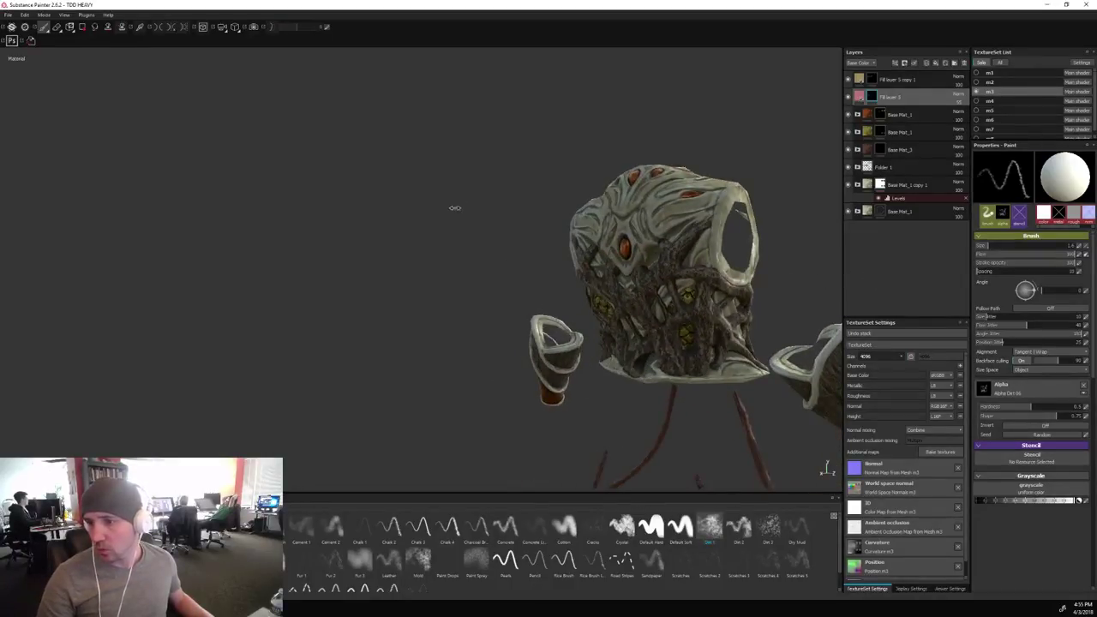
alt+drag(452, 208, 422, 228)
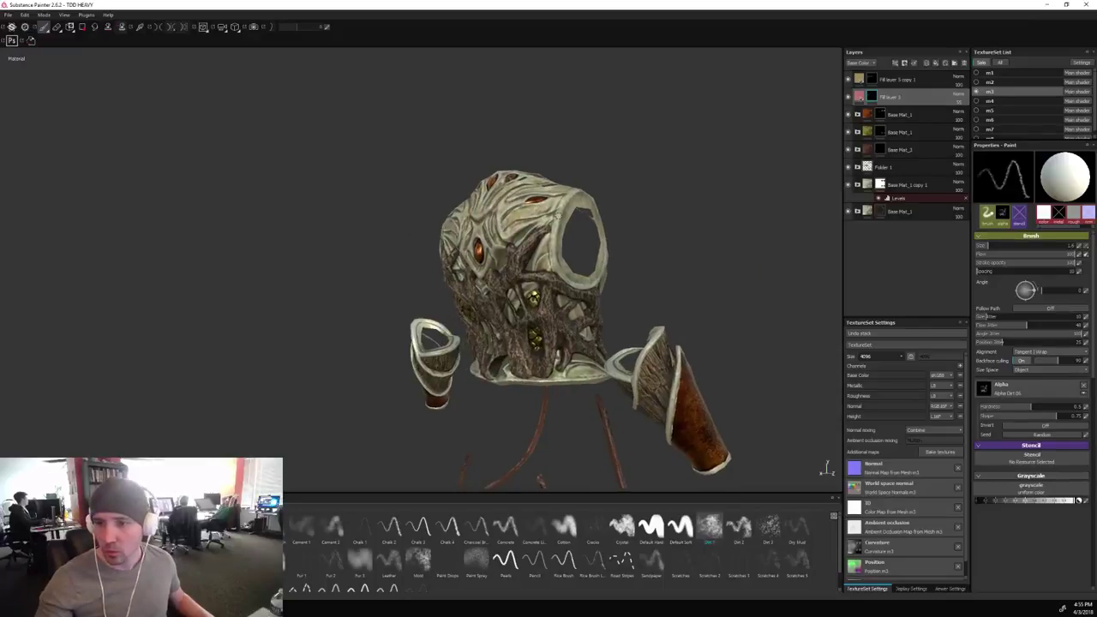
alt+drag(652, 205, 716, 302)
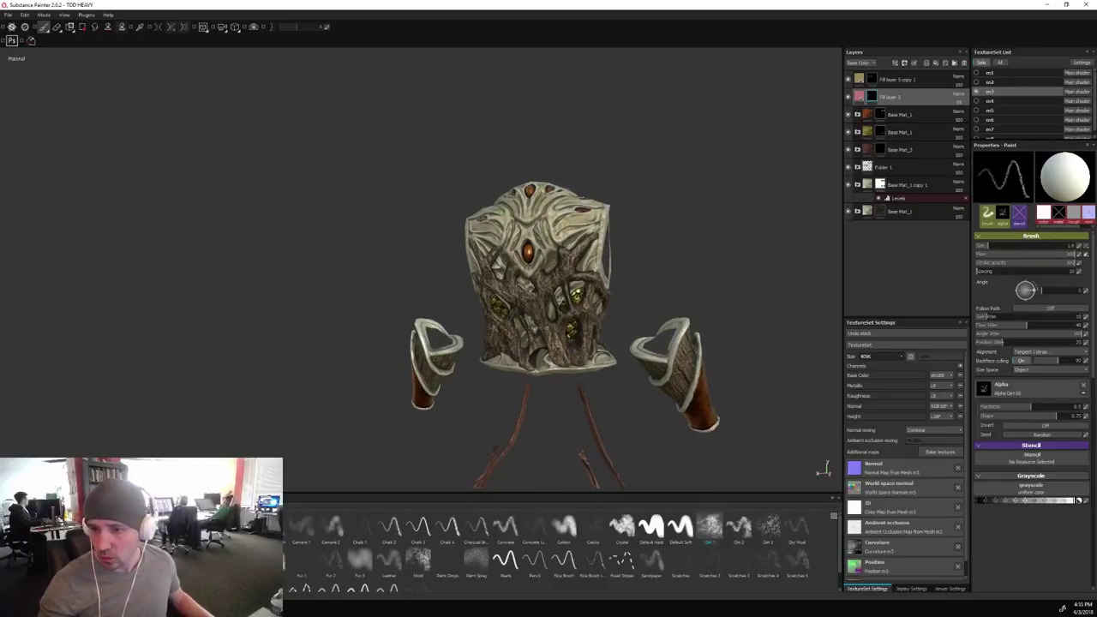
alt+drag(667, 258, 582, 335)
alt+right_drag(581, 335, 644, 301)
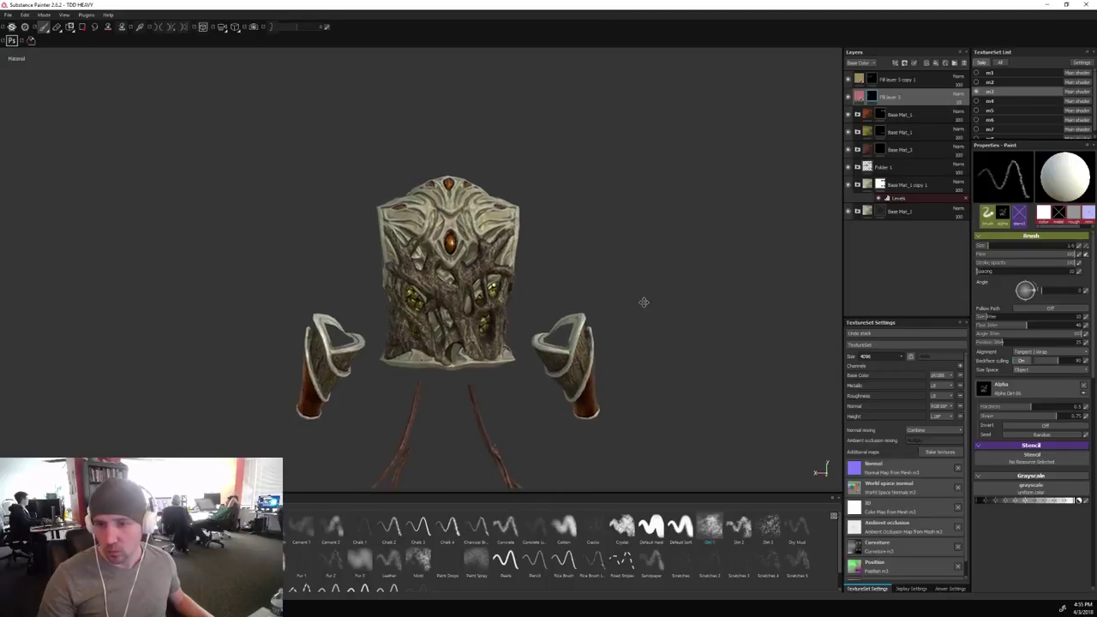
alt+drag(644, 301, 620, 306)
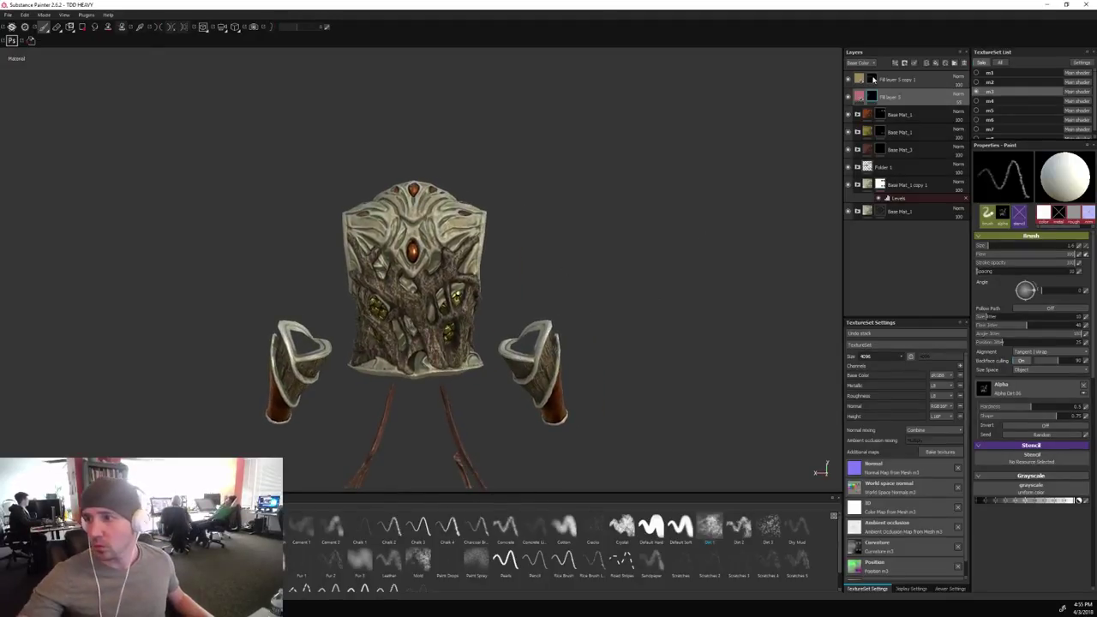
Activate the tan fill layer's mask for painting and enlarge the brush to about 2.8.
click(872, 79)
key(bracketright)
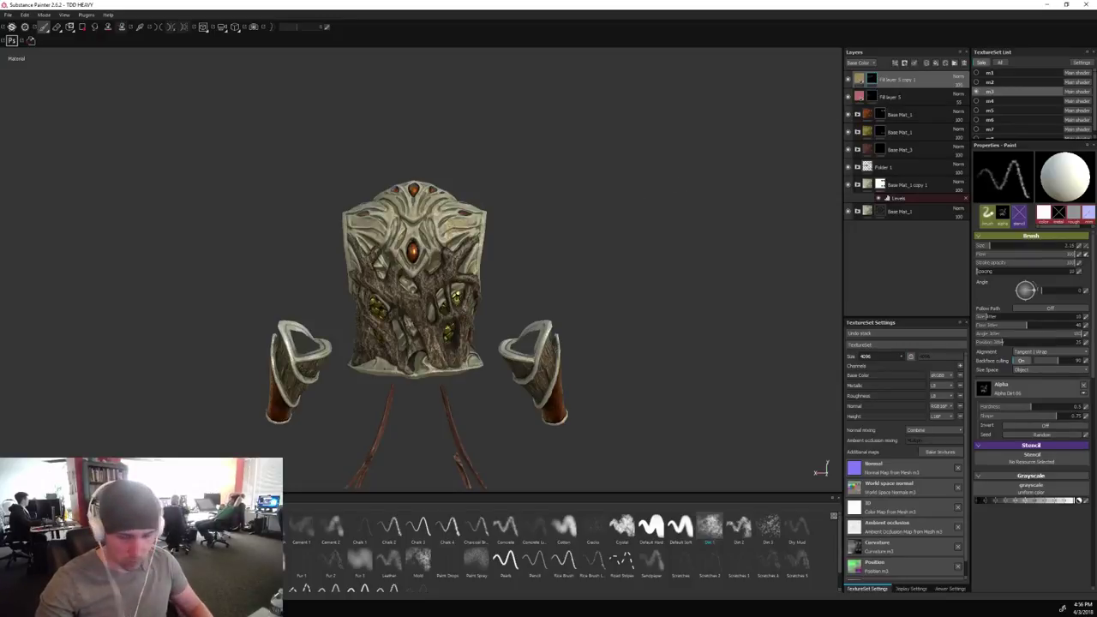
key(bracketright)
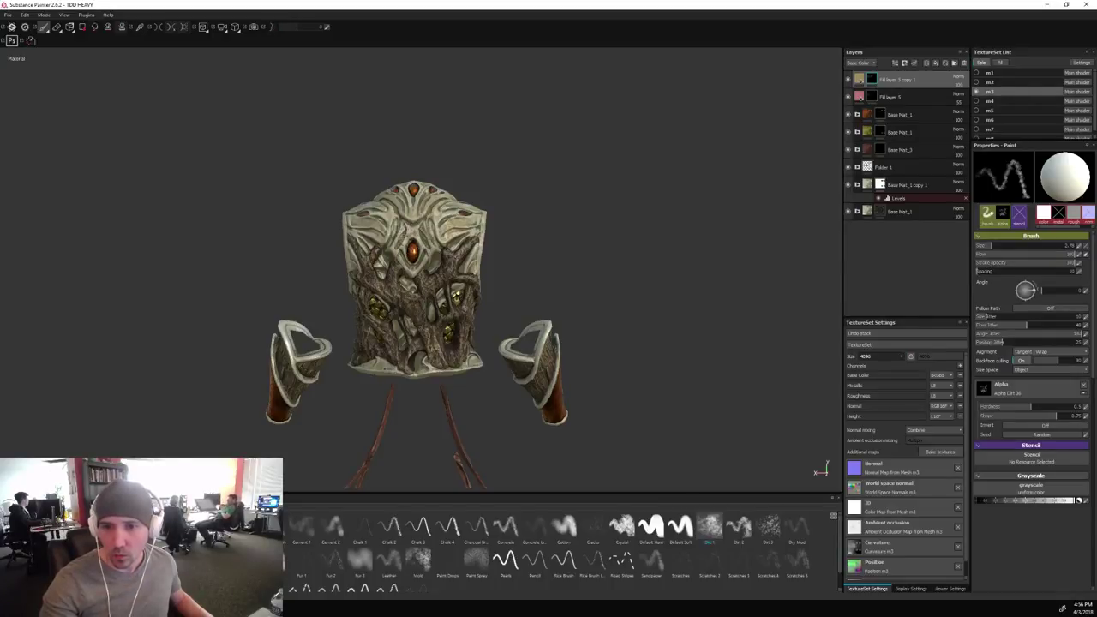
Examine the tan and rose variation over the whole chest piece from the back, top and front.
alt+drag(509, 226, 616, 296)
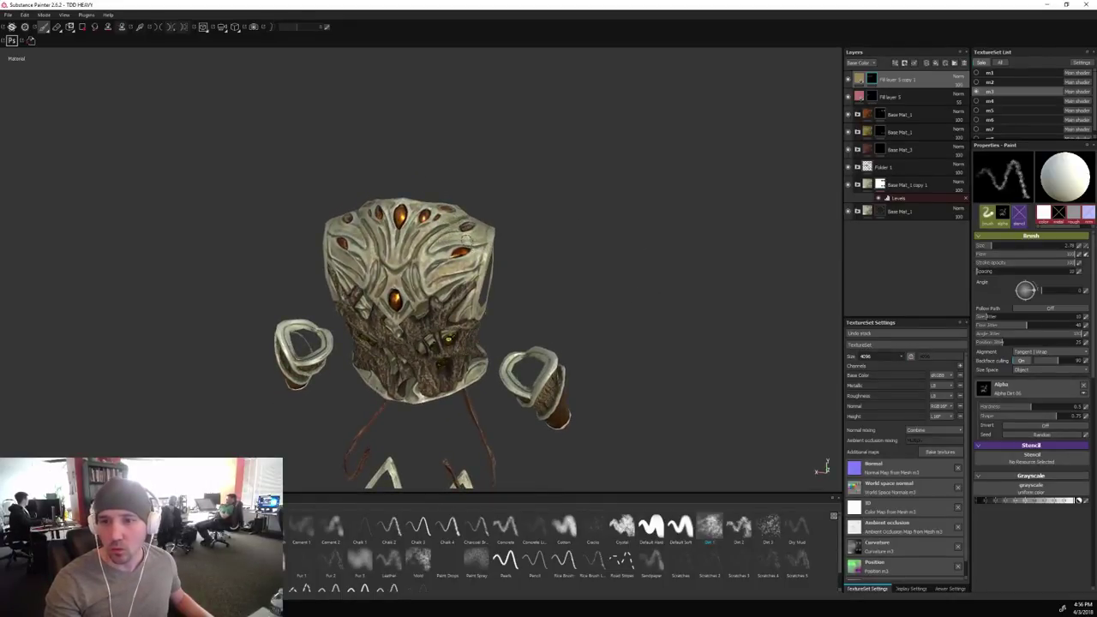
alt+drag(514, 252, 677, 419)
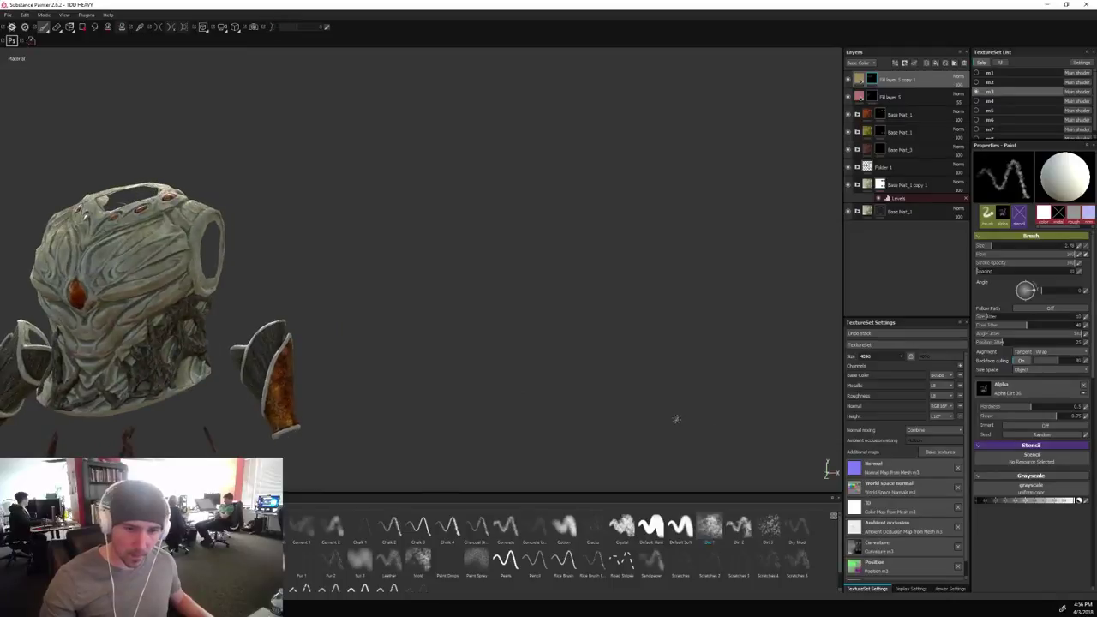
alt+drag(657, 383, 747, 248)
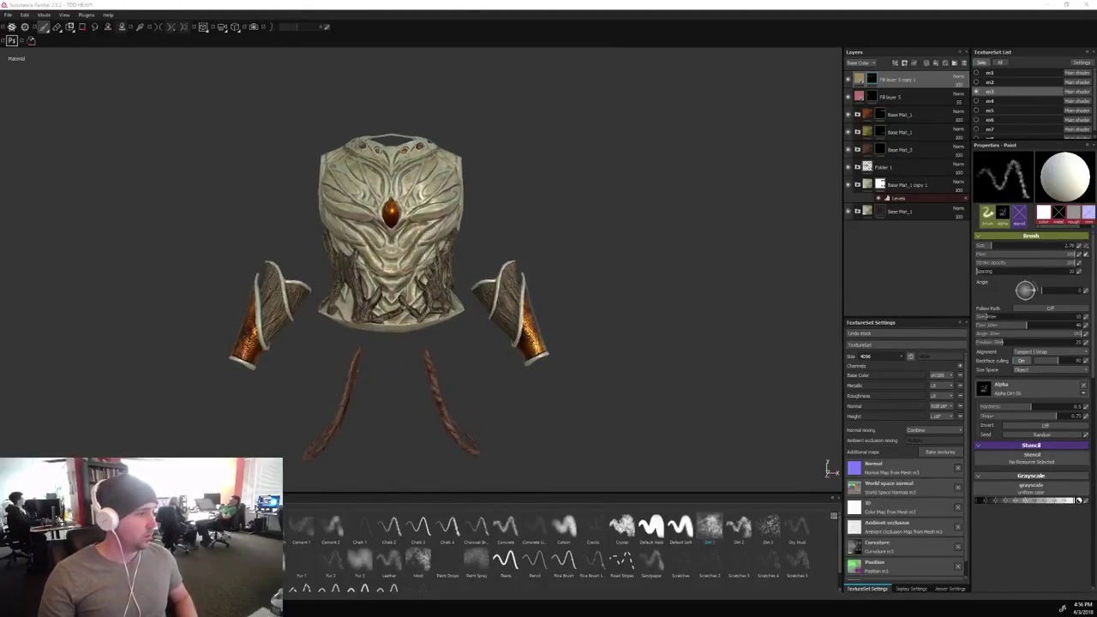
alt+drag(747, 218, 708, 218)
scroll(627, 228, up, 2)
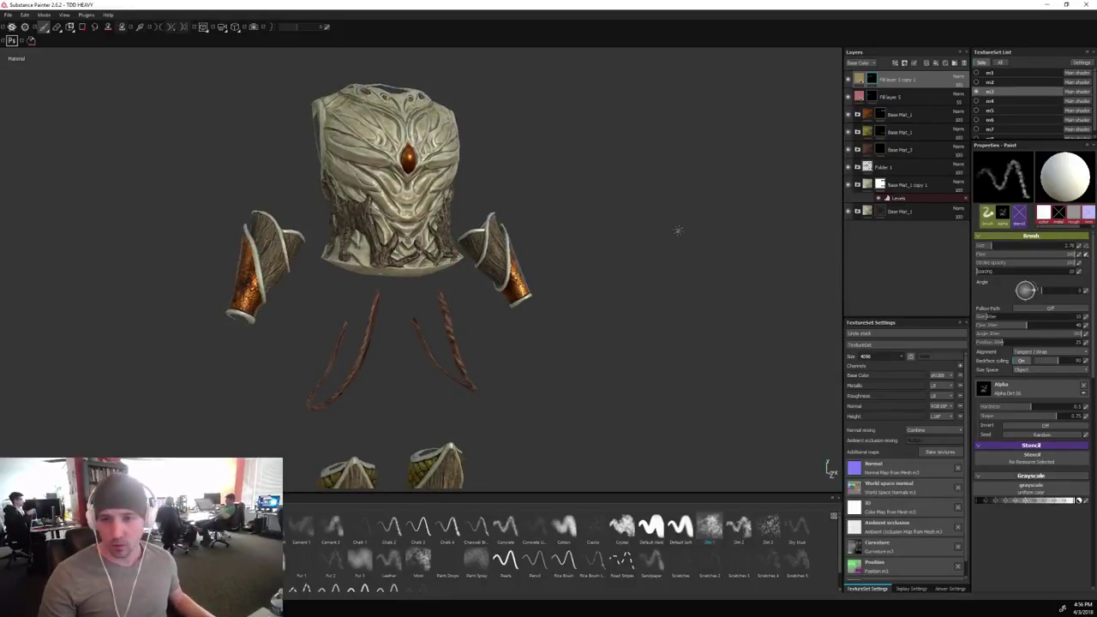
Duplicate the tan fill layer above the original and clear the copied layer's mask.
alt+drag(677, 228, 630, 215)
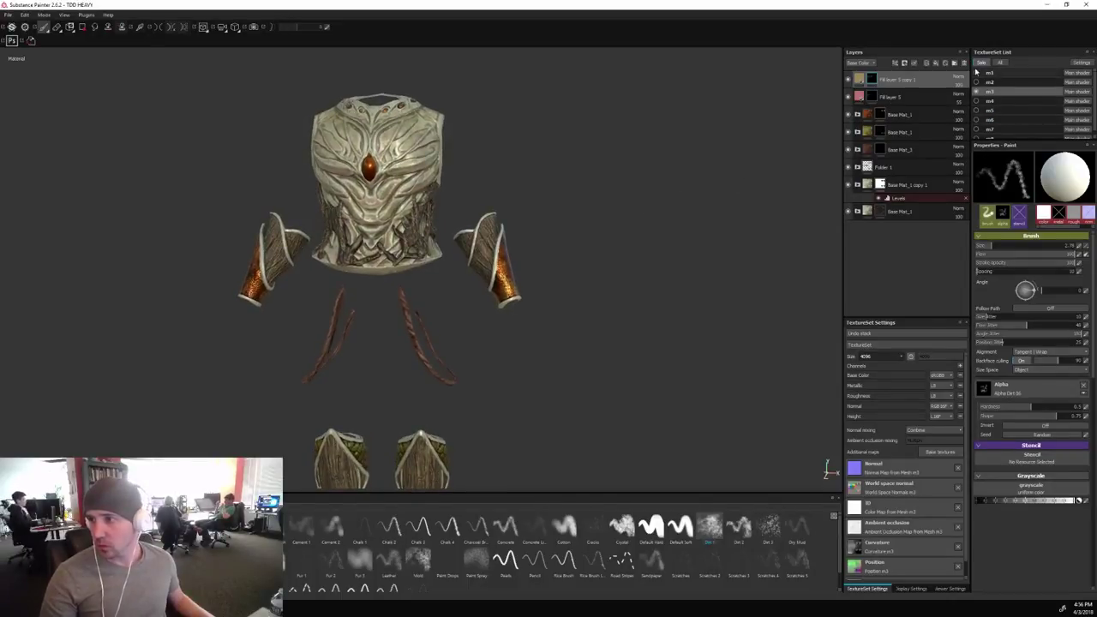
right_click(901, 80)
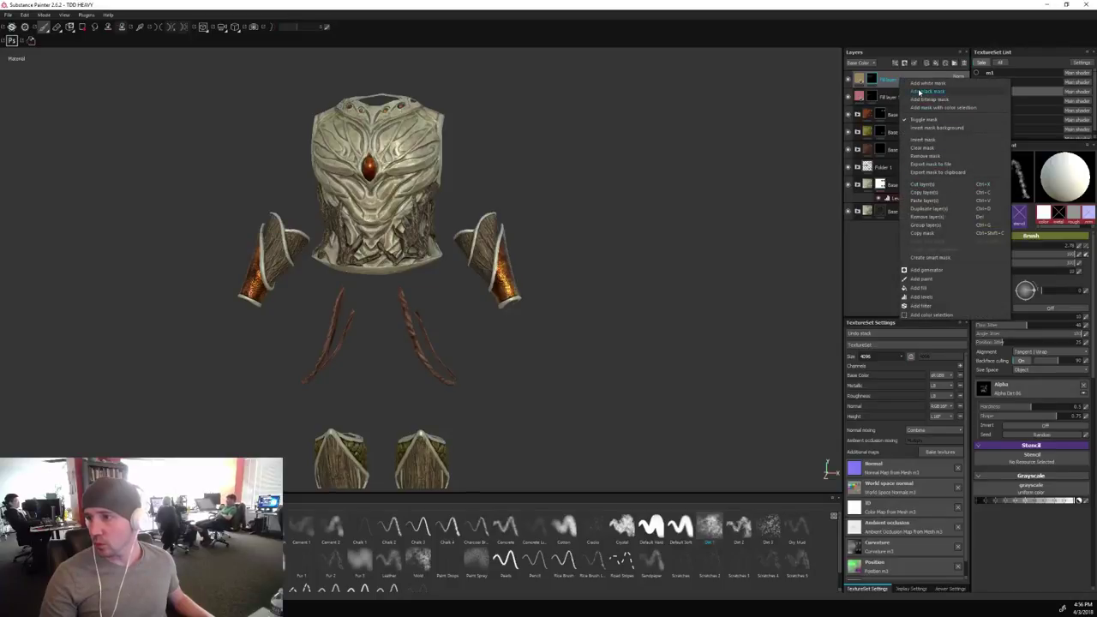
click(916, 210)
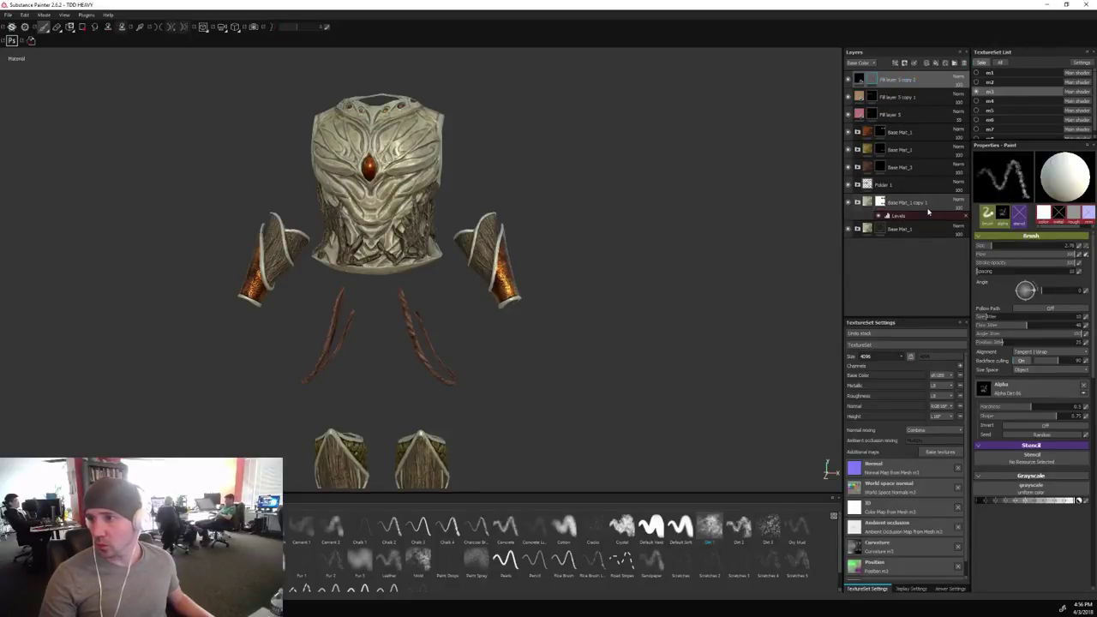
mouse_move(630, 207)
alt+mouse_down()
mouse_move(669, 199)
mouse_move(626, 208)
alt+mouse_up()
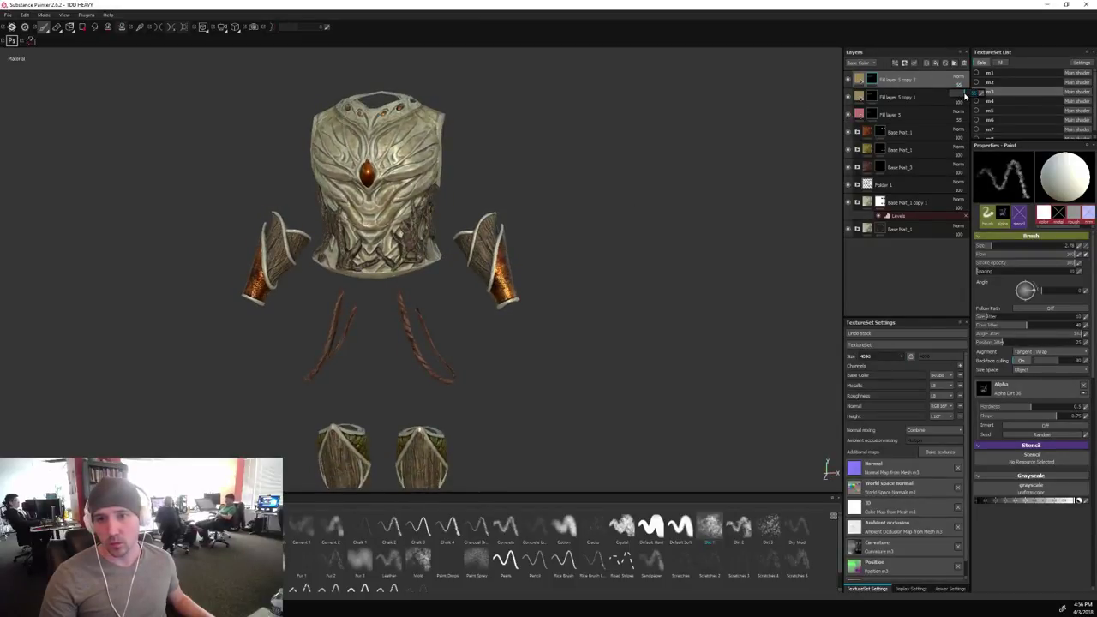
alt+drag(746, 203, 726, 233)
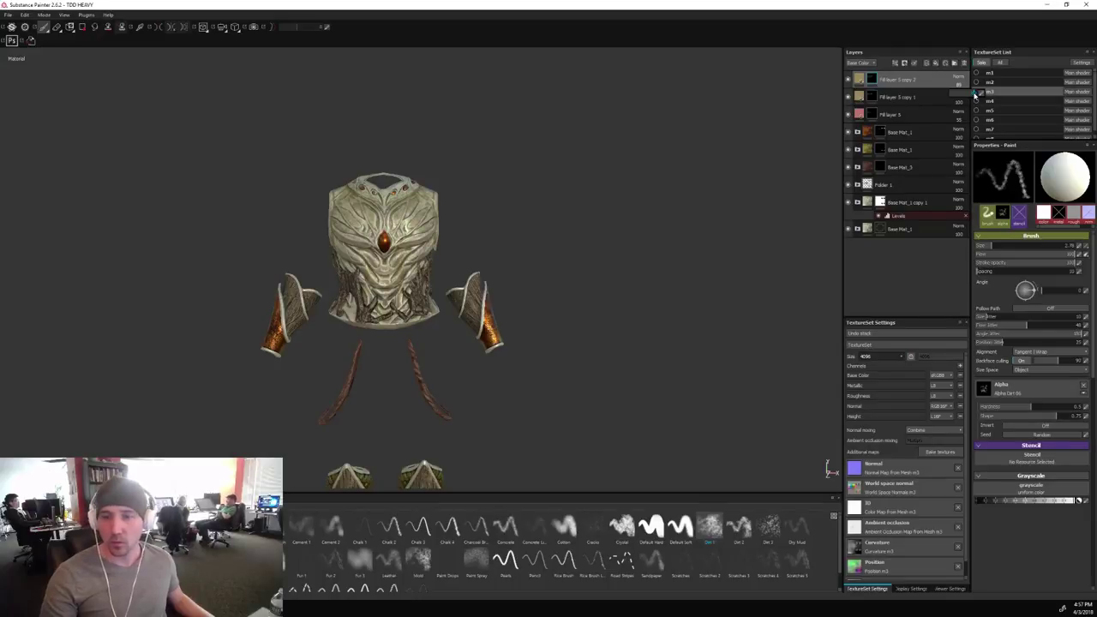
right_click(877, 78)
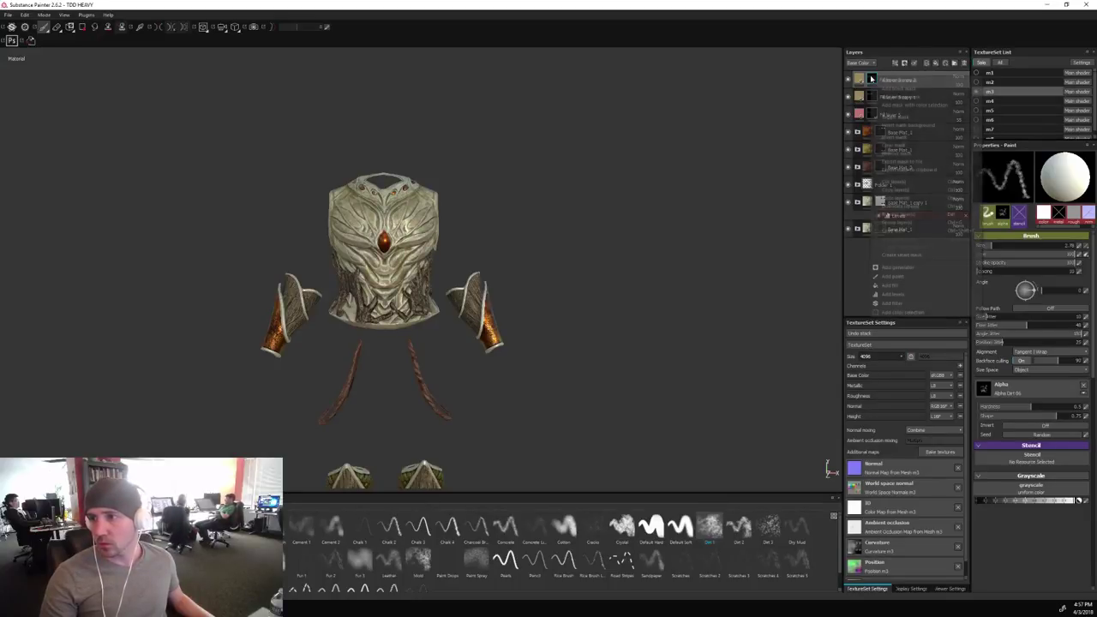
click(900, 147)
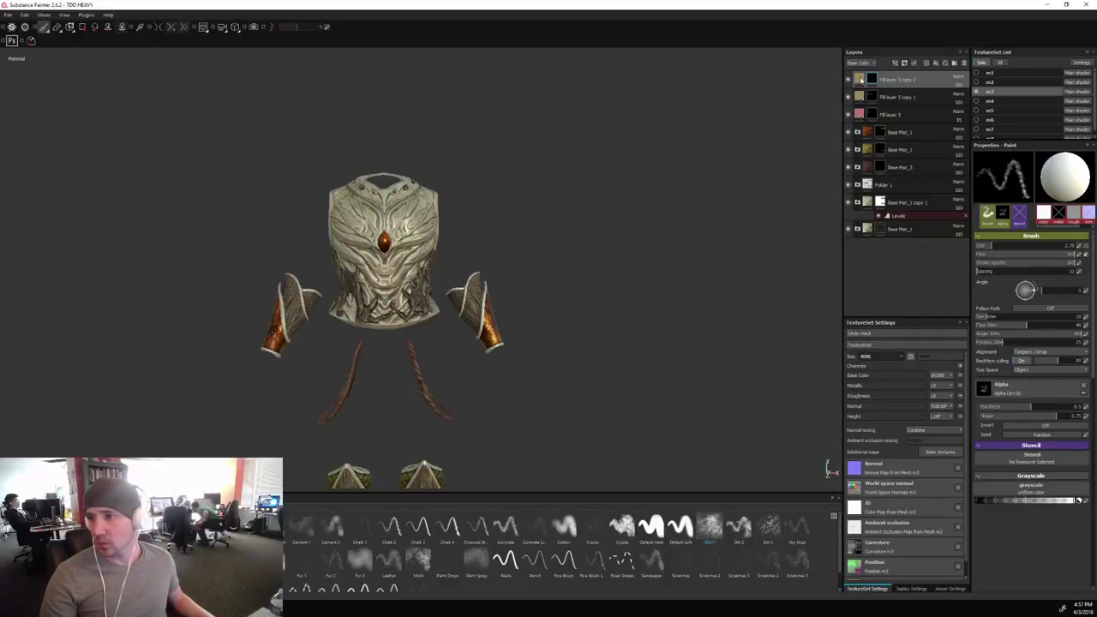
Change the duplicated fill layer's base color to a muted brown sampled with the color picker.
click(860, 79)
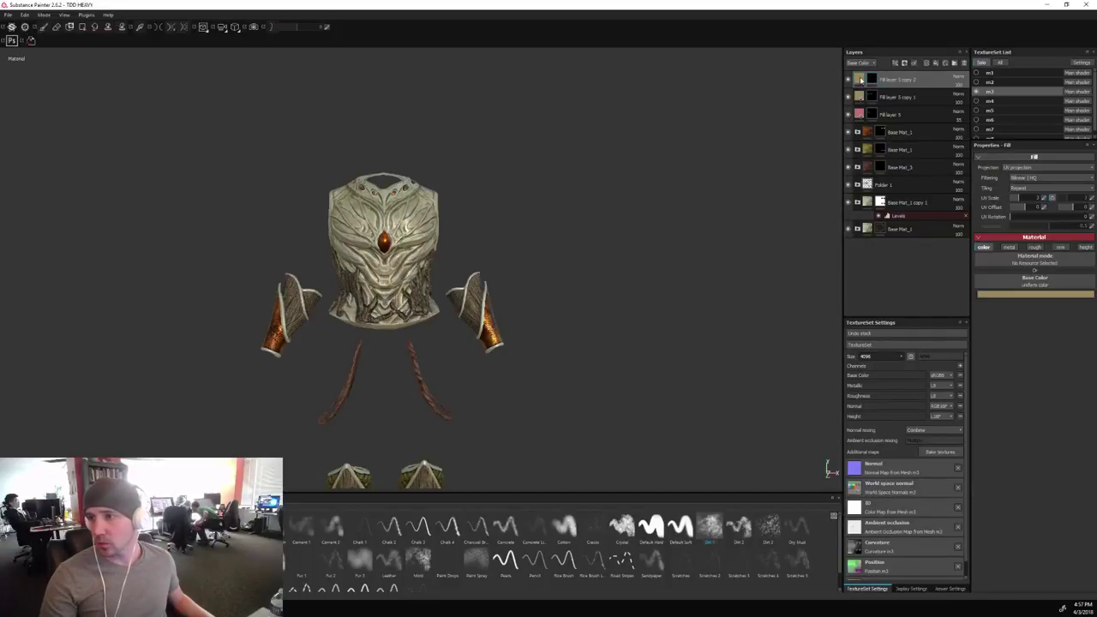
click(1009, 296)
click(985, 260)
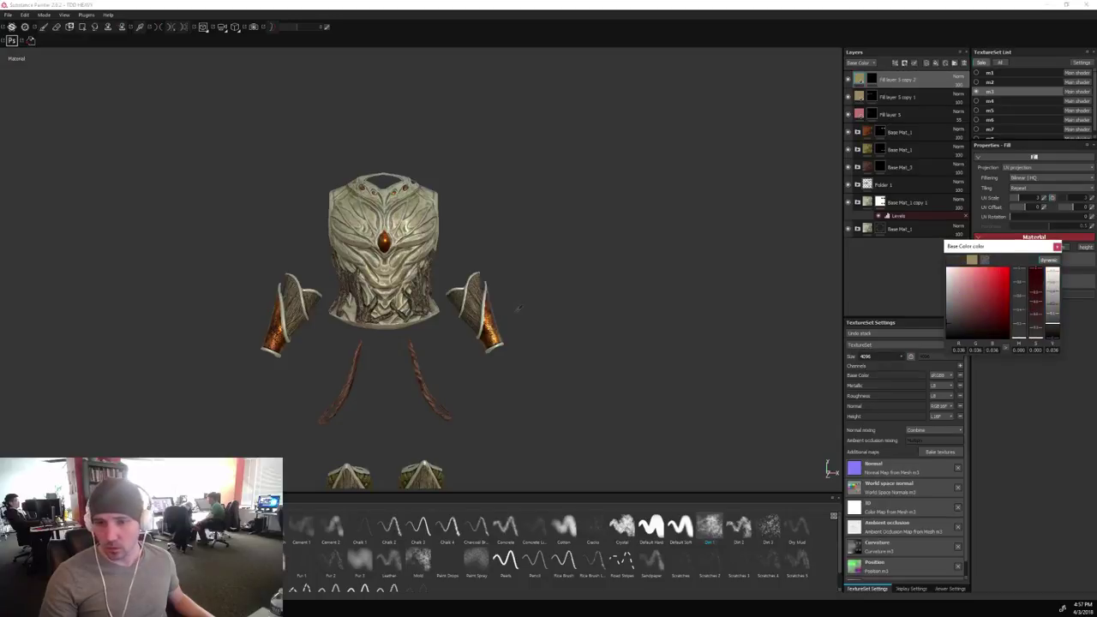
alt+drag(638, 258, 695, 256)
click(1058, 247)
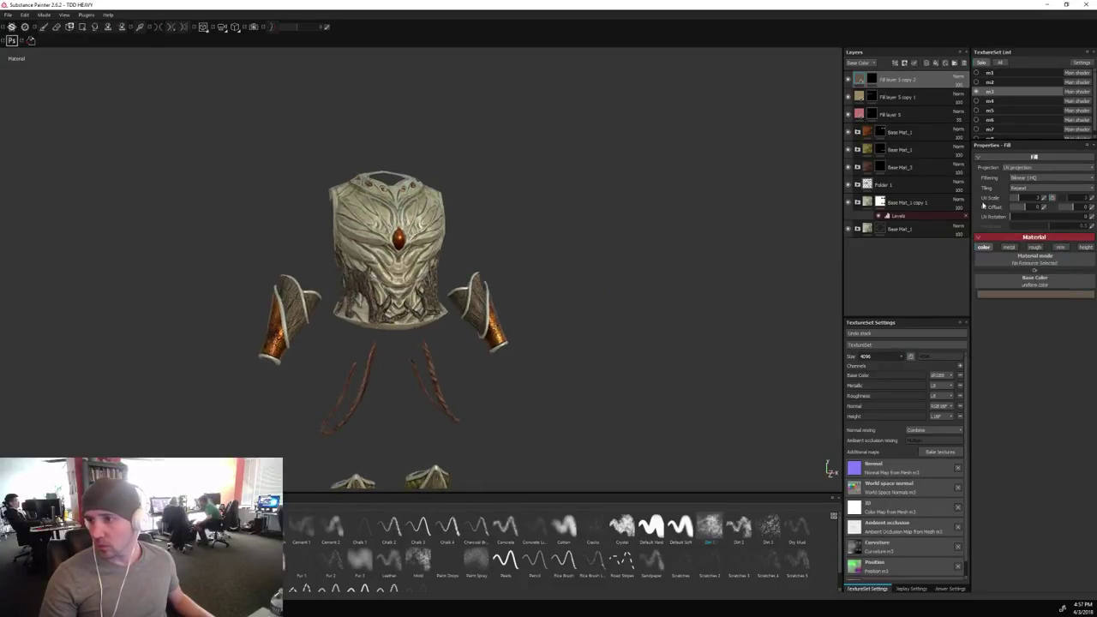
Activate the brown fill layer's mask for painting on the chest piece and enlarge the brush to about 5.15.
click(872, 81)
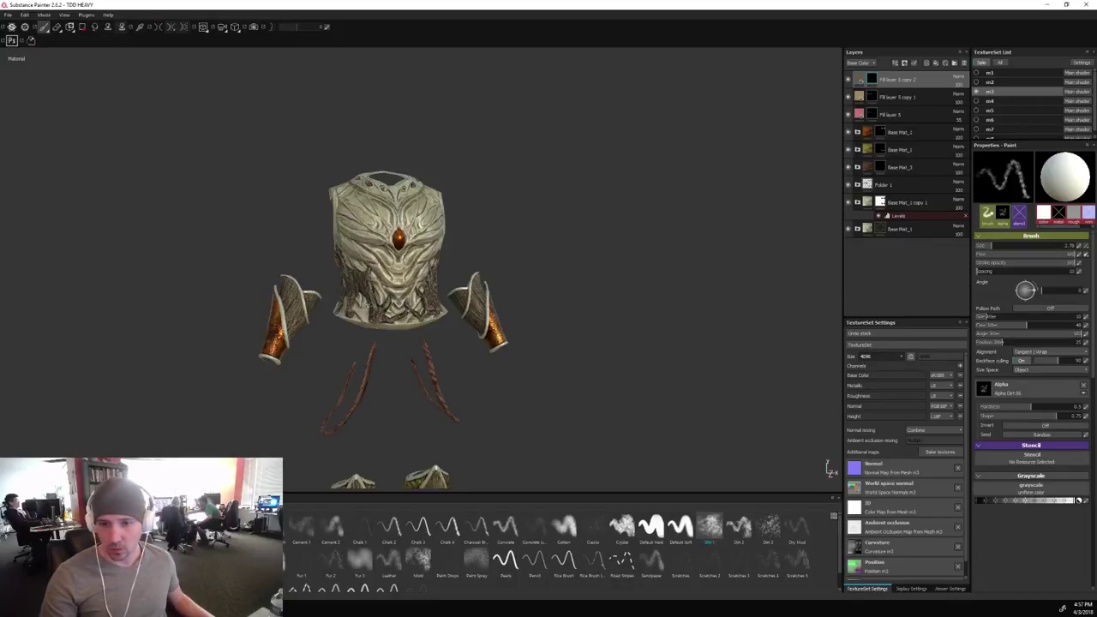
scroll(383, 299, up, 2)
scroll(395, 249, up, 2)
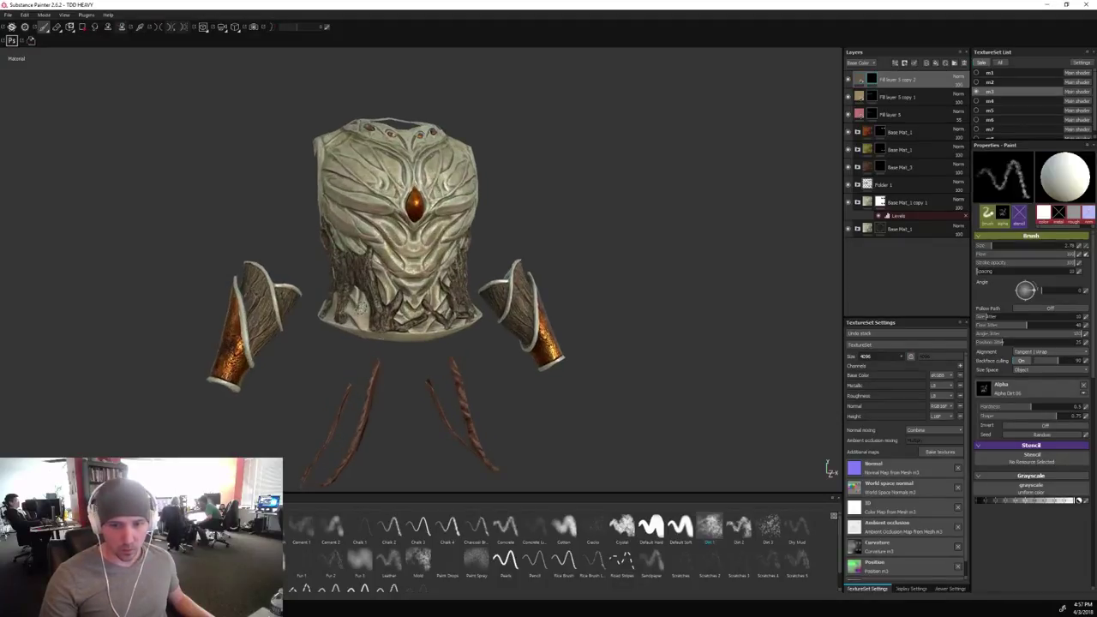
alt+drag(580, 245, 602, 223)
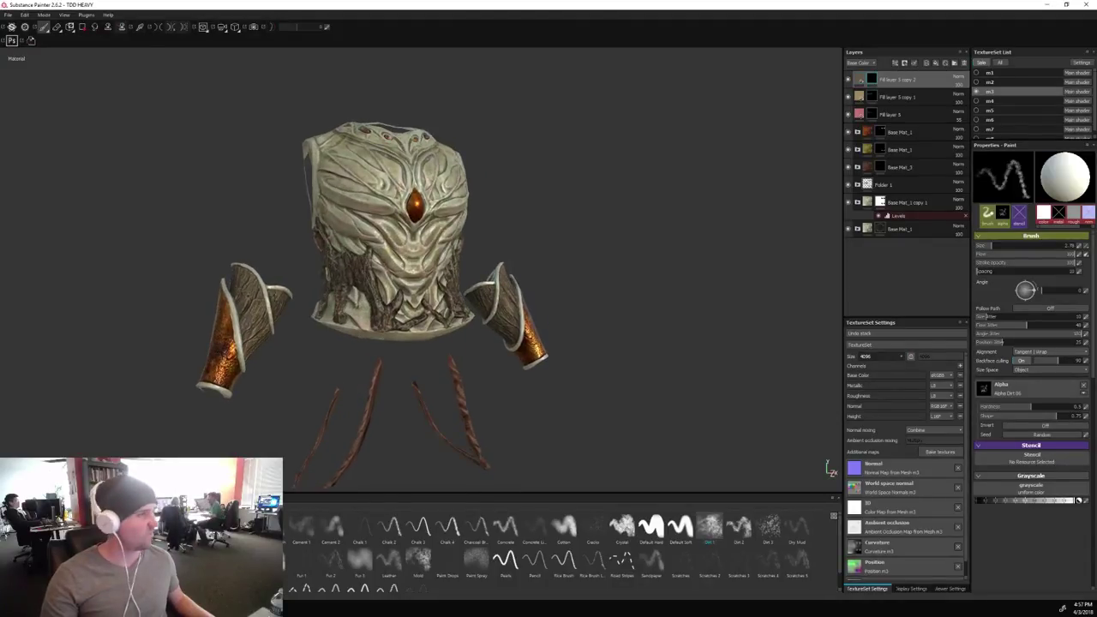
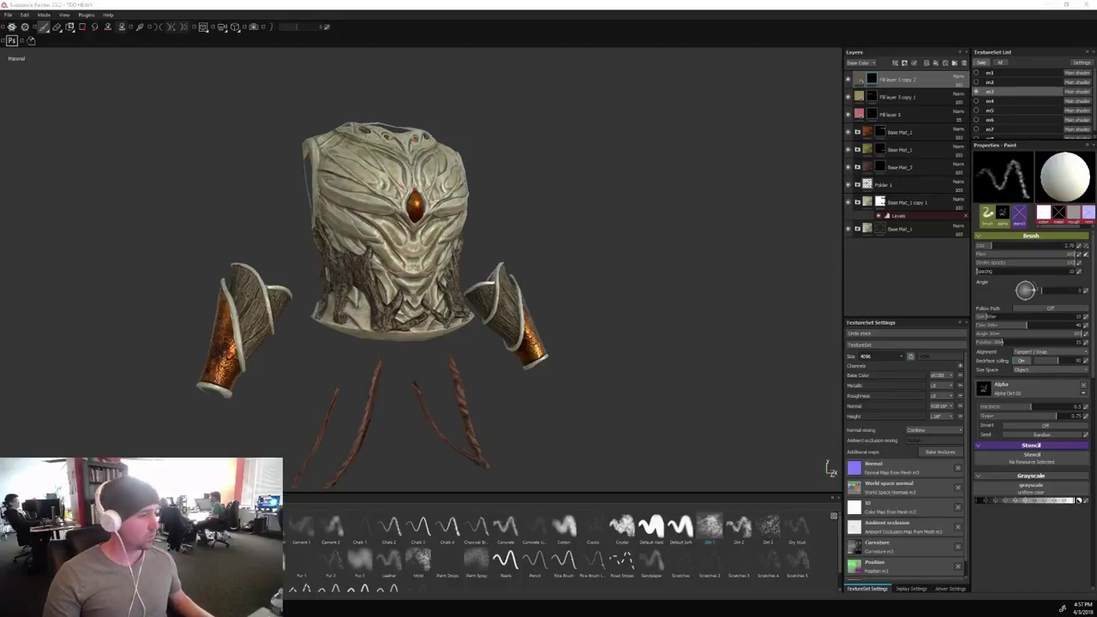
mouse_move(593, 219)
alt+mouse_down()
mouse_move(515, 237)
mouse_move(595, 228)
mouse_move(576, 225)
alt+mouse_up()
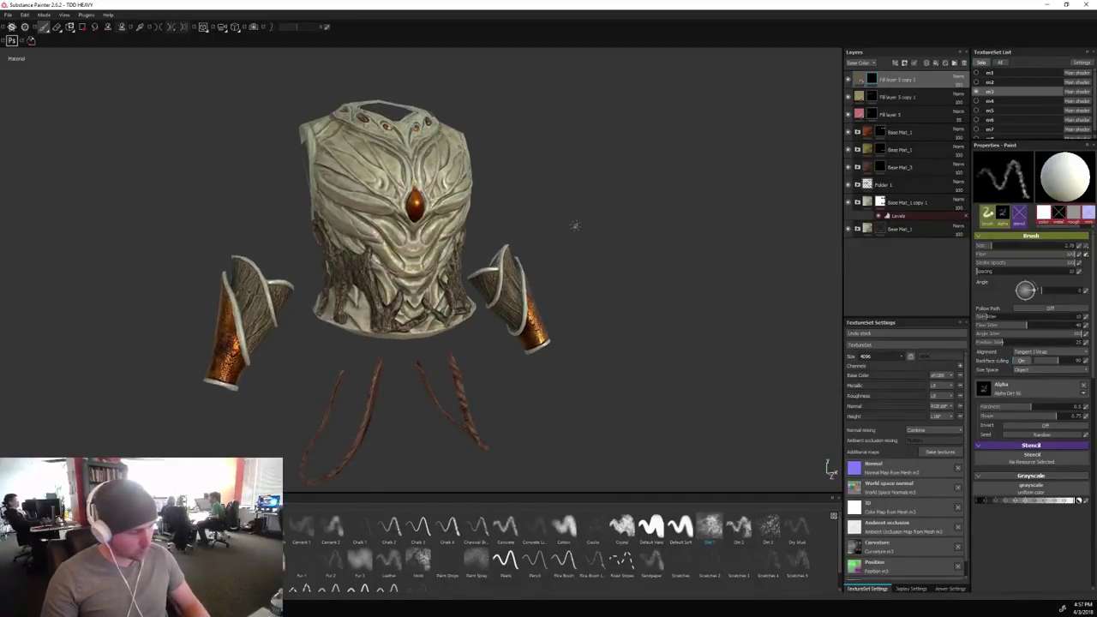
key(bracketright)
key(bracketright)
key(bracketright)
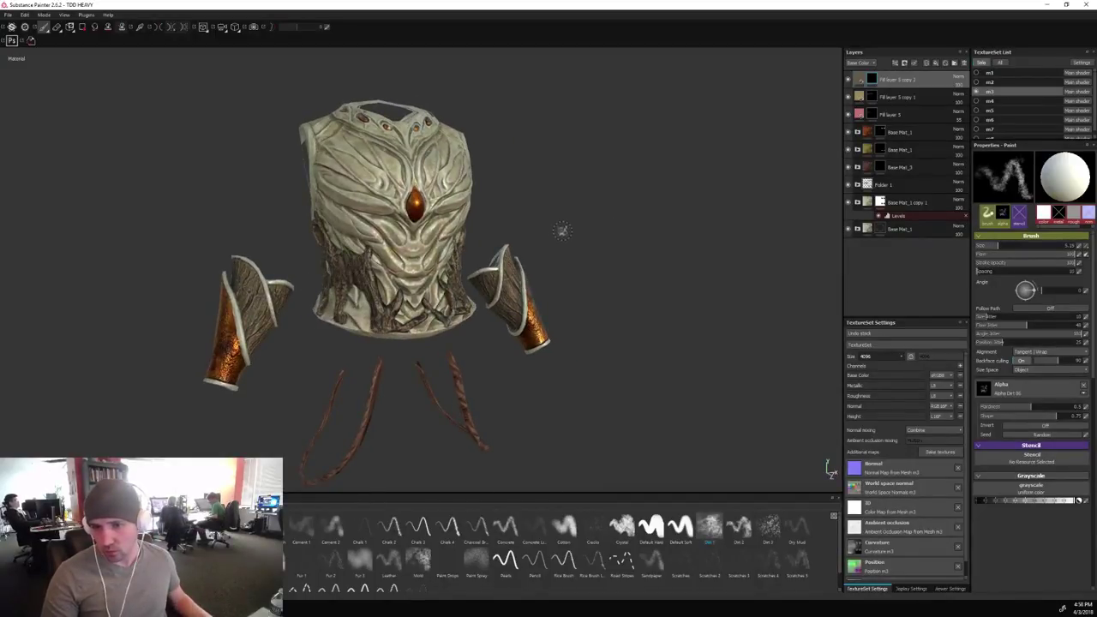
Reduce the brush to about 3.4 for painting the brown layer's mask on the angled front of the chest piece.
alt+drag(561, 233, 592, 231)
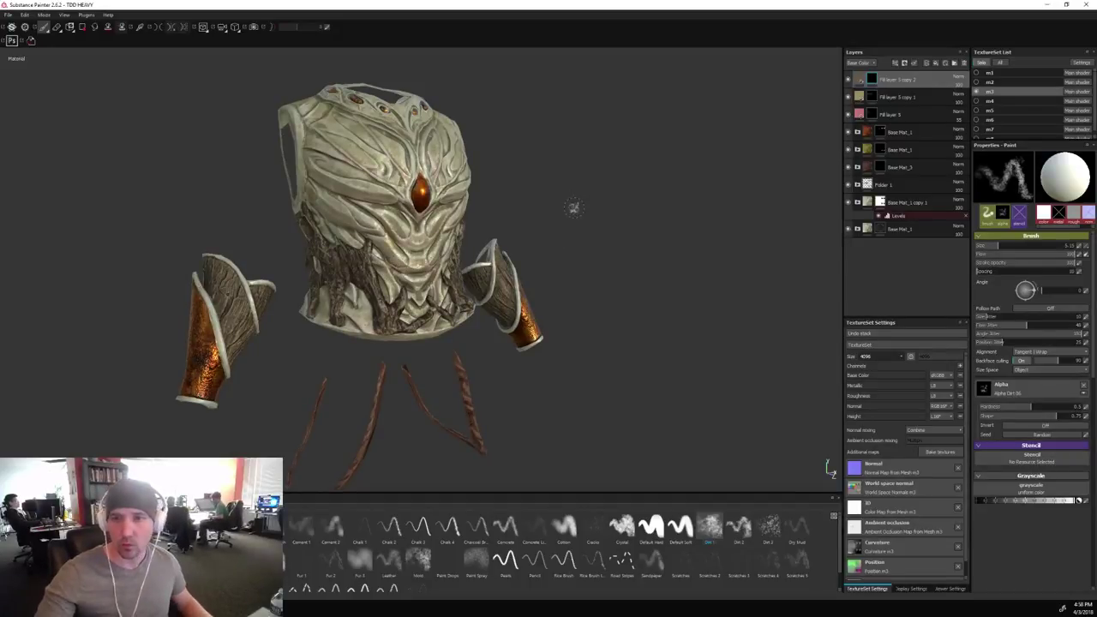
alt+drag(573, 208, 542, 220)
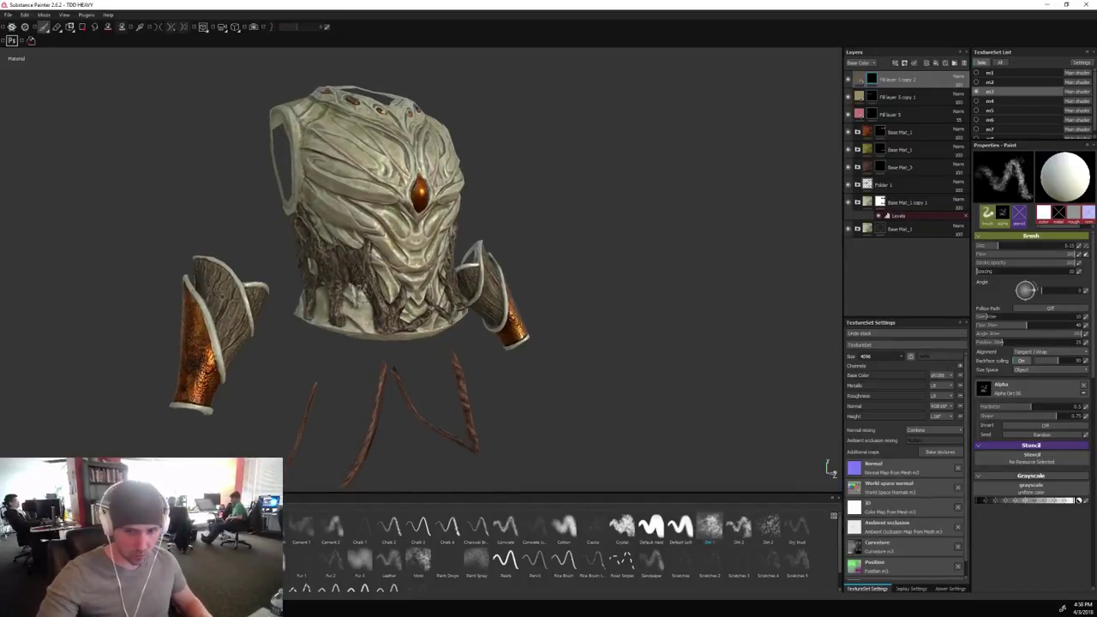
key(bracketleft)
key(bracketleft)
key(bracketleft)
key(bracketleft)
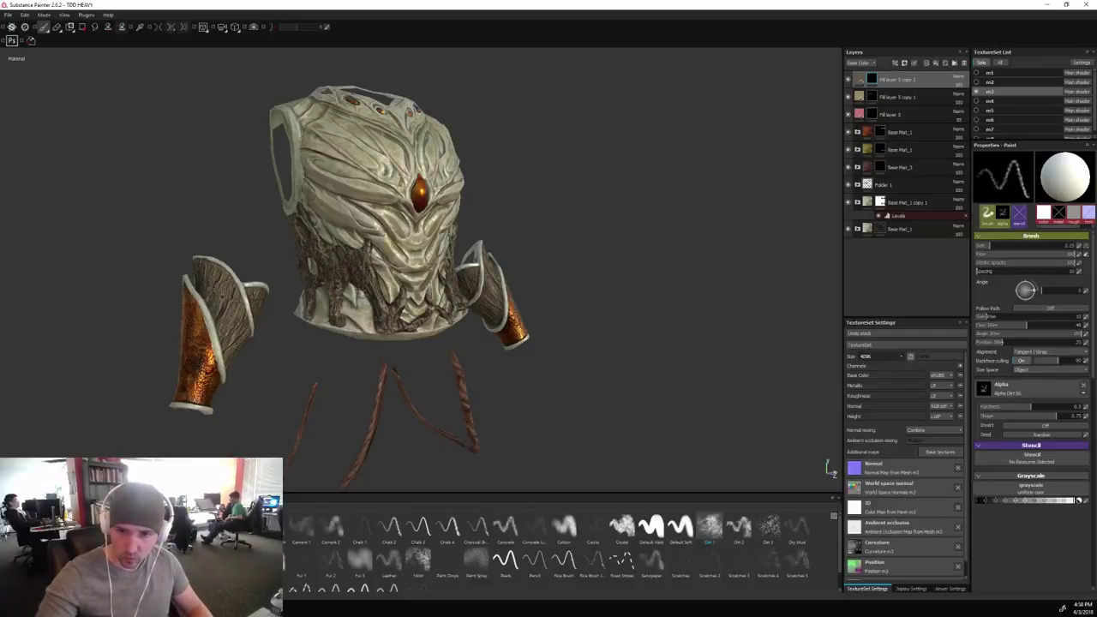
key(bracketright)
key(bracketright)
key(bracketright)
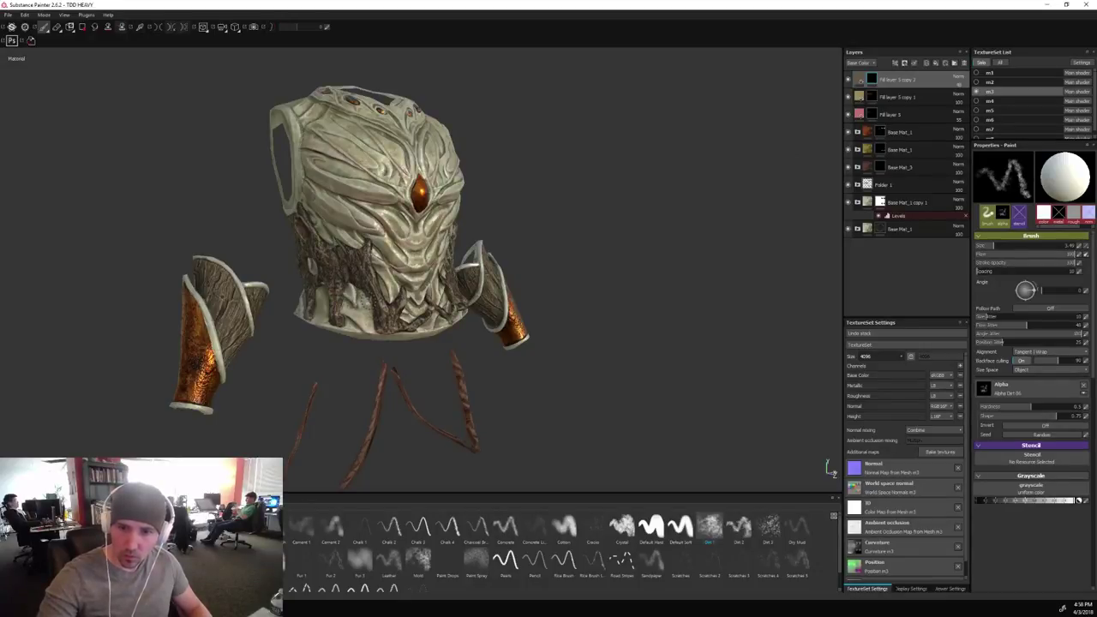
Try a slightly lighter, less saturated brown (0.075, 0.061, 0.044) as the top fill layer's base color, and return to mask painting.
click(862, 81)
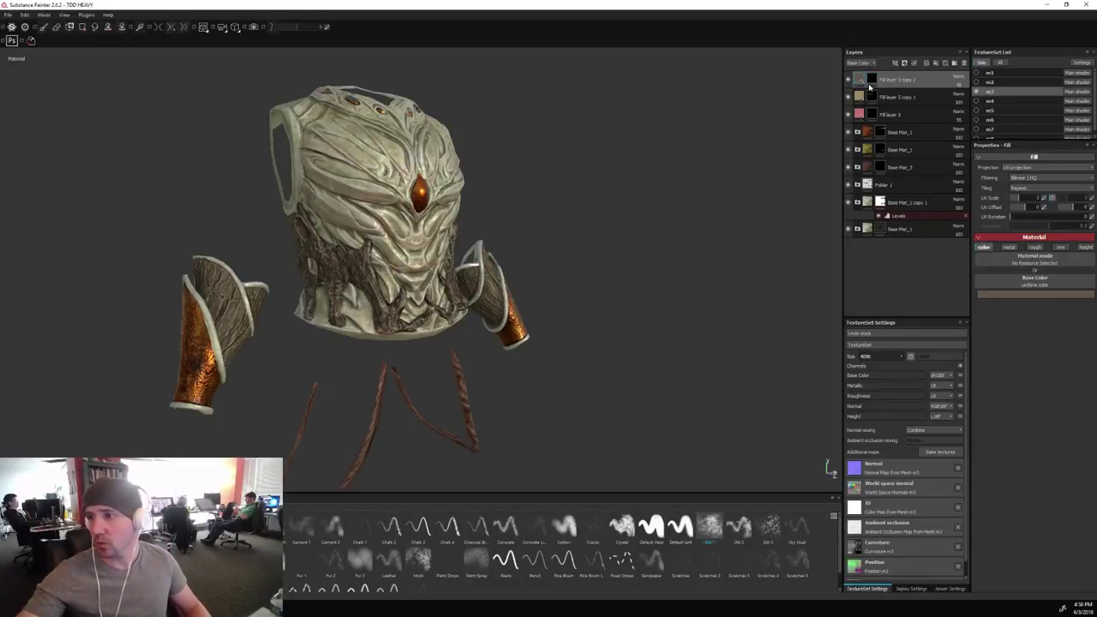
click(1024, 295)
click(979, 320)
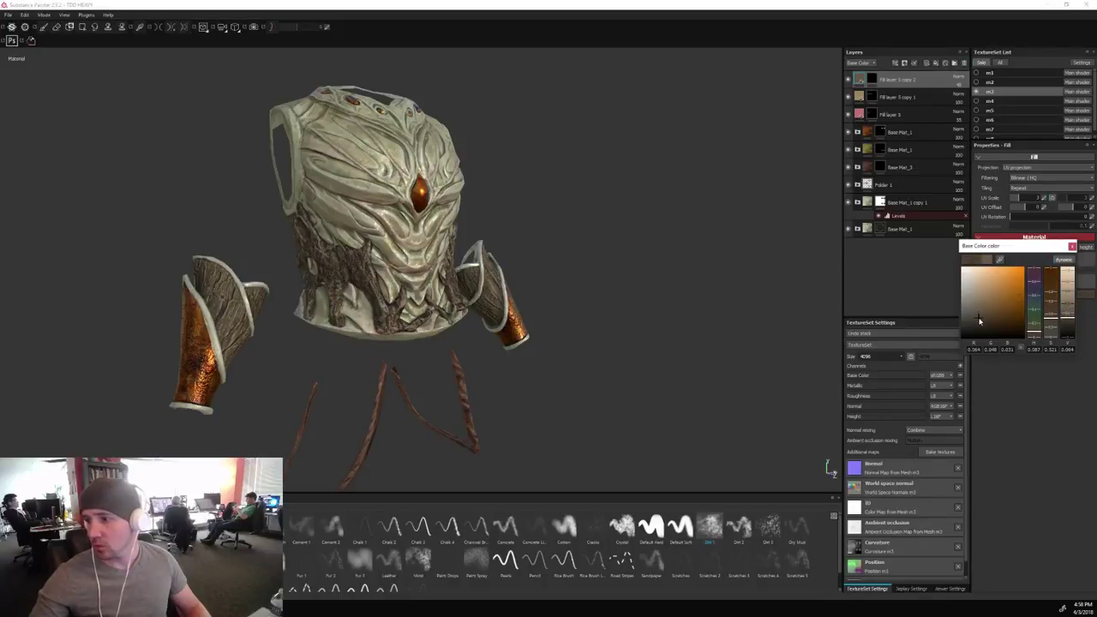
mouse_move(979, 321)
mouse_down()
mouse_move(979, 300)
mouse_move(976, 315)
mouse_up()
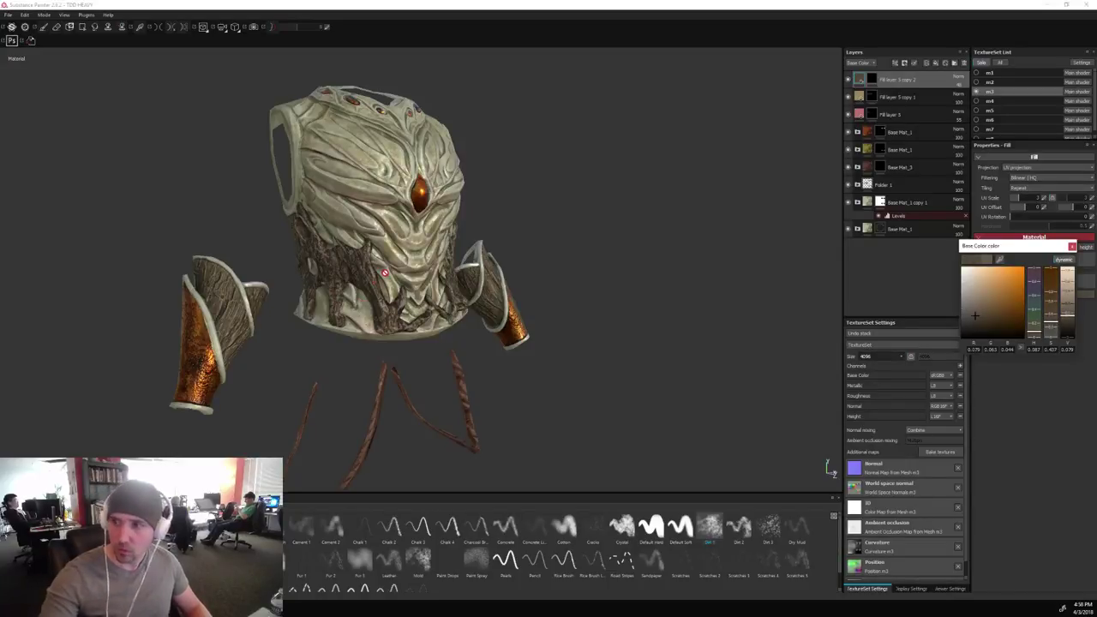
key(1)
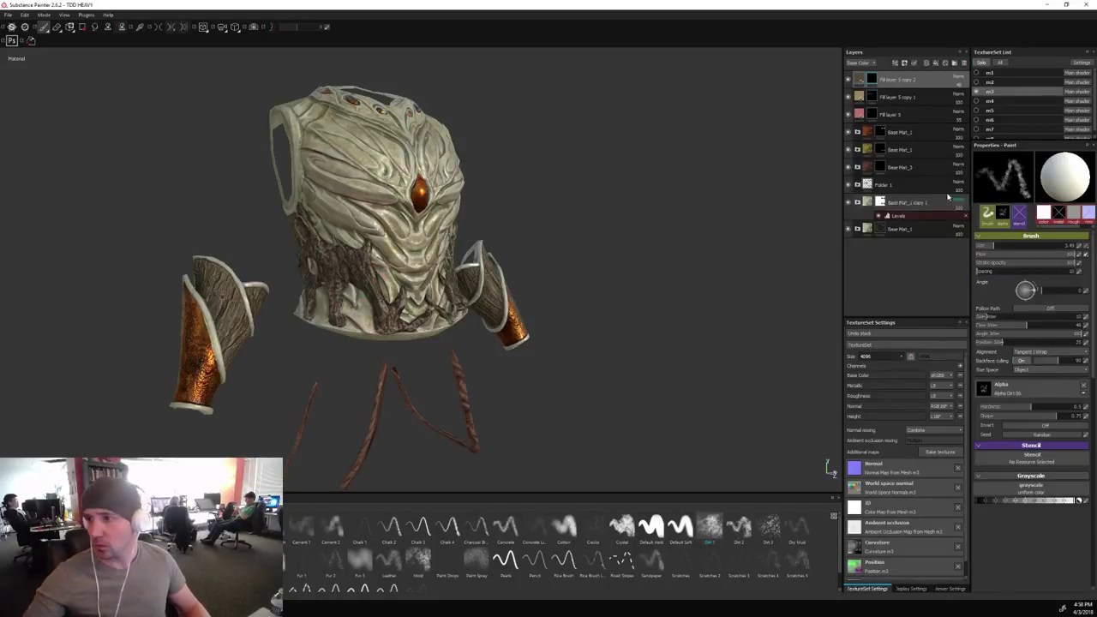
Darken the top fill layer's base color to a deep brown, resume painting its mask and reduce the brush to 1.6.
click(861, 79)
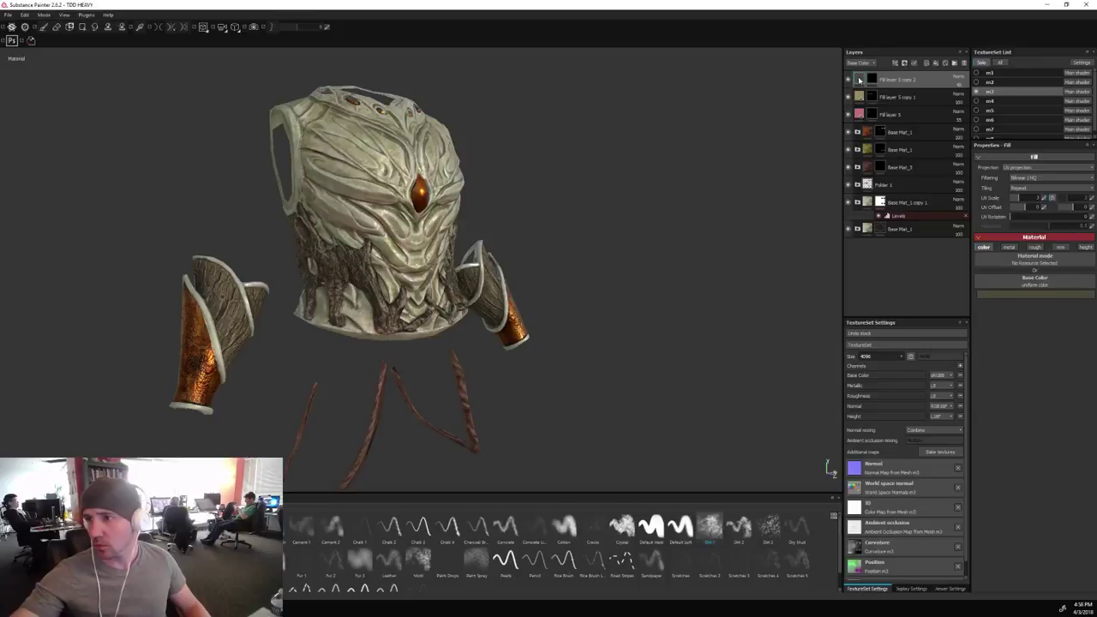
click(1018, 296)
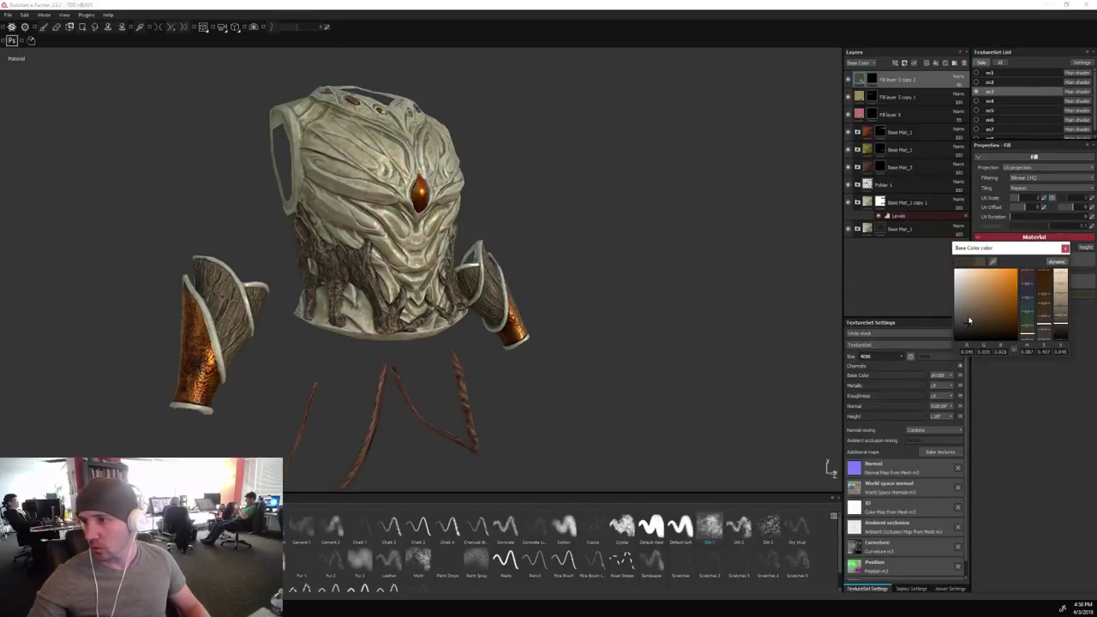
key(1)
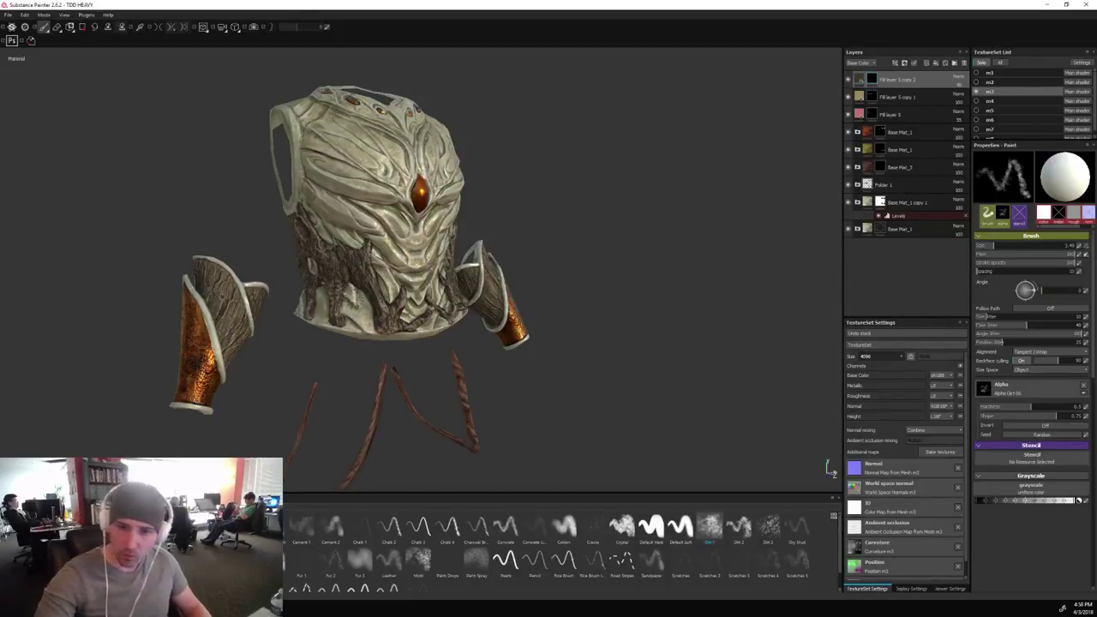
key(bracketleft)
key(bracketleft)
key(bracketleft)
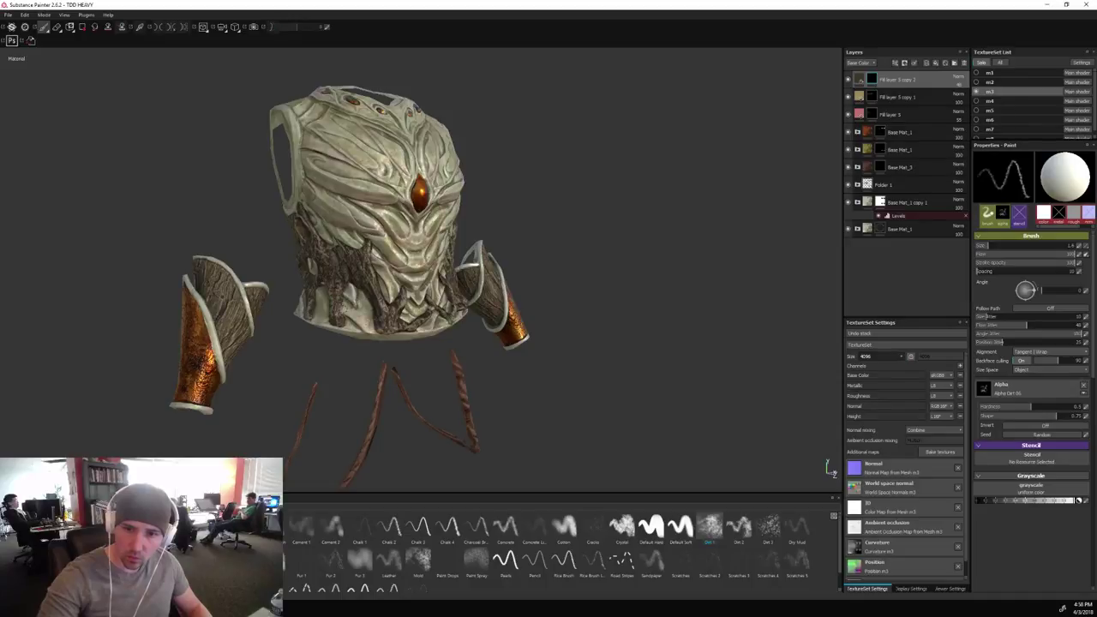
Set the top fill layer's base color to a darker, more saturated brown (0.038, 0.027, 0.015) and clear its mask.
alt+drag(532, 251, 637, 318)
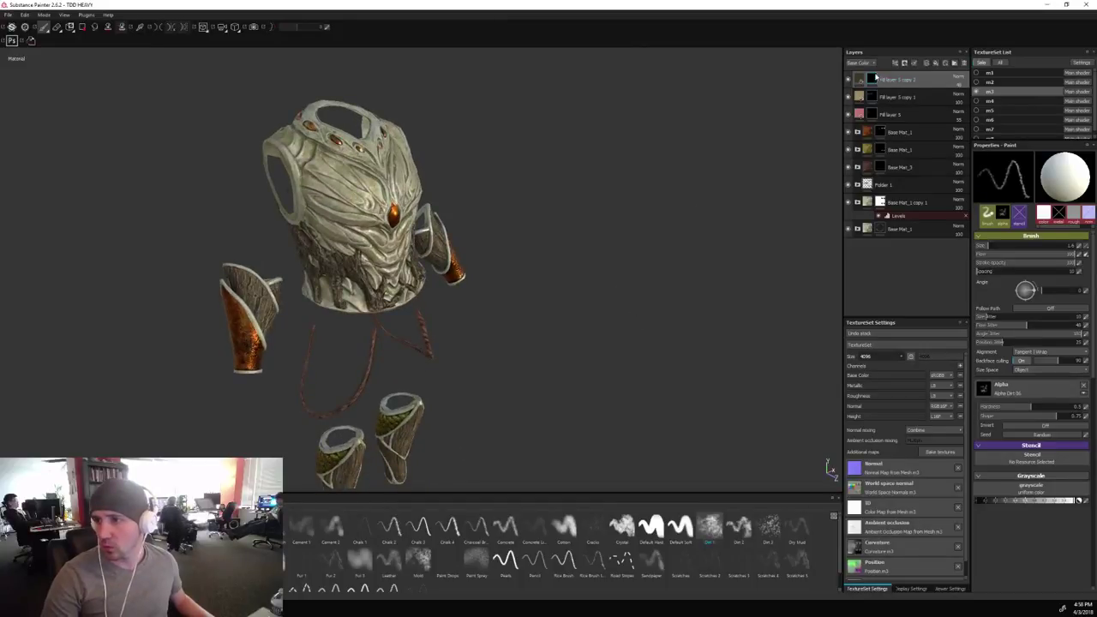
click(863, 77)
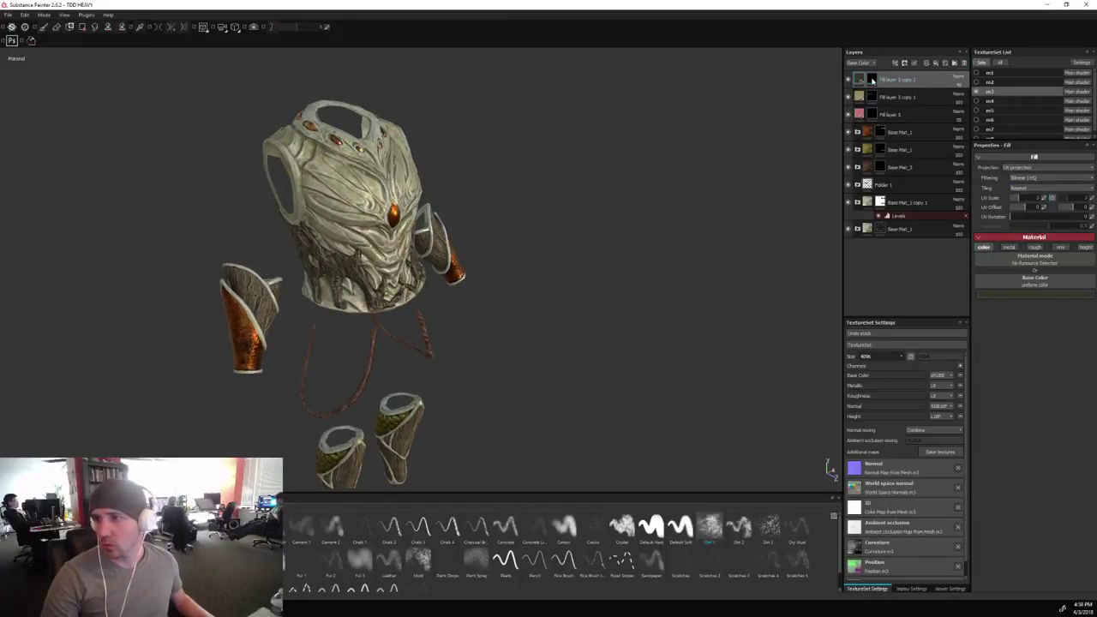
click(1042, 286)
mouse_move(983, 320)
mouse_down()
mouse_move(982, 331)
mouse_move(989, 291)
mouse_move(991, 322)
mouse_up()
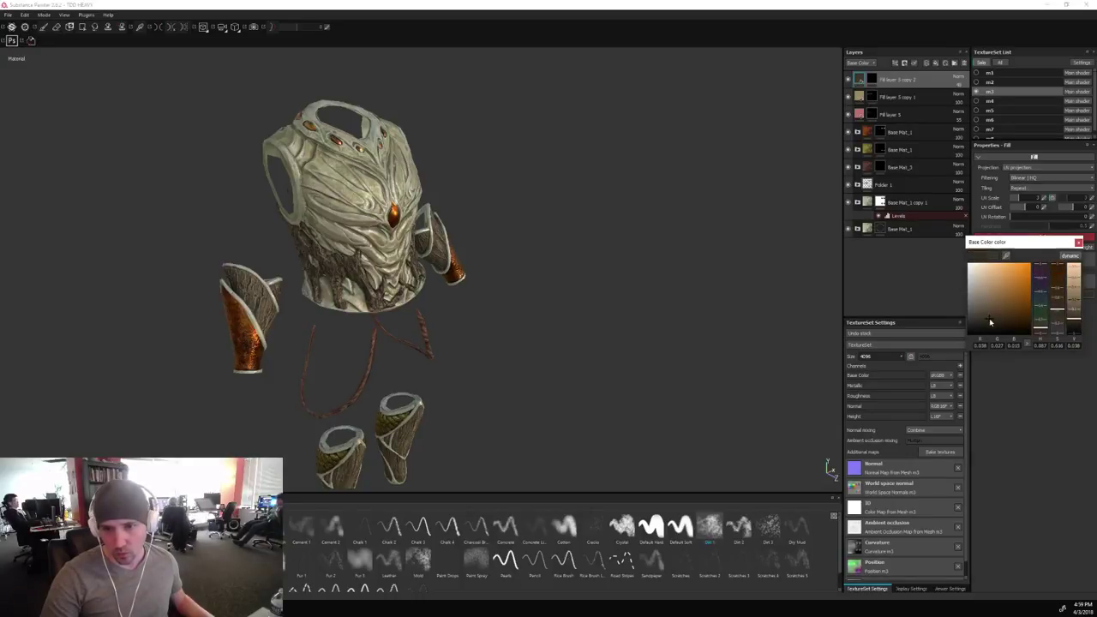
click(873, 78)
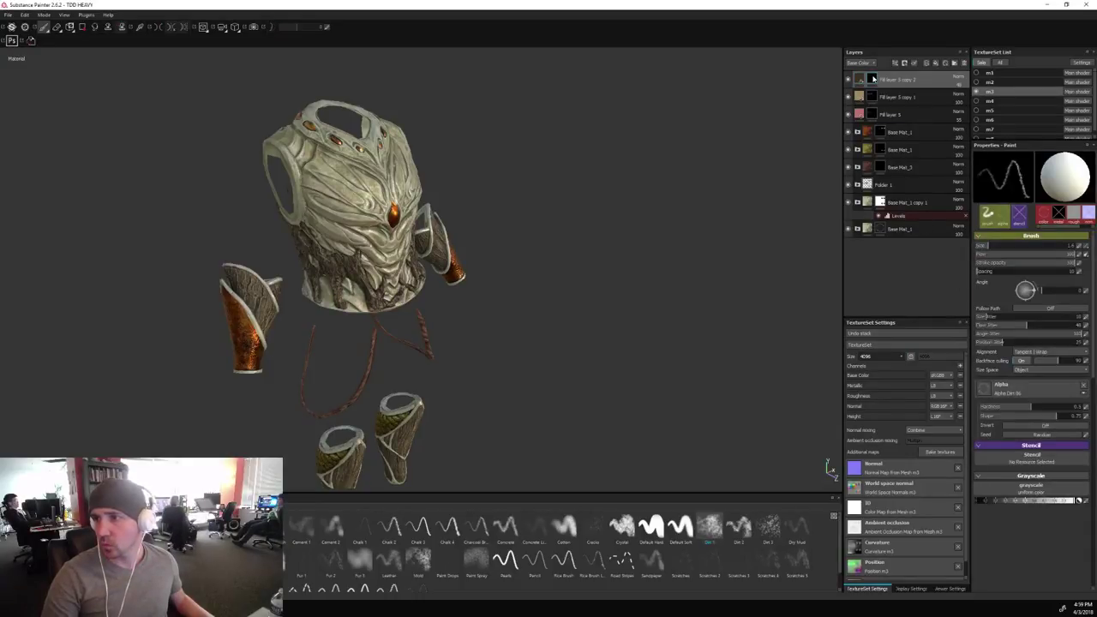
right_click(874, 77)
click(912, 148)
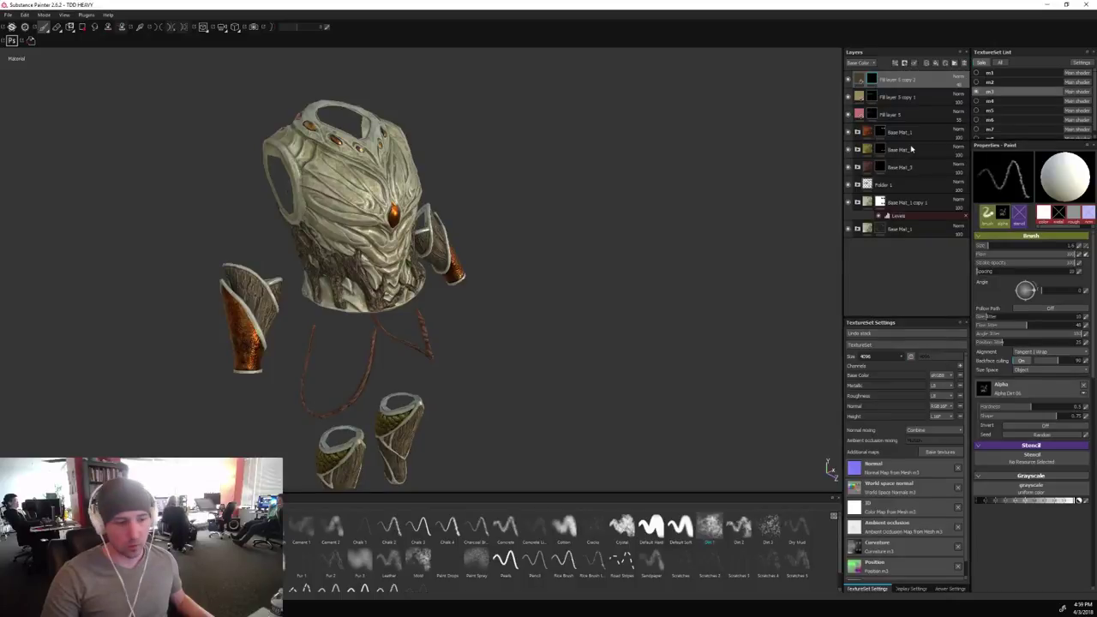
Examine the whole armor set from the front and from the side.
alt+drag(609, 300, 604, 265)
scroll(634, 263, down, 2)
alt+middle_drag(634, 262, 623, 189)
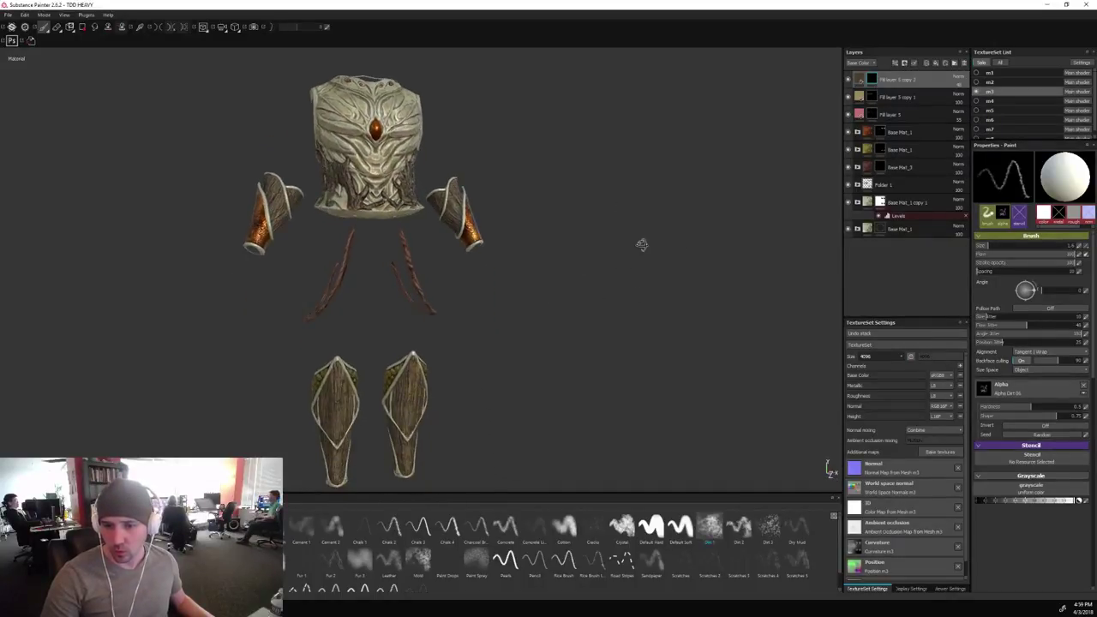
alt+drag(642, 245, 805, 187)
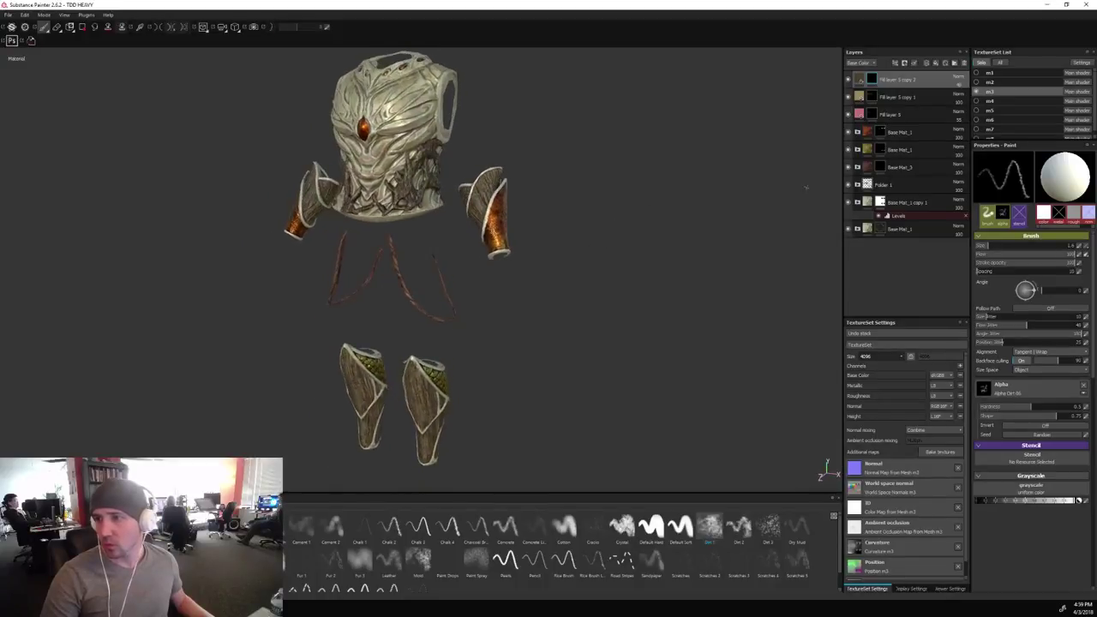
Select the tan fill layer's mask, turn on symmetry, and paint subtle tan variation along the bone trim of both bracers.
click(868, 97)
scroll(630, 238, up, 3)
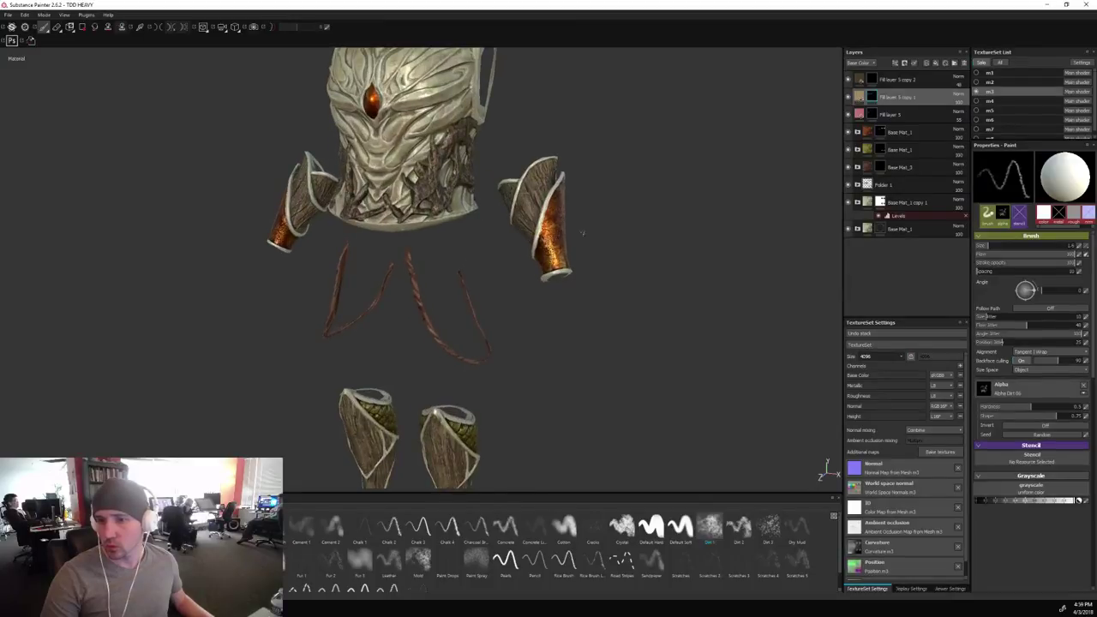
scroll(630, 238, up, 3)
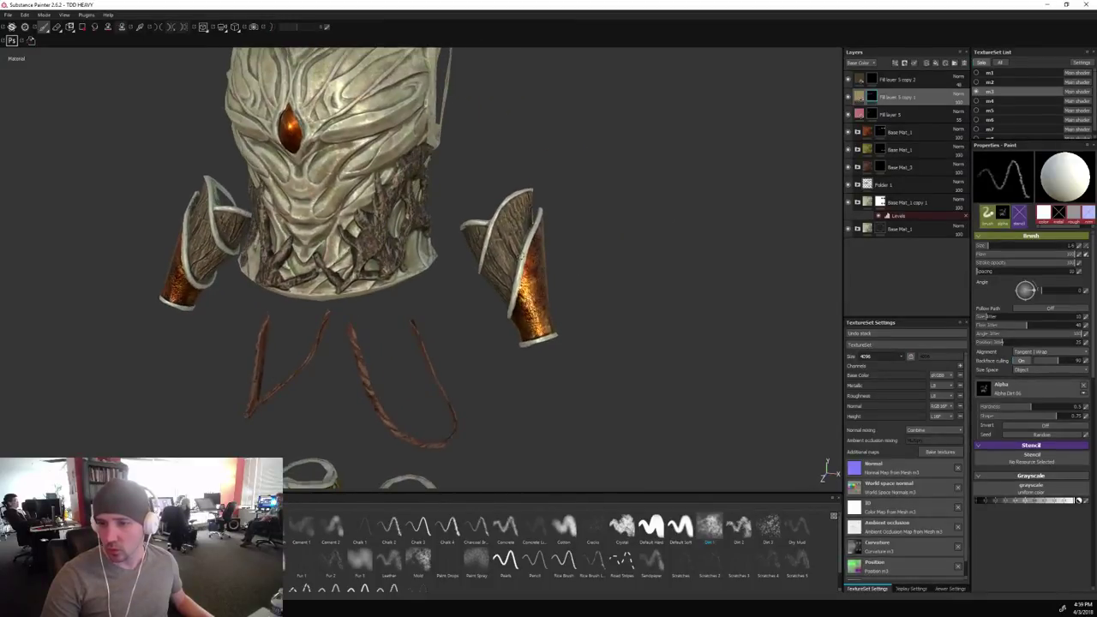
key(l)
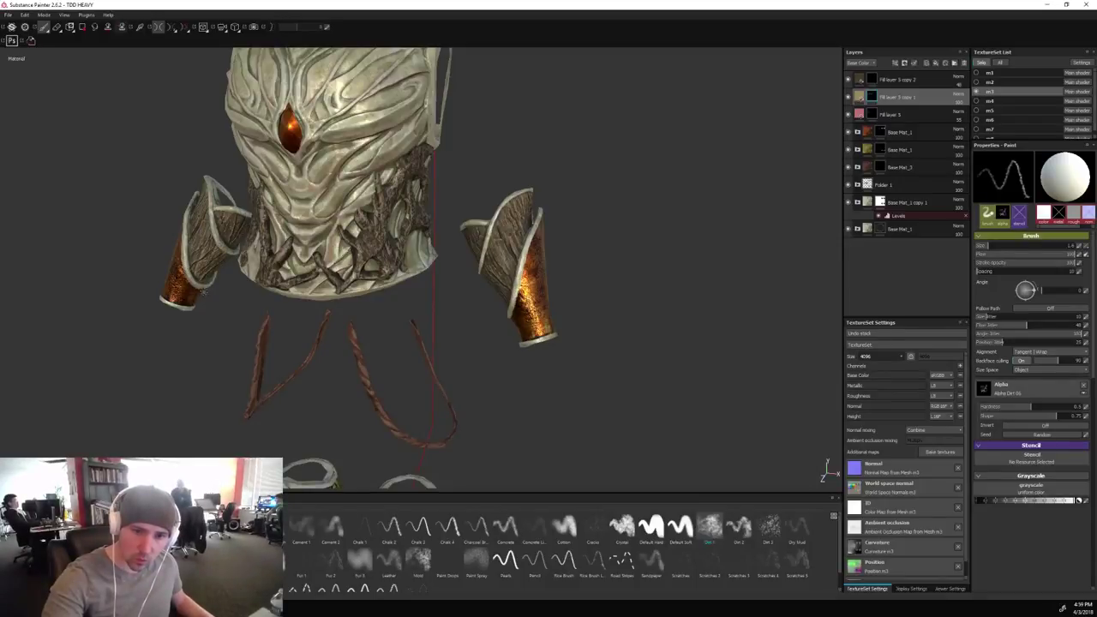
alt+drag(638, 258, 531, 169)
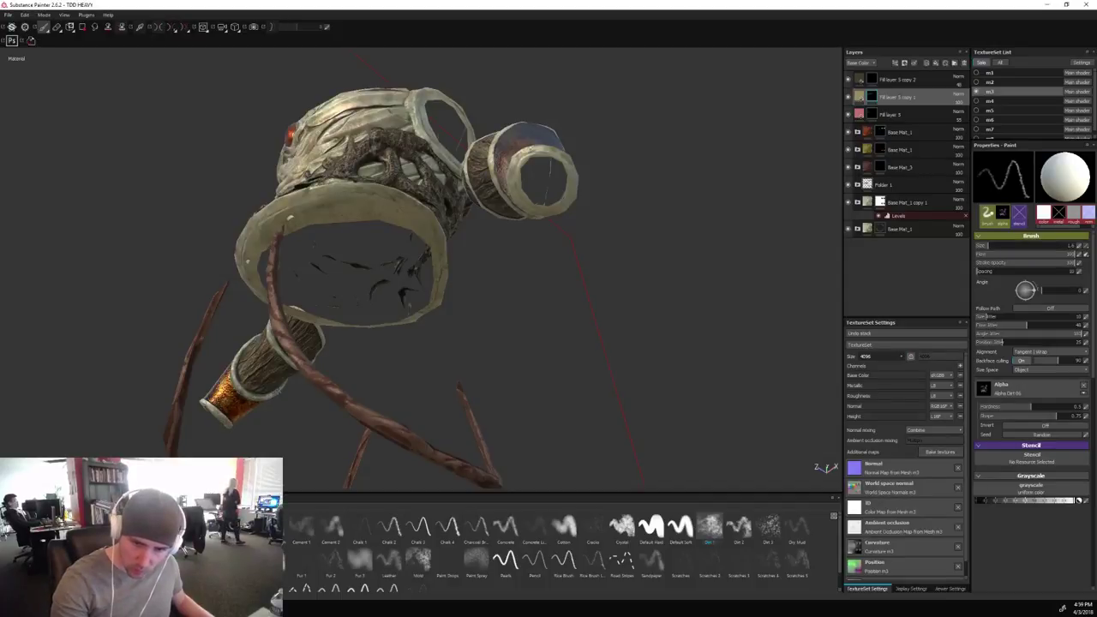
alt+drag(593, 360, 429, 295)
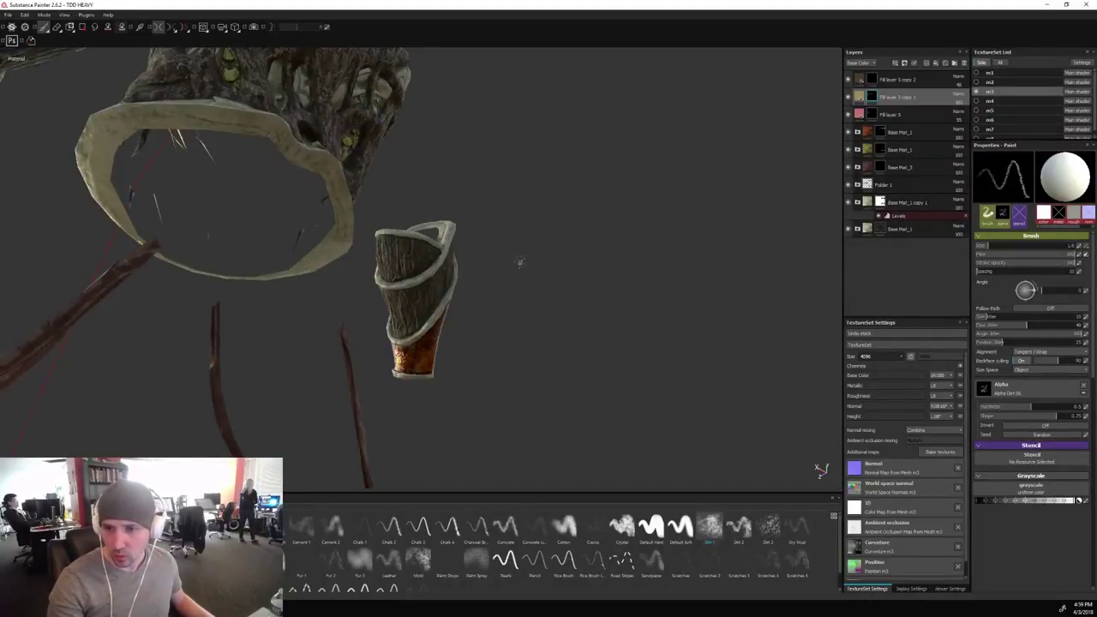
alt+drag(518, 261, 463, 362)
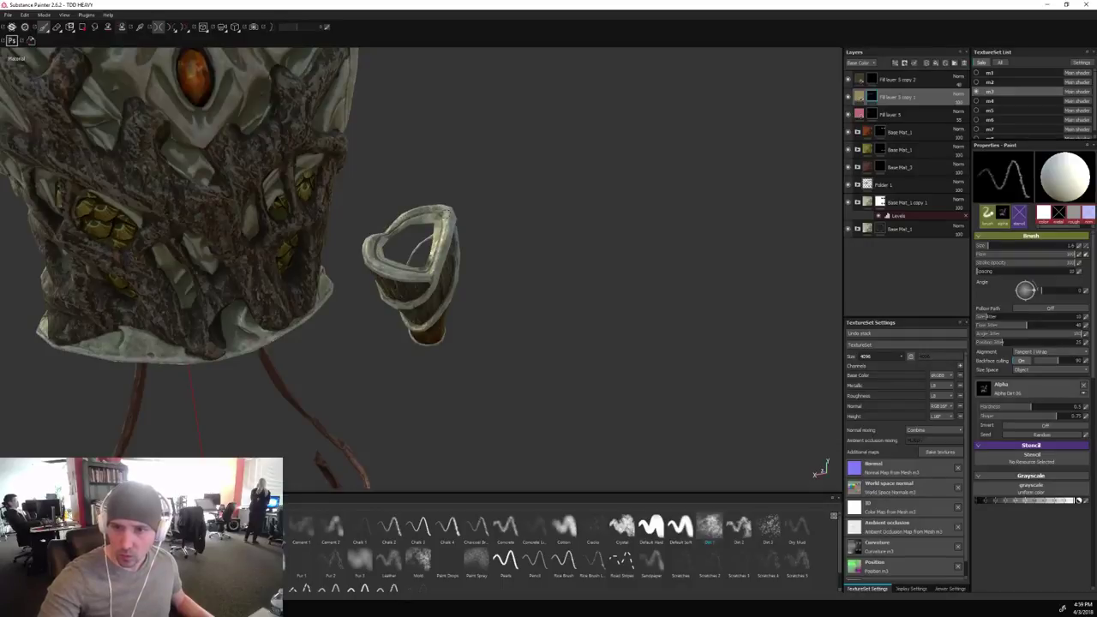
alt+drag(585, 298, 587, 359)
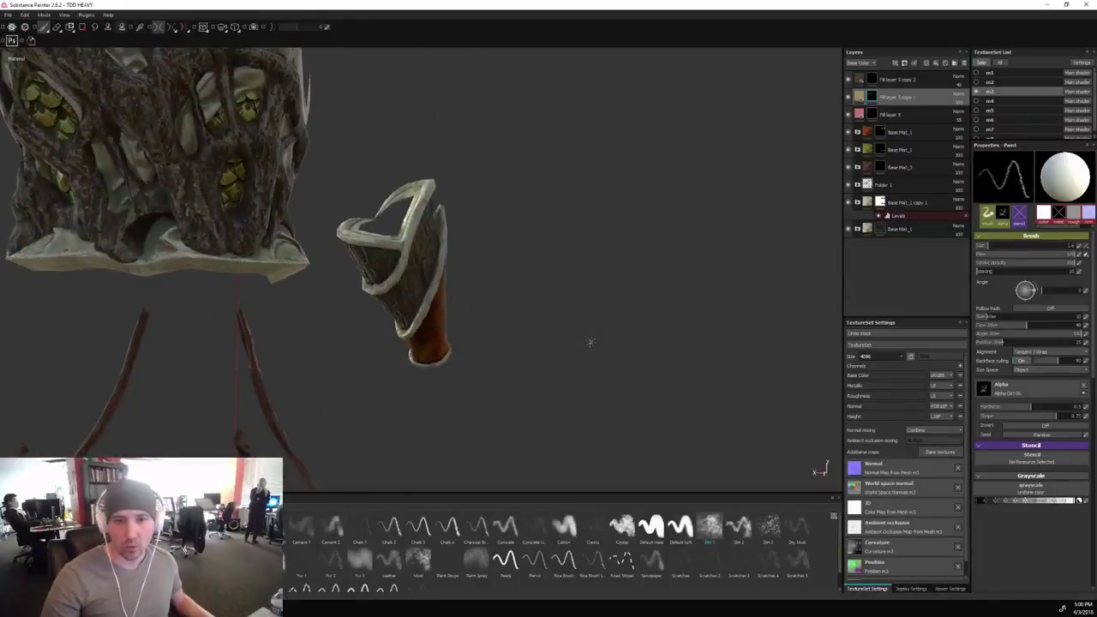
Paint mirrored tan variation on the greaves' bone trim, covering the scaled backs, the sides and the bark fronts.
alt+right_drag(591, 342, 583, 377)
alt+middle_drag(583, 377, 630, 174)
alt+drag(561, 258, 541, 256)
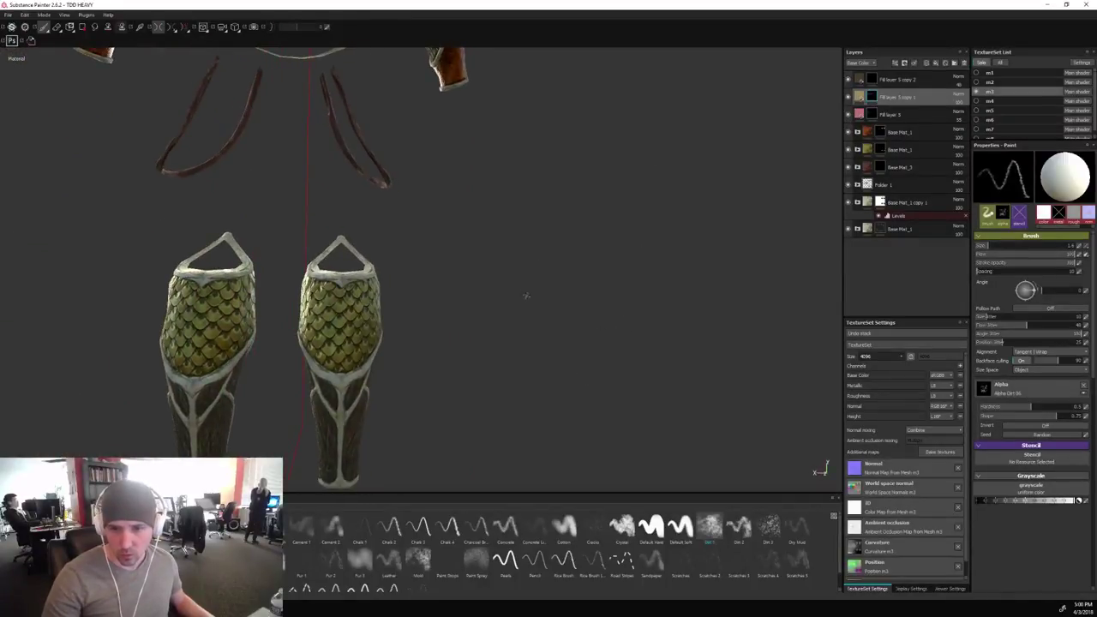
alt+drag(526, 296, 514, 286)
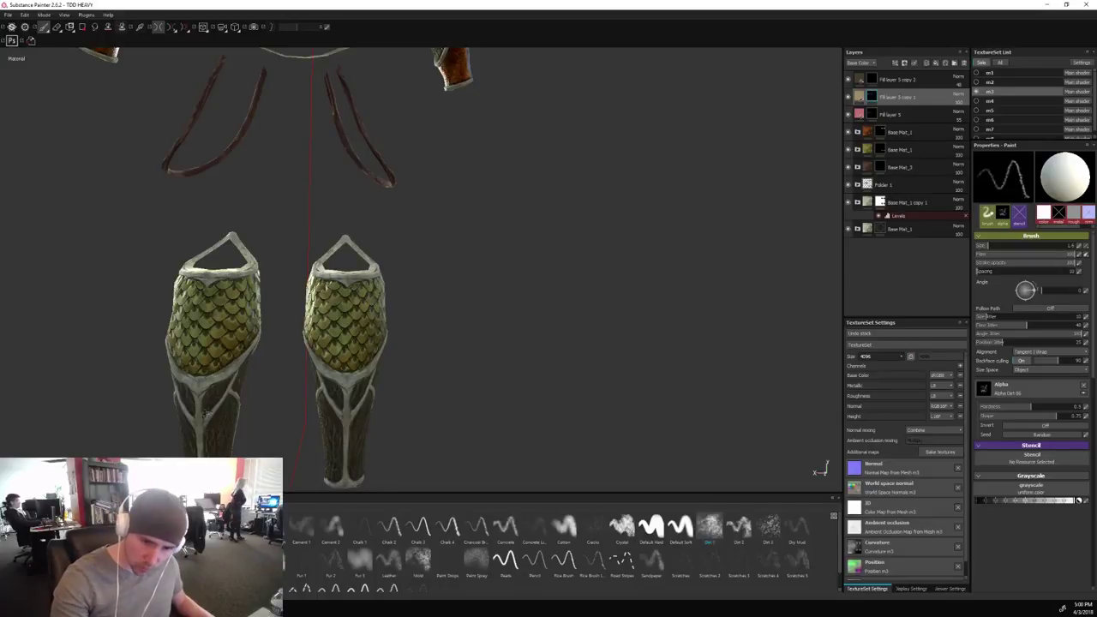
alt+drag(514, 348, 729, 349)
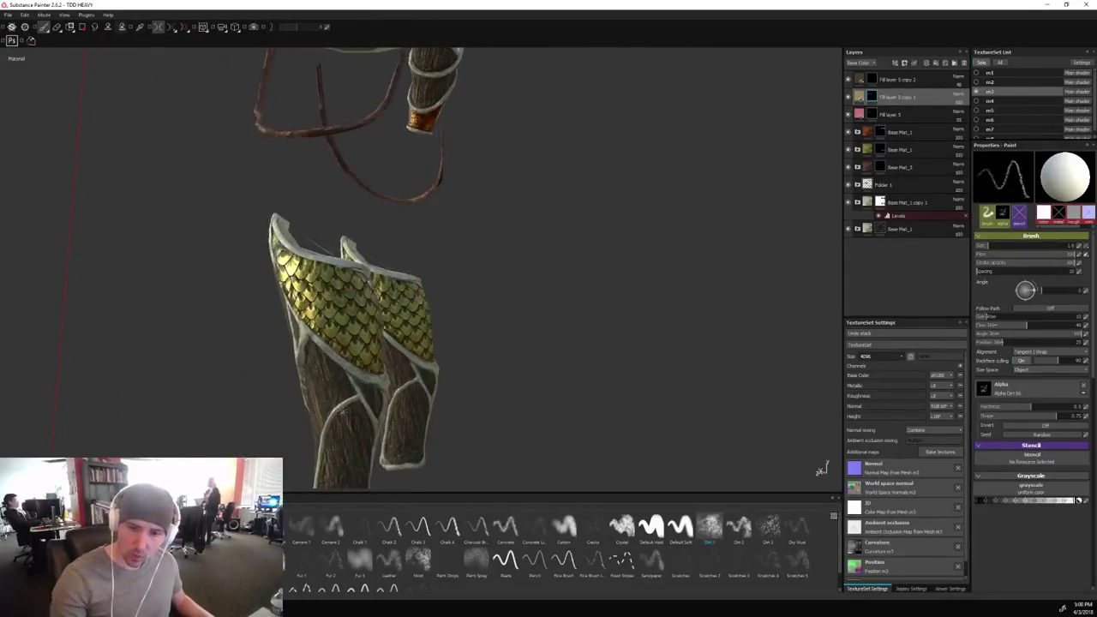
alt+drag(370, 388, 711, 360)
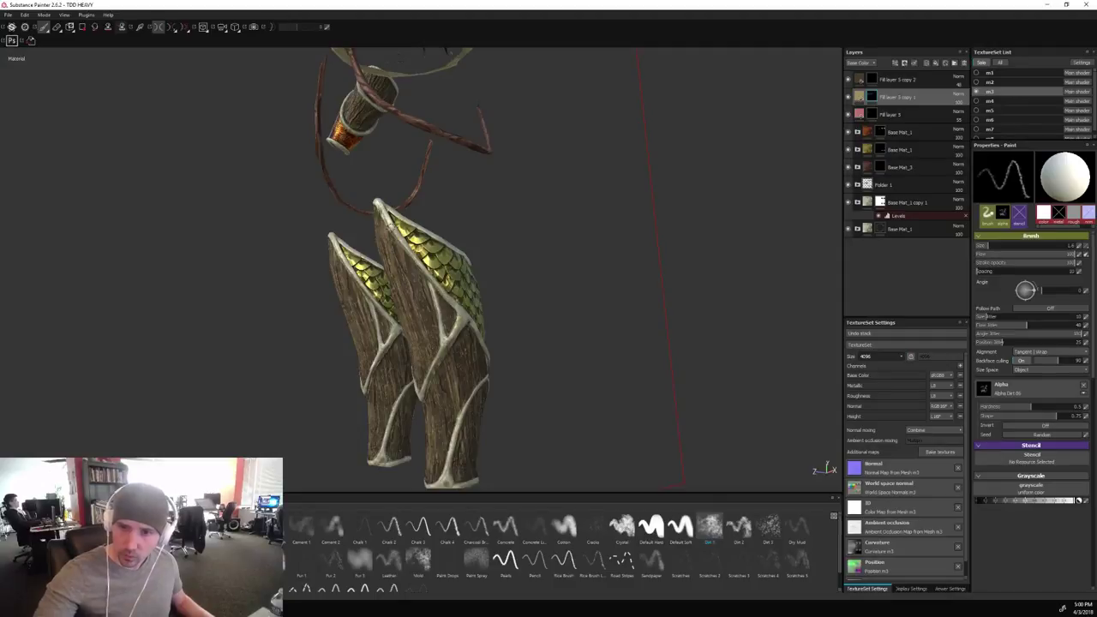
mouse_move(544, 238)
alt+mouse_down()
mouse_move(718, 290)
mouse_move(717, 277)
mouse_move(681, 265)
alt+mouse_up()
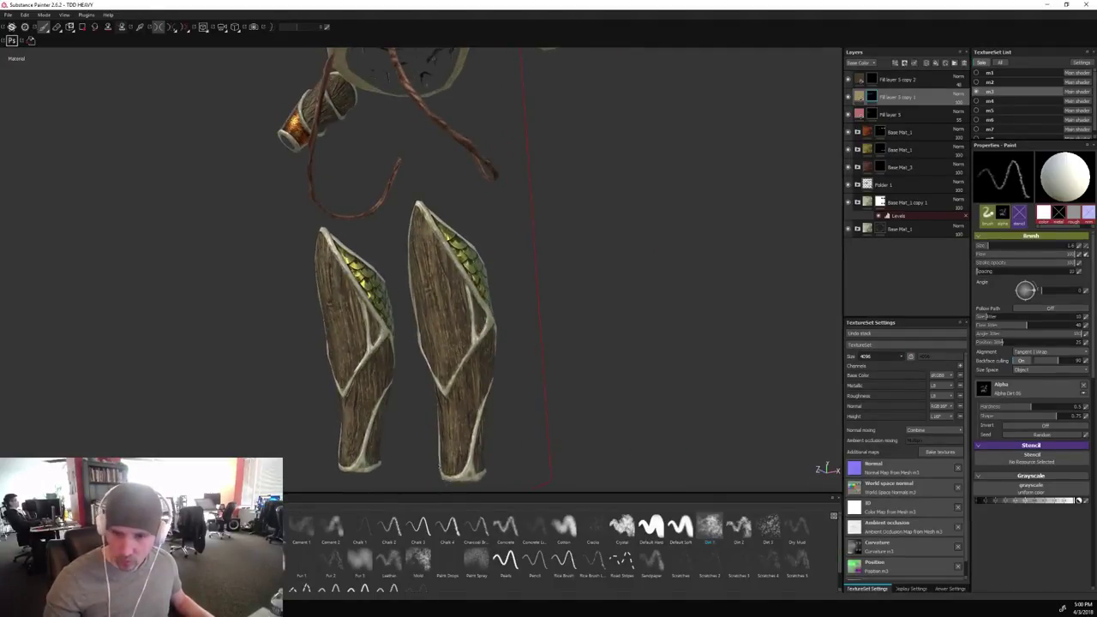
alt+drag(684, 288, 718, 302)
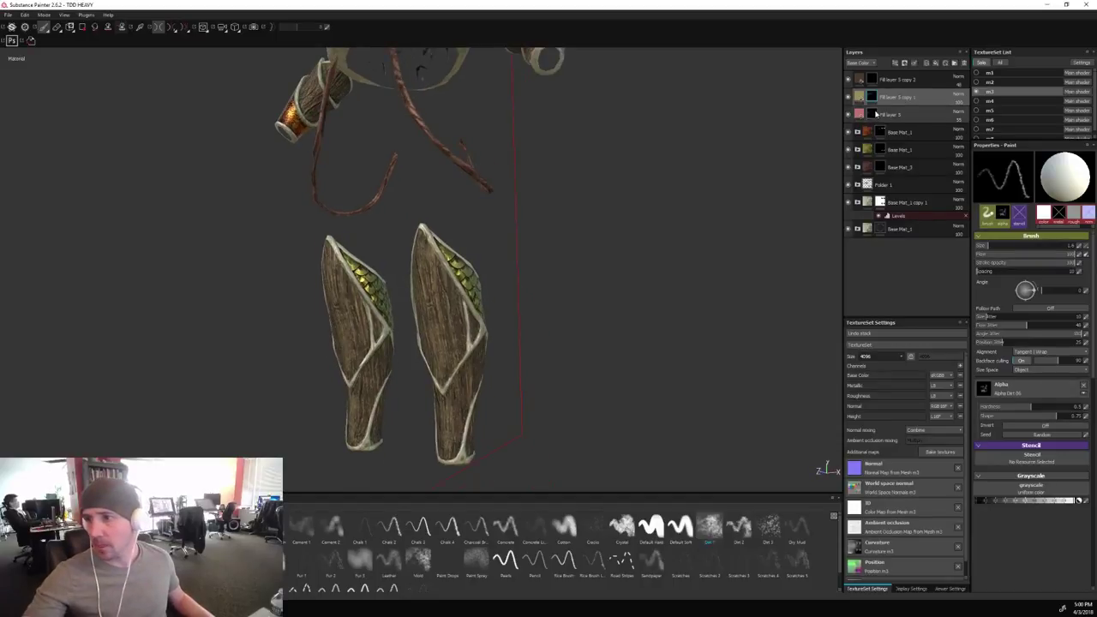
Select the rose fill layer's mask and paint mirrored rose variation on the bone trim around the greaves' bark front plates.
click(877, 115)
mouse_move(531, 374)
alt+mouse_down()
mouse_move(571, 341)
mouse_move(502, 354)
mouse_move(696, 301)
mouse_move(769, 294)
alt+mouse_up()
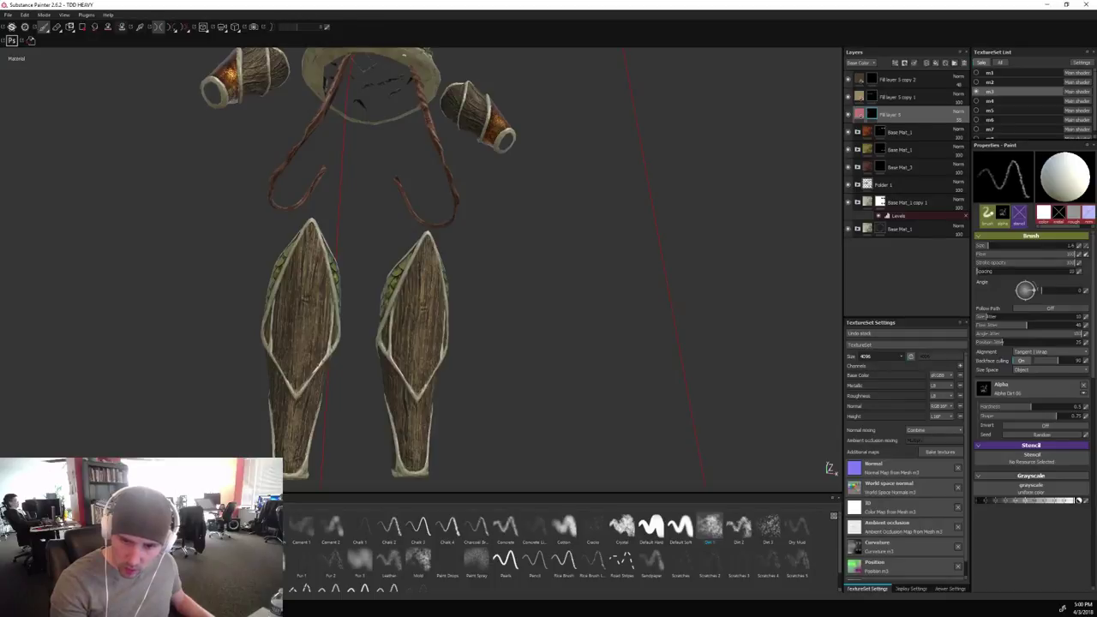
key(x)
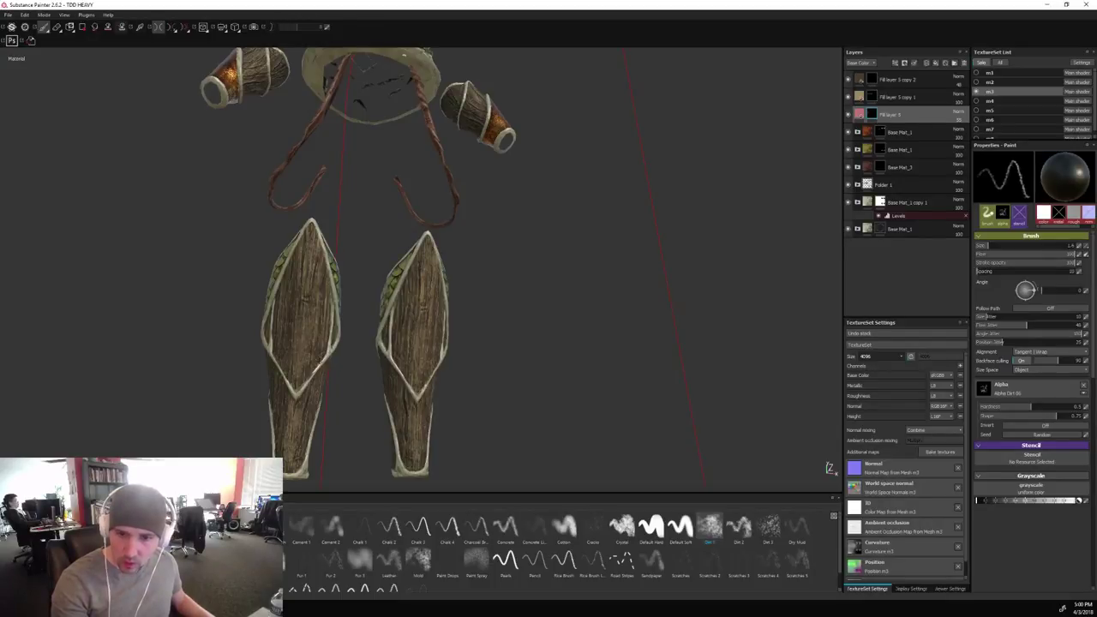
alt+drag(527, 411, 577, 395)
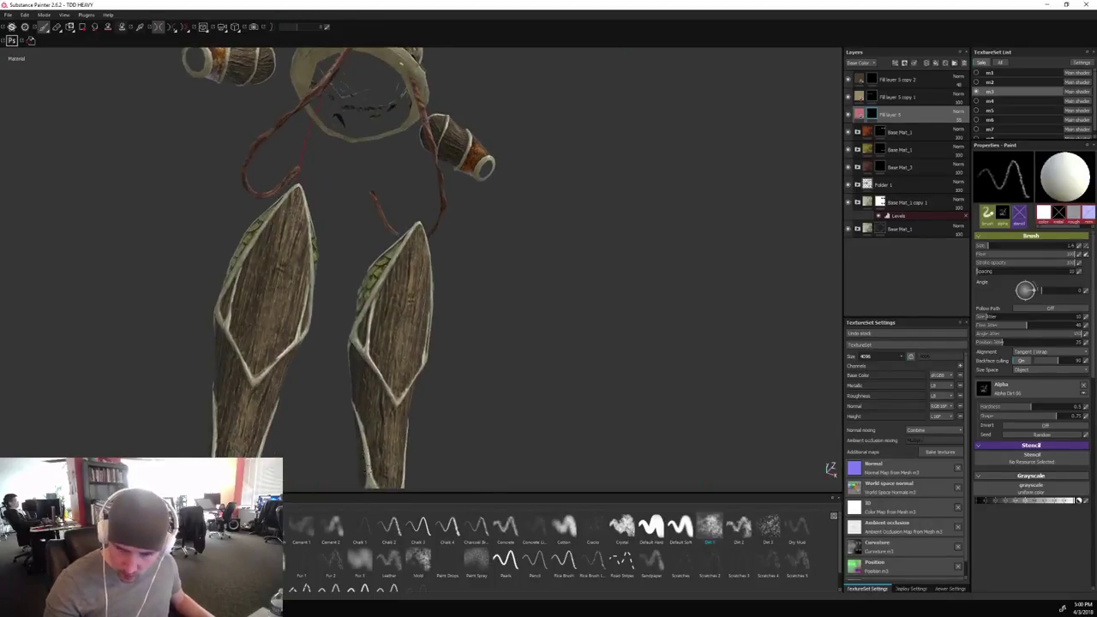
mouse_move(426, 421)
alt+mouse_down()
mouse_move(469, 301)
mouse_move(461, 364)
mouse_move(515, 375)
mouse_move(546, 340)
mouse_move(505, 335)
alt+mouse_up()
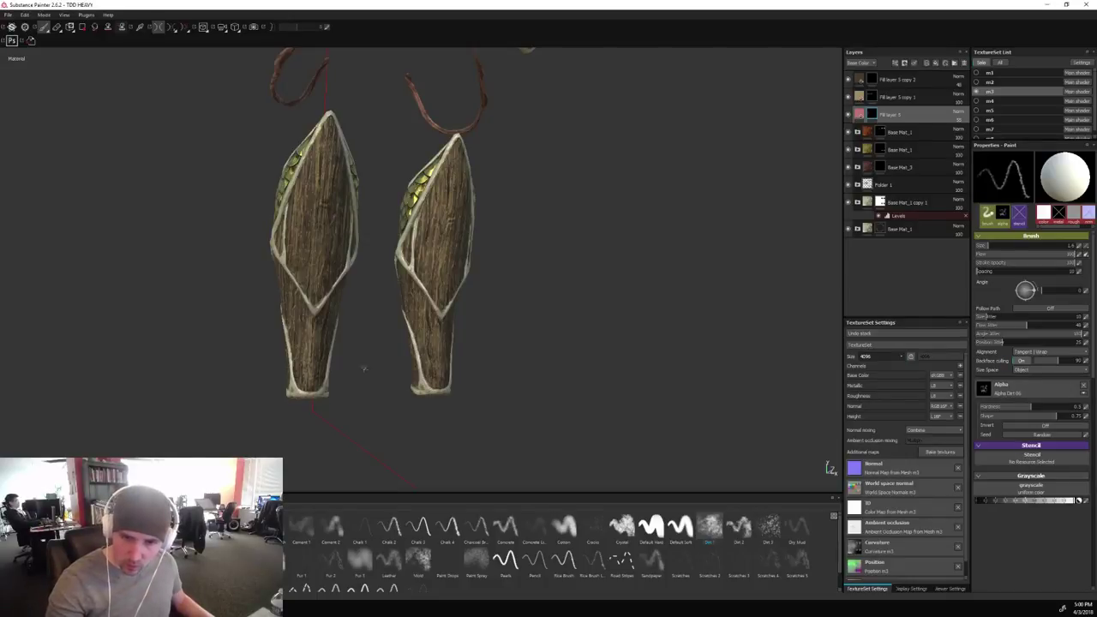
alt+drag(363, 368, 734, 316)
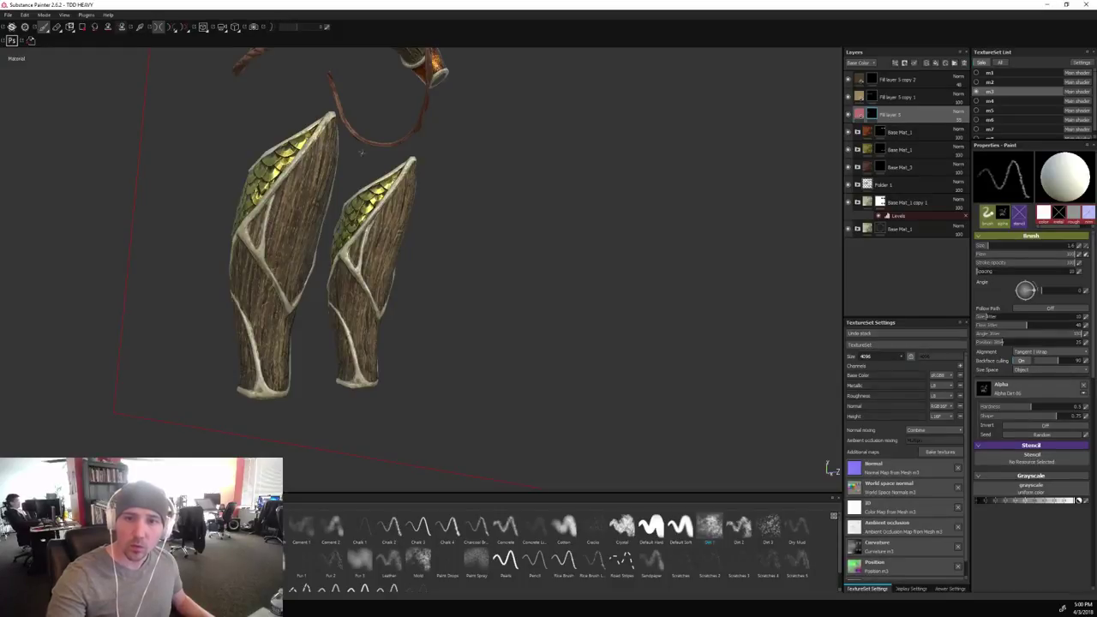
alt+drag(361, 152, 546, 320)
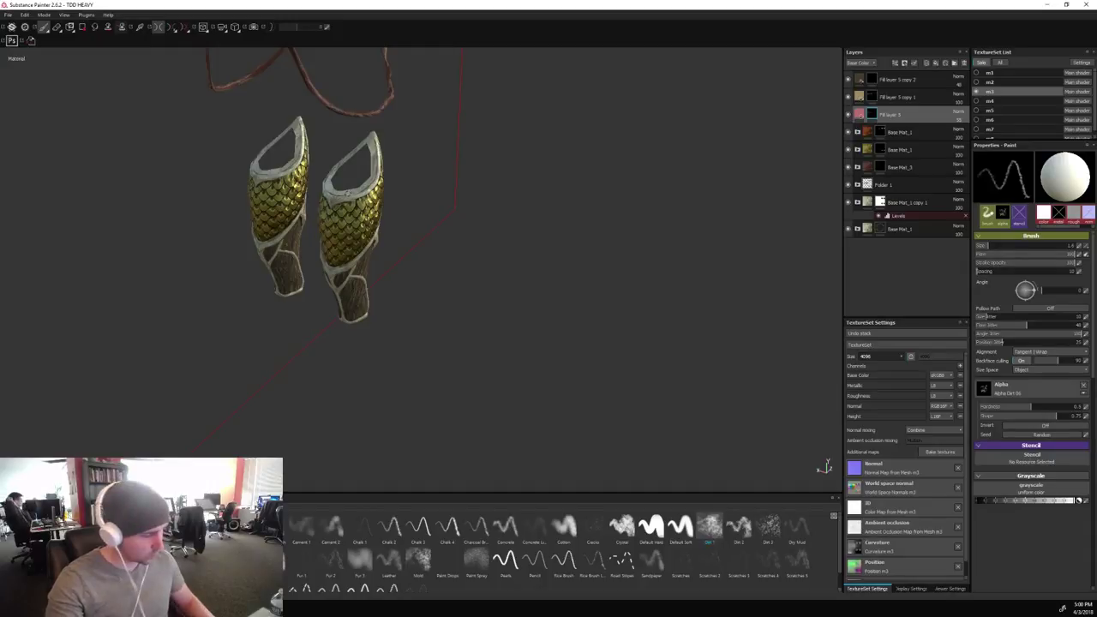
Enlarge the brush and paint rose variation on the bone rims around the greaves' scaled backs.
key(bracketright)
key(bracketright)
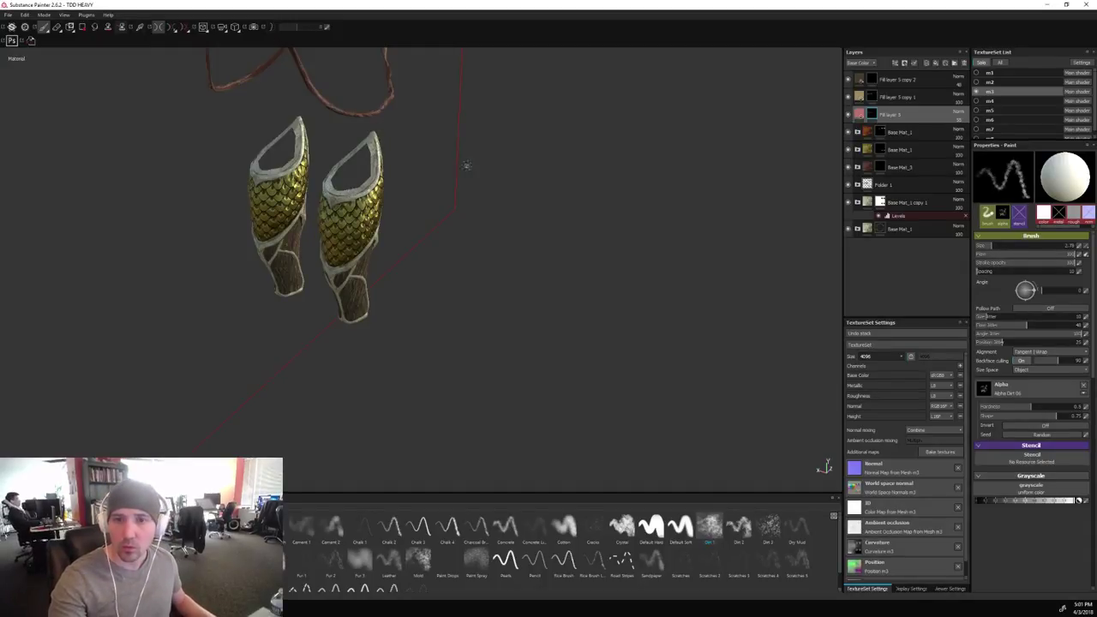
alt+drag(468, 166, 472, 163)
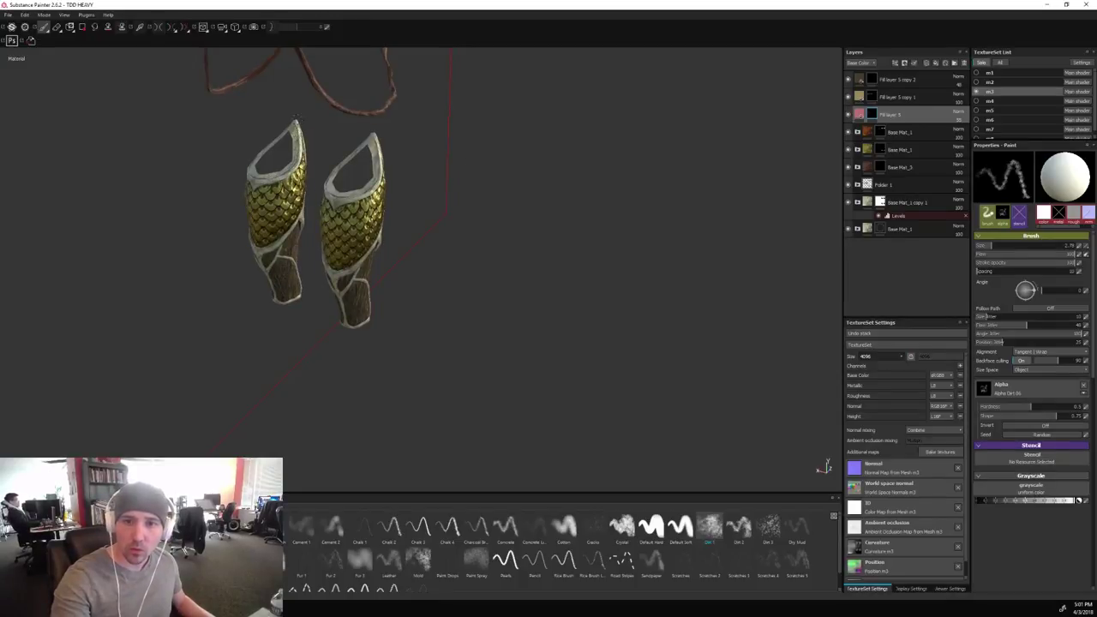
alt+drag(498, 243, 627, 179)
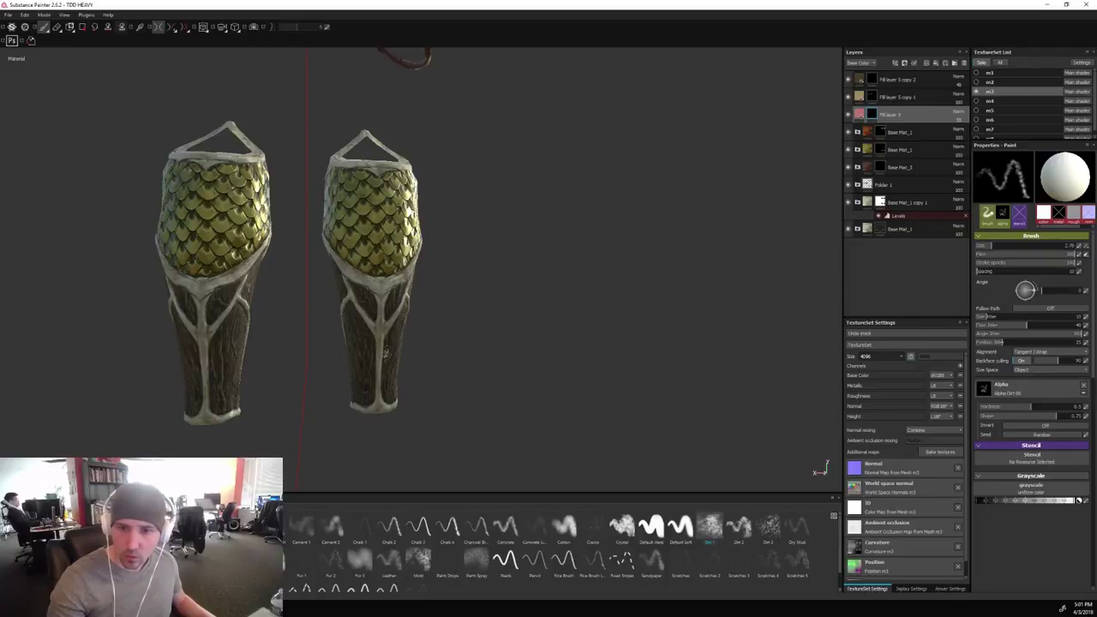
mouse_move(471, 334)
alt+mouse_down()
mouse_move(608, 314)
mouse_move(642, 325)
mouse_move(631, 322)
alt+mouse_up()
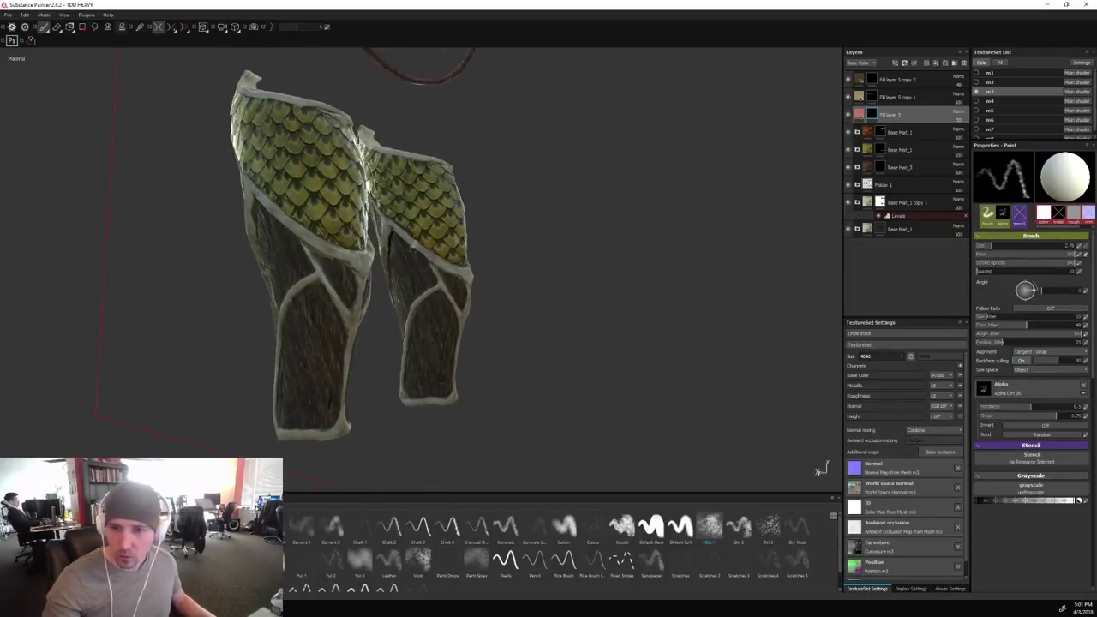
Reduce the brush size to 1.6, display only the base color, and paint finer rose accents along the greaves' bone trim.
key(bracketleft)
key(bracketleft)
key(bracketleft)
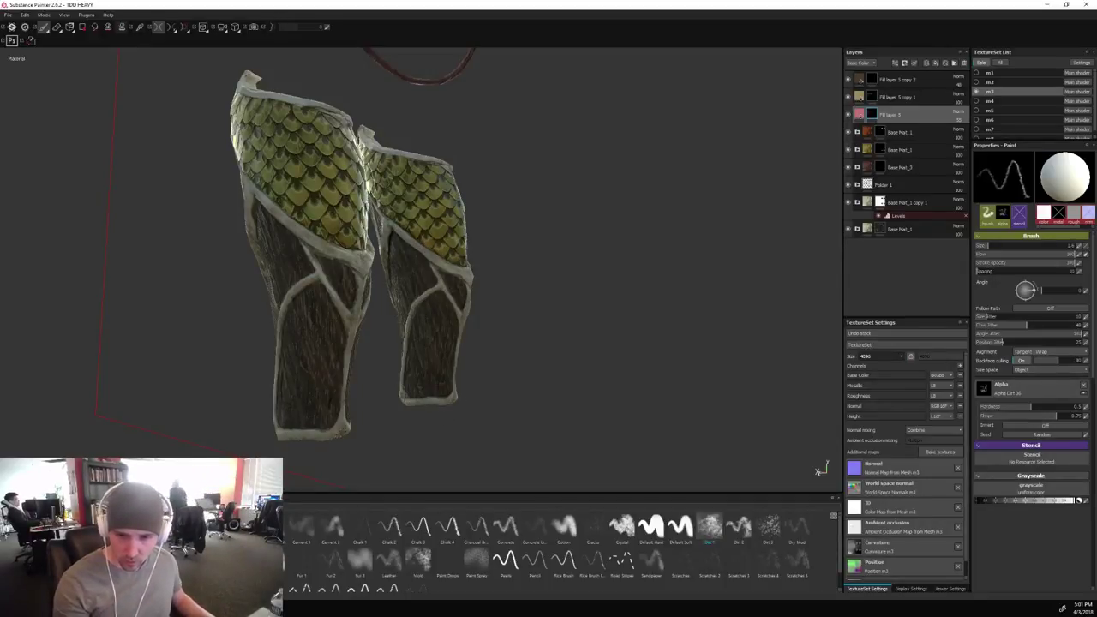
key(c)
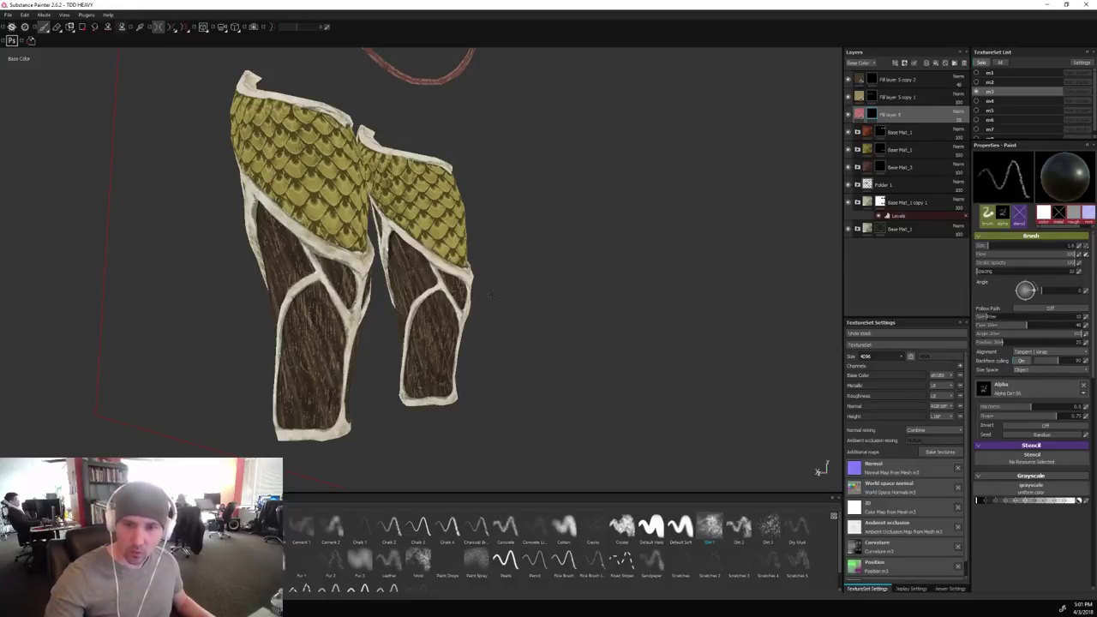
alt+drag(491, 294, 549, 272)
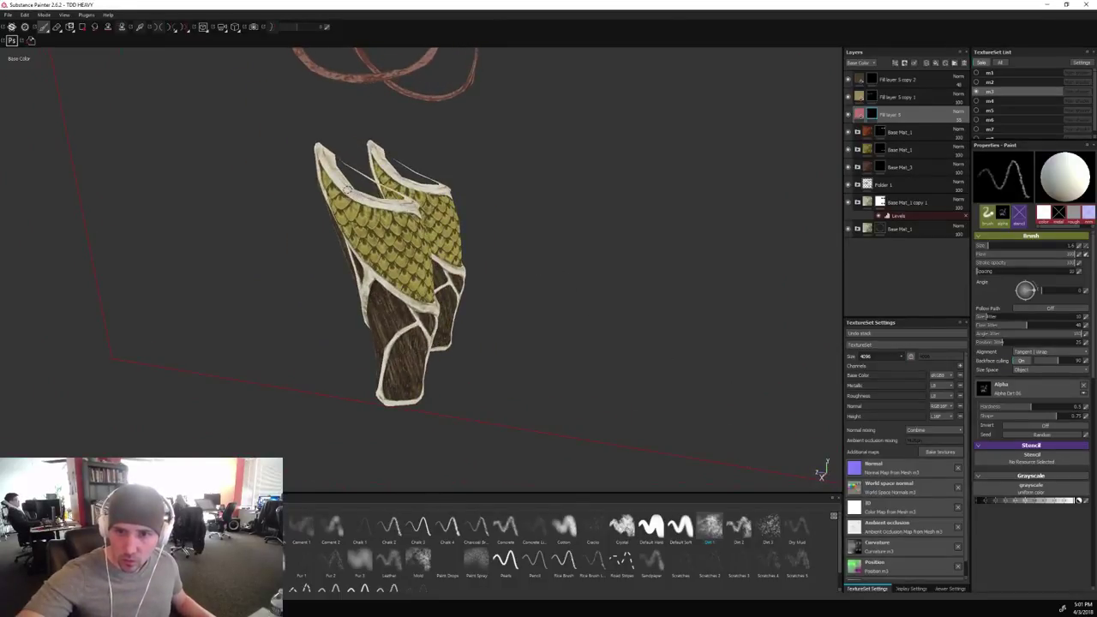
alt+drag(347, 190, 769, 266)
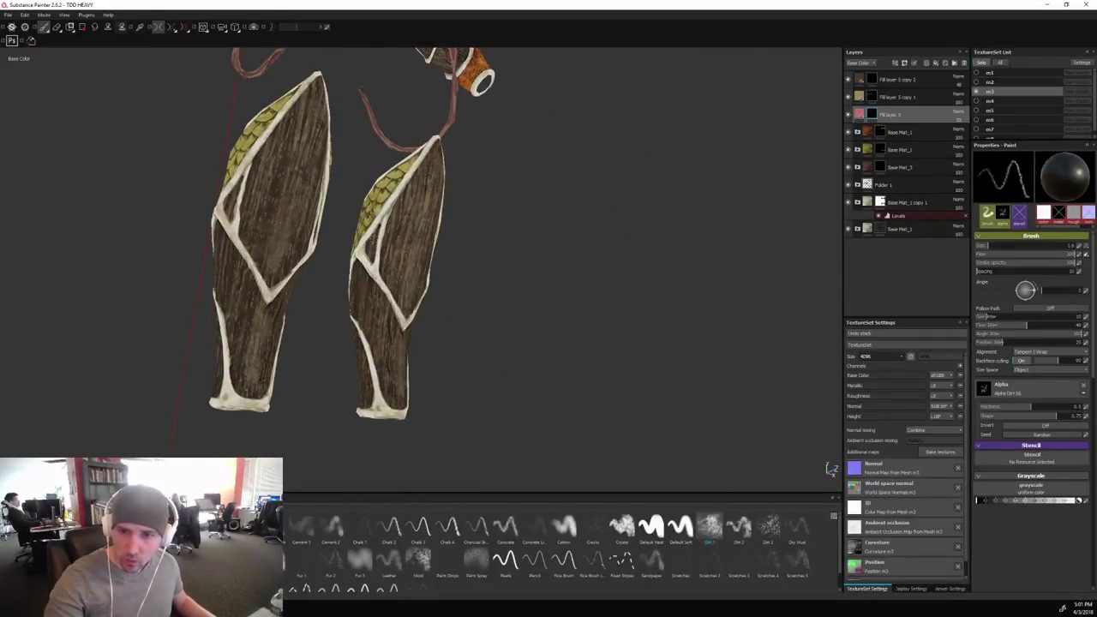
mouse_move(523, 221)
alt+mouse_down()
mouse_move(403, 221)
mouse_move(484, 276)
mouse_move(559, 208)
alt+mouse_up()
key(x)
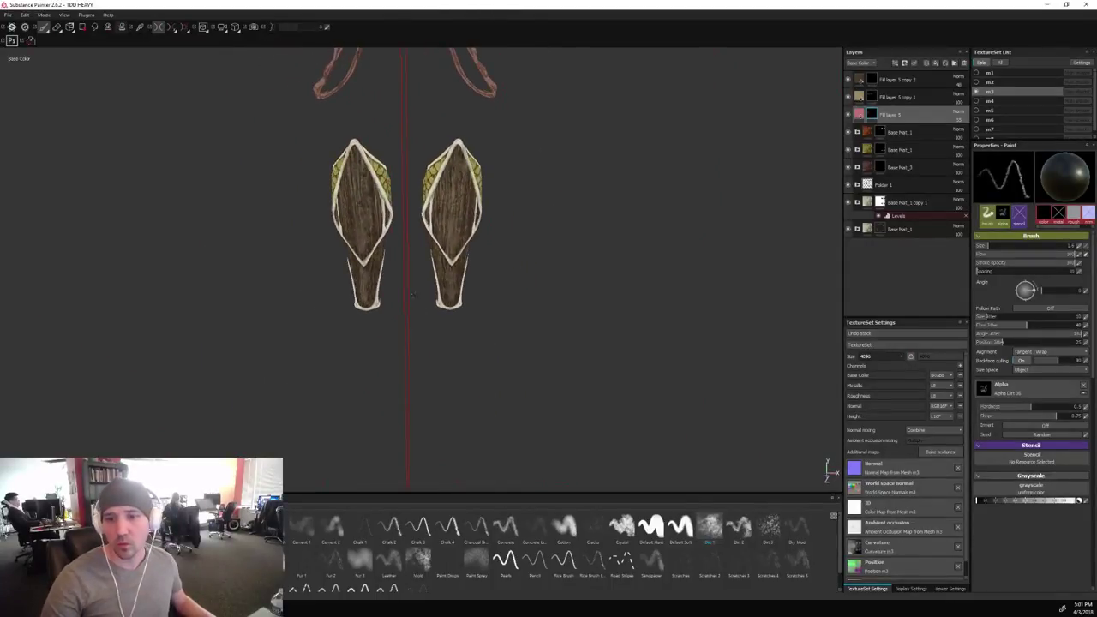
Paint mirrored rose variation on the front bone trim of the bracers with the base color displayed.
alt+middle_drag(559, 208, 559, 228)
alt+right_drag(559, 228, 555, 137)
mouse_move(555, 137)
alt+middle_down()
mouse_move(540, 293)
mouse_move(456, 406)
alt+middle_up()
alt+right_drag(455, 406, 549, 343)
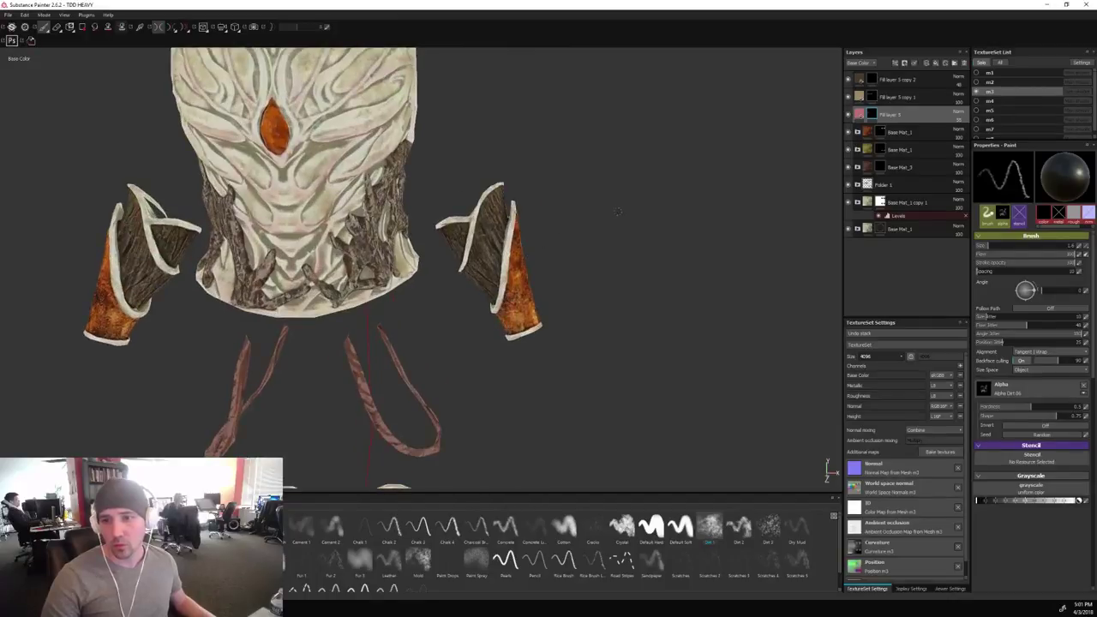
alt+middle_drag(549, 343, 549, 386)
alt+drag(549, 385, 601, 290)
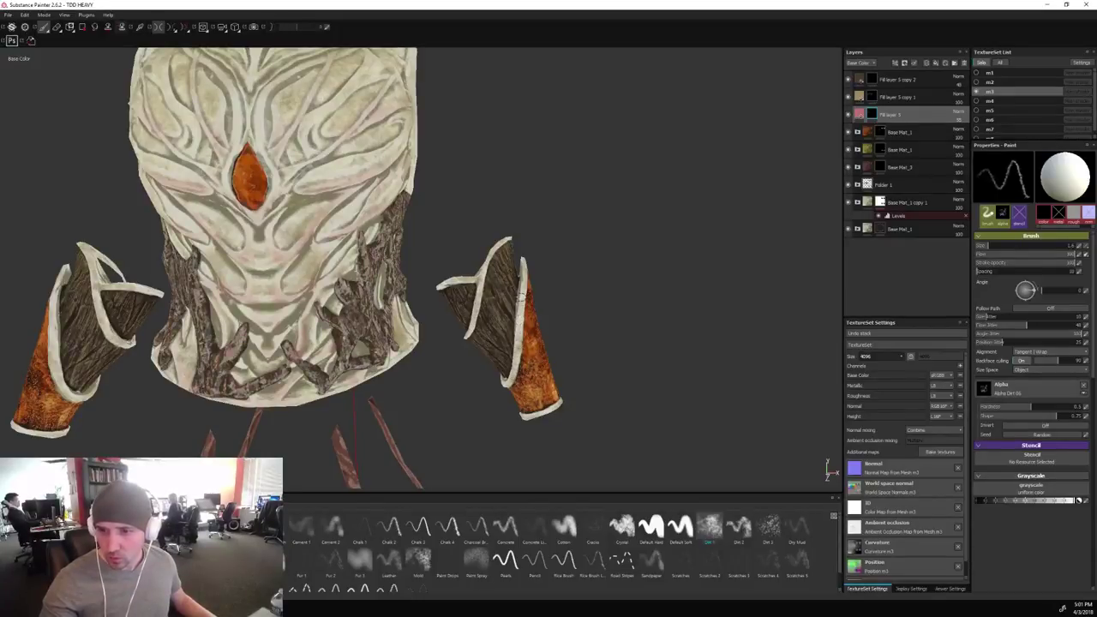
alt+drag(578, 269, 600, 241)
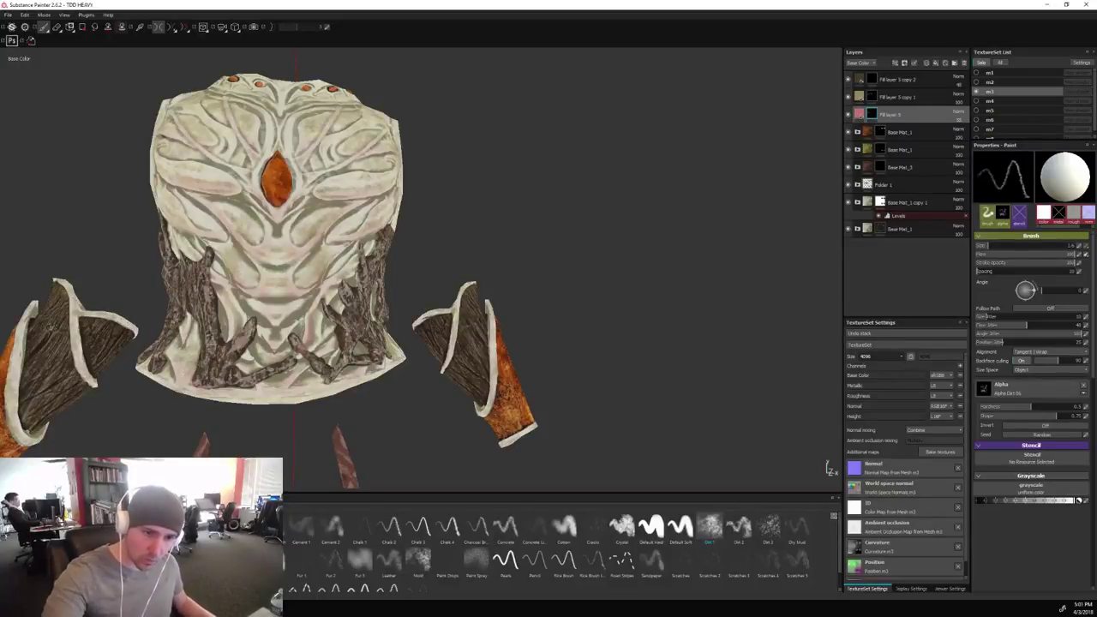
mouse_move(660, 376)
alt+mouse_down()
mouse_move(639, 361)
mouse_move(652, 367)
alt+mouse_up()
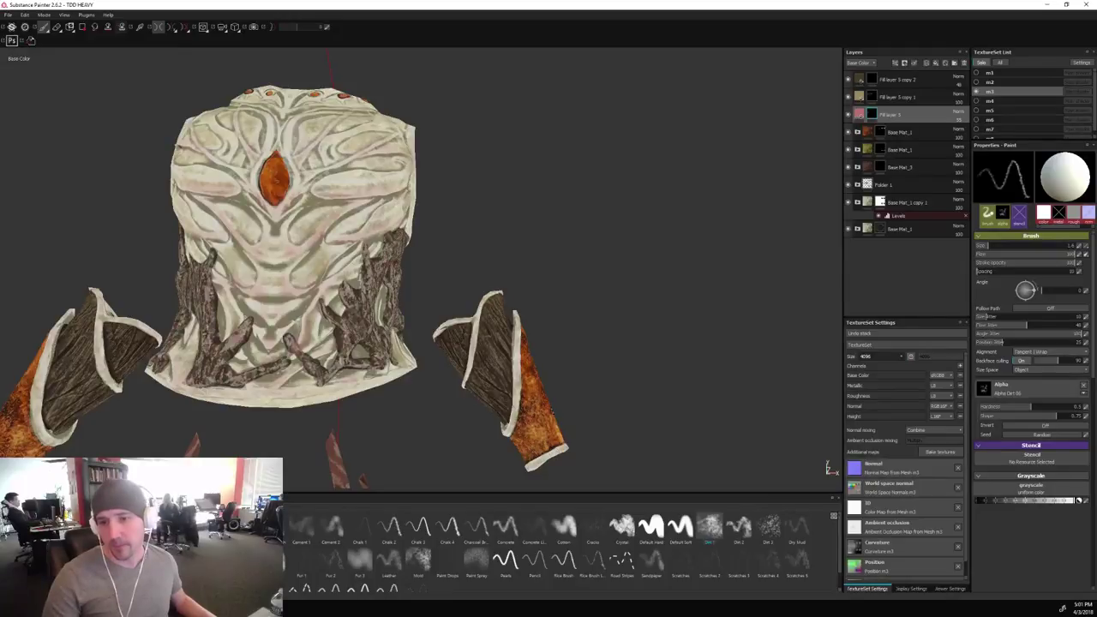
Examine the painted bone on the chest, bracers and greaves from several angles, in base color and with full material shading.
mouse_move(557, 454)
alt+mouse_down()
mouse_move(642, 440)
mouse_move(543, 314)
mouse_move(329, 313)
mouse_move(519, 283)
mouse_move(409, 269)
mouse_move(372, 309)
mouse_move(558, 326)
mouse_move(526, 328)
alt+mouse_up()
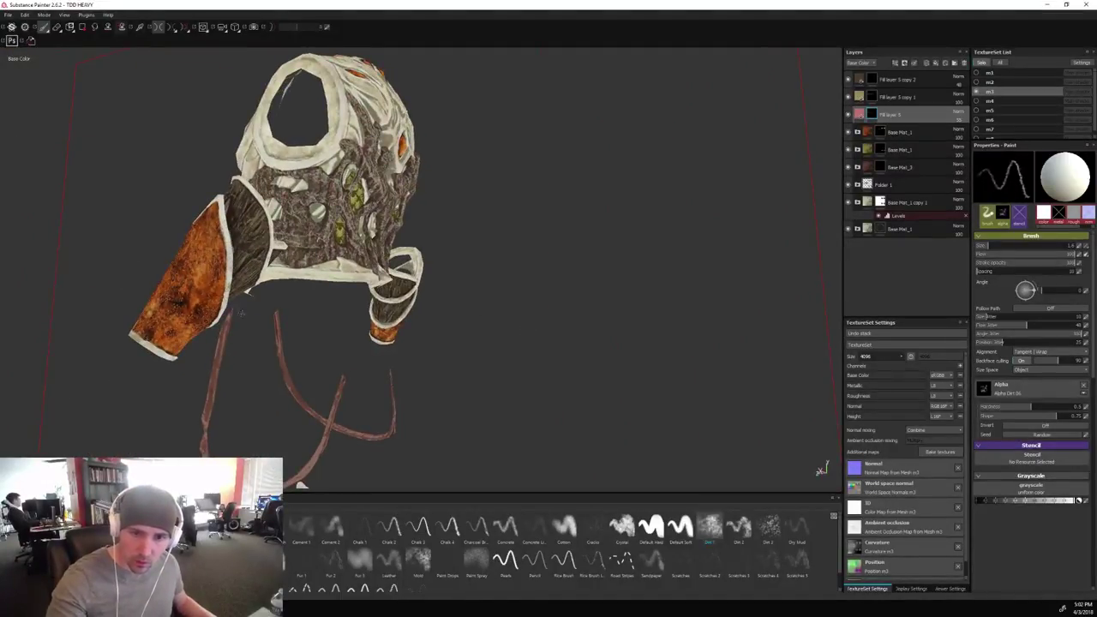
alt+drag(540, 287, 520, 237)
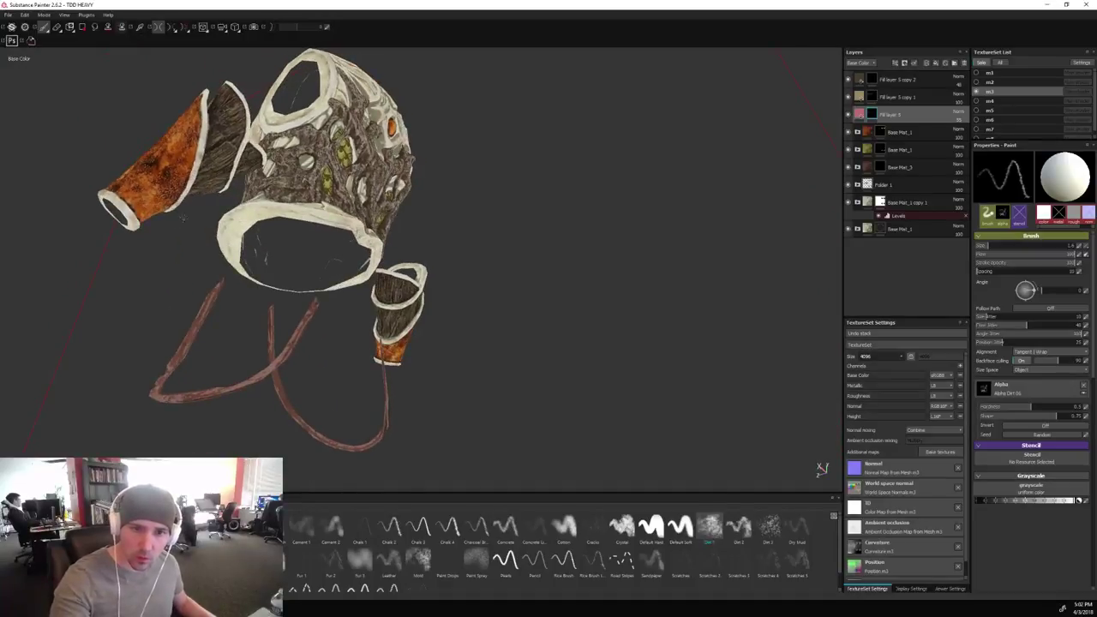
alt+drag(537, 199, 513, 262)
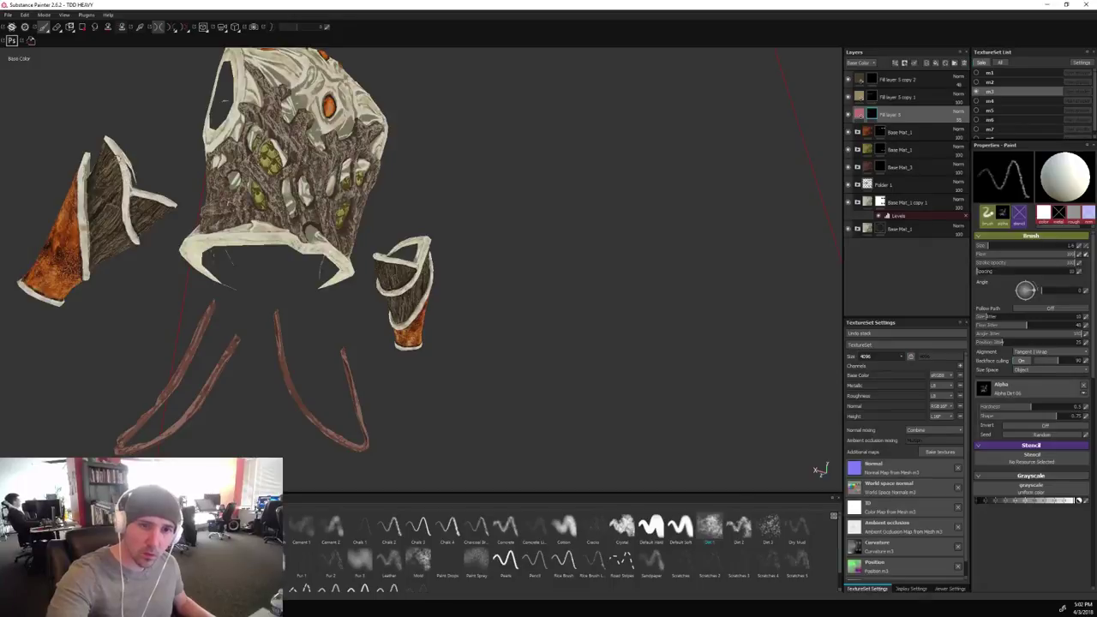
alt+drag(545, 207, 429, 144)
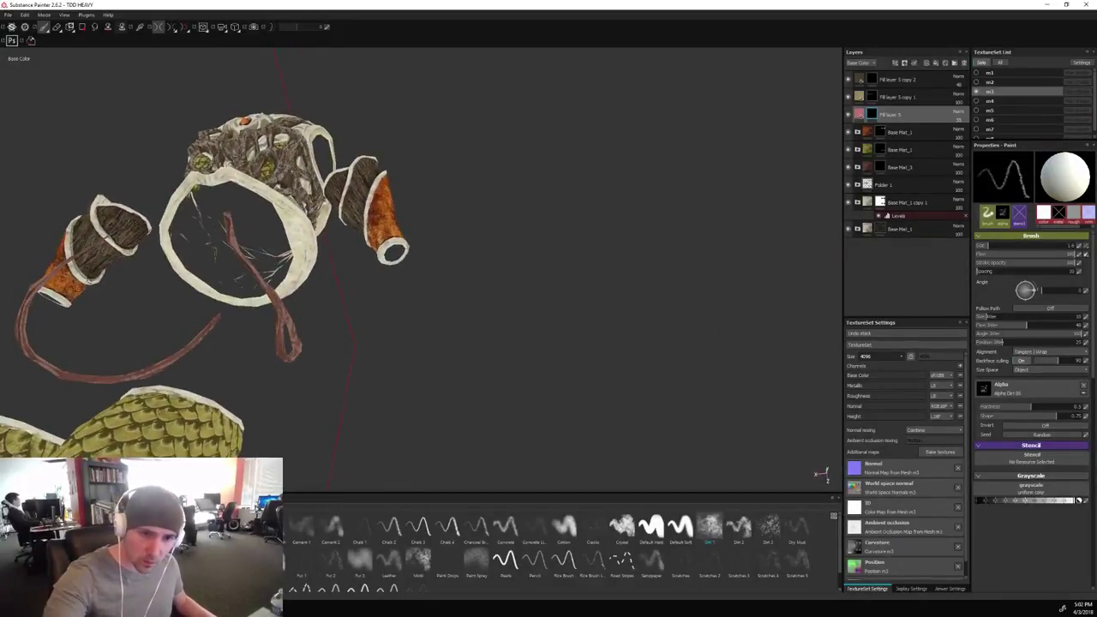
alt+drag(591, 232, 526, 256)
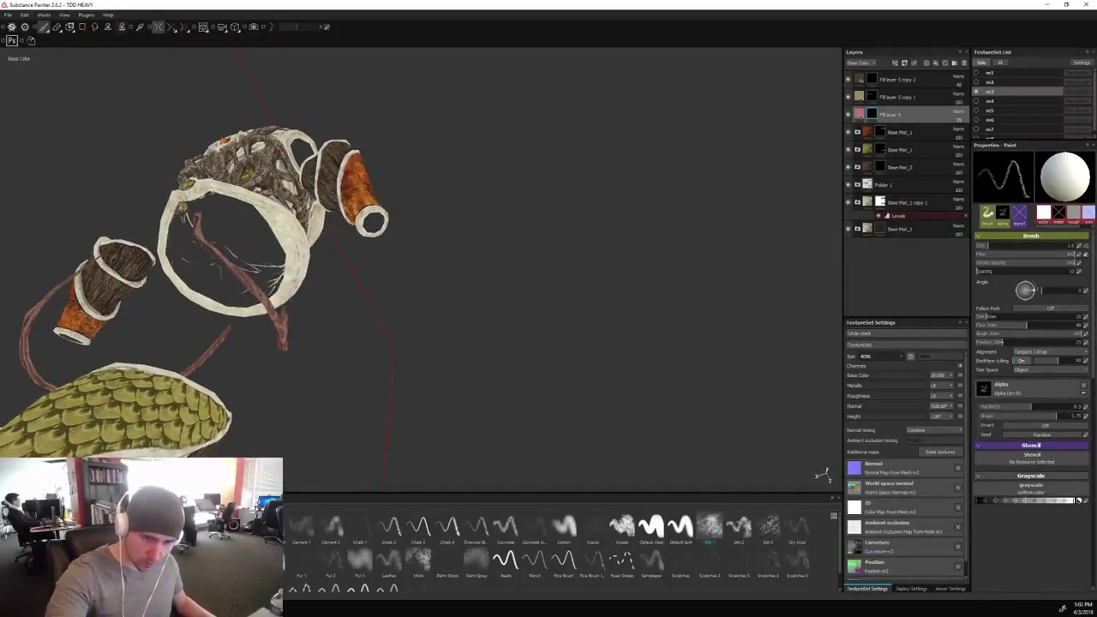
alt+drag(554, 326, 519, 358)
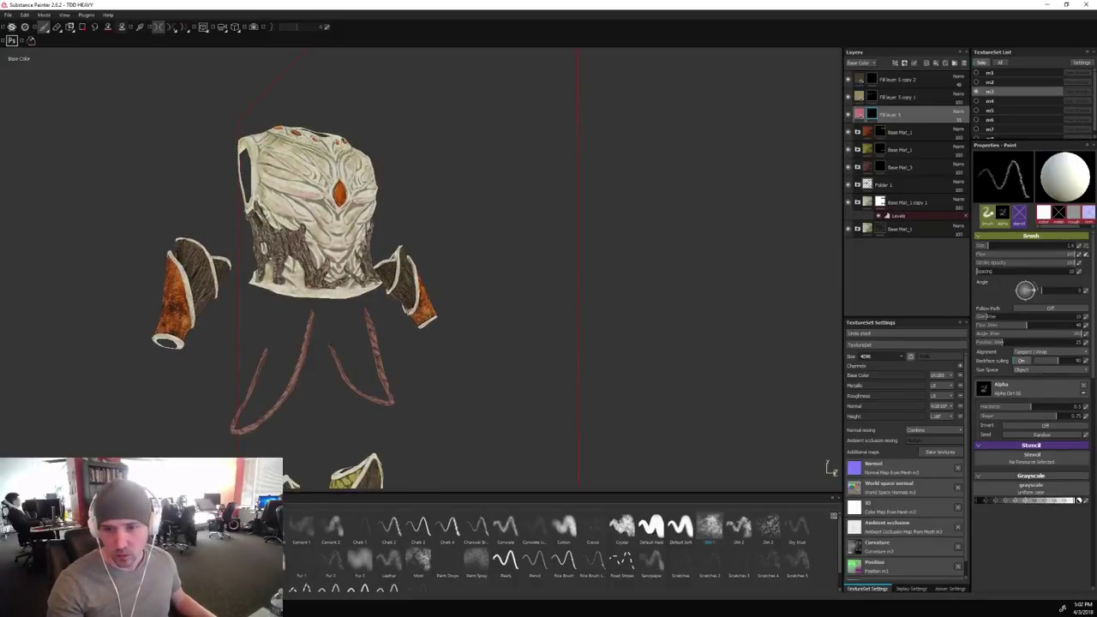
key(m)
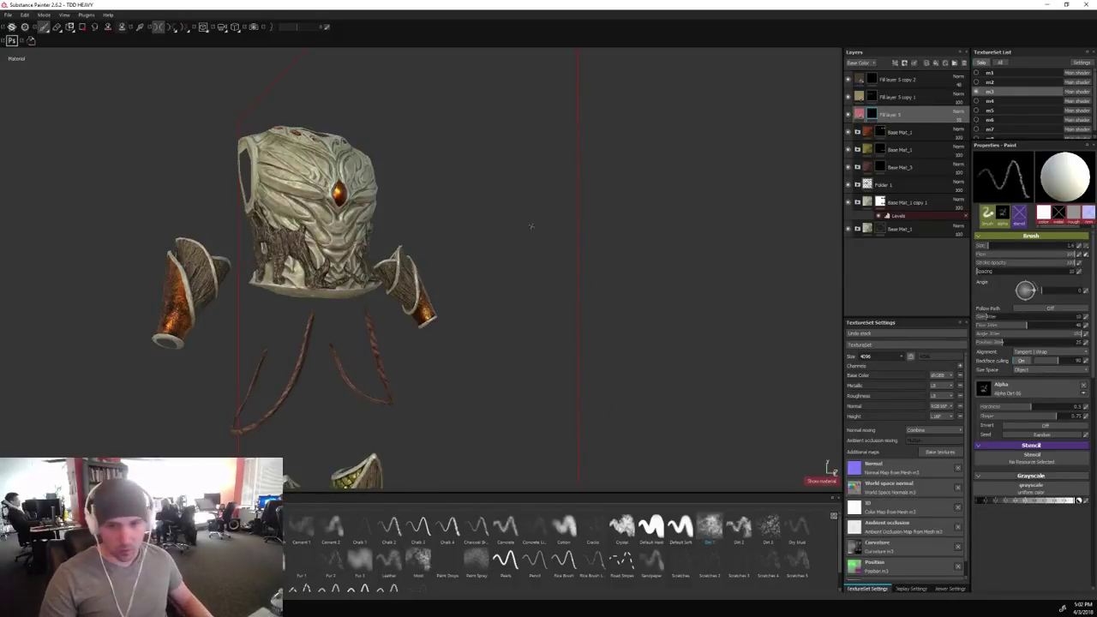
alt+drag(543, 226, 497, 249)
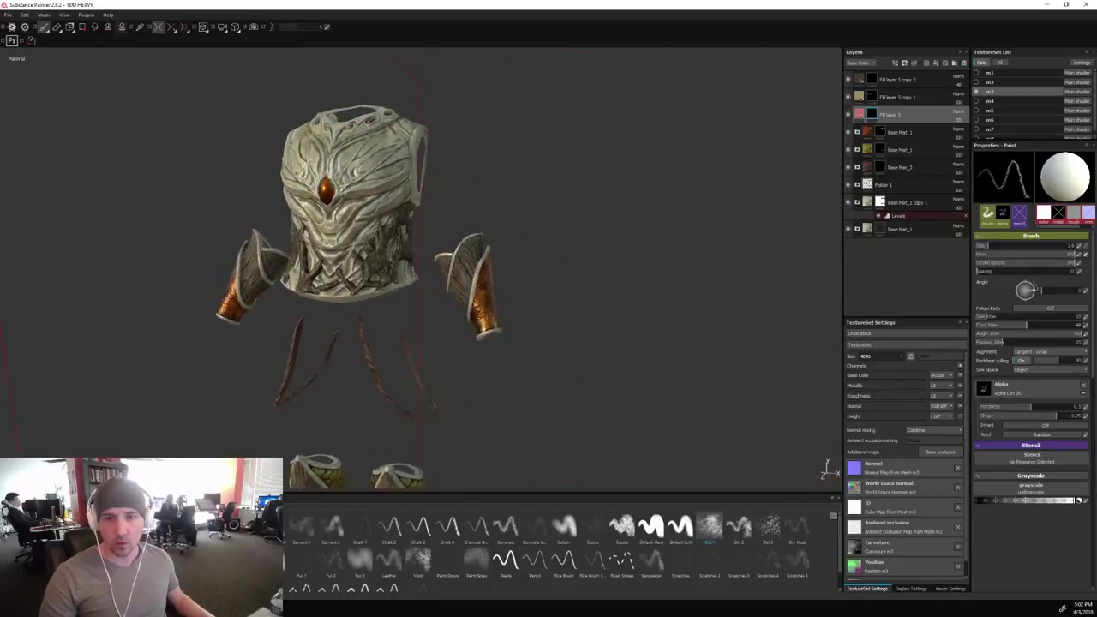
alt+right_drag(497, 249, 599, 275)
alt+drag(600, 276, 603, 277)
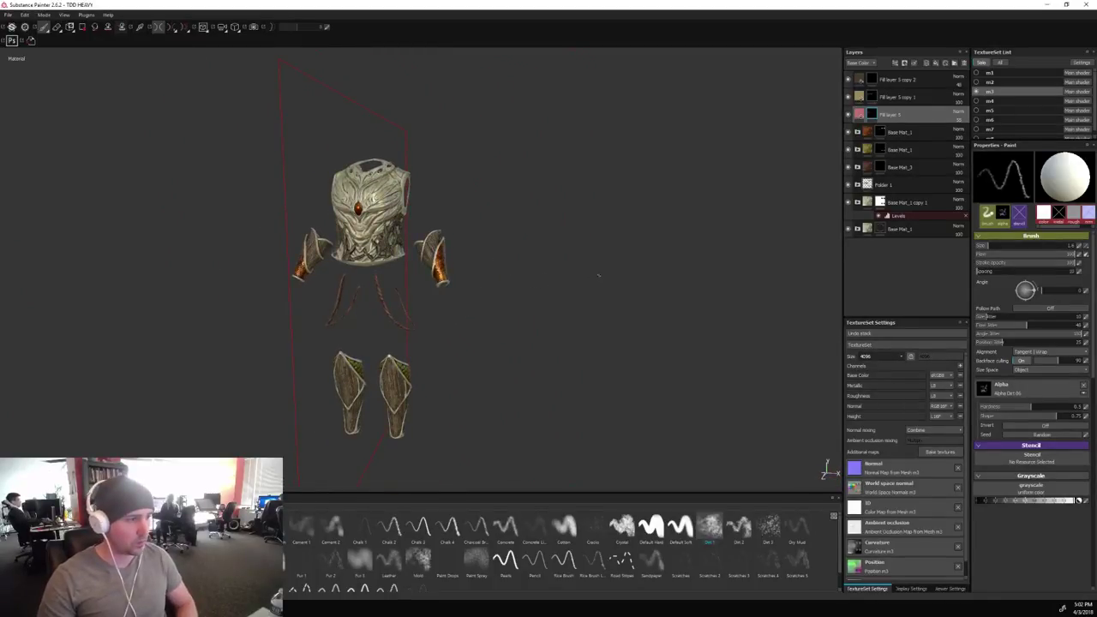
alt+drag(583, 273, 610, 261)
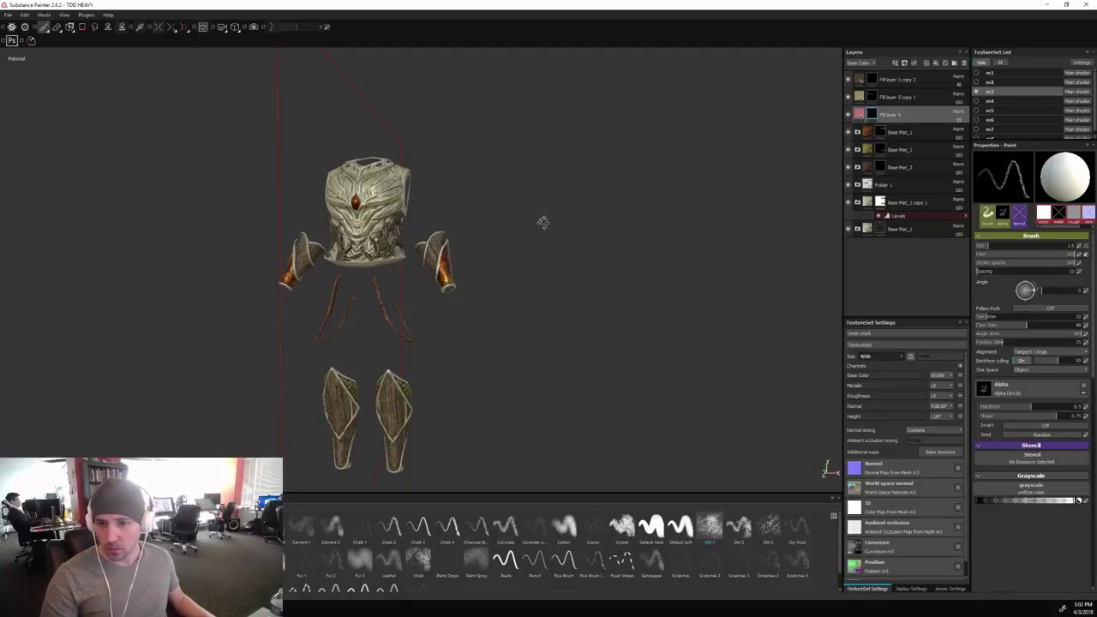
alt+drag(544, 223, 571, 228)
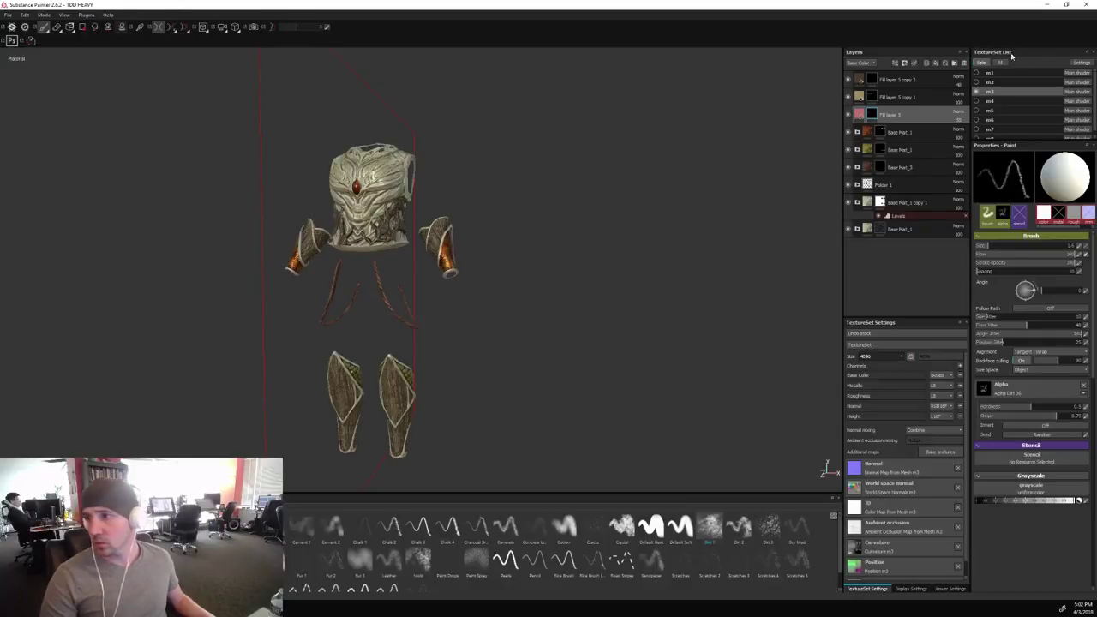
Show all texture sets together on the full character and save the project with Save As.
click(983, 63)
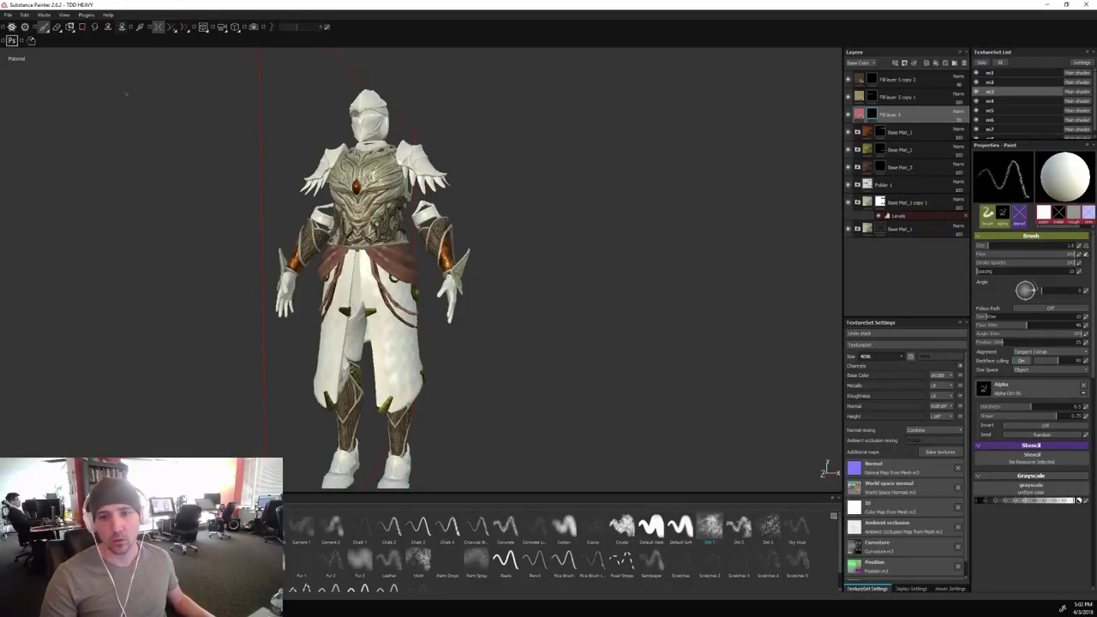
click(8, 15)
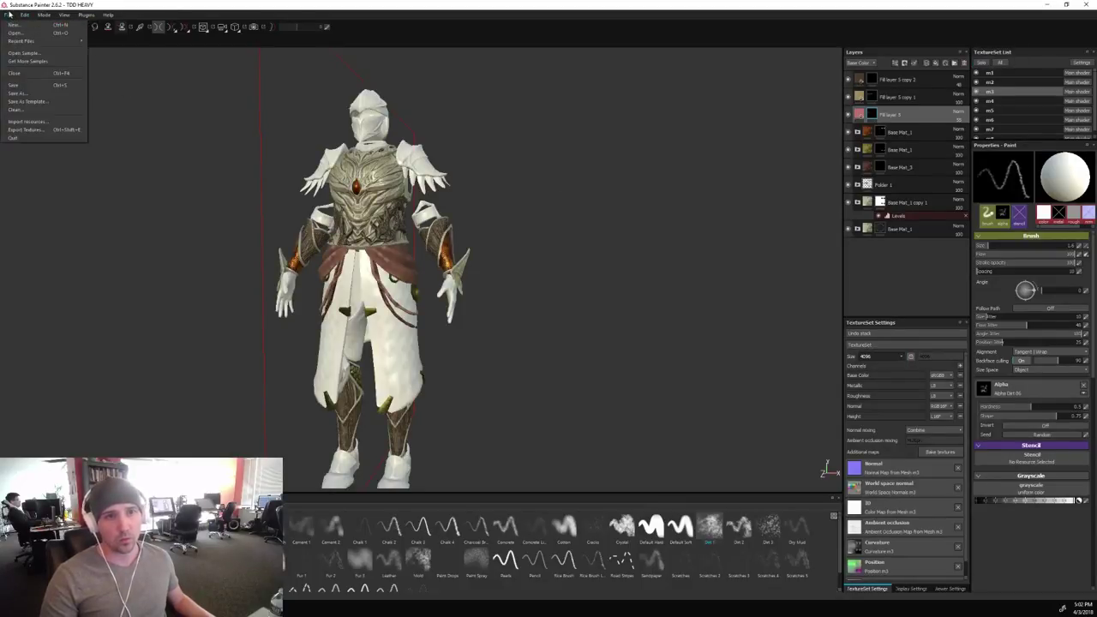
click(23, 93)
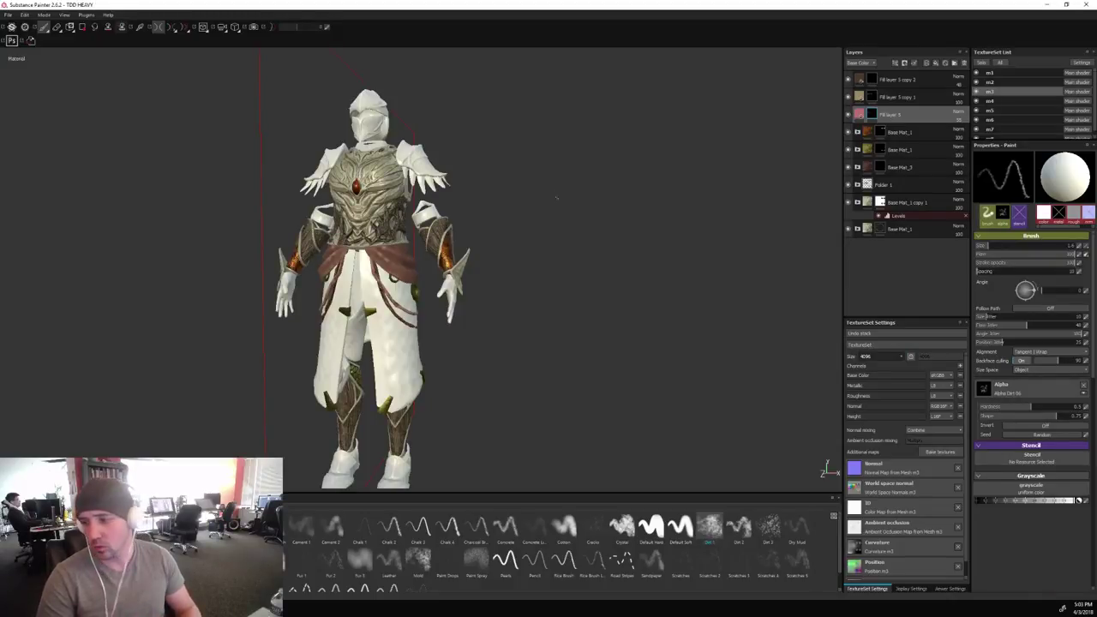
Raise the texture size of texture sets m1 and m2 to 4096.
alt+drag(583, 214, 613, 213)
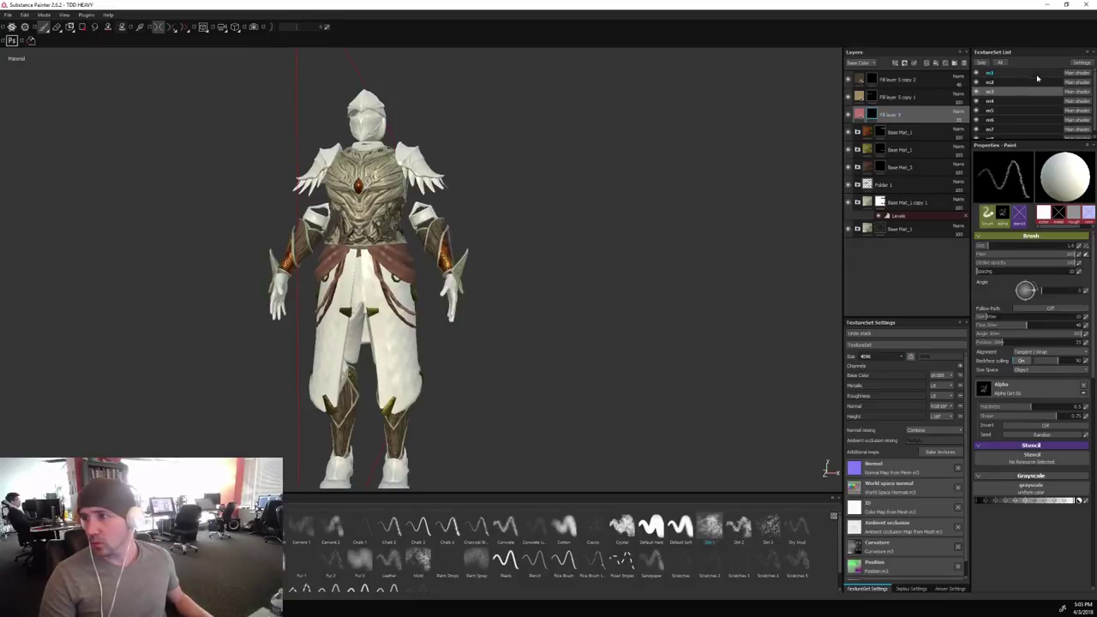
click(992, 73)
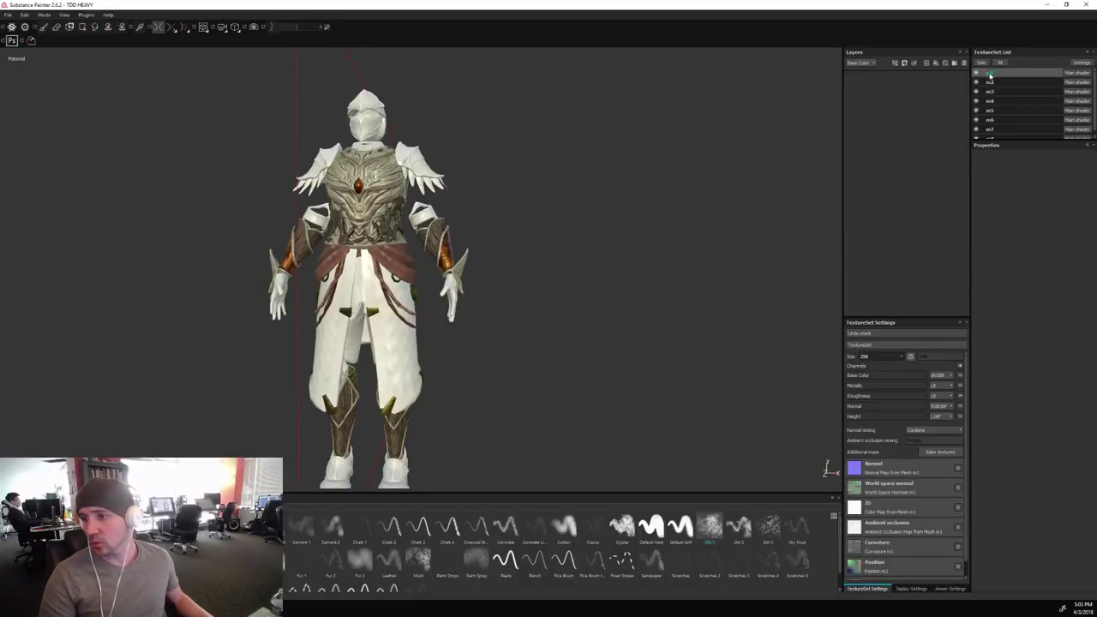
click(883, 357)
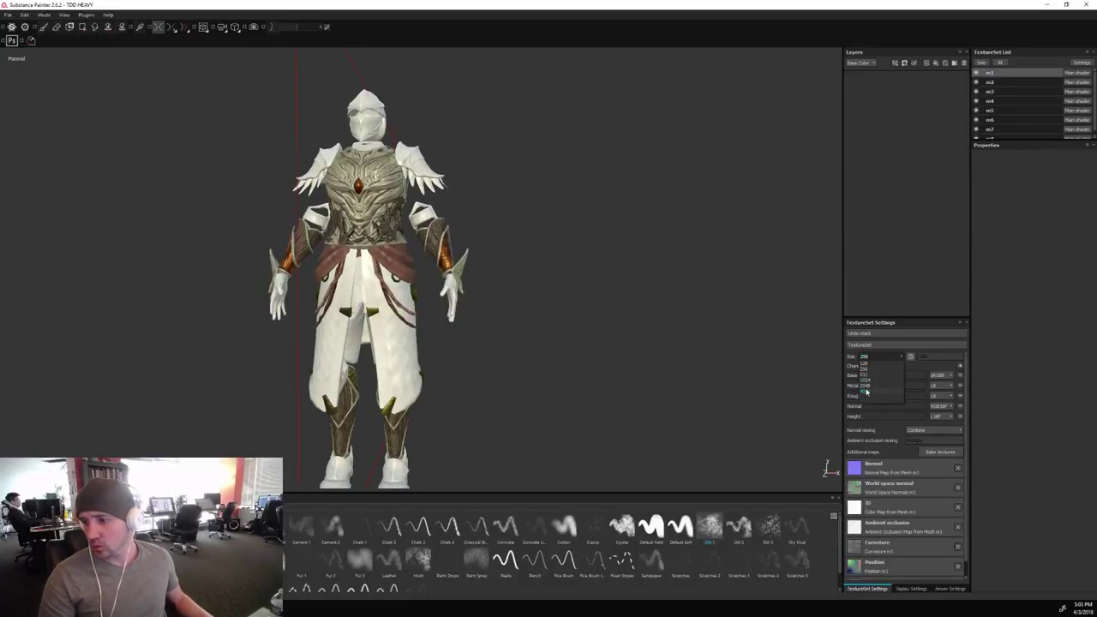
click(867, 390)
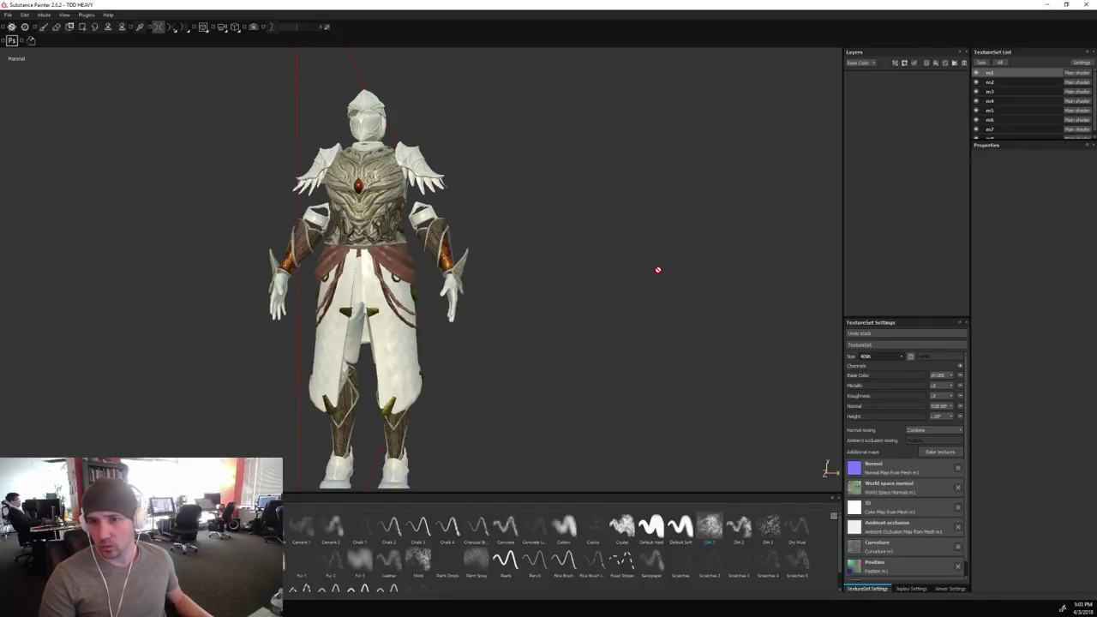
alt+drag(693, 200, 678, 223)
click(991, 82)
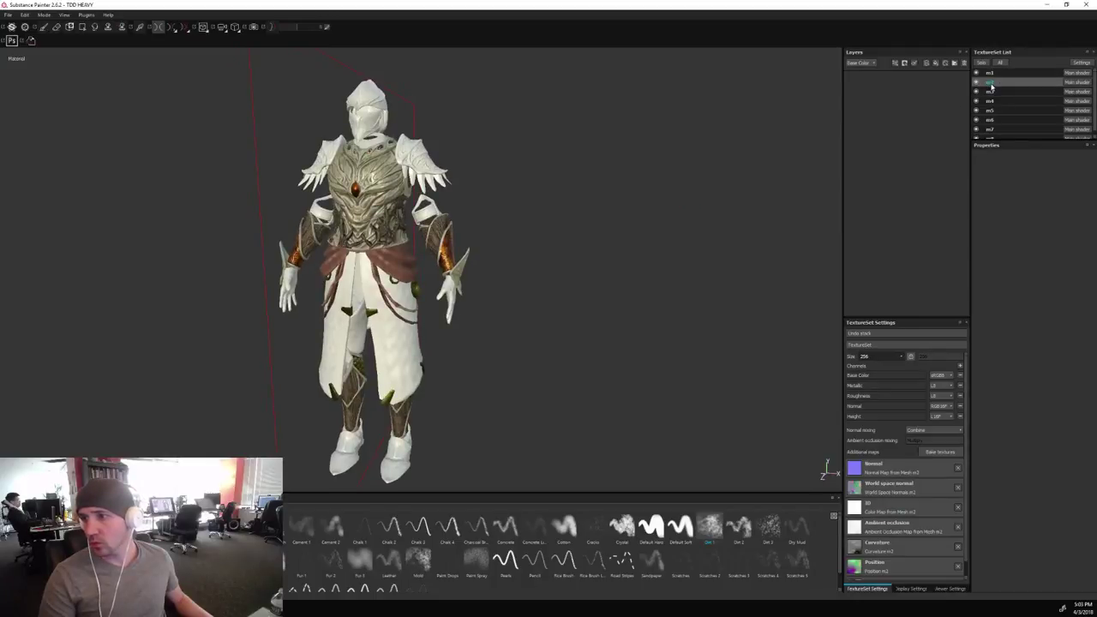
click(888, 356)
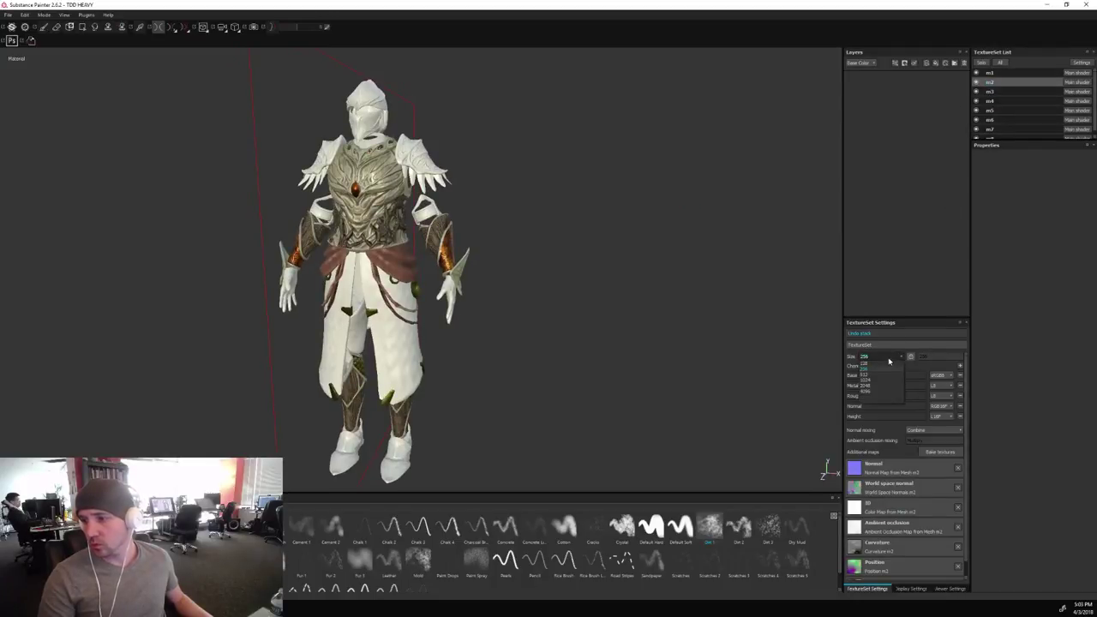
click(871, 393)
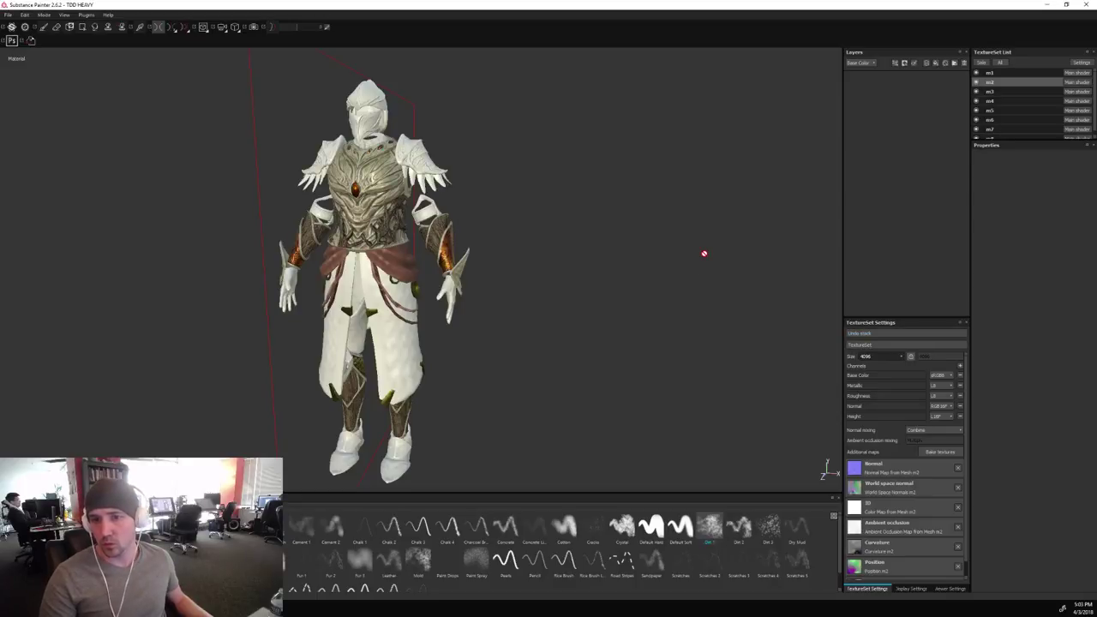
alt+drag(708, 227, 737, 196)
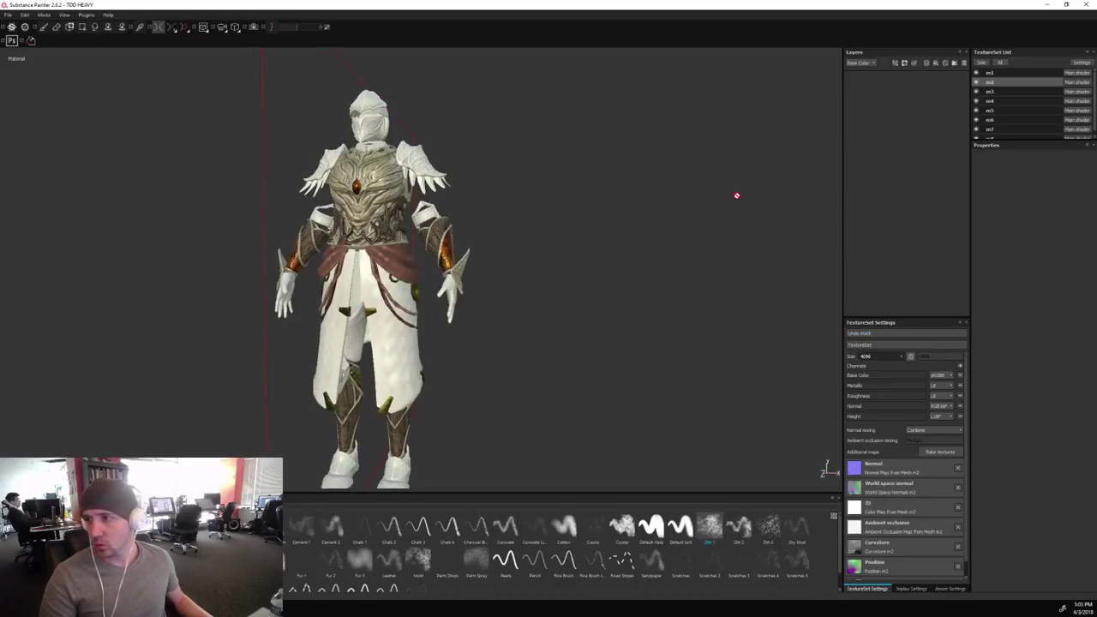
Raise the texture size of texture sets m4 and m5 to 4096, leaving m3 as it is.
click(988, 91)
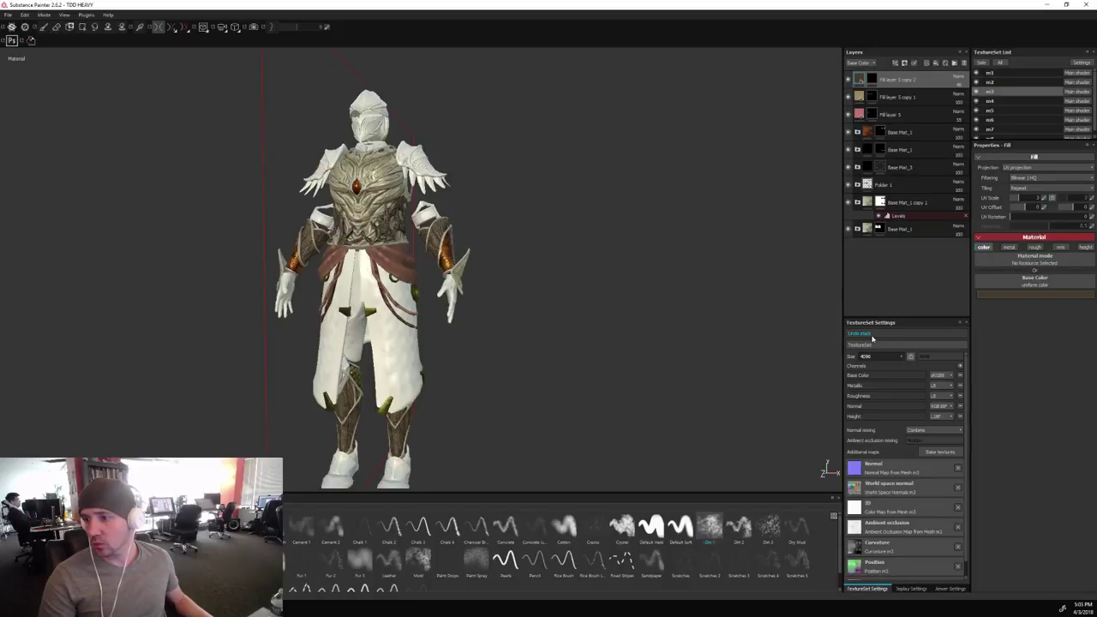
click(990, 101)
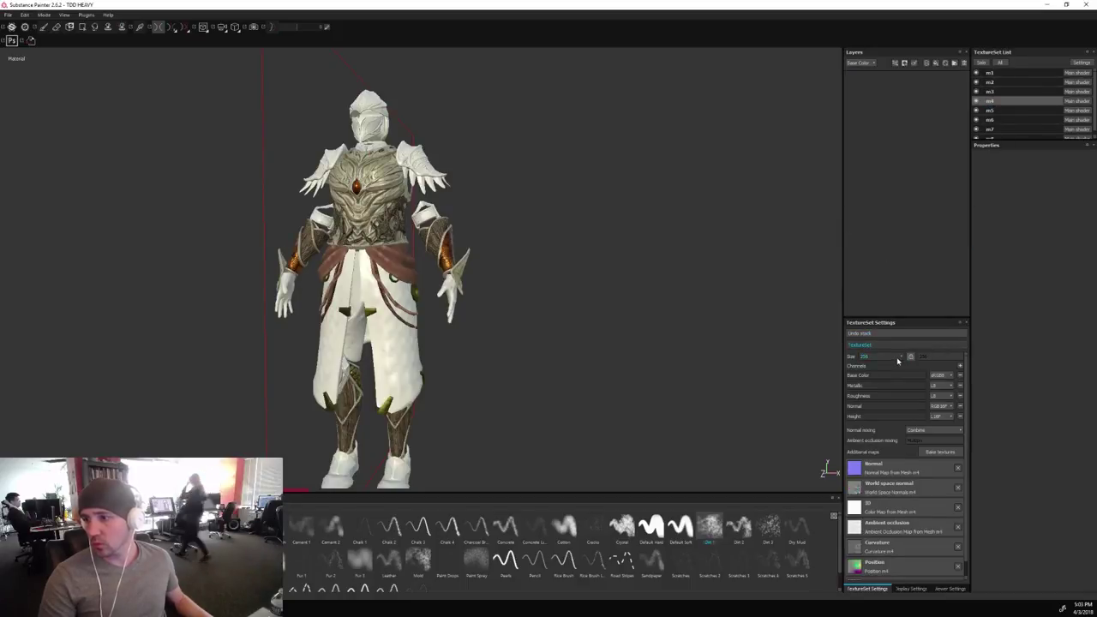
click(897, 359)
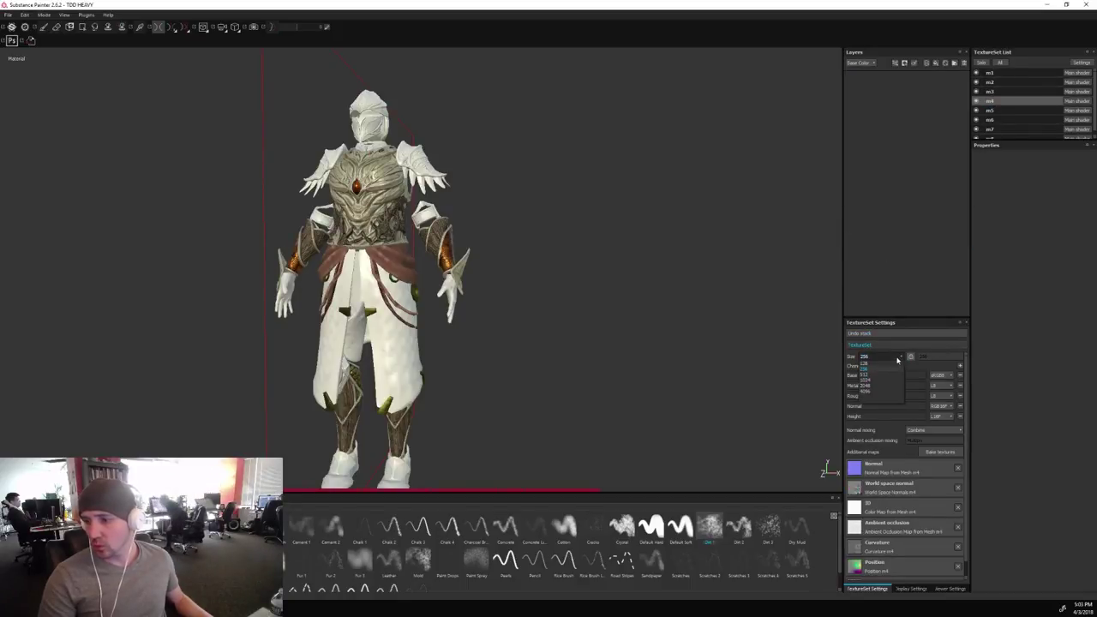
click(872, 394)
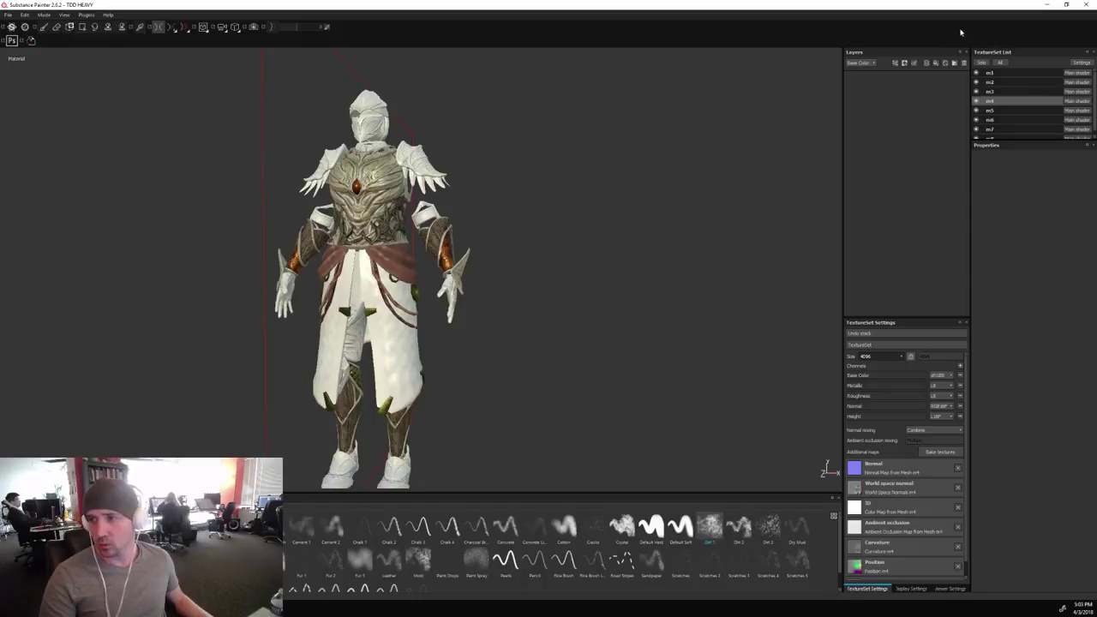
click(993, 112)
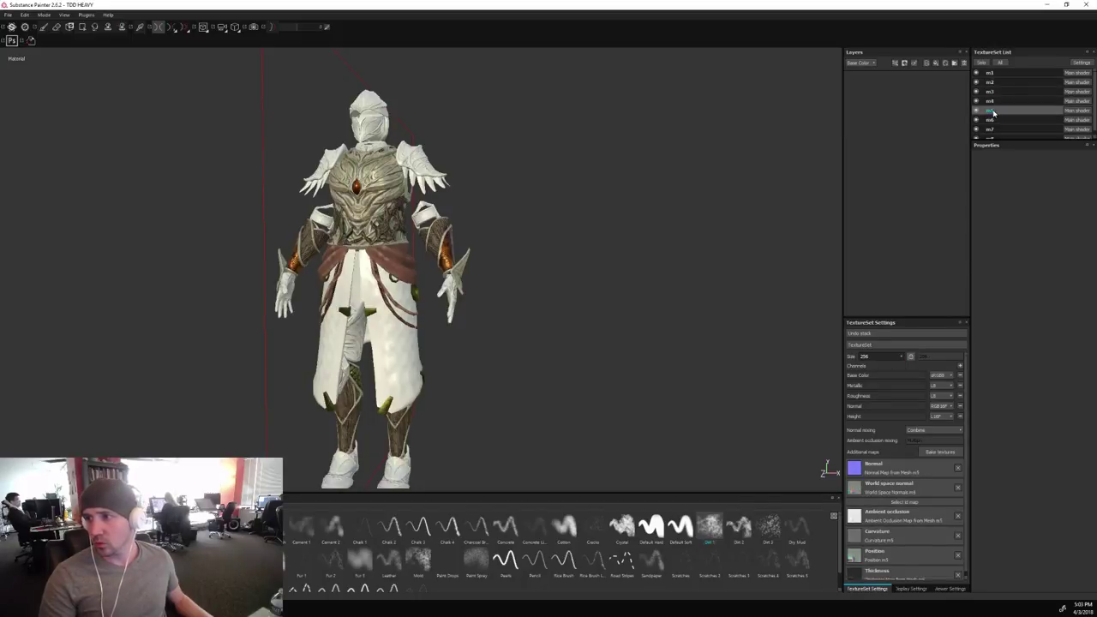
click(900, 355)
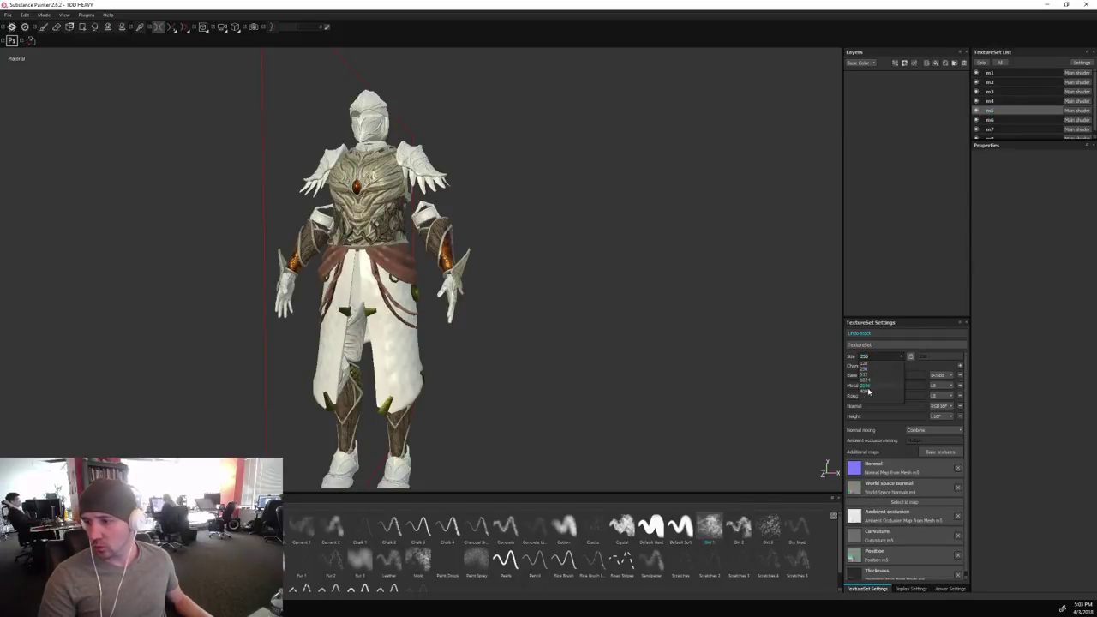
click(869, 391)
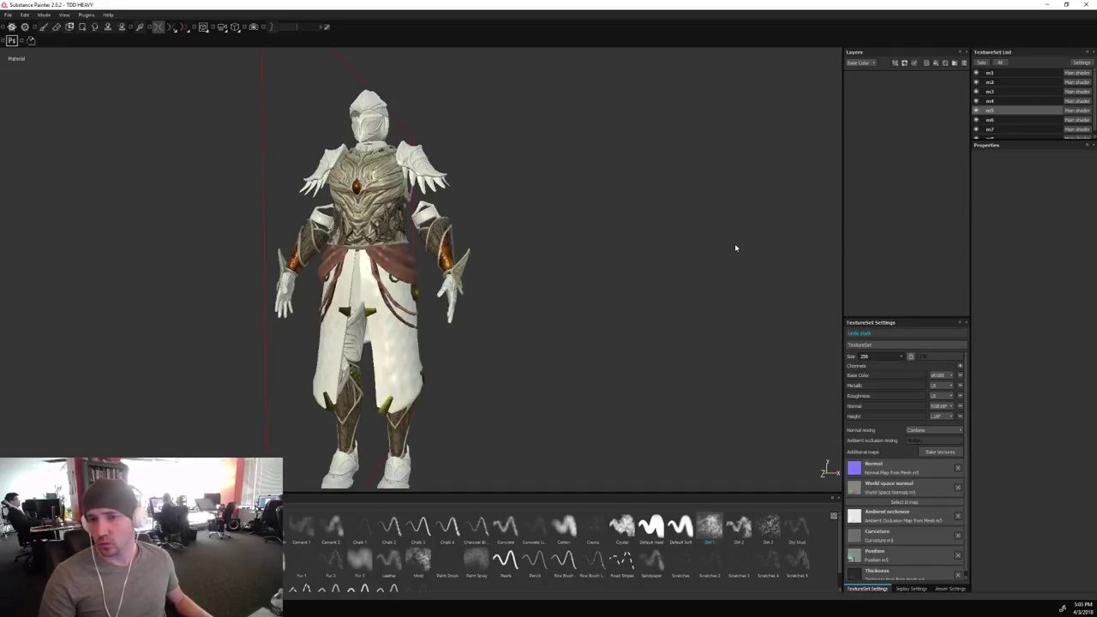
Raise the texture size of texture sets m6 and m7 to 4096.
click(991, 121)
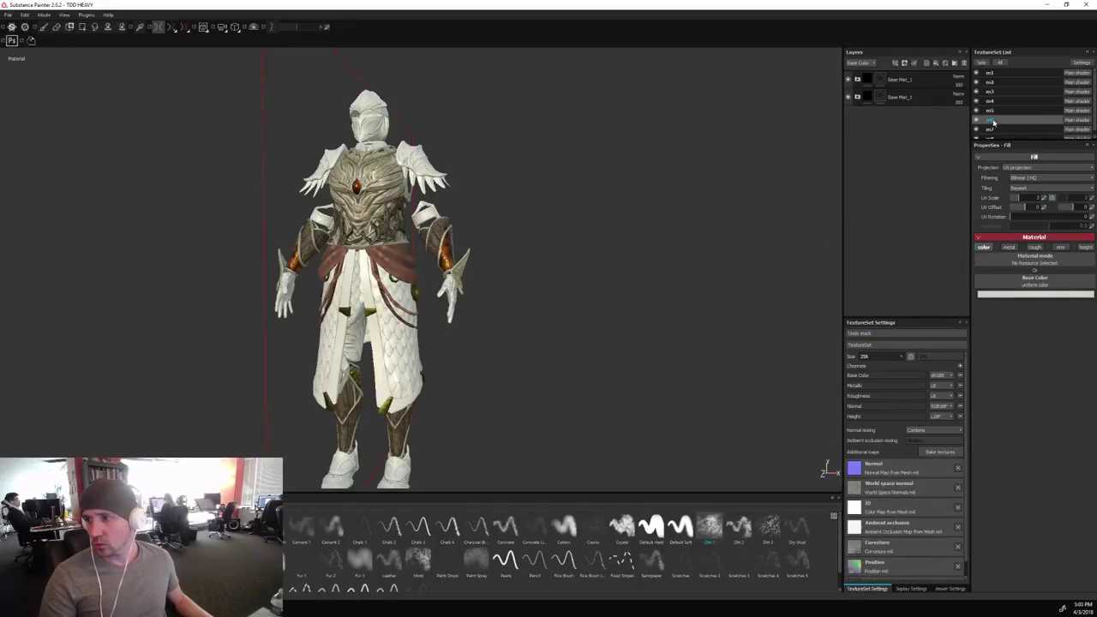
click(898, 356)
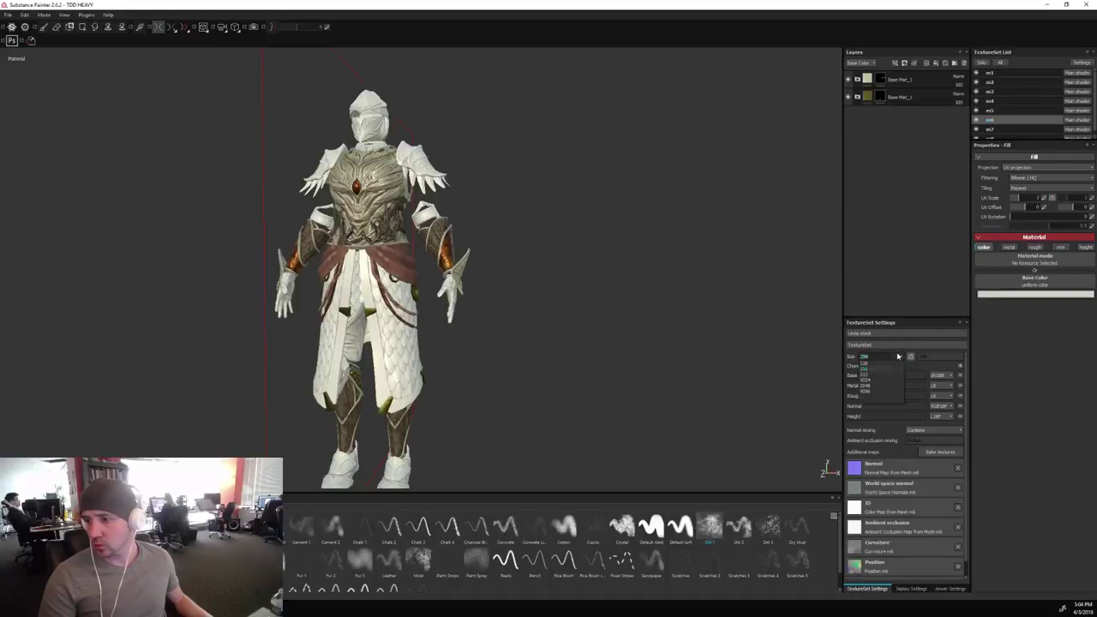
click(866, 394)
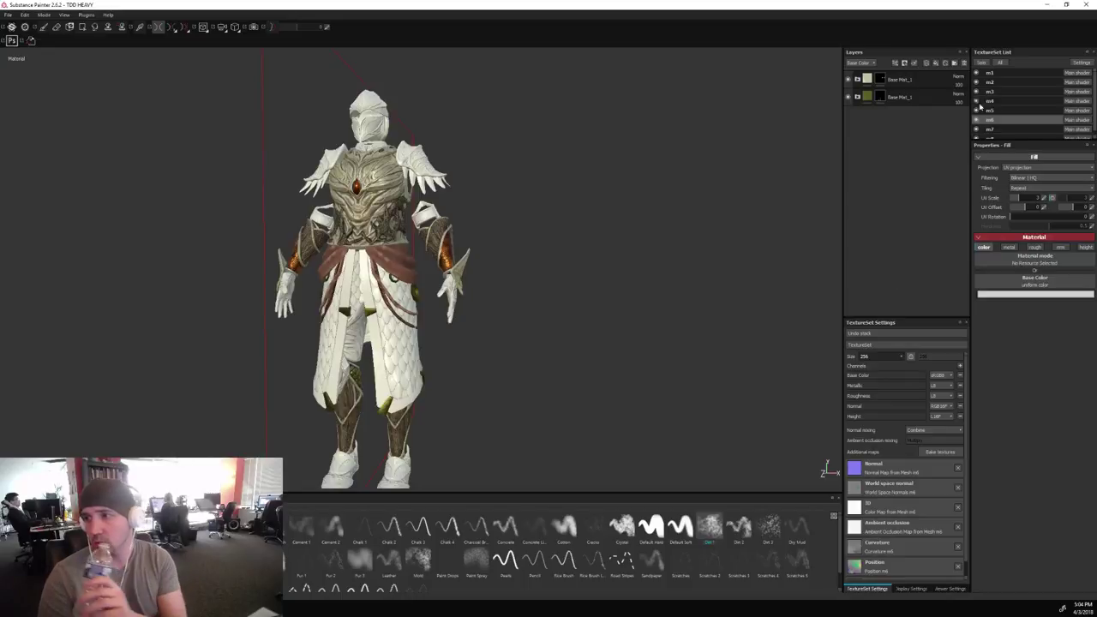
click(990, 130)
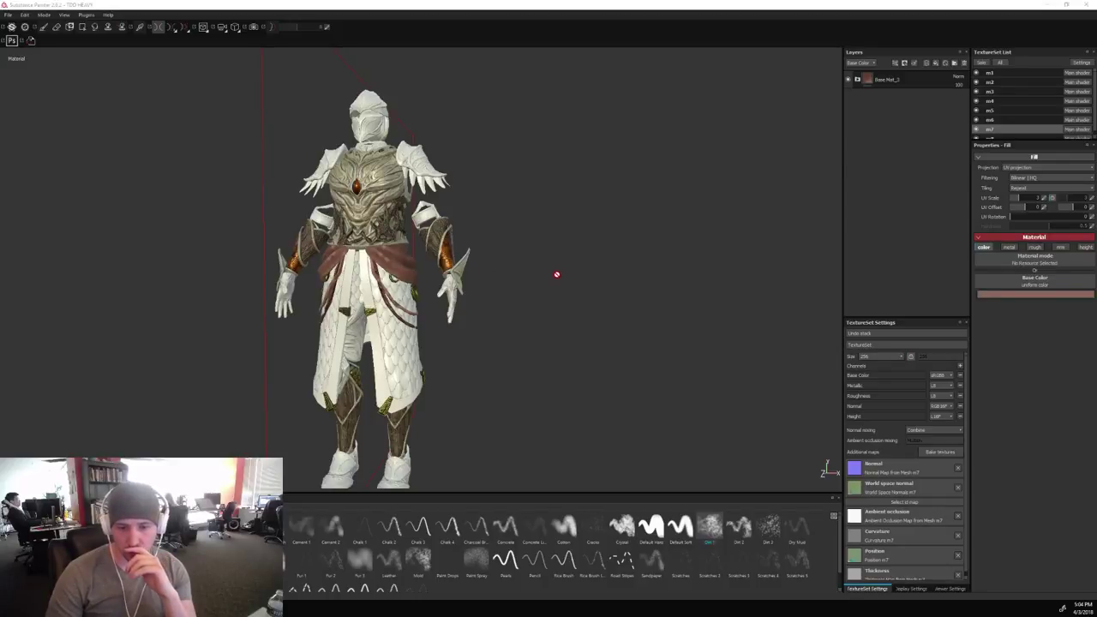
click(998, 125)
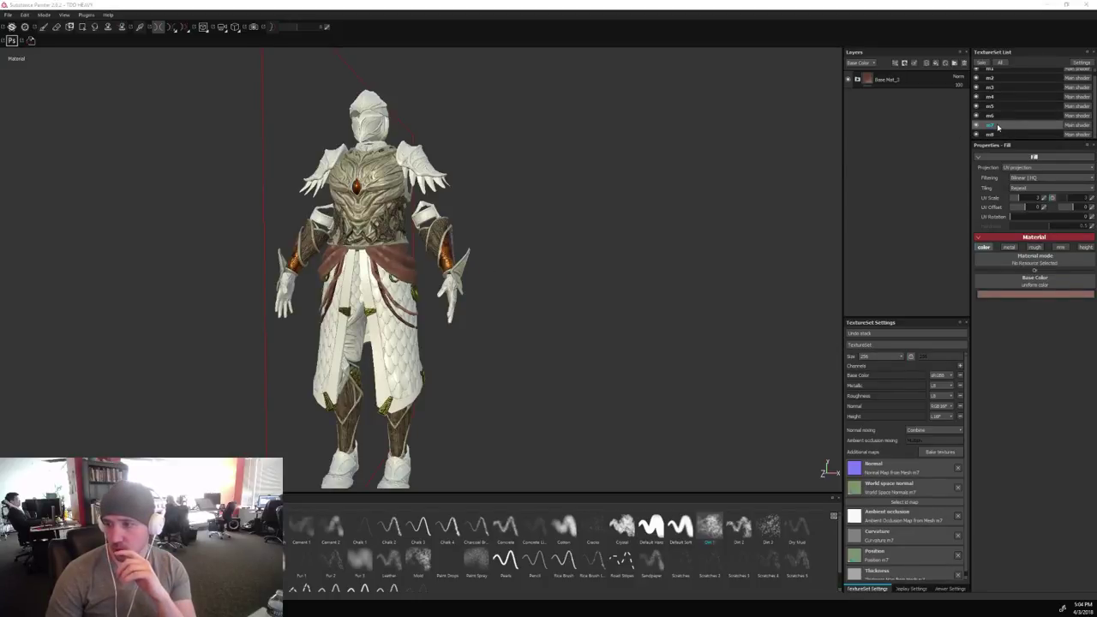
click(890, 359)
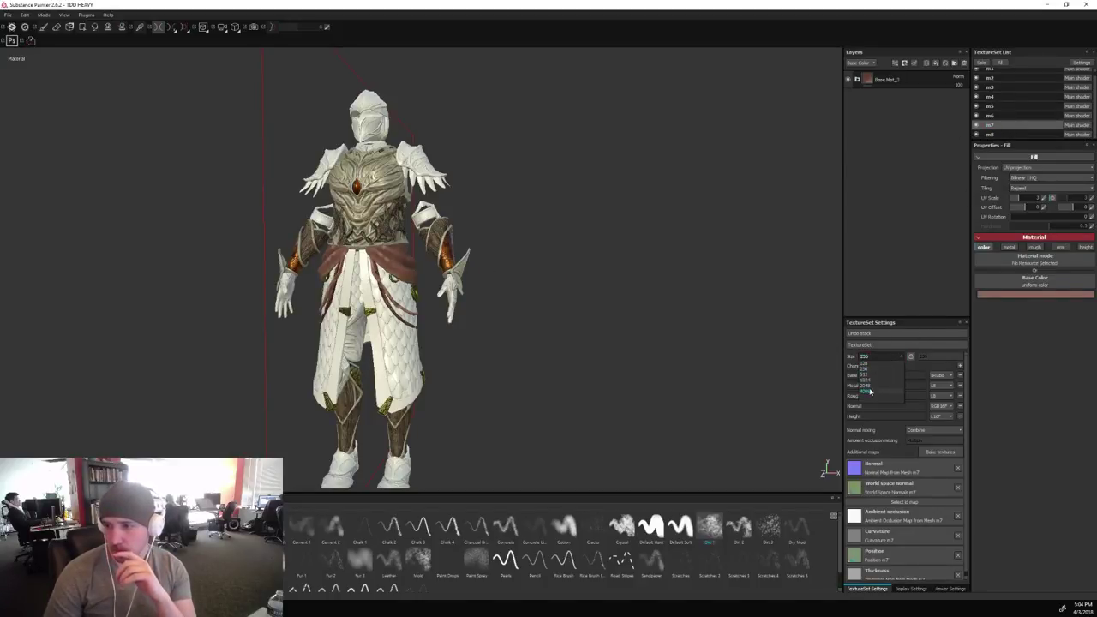
click(868, 394)
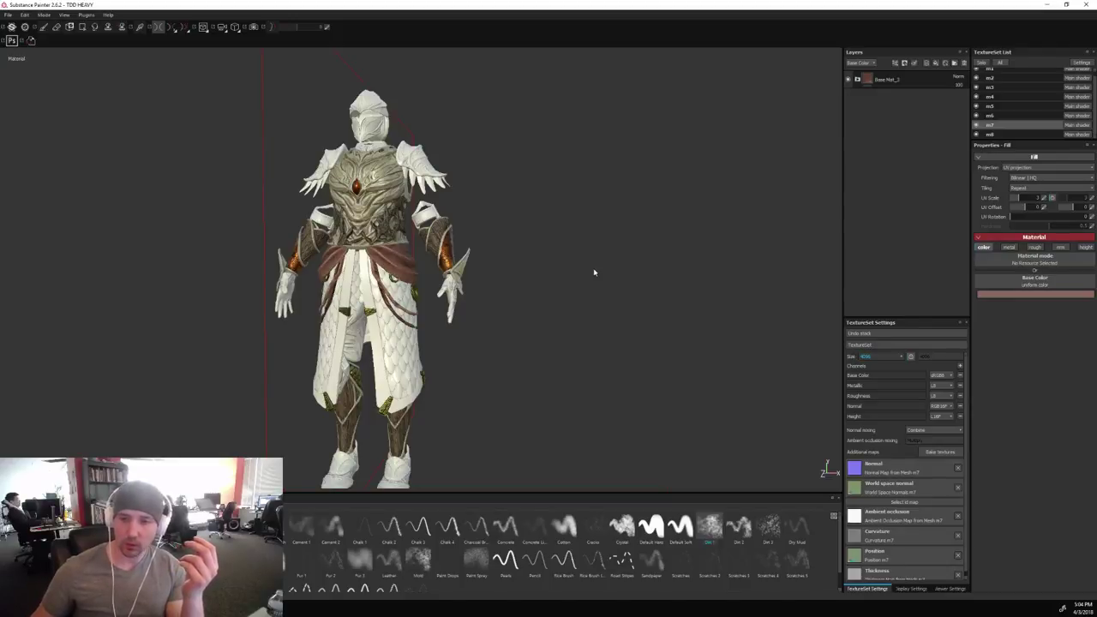
Raise the texture size of texture set m8 to 4096 and view the full character from the front.
click(991, 136)
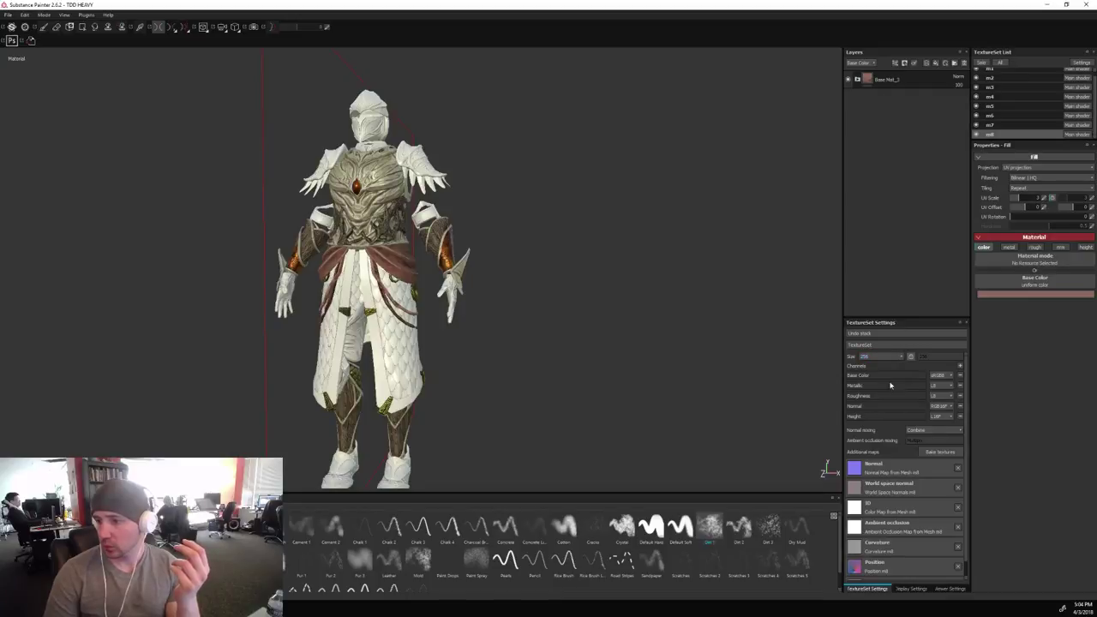
click(884, 356)
click(870, 393)
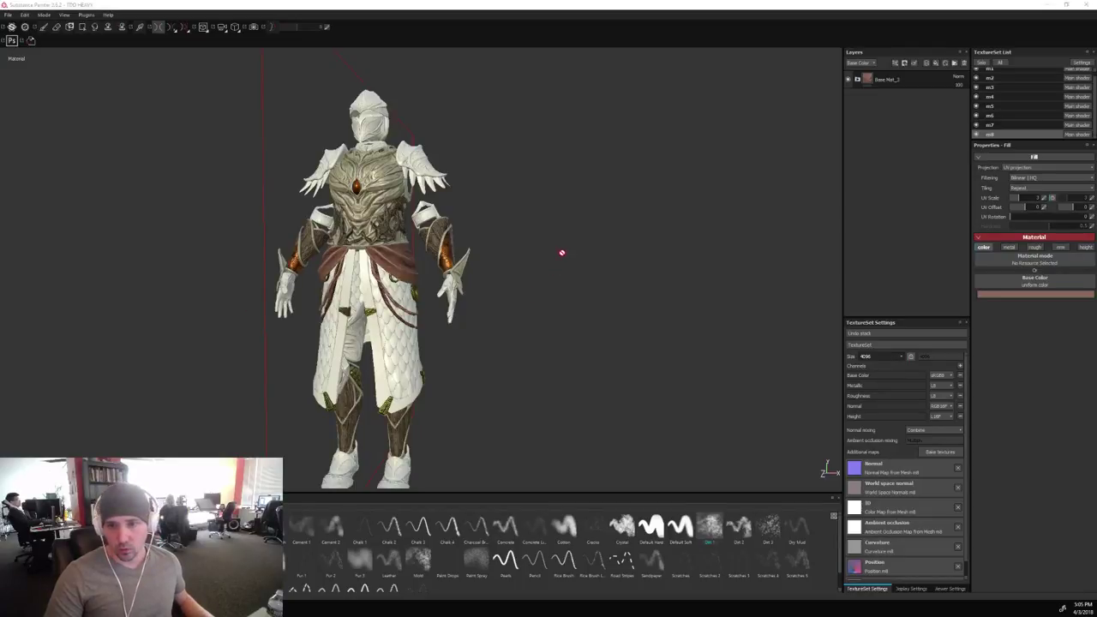
alt+drag(561, 249, 622, 256)
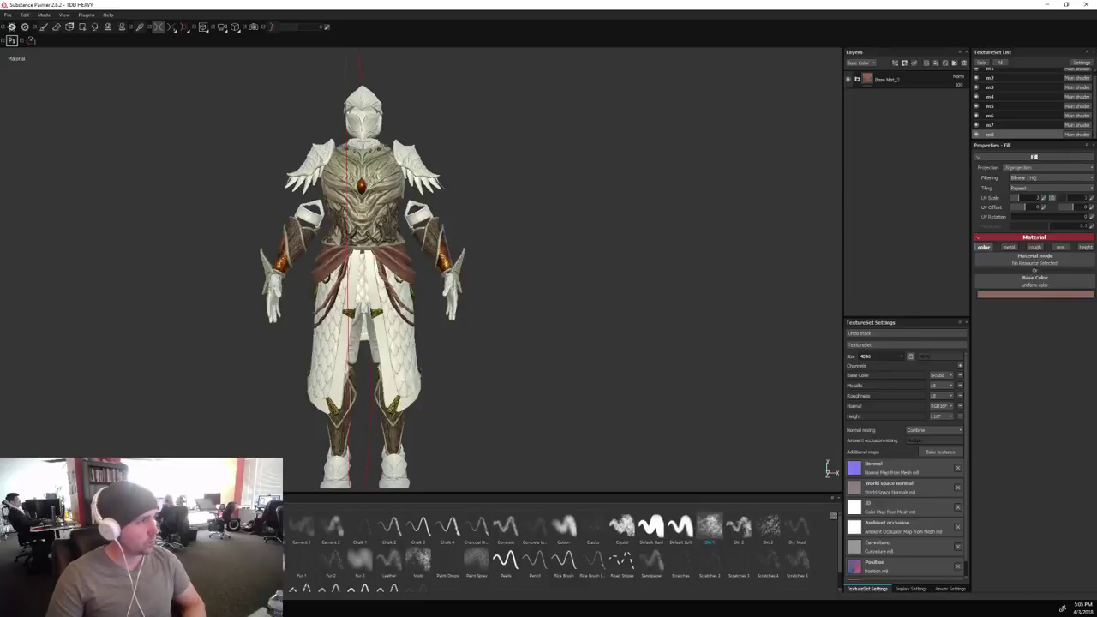